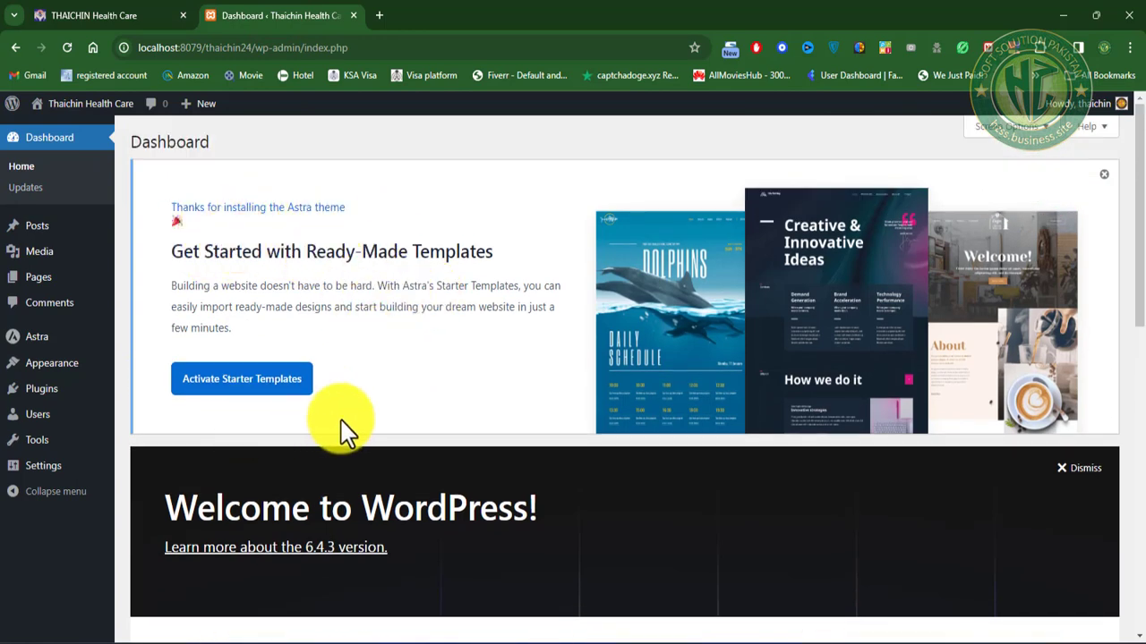
Step: Look over the dashboard and check the WordPress version, plugin and theme status on the Updates page
scroll(474, 358, "down", 4)
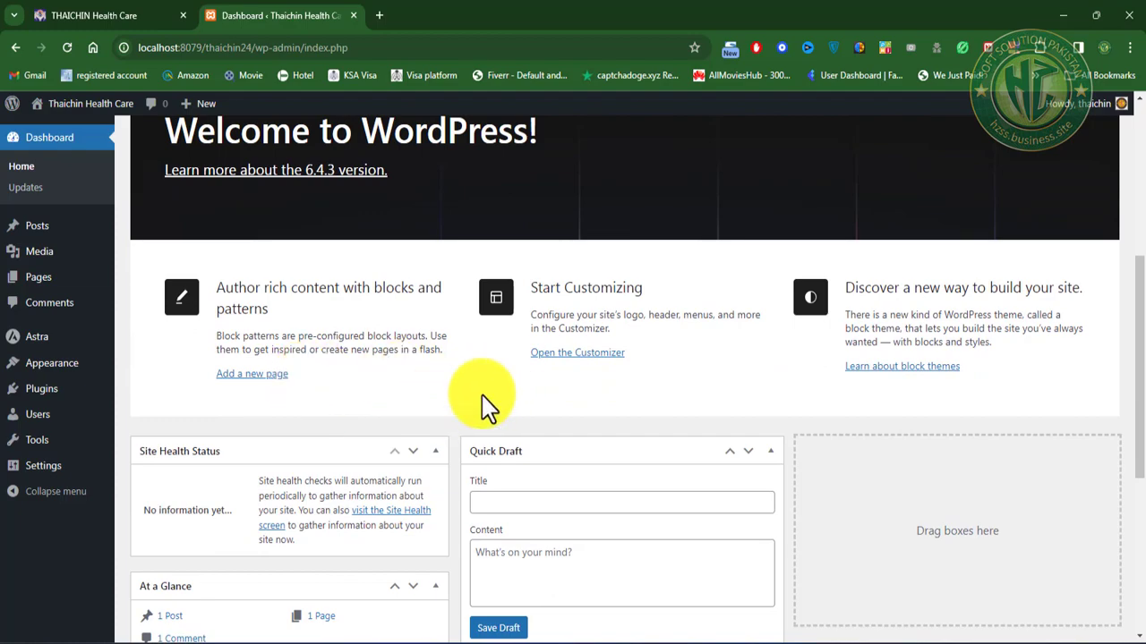
scroll(645, 400, "down", 4)
scroll(429, 403, "up", 8)
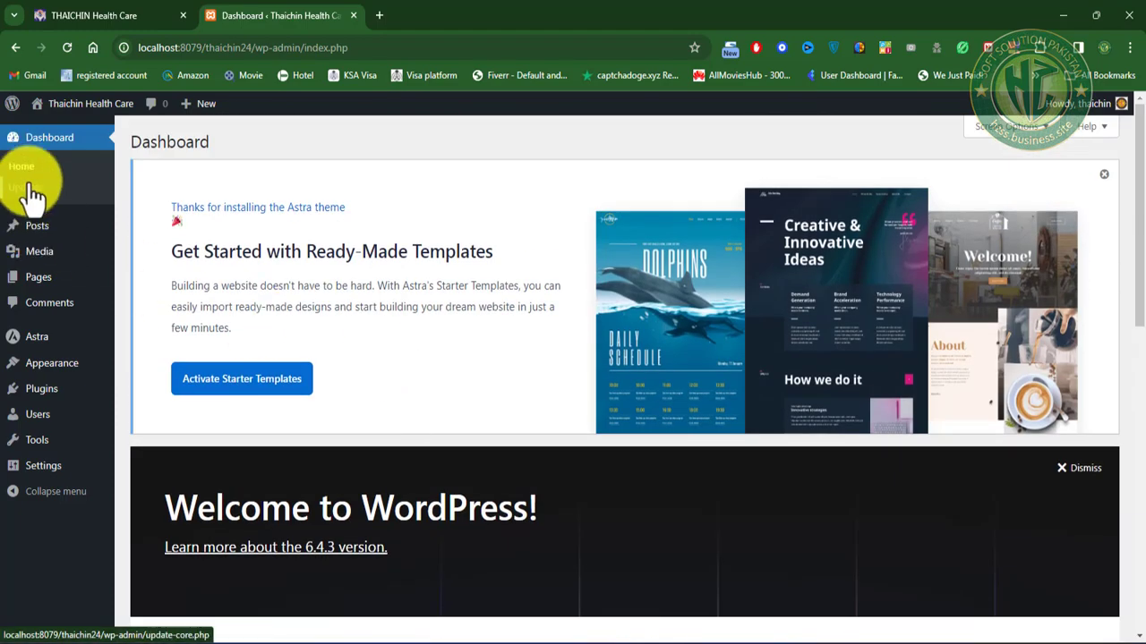
left_click(51, 136)
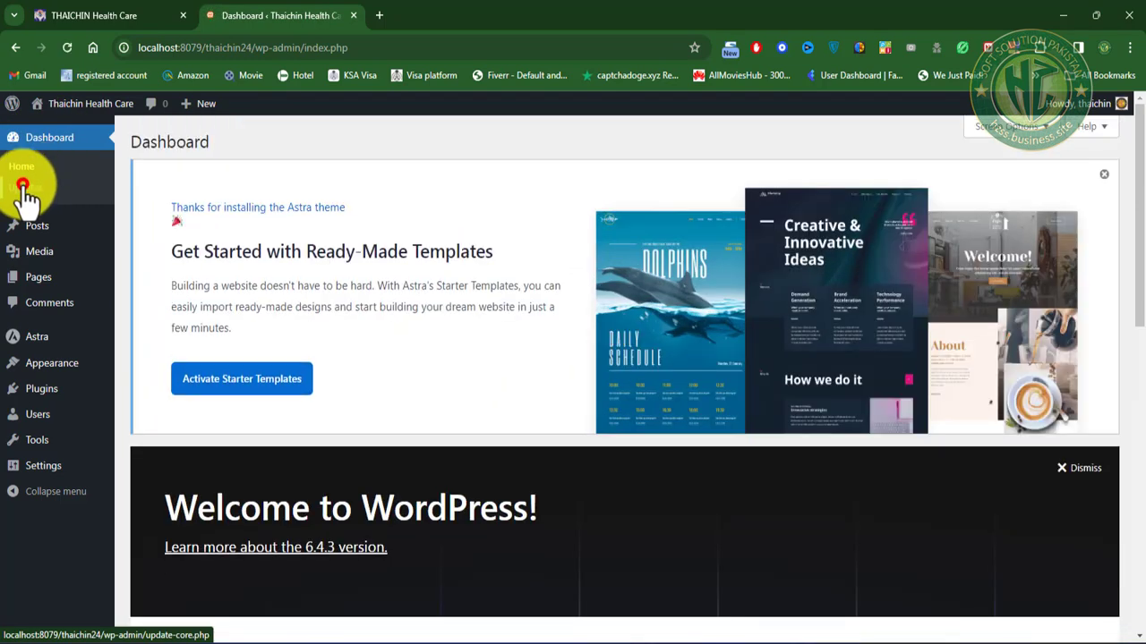
left_click(25, 188)
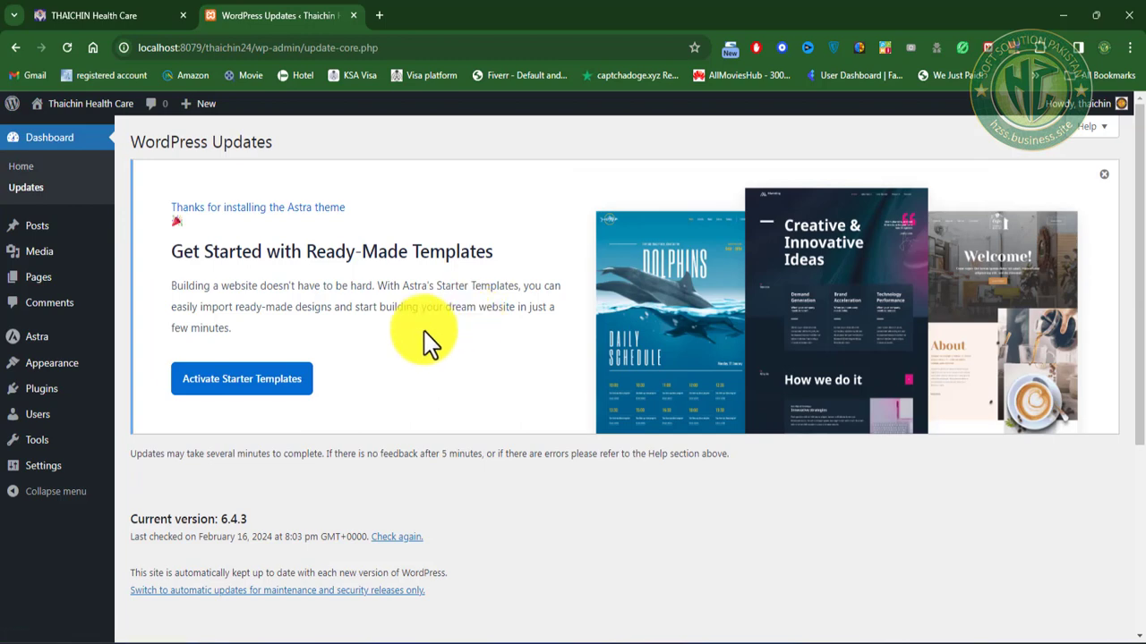
scroll(420, 331, "down", 3)
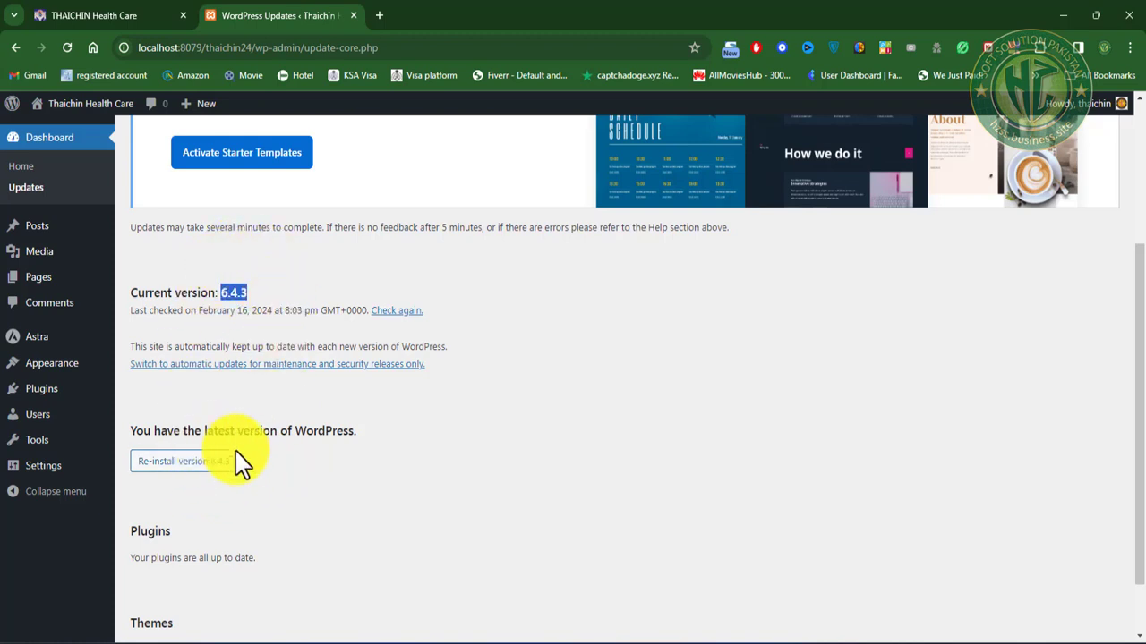
scroll(296, 497, "down", 2)
scroll(302, 499, "up", 2)
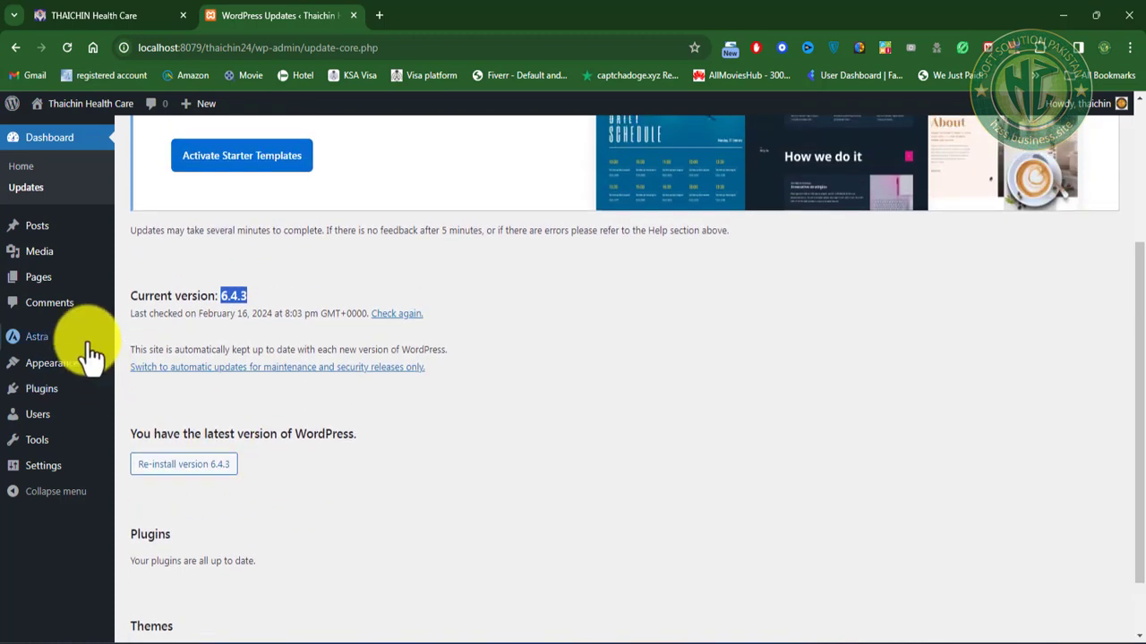
Step: Open the installed themes and review them, including the active Astra theme
mouse_move(56, 369)
left_click(151, 369)
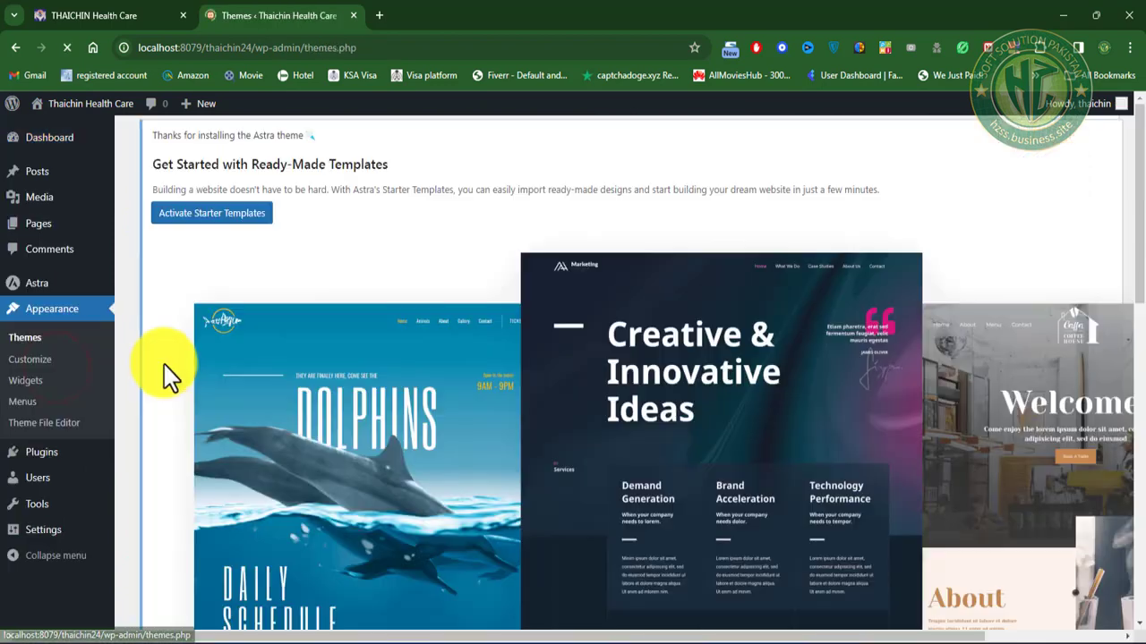
scroll(421, 404, "down", 3)
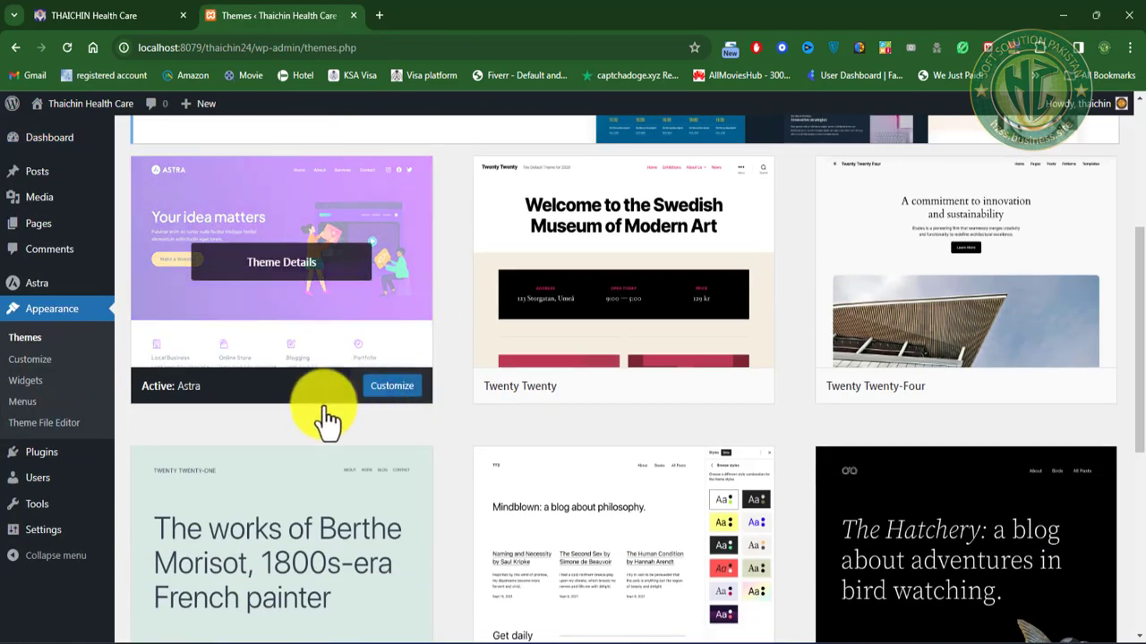
mouse_move(686, 325)
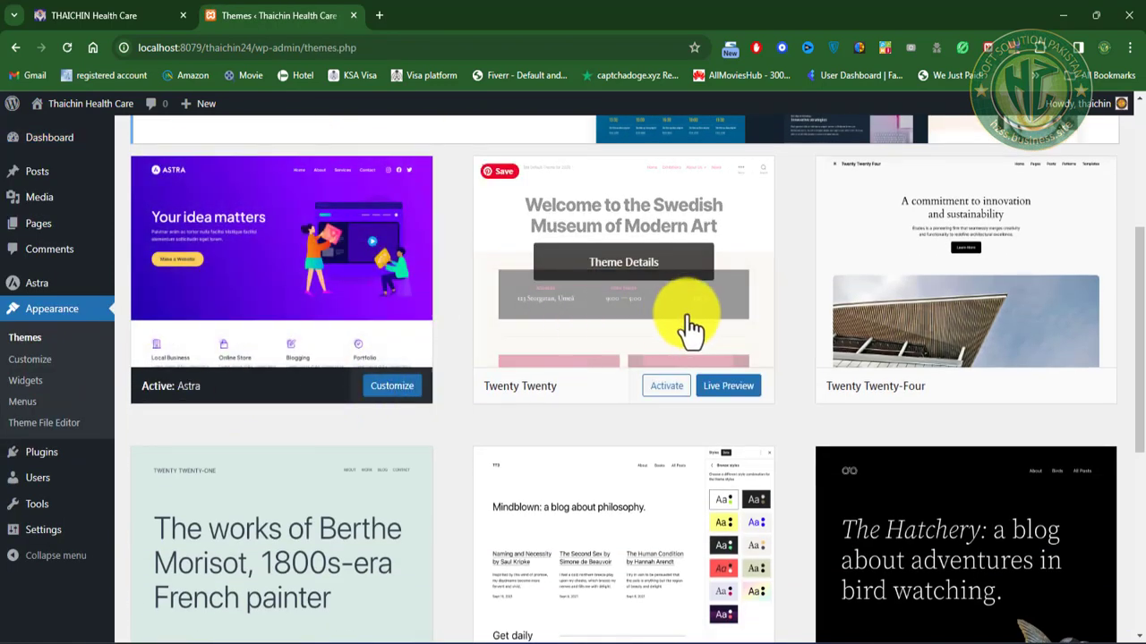
scroll(250, 259, "up", 1)
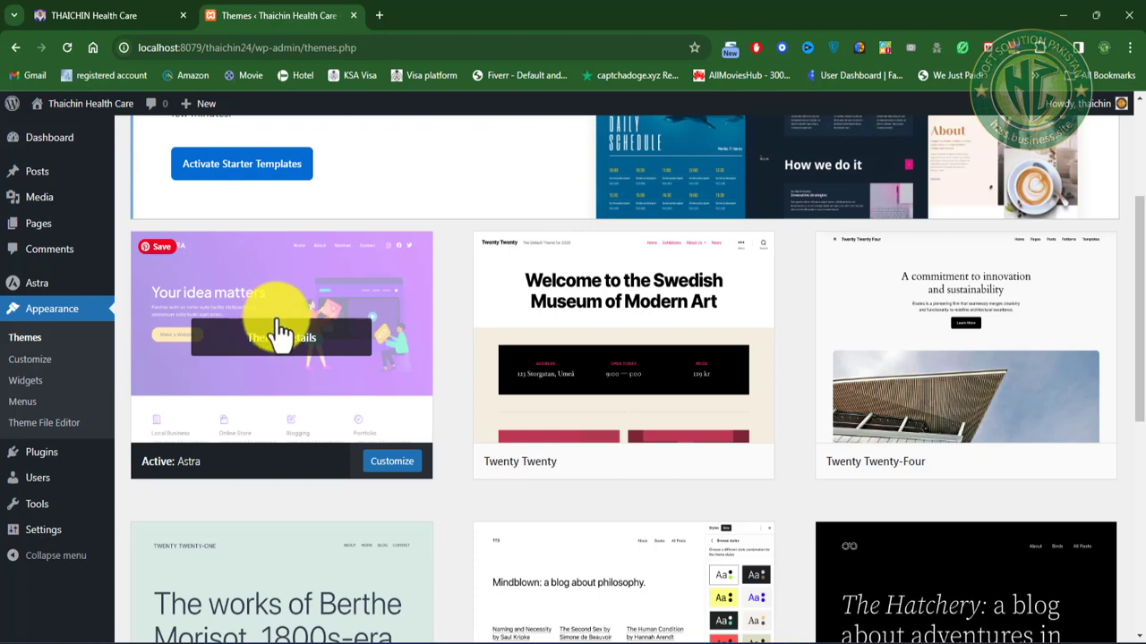
Step: View the Thaichin Health Care site's front page in a separate tab and return to the installed themes
mouse_move(89, 105)
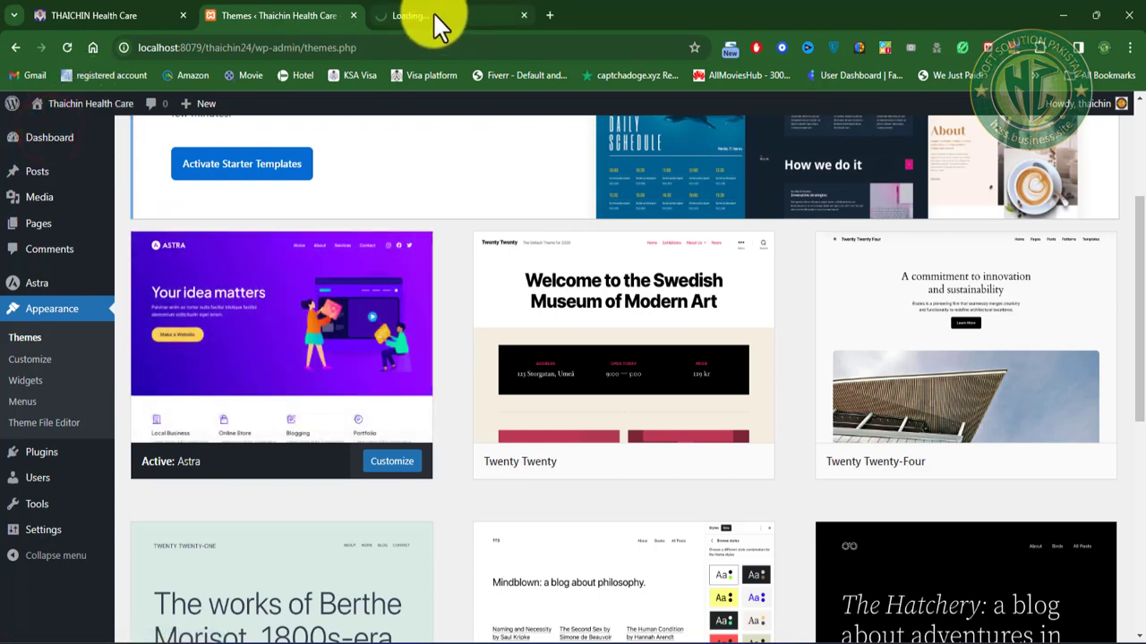
left_click(432, 15)
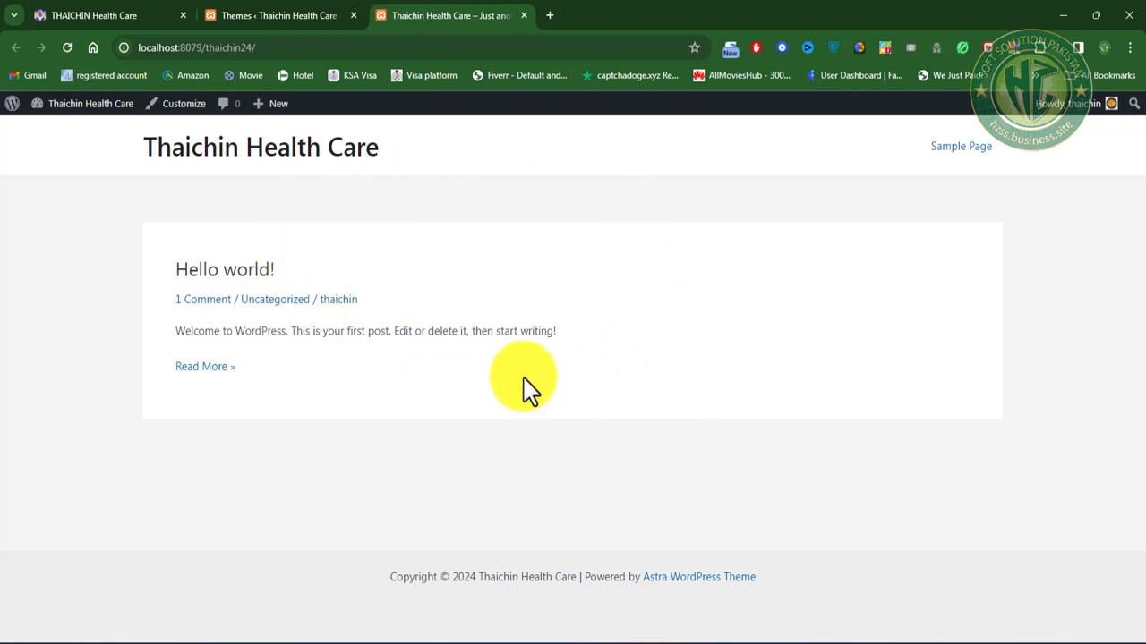
left_click(287, 18)
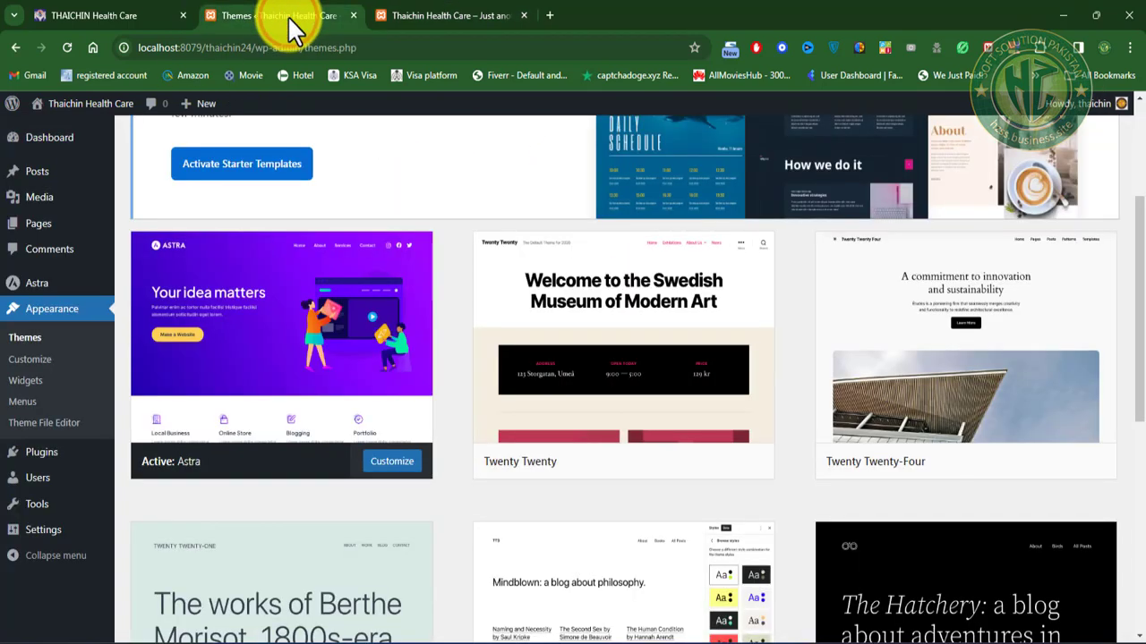
Step: Open the list of installed plugins, review it and activate the Elementor plugin
mouse_move(67, 459)
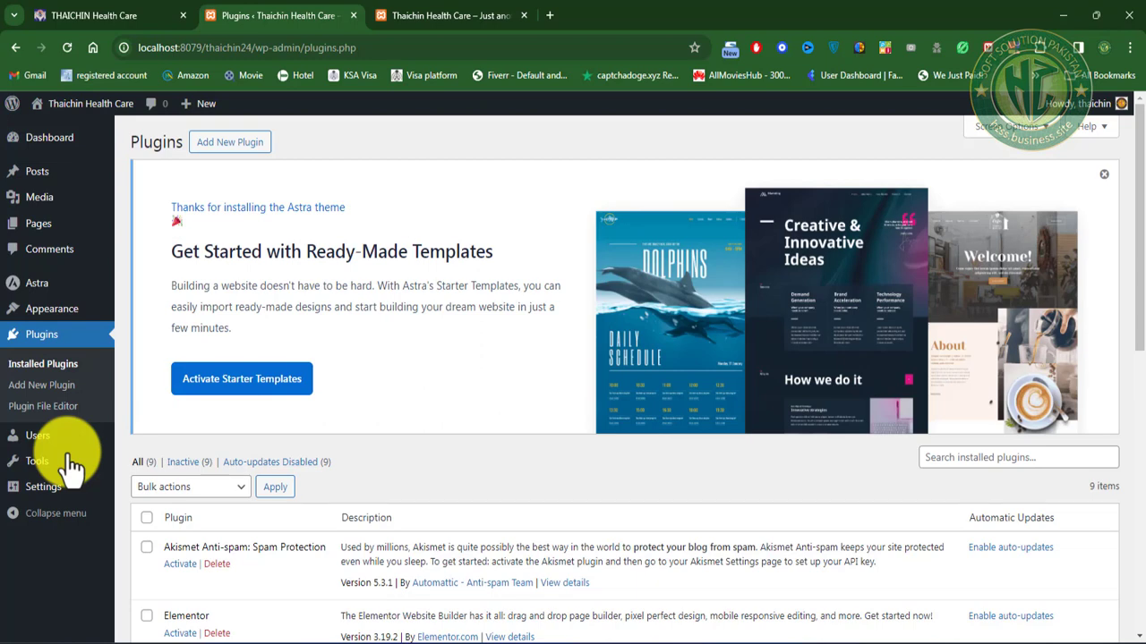
scroll(547, 471, "down", 3)
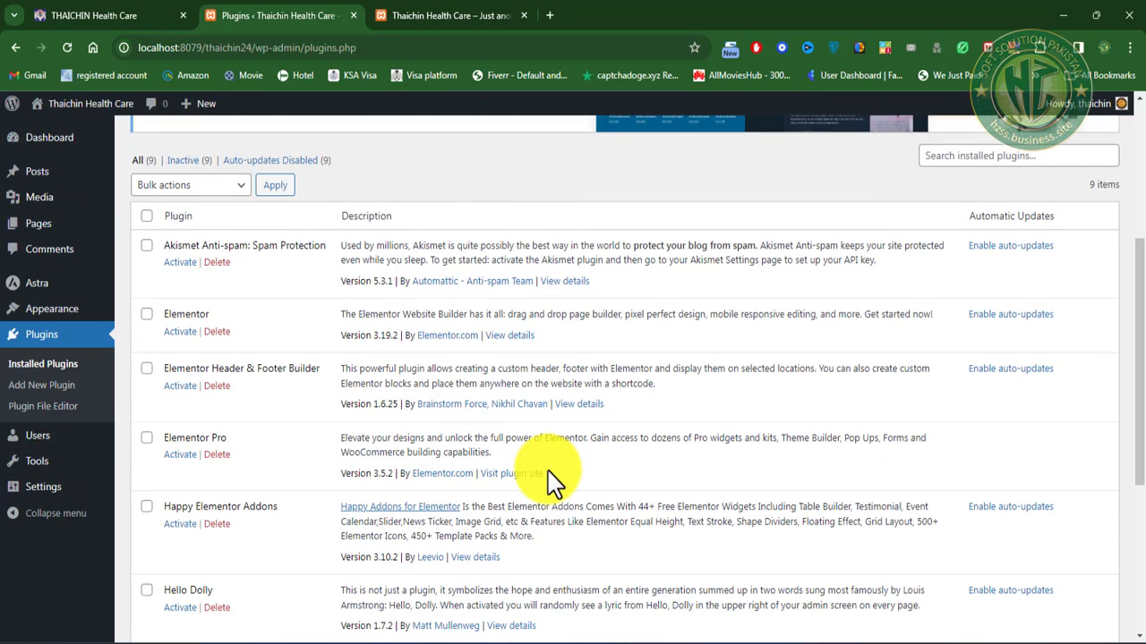
scroll(555, 358, "down", 3)
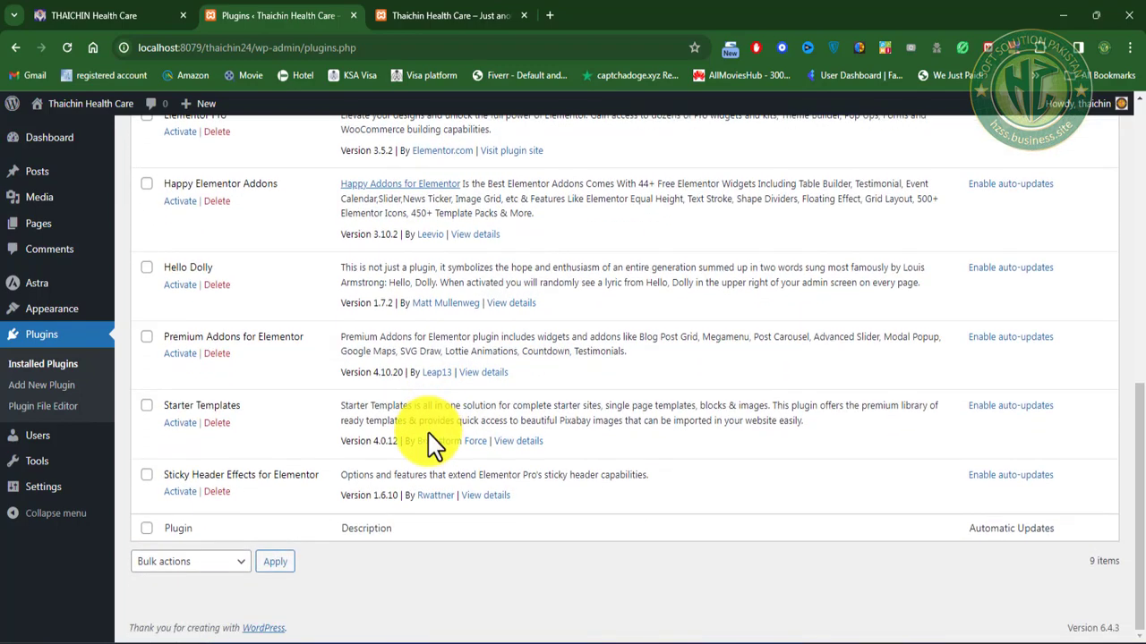
scroll(434, 445, "up", 5)
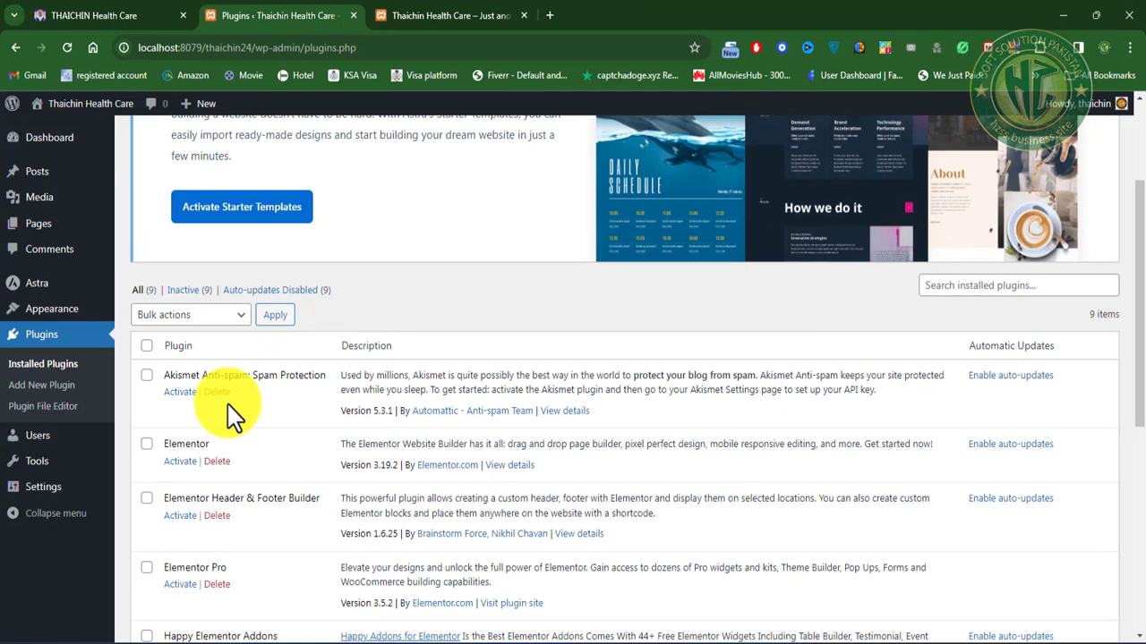
scroll(237, 434, "down", 1)
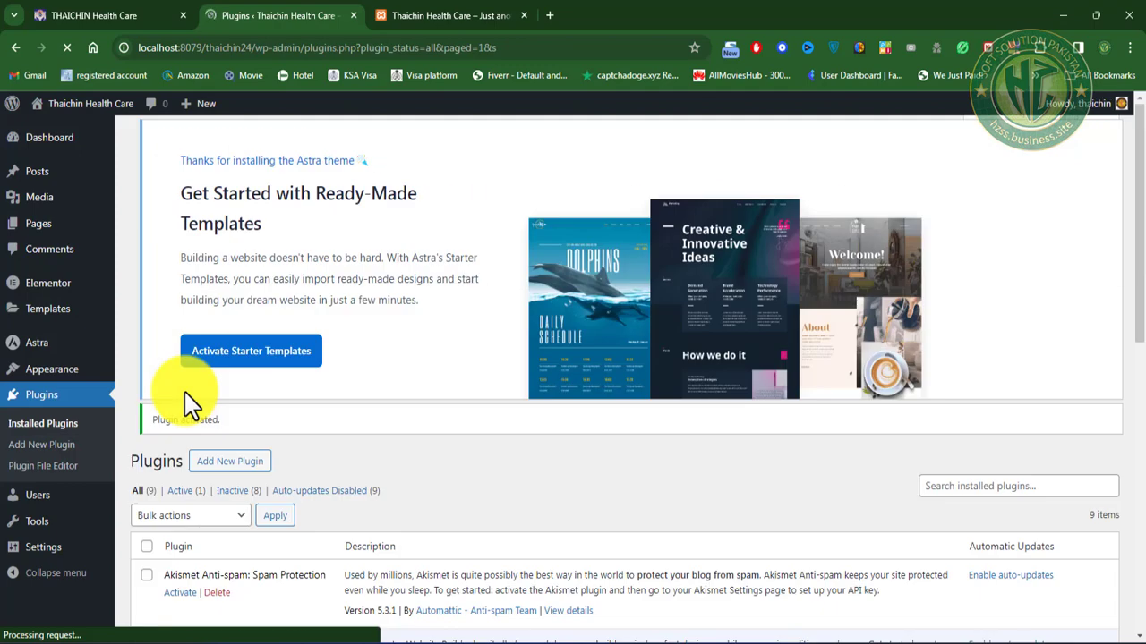
Step: Activate the Elementor Pro and Elementor Header & Footer Builder plugins
scroll(248, 411, "down", 5)
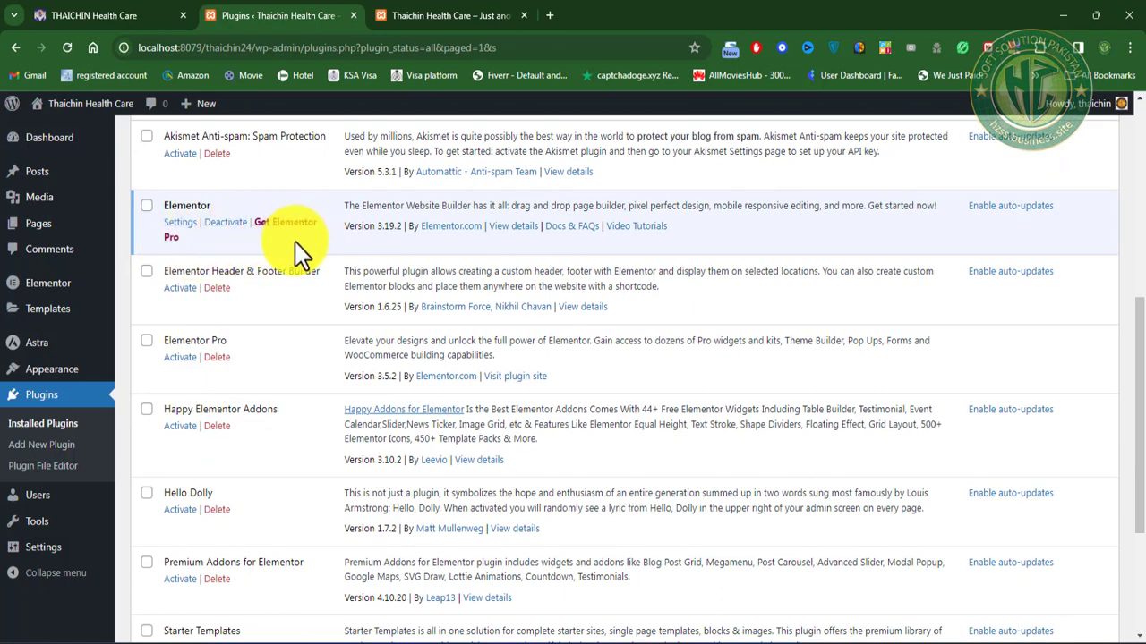
left_click(181, 357)
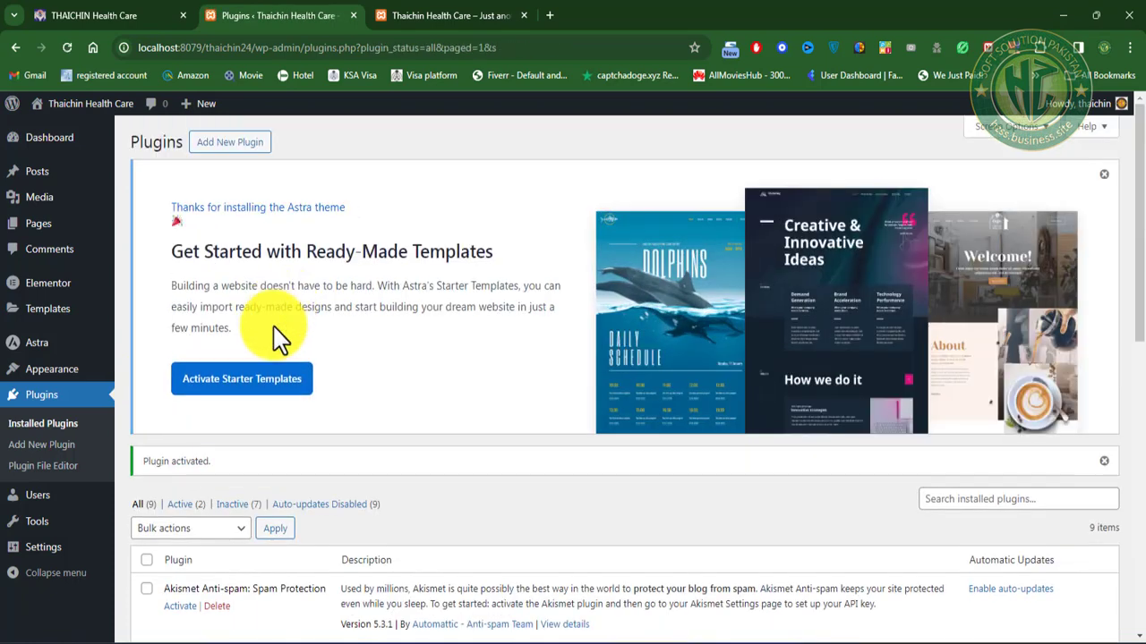
scroll(341, 440, "down", 3)
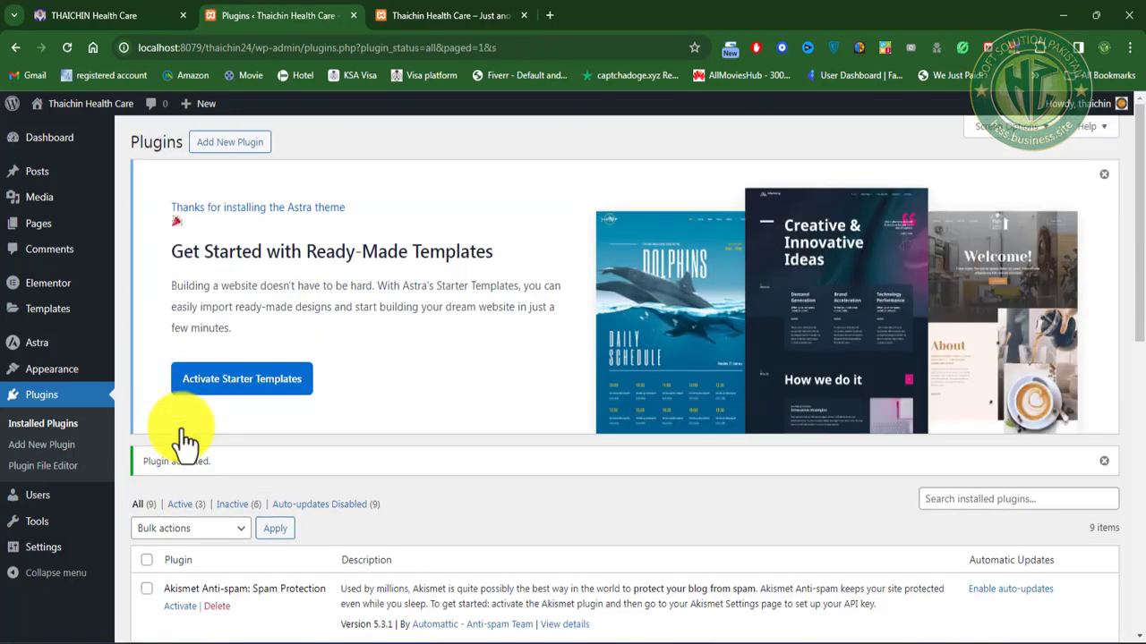
Step: Activate the Happy Elementor Addons plugin and begin its setup wizard as a regular user
scroll(225, 437, "down", 4)
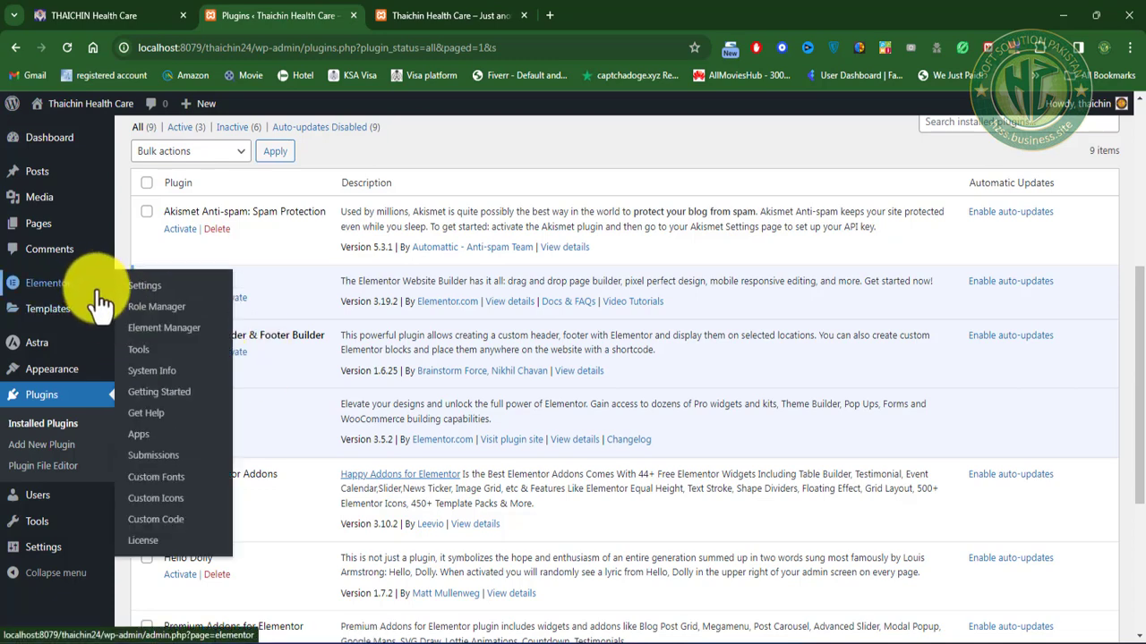
scroll(312, 443, "down", 3)
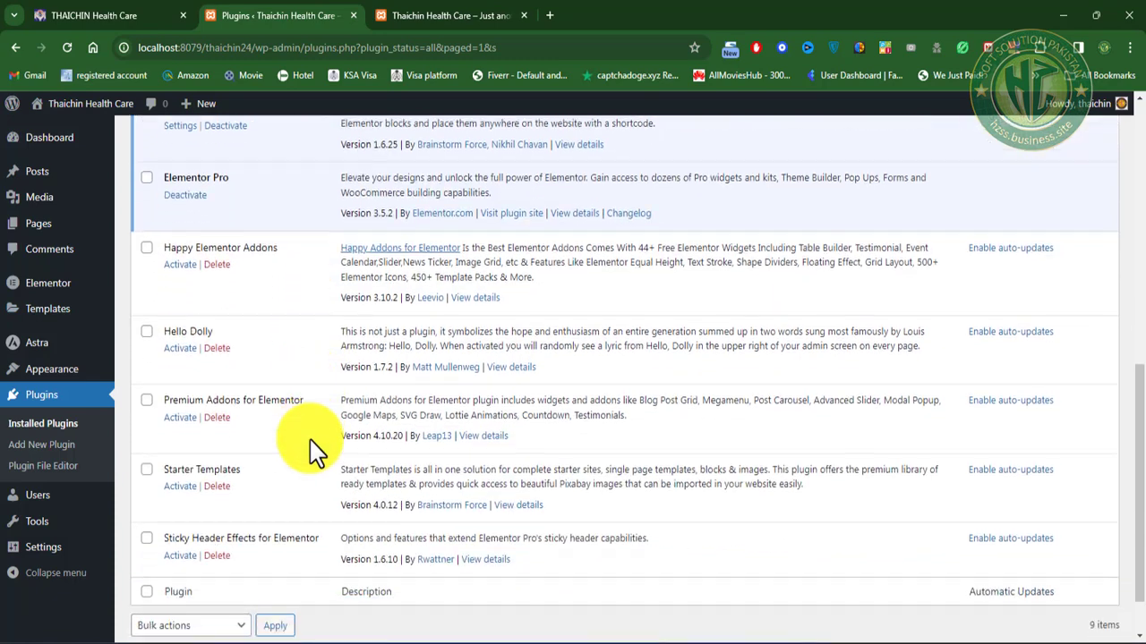
left_click(179, 265)
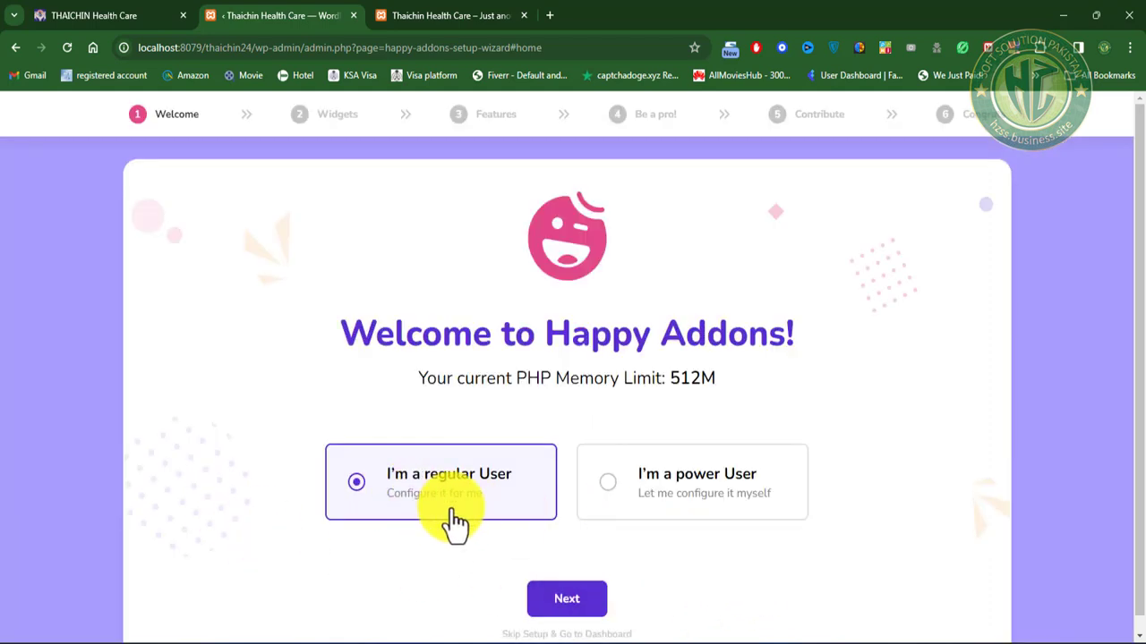
left_click(571, 599)
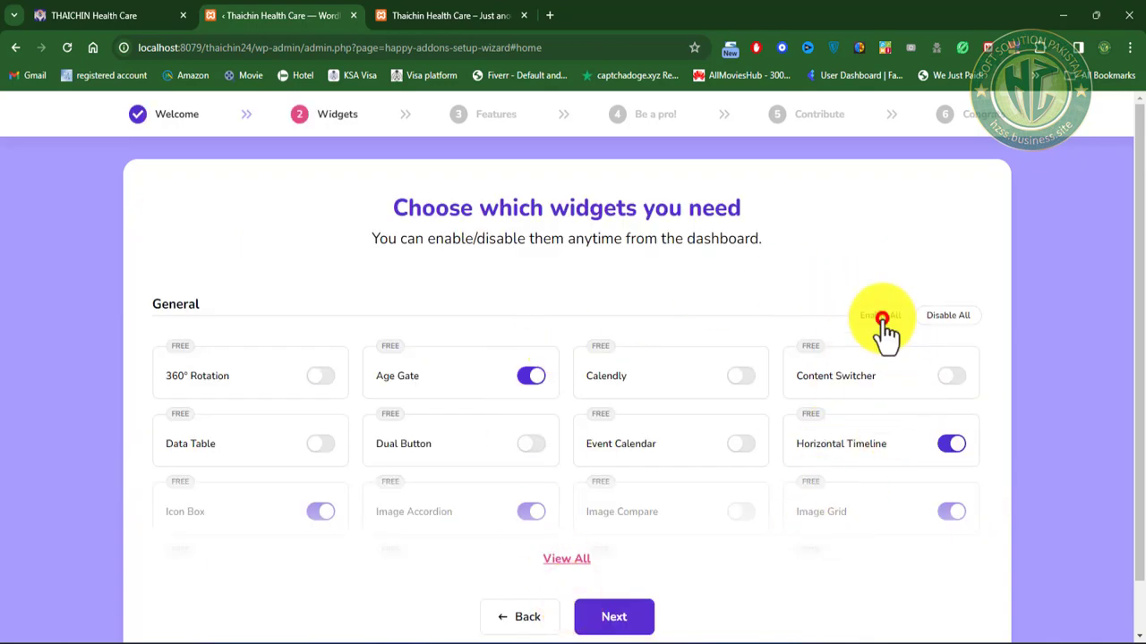
Step: Enable all General widgets and turn on the Grid Layer, Happy Tooltip and Text Stroke features in the setup wizard
left_click(882, 317)
left_click(615, 619)
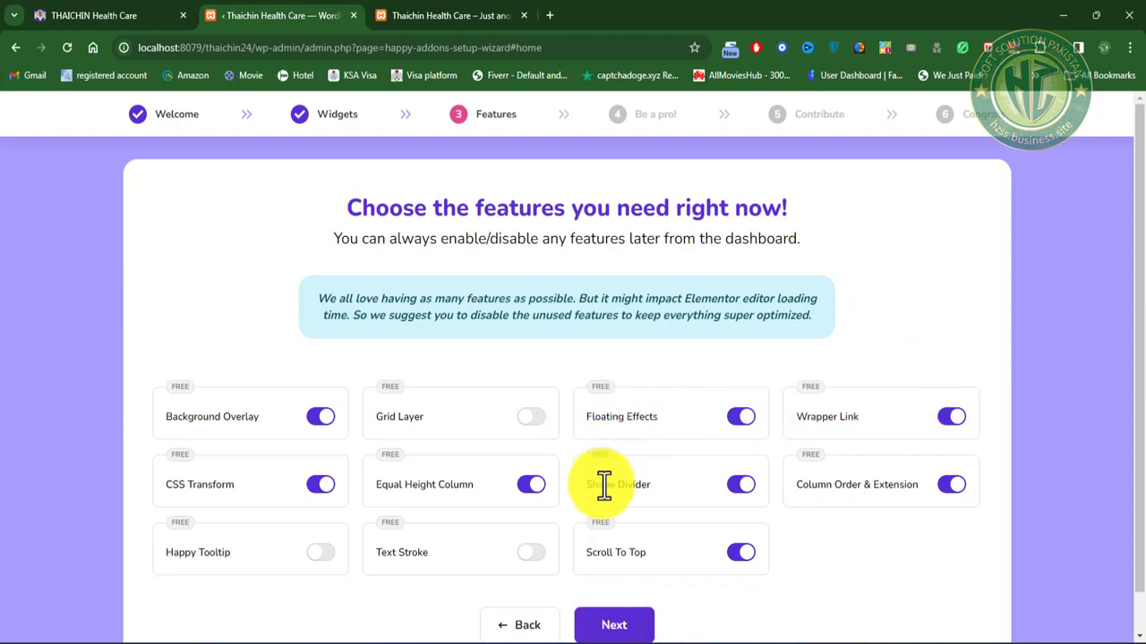
scroll(605, 488, "down", 1)
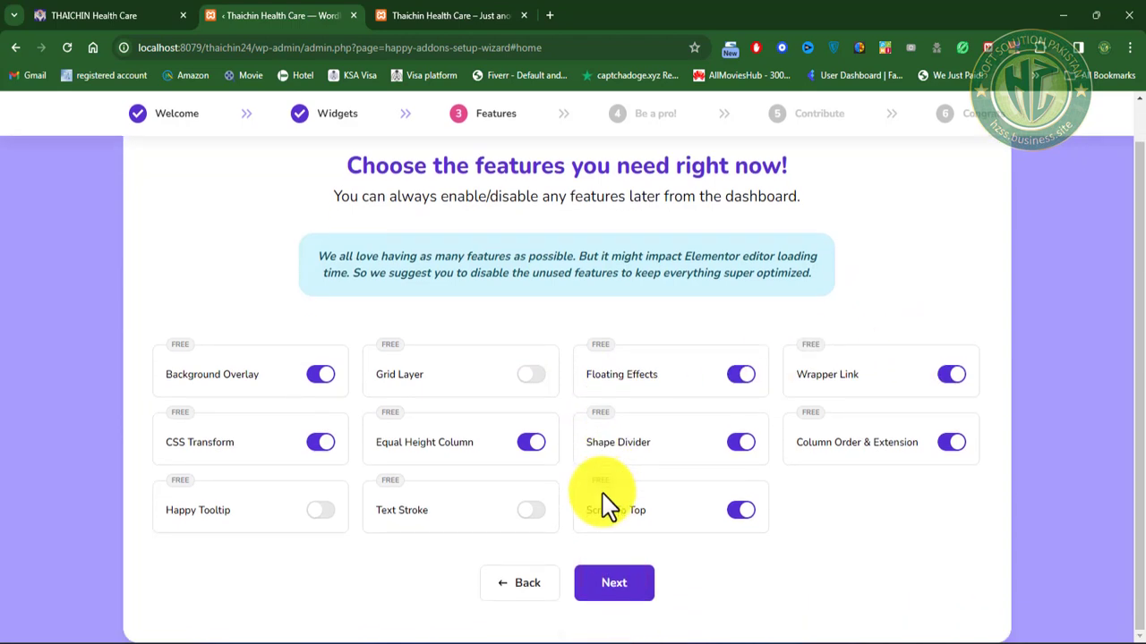
left_click(535, 374)
left_click(322, 512)
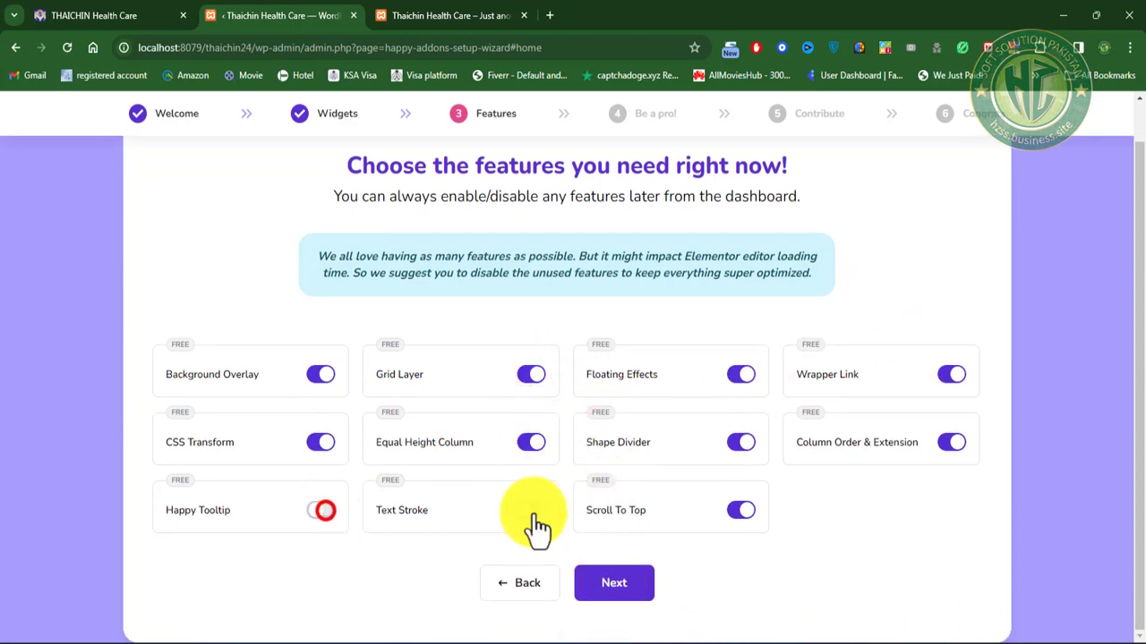
left_click(534, 512)
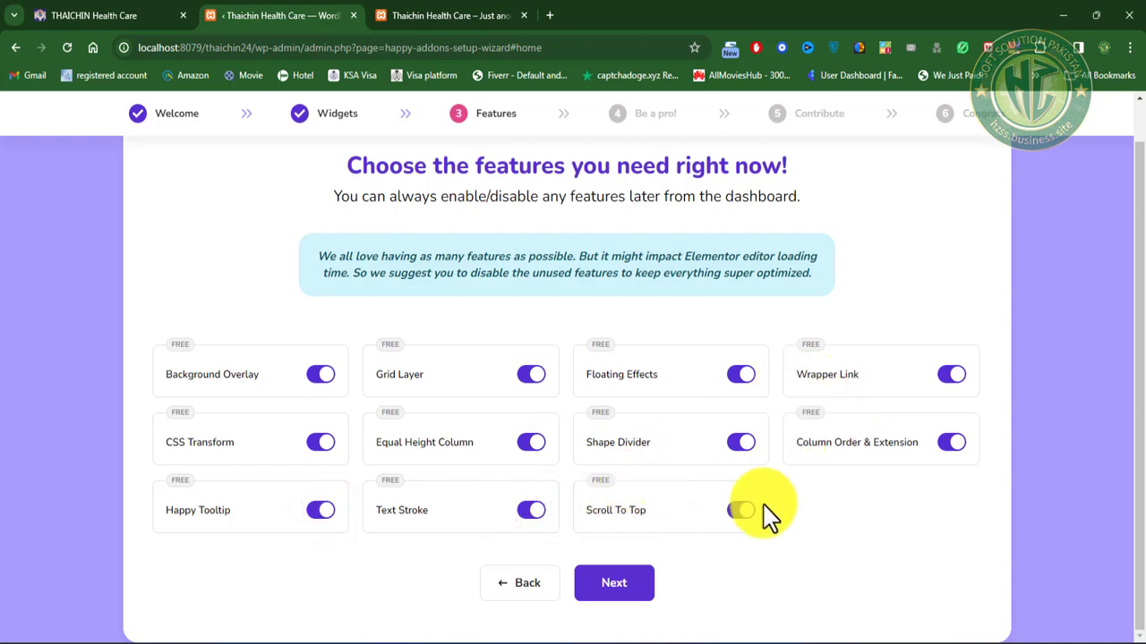
left_click(622, 586)
Step: Pass over the pro offer, keep the contribution option enabled and finish the Happy Addons setup wizard
scroll(627, 598, "down", 3)
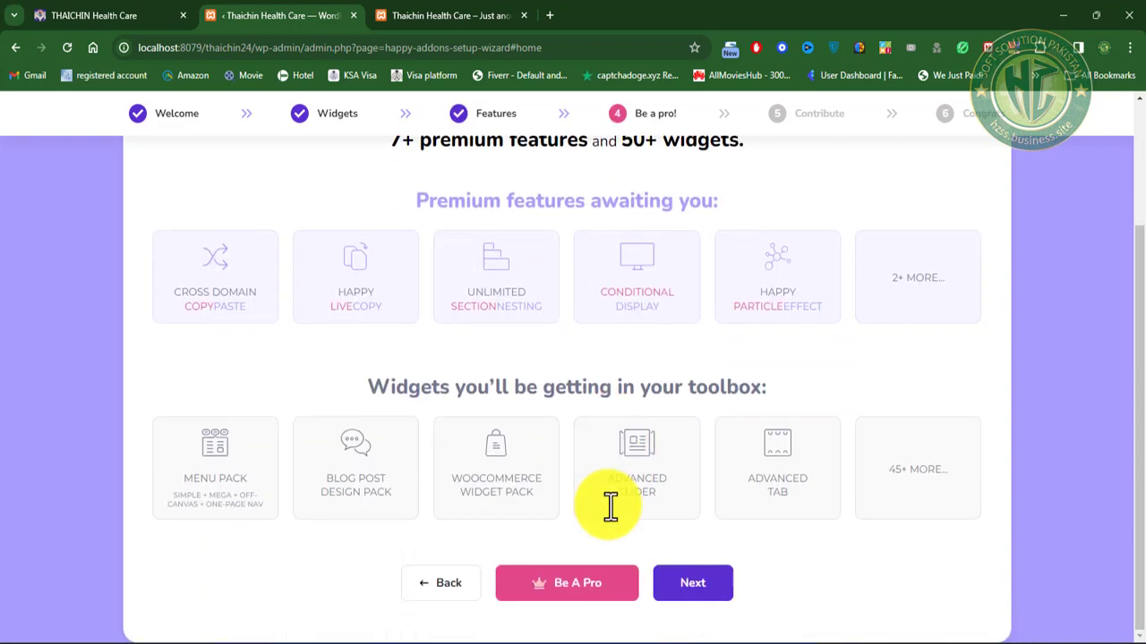
left_click(696, 591)
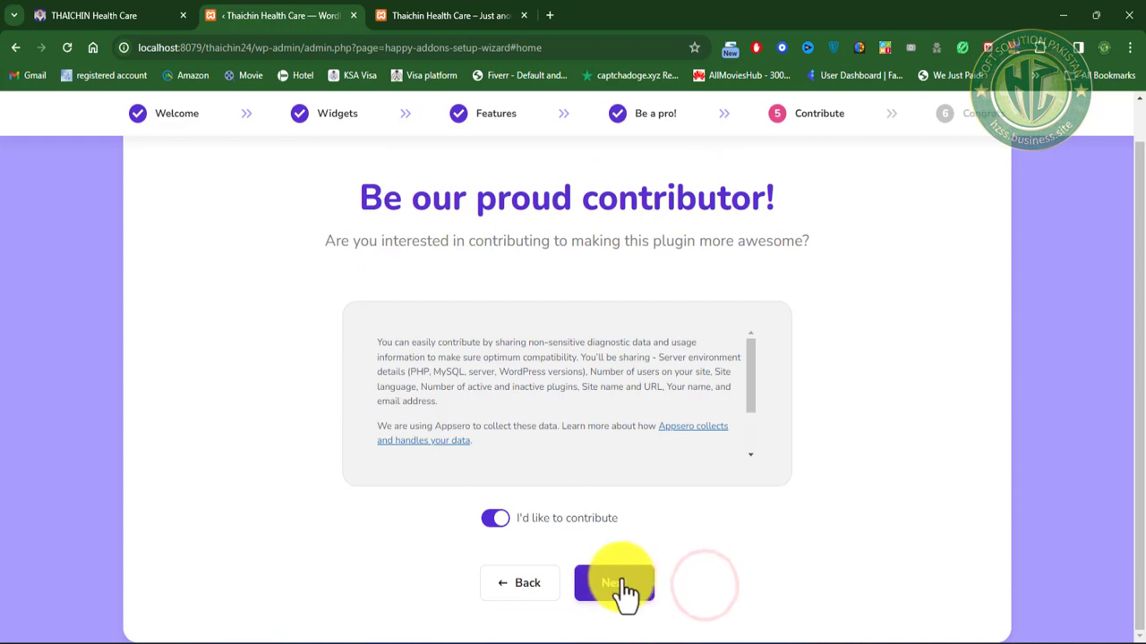
left_click(616, 584)
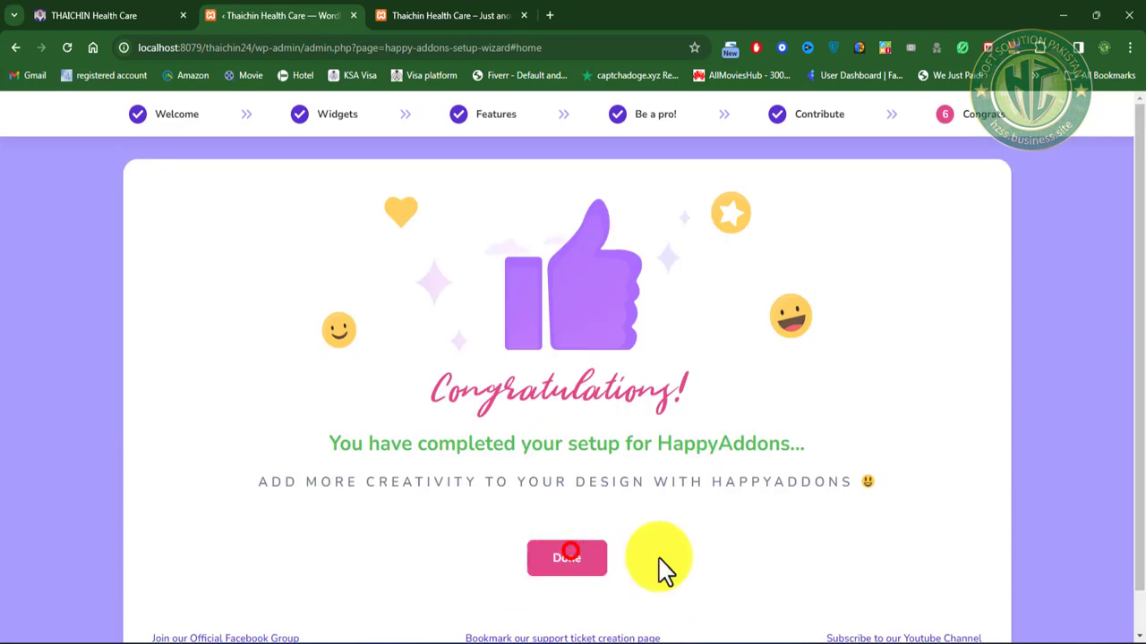
left_click(566, 558)
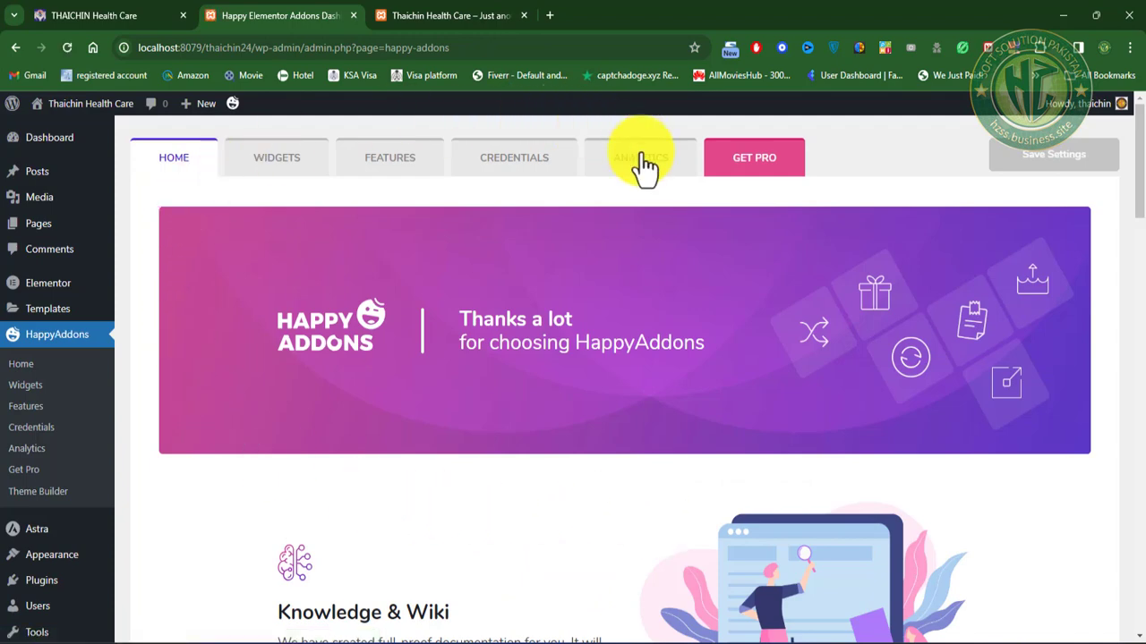
scroll(633, 462, "down", 7)
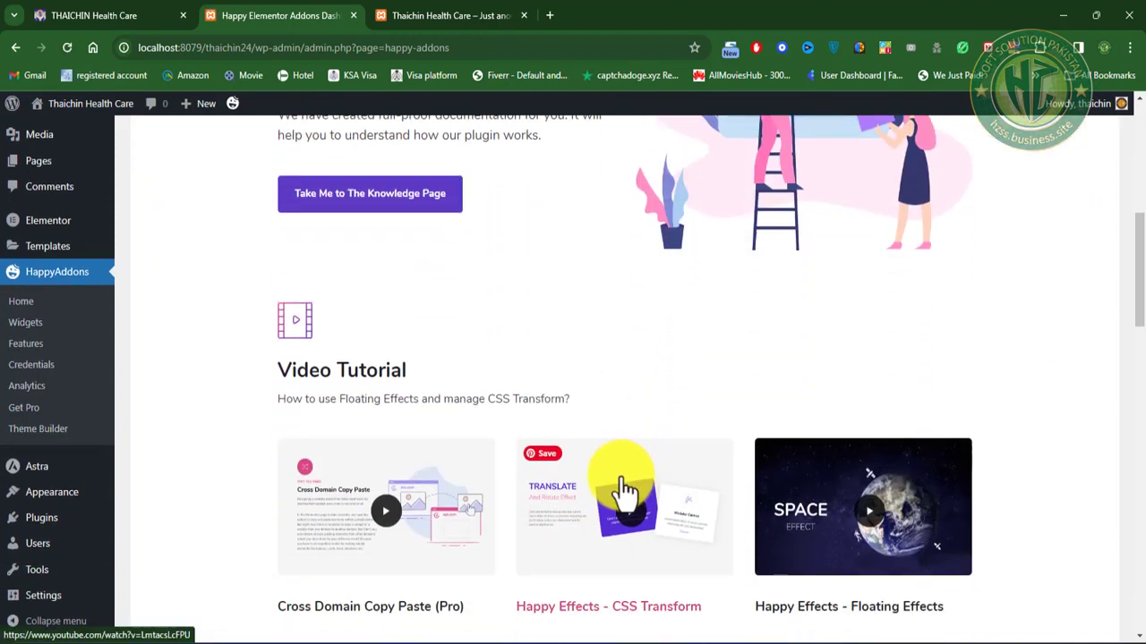
scroll(626, 484, "up", 2)
scroll(625, 488, "up", 5)
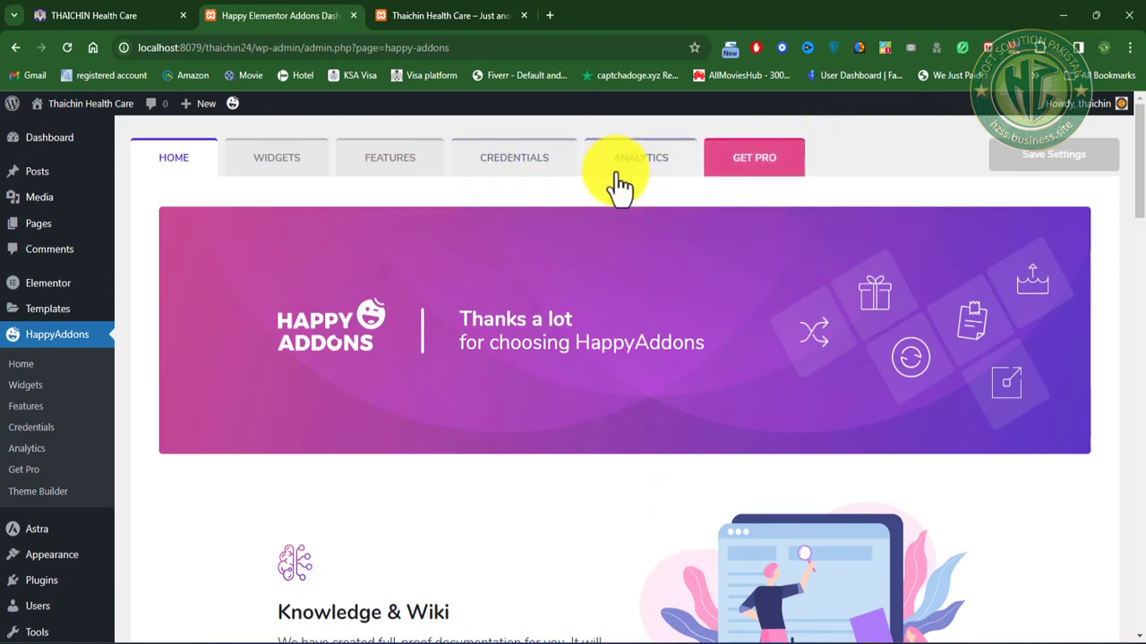
Step: Review the Happy Addons widget and feature settings and enable all available widgets
left_click(283, 161)
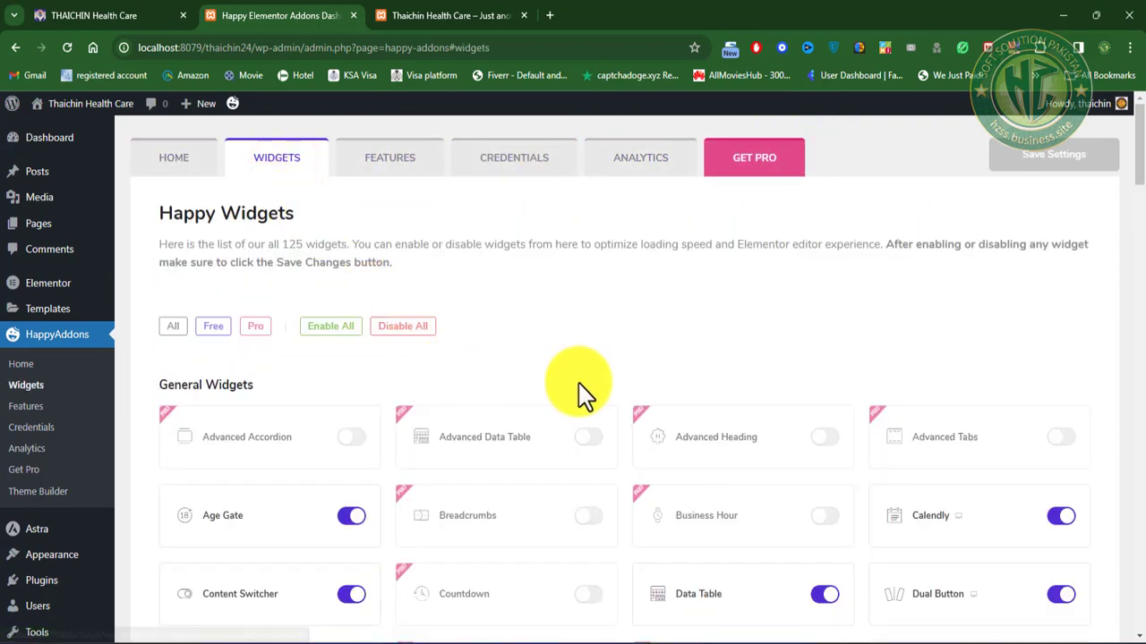
left_click(387, 159)
left_click(514, 161)
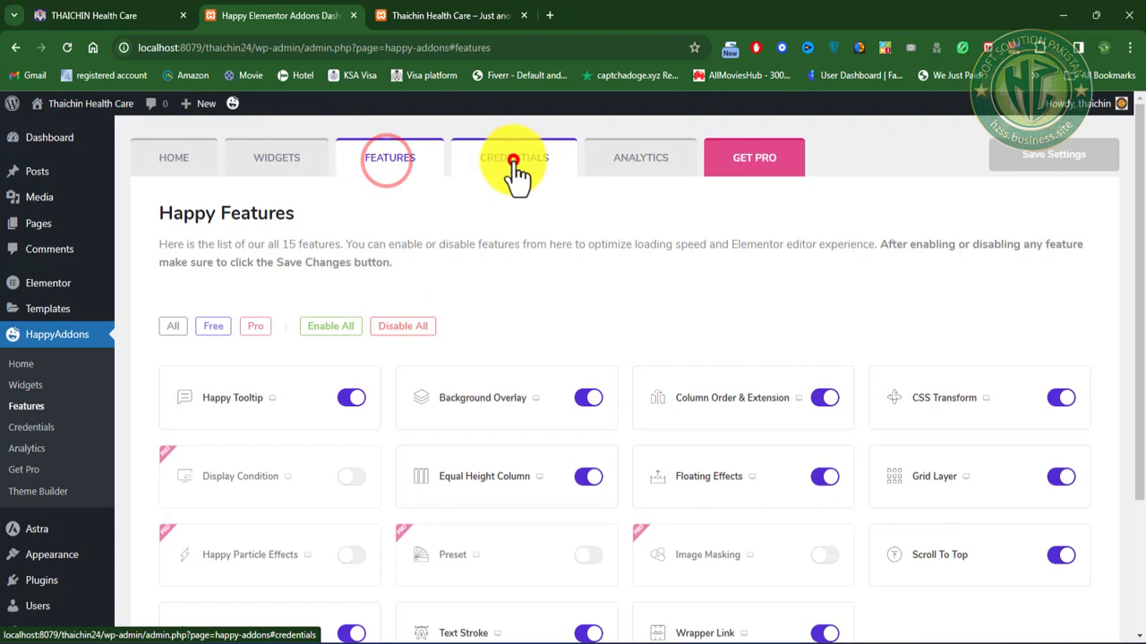
left_click(285, 161)
left_click(336, 325)
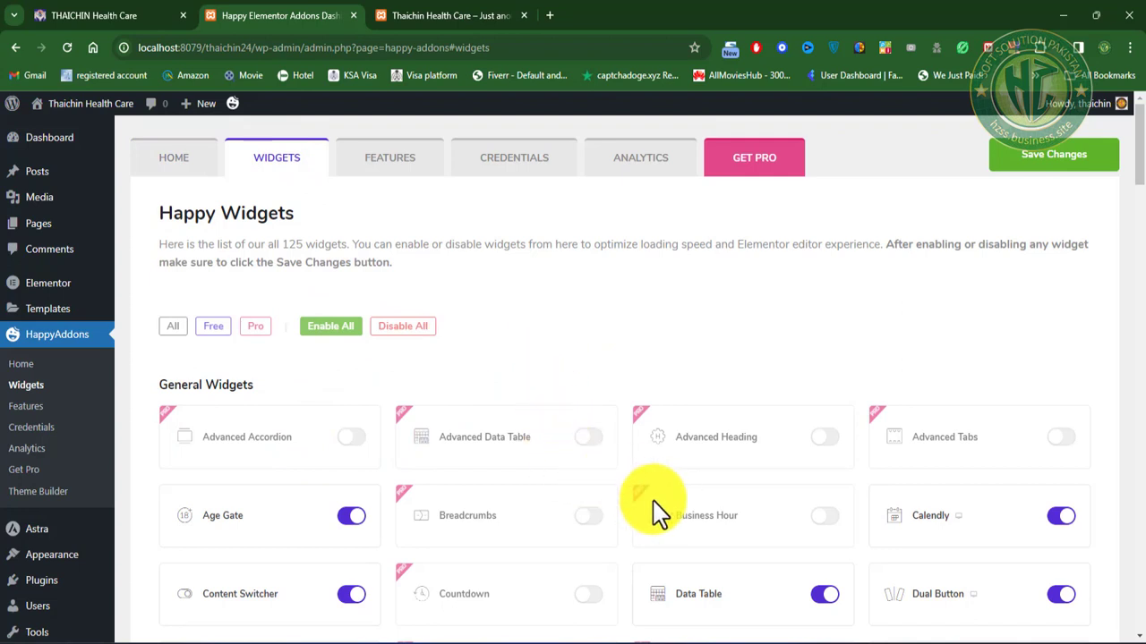
scroll(653, 504, "down", 3)
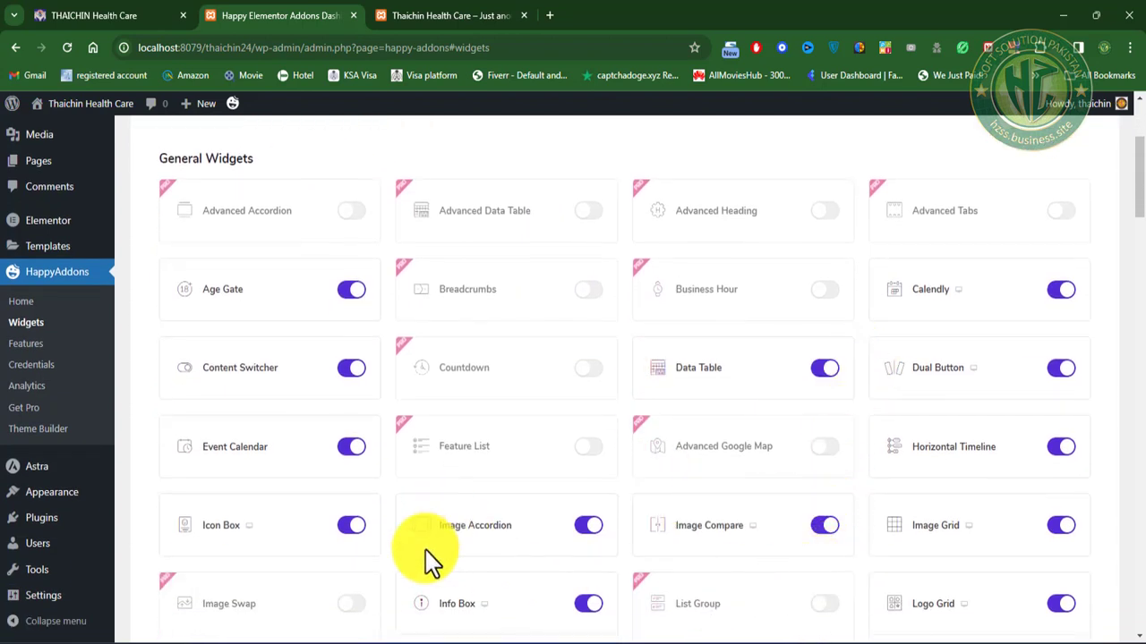
left_click(589, 530)
left_click(589, 528)
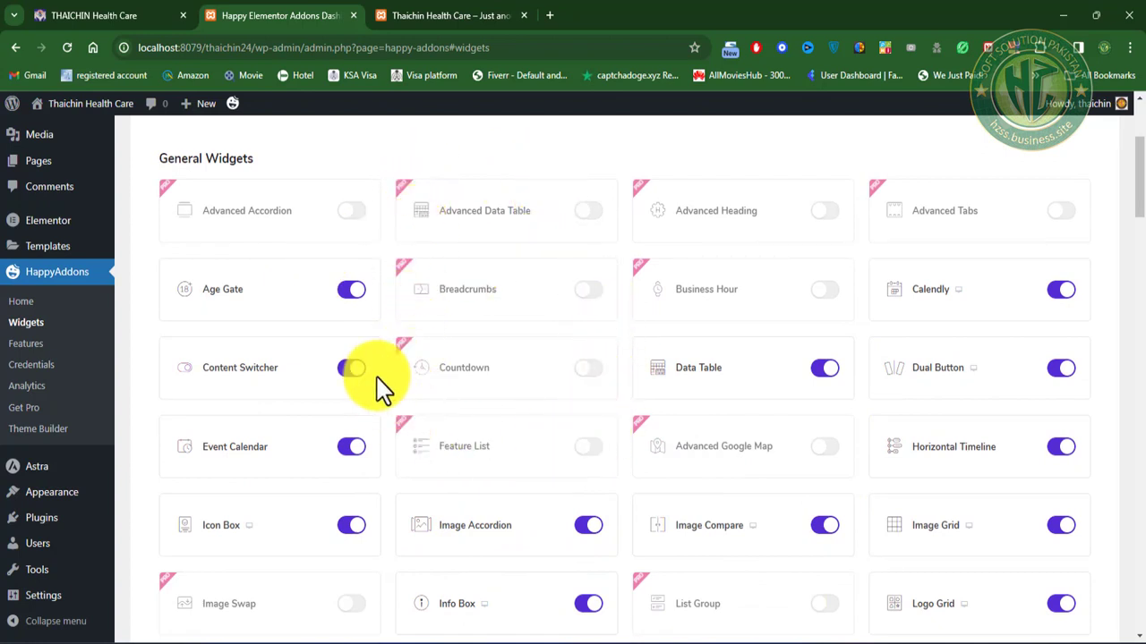
scroll(508, 415, "up", 3)
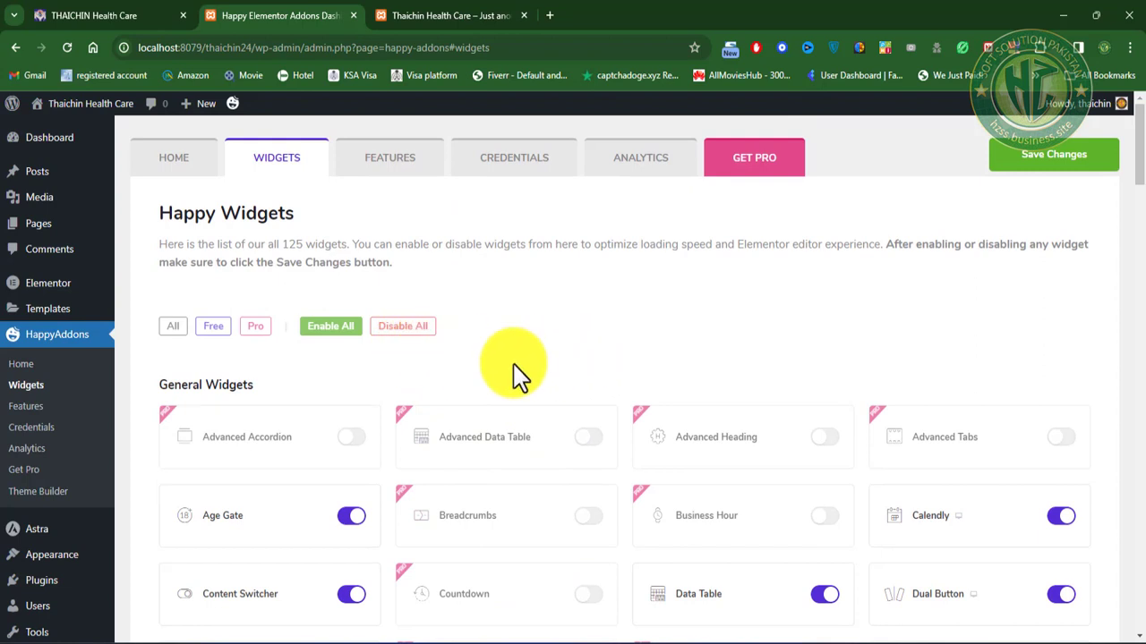
Step: Enable all available Happy Addons features, look over the credentials and analytics pages, and save the changes
left_click(413, 158)
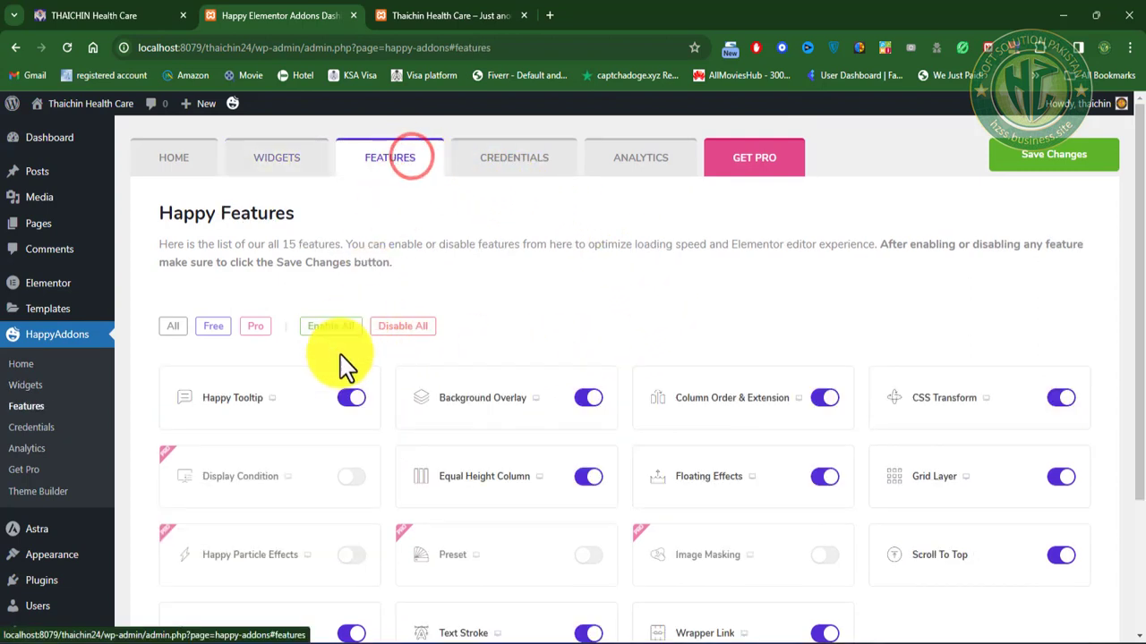
left_click(334, 329)
left_click(530, 163)
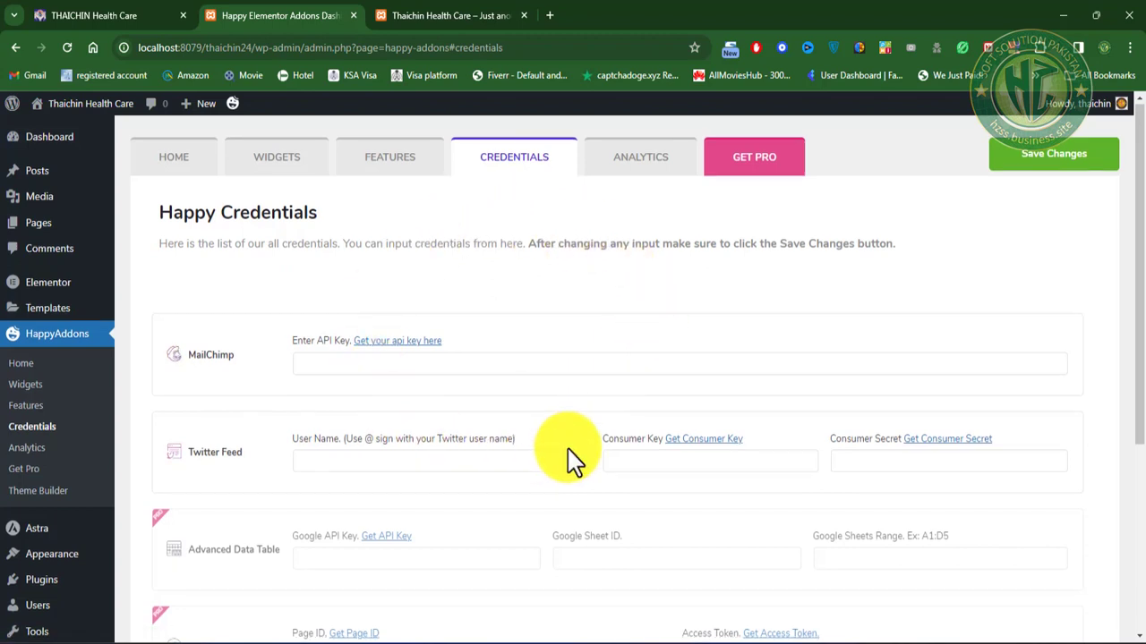
scroll(563, 456, "down", 3)
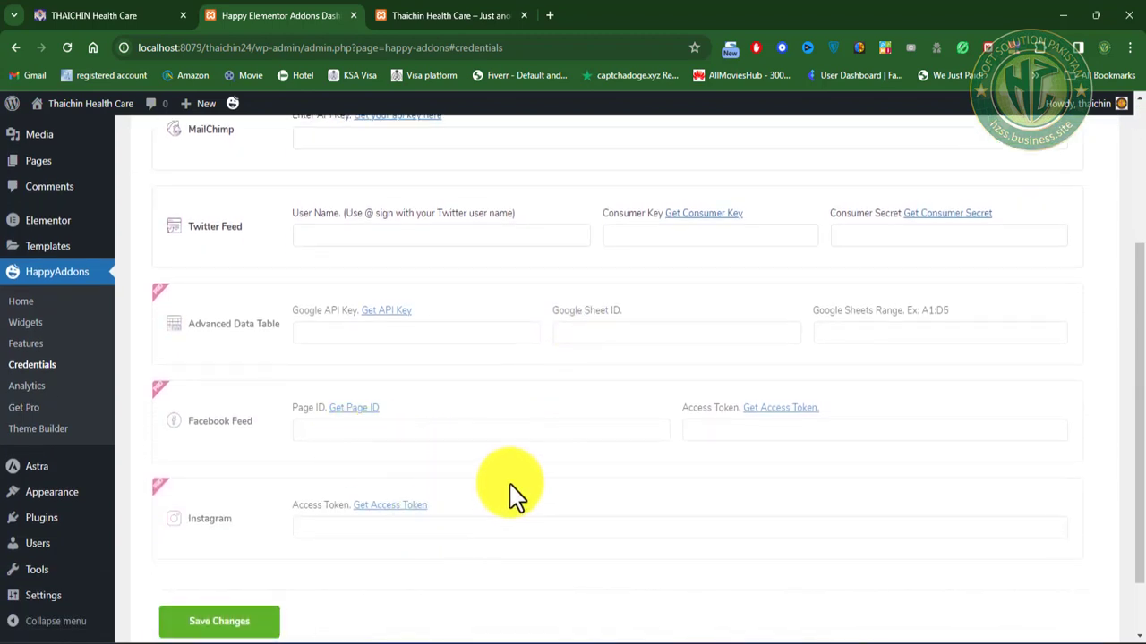
left_click(434, 428)
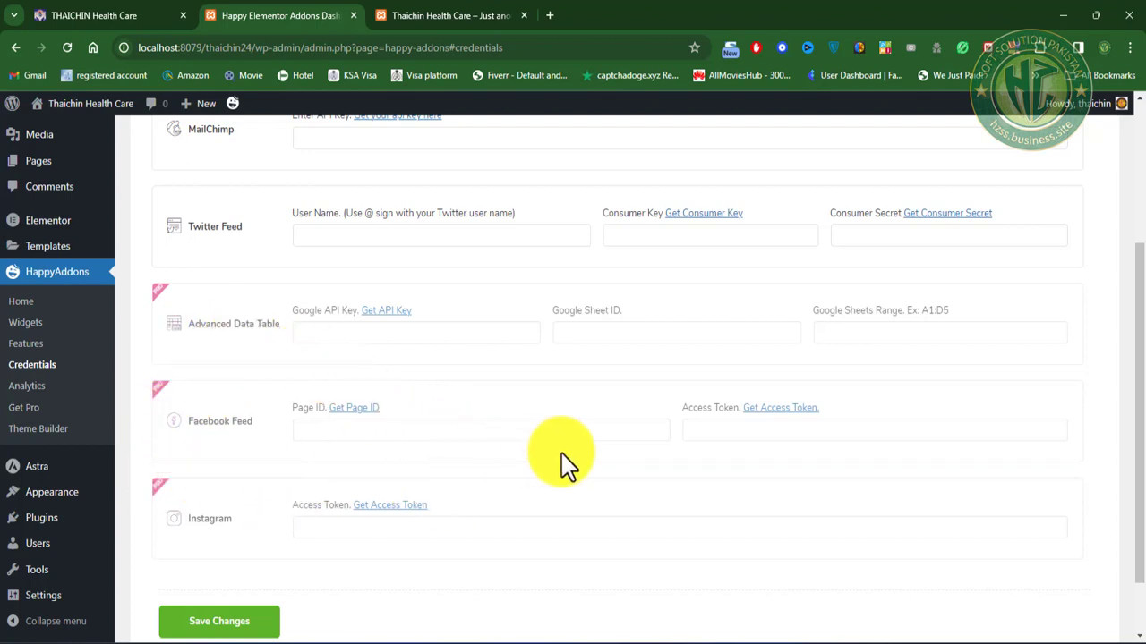
scroll(563, 465, "up", 3)
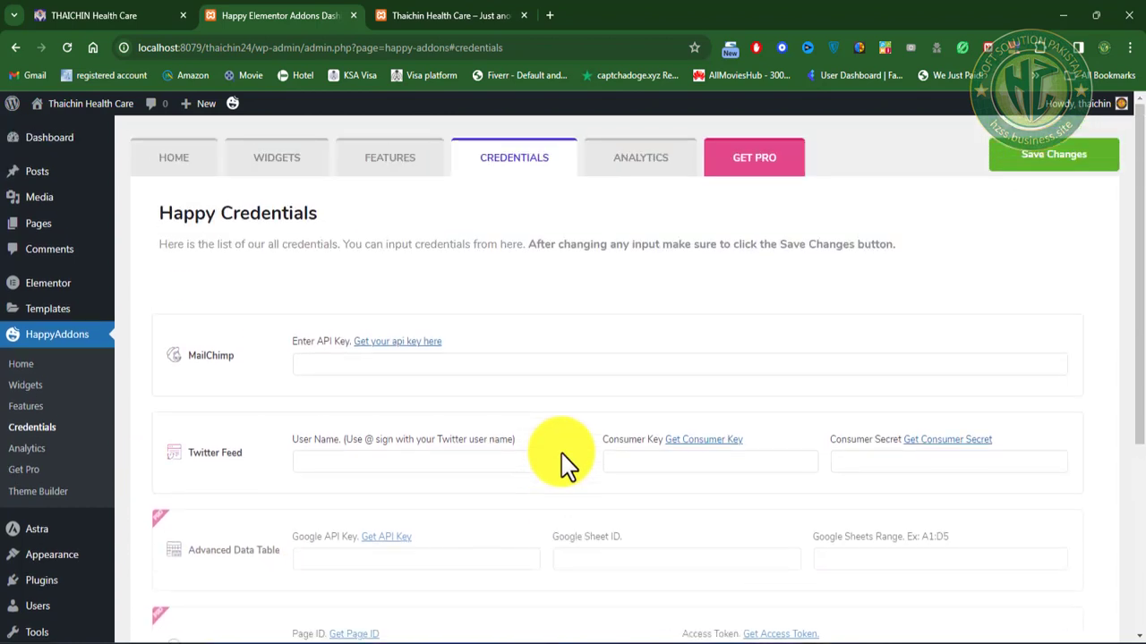
left_click(658, 166)
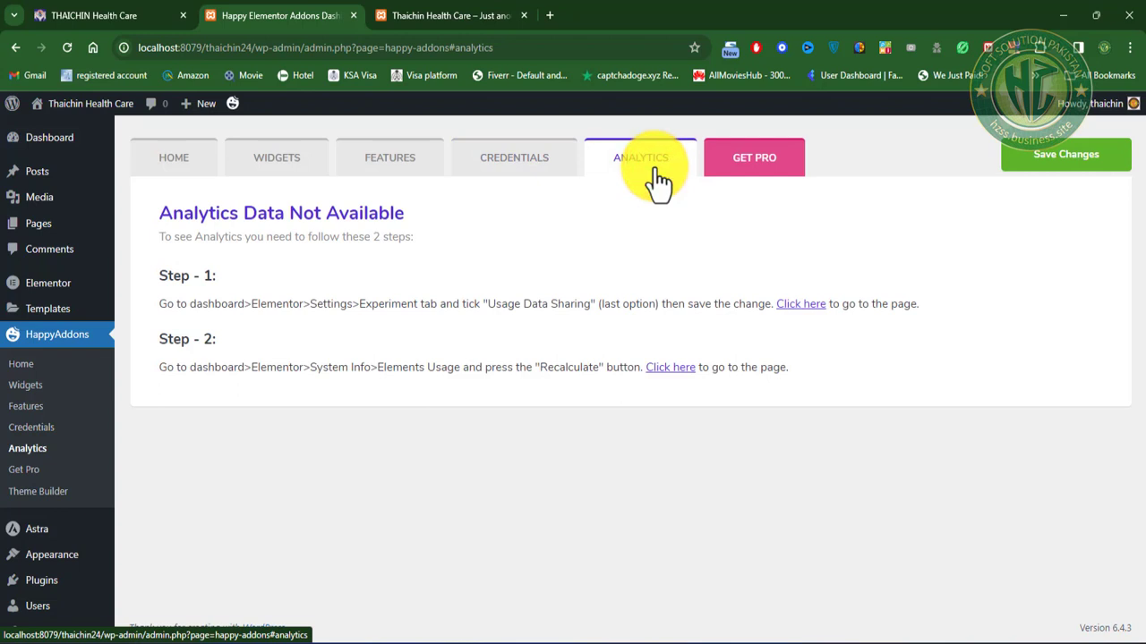
left_click(1045, 159)
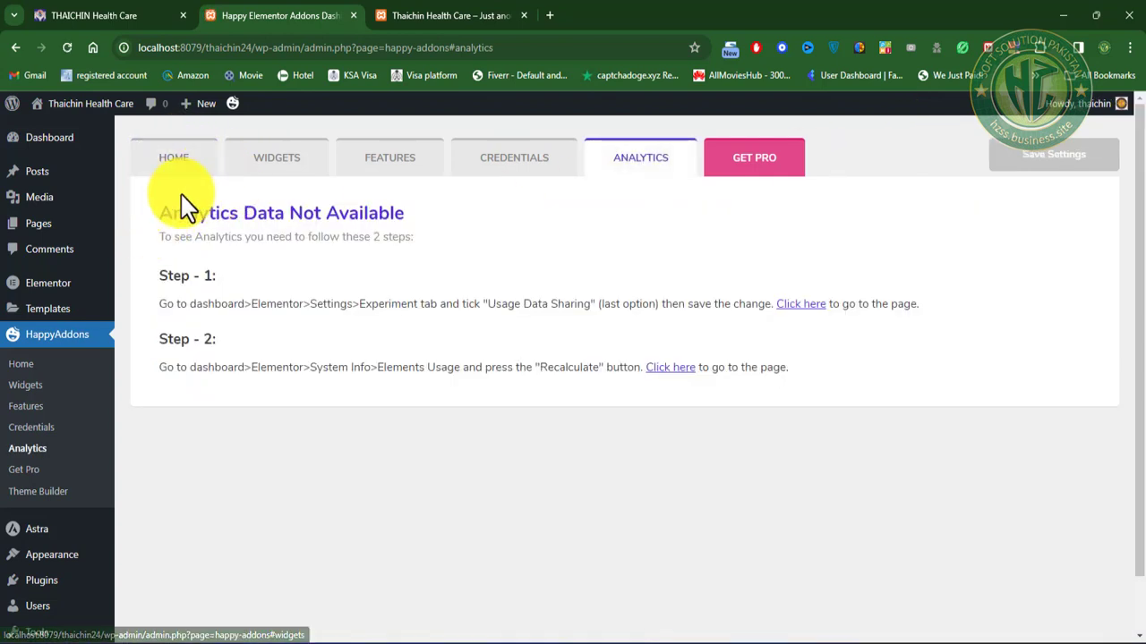
left_click(171, 161)
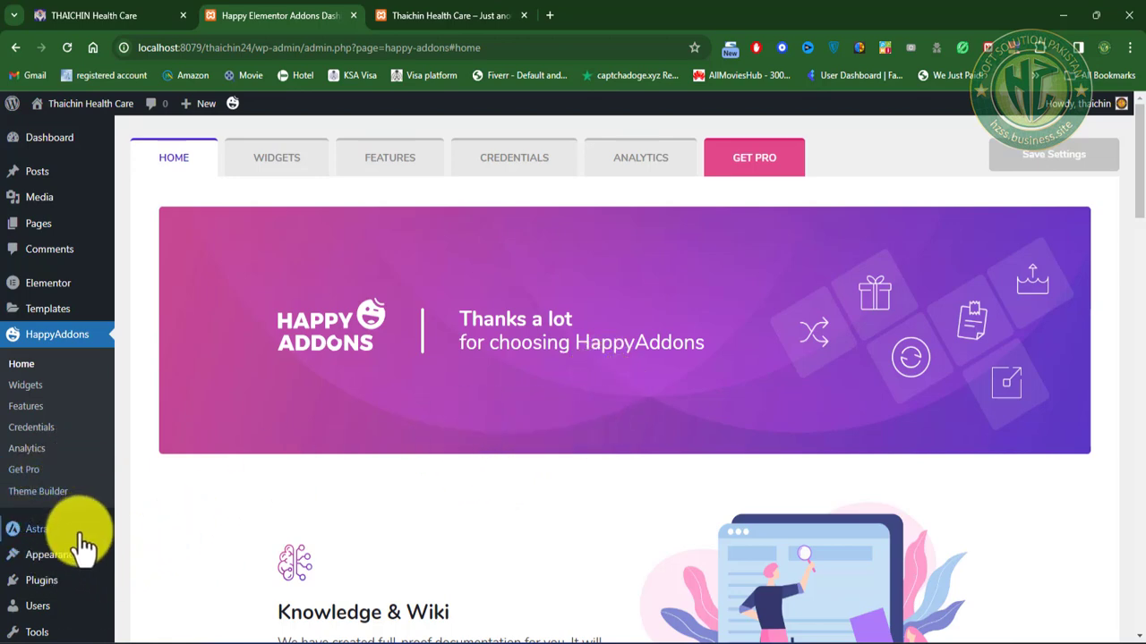
Step: Activate the Premium Addons for Elementor plugin from the installed plugins
left_click(40, 582)
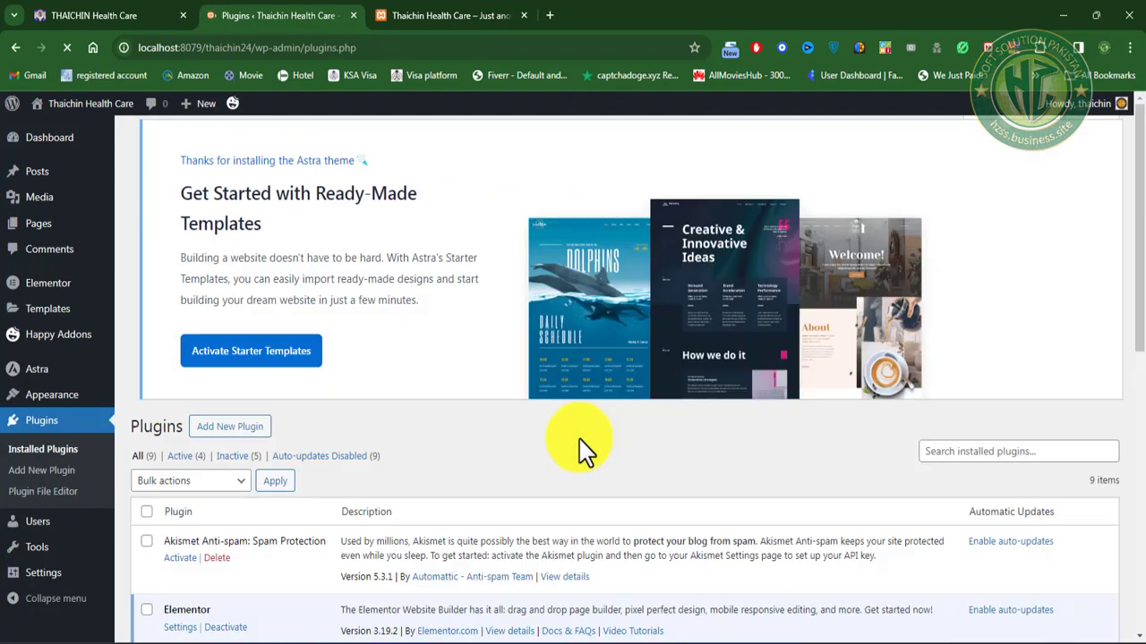
scroll(385, 429, "down", 5)
scroll(385, 430, "down", 3)
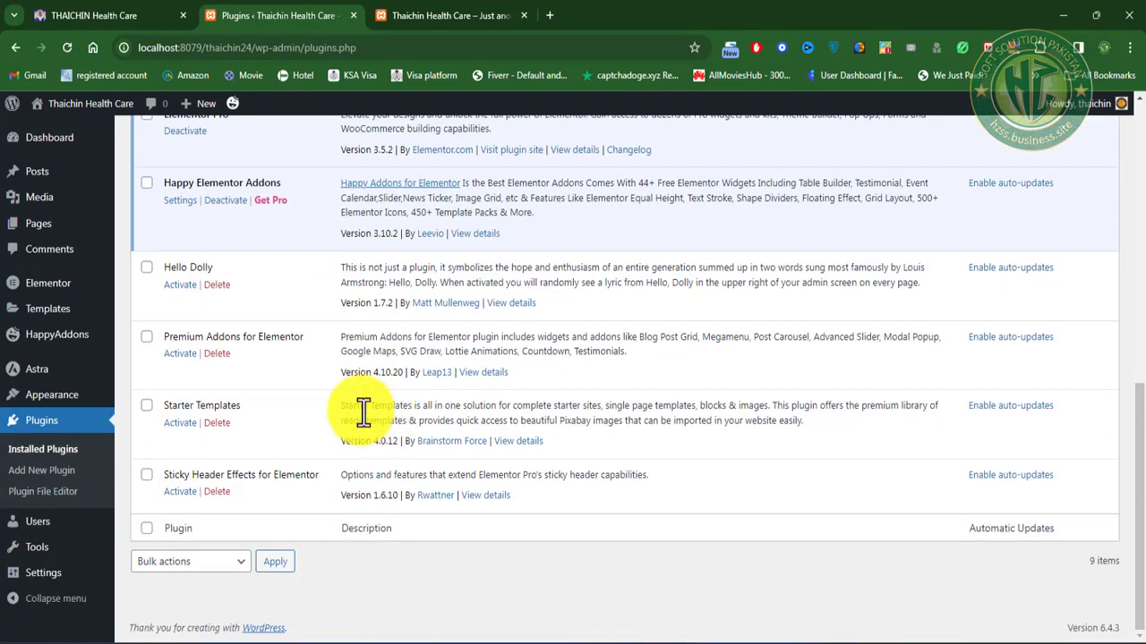
left_click(180, 353)
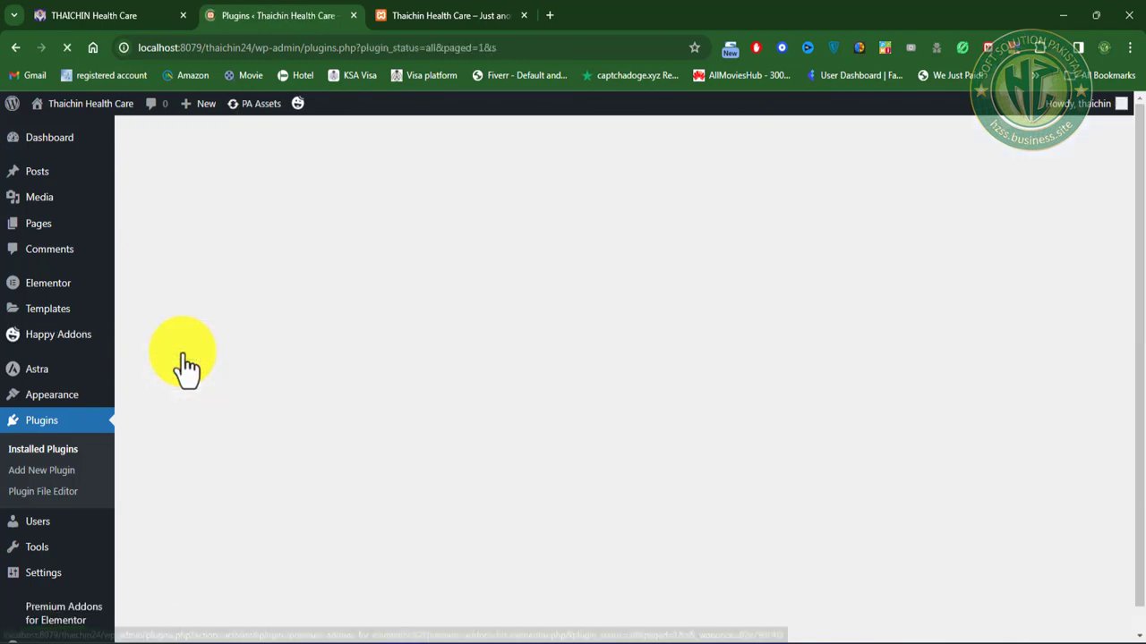
Step: Activate the Sticky Header Effects for Elementor plugin
scroll(435, 409, "down", 5)
scroll(435, 409, "down", 4)
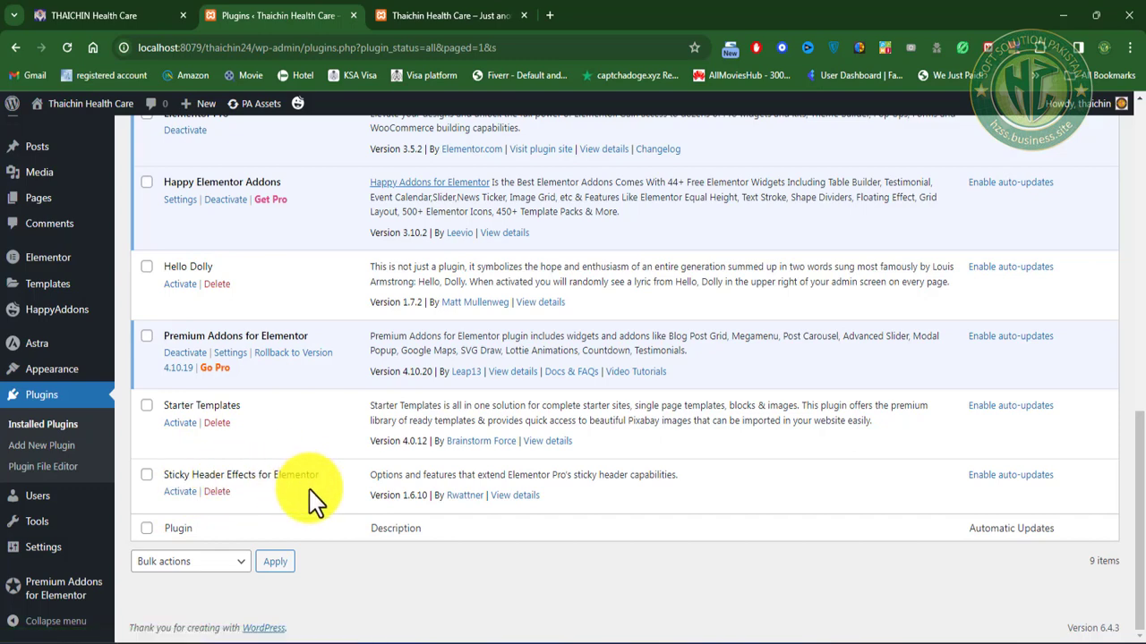
left_click(175, 492)
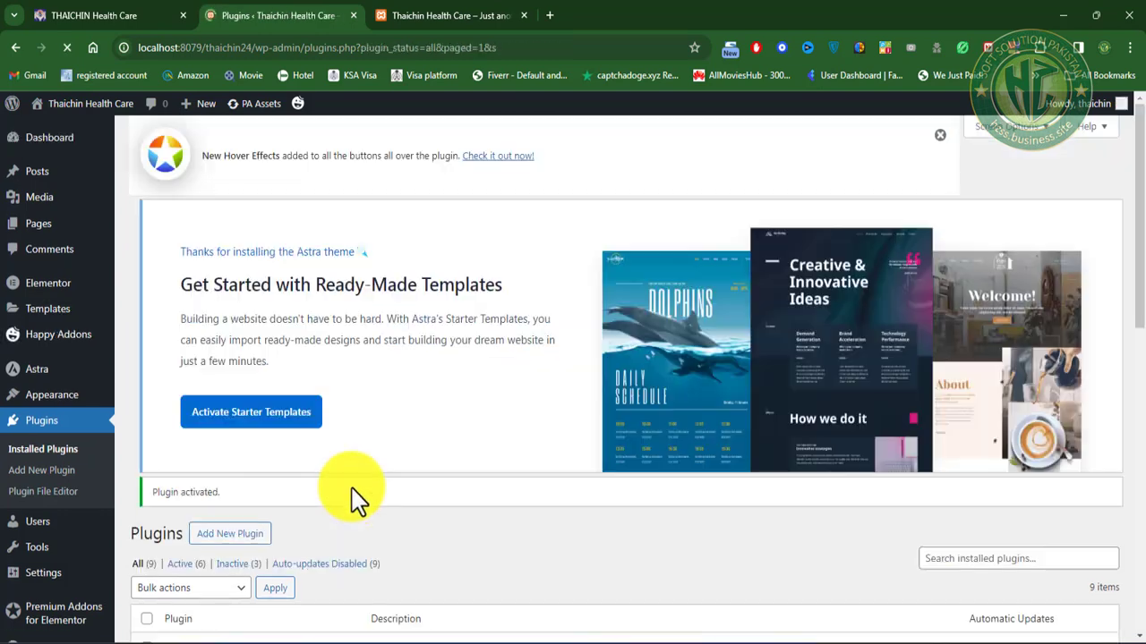
Step: Review the installed plugins list to check which plugins are active
scroll(349, 497, "down", 5)
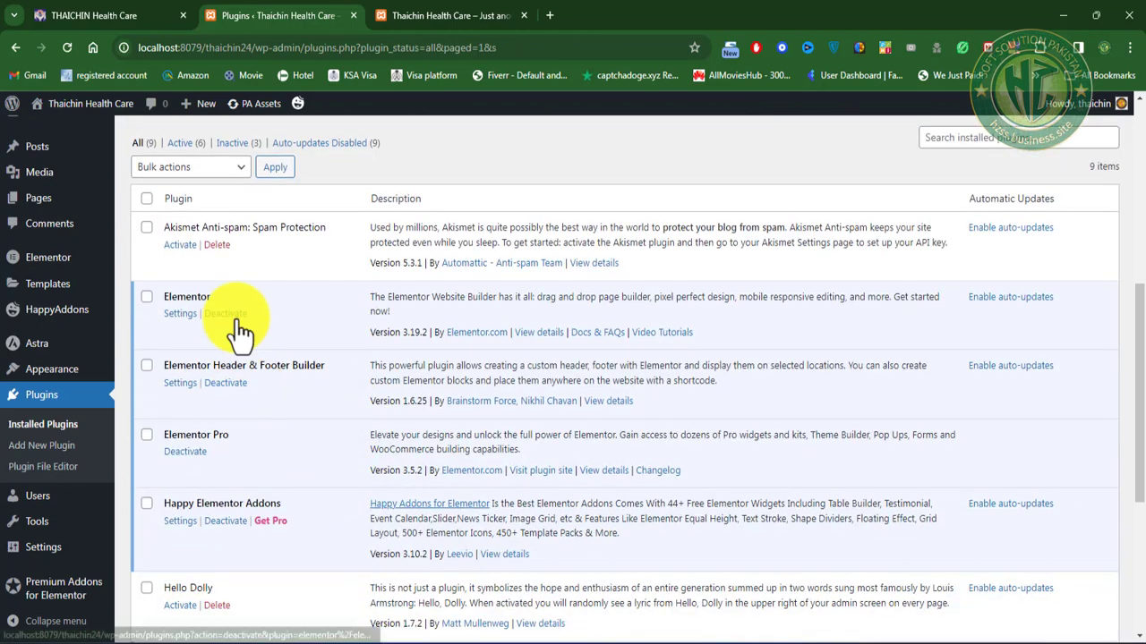
scroll(244, 460, "down", 2)
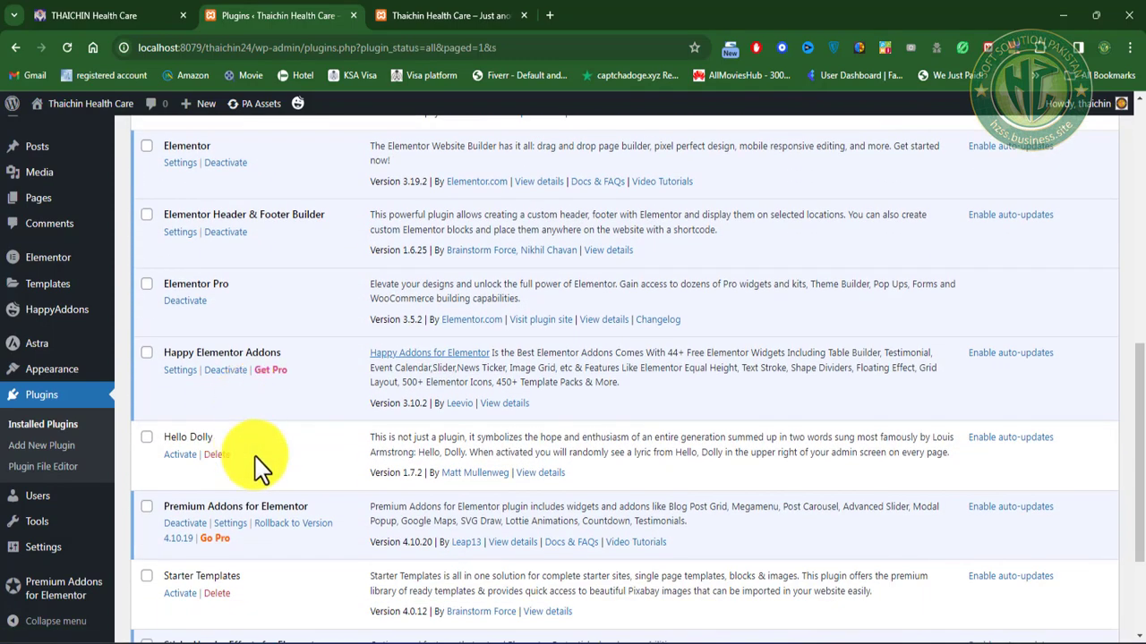
scroll(256, 532, "down", 2)
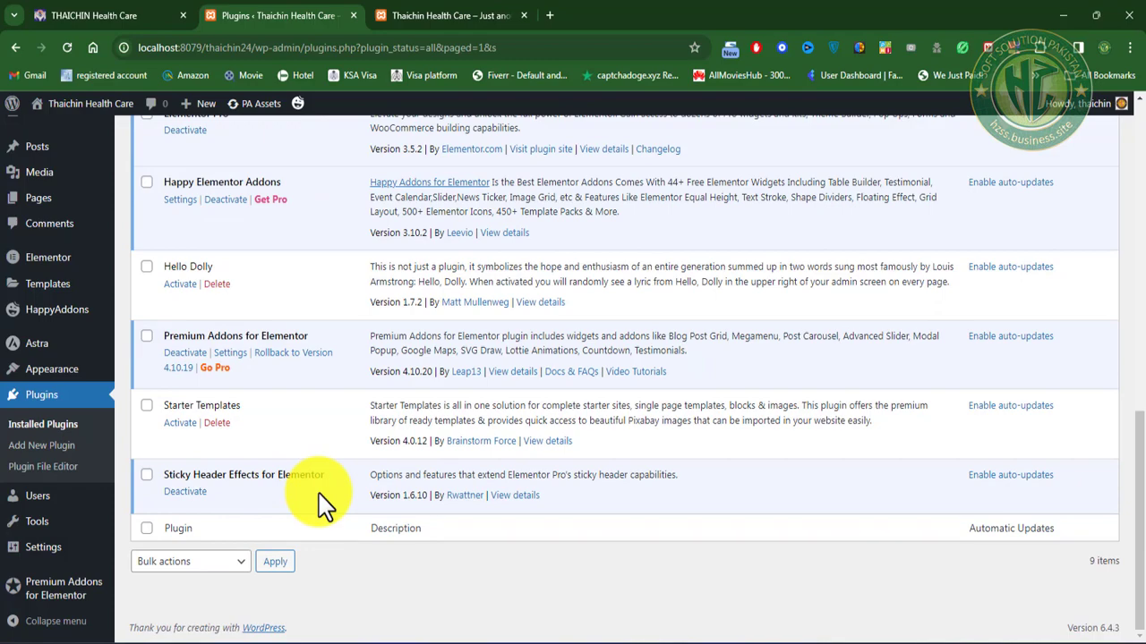
scroll(324, 506, "up", 10)
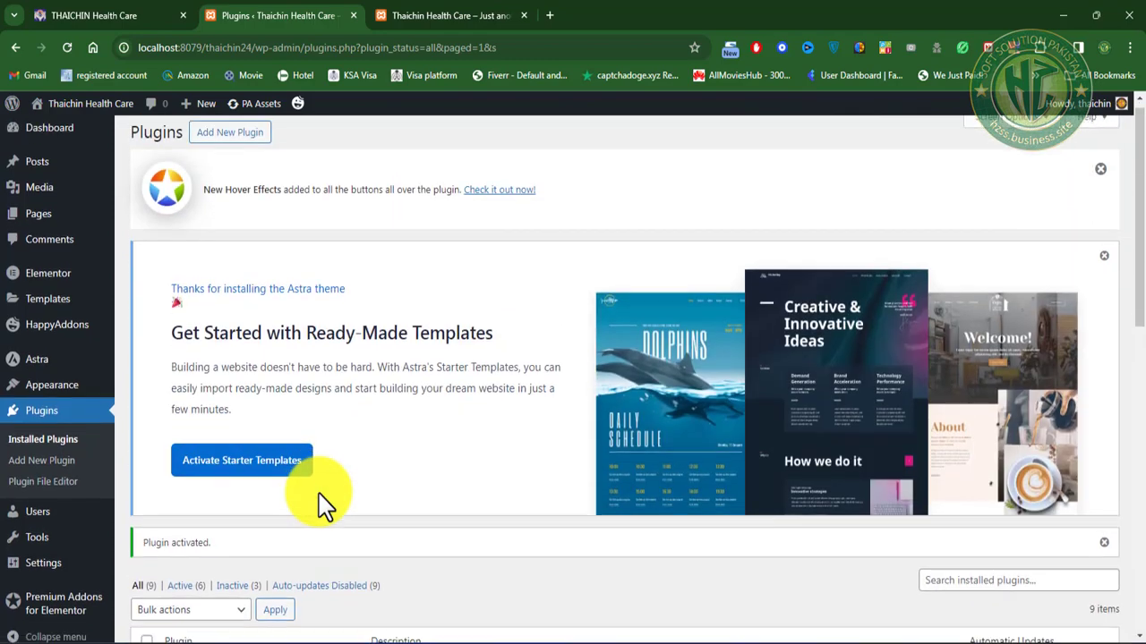
scroll(324, 506, "down", 5)
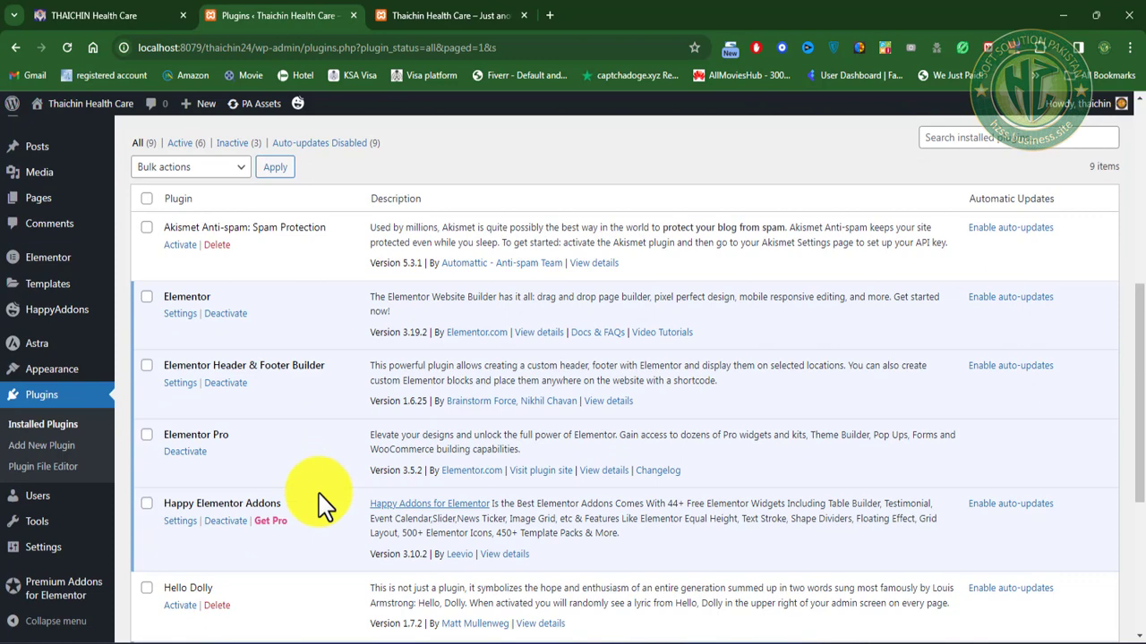
scroll(324, 505, "down", 3)
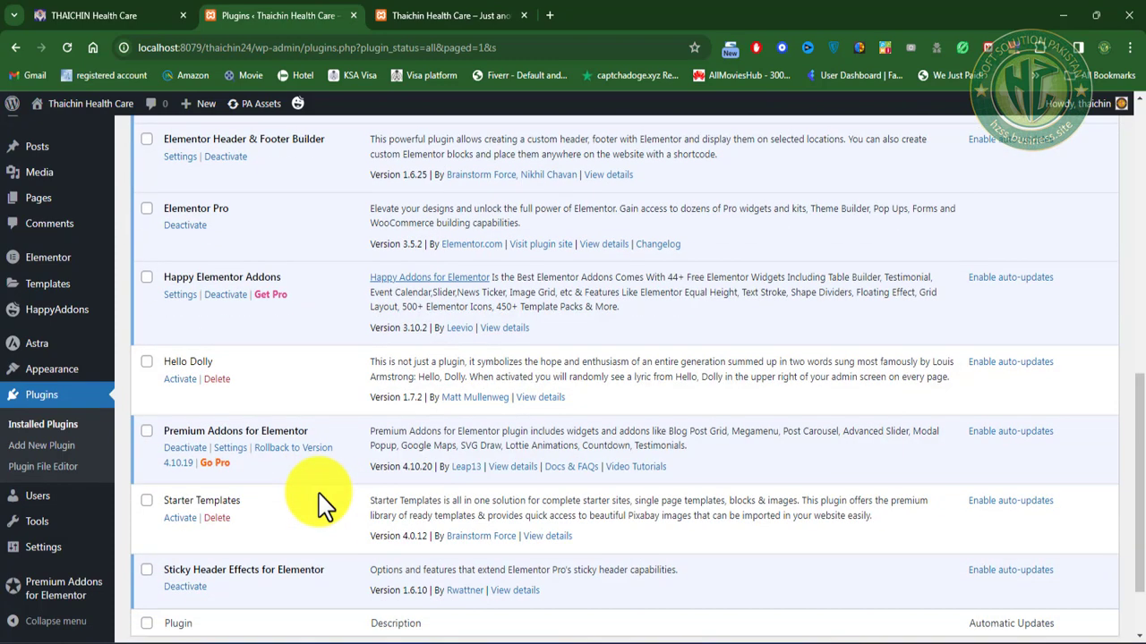
scroll(324, 506, "down", 2)
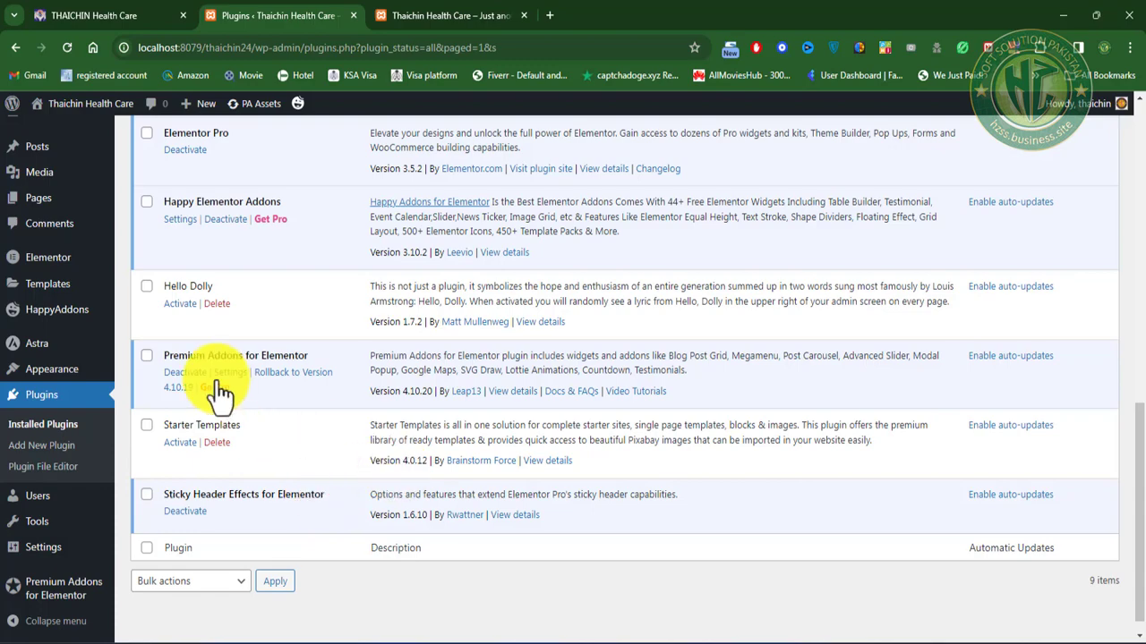
scroll(246, 380, "up", 5)
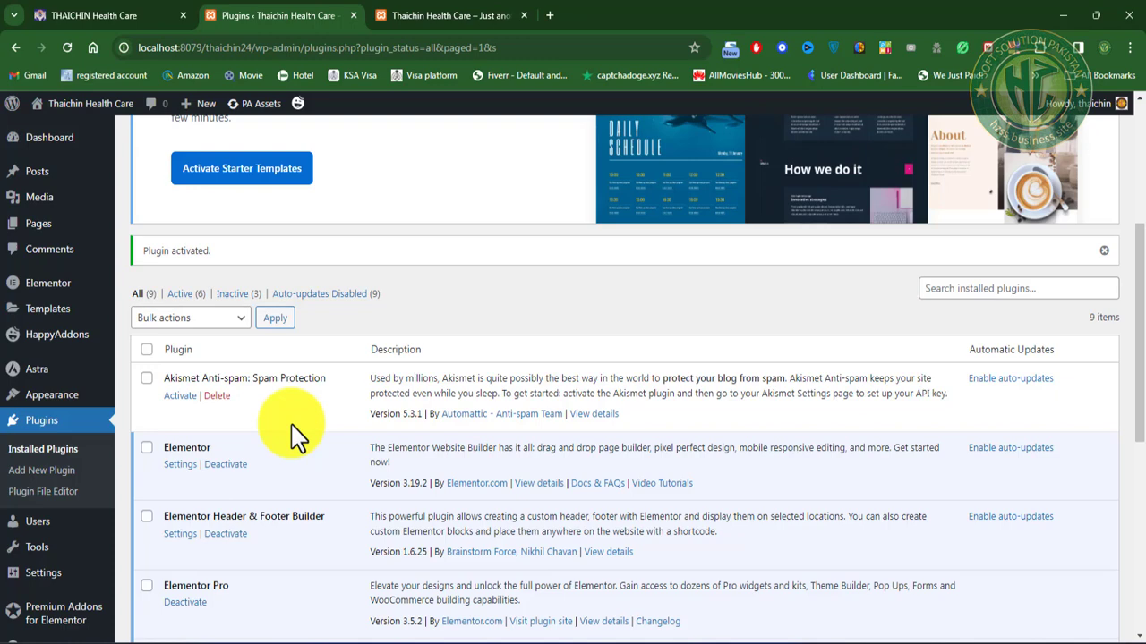
Step: Reload the Thaichin Health Care front page to check the site with the new plugins active
left_click(467, 15)
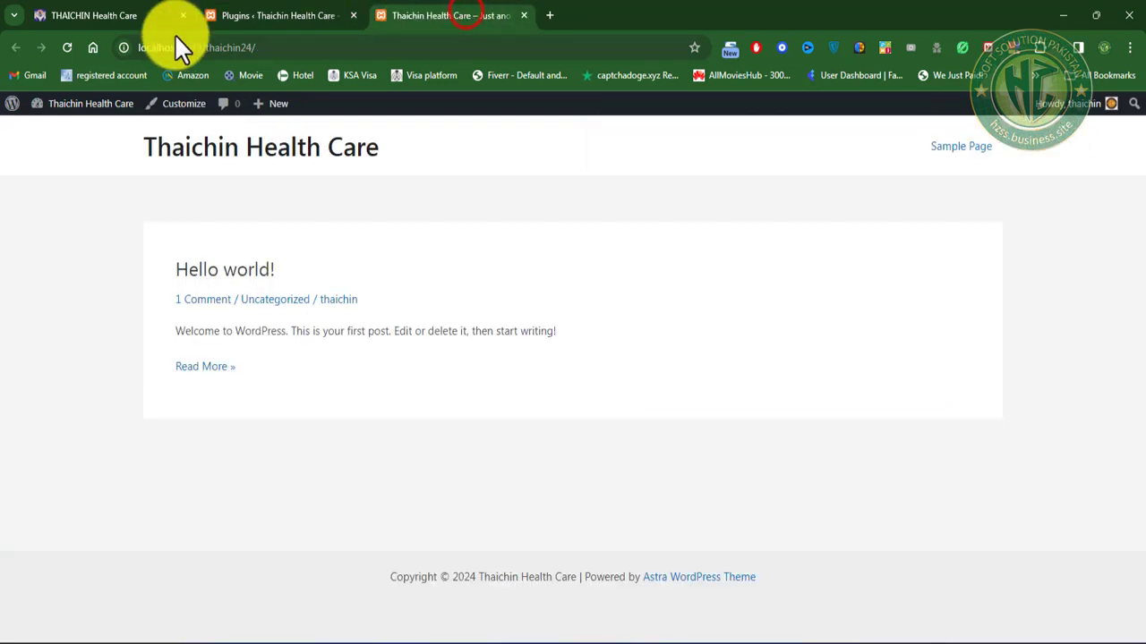
left_click(67, 48)
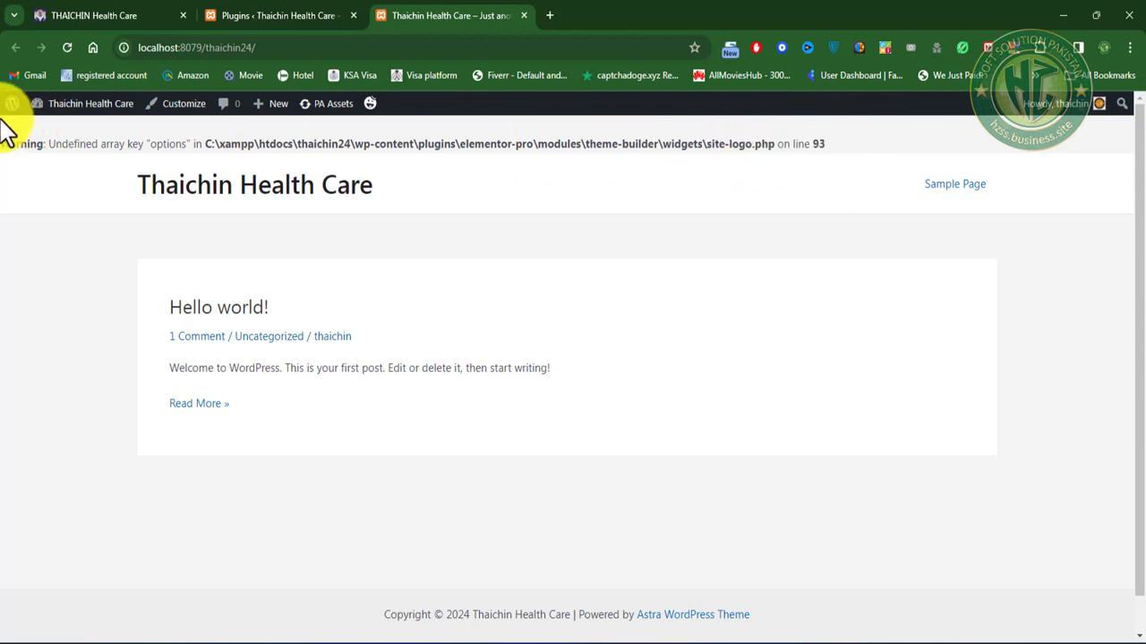
Step: In Elementor's general settings, enable the Landing Pages, Theme Builder and Elementor Header & Footer Builder post types and save the changes
left_click(286, 15)
scroll(287, 478, "down", 1)
scroll(288, 479, "down", 1)
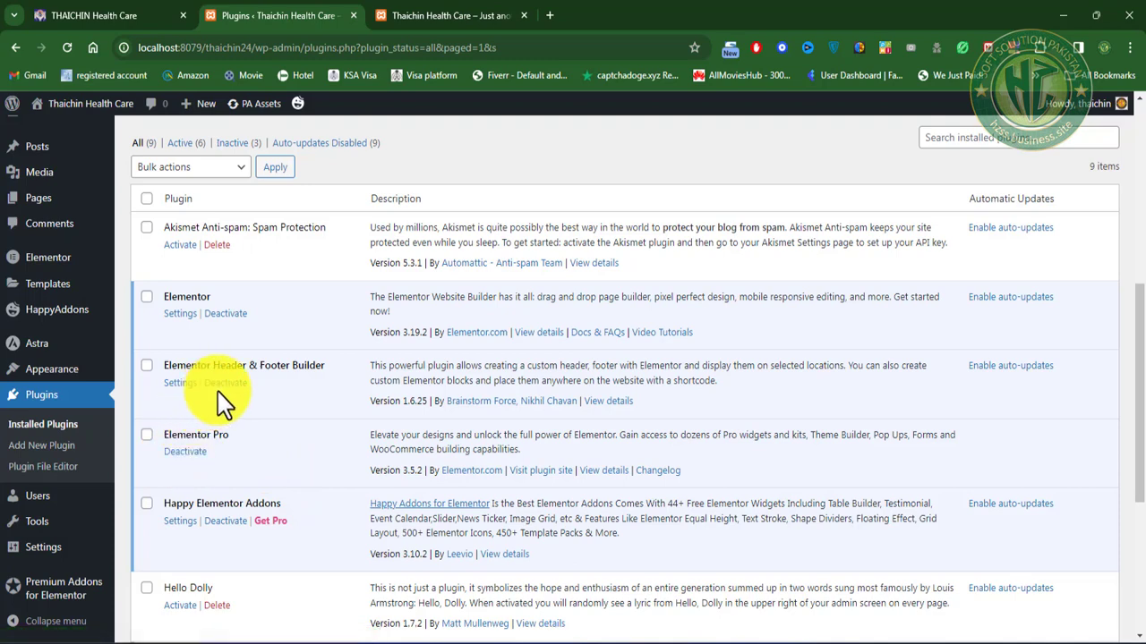
left_click(179, 313)
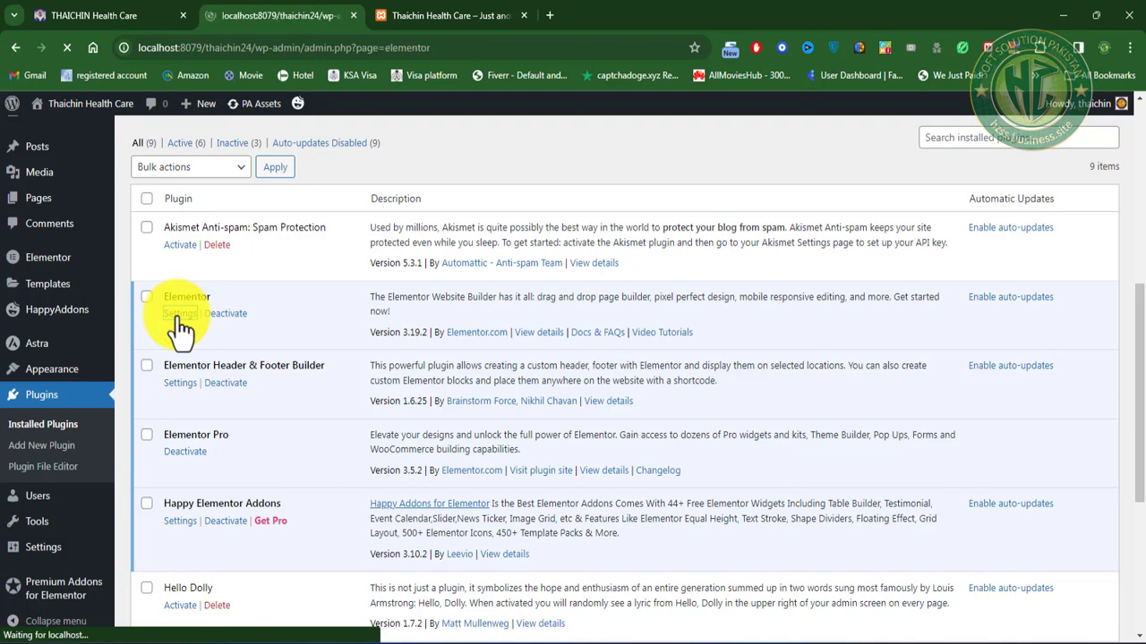
scroll(274, 404, "down", 4)
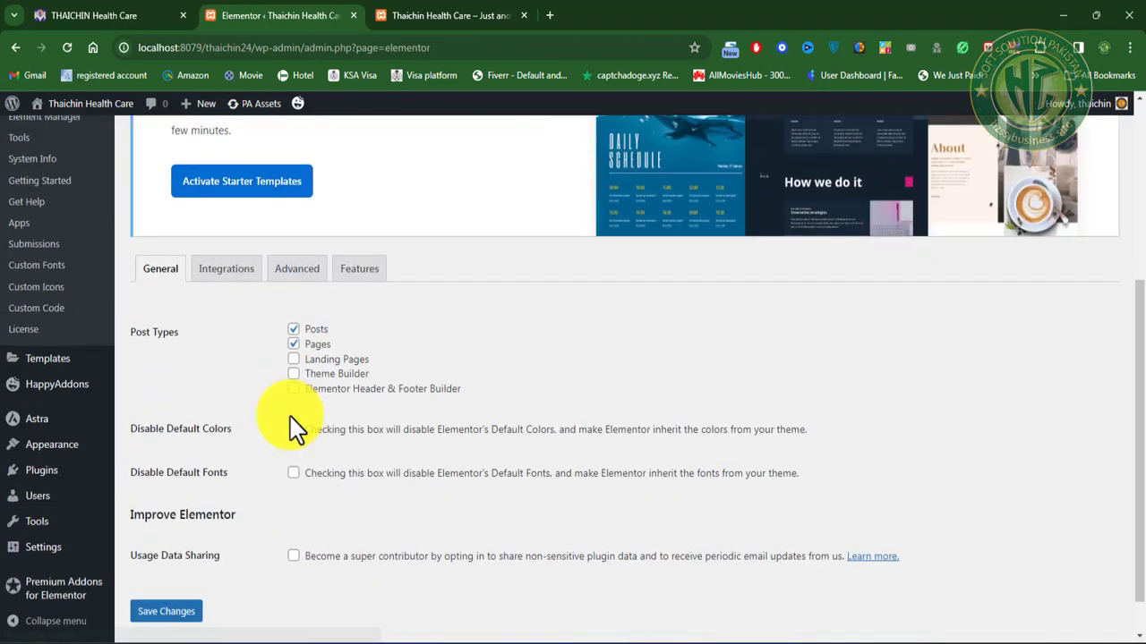
left_click(294, 311)
left_click(293, 326)
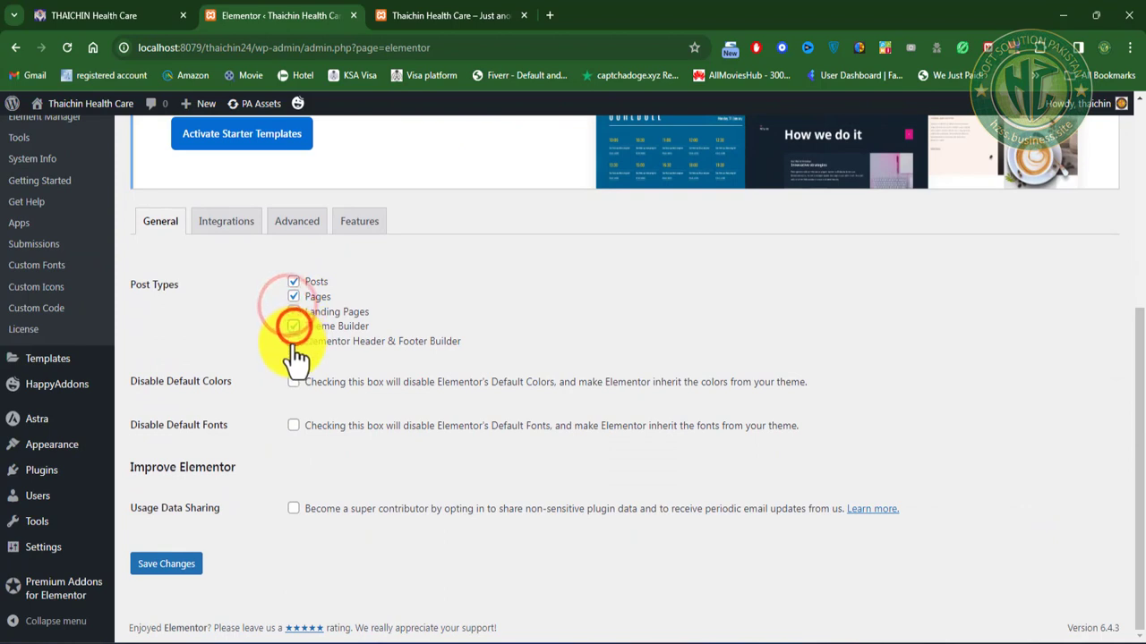
left_click(293, 341)
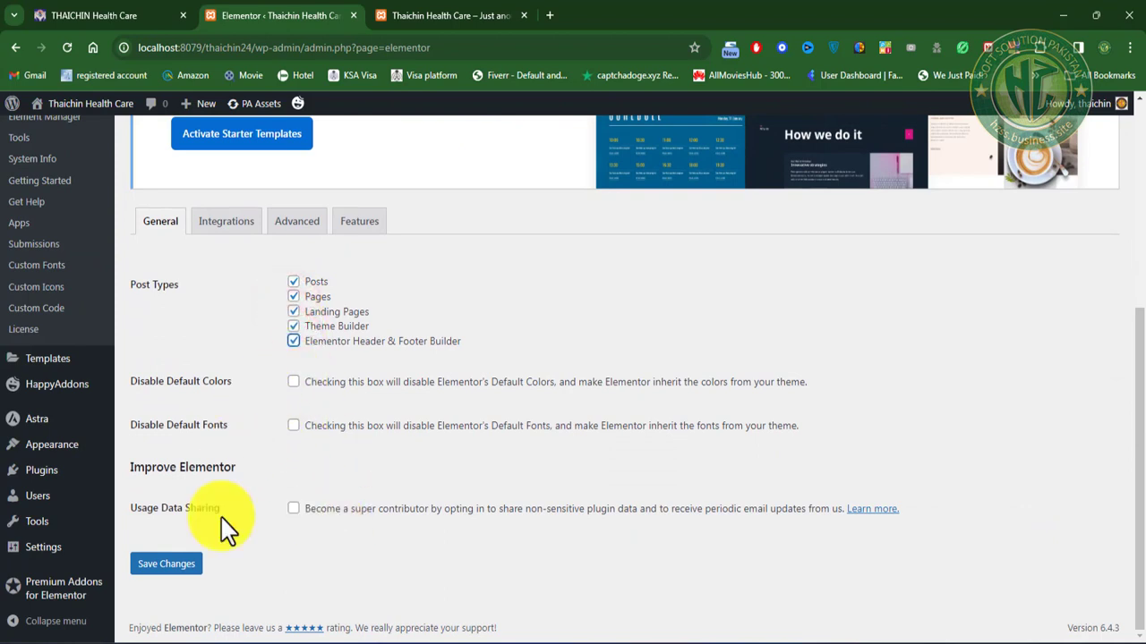
left_click(166, 566)
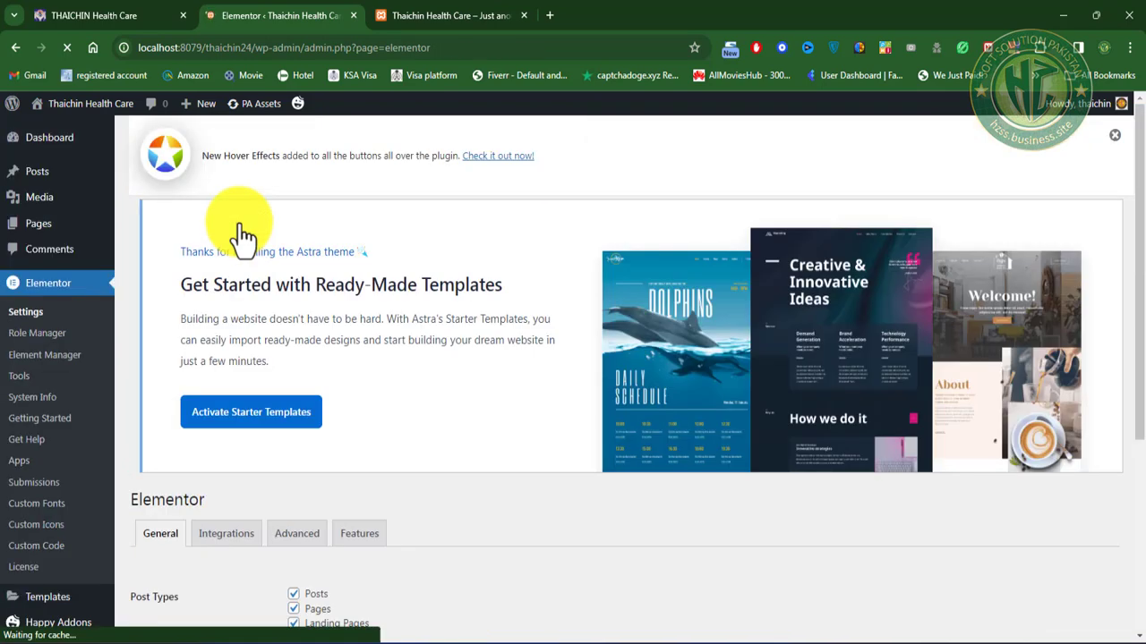
Step: Review Elementor's Integrations settings, including the reCAPTCHA, Facebook SDK and MailChimp sections, and view its Advanced settings
scroll(367, 514, "down", 3)
left_click(228, 273)
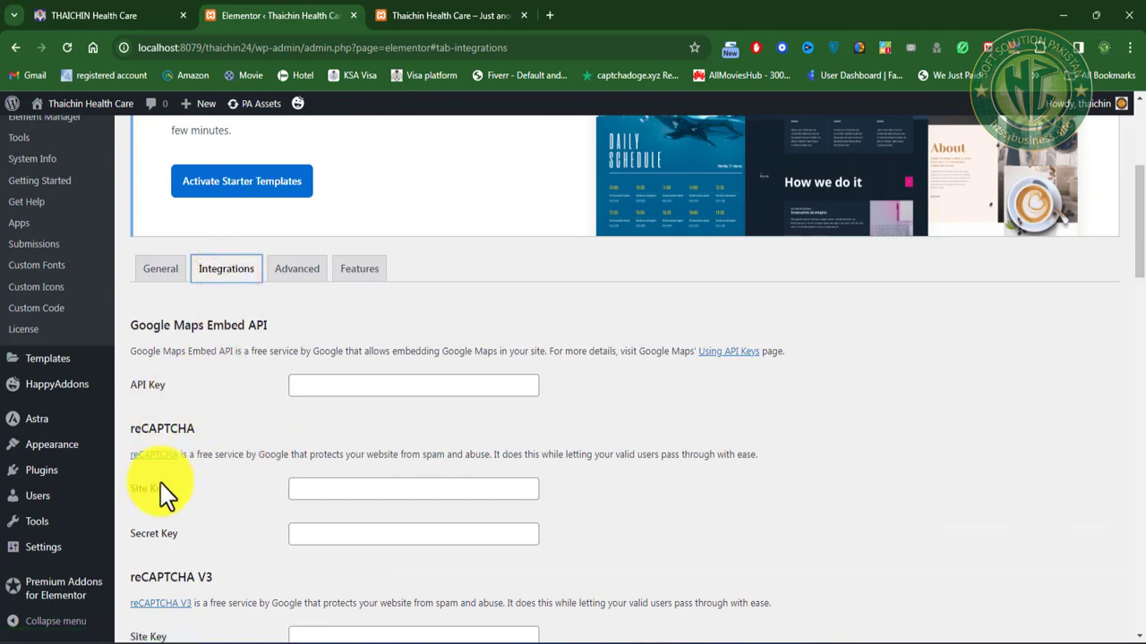
scroll(166, 474, "down", 3)
scroll(249, 546, "down", 3)
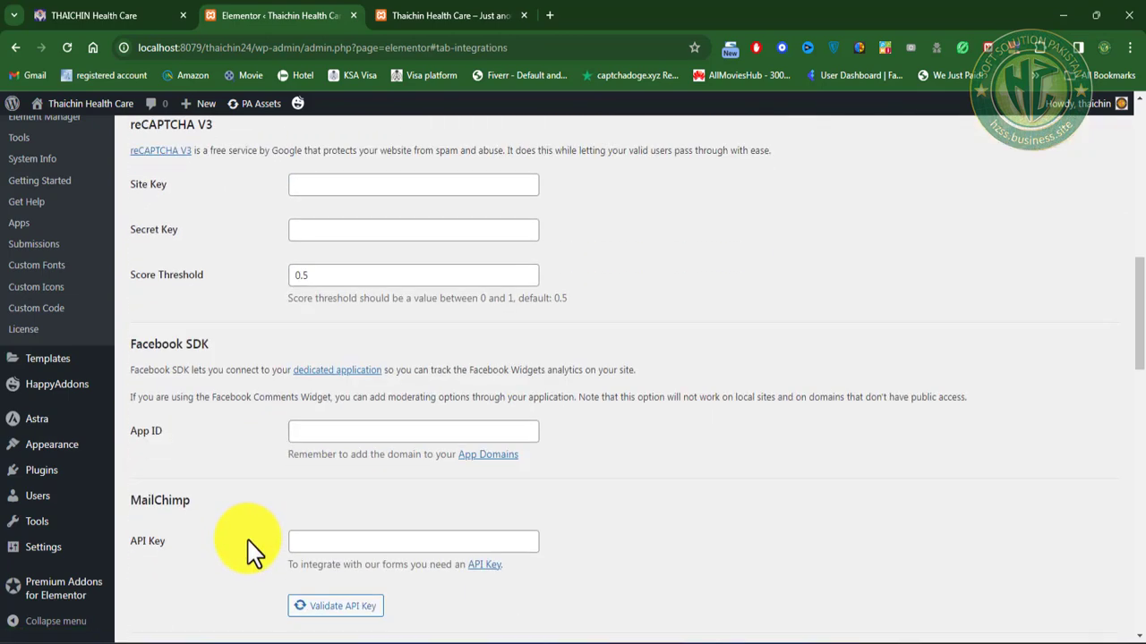
scroll(249, 548, "up", 6)
left_click(304, 268)
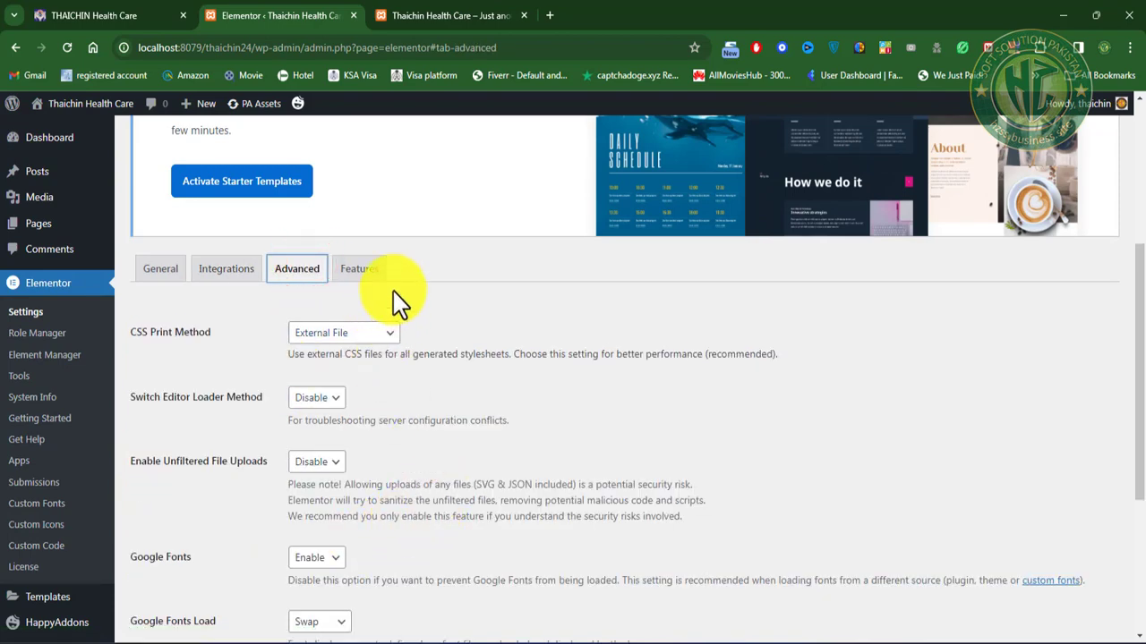
Step: Activate all experiments and features in Elementor's Features settings and save the changes
left_click(374, 268)
scroll(430, 474, "down", 1)
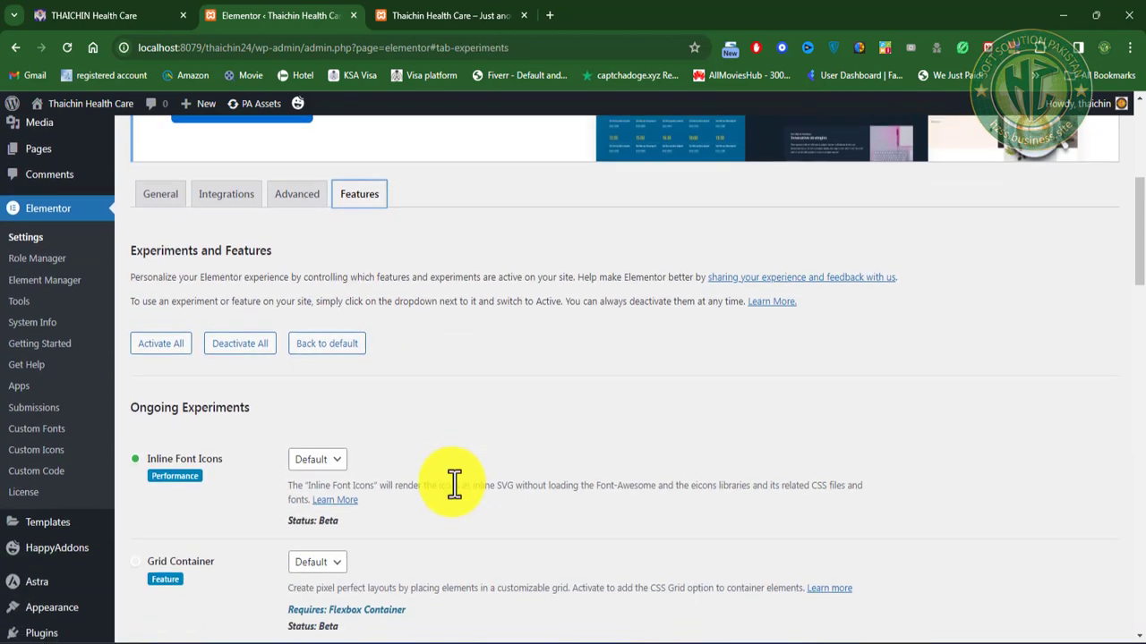
left_click(156, 349)
scroll(345, 478, "down", 15)
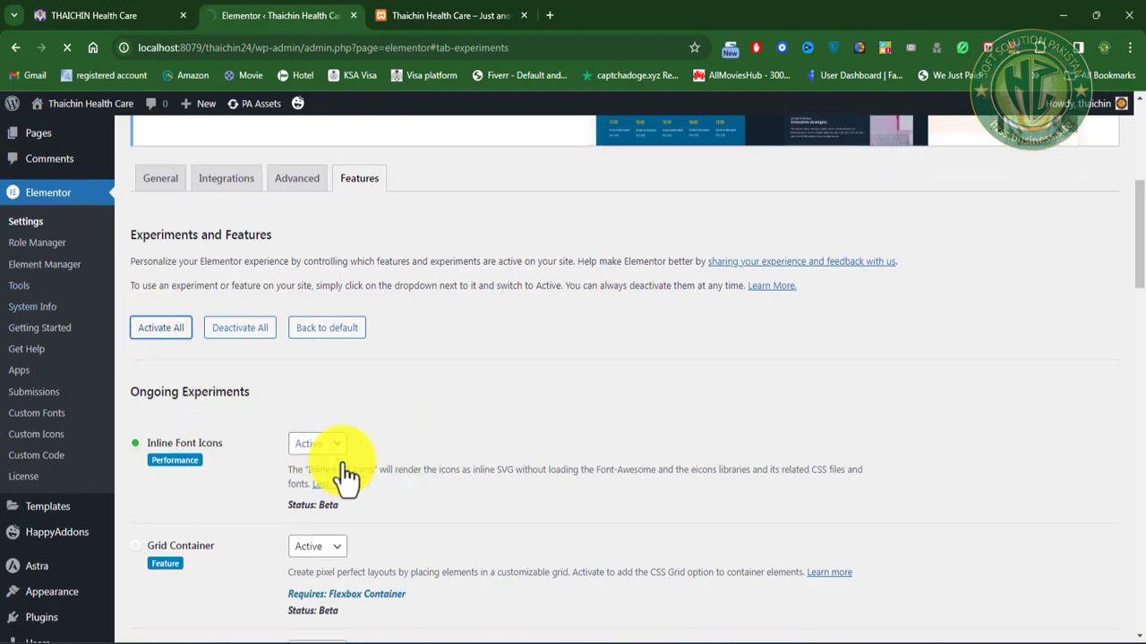
scroll(201, 560, "down", 6)
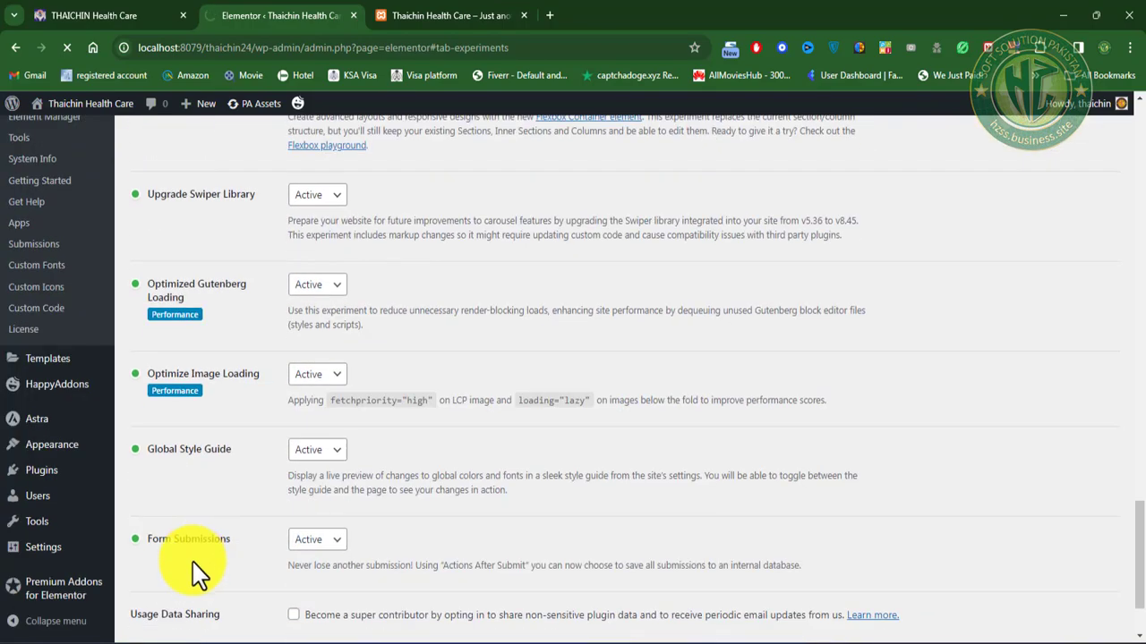
scroll(260, 510, "down", 6)
scroll(285, 526, "down", 15)
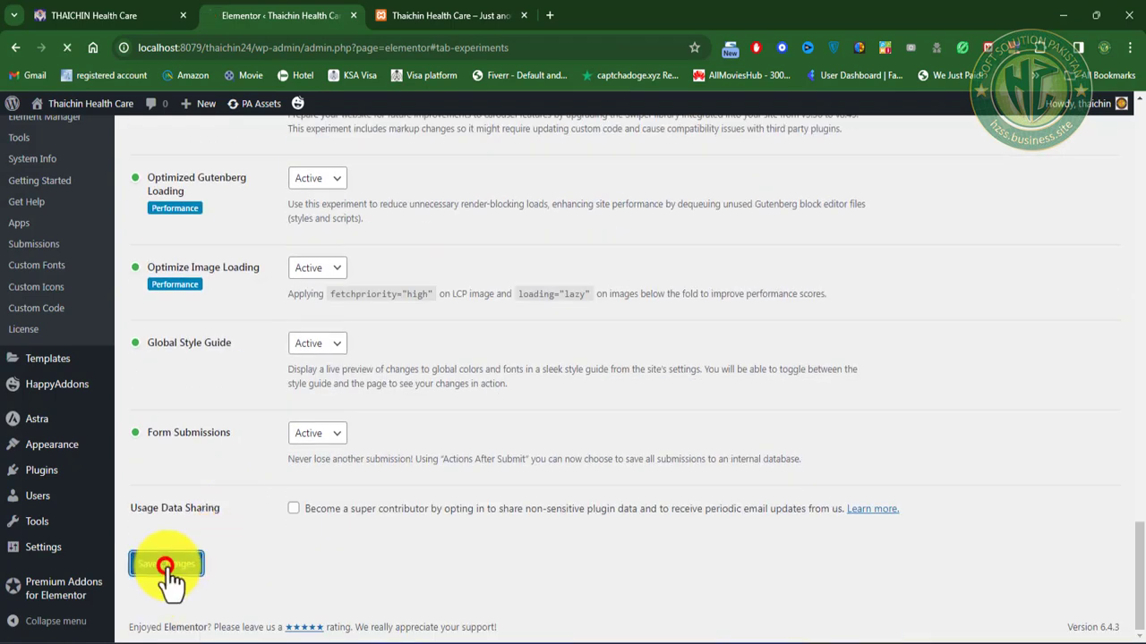
left_click(167, 566)
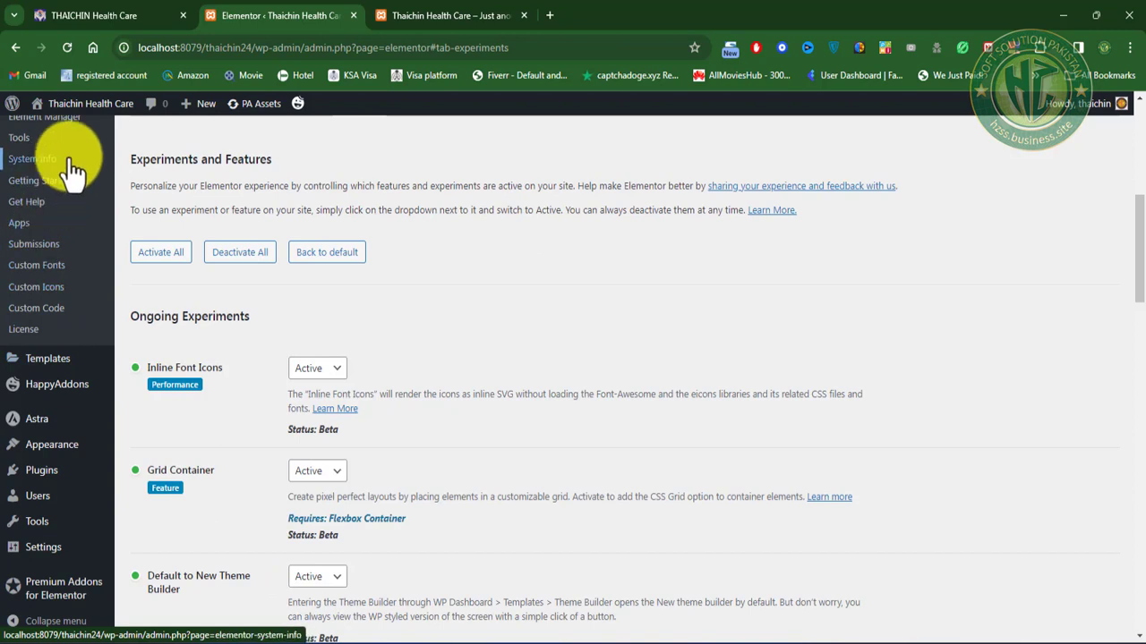
Step: Review Elementor's Tools settings, from General and Replace URL through Version Control, Maintenance Mode, Import / Export Kit and Font Awesome Upgrade
scroll(56, 166, "up", 2)
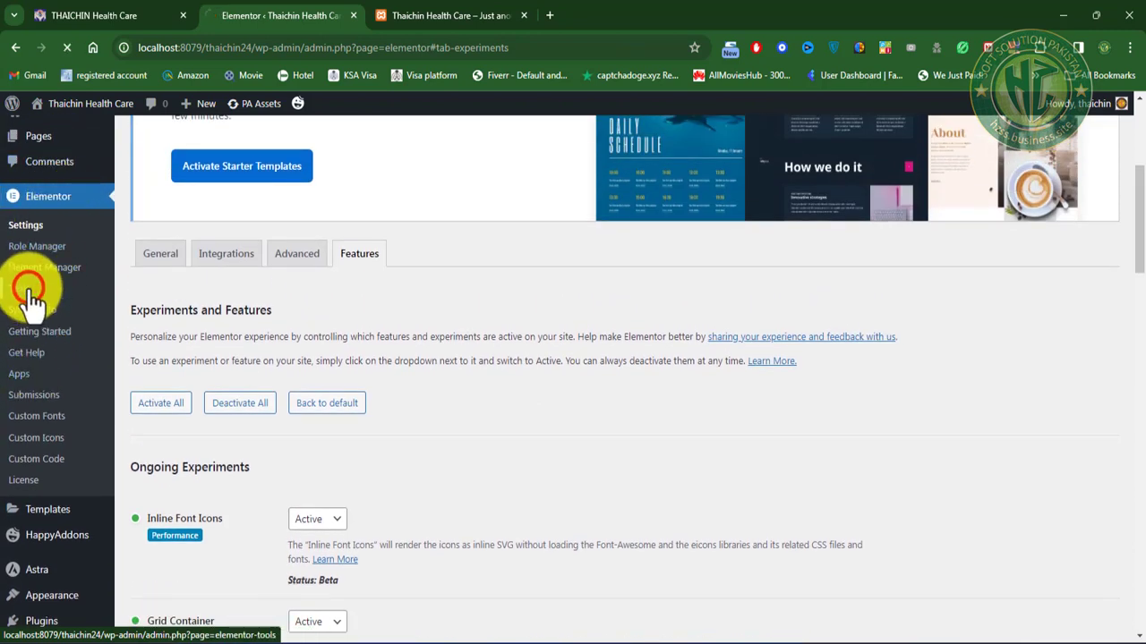
left_click(30, 291)
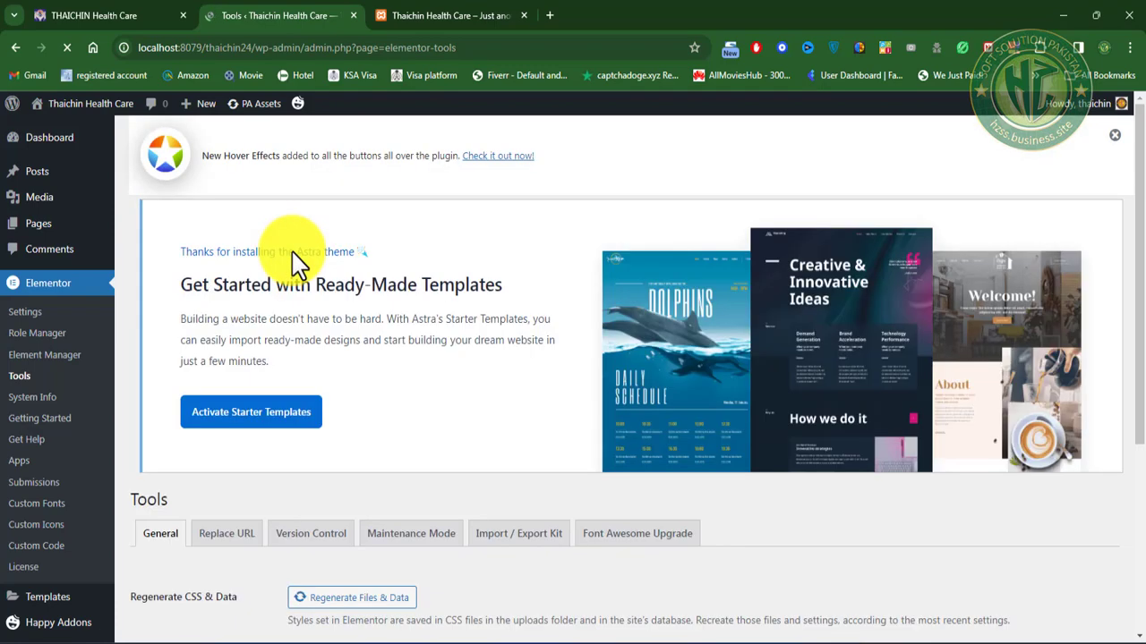
scroll(325, 313, "down", 4)
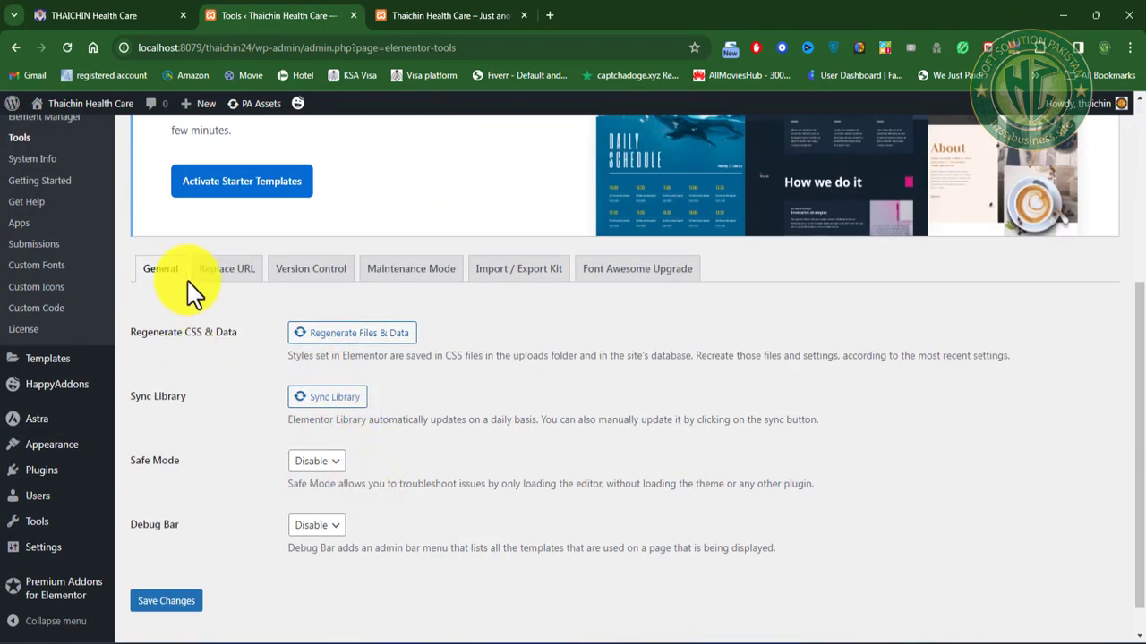
left_click(230, 271)
left_click(309, 383)
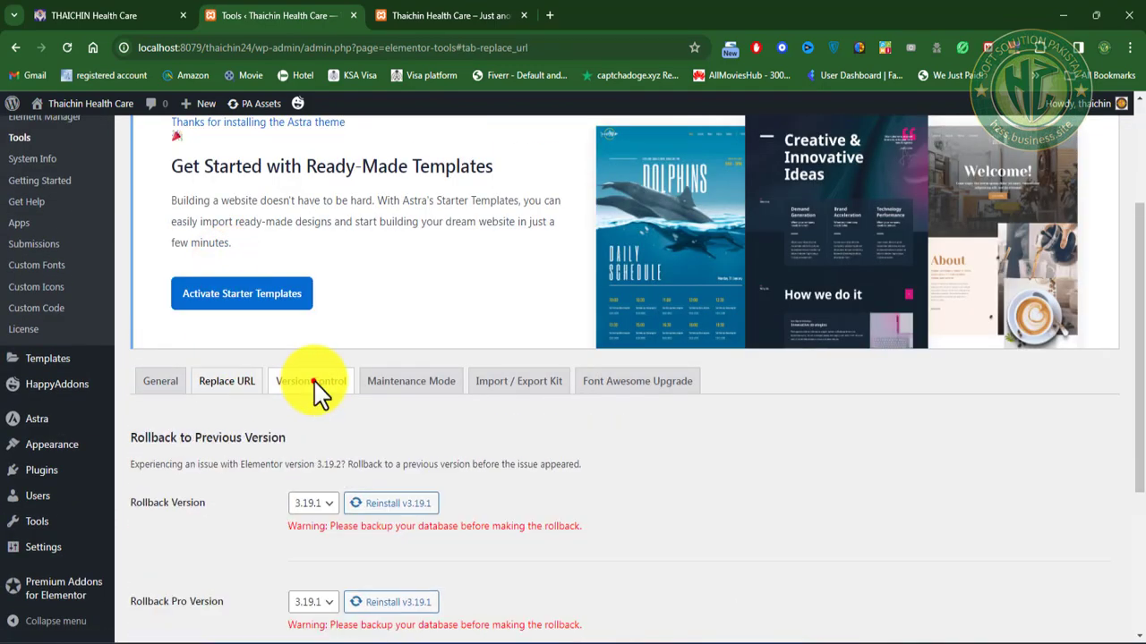
scroll(461, 460, "down", 3)
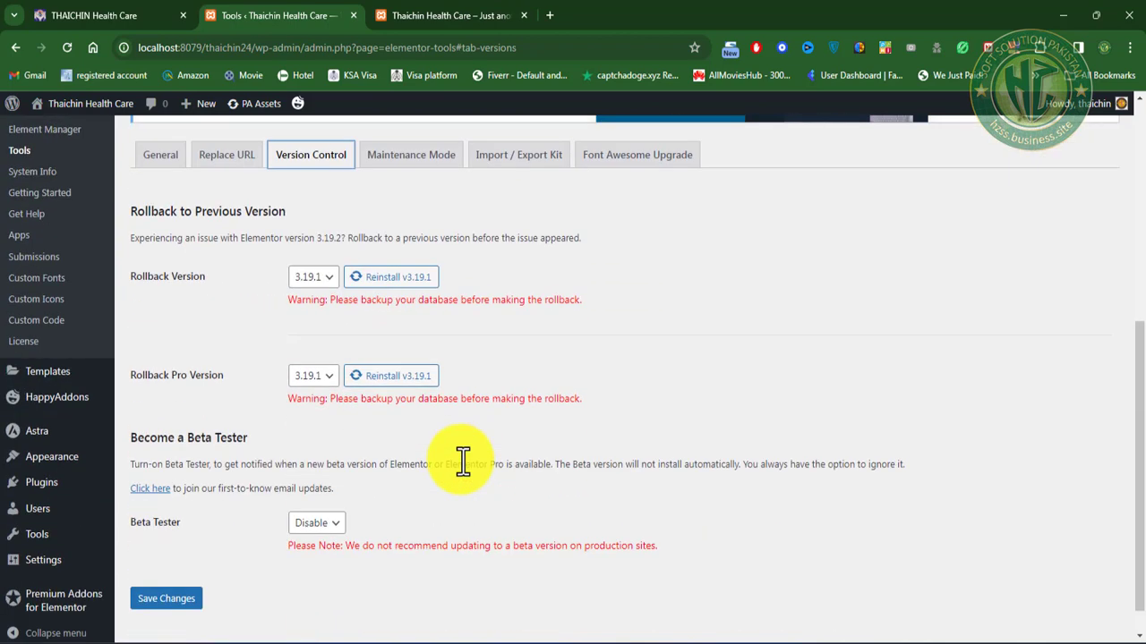
scroll(463, 460, "up", 3)
left_click(407, 376)
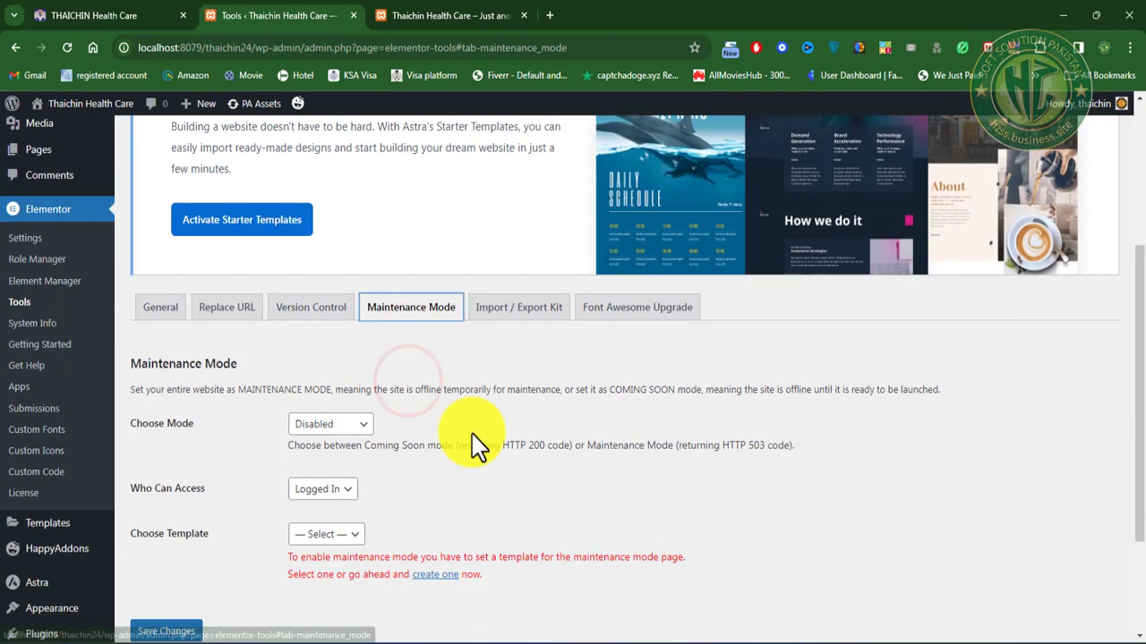
scroll(478, 443, "down", 3)
left_click(520, 154)
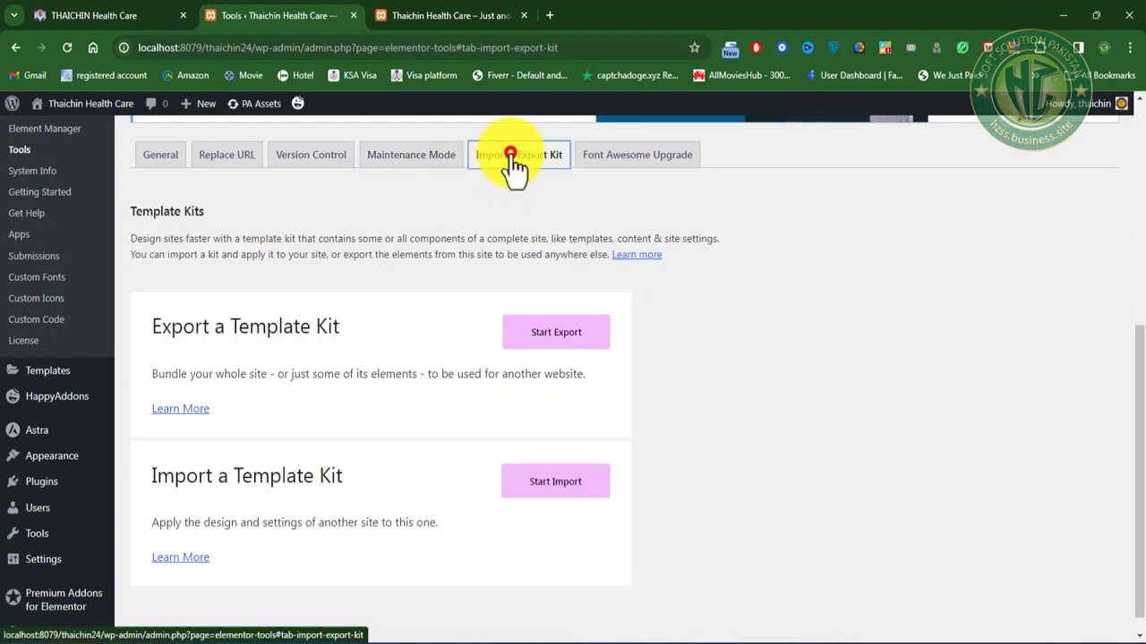
left_click(637, 161)
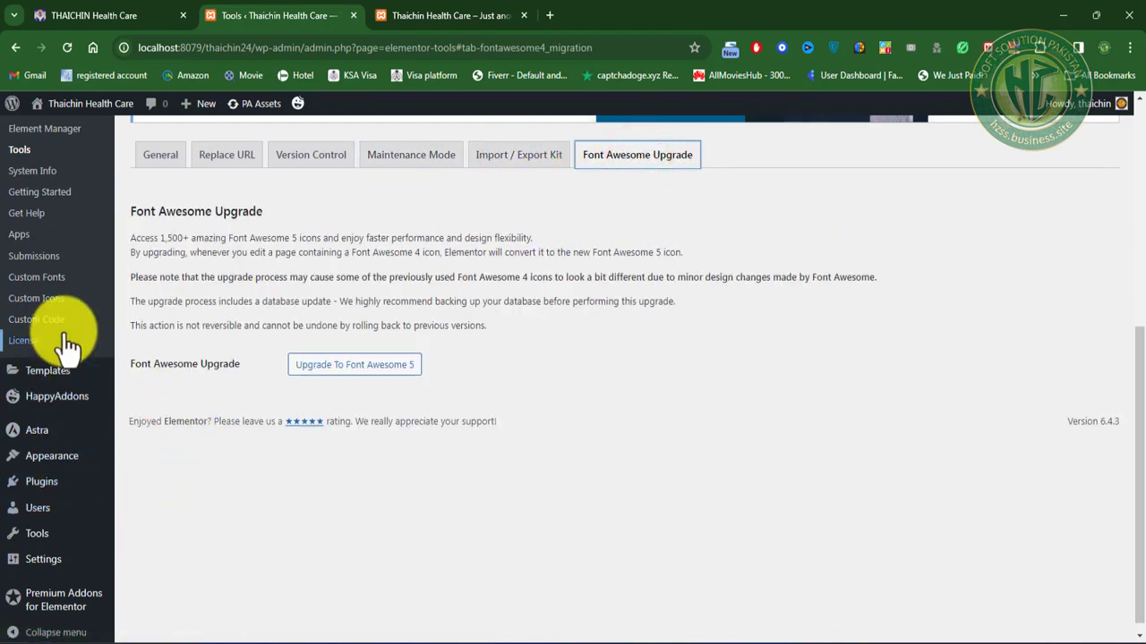
Step: Open the HappyAddons home page and look through its knowledge, video tutorial, FAQ and support sections
scroll(56, 332, "up", 3)
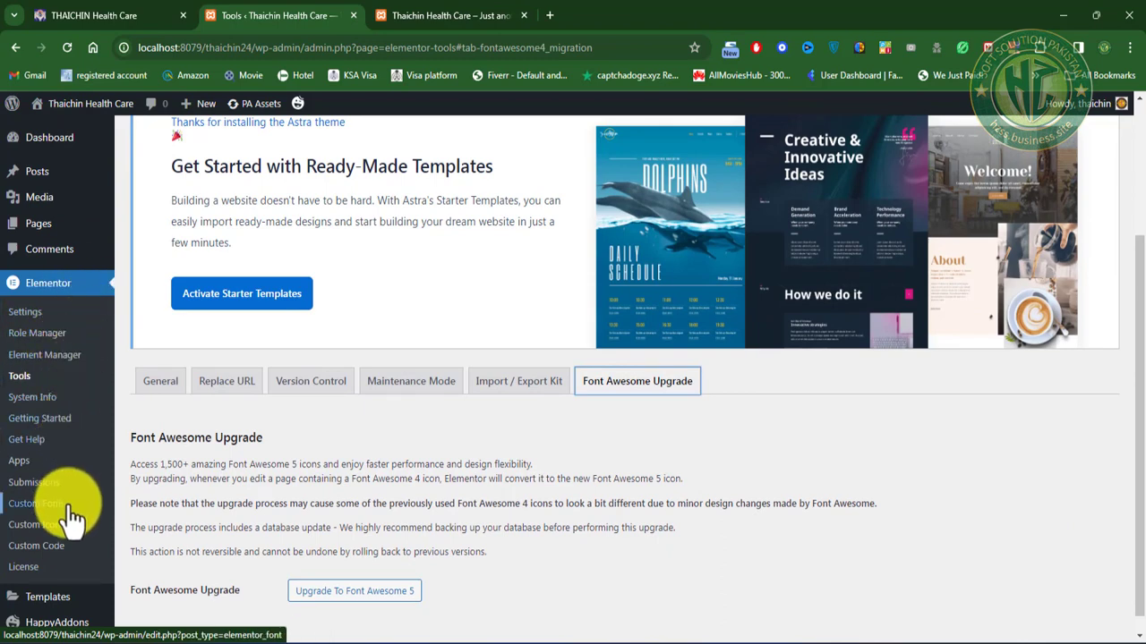
scroll(72, 515, "down", 2)
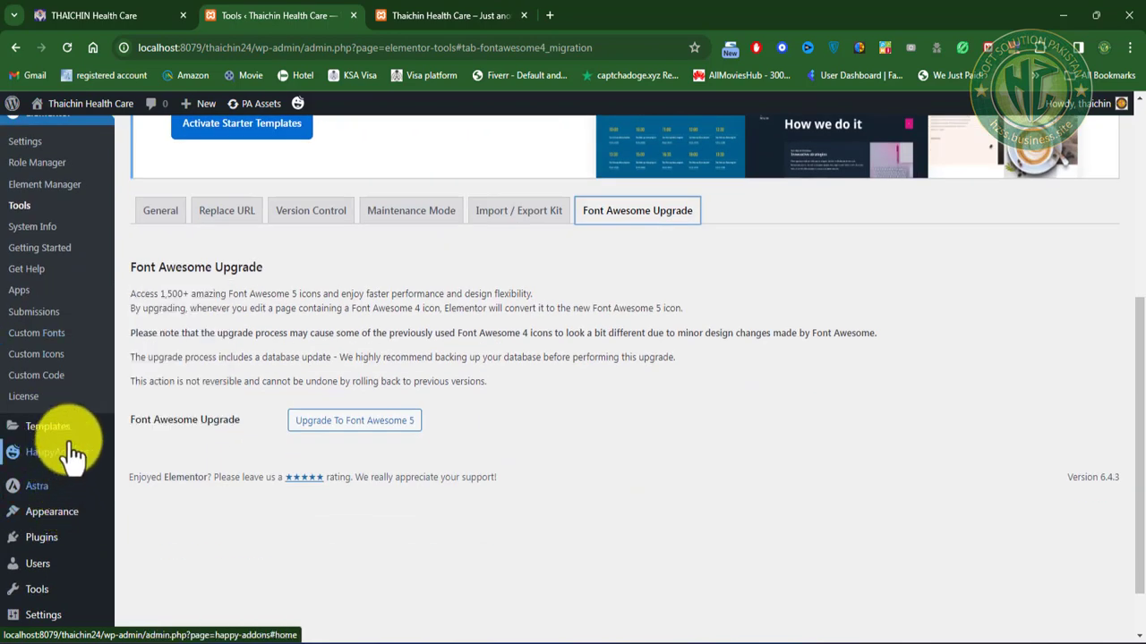
mouse_move(69, 457)
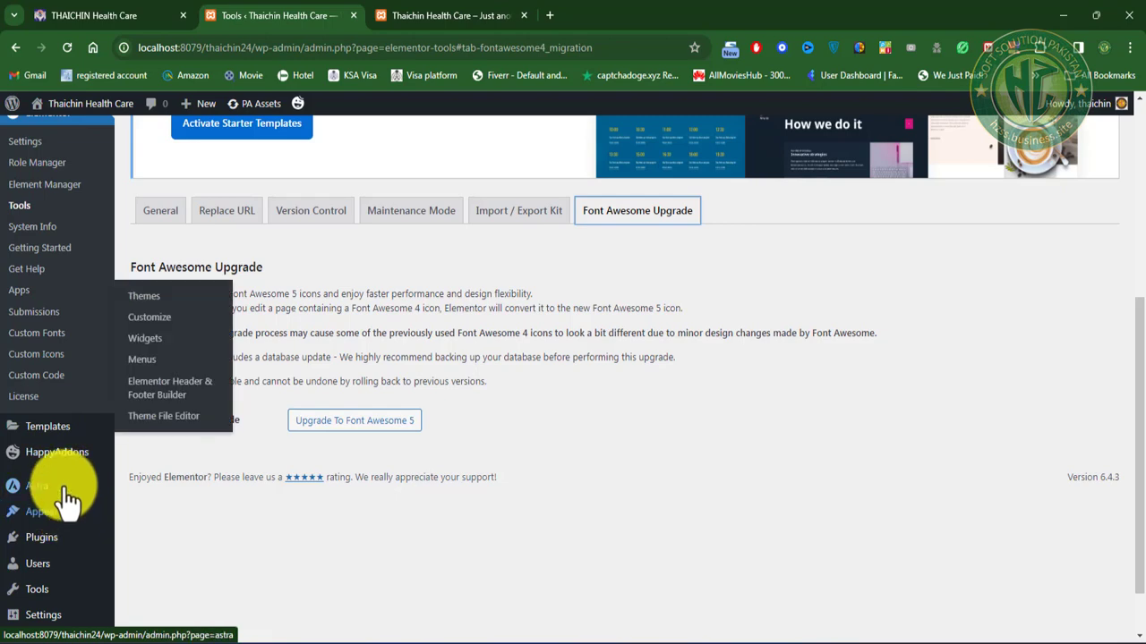
left_click(59, 454)
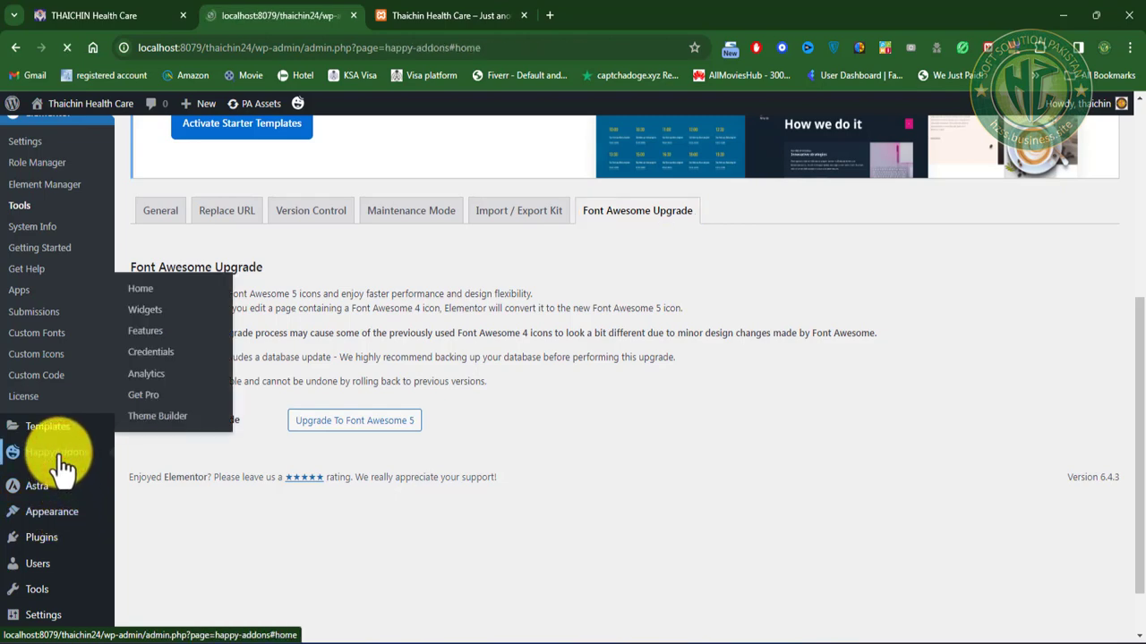
scroll(644, 454, "down", 3)
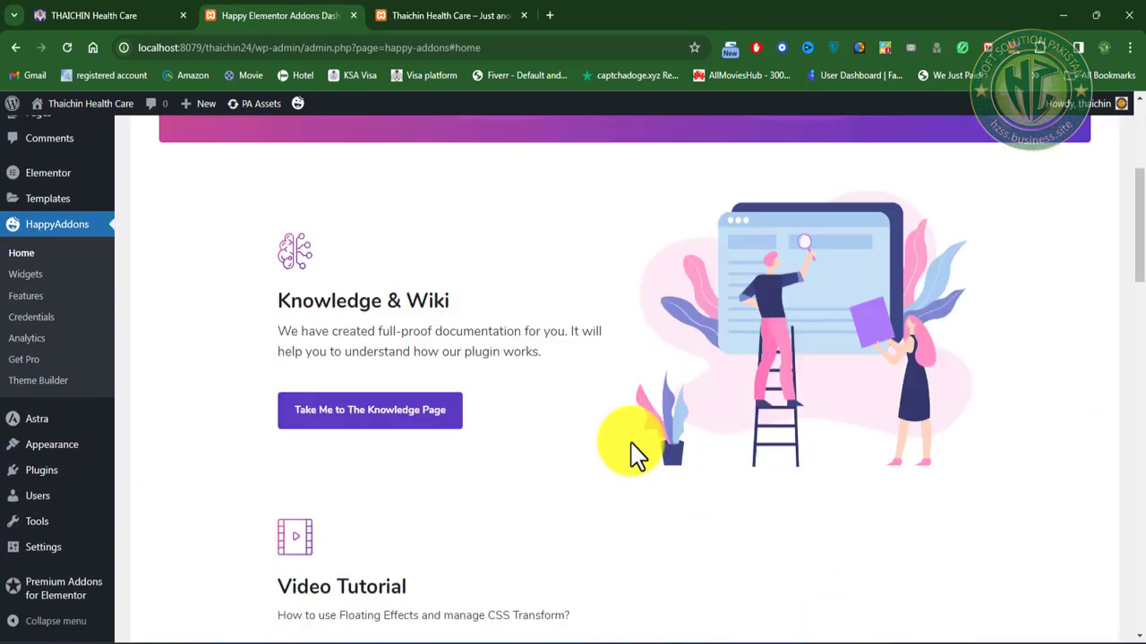
scroll(631, 454, "down", 6)
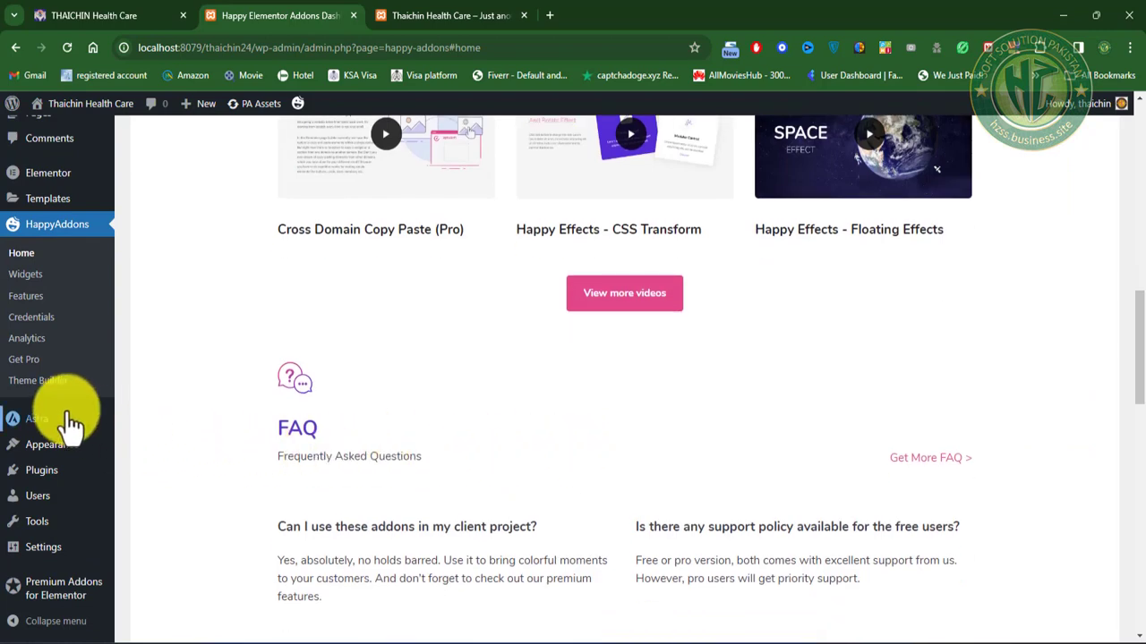
scroll(56, 587, "down", 3)
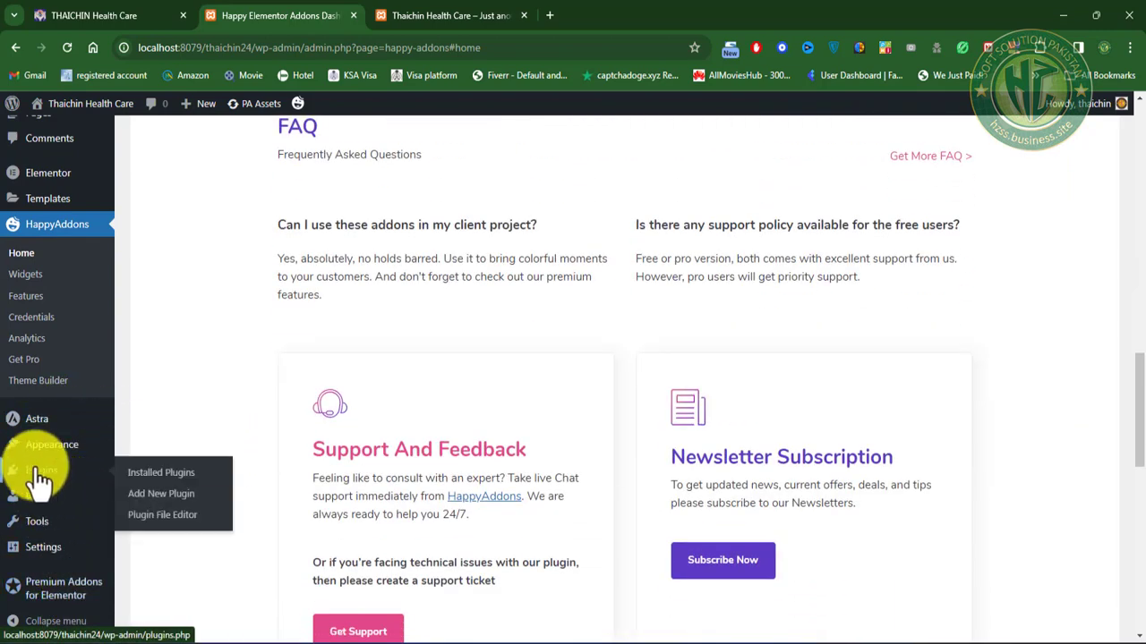
Step: Check the installed plugins list and reload the Thaichin Health Care front page to inspect how it displays
left_click(40, 478)
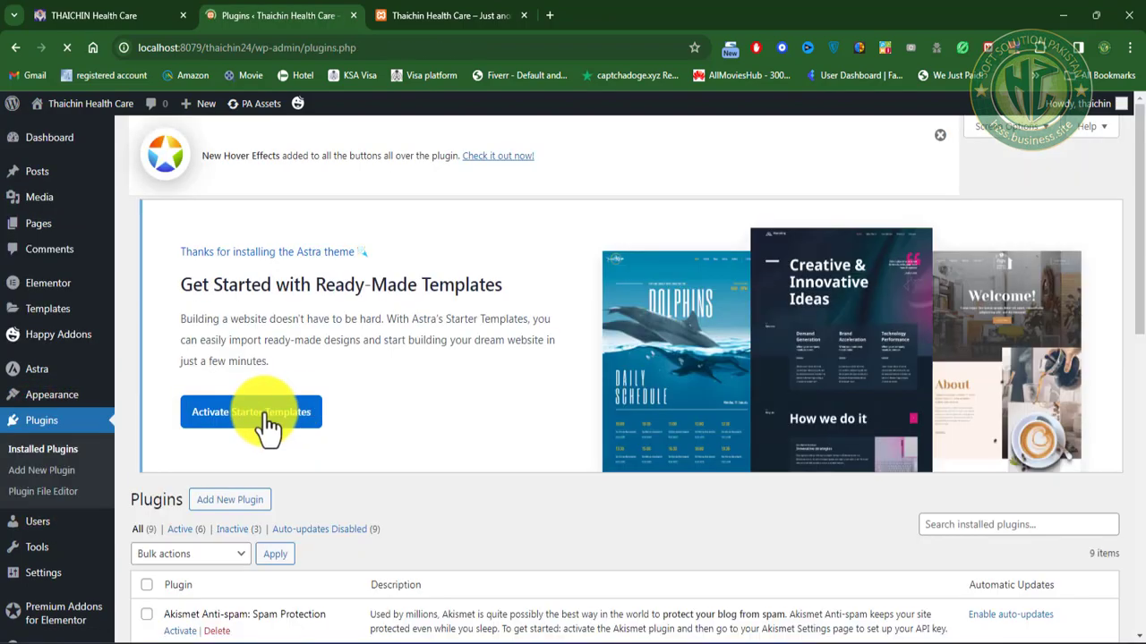
scroll(410, 474, "down", 5)
scroll(370, 481, "down", 3)
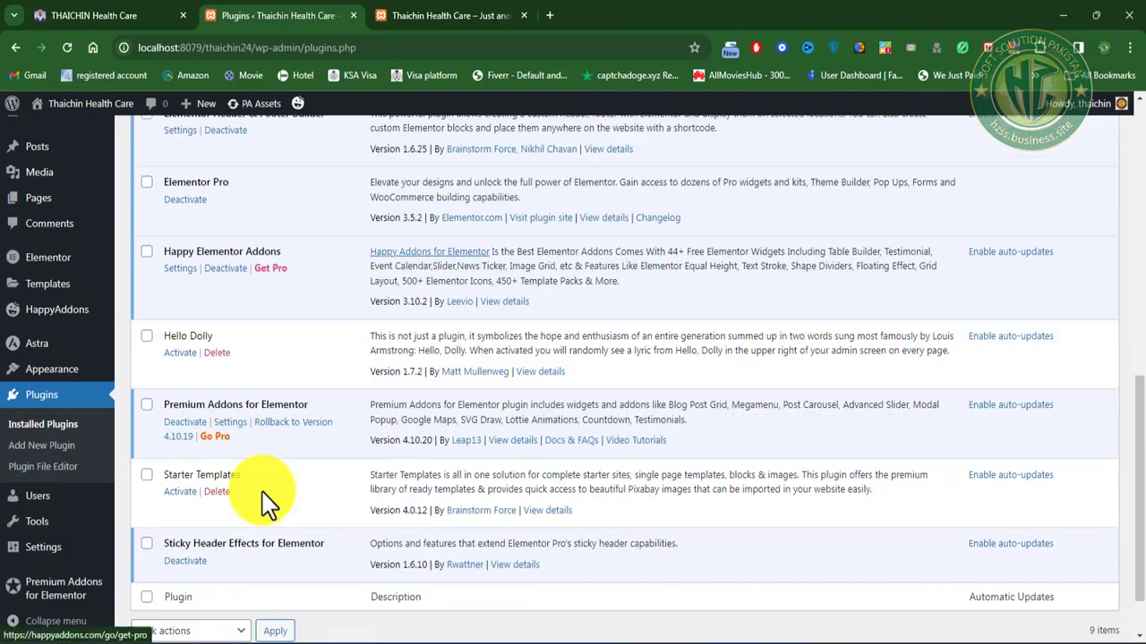
left_click(470, 16)
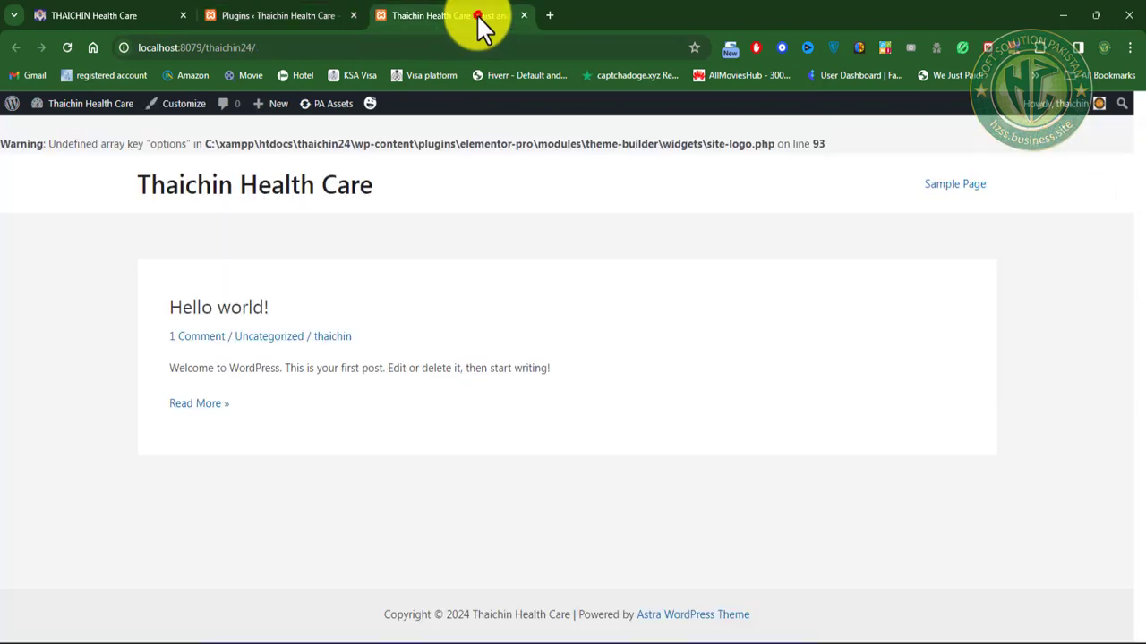
left_click(65, 47)
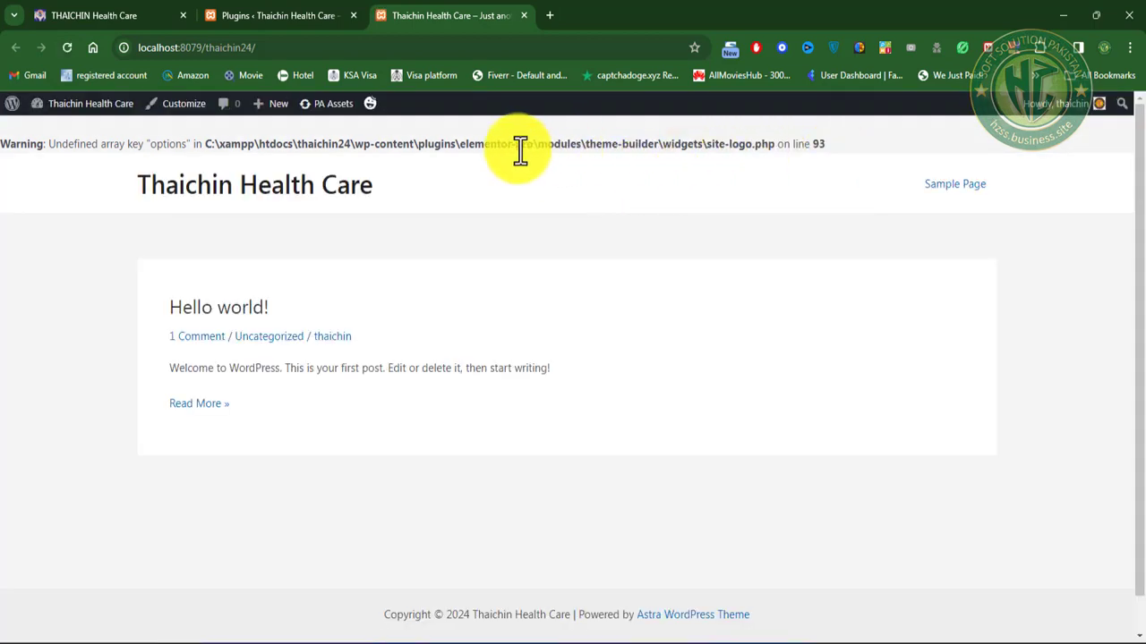
Step: Deactivate the Elementor Pro plugin in the installed plugins list
left_click(277, 18)
scroll(268, 304, "down", 3)
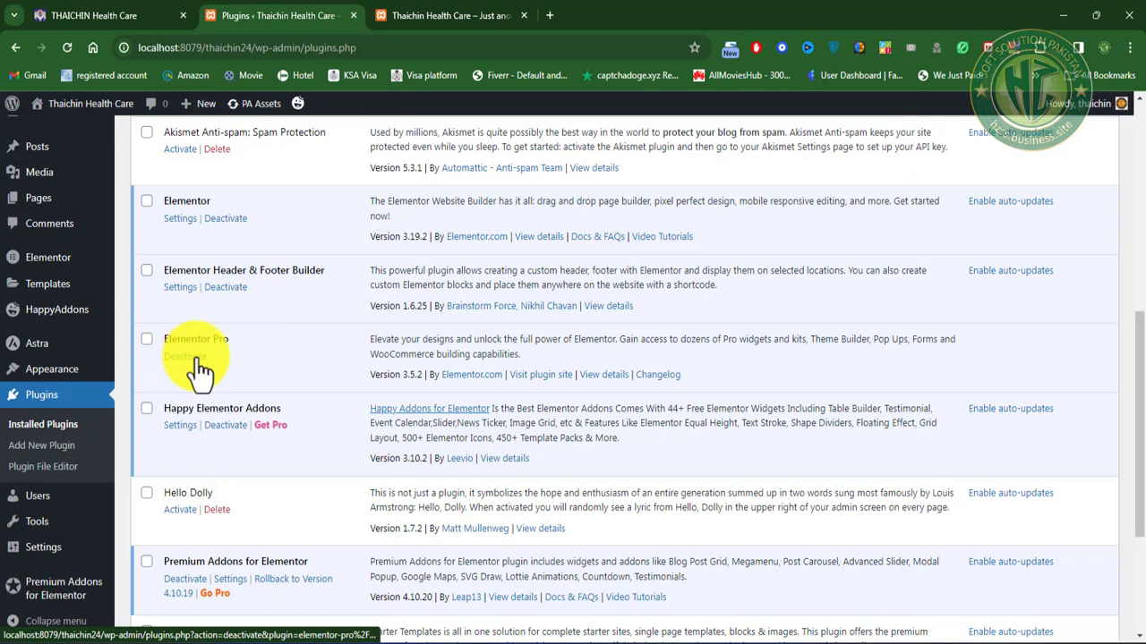
left_click(195, 357)
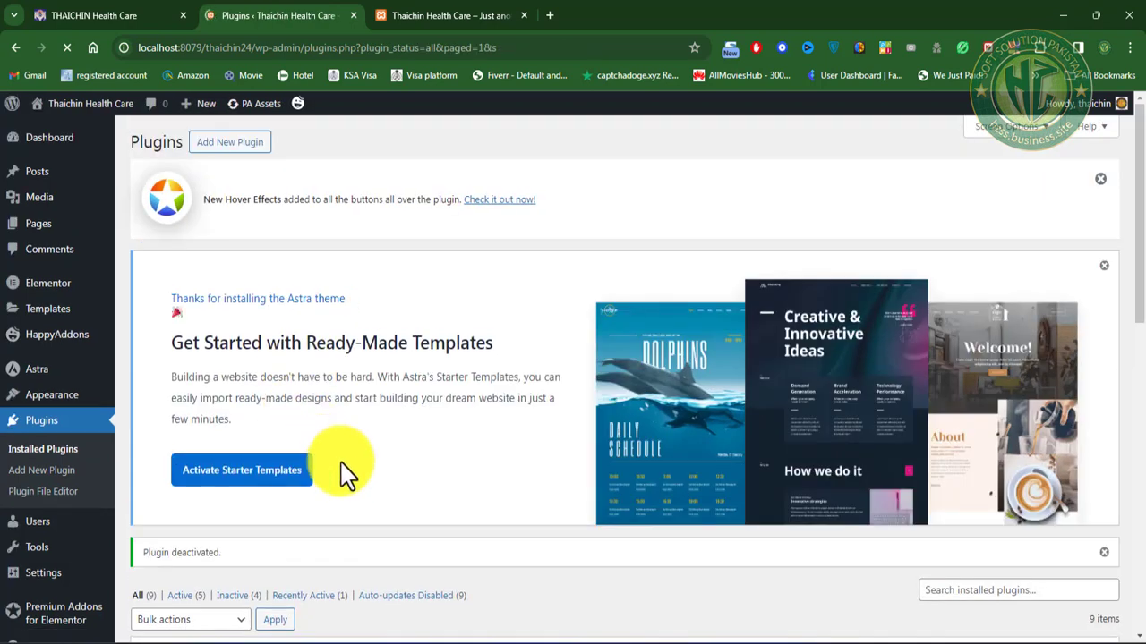
scroll(340, 468, "down", 3)
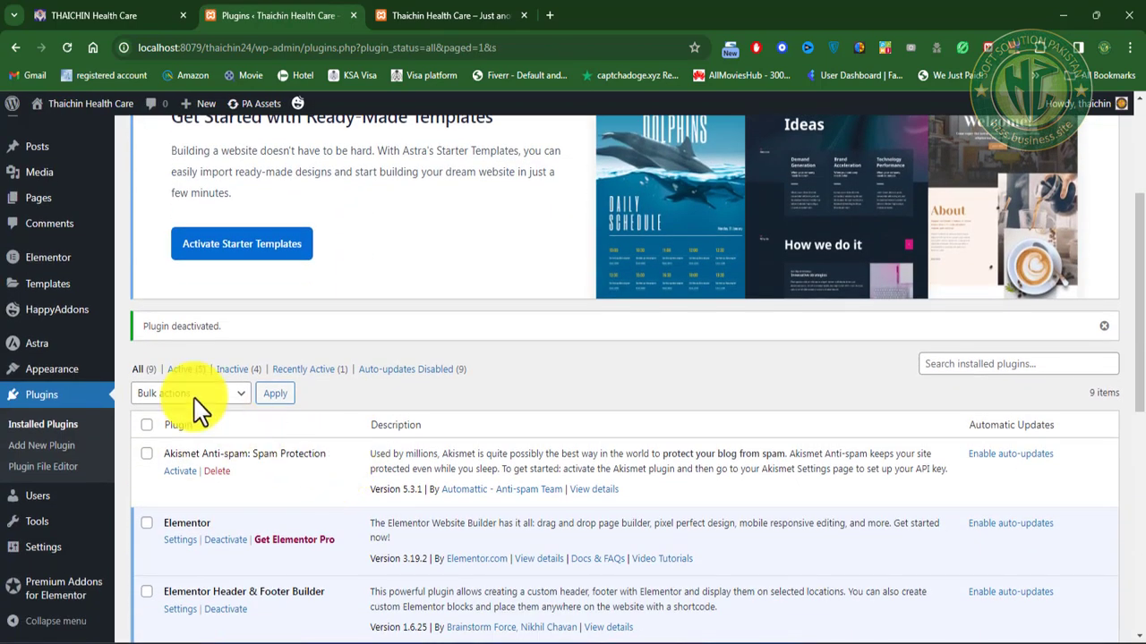
Step: Open Elementor's general settings, check the enabled post types and save the settings again
mouse_move(41, 263)
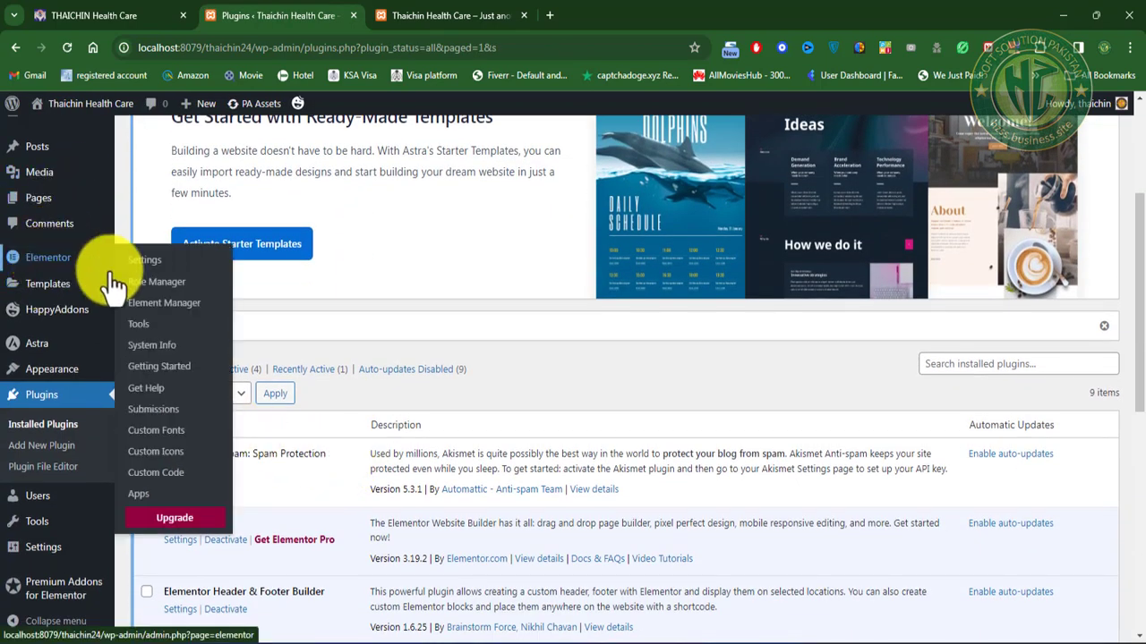
left_click(146, 261)
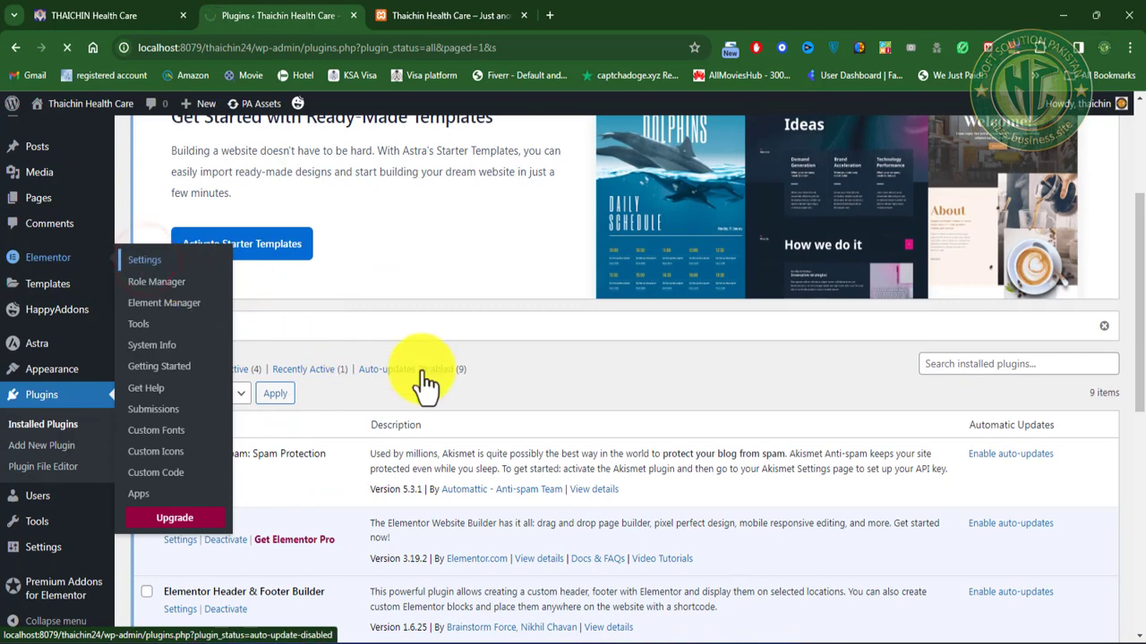
scroll(483, 368, "down", 2)
scroll(483, 369, "down", 1)
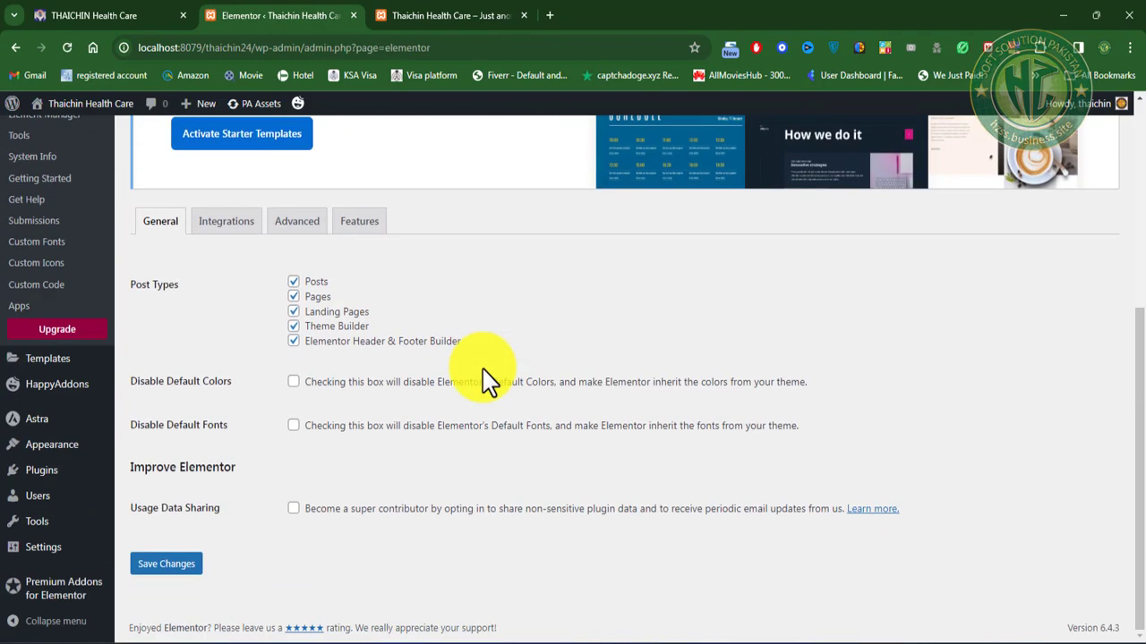
left_click(176, 562)
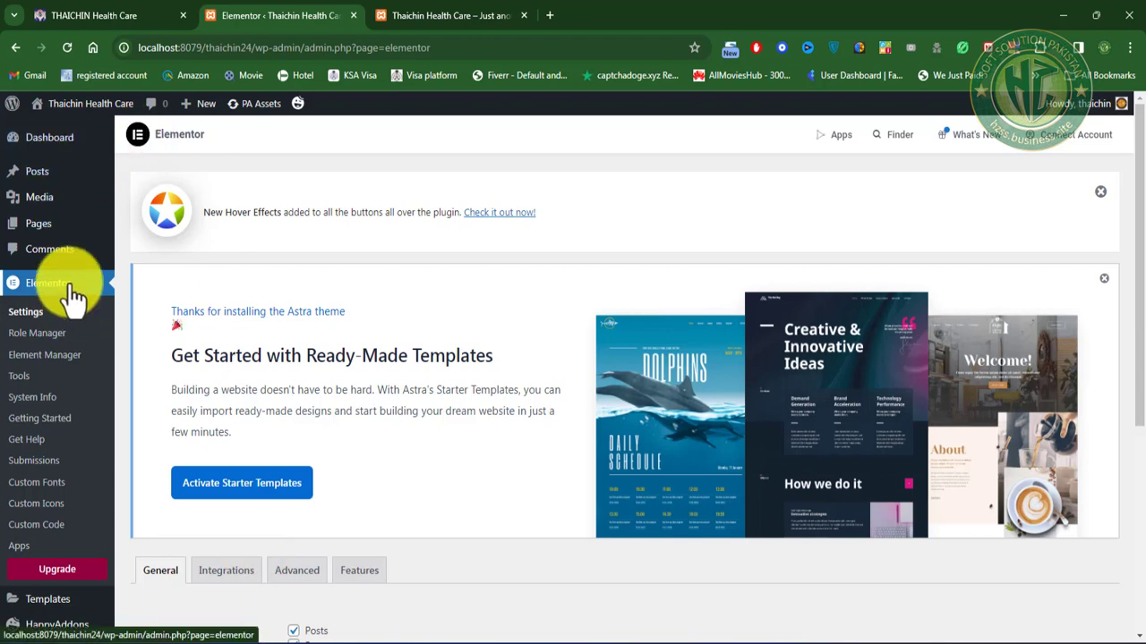
scroll(73, 300, "down", 4)
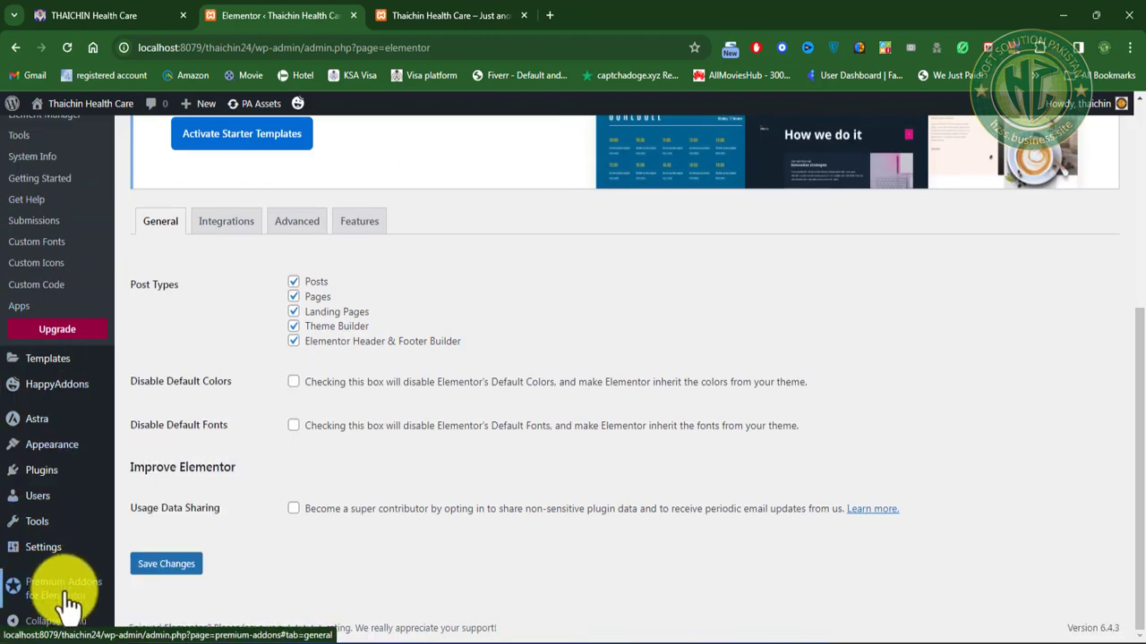
Step: Deactivate the Elementor plugin in the installed plugins list, giving "I no longer need the plugin" as the feedback reason
mouse_move(67, 448)
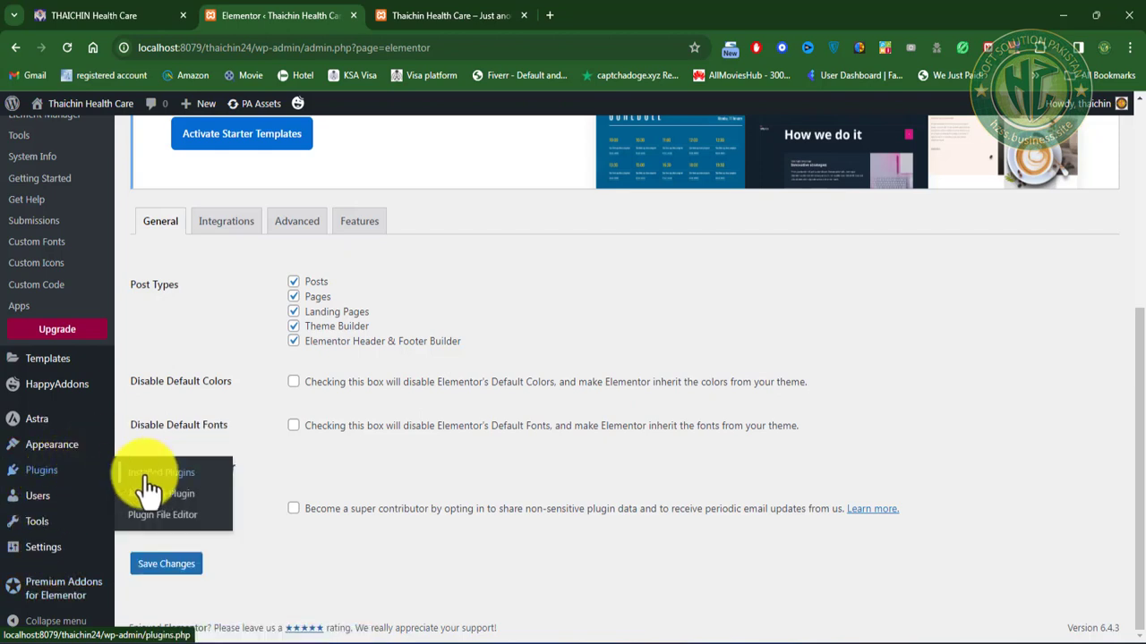
left_click(51, 471)
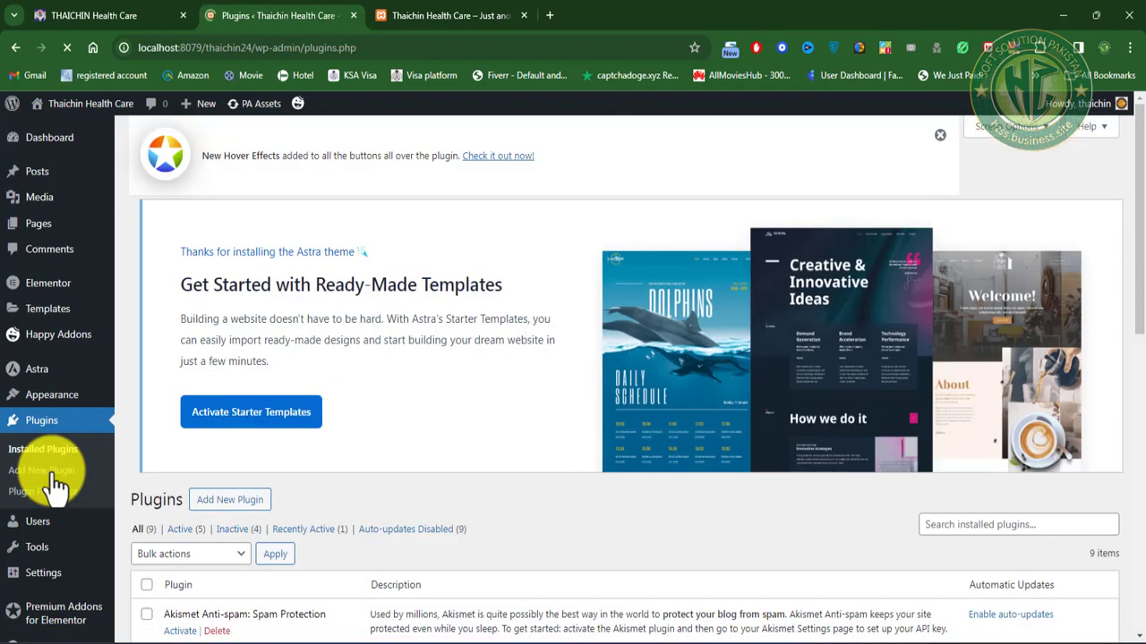
scroll(230, 492, "down", 4)
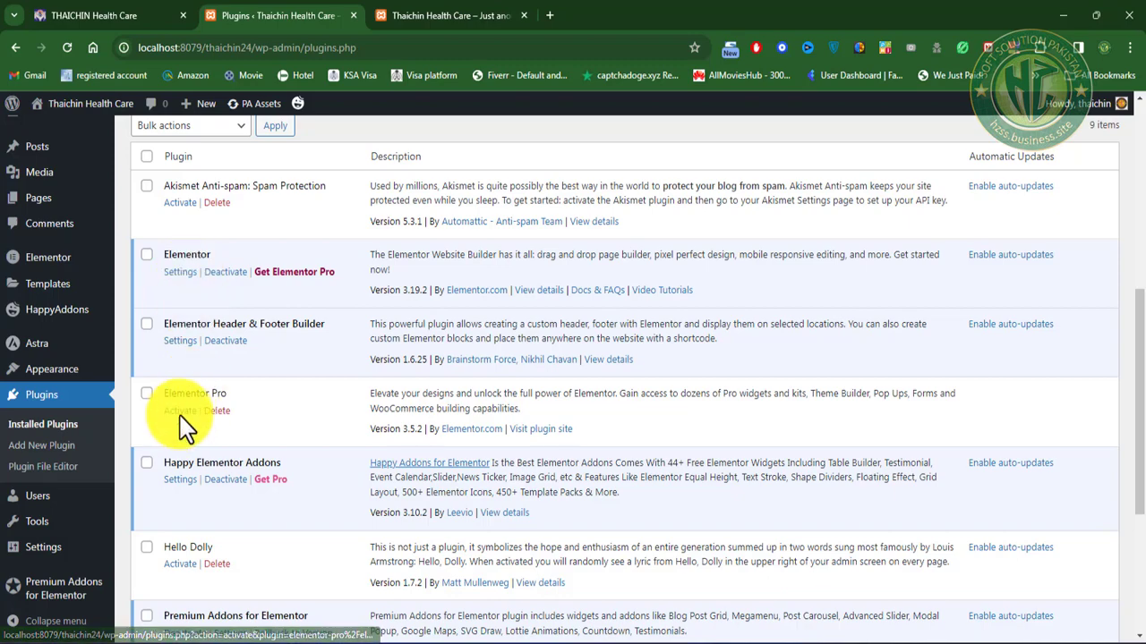
left_click(225, 271)
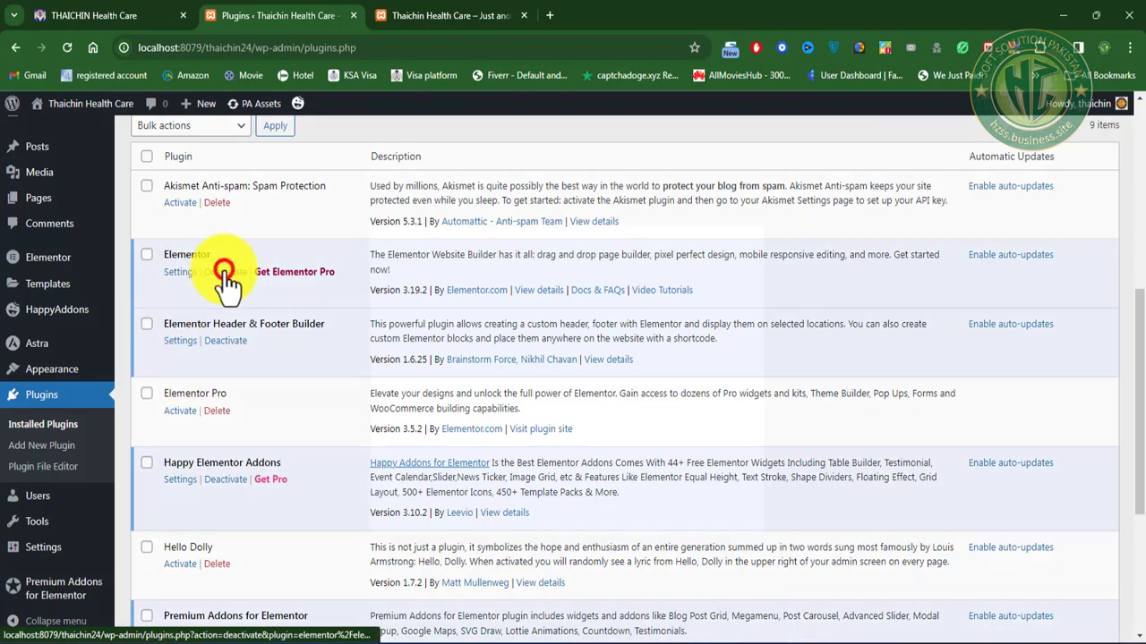
left_click(397, 454)
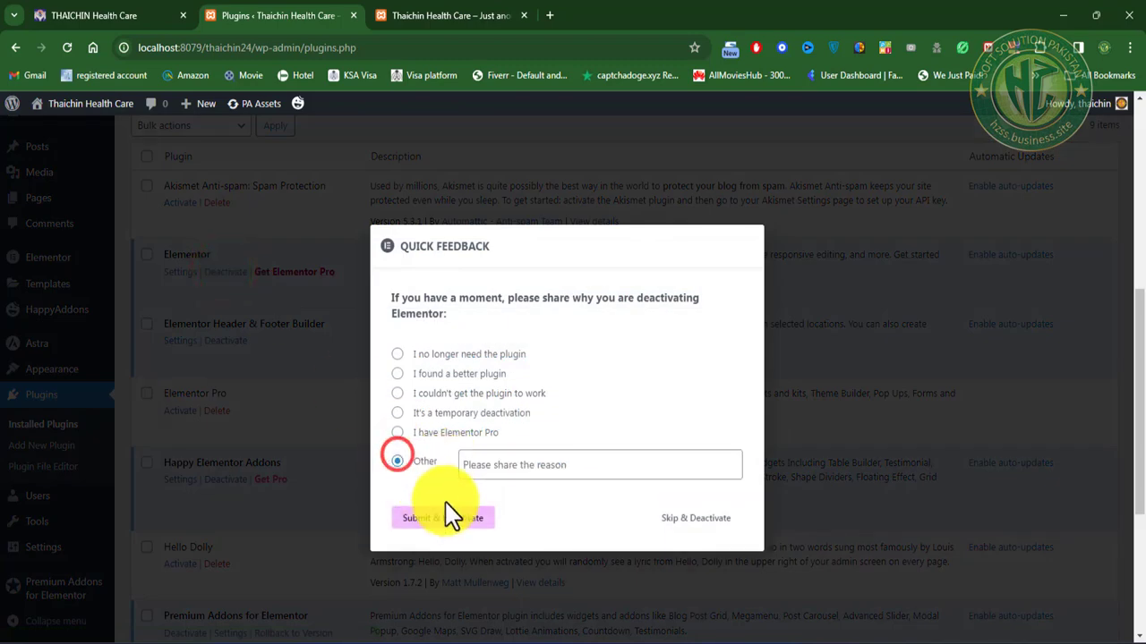
left_click(400, 356)
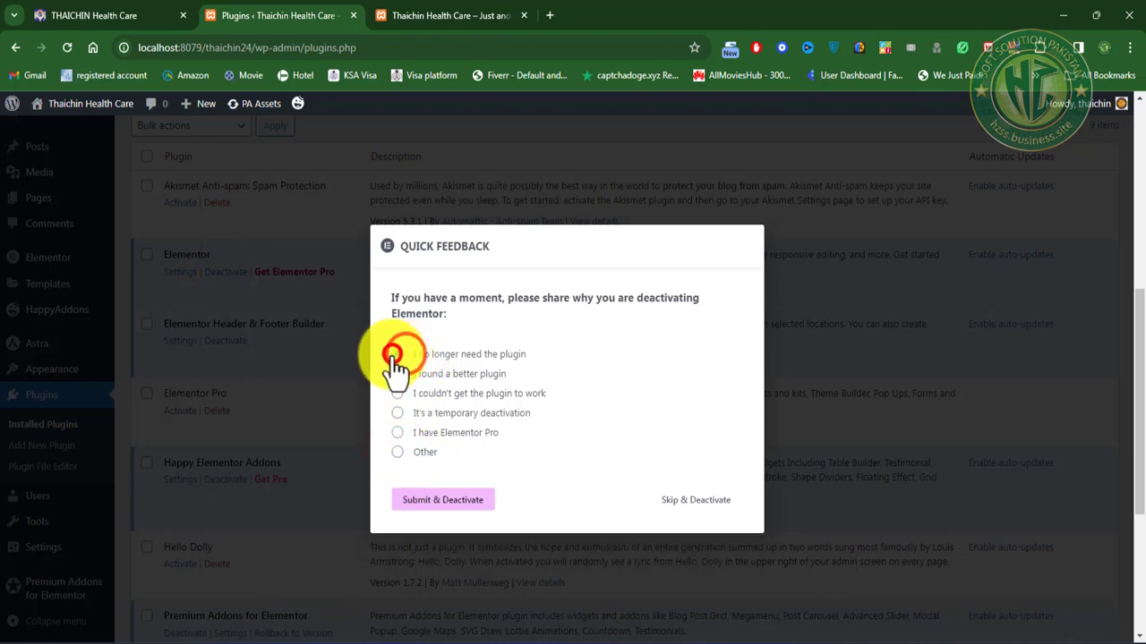
left_click(462, 507)
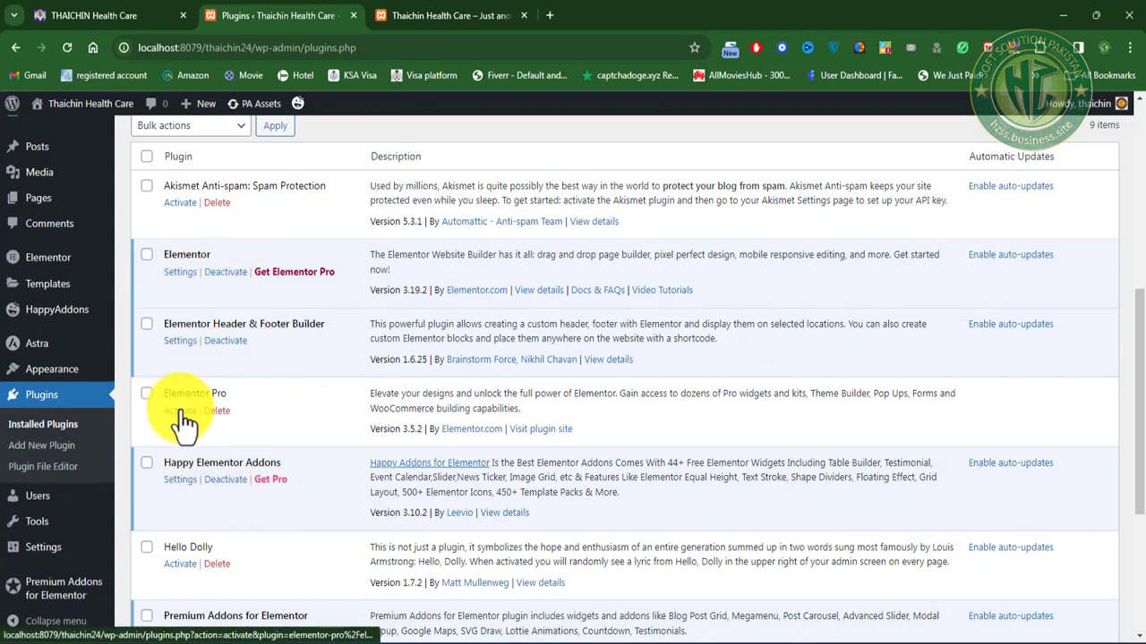
left_click(226, 273)
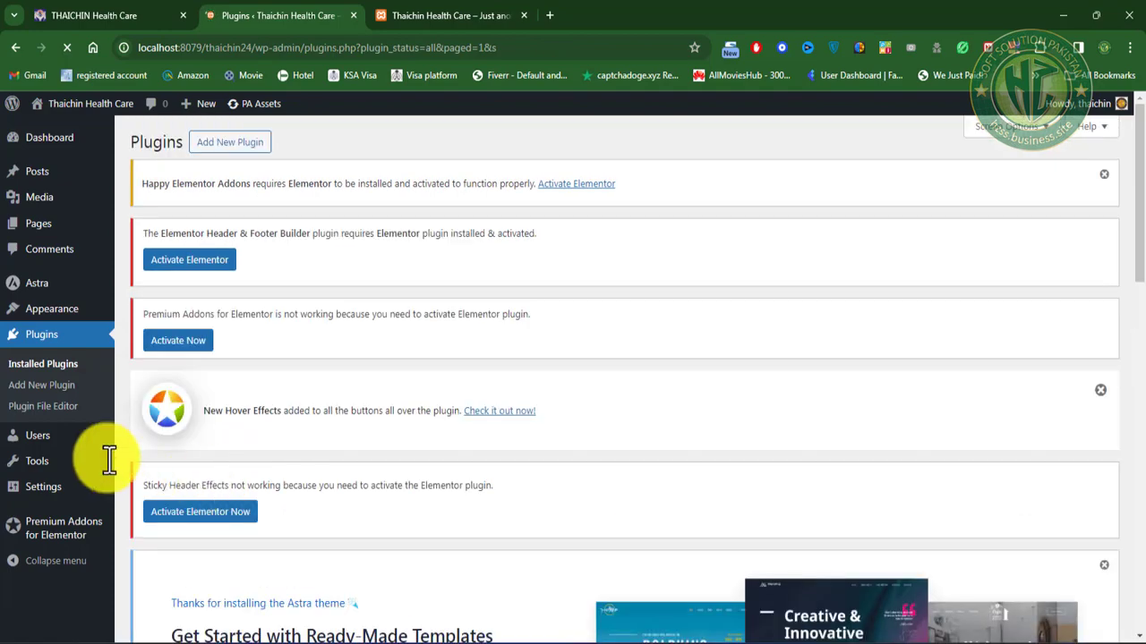
Step: Activate the Elementor Pro plugin and reactivate the Elementor plugin it requires
scroll(255, 450, "down", 5)
scroll(267, 456, "down", 4)
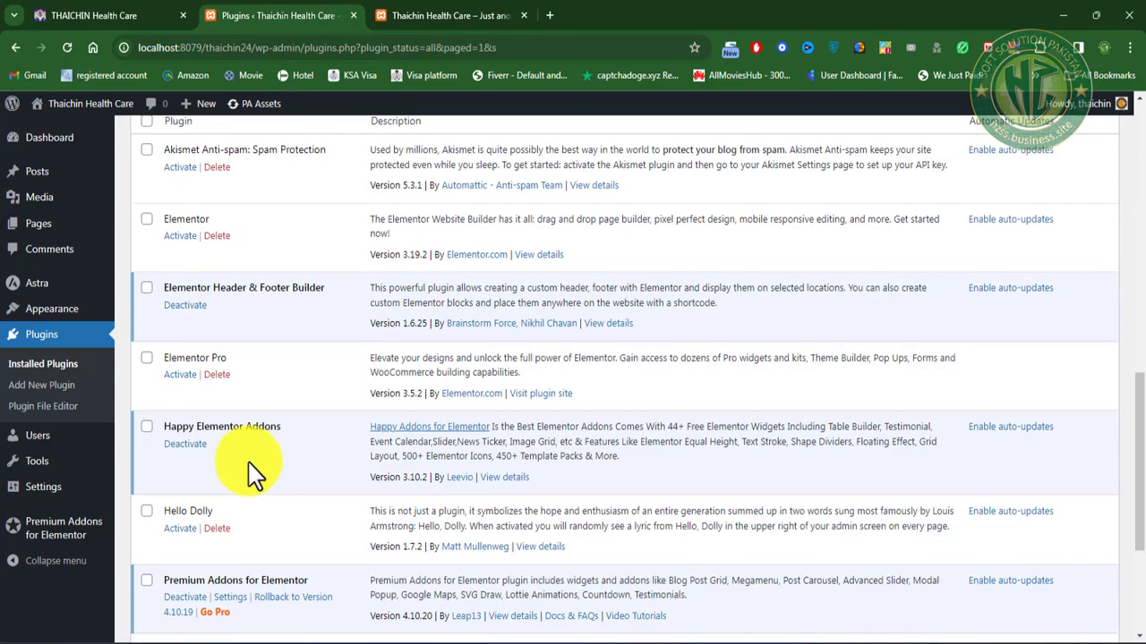
left_click(180, 376)
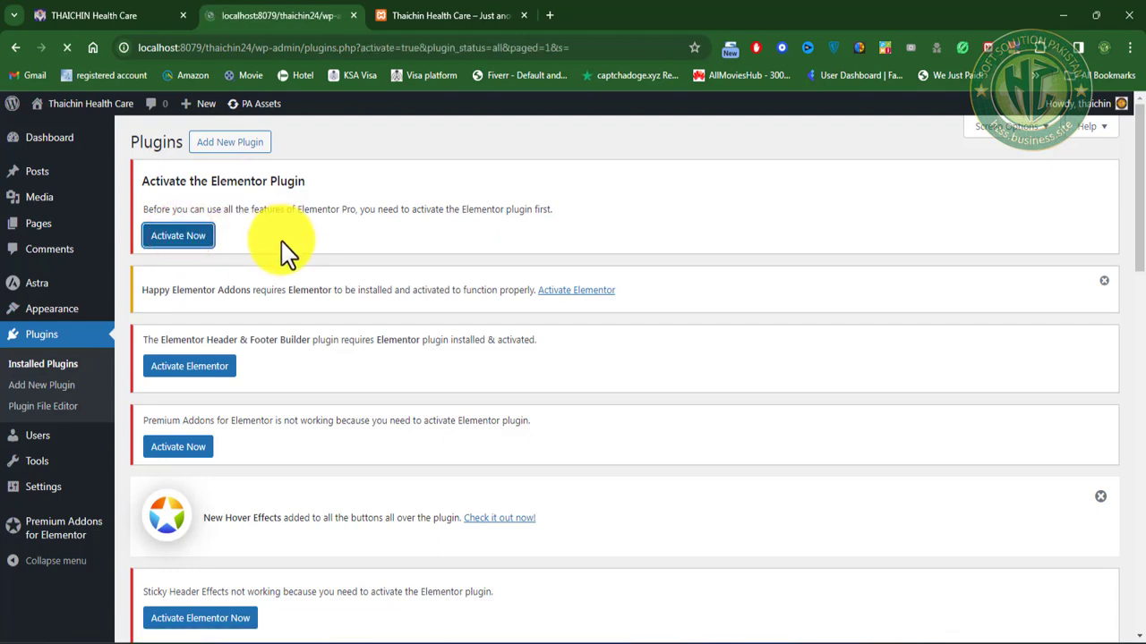
Step: Review the active plugins list and reload the Thaichin Health Care front page to check how it displays
scroll(383, 457, "down", 5)
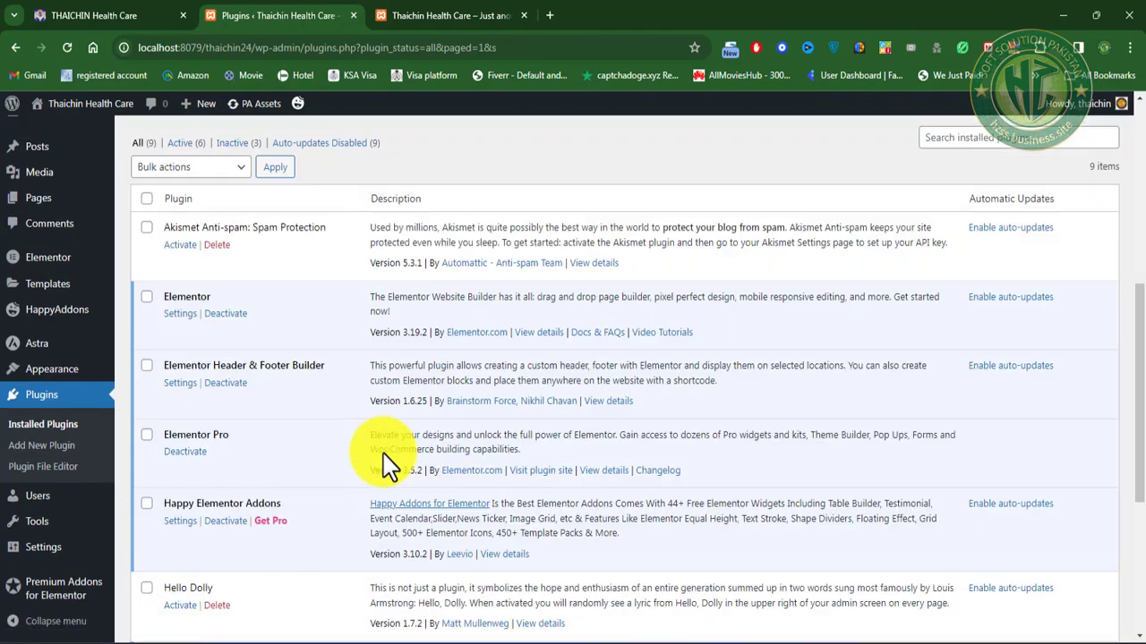
scroll(383, 454, "down", 4)
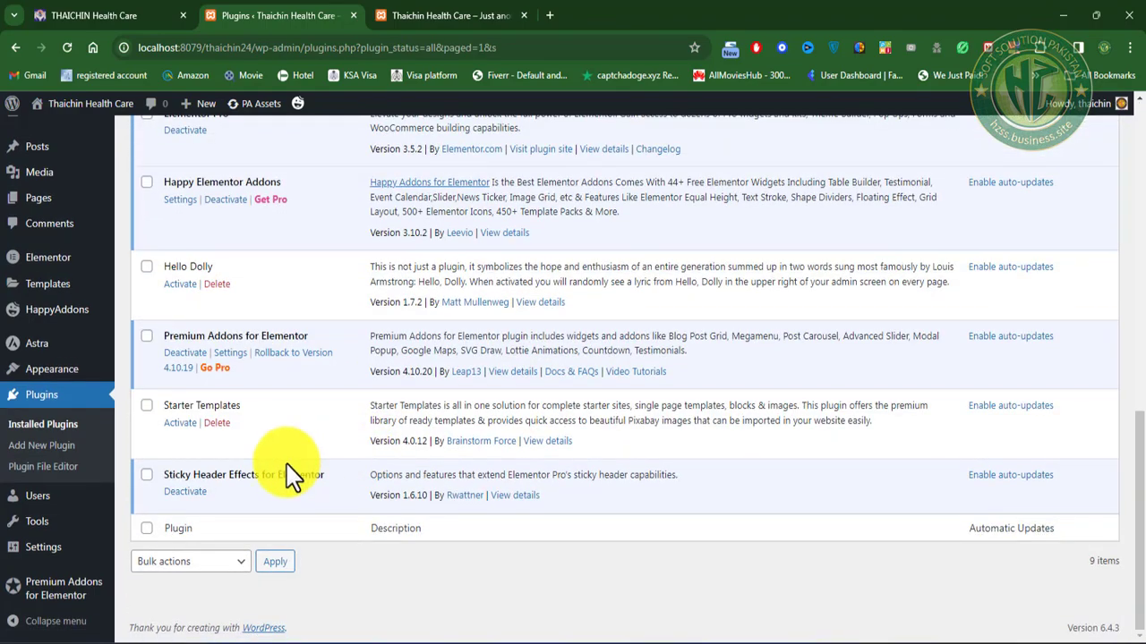
scroll(291, 474, "up", 10)
left_click(452, 15)
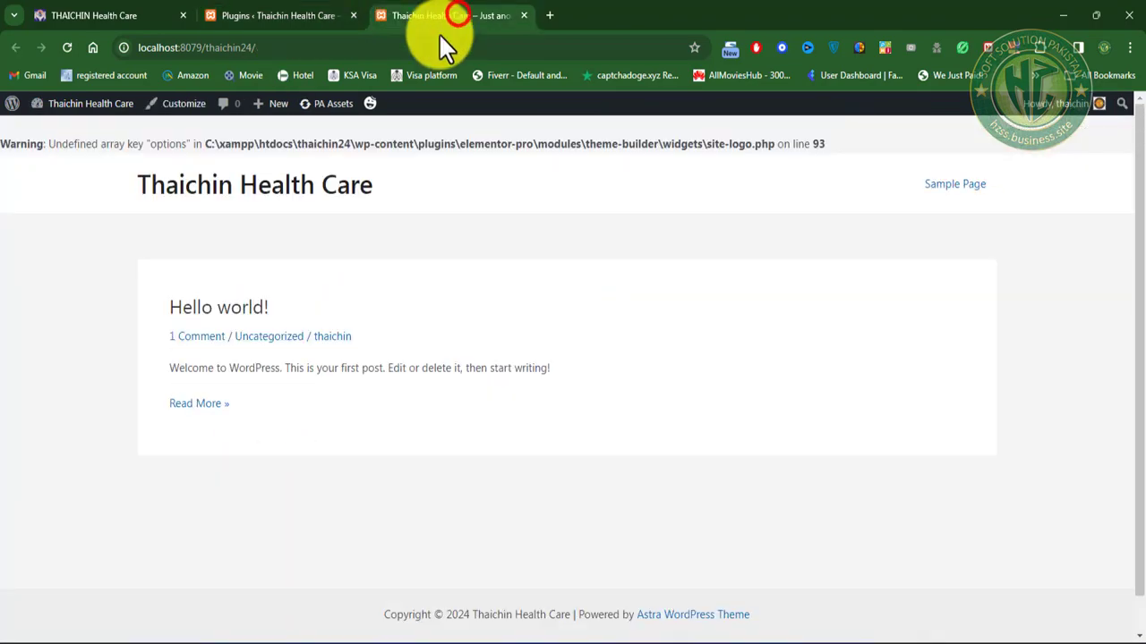
left_click(69, 45)
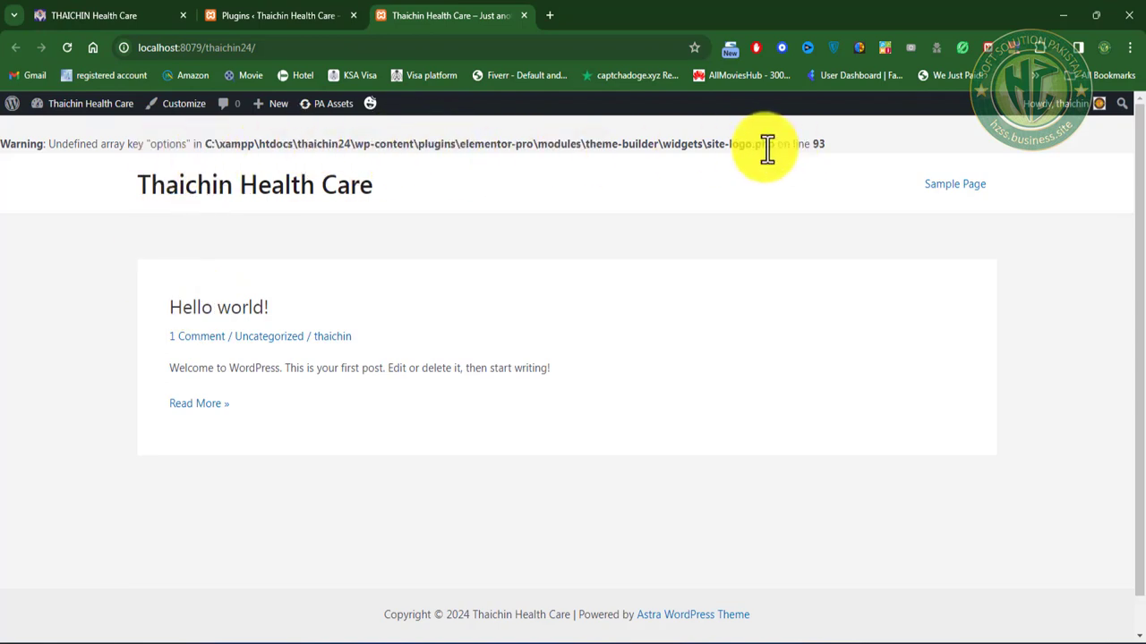
Step: Return to the installed plugins list and deactivate the Elementor Pro plugin again
left_click(278, 15)
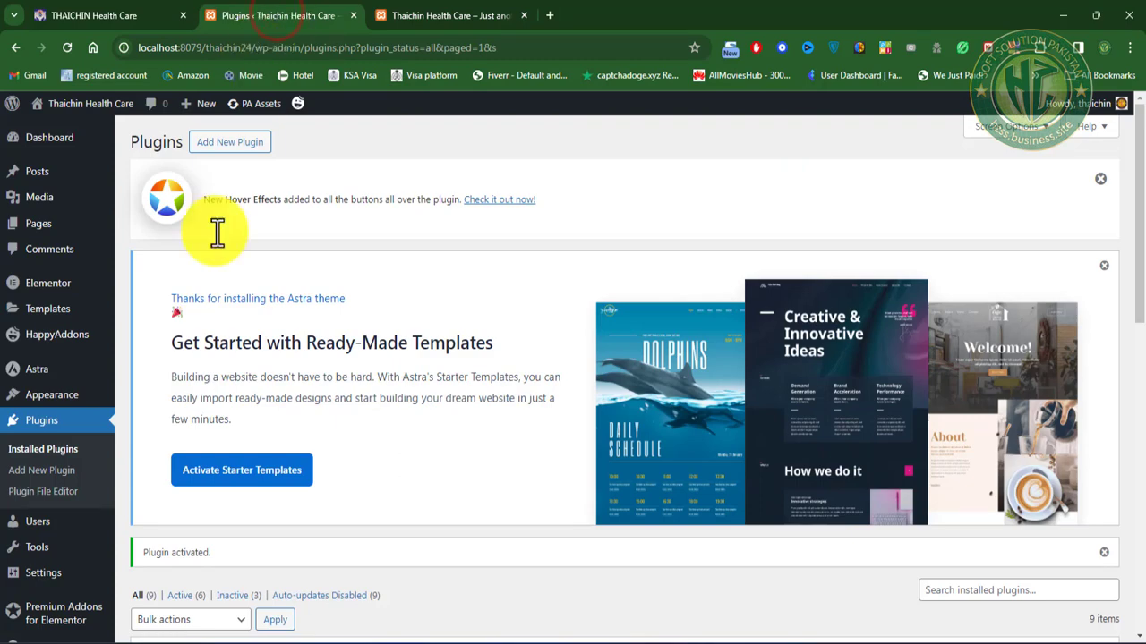
scroll(120, 439, "down", 5)
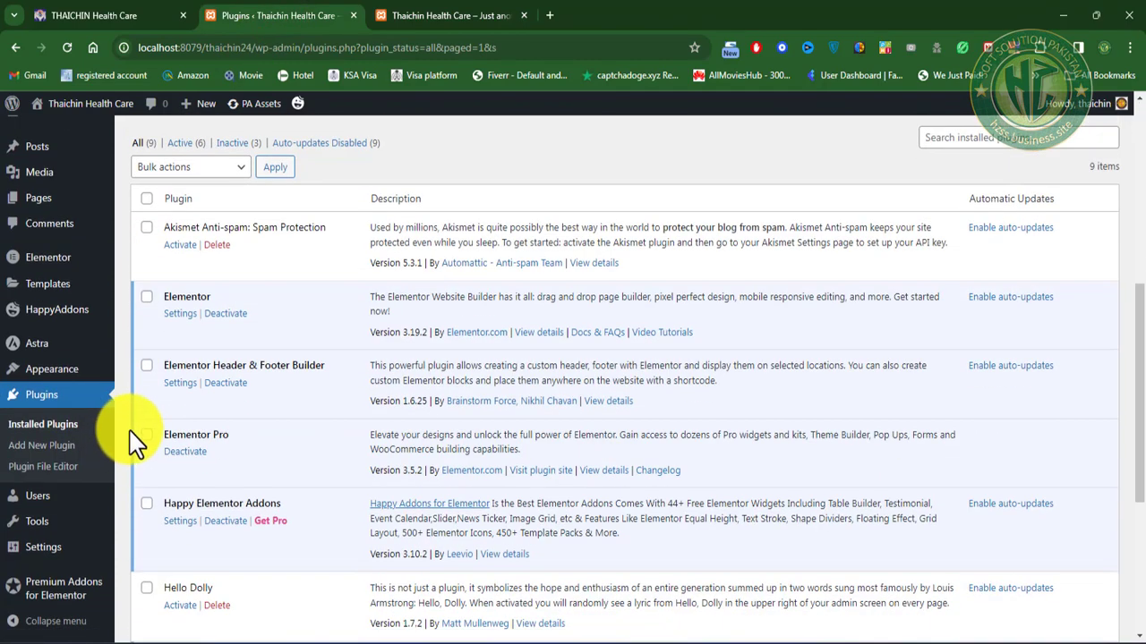
left_click(188, 450)
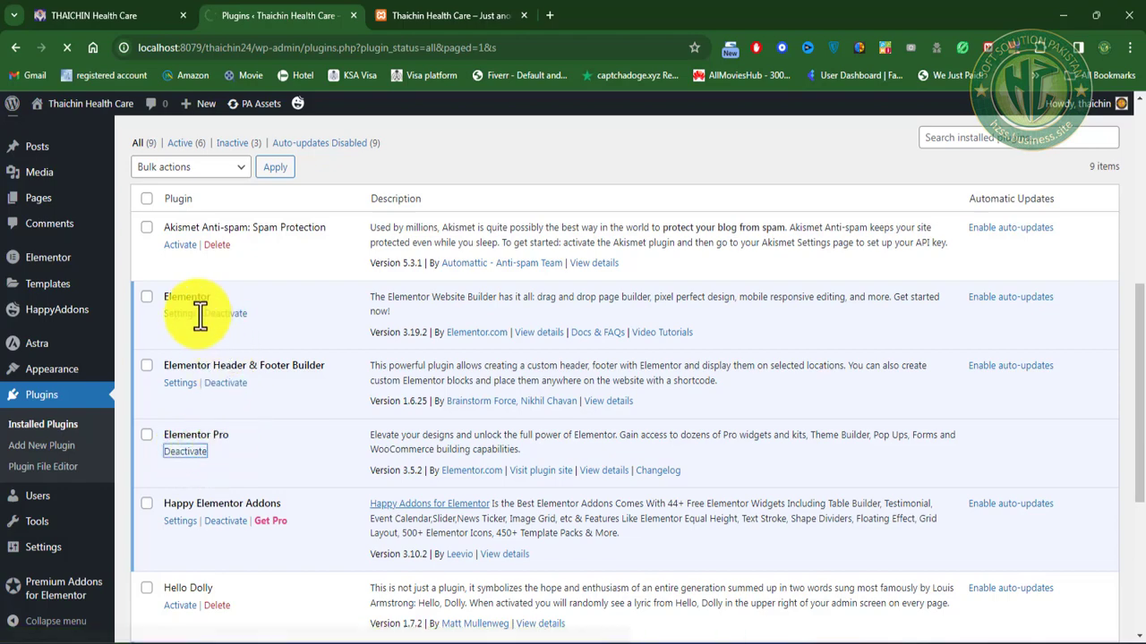
scroll(243, 379, "down", 3)
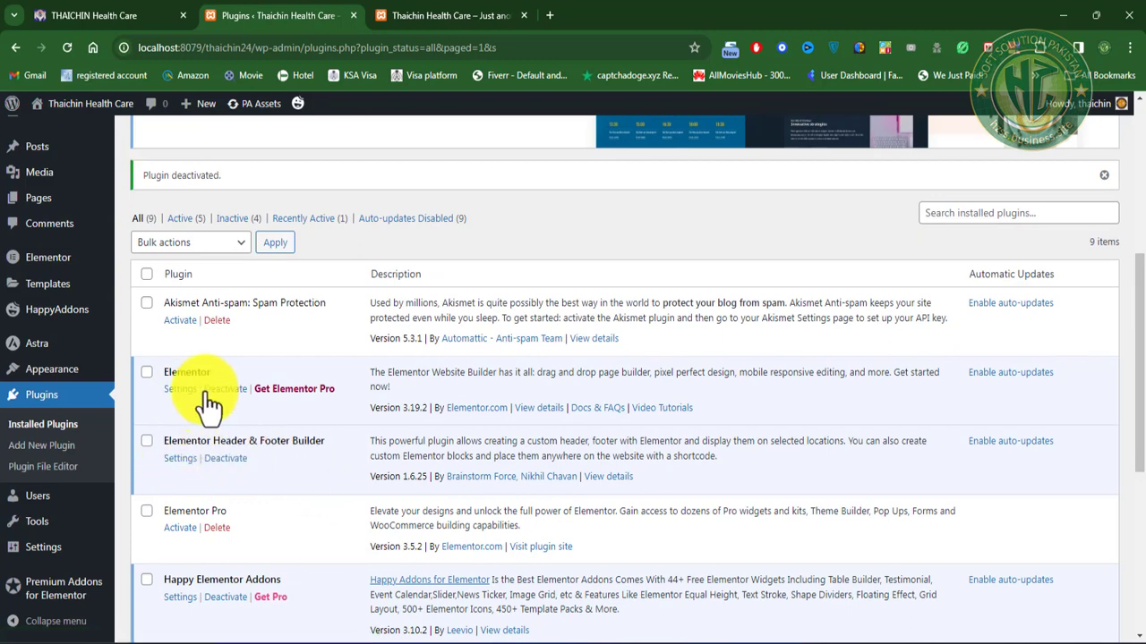
scroll(274, 421, "down", 3)
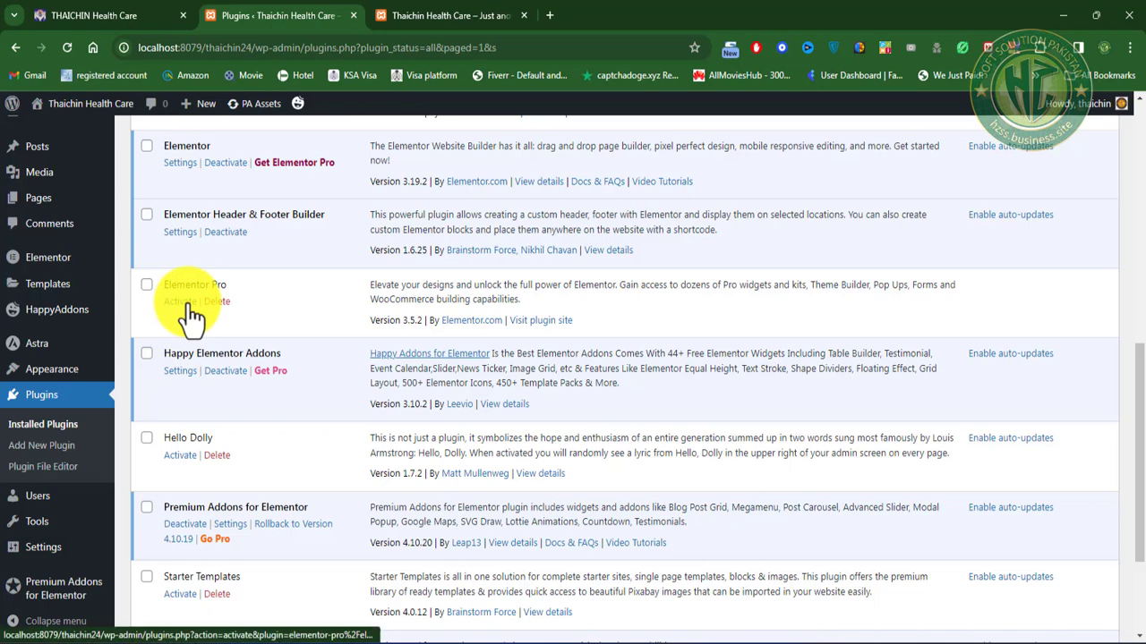
Step: Reload the Thaichin Health Care front page, recheck the plugins list and view the original THAICHIN site for comparison
left_click(452, 18)
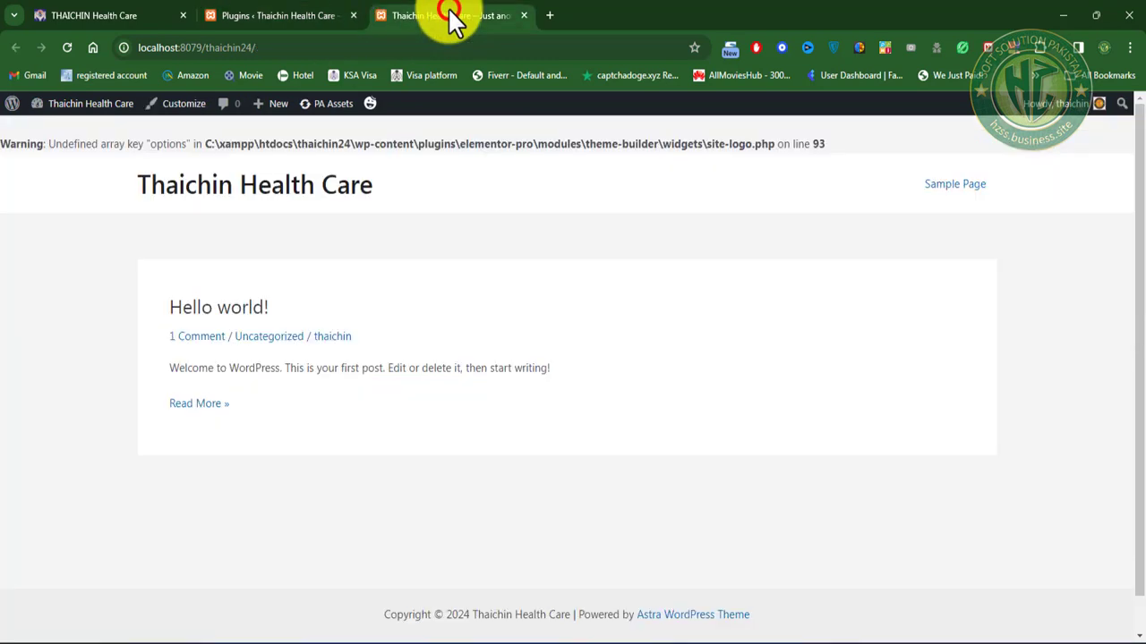
left_click(65, 48)
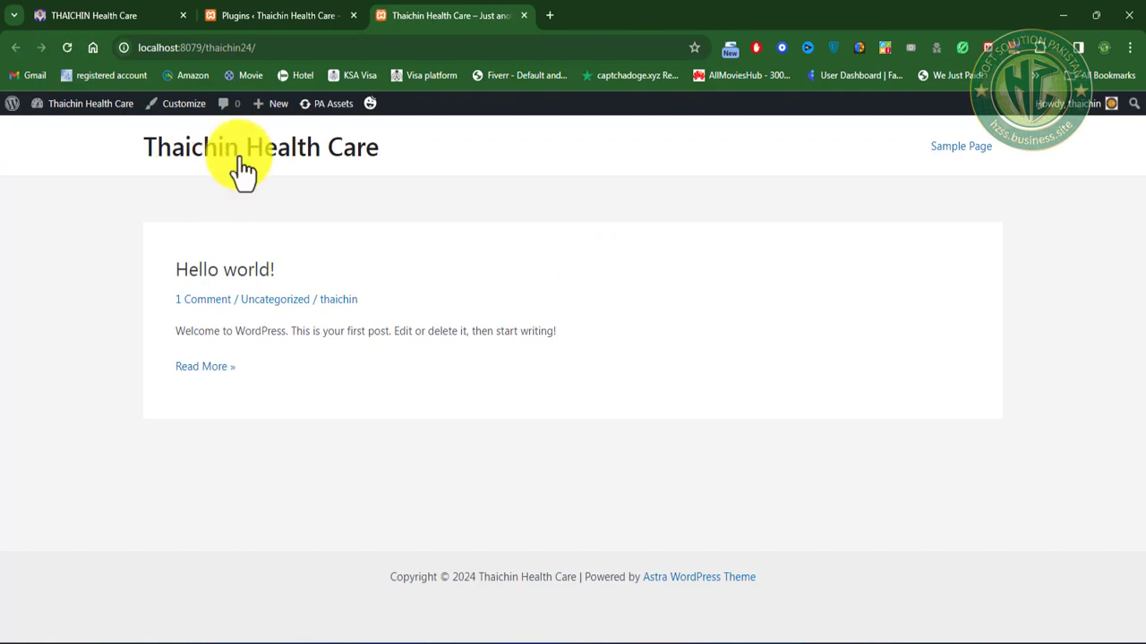
left_click(269, 15)
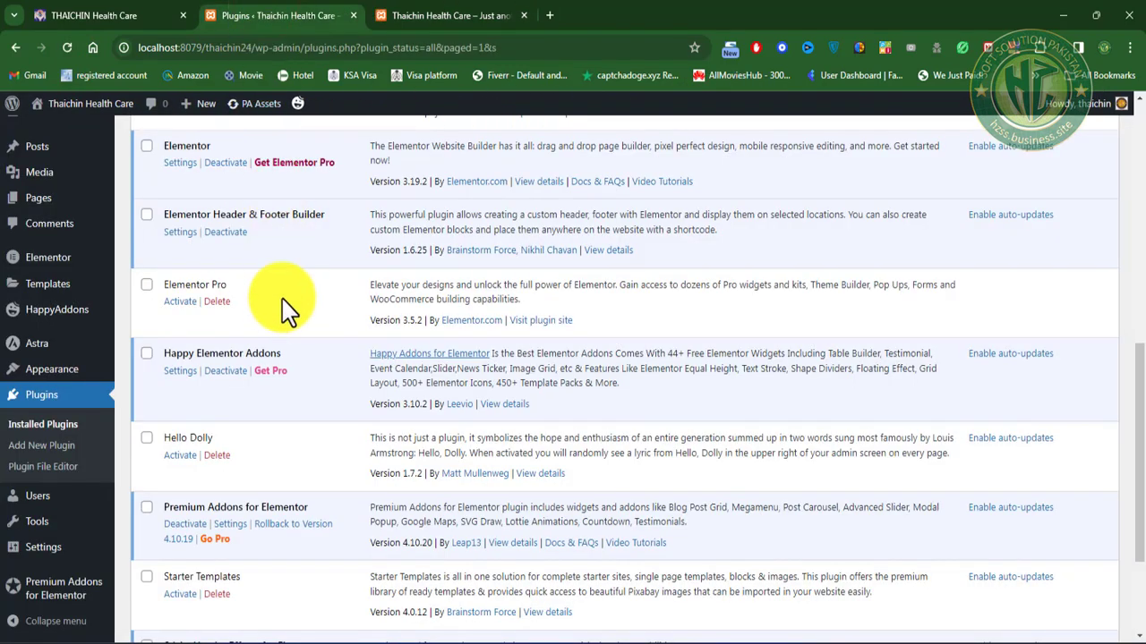
scroll(241, 295, "up", 1)
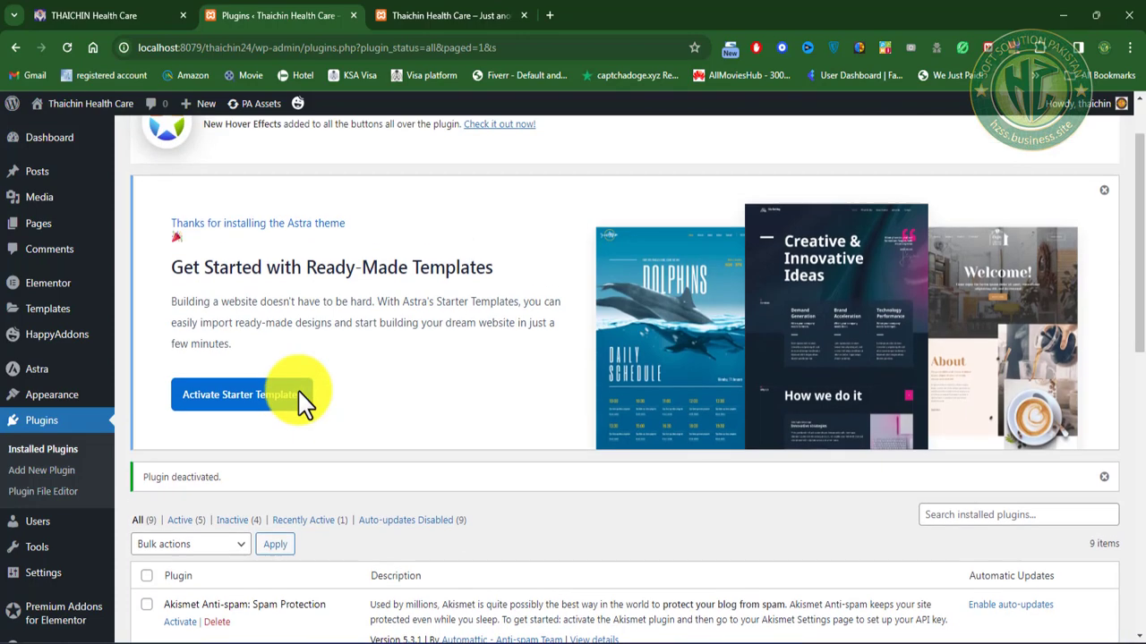
scroll(300, 403, "down", 4)
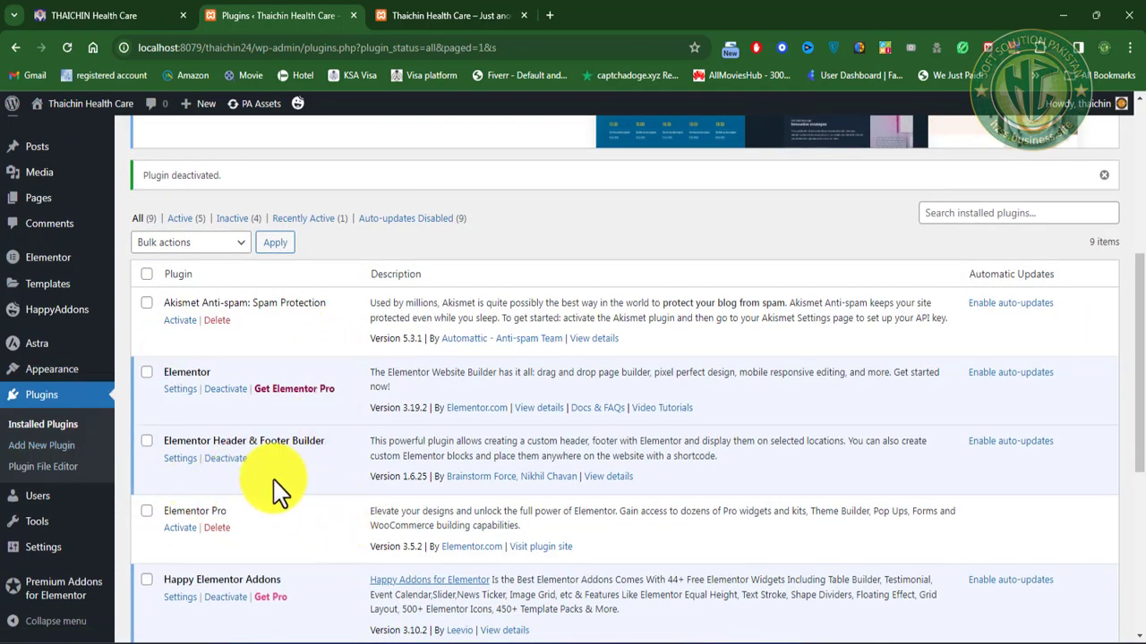
left_click(437, 15)
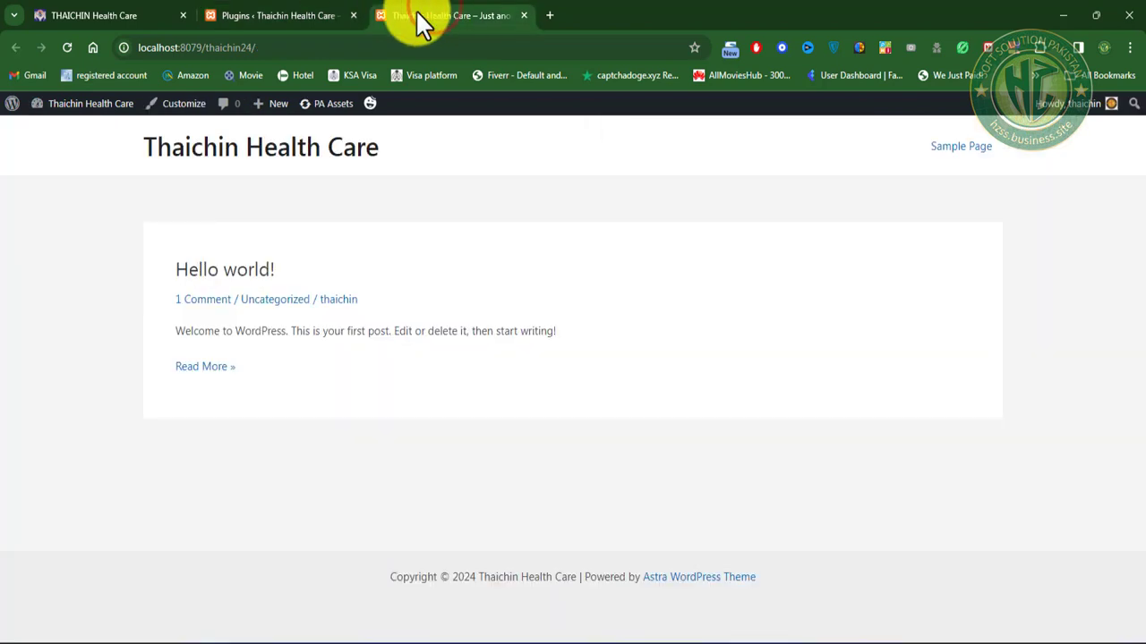
left_click(98, 18)
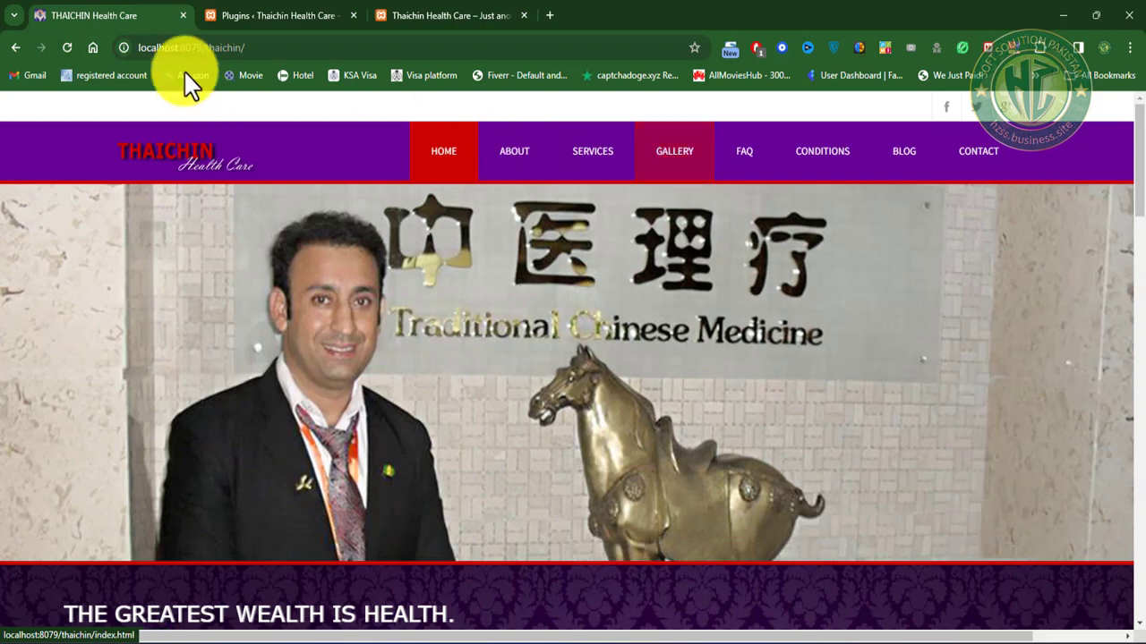
Step: Open the WordPress pages list, look over the existing pages and start a new page
left_click(304, 19)
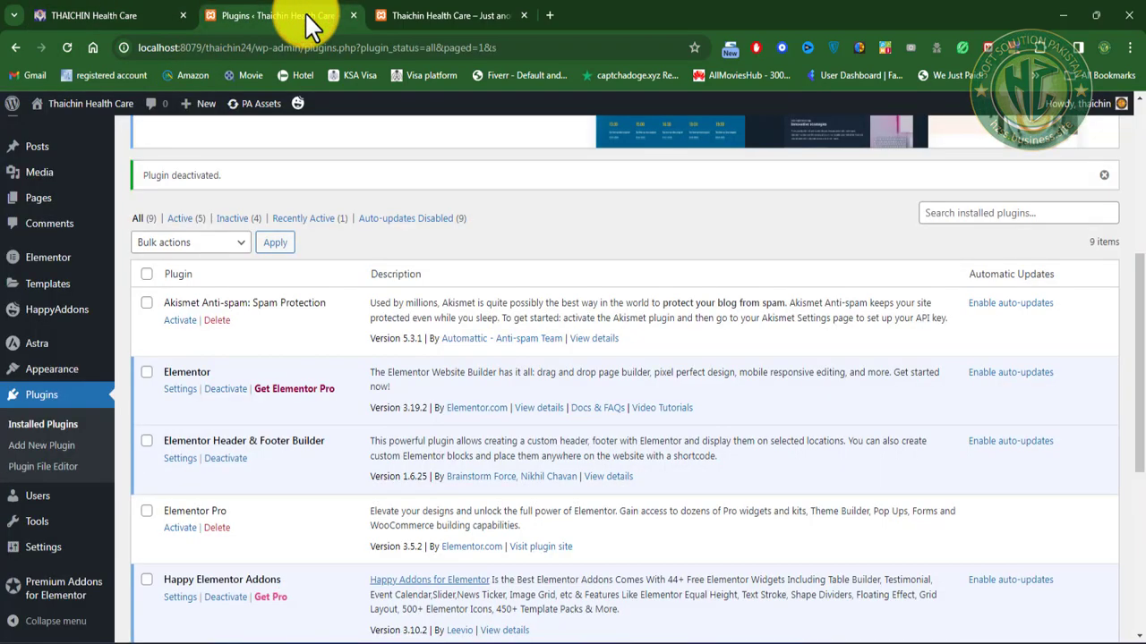
left_click(31, 198)
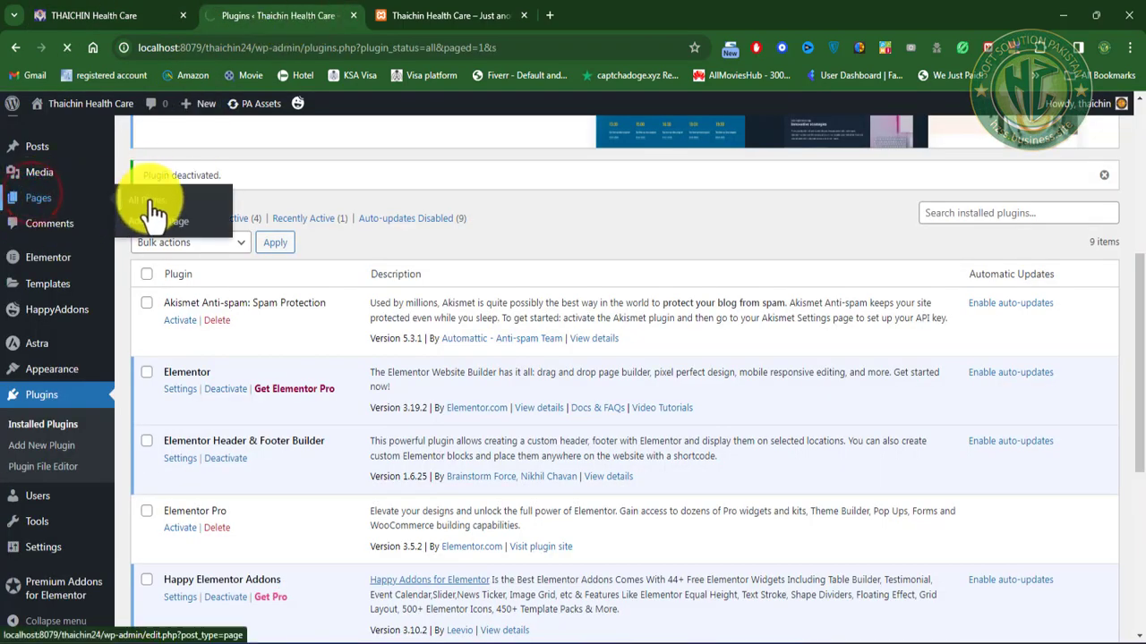
scroll(296, 465, "down", 1)
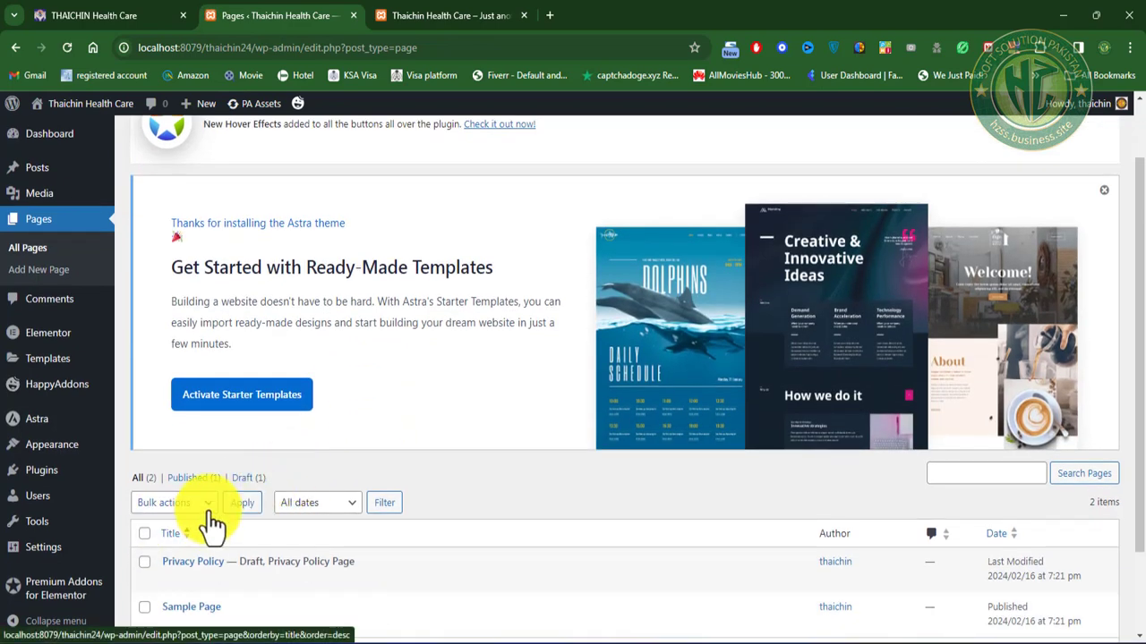
scroll(208, 528, "down", 1)
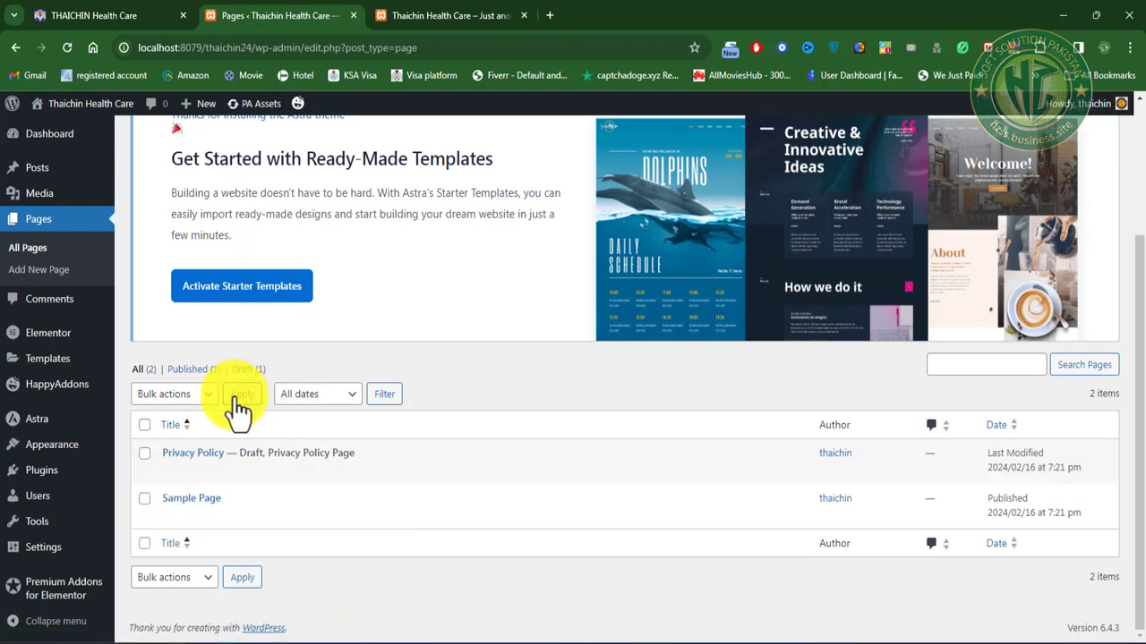
scroll(222, 340, "up", 2)
left_click(218, 147)
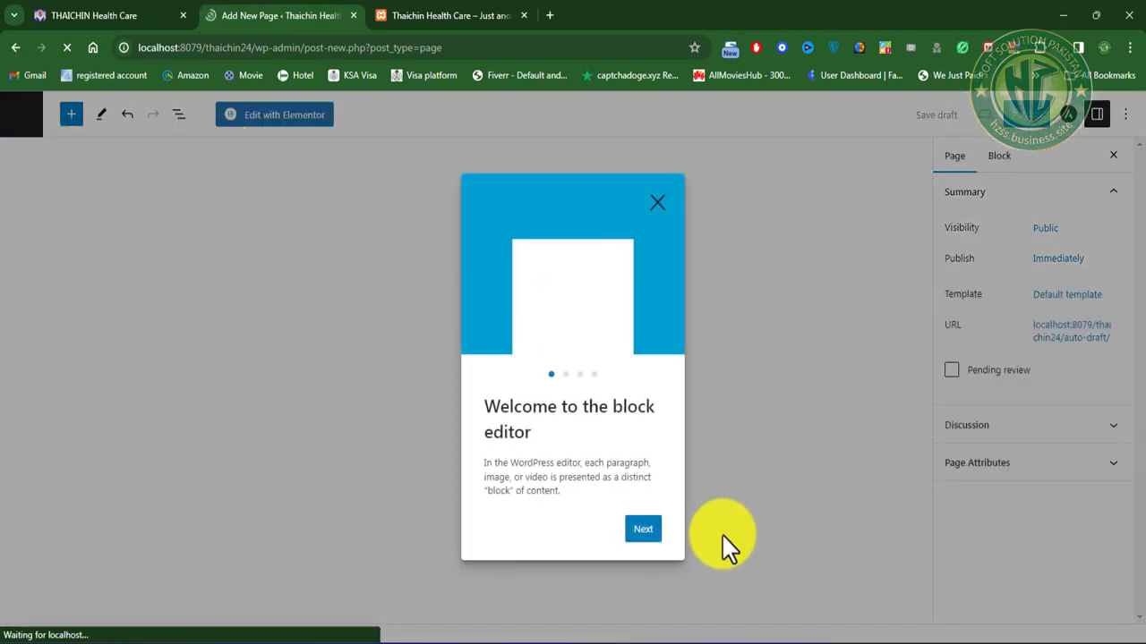
Step: Go through the block editor's welcome guide to its end and turn off fullscreen mode
left_click(632, 533)
left_click(637, 535)
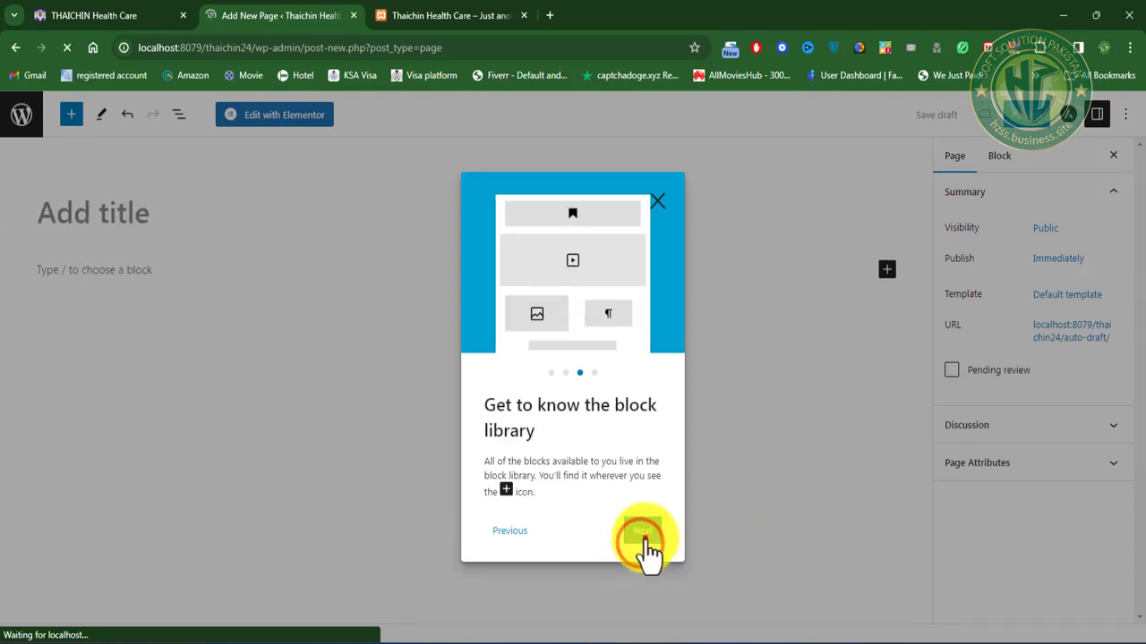
left_click(643, 534)
left_click(638, 532)
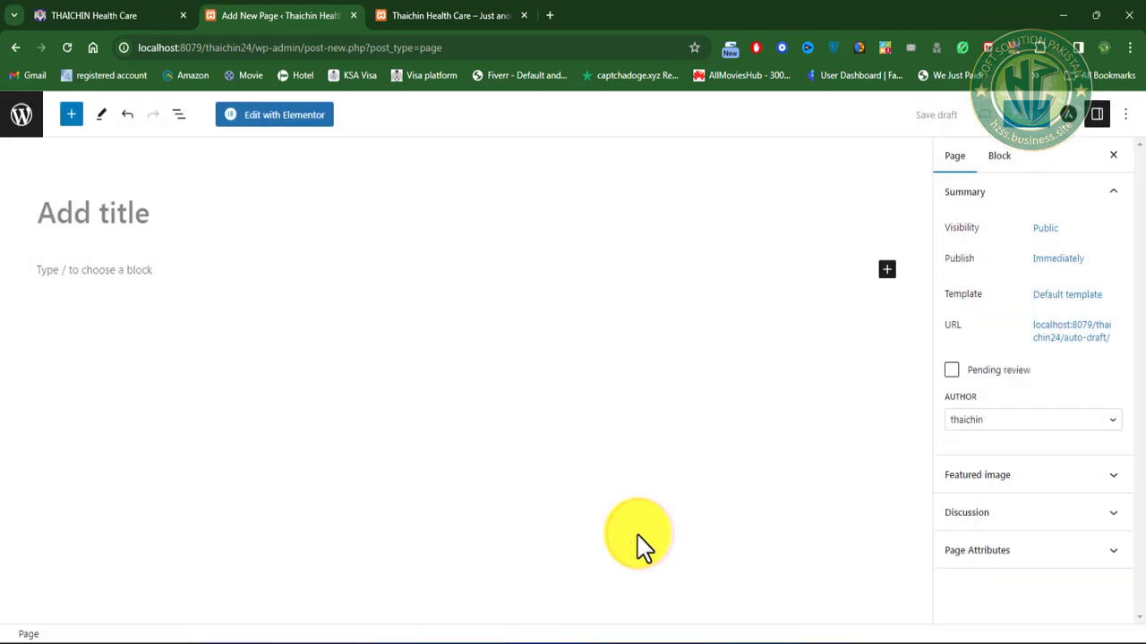
left_click(1124, 116)
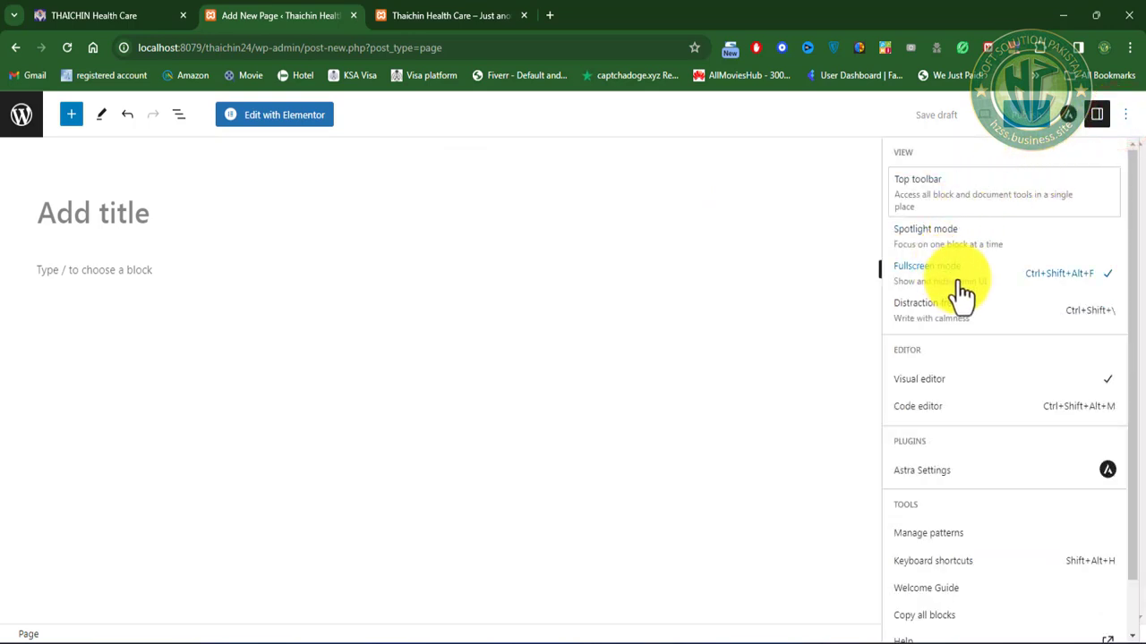
left_click(1070, 277)
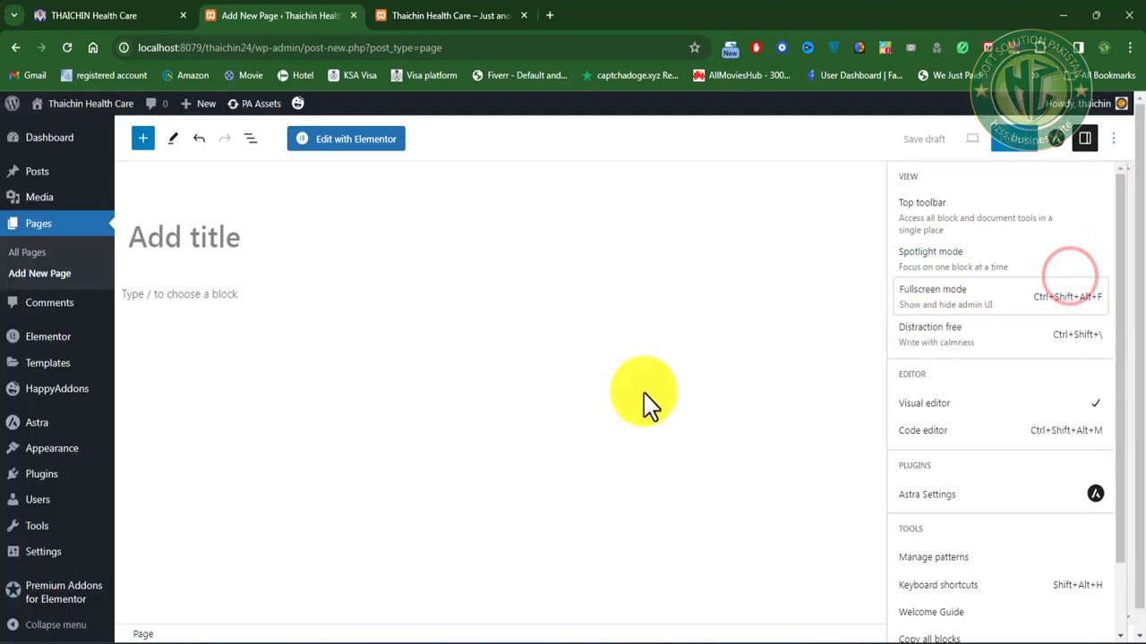
Step: Title the new page Home, assign it the Elementor Full Width template and publish it
mouse_move(106, 386)
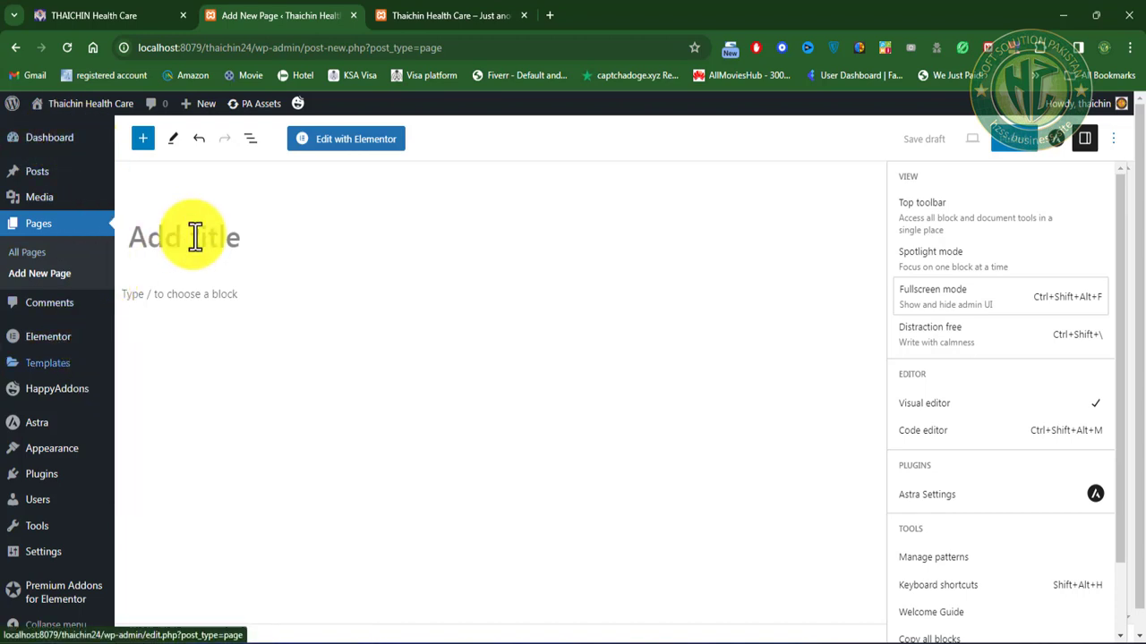
left_click(254, 235)
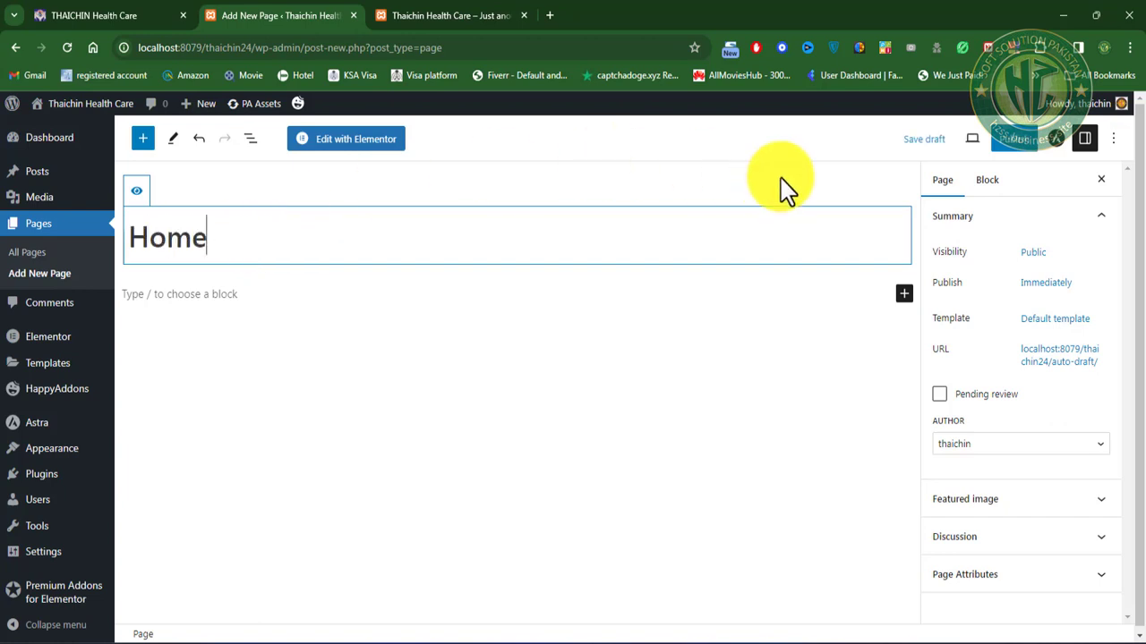
left_click(1059, 318)
left_click(999, 433)
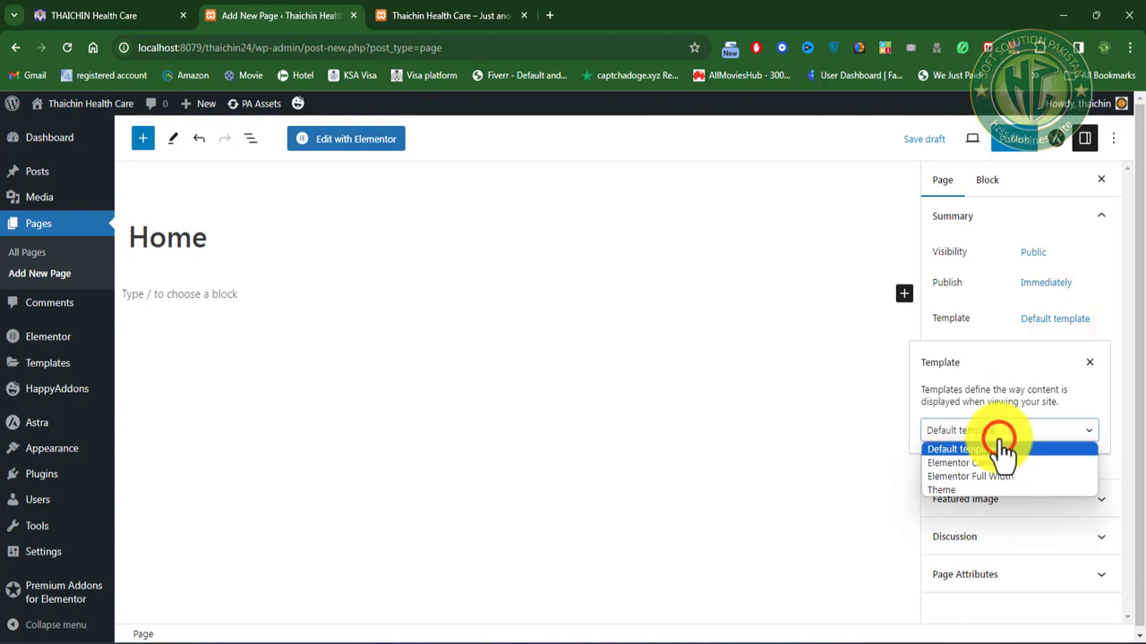
left_click(1003, 476)
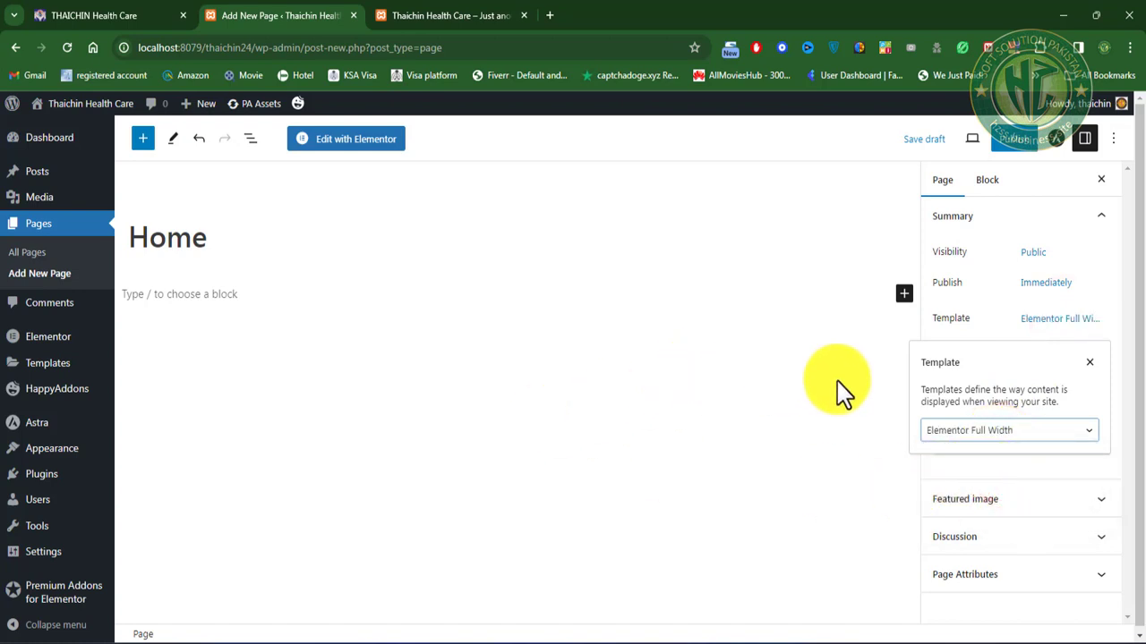
left_click(1025, 143)
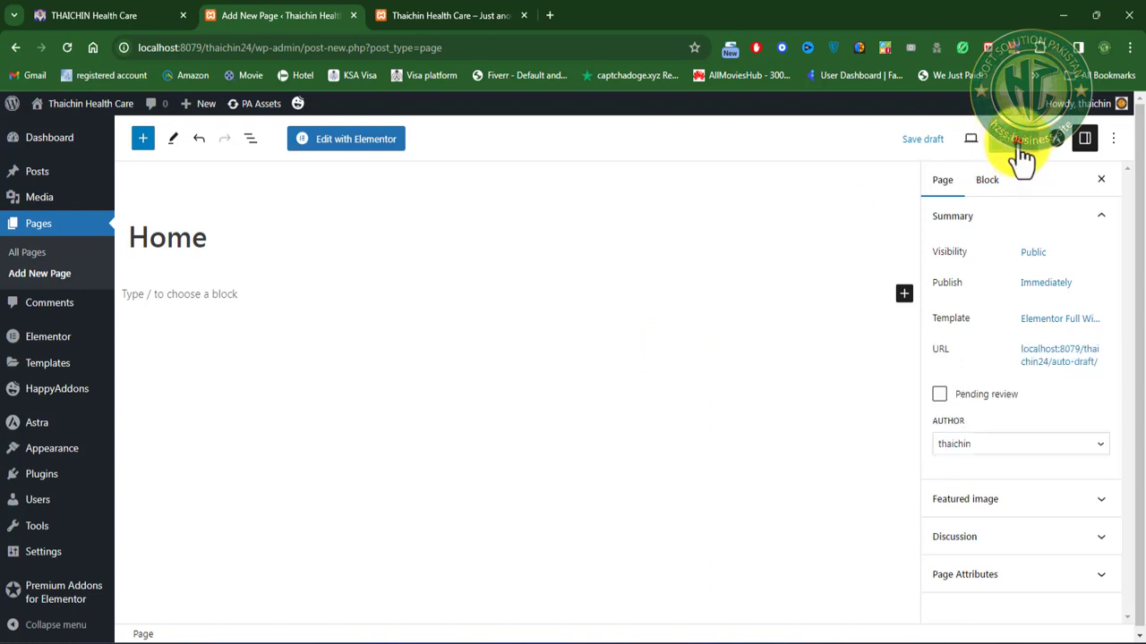
left_click(985, 143)
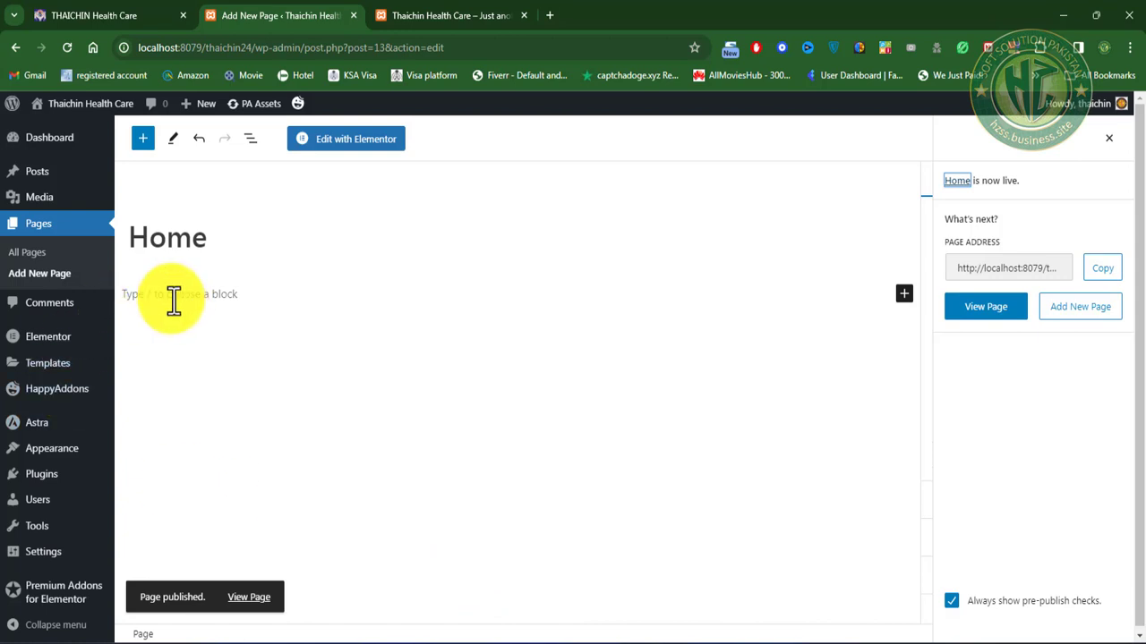
Step: Duplicate the Home page from the pages list and publish the copy as About with the slug about
left_click(38, 225)
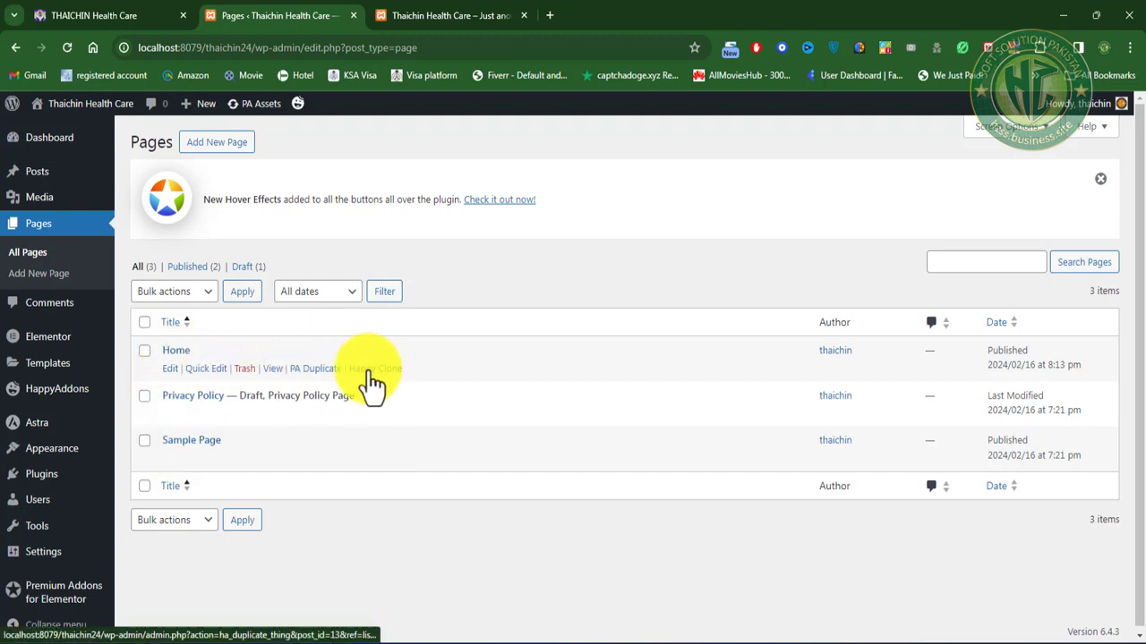
left_click(317, 369)
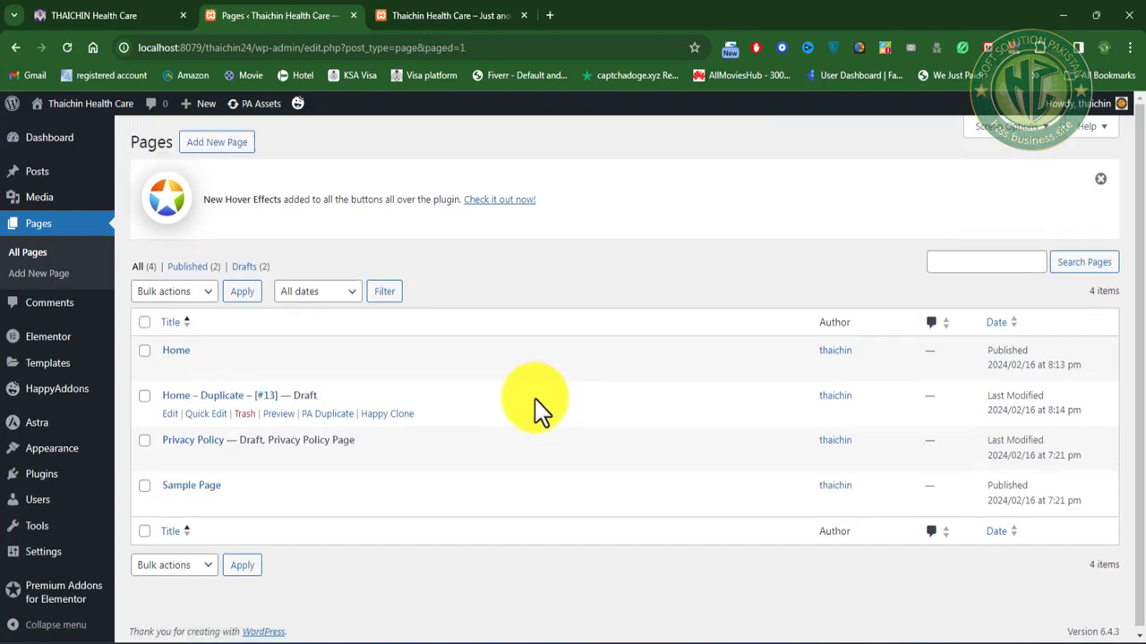
left_click(205, 414)
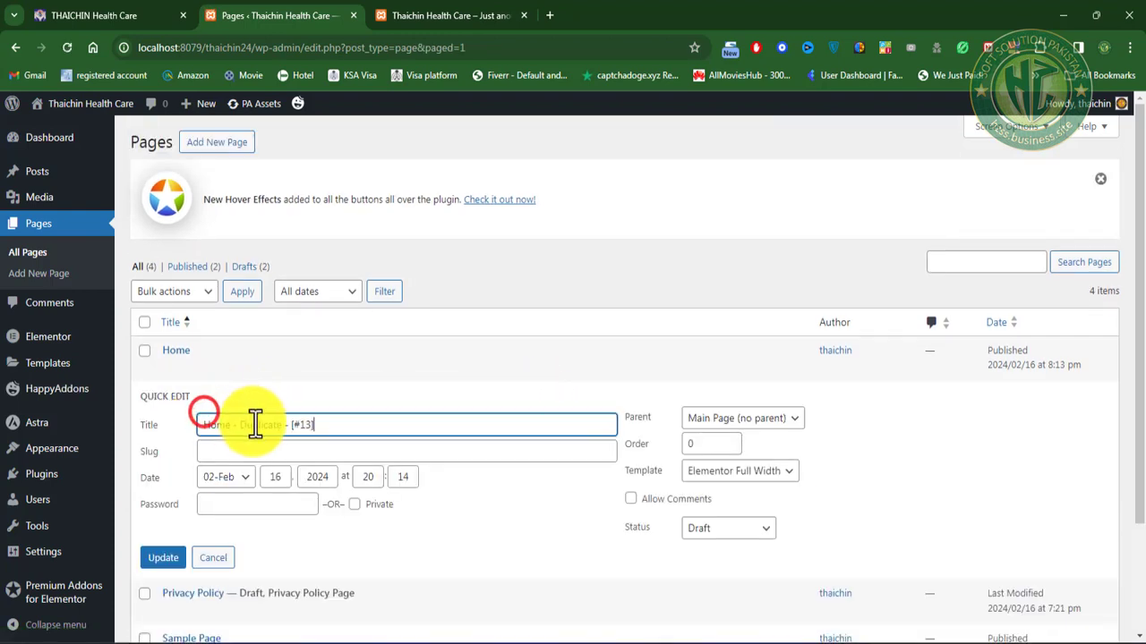
left_click_drag(357, 426, 197, 438)
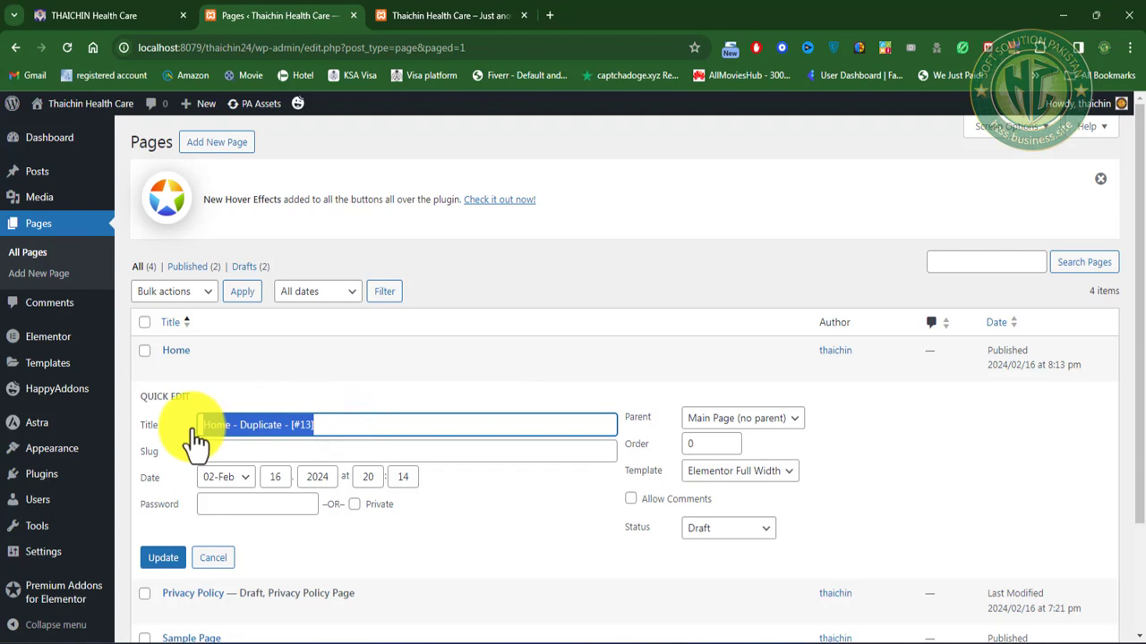
type("About")
key("Tab")
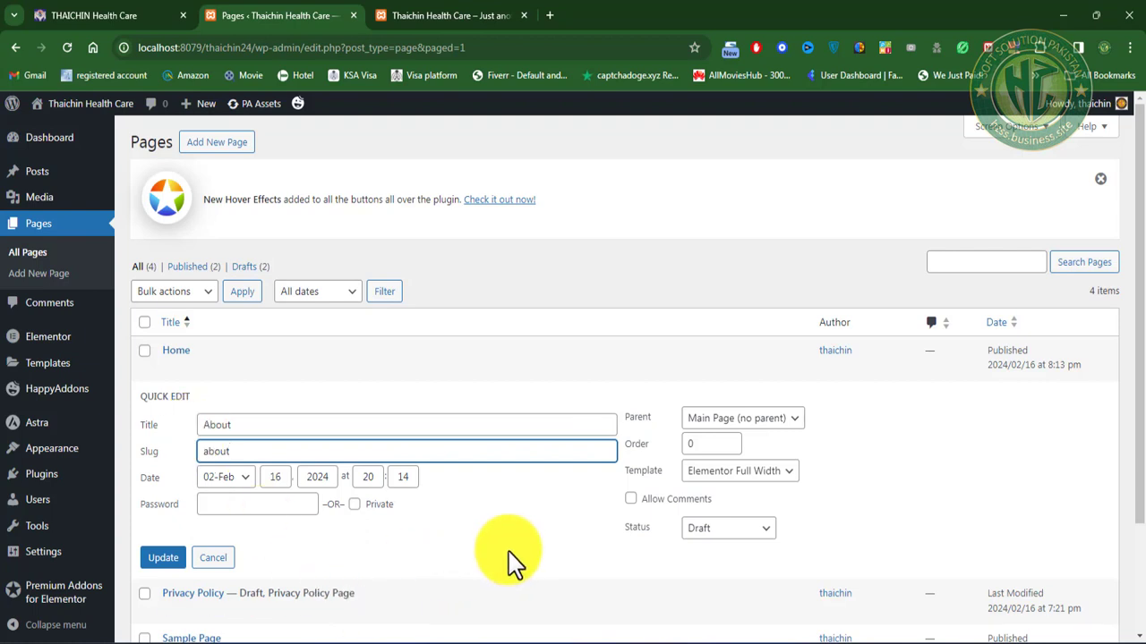
left_click(738, 529)
left_click(720, 548)
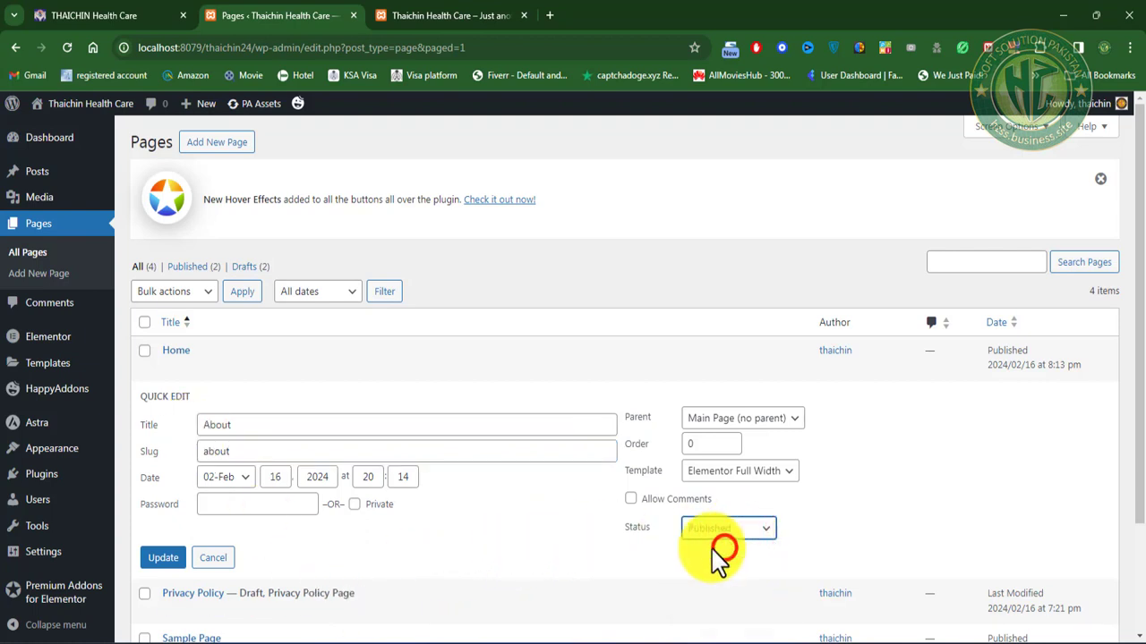
left_click(163, 558)
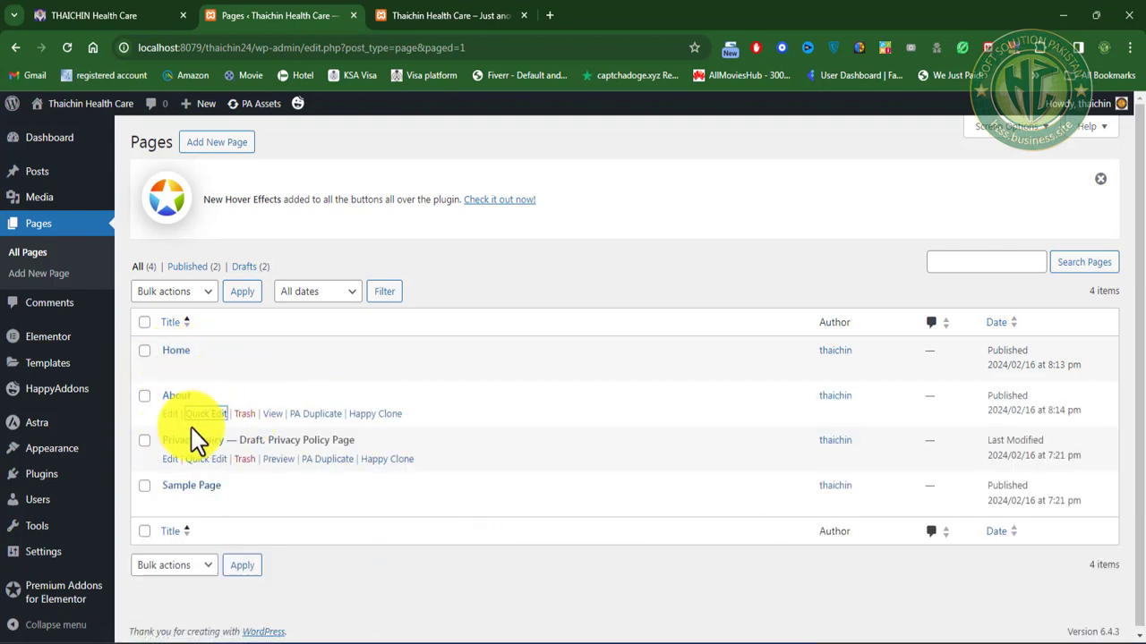
Step: Duplicate the About page with PA Duplicate and check the original THAICHIN site's navigation for the next page name
left_click(313, 415)
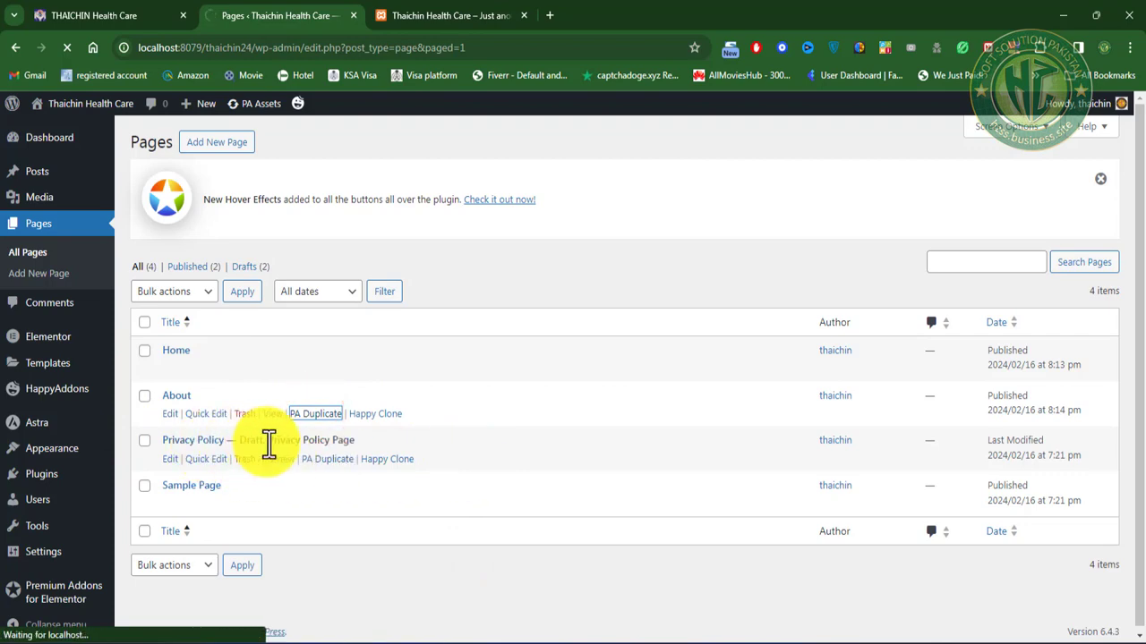
left_click(447, 16)
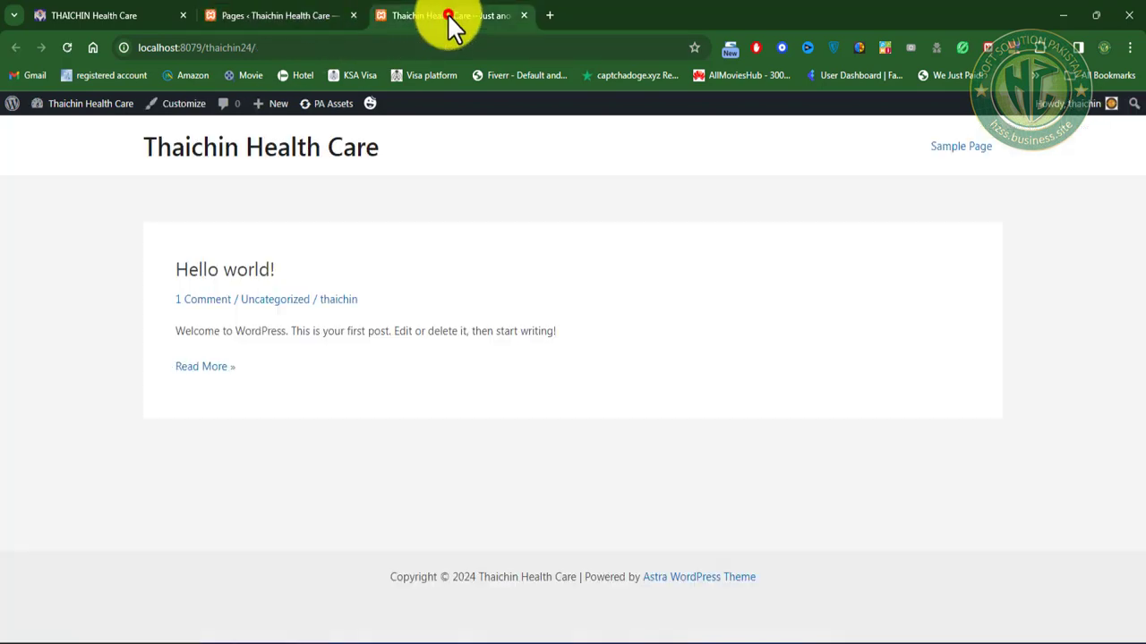
left_click(92, 18)
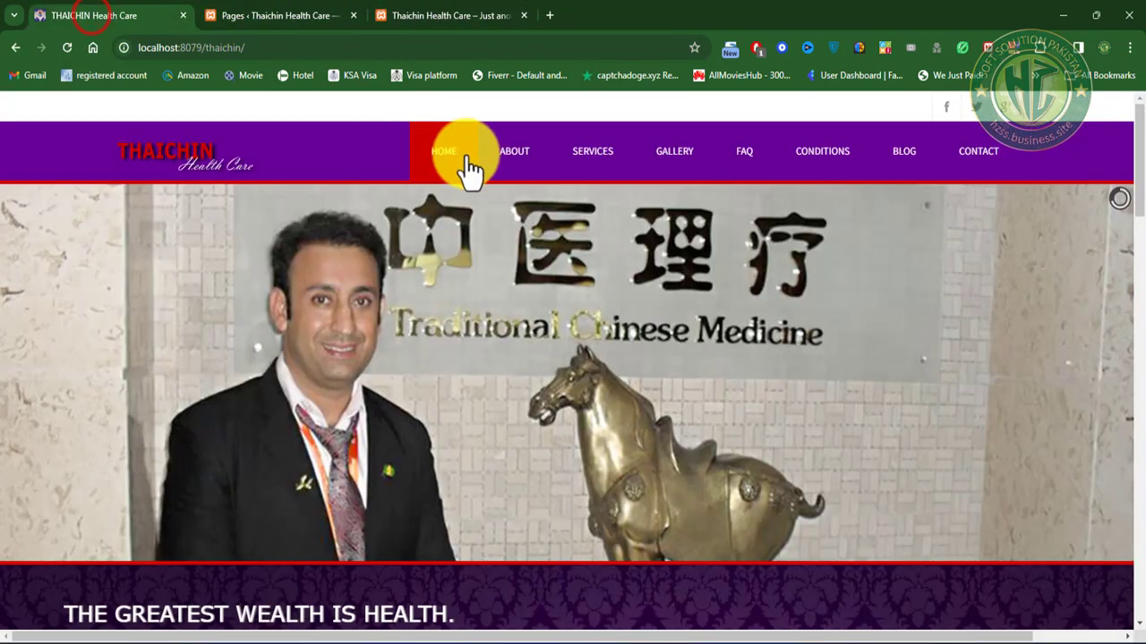
left_click(423, 11)
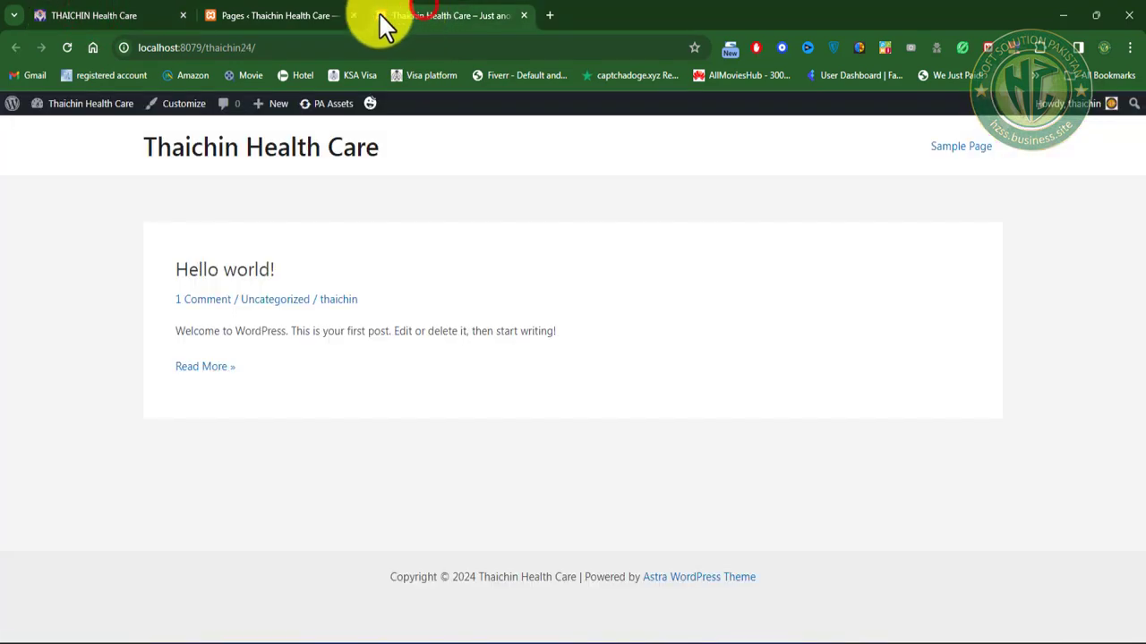
left_click(288, 16)
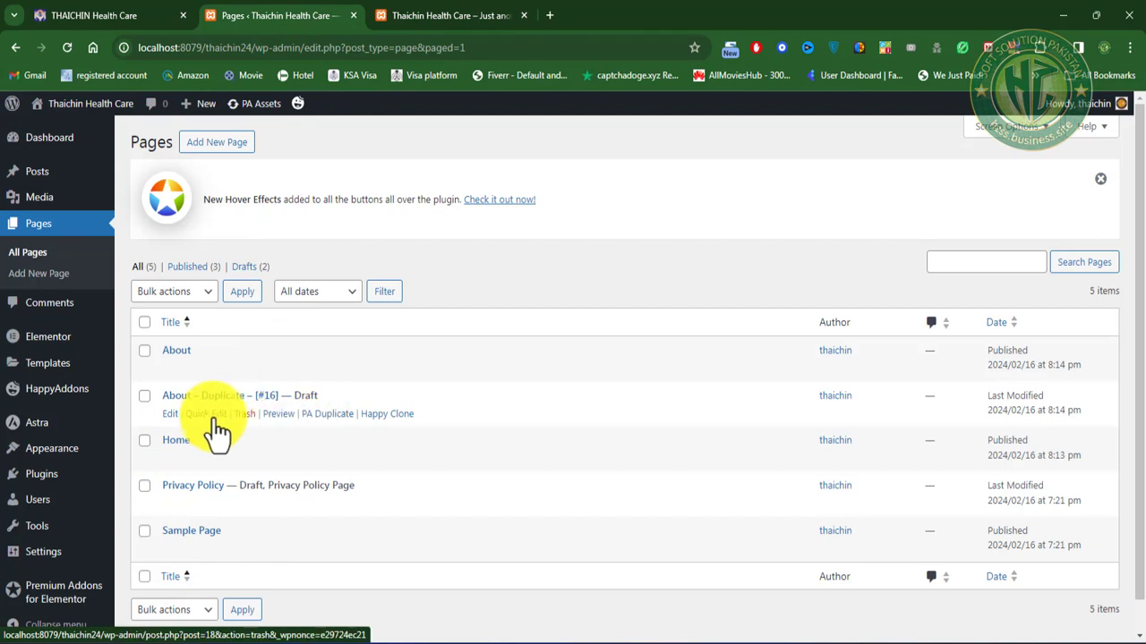
Step: Retitle the About duplicate as Services with the slug services and set its status to Published
left_click(208, 416)
left_click_drag(356, 428, 158, 421)
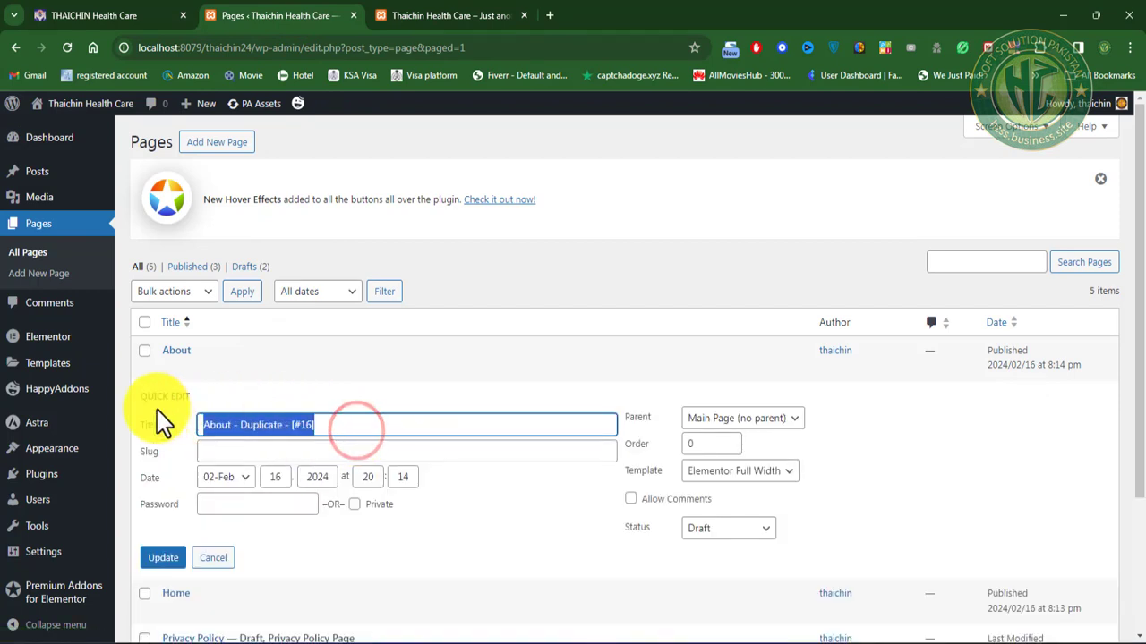
type("Services")
key("Tab")
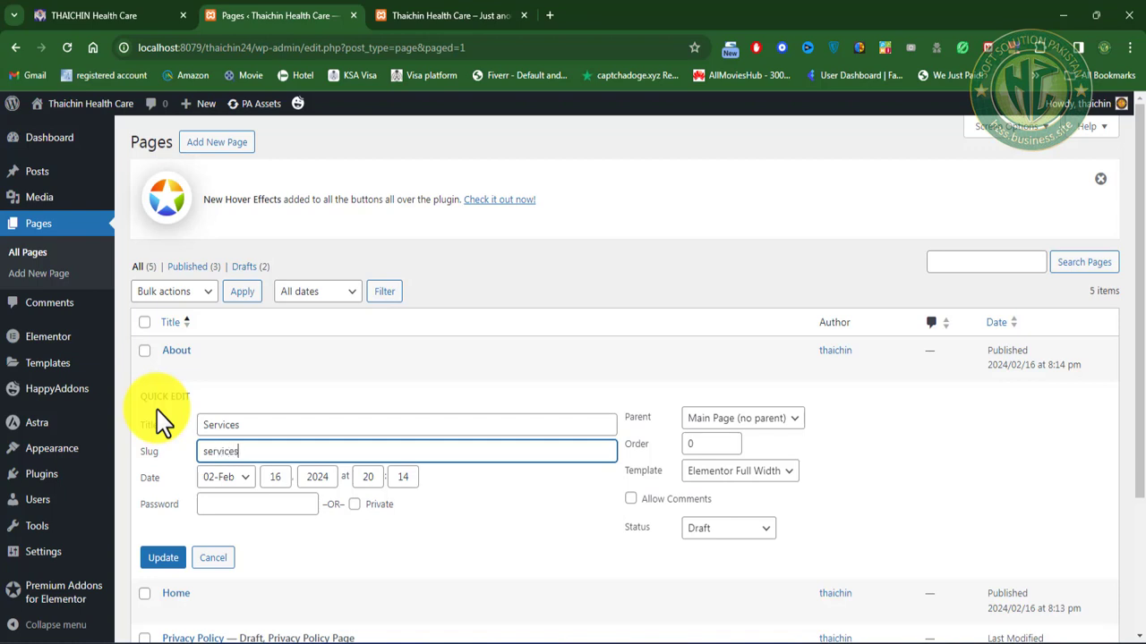
type("services")
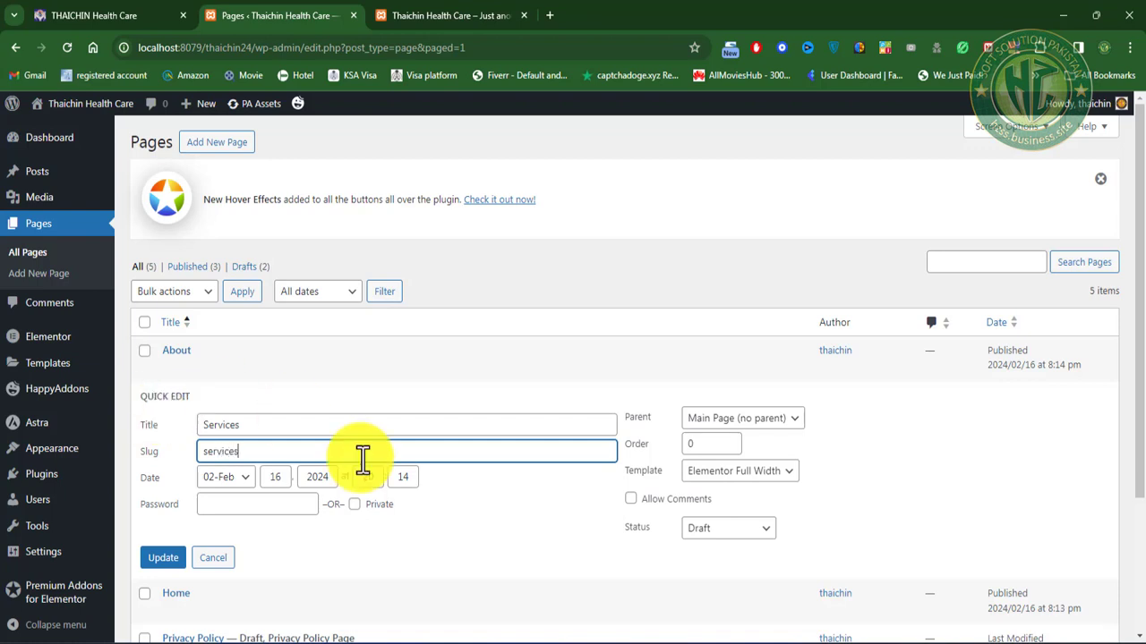
left_click(727, 528)
left_click(721, 548)
left_click(158, 558)
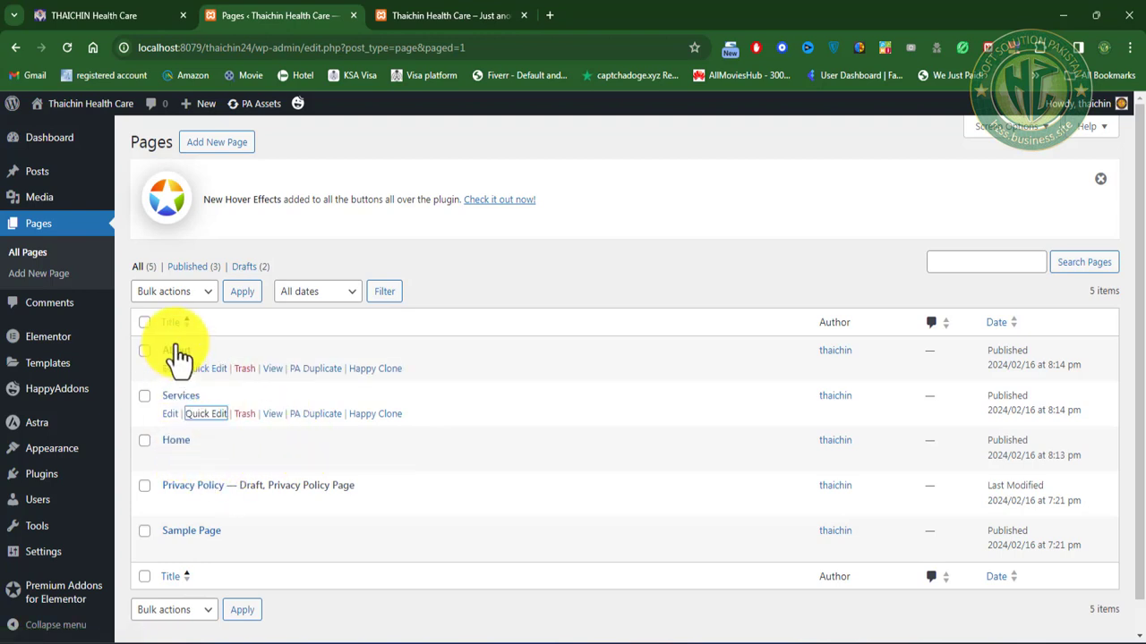
Step: Duplicate the About page again, open the copy for quick editing and consult the original THAICHIN site's navigation
left_click(316, 369)
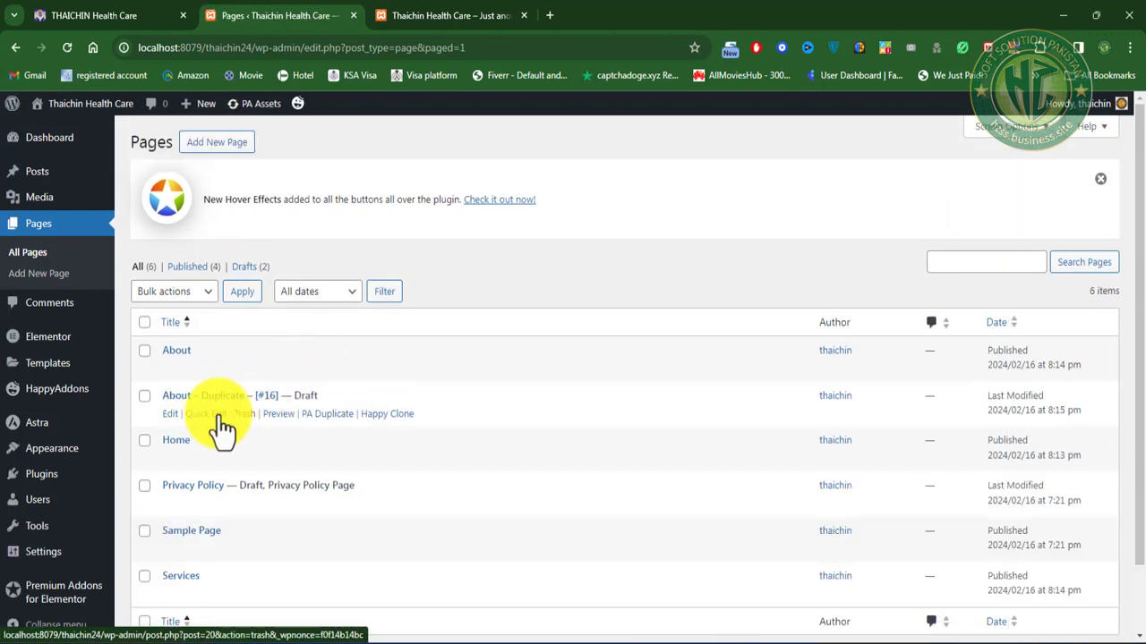
left_click(207, 415)
left_click(471, 15)
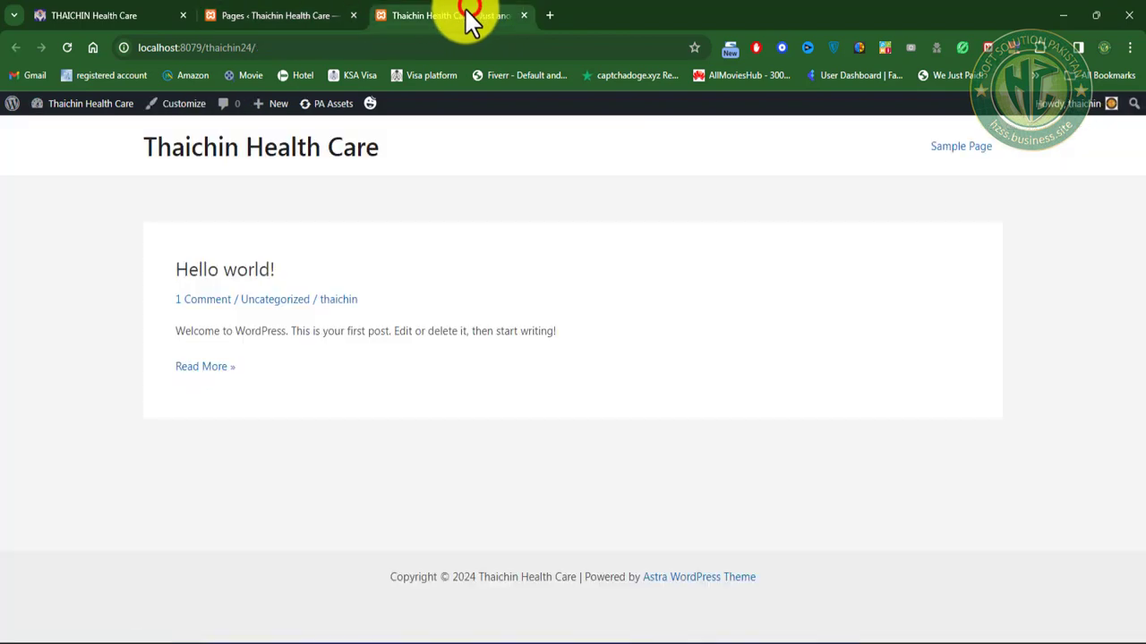
left_click(93, 15)
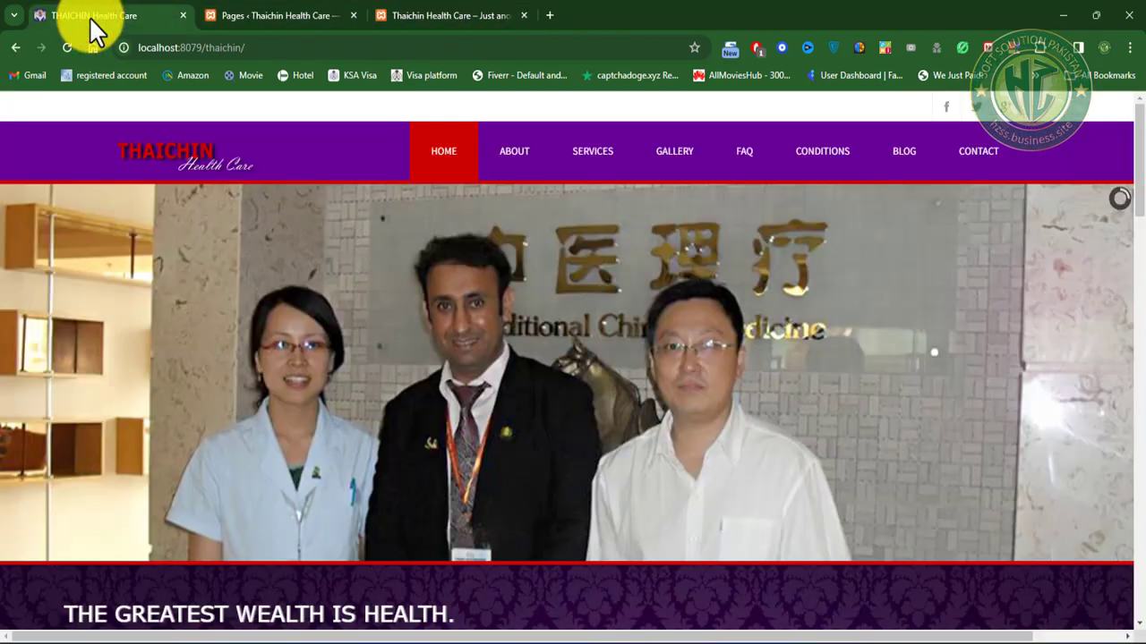
left_click(475, 18)
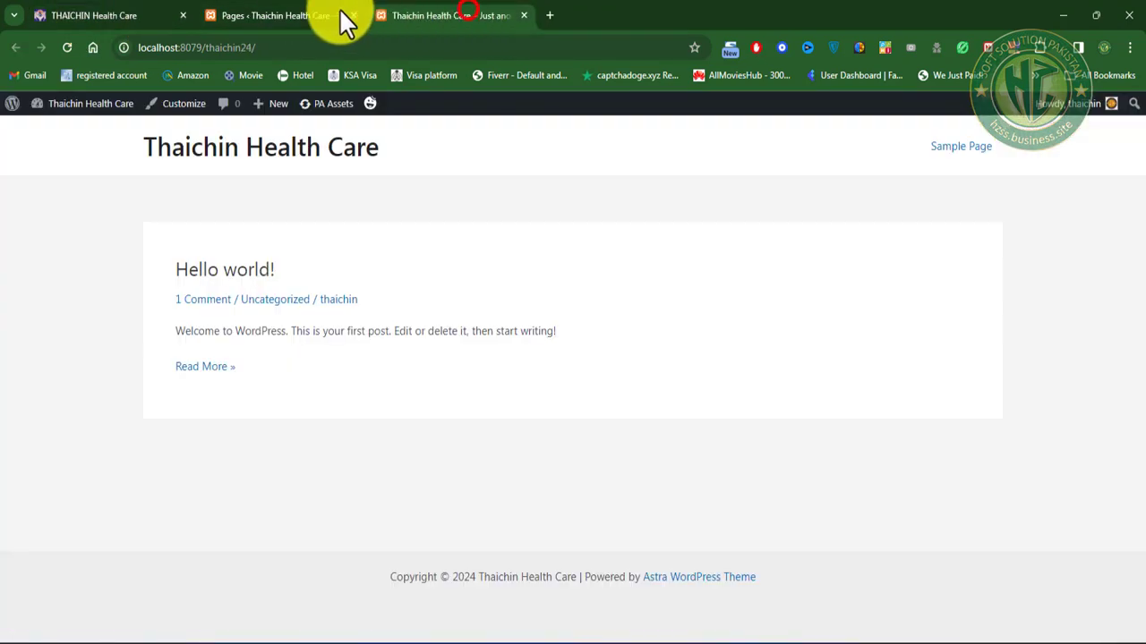
left_click(322, 16)
Step: Retitle the second About duplicate as Gallery with the slug Gallery and publish it
left_click_drag(301, 423, 179, 421)
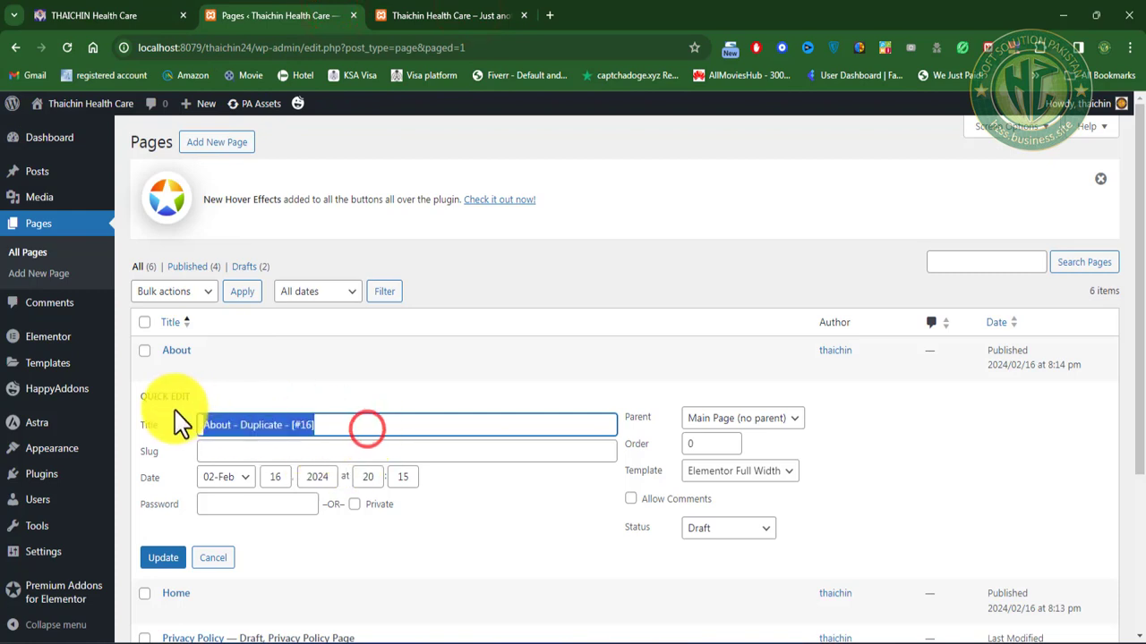
type("Gallery")
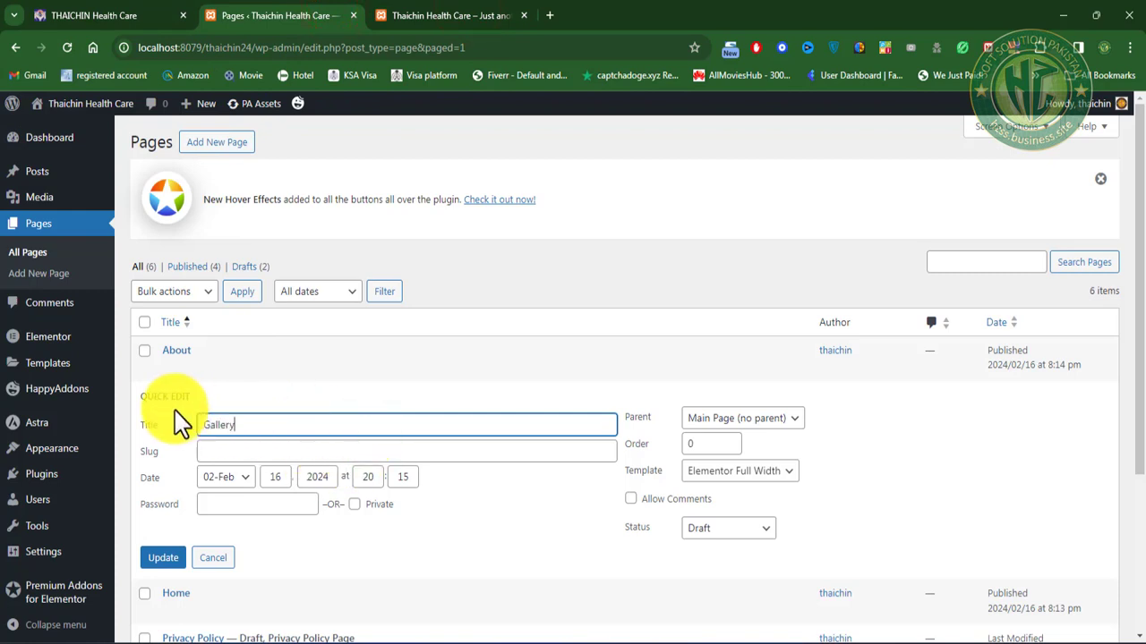
key("Tab")
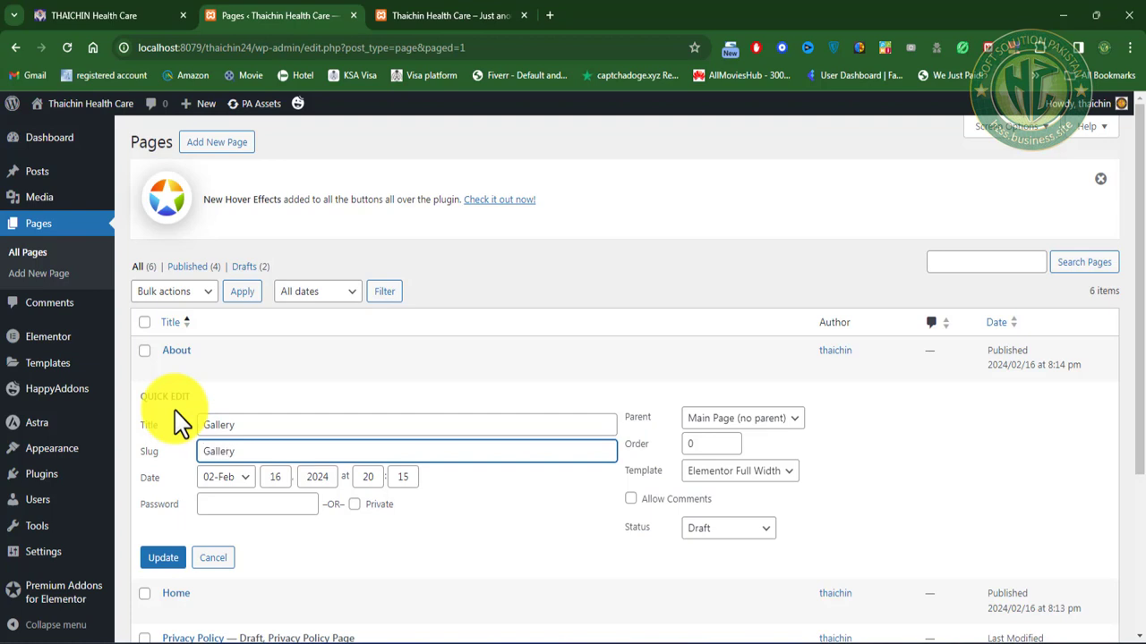
left_click(724, 528)
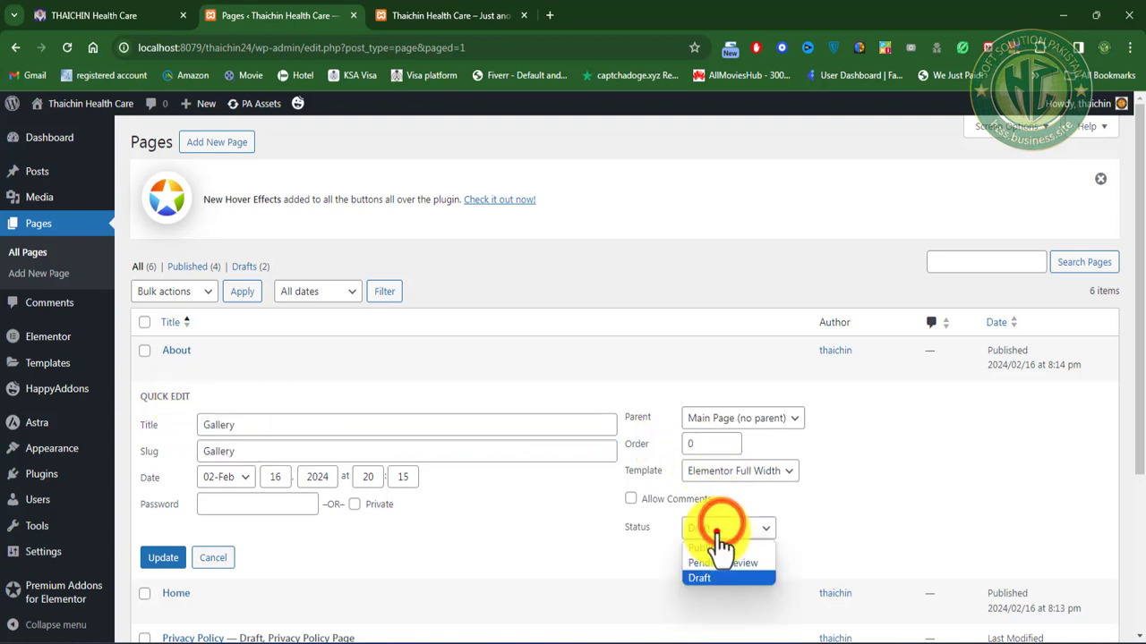
left_click(707, 547)
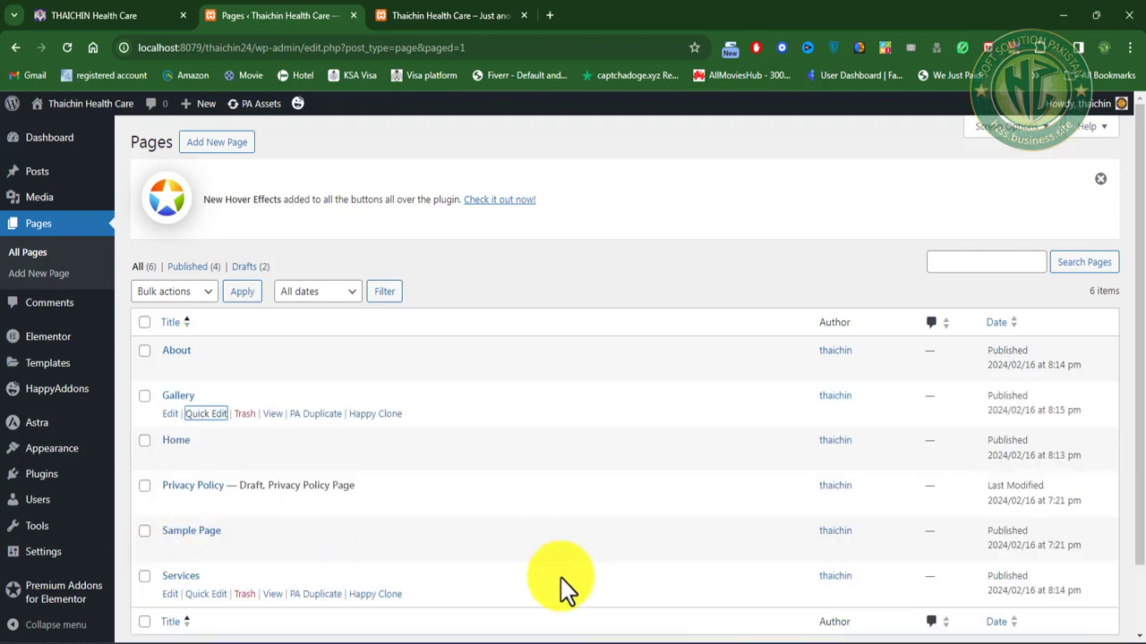
Step: Duplicate the Gallery page with PA Duplicate and publish the copy under the title FAQ with the slug faq
left_click(313, 413)
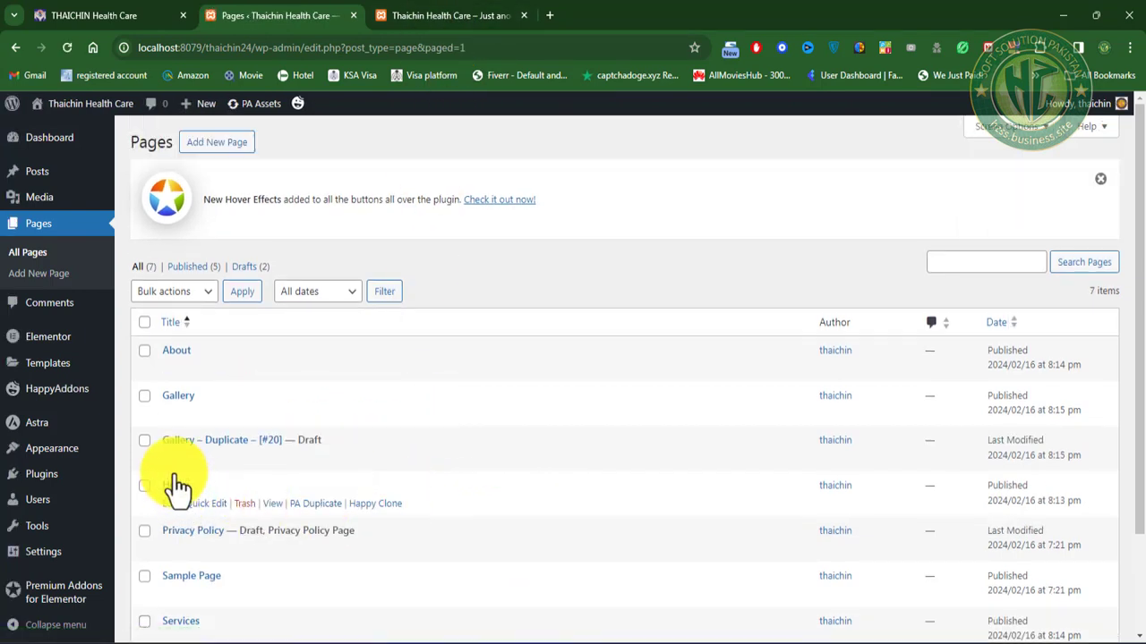
left_click(205, 459)
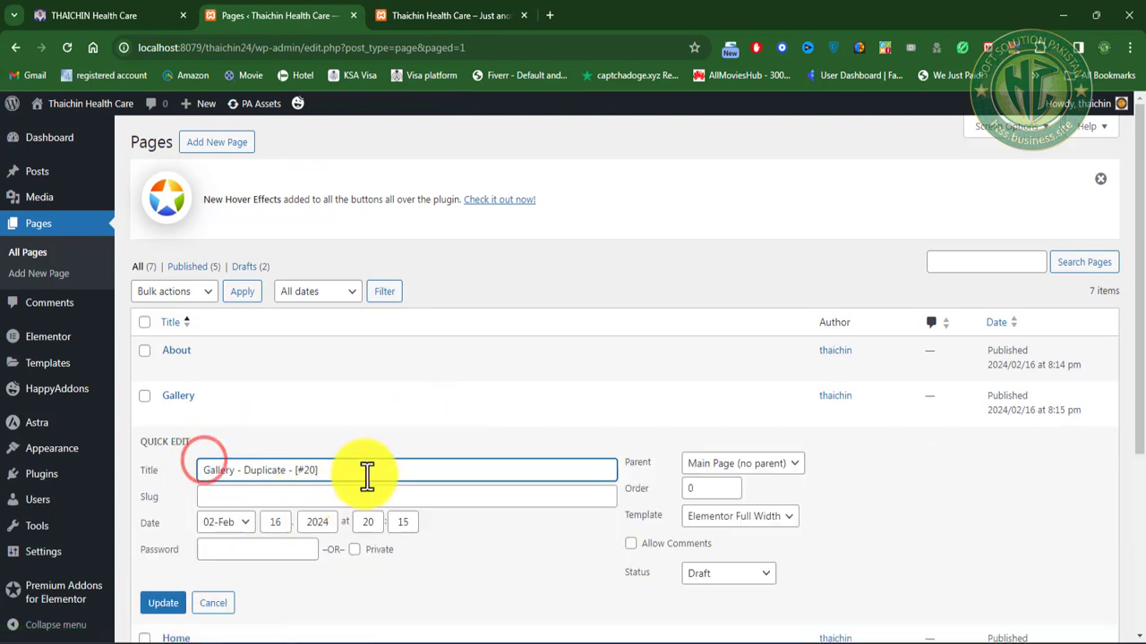
left_click_drag(365, 471, 215, 460)
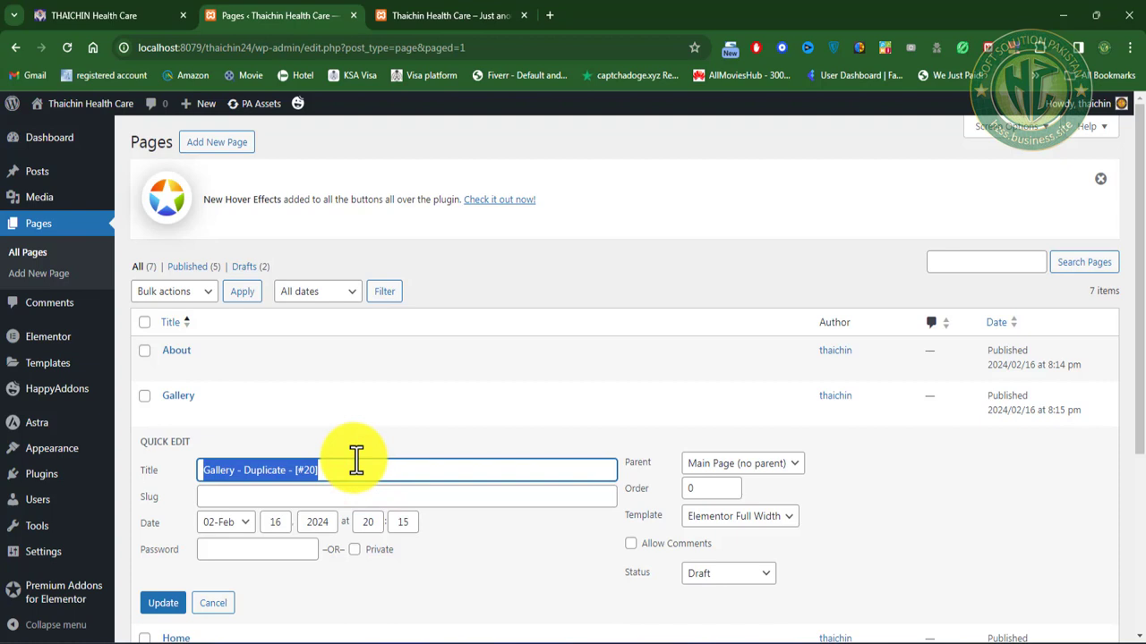
type("FAQ")
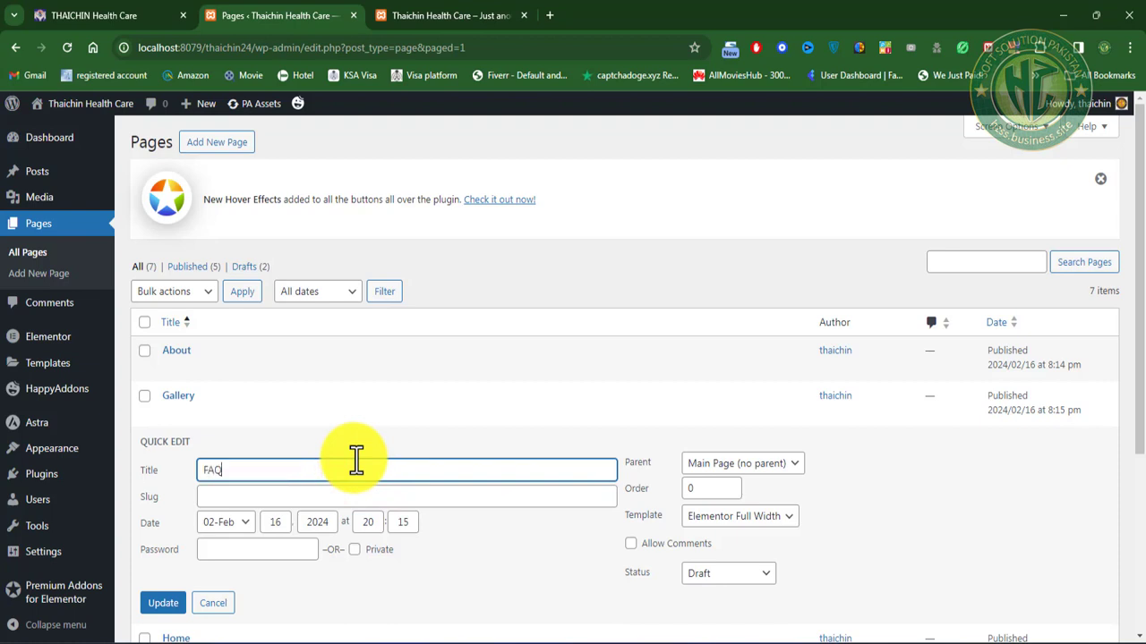
key("Tab")
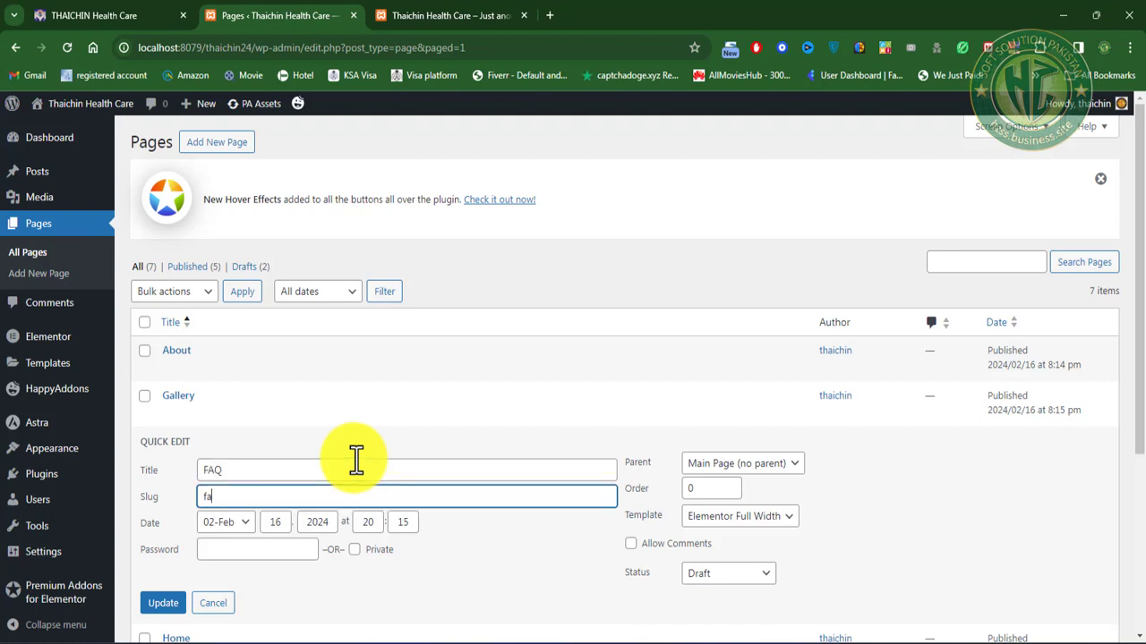
left_click(741, 573)
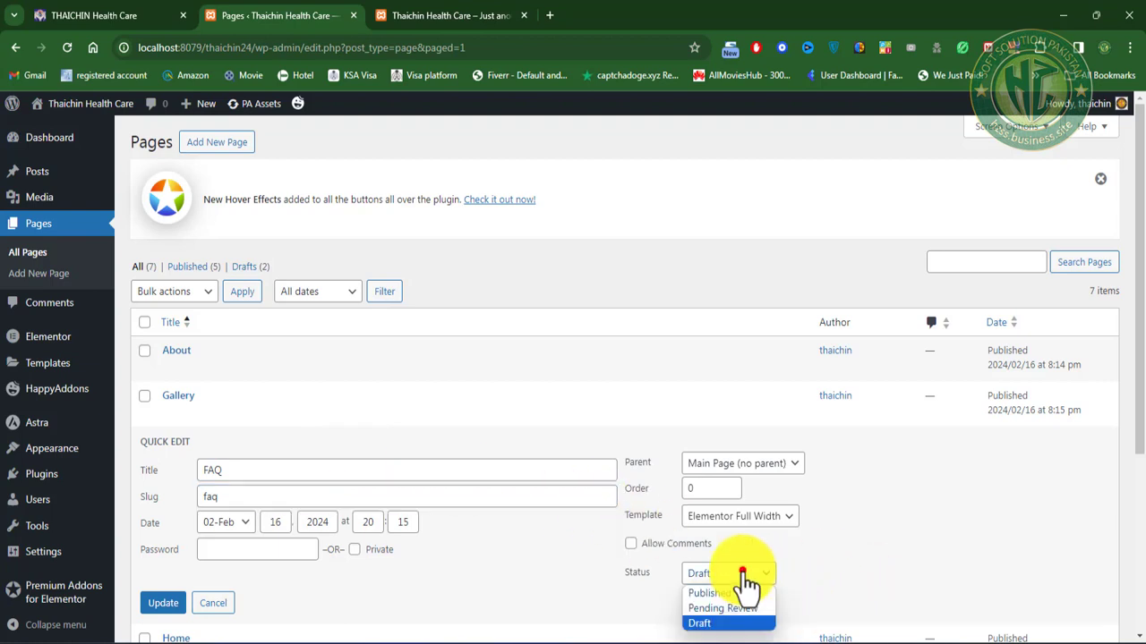
left_click(723, 594)
left_click(161, 602)
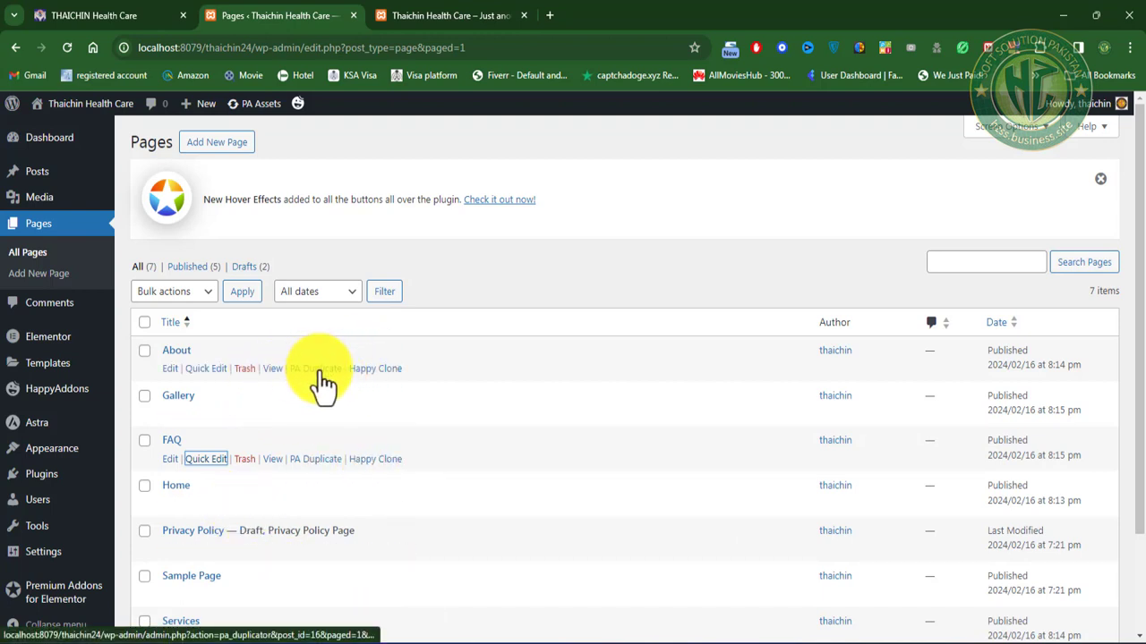
Step: Duplicate the About page with PA Duplicate and consult the original THAICHIN site's navigation for the page name after FAQ
left_click(317, 369)
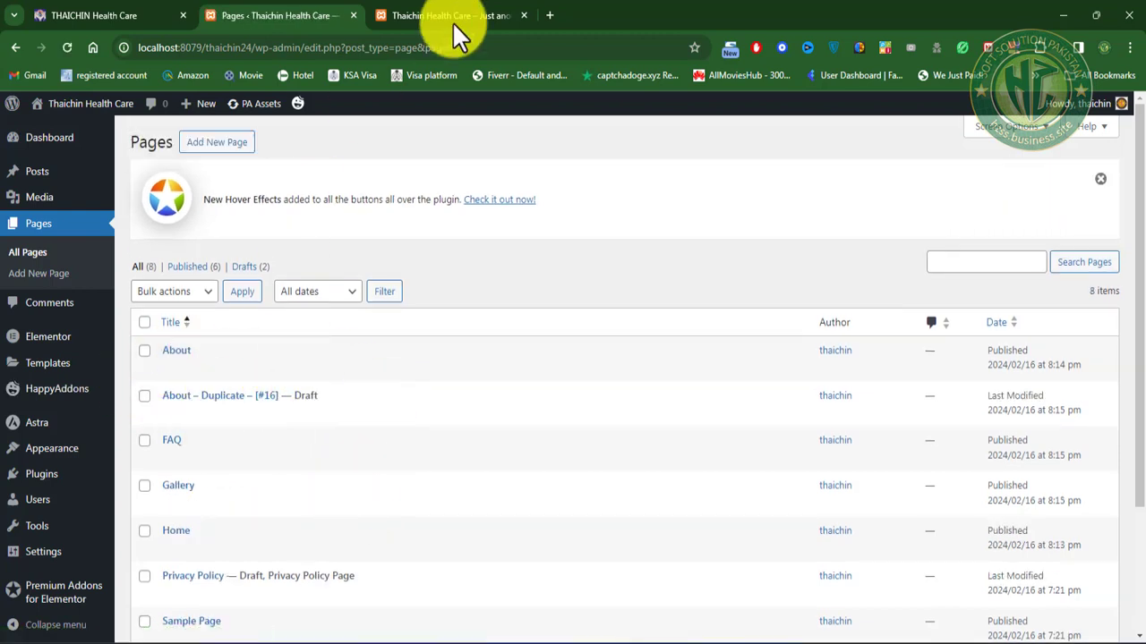
left_click(112, 15)
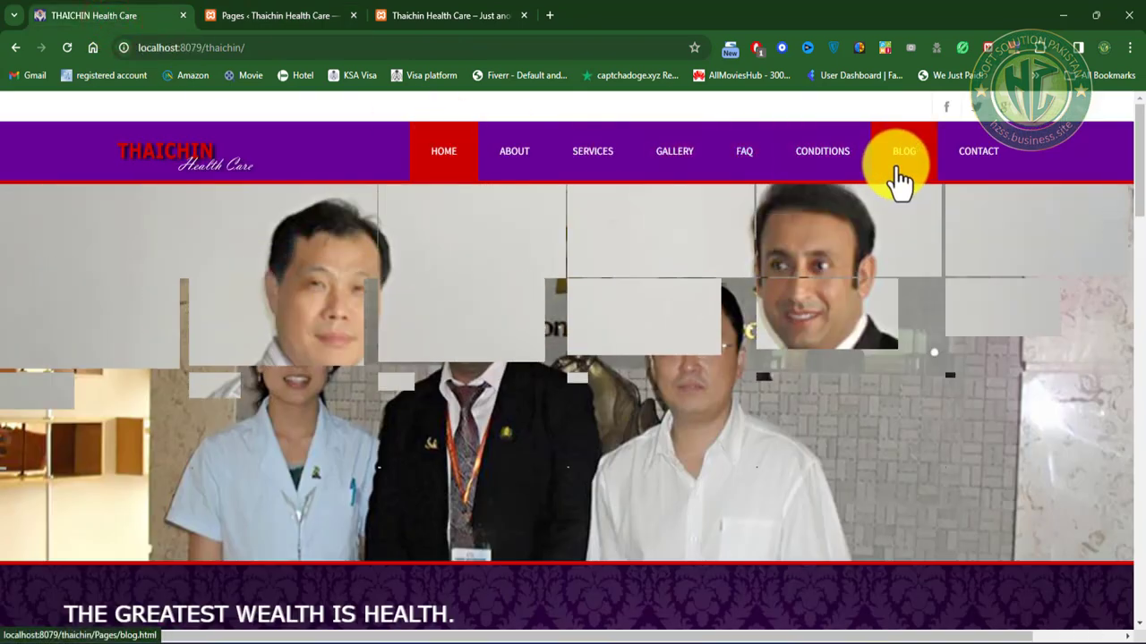
left_click(271, 11)
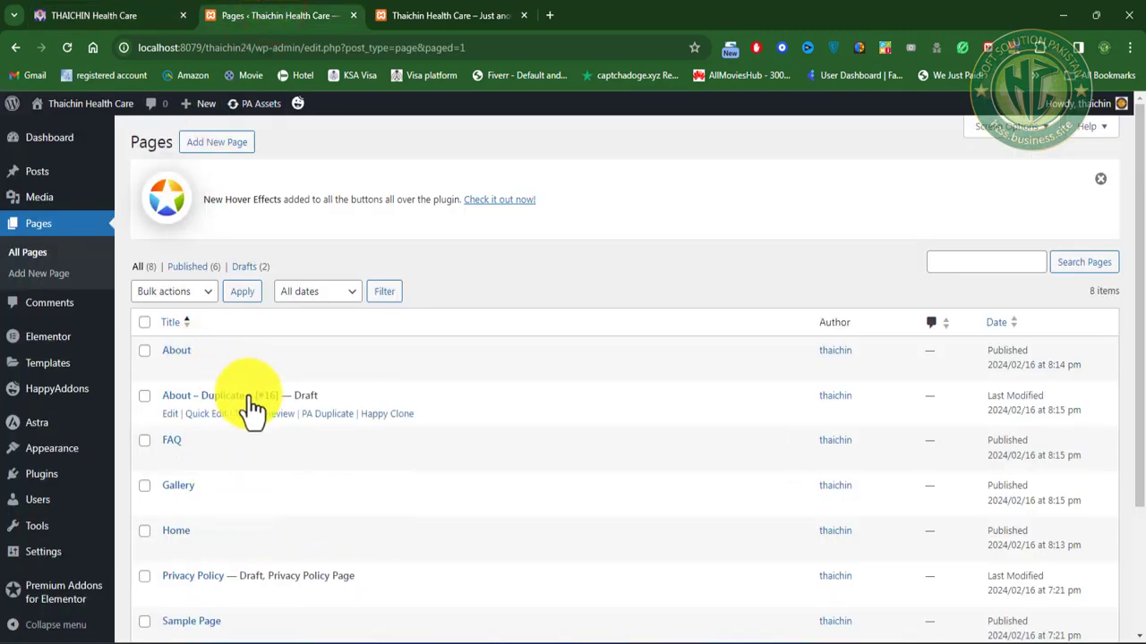
Step: Retitle the About duplicate as Conditions with the slug Conditions and set its status to Published
left_click(205, 414)
left_click_drag(198, 424, 352, 424)
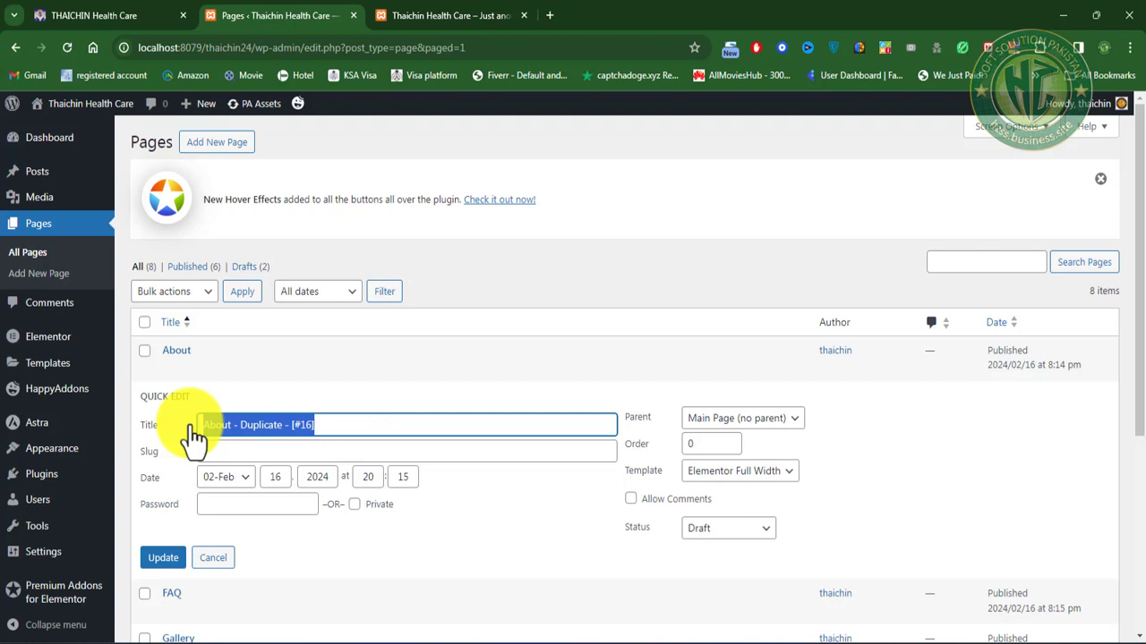
type("Conditions")
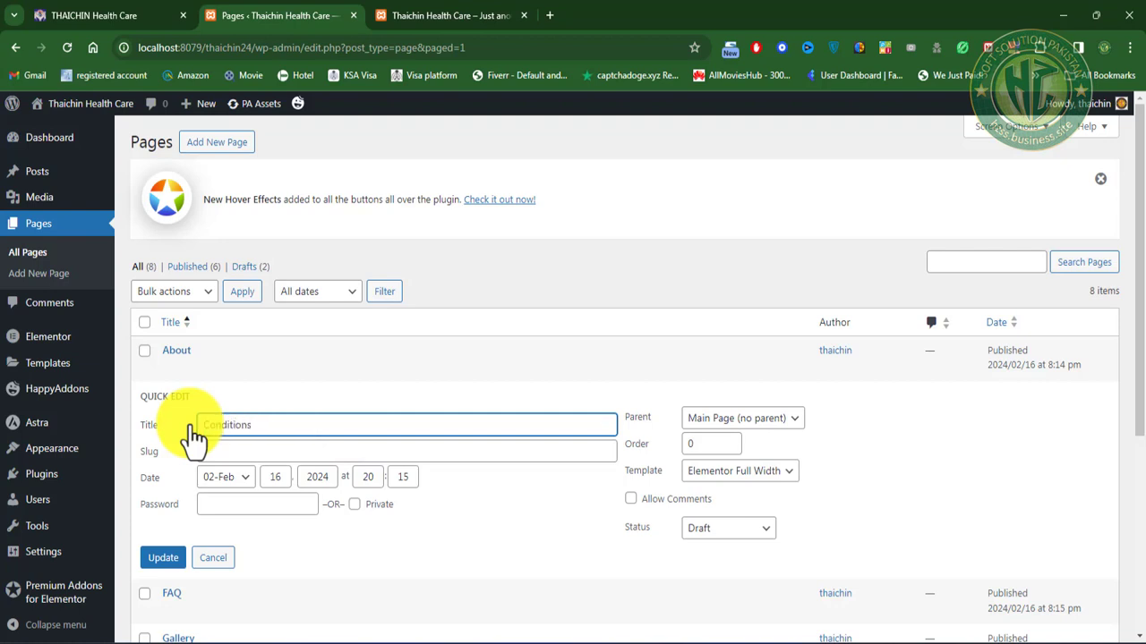
left_click_drag(278, 428, 166, 430)
key("ctrl+c")
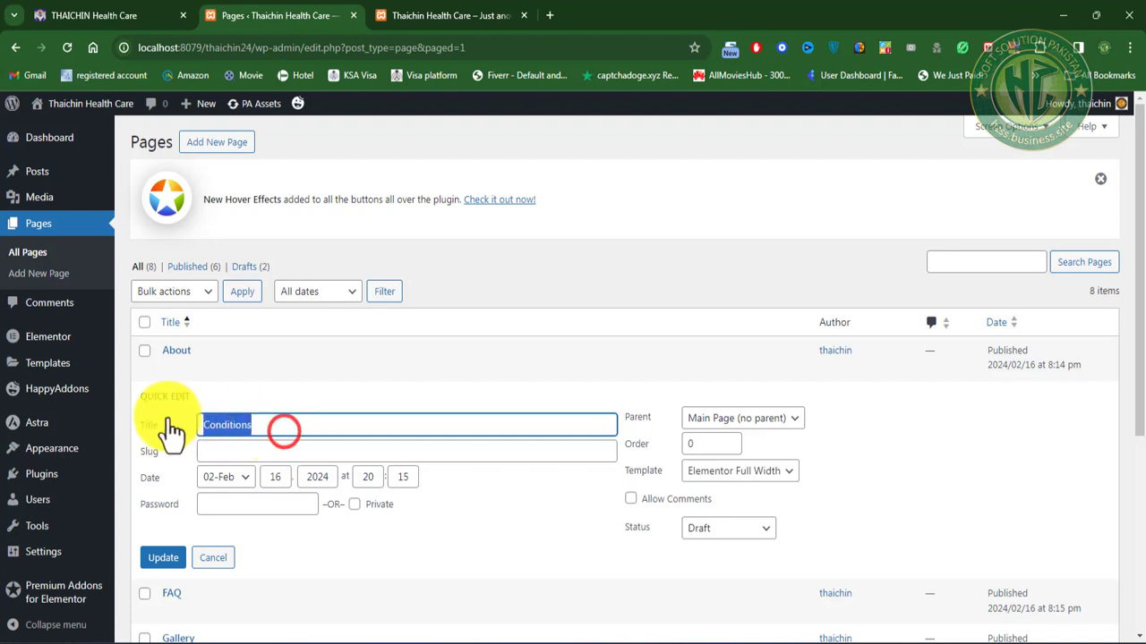
left_click(248, 452)
key("ctrl+v")
left_click(732, 528)
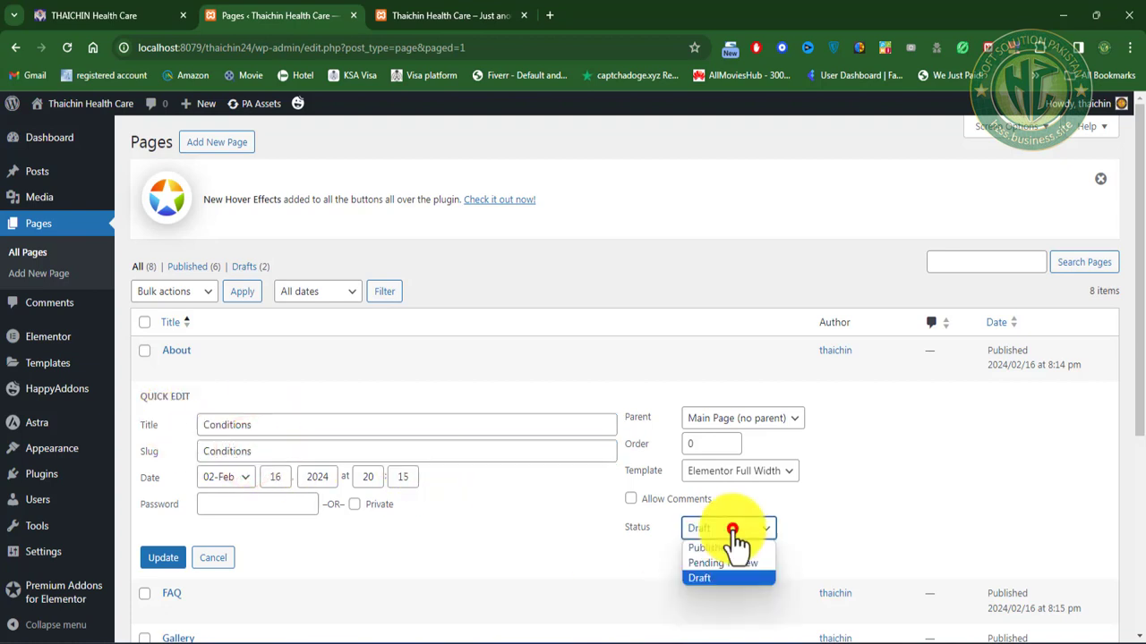
left_click(712, 548)
left_click(163, 557)
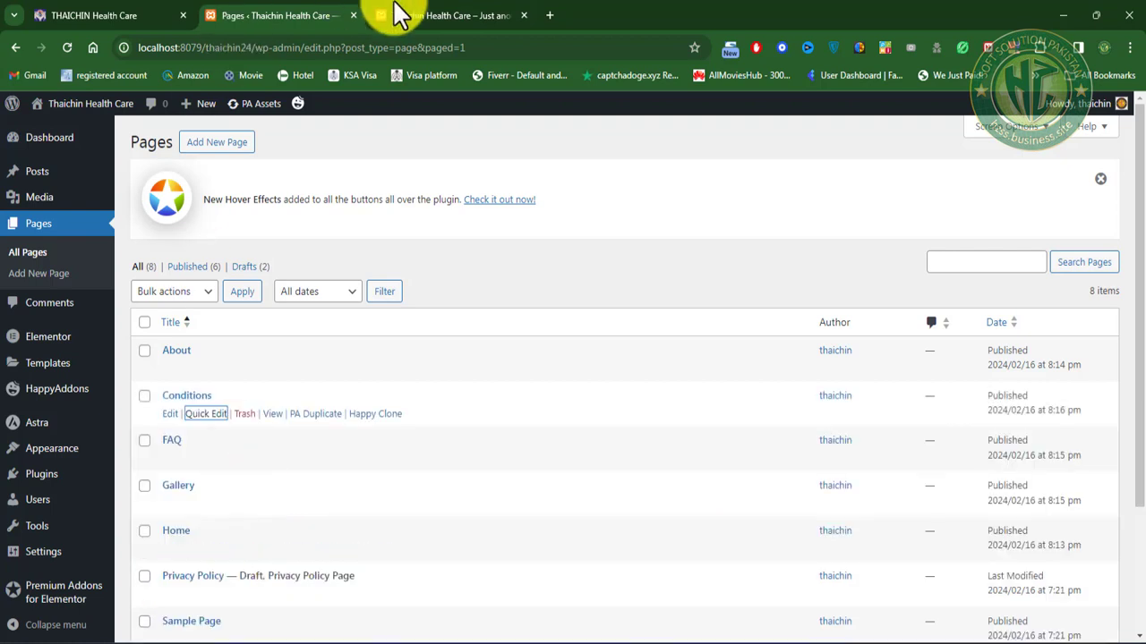
Step: Check which page follows Conditions in the original THAICHIN site's navigation and create another PA Duplicate of the About page
left_click(105, 18)
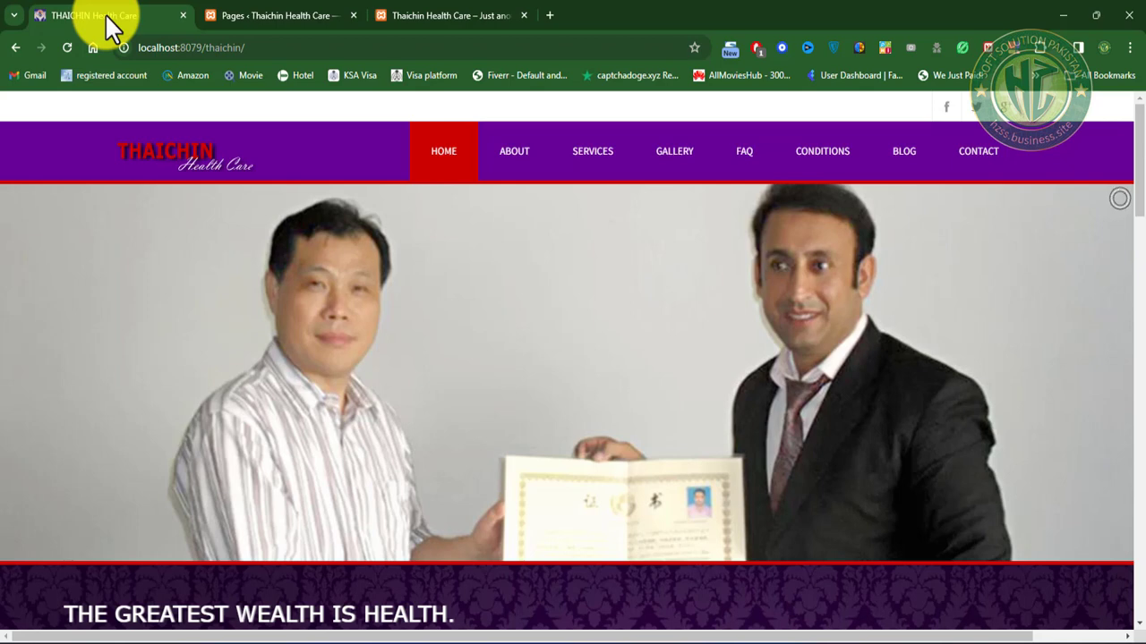
left_click(274, 16)
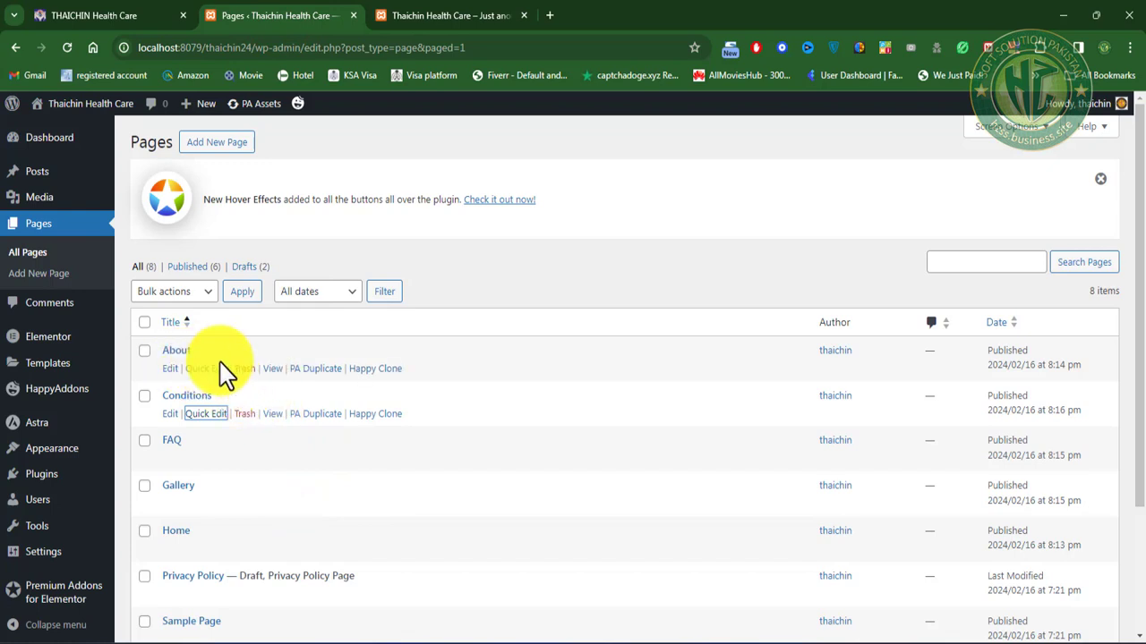
left_click(320, 369)
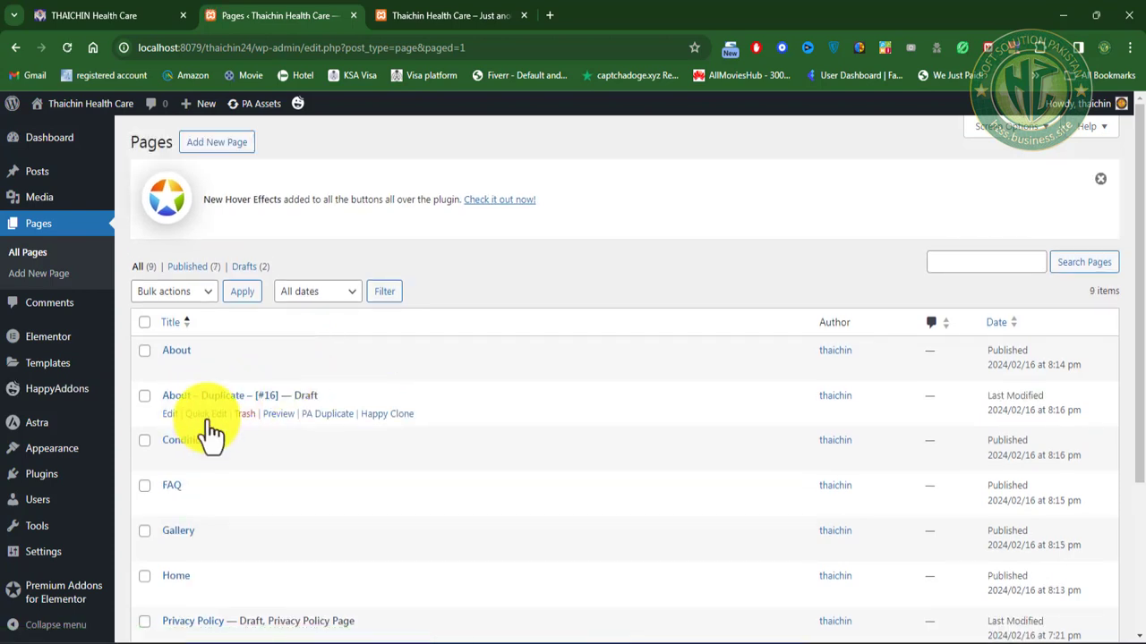
Step: Retitle the new About duplicate as Blog with the slug blog and set its status to Published
left_click(205, 415)
left_click_drag(352, 429, 320, 428)
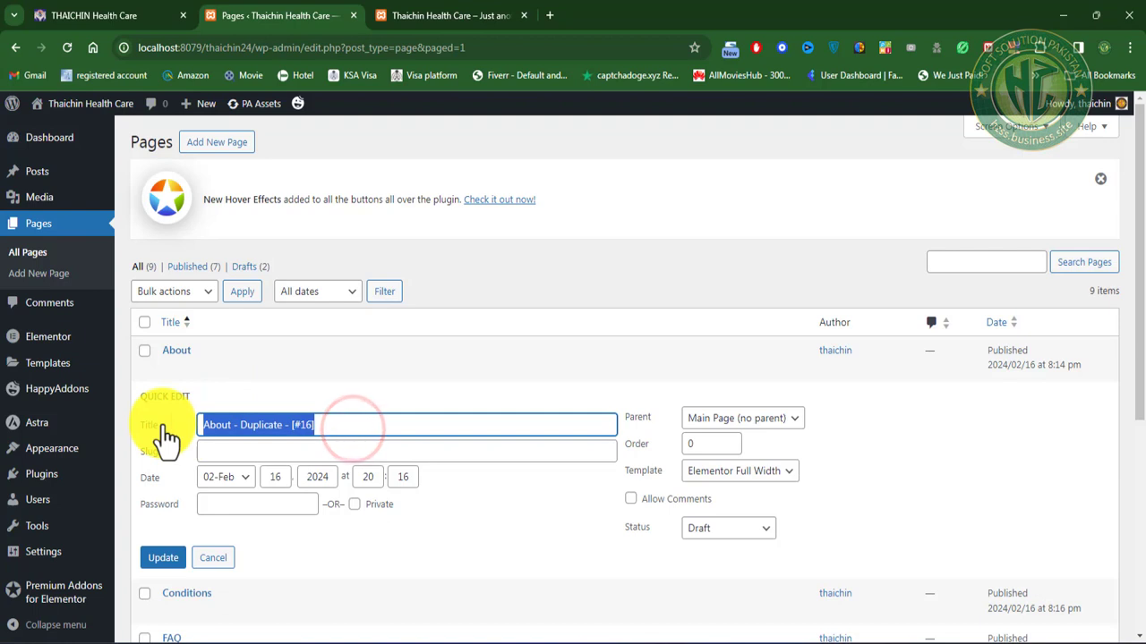
key("Tab")
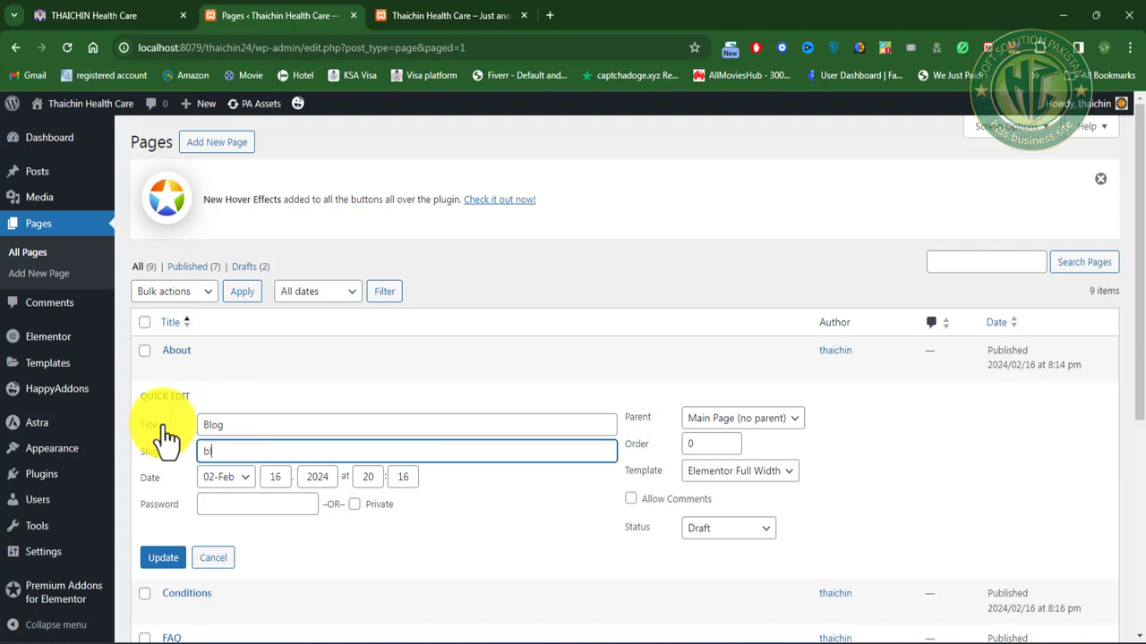
type("blog")
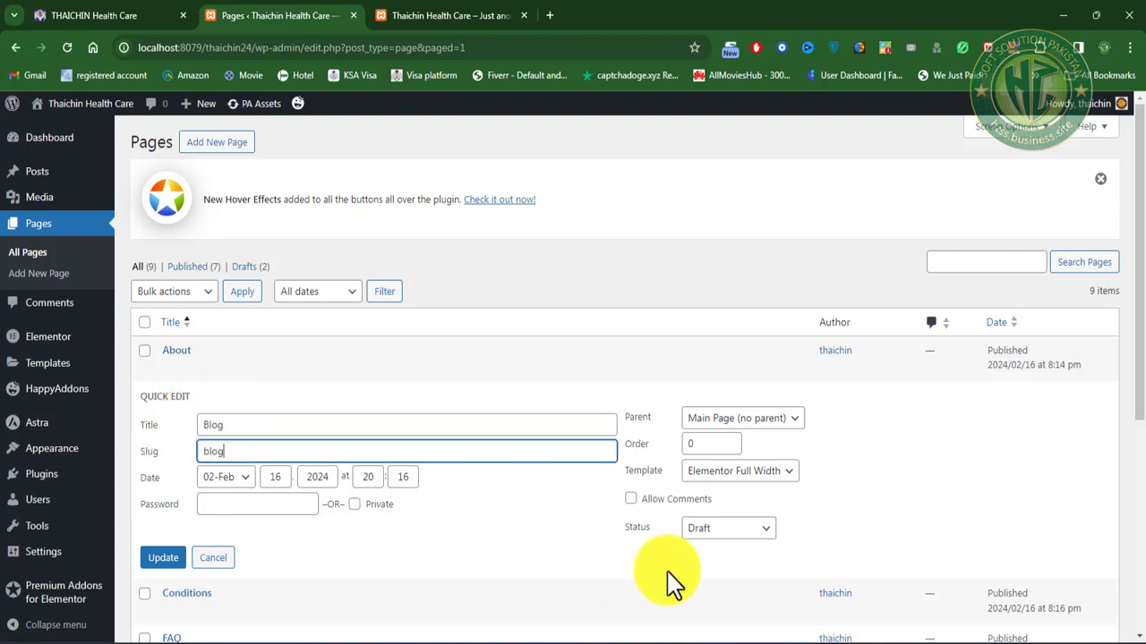
left_click(719, 530)
left_click(726, 546)
left_click(163, 557)
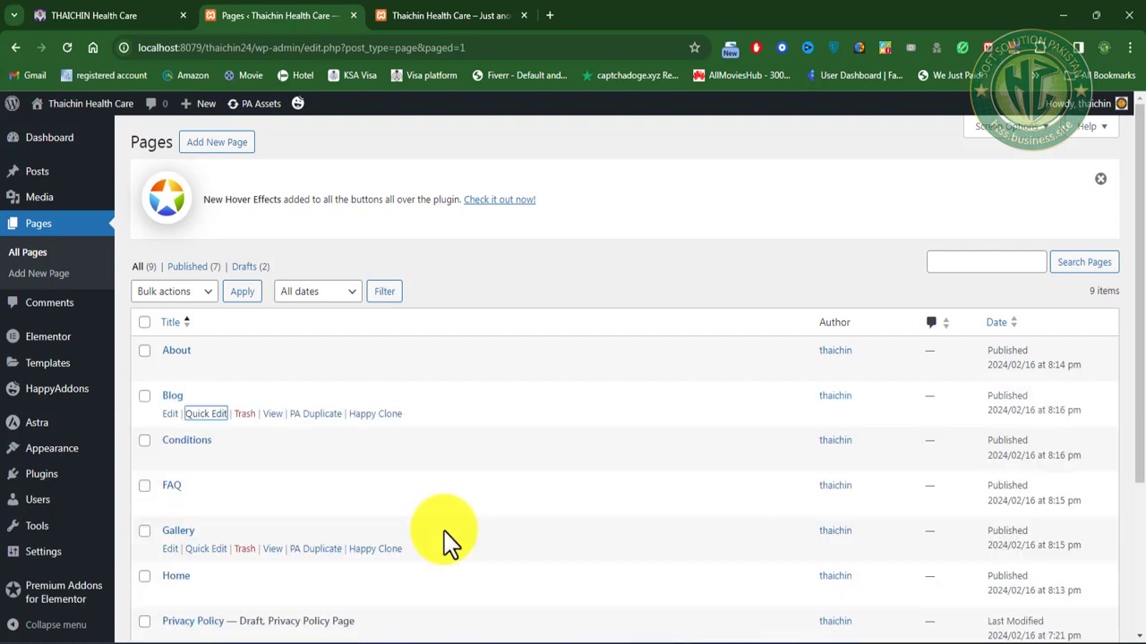
Step: Check the original THAICHIN site's navigation for the page after Blog and duplicate the About page once more with PA Duplicate
left_click(452, 16)
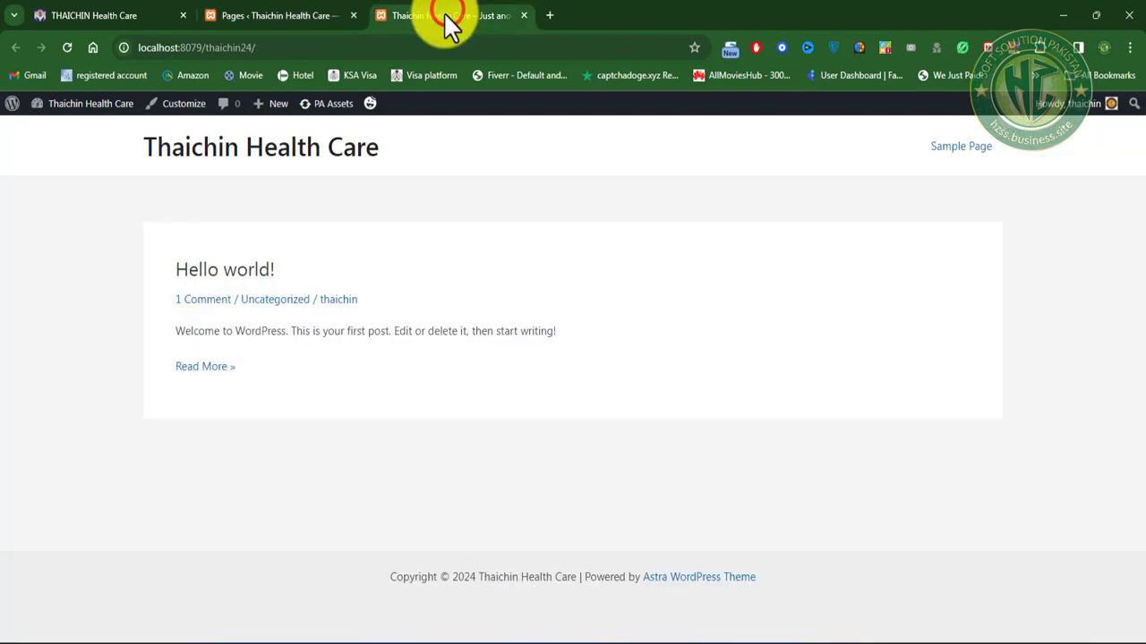
left_click(286, 15)
left_click(89, 15)
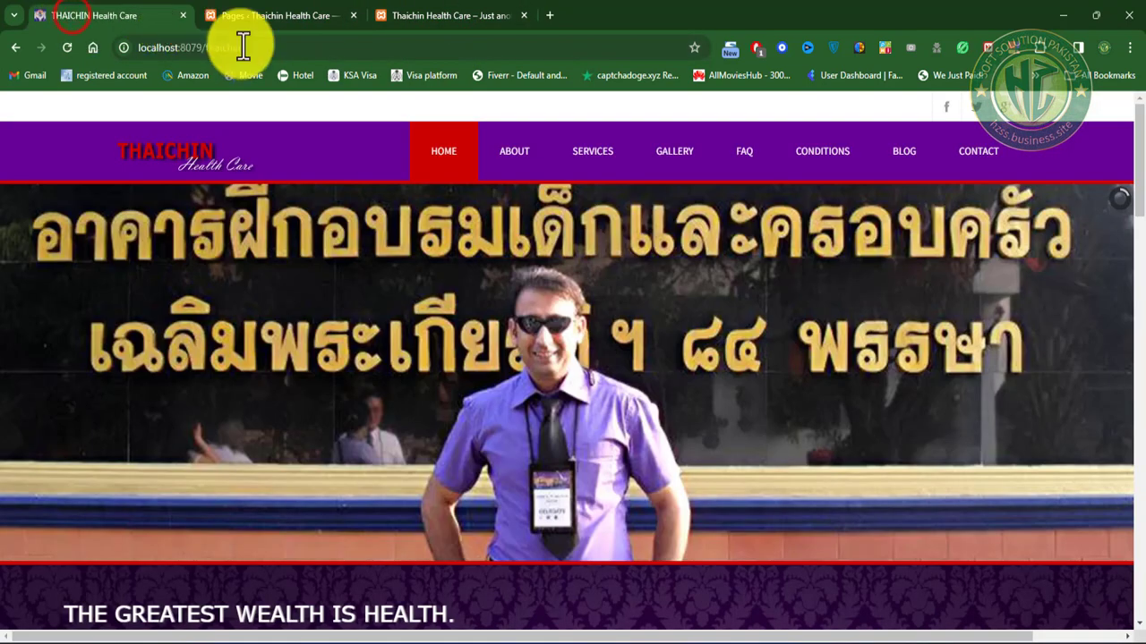
left_click(281, 16)
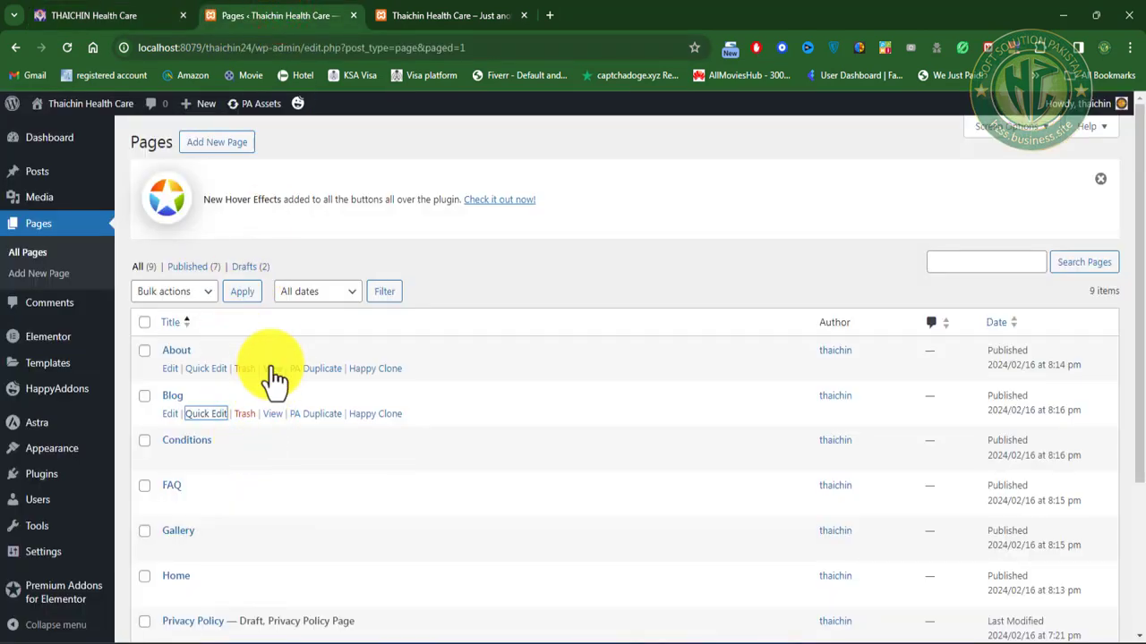
left_click(330, 368)
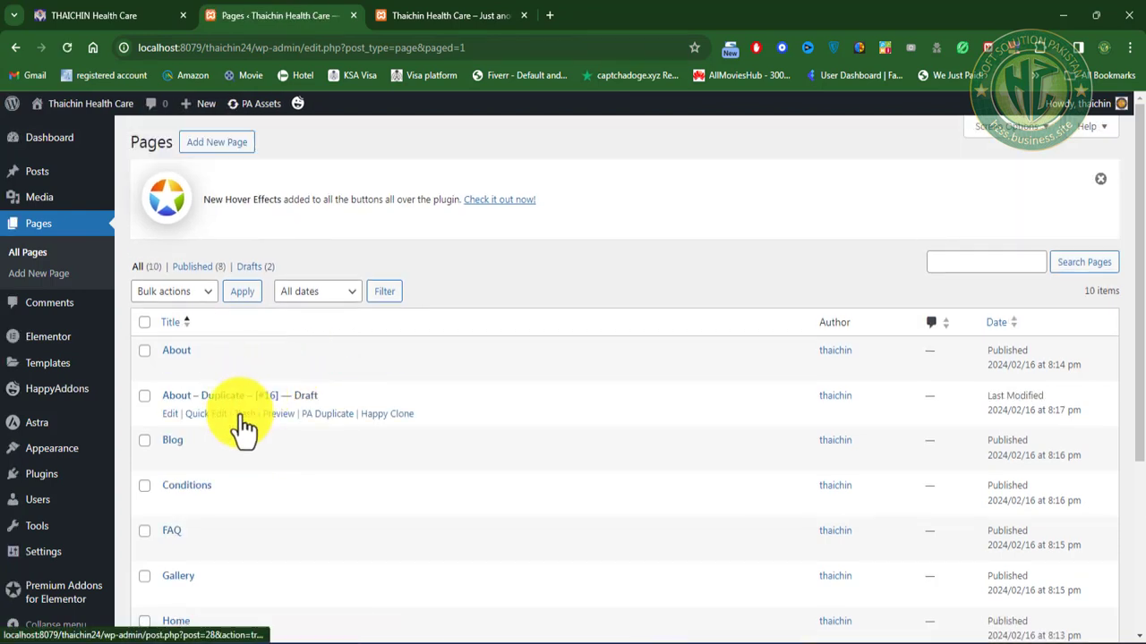
Step: Retitle the latest About duplicate as Contact with the slug Contact and set its status to Published
left_click(207, 415)
left_click_drag(338, 425, 192, 421)
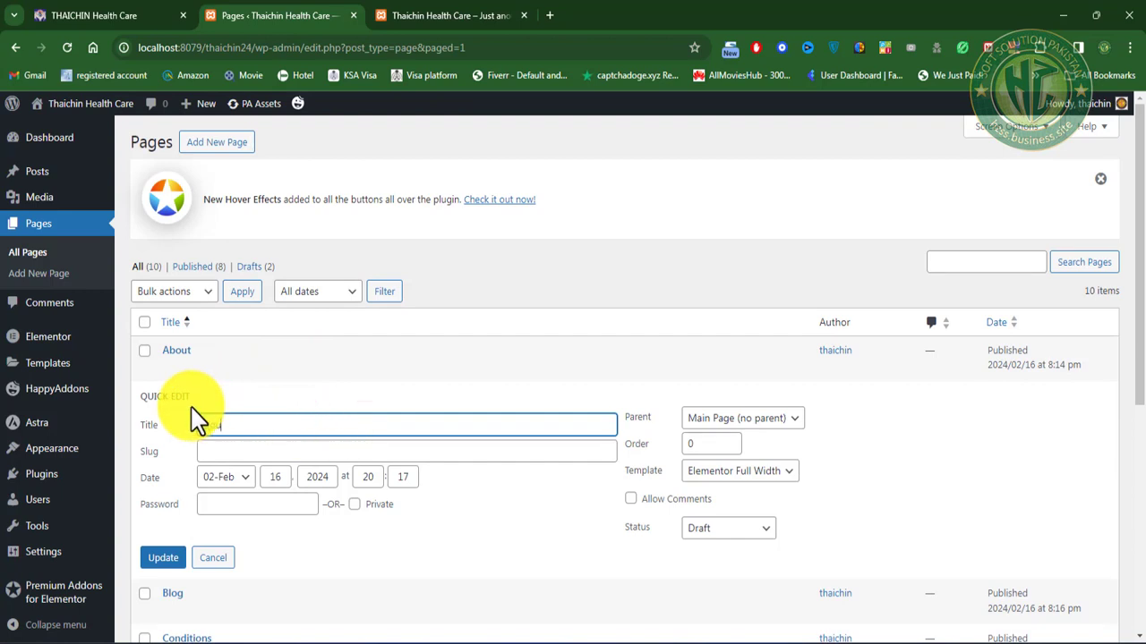
type("Contact")
key("Tab")
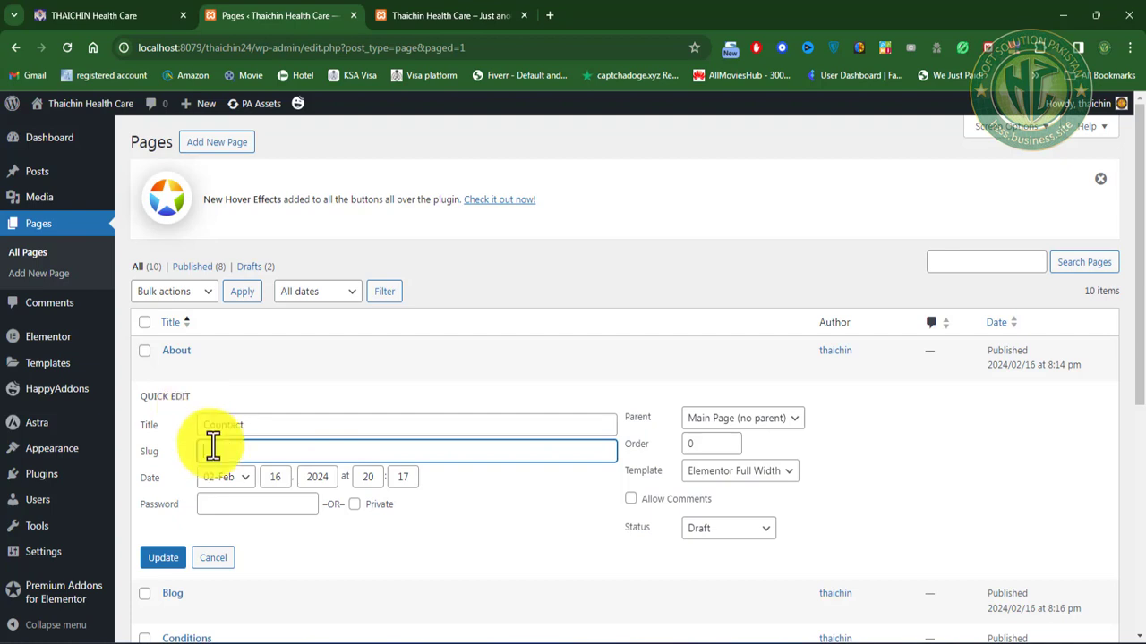
left_click(212, 426)
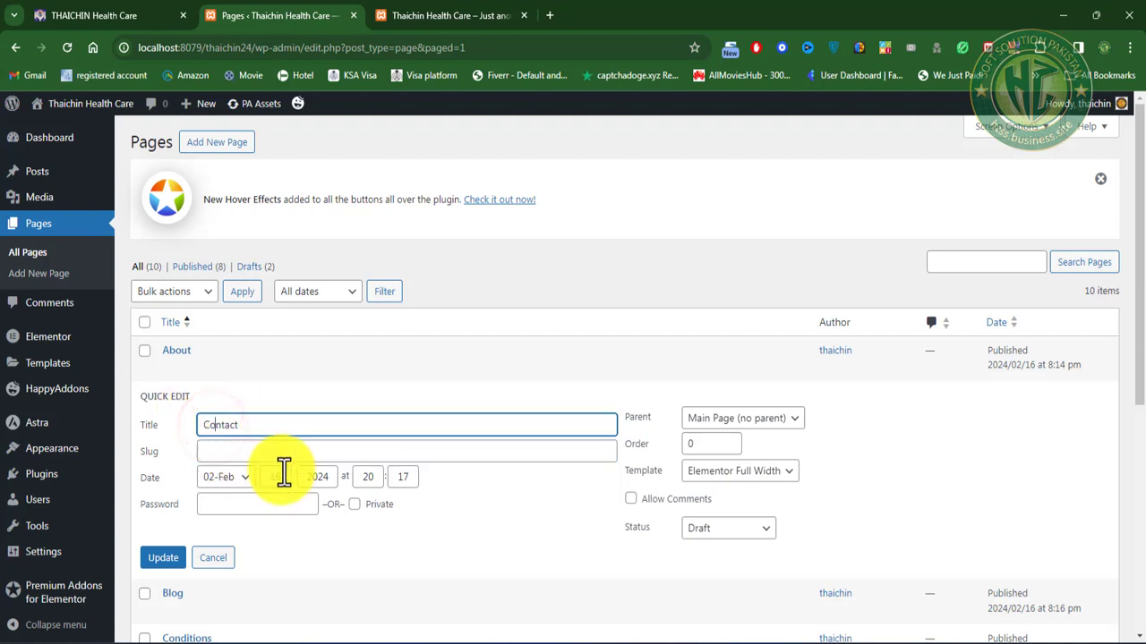
left_click_drag(246, 424, 200, 462)
key("ctrl+c")
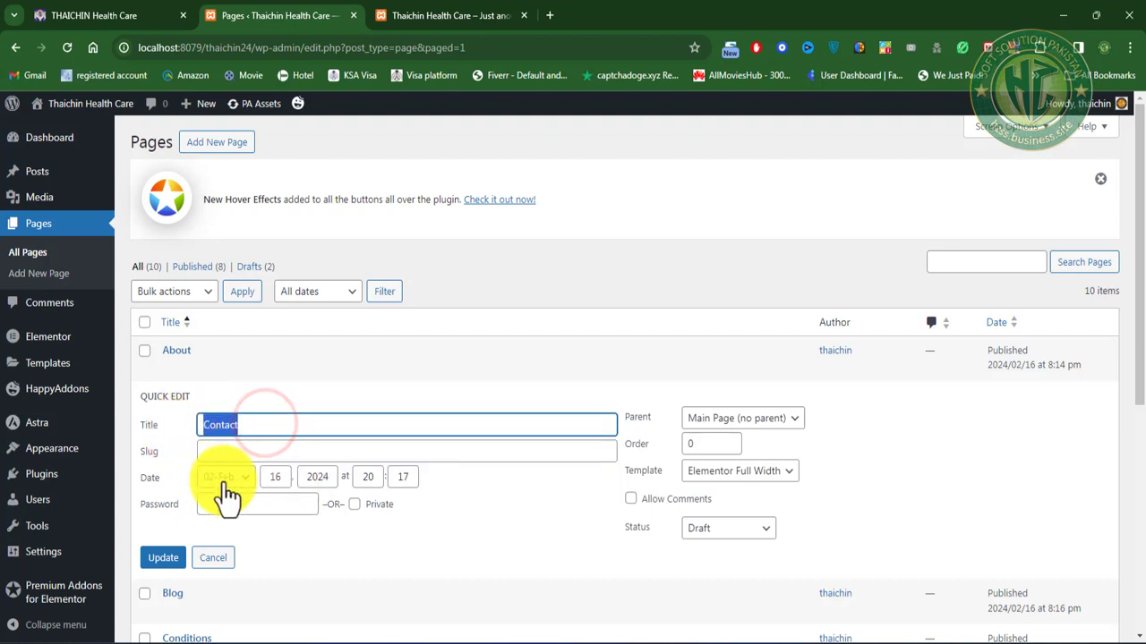
left_click(252, 449)
key("ctrl+v")
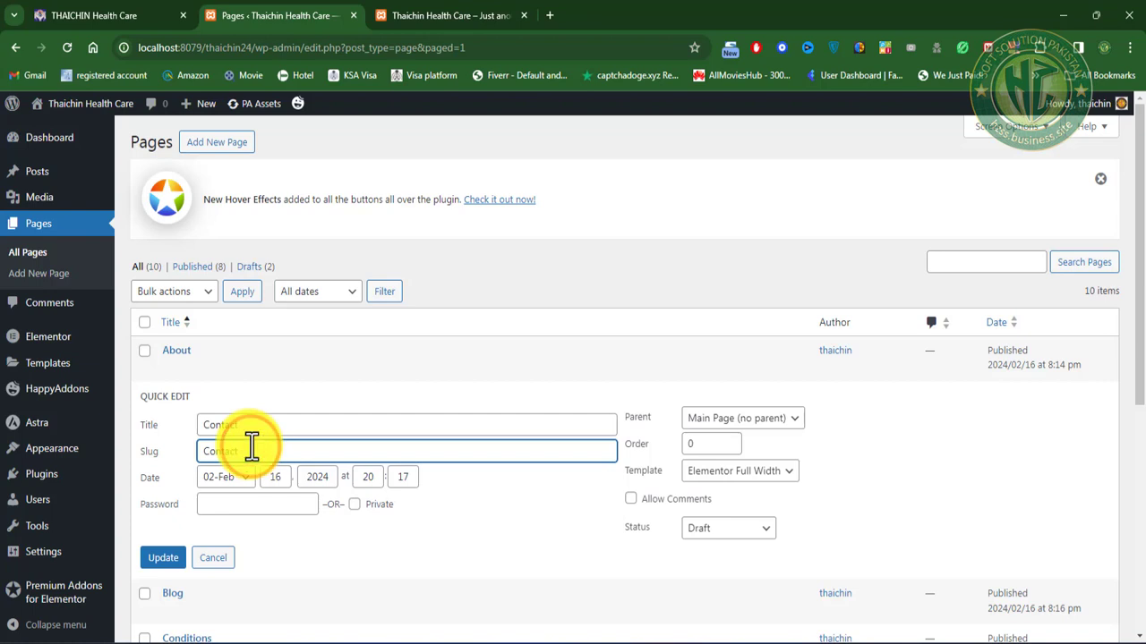
left_click(727, 532)
left_click(709, 541)
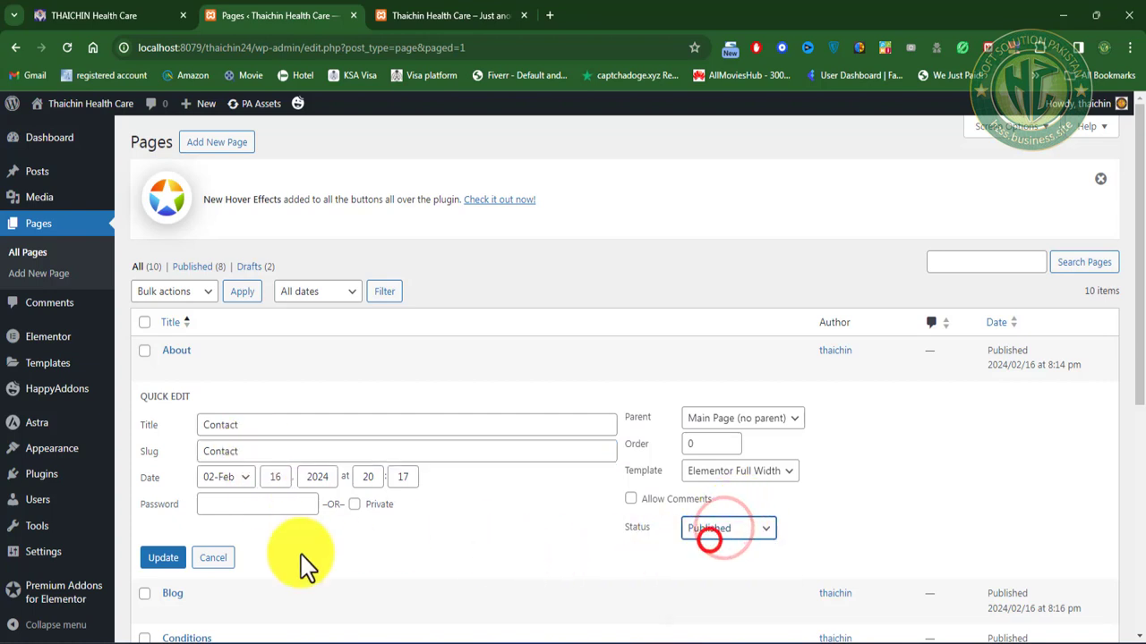
left_click(159, 558)
Step: Review the new site's front page and the original THAICHIN site's navigation against the WordPress pages list
left_click(459, 15)
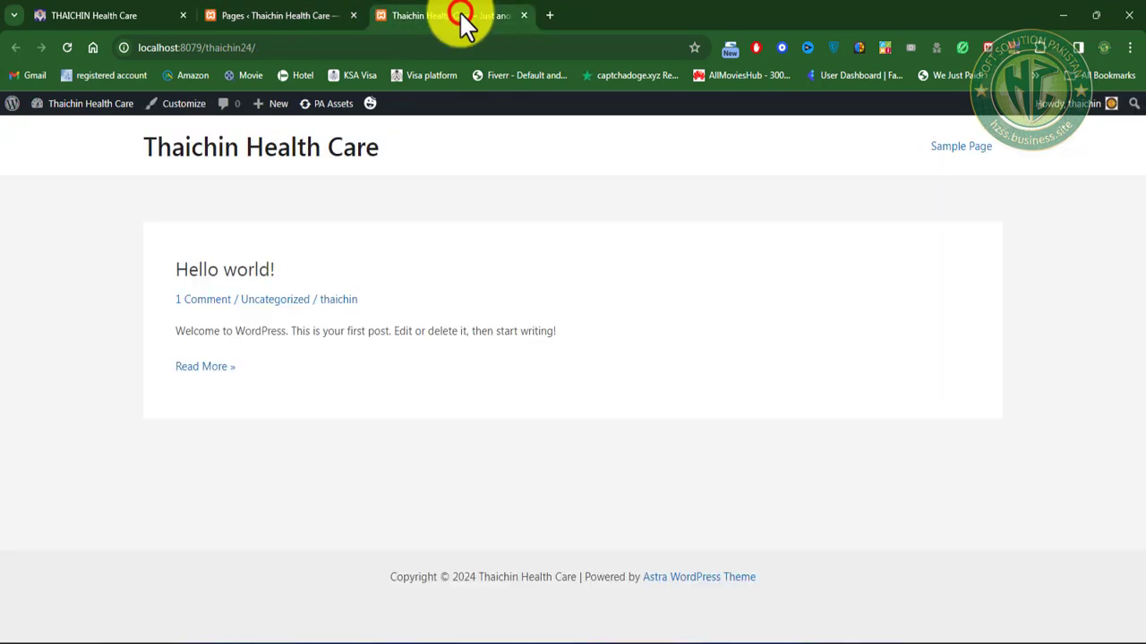
left_click(72, 15)
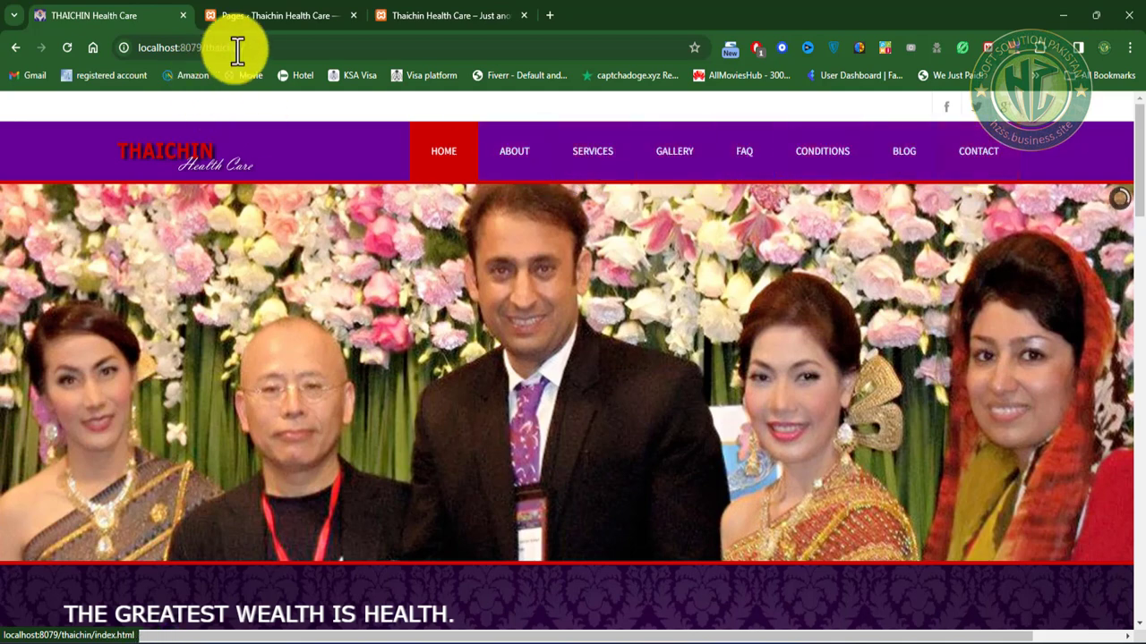
left_click(277, 15)
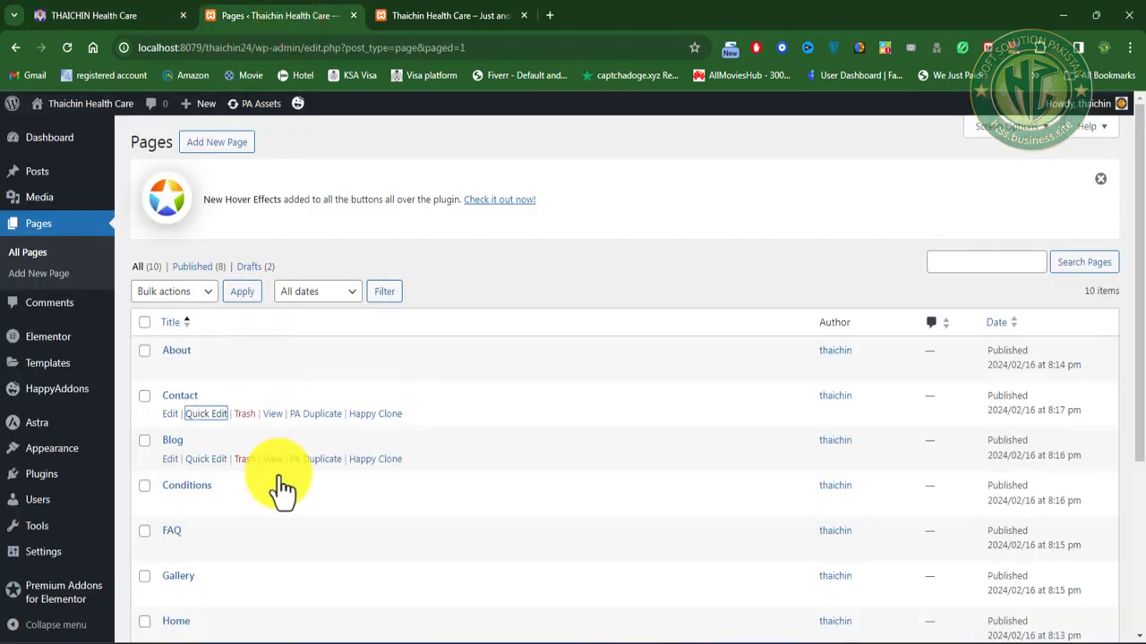
Step: Sort the pages list by title in ascending order and move Sample Page to the Trash
left_click(188, 324)
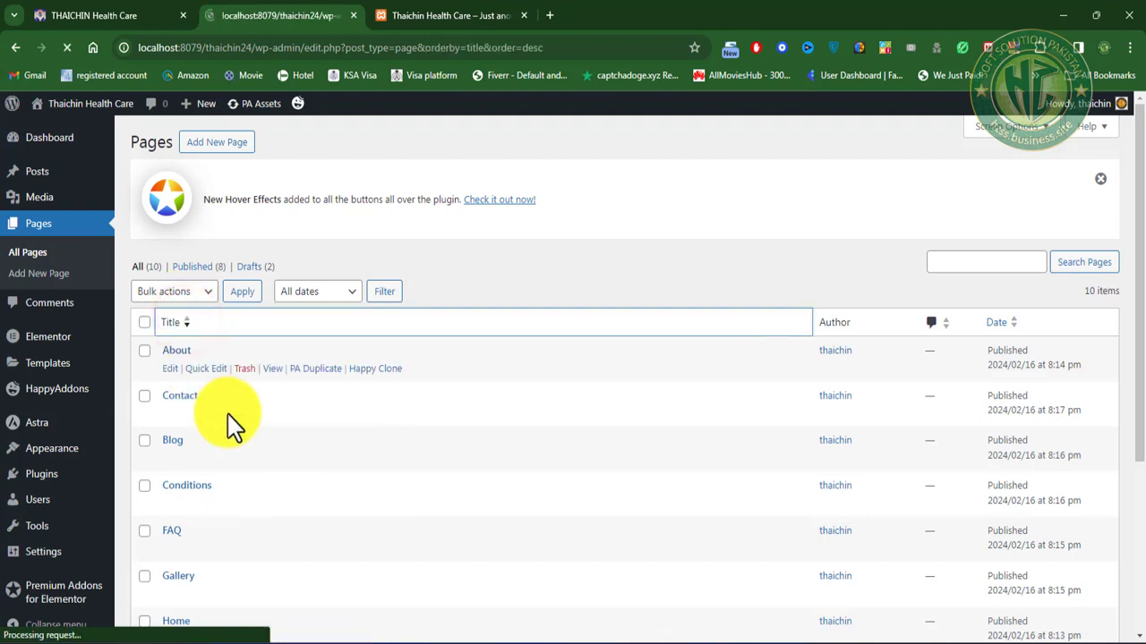
left_click(187, 324)
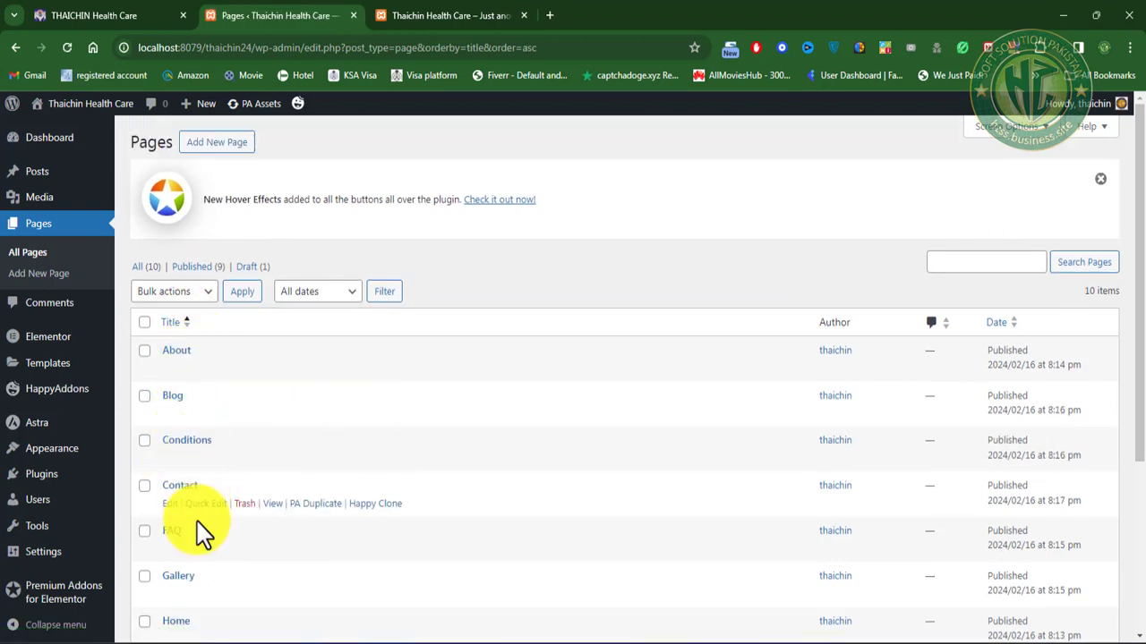
scroll(314, 582, "down", 3)
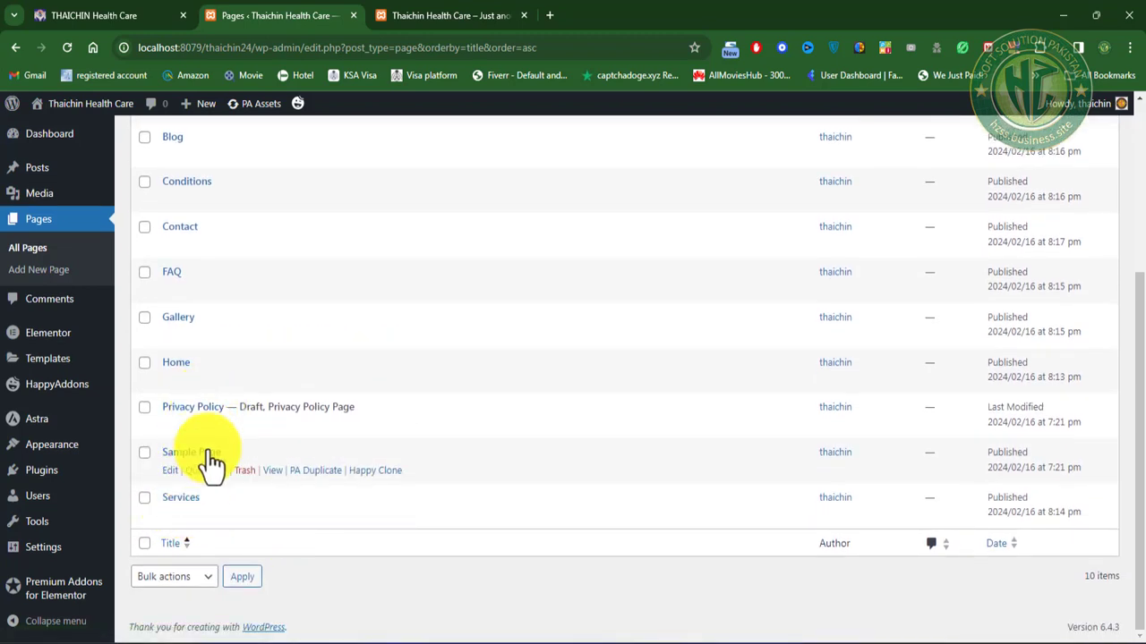
left_click(144, 453)
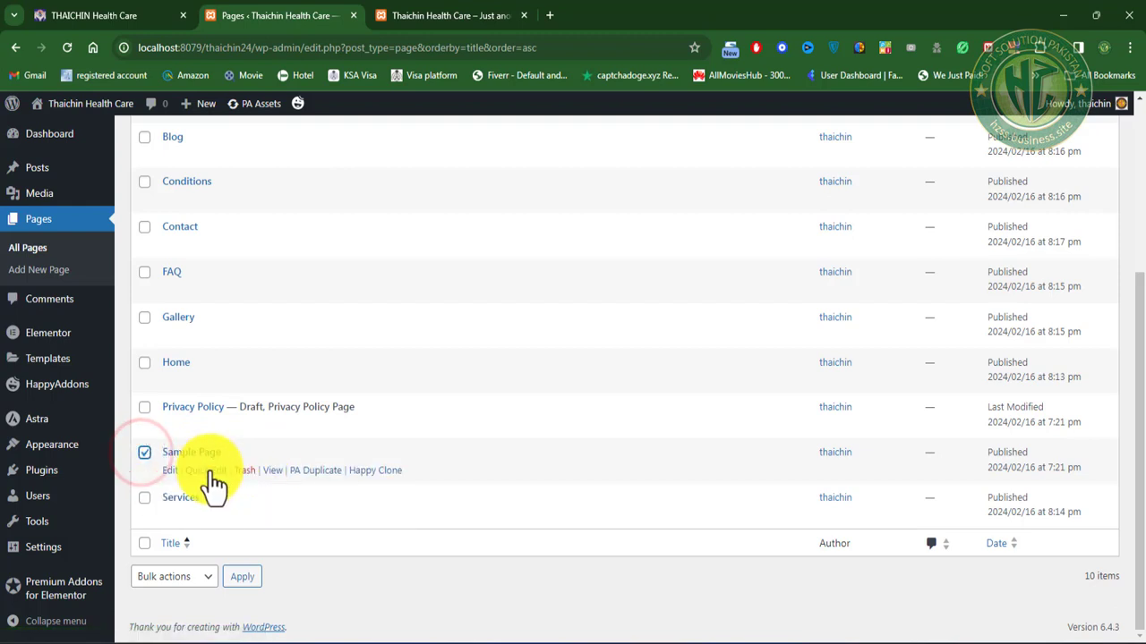
left_click(245, 471)
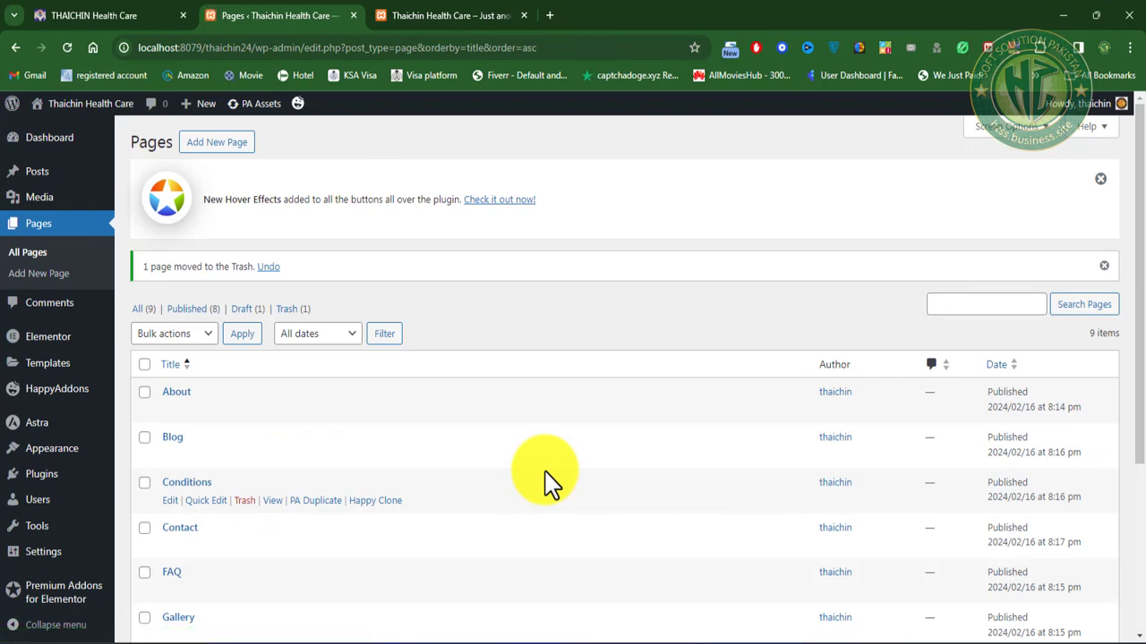
Step: Review the remaining pages in the list and reload the new site's front page to check its navigation
scroll(541, 471, "down", 3)
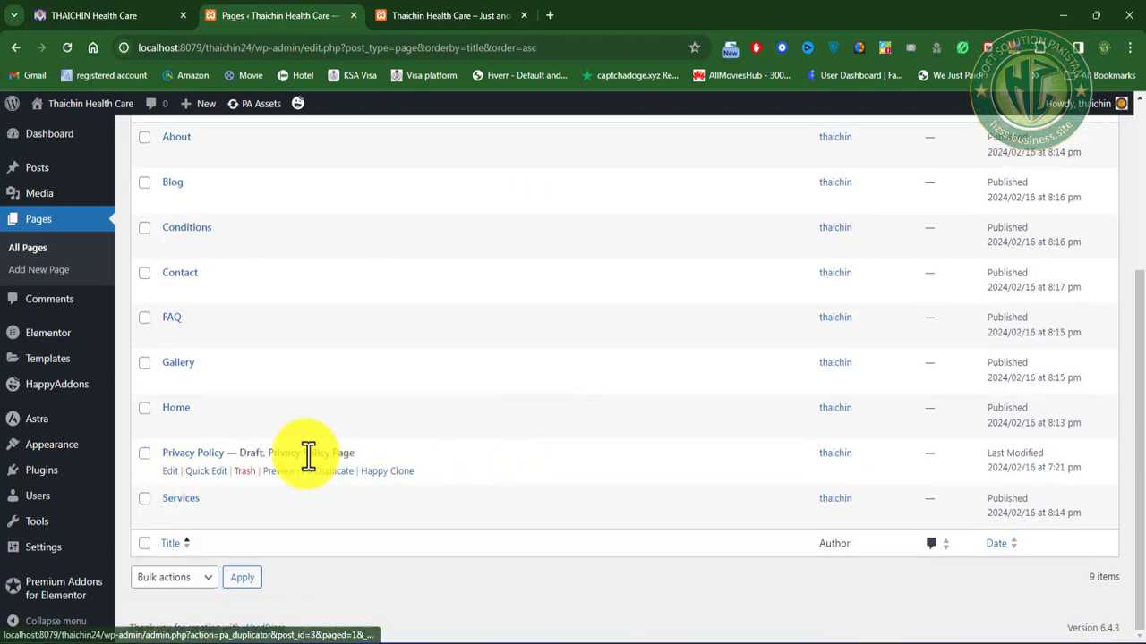
left_click(254, 471)
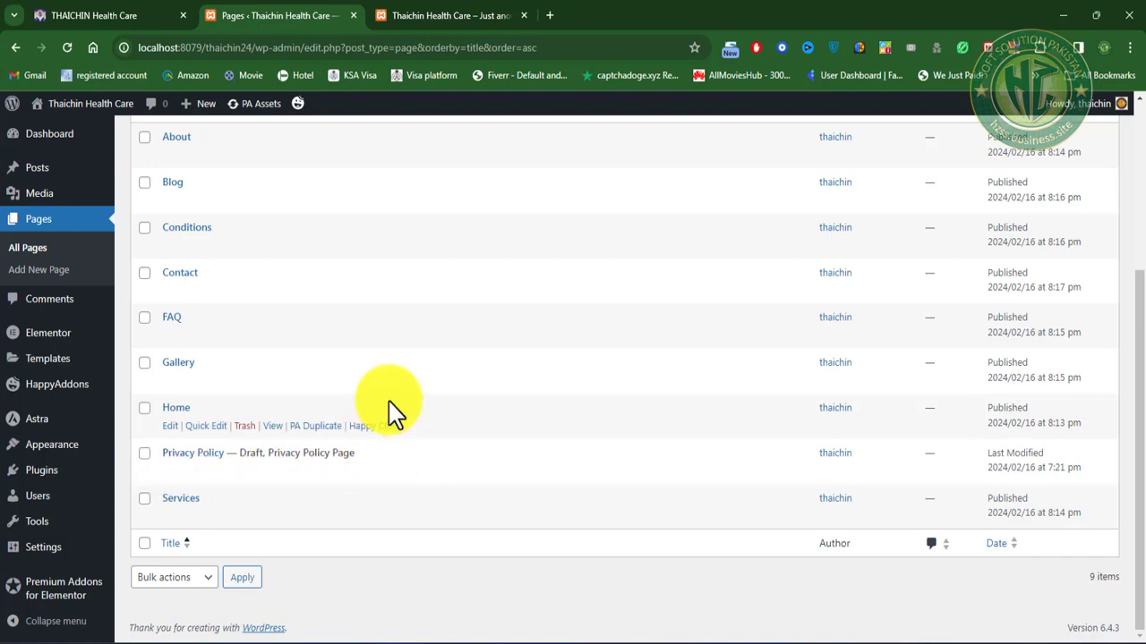
left_click(414, 22)
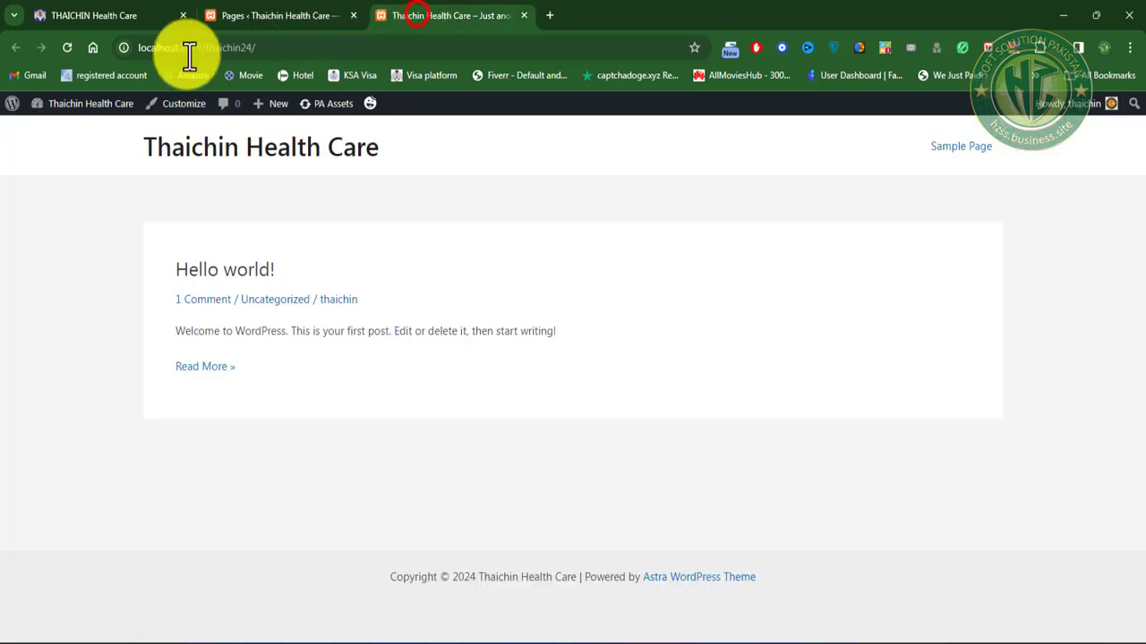
left_click(64, 47)
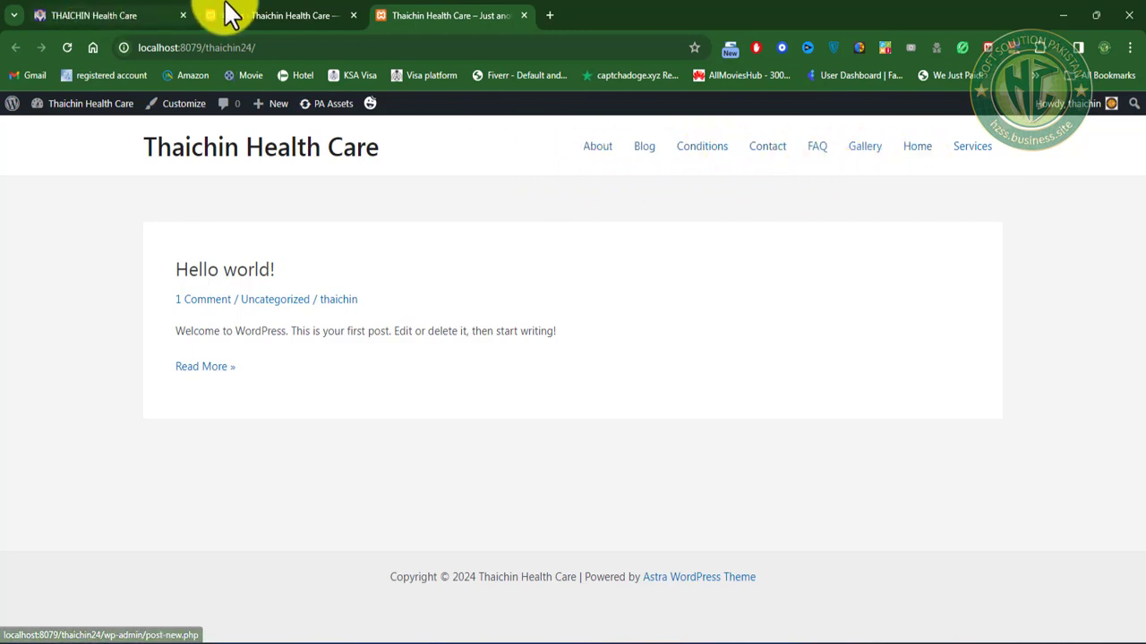
Step: Create a new WordPress navigation menu named MainNav
left_click(272, 15)
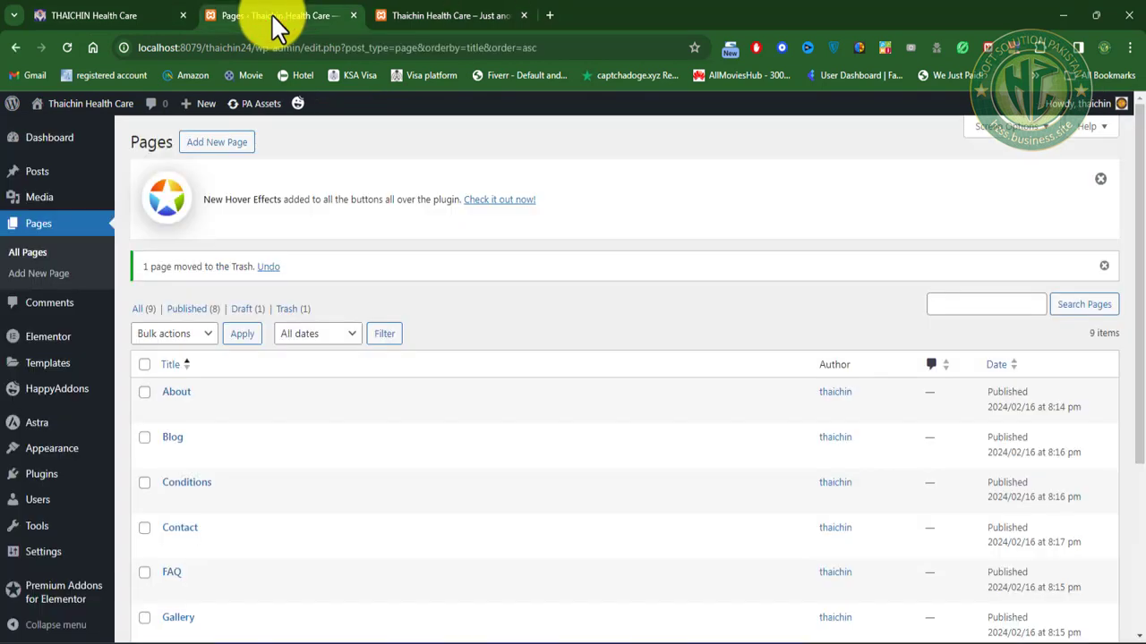
mouse_move(56, 453)
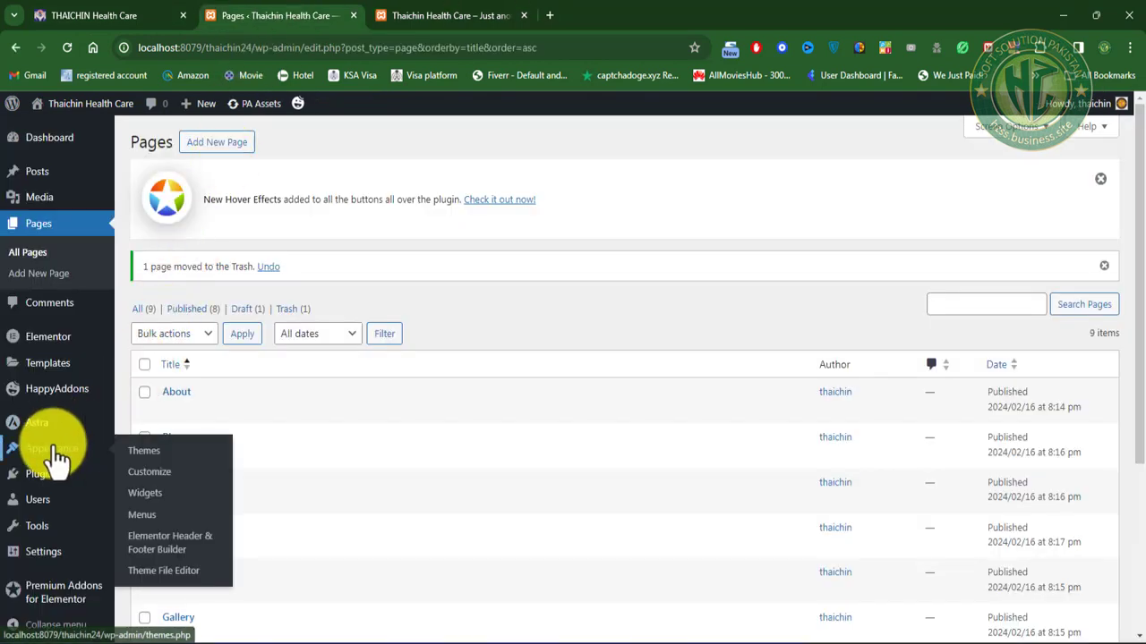
left_click(150, 517)
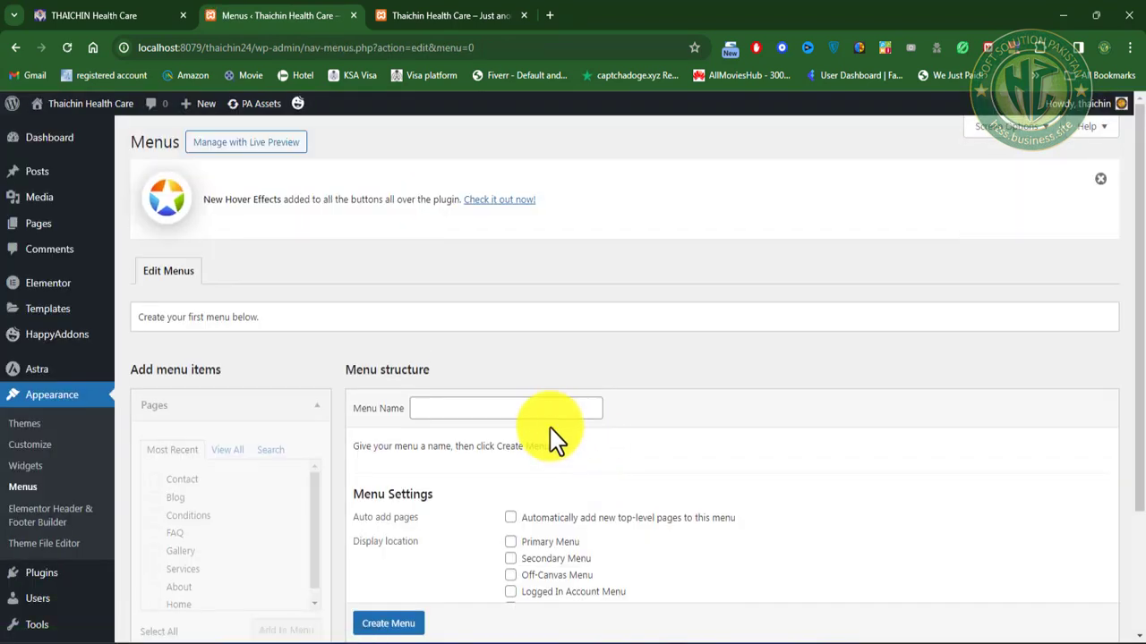
left_click(480, 409)
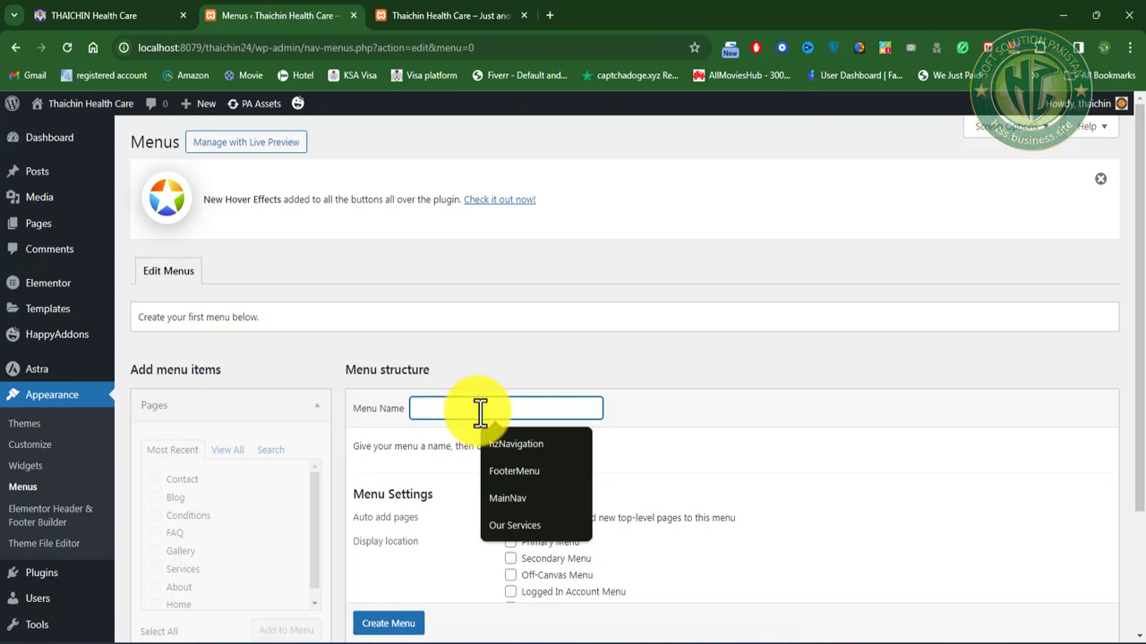
left_click(532, 497)
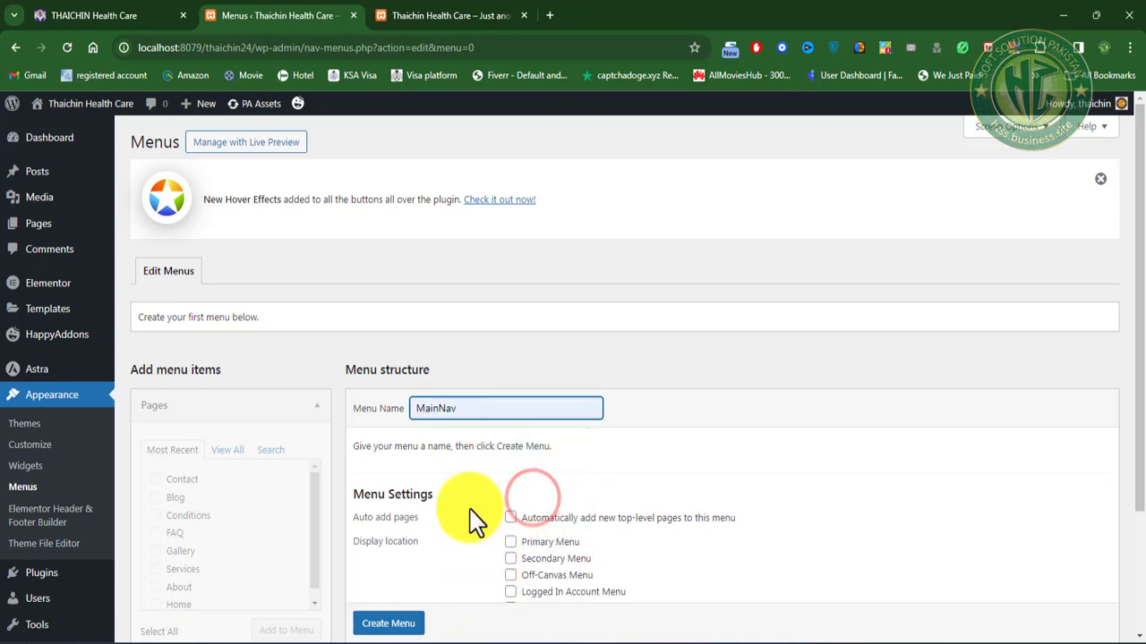
scroll(473, 524, "down", 2)
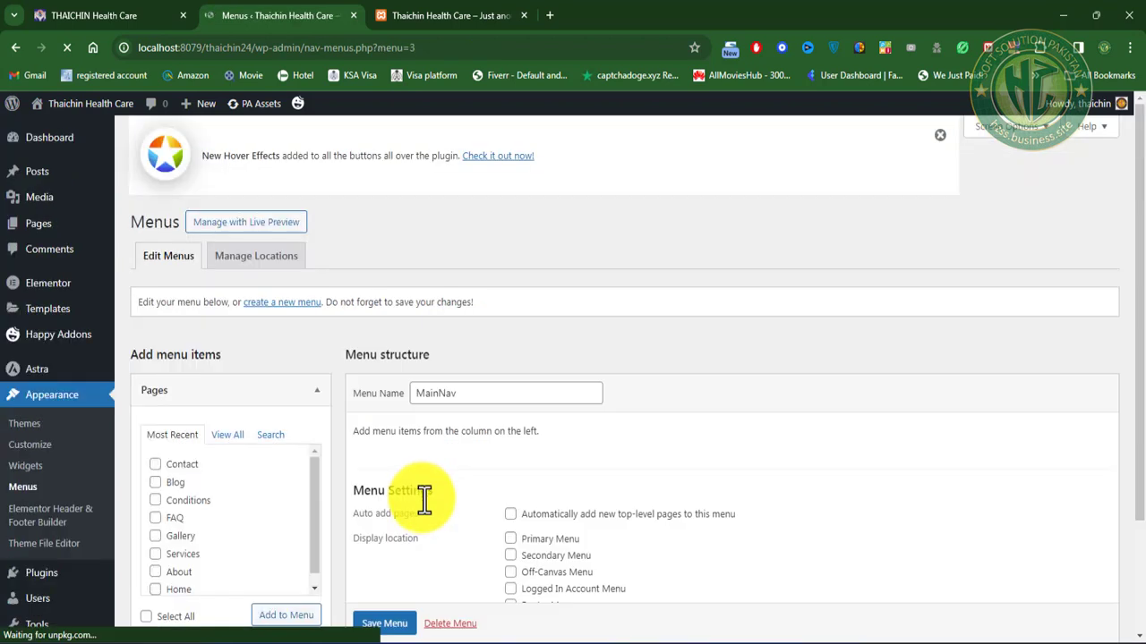
Step: Add all of the site's pages to the MainNav menu from the full list of pages
left_click(227, 450)
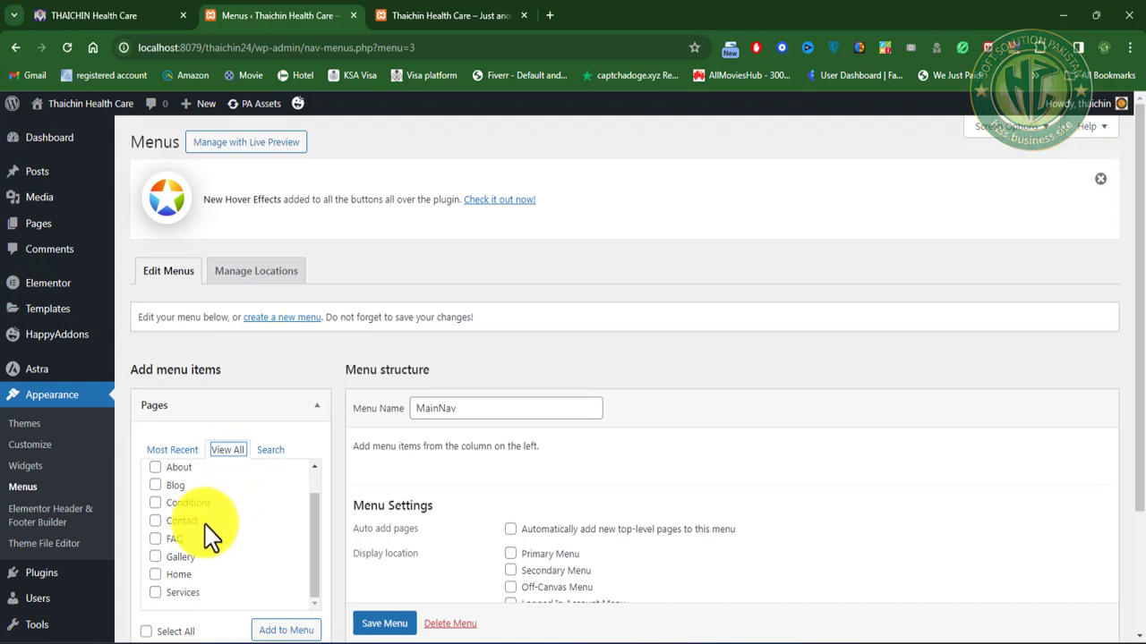
scroll(205, 526, "up", 1)
scroll(206, 526, "down", 1)
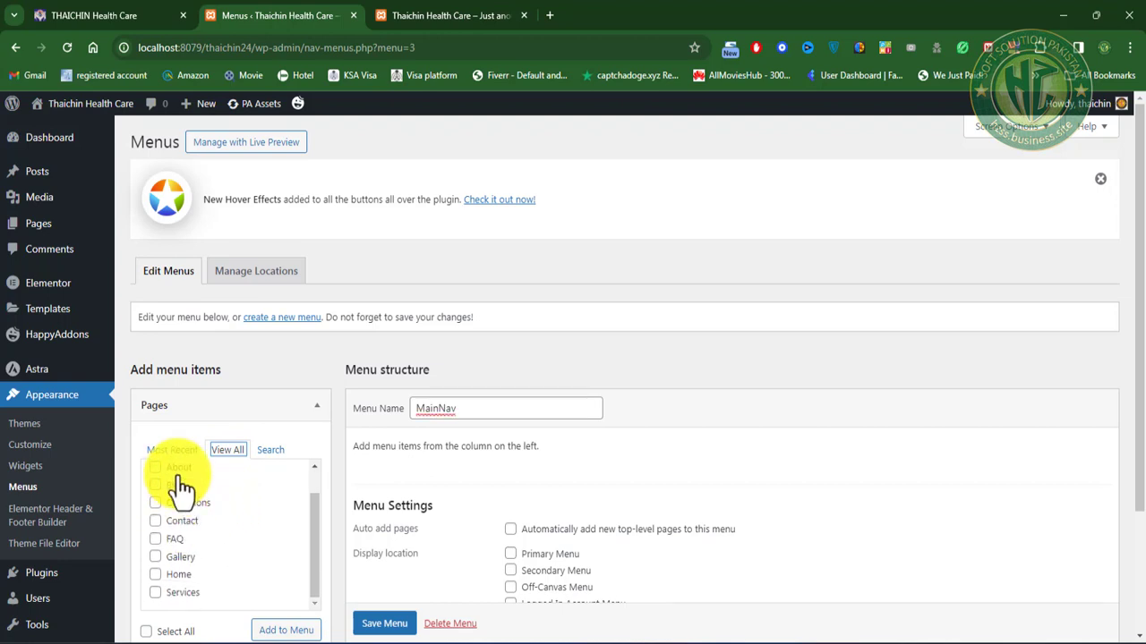
left_click(149, 631)
left_click(287, 630)
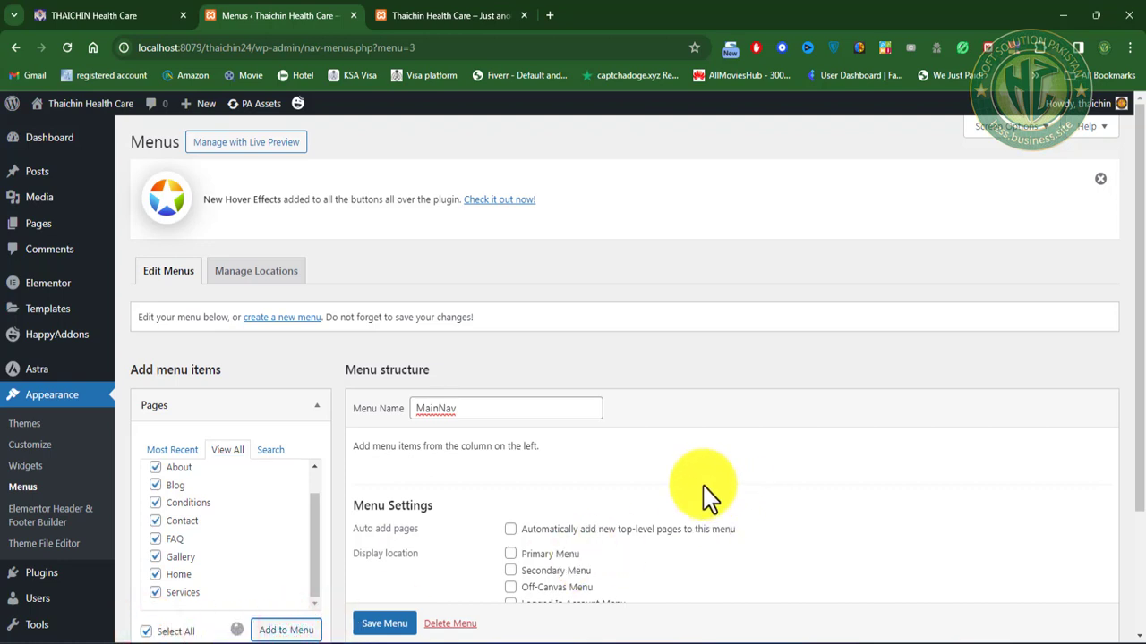
Step: Remove the duplicate Home custom link from the MainNav menu structure, keeping the Home page item
scroll(727, 481, "down", 3)
scroll(727, 488, "down", 2)
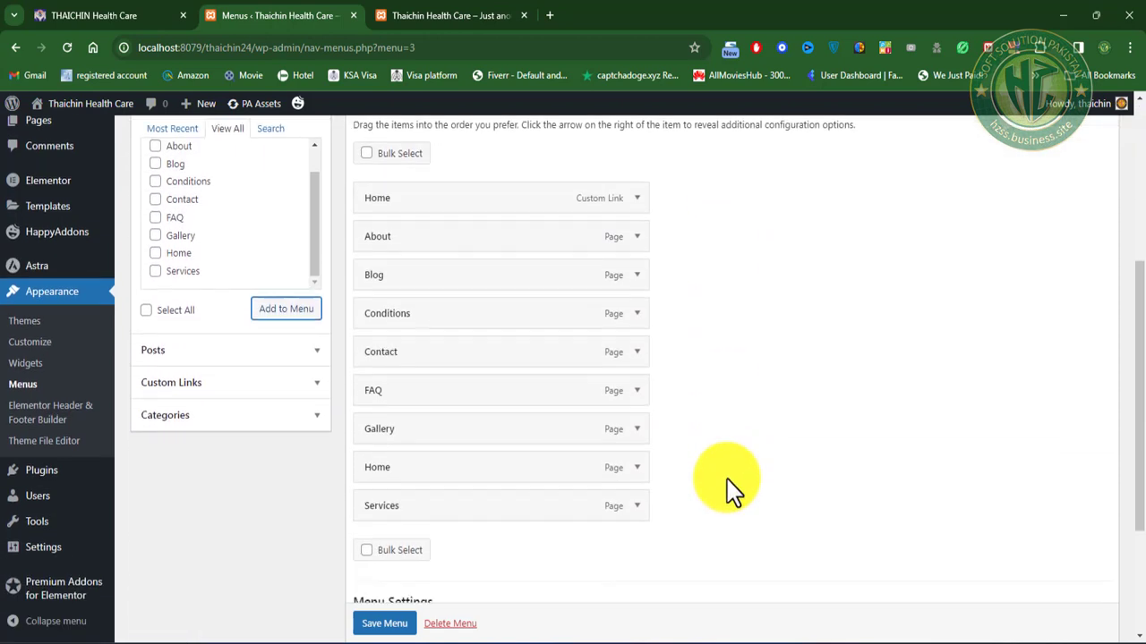
scroll(483, 448, "up", 1)
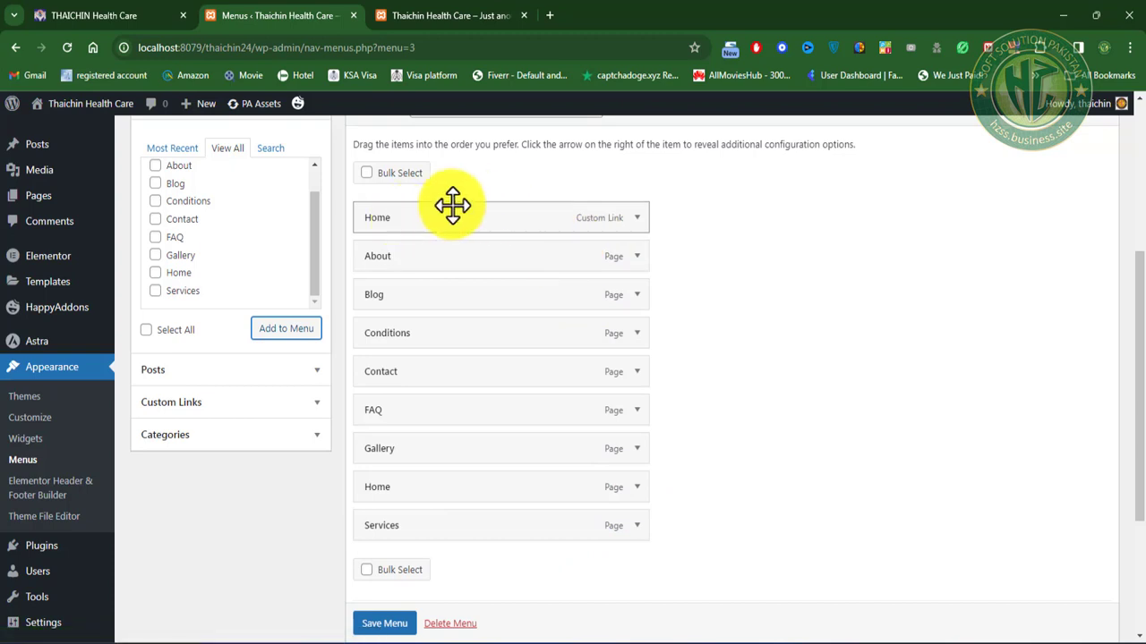
left_click(639, 223)
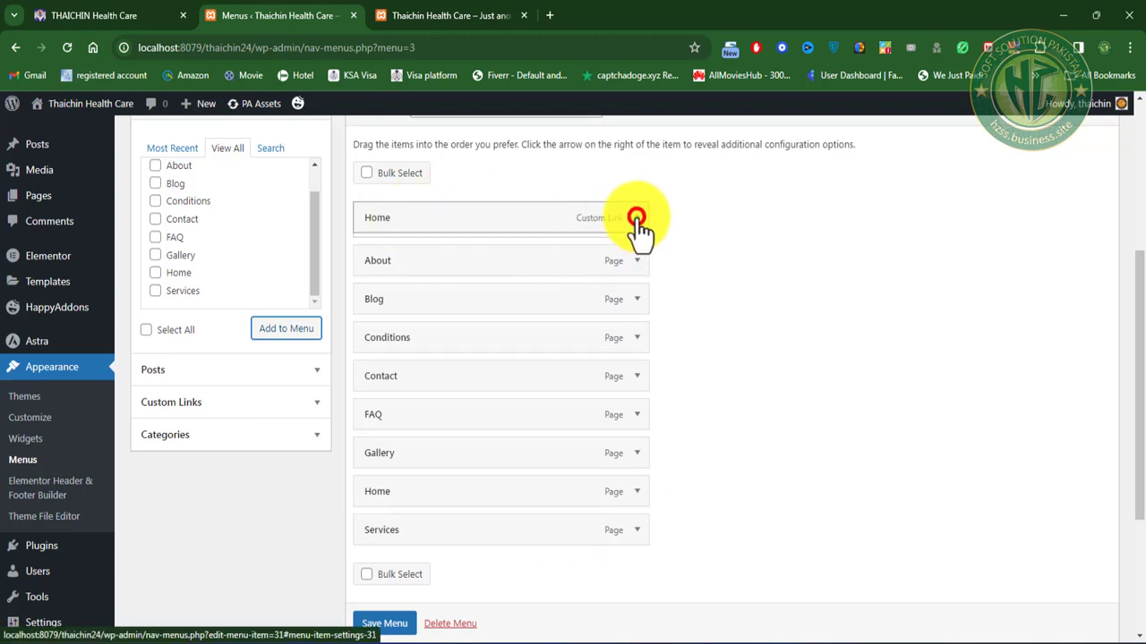
left_click(377, 408)
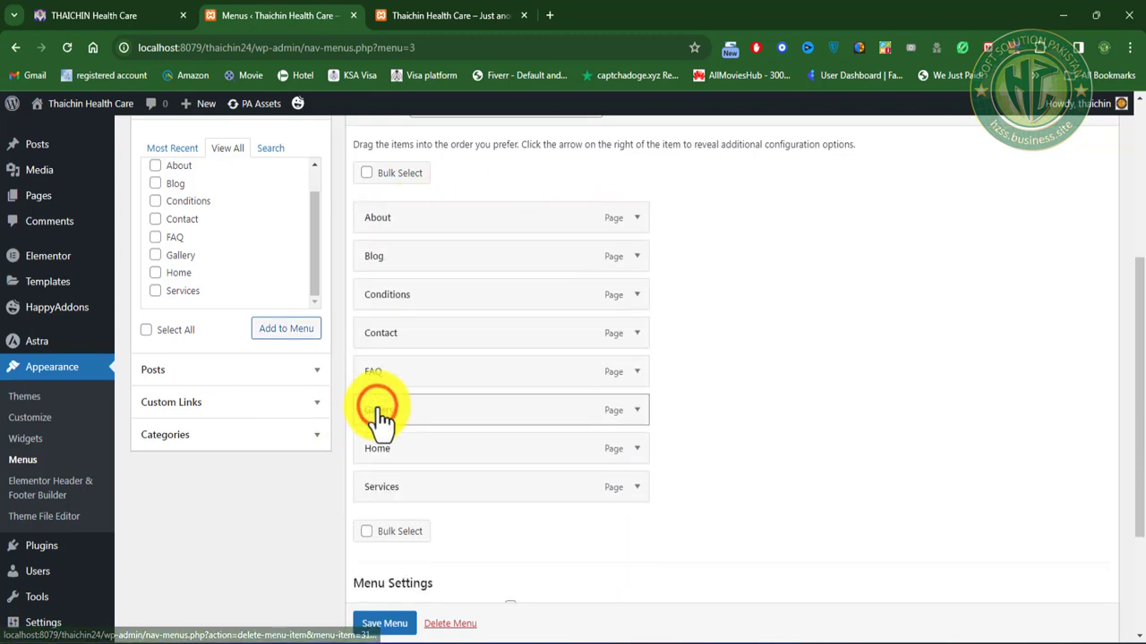
Step: Reorder the MainNav items as Home, About, Services, Gallery, Conditions, FAQ, Blog, Contact
left_click_drag(394, 461, 391, 225)
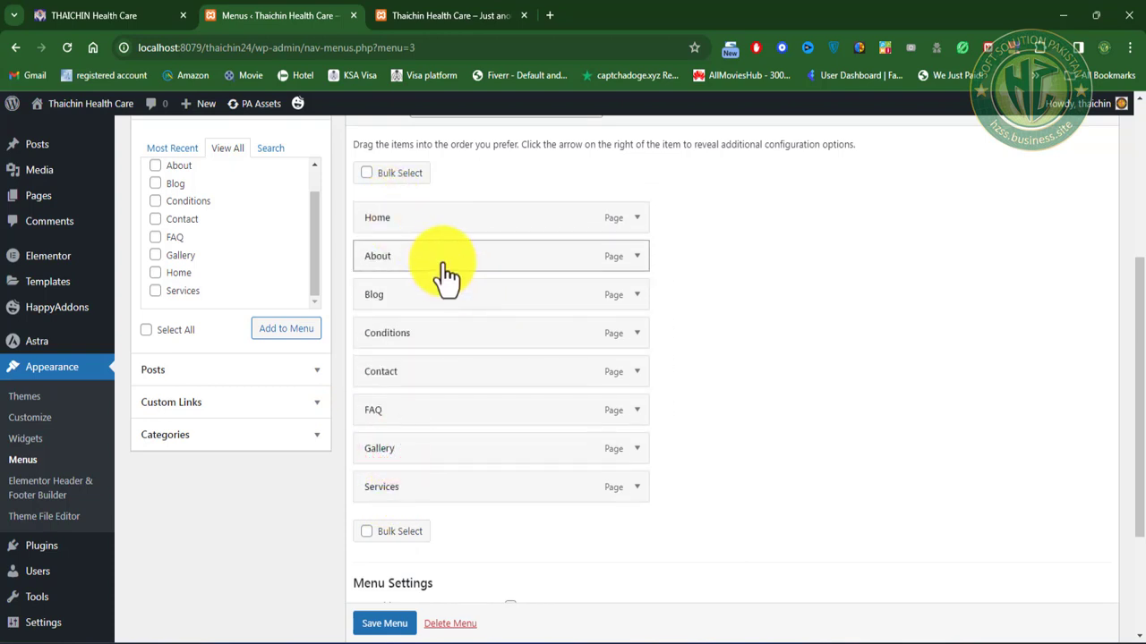
mouse_move(417, 295)
left_mouse_down()
mouse_move(429, 464)
mouse_move(415, 483)
mouse_move(418, 281)
mouse_move(412, 305)
left_mouse_up()
left_click_drag(417, 371, 403, 483)
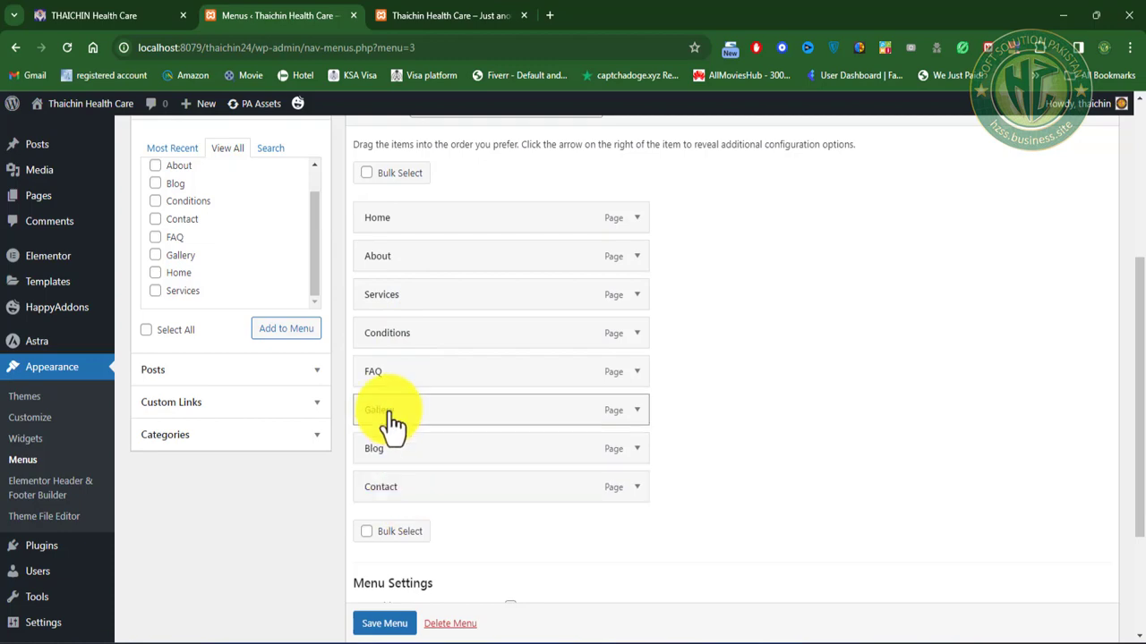
left_click_drag(396, 419, 398, 333)
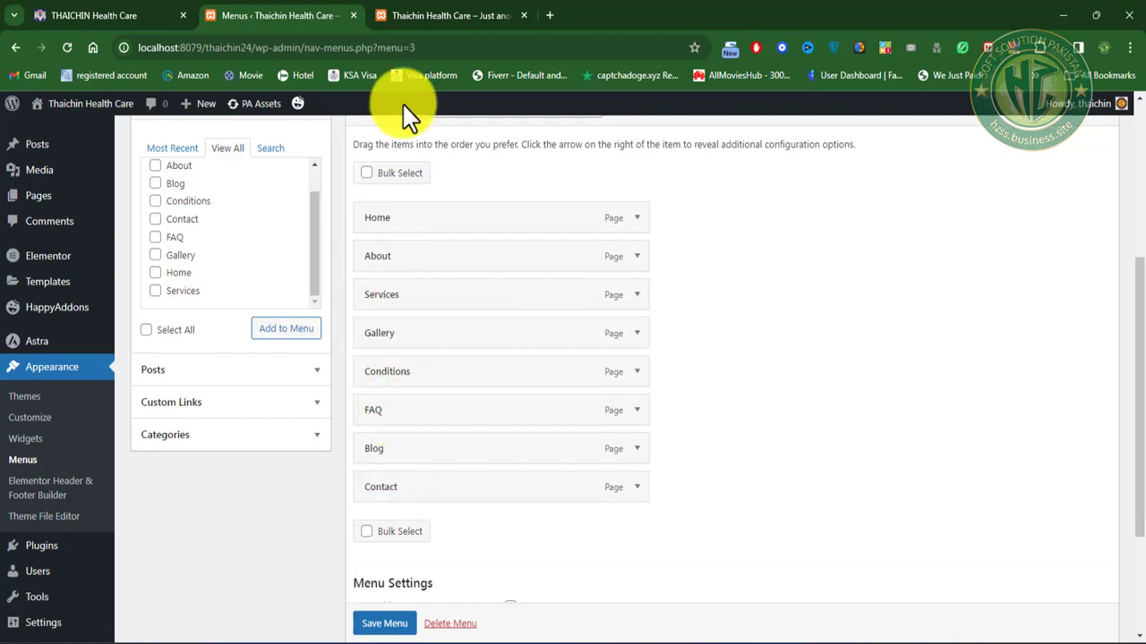
Step: Compare the MainNav item order with the navigation of the original THAICHIN site
left_click(455, 16)
left_click(109, 15)
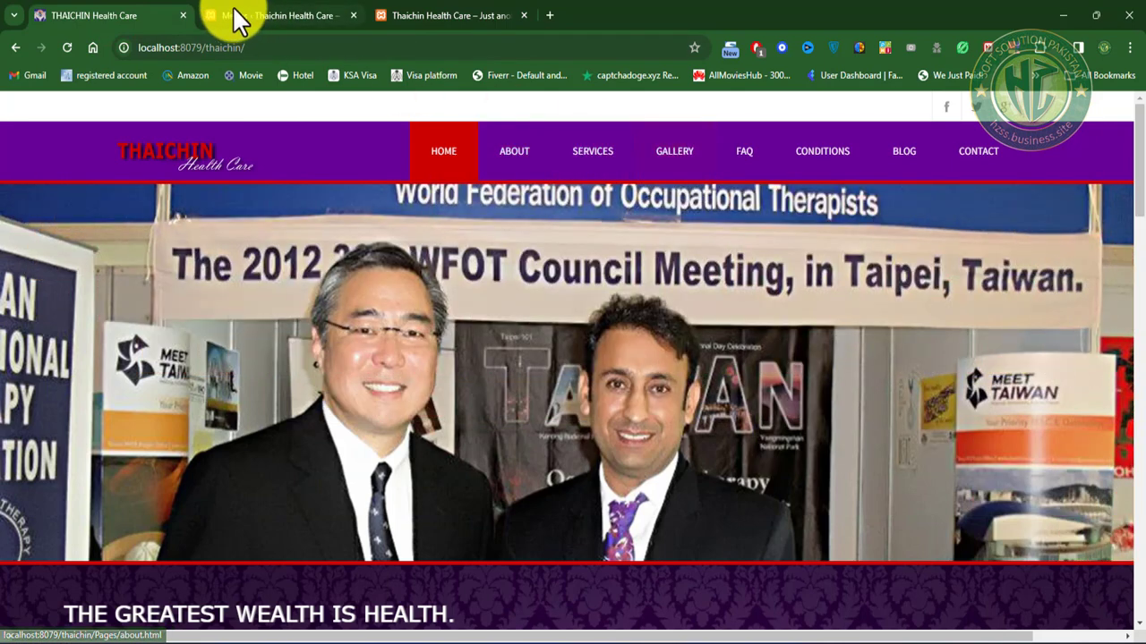
left_click(237, 16)
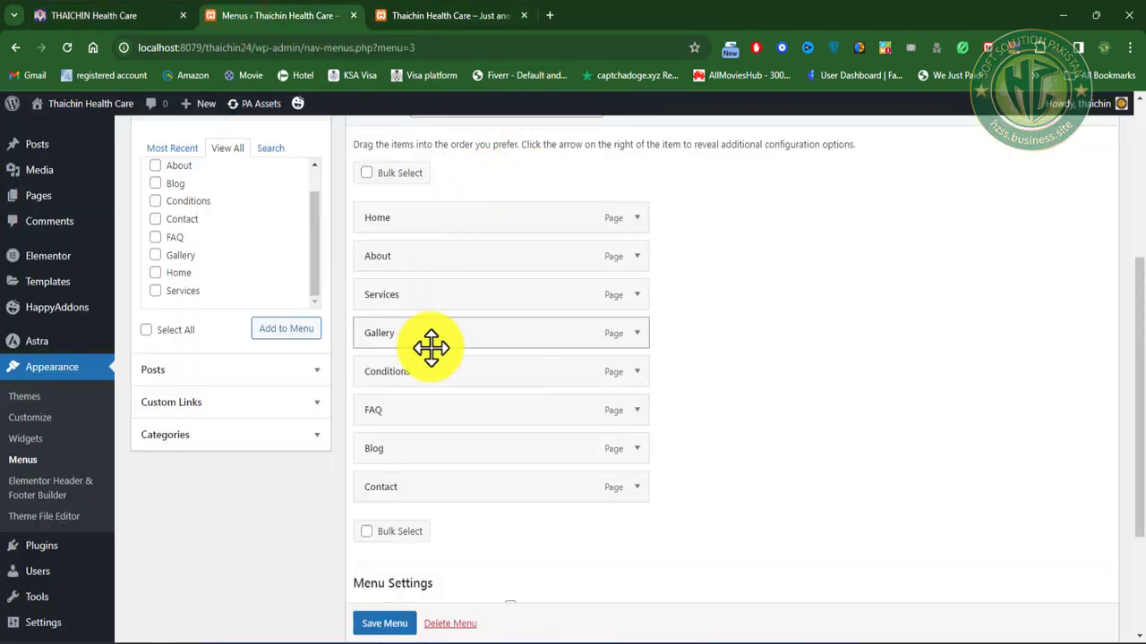
left_click(105, 20)
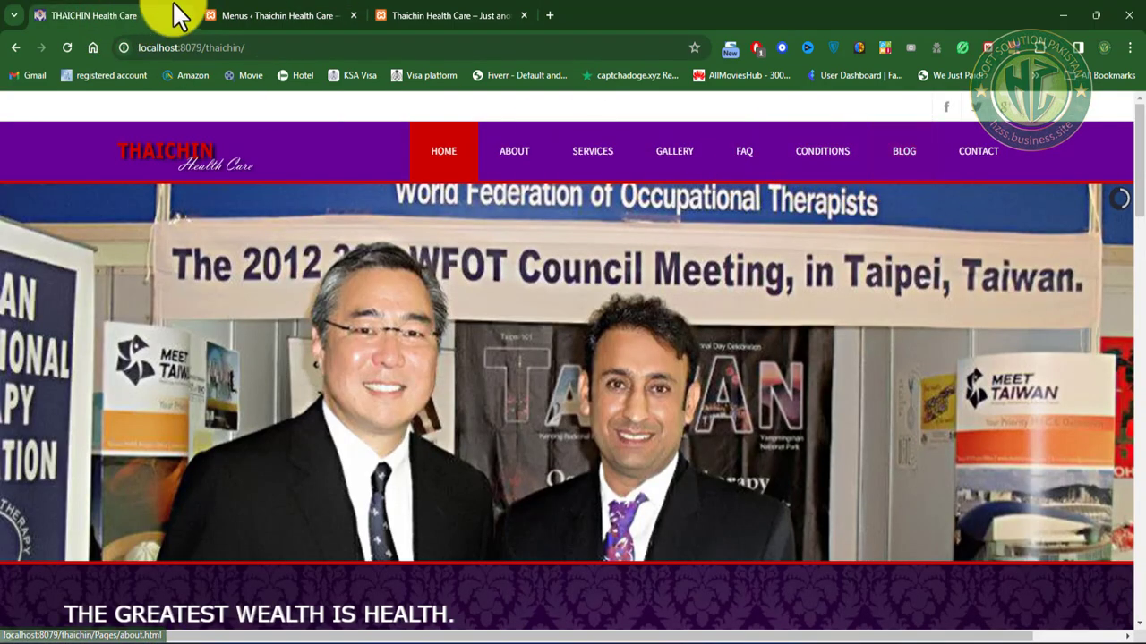
left_click(281, 13)
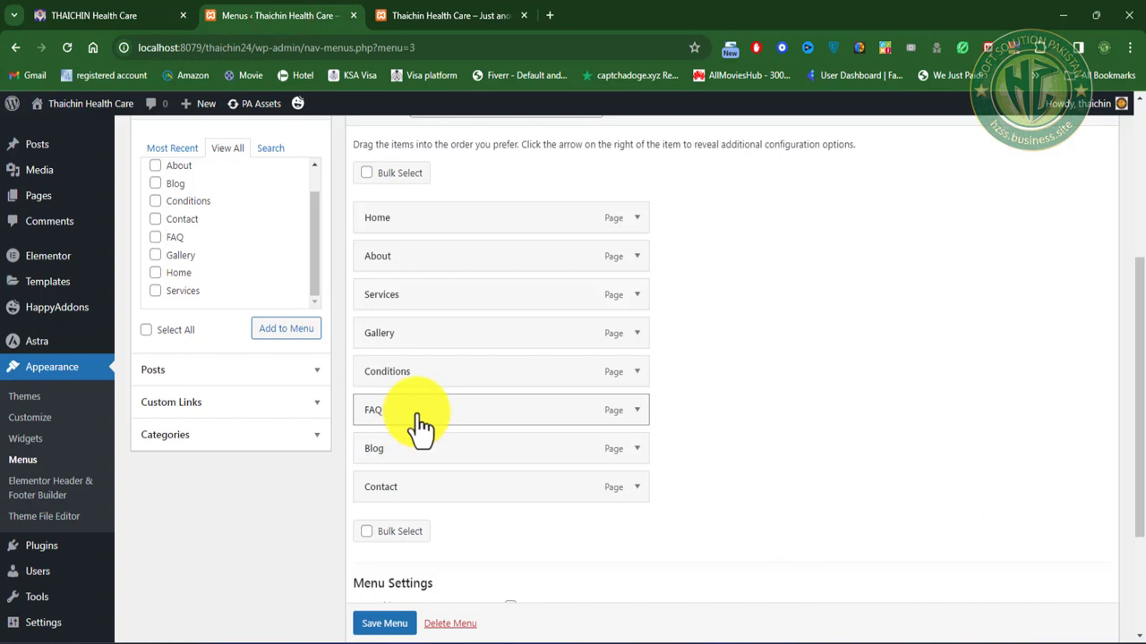
Step: Try to reposition the FAQ item in the MainNav menu structure
mouse_move(394, 413)
left_mouse_down()
mouse_move(396, 379)
mouse_move(400, 421)
left_mouse_up()
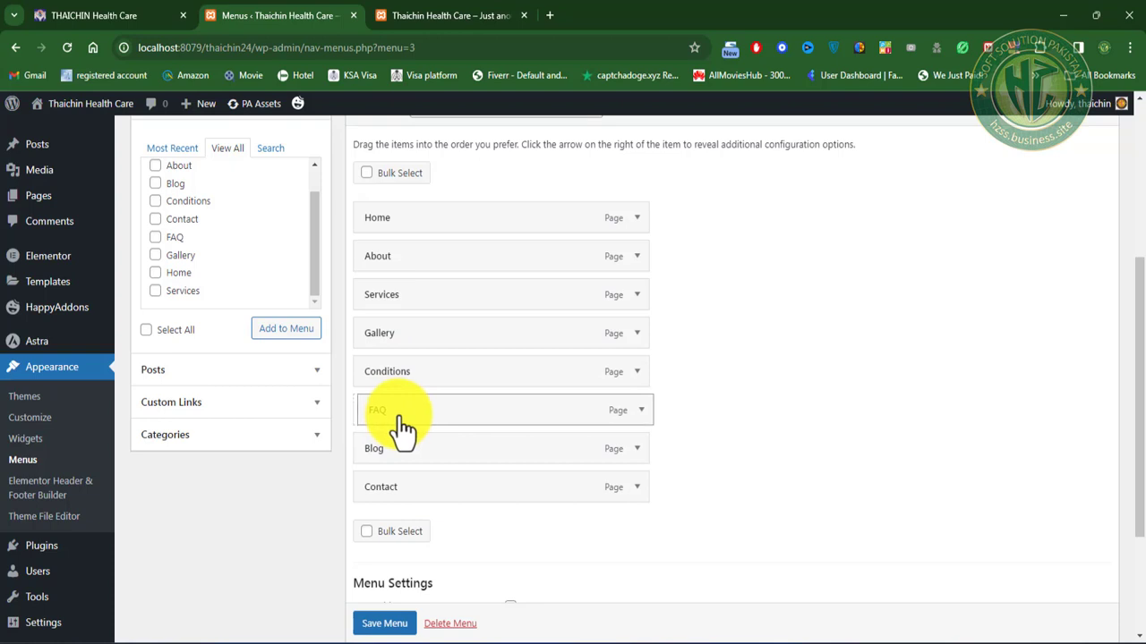
mouse_move(402, 430)
left_mouse_down()
mouse_move(403, 466)
mouse_move(392, 419)
left_mouse_up()
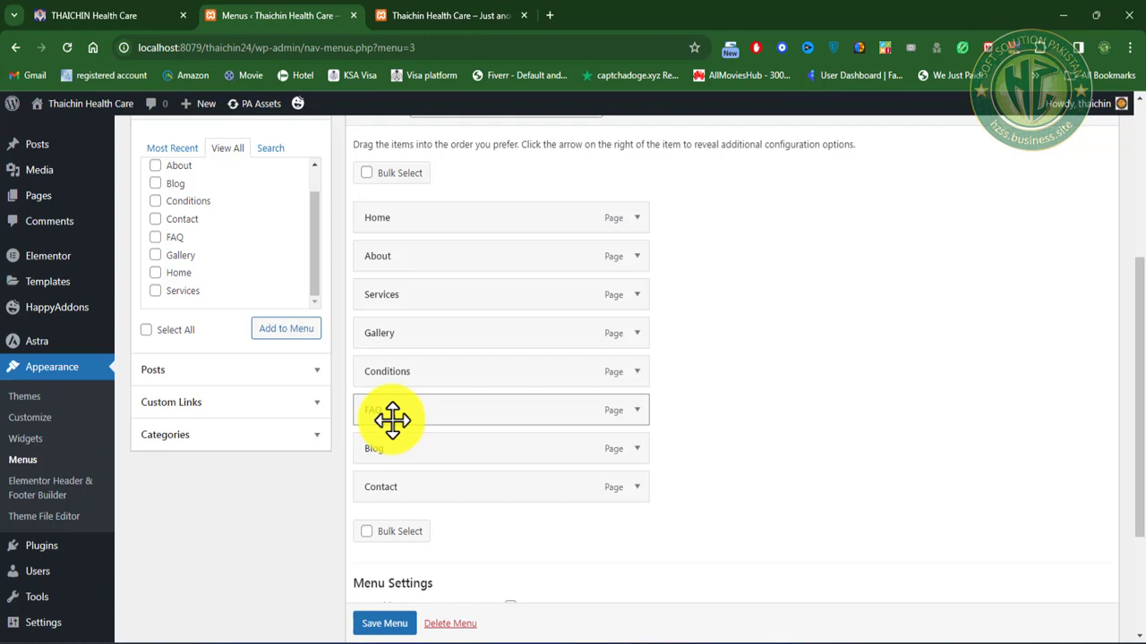
left_click_drag(392, 419, 425, 421)
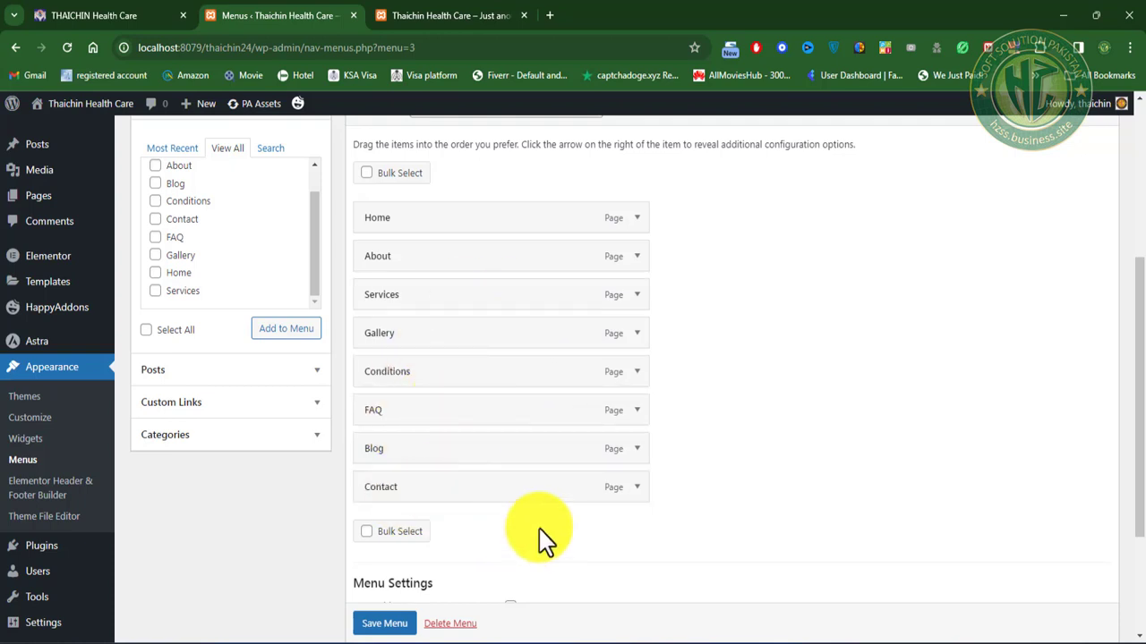
Step: Assign the MainNav menu to the Primary Menu and Off-Canvas Menu display locations and save the menu
scroll(542, 537, "down", 2)
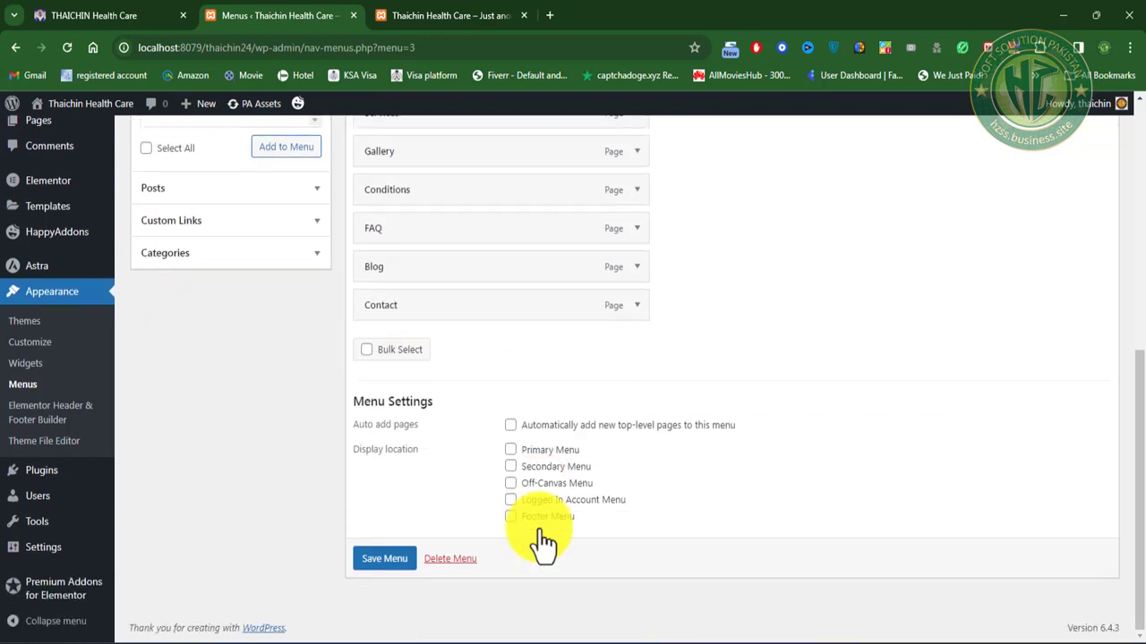
left_click(511, 451)
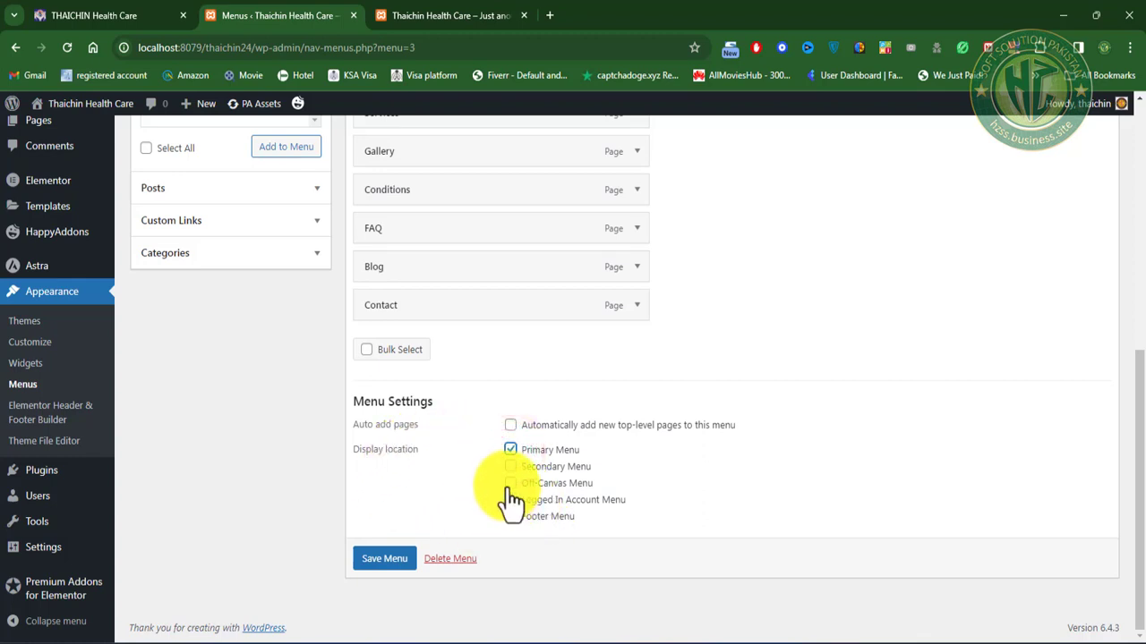
left_click(510, 484)
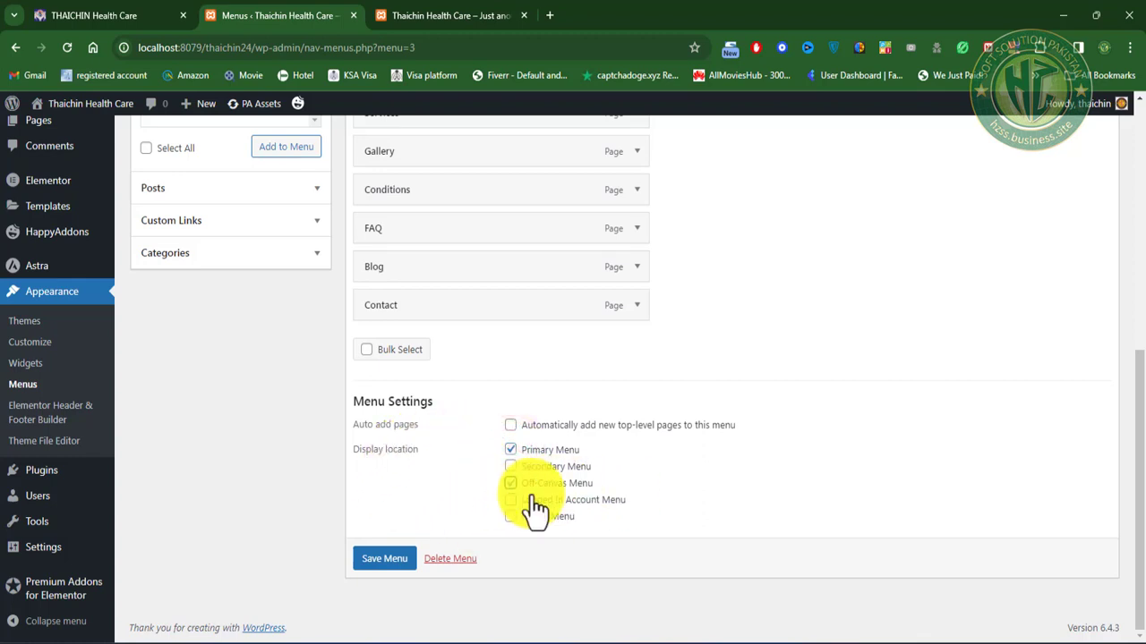
left_click(399, 558)
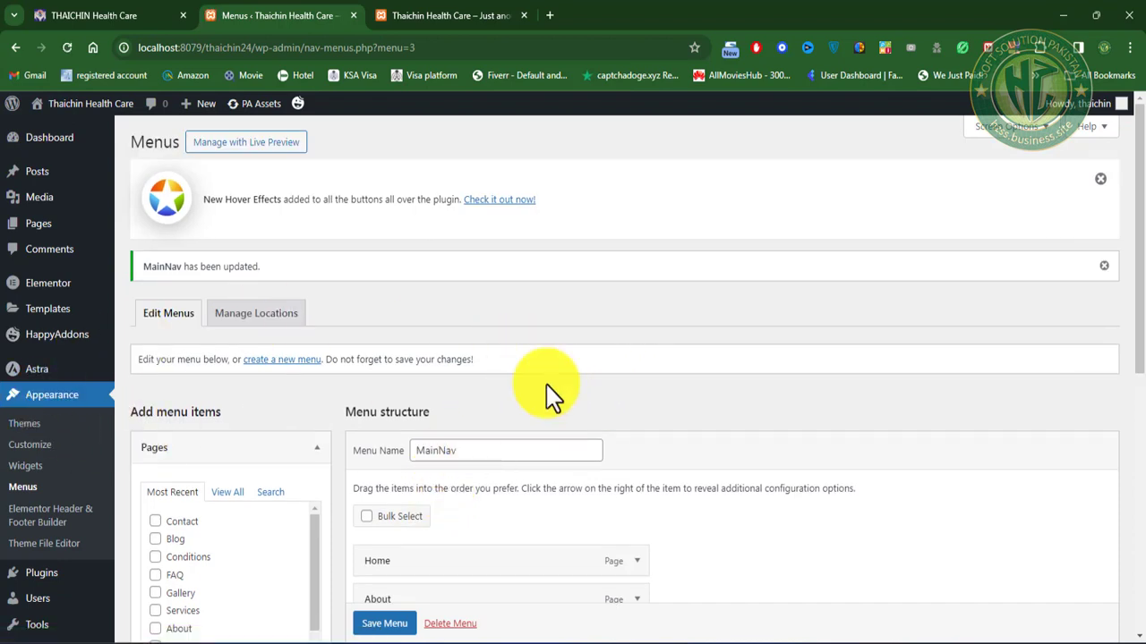
Step: Reload the Thaichin Health Care front page and compare its navigation with the original THAICHIN site
left_click(432, 11)
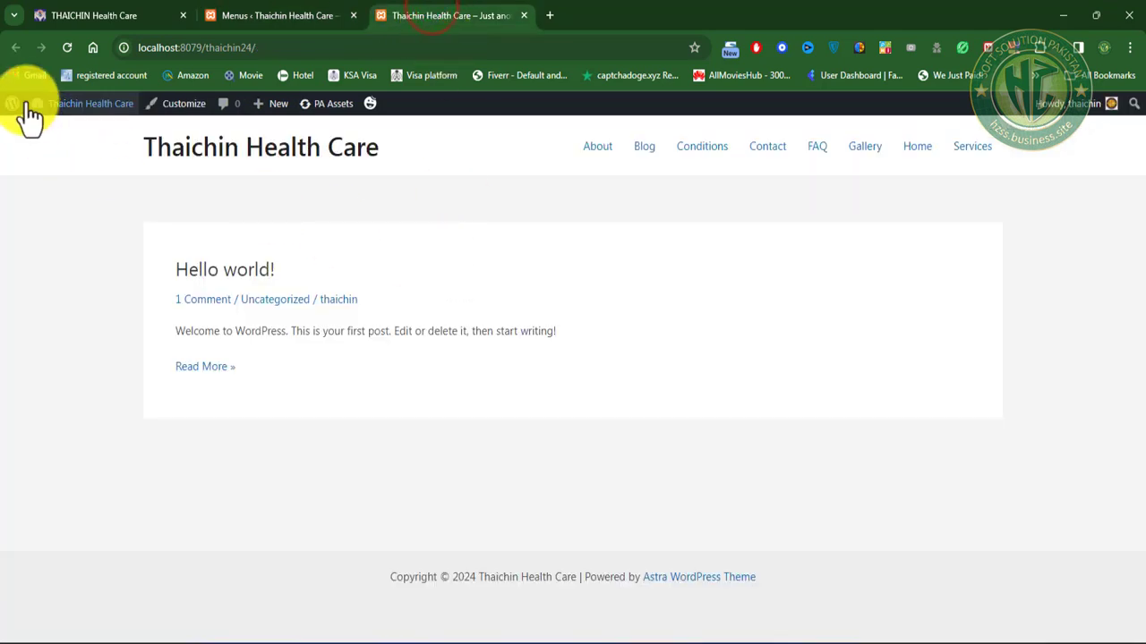
left_click(67, 46)
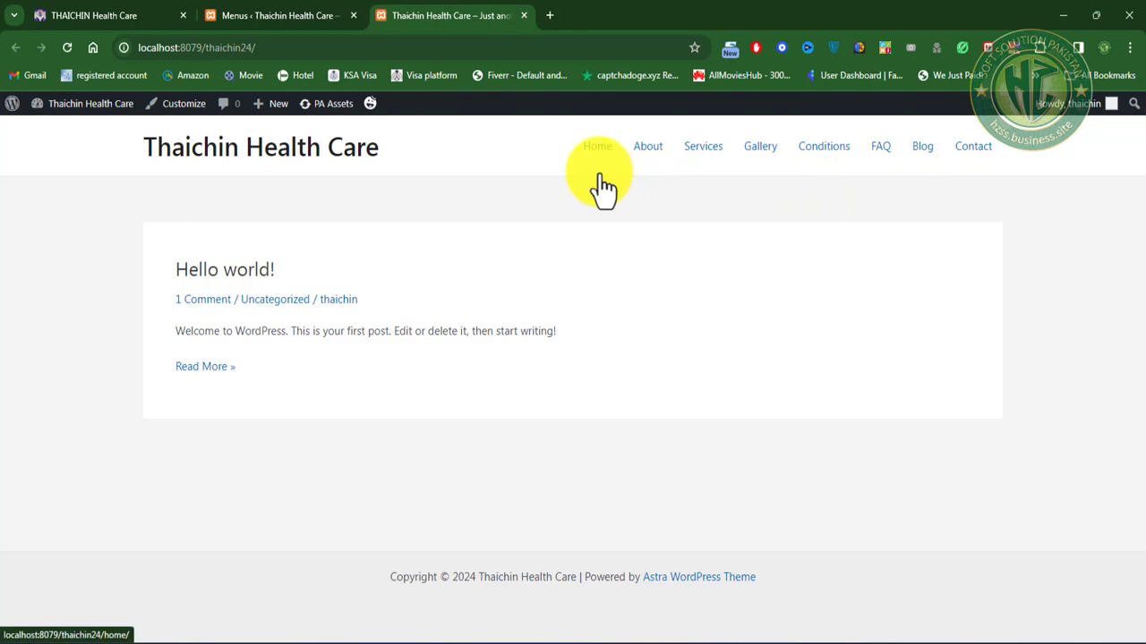
left_click(89, 18)
Step: In the Reading settings, make the homepage a static page with Home as homepage and Blog as posts page, and save
left_click(269, 16)
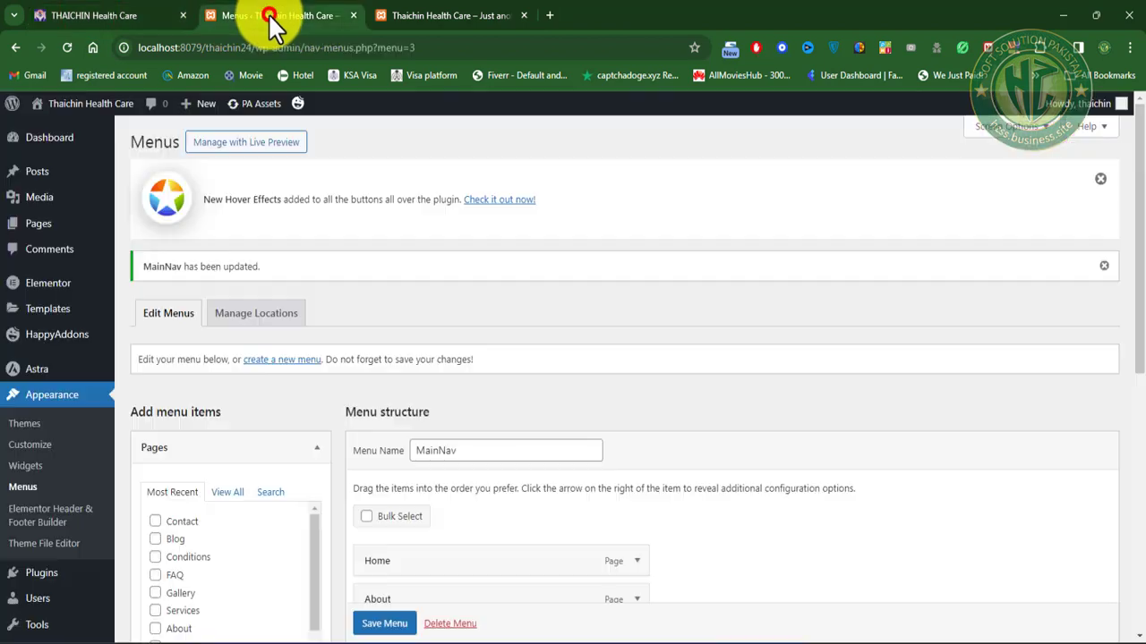
scroll(77, 537, "down", 4)
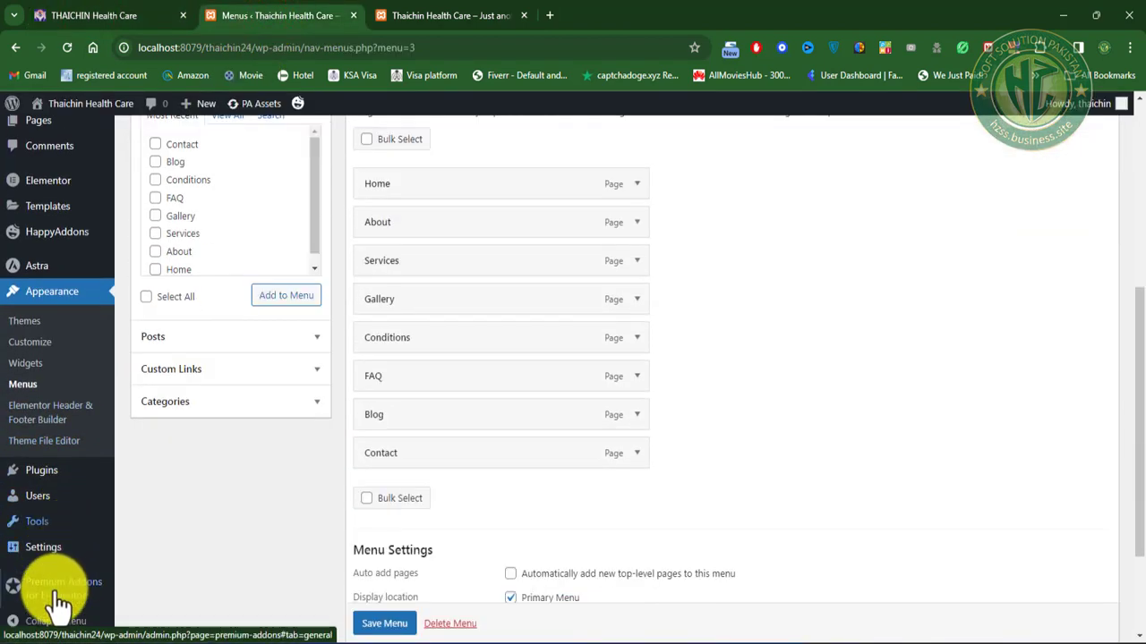
mouse_move(43, 560)
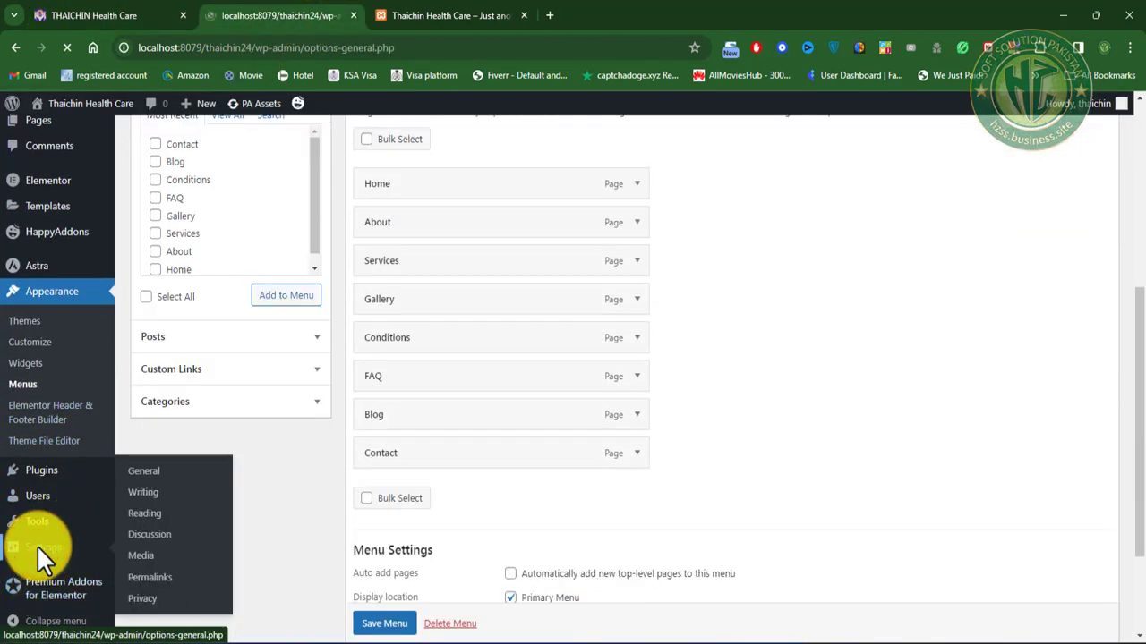
scroll(36, 545, "down", 3)
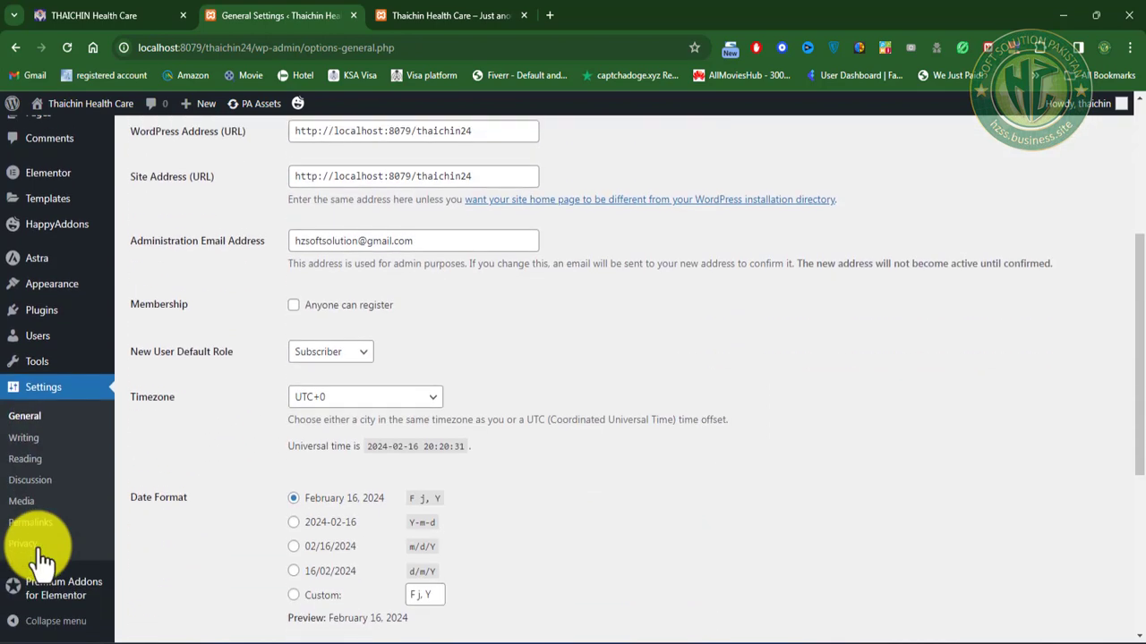
left_click(41, 461)
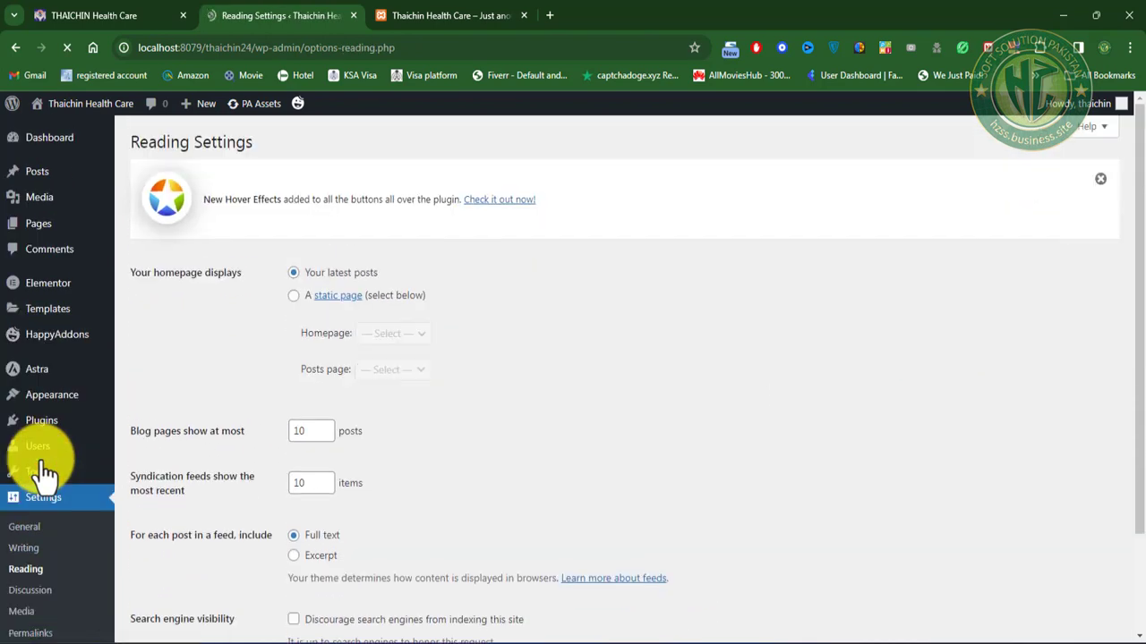
left_click(295, 296)
left_click(383, 333)
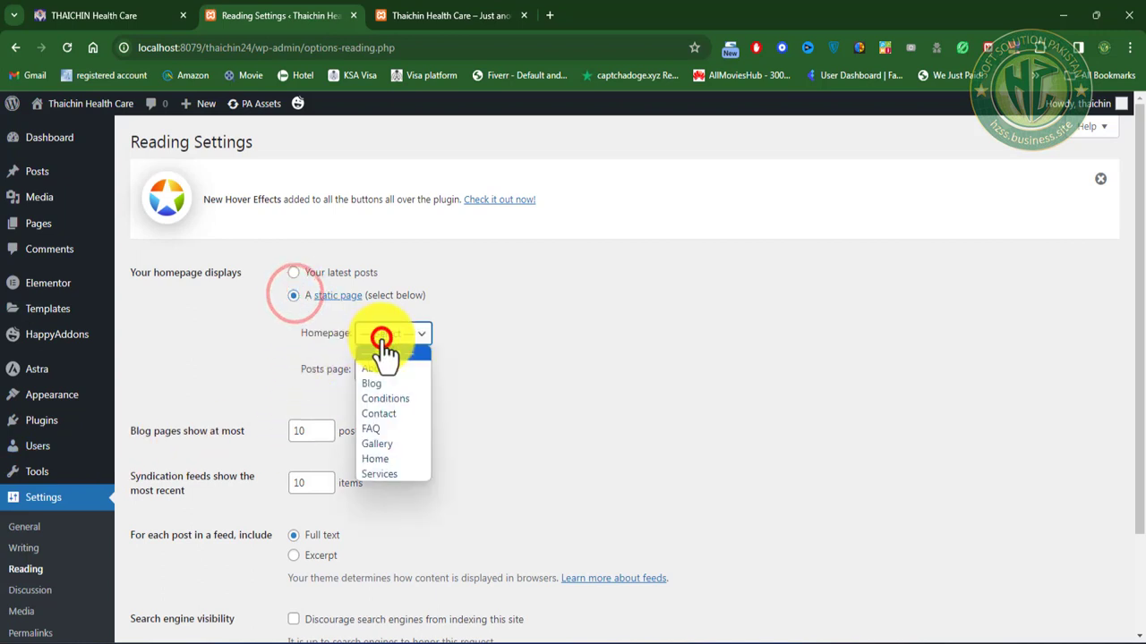
left_click(390, 459)
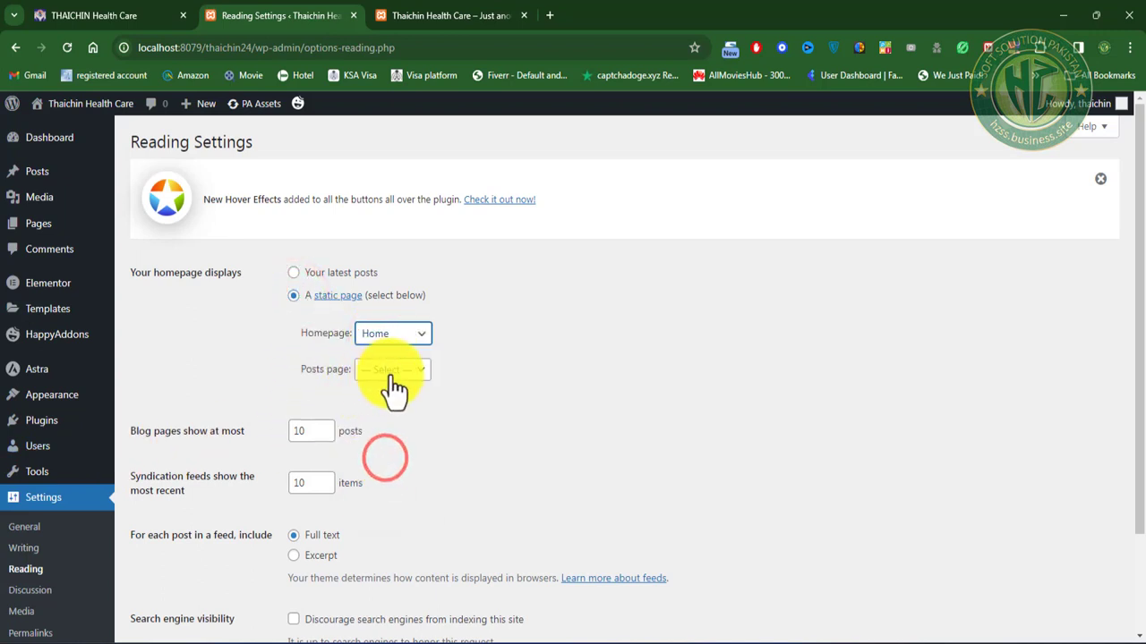
left_click(391, 370)
left_click(395, 421)
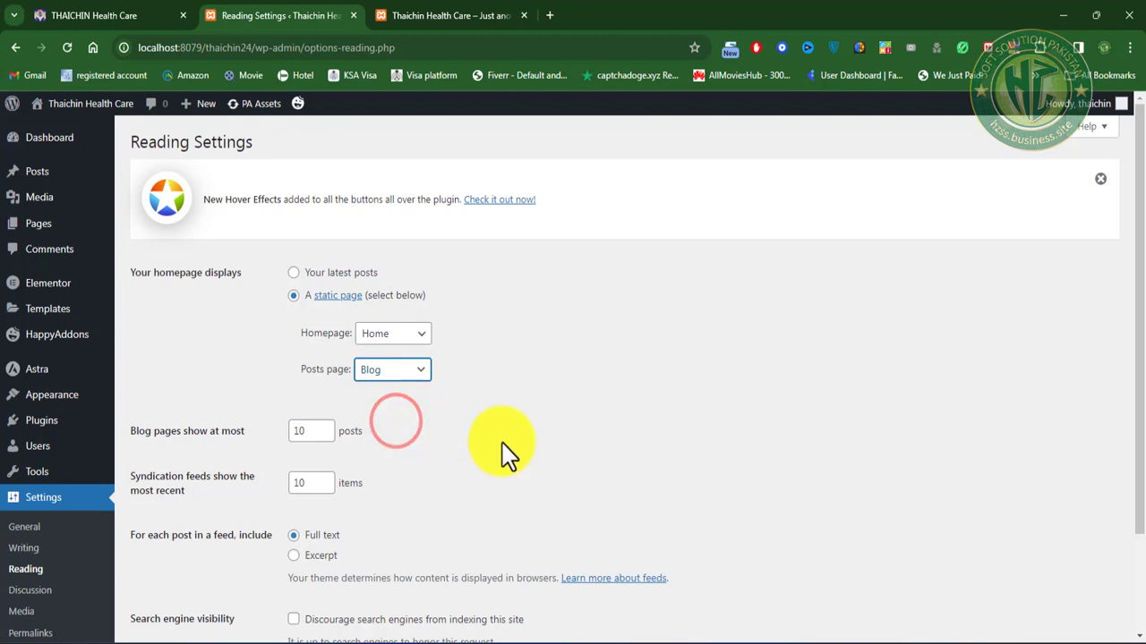
scroll(504, 456, "down", 3)
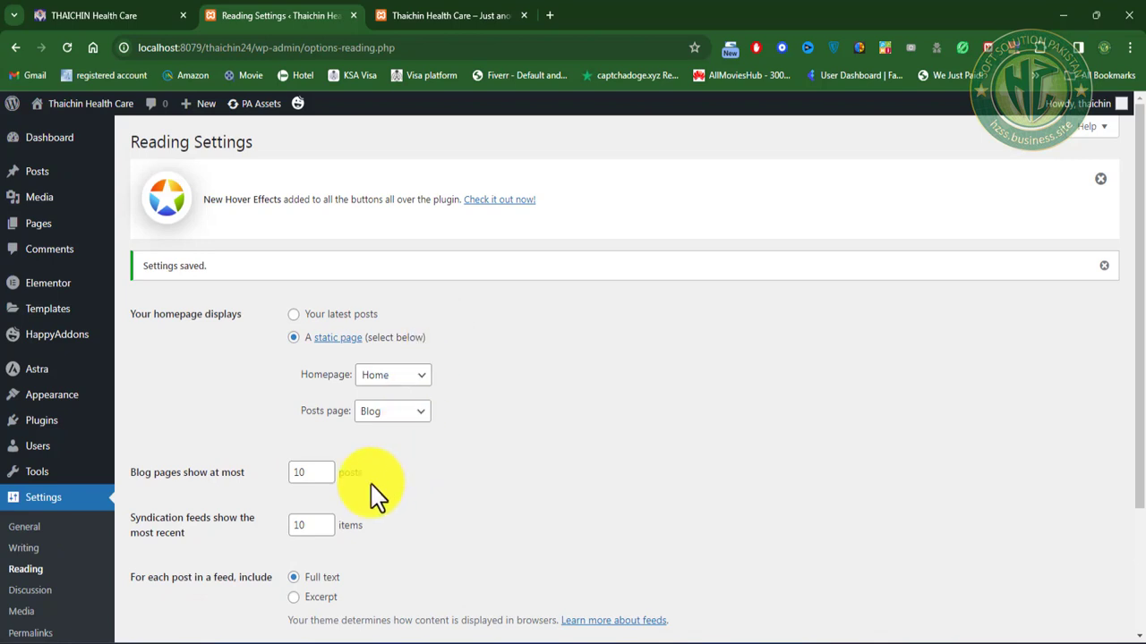
Step: In the General settings, allow anyone to register, enable Brainstorm Force usage tracking, and save the changes
scroll(89, 551, "down", 2)
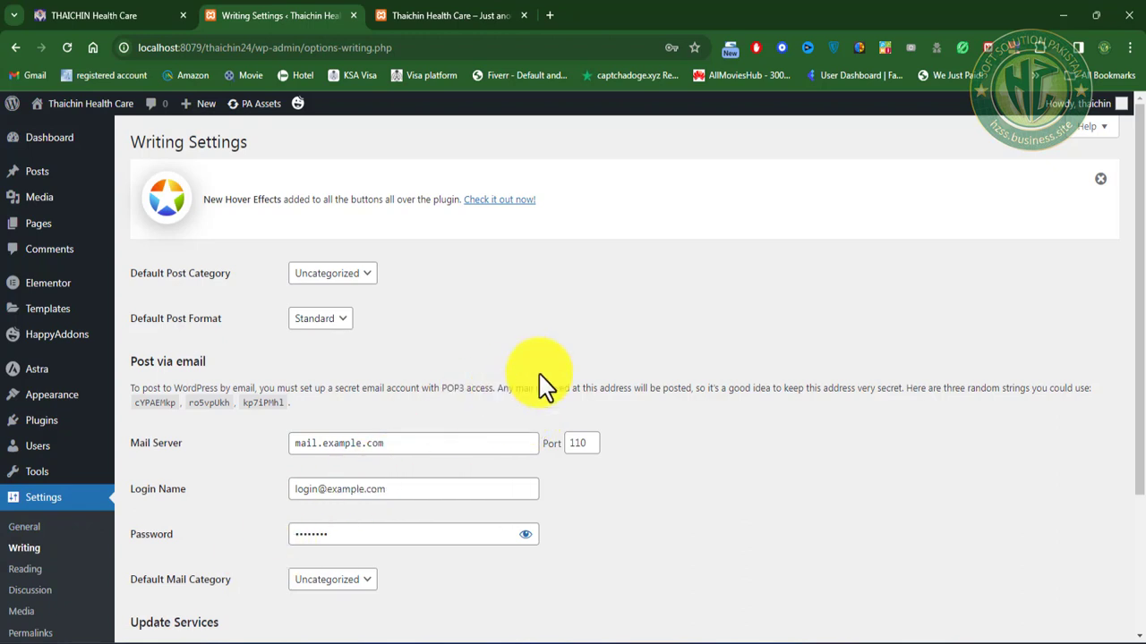
scroll(581, 376, "down", 2)
scroll(601, 367, "down", 2)
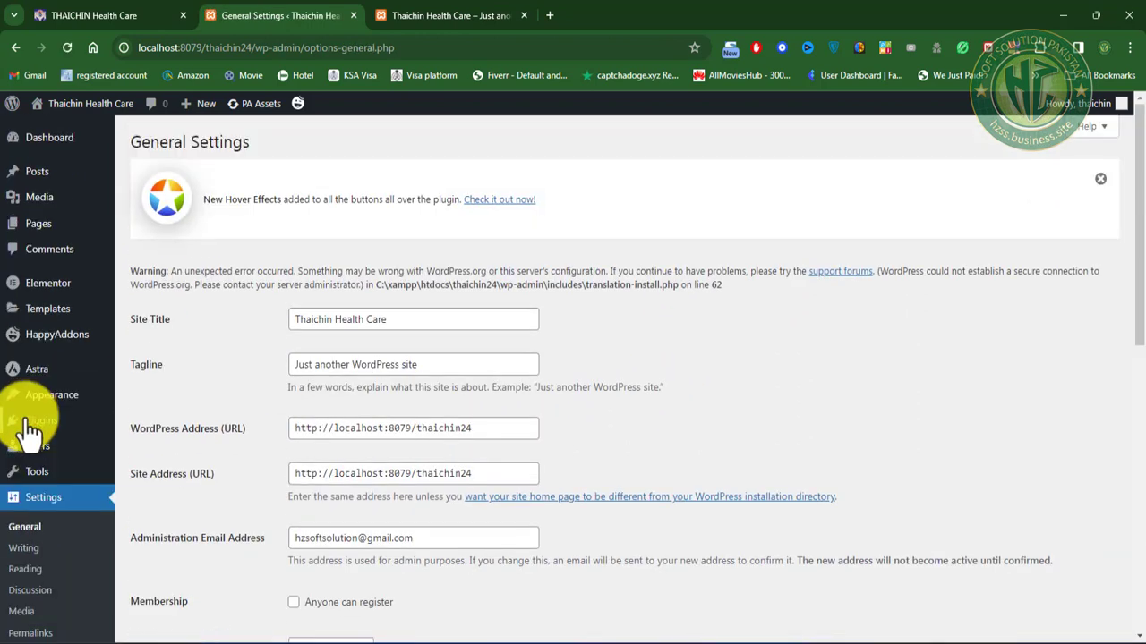
left_click(292, 602)
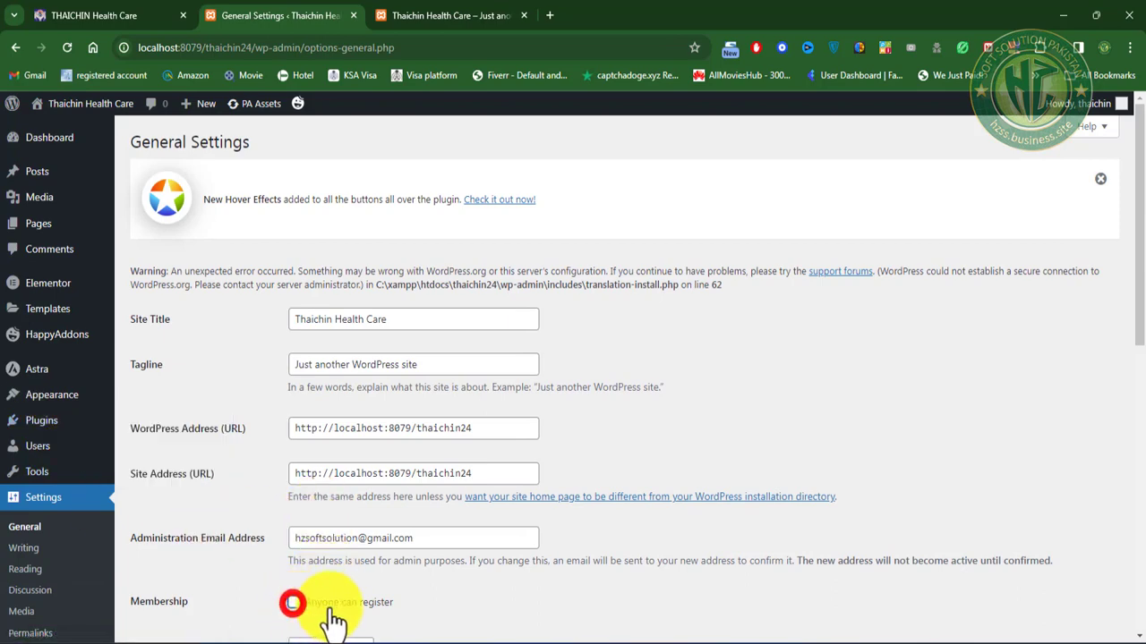
scroll(408, 596, "down", 3)
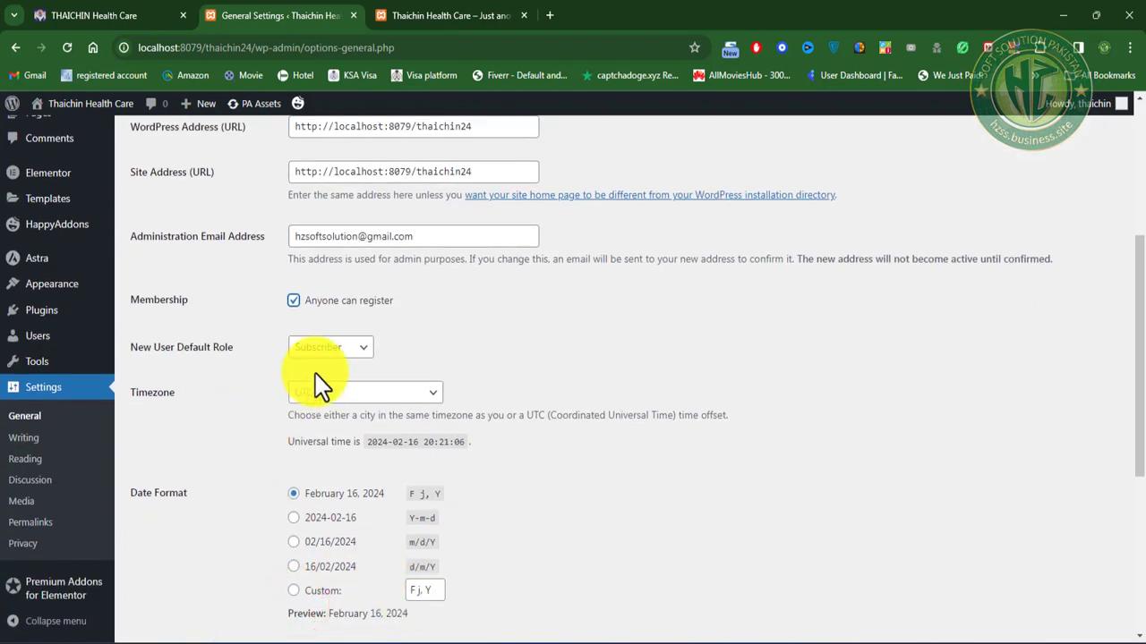
scroll(463, 384, "down", 2)
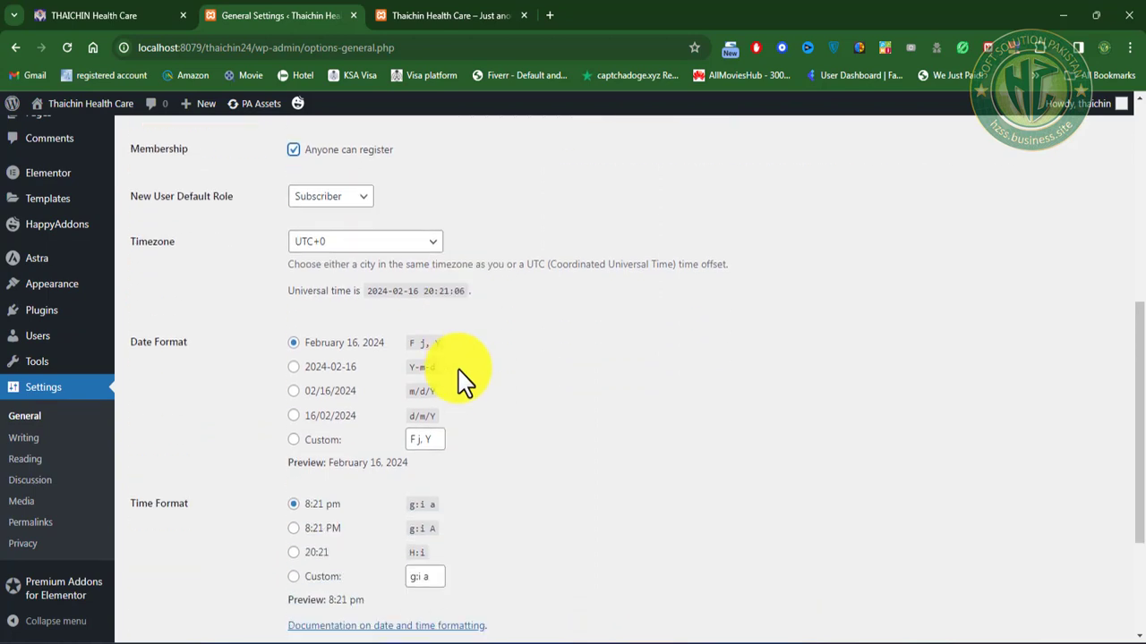
scroll(401, 492, "down", 2)
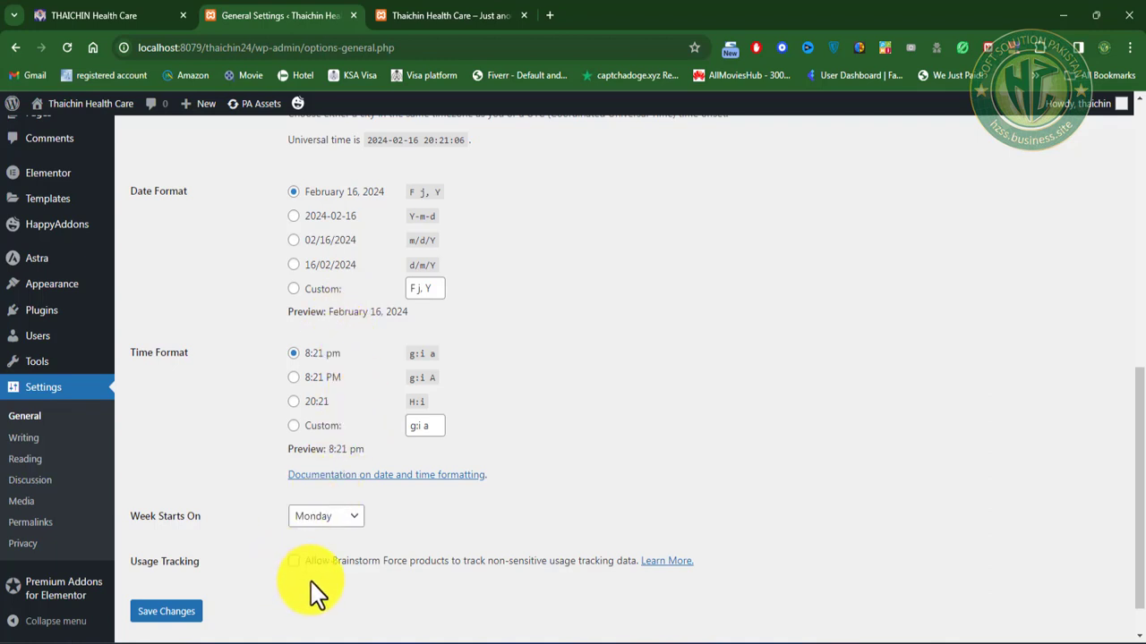
scroll(311, 581, "down", 1)
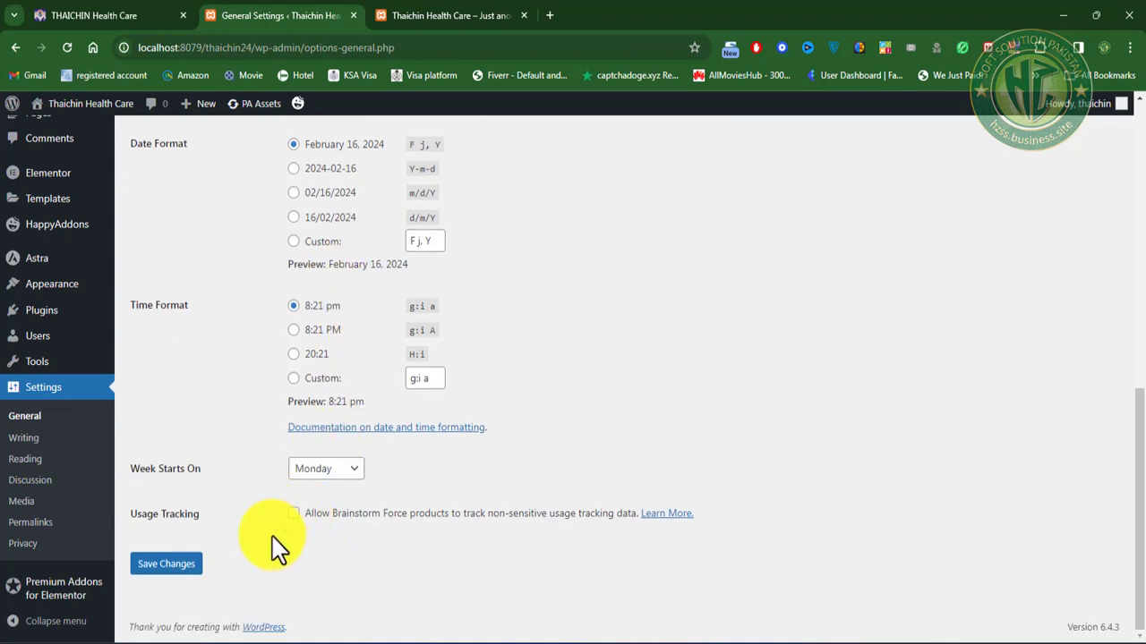
left_click(294, 514)
left_click(168, 563)
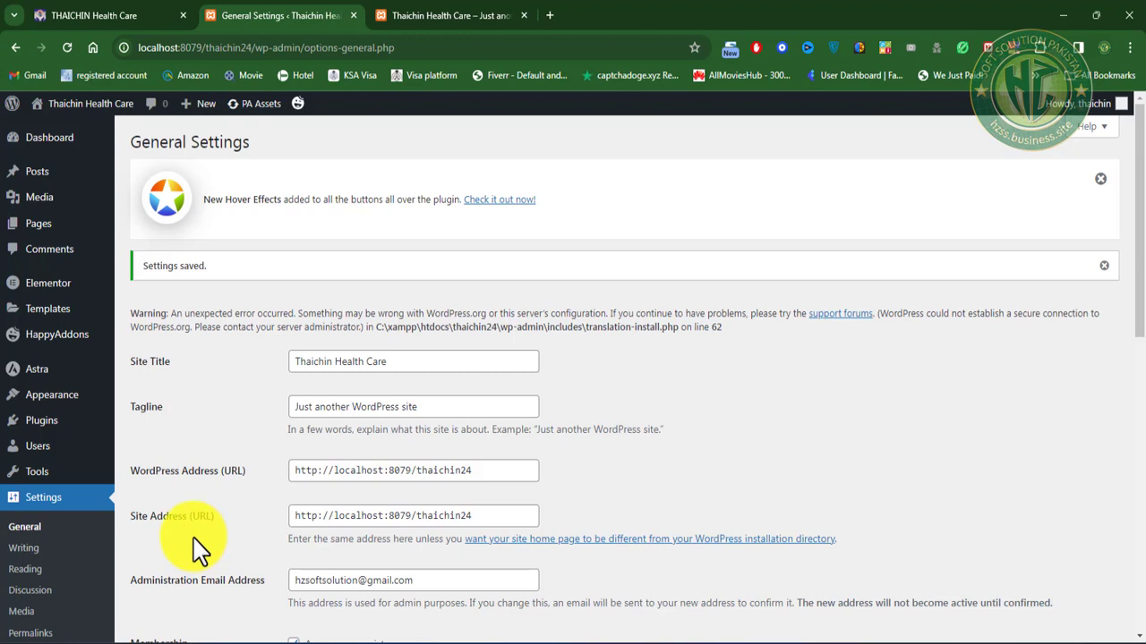
Step: In the Discussion settings, require manual approval of comments, enable breaking comments into pages, and save the changes
left_click(34, 592)
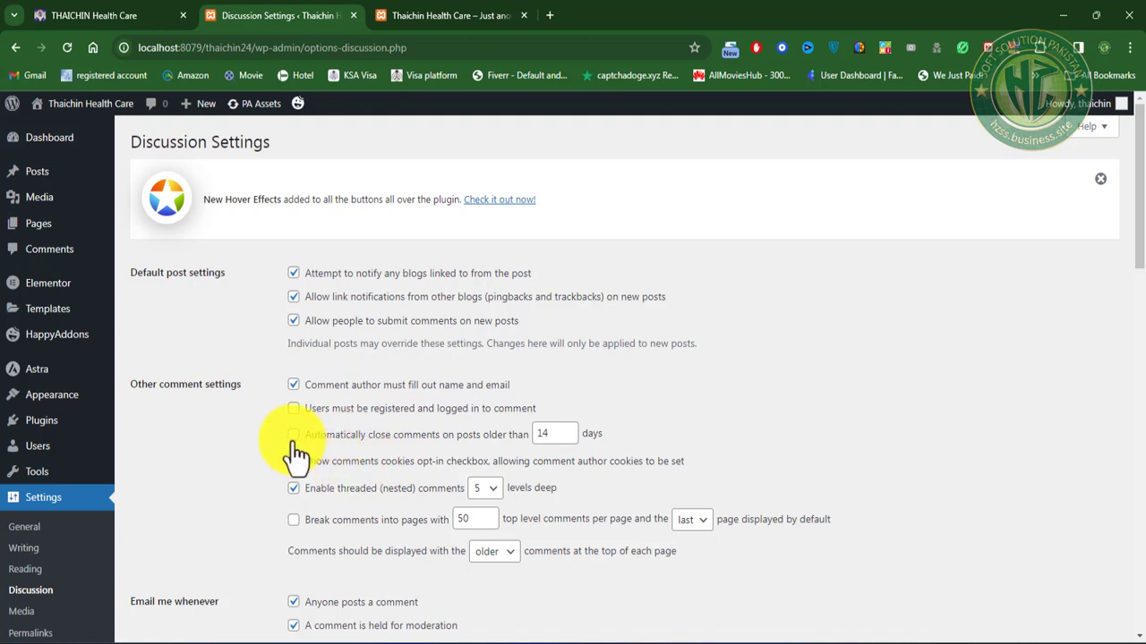
scroll(296, 452, "down", 2)
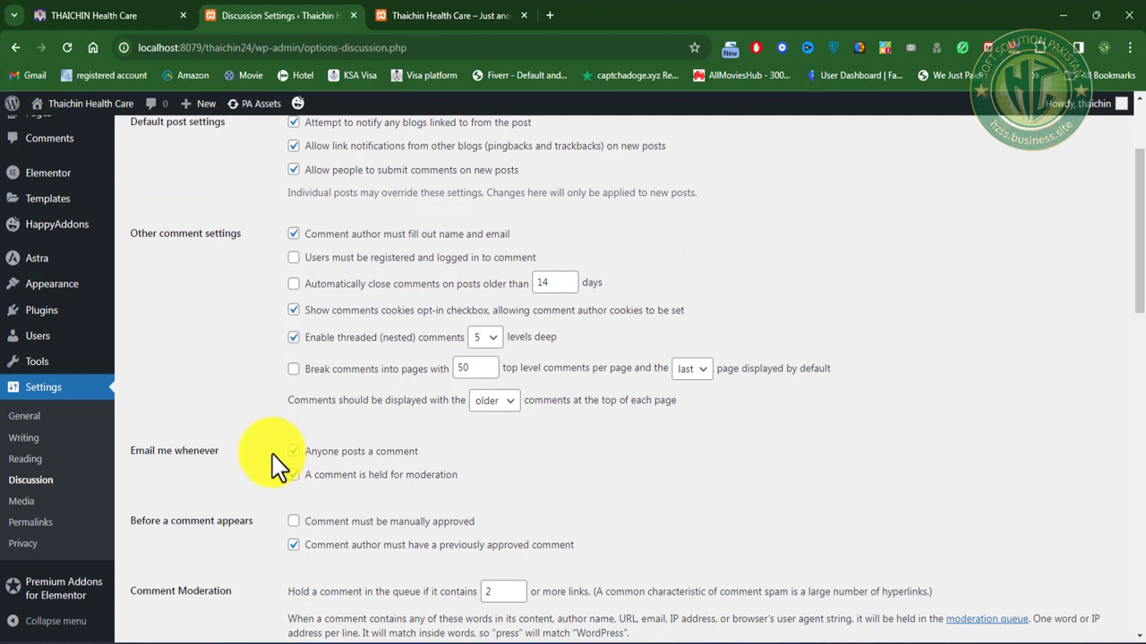
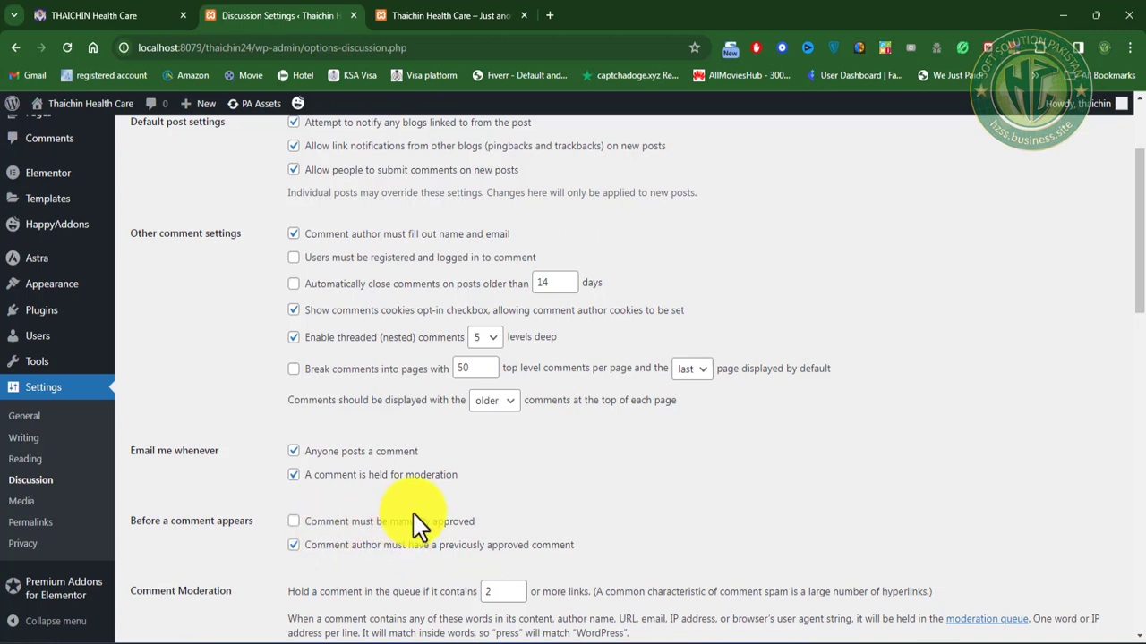
left_click(293, 521)
scroll(461, 488, "up", 1)
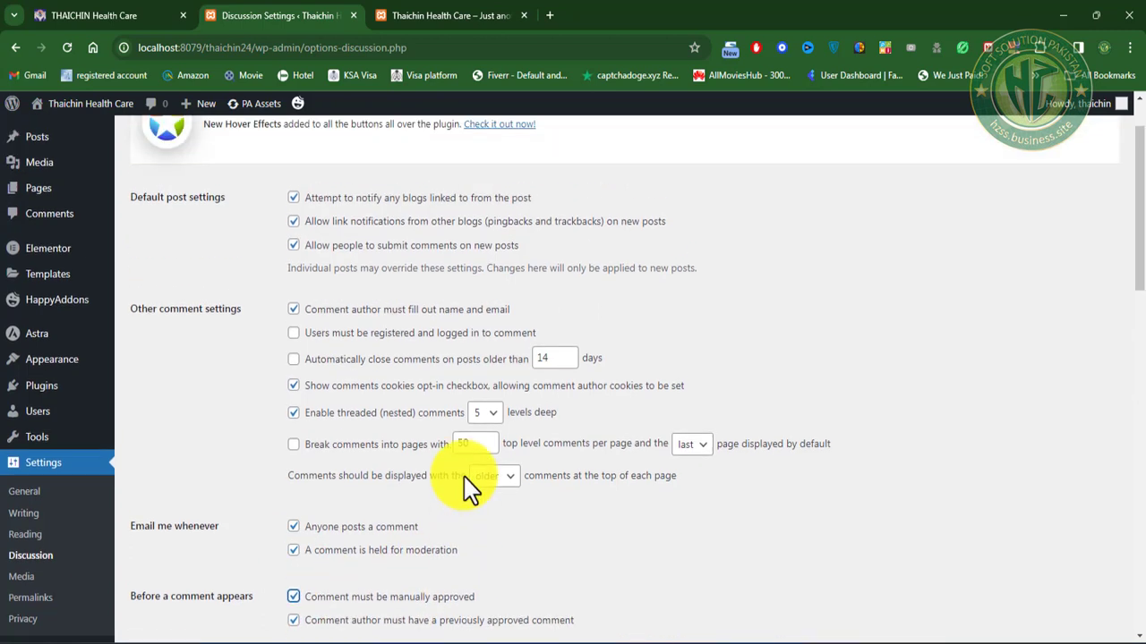
left_click(293, 333)
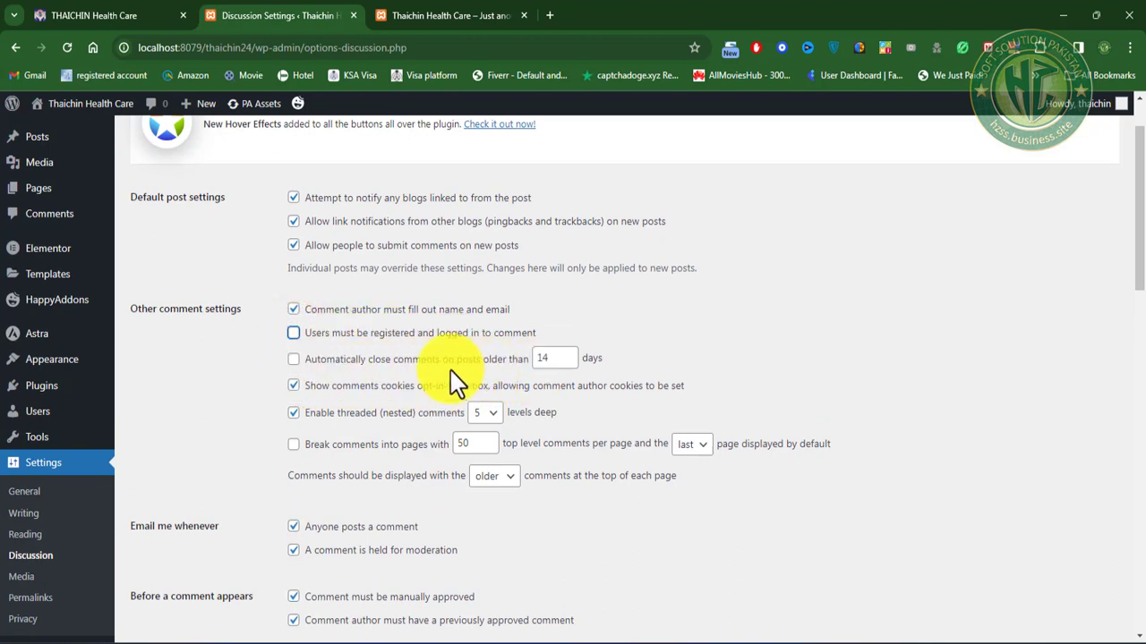
double_click(293, 359)
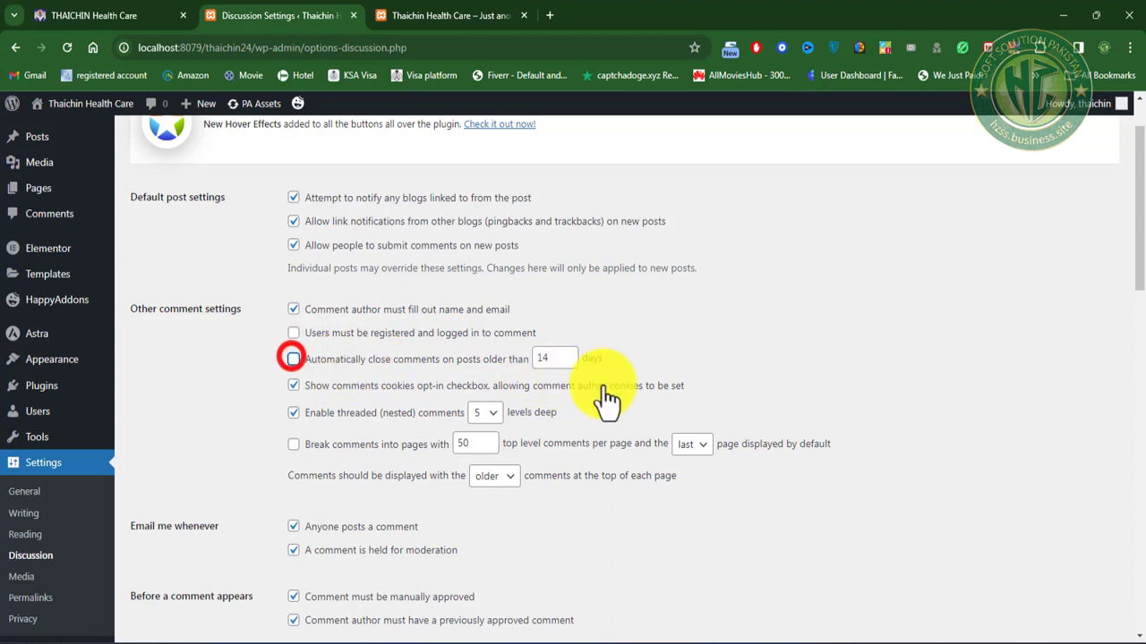
left_click(312, 445)
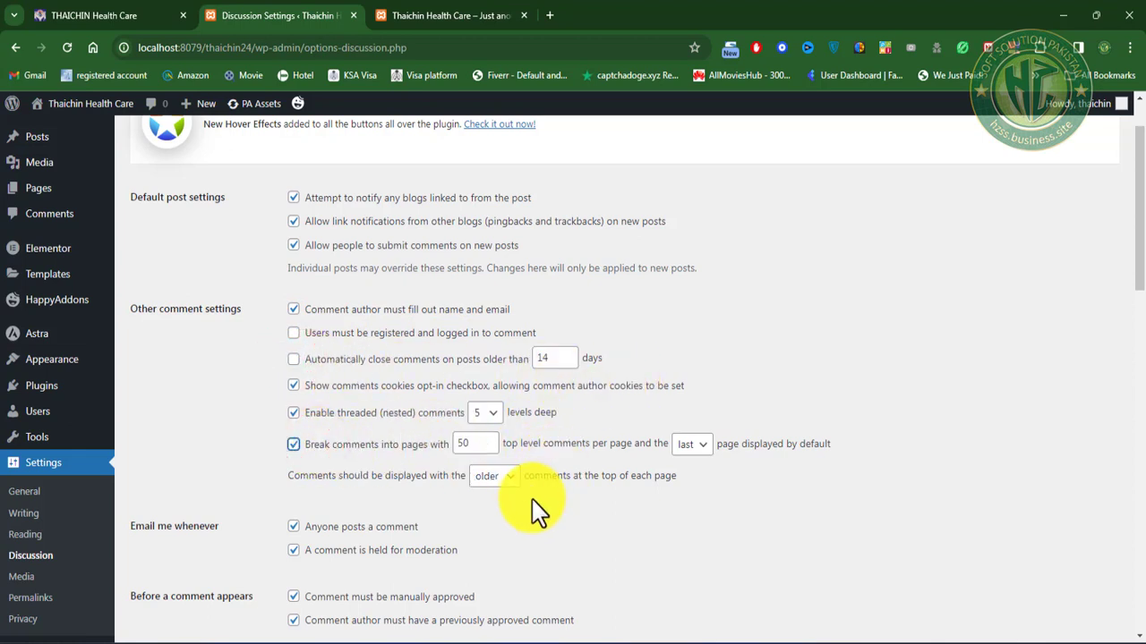
scroll(515, 508, "down", 8)
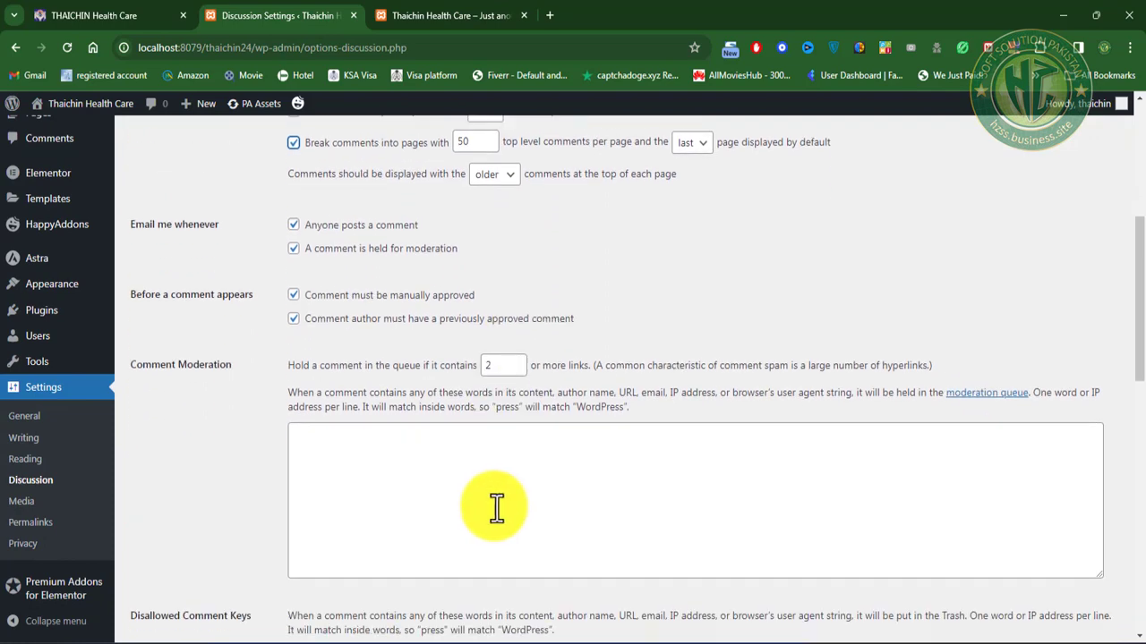
scroll(477, 511, "down", 5)
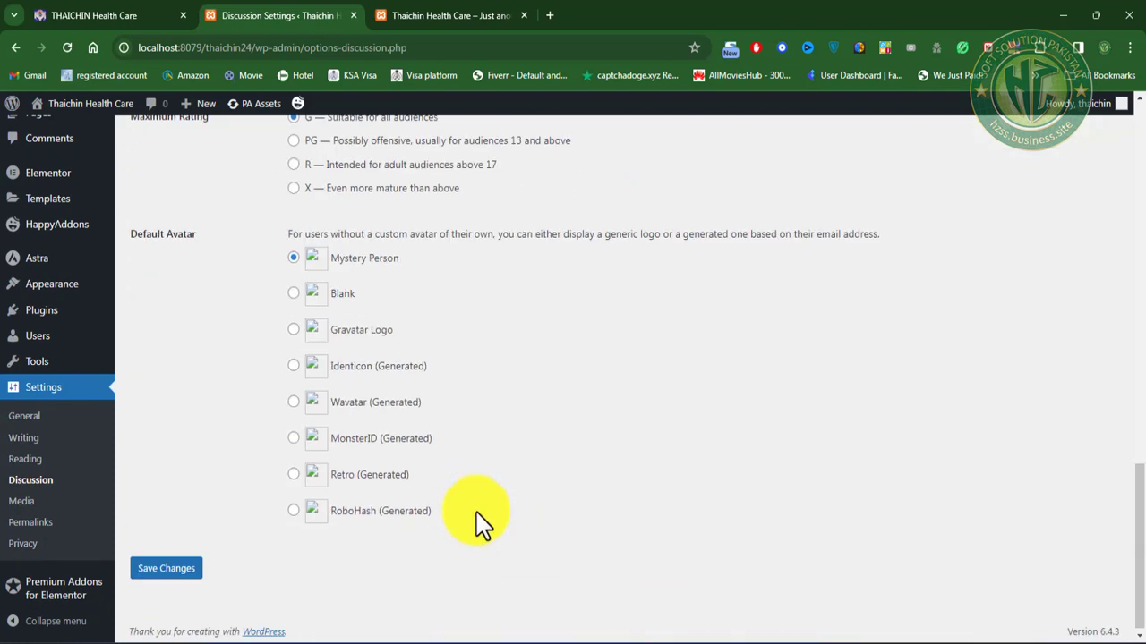
left_click(166, 571)
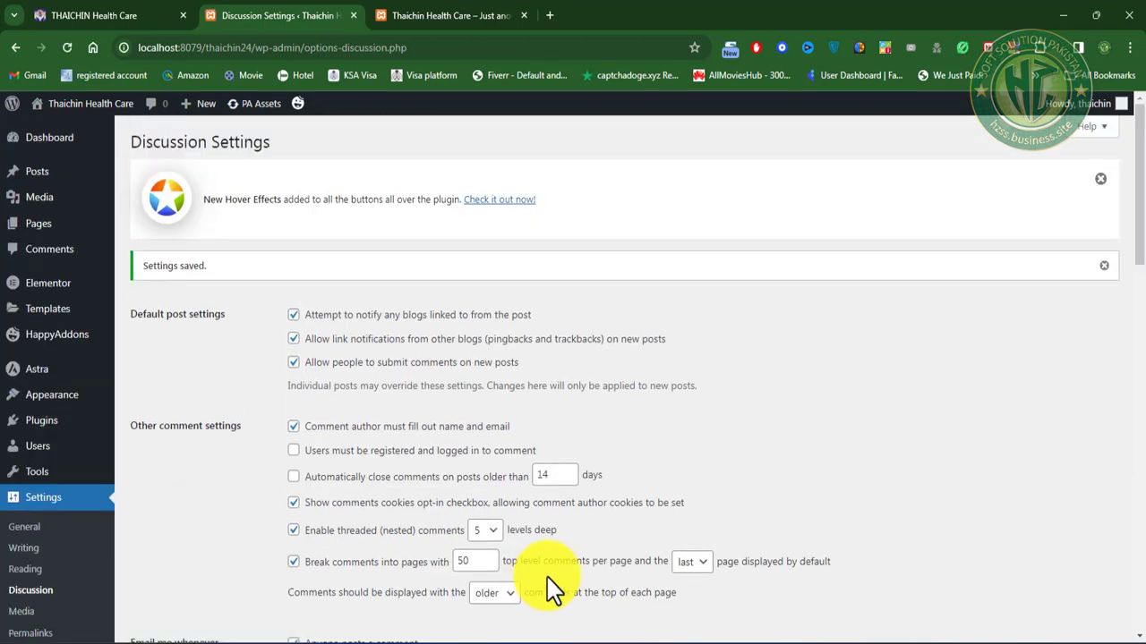
Step: Look at the Thaichin Health Care front page and return to the Discussion settings
left_click(446, 18)
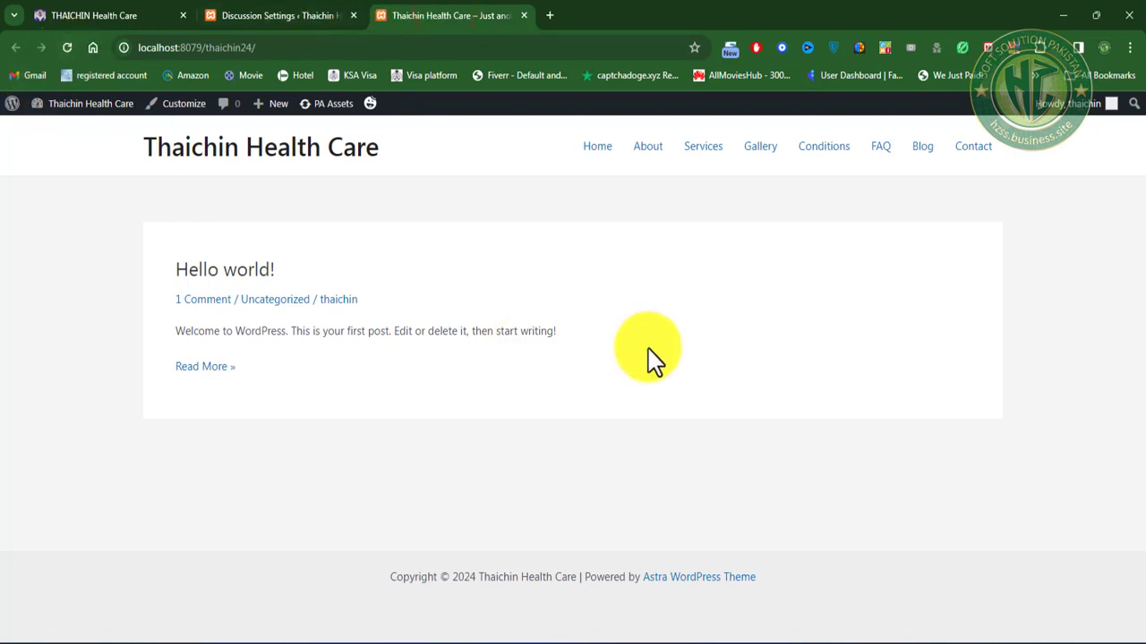
left_click(273, 18)
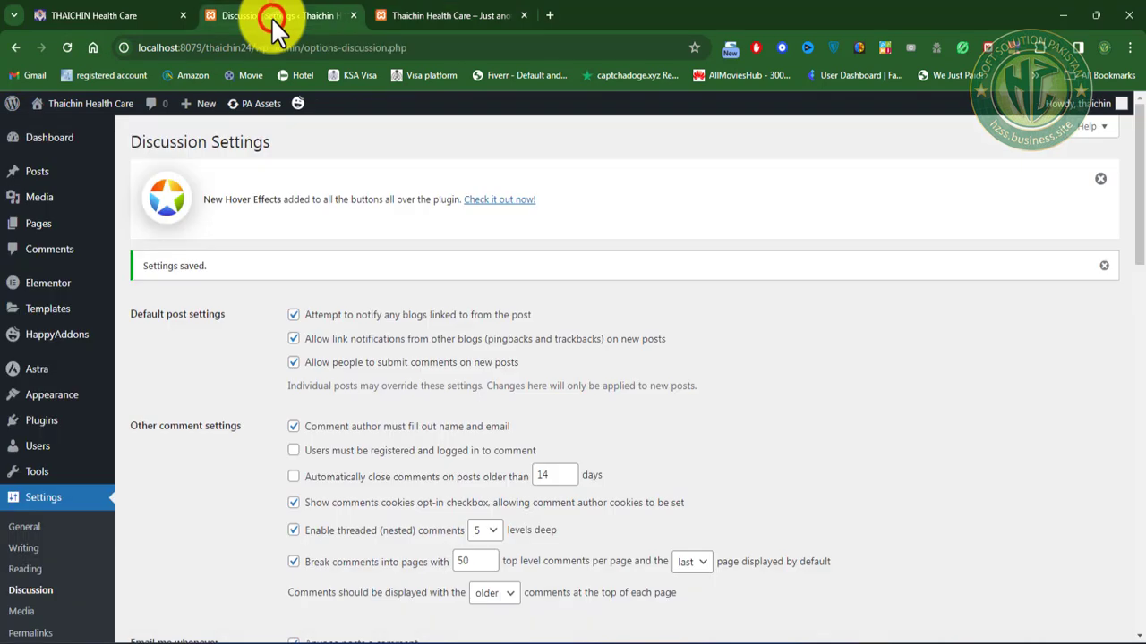
Step: Reload the new Thaichin Health Care front page to check it, and return to the Discussion settings
left_click(426, 20)
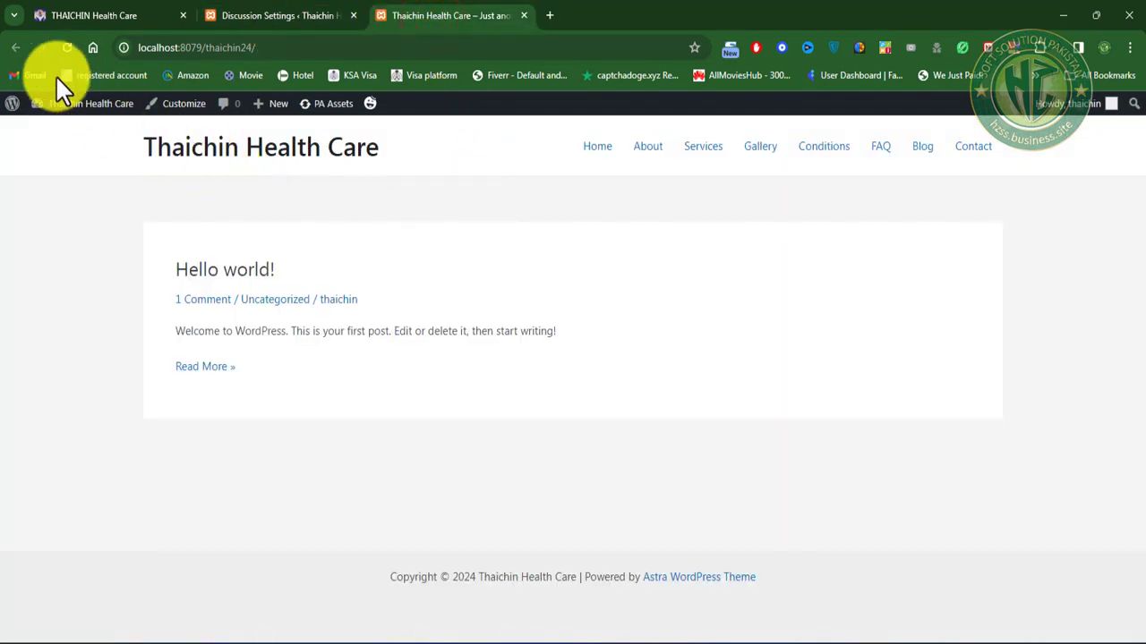
left_click(68, 43)
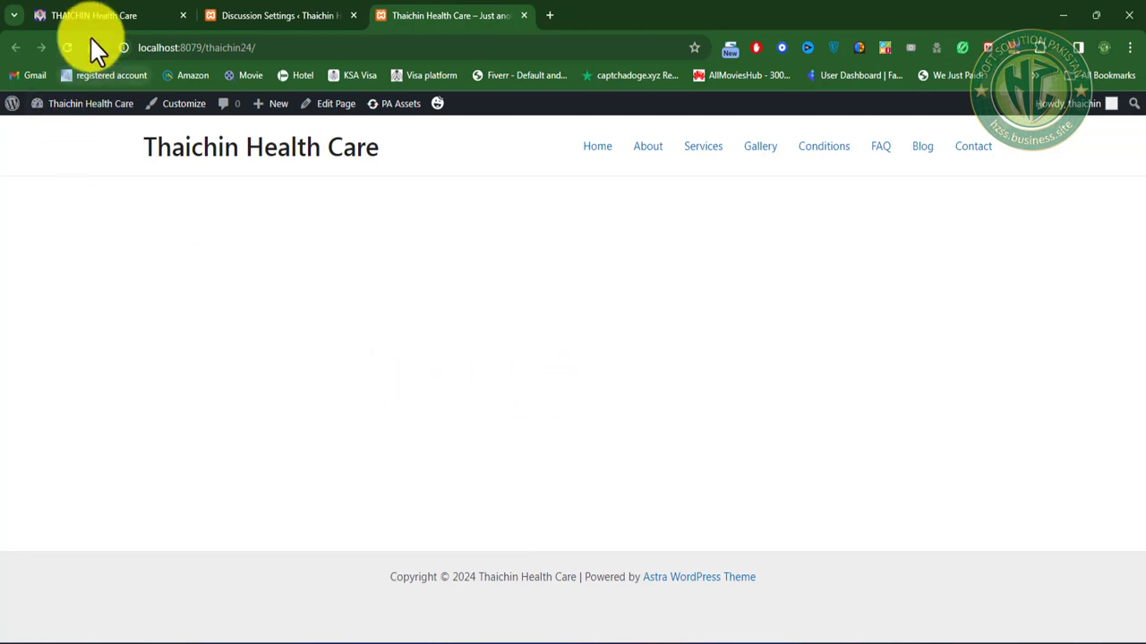
left_click(305, 15)
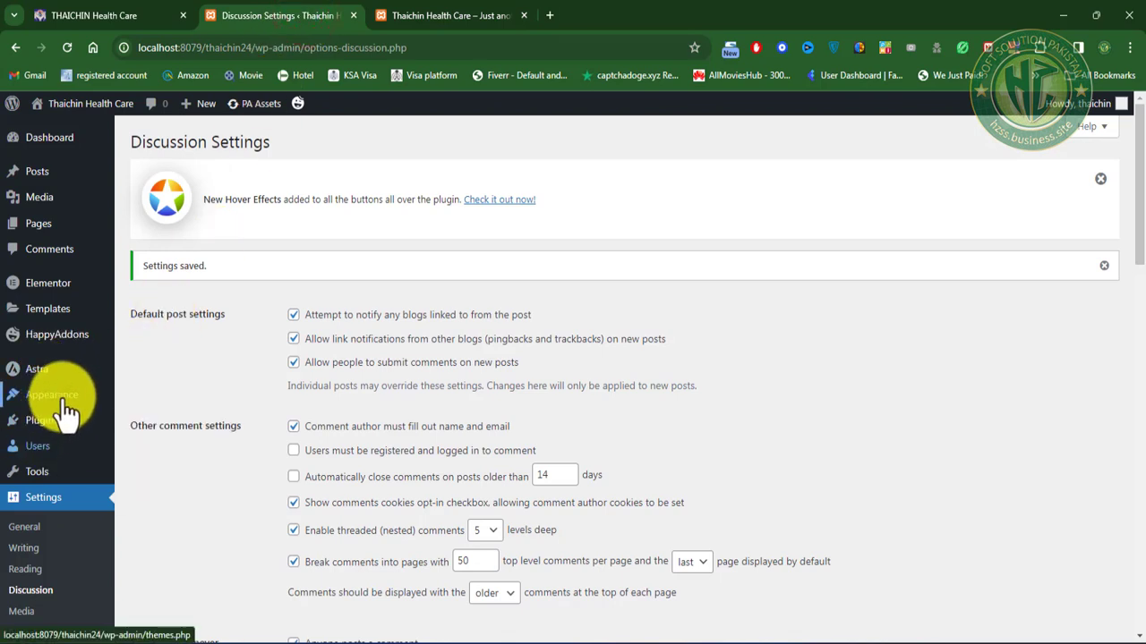
Step: Add a new Elementor Header & Footer Builder template titled Header, skipping the introductory survey
mouse_move(68, 412)
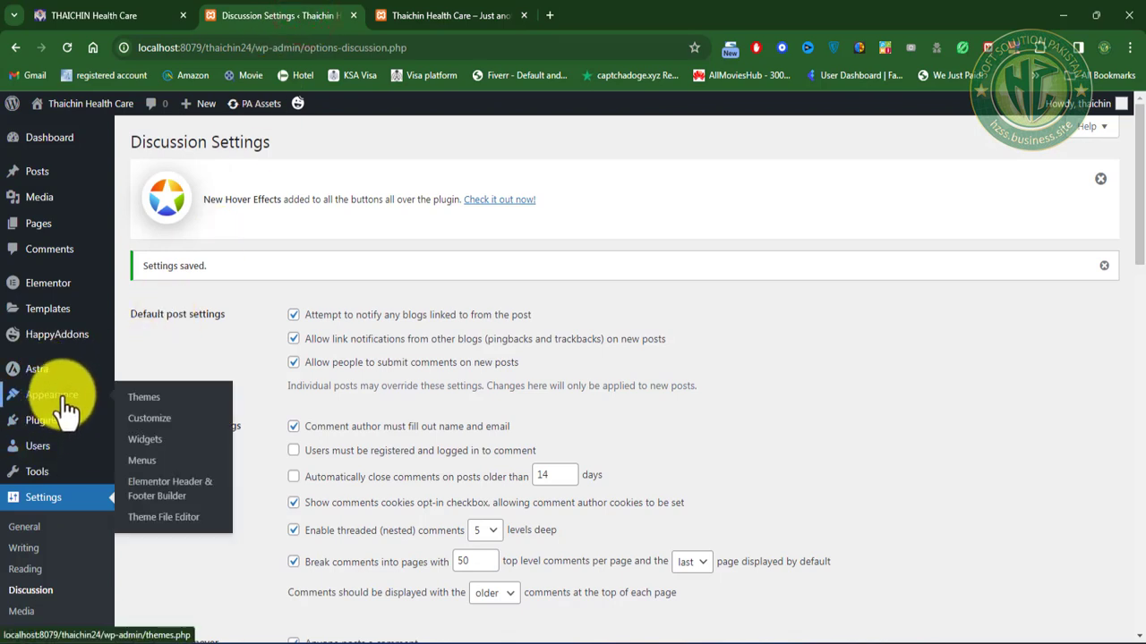
left_click(170, 487)
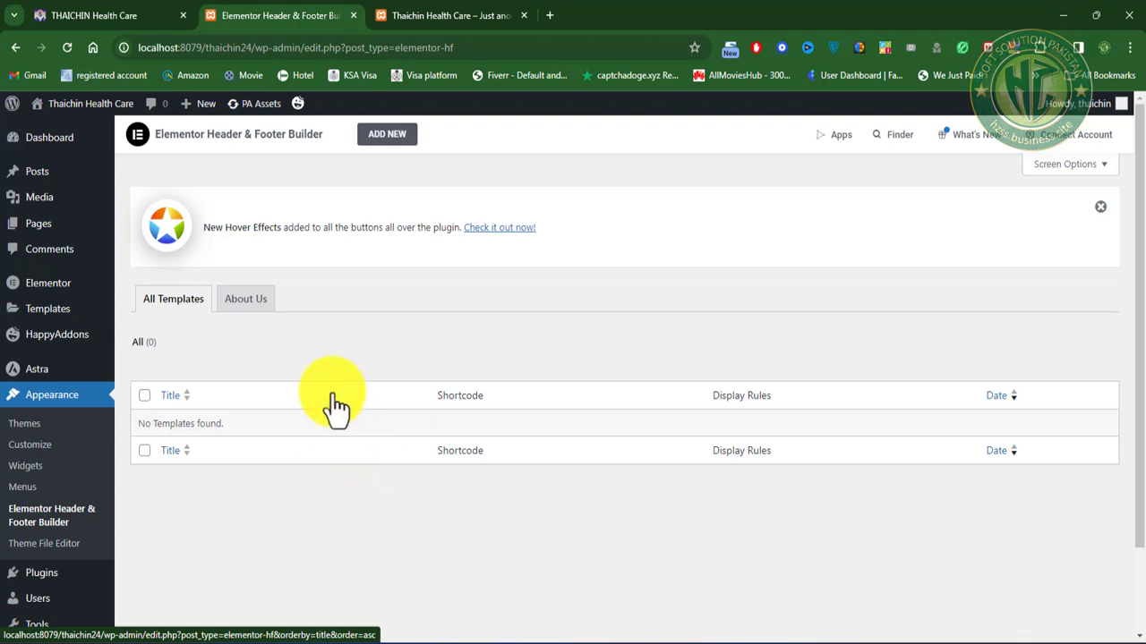
left_click(391, 136)
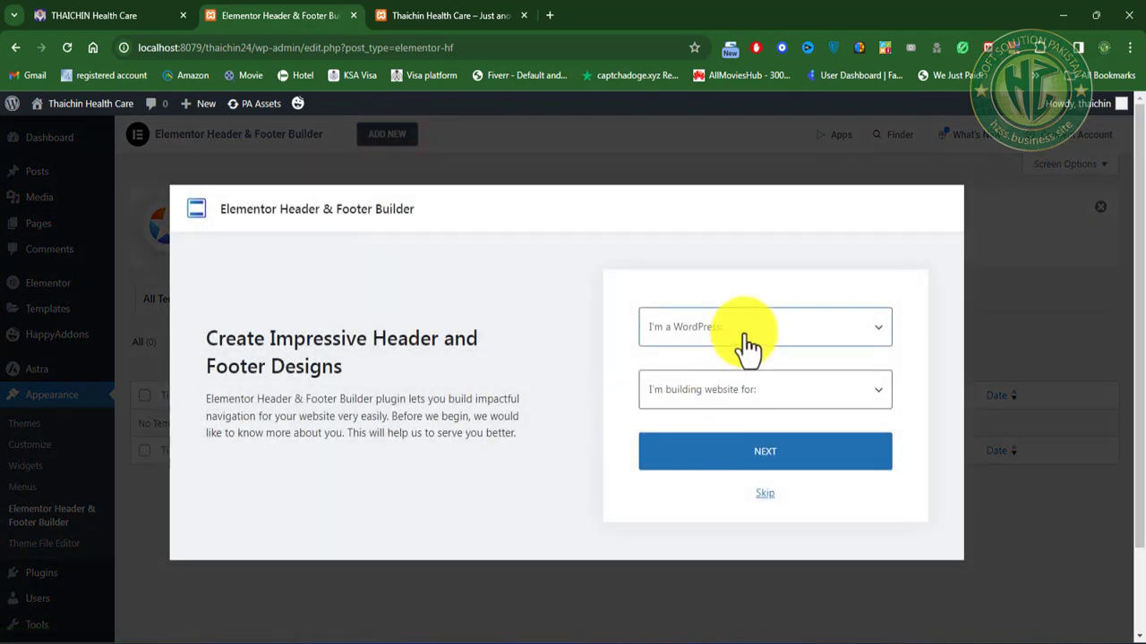
left_click(767, 498)
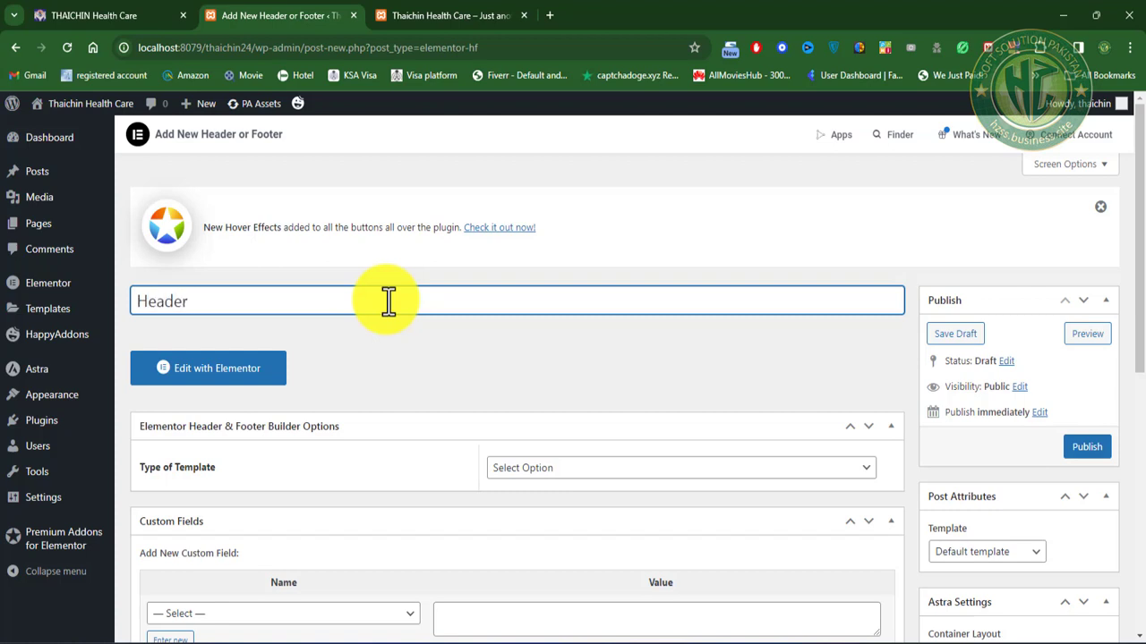
Step: Configure the template as type Header, displayed on the Entire Website for All user roles, with the layout enabled for the Elementor Canvas template
left_click(649, 466)
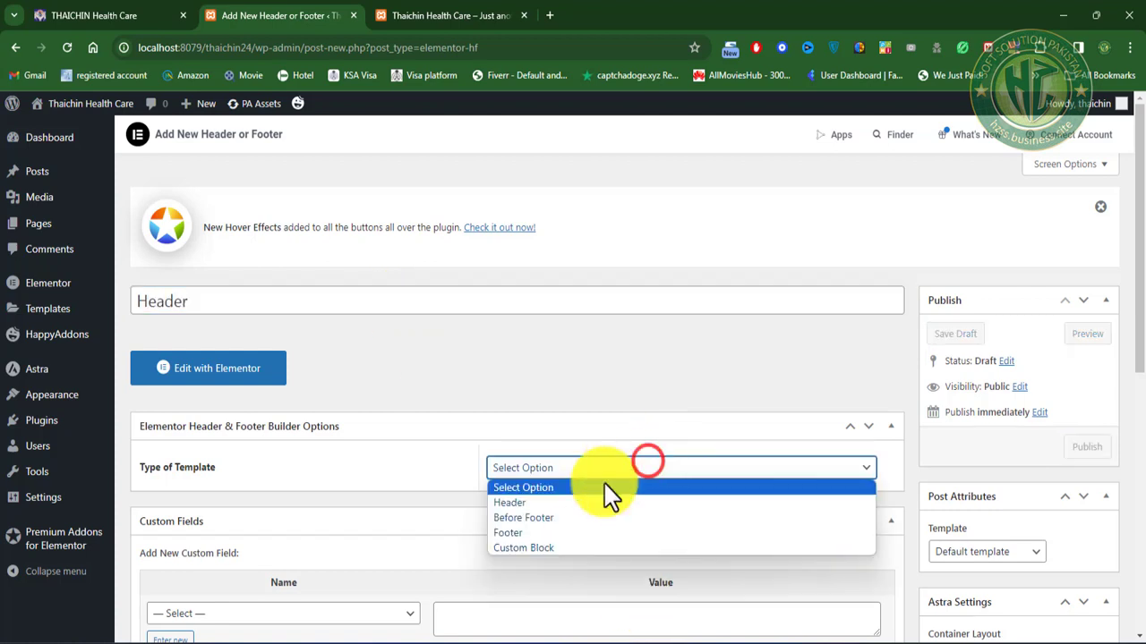
left_click(553, 503)
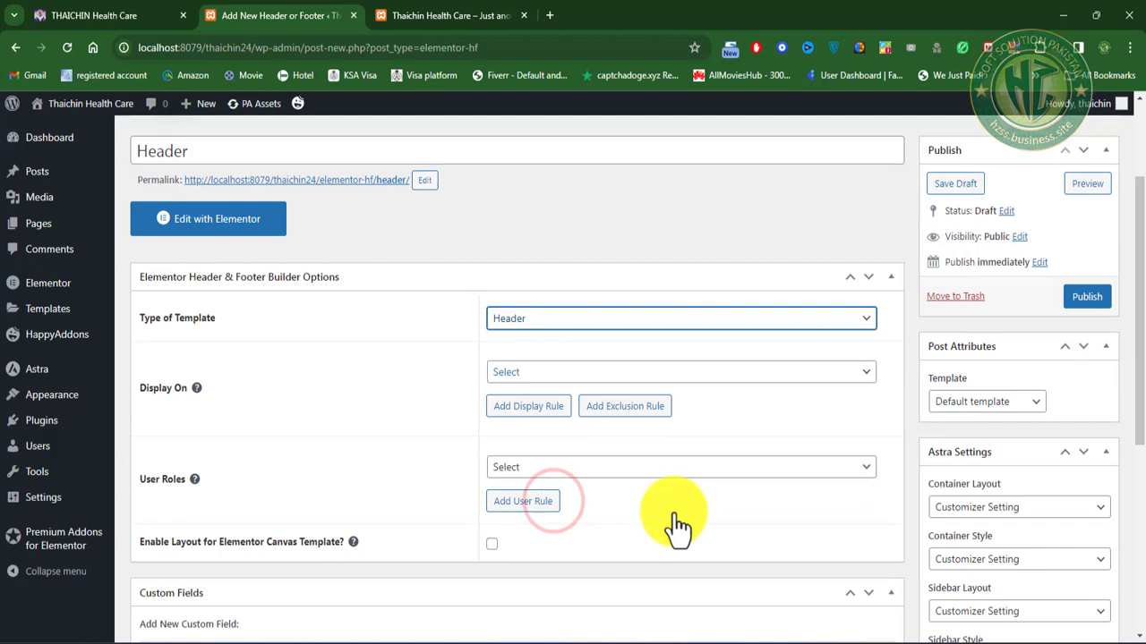
left_click(604, 372)
left_click(546, 97)
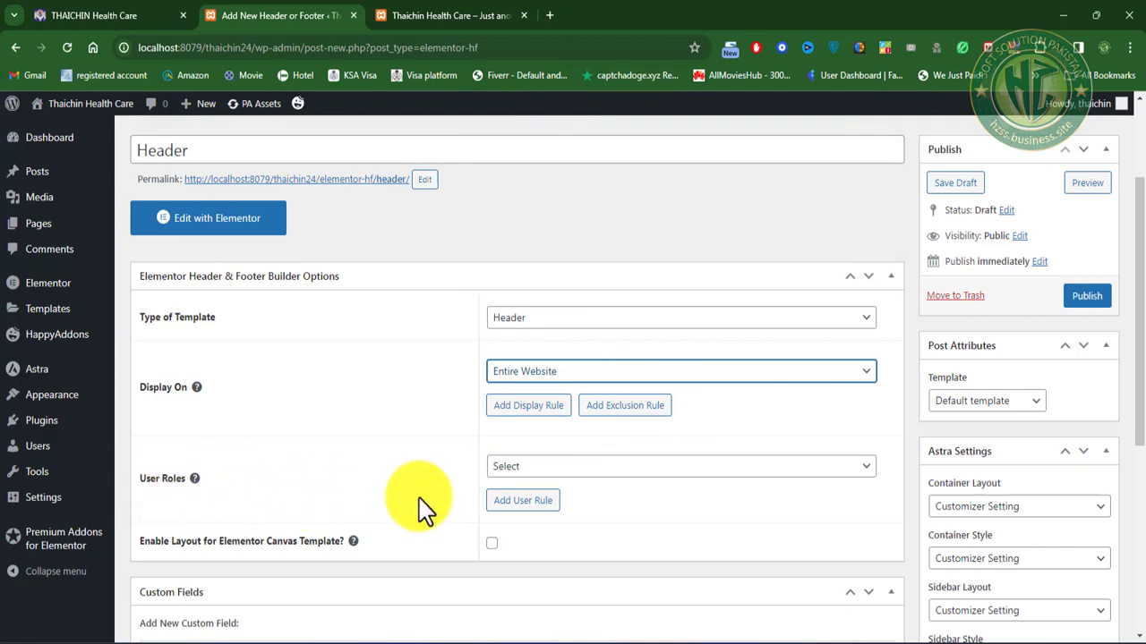
left_click(587, 466)
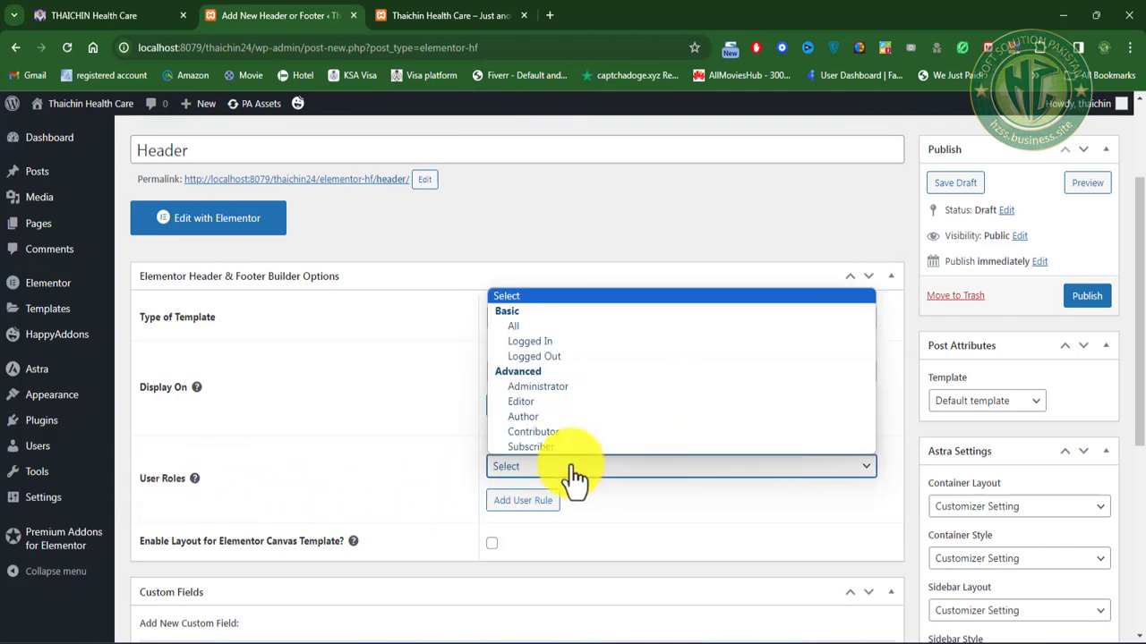
left_click(522, 327)
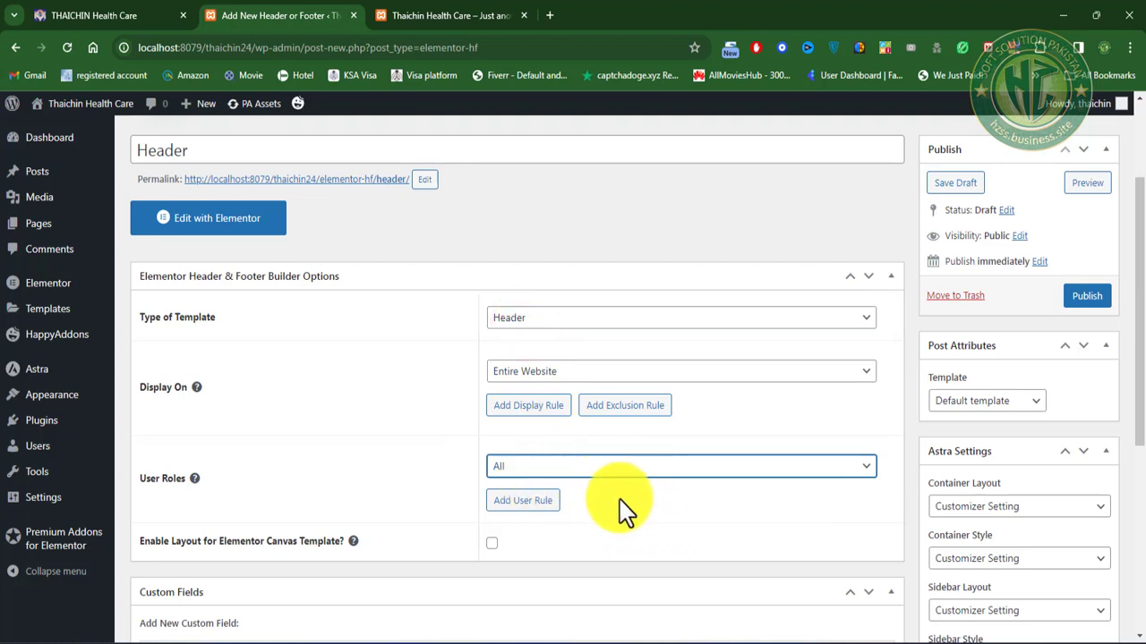
left_click(488, 544)
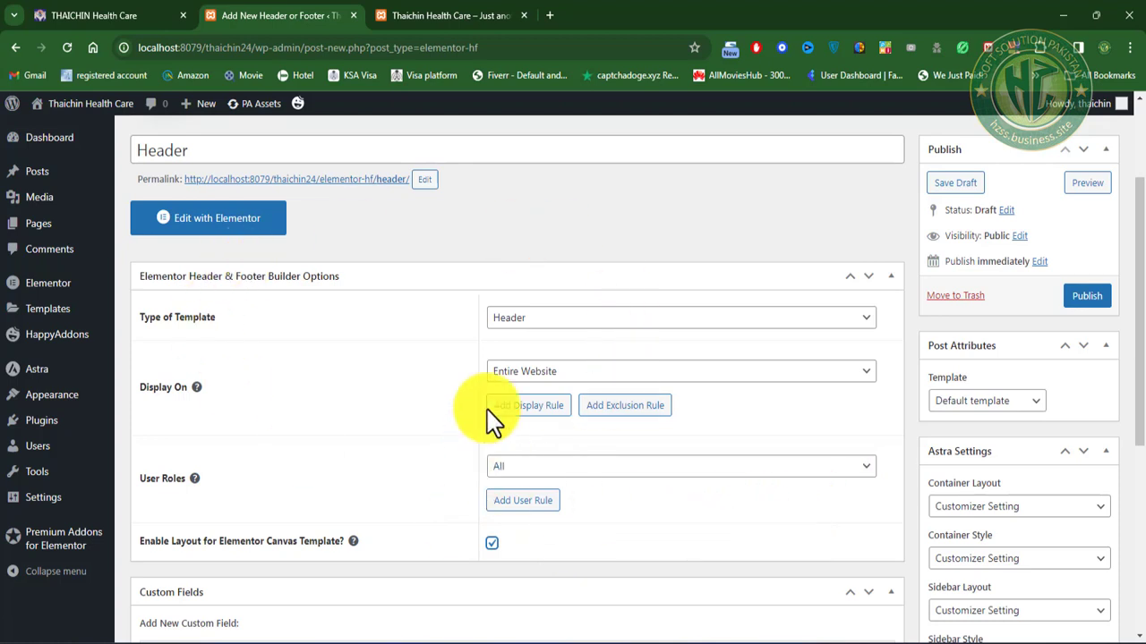
Step: Set the post template to Elementor Full Width and disable all the Astra sections, from Primary Header through Footer
left_click(1029, 403)
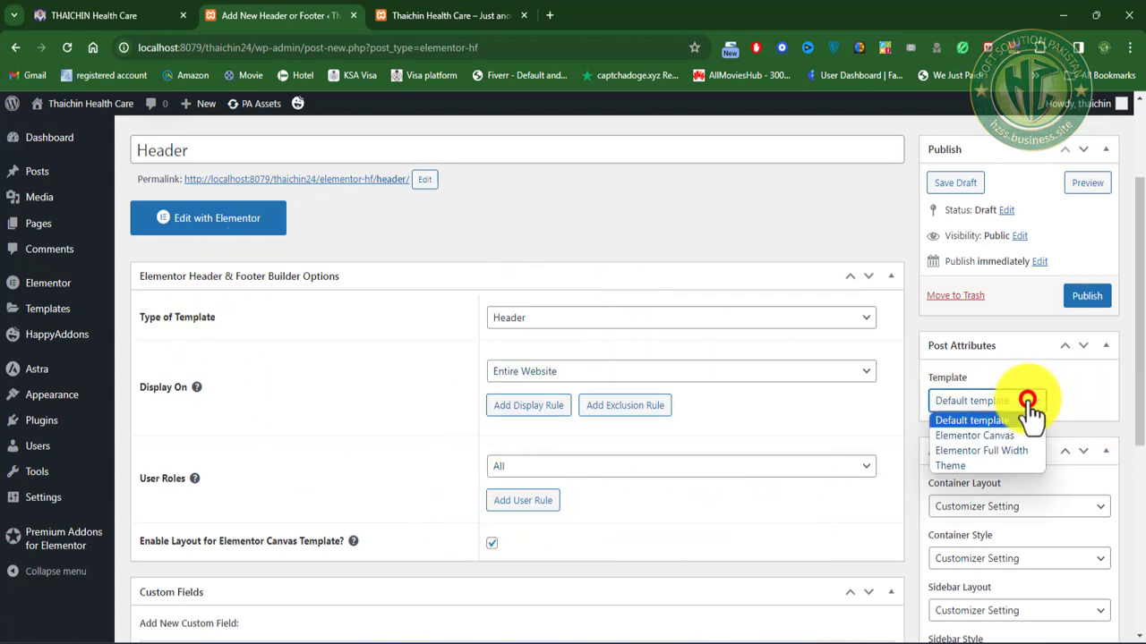
left_click(1003, 452)
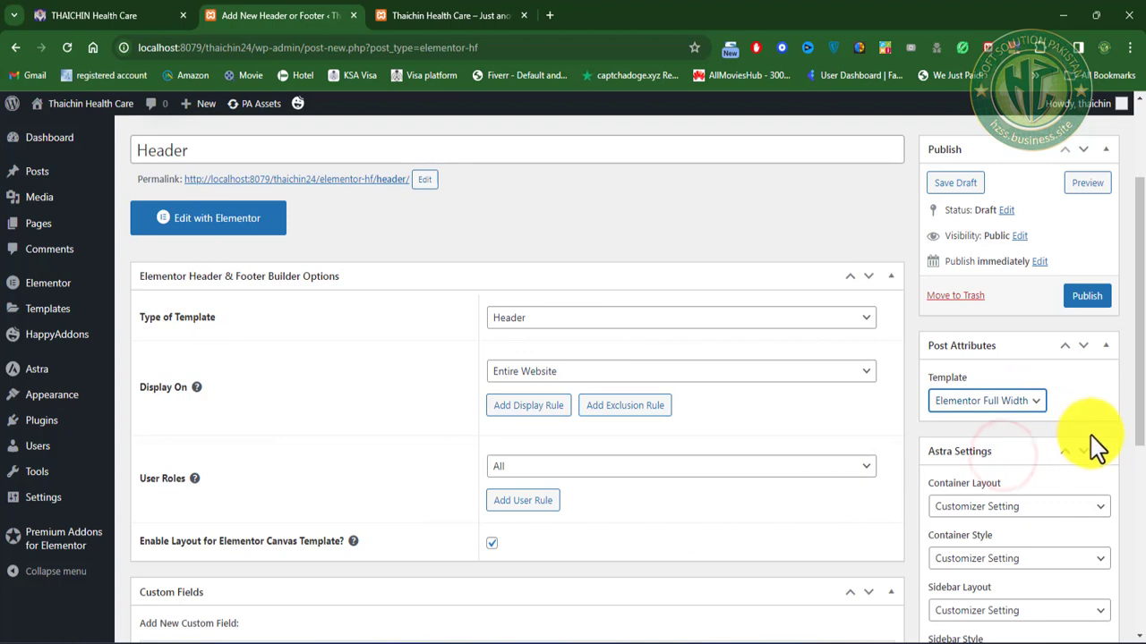
scroll(1097, 445, "down", 3)
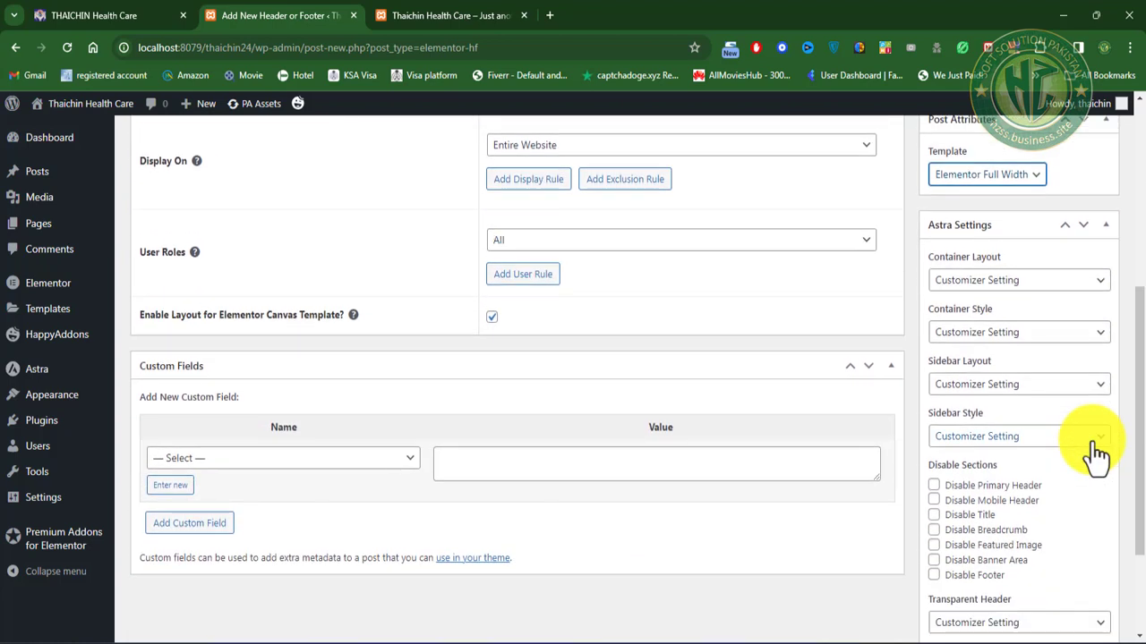
left_click(933, 487)
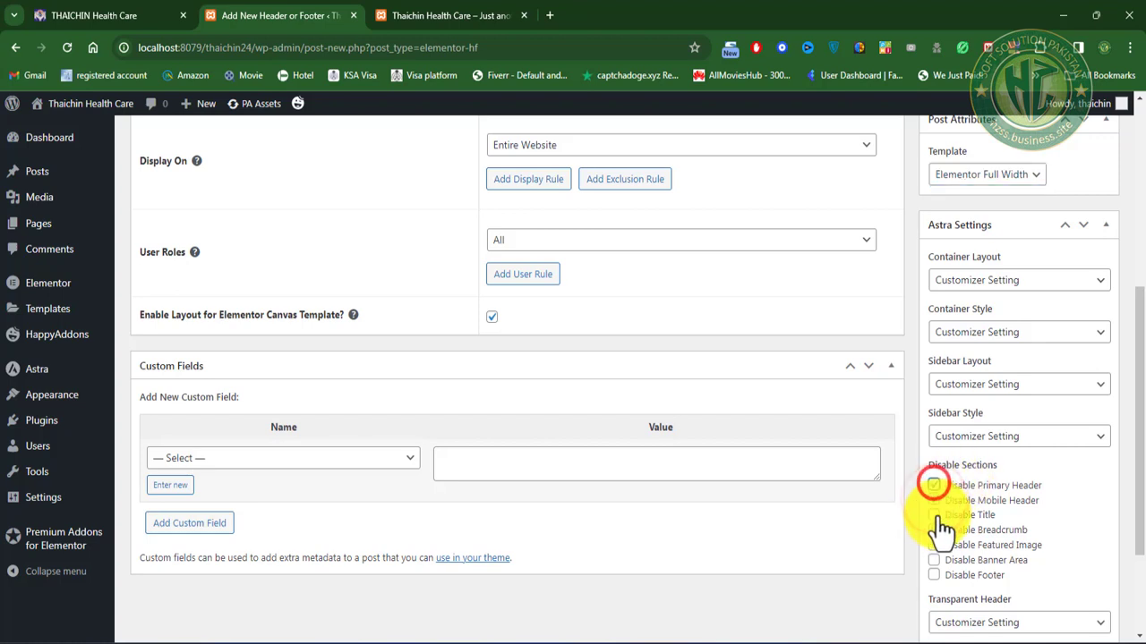
left_click(934, 514)
left_click(934, 530)
left_click(934, 545)
left_click(933, 560)
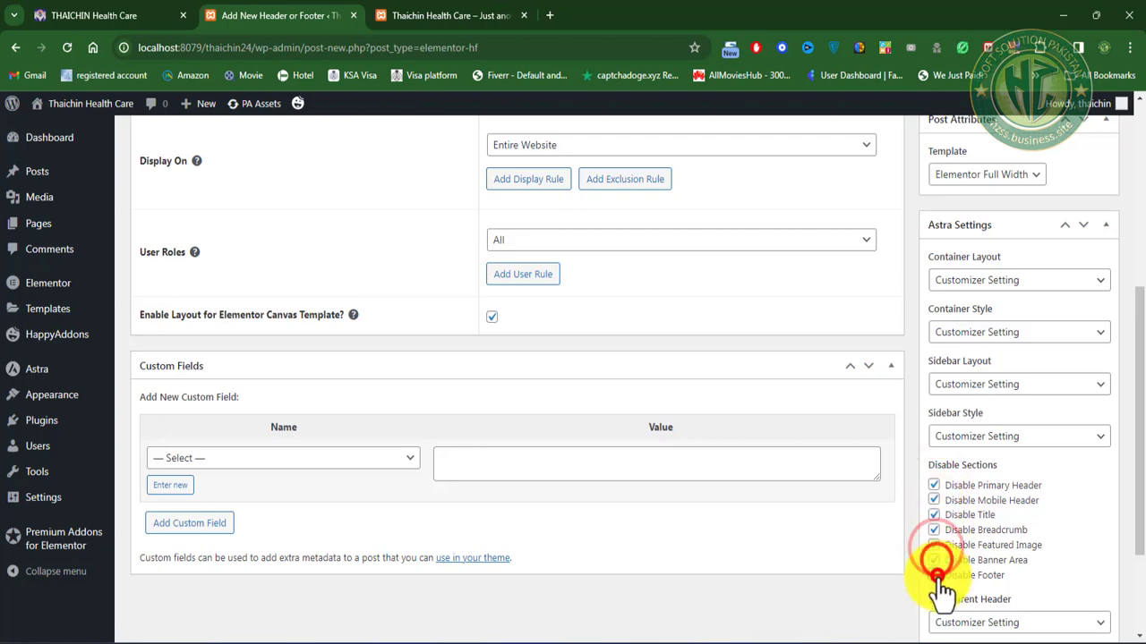
left_click(934, 575)
Step: Review the Header template's settings and publish it
scroll(1069, 557, "down", 2)
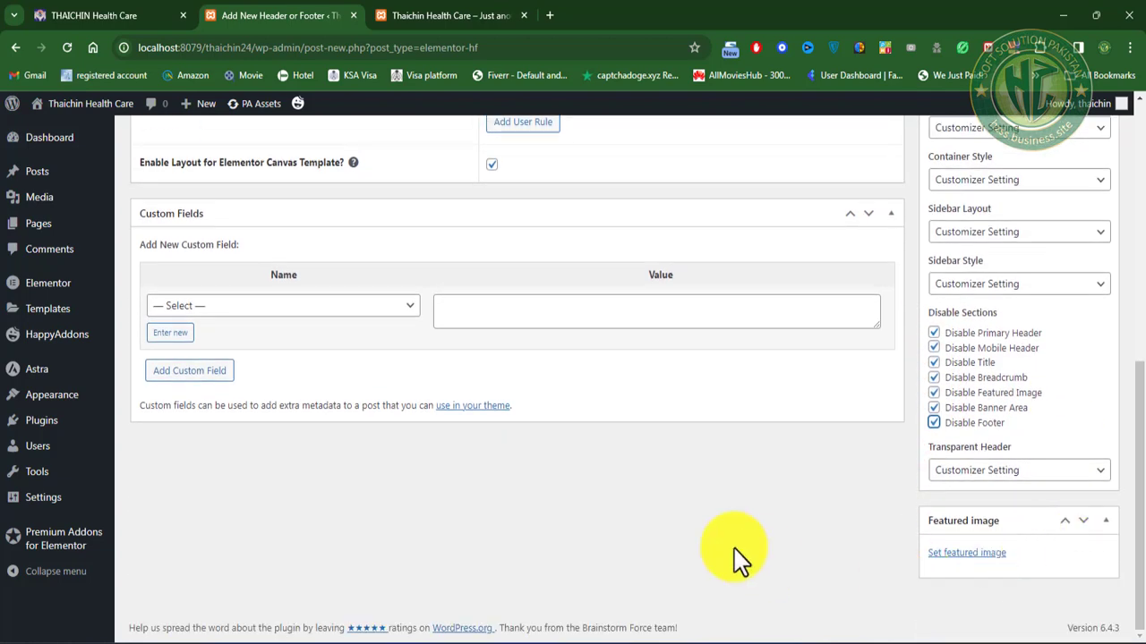
scroll(734, 548, "up", 4)
scroll(734, 549, "up", 2)
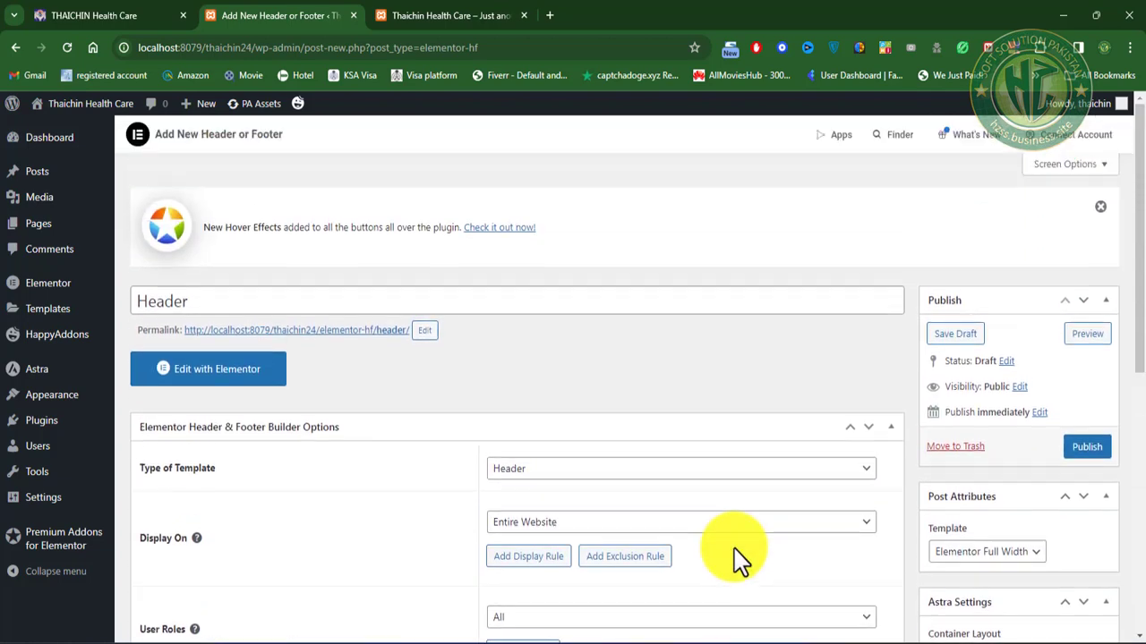
left_click(1085, 448)
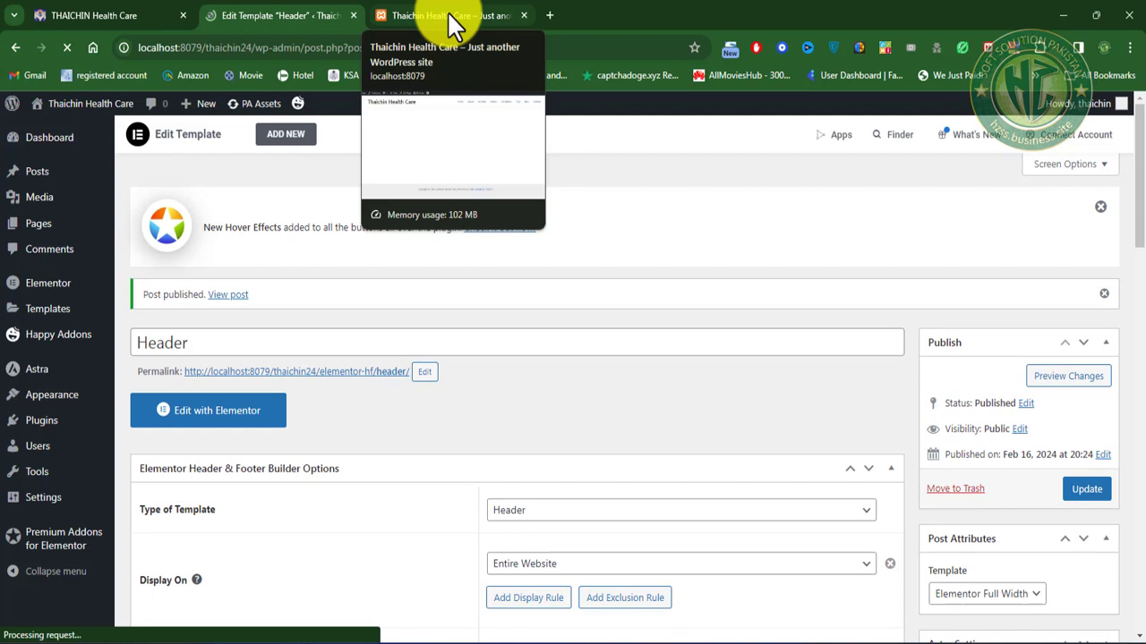
Step: Reload the new site's front page, compare it with the original THAICHIN site's header, and return to the Header template
left_click(447, 18)
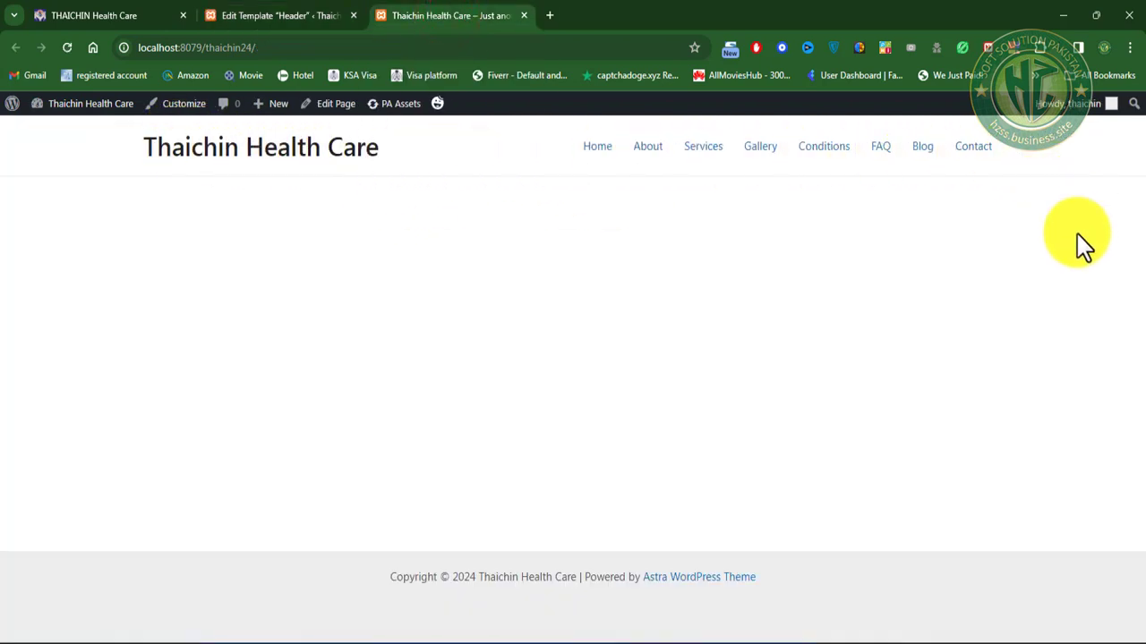
left_click(67, 49)
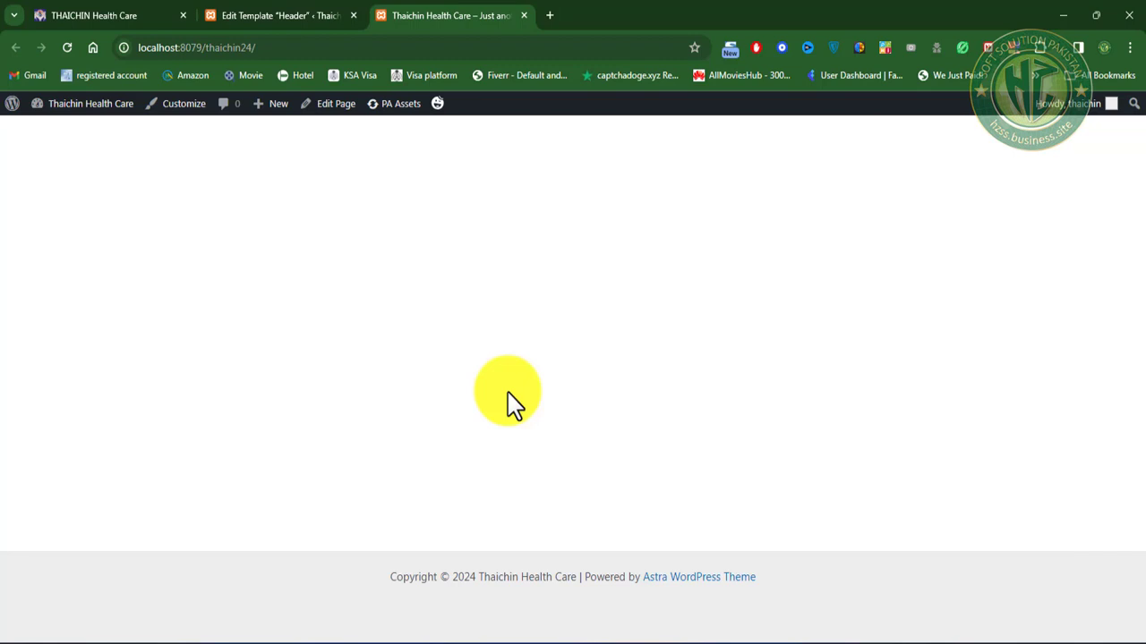
left_click(105, 15)
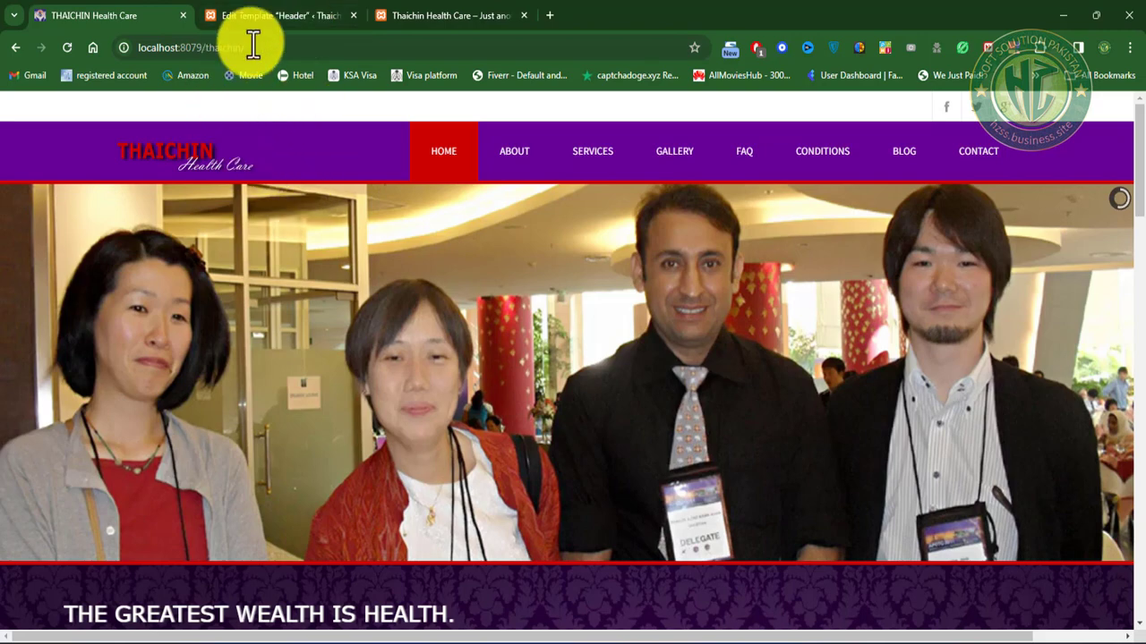
left_click(286, 14)
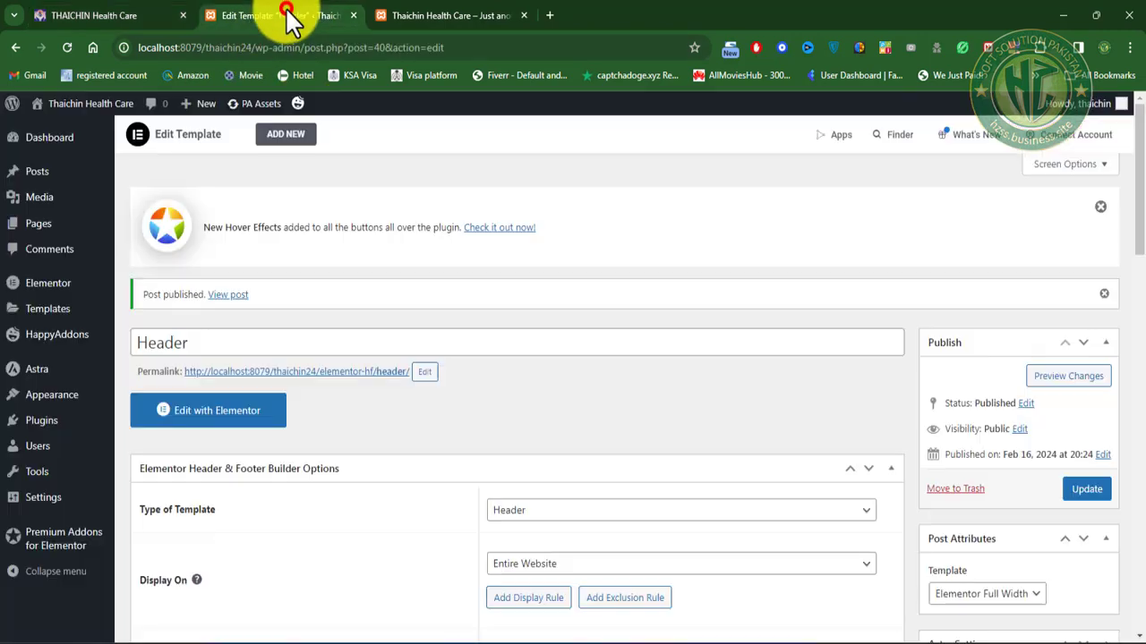
Step: Open the Header template for editing with Elementor, dismiss the Elementor AI introduction and dock the Structure panel
left_click(240, 426)
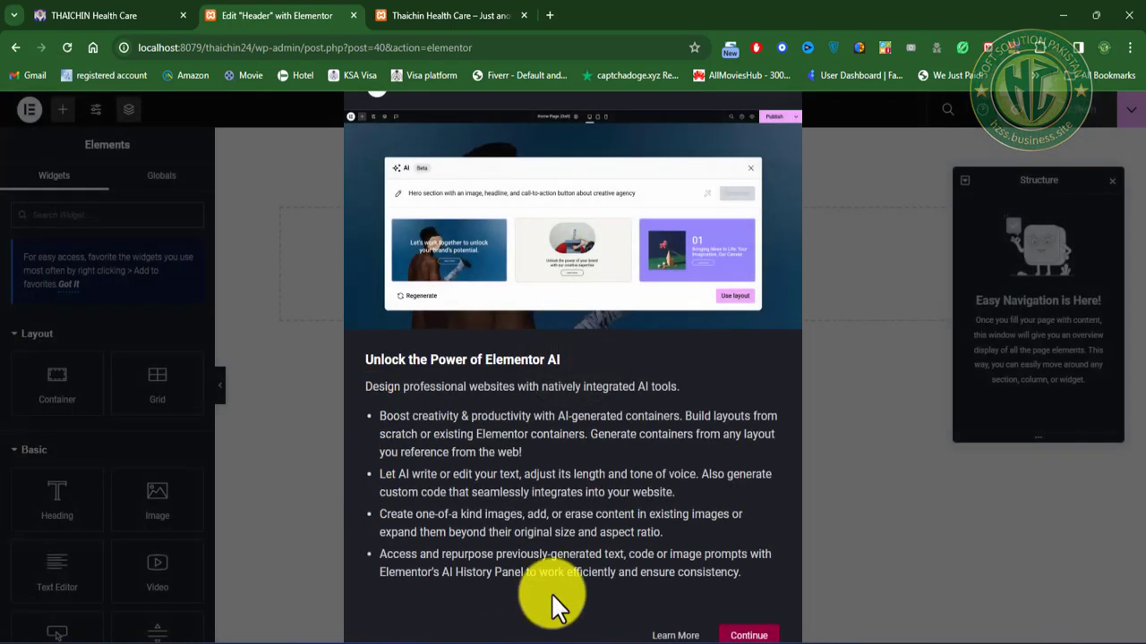
left_click(749, 635)
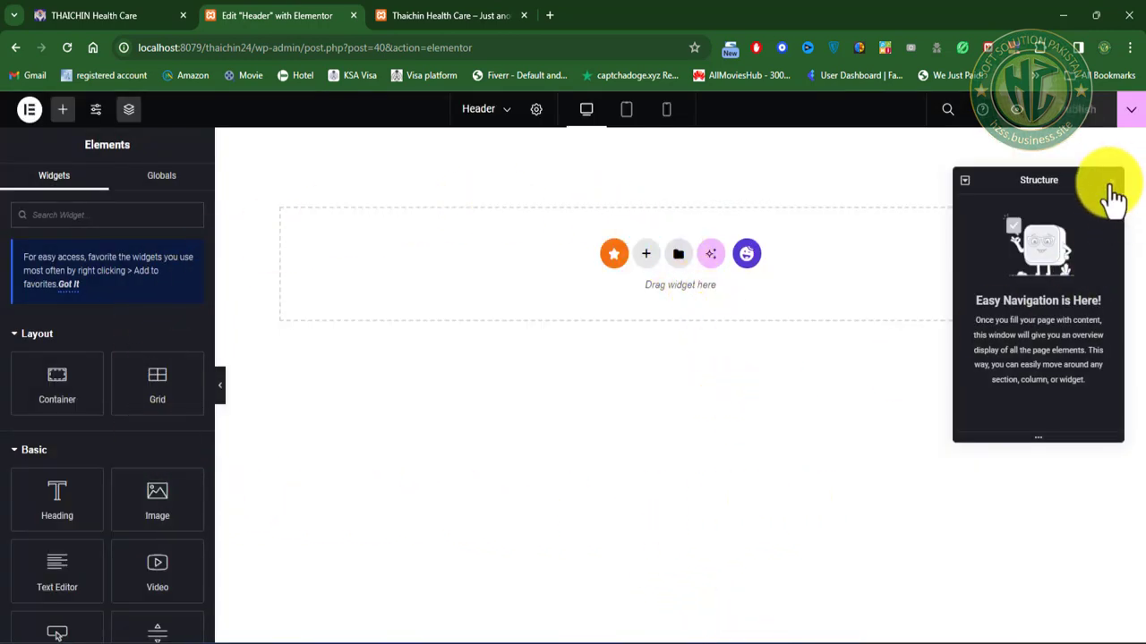
left_click_drag(1020, 186, 1126, 355)
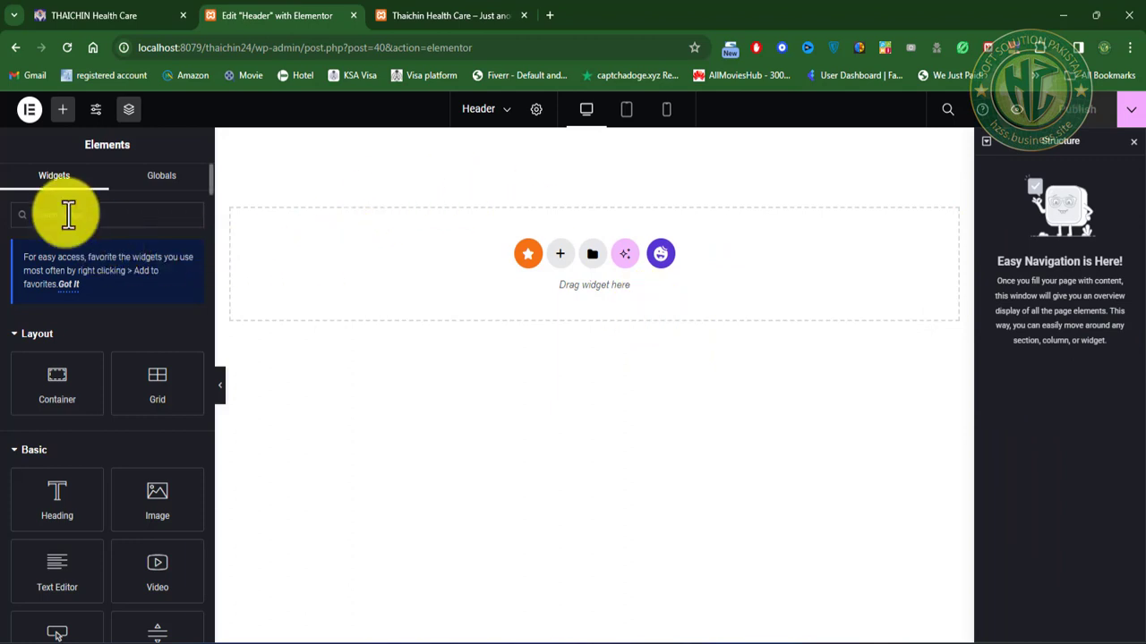
Step: Open the Global Colors in Elementor's Site Settings
left_click(27, 109)
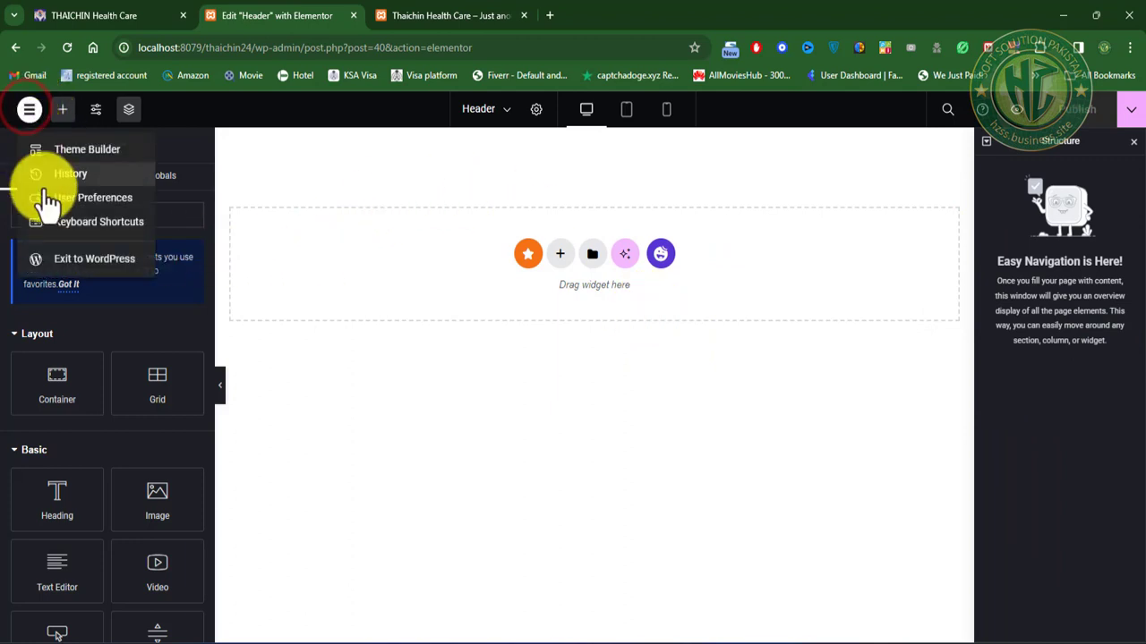
left_click(96, 111)
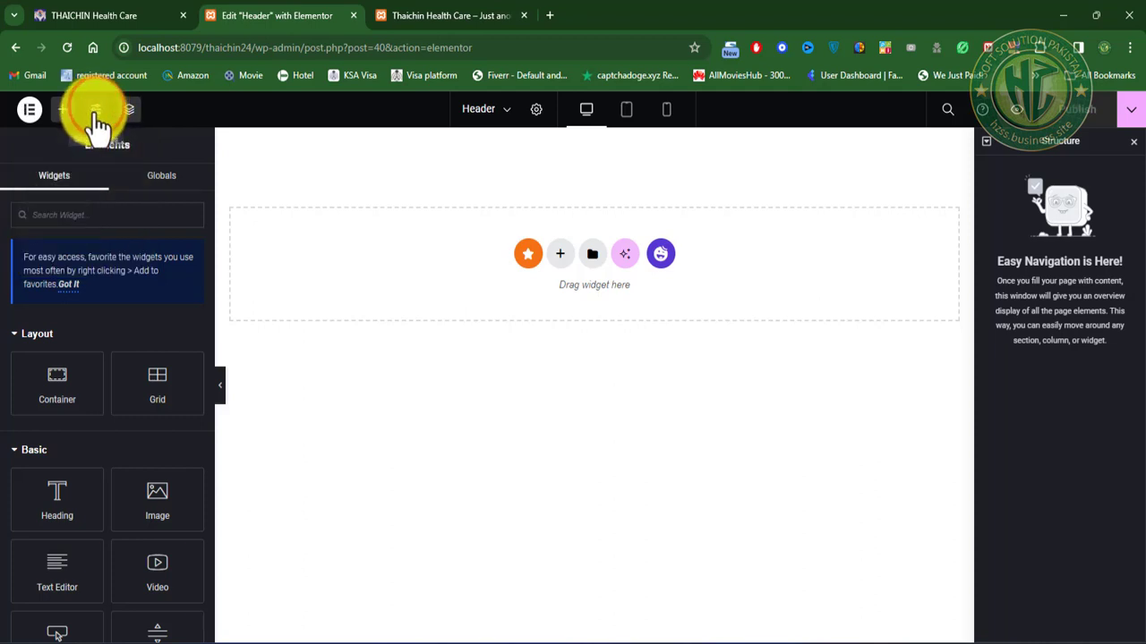
left_click(96, 111)
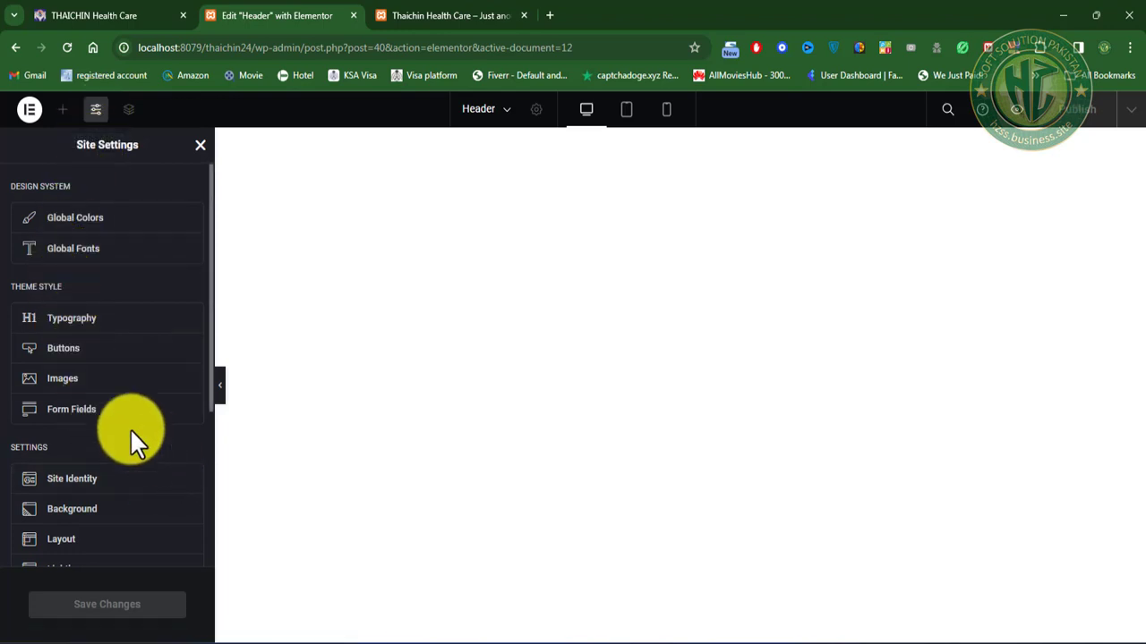
left_click(116, 219)
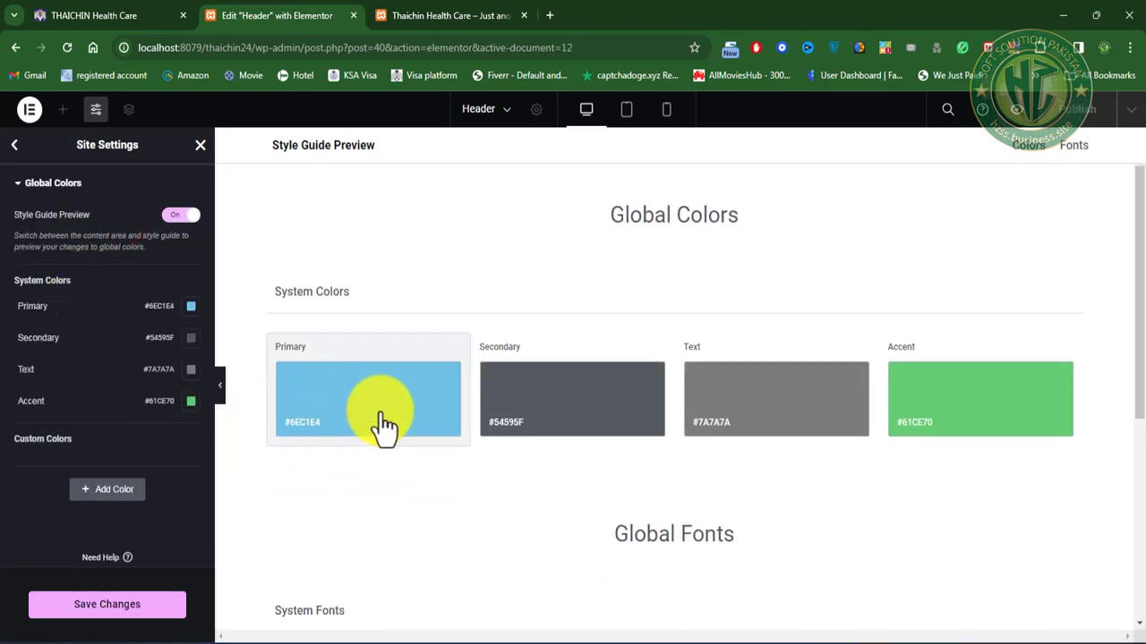
Step: Bring up the original THAICHIN site's home page, place its tab last and open the browser's element inspector
left_click(459, 20)
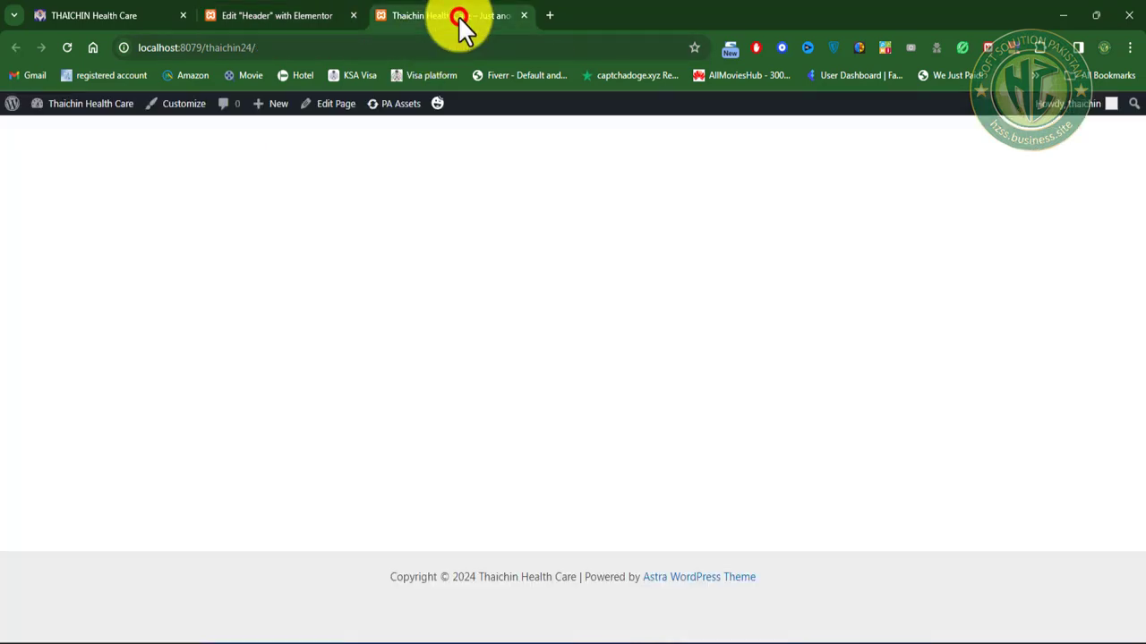
left_click(89, 15)
mouse_move(100, 13)
left_mouse_down()
mouse_move(464, 17)
mouse_move(438, 36)
left_mouse_up()
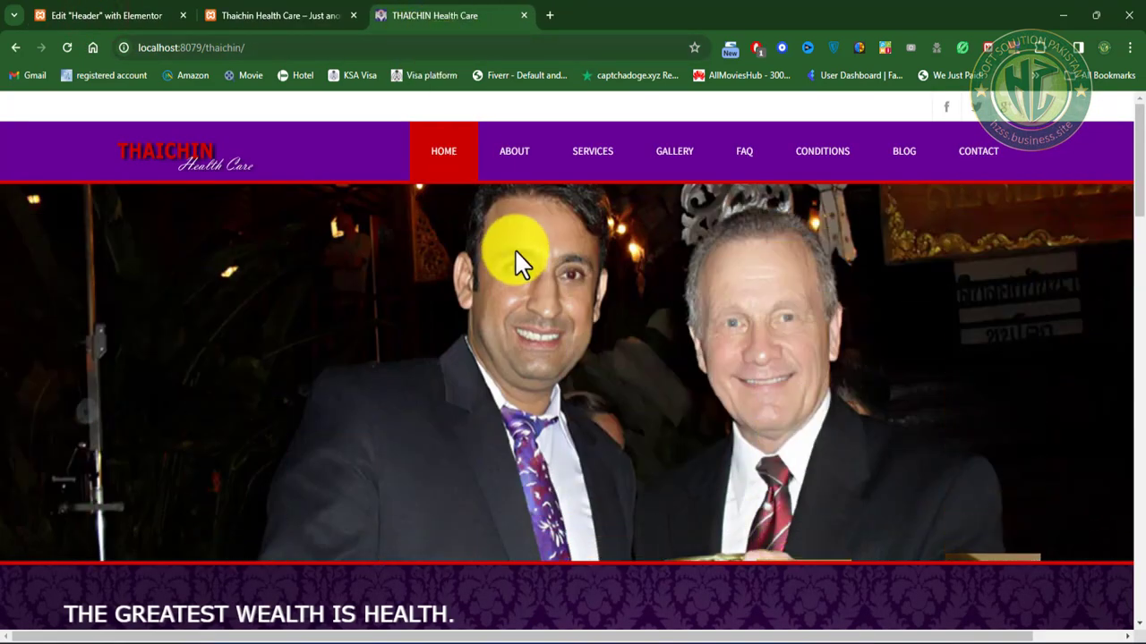
left_click(972, 232)
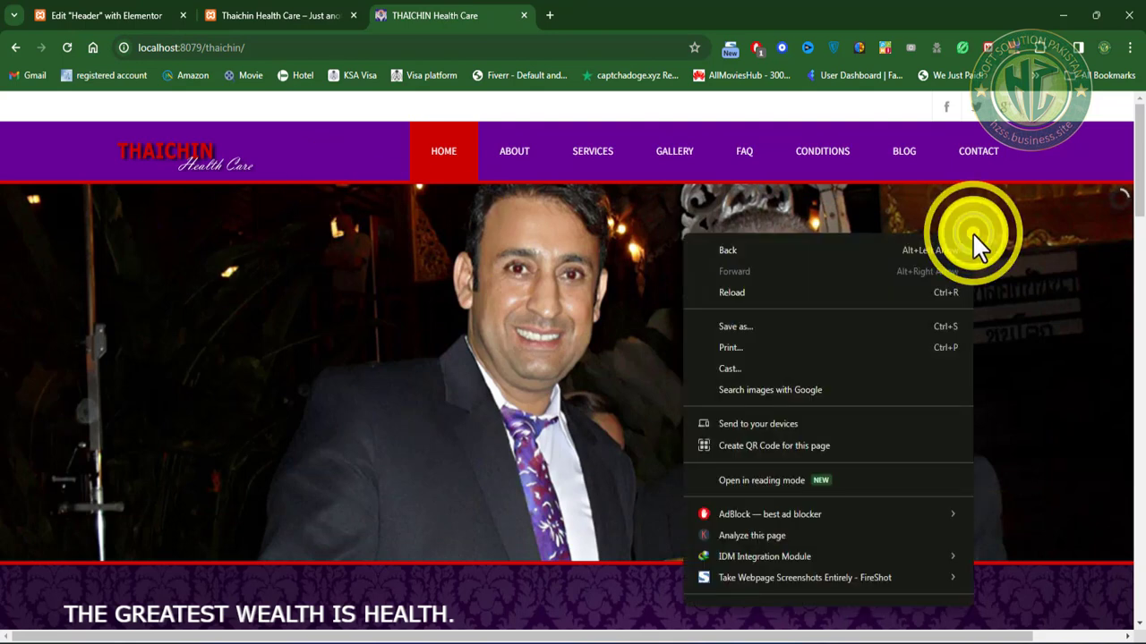
mouse_move(795, 561)
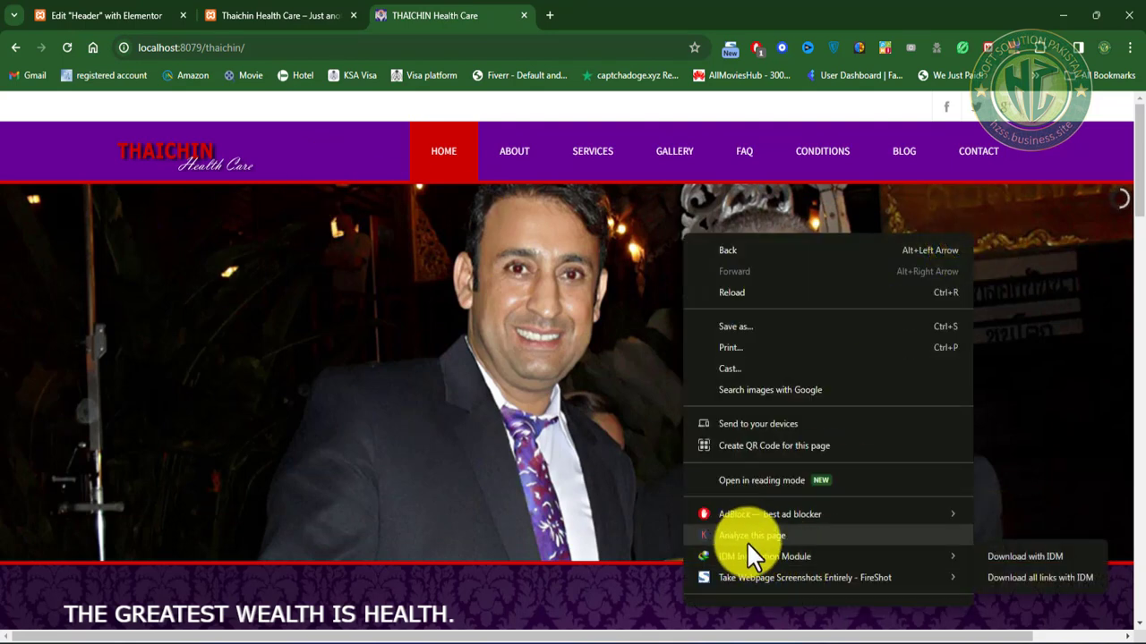
right_click(1025, 253)
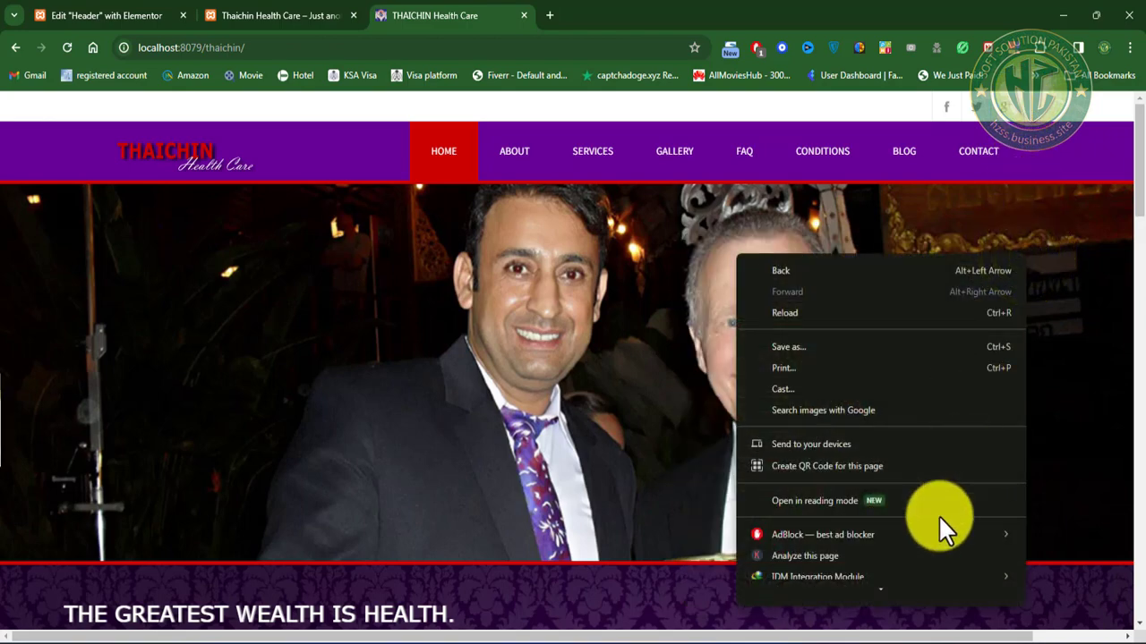
mouse_move(880, 595)
left_click(802, 590)
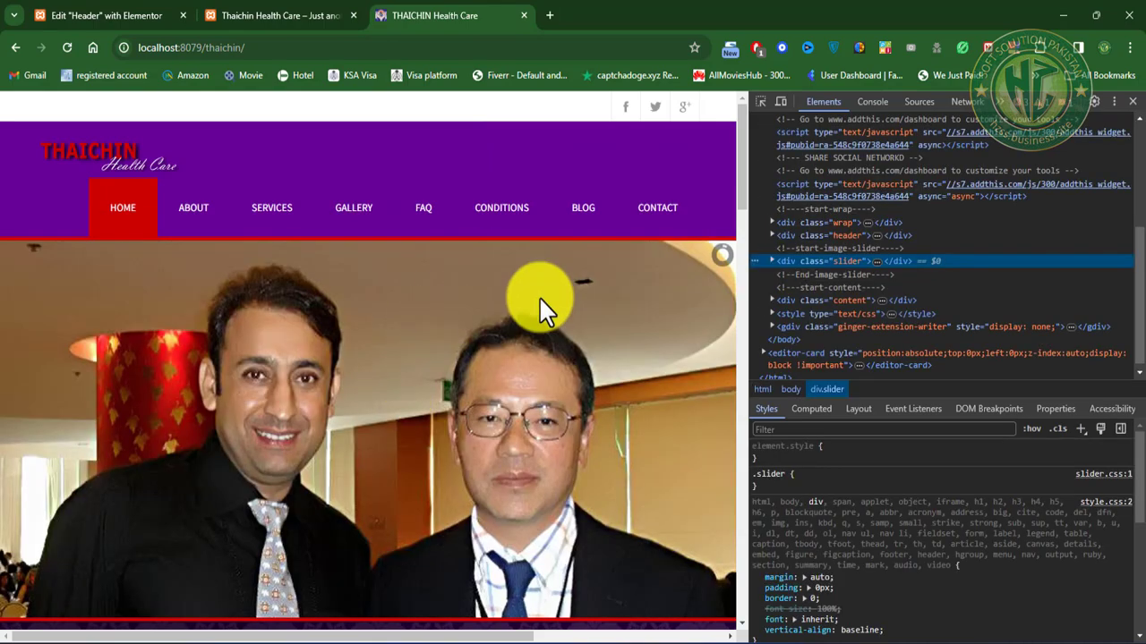
Step: Inspect the original site's header bar and copy its background color value #660099
left_click(760, 101)
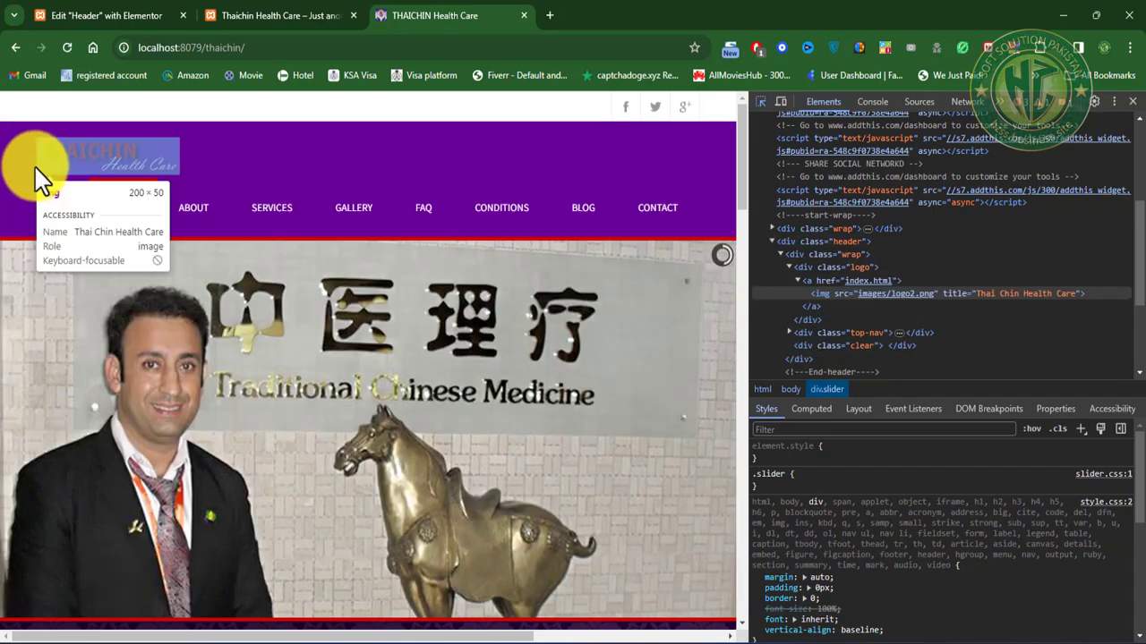
left_click(4, 170)
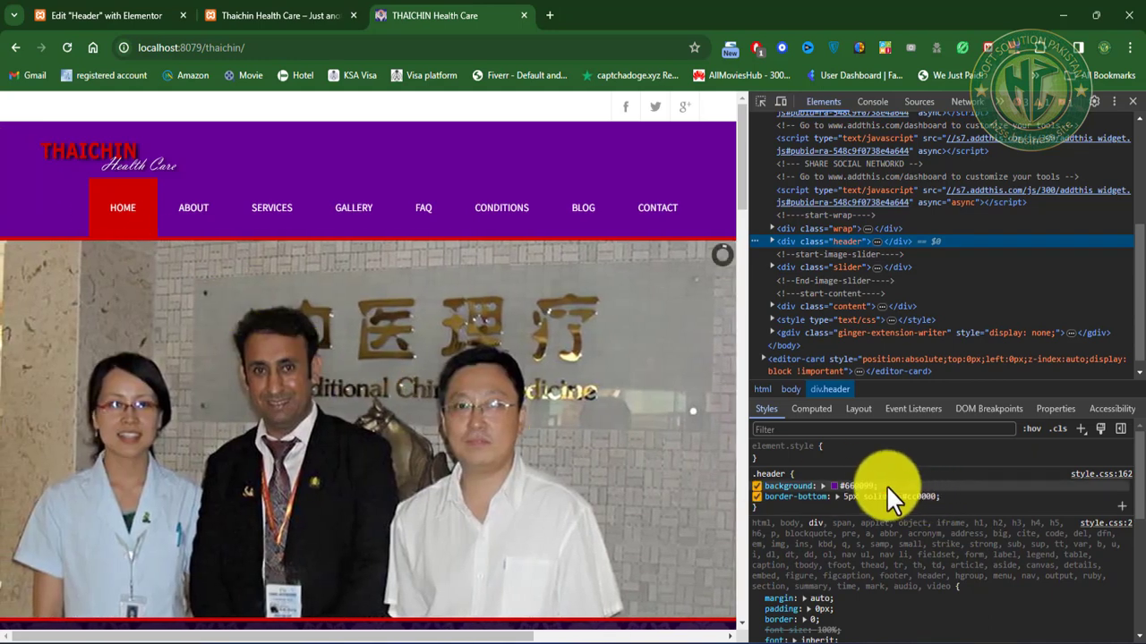
left_click(859, 486)
key("ctrl+c")
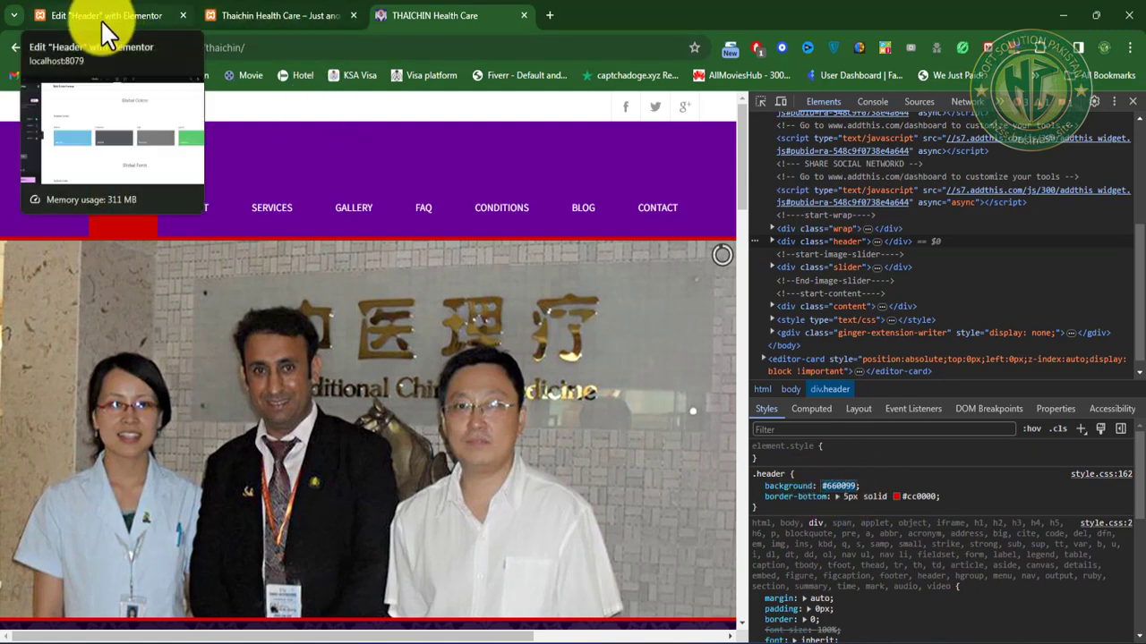
Step: Set the Primary global color of the Header template's Site Settings to #660099
left_click(77, 20)
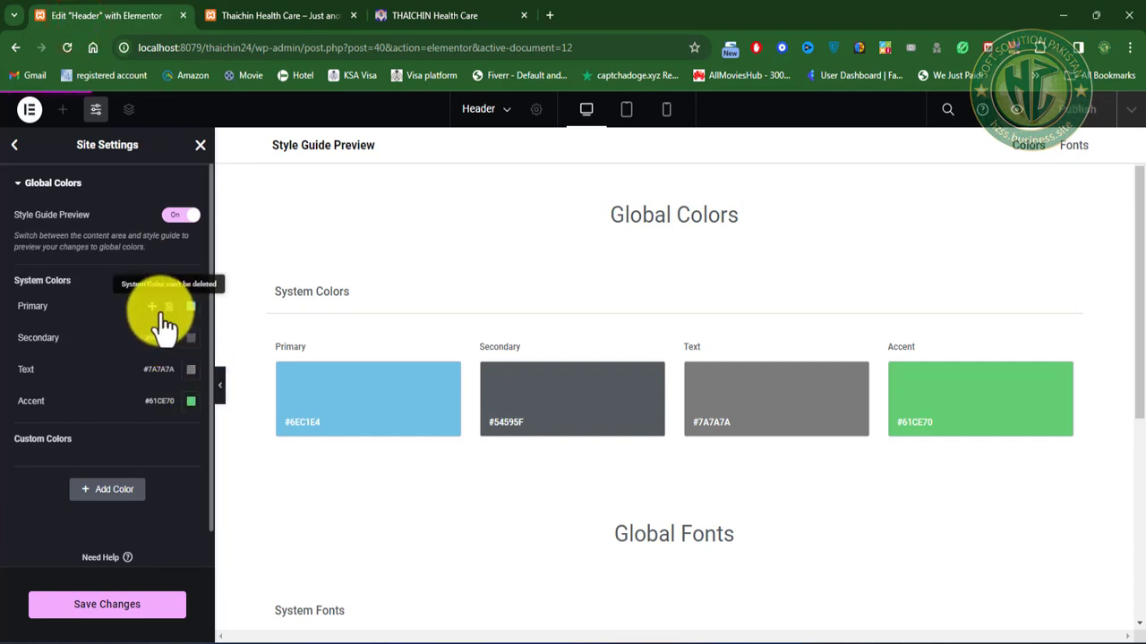
left_click(191, 306)
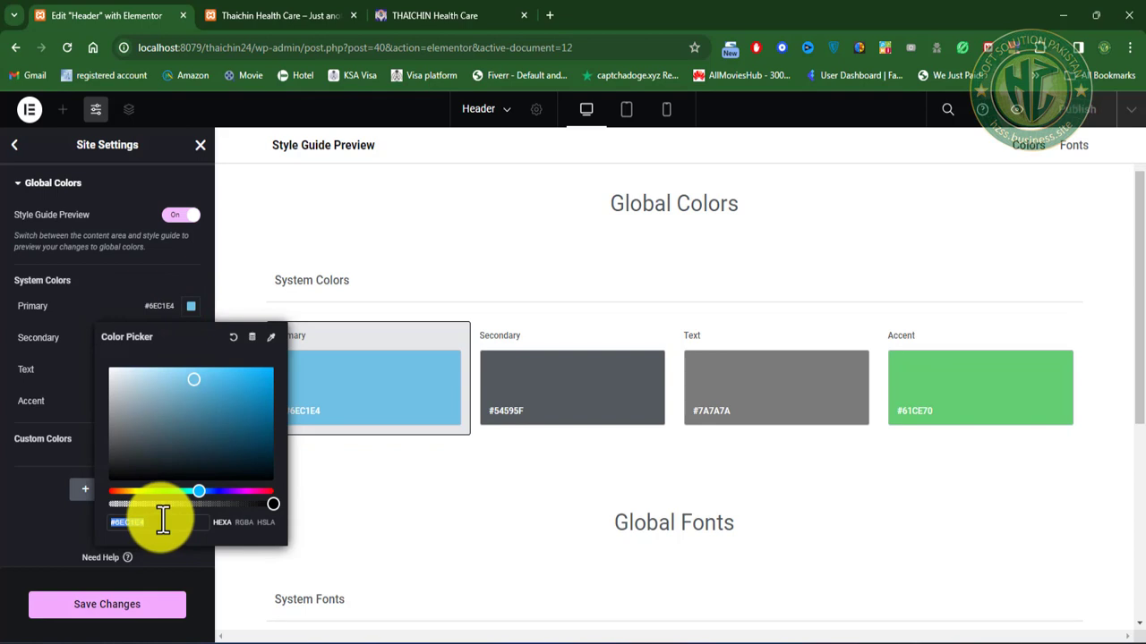
key("ctrl+v")
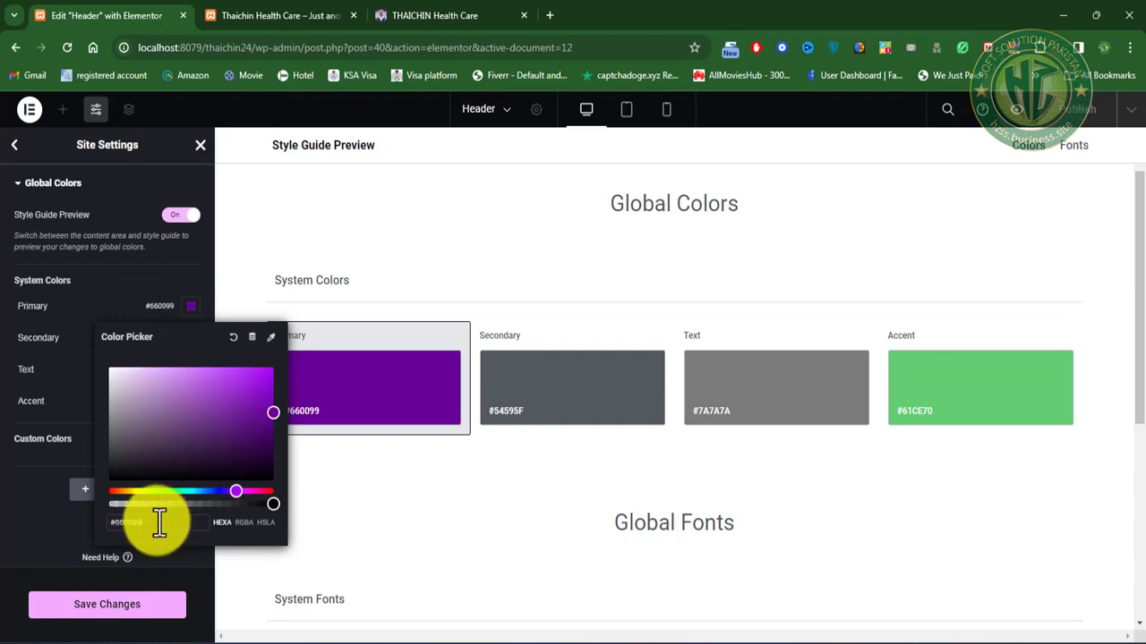
left_click(27, 522)
Step: Return to the original THAICHIN site and copy the header's bottom border color value #cc0000
left_click(276, 16)
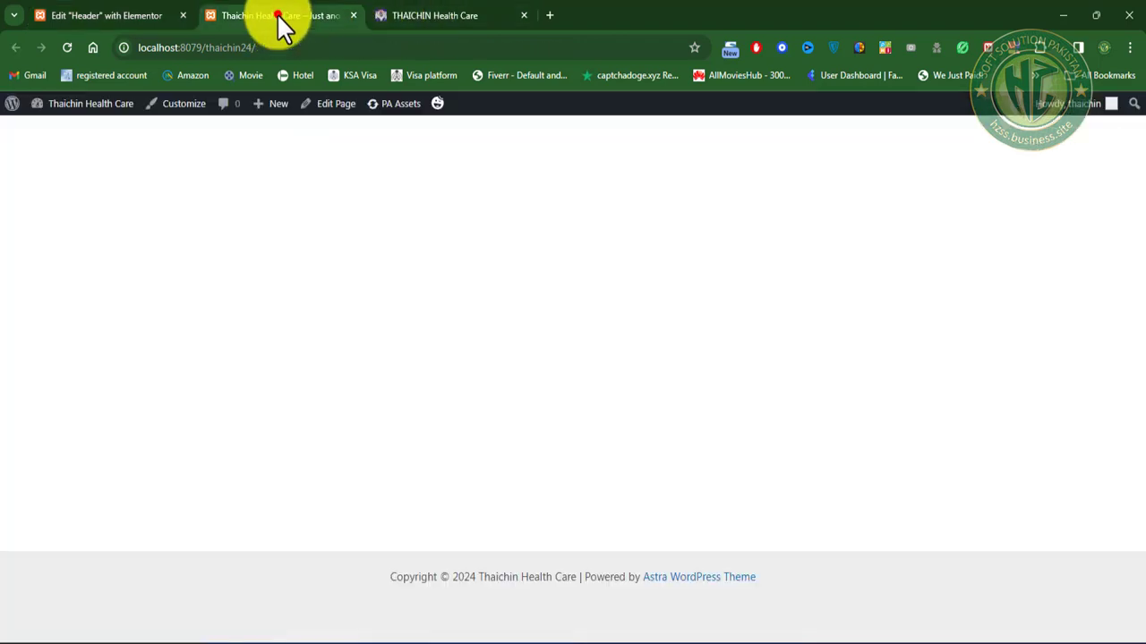
left_click(441, 15)
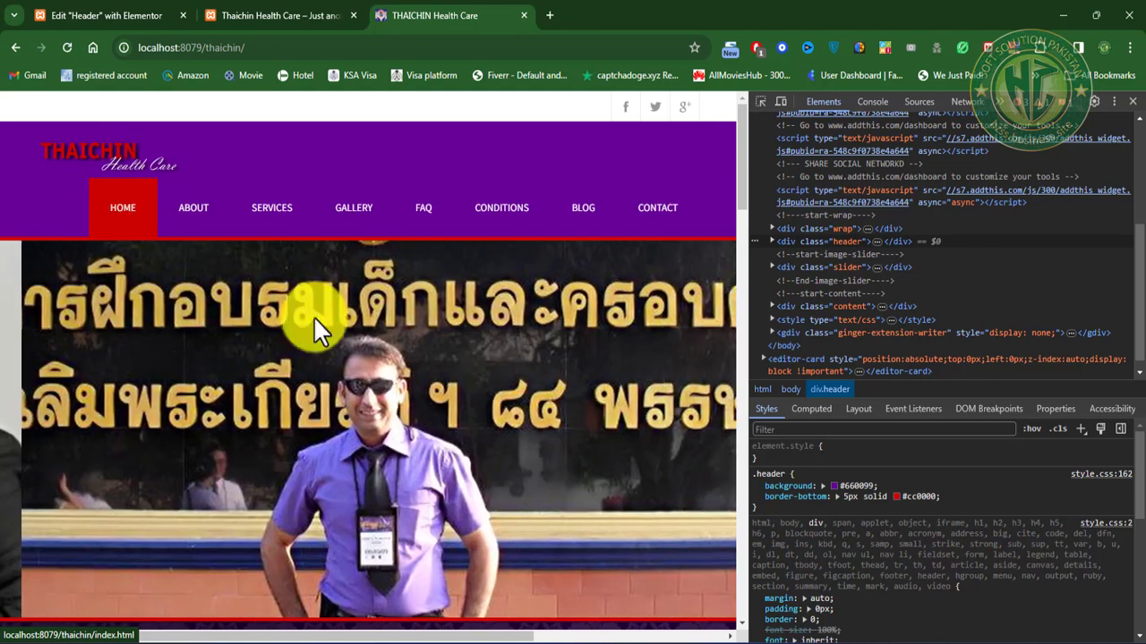
triple_click(906, 498)
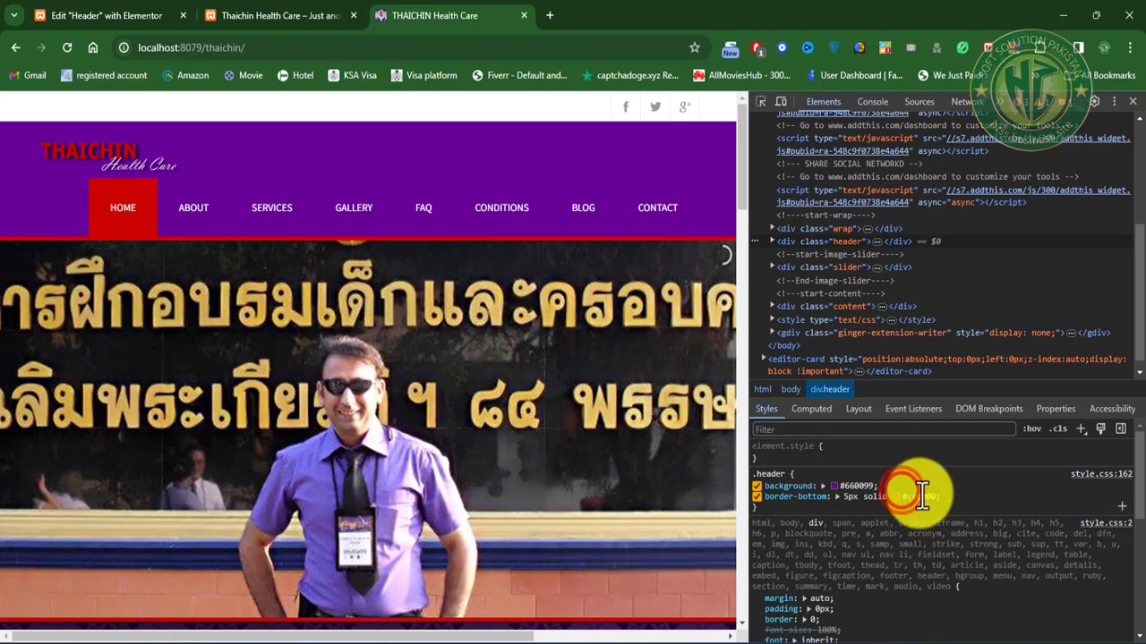
left_click(900, 498)
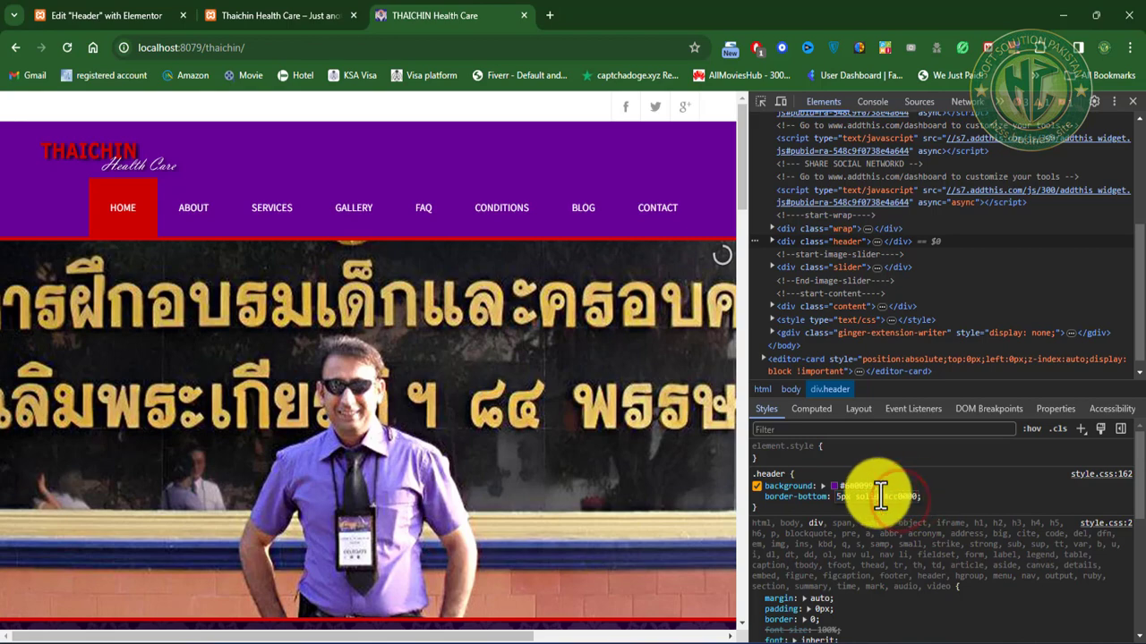
double_click(884, 498)
key("ctrl+c")
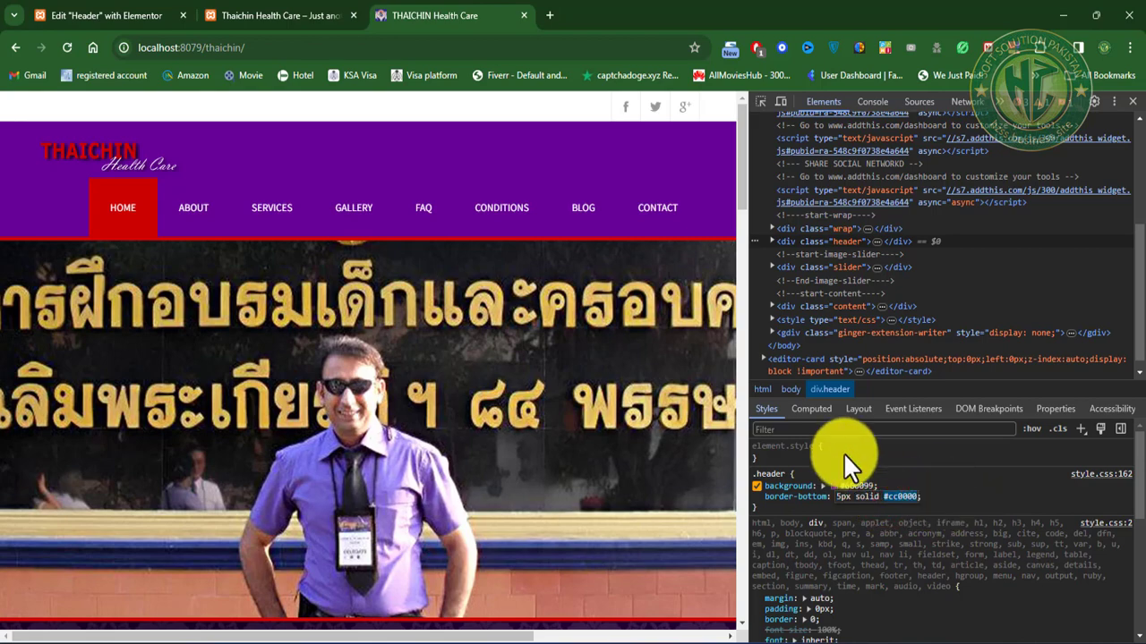
Step: Set the Secondary global color in Elementor's Site Settings to #CC0000
left_click(94, 15)
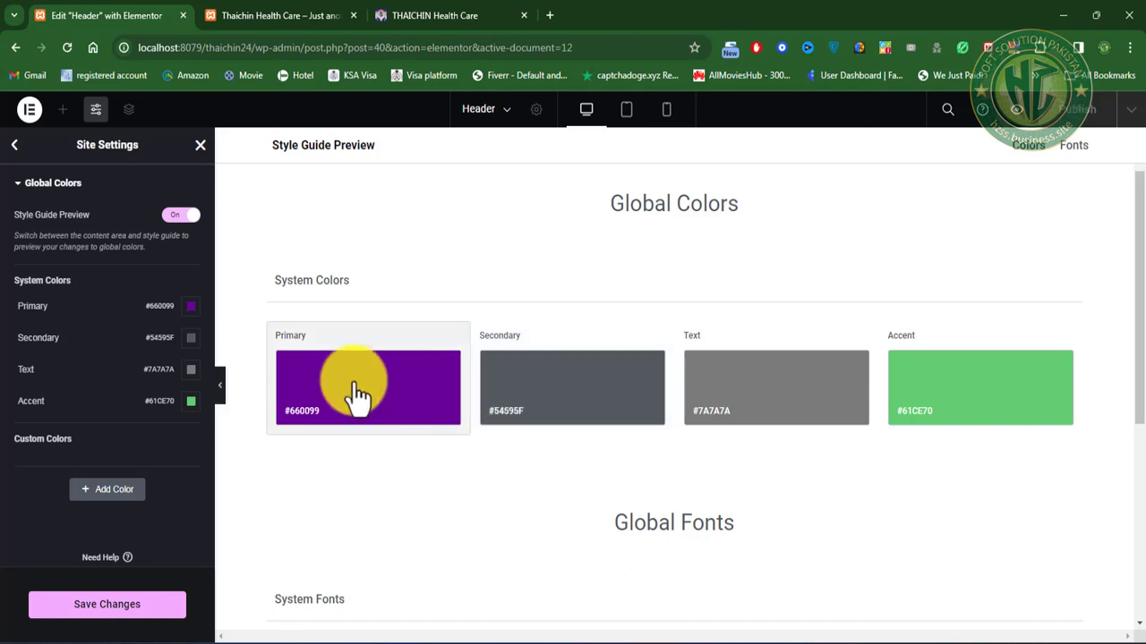
left_click(191, 337)
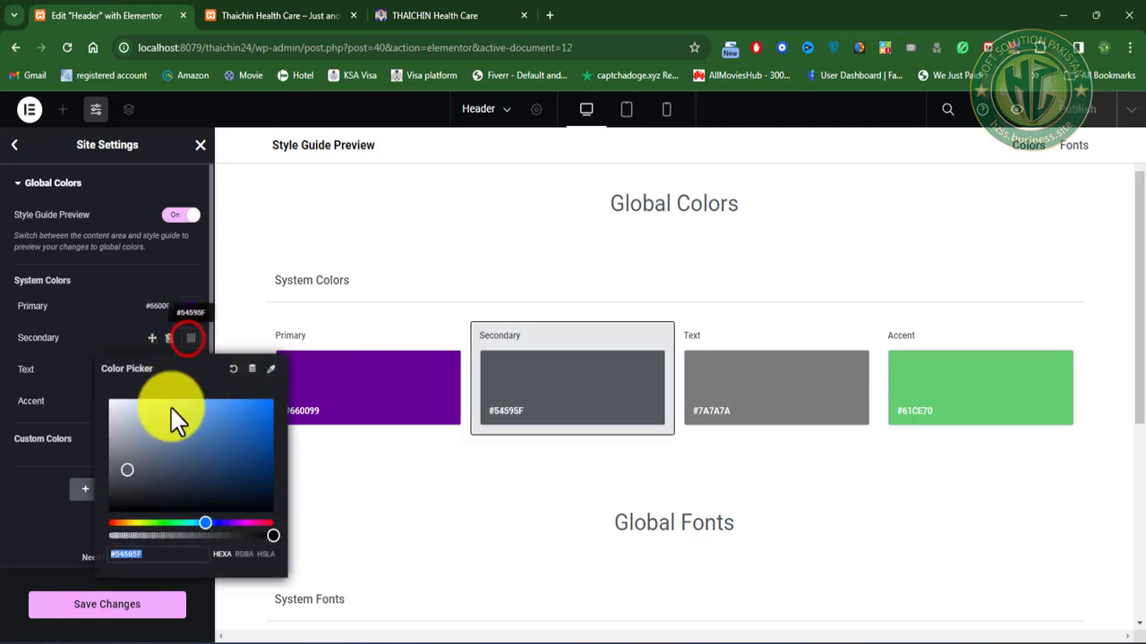
key("ctrl+v")
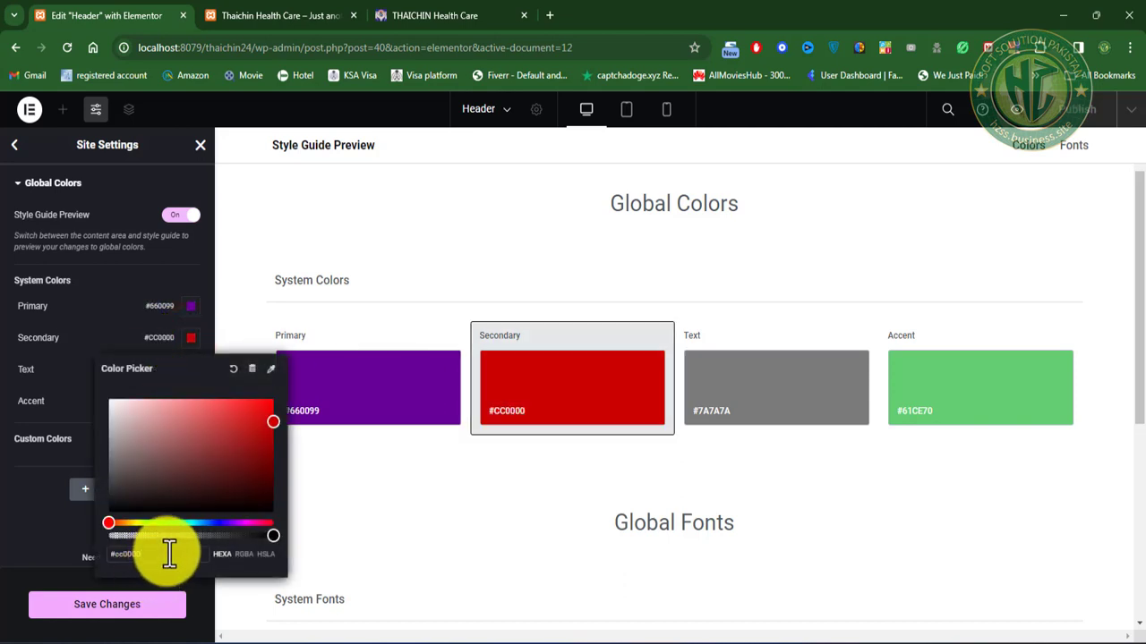
left_click(481, 491)
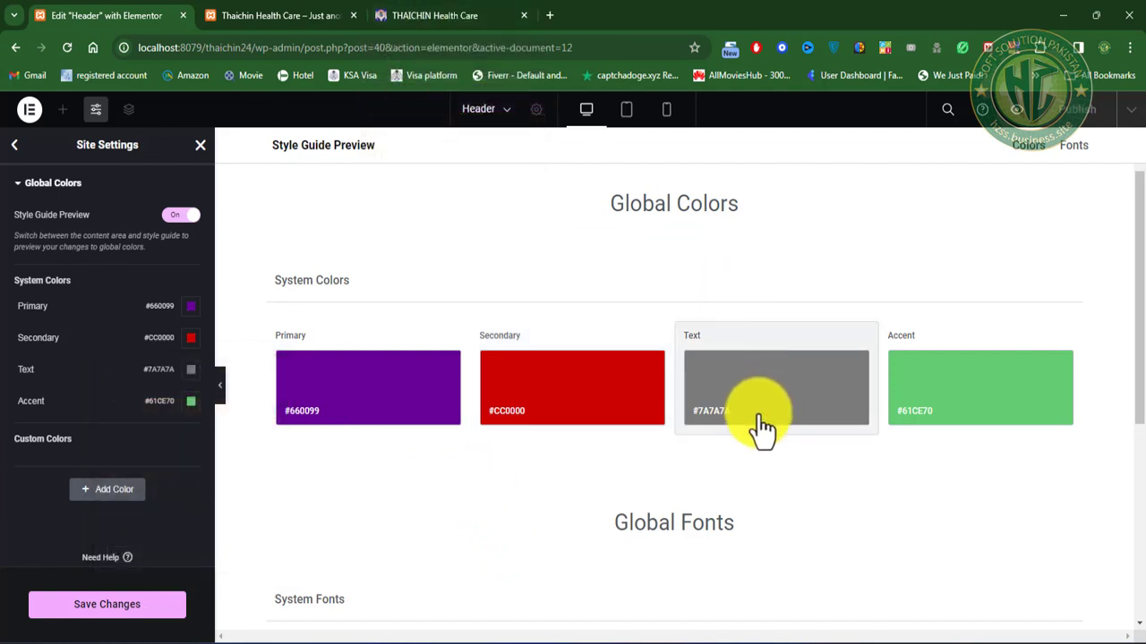
Step: Compare the new site's front page with the original THAICHIN header and return to the Global Colors
left_click(285, 16)
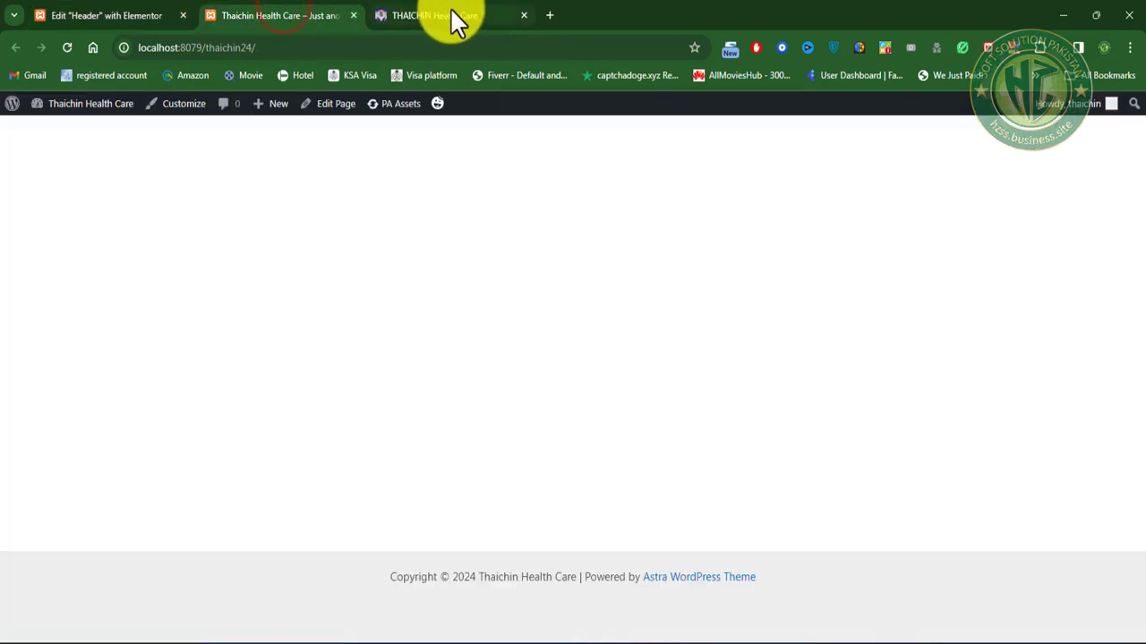
left_click(452, 15)
left_click(276, 15)
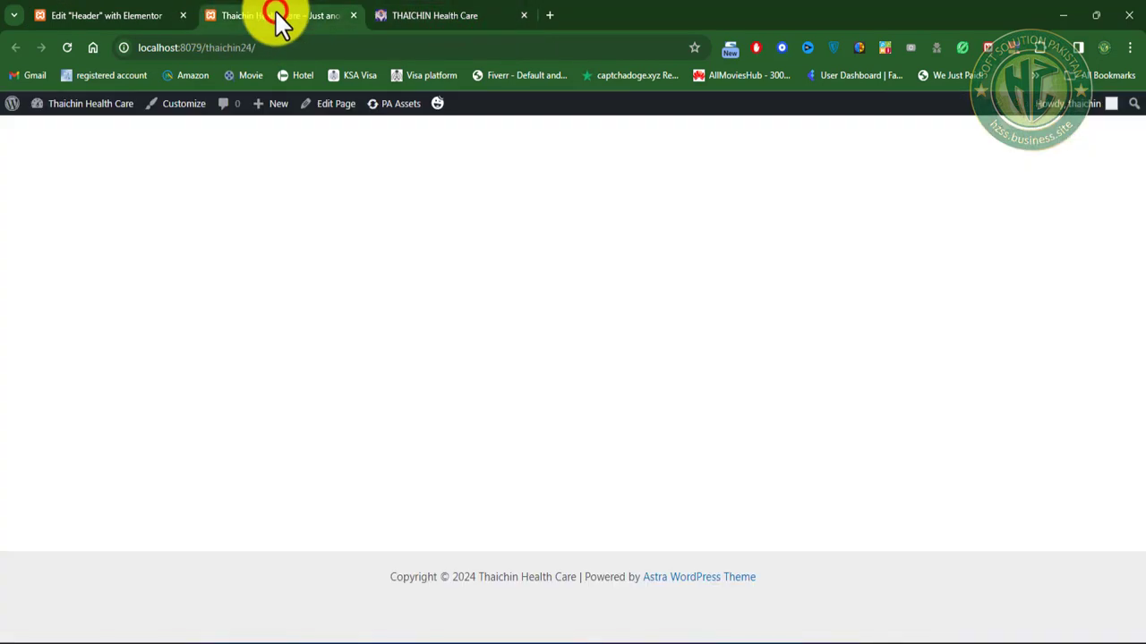
left_click(447, 15)
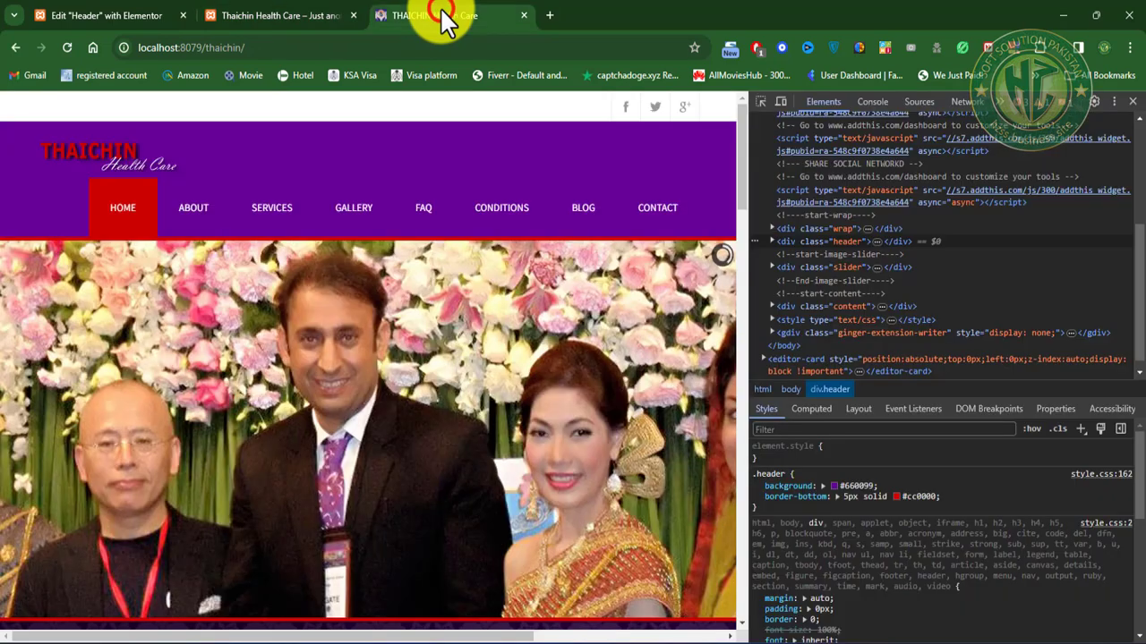
left_click(263, 16)
left_click(69, 15)
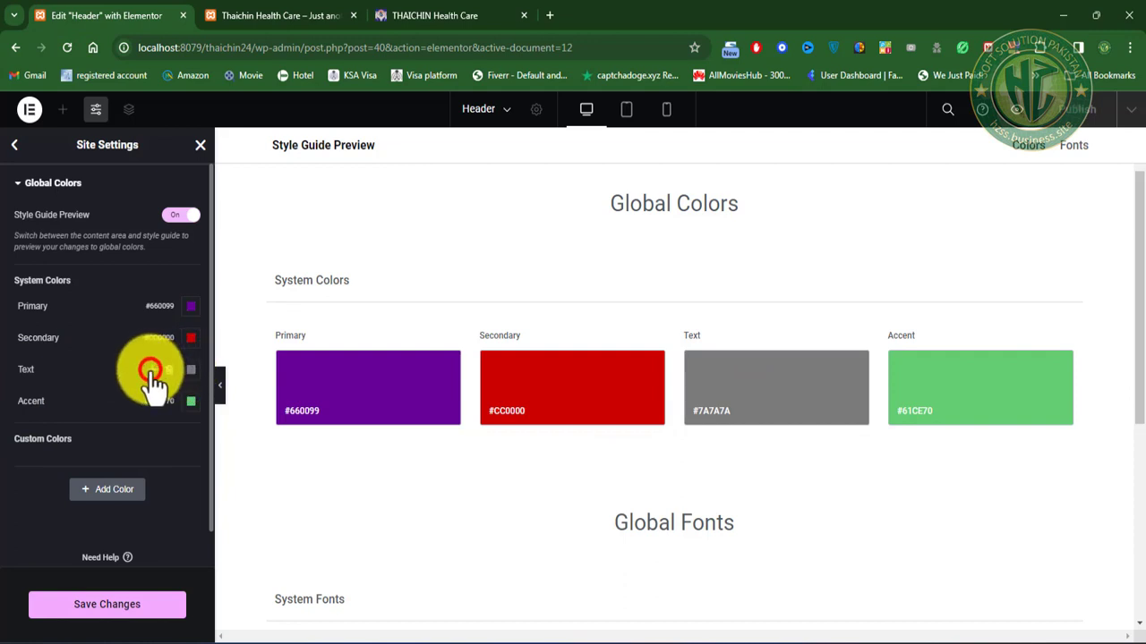
Step: Add a custom global color named Text-White with the value #FFFFFF
left_click(114, 490)
left_click(77, 475)
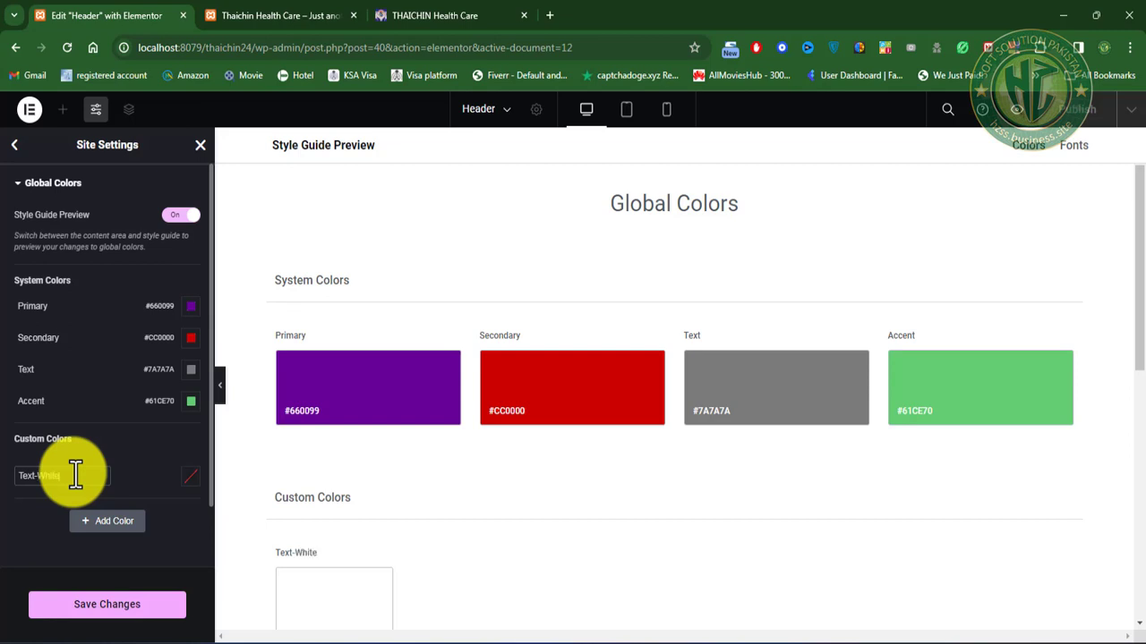
left_click(186, 475)
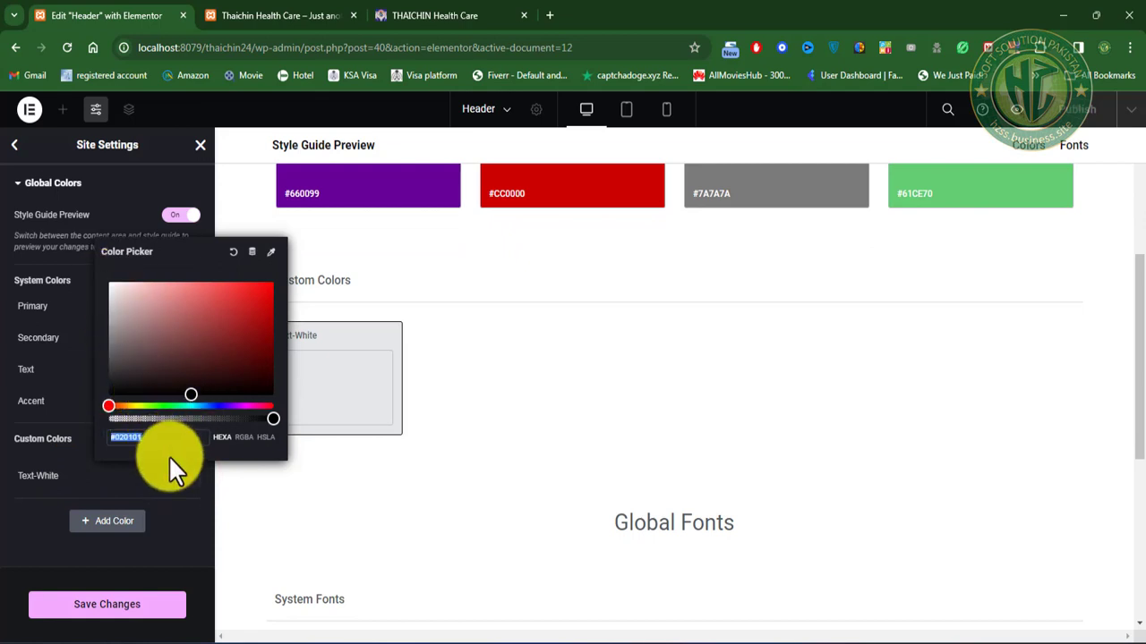
type("#ffffff")
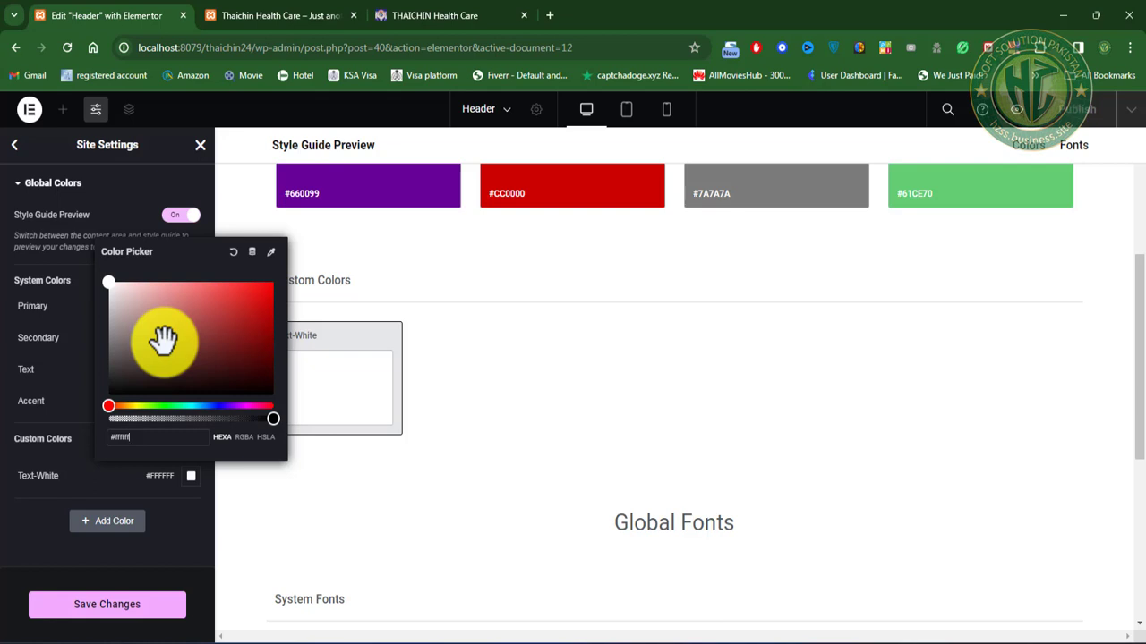
left_click(20, 527)
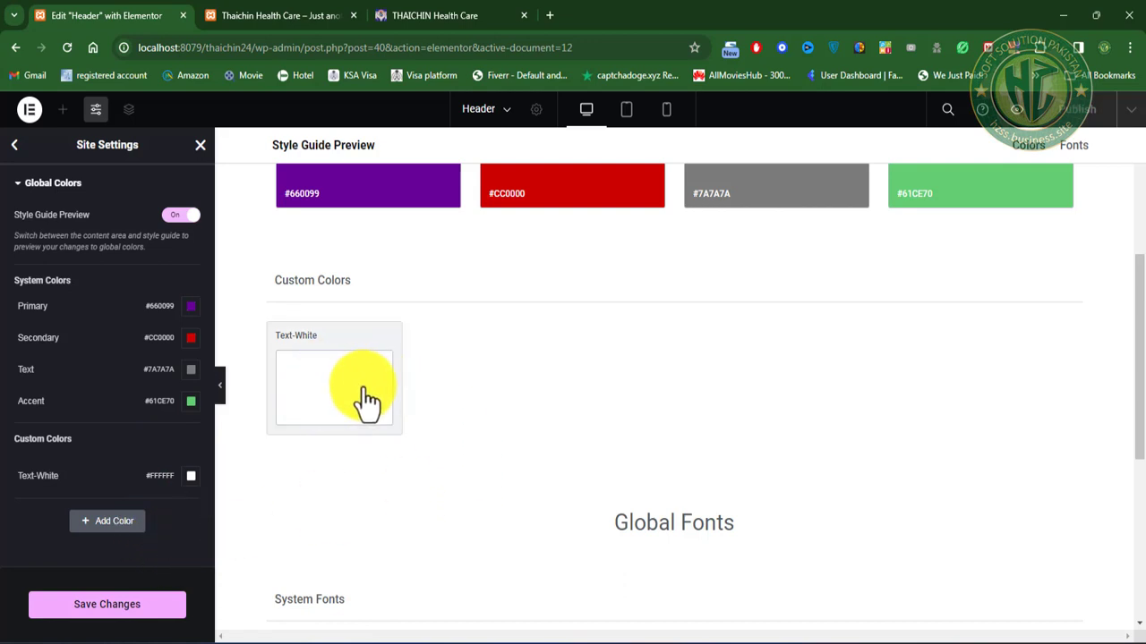
Step: Review the defined global colors, and examine the original THAICHIN home page down to its footer for further colors in use
scroll(801, 428, "up", 3)
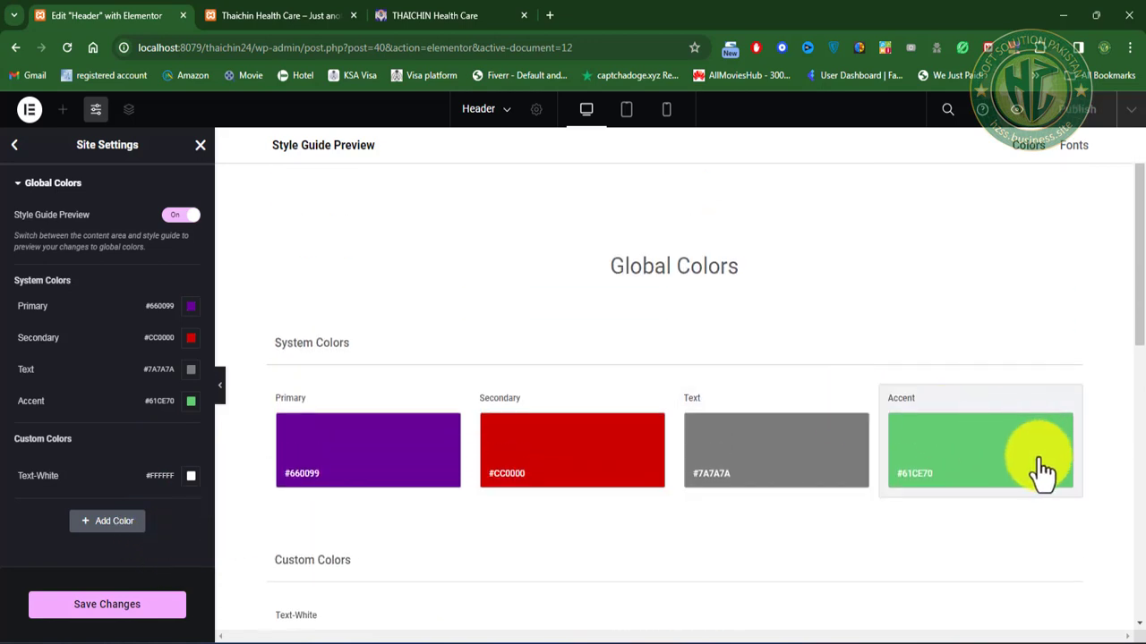
left_click(299, 10)
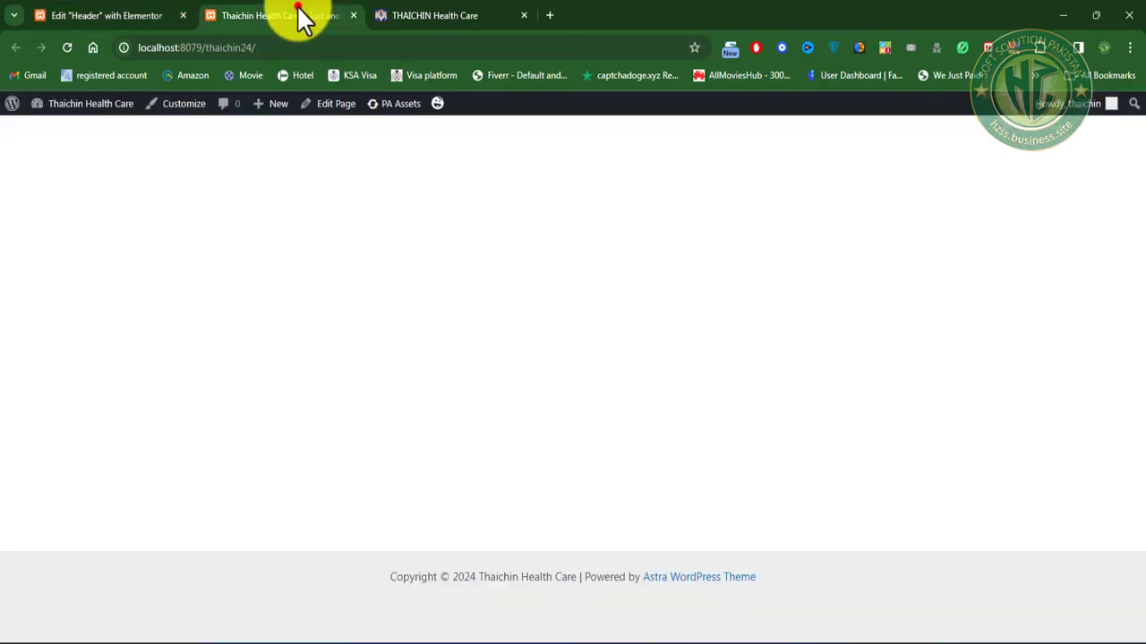
left_click(170, 13)
left_click(438, 14)
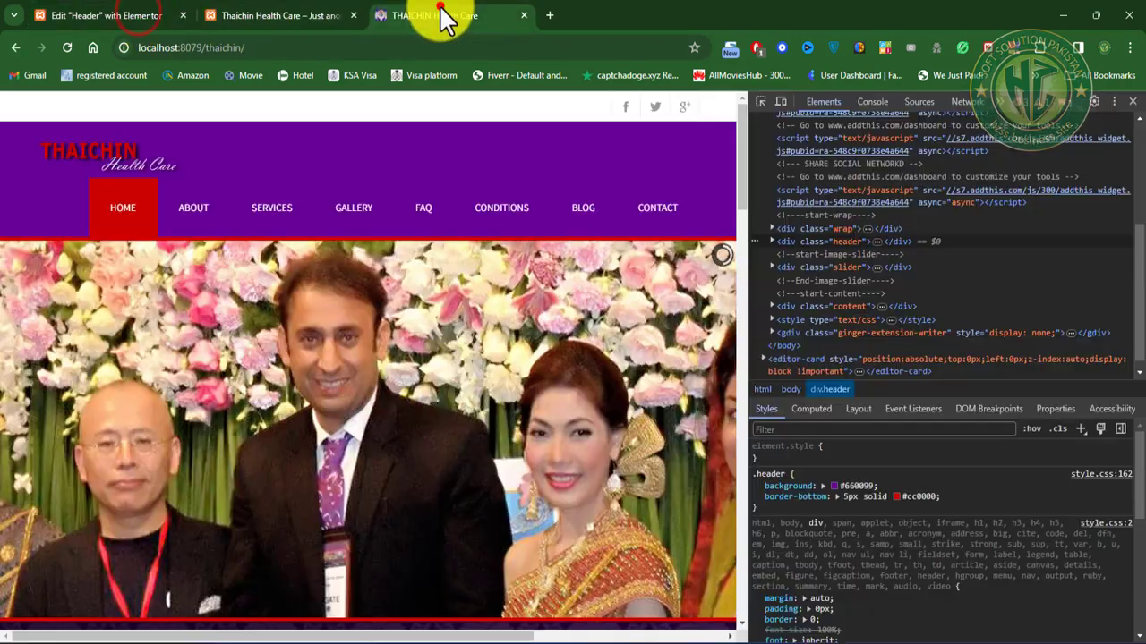
scroll(508, 393, "down", 10)
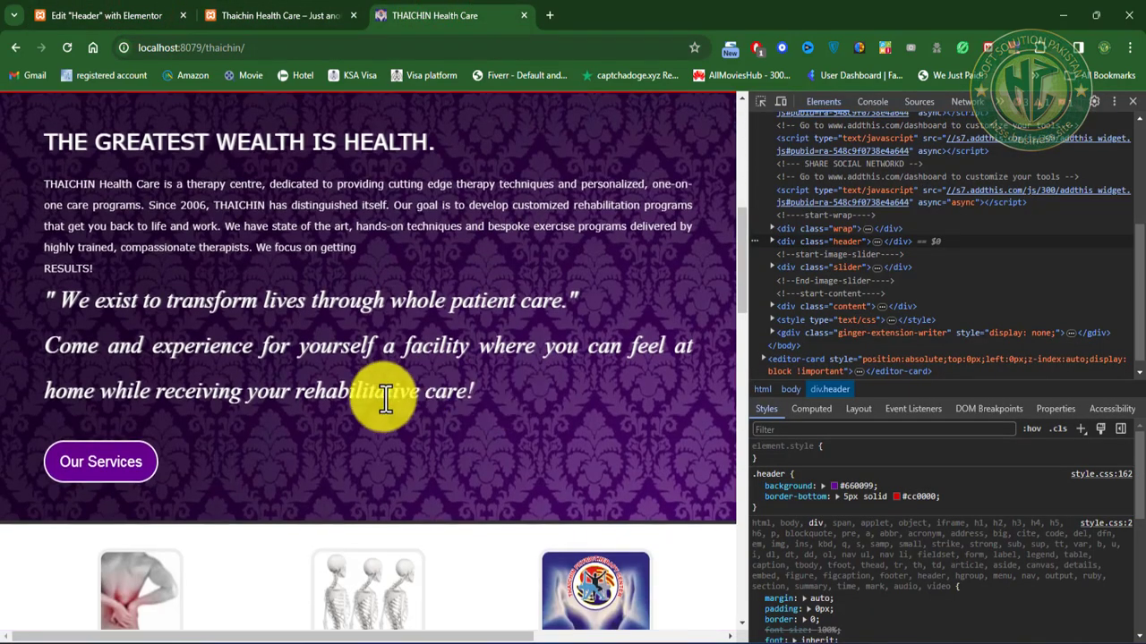
scroll(383, 392, "down", 12)
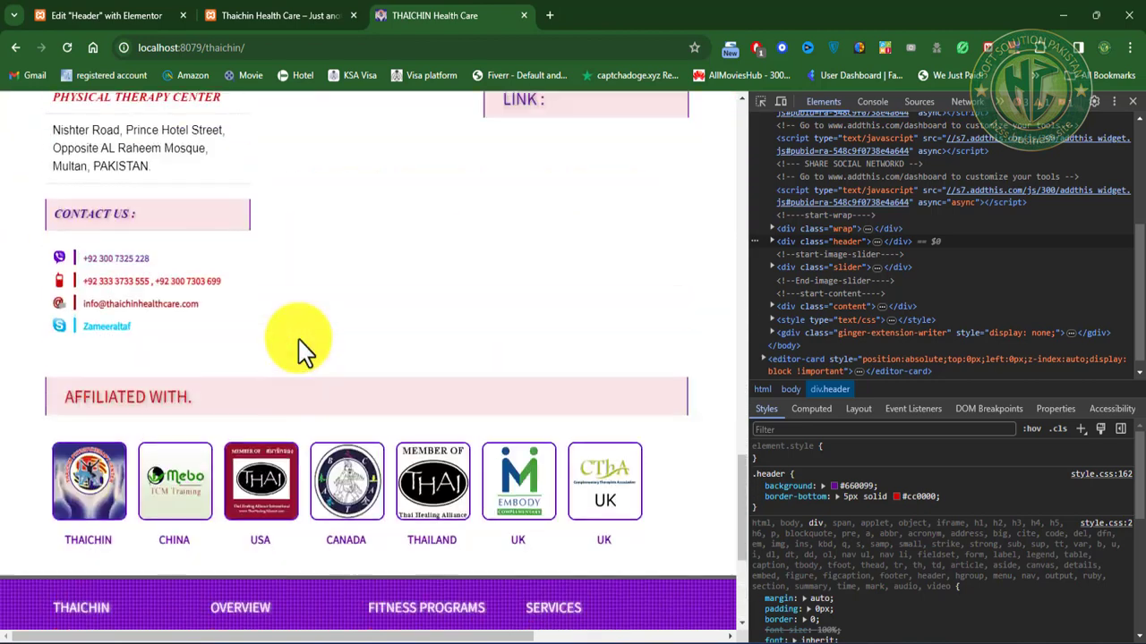
scroll(302, 349, "up", 3)
scroll(301, 345, "down", 3)
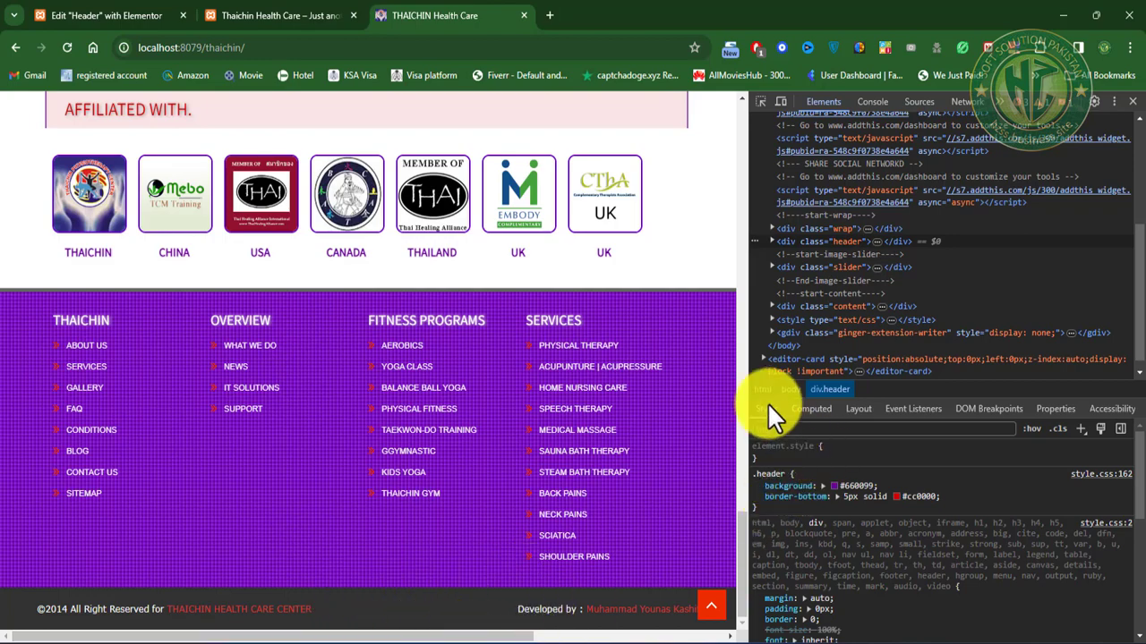
Step: Inspect the copyright bar below the original THAICHIN page's footer and copy its background color #313232
left_click(760, 101)
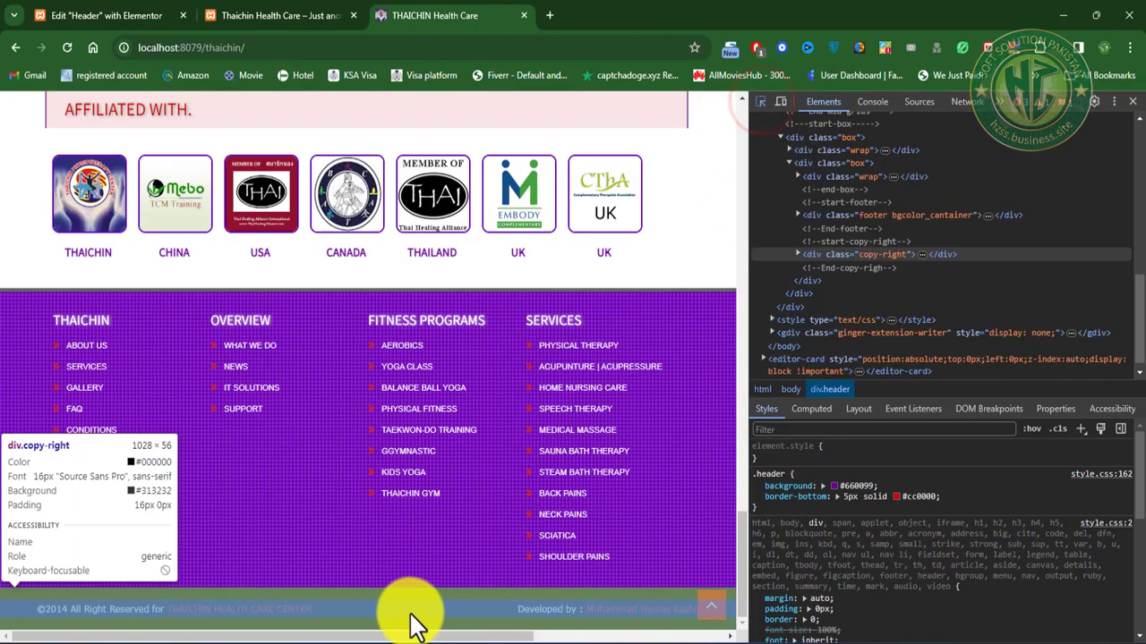
left_click(442, 598)
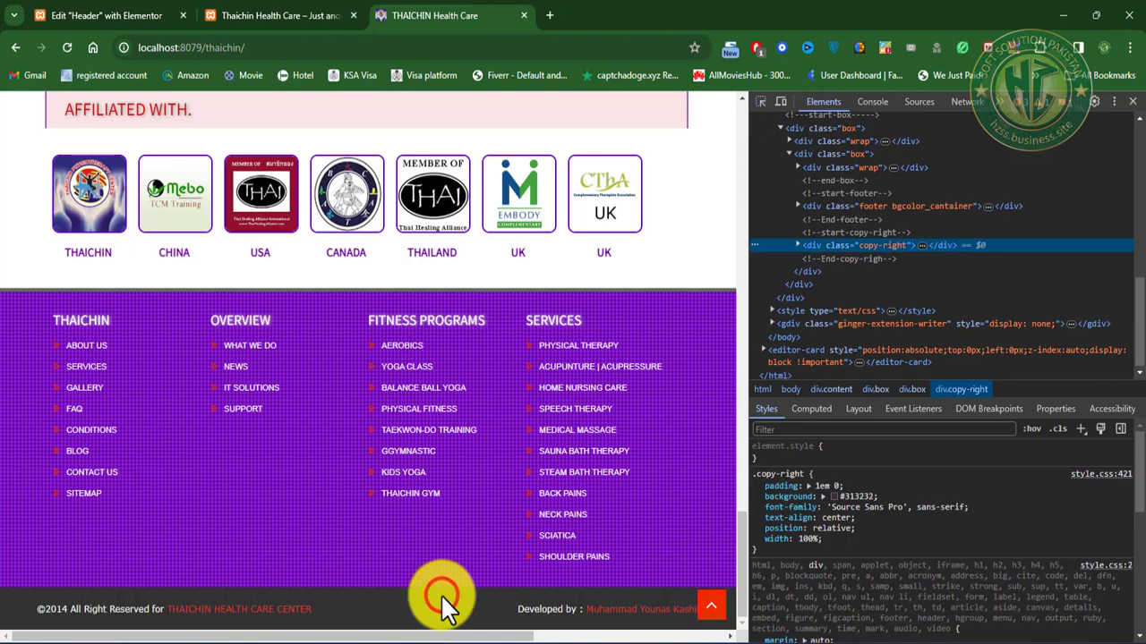
left_click(854, 495)
key("ctrl+c")
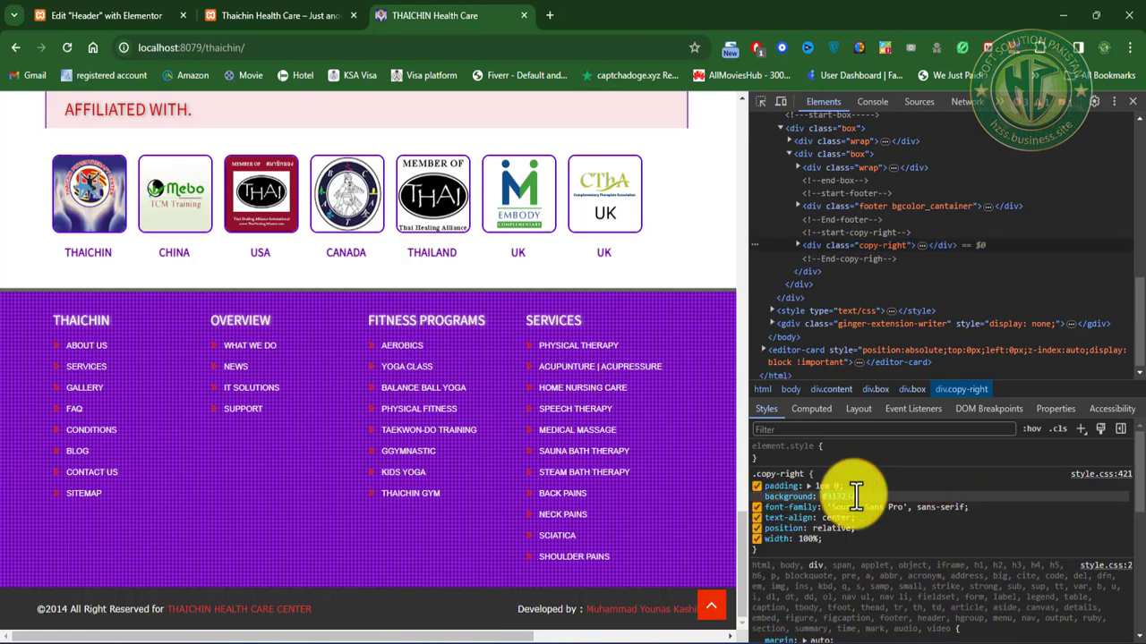
Step: Set the Accent global color in Elementor's Site Settings to the copied #313232
left_click(120, 16)
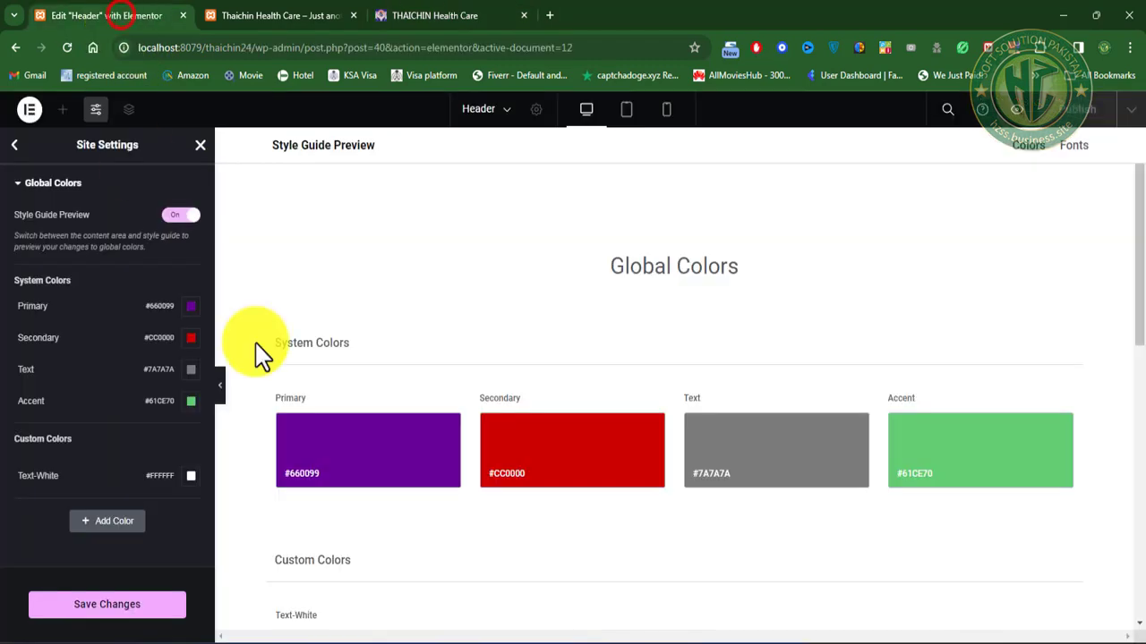
left_click(971, 466)
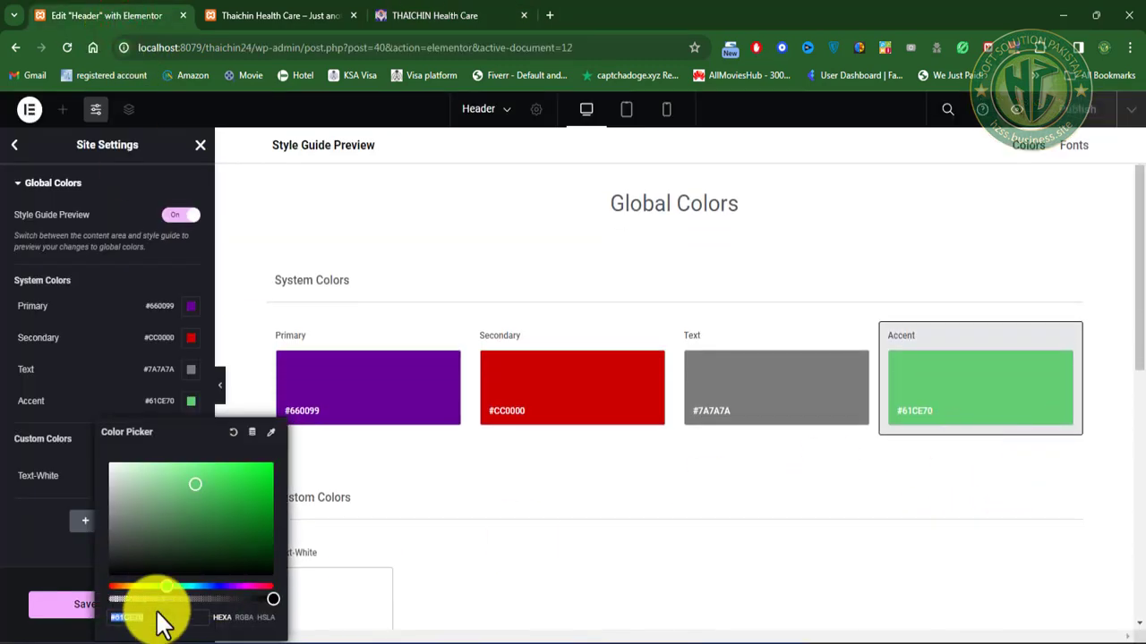
left_click(152, 617)
key("ctrl+v")
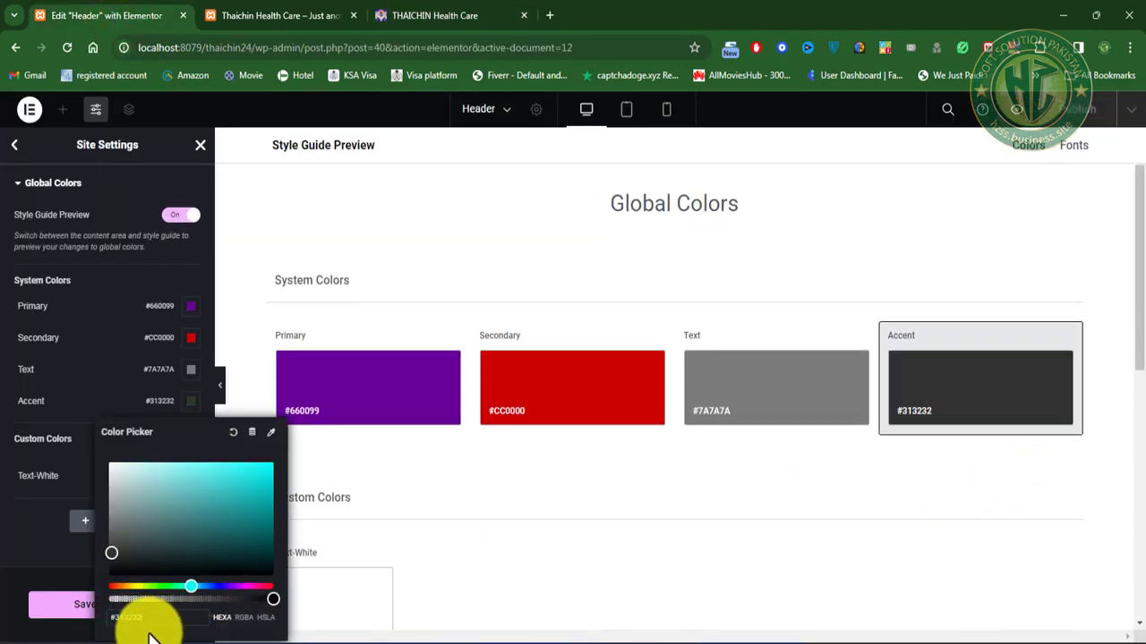
left_click(662, 474)
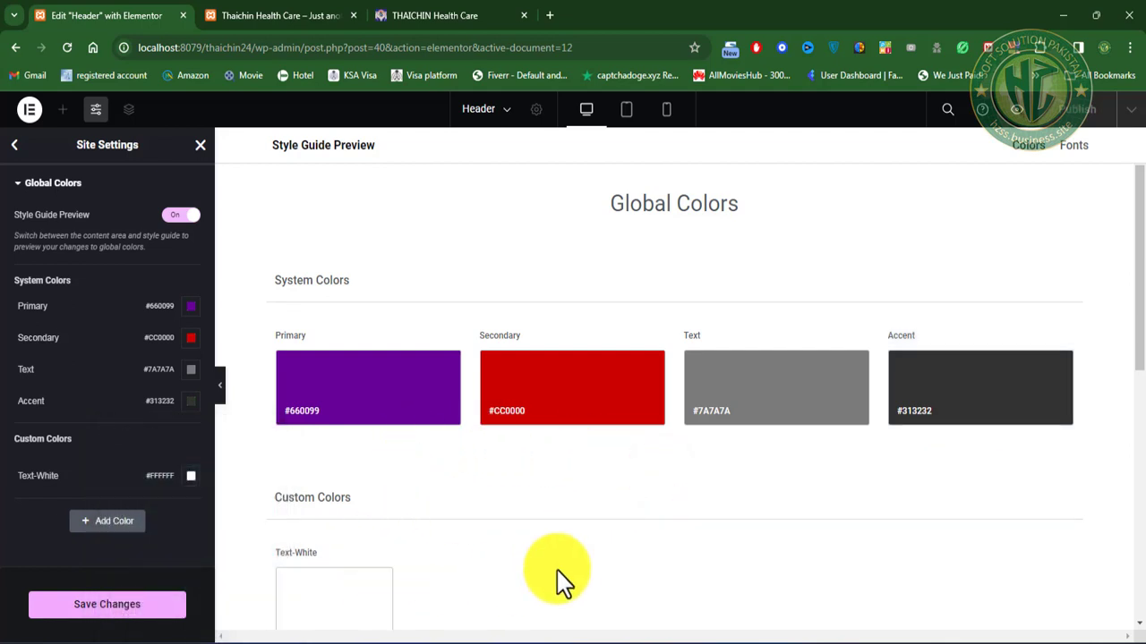
Step: Check the defined global colors against the original THAICHIN home page and save the site settings
scroll(627, 544, "down", 2)
scroll(458, 417, "up", 1)
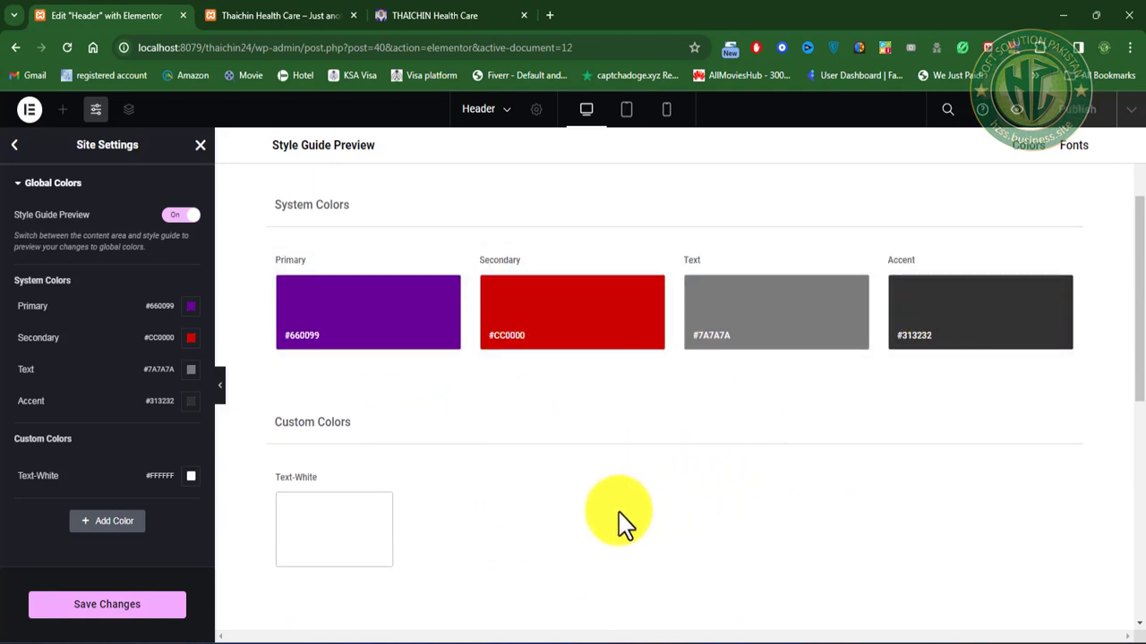
left_click(284, 15)
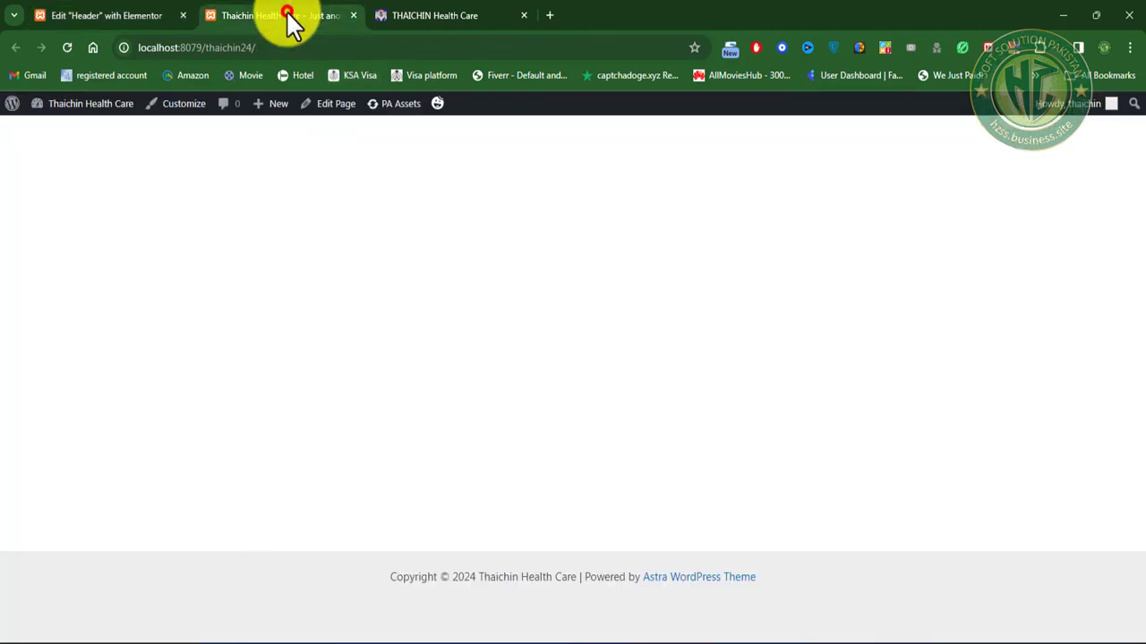
left_click(475, 13)
scroll(369, 308, "up", 7)
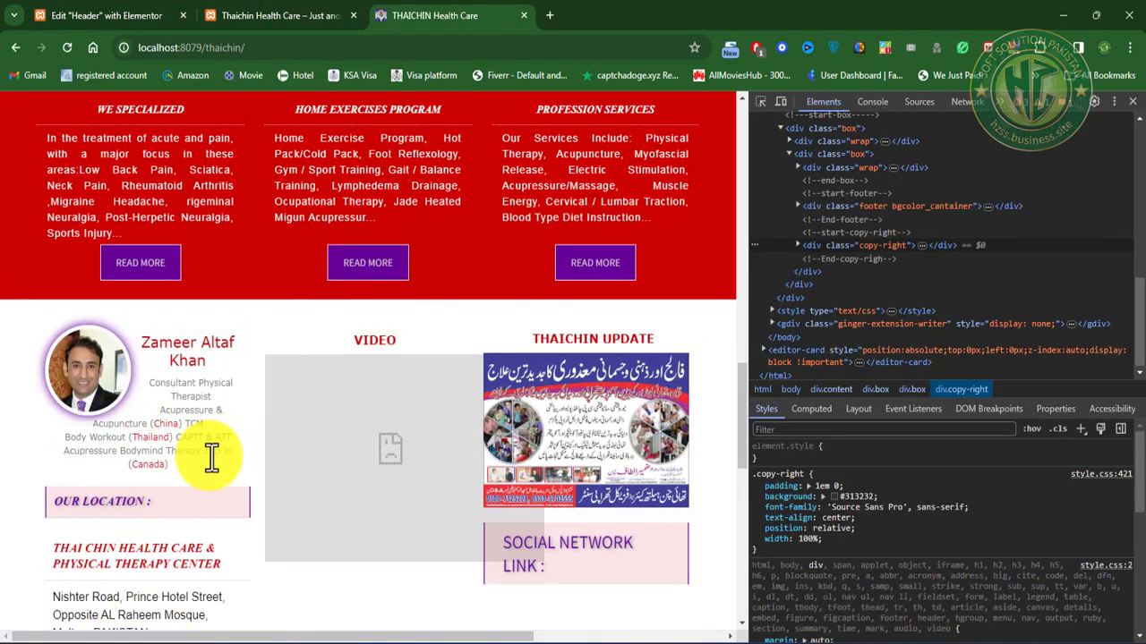
scroll(219, 468, "down", 2)
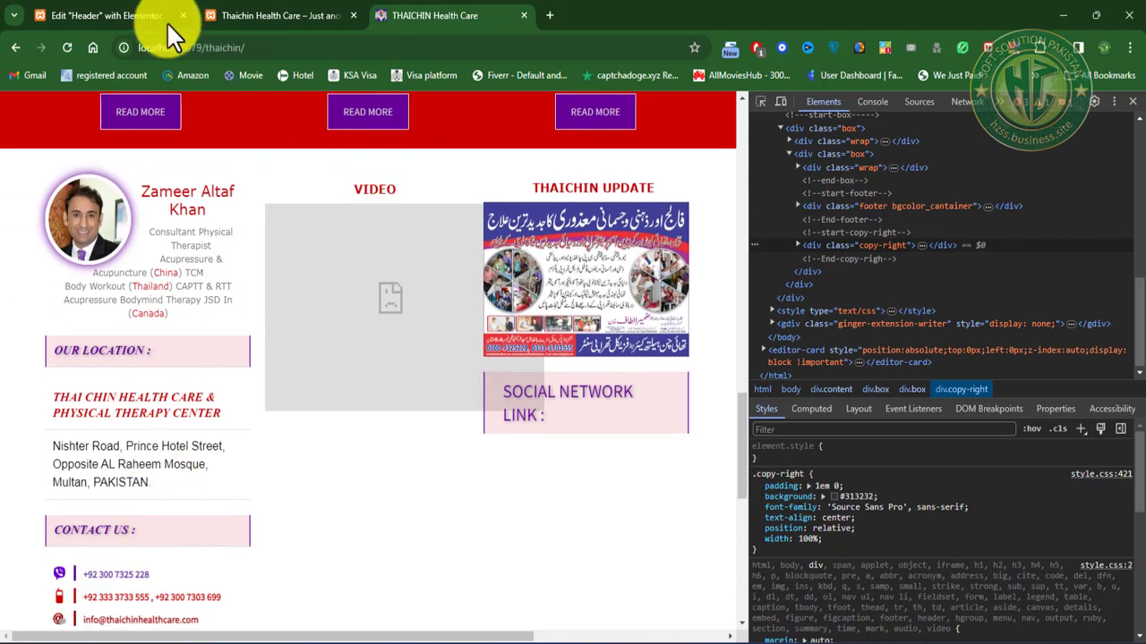
left_click(108, 15)
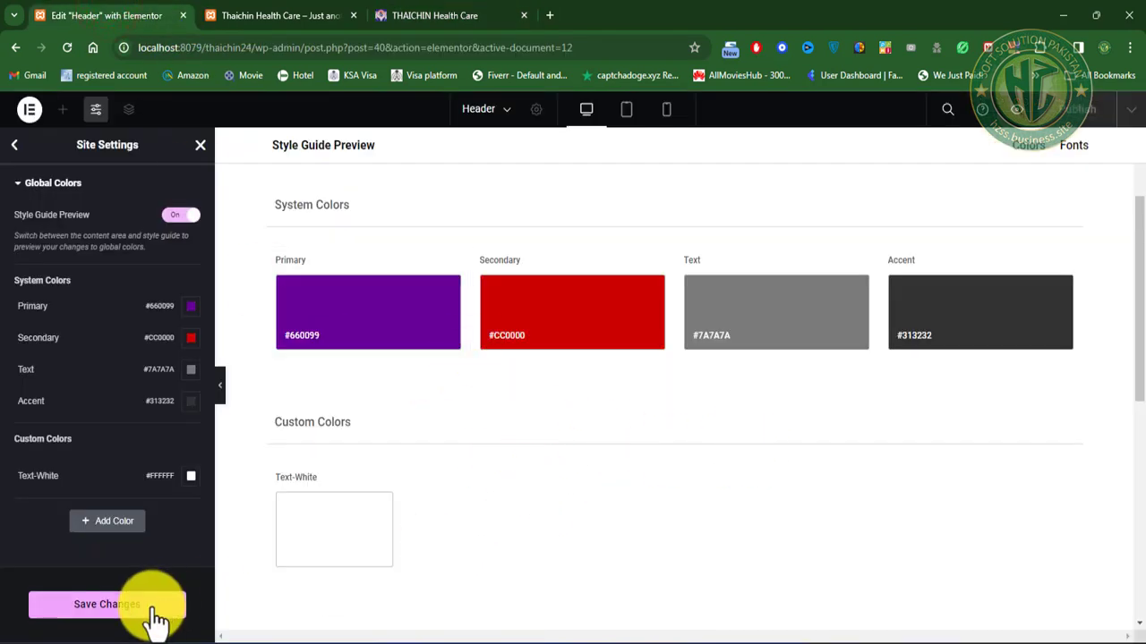
left_click(123, 605)
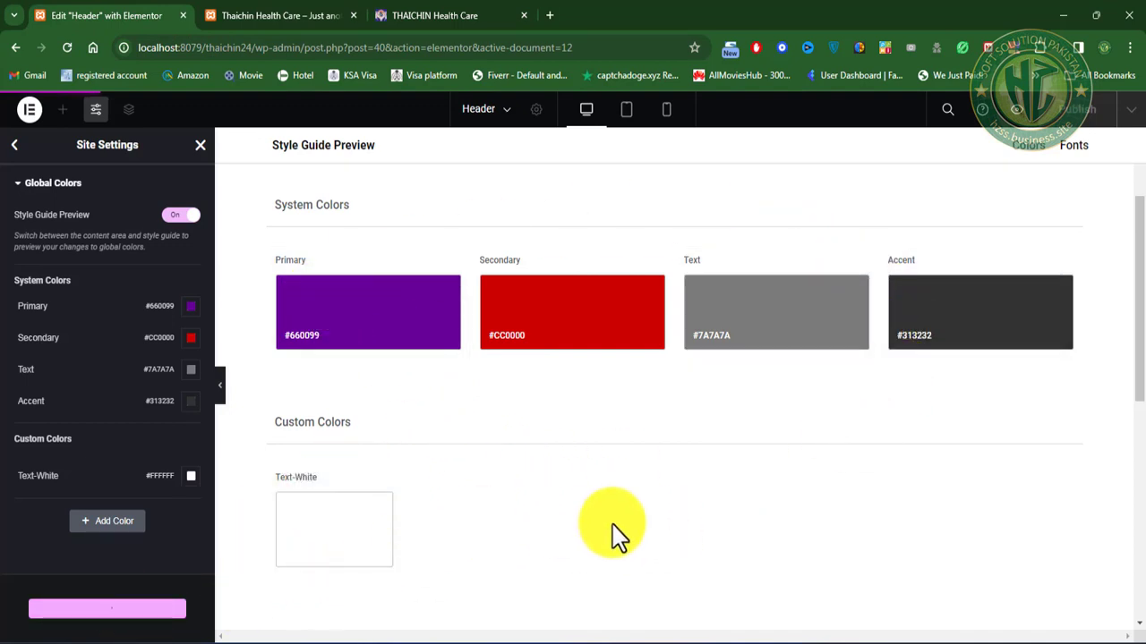
Step: Open the Primary system font's typography in the Global Fonts and bring up its font family choices
left_click(16, 144)
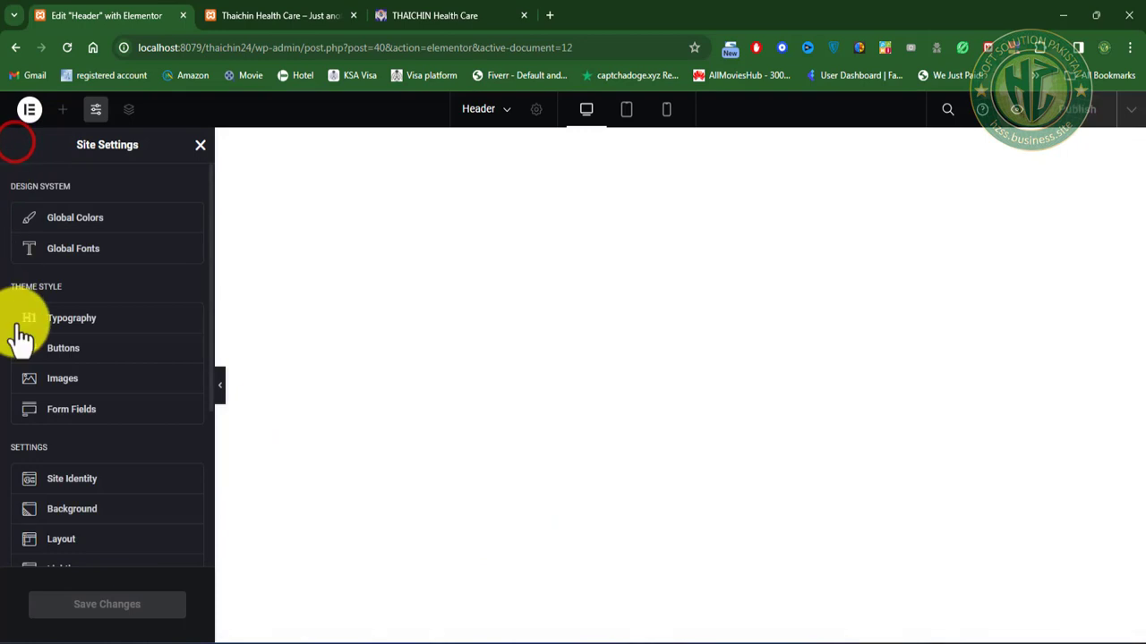
left_click(96, 251)
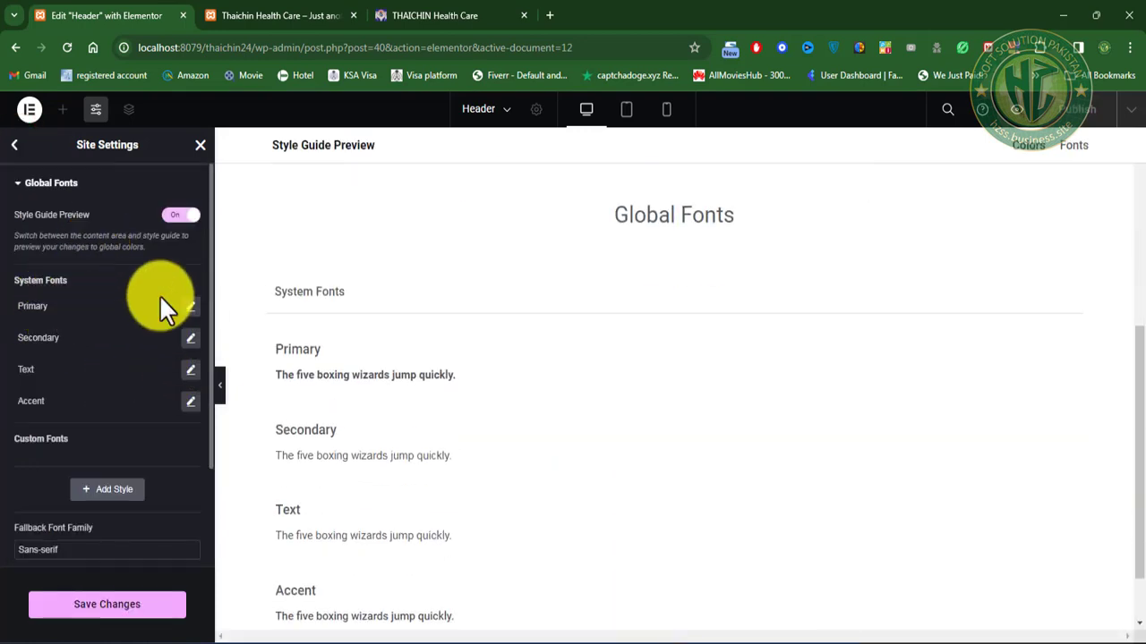
left_click(189, 308)
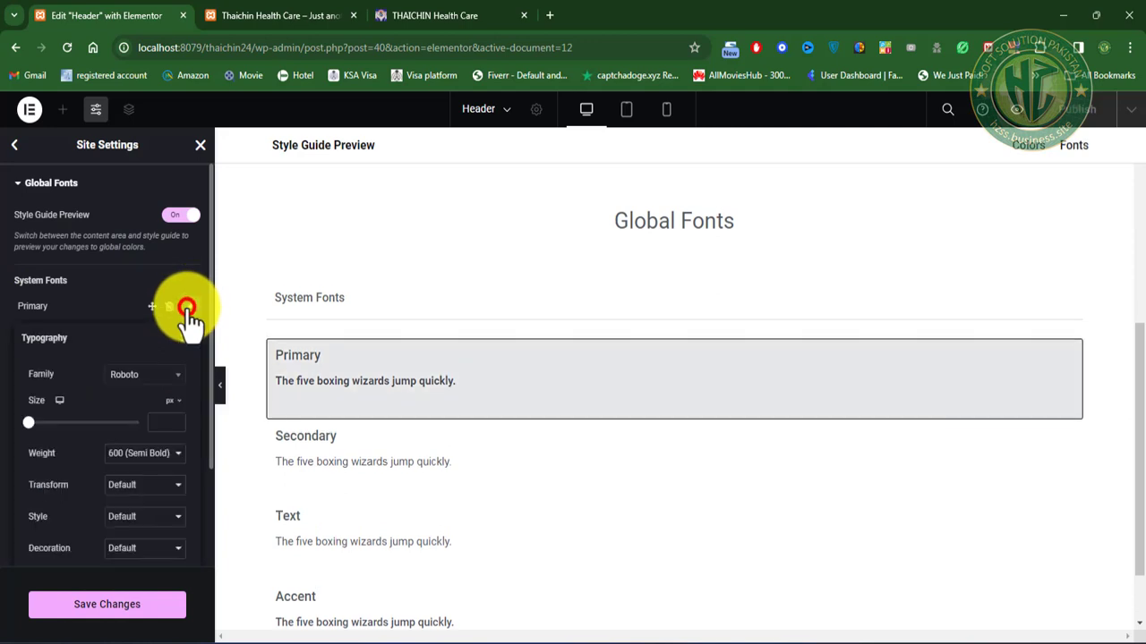
left_click(179, 385)
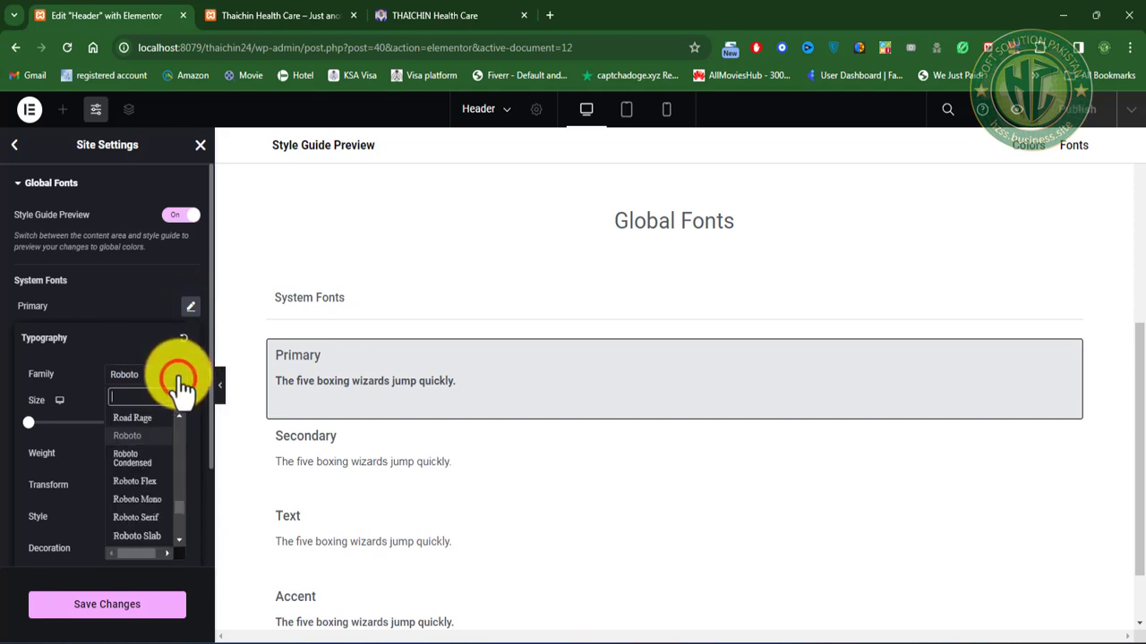
Step: Set the Primary system font to Roboto Condensed at 36 px with Uppercase transform, and save the changes
left_click(144, 466)
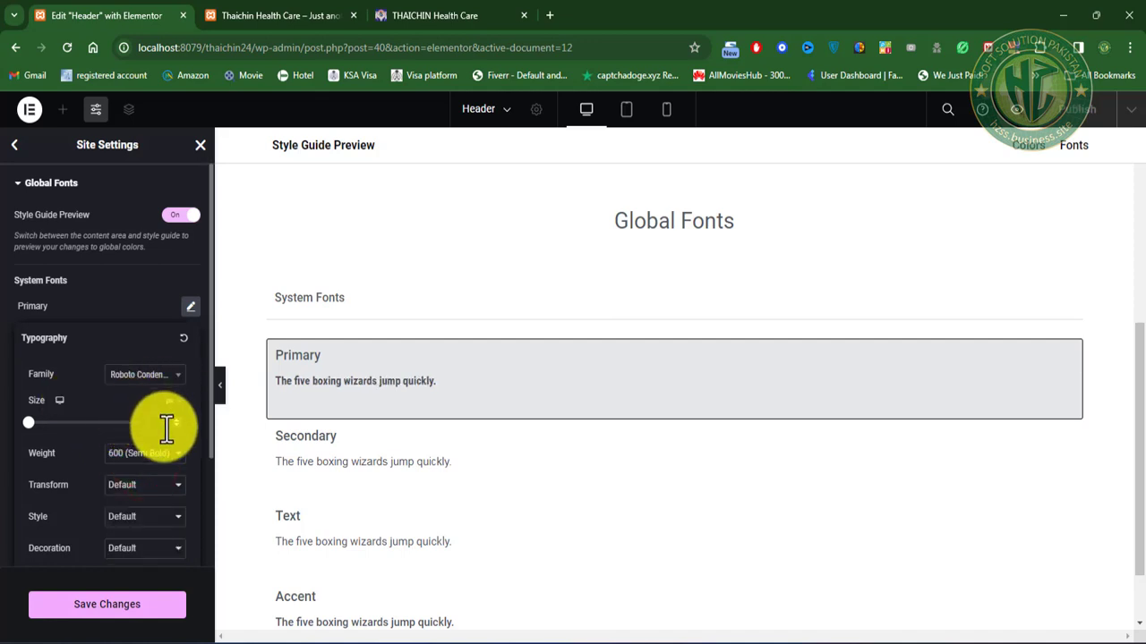
left_click(166, 428)
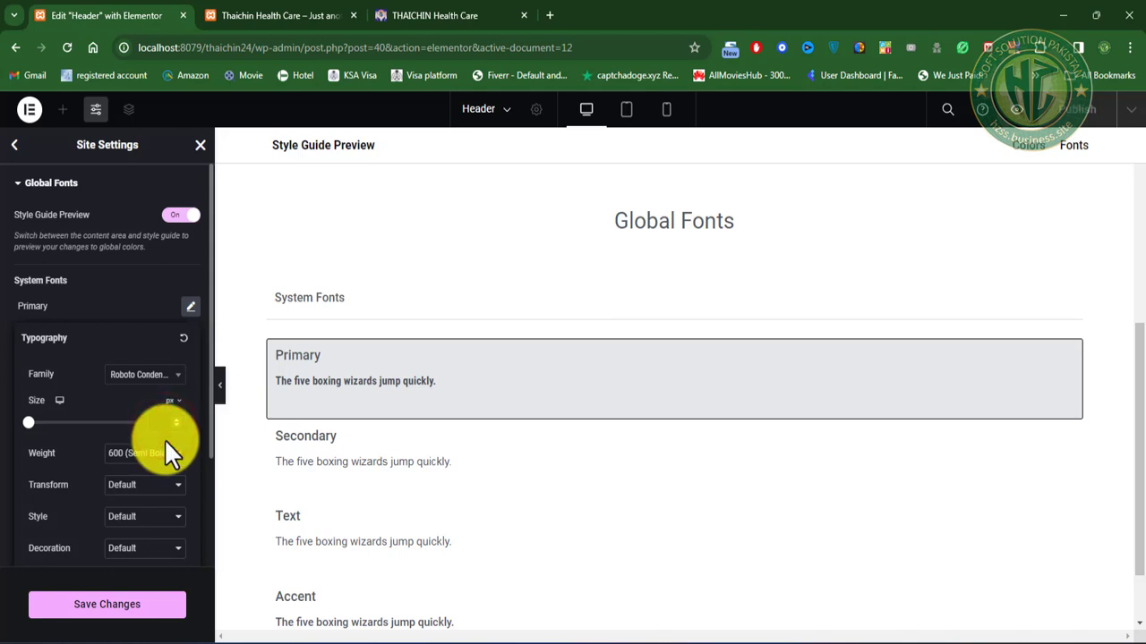
type("36")
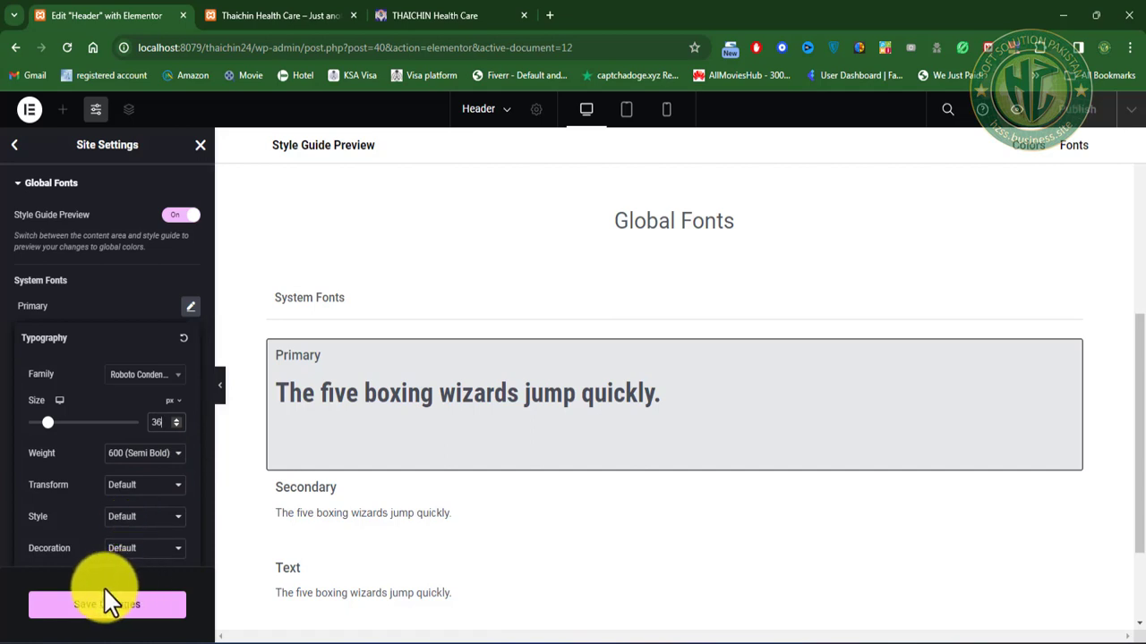
left_click(132, 484)
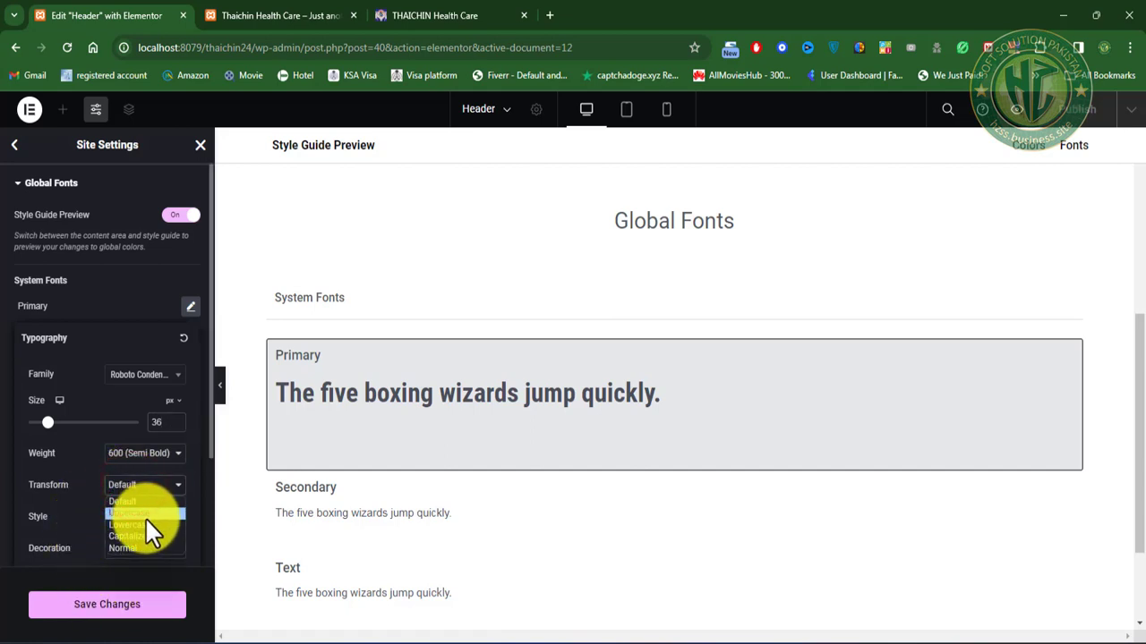
left_click(145, 516)
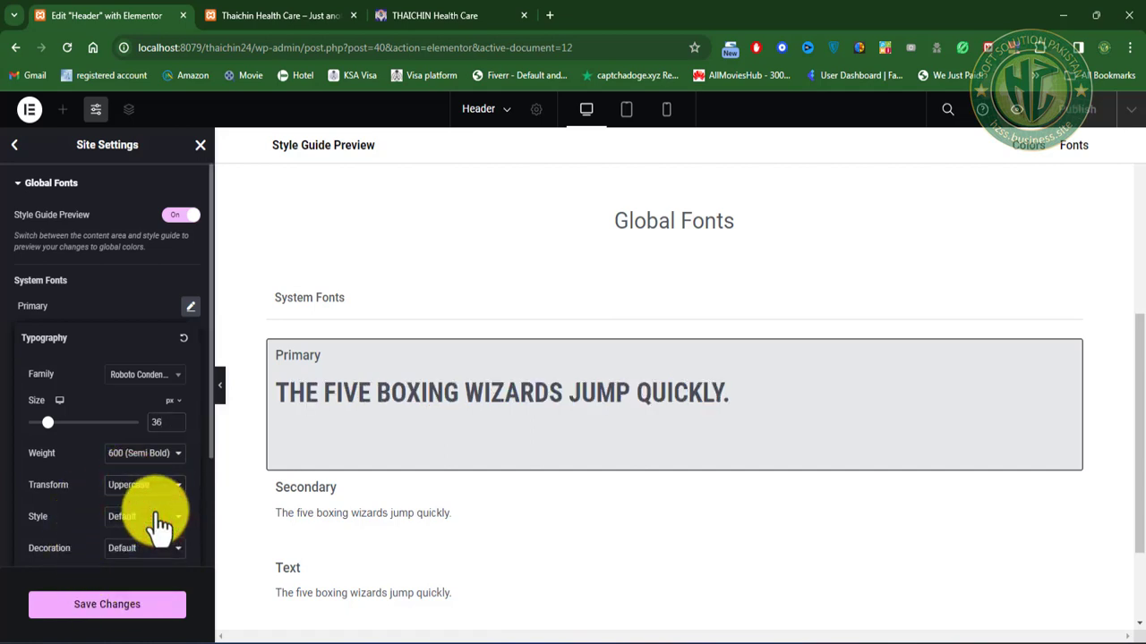
left_click(119, 607)
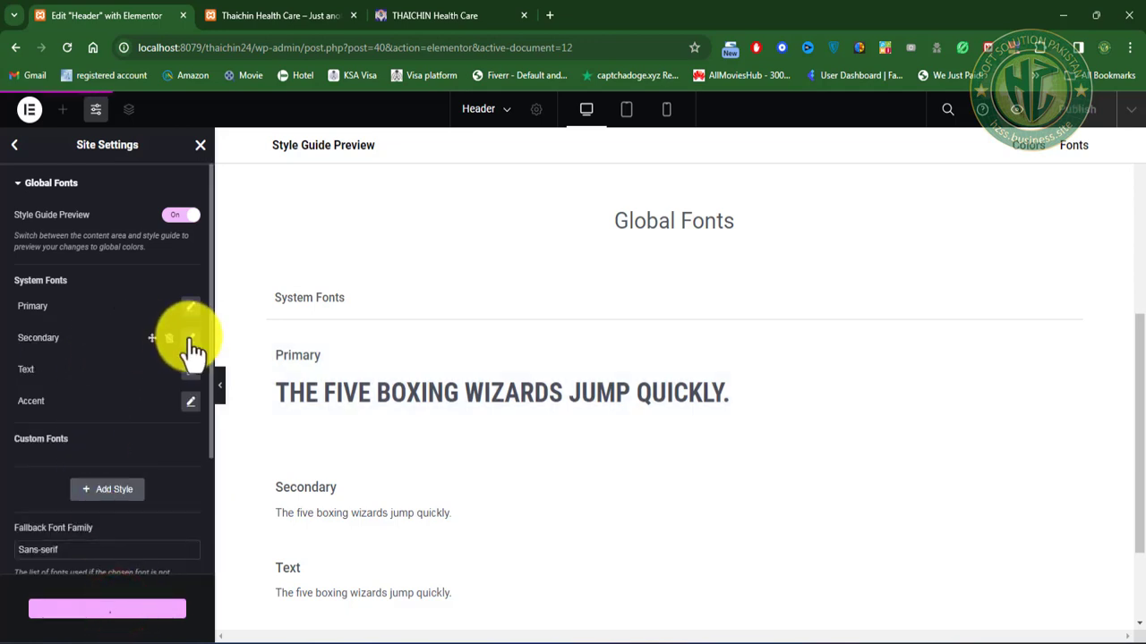
Step: Set the Secondary system font to Roboto Condensed at 24 px with Capitalize transform
left_click(190, 338)
left_click(157, 409)
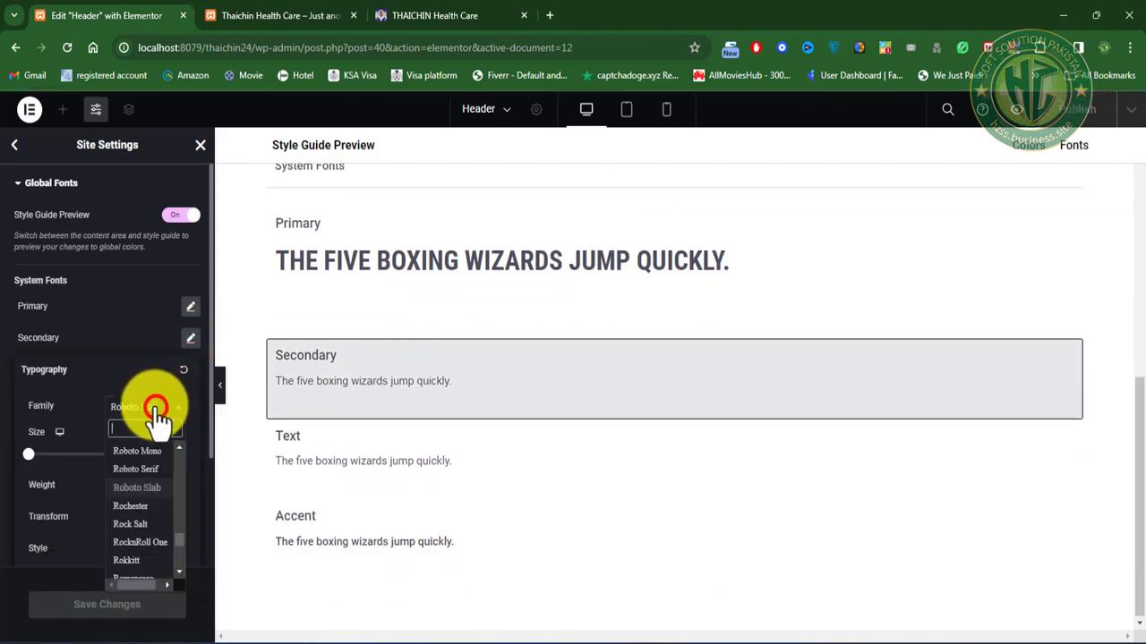
scroll(165, 491, "up", 2)
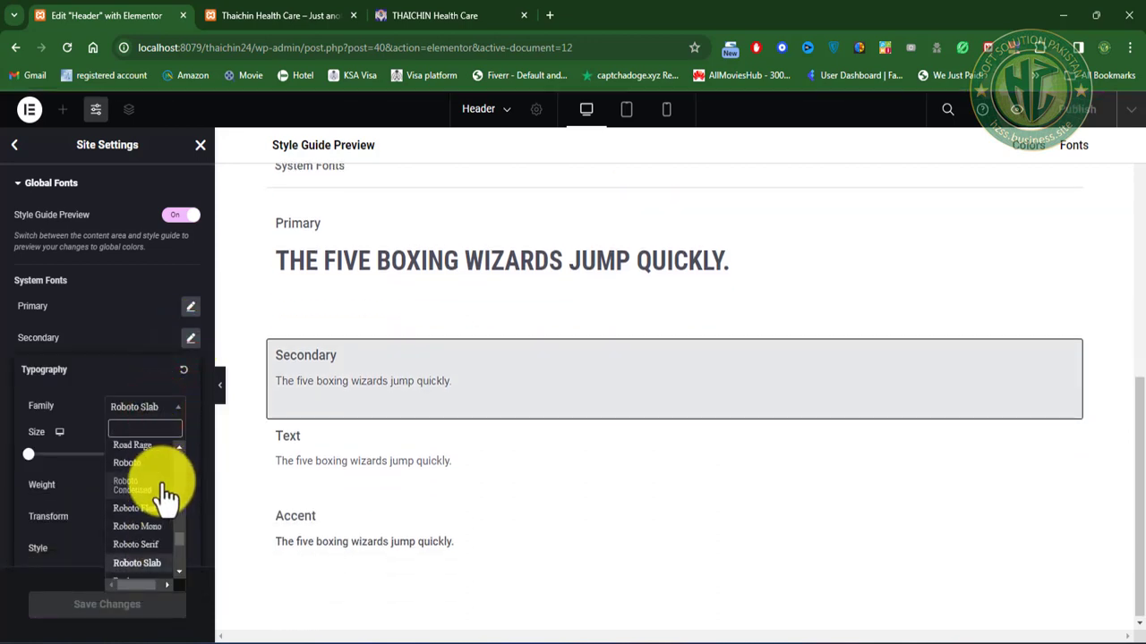
left_click(148, 486)
left_click(158, 453)
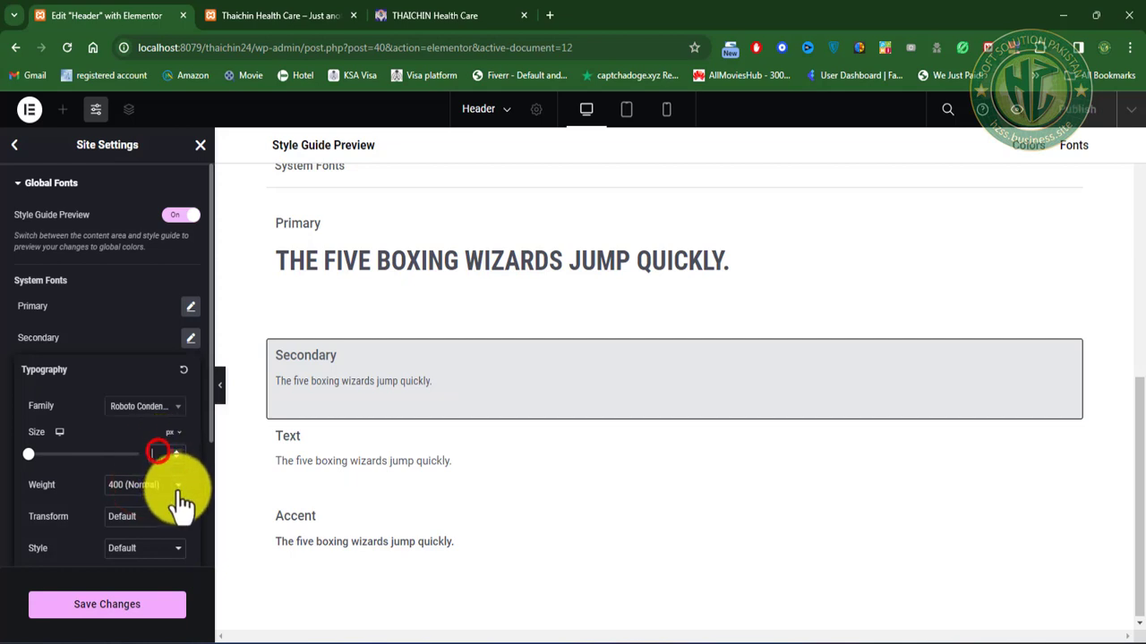
type("24")
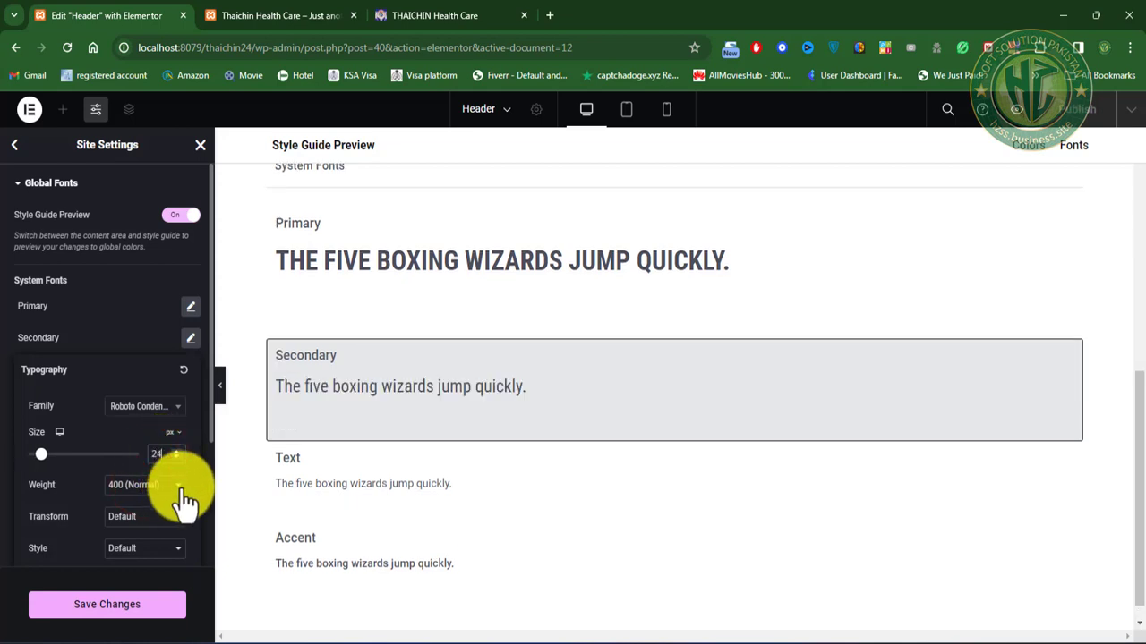
left_click(152, 519)
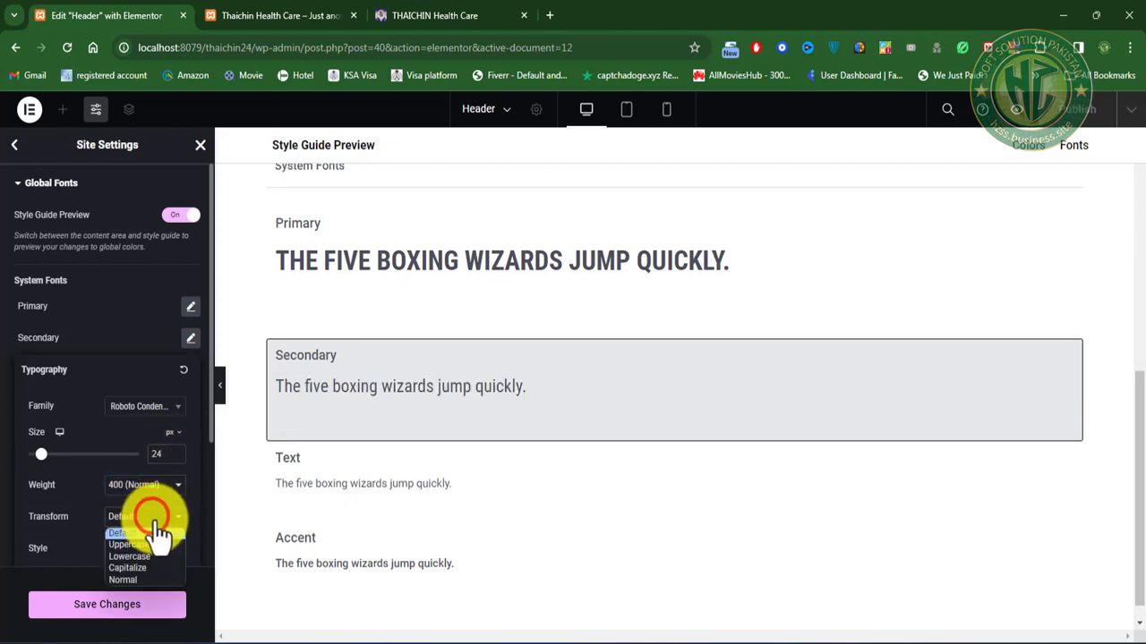
left_click(148, 569)
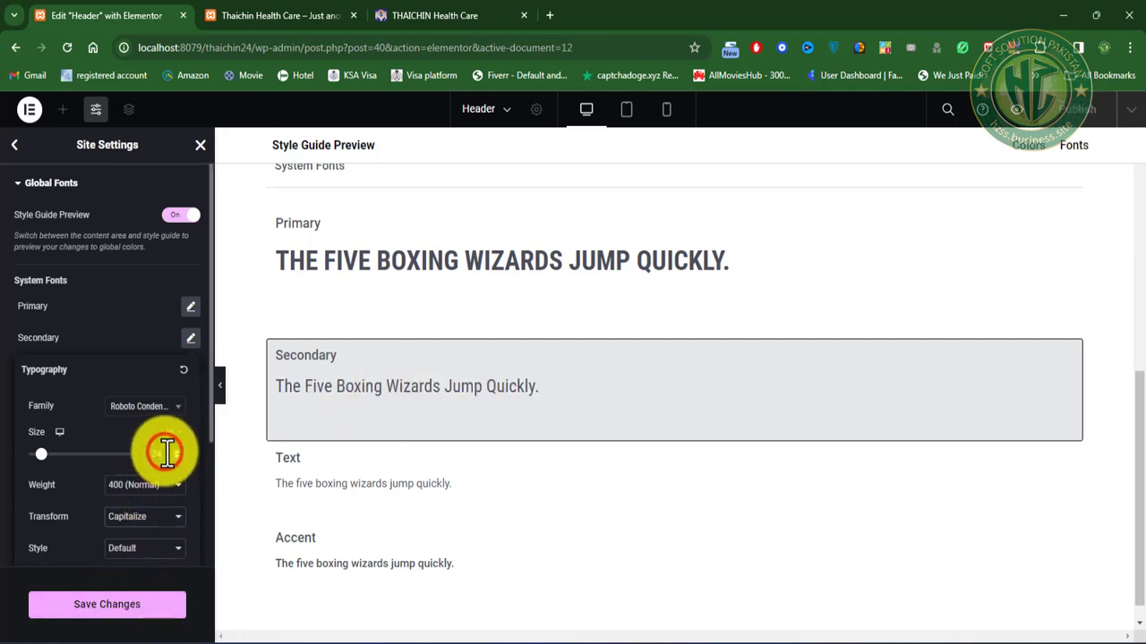
Step: Set the Secondary font's size to 30 px and save the changes
key("BackSpace")
type("3")
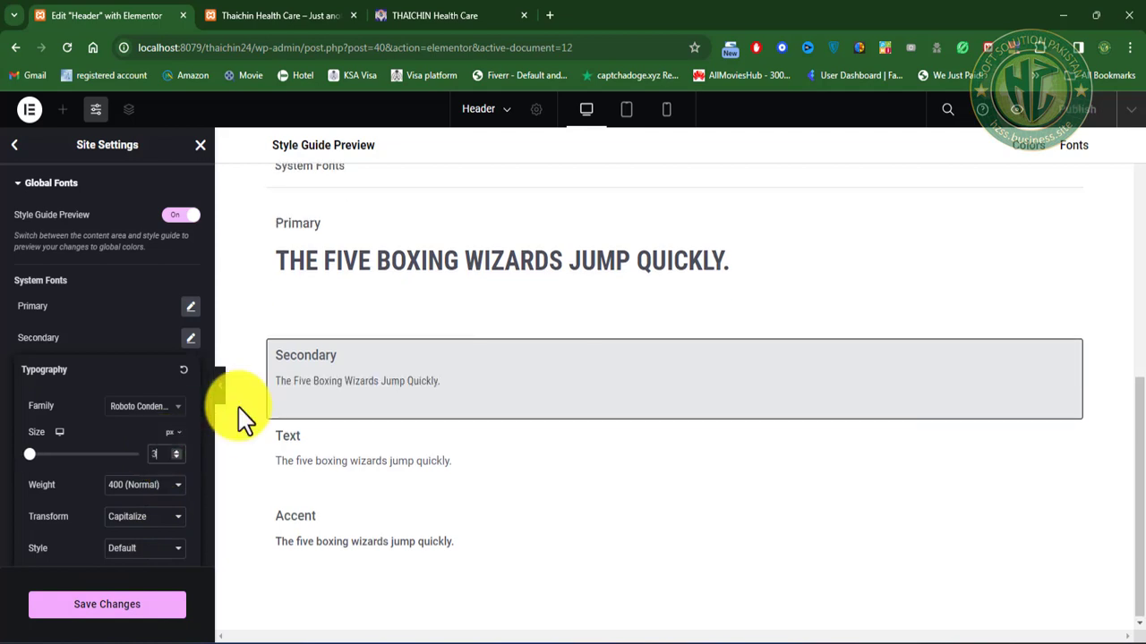
type("0")
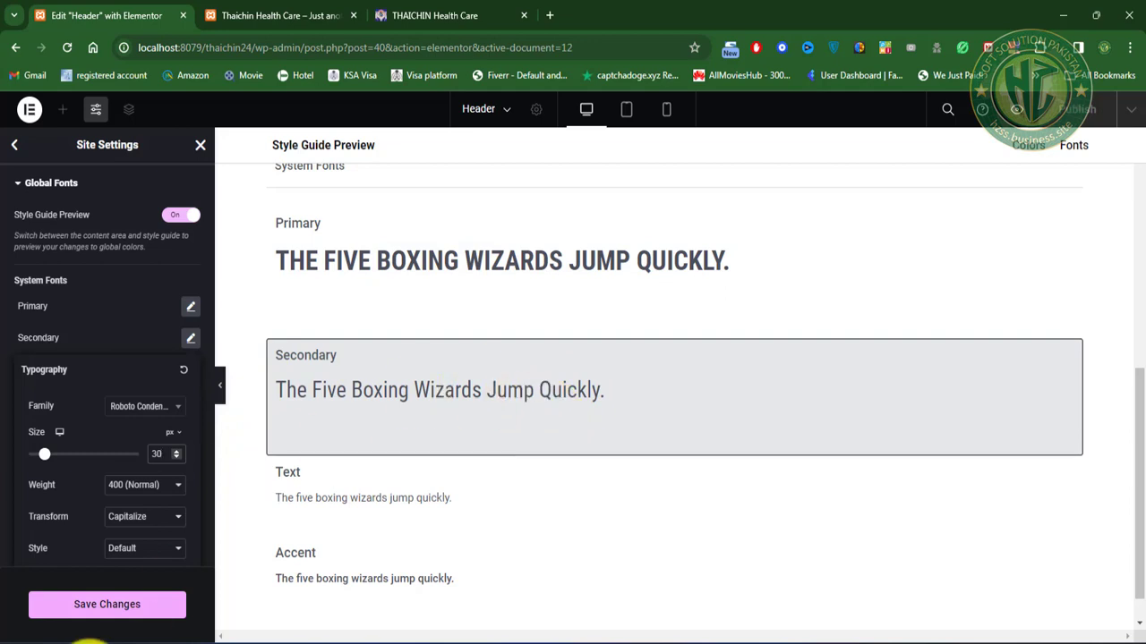
left_click(131, 608)
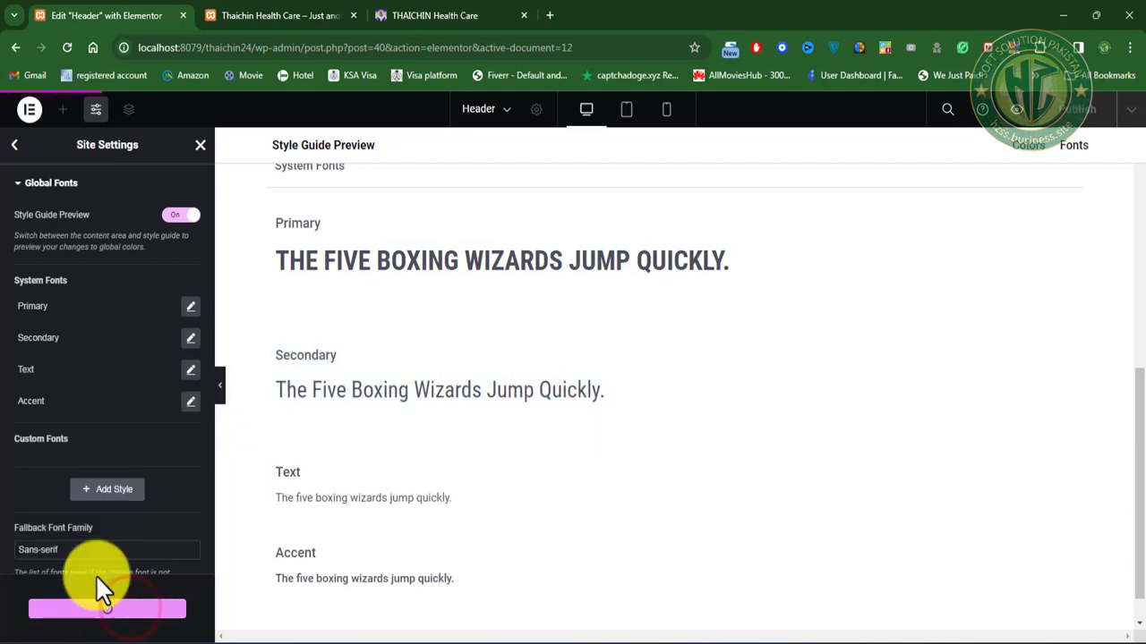
Step: Set the Text system font to Roboto Condensed at 16 px and save the changes
left_click(190, 368)
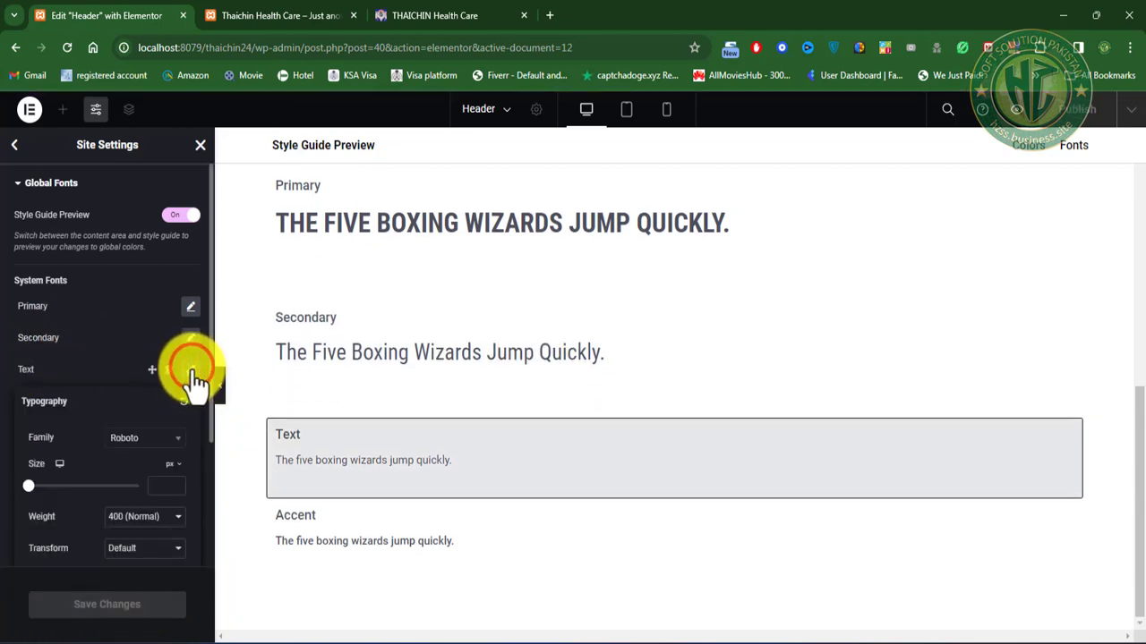
left_click(145, 439)
left_click(143, 546)
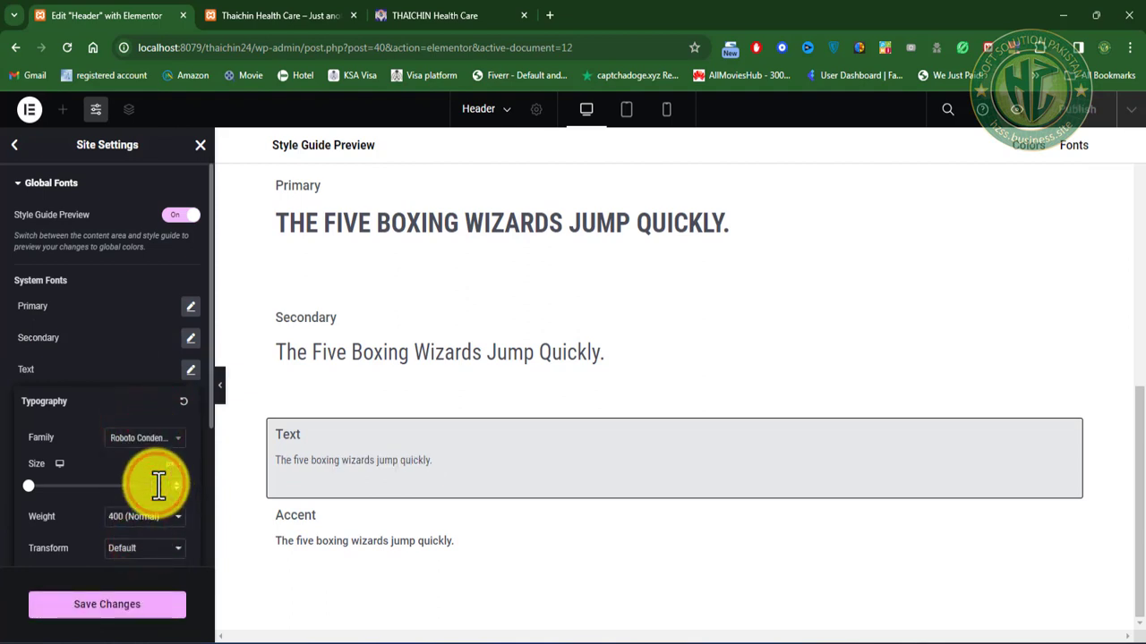
type("16")
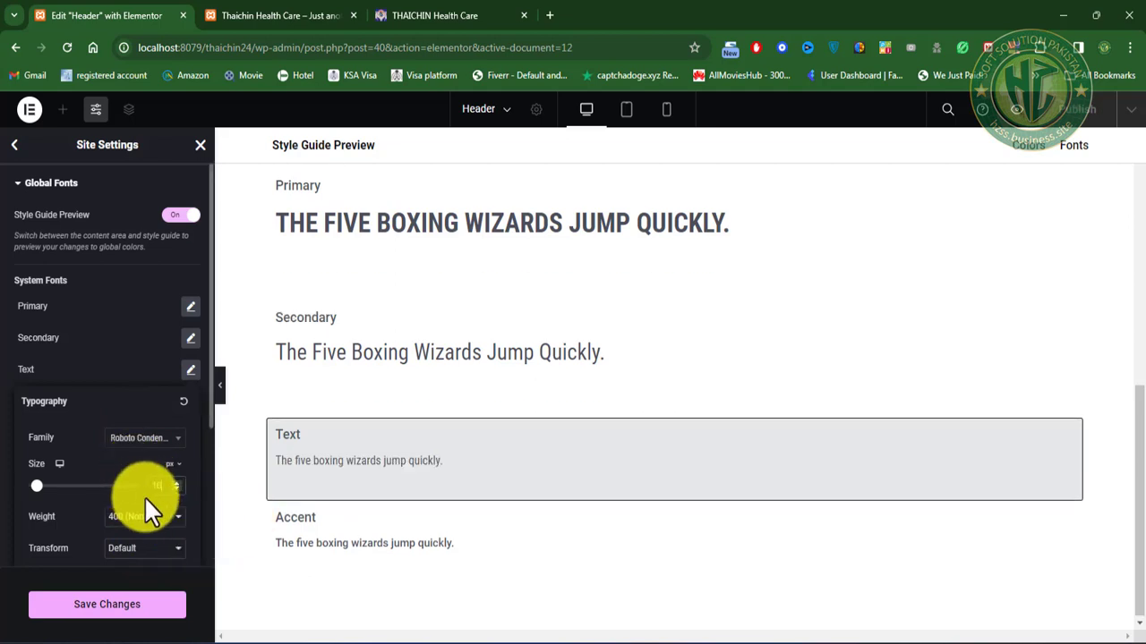
scroll(160, 524, "down", 2)
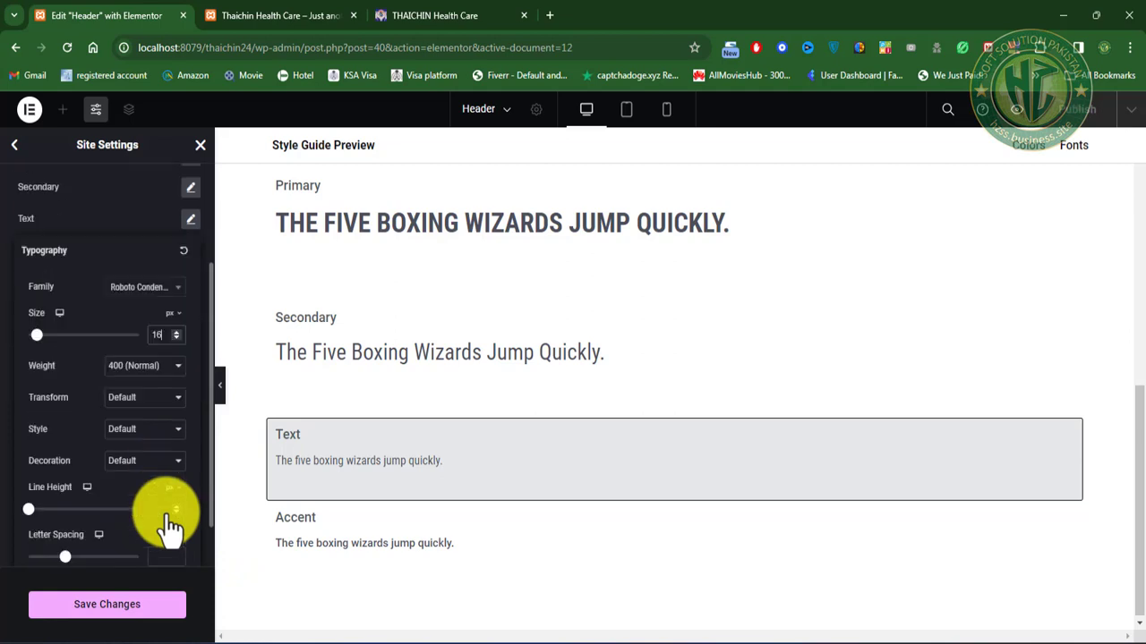
left_click(123, 616)
left_click(123, 616)
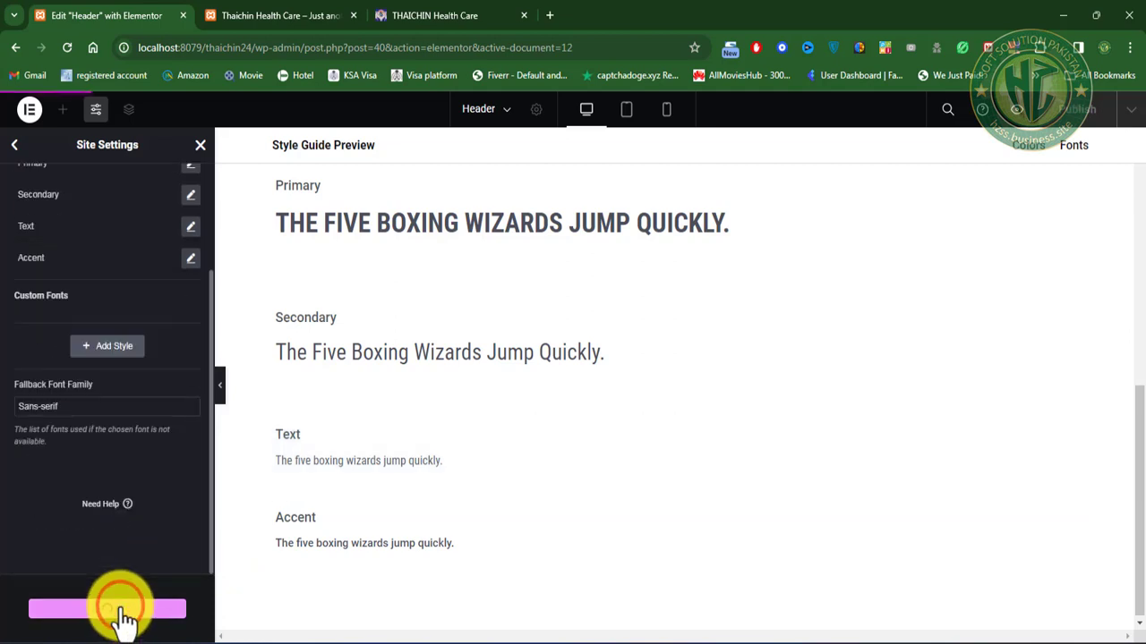
Step: Set the Accent system font to Roboto Condensed at 18 px with Capitalize transform, and save the changes
left_click(189, 260)
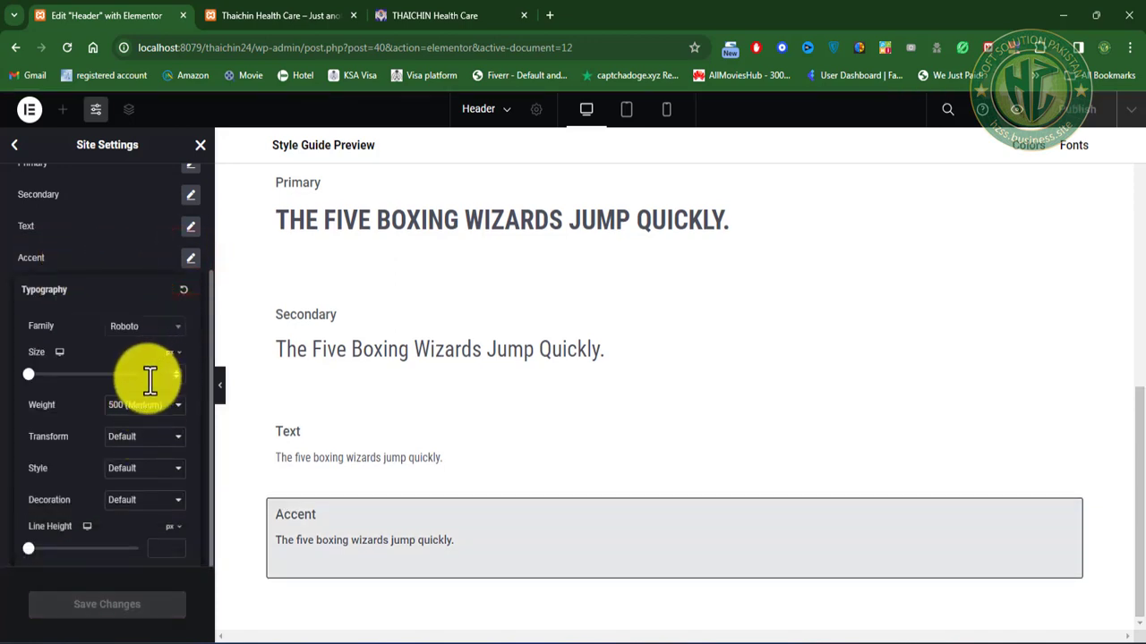
left_click(145, 324)
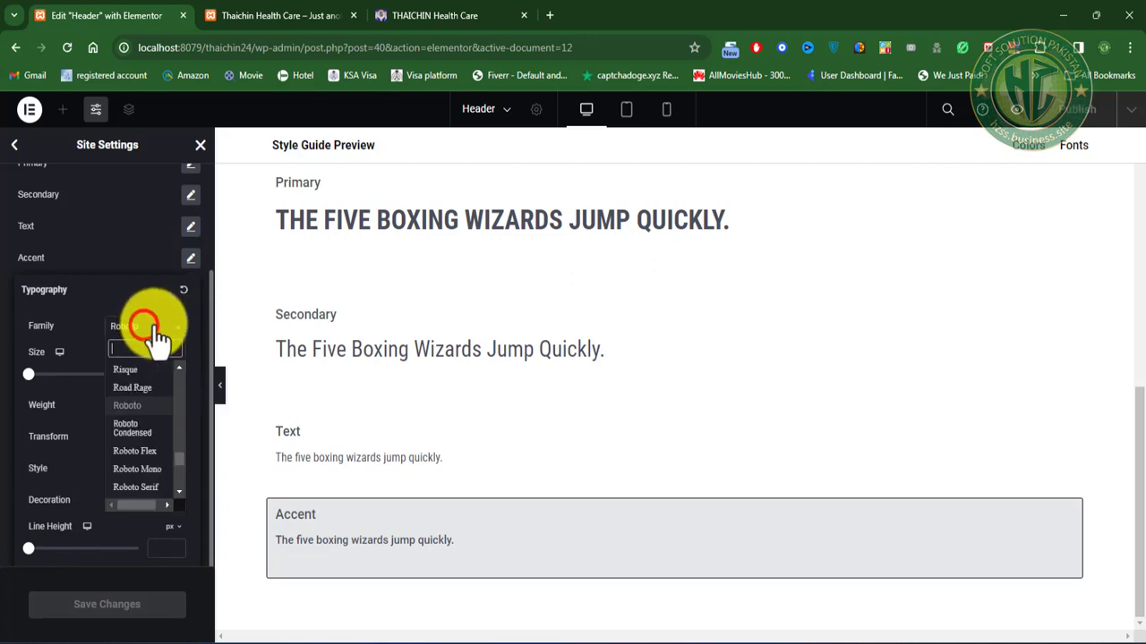
left_click(138, 426)
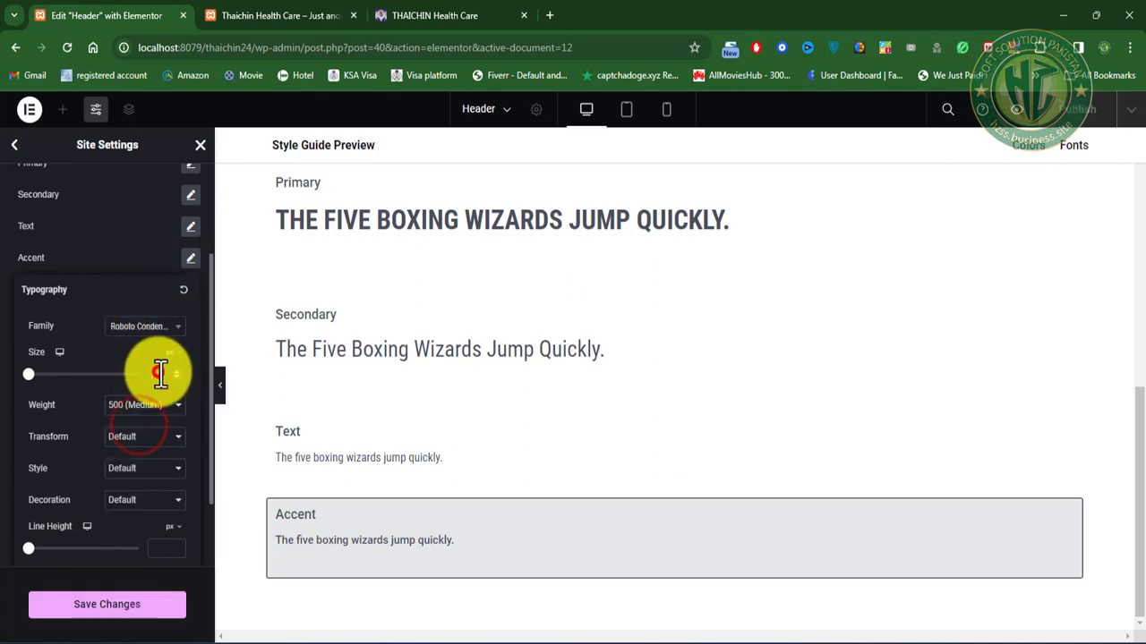
left_click(161, 374)
type("18")
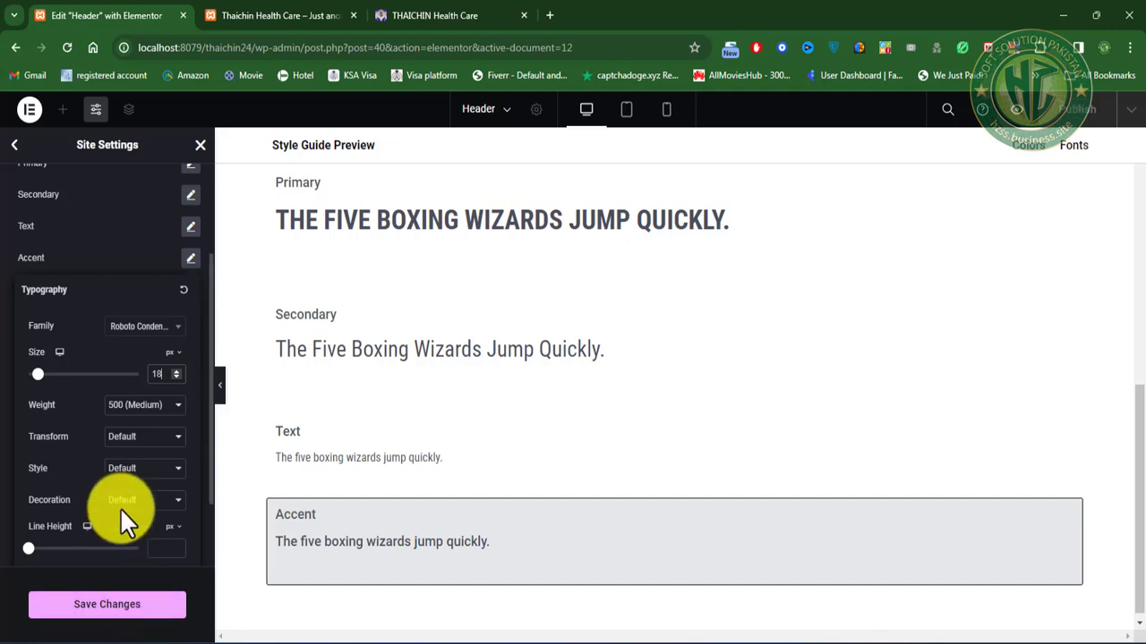
left_click(151, 468)
left_click(146, 437)
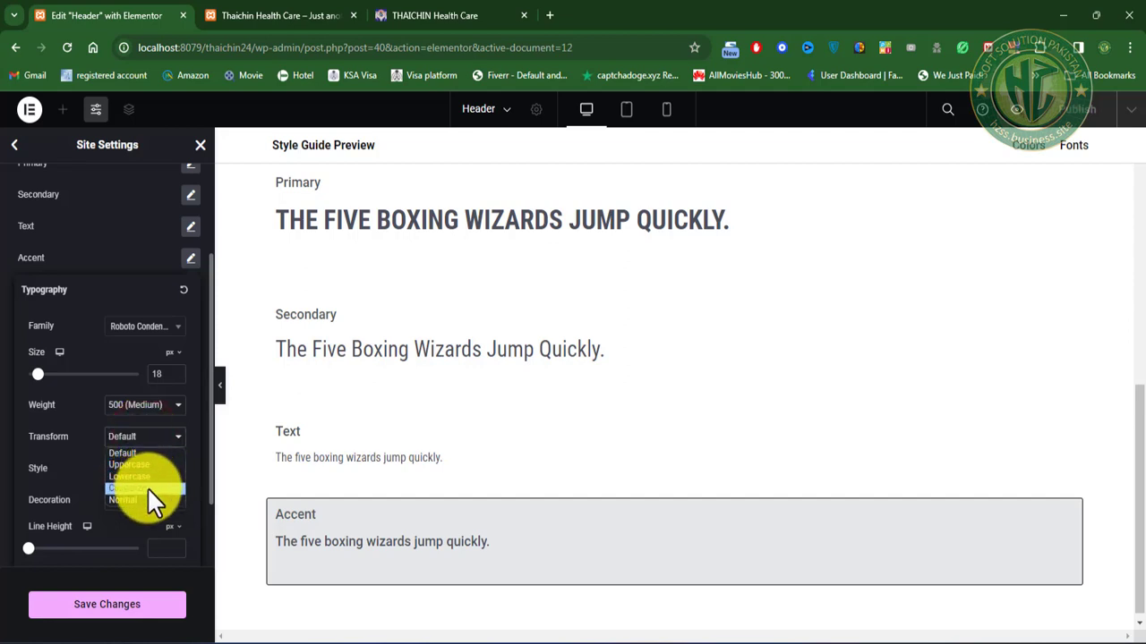
left_click(146, 487)
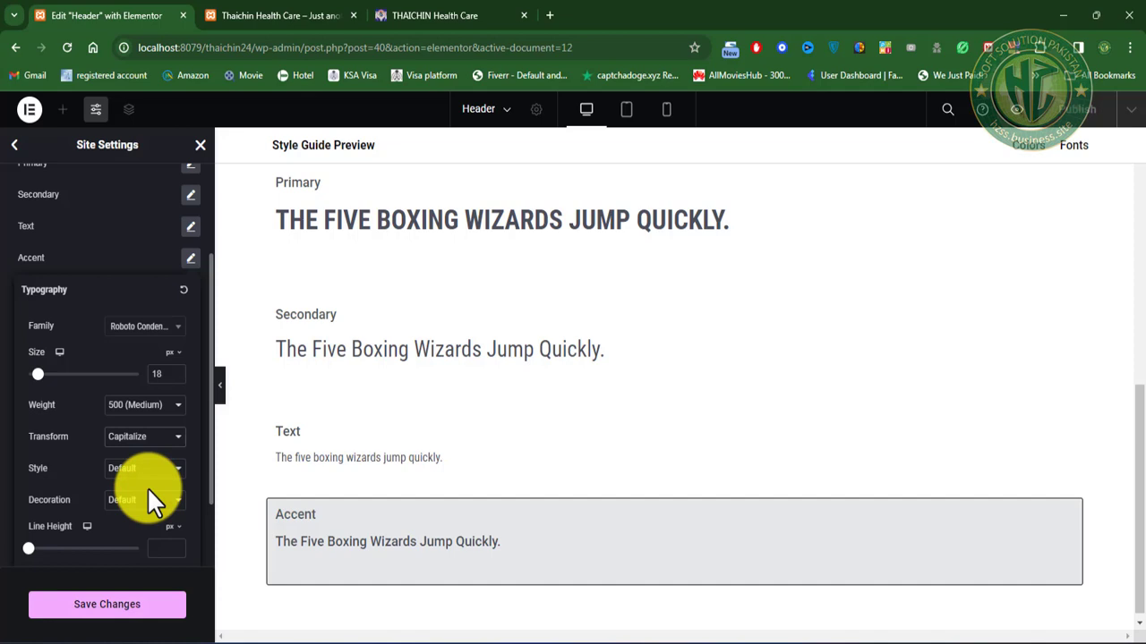
left_click(119, 612)
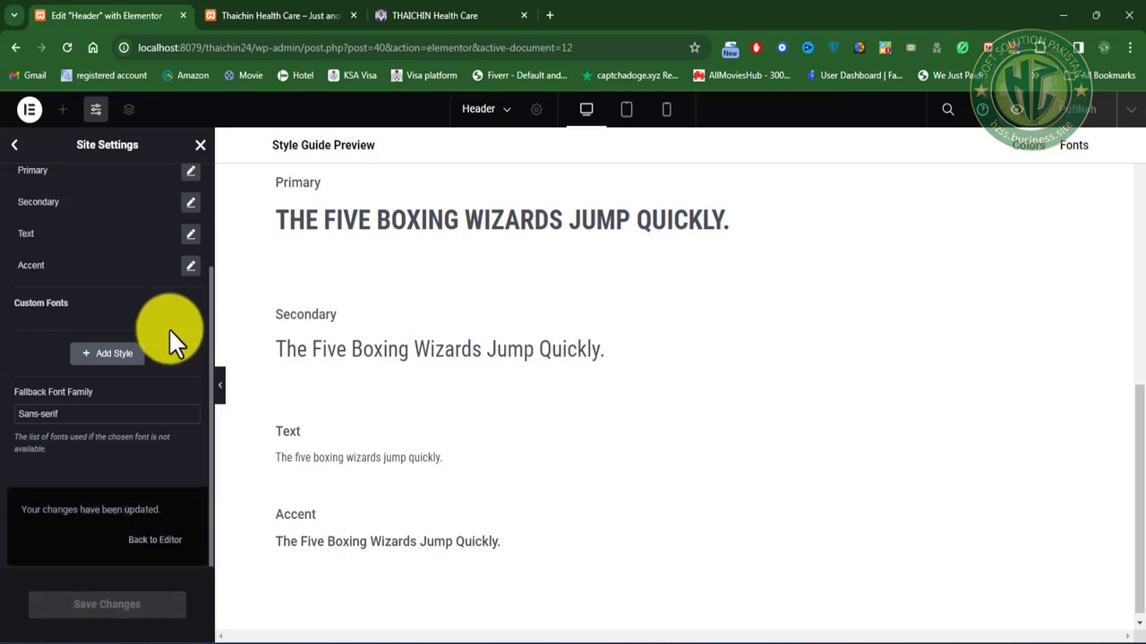
Step: Add a custom font style named MainNav and set its family to Roboto Condensed
left_click(119, 358)
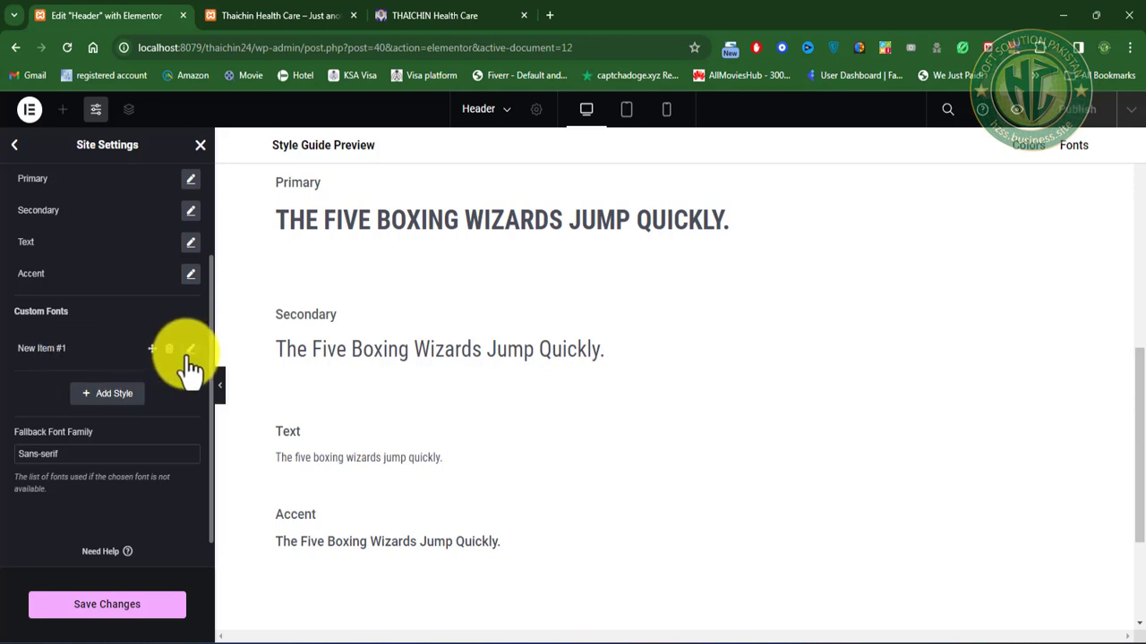
left_click(51, 347)
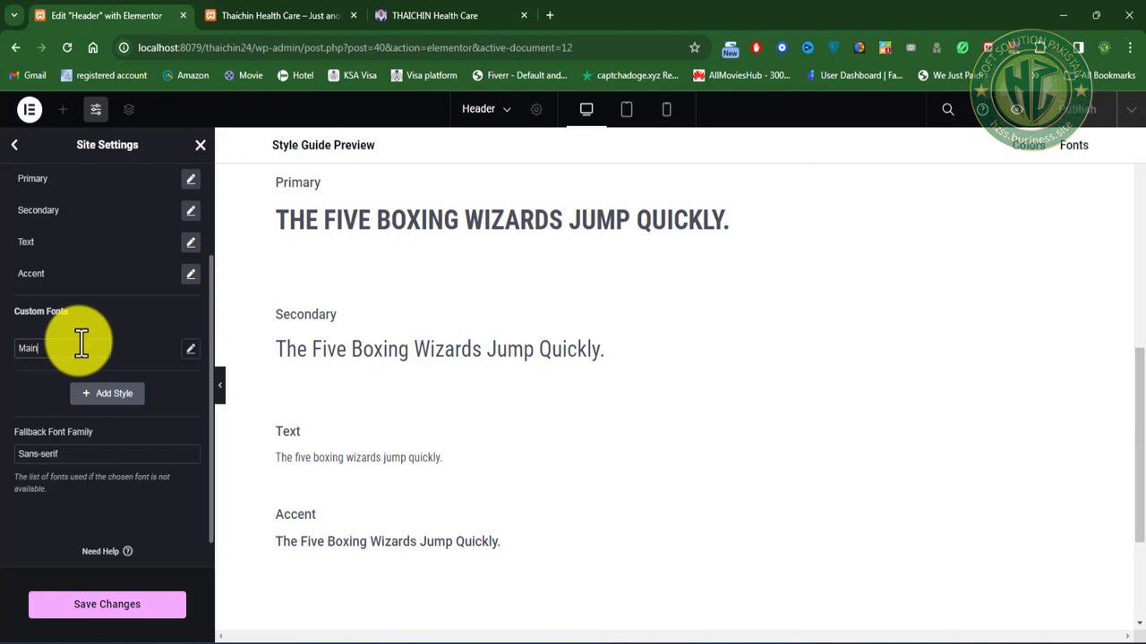
left_click(189, 349)
left_click(147, 418)
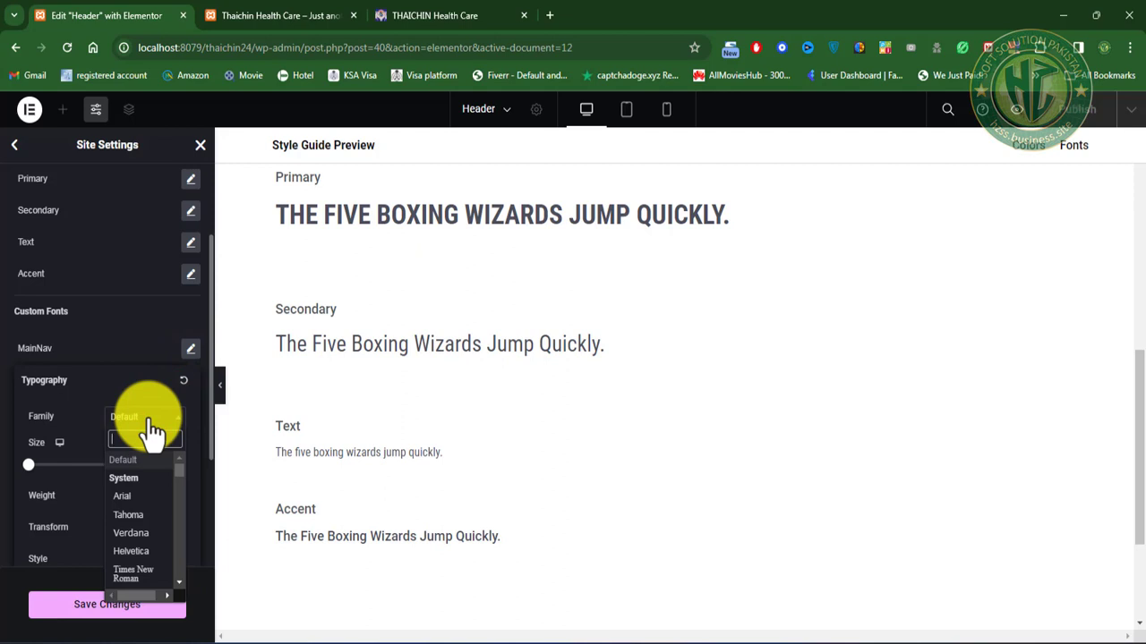
type("robo")
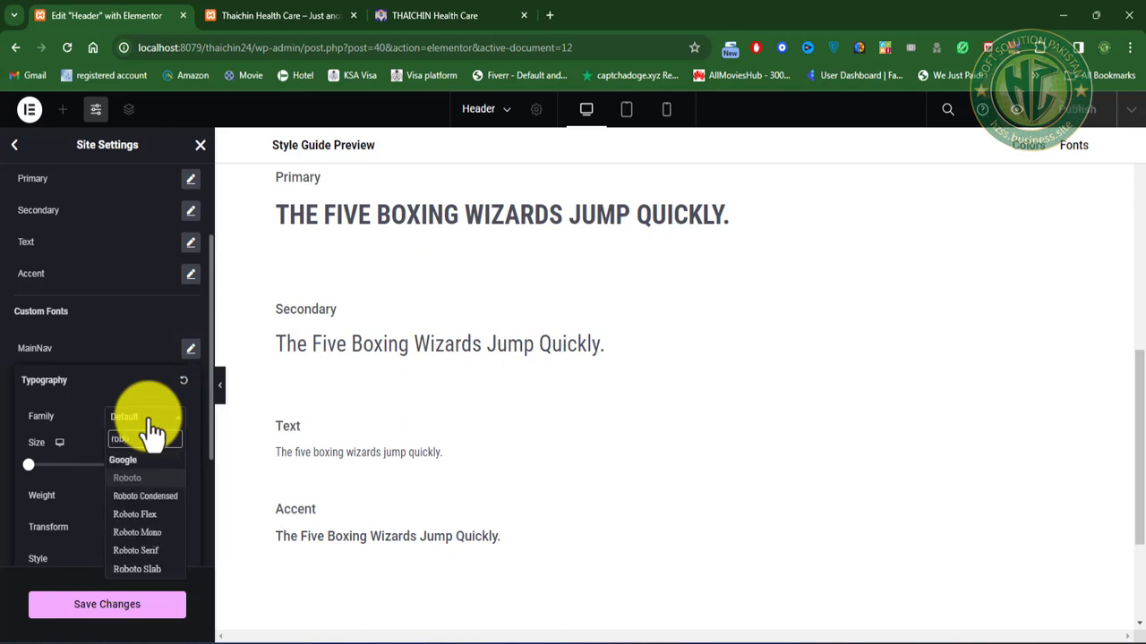
left_click(157, 498)
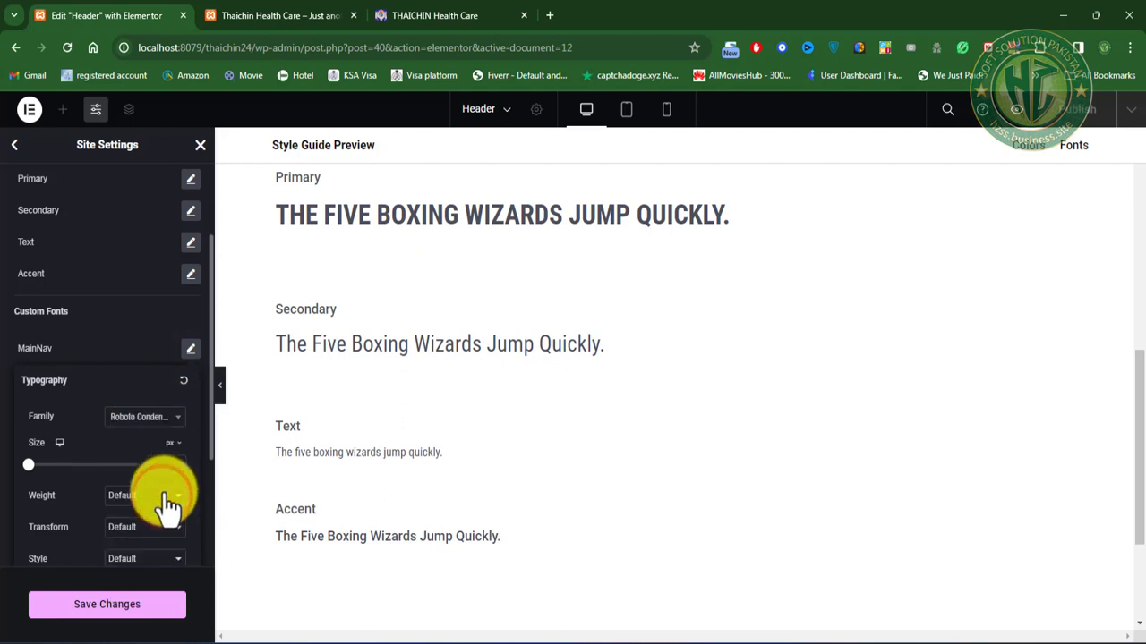
Step: Set the MainNav font style's size to 16 px and its weight to 600 (Semi Bold)
left_click(159, 465)
type("10")
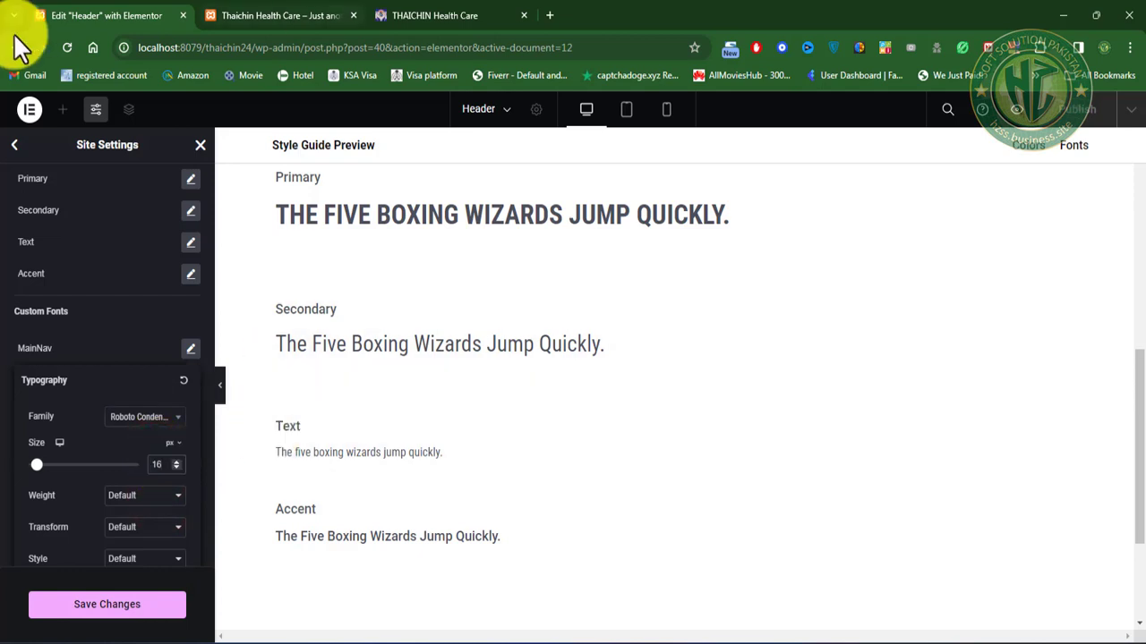
left_click(143, 497)
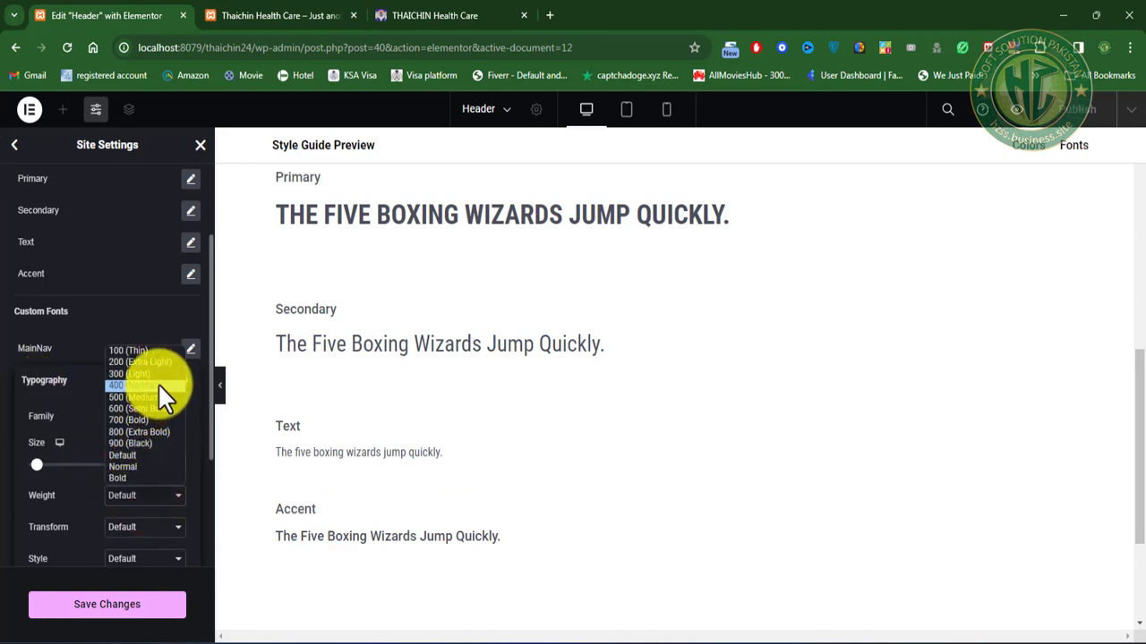
left_click(162, 408)
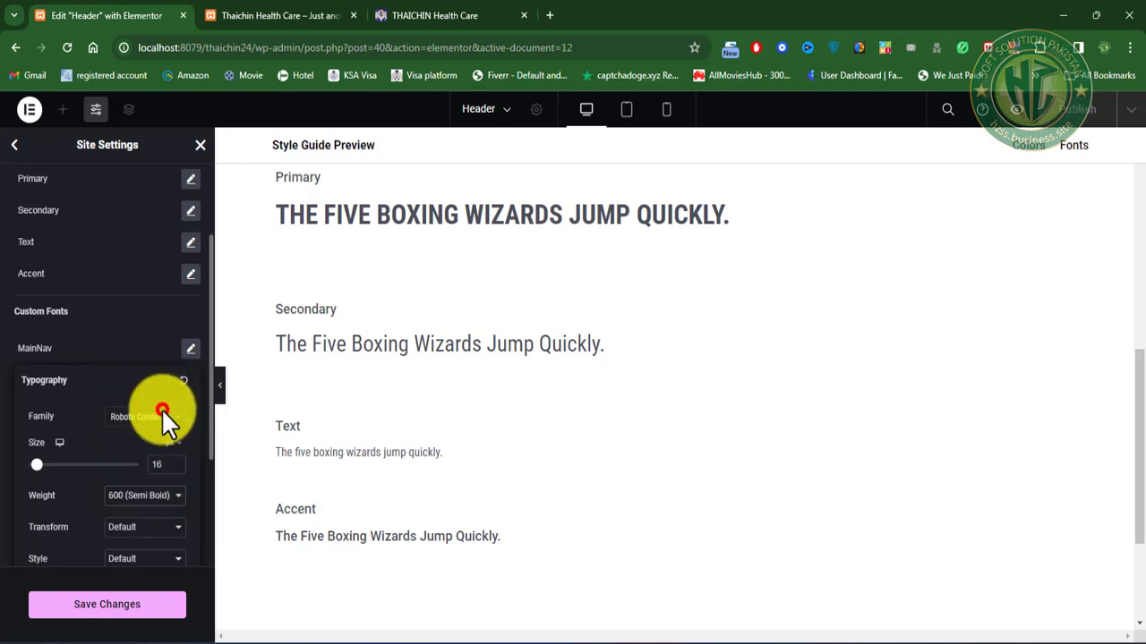
Step: Set the MainNav font style's transform to Uppercase and save the changes
left_click(157, 525)
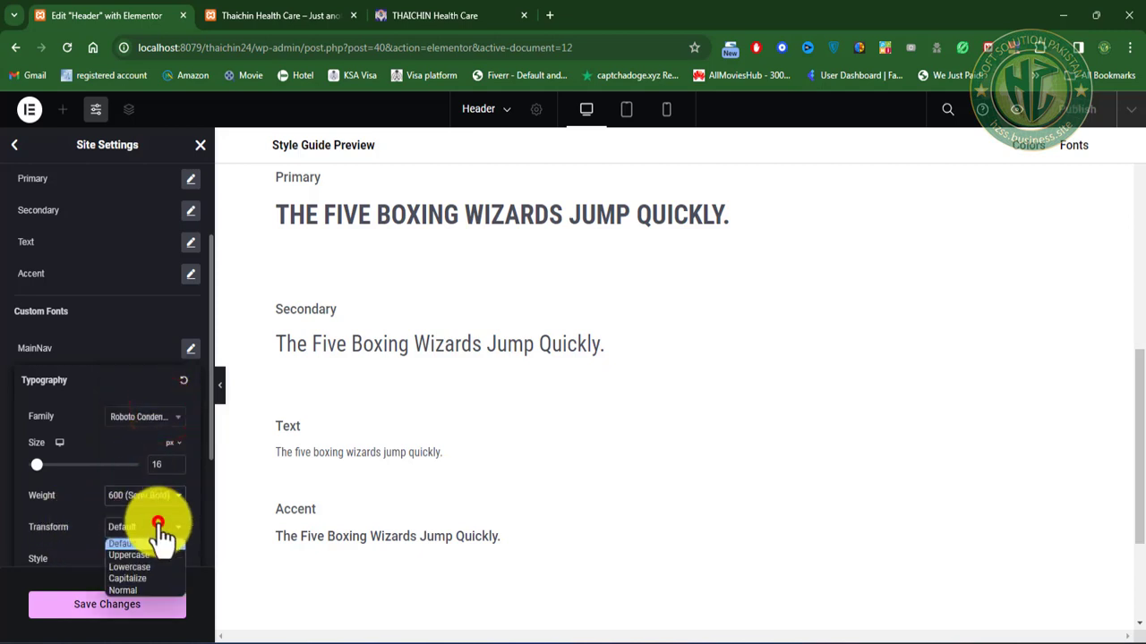
left_click(147, 556)
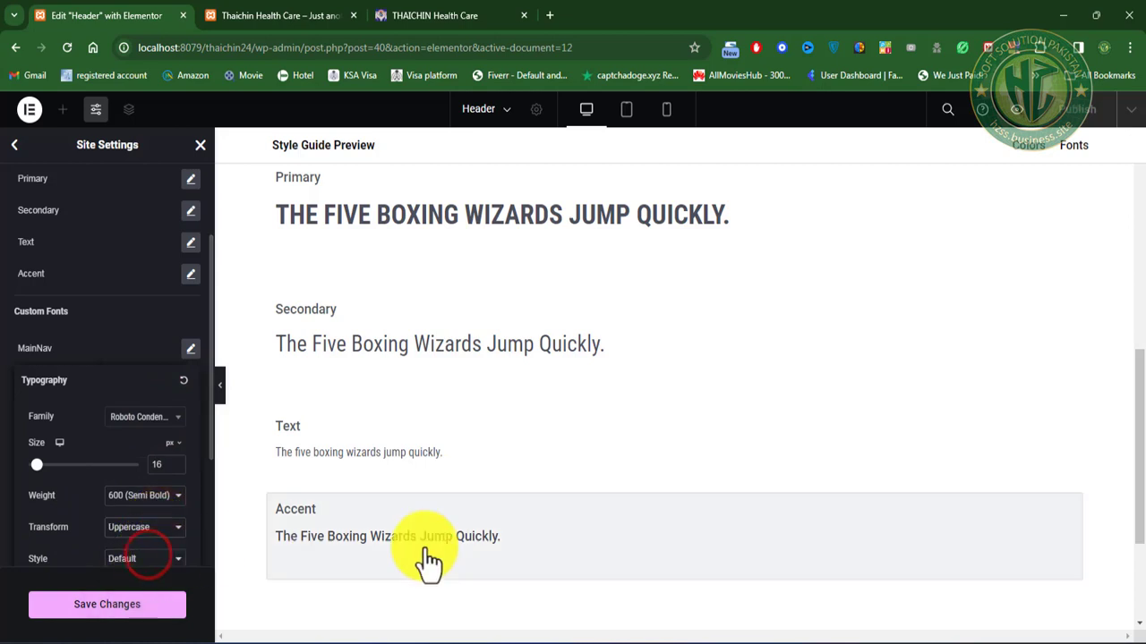
scroll(169, 537, "down", 3)
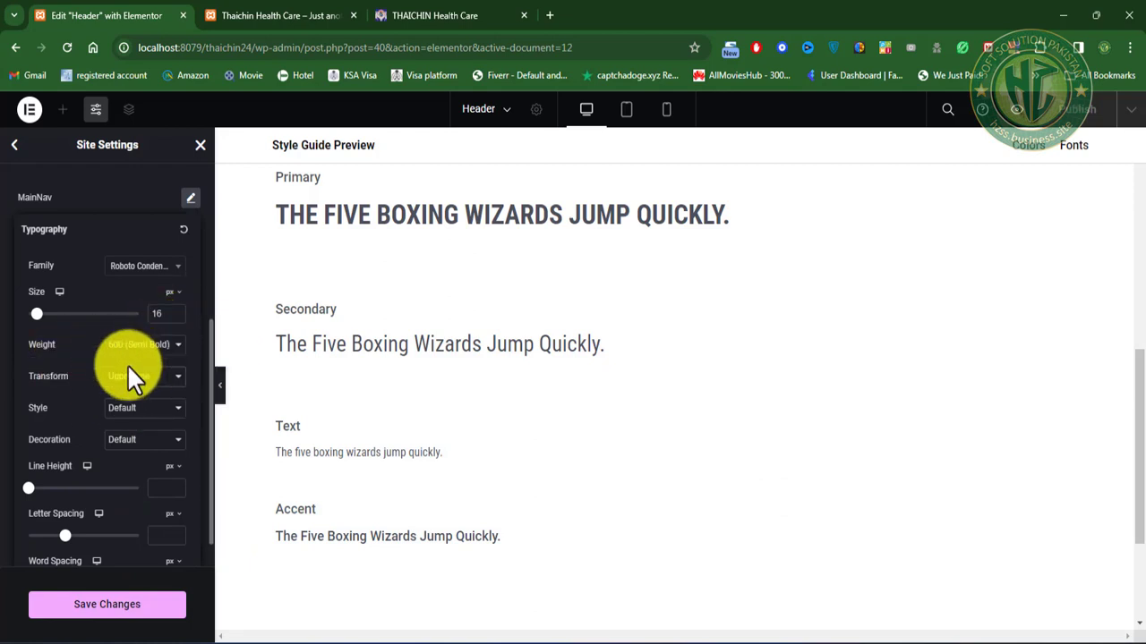
left_click(142, 605)
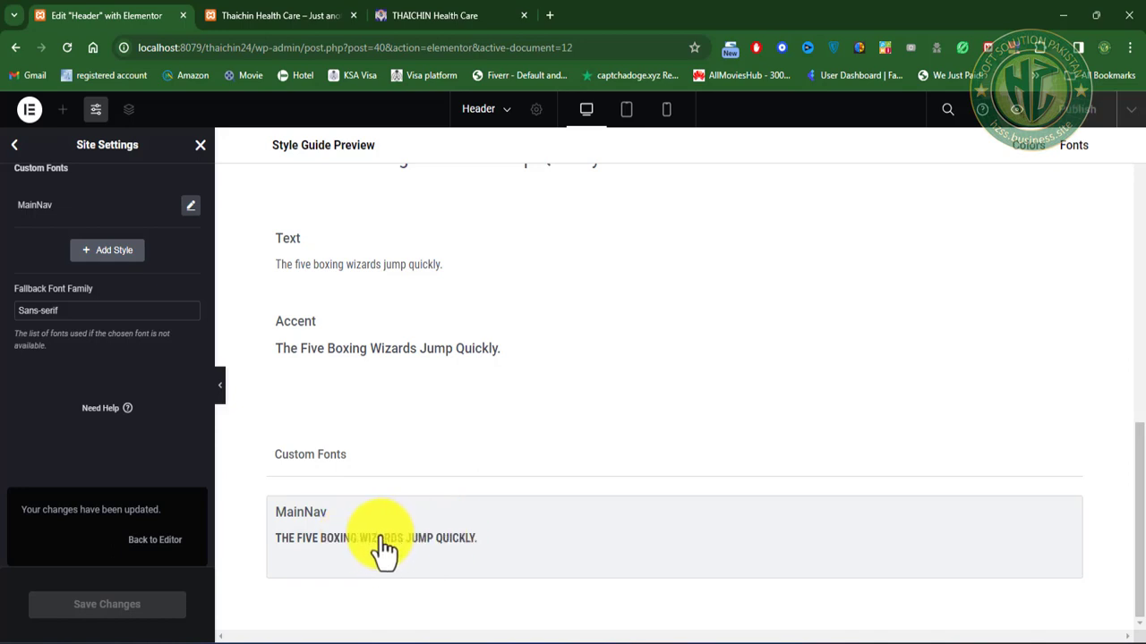
Step: Reopen the MainNav font style and set its weight to 500 (Medium) and its size to 14 px
scroll(114, 328, "up", 2)
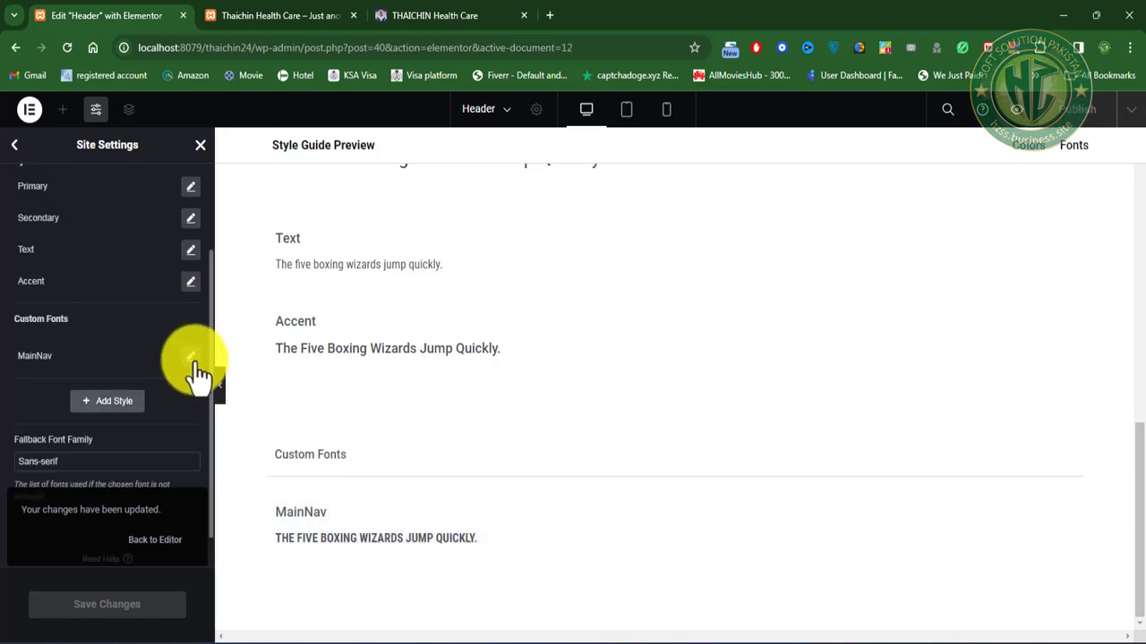
left_click(190, 359)
left_click(164, 504)
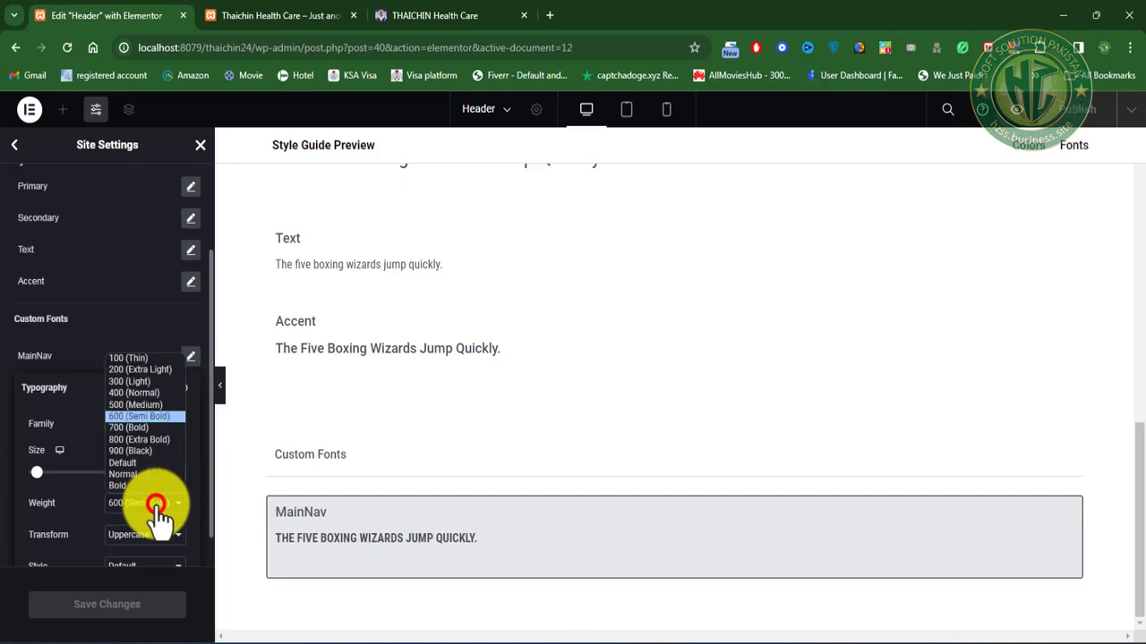
left_click(139, 404)
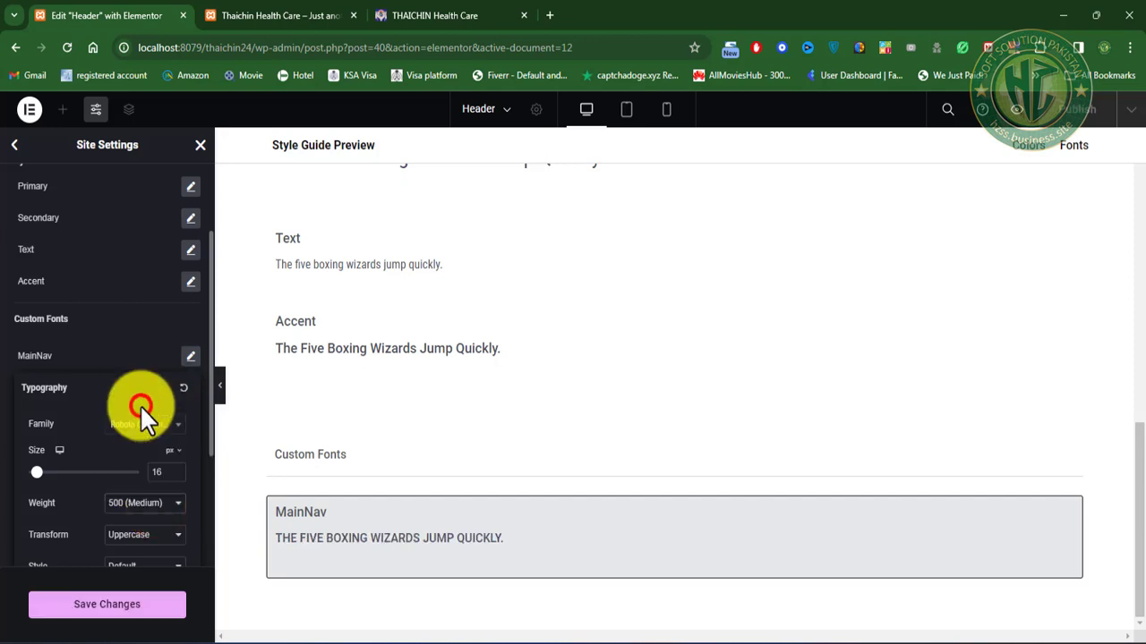
left_click(177, 475)
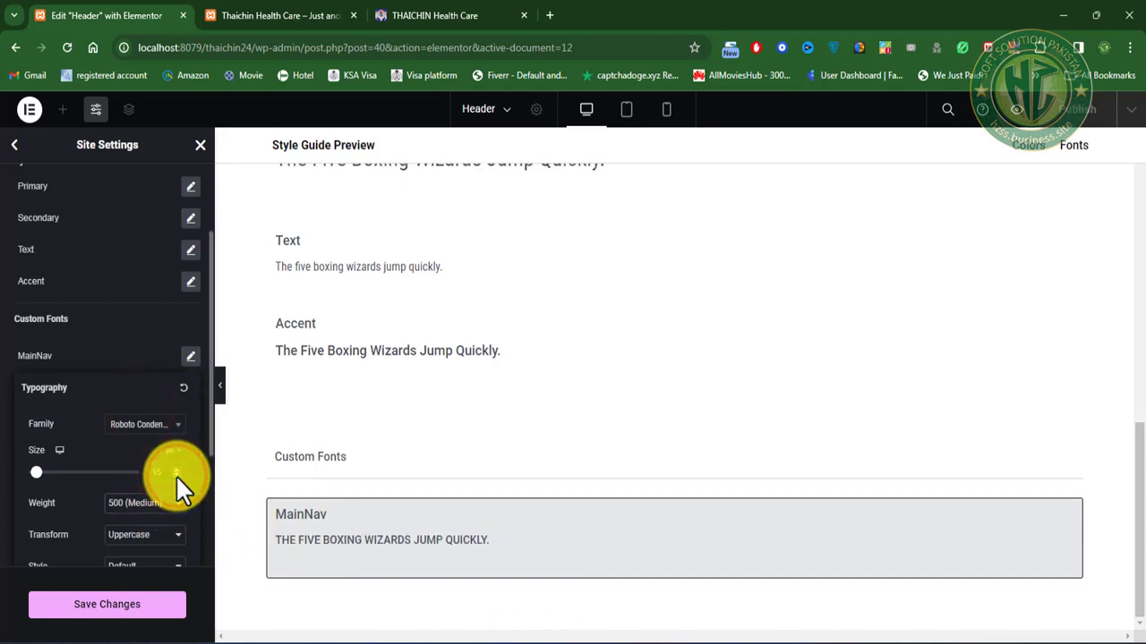
left_click(176, 476)
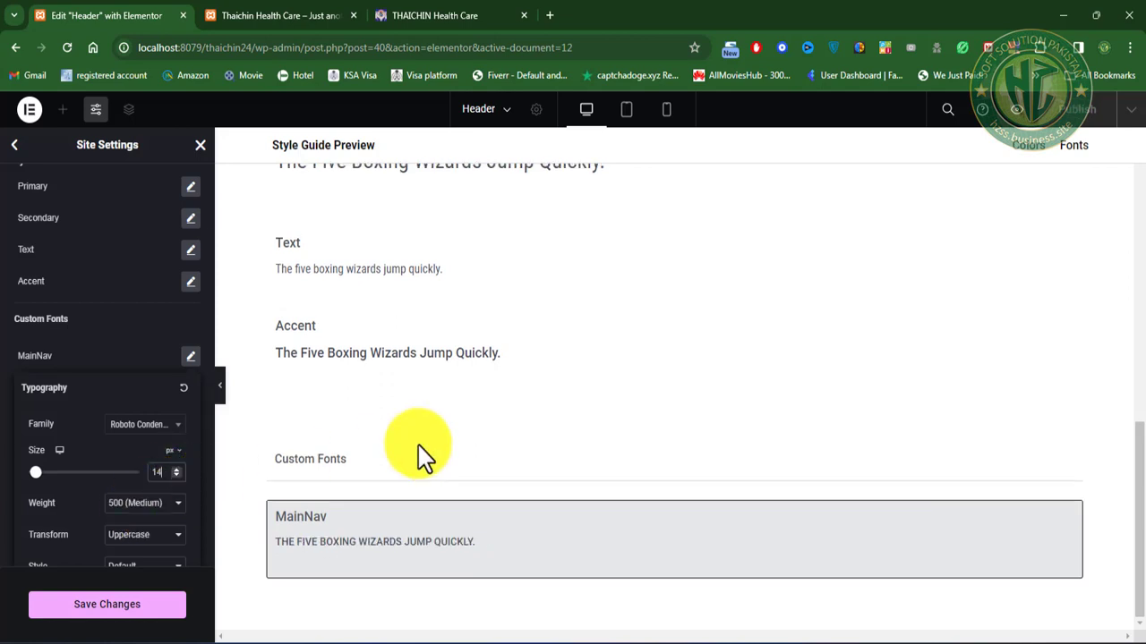
Step: Inspect the FAQ navigation link's font styling on the original THAICHIN Health Care page
scroll(419, 447, "up", 5)
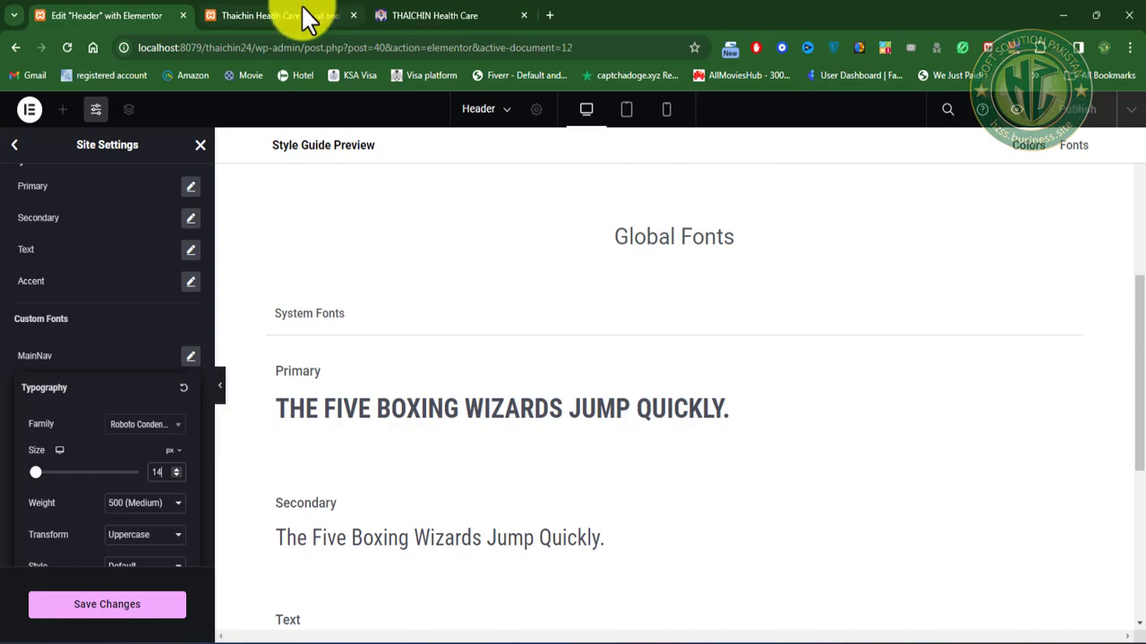
left_click(413, 16)
scroll(411, 300, "up", 5)
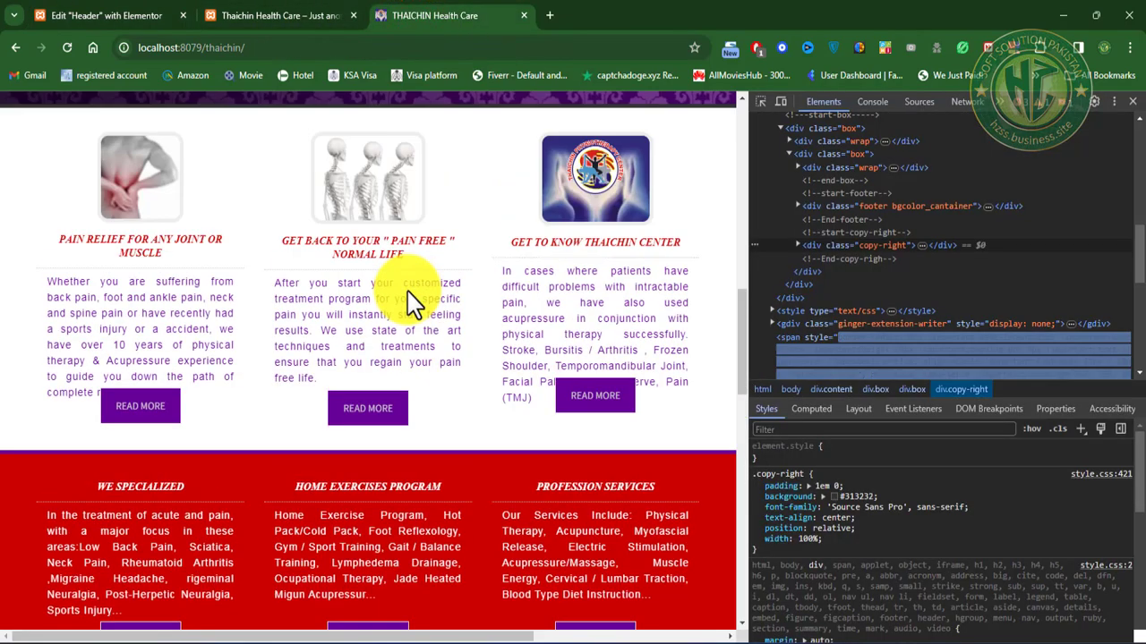
scroll(412, 300, "up", 10)
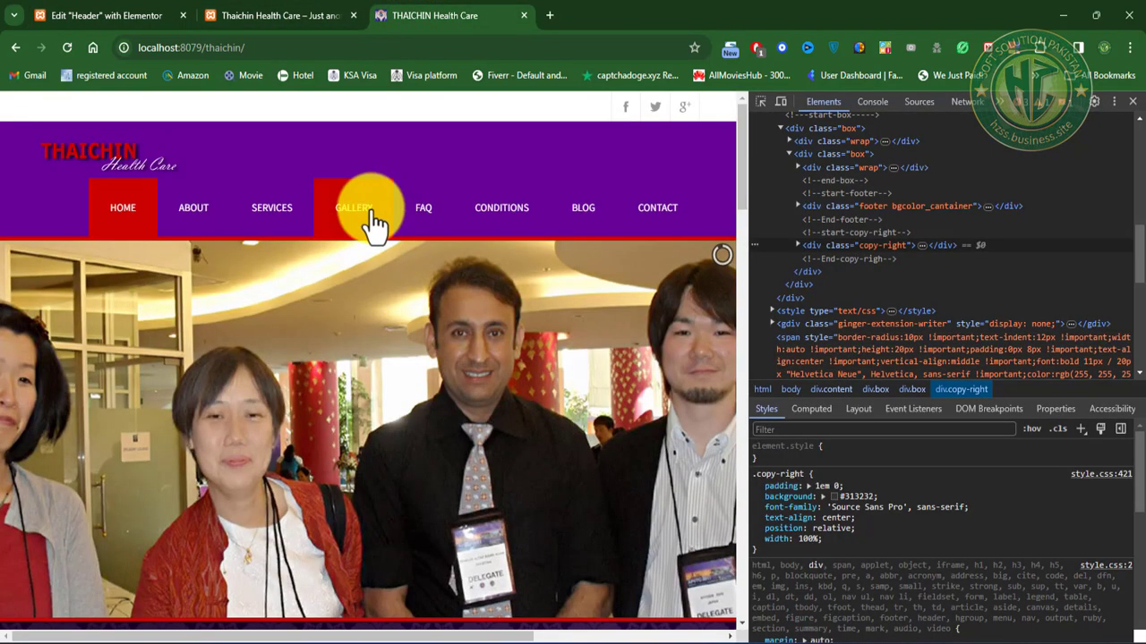
left_click(761, 100)
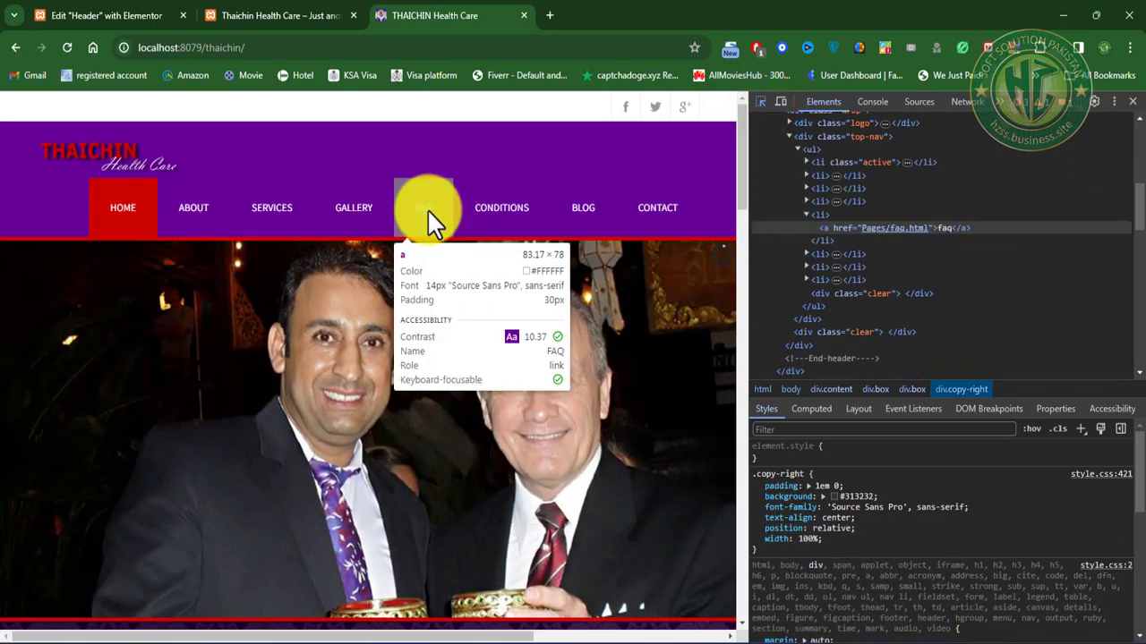
left_click(426, 209)
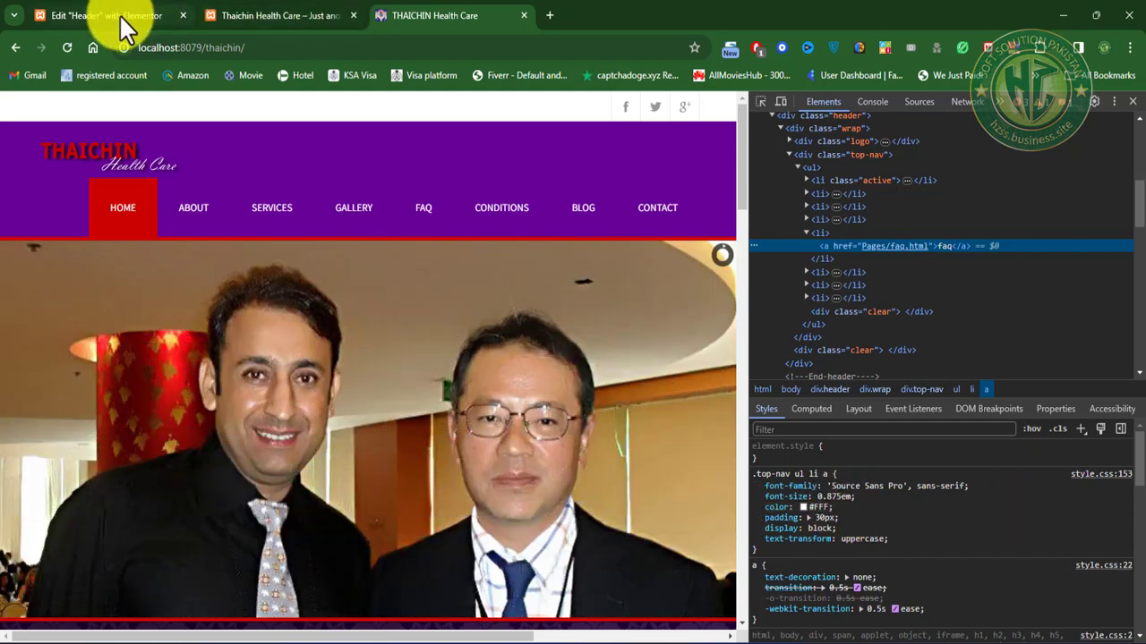
Step: Return to the Elementor header editor and set the MainNav font style's size to 16 px
left_click(112, 16)
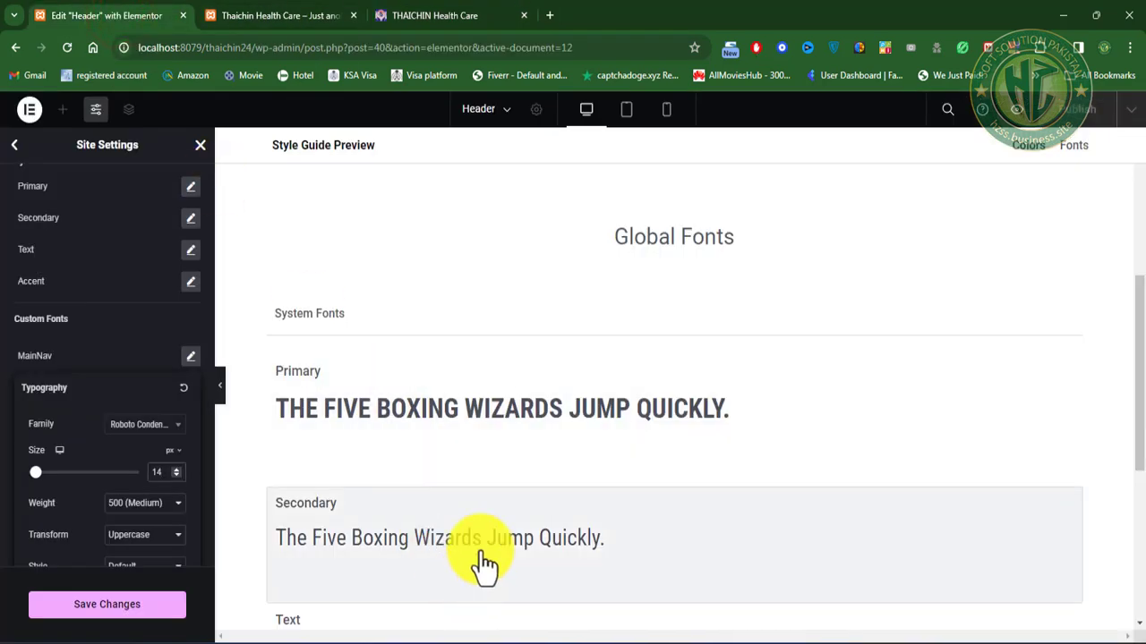
scroll(483, 562, "down", 4)
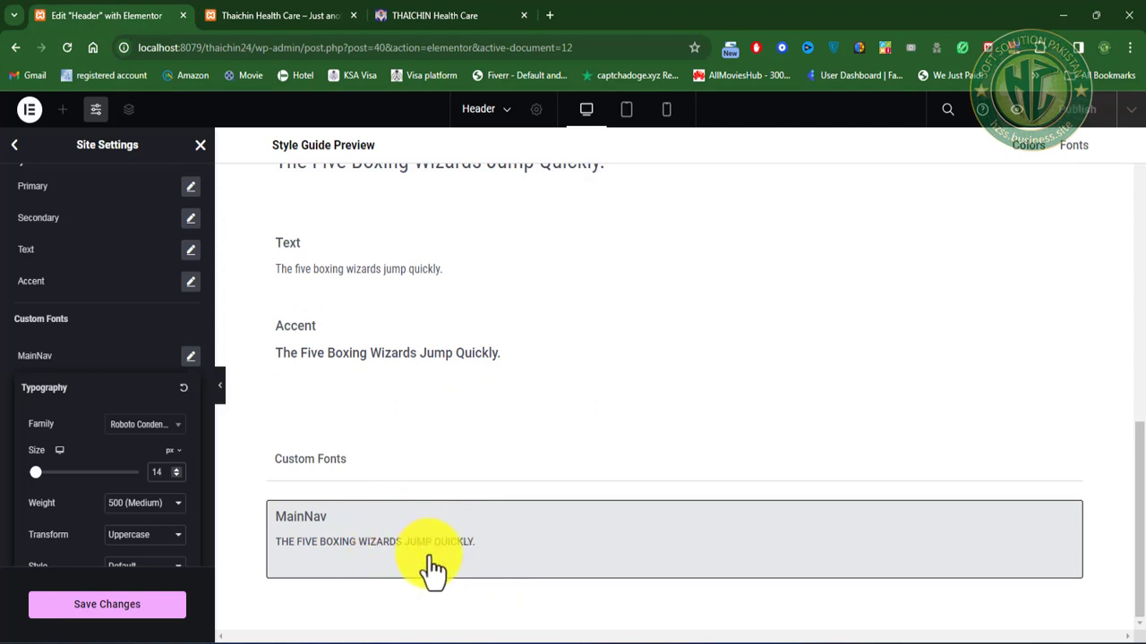
left_click(179, 468)
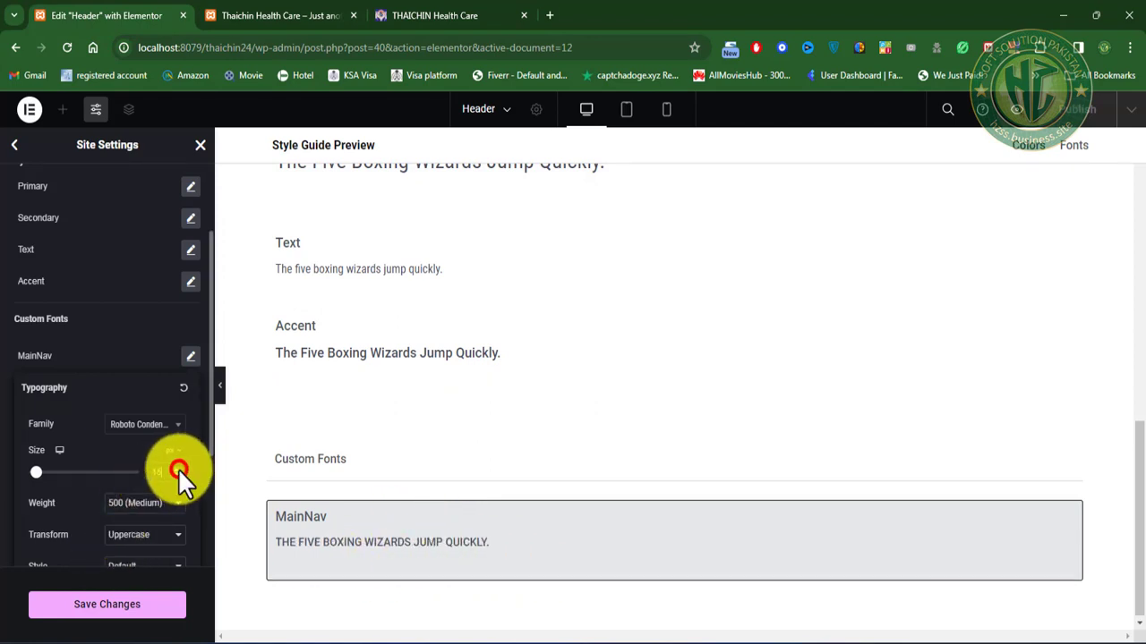
left_click(178, 468)
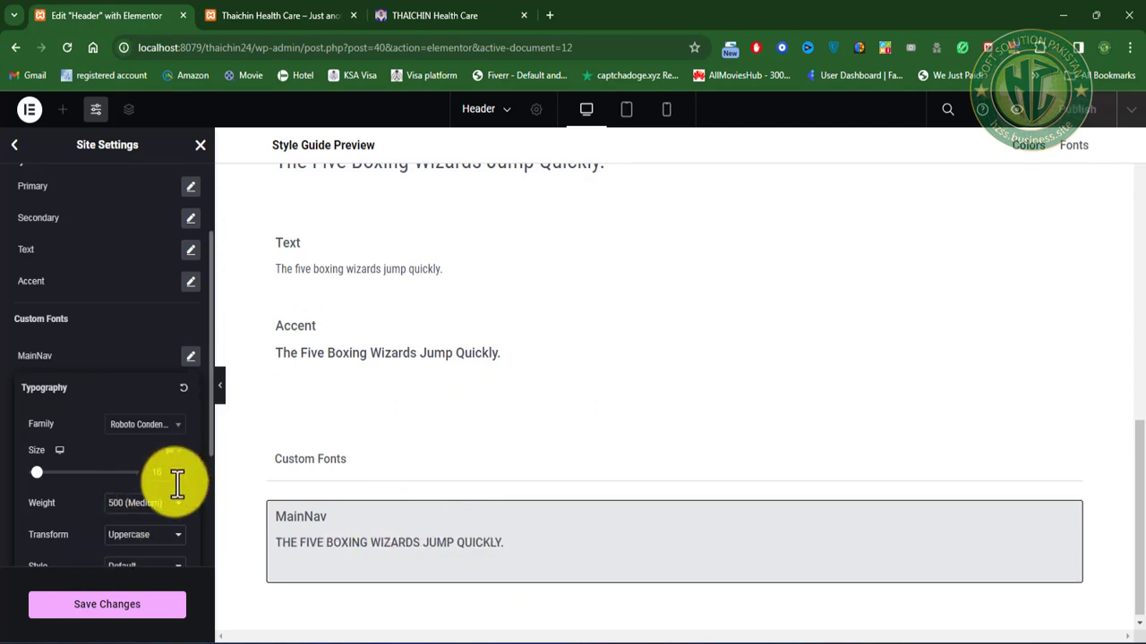
Step: Try the 400 (Normal) weight on the MainNav font style, settle on 500 (Medium), and save the changes
left_click(152, 503)
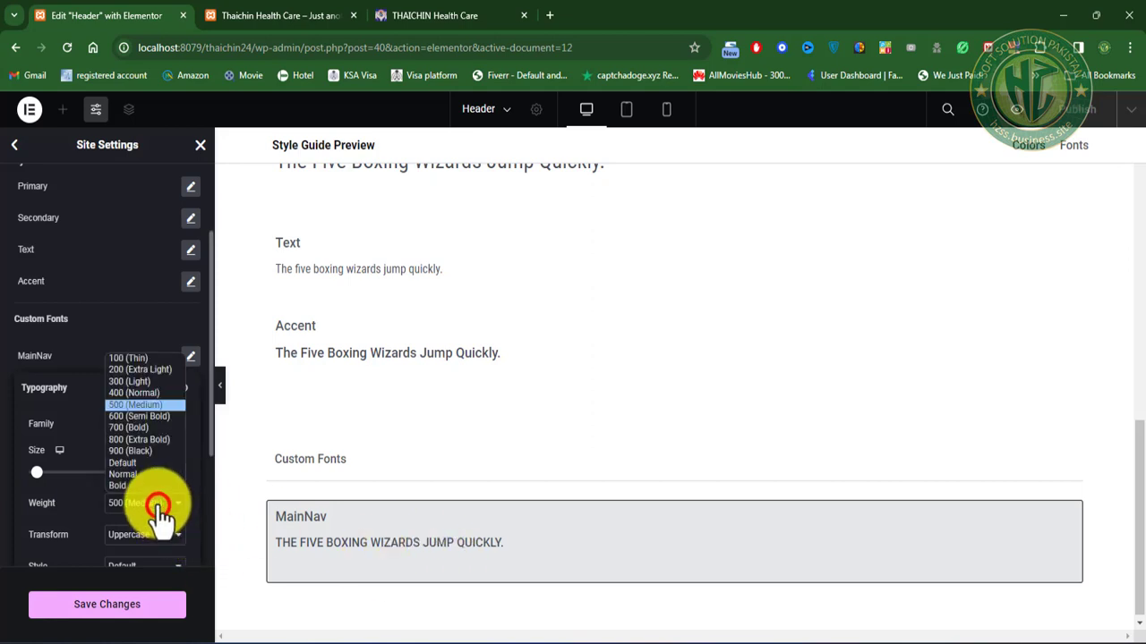
left_click(150, 393)
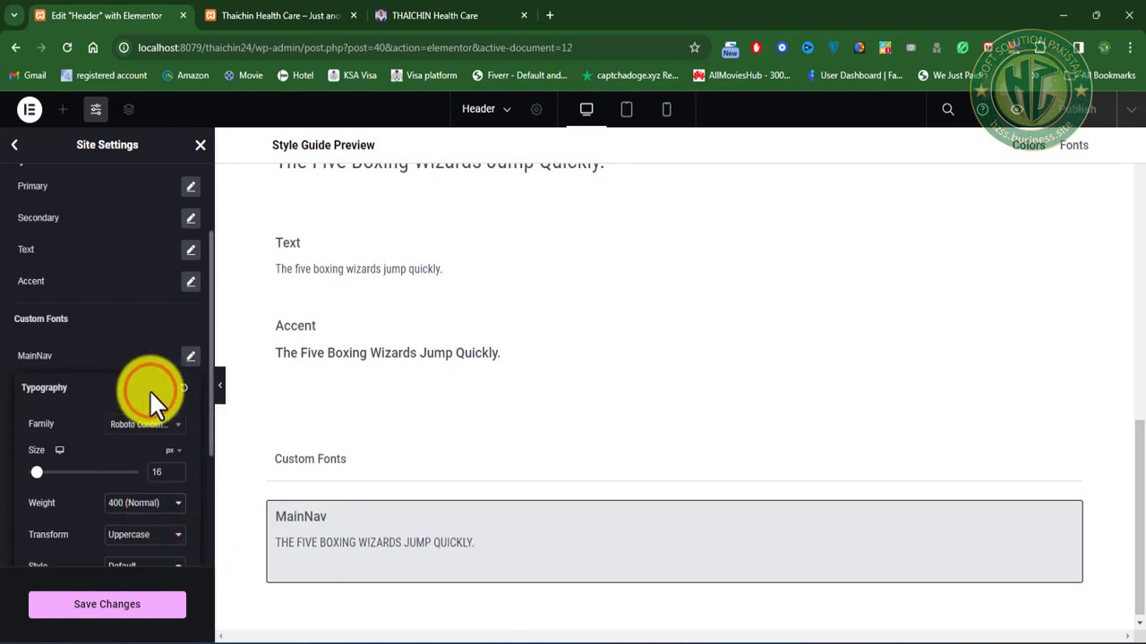
left_click(153, 506)
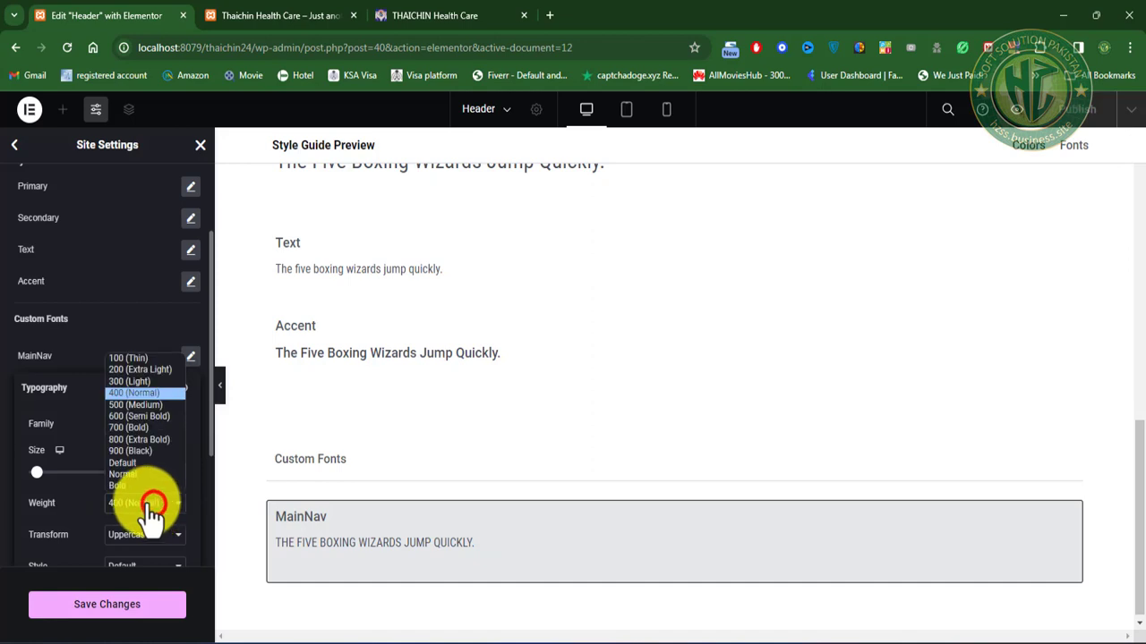
left_click(148, 404)
left_click(163, 616)
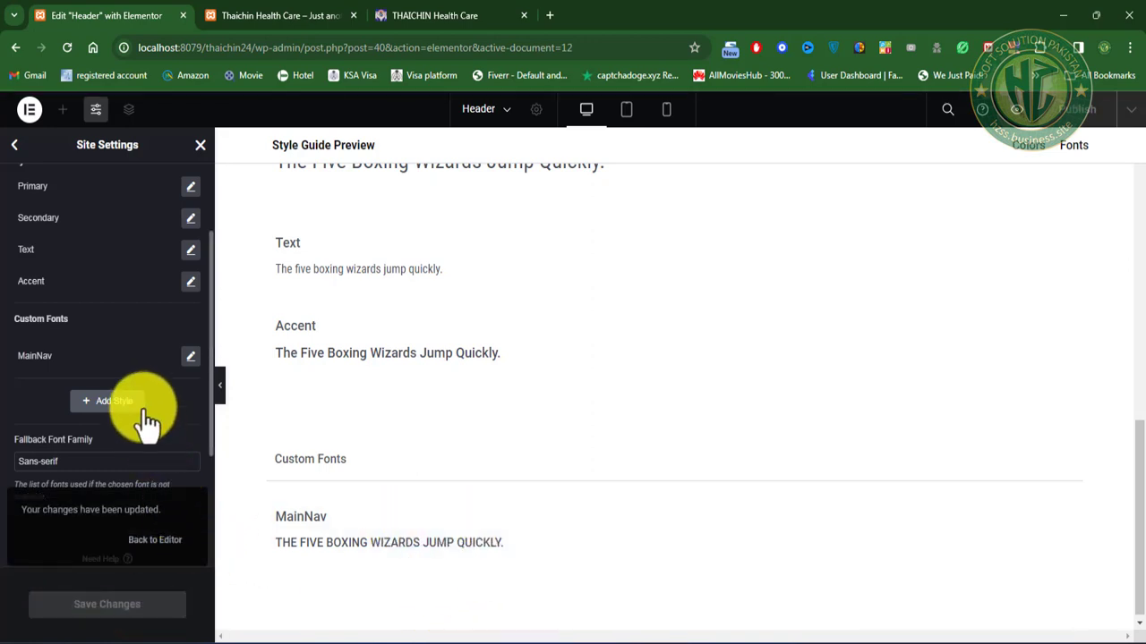
Step: Reduce the MainNav font style's size to 15 px and save the changes
left_click(188, 357)
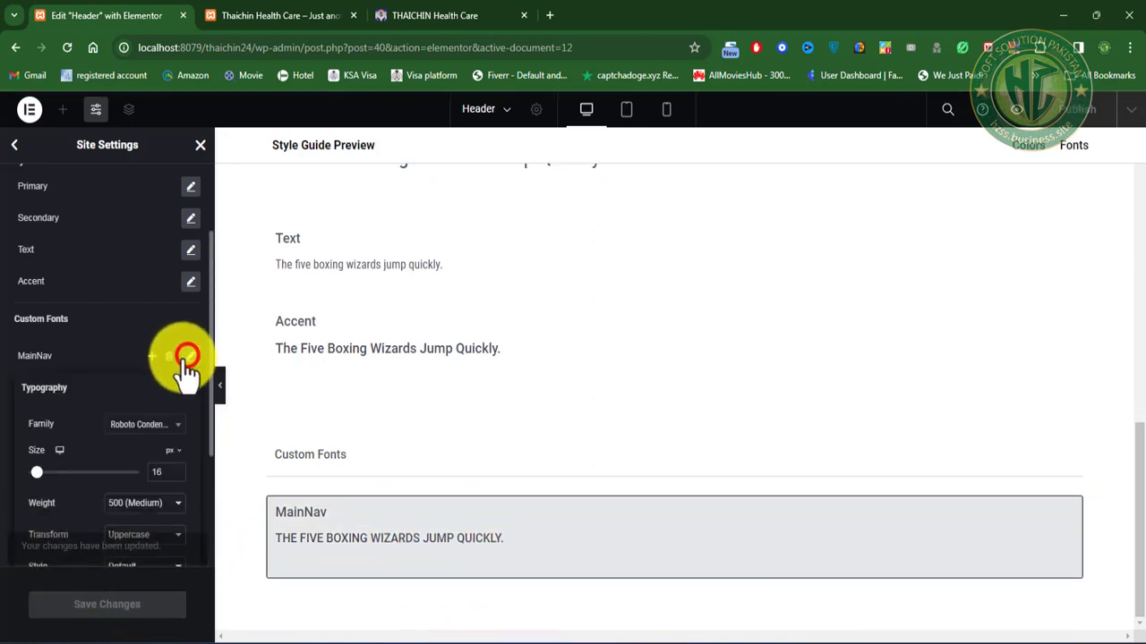
left_click(175, 476)
left_click(125, 608)
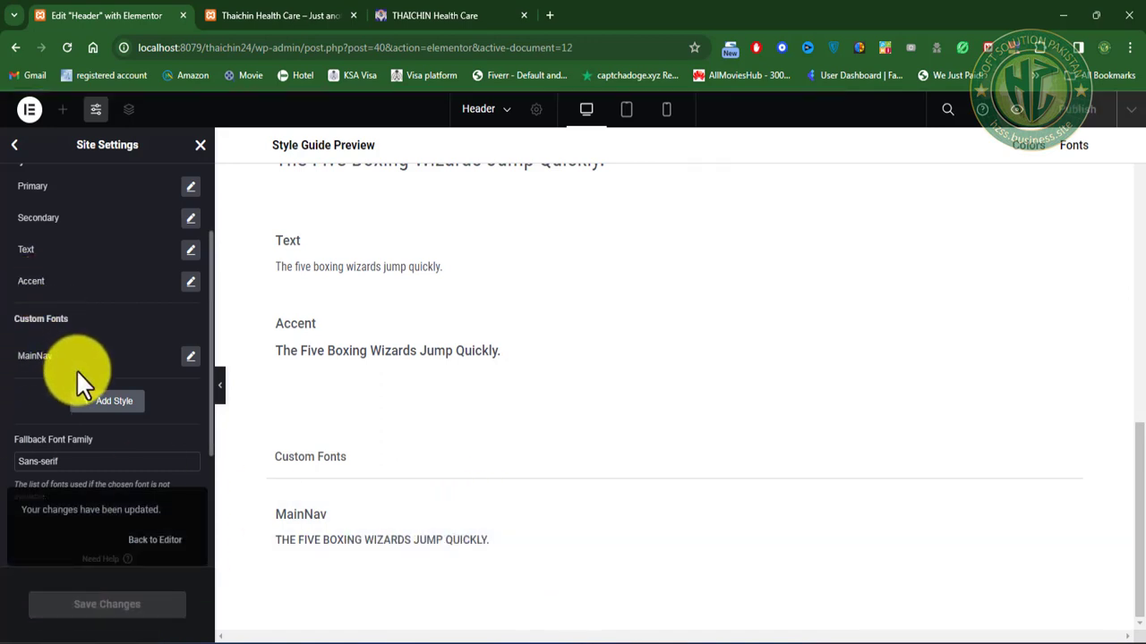
Step: Add a second custom font style below MainNav and name it Domain
mouse_move(179, 358)
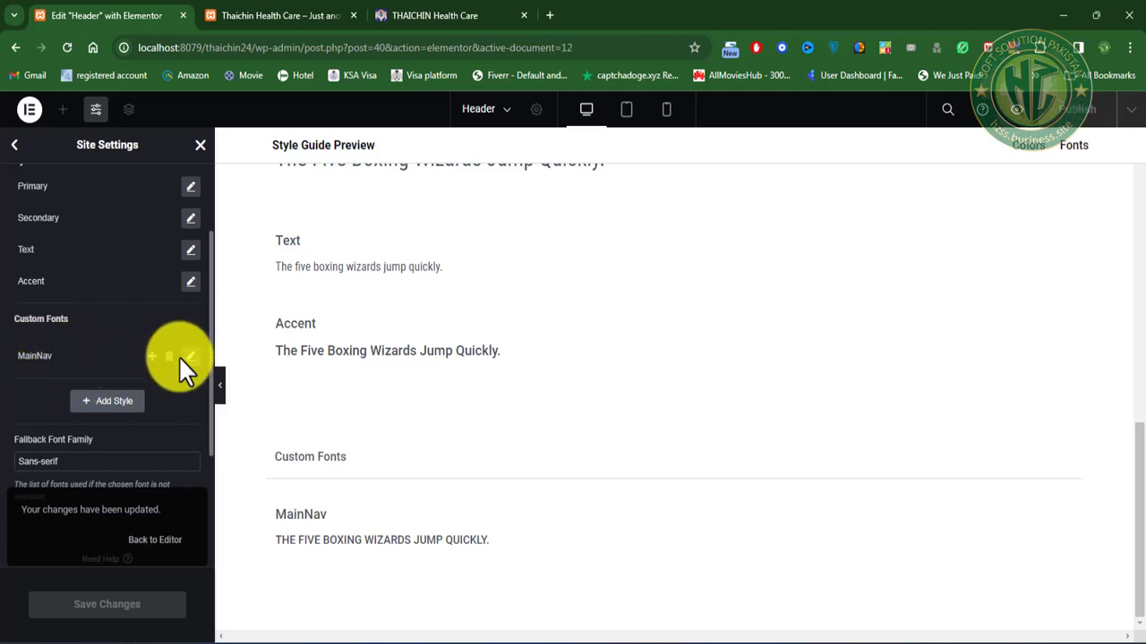
left_click(153, 358)
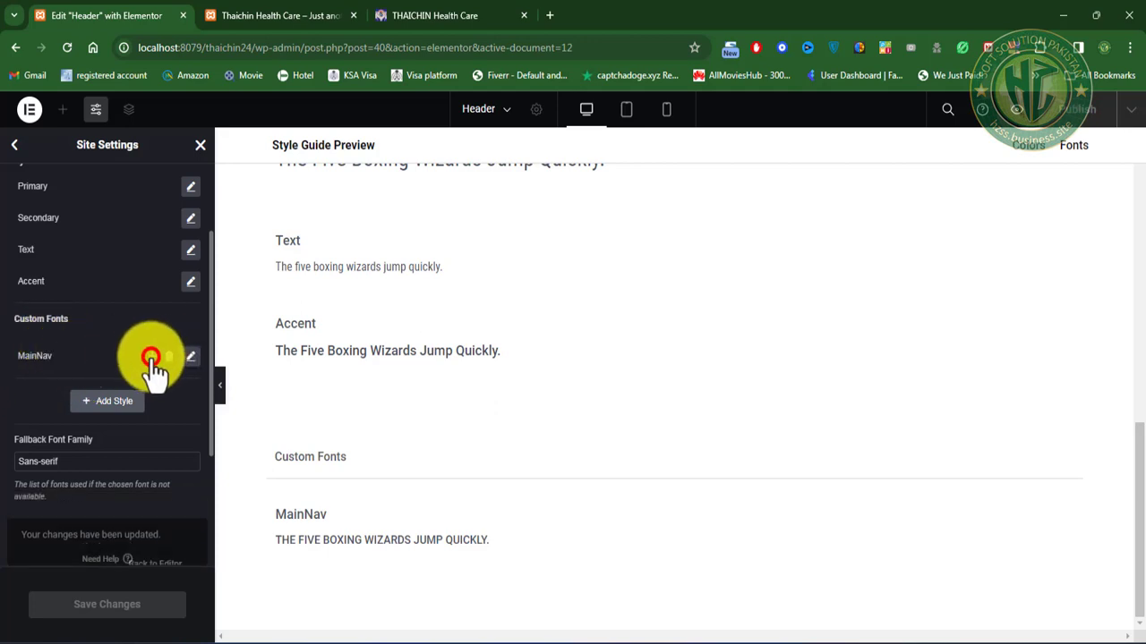
left_click(111, 399)
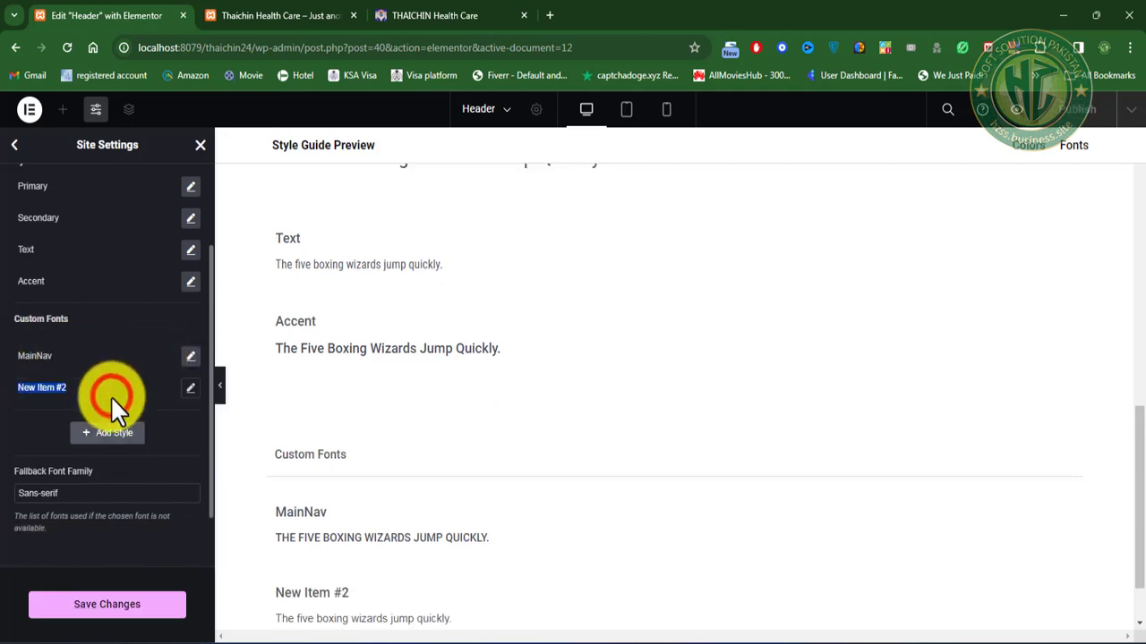
left_click(56, 386)
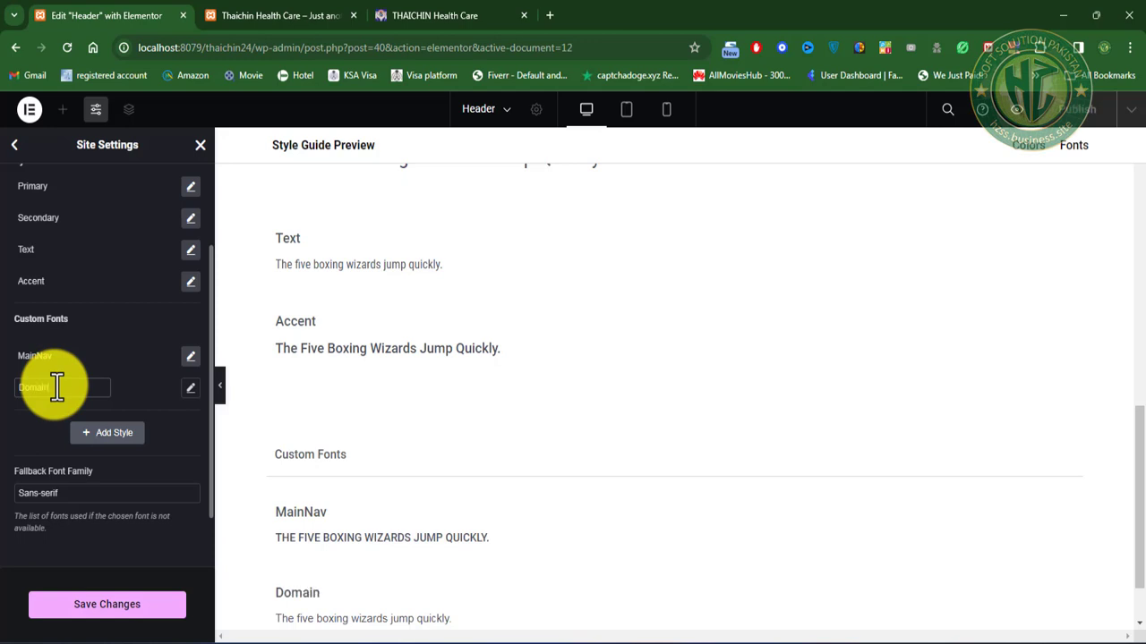
Step: Set the Domain font style's family to Roboto Condensed and its size to 14 px
left_click(189, 391)
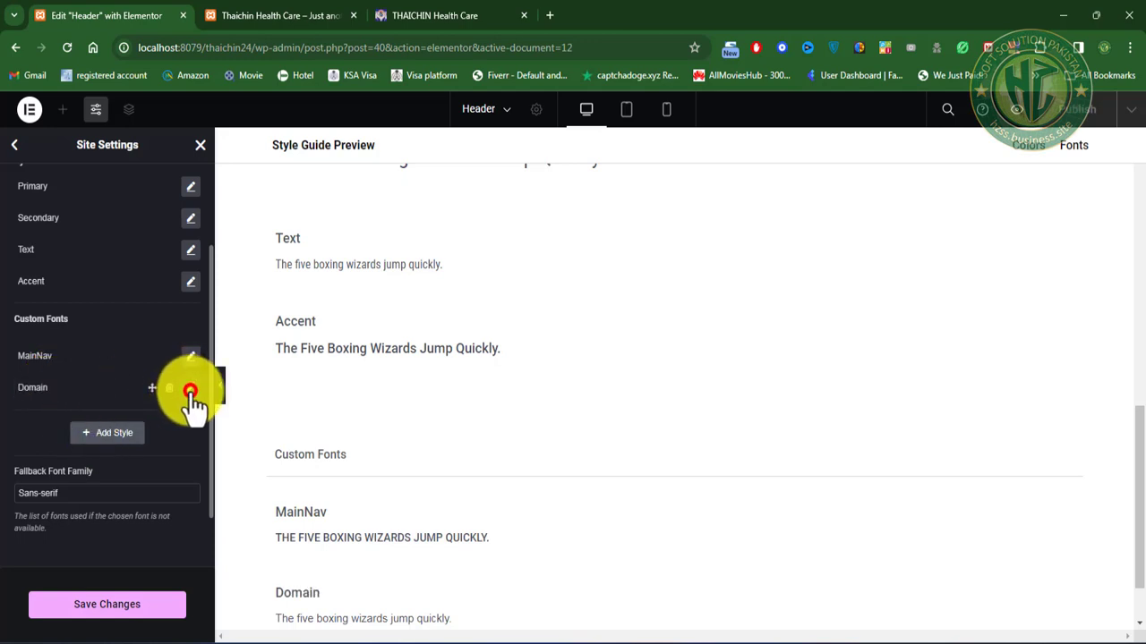
left_click(146, 458)
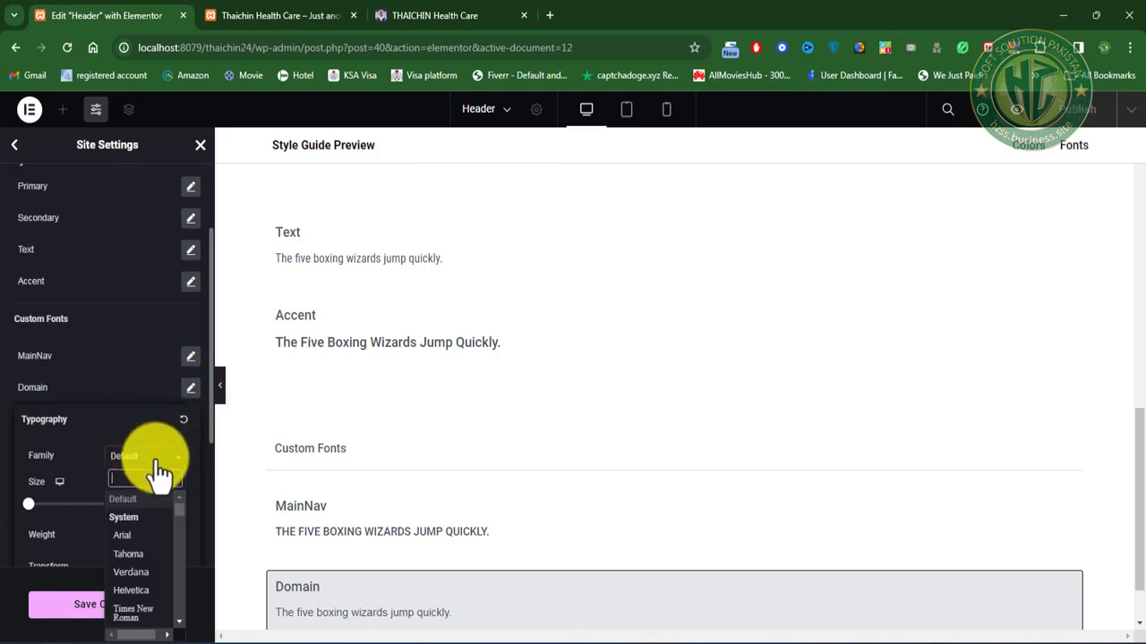
type("robo")
left_click(172, 535)
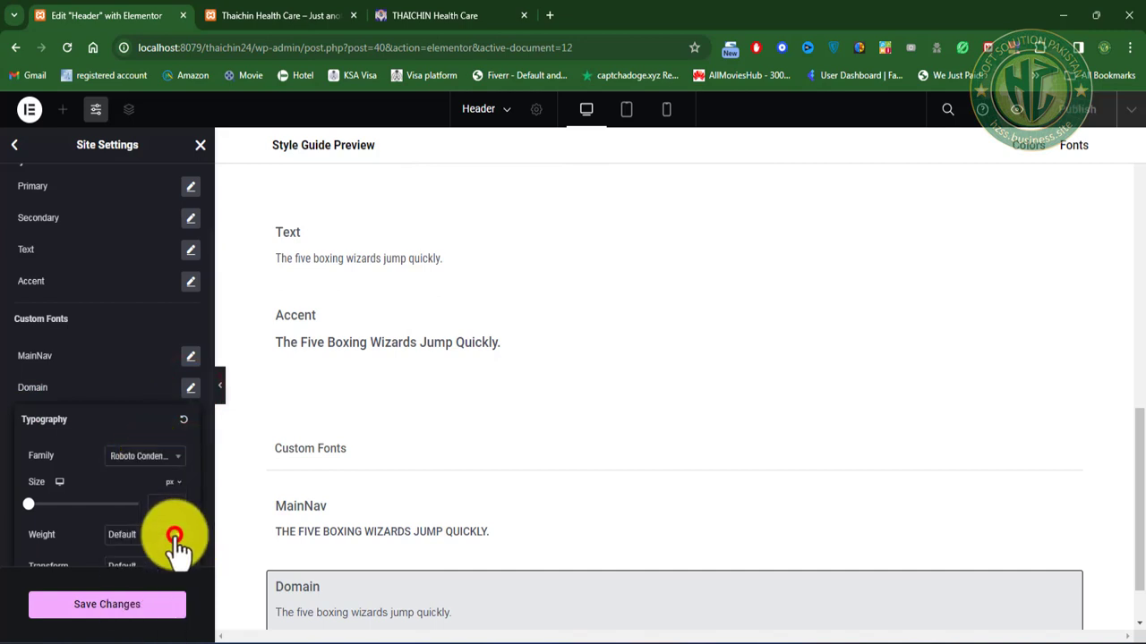
type("1")
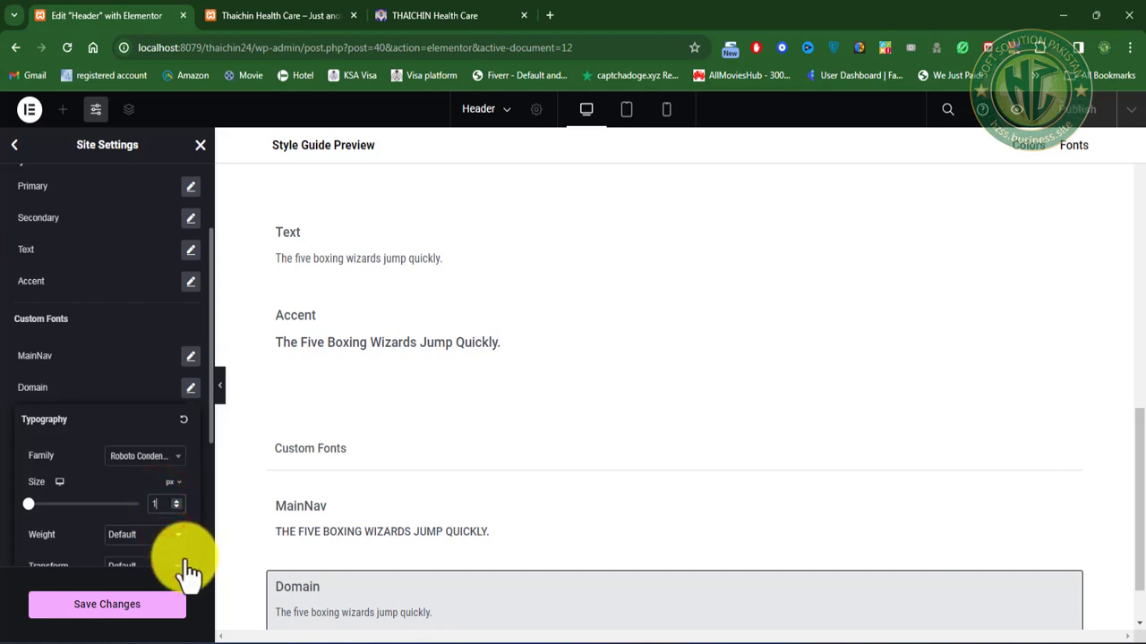
type("4")
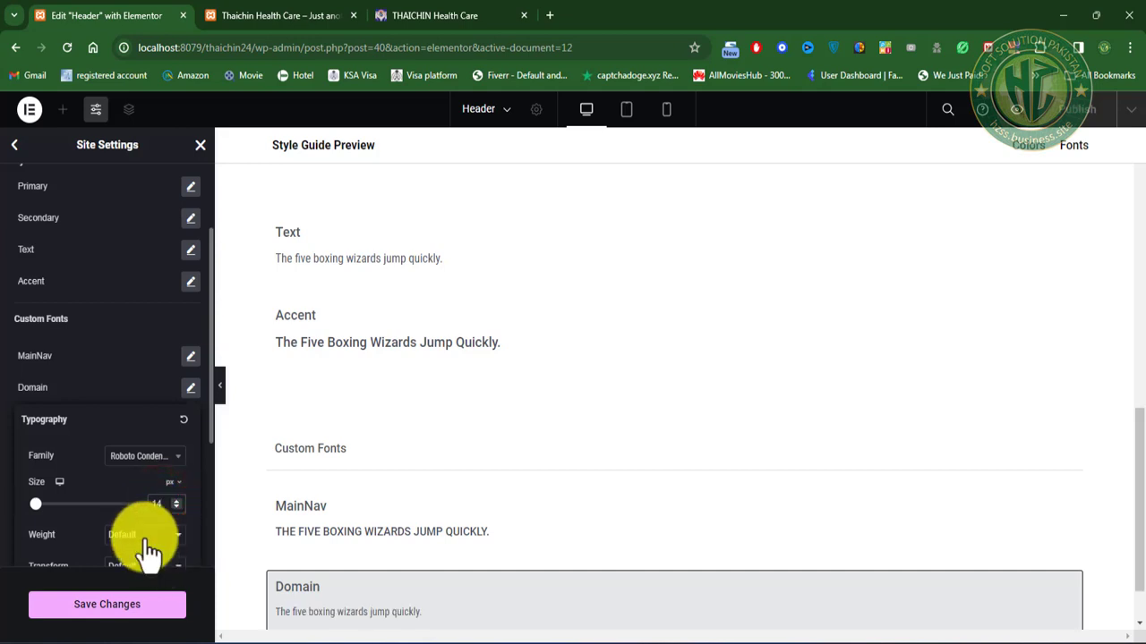
Step: Set the Domain font style's weight to 600 (Semi Bold) and its transform to Capitalize, and save the changes
scroll(149, 546, "down", 3)
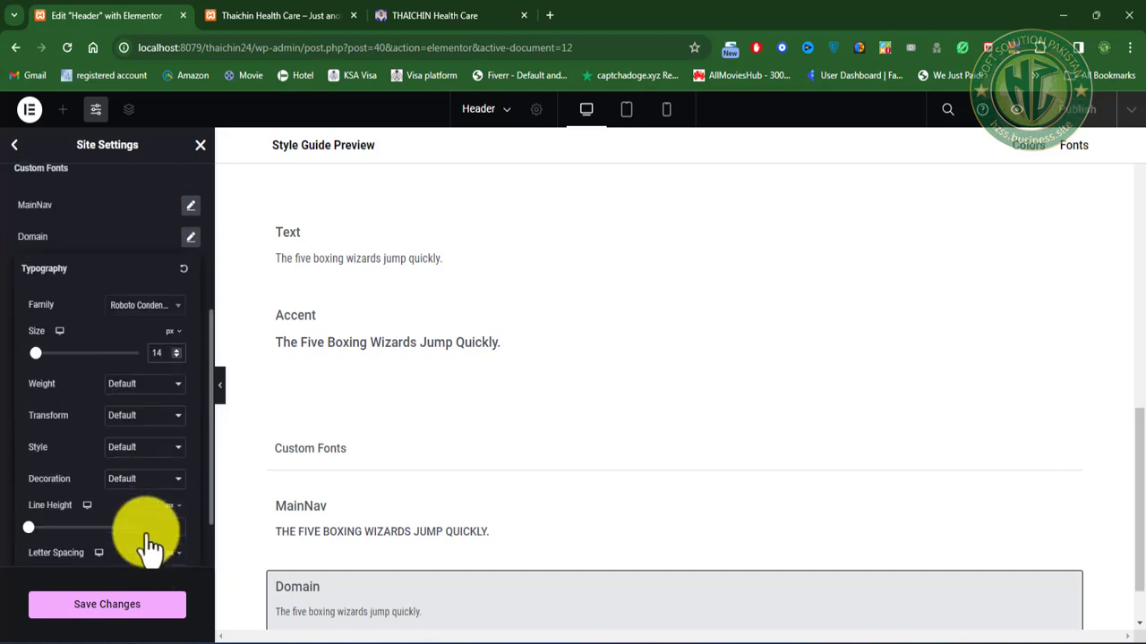
left_click(143, 387)
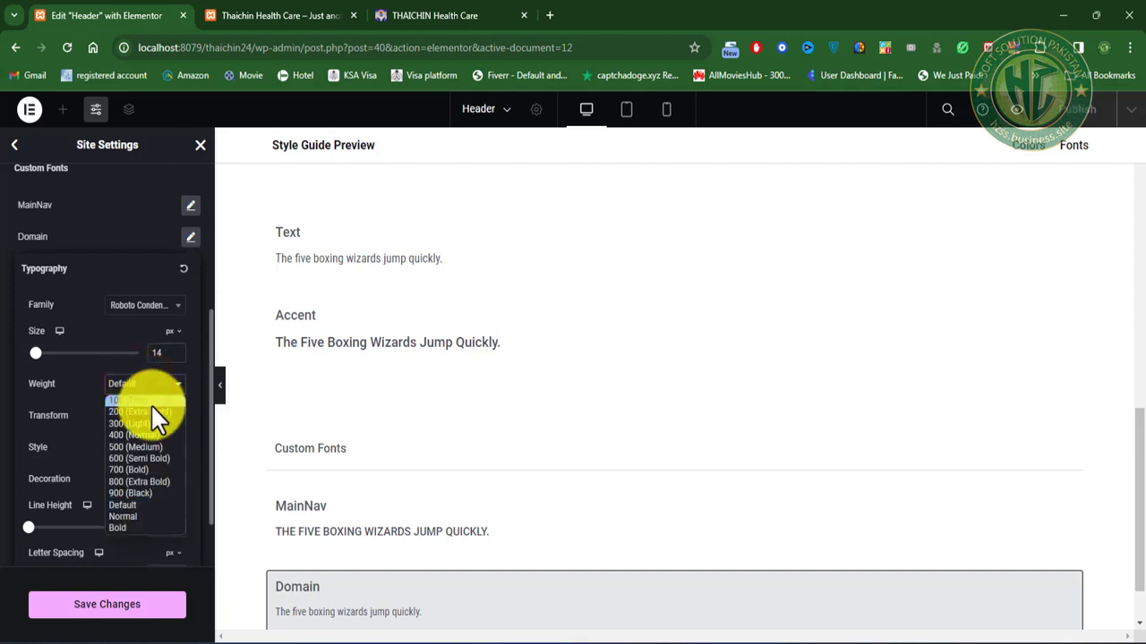
left_click(150, 457)
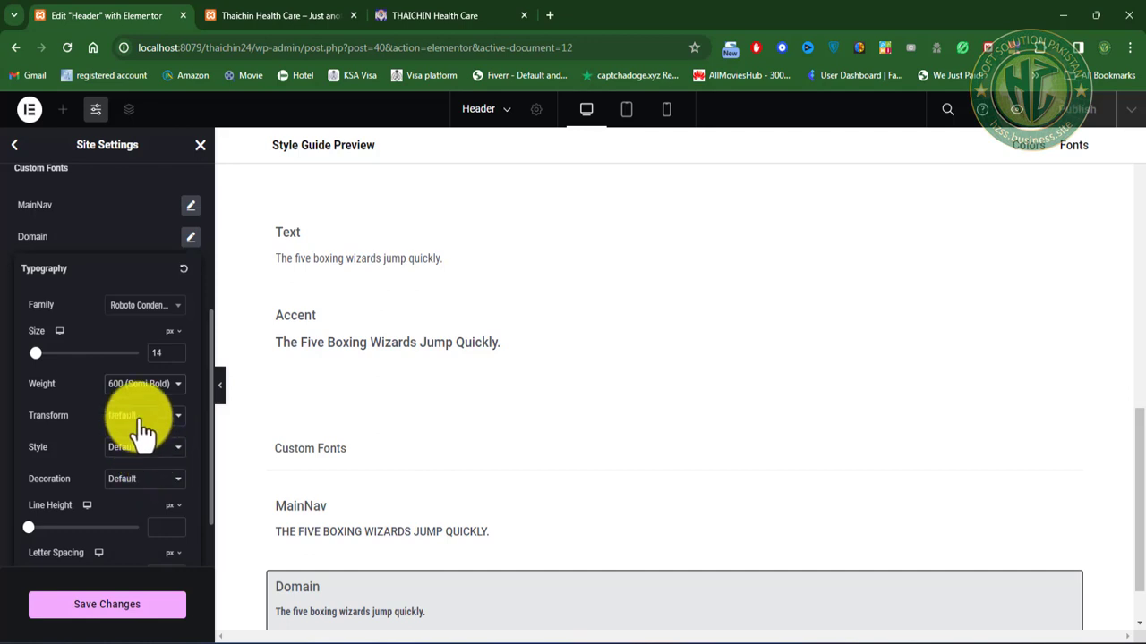
left_click(142, 419)
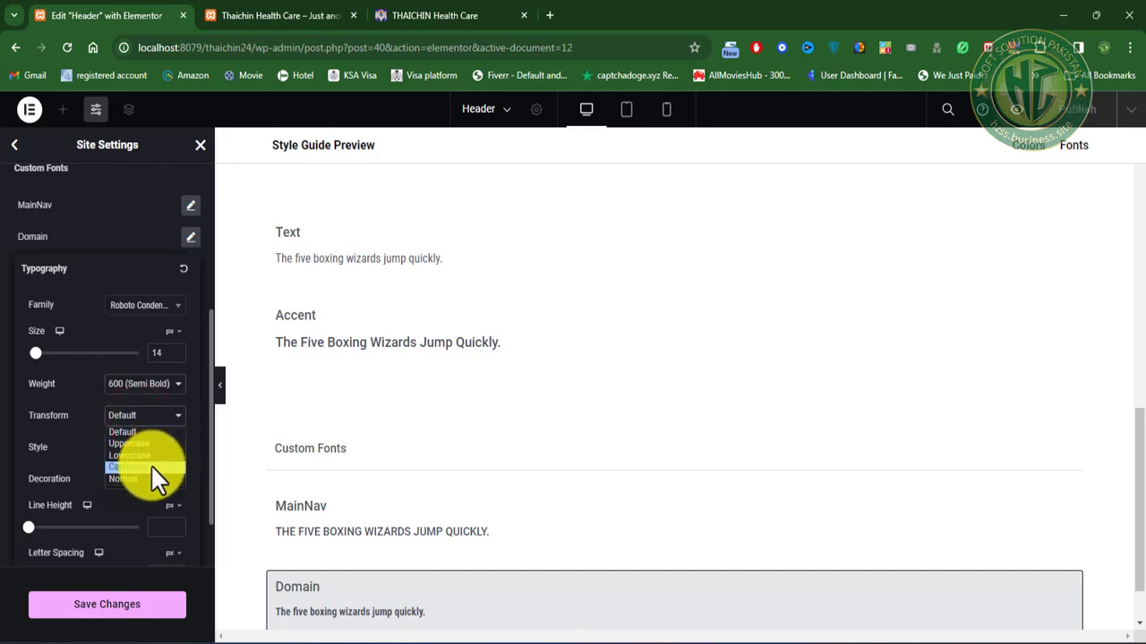
left_click(145, 469)
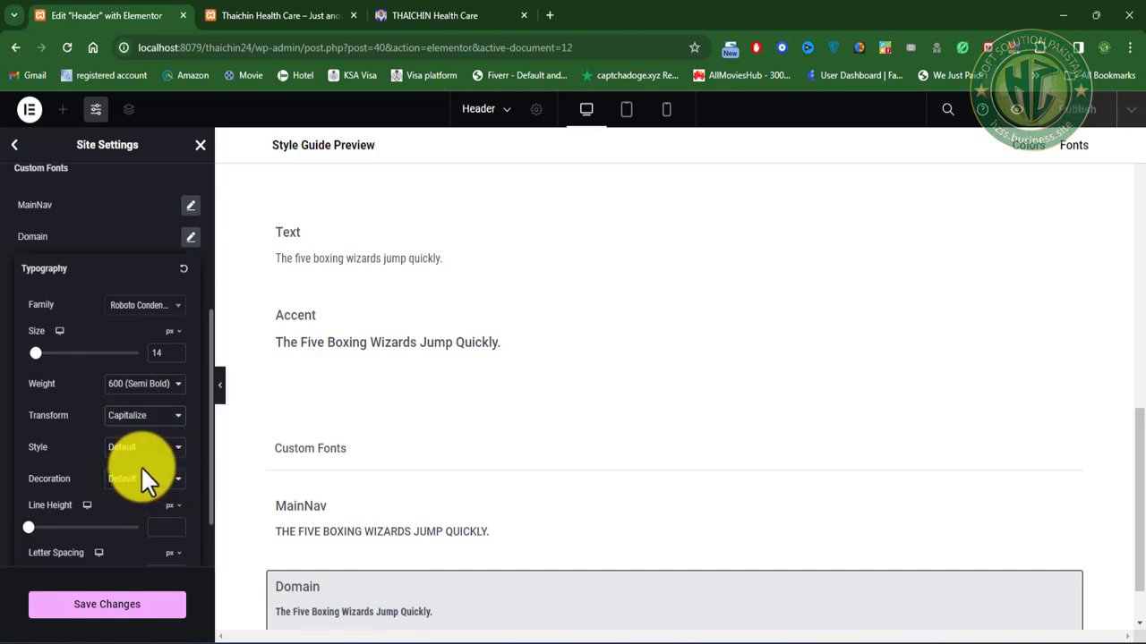
left_click(124, 609)
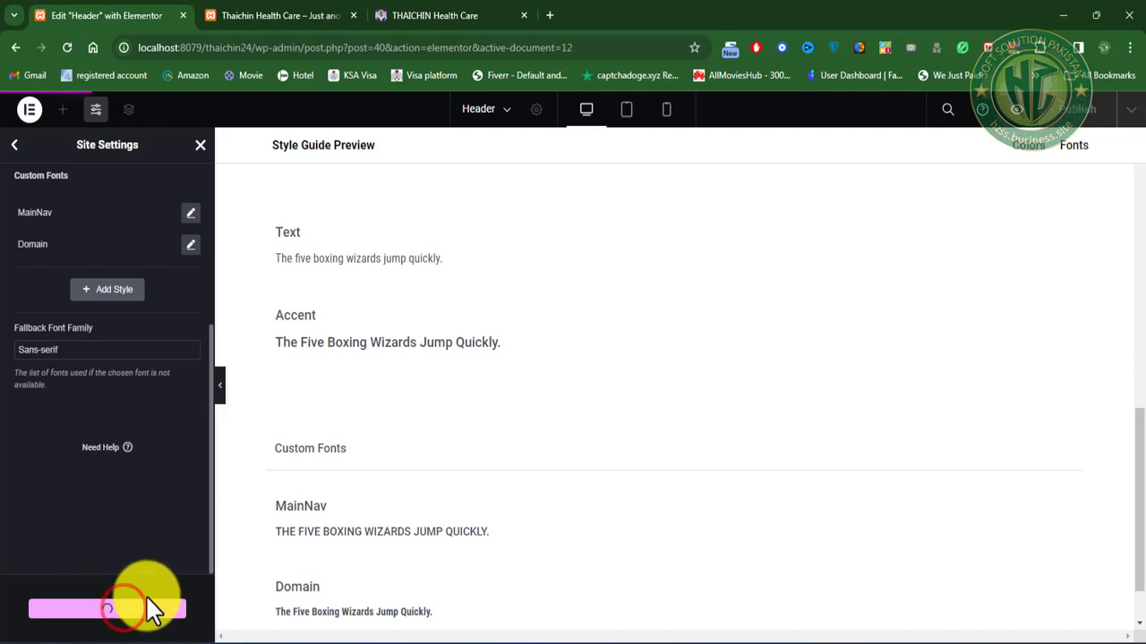
scroll(141, 409, "up", 3)
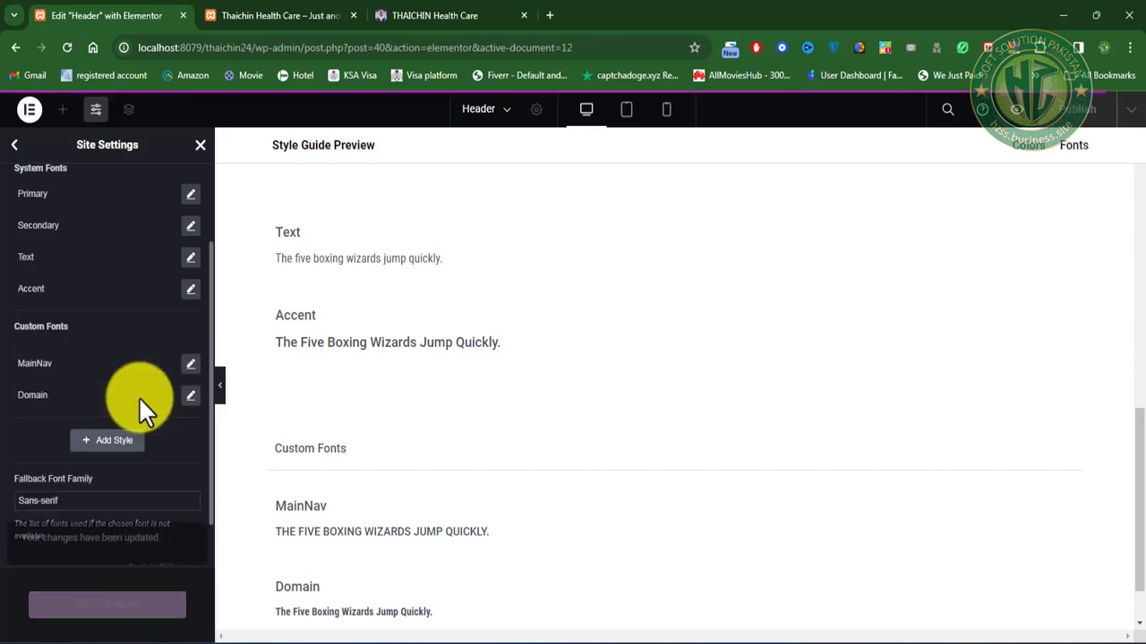
Step: In the theme style's Typography settings, assign the global Text color and the global Text font to the body
left_click(14, 145)
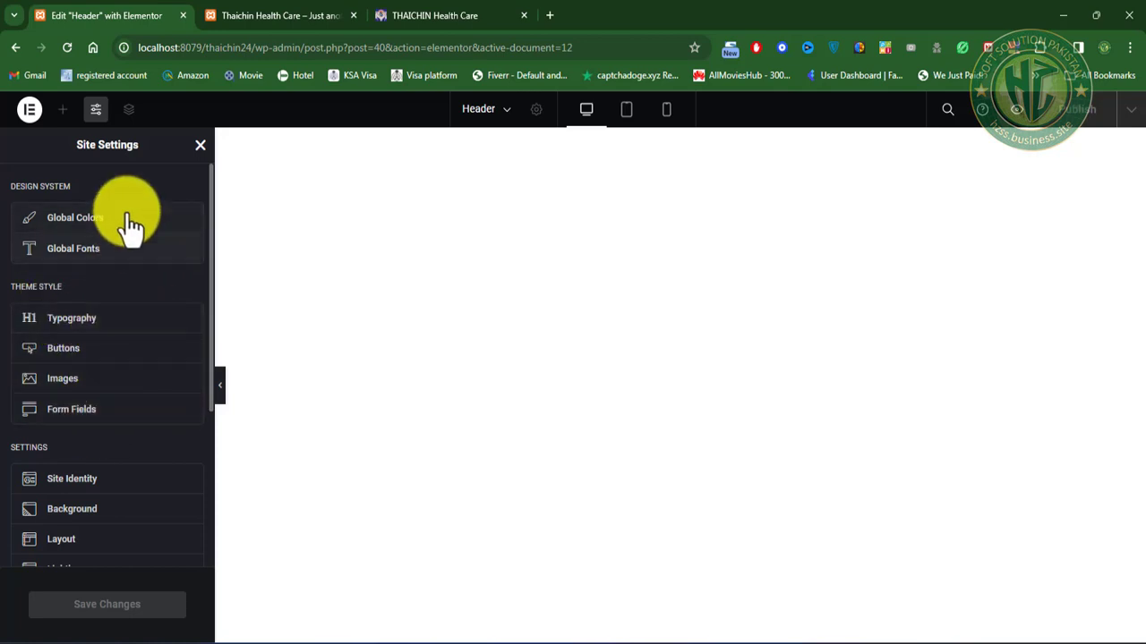
left_click(112, 318)
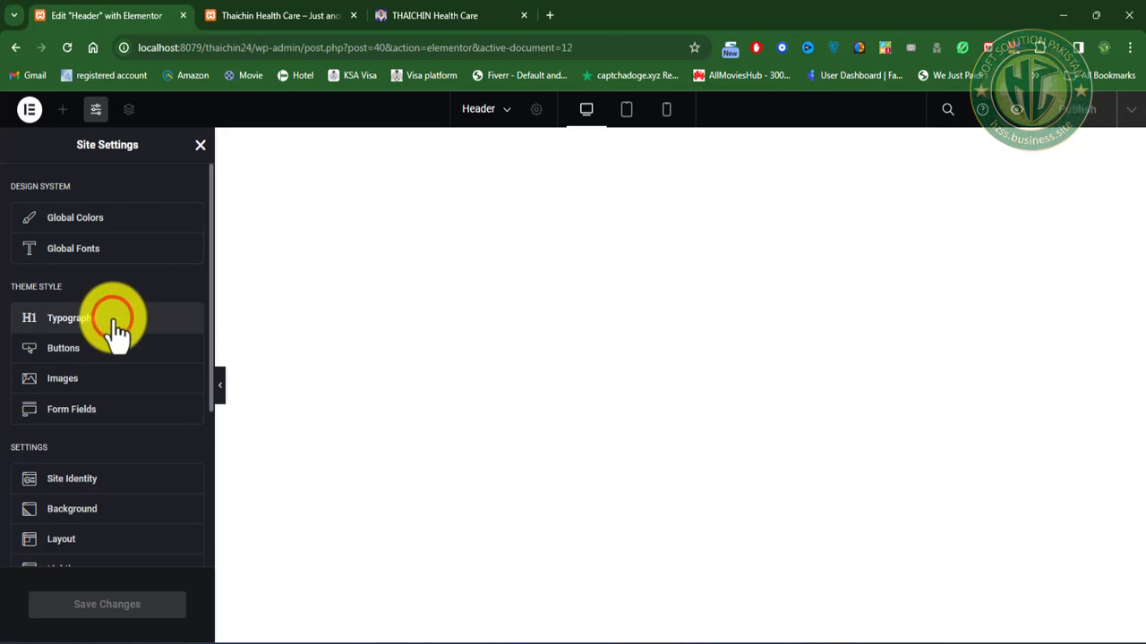
left_click(59, 315)
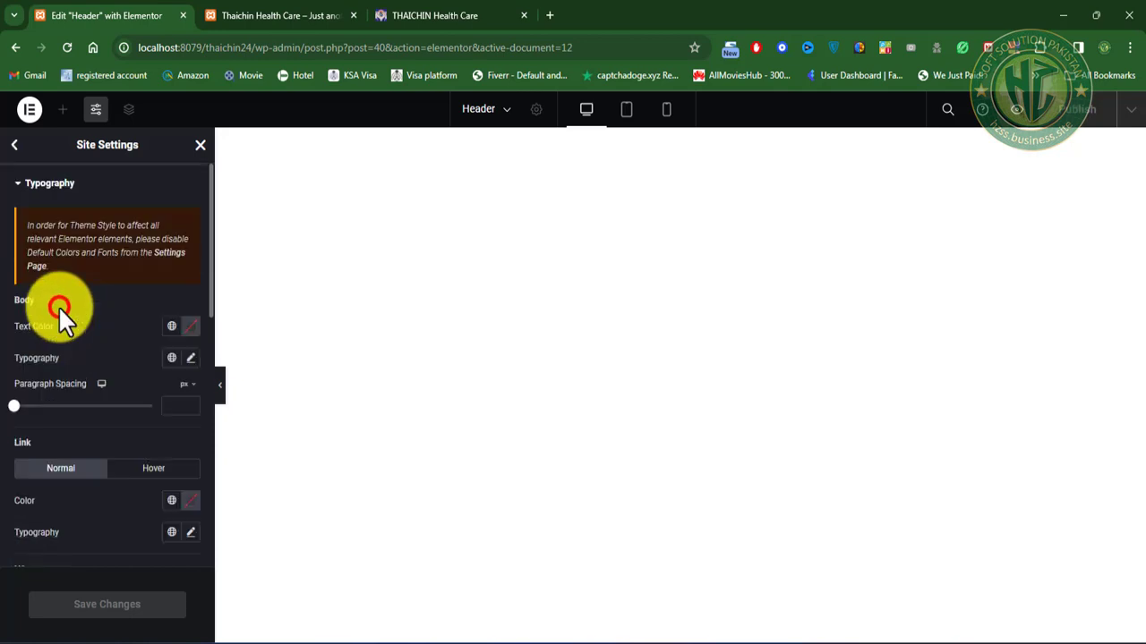
left_click(176, 325)
left_click(175, 327)
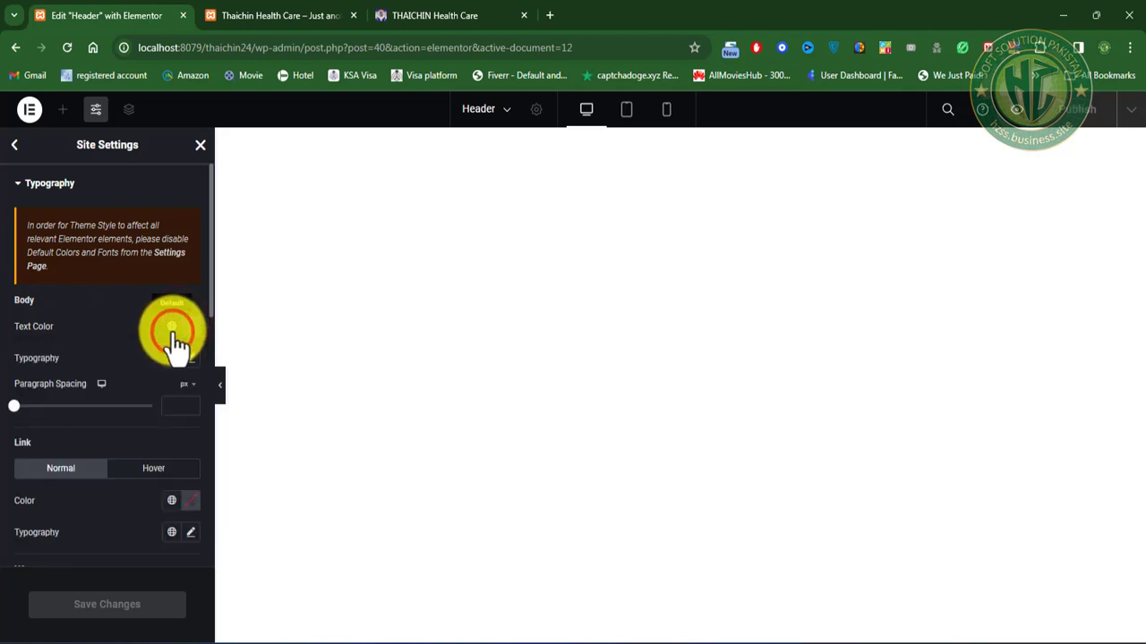
left_click(172, 326)
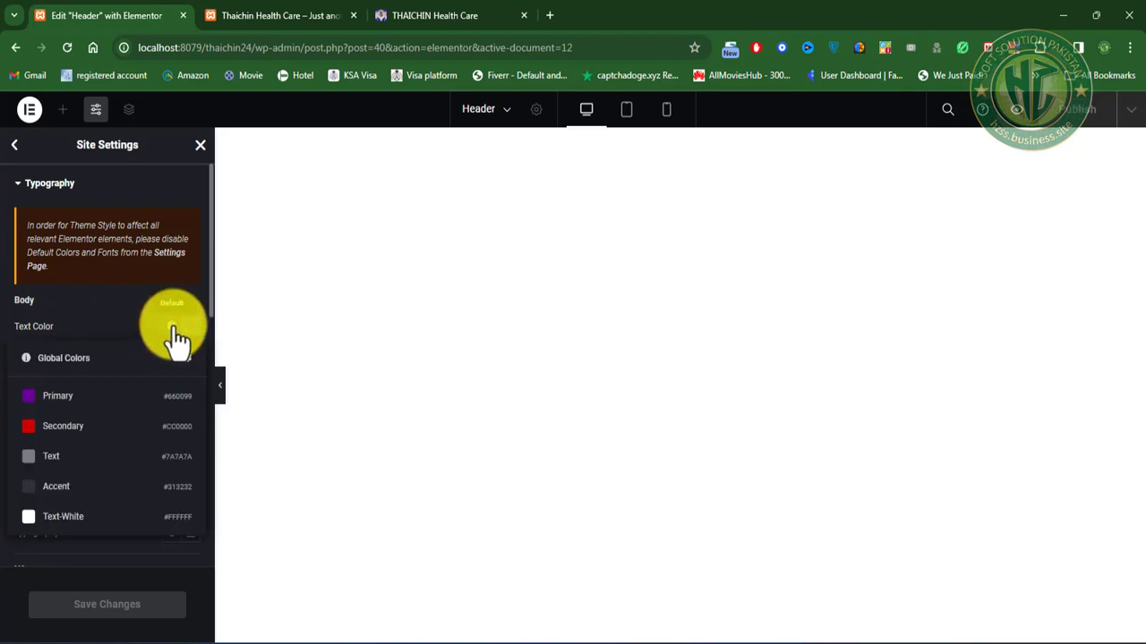
left_click(174, 327)
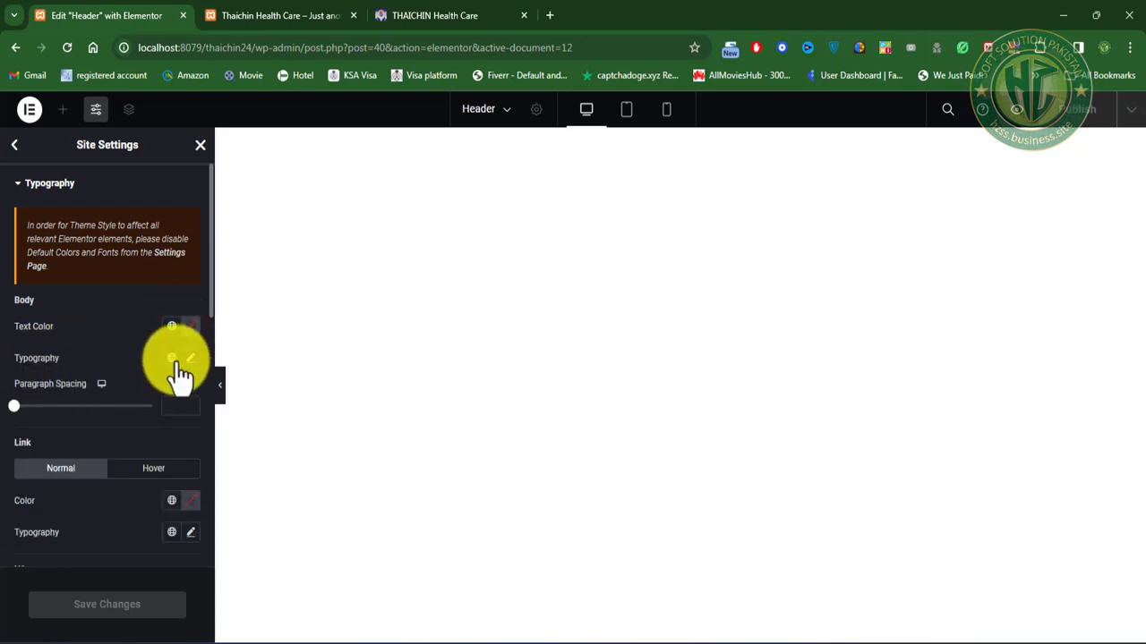
left_click(170, 328)
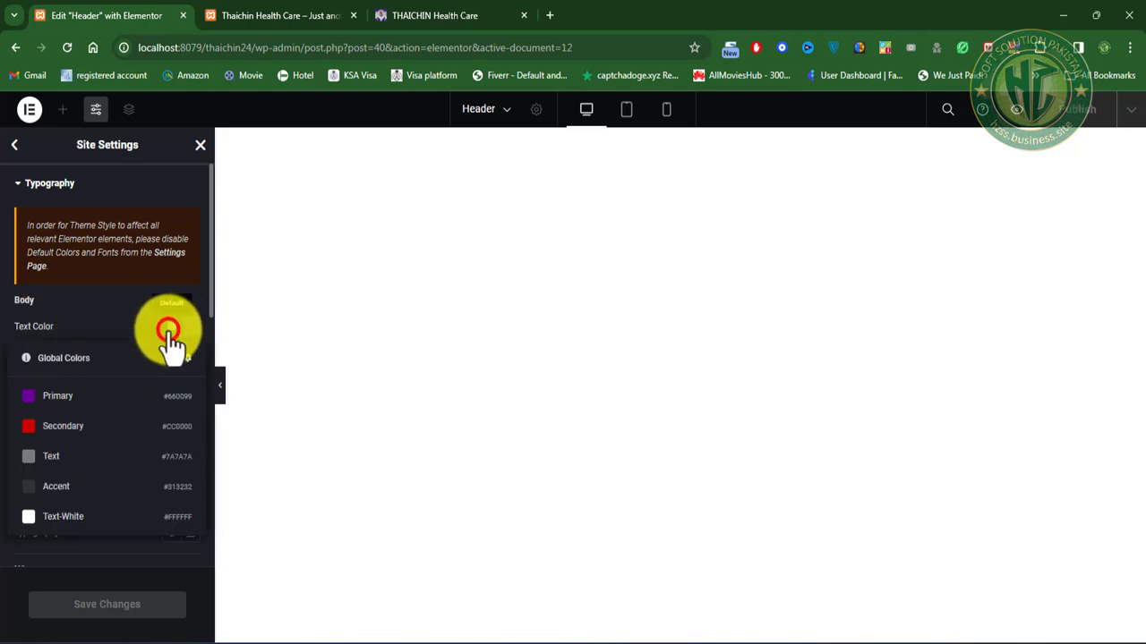
left_click(51, 454)
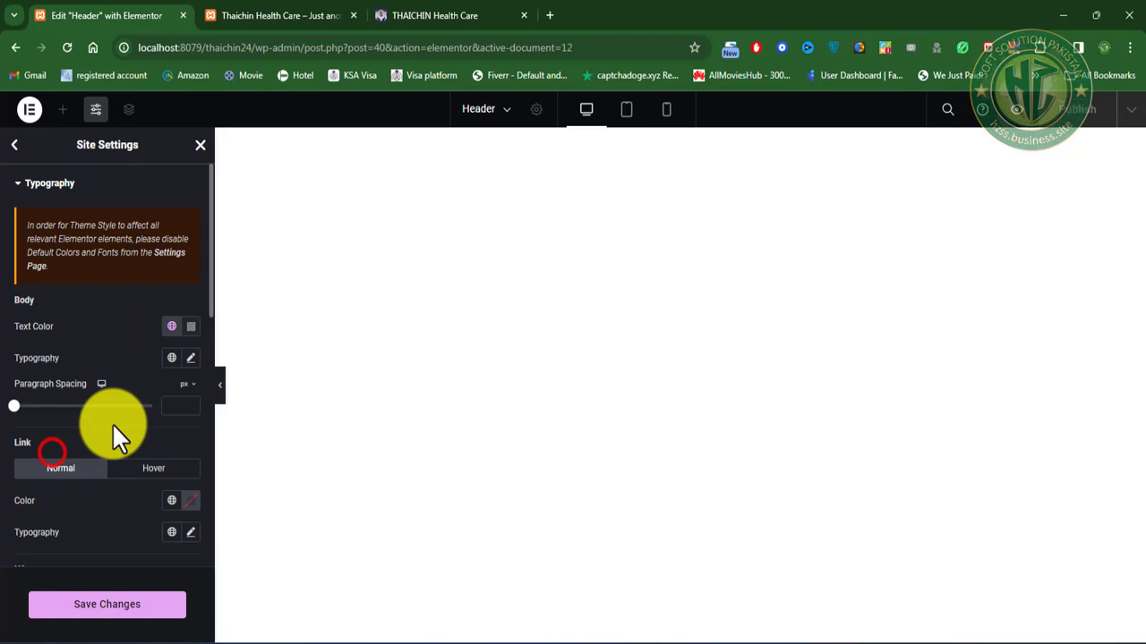
left_click(174, 358)
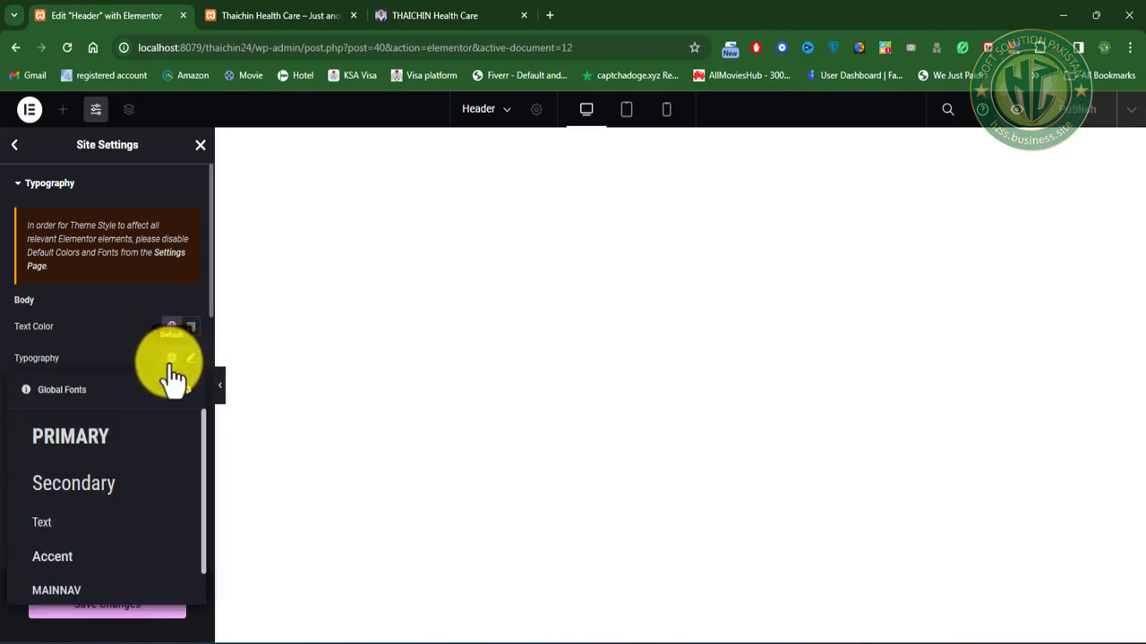
left_click(73, 534)
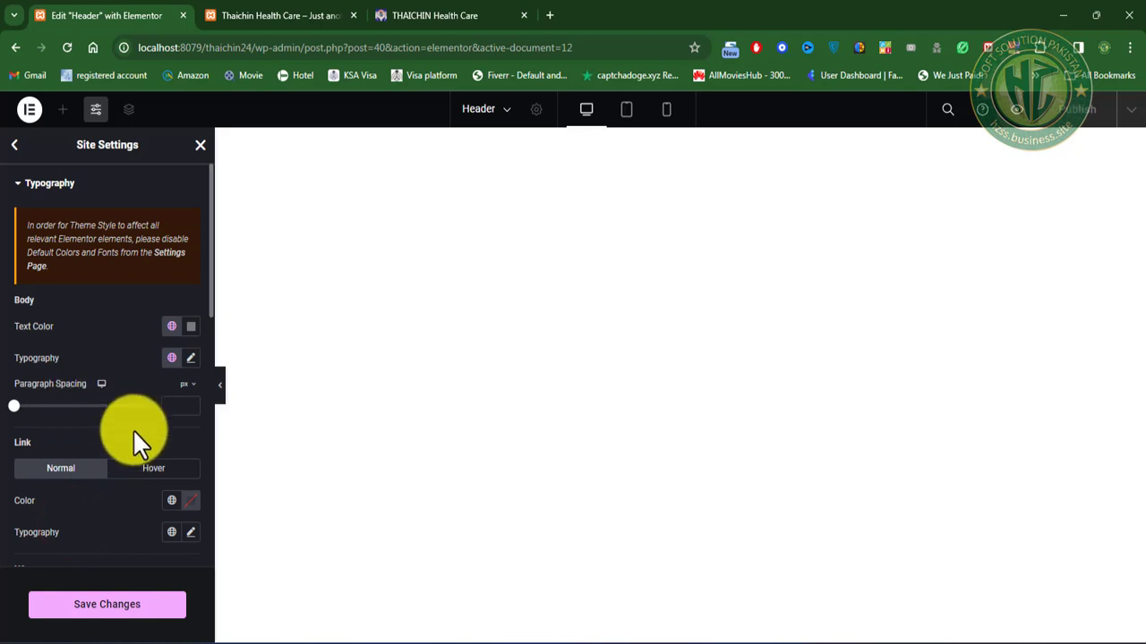
Step: Set the link color to global Primary for the normal state and global Text for the hover state
scroll(132, 429, "down", 1)
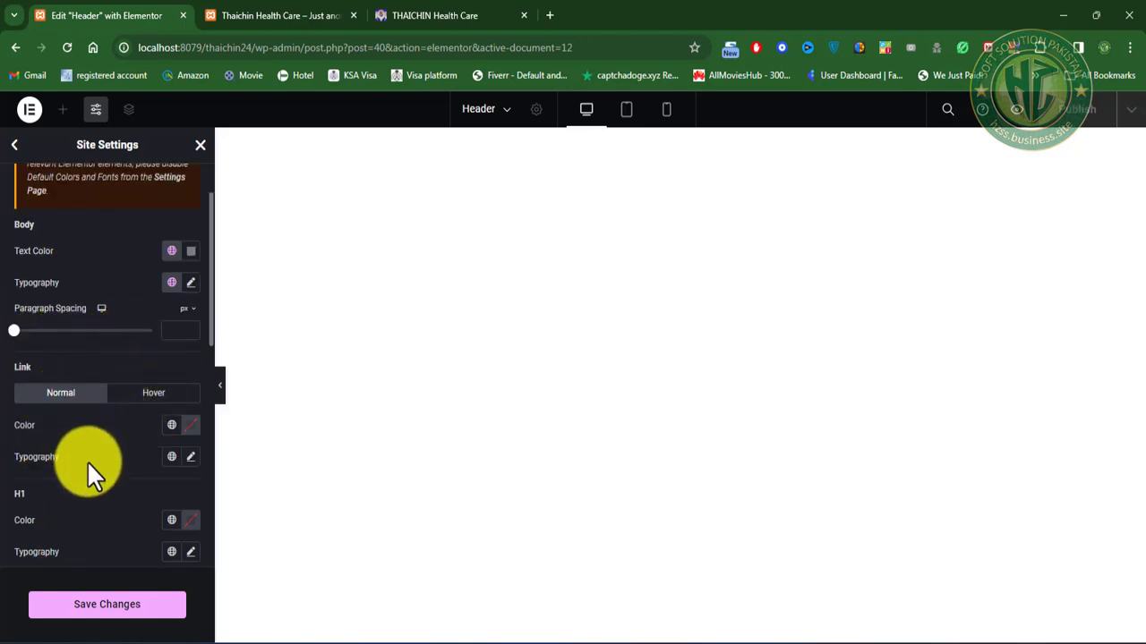
left_click(172, 426)
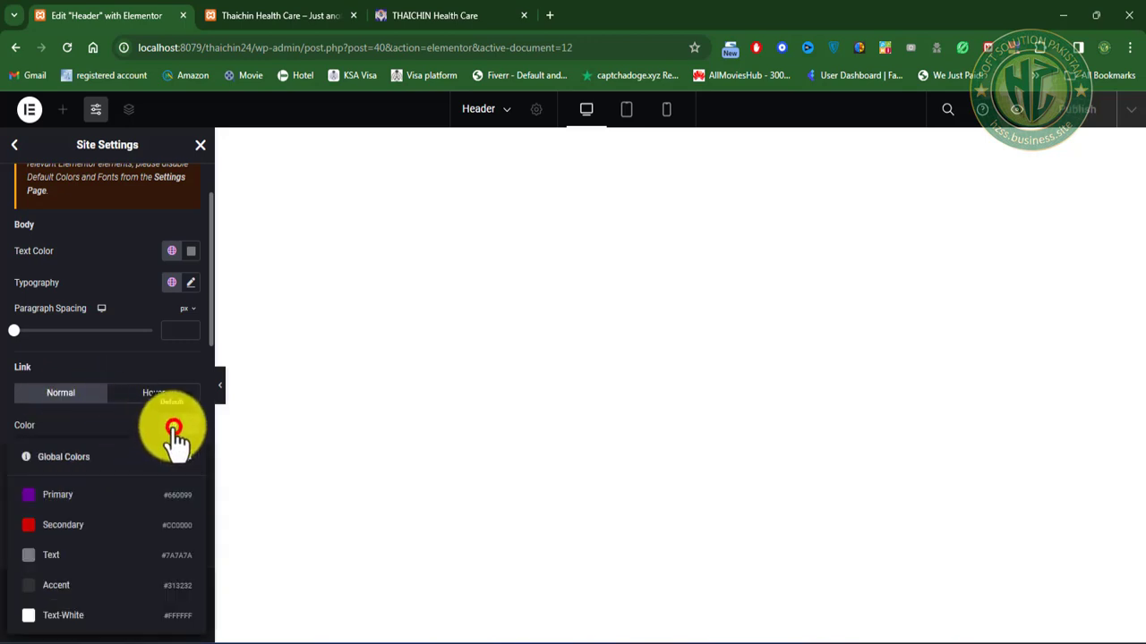
left_click(105, 494)
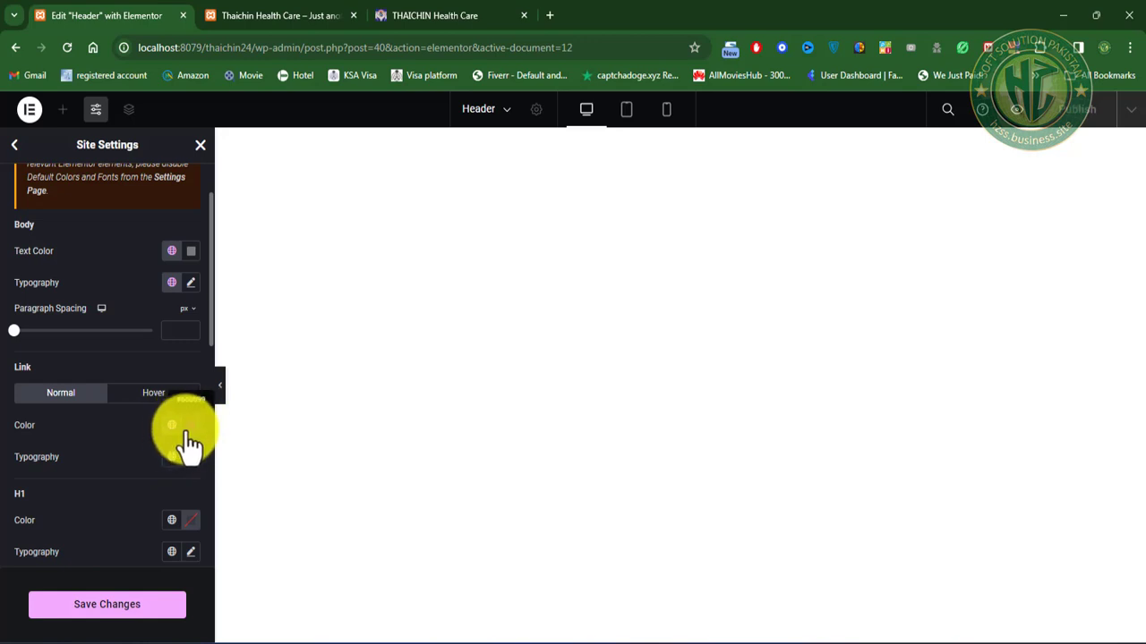
left_click(154, 396)
left_click(170, 424)
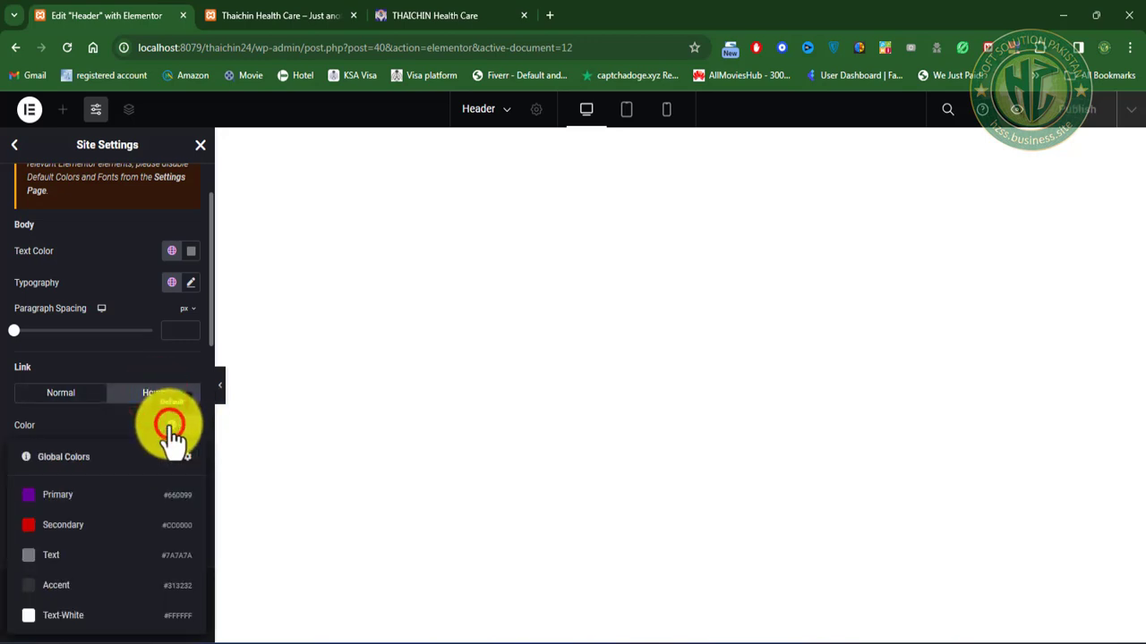
left_click(65, 556)
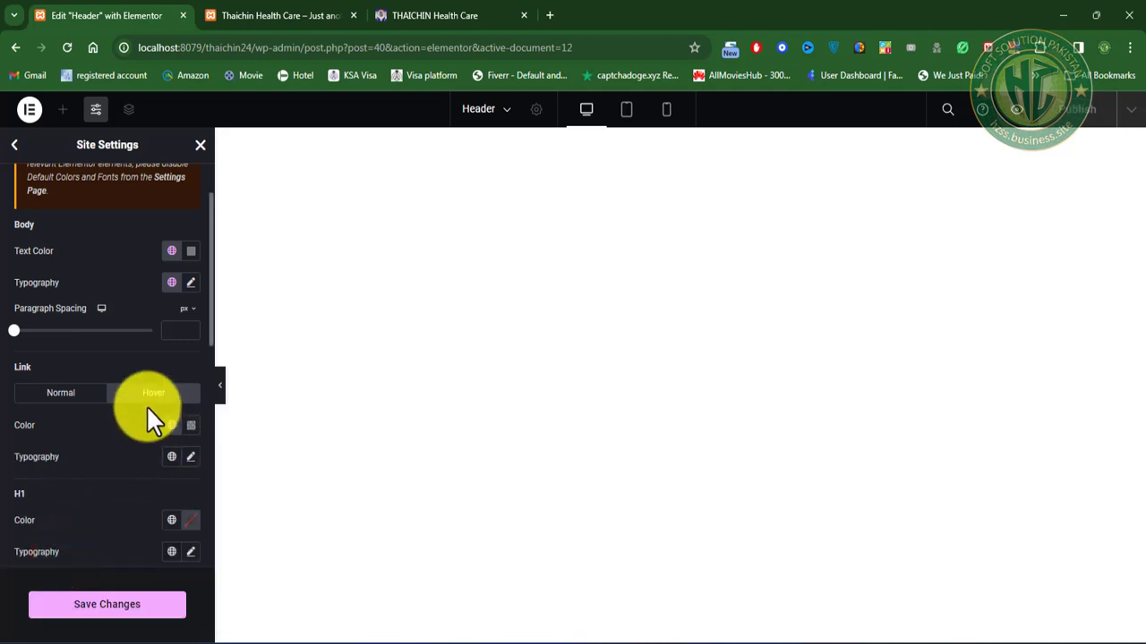
Step: Assign the global Text font to the link typography in both the normal and hover states
left_click(77, 394)
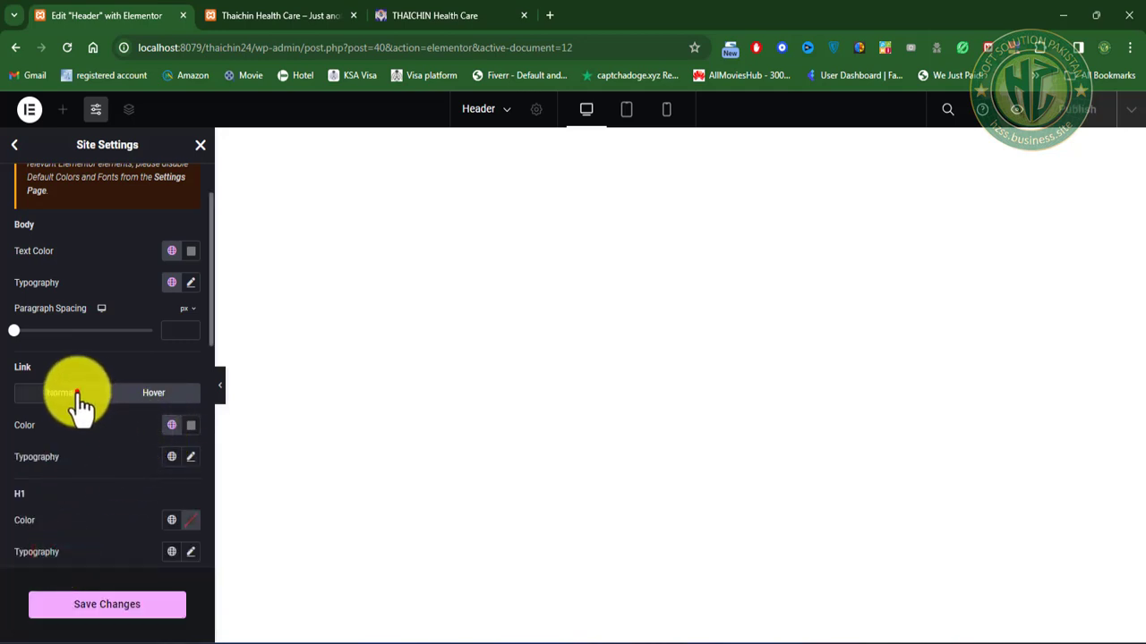
left_click(170, 458)
left_click(71, 359)
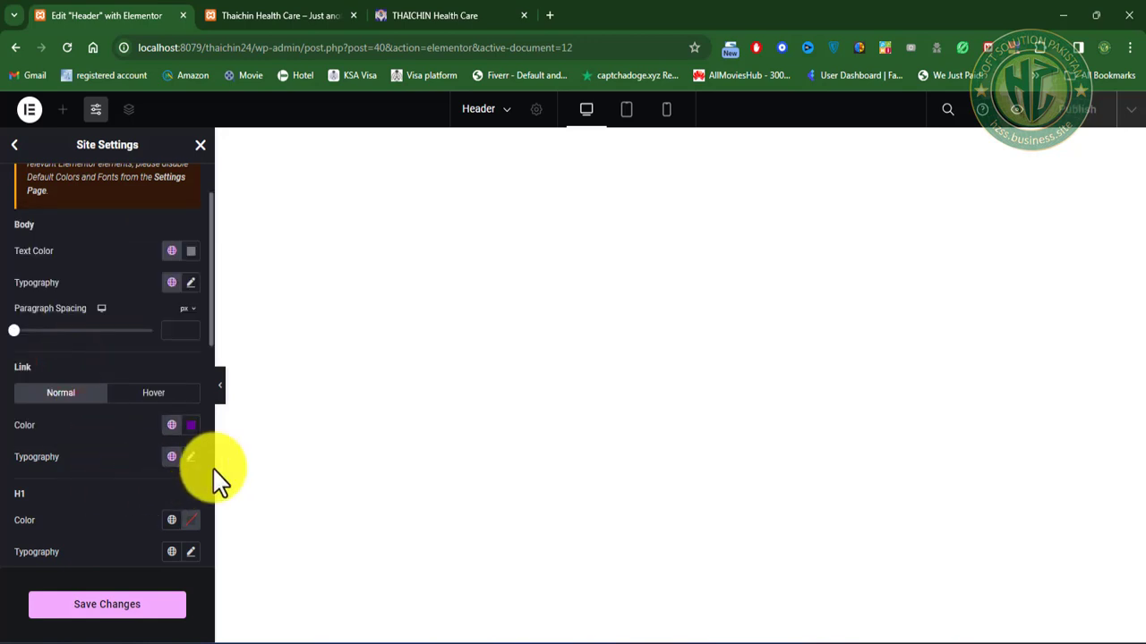
left_click(156, 393)
left_click(171, 457)
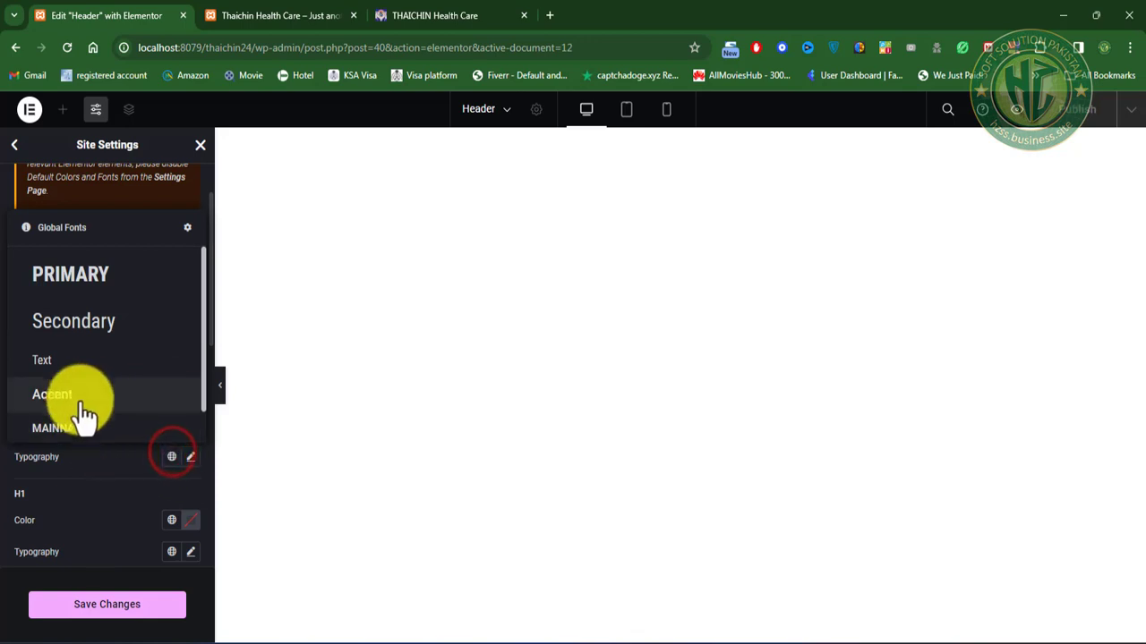
left_click(79, 362)
Step: Assign the global Primary color and the global Primary font to the H1 heading
scroll(110, 474, "down", 2)
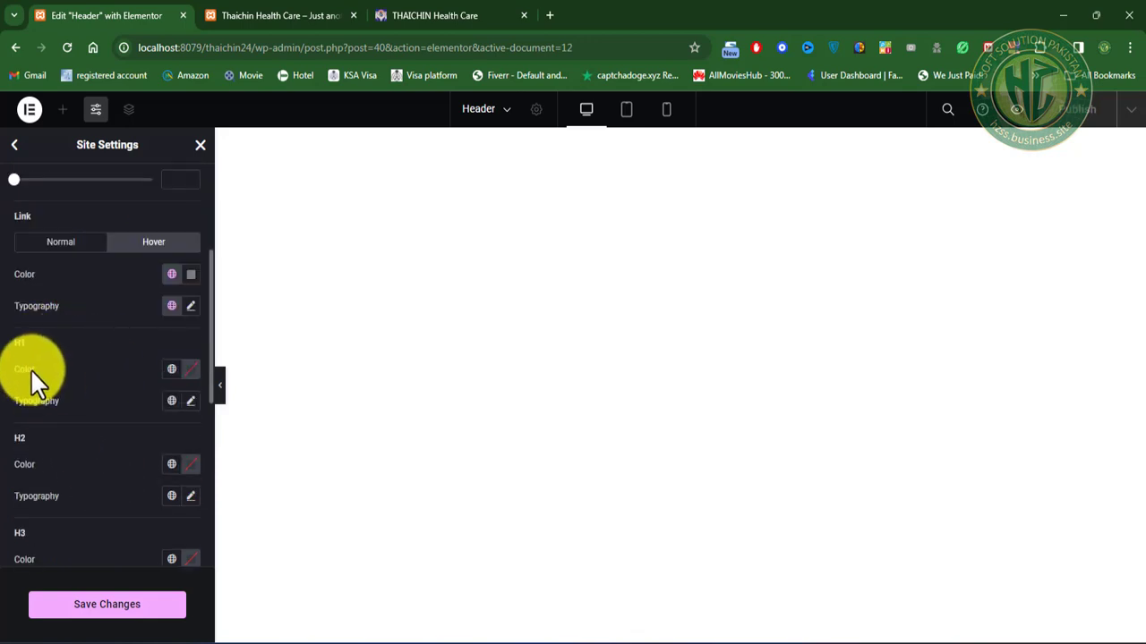
left_click(172, 369)
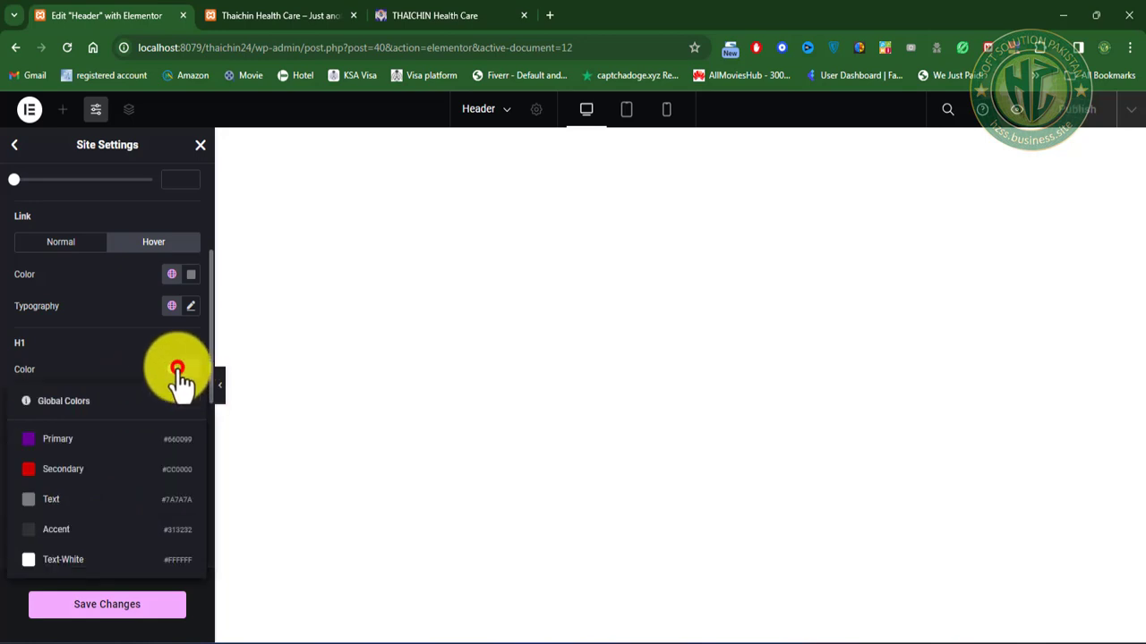
left_click(77, 439)
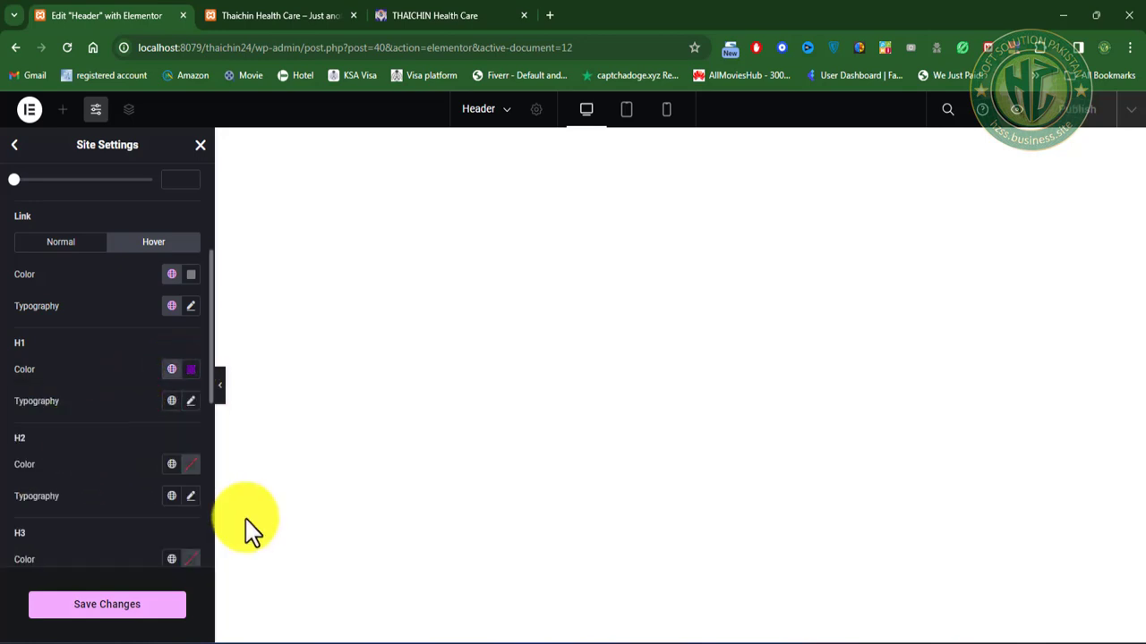
left_click(172, 401)
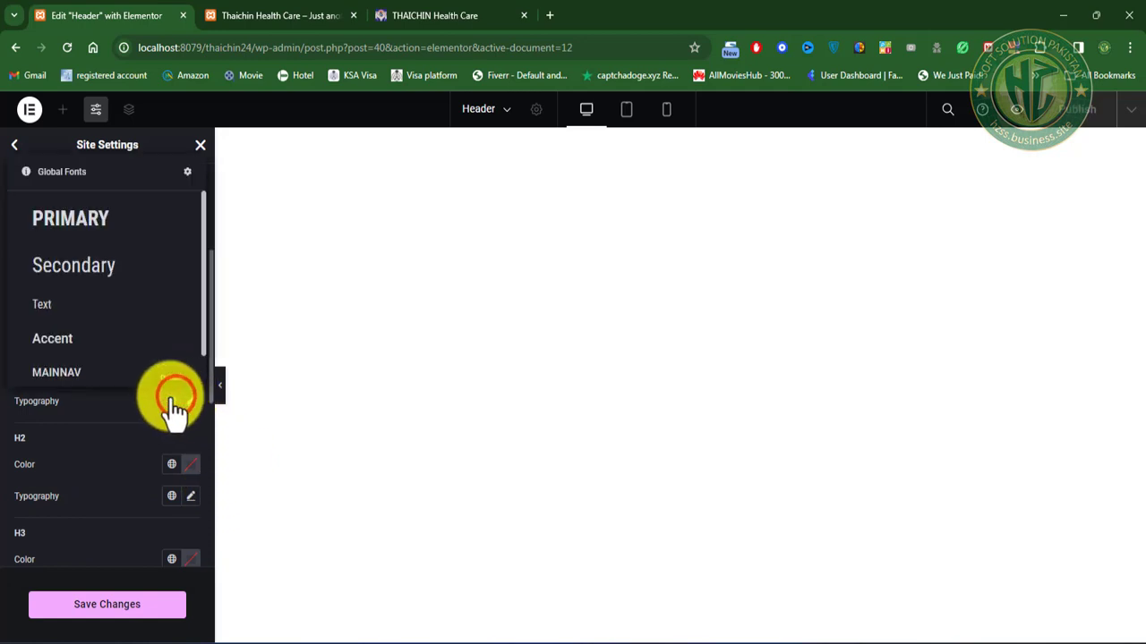
left_click(70, 219)
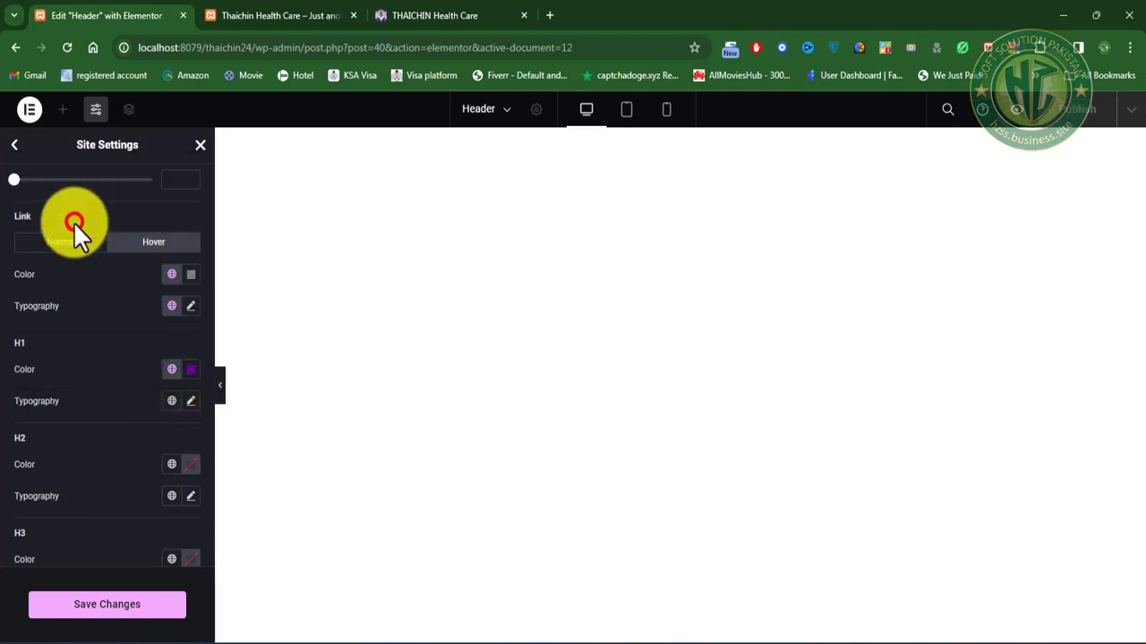
Step: Assign the global Secondary color and the global Primary font to the H2 heading
left_click(172, 465)
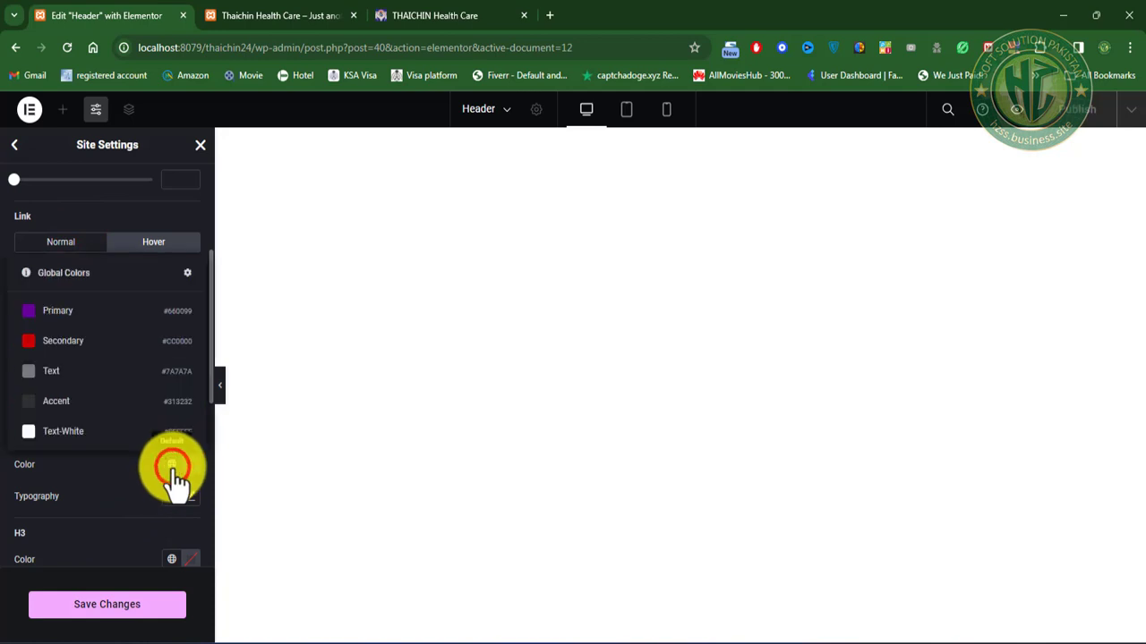
left_click(76, 349)
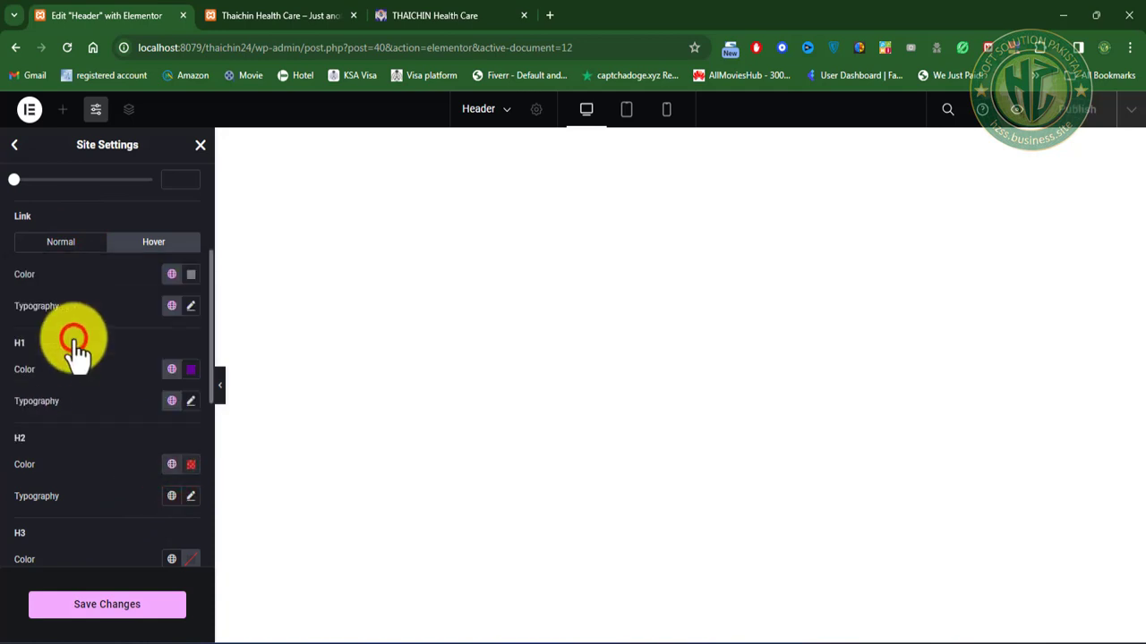
left_click(172, 496)
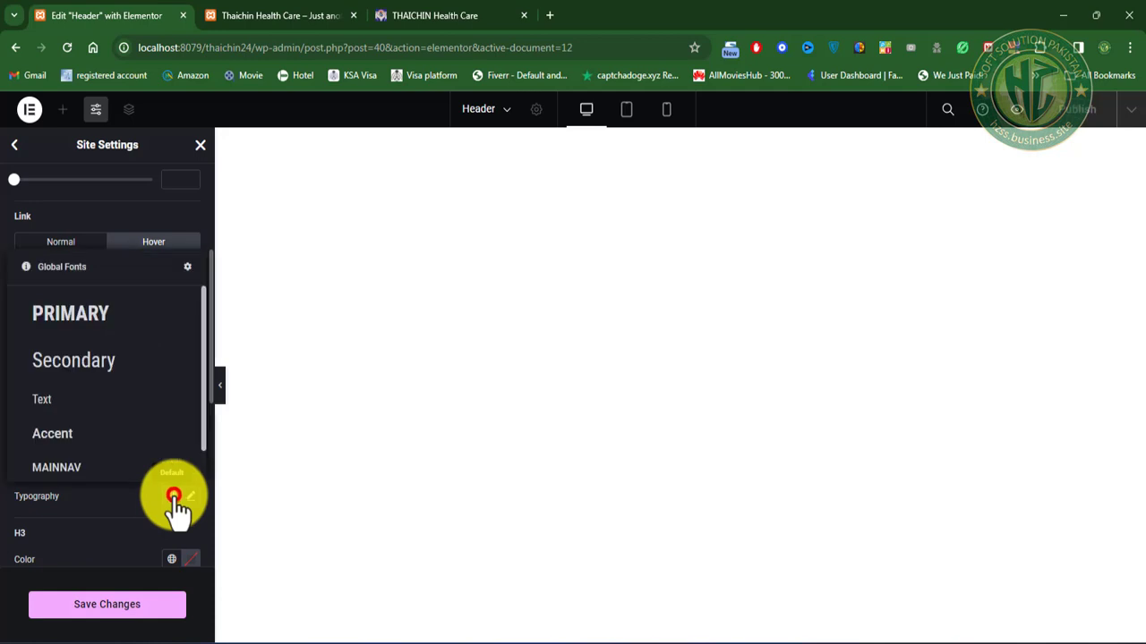
left_click(104, 324)
Step: Assign the global Accent color and the global Accent font to the H3 heading
scroll(144, 448, "down", 3)
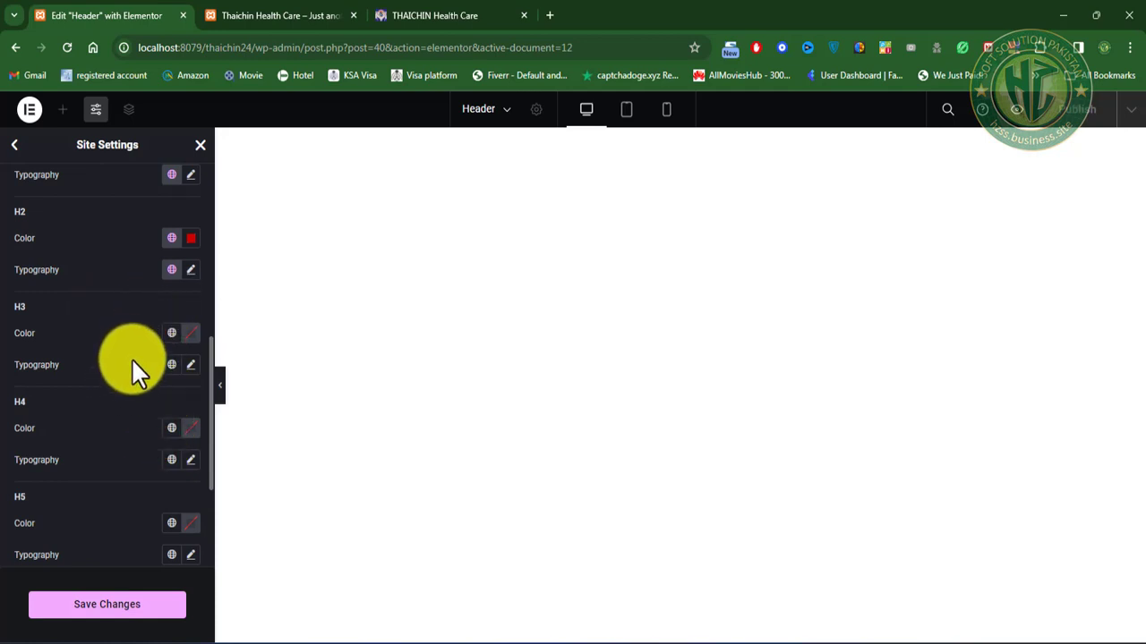
left_click(170, 333)
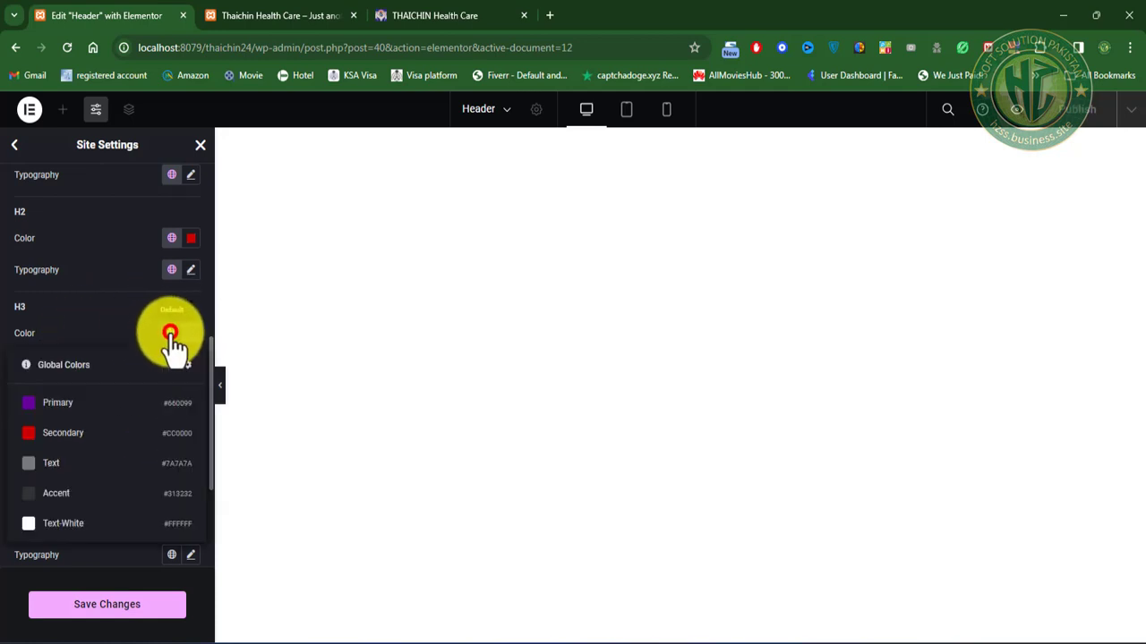
left_click(95, 494)
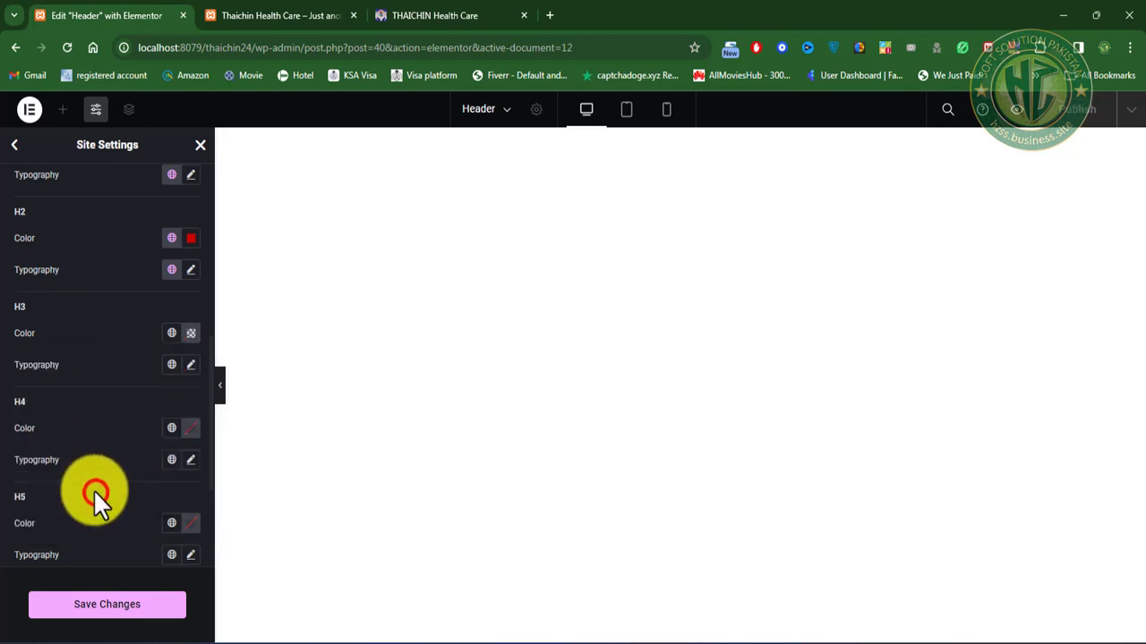
left_click(172, 365)
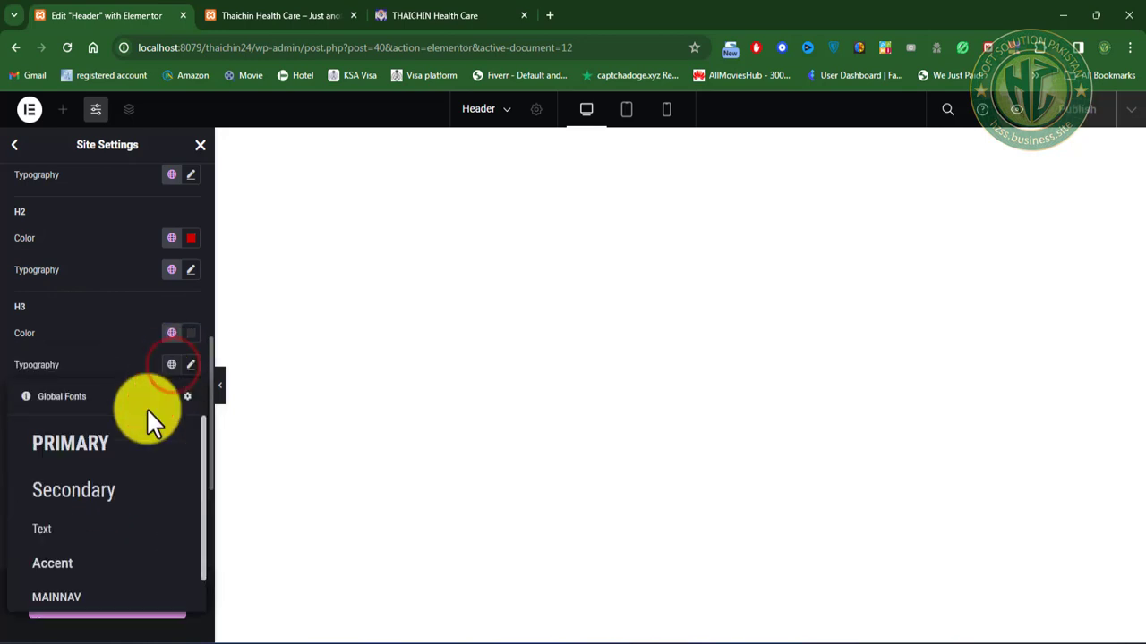
left_click(105, 573)
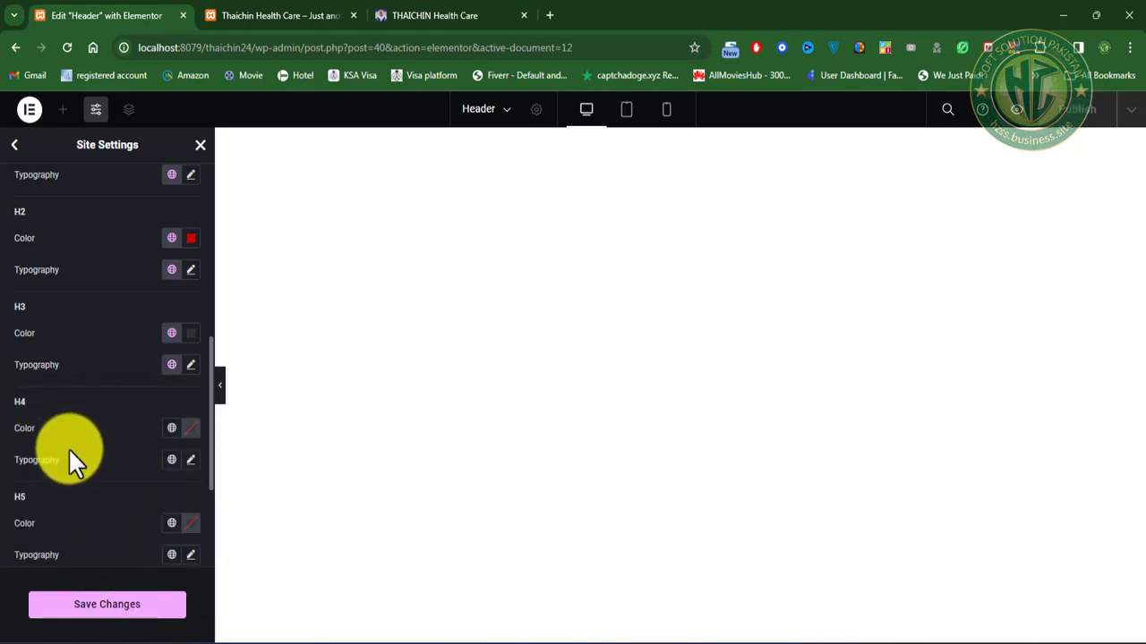
Step: Assign the global Primary color and the global Text font to the H4 heading
left_click(171, 428)
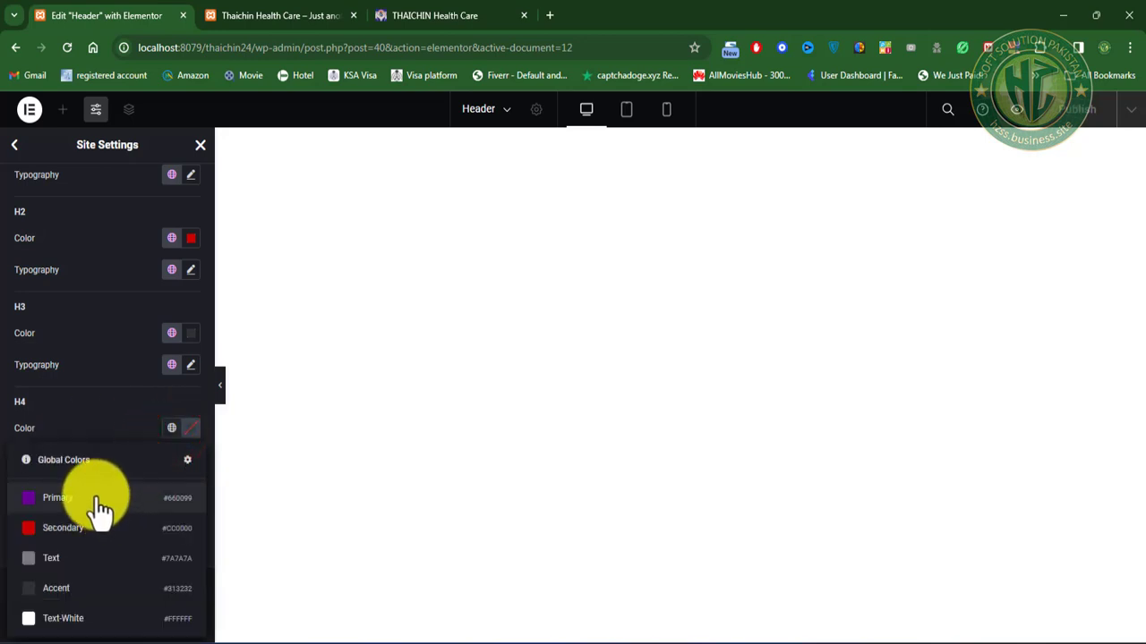
left_click(97, 503)
left_click(171, 461)
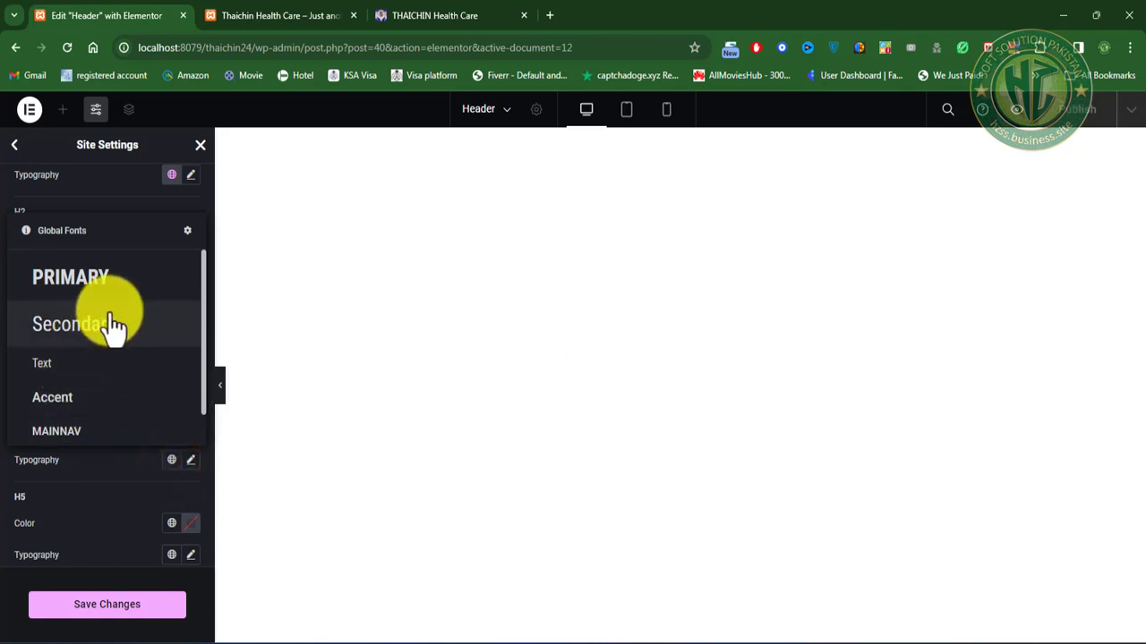
scroll(141, 369, "down", 1)
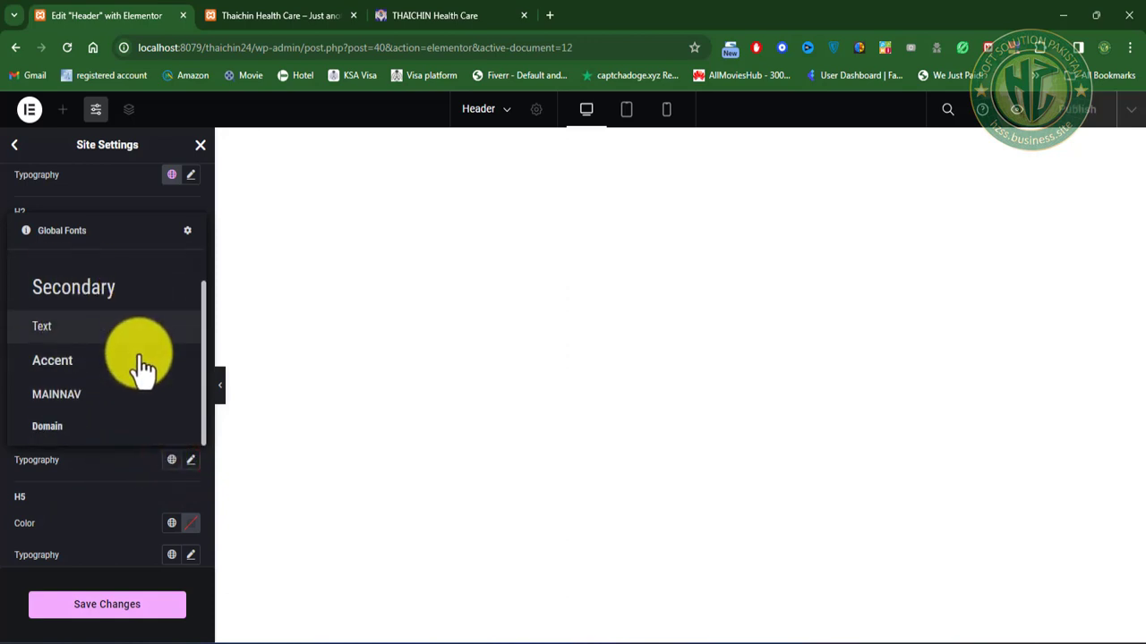
scroll(133, 367, "up", 1)
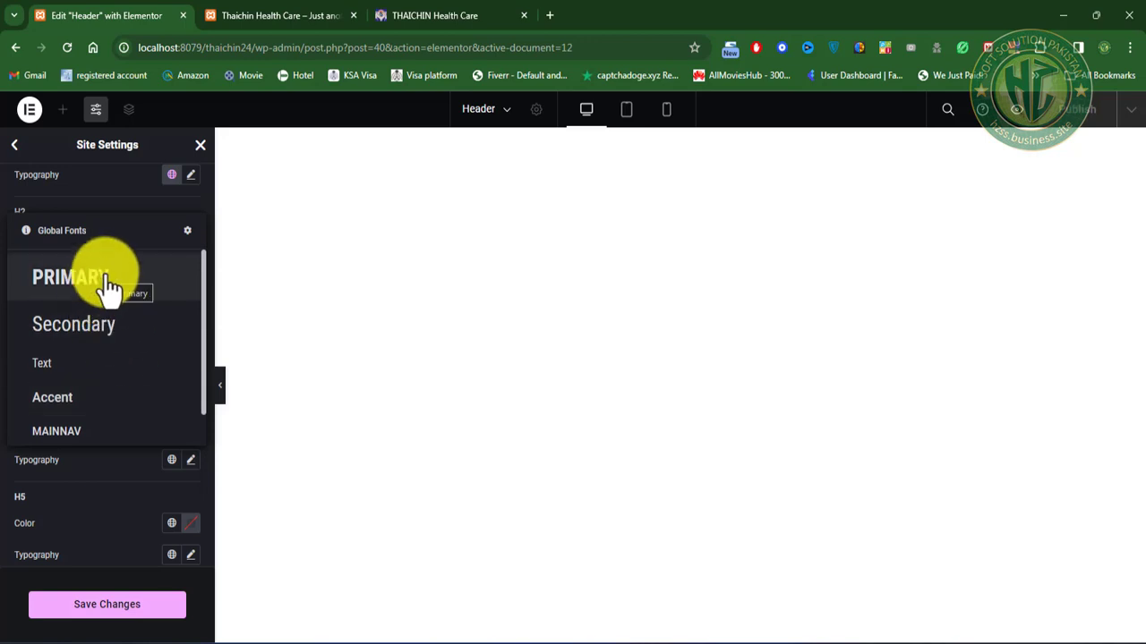
left_click(119, 469)
left_click(170, 460)
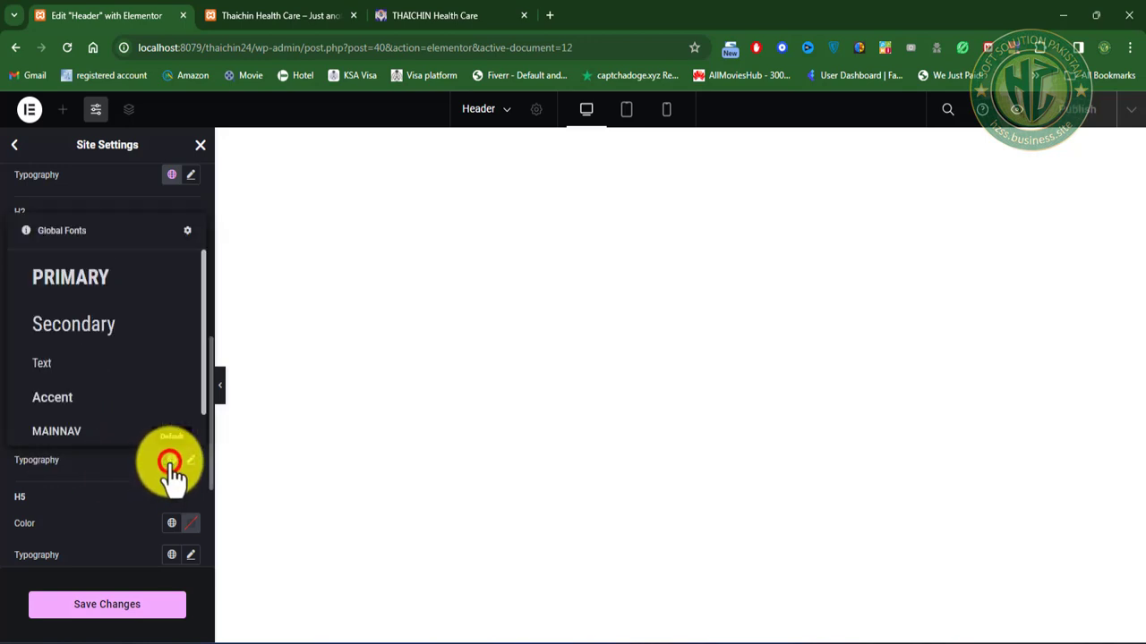
left_click(130, 466)
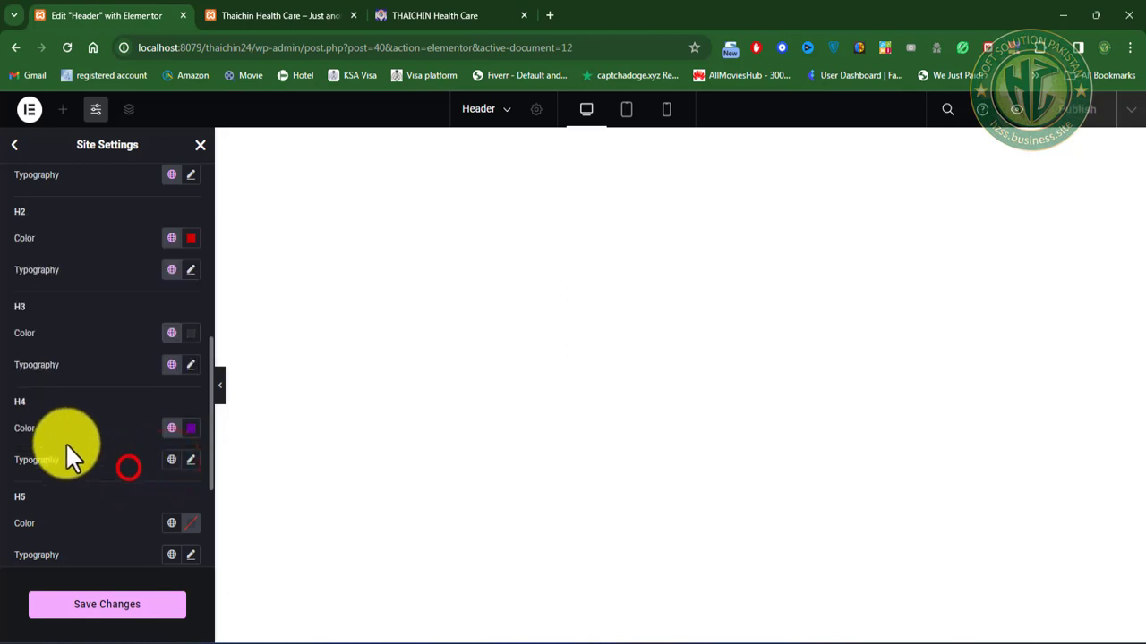
left_click(171, 460)
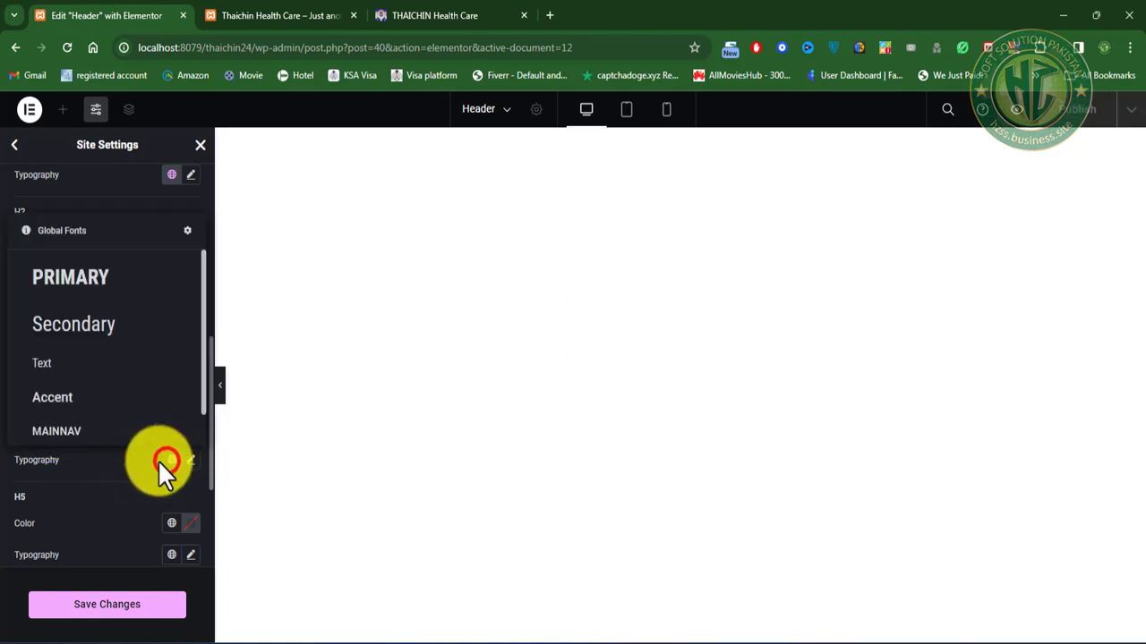
left_click(94, 368)
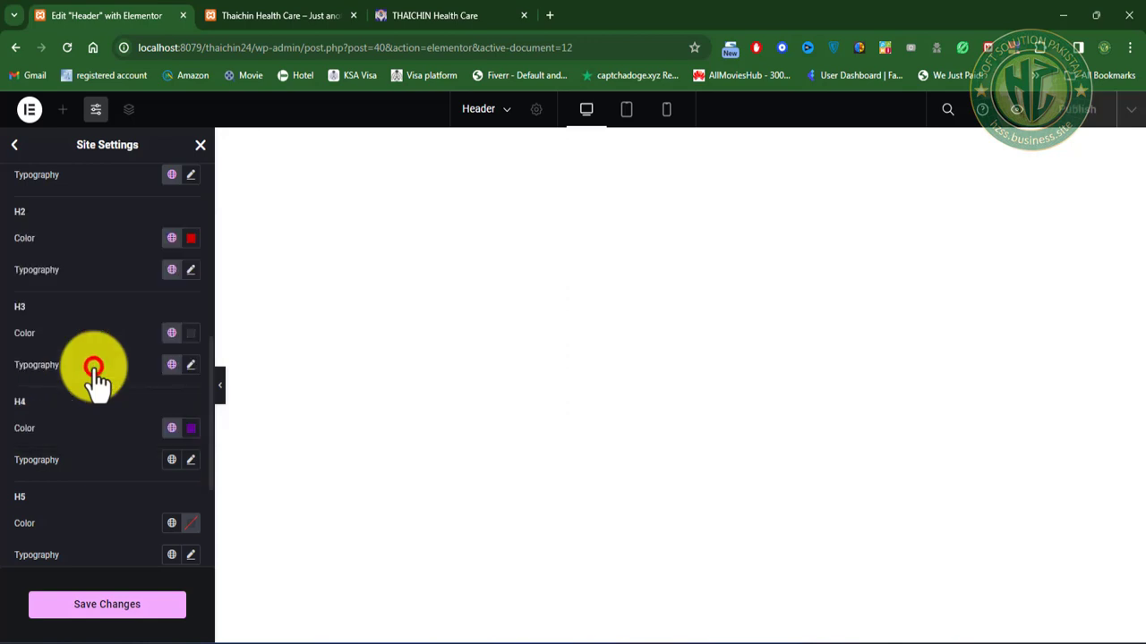
Step: Assign the global Accent color and the global Accent font to the H5 heading
left_click(174, 526)
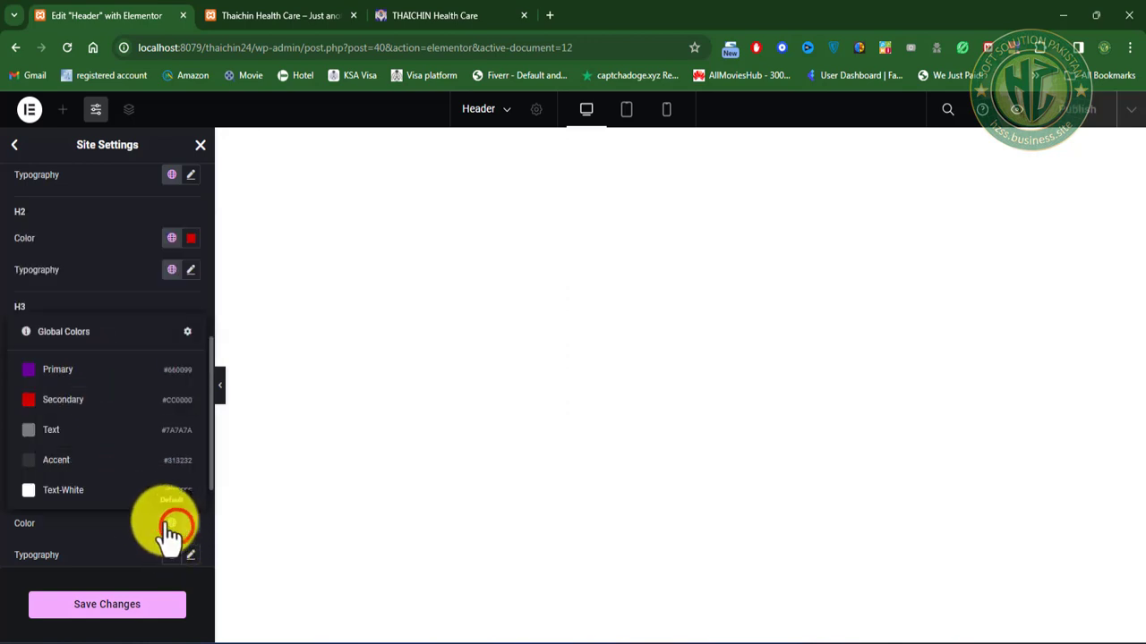
left_click(72, 463)
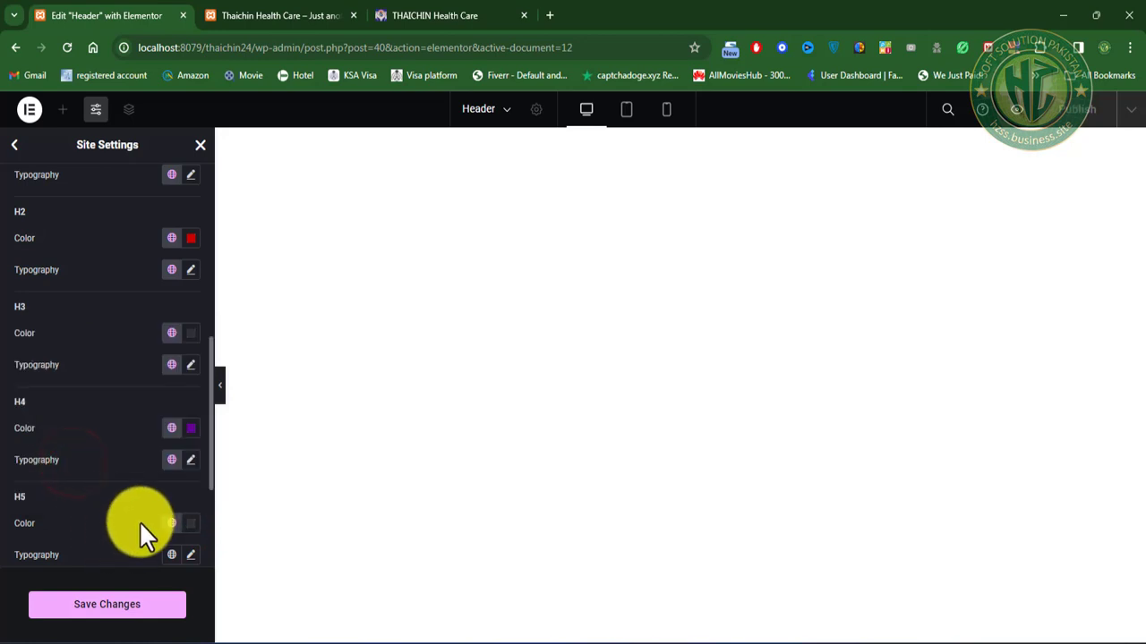
scroll(148, 510, "down", 1)
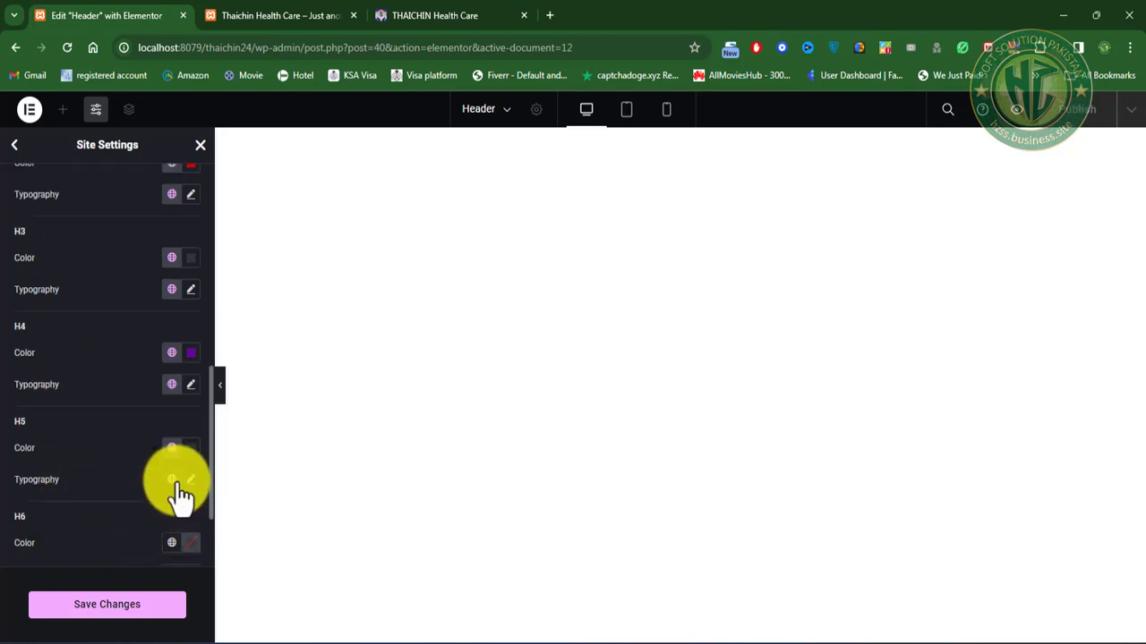
left_click(172, 480)
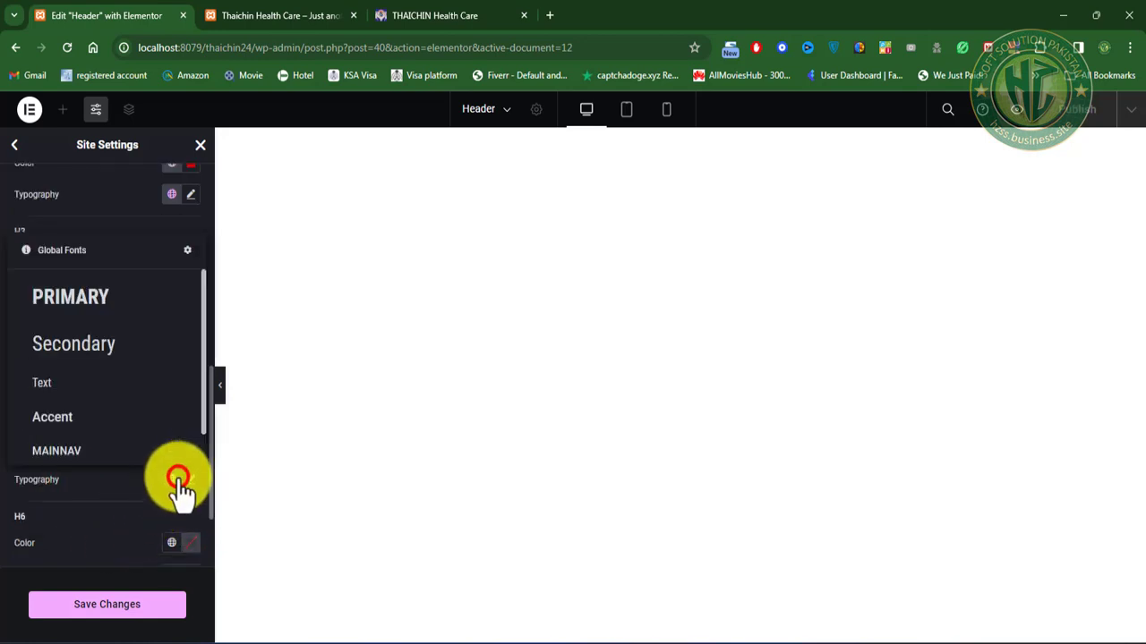
left_click(80, 415)
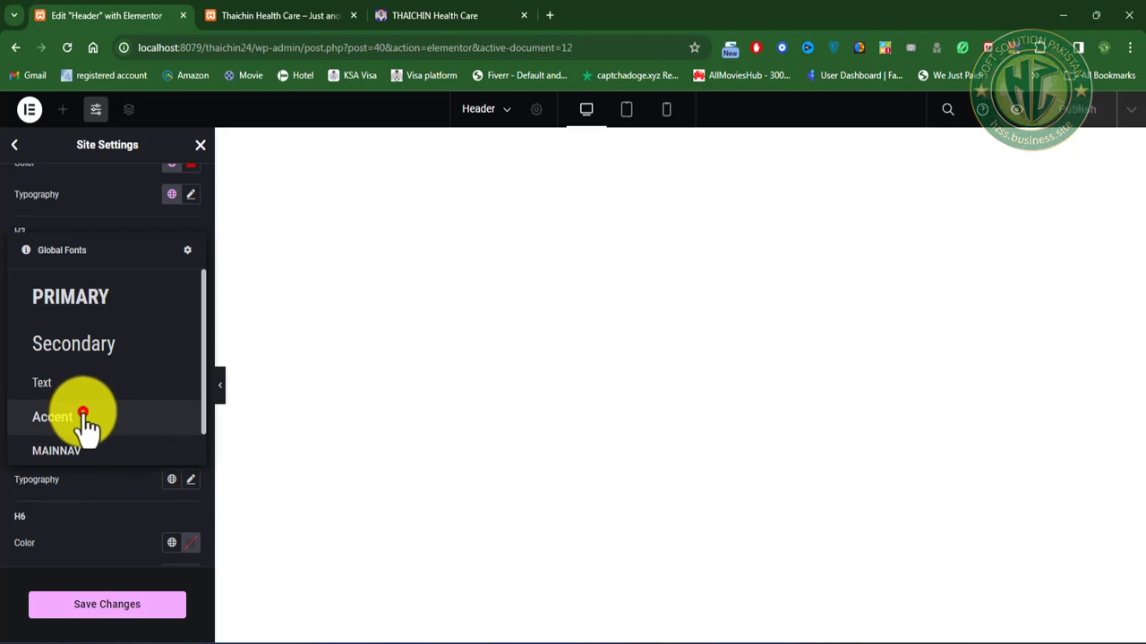
Step: Assign the global Secondary color and the global Accent font to the H6 heading
left_click(171, 542)
left_click(92, 484)
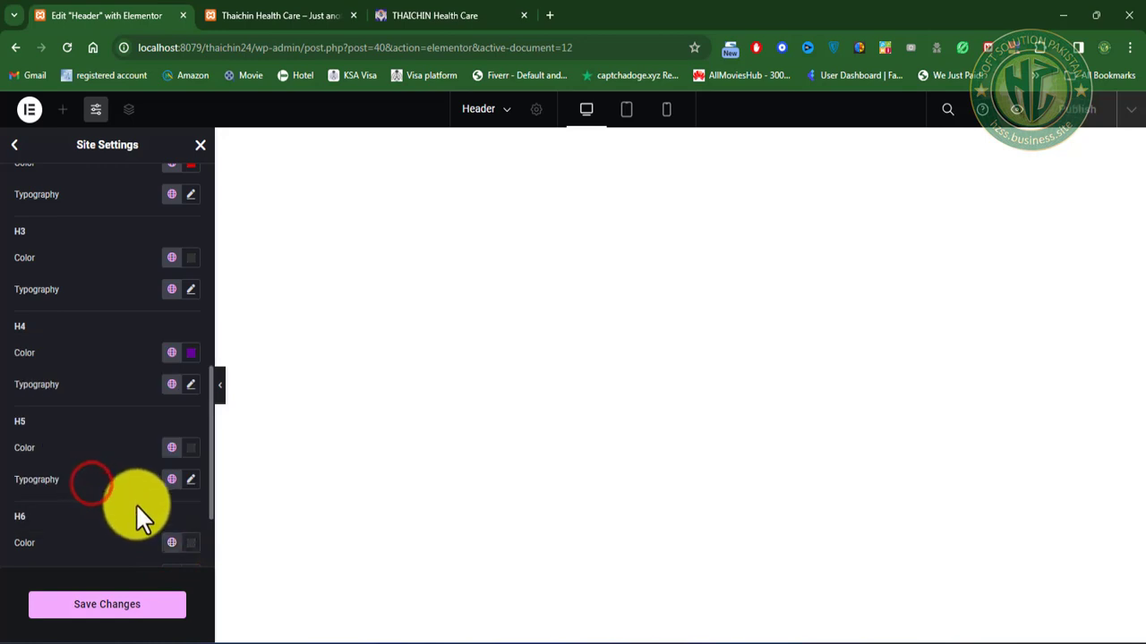
scroll(136, 506, "down", 2)
left_click(173, 421)
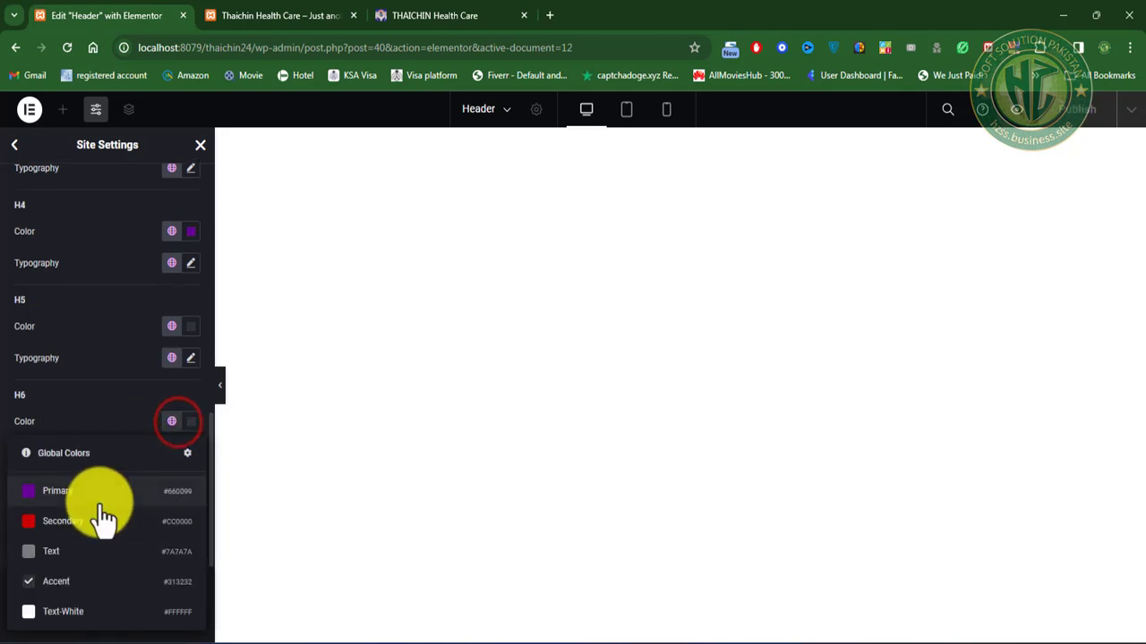
left_click(93, 521)
left_click(174, 449)
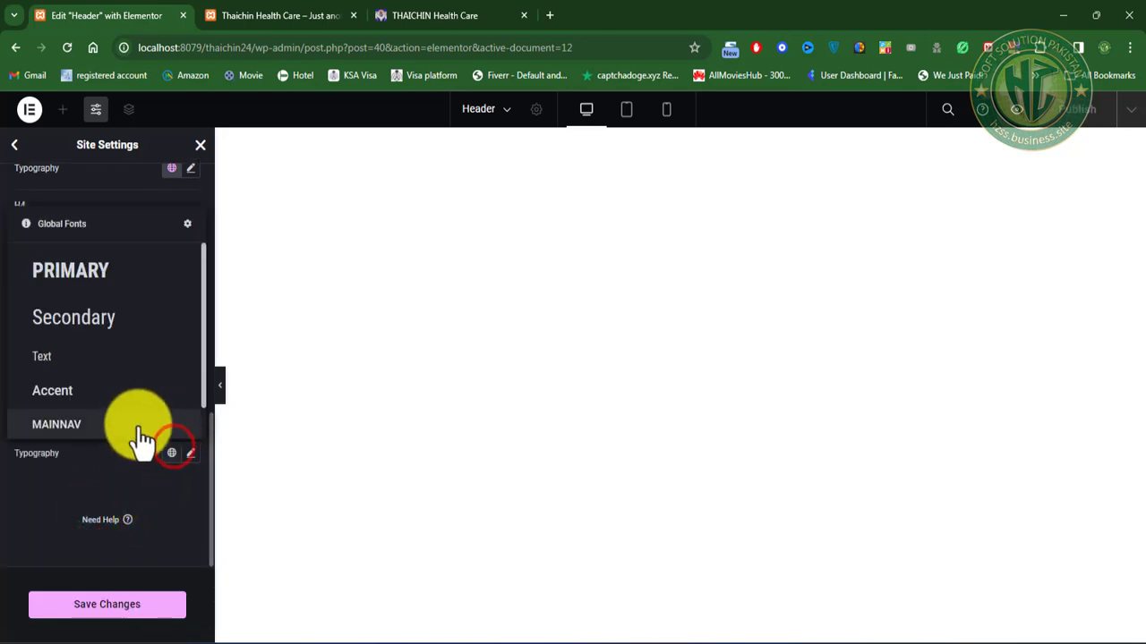
left_click(97, 392)
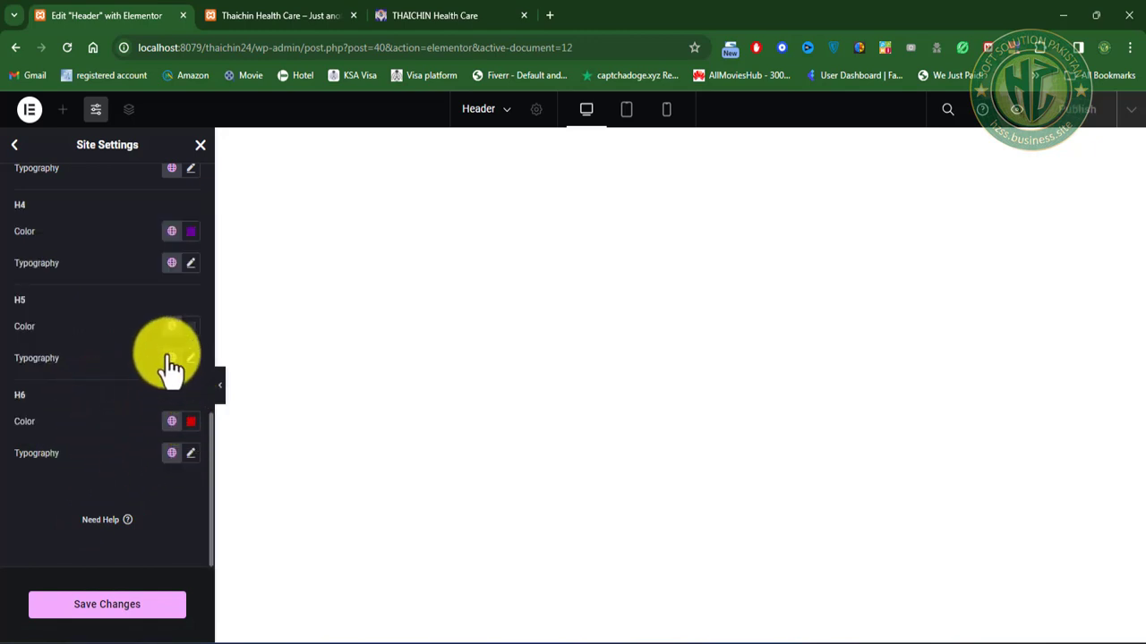
Step: Review the heading styles, save the typography changes and return to the editor
left_click(171, 326)
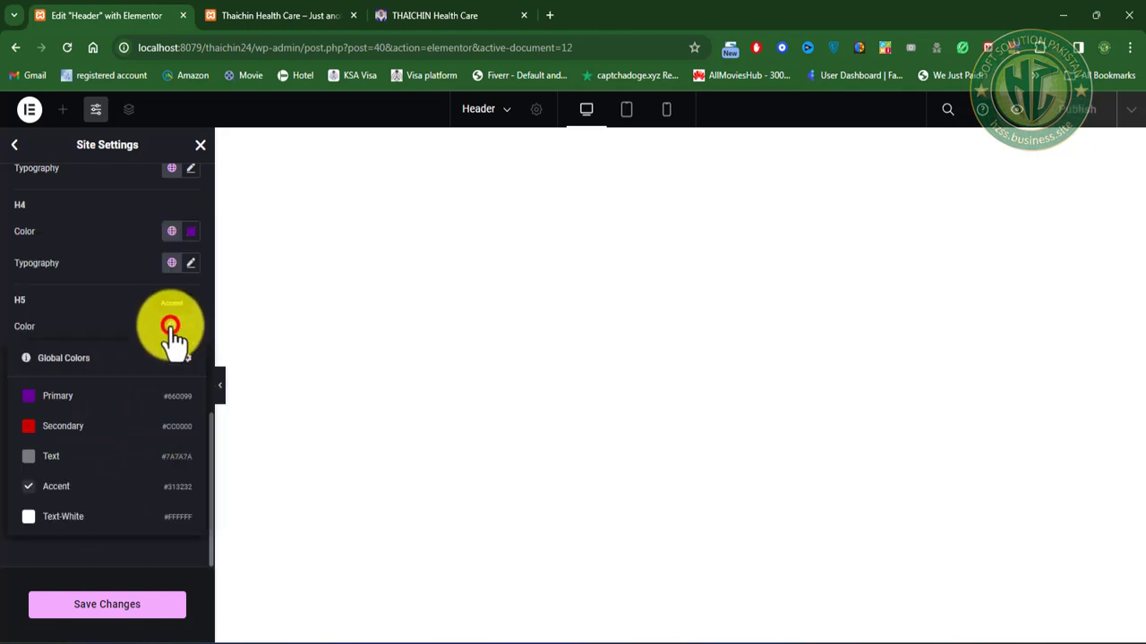
left_click(171, 326)
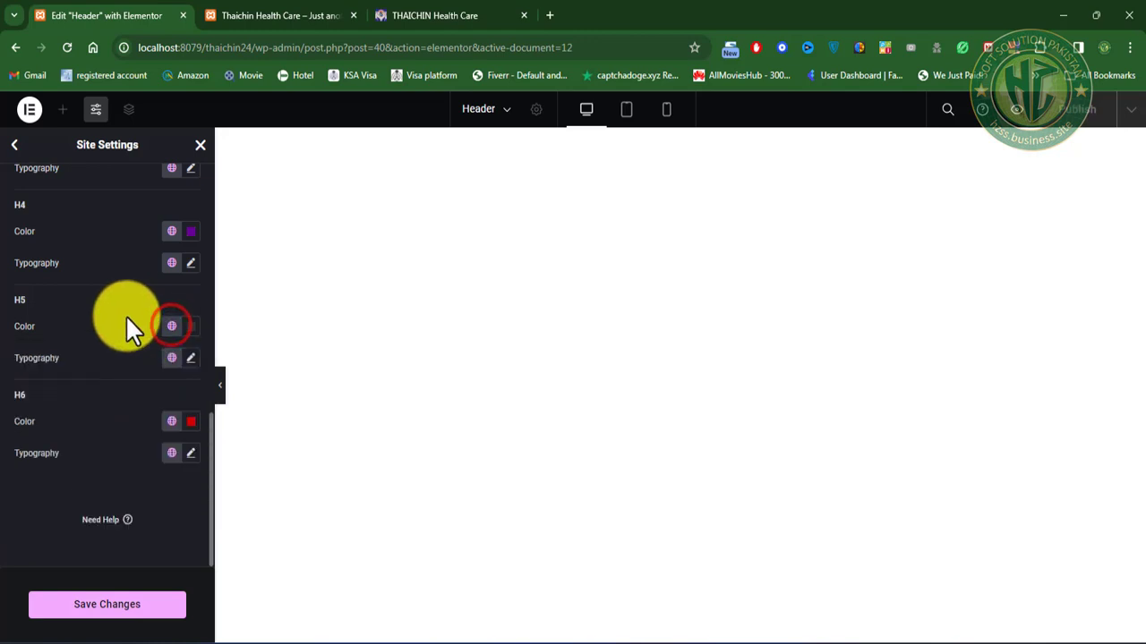
scroll(116, 447, "up", 3)
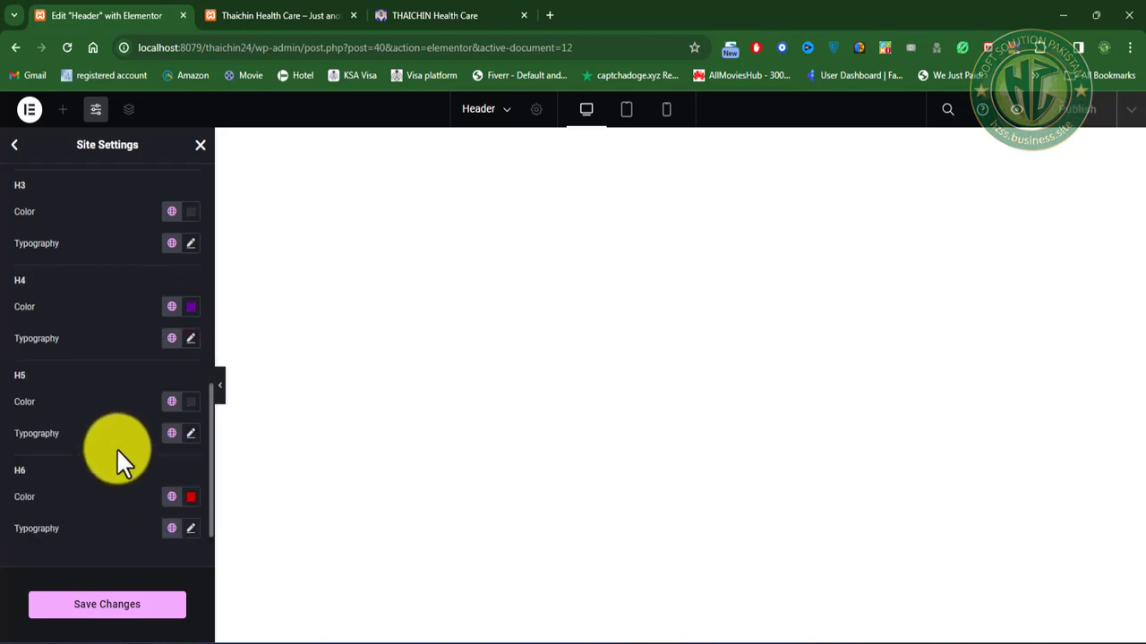
scroll(116, 448, "down", 3)
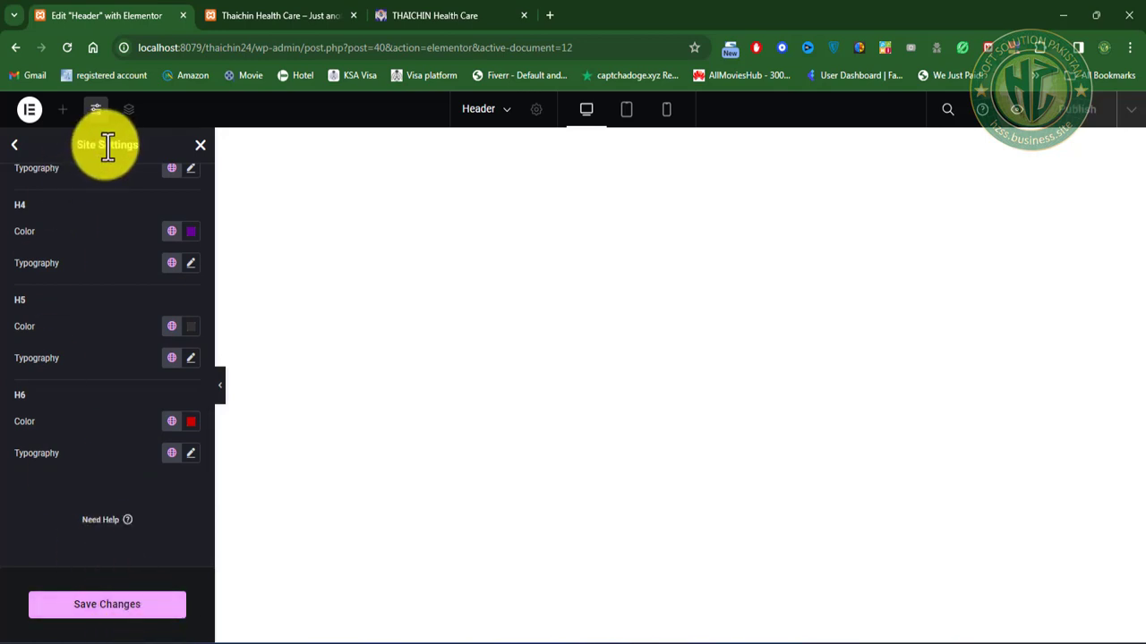
left_click(112, 606)
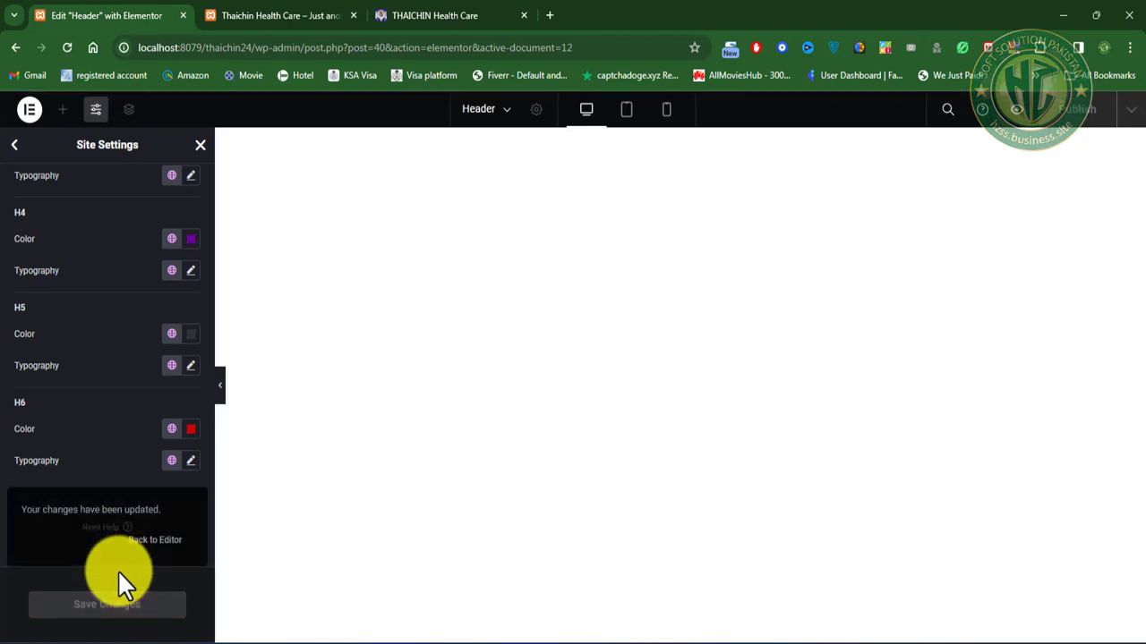
left_click(170, 542)
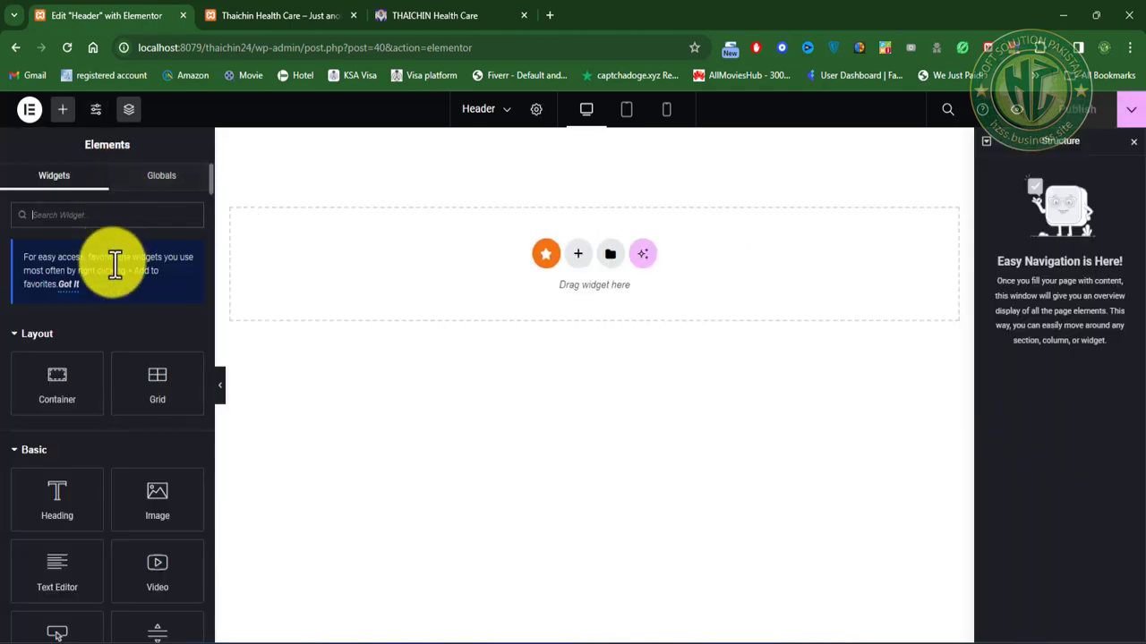
Step: Open the Buttons theme style in Site Settings and assign the global Text font to the button typography
left_click(96, 109)
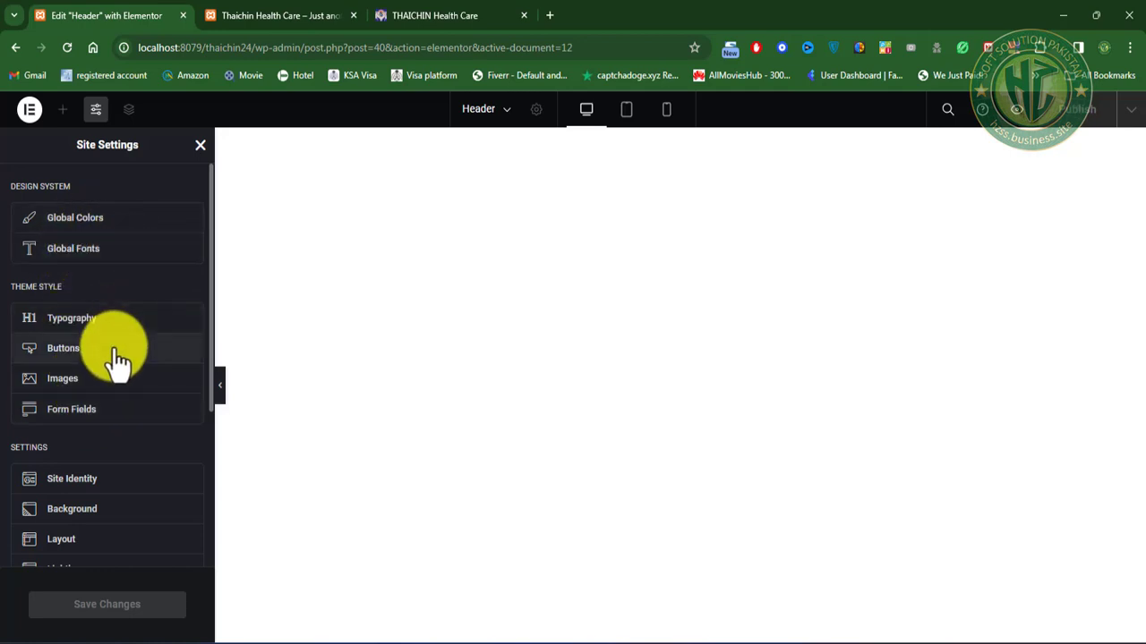
left_click(66, 351)
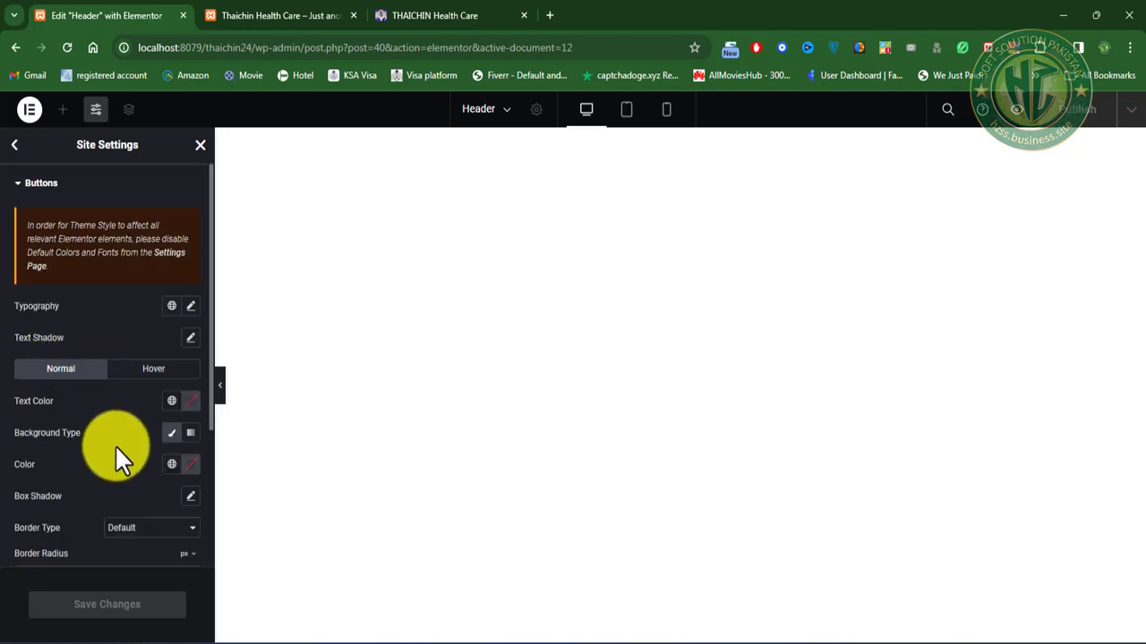
left_click(171, 305)
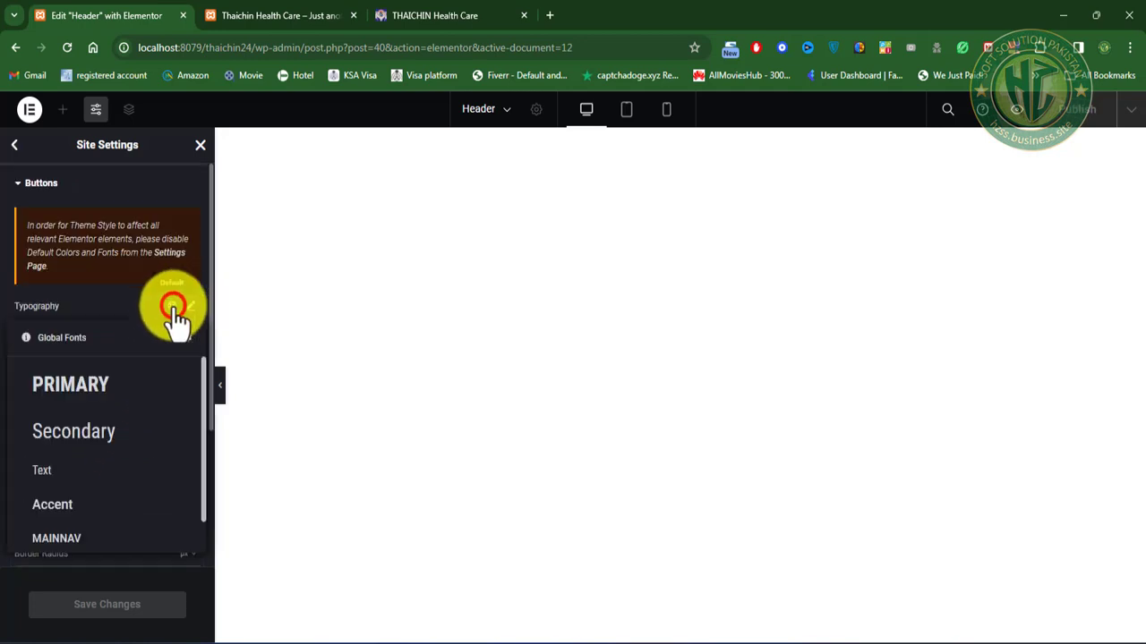
left_click(78, 472)
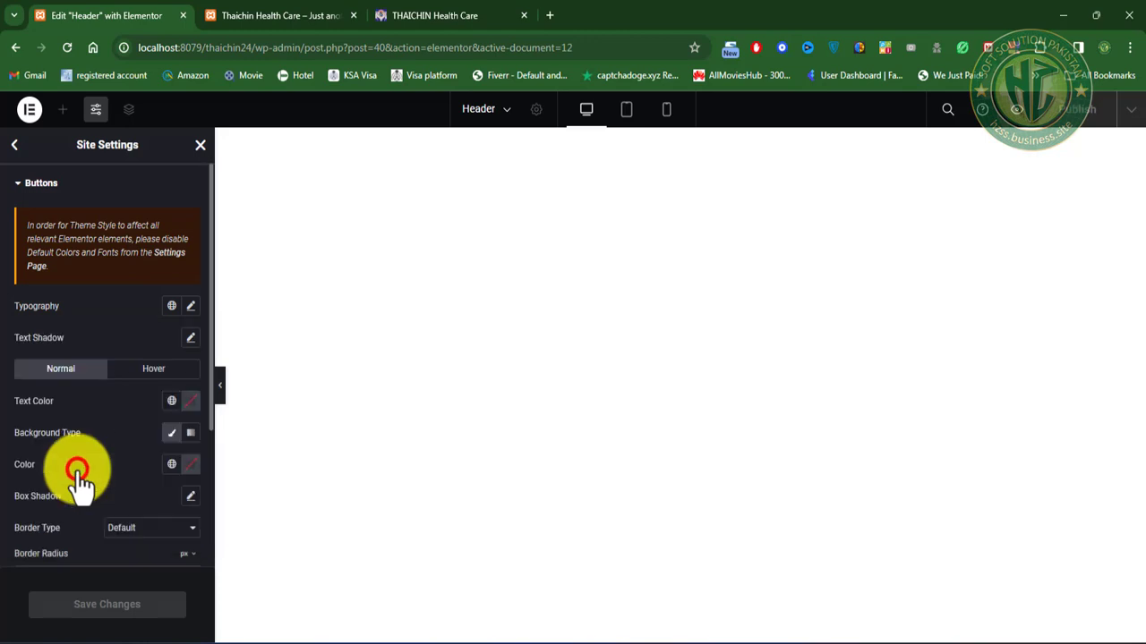
left_click(189, 340)
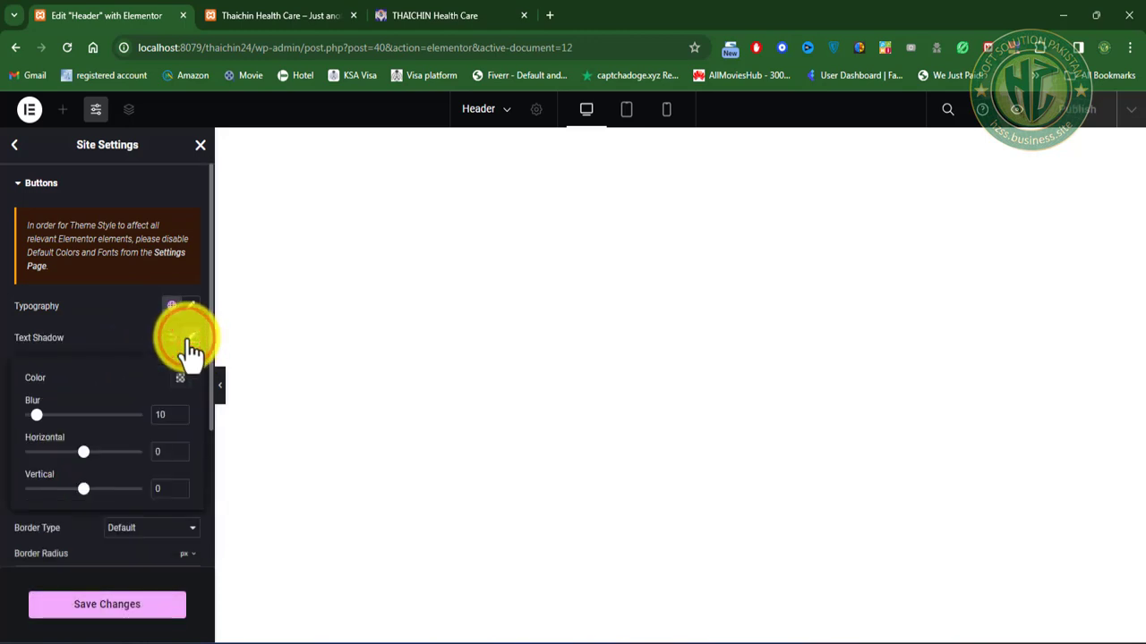
left_click(188, 339)
left_click(163, 334)
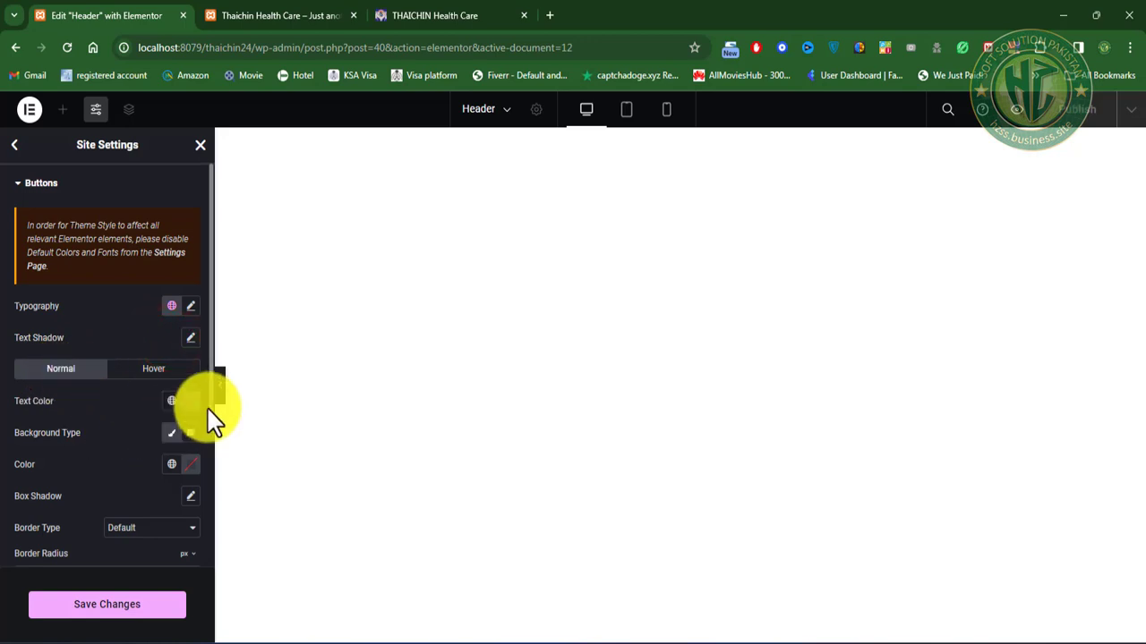
Step: Assign the global Primary color to the button text's normal state and the global Secondary color to its hover state
left_click(171, 401)
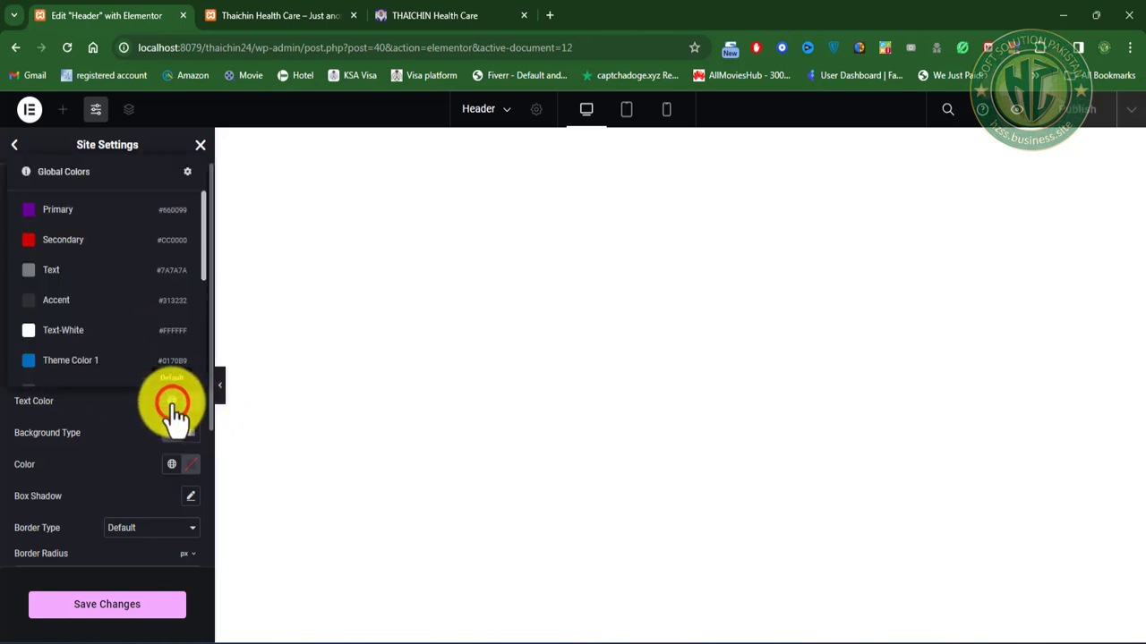
left_click(63, 214)
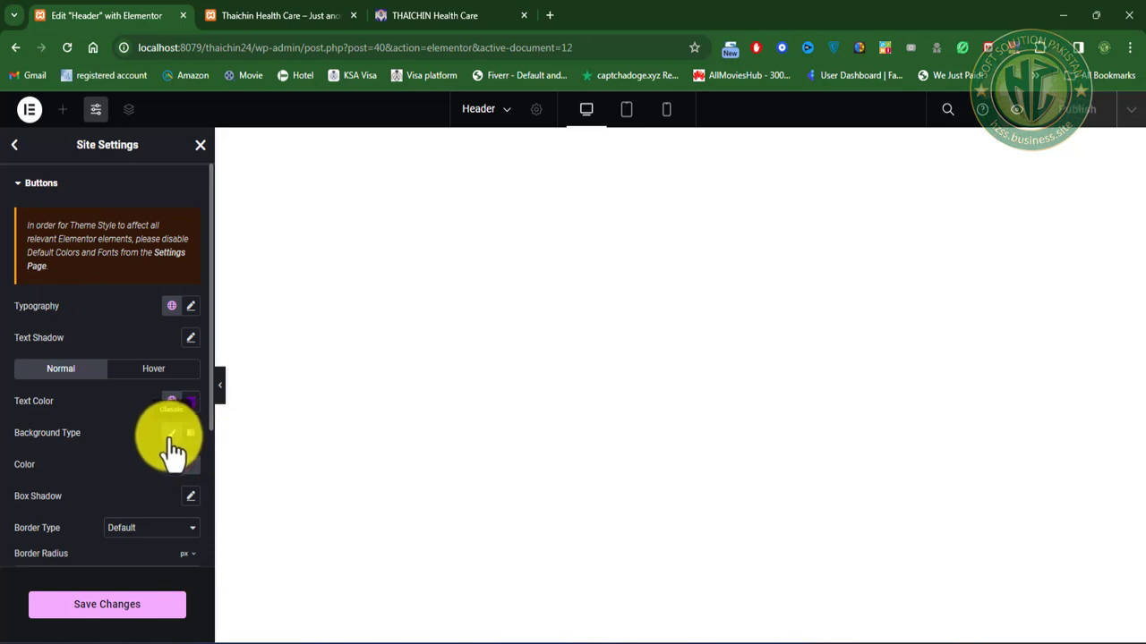
left_click(160, 370)
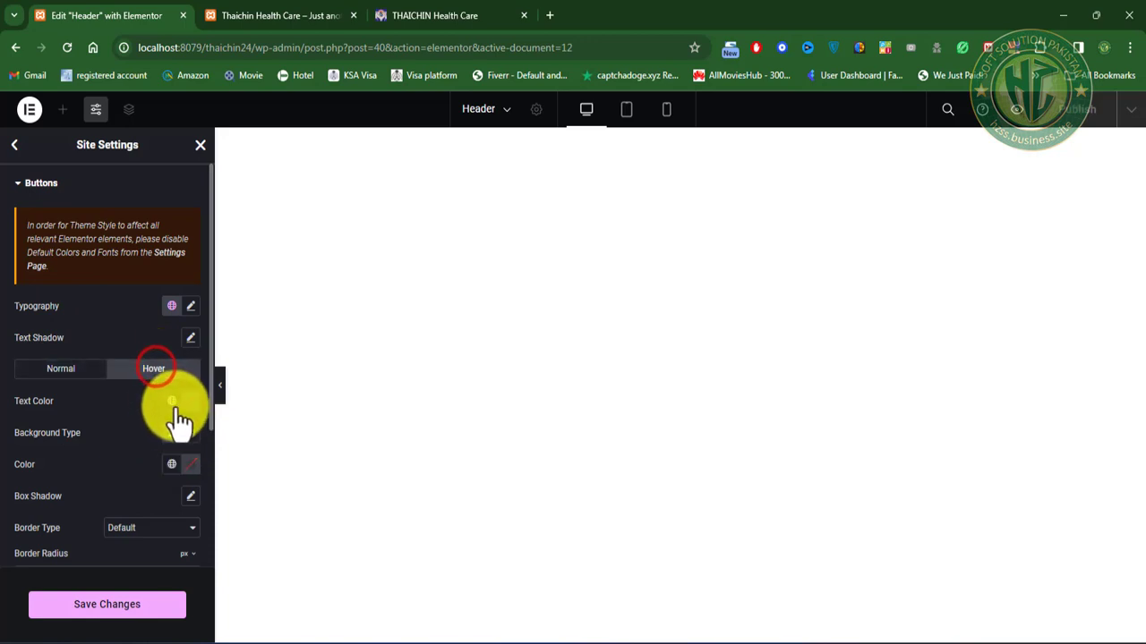
left_click(170, 401)
left_click(76, 240)
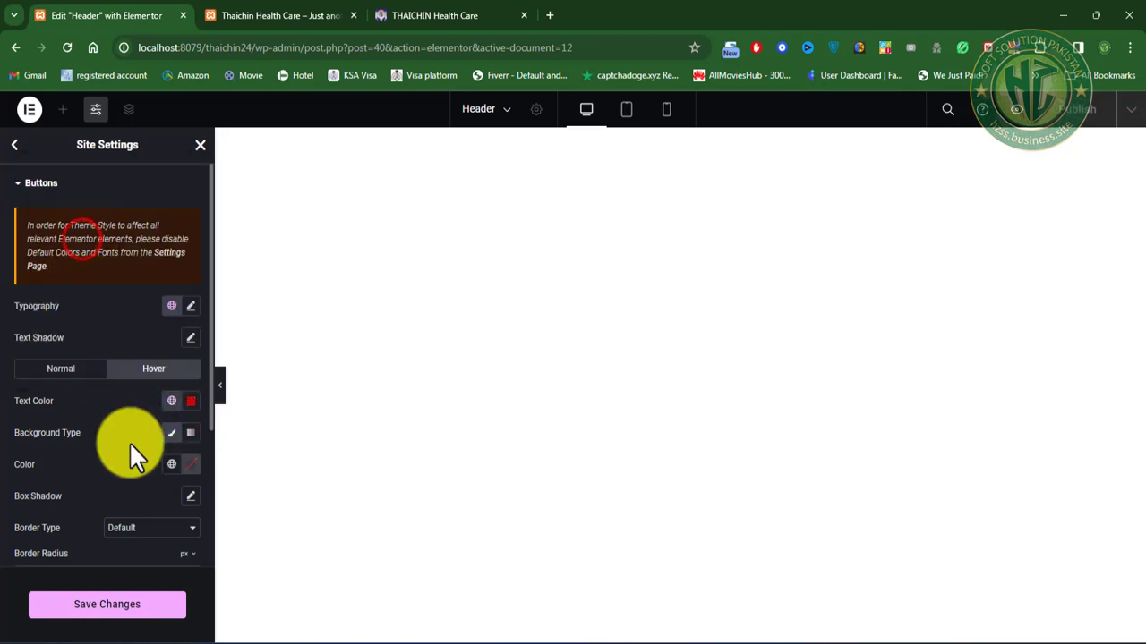
Step: Assign the global Text-White color to the button text in both the normal and hover states
left_click(68, 369)
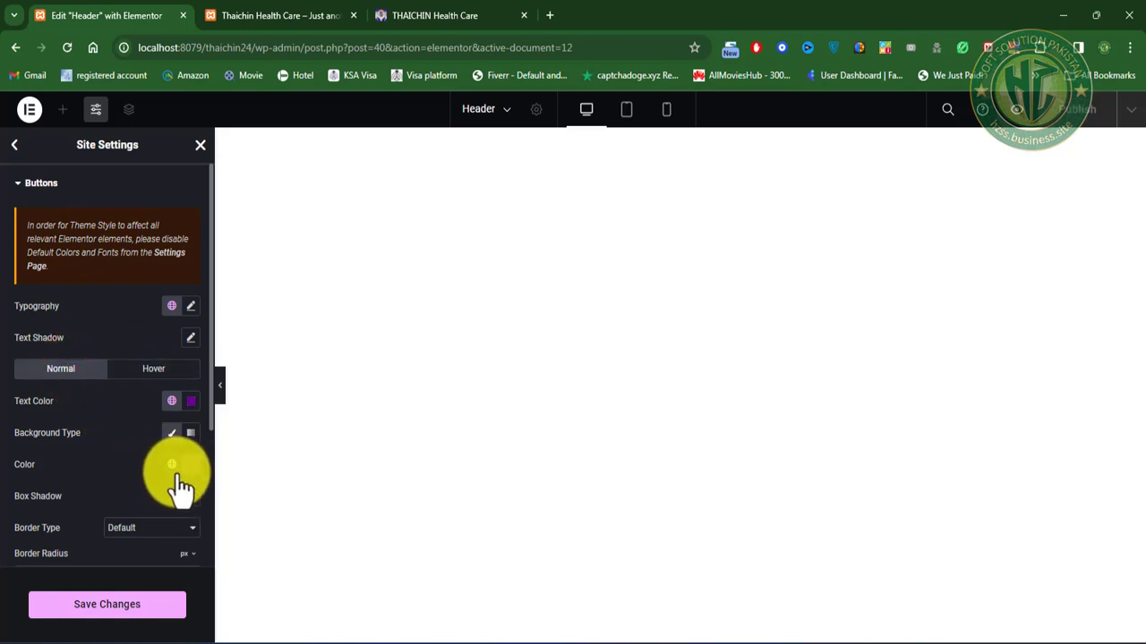
left_click(171, 401)
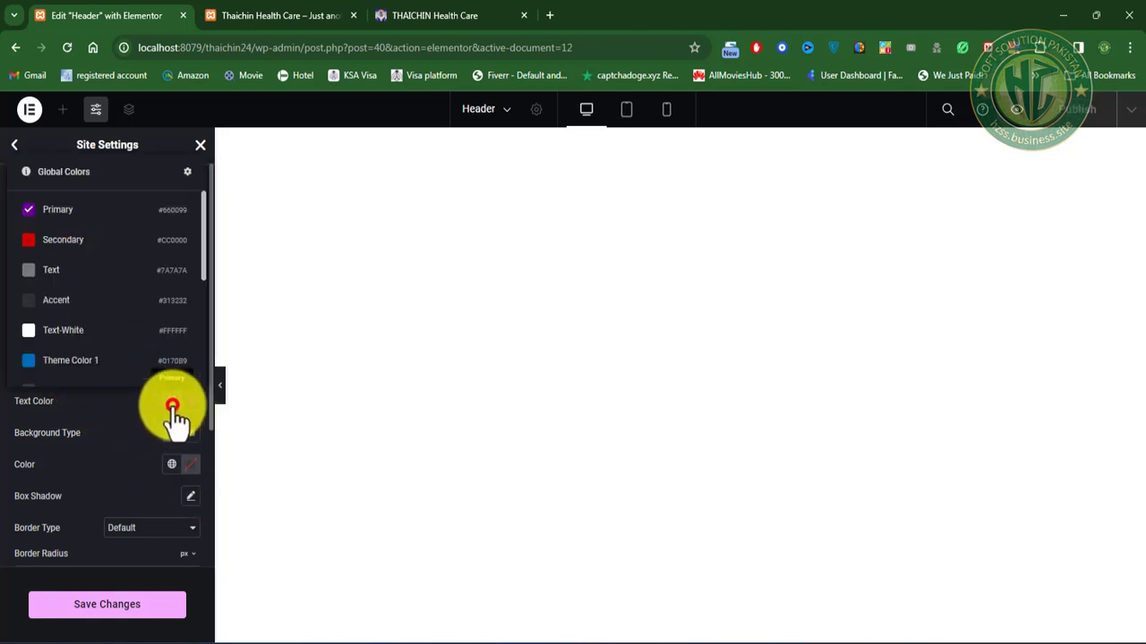
left_click(81, 331)
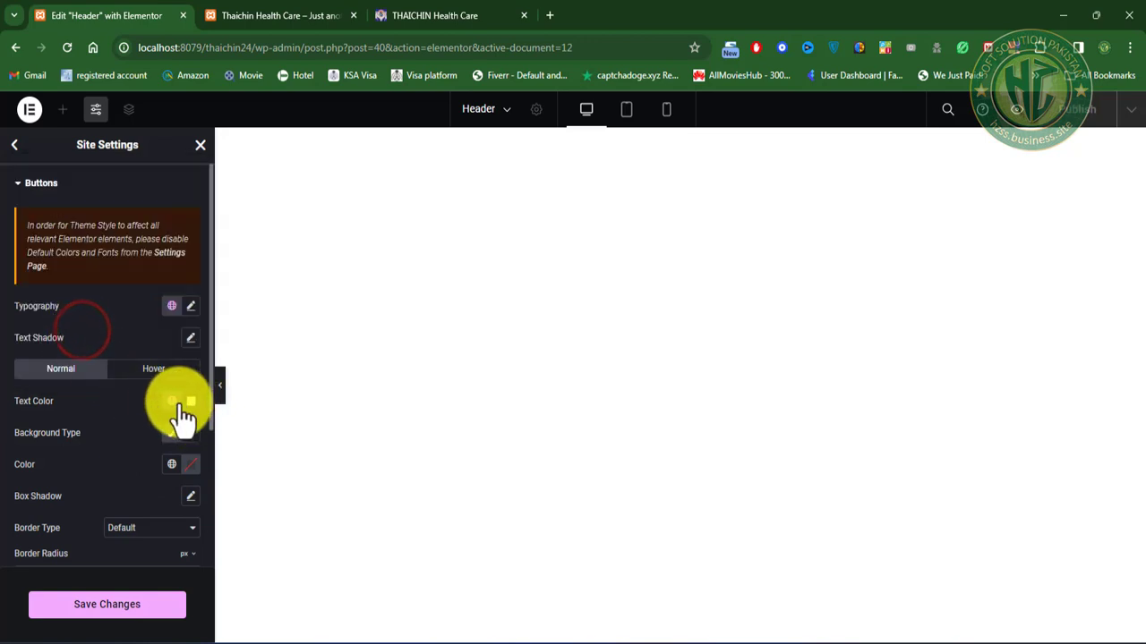
left_click(152, 369)
left_click(171, 401)
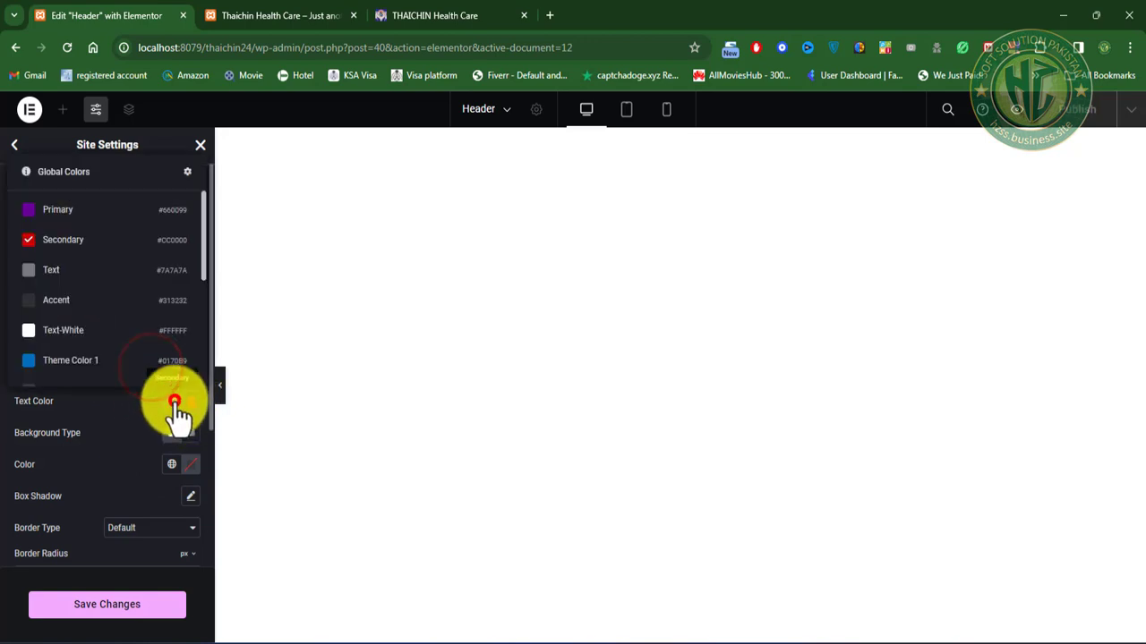
left_click(90, 330)
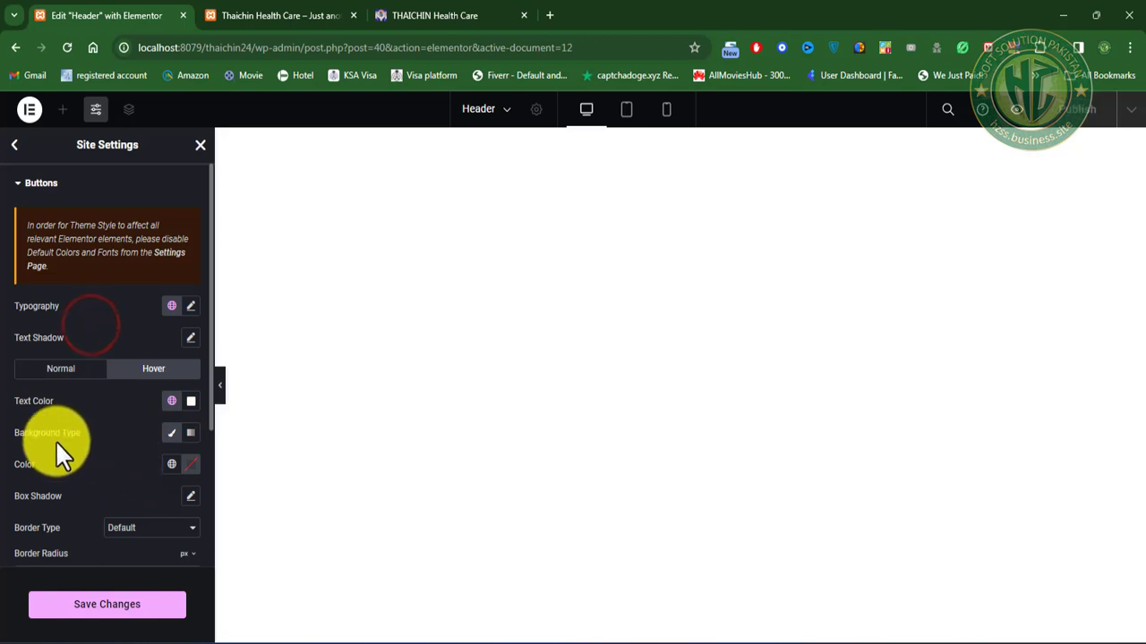
Step: Set the button background to the global Secondary color for the hover state and the global Primary color for the normal state
left_click(171, 465)
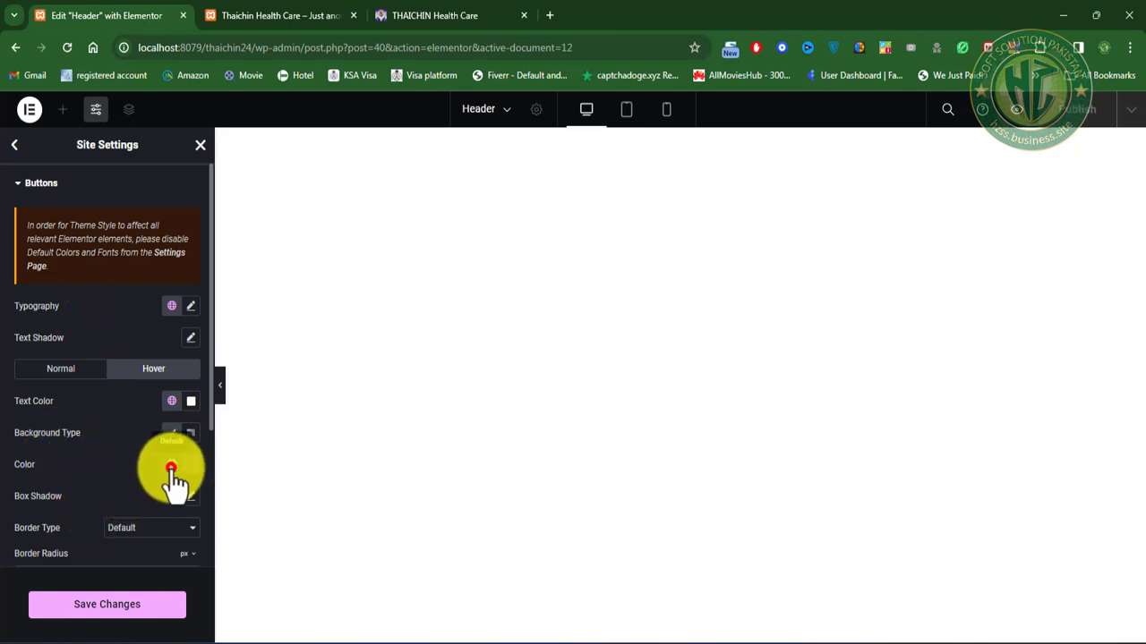
left_click(66, 302)
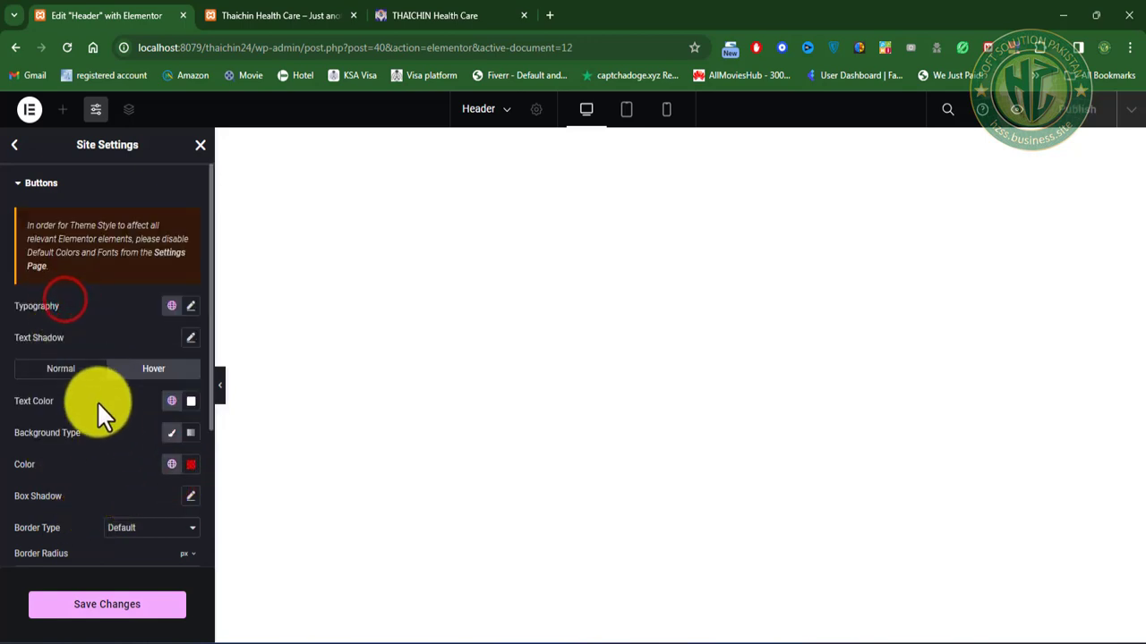
left_click(59, 368)
left_click(171, 465)
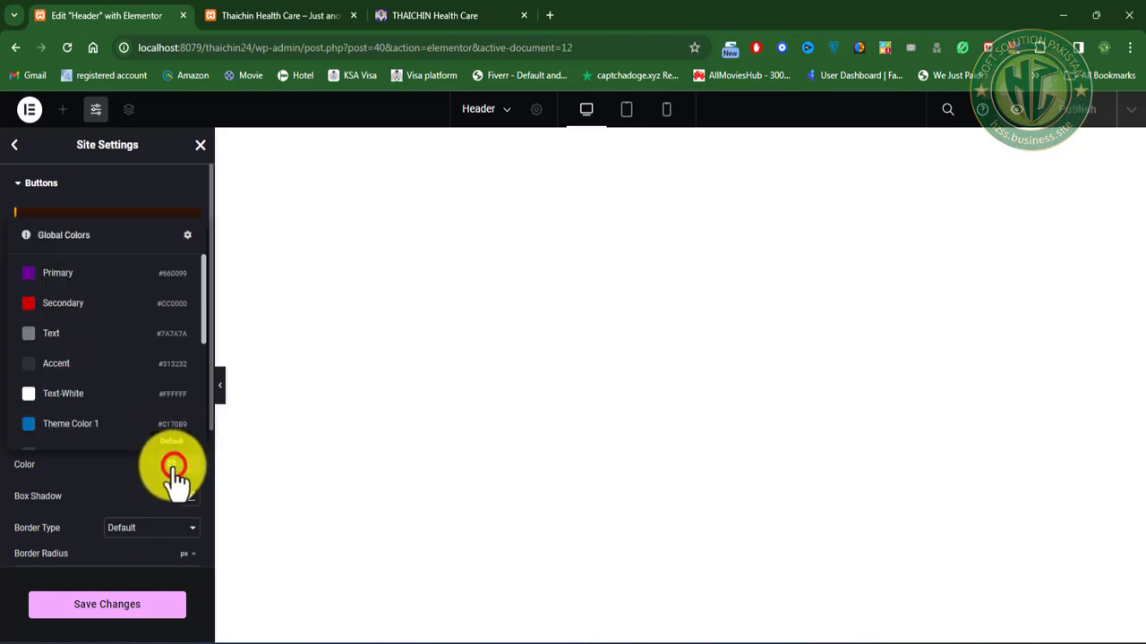
left_click(71, 274)
Step: Set the normal-state button border type to None and its border radius to 5 px on all corners
scroll(134, 467, "down", 3)
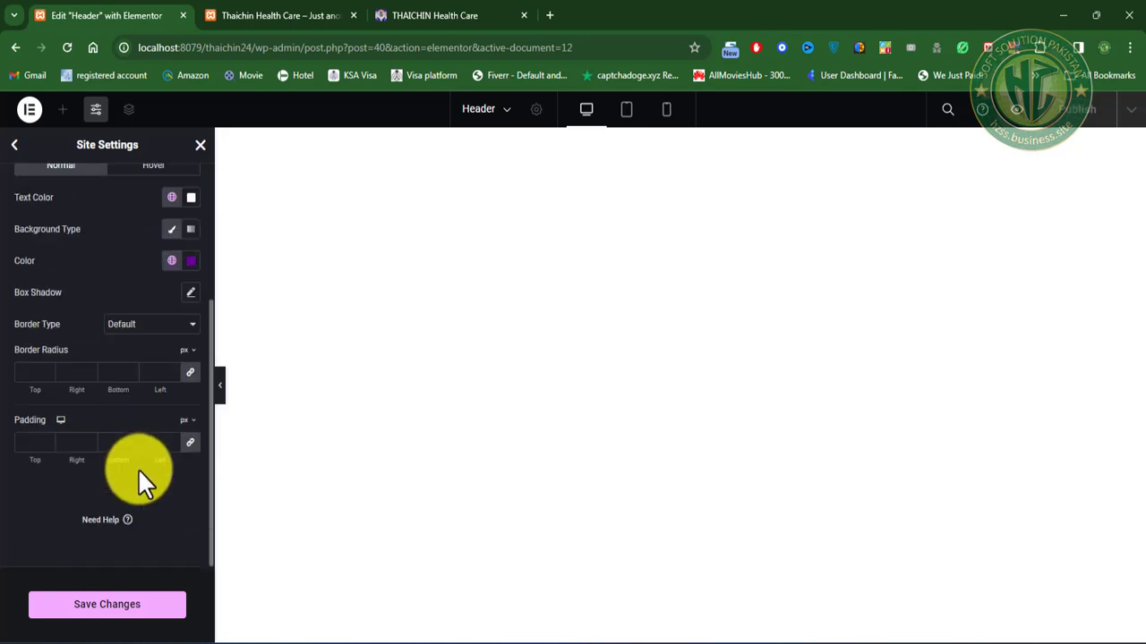
left_click(143, 331)
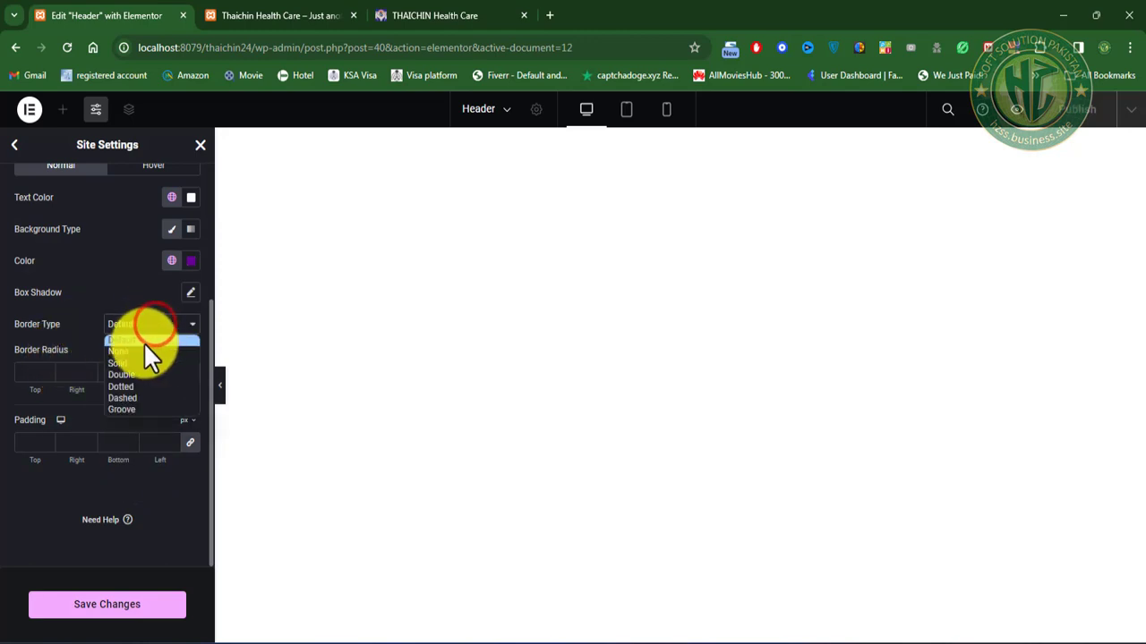
left_click(133, 351)
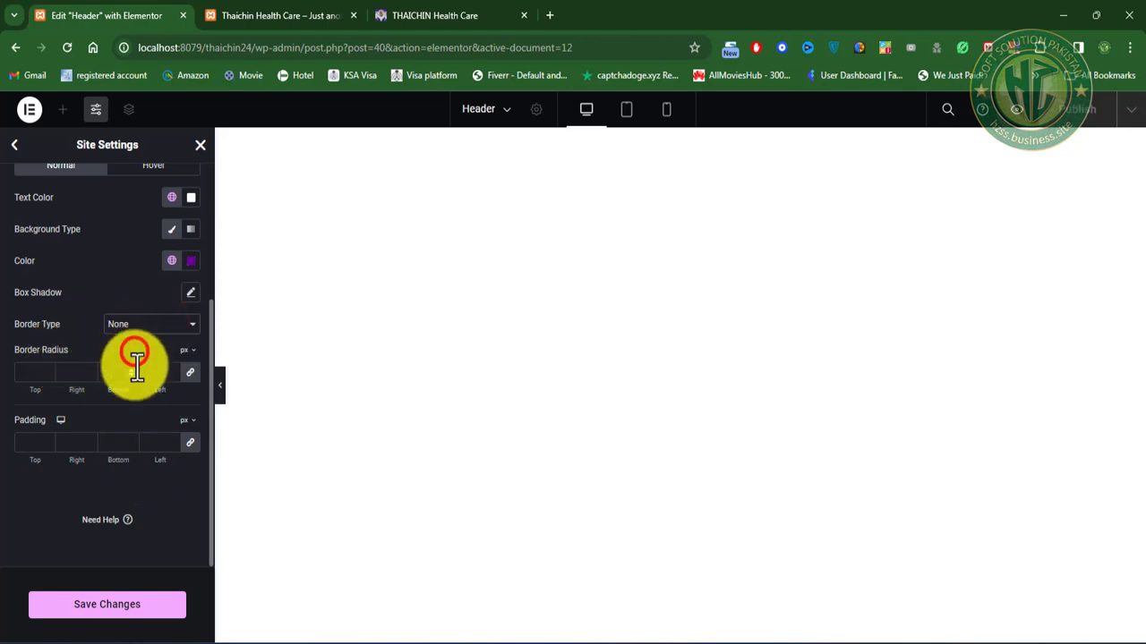
left_click(25, 373)
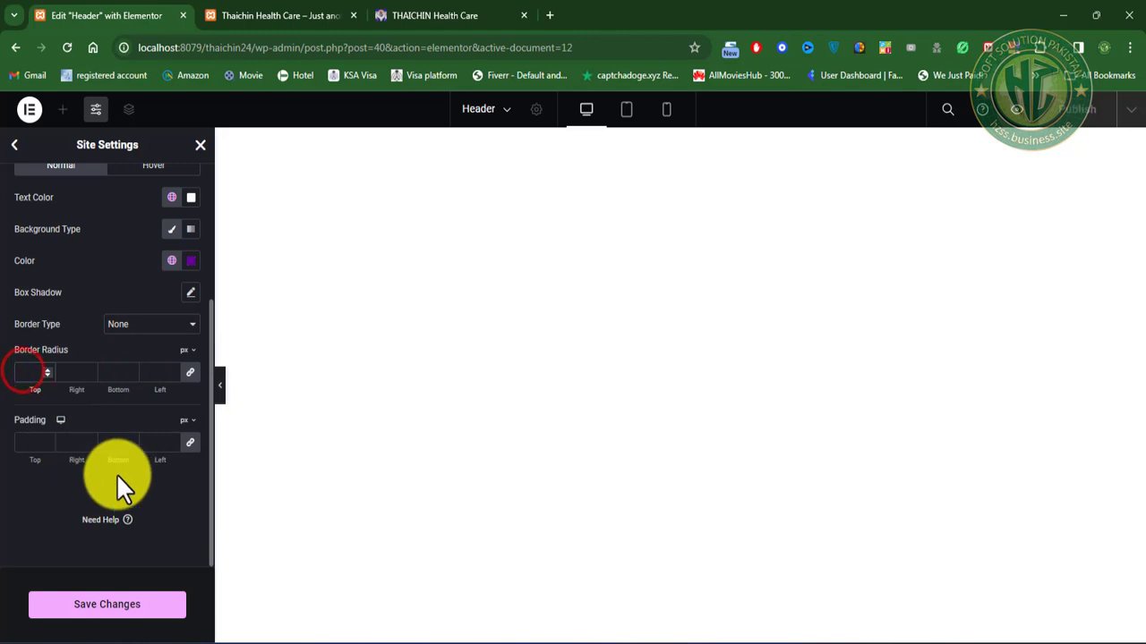
type("5")
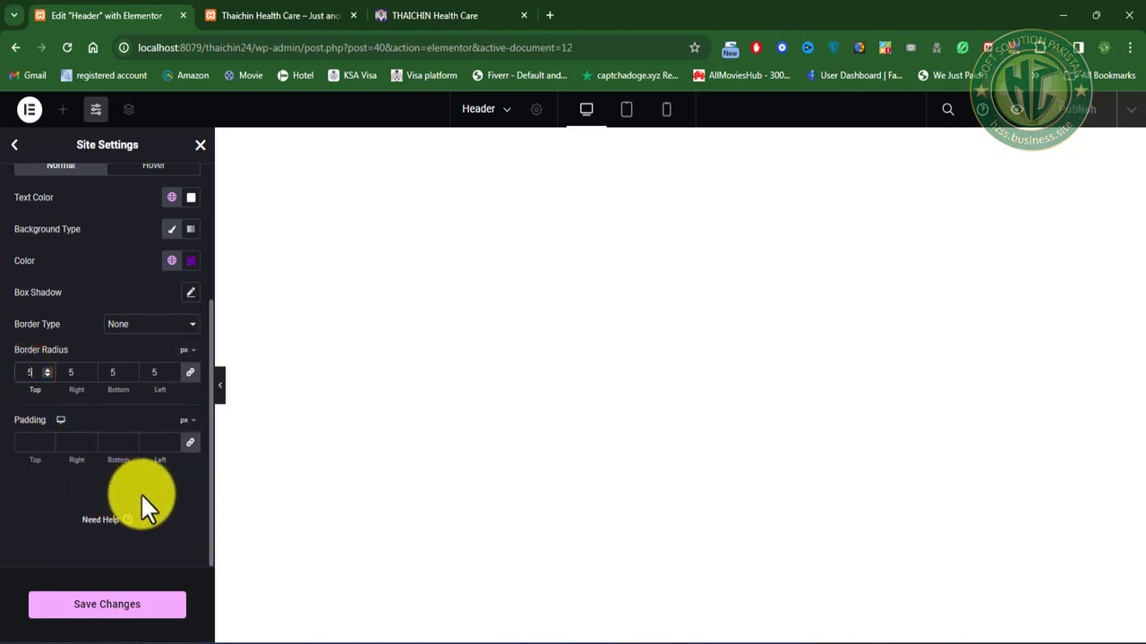
Step: Set the border type of the button's hover state to None
scroll(156, 493, "up", 4)
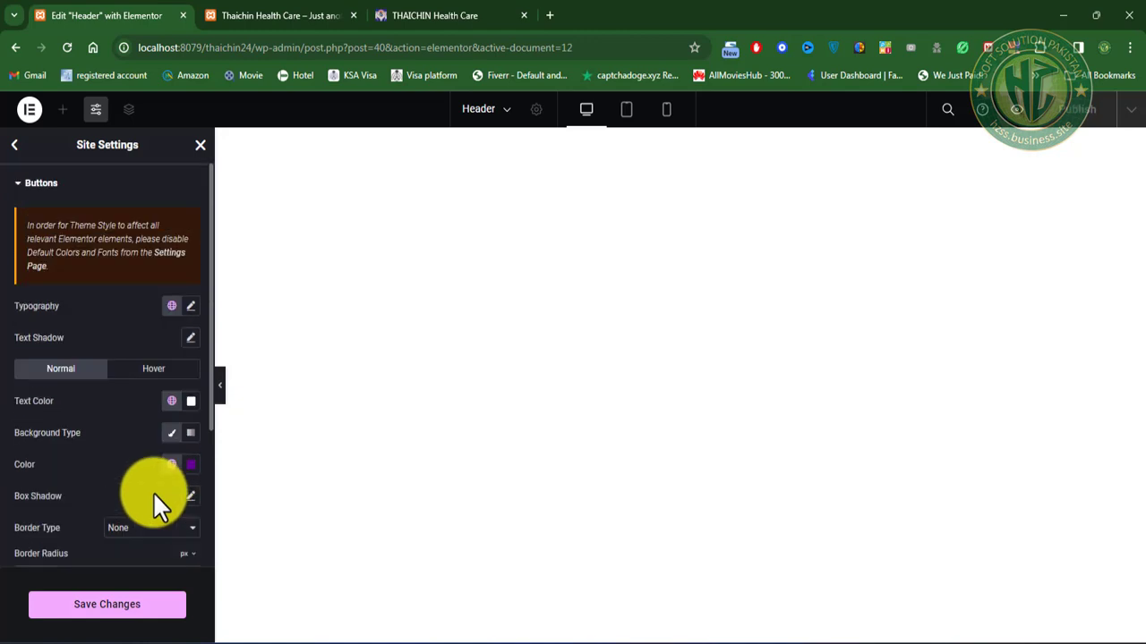
scroll(127, 410, "down", 2)
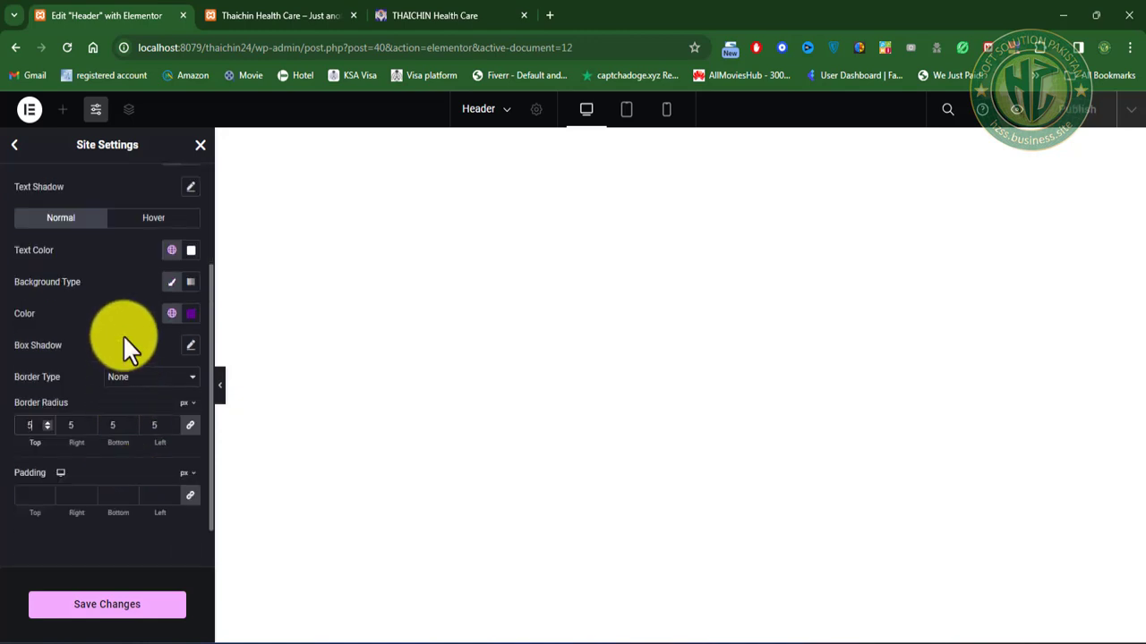
left_click(145, 218)
left_click(149, 377)
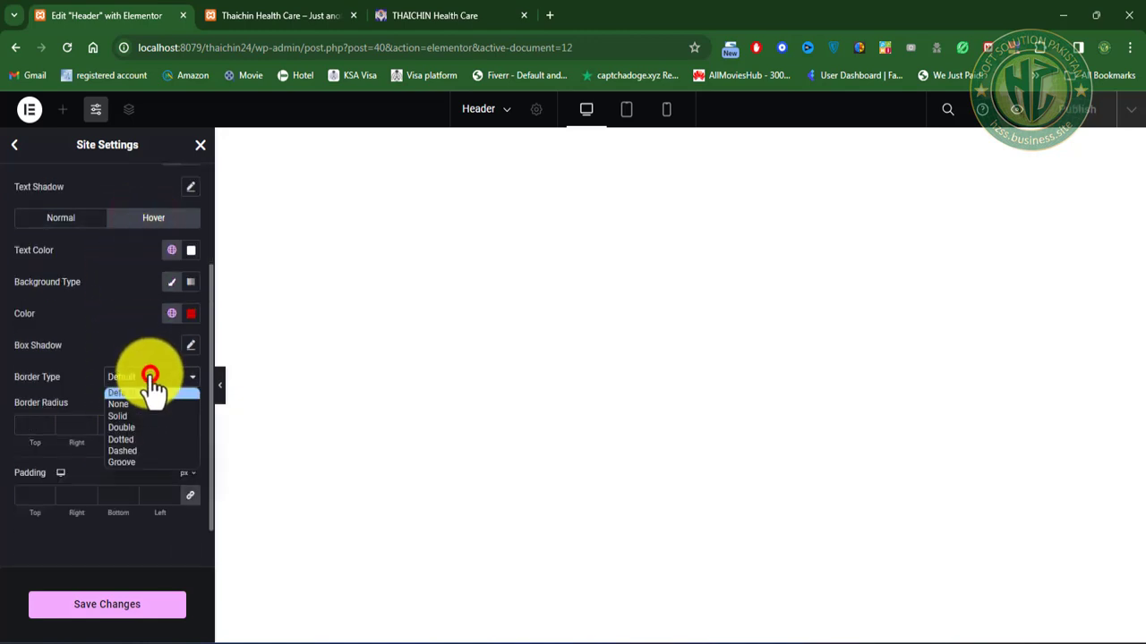
left_click(136, 404)
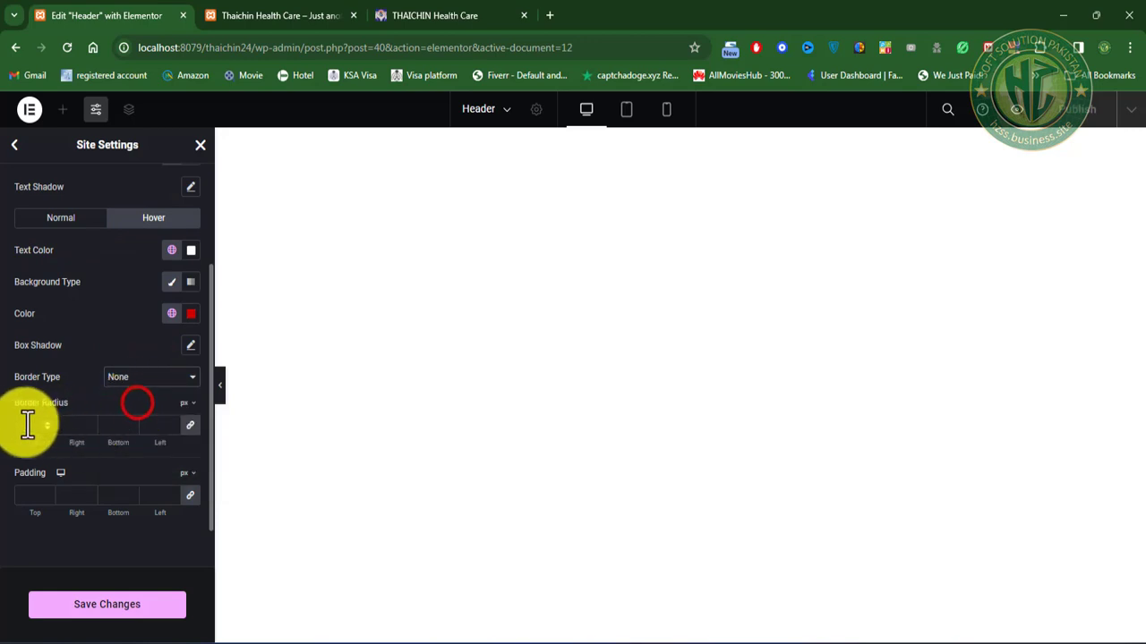
Step: Try a 5 px button padding on all sides, compare the normal and hover states, and clear the padding again
left_click(25, 497)
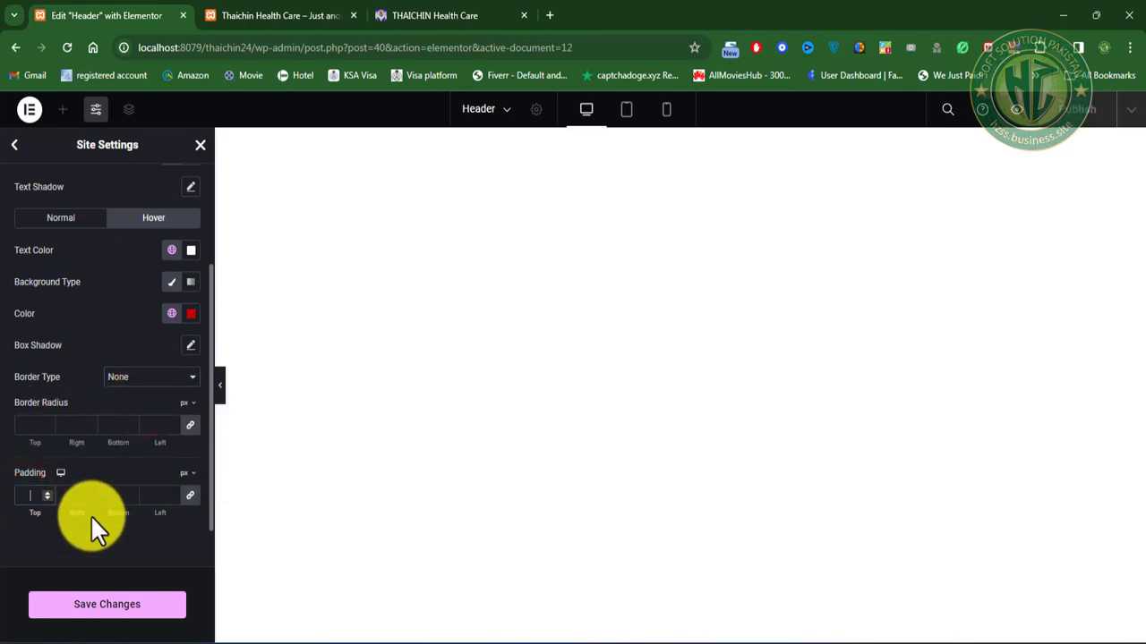
type("5")
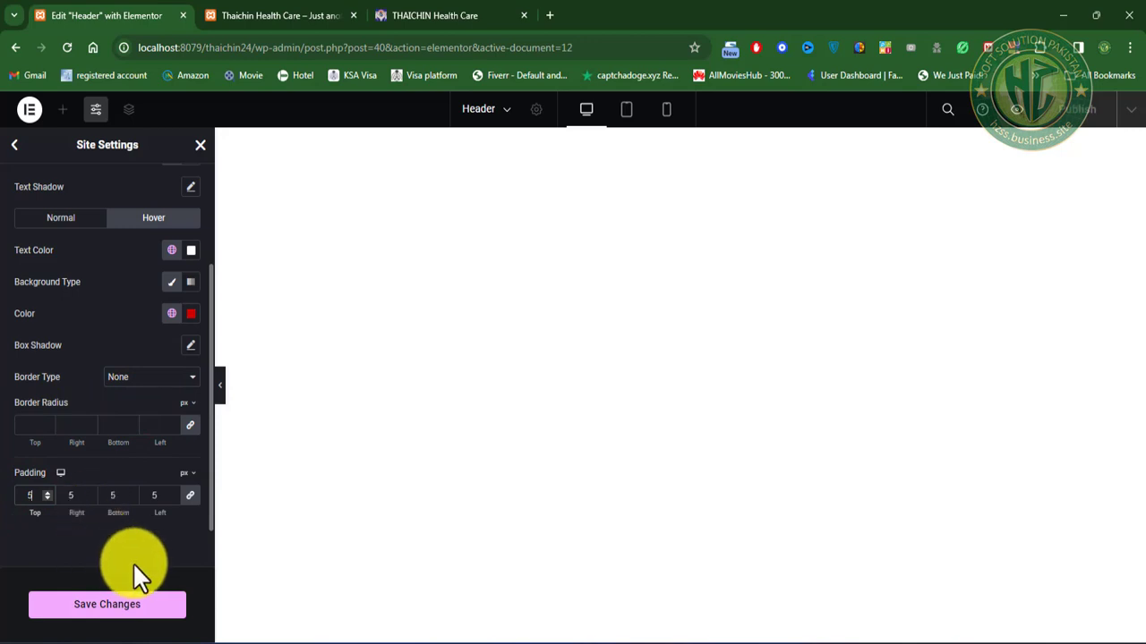
left_click(68, 220)
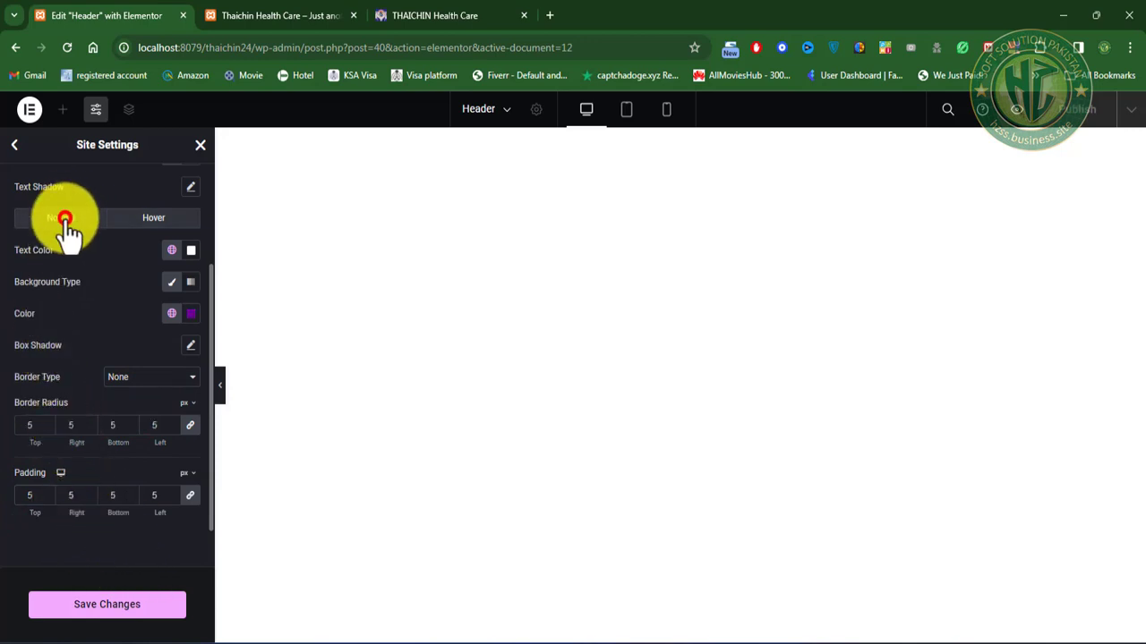
left_click(129, 224)
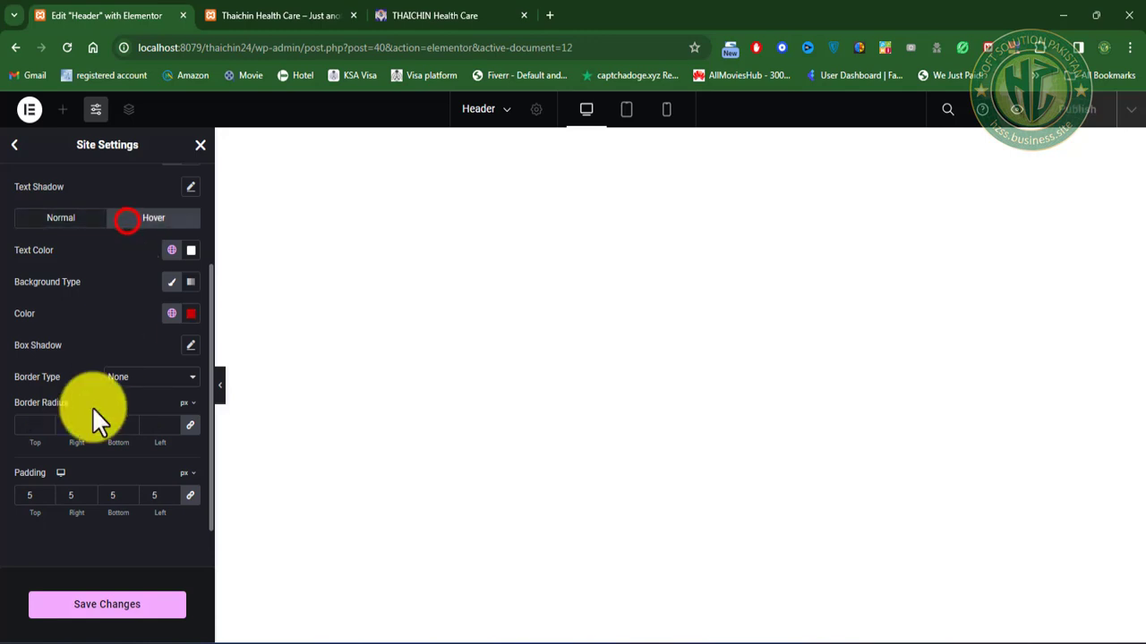
left_click(20, 497)
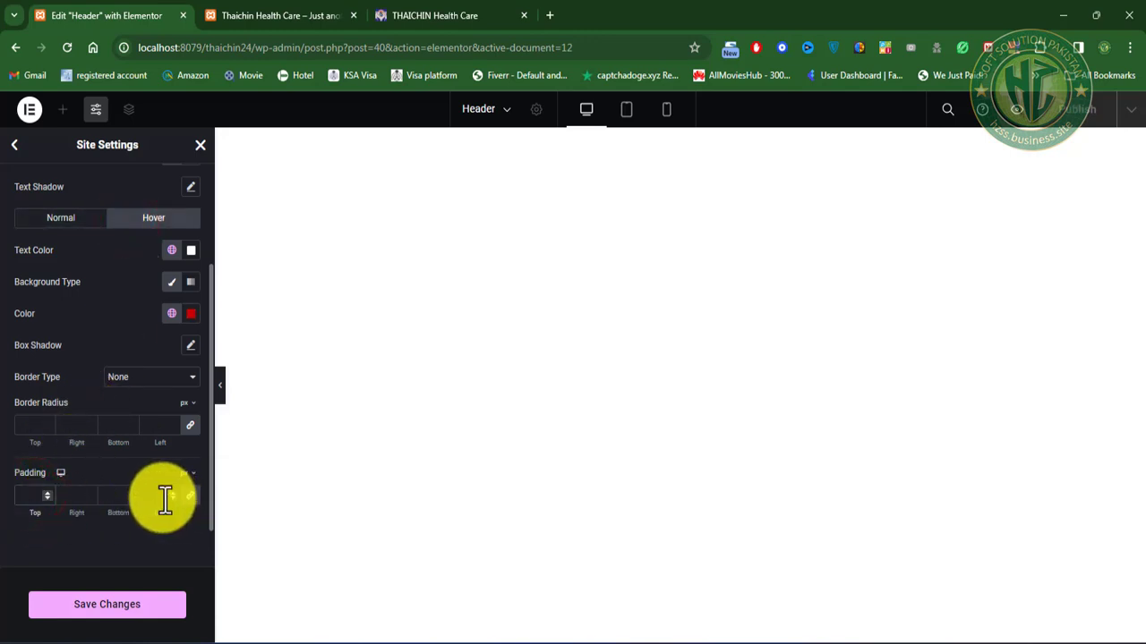
Step: Set the hover-state button border radius to 5 px on all corners and save the site settings changes
left_click(34, 425)
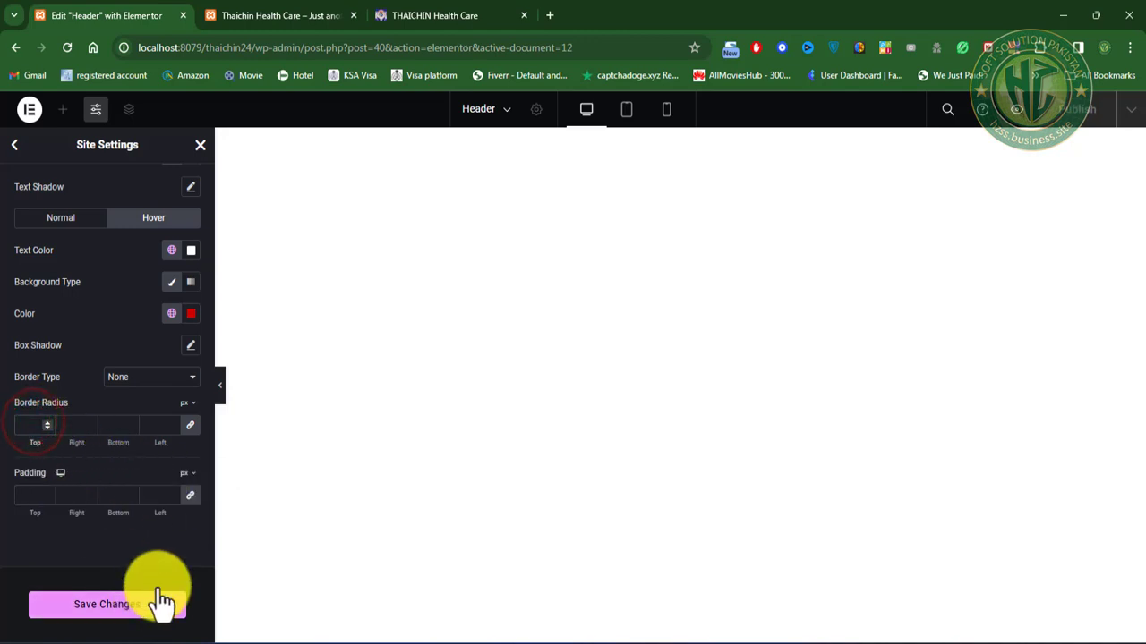
type("5")
left_click(98, 611)
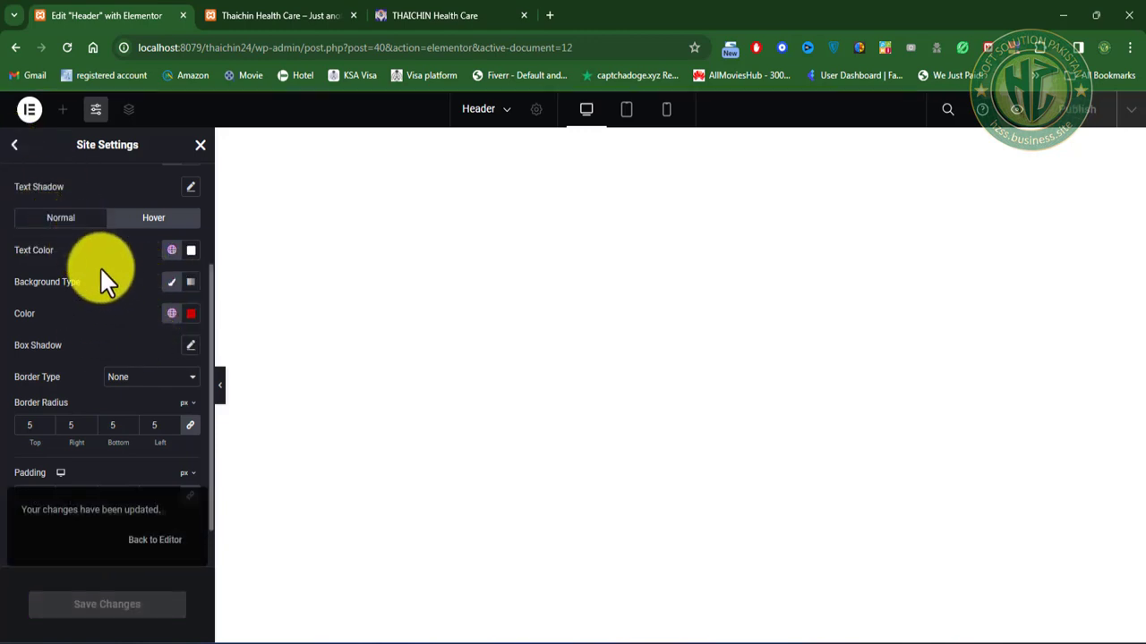
scroll(102, 273, "up", 3)
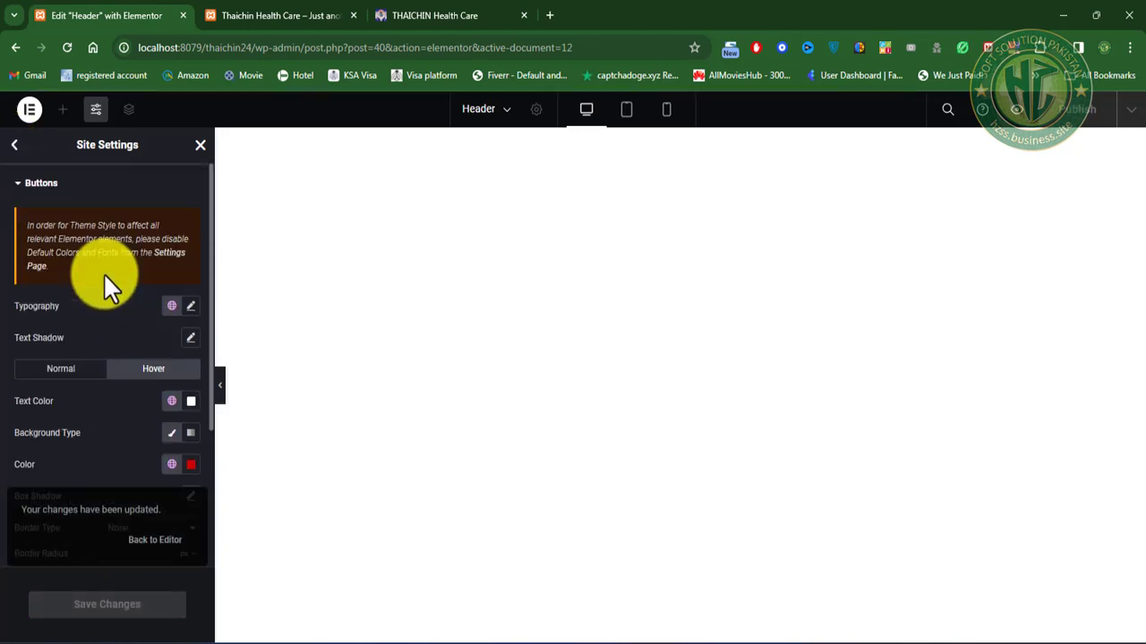
Step: Leave the Buttons style, exit the editor to WordPress and update the Default Kit template
left_click(15, 151)
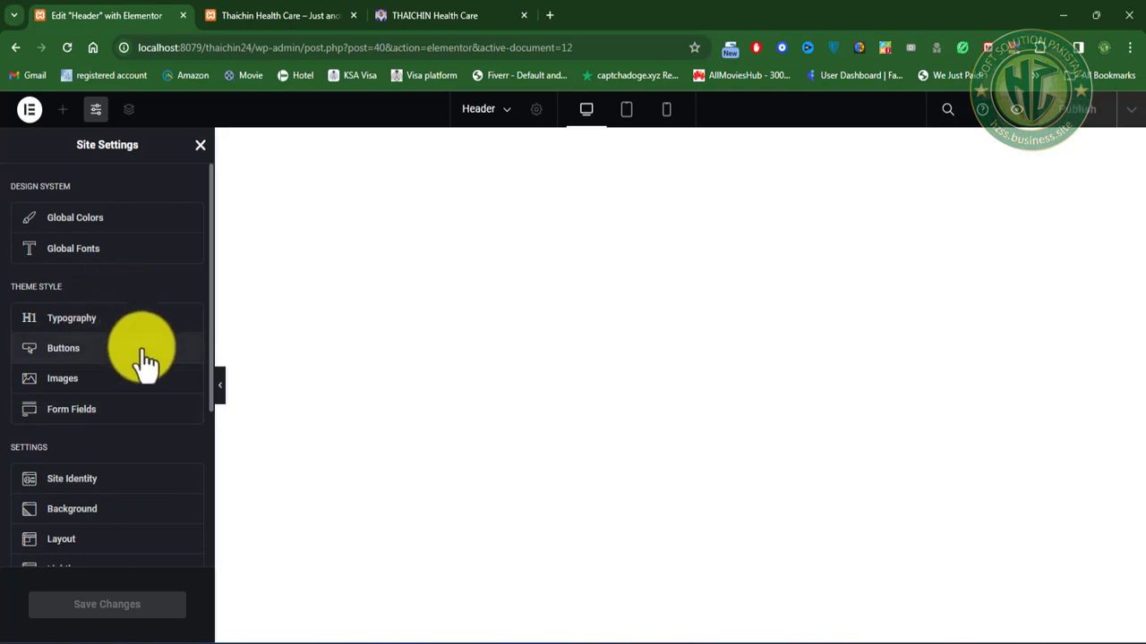
scroll(144, 363, "down", 2)
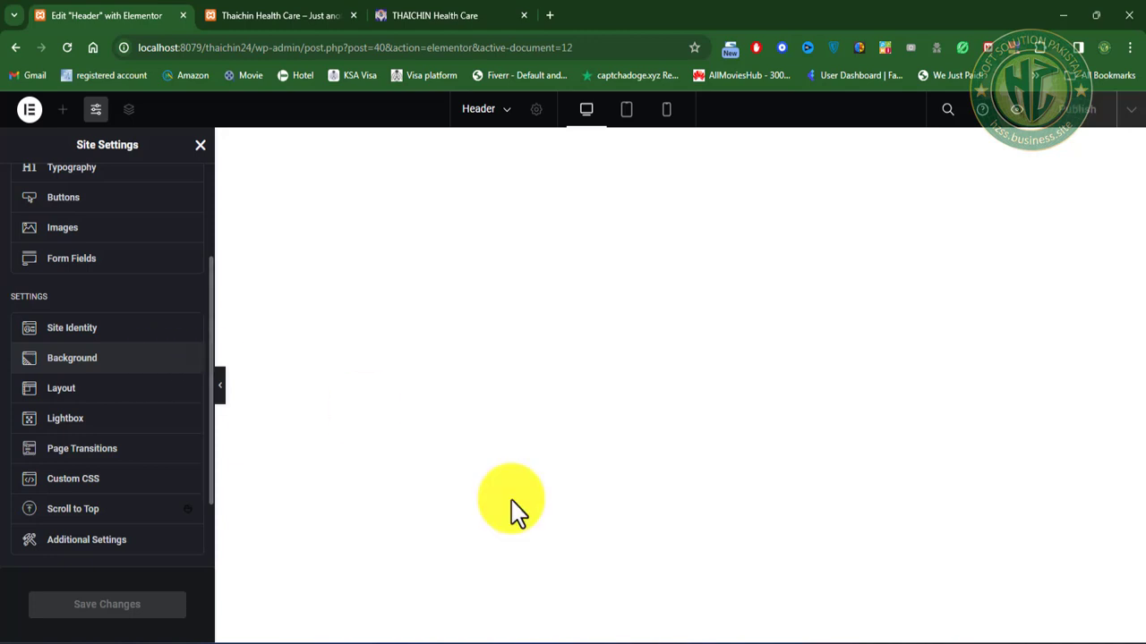
left_click(30, 109)
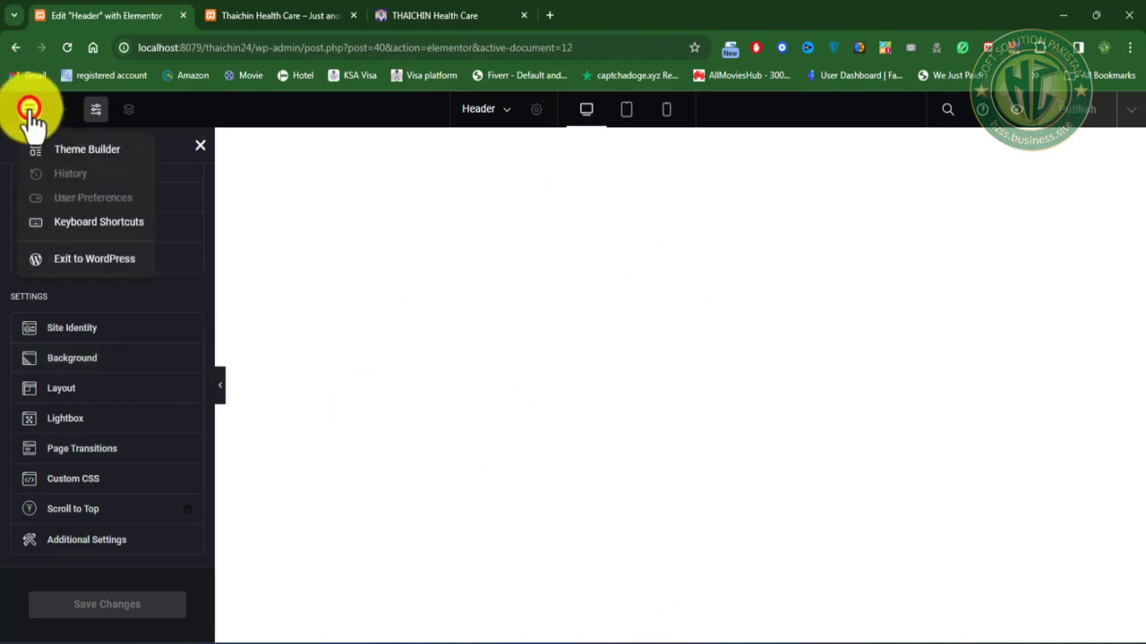
left_click(111, 258)
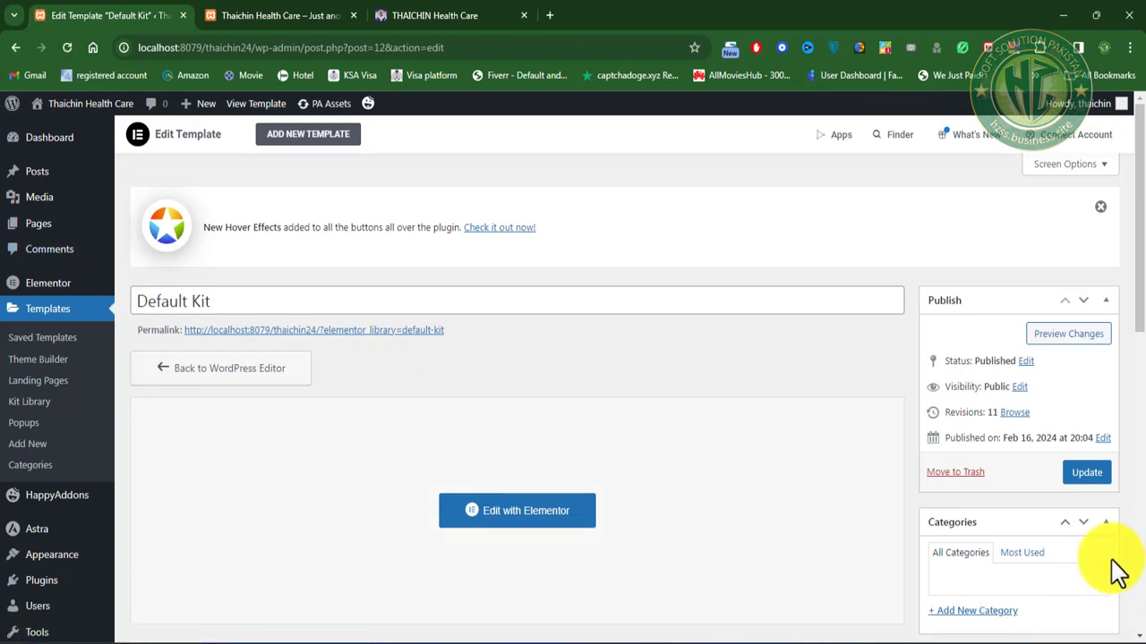
left_click(1086, 471)
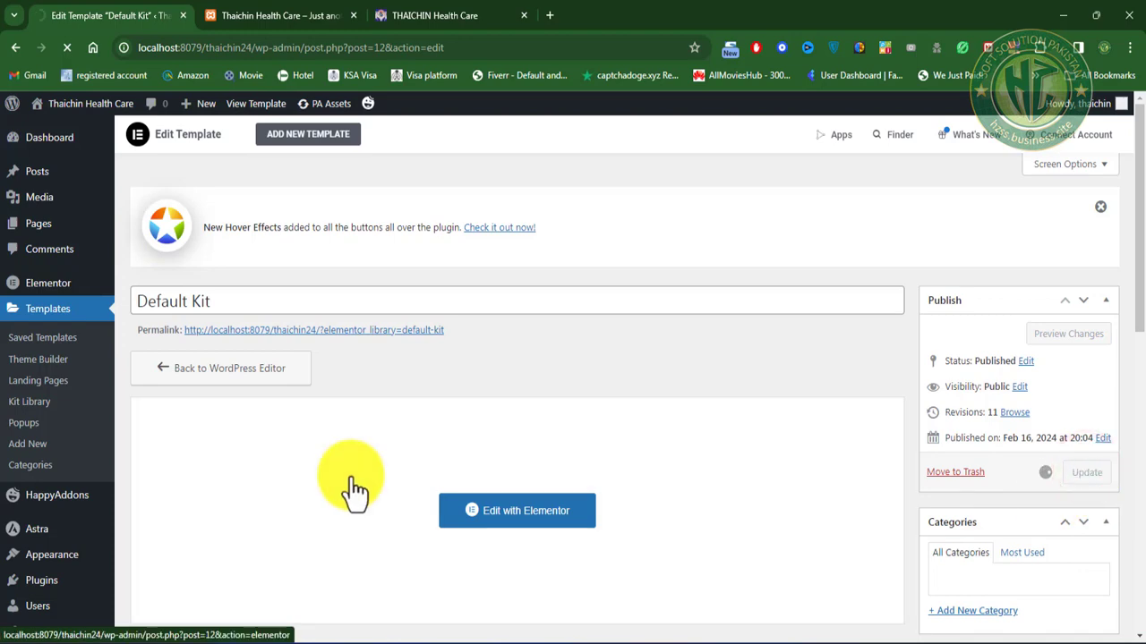
scroll(320, 519, "down", 4)
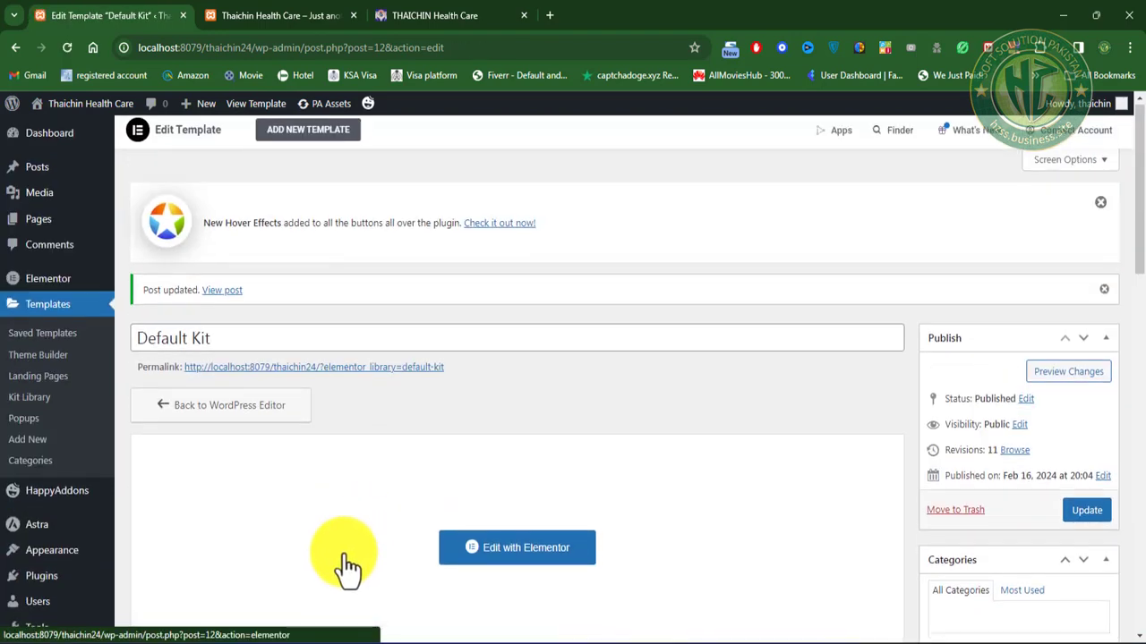
Step: Rename the Default Kit template to "Menu Kit" and update it
scroll(345, 560, "down", 5)
scroll(345, 559, "down", 4)
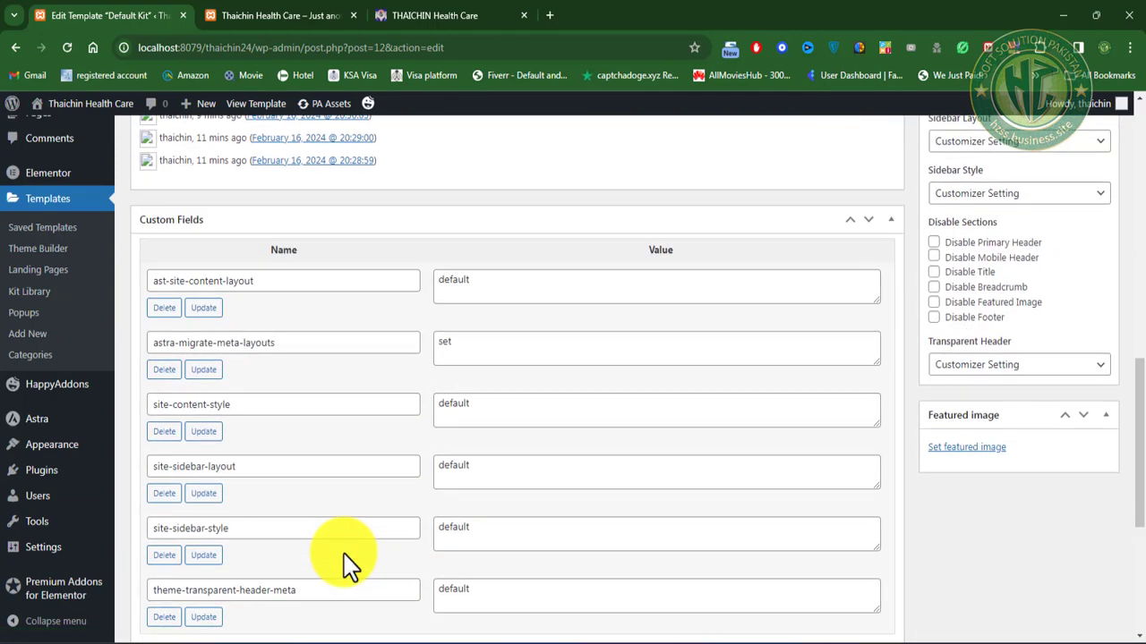
scroll(345, 559, "up", 10)
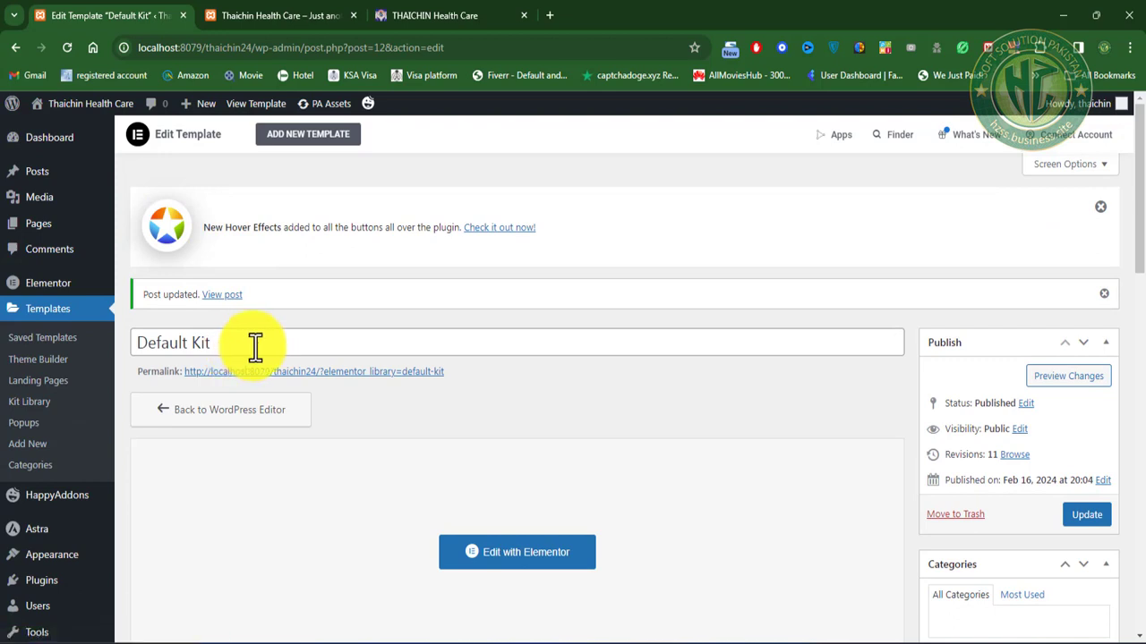
left_click_drag(252, 342, 77, 334)
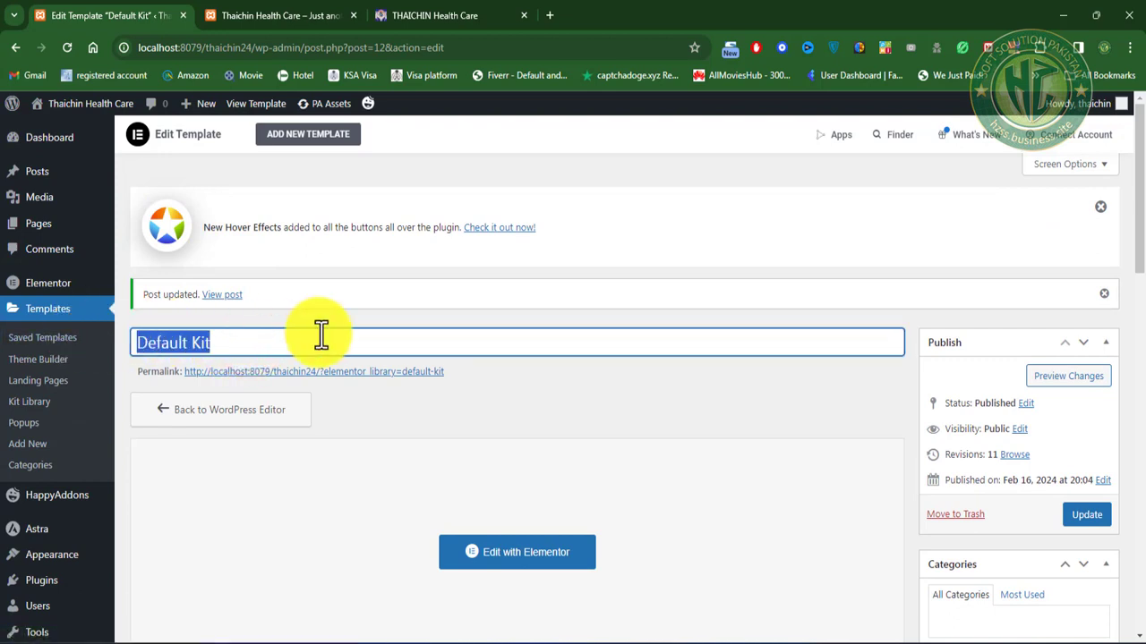
type("N")
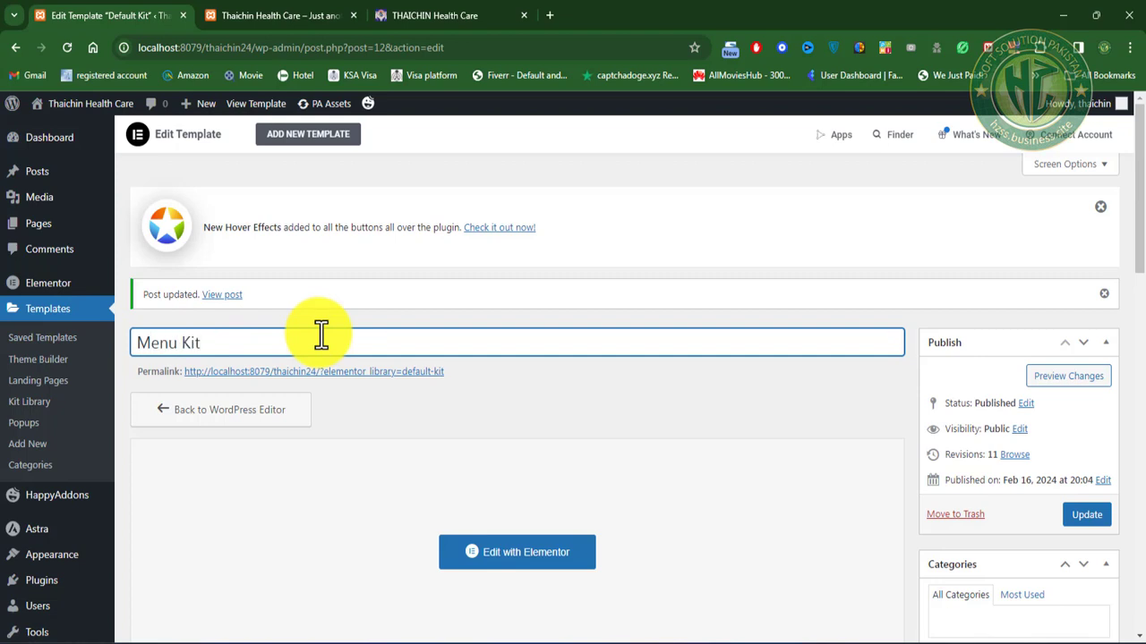
left_click(1085, 518)
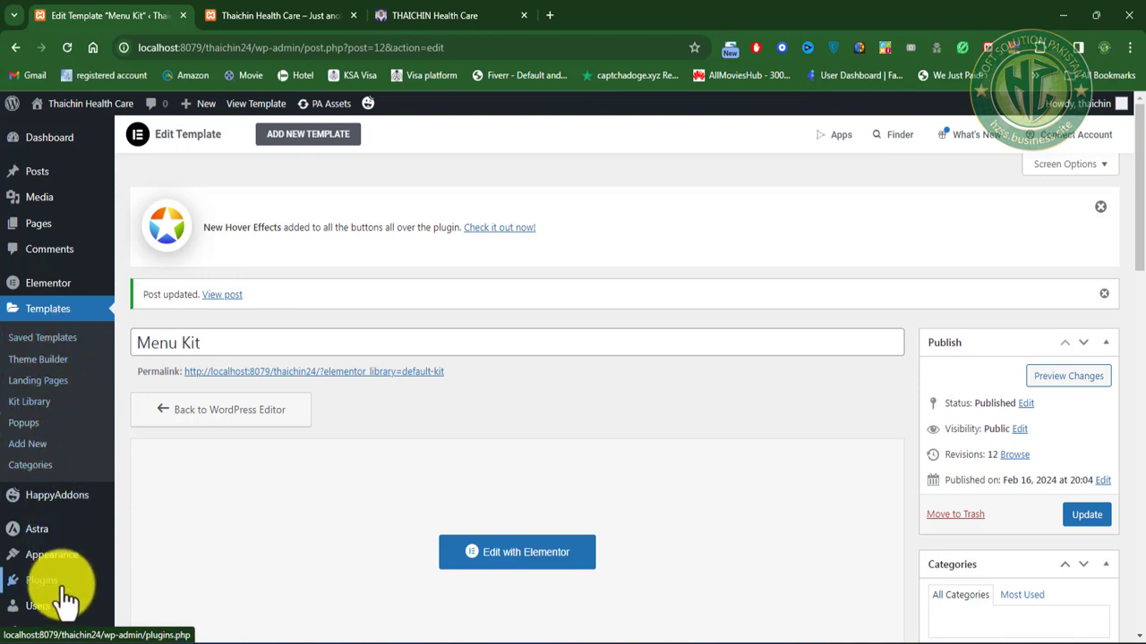
Step: Open the Header template from the Elementor Header & Footer Builder for editing with Elementor
mouse_move(62, 556)
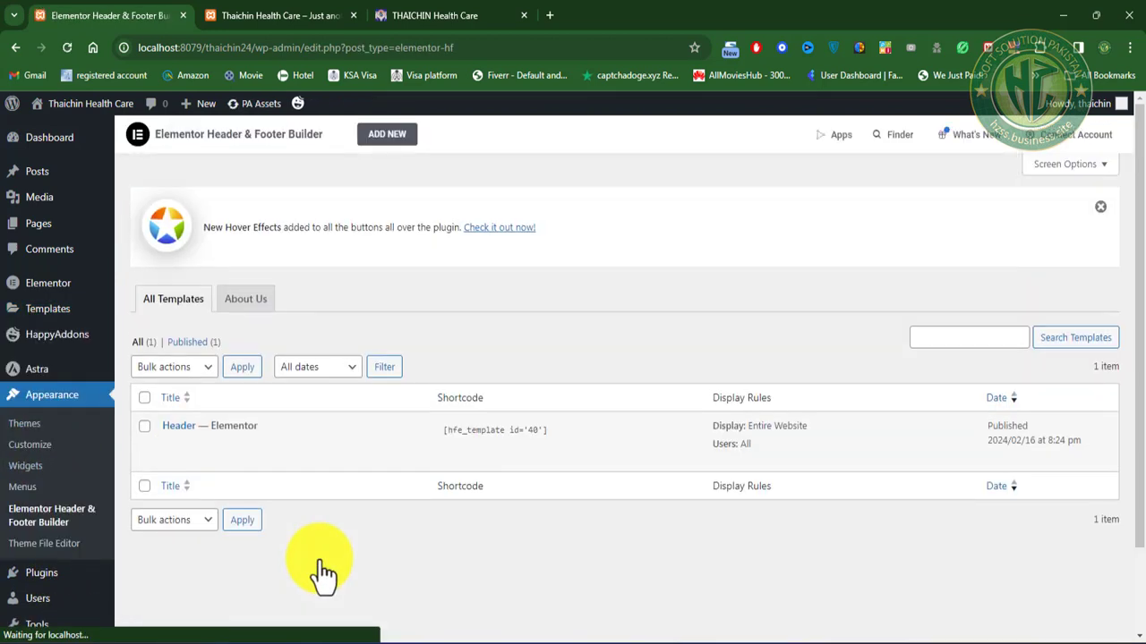
mouse_move(149, 442)
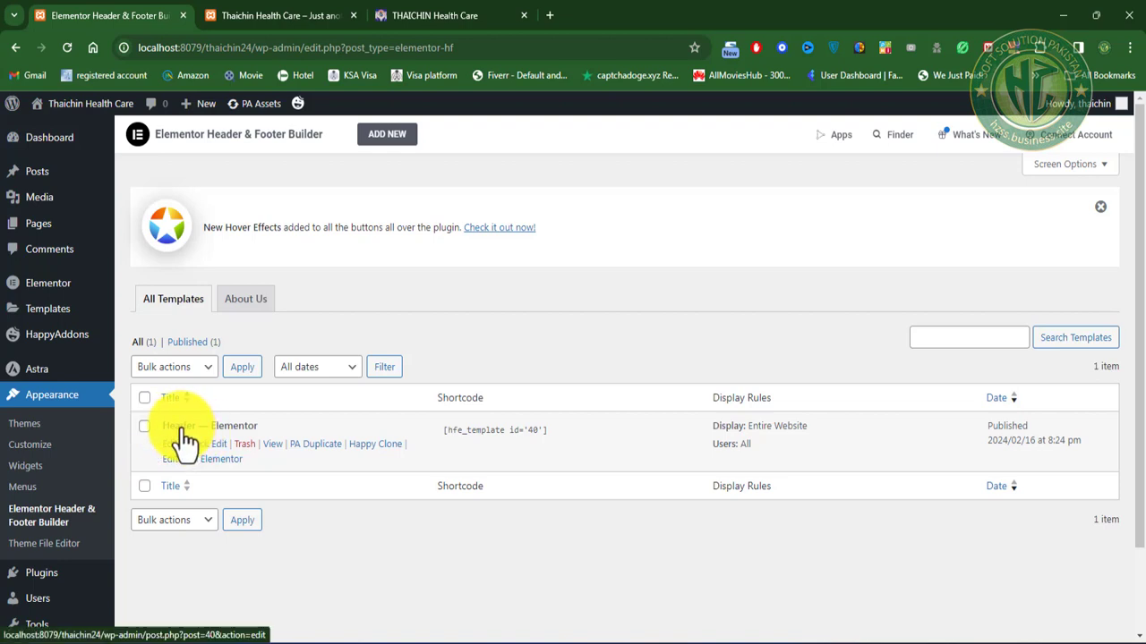
left_click(180, 428)
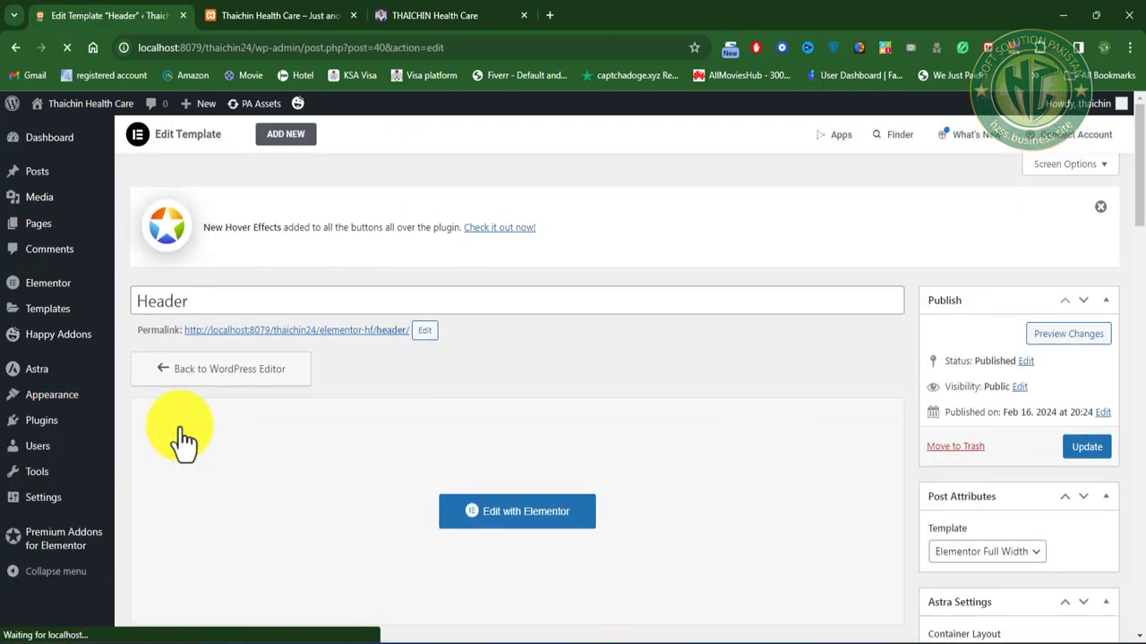
left_click(528, 514)
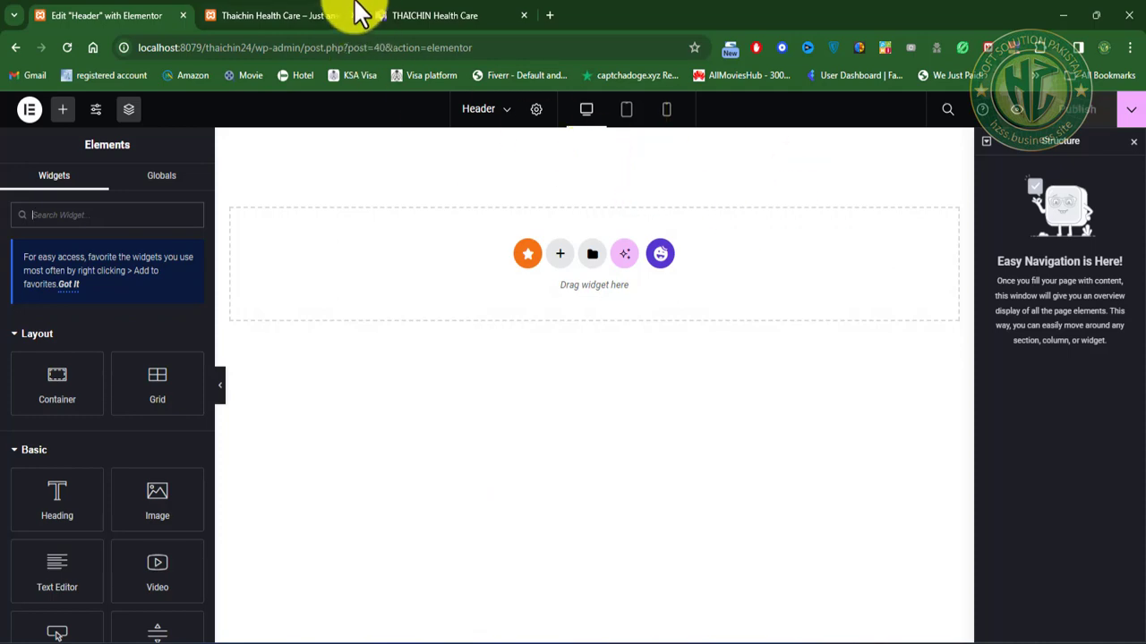
Step: Check the original site's header and add a three-column container with a wide middle column to the Header template
left_click(435, 15)
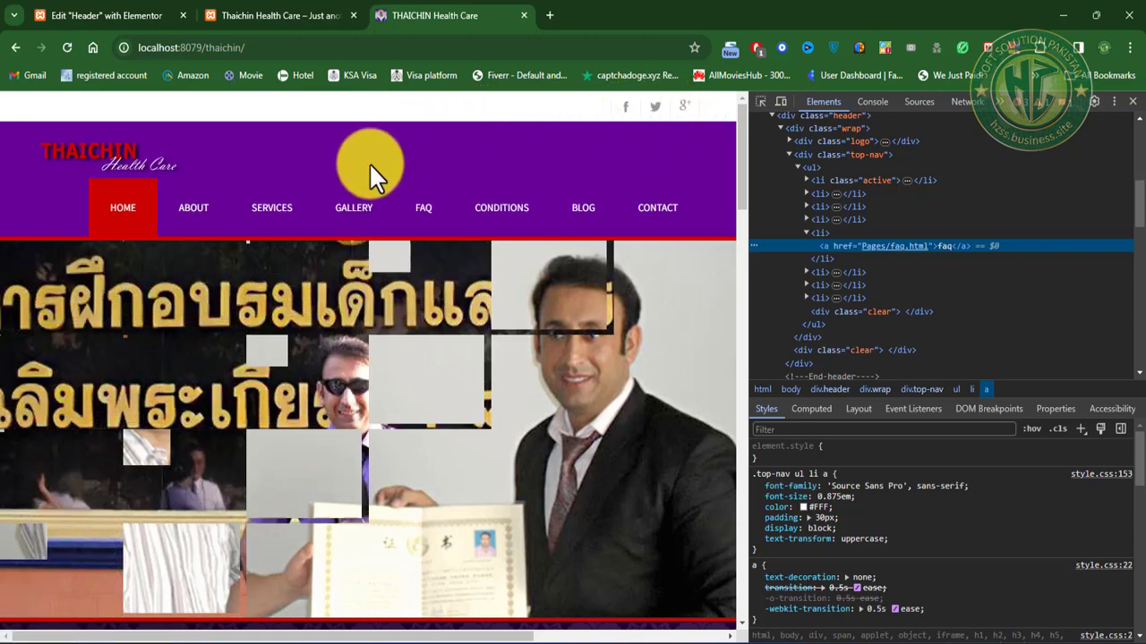
left_click(275, 16)
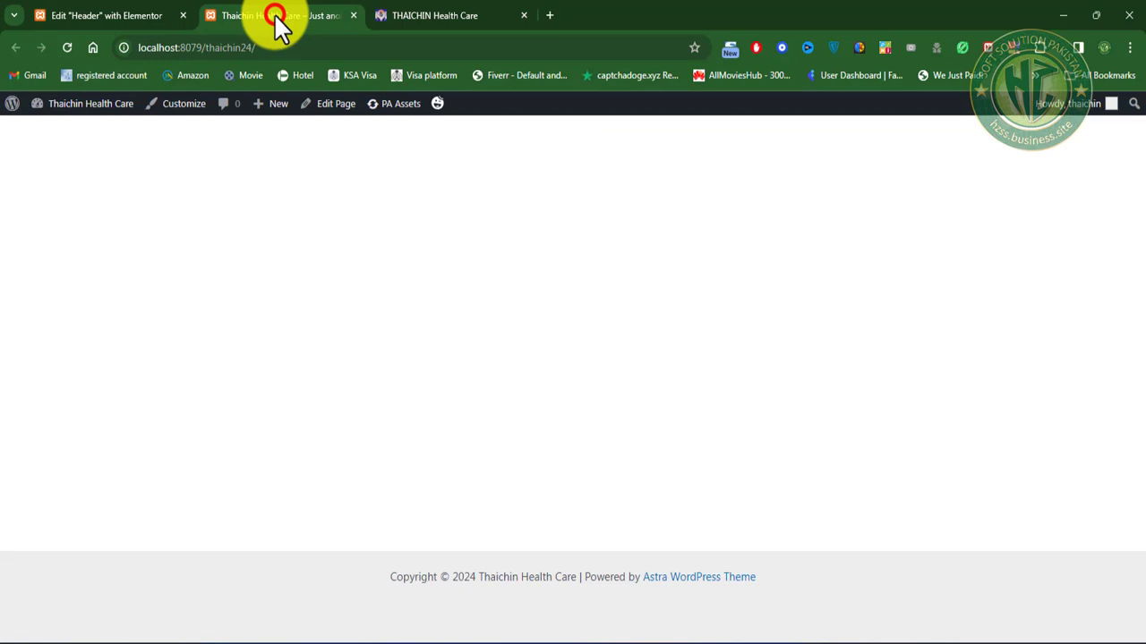
left_click(108, 18)
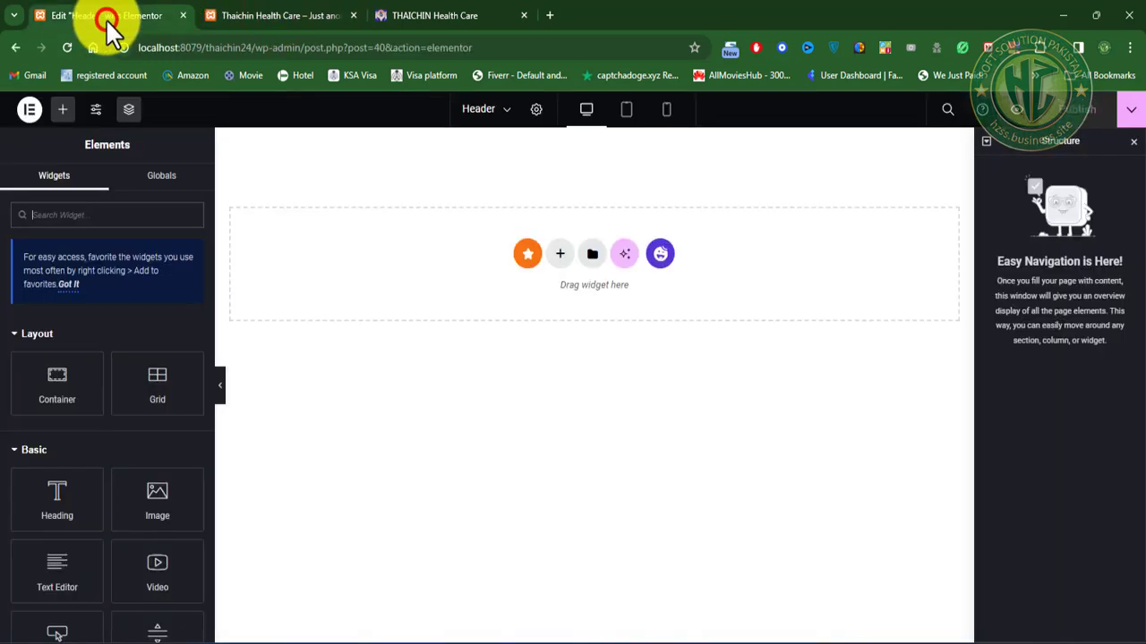
left_click(559, 255)
left_click(555, 313)
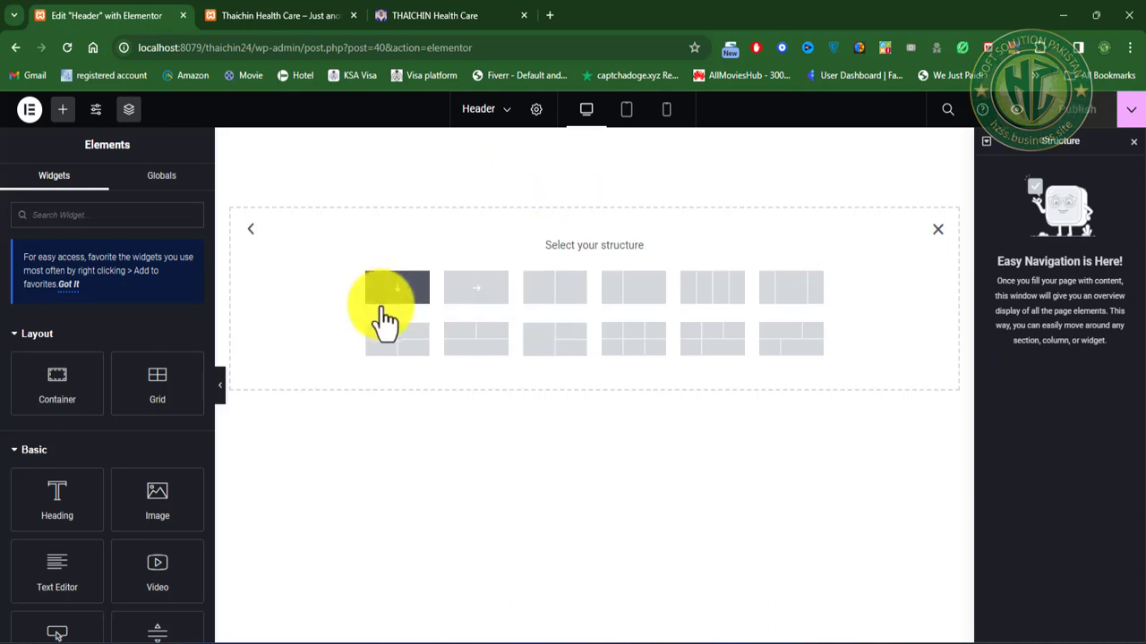
left_click(800, 309)
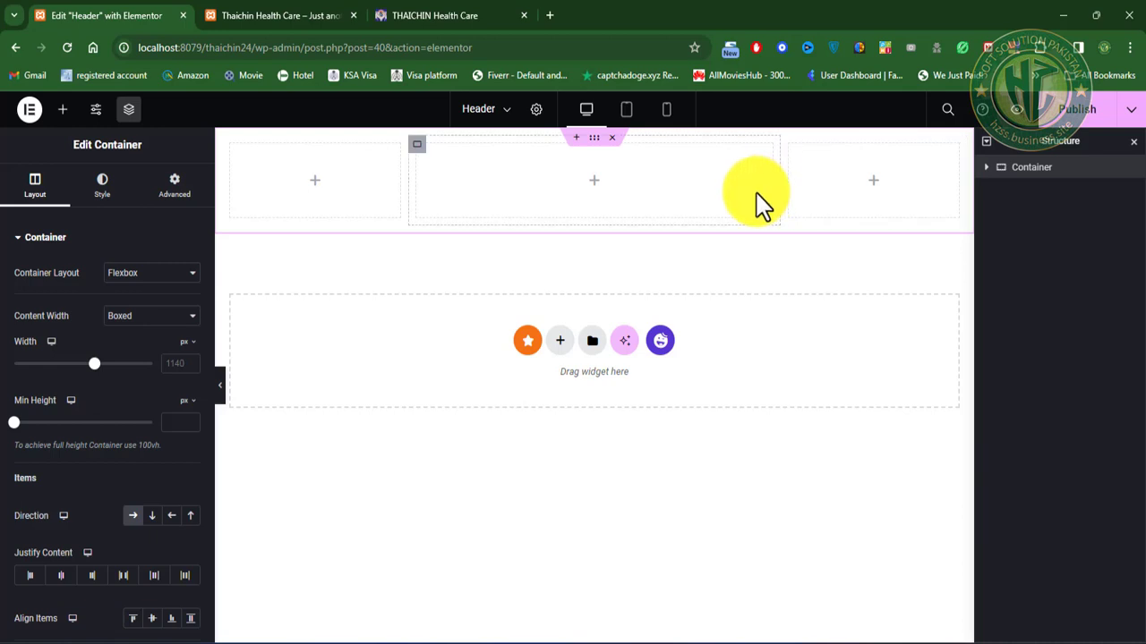
Step: Nest a new container inside each of the header's three columns
left_click(63, 109)
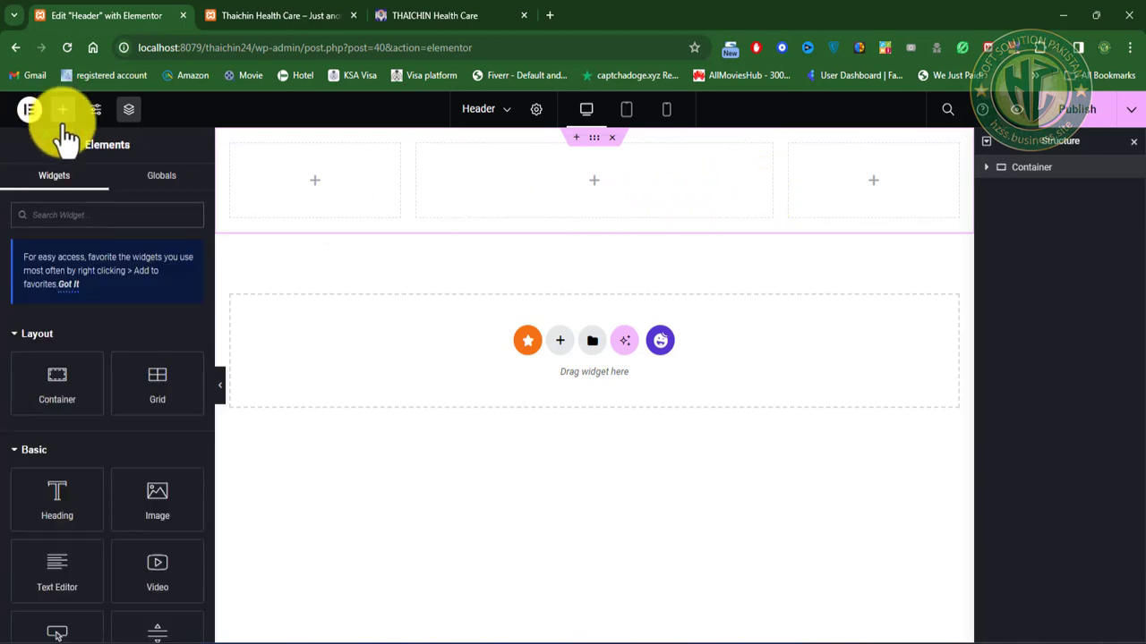
left_click_drag(59, 387, 302, 185)
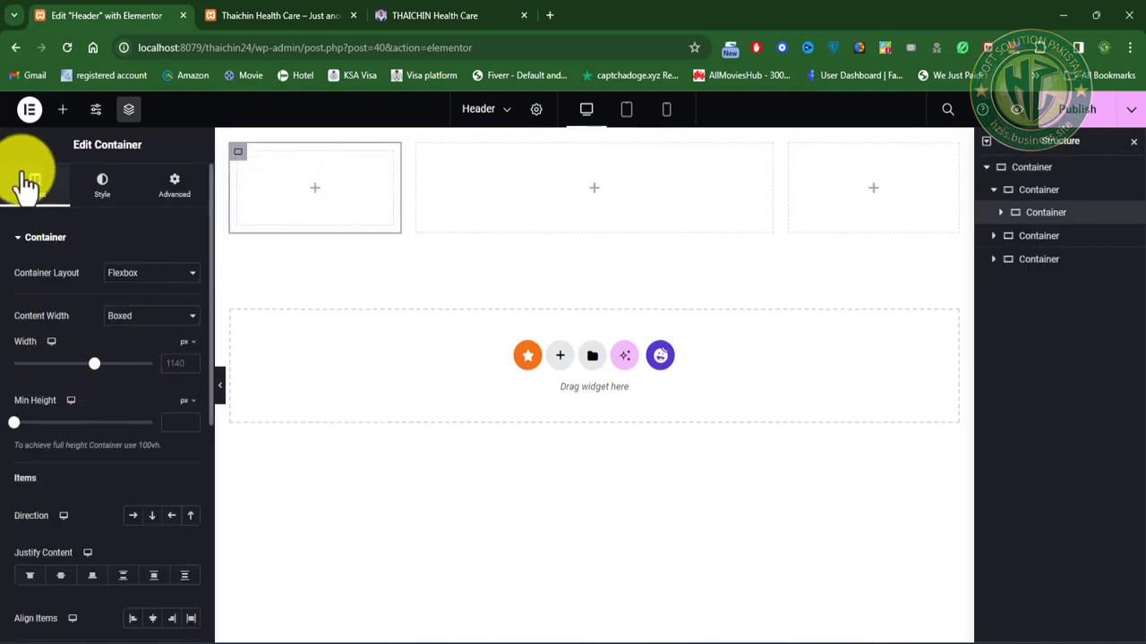
left_click(63, 109)
left_click_drag(57, 380, 599, 193)
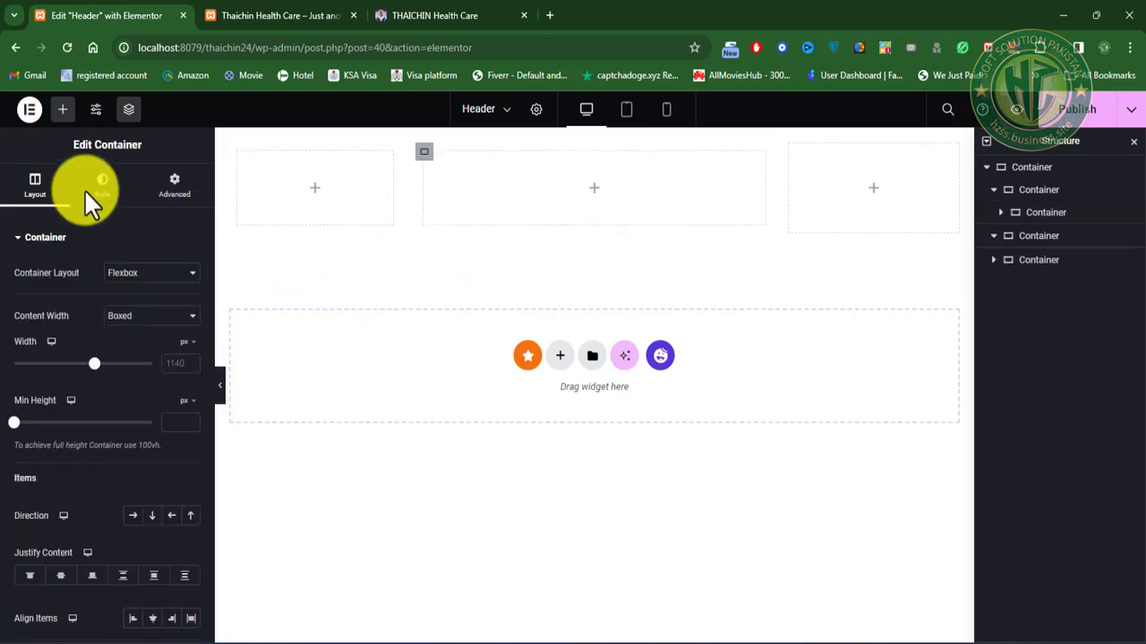
left_click(63, 109)
left_click_drag(57, 380, 860, 190)
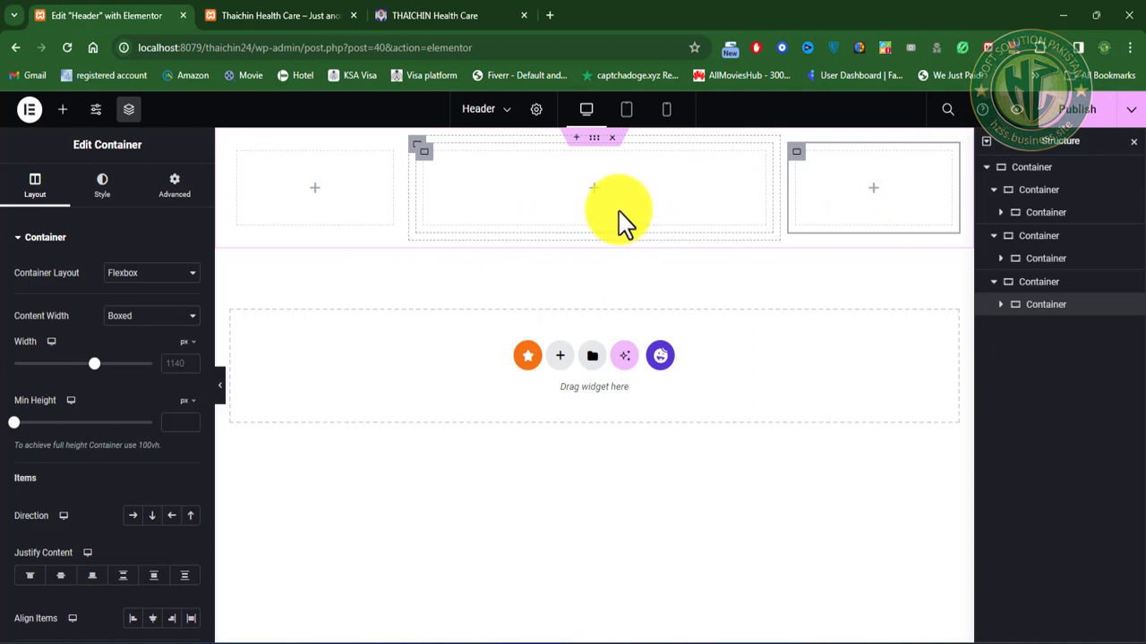
Step: Place an Icon List in the first column's inner container, using inline layout and keeping only the first two items
left_click(64, 109)
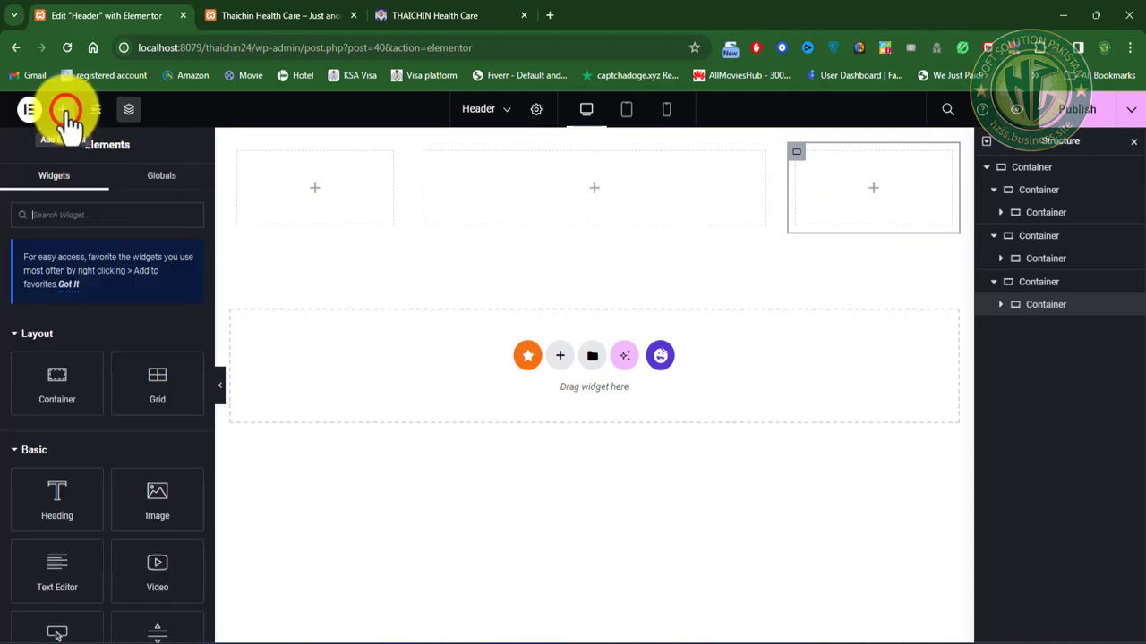
left_click(101, 215)
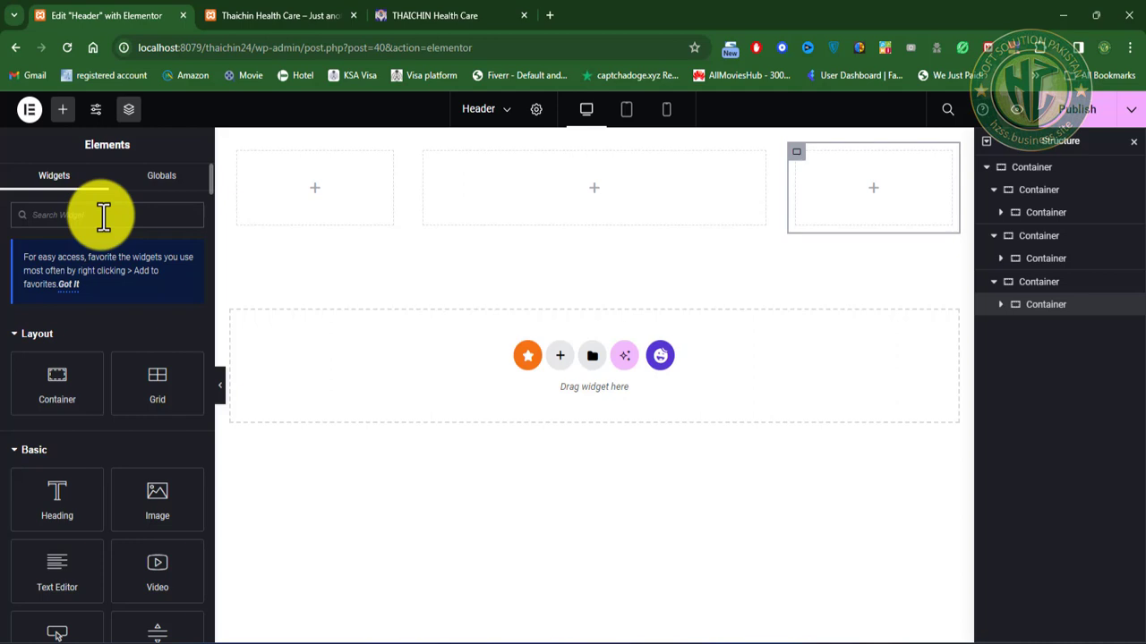
type("lis")
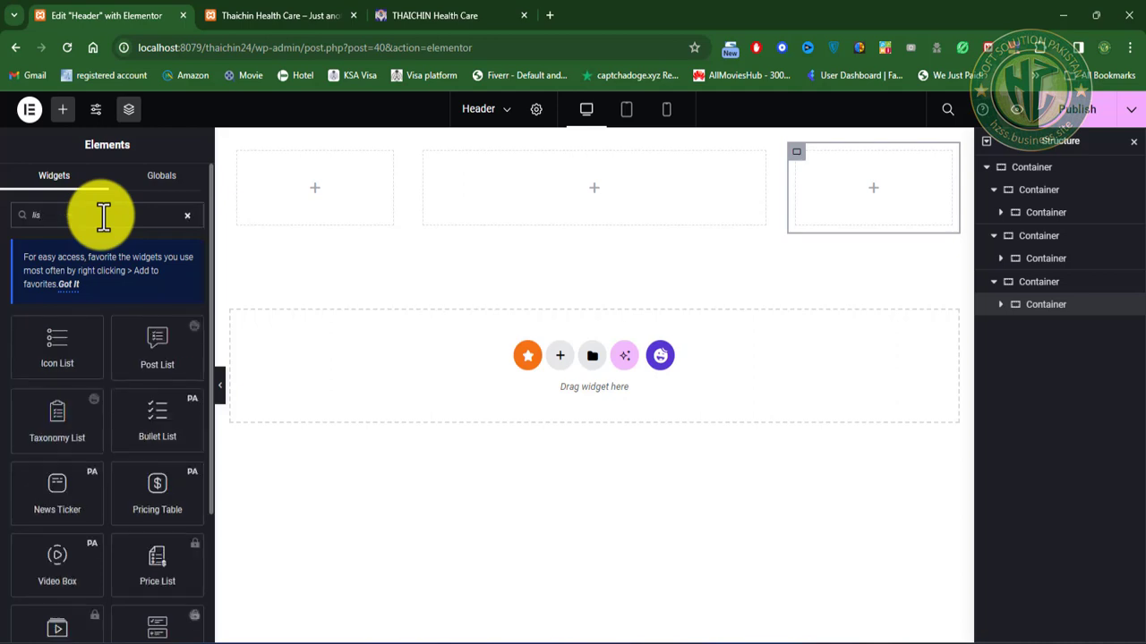
left_click(56, 345)
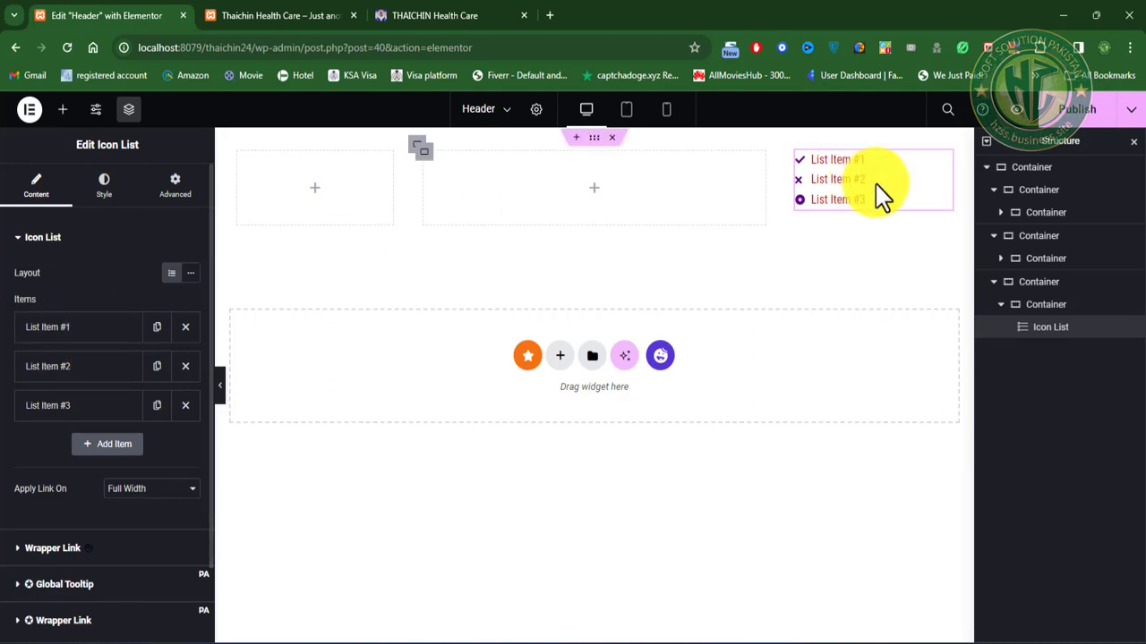
left_click_drag(943, 159, 302, 179)
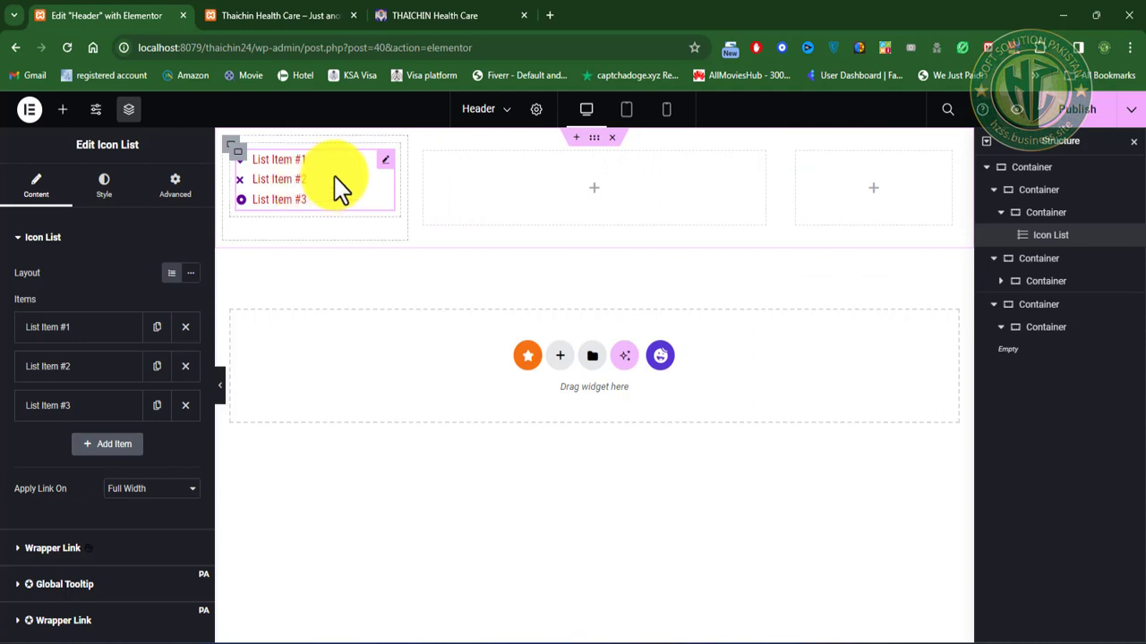
left_click(190, 277)
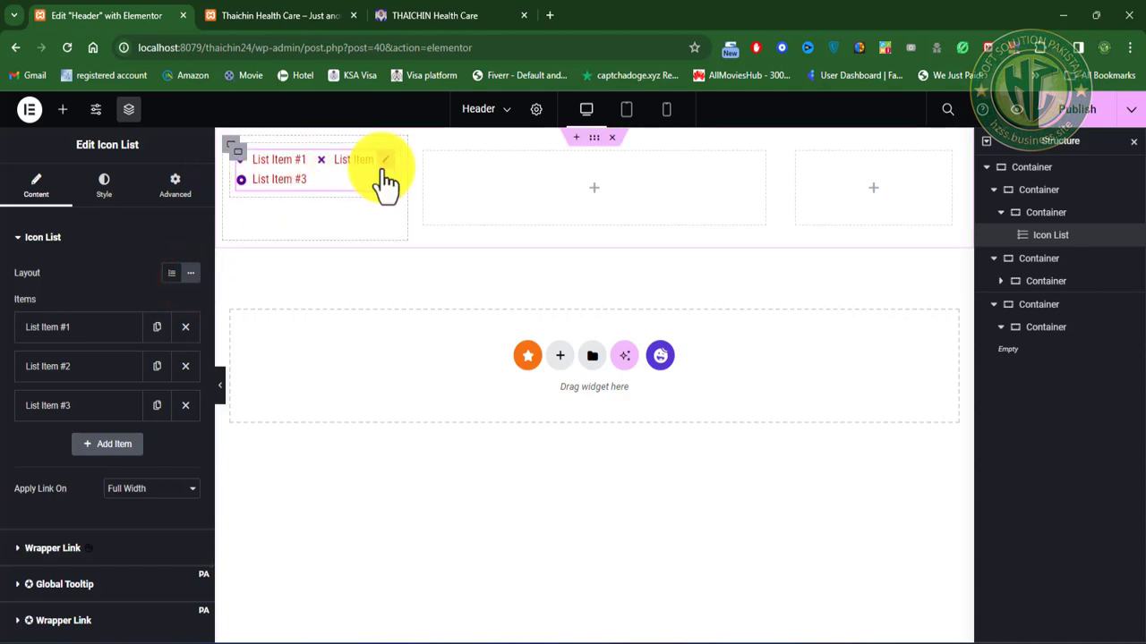
left_click(185, 406)
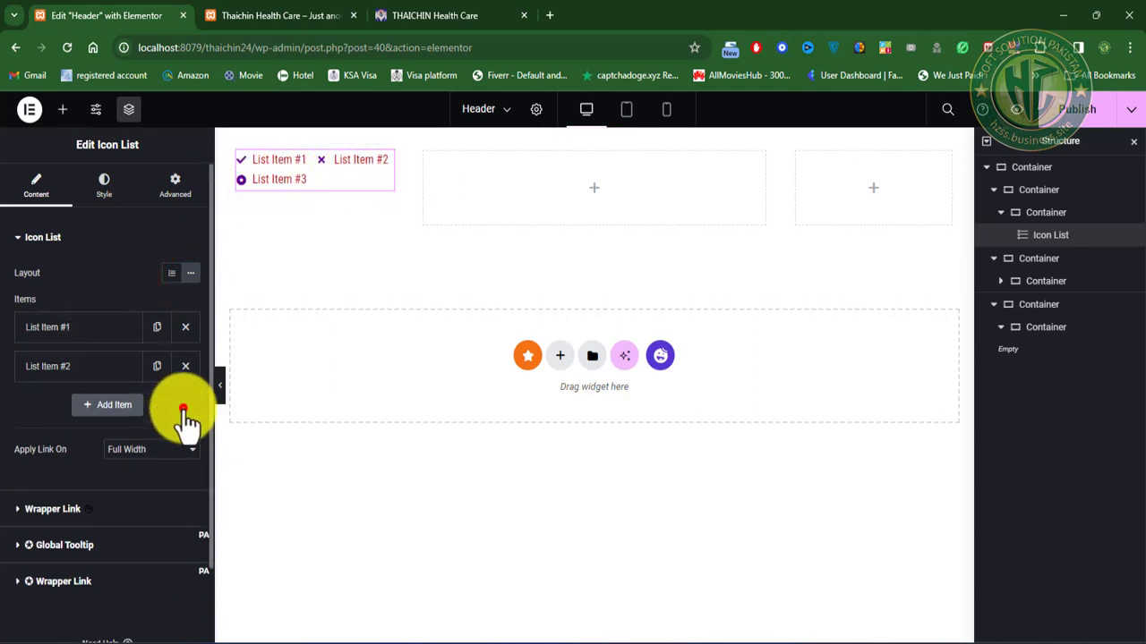
Step: Replace the first list item's text with the first phone number copied from the original site's Contact Us section
left_click(77, 329)
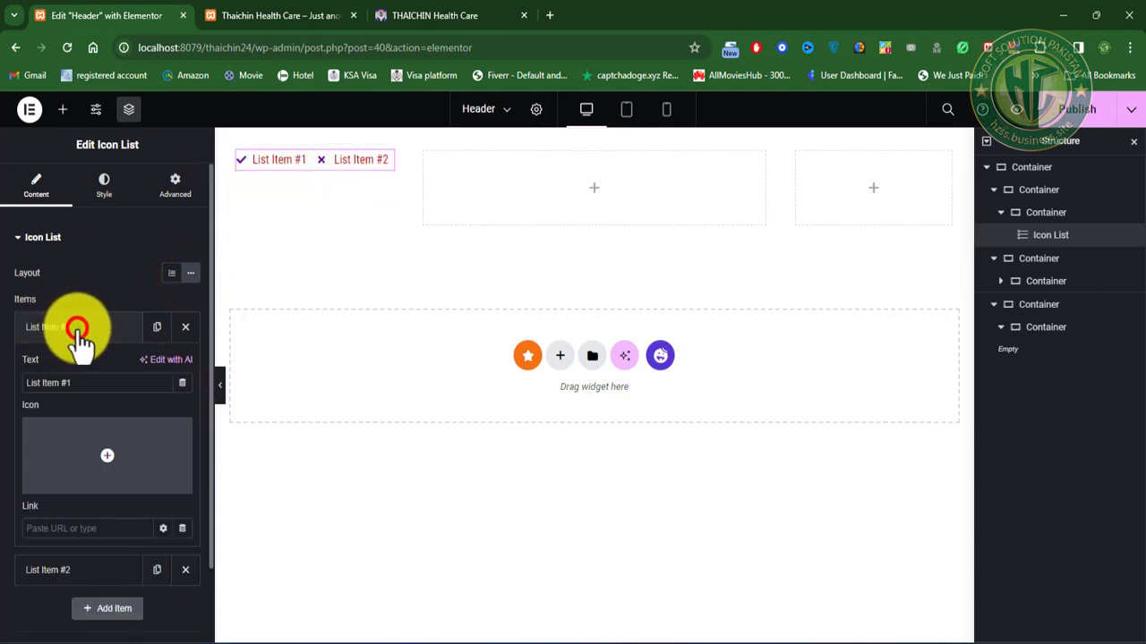
left_click_drag(98, 383, 26, 383)
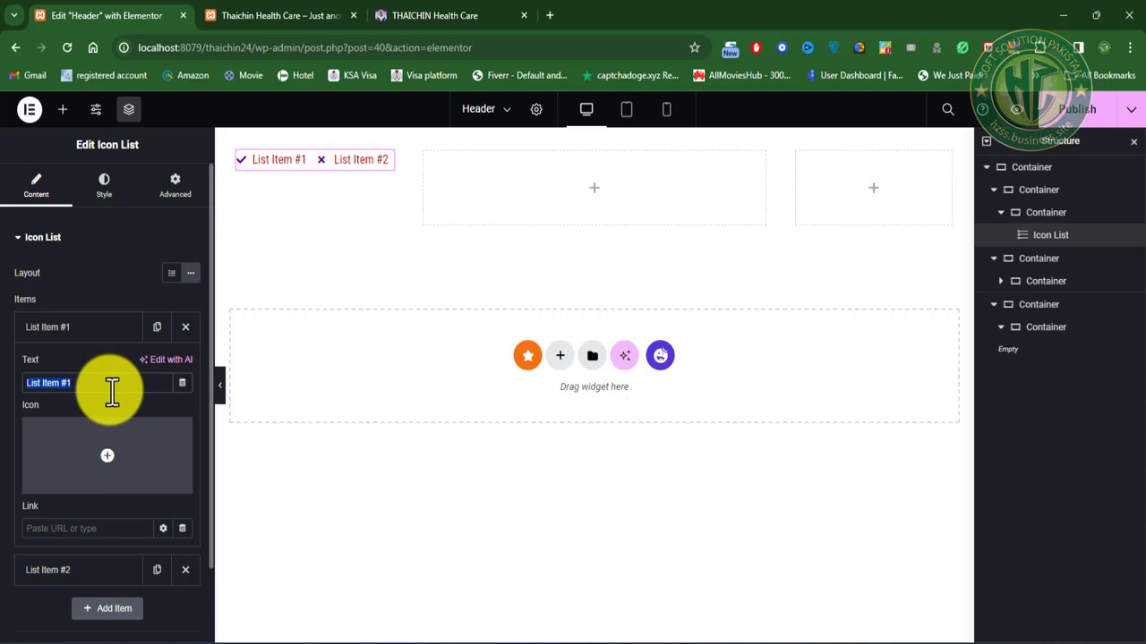
left_click(436, 9)
scroll(270, 442, "down", 15)
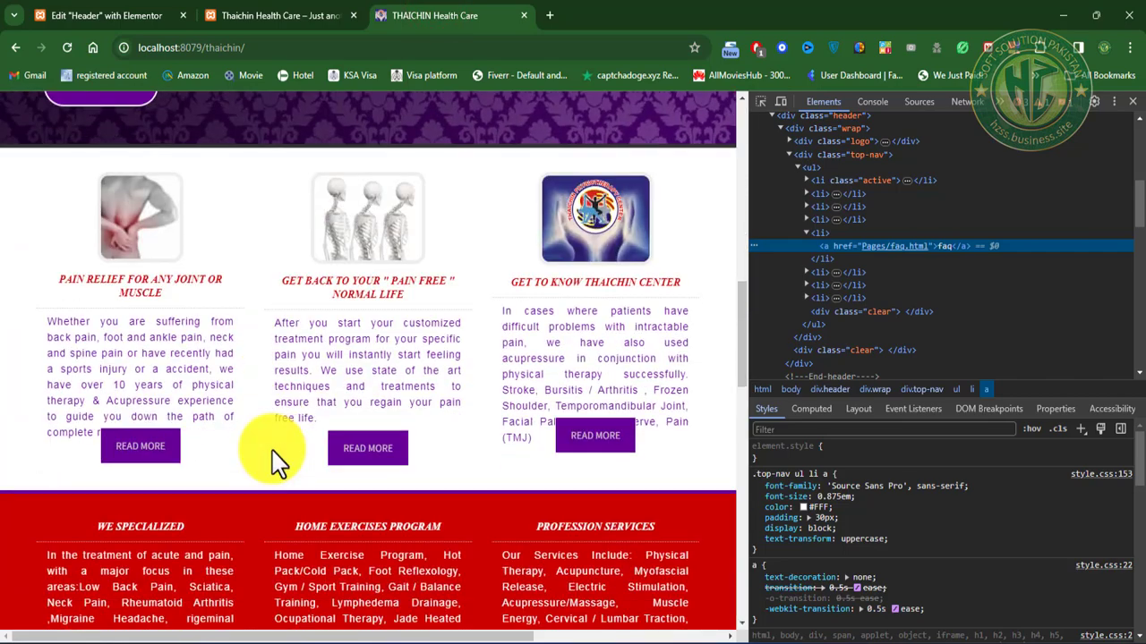
scroll(263, 452, "down", 3)
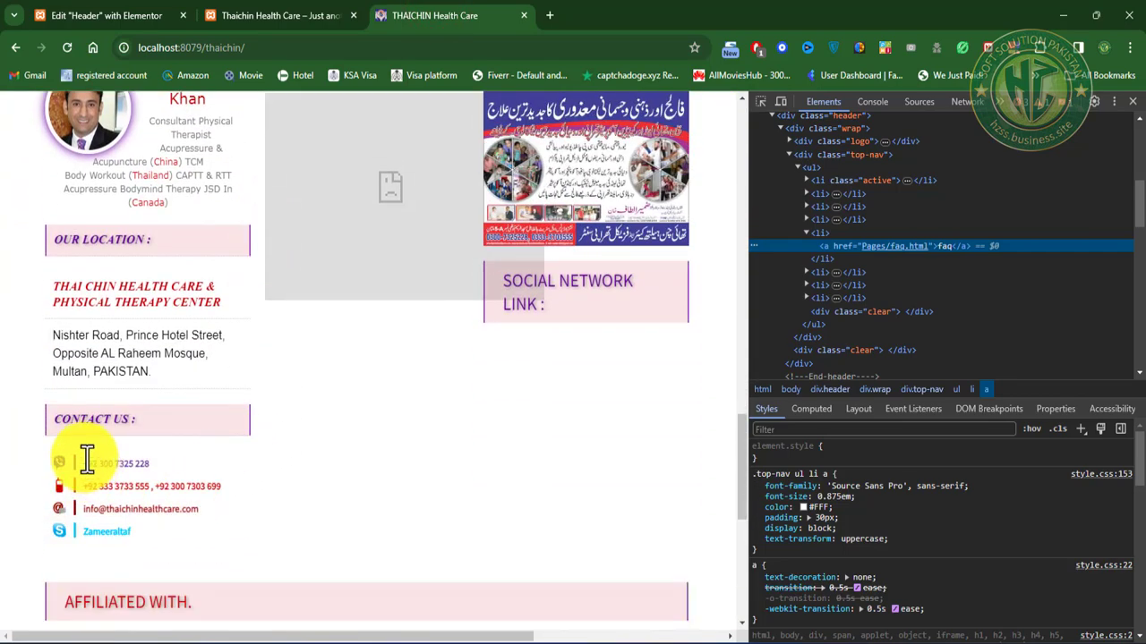
left_click_drag(86, 460, 197, 474)
key("ctrl+c")
left_click(97, 15)
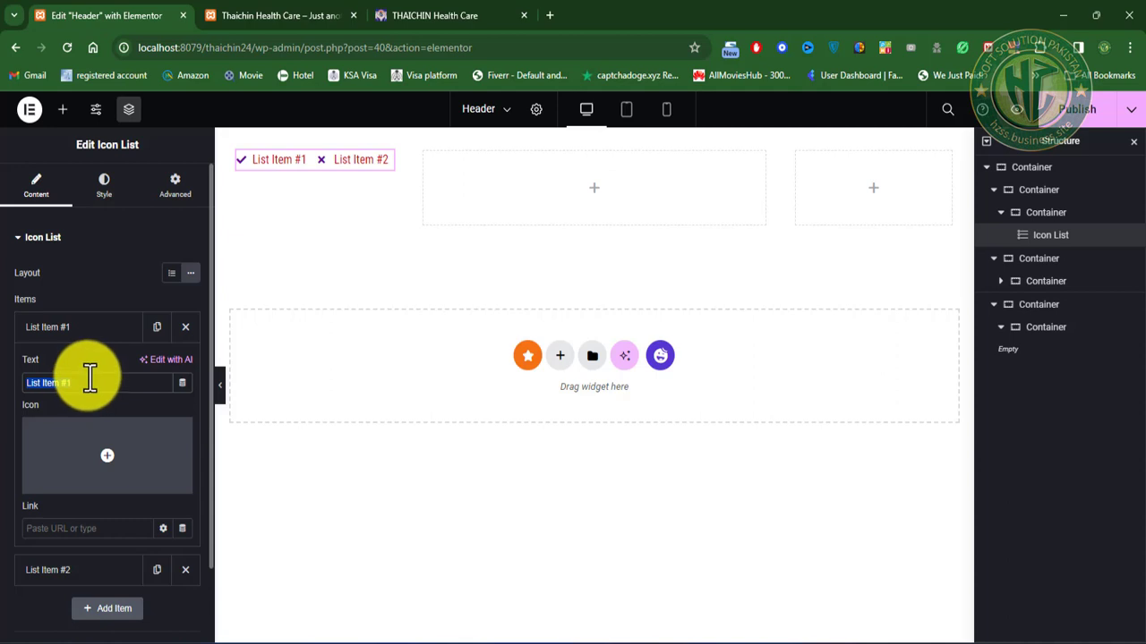
key("ctrl+v")
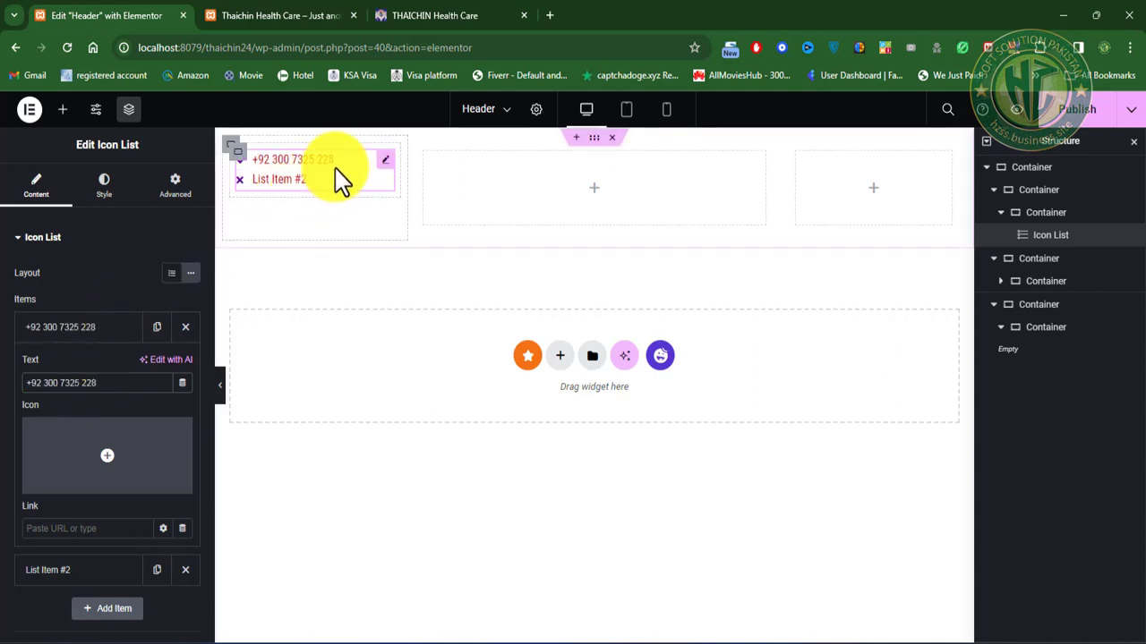
Step: Start choosing an icon for the first list item, accept the icon library update, and leave the editor without saving
left_click(105, 436)
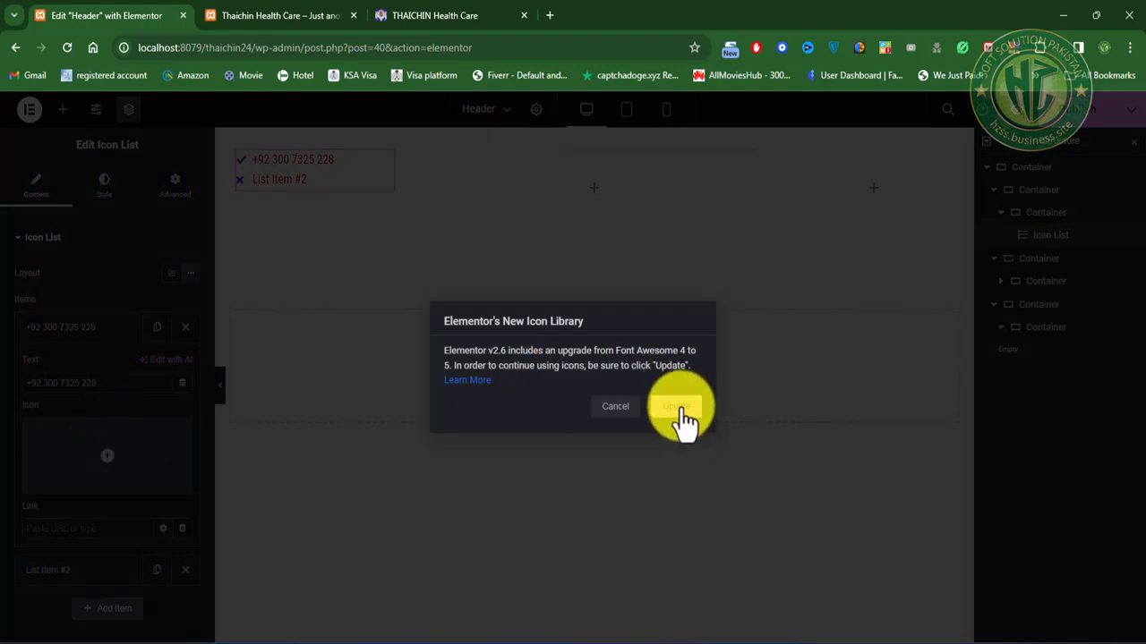
left_click(678, 408)
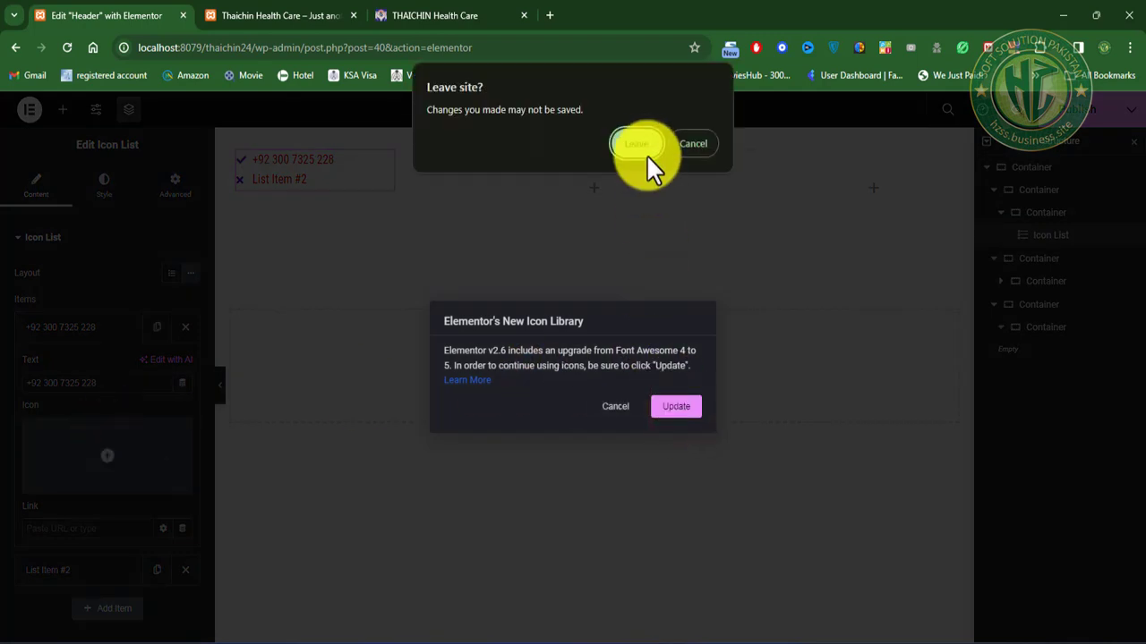
left_click(643, 150)
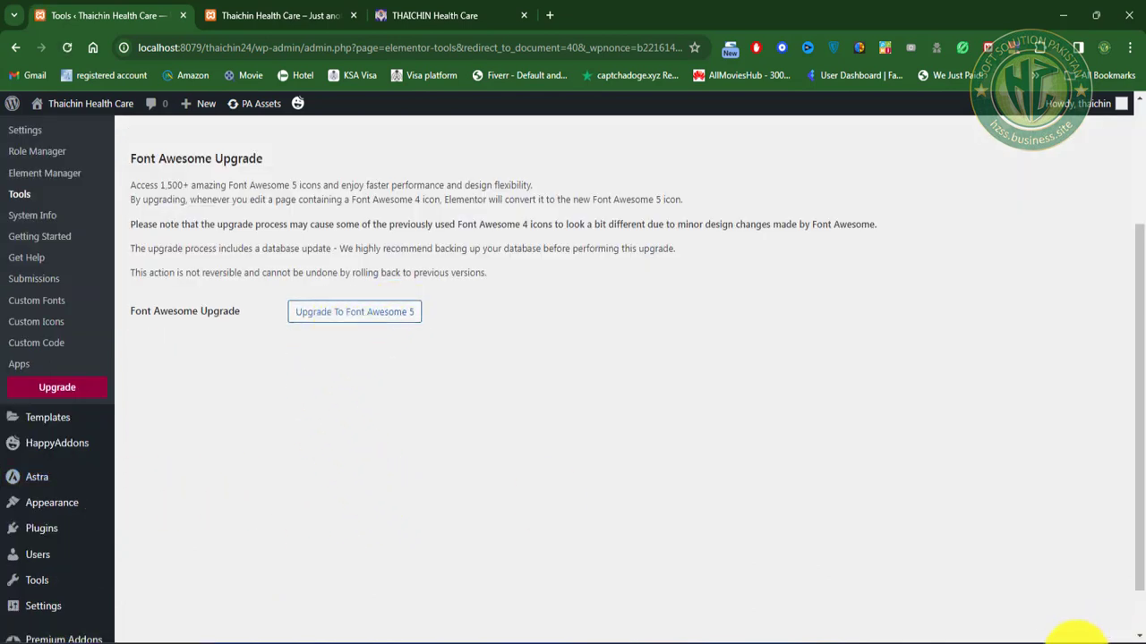
Step: Check the computer's Wi-Fi connection settings and close the router's home page
left_click(1031, 640)
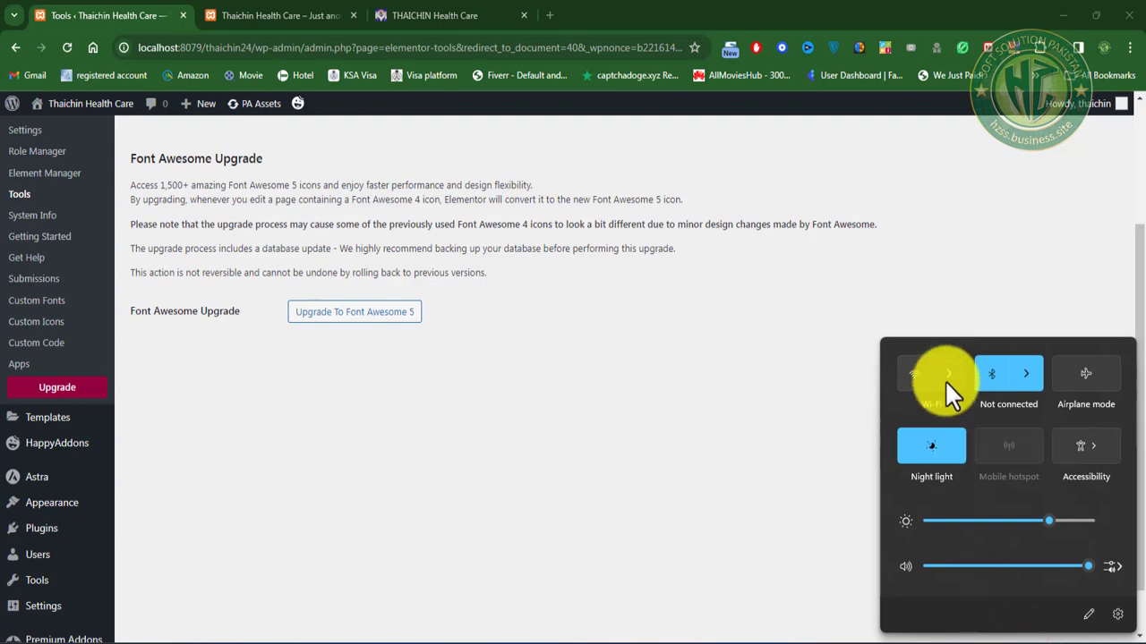
left_click(749, 468)
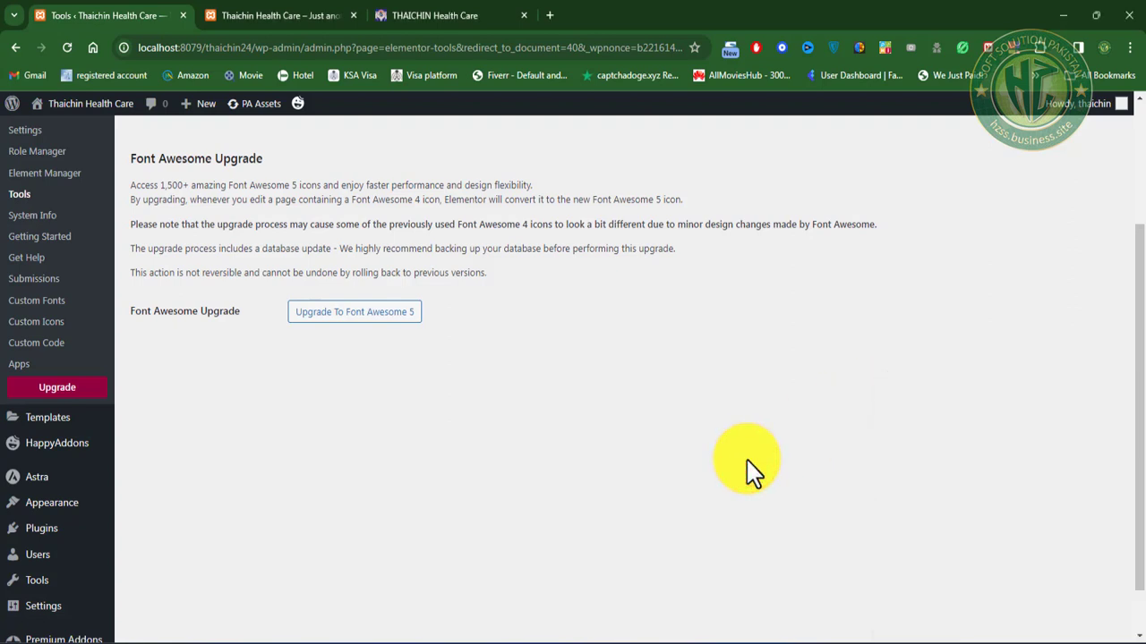
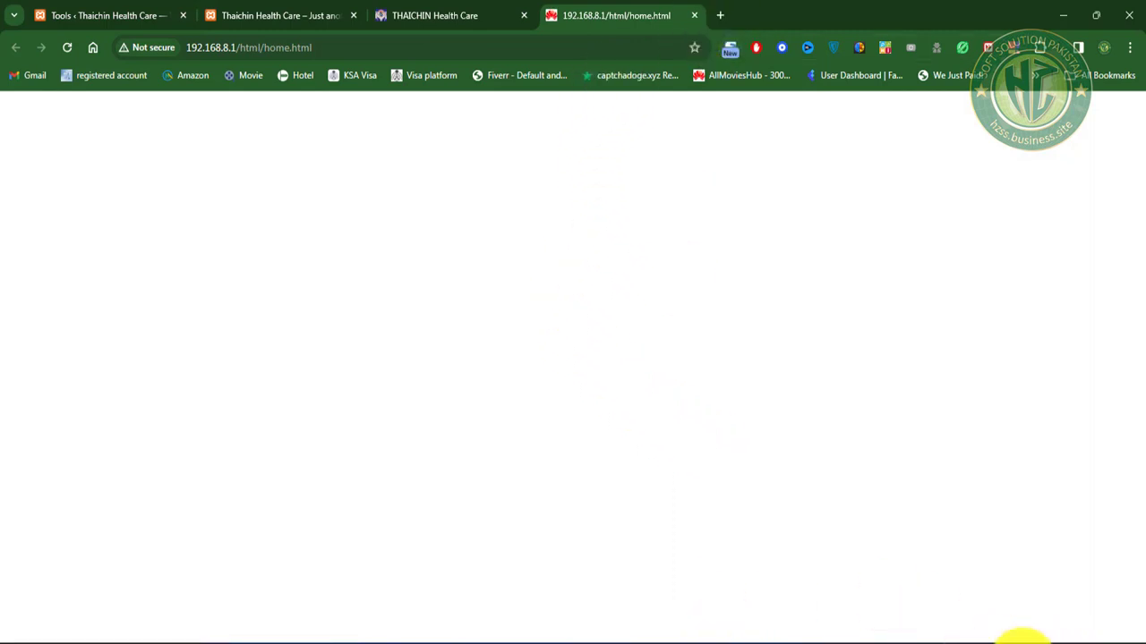
left_click(694, 15)
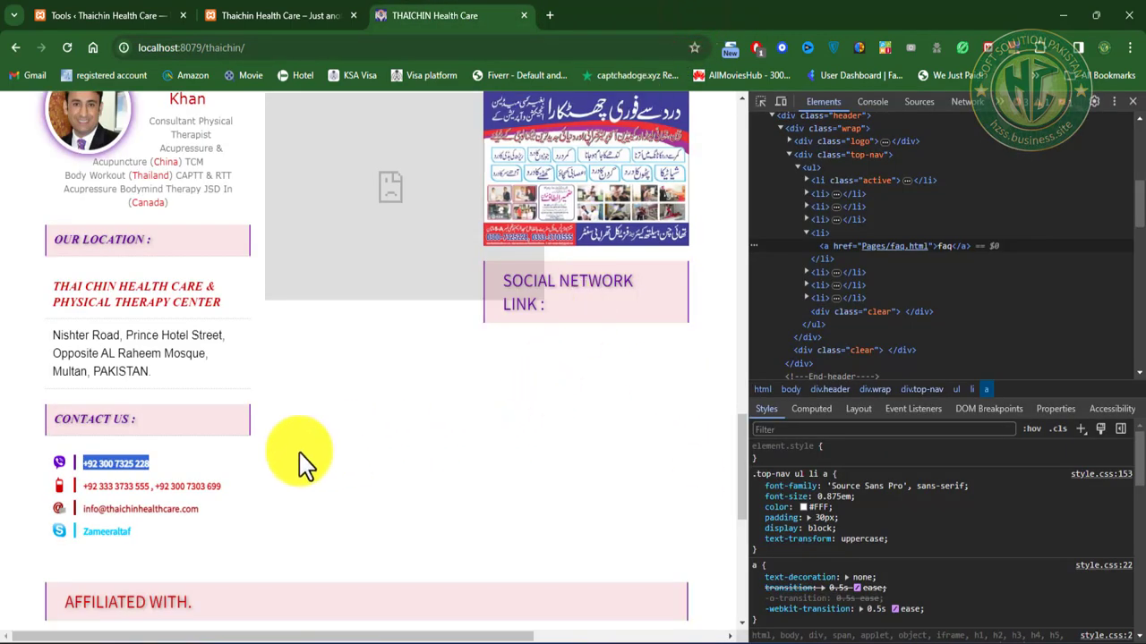
Step: Upgrade the site's icons to Font Awesome 5 and accept the migration terms
left_click(99, 16)
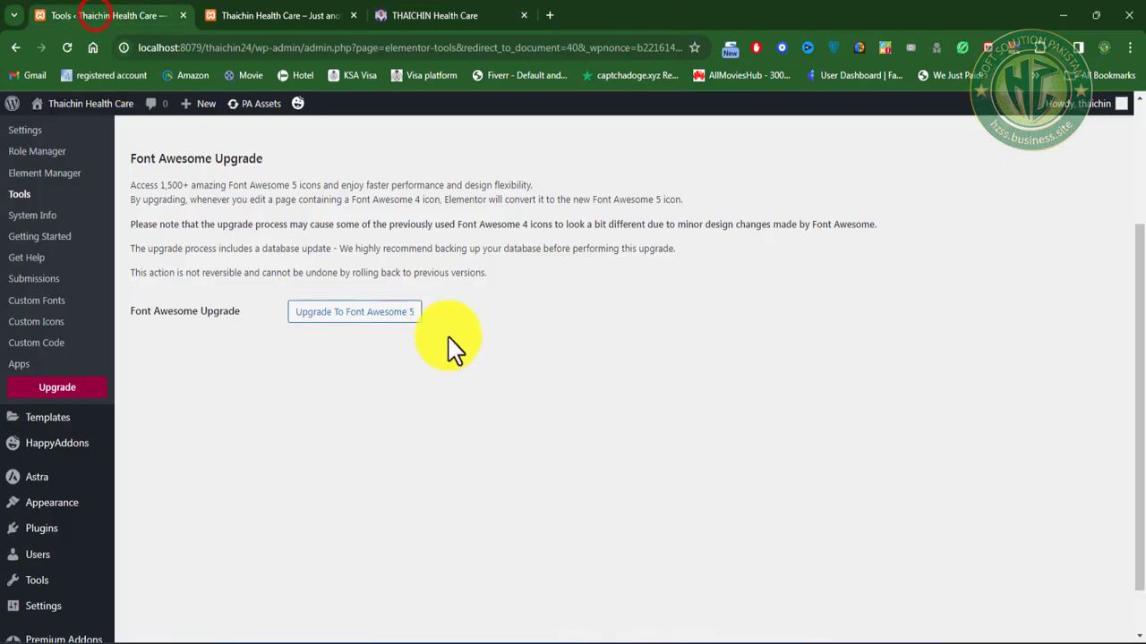
left_click(345, 313)
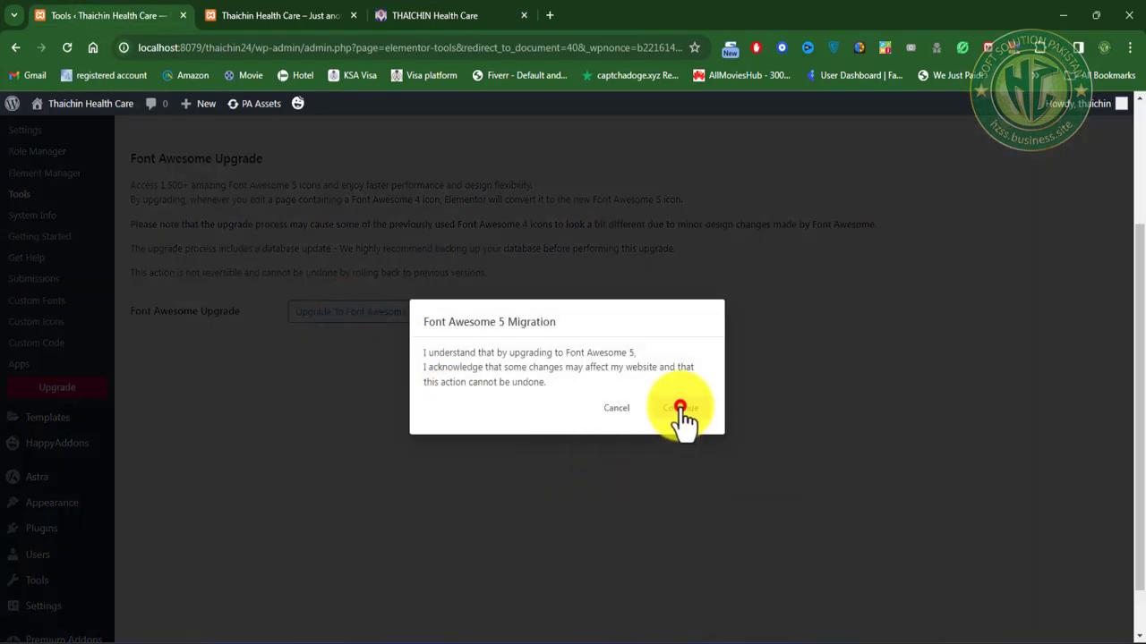
left_click(681, 408)
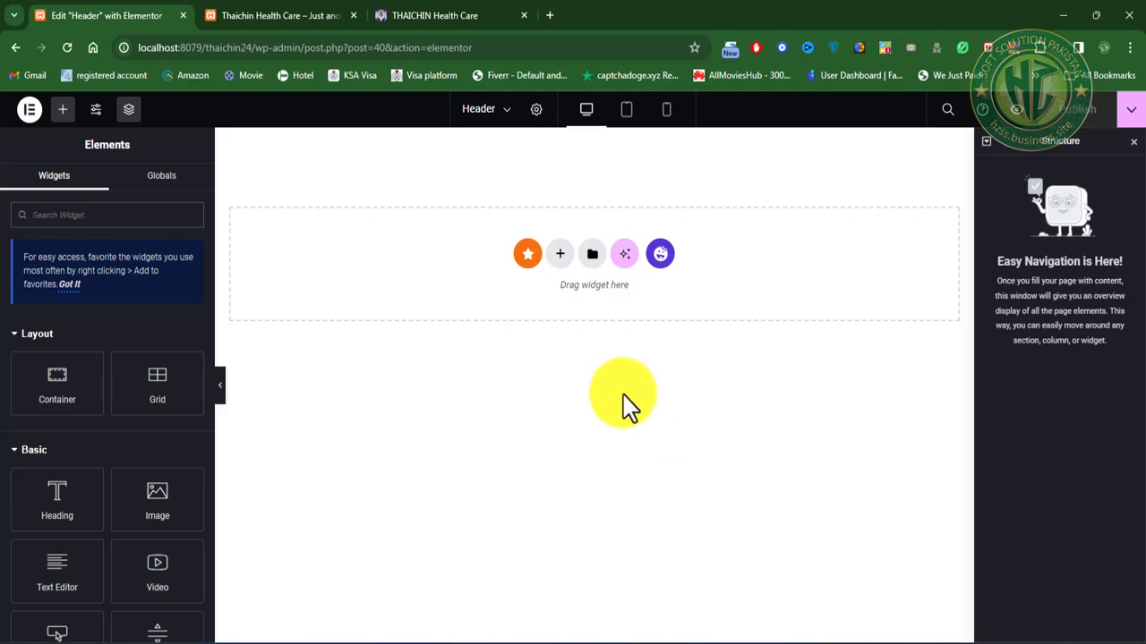
Step: Add a three-column Flexbox container with a wide middle column to the empty Header template
left_click(555, 255)
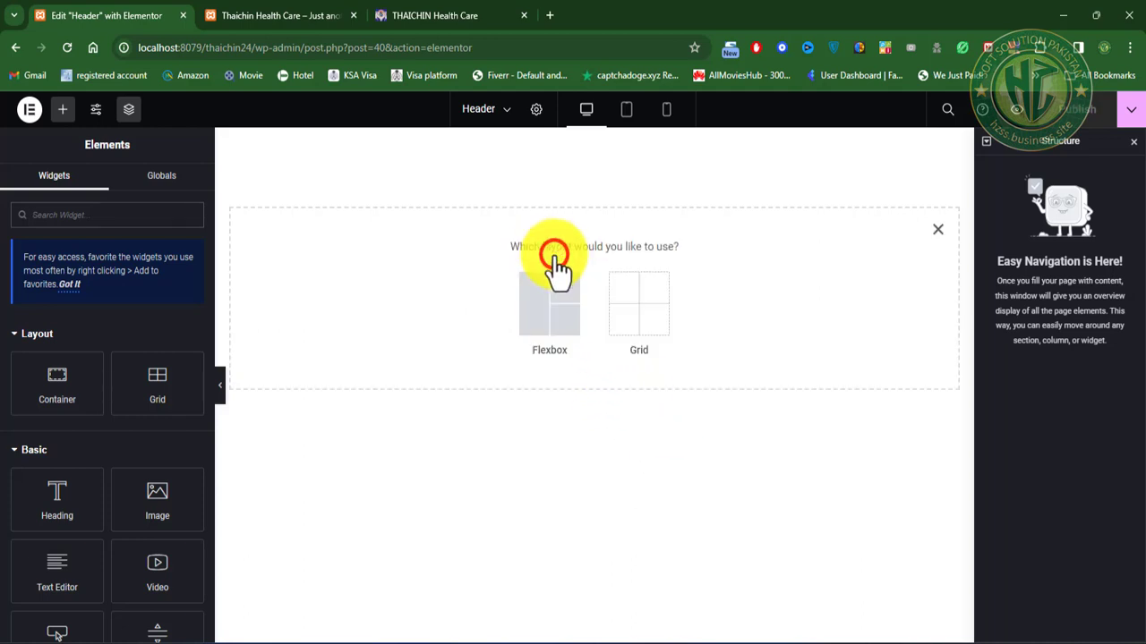
left_click(556, 295)
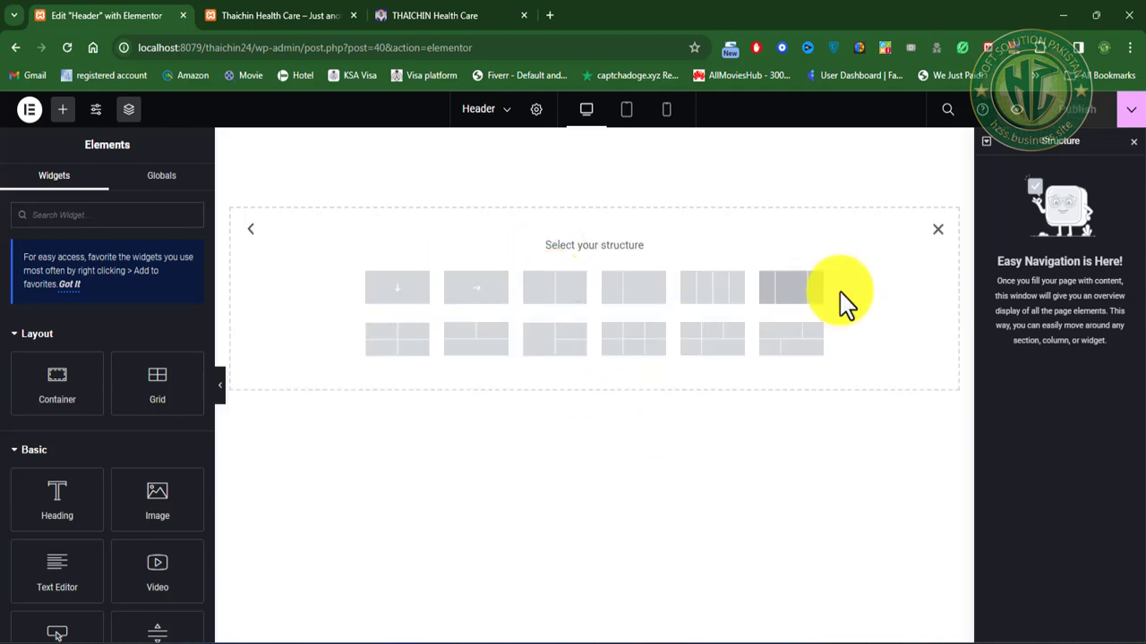
left_click(769, 297)
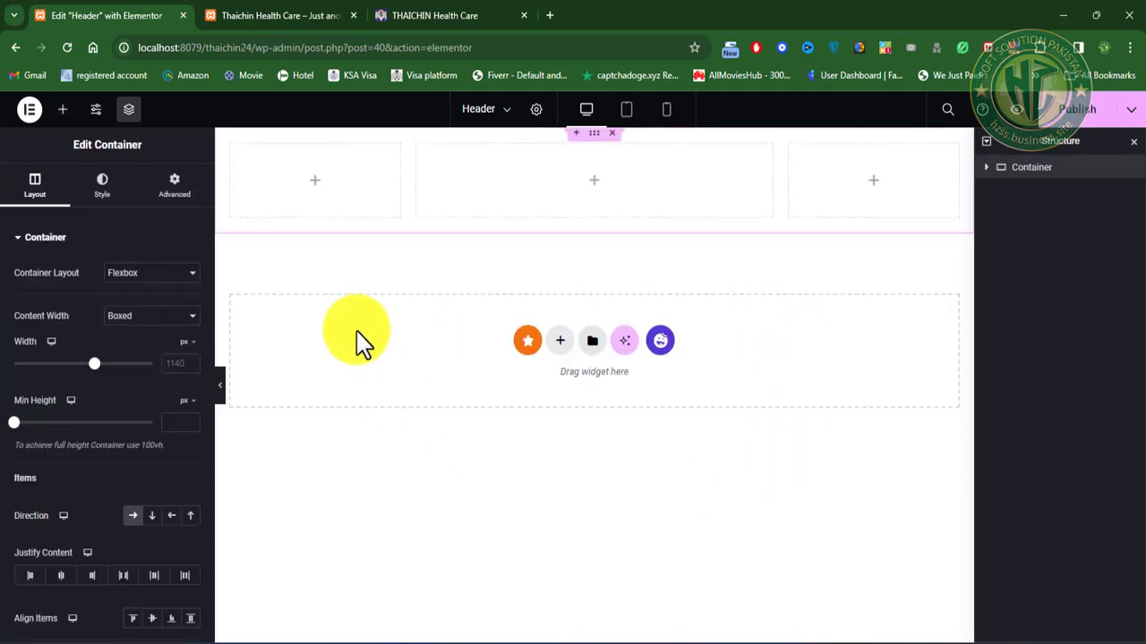
Step: Nest a new container in the first column and paste copies of it into the middle and last columns
left_click(63, 110)
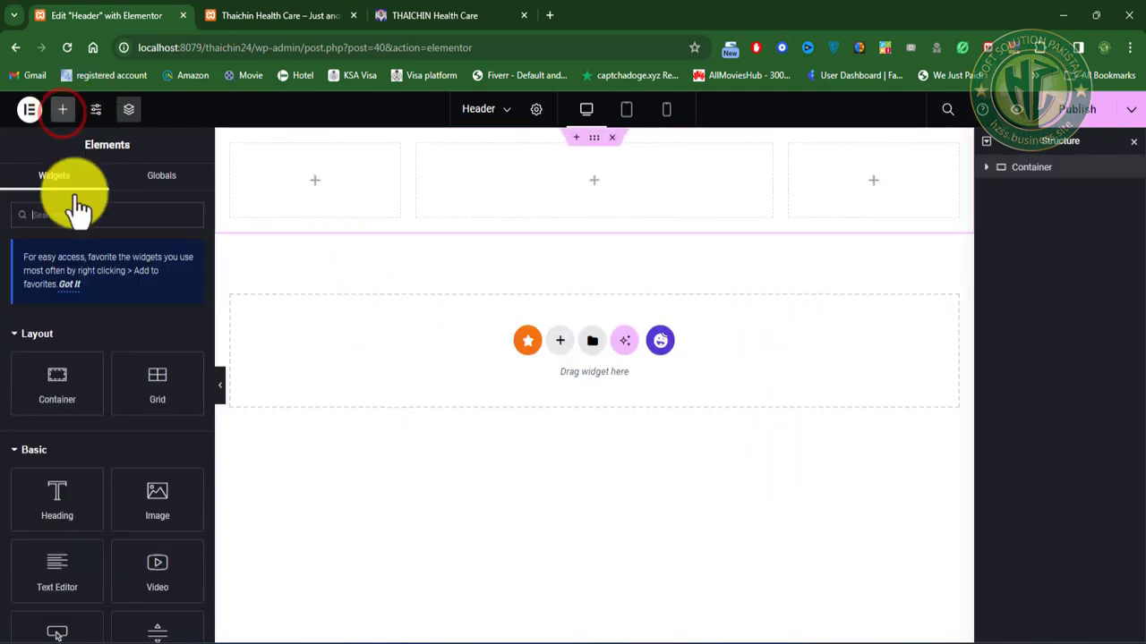
left_click_drag(72, 385, 295, 188)
right_click(244, 156)
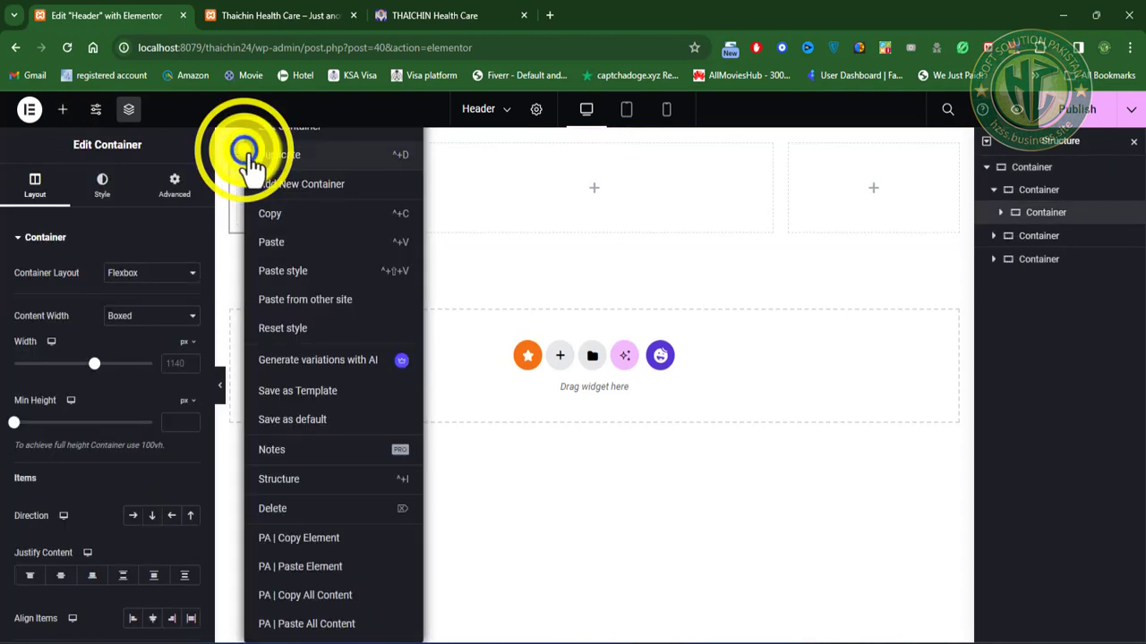
left_click(269, 221)
right_click(512, 179)
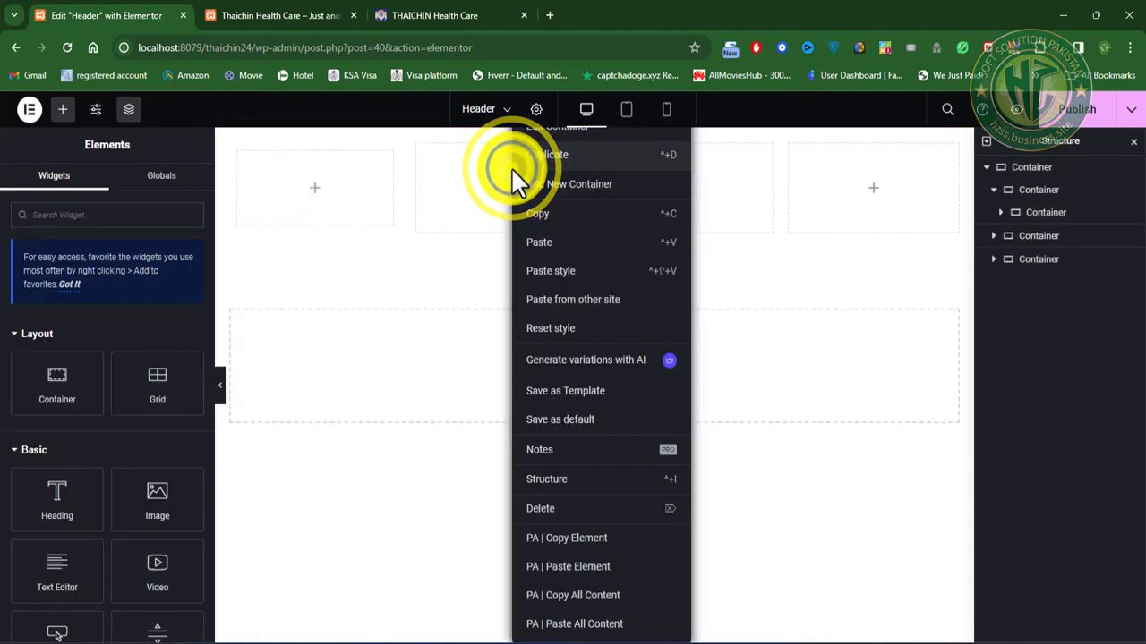
left_click(562, 242)
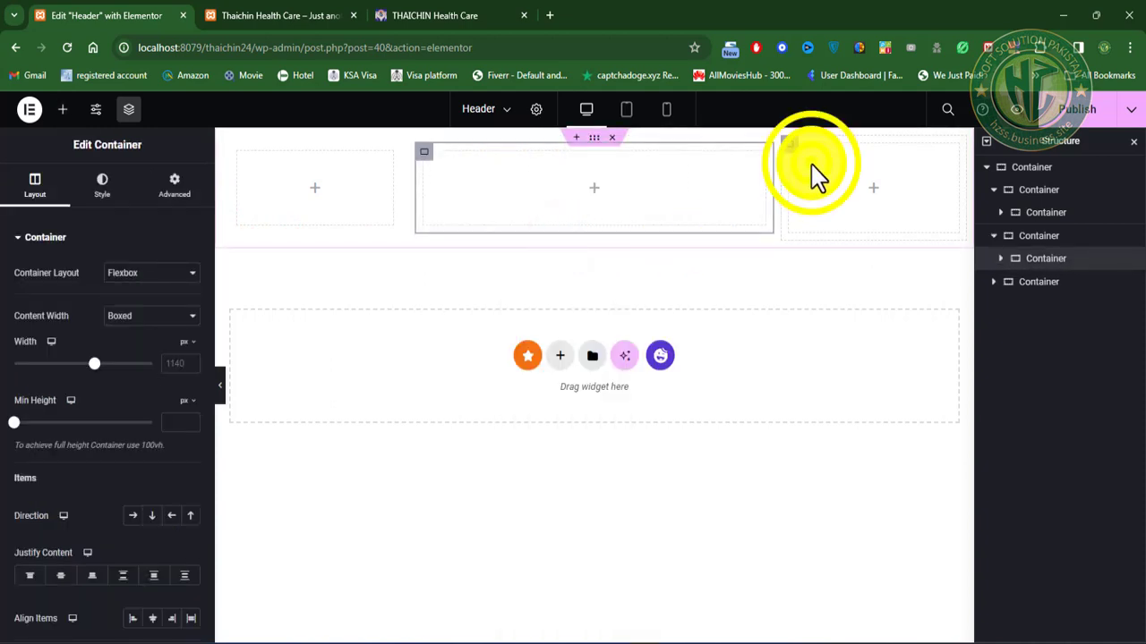
right_click(811, 173)
left_click(846, 243)
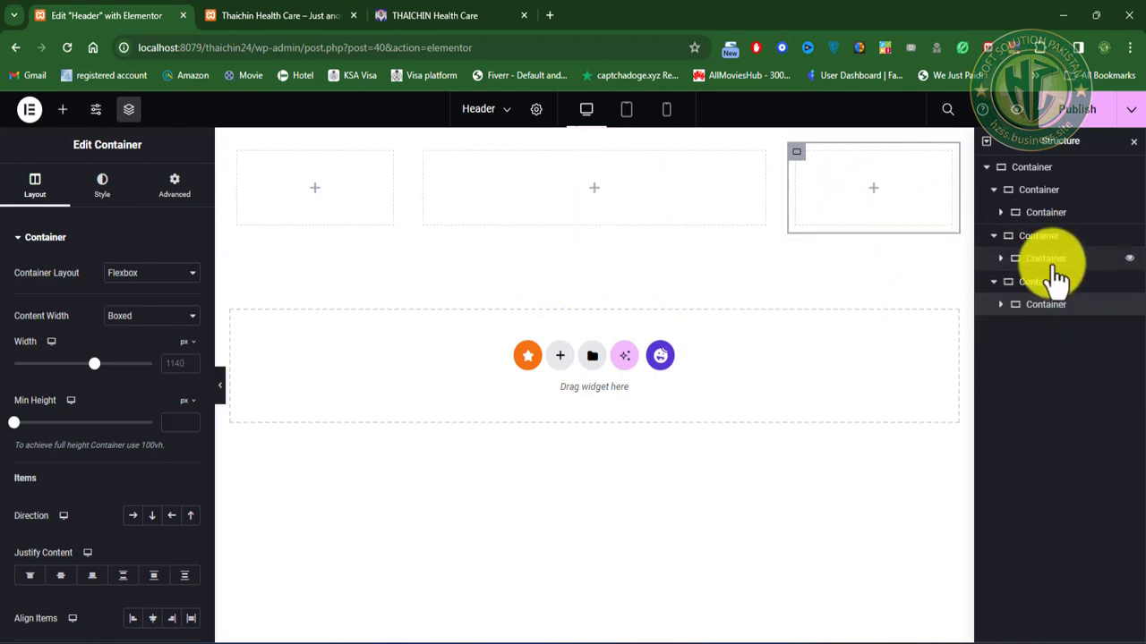
right_click(800, 163)
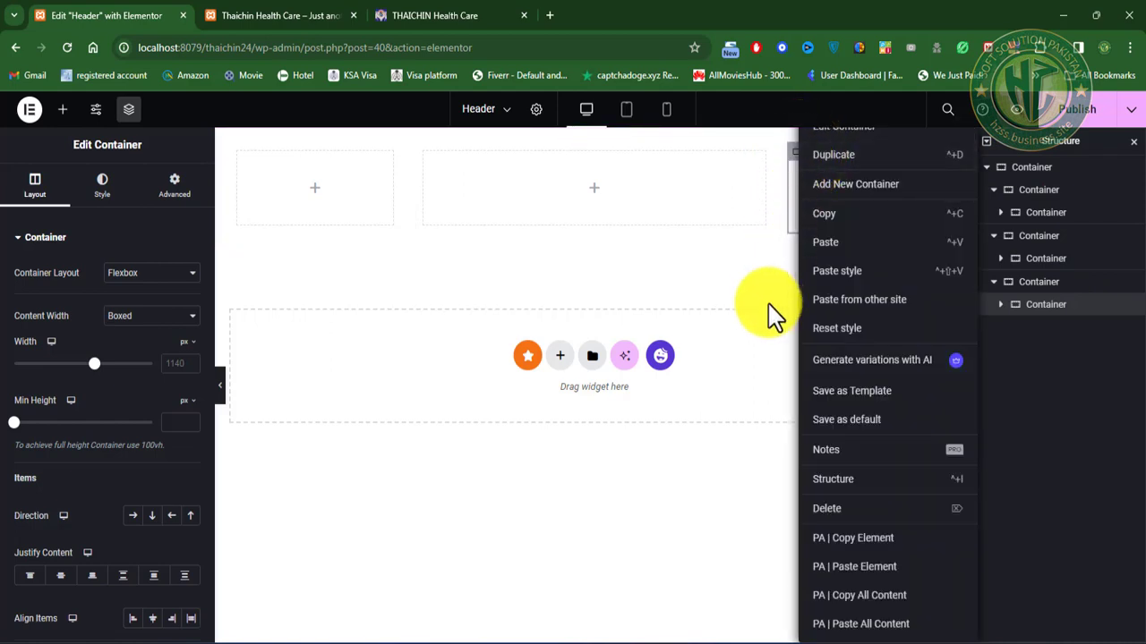
left_click(326, 258)
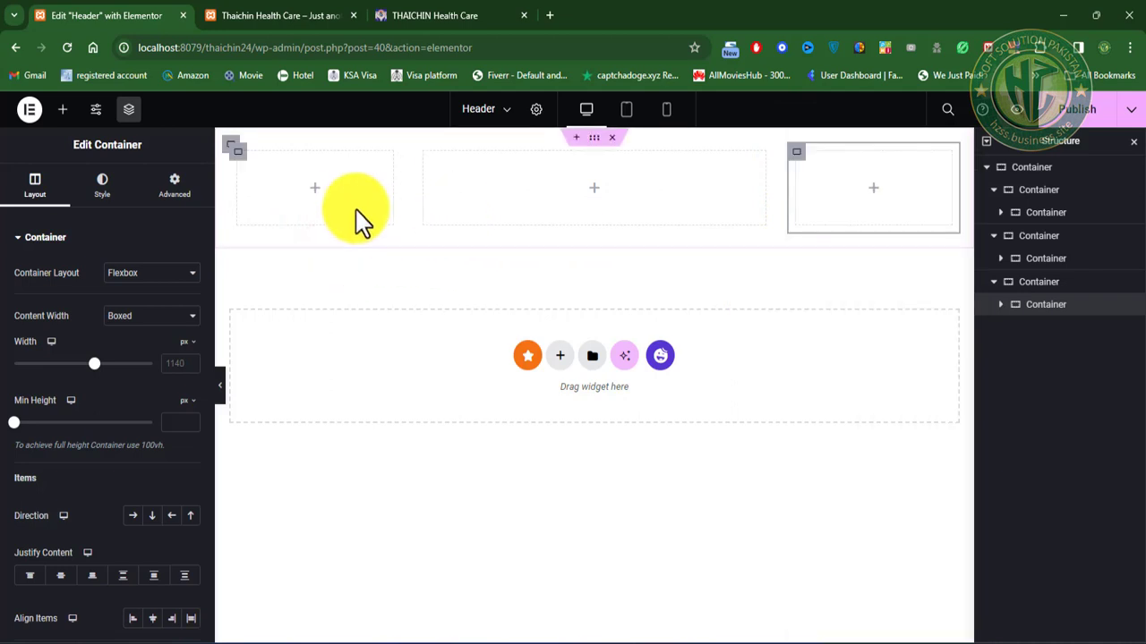
Step: Find the Icon List widget, place it in the first column's inner container, and give it the inline layout
left_click(70, 114)
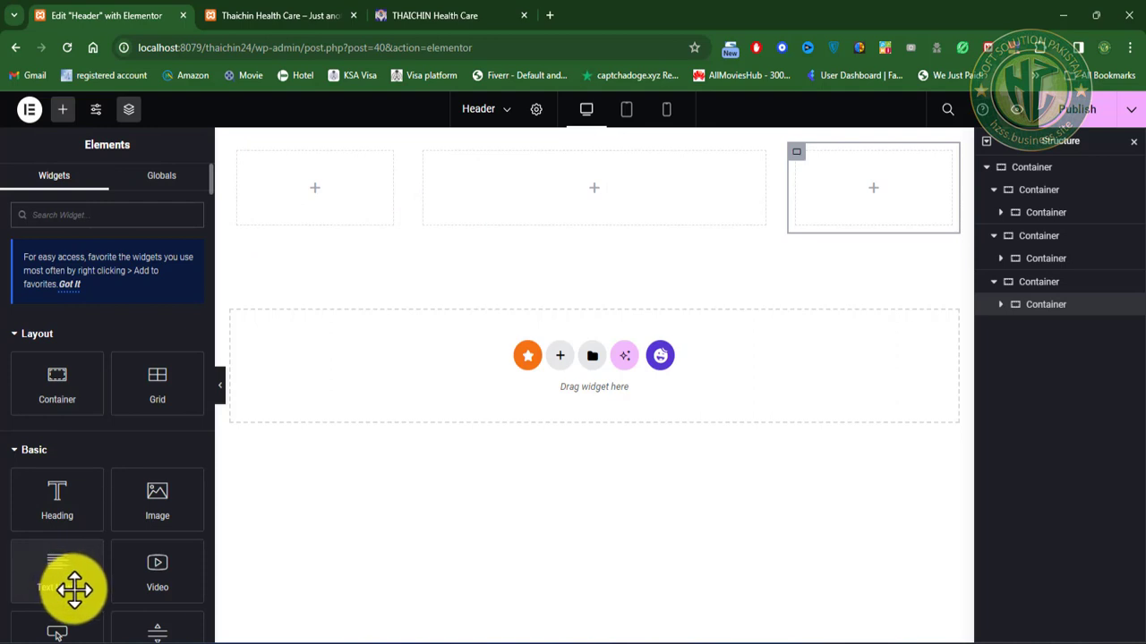
left_click(88, 208)
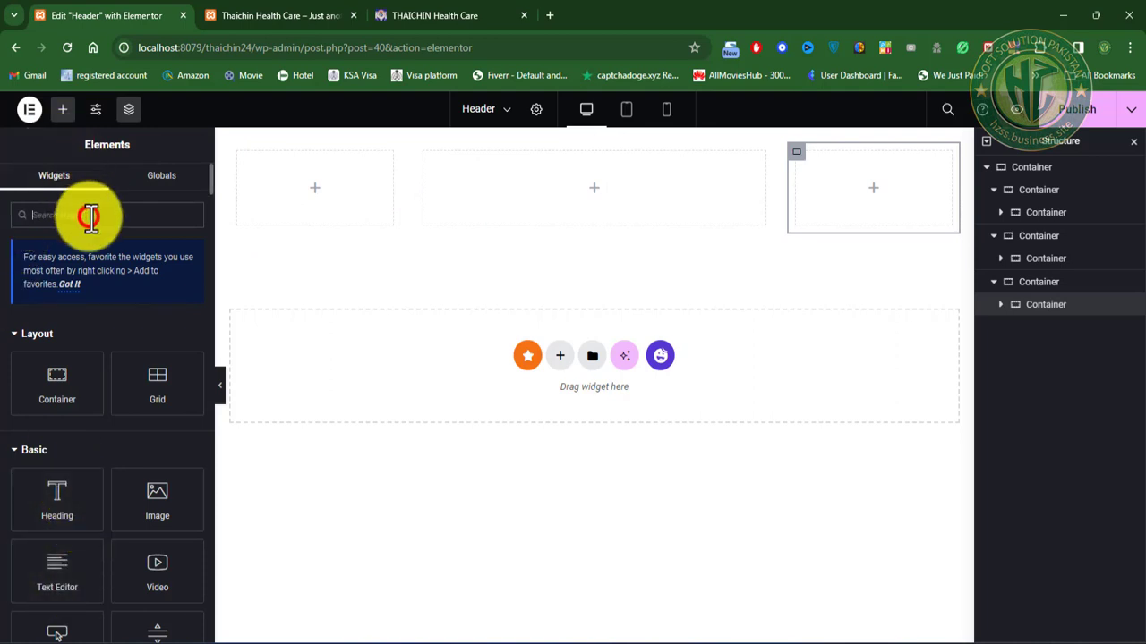
type("i")
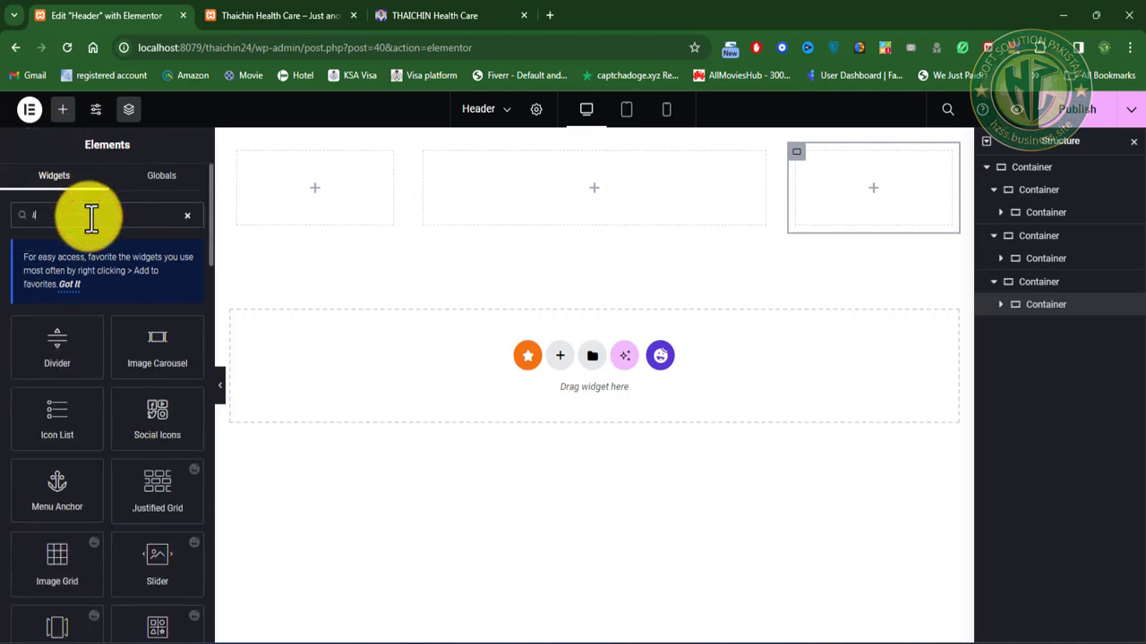
type("st")
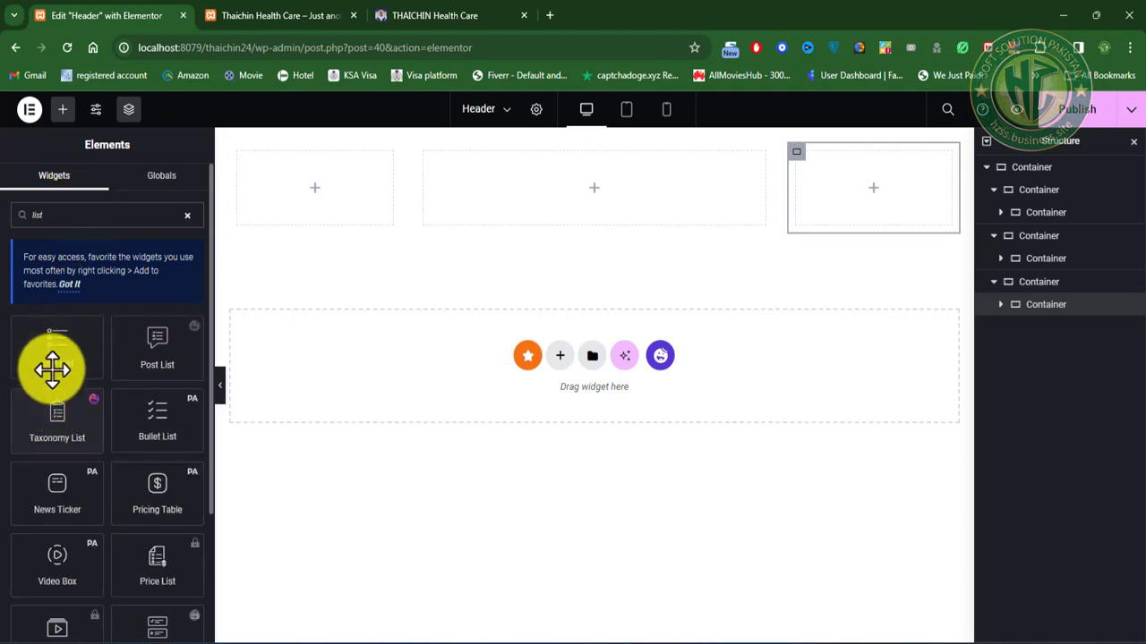
left_click_drag(56, 350, 326, 220)
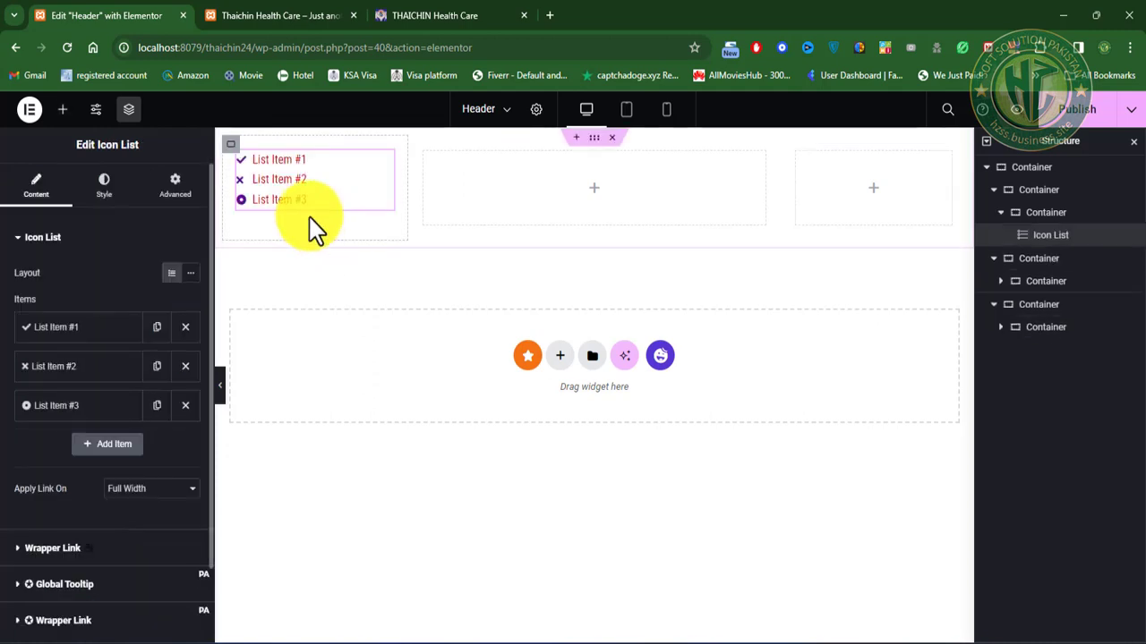
left_click(190, 273)
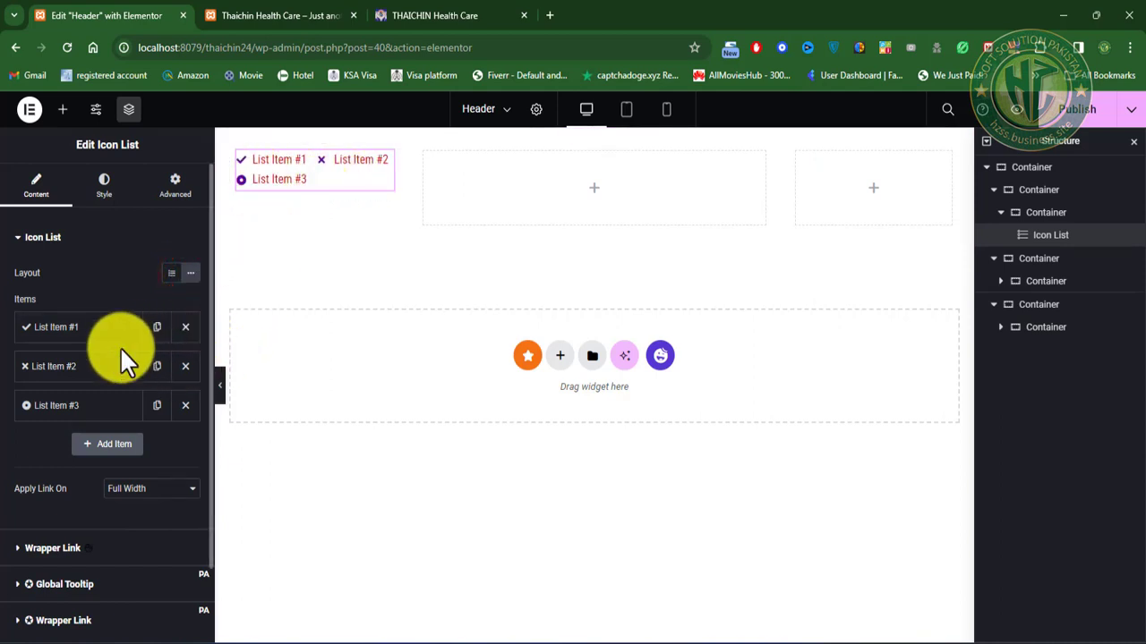
Step: Replace the first list item's text with the first phone number copied from the original site's Contact Us section
left_click(74, 331)
left_click_drag(105, 383, 20, 382)
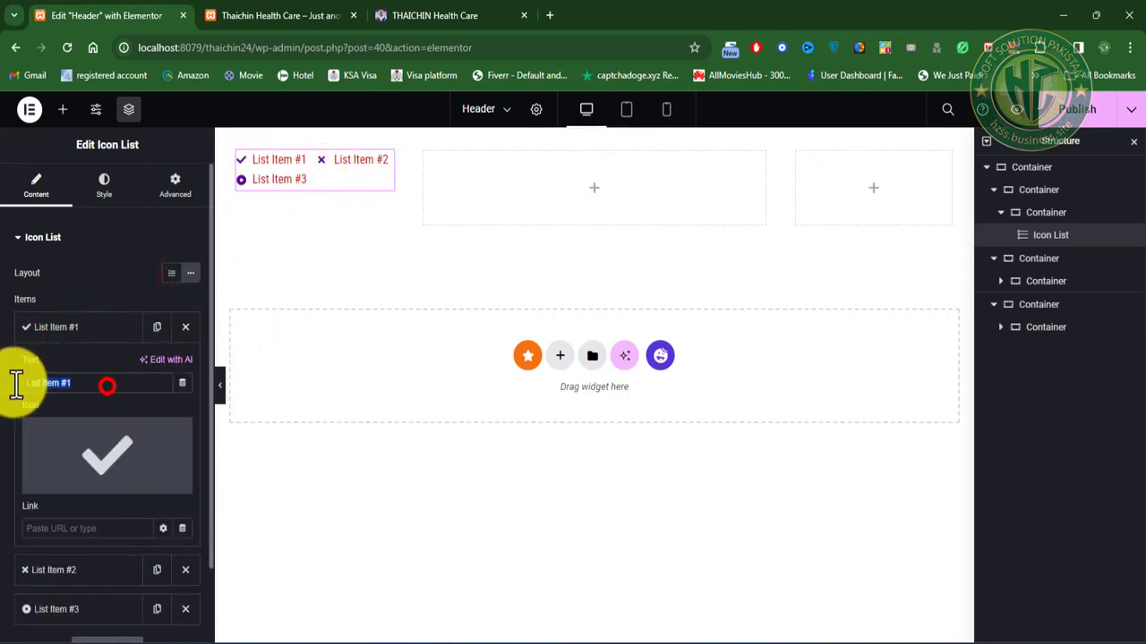
key("ctrl+v")
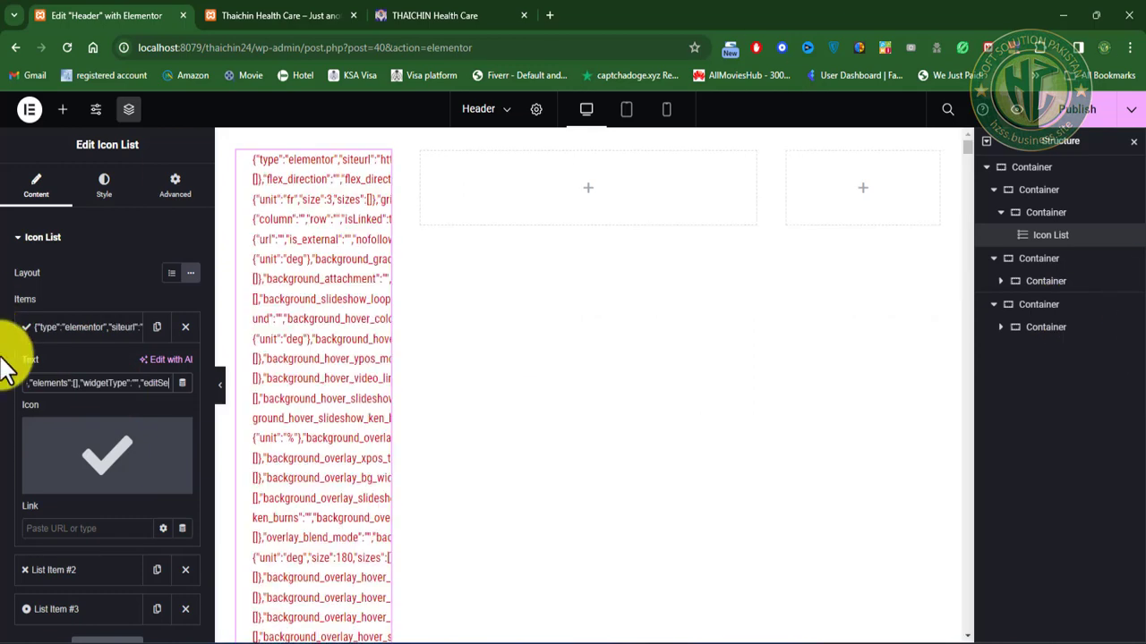
key("ctrl+z")
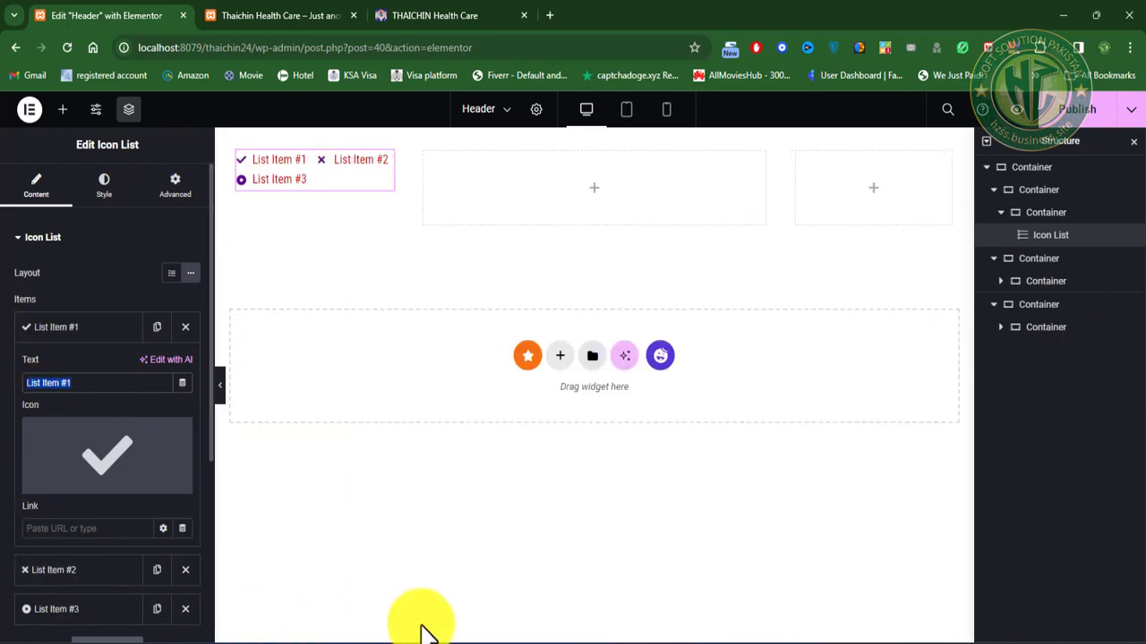
left_click(443, 15)
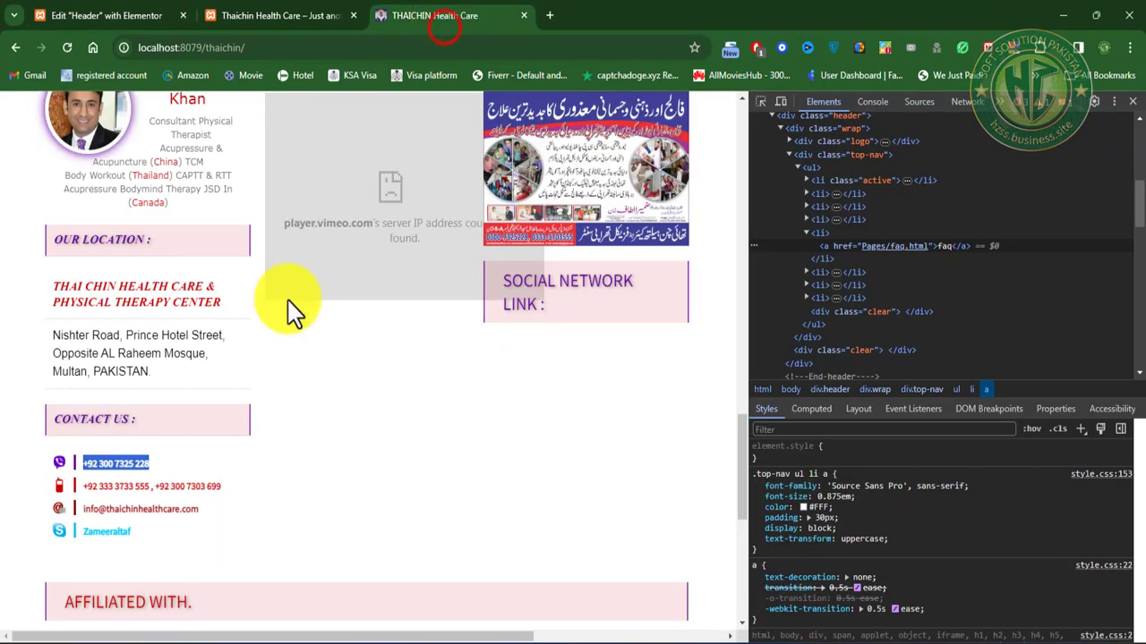
triple_click(142, 465)
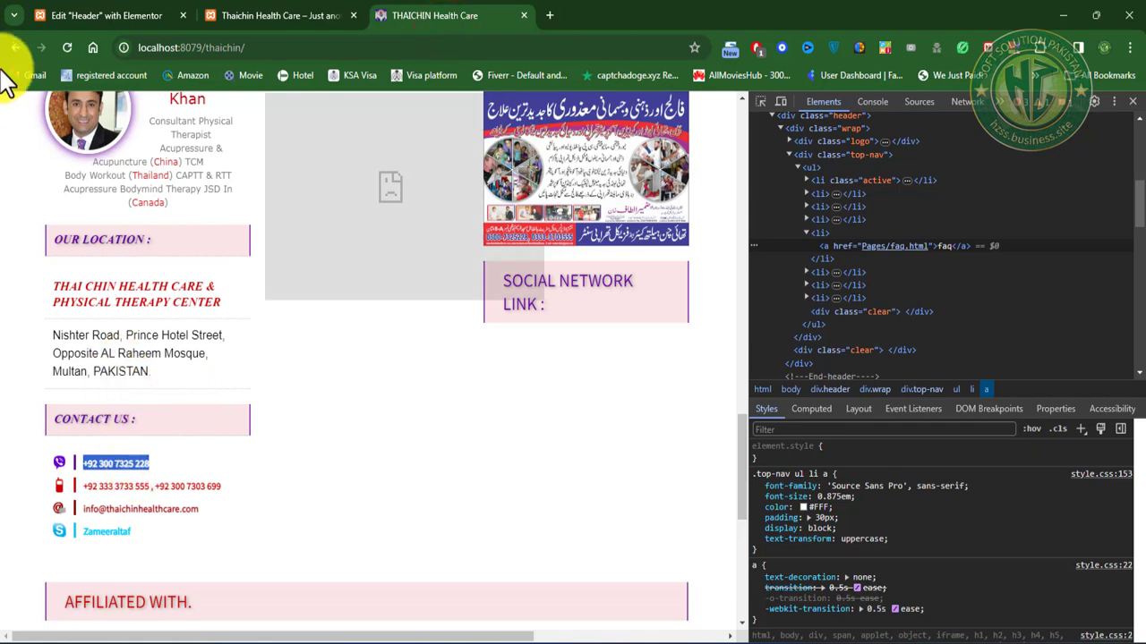
left_click(128, 18)
key("ctrl+v")
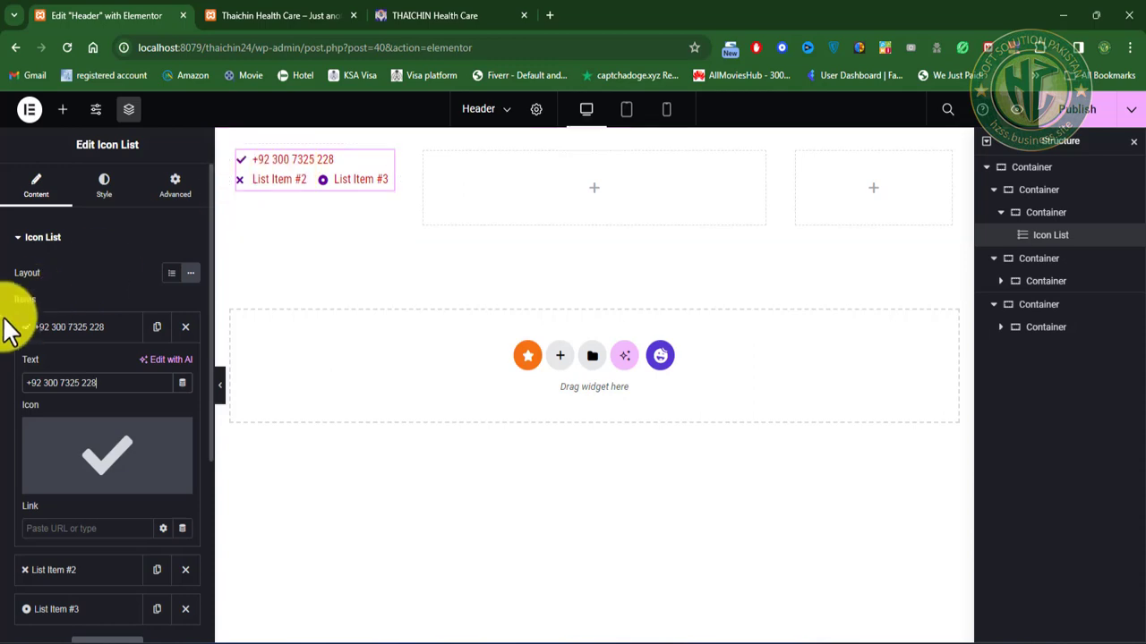
Step: Replace the check icon of the phone number item with the WhatsApp icon, found by searching the icon library for "what"
left_click(114, 463)
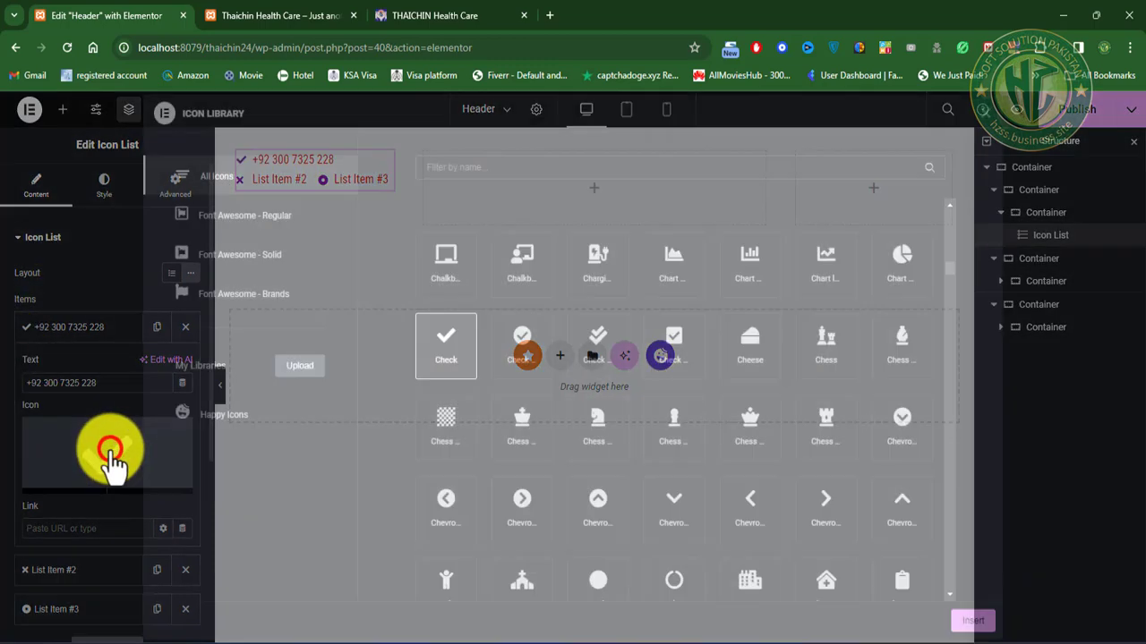
left_click(613, 171)
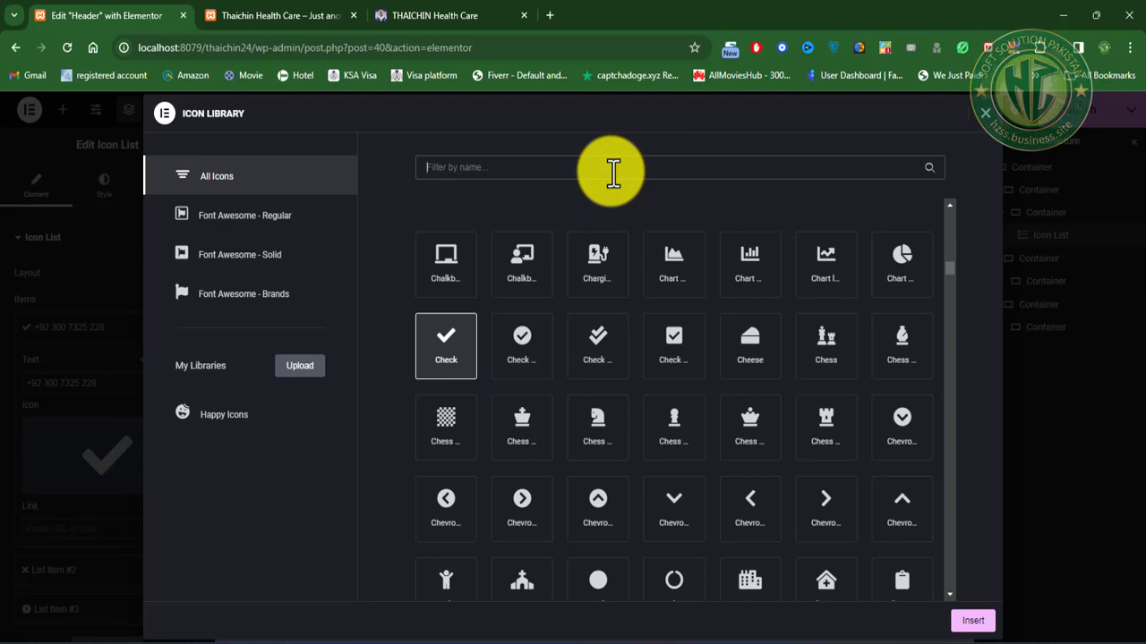
type("he")
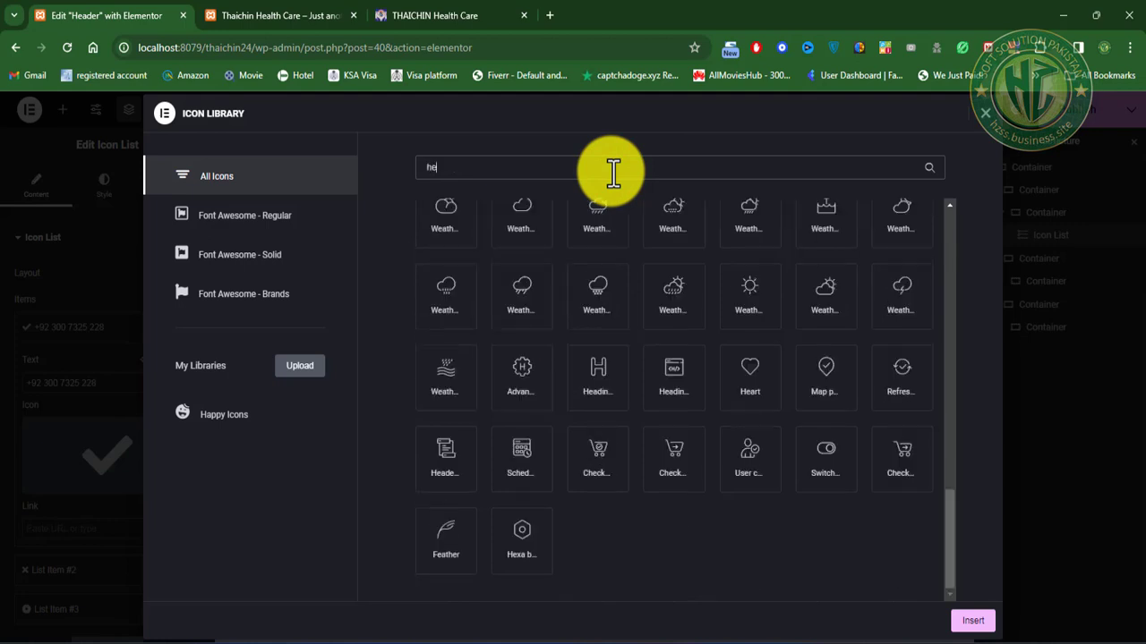
type("ad")
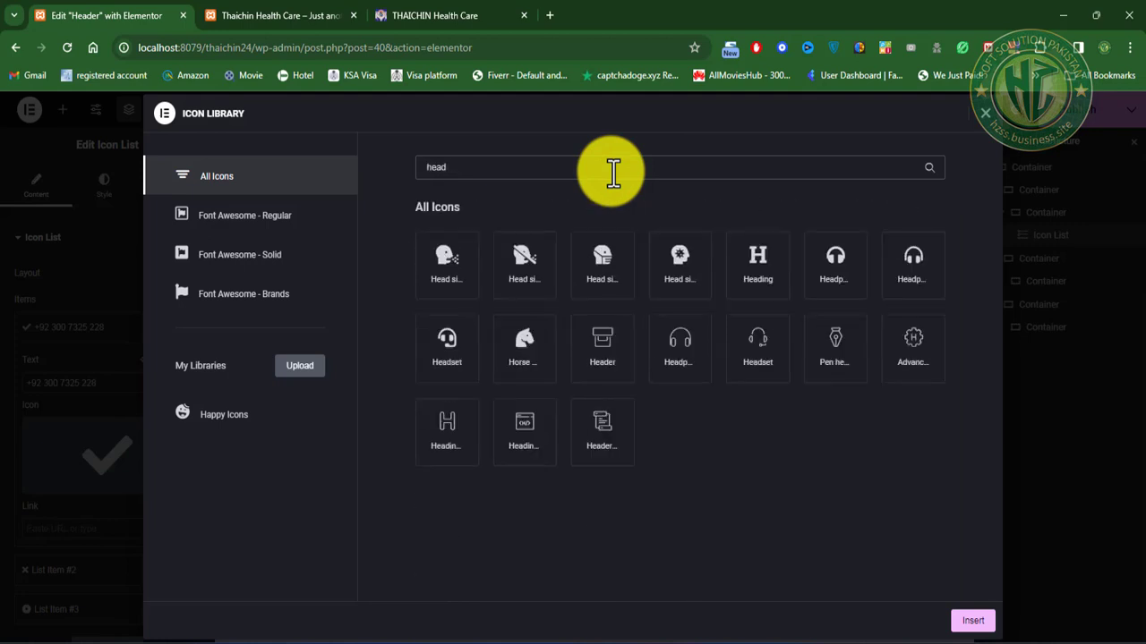
left_click(448, 350)
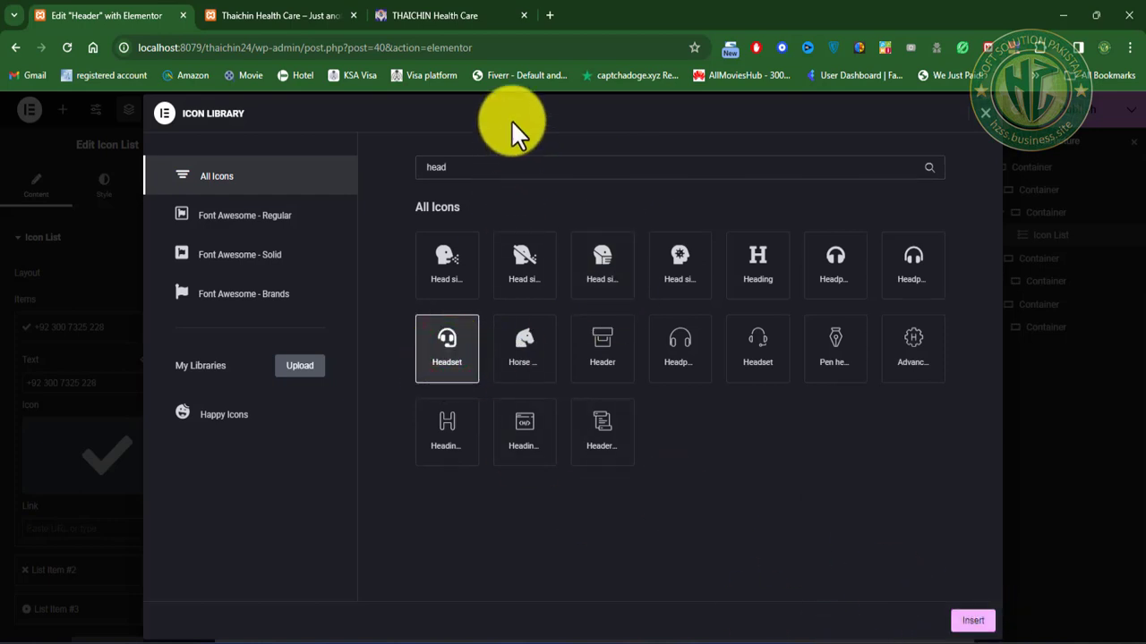
double_click(490, 168)
key("BackSpace")
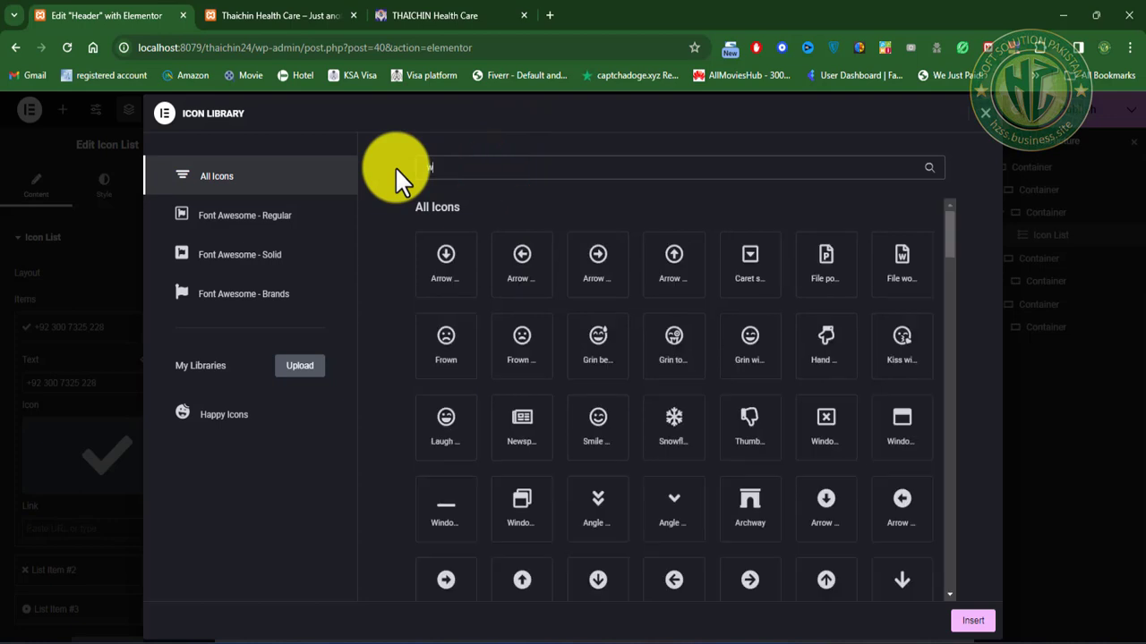
type("what")
left_click(447, 271)
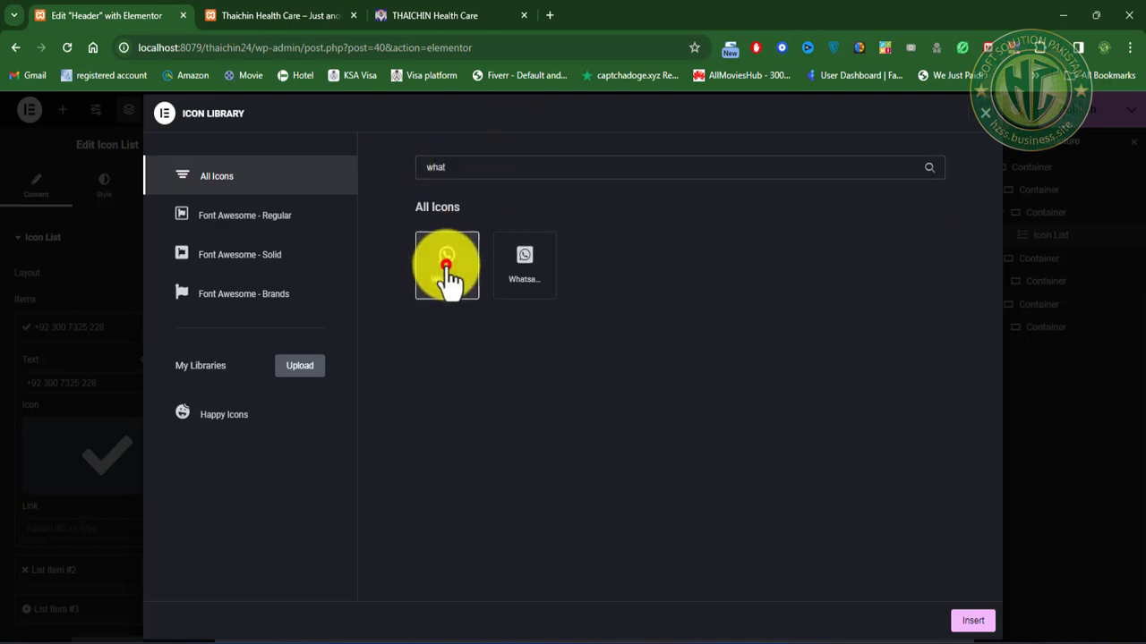
left_click(969, 625)
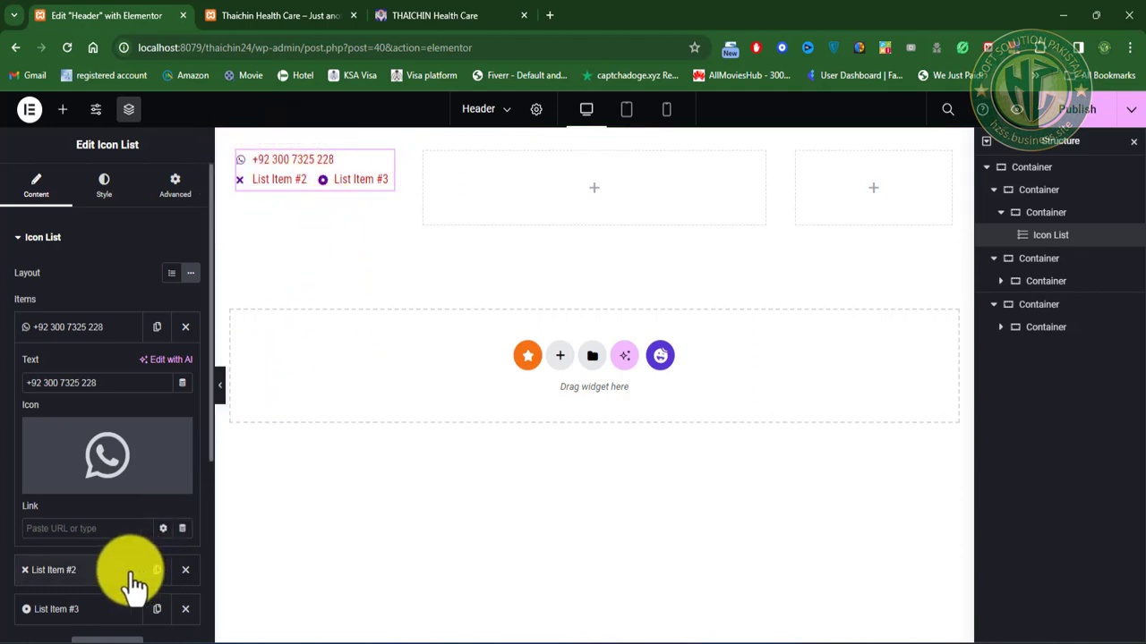
Step: Remove List Item #2 and List Item #3 from the icon list, leaving only the phone number item
left_click(185, 573)
left_click(183, 572)
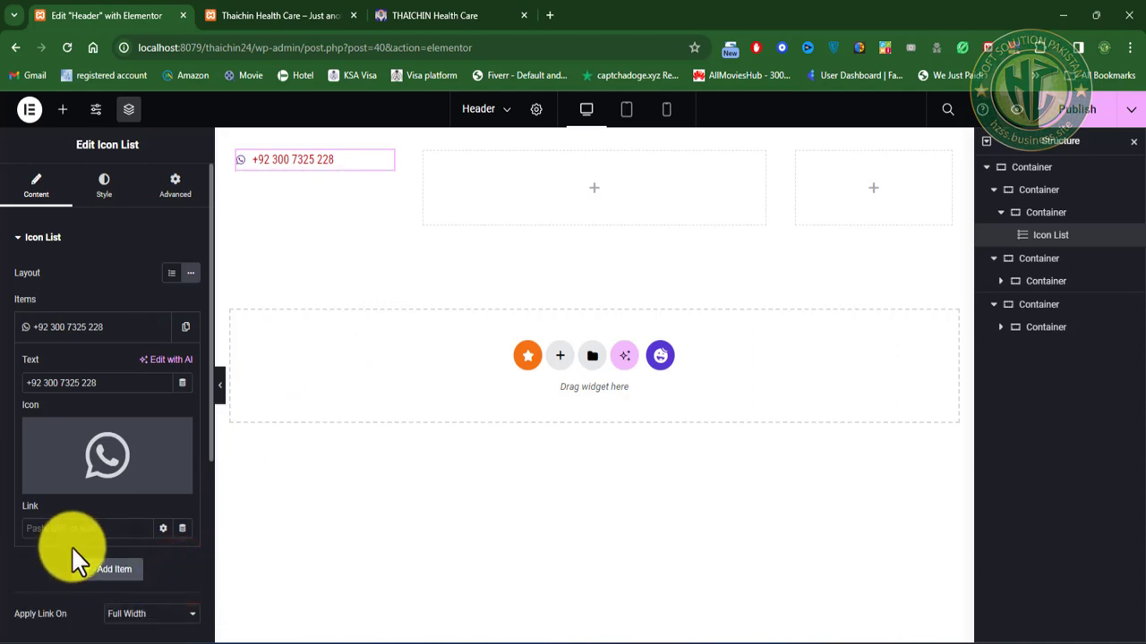
left_click(95, 529)
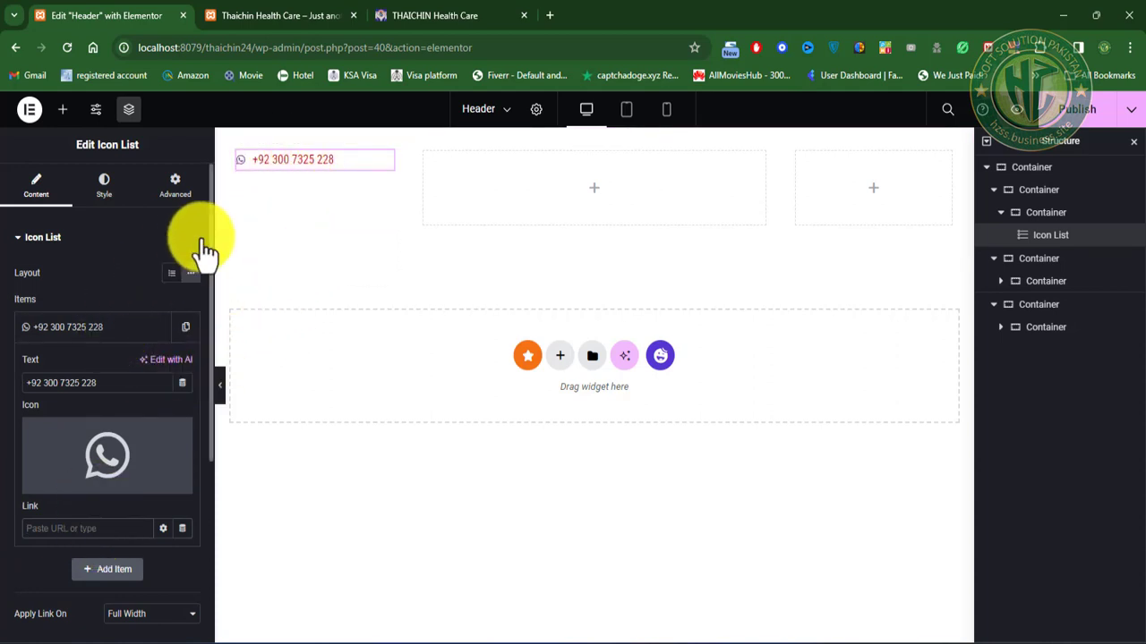
mouse_move(106, 474)
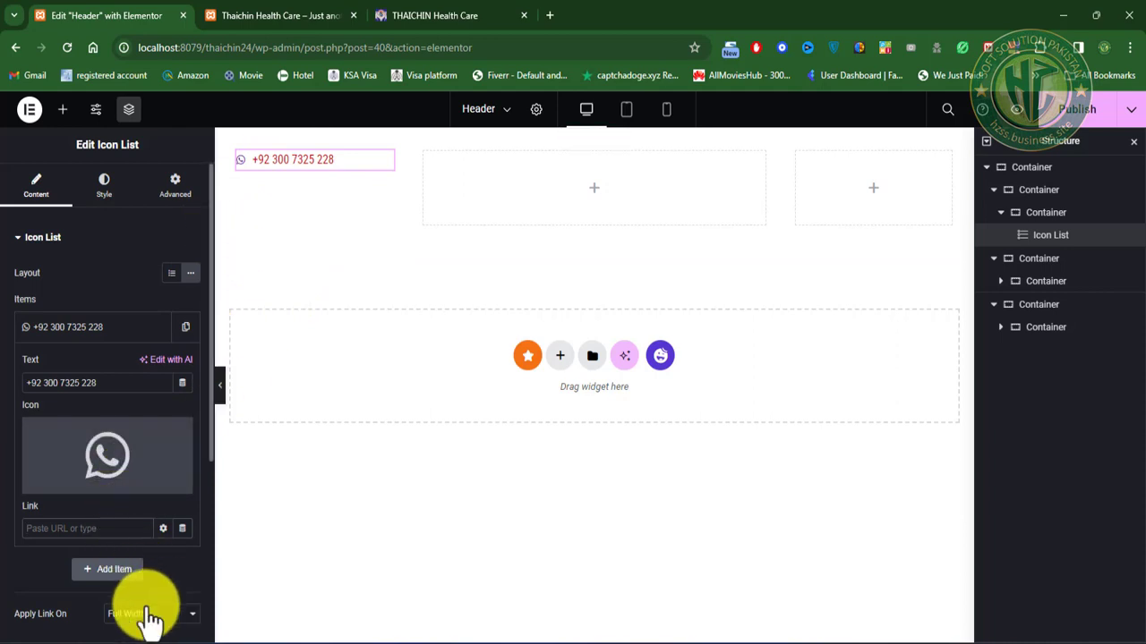
left_click(172, 569)
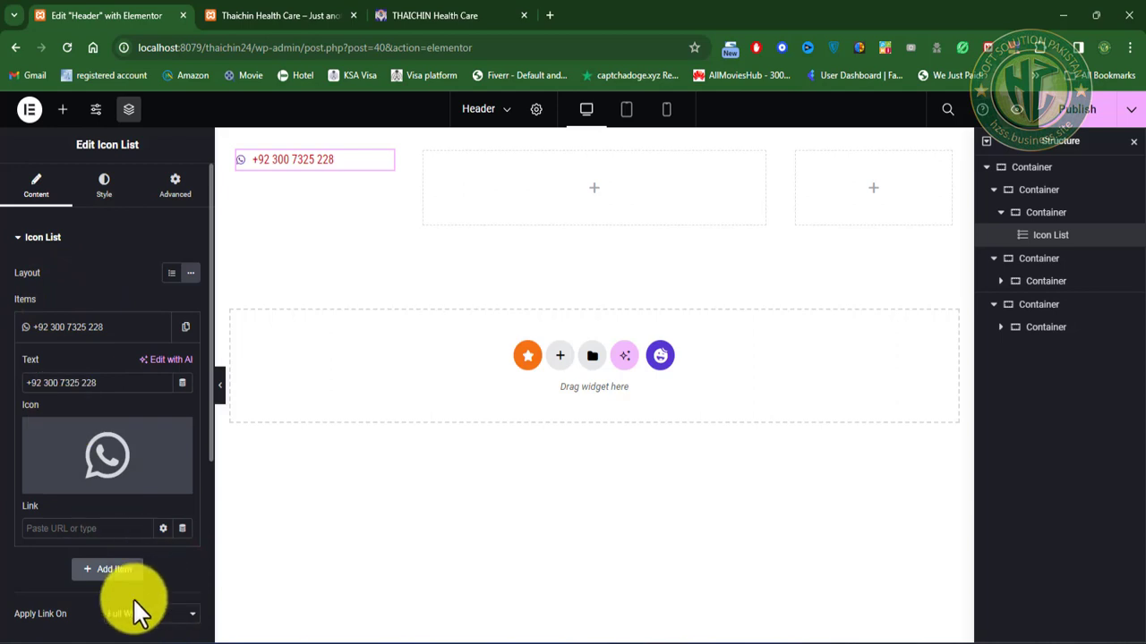
Step: Set the size of the icon list's icon to 20 px in its normal style
left_click(103, 182)
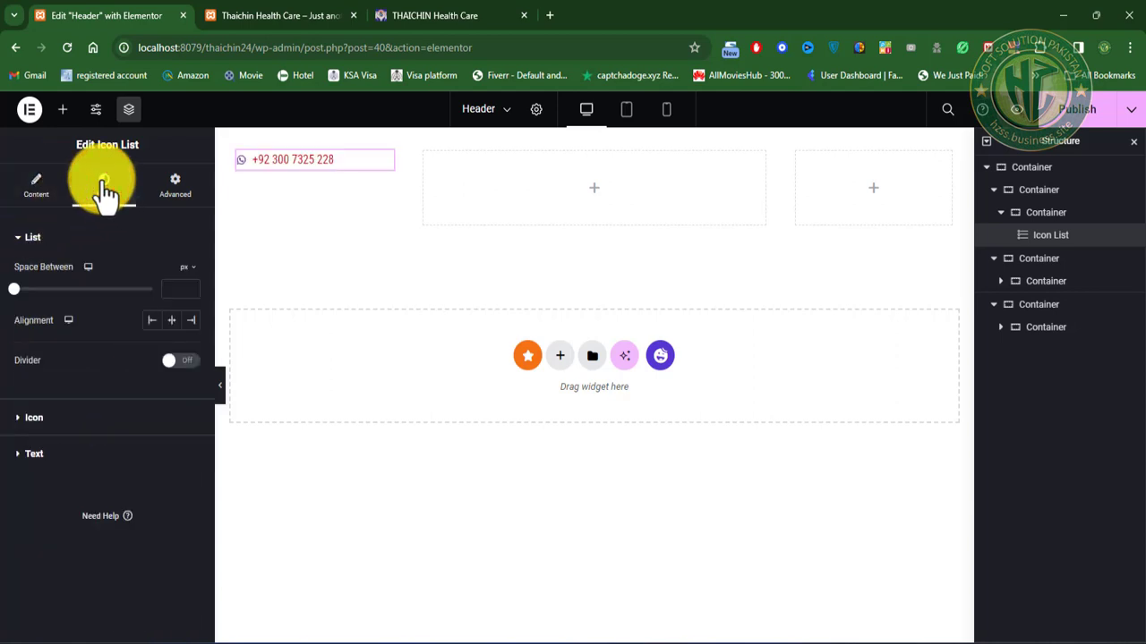
left_click(35, 418)
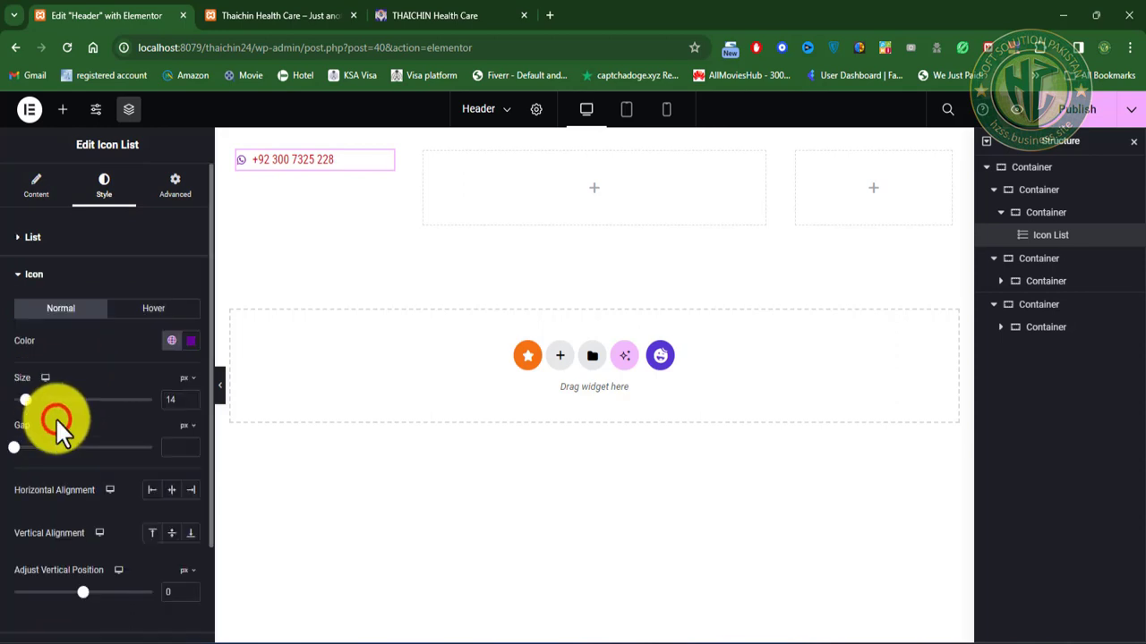
left_click(188, 393)
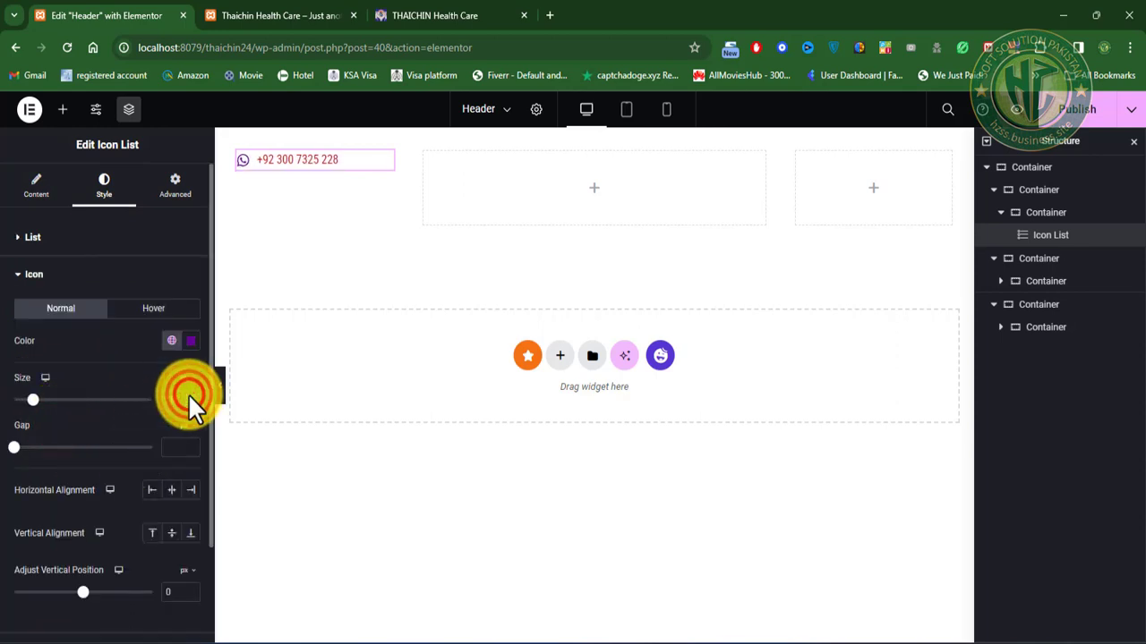
left_click(188, 393)
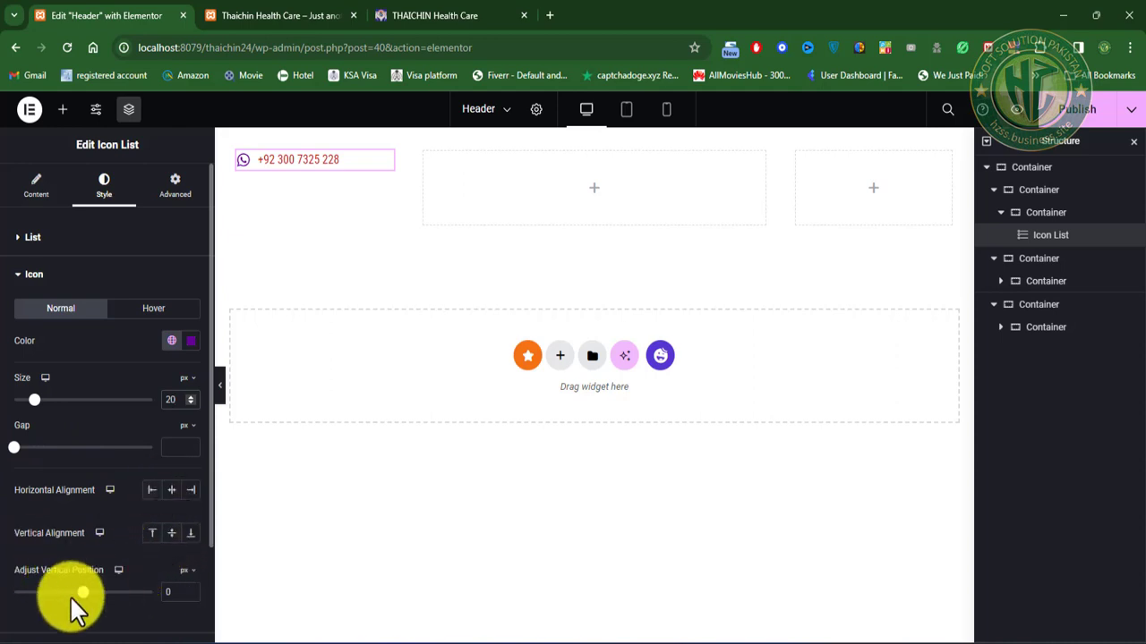
scroll(70, 452, "down", 1)
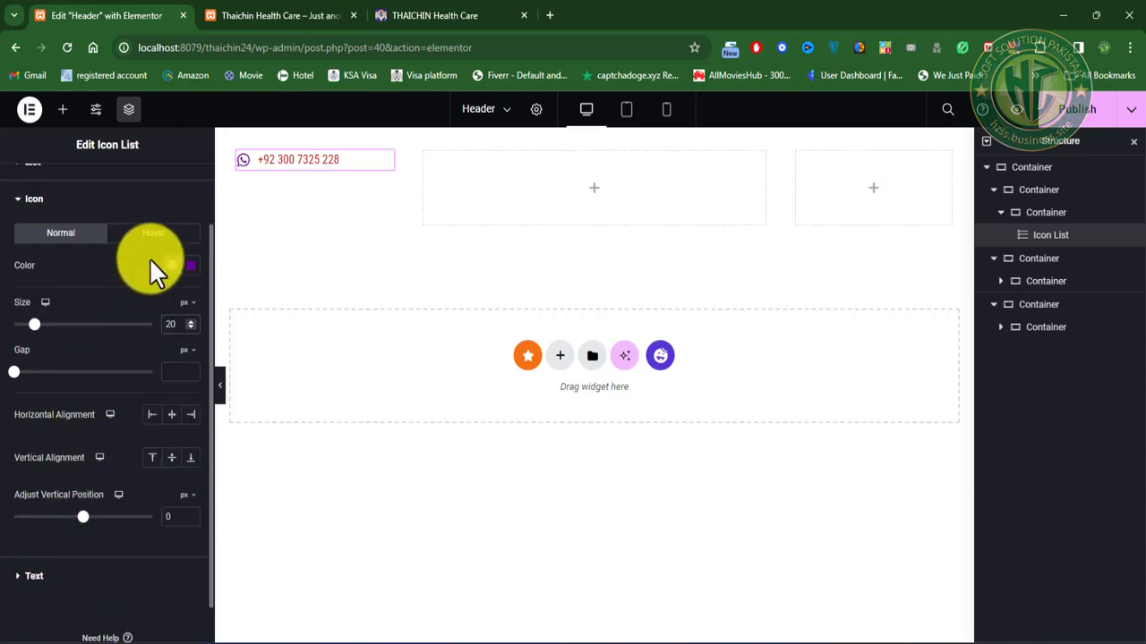
left_click(164, 233)
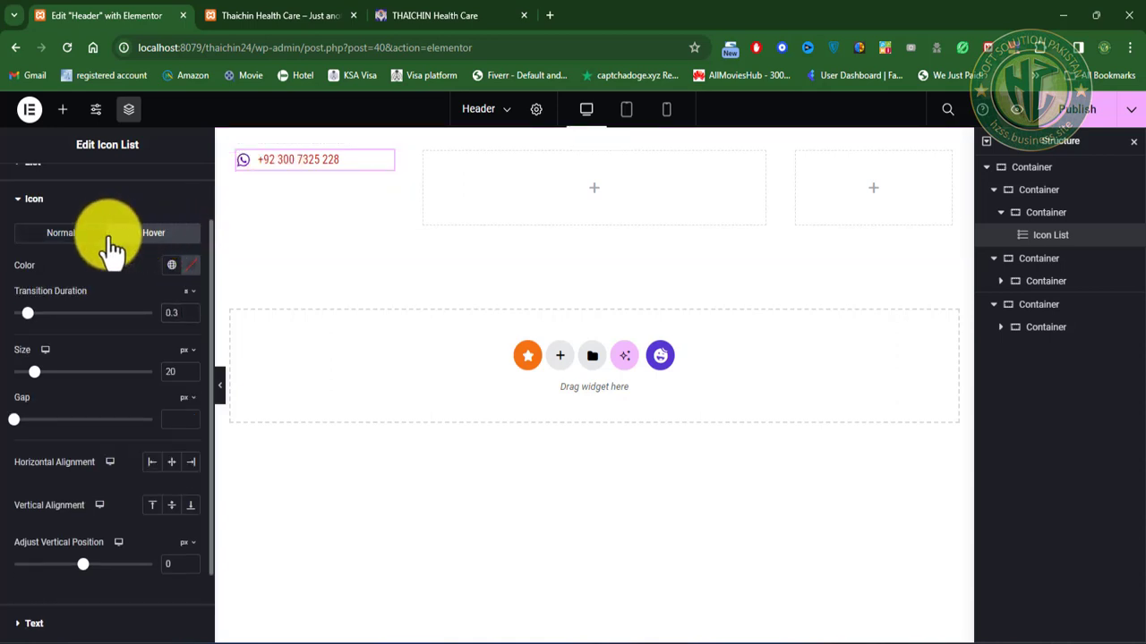
left_click(61, 233)
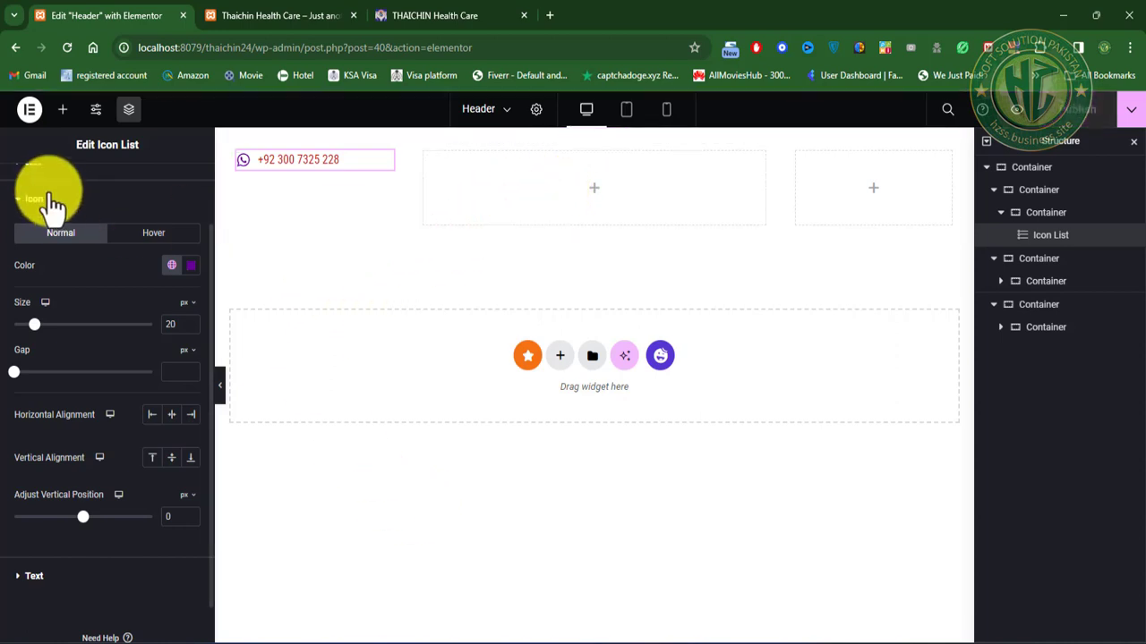
scroll(43, 302, "up", 2)
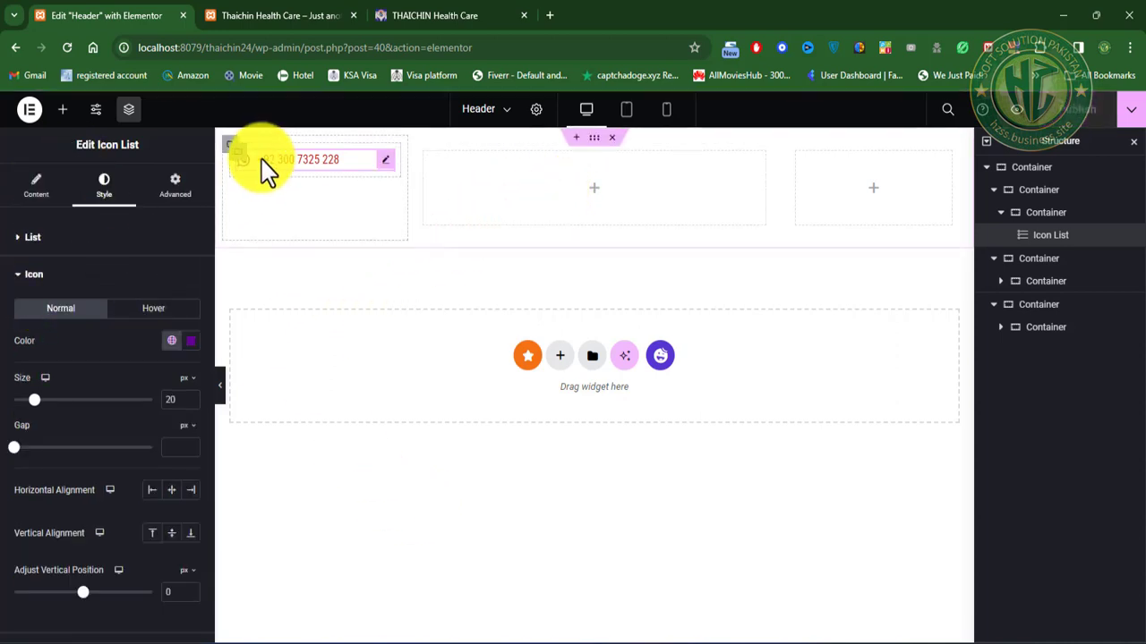
Step: Copy the styled icon list from the first column and paste it into the middle column's inner container
right_click(383, 163)
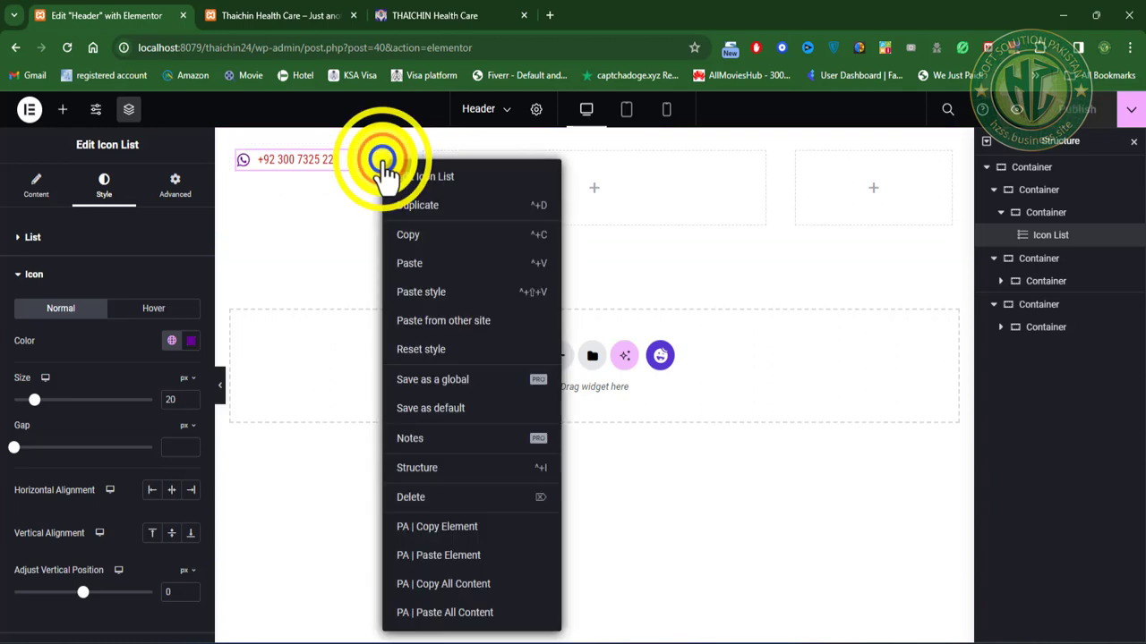
left_click(426, 232)
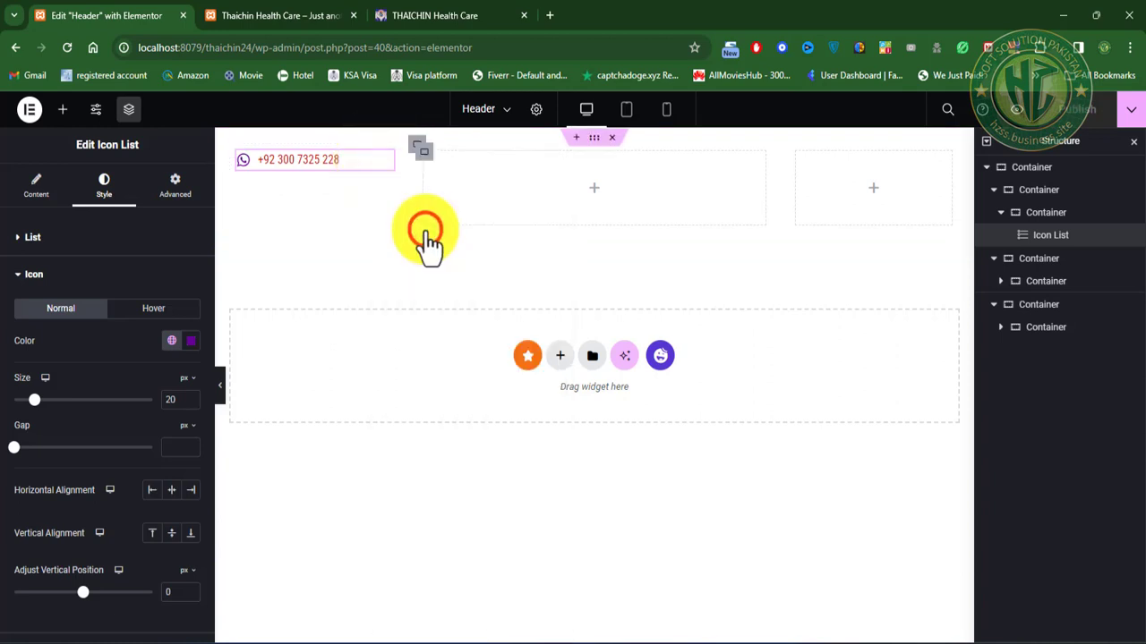
right_click(474, 174)
left_click(528, 243)
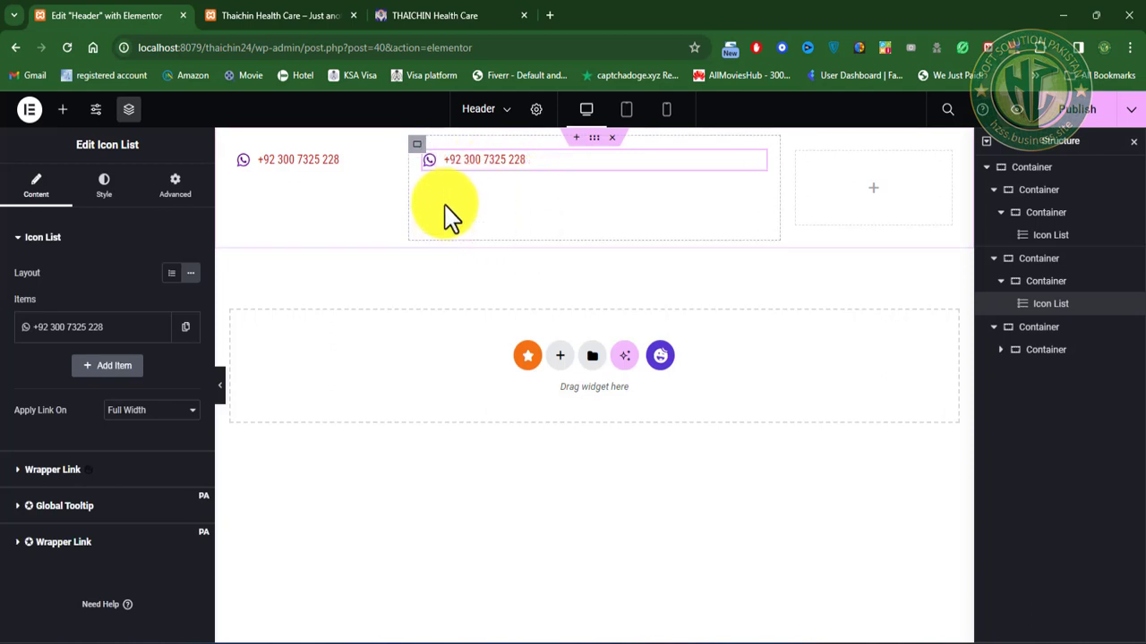
Step: Replace the phone number text in the middle column's icon list item with "09:00 AM To 14:00 PM"
left_click(135, 331)
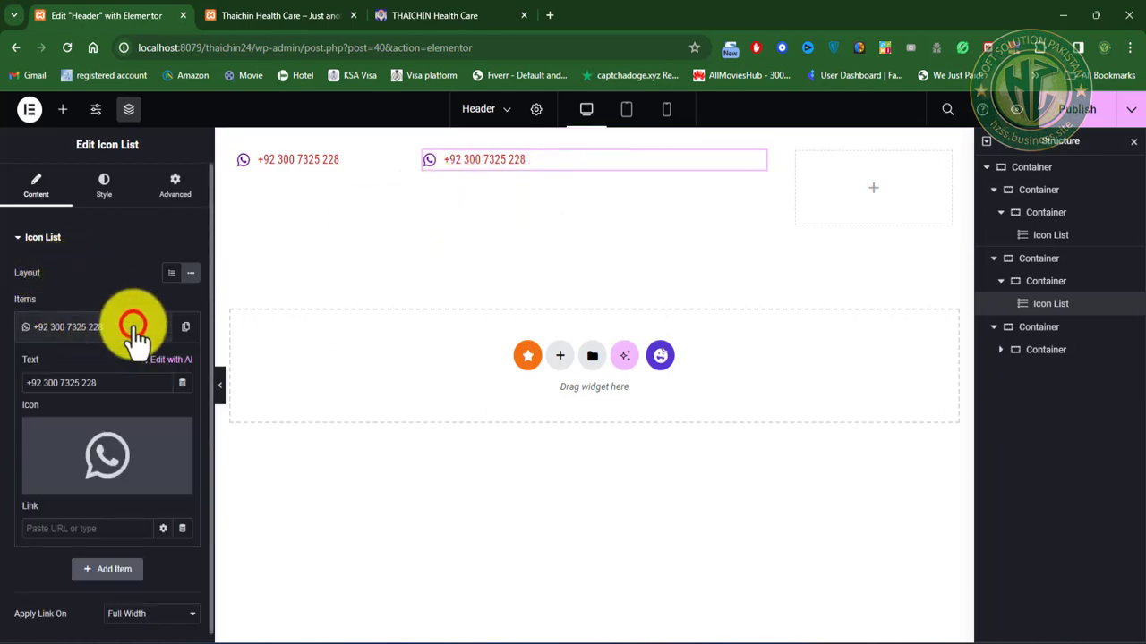
left_click_drag(114, 383, 4, 394)
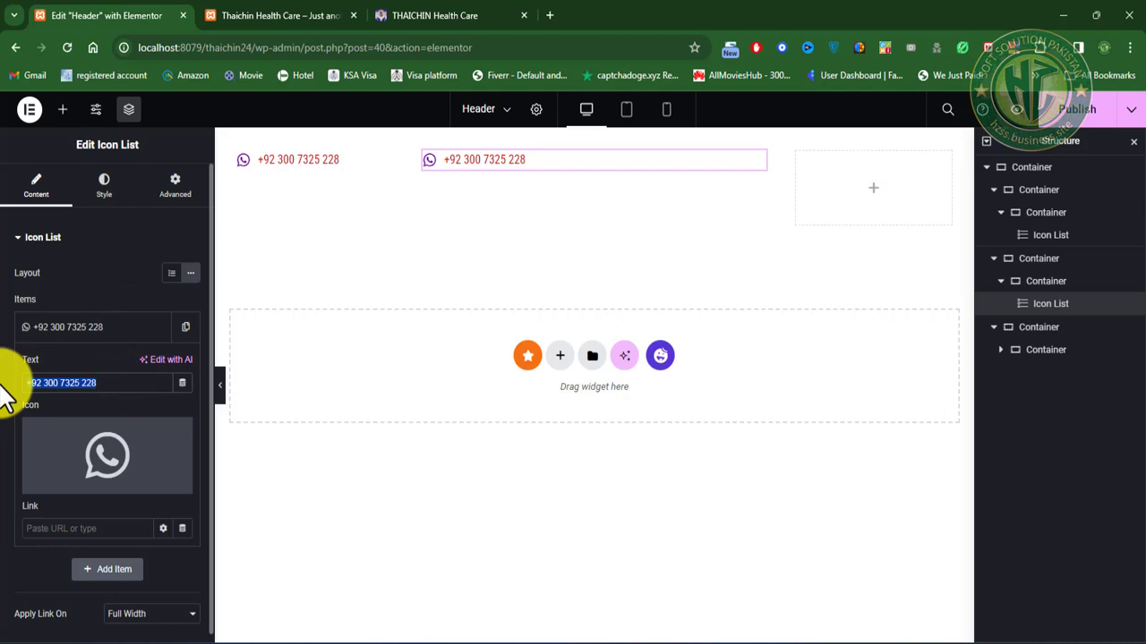
type("09")
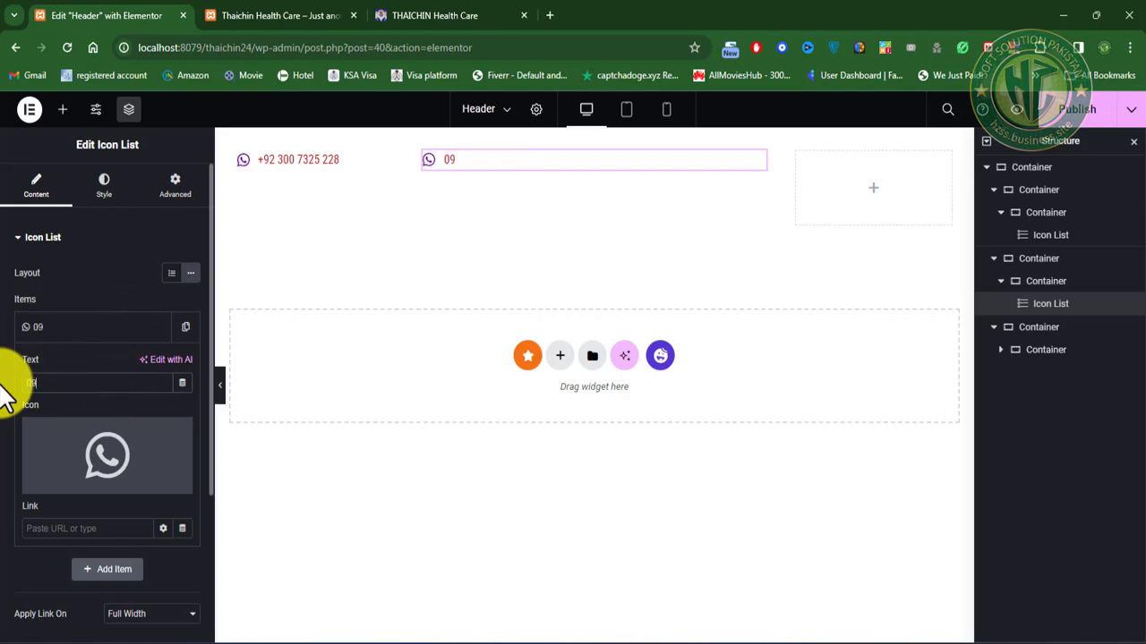
type(":00 AM To")
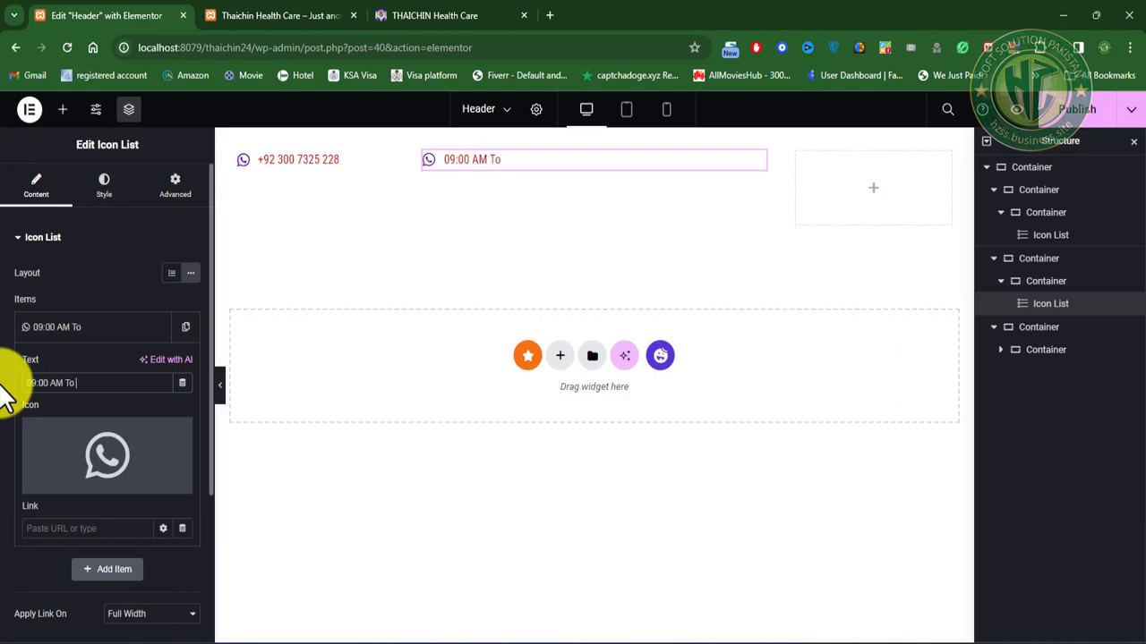
type(" 6")
key("BackSpace")
type("2")
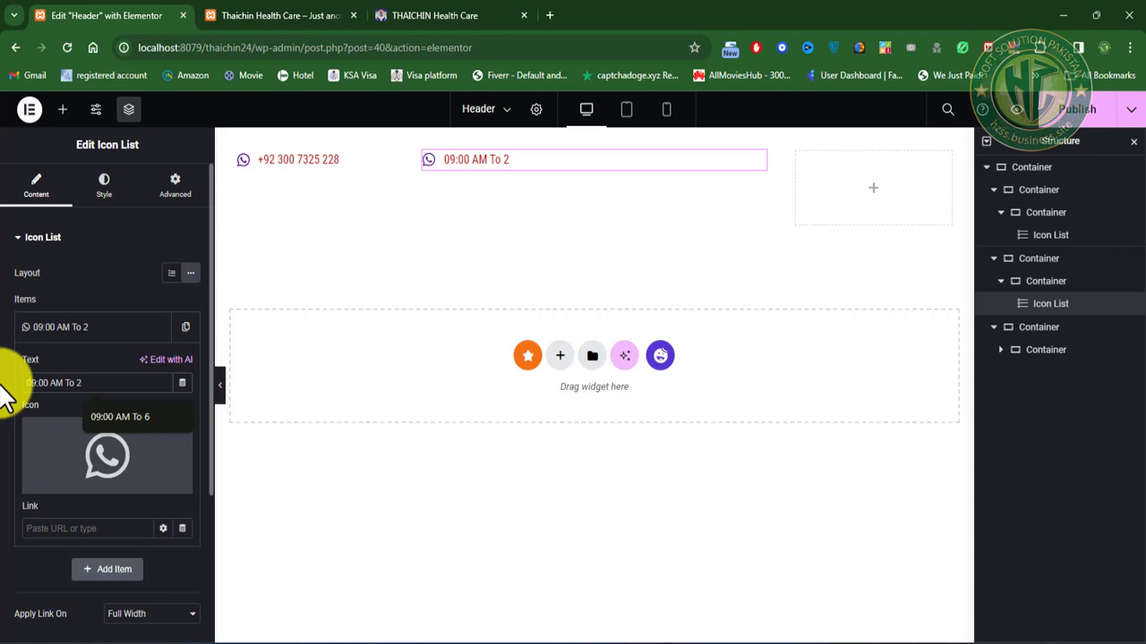
key("BackSpace")
type("0")
key("BackSpace")
type("14:00 PM")
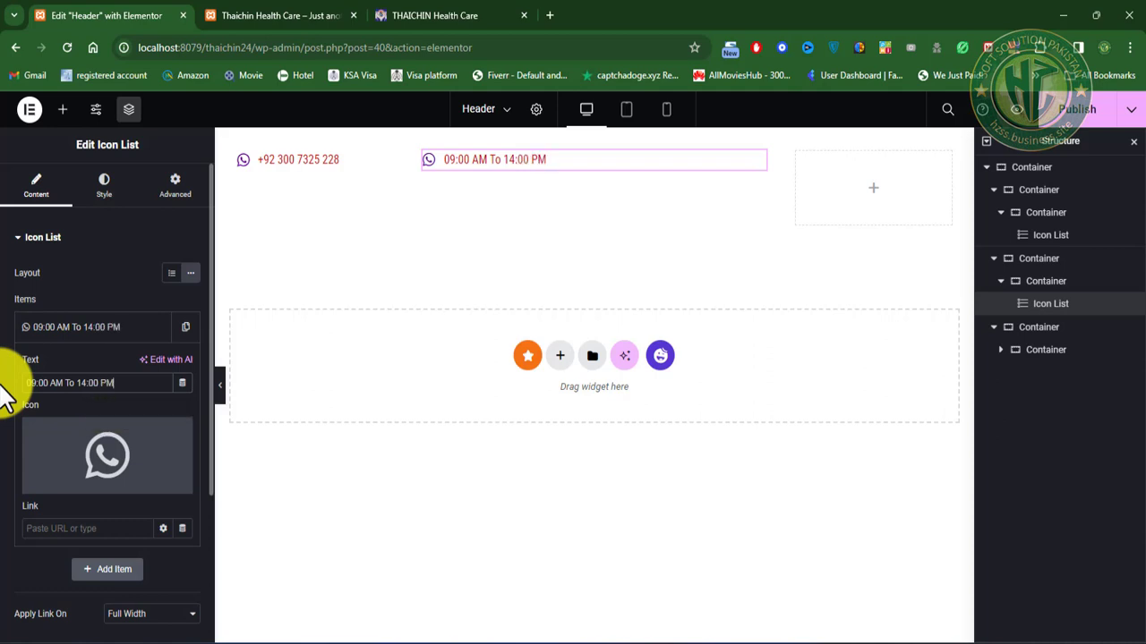
Step: Append the second time range " & 17:00 PM To 22:00 PM" to the middle column's list item text
type(" & 1")
type("7:00 PM To")
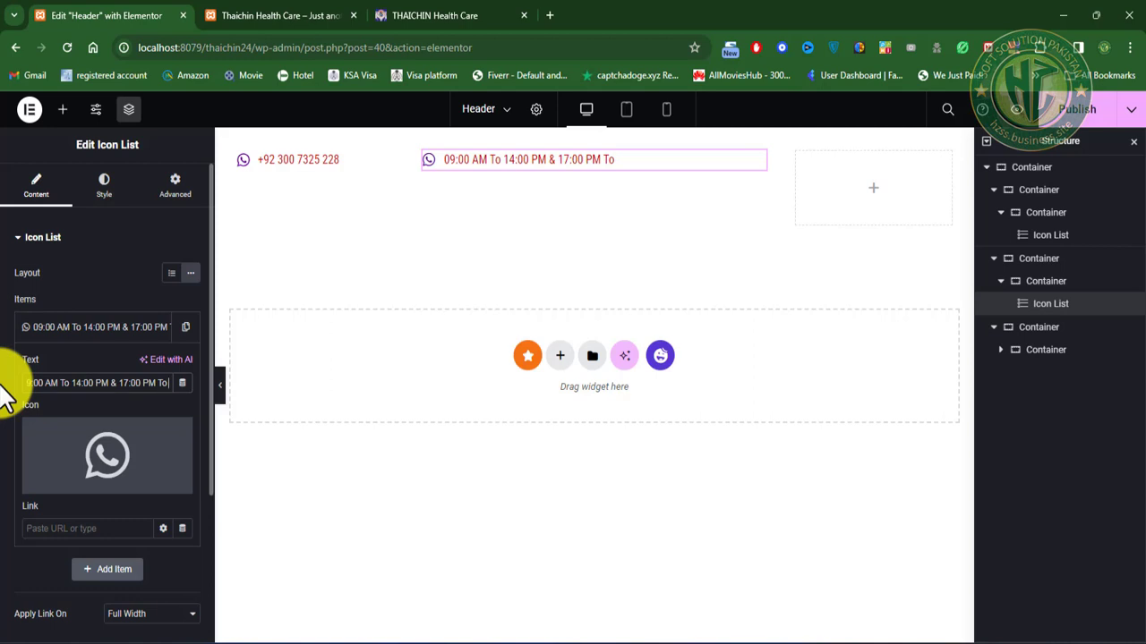
type("22")
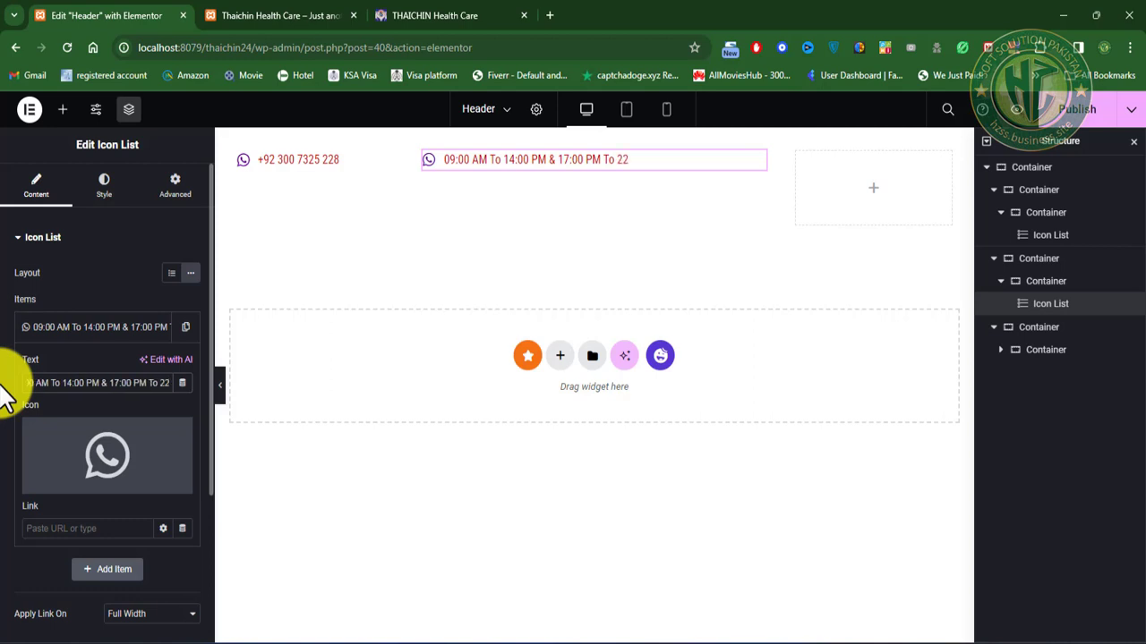
type(":00")
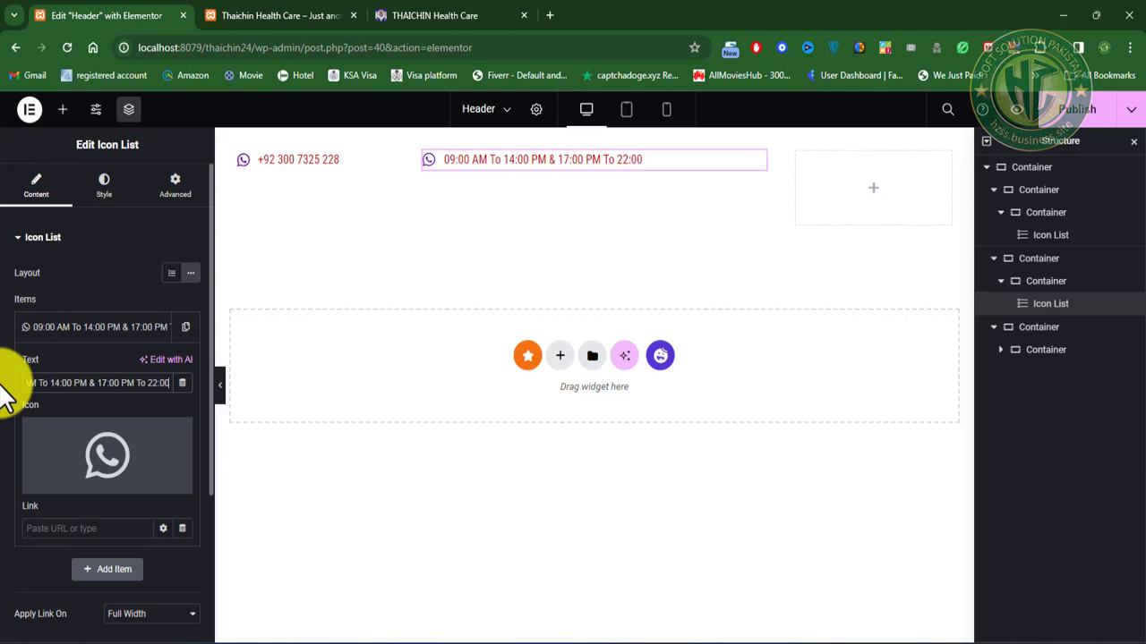
type(" PM")
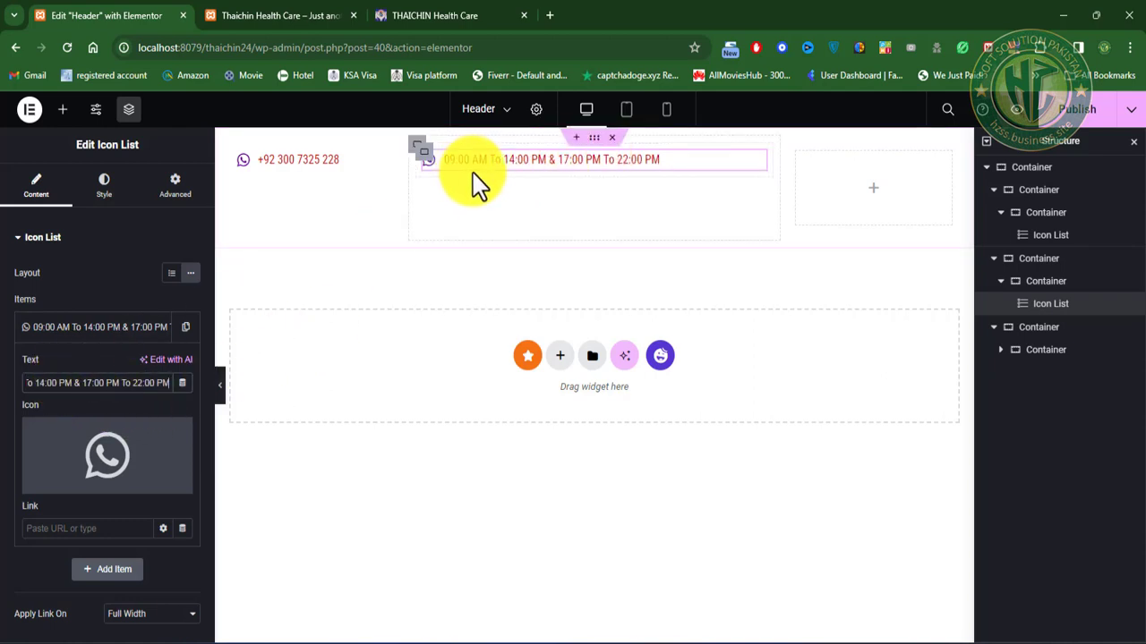
Step: Try to change the middle column's opening hours text directly on the canvas to "09:00 AM To 06:00 Mon to Sat"
left_click(511, 161)
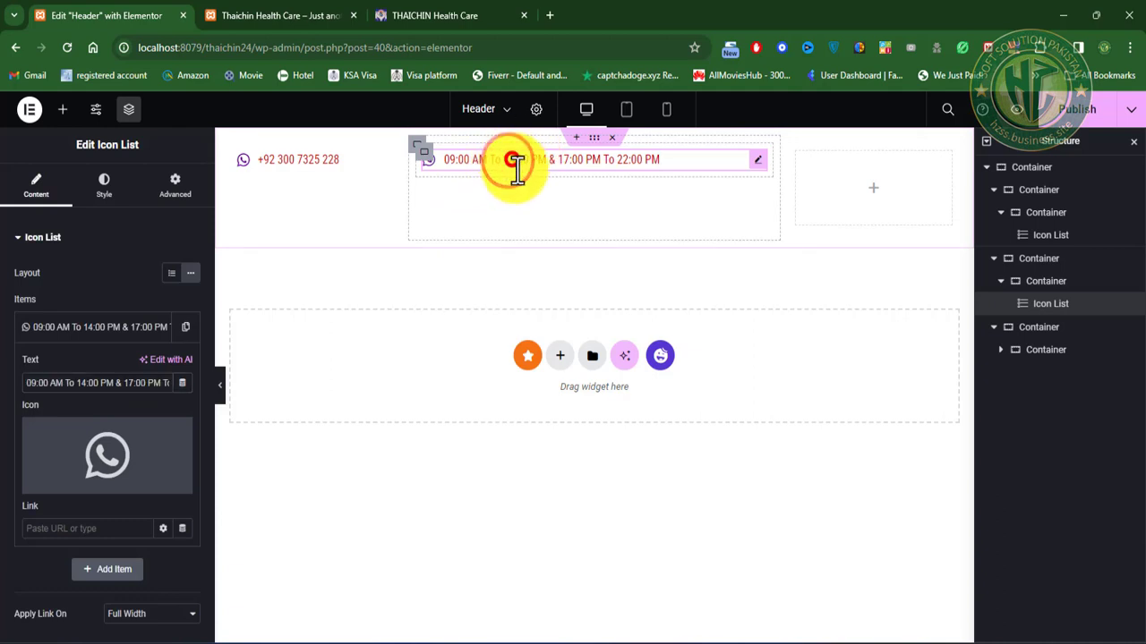
key("BackSpace")
key("BackSpace")
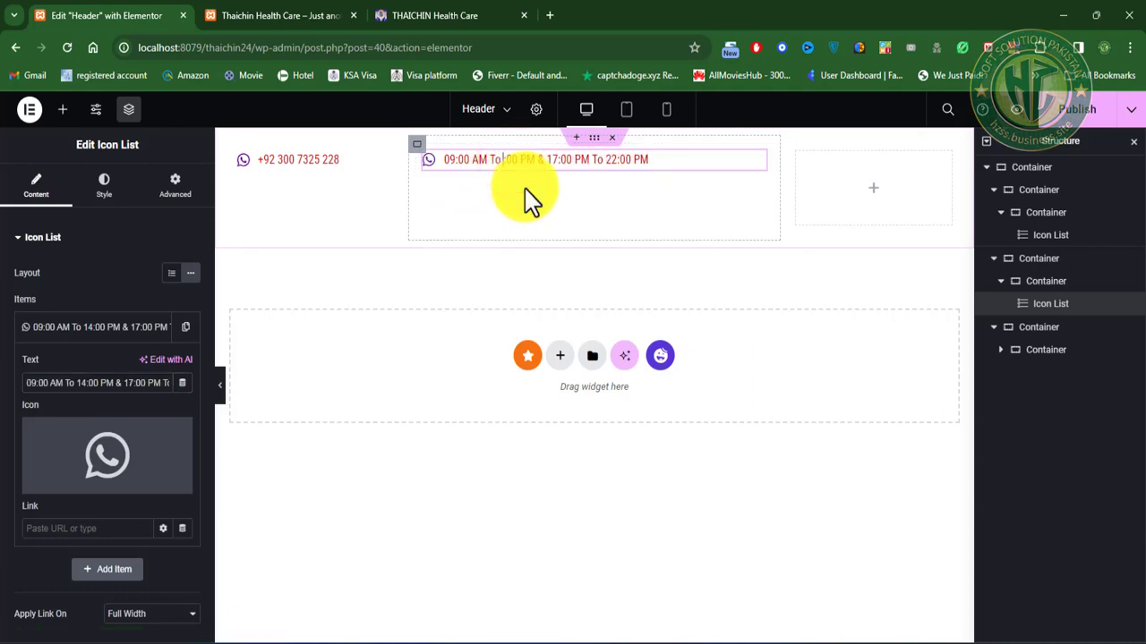
type("6")
key("BackSpace")
type("06")
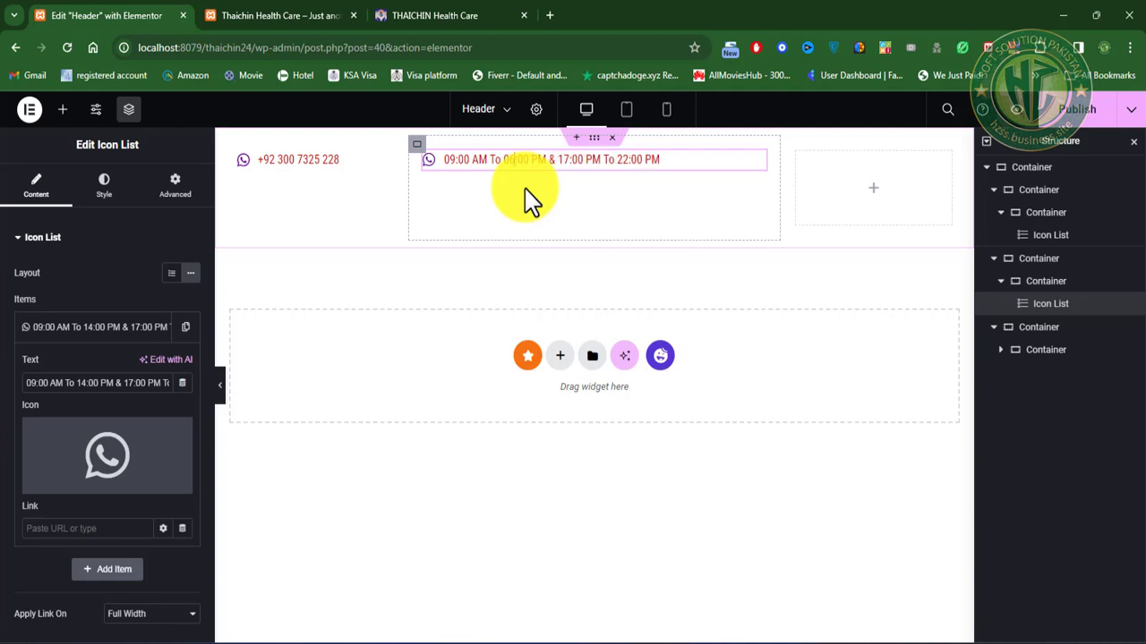
left_click_drag(531, 159, 679, 161)
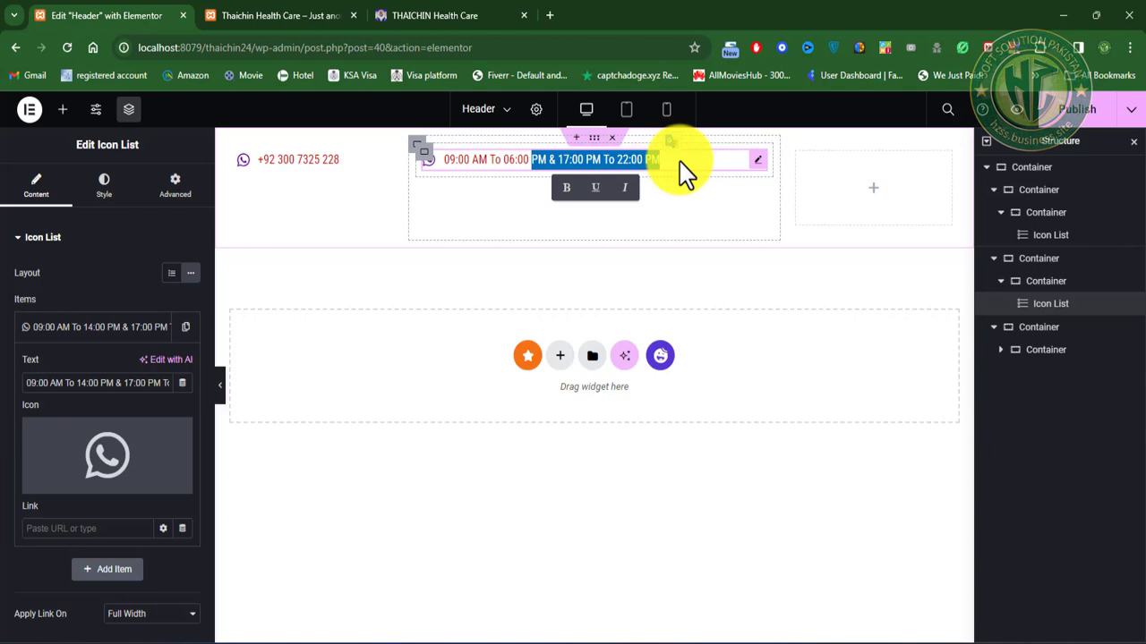
type("Mon")
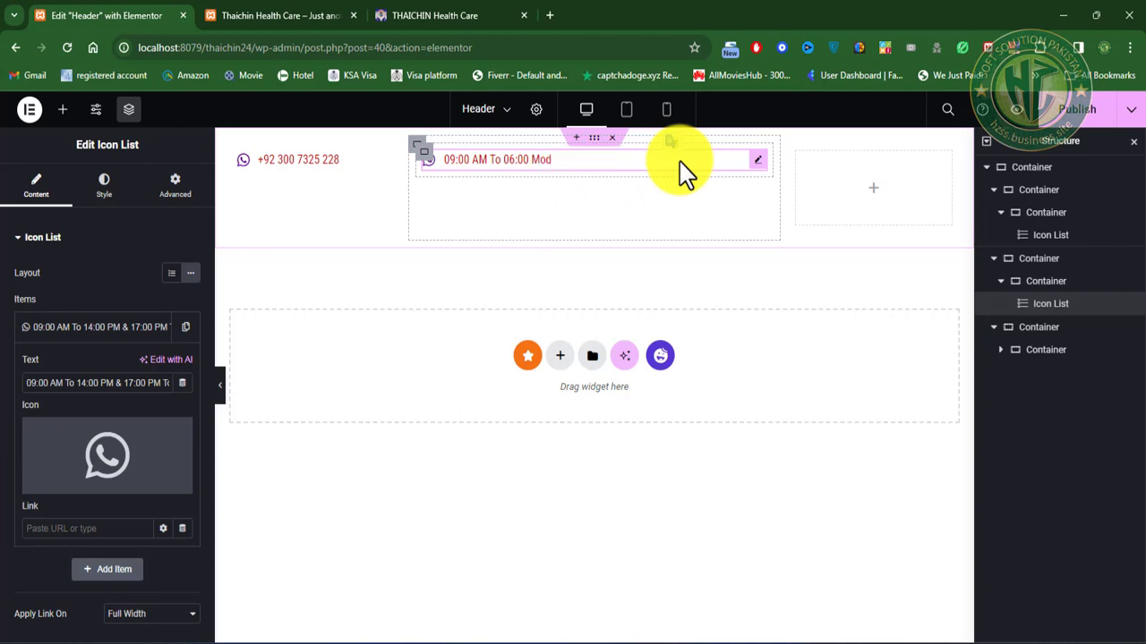
type(" to Sat")
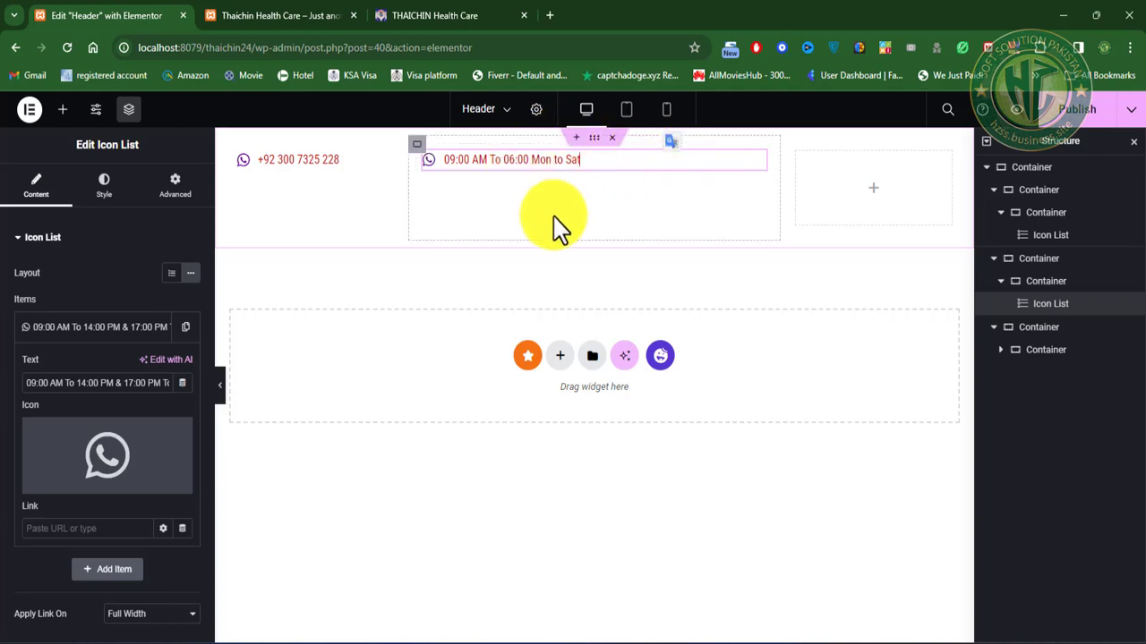
left_click(443, 282)
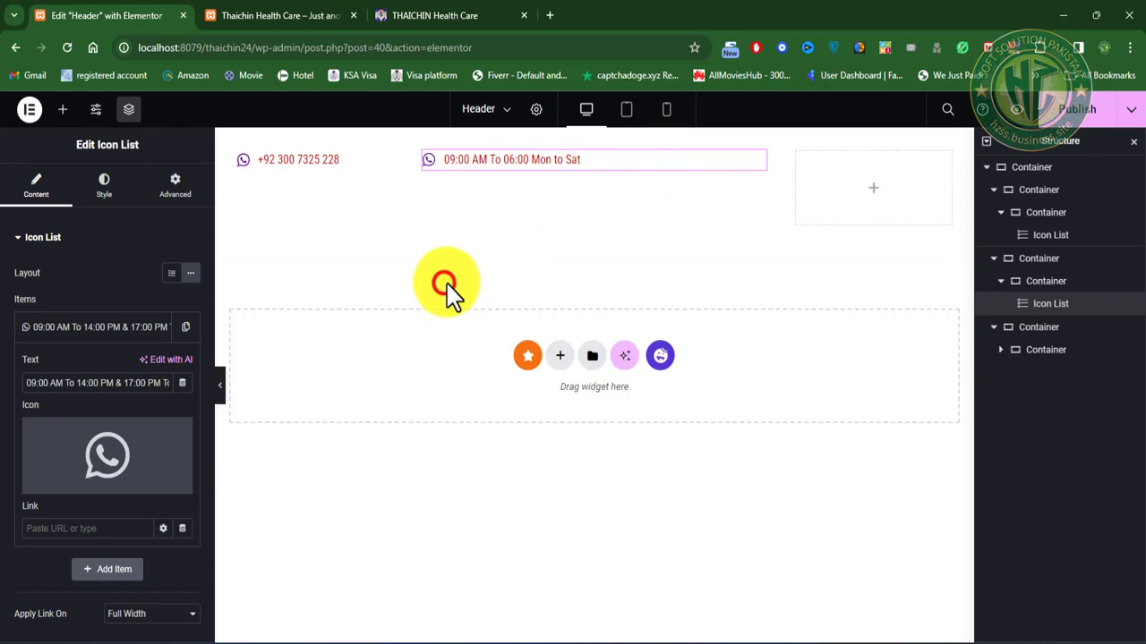
right_click(827, 172)
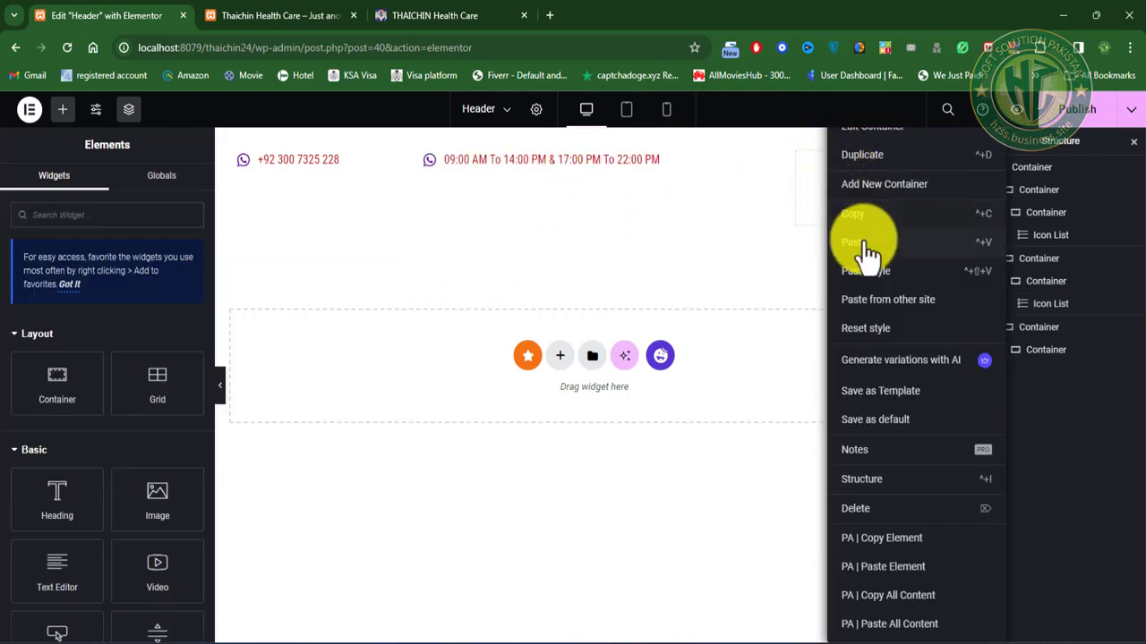
left_click(857, 242)
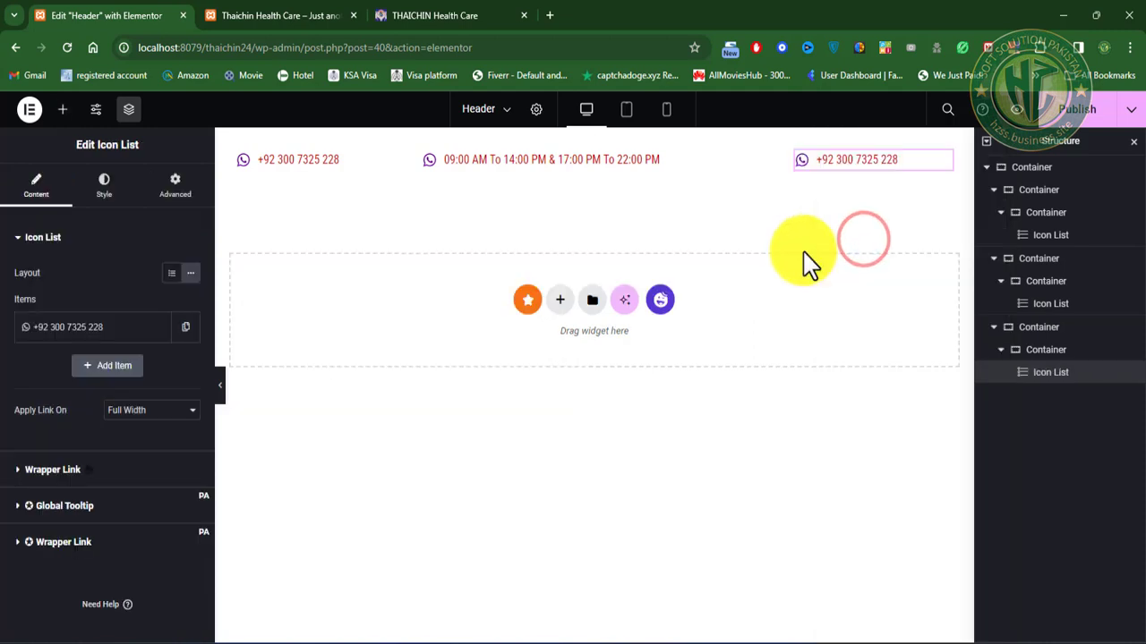
right_click(942, 165)
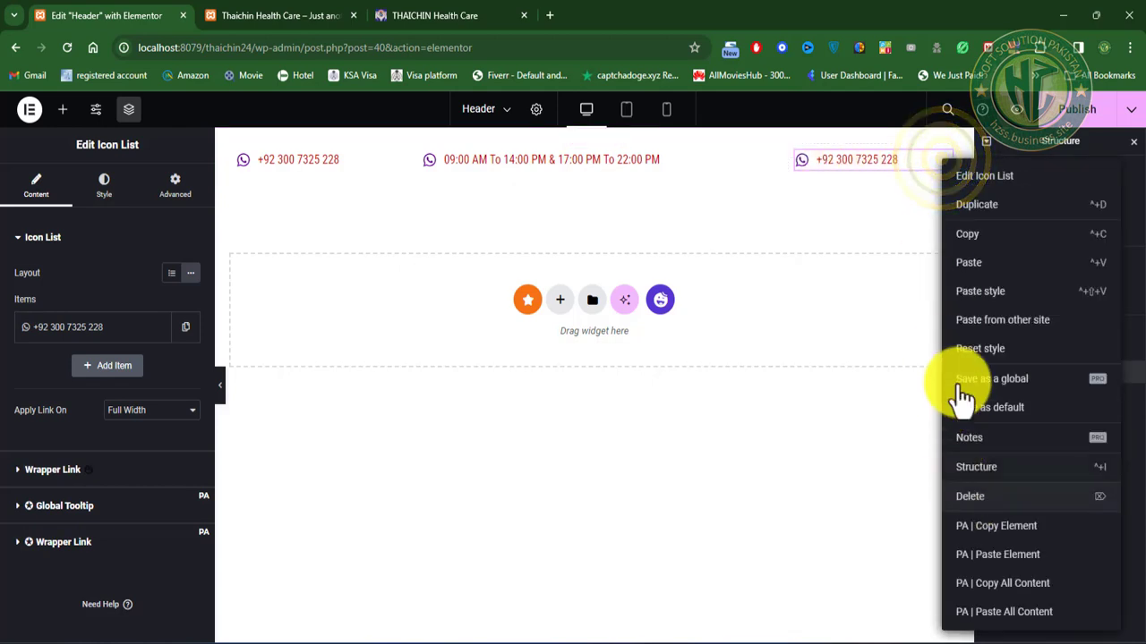
left_click(976, 498)
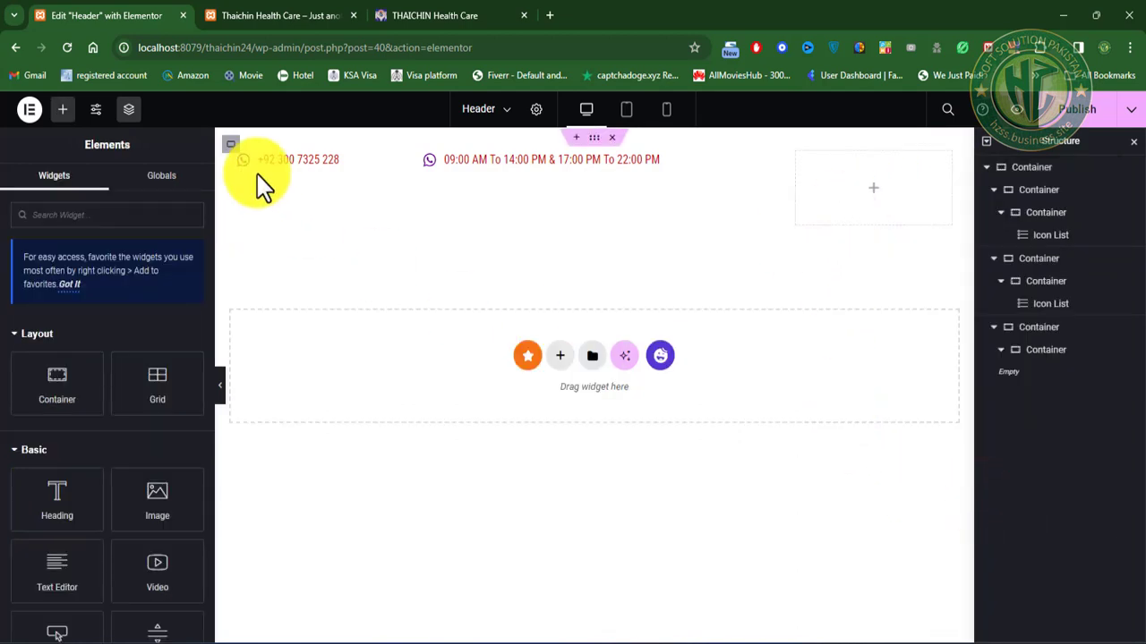
Step: Find the Social Icons widget by searching "soci" and place it in the third column's empty inner container
left_click(131, 218)
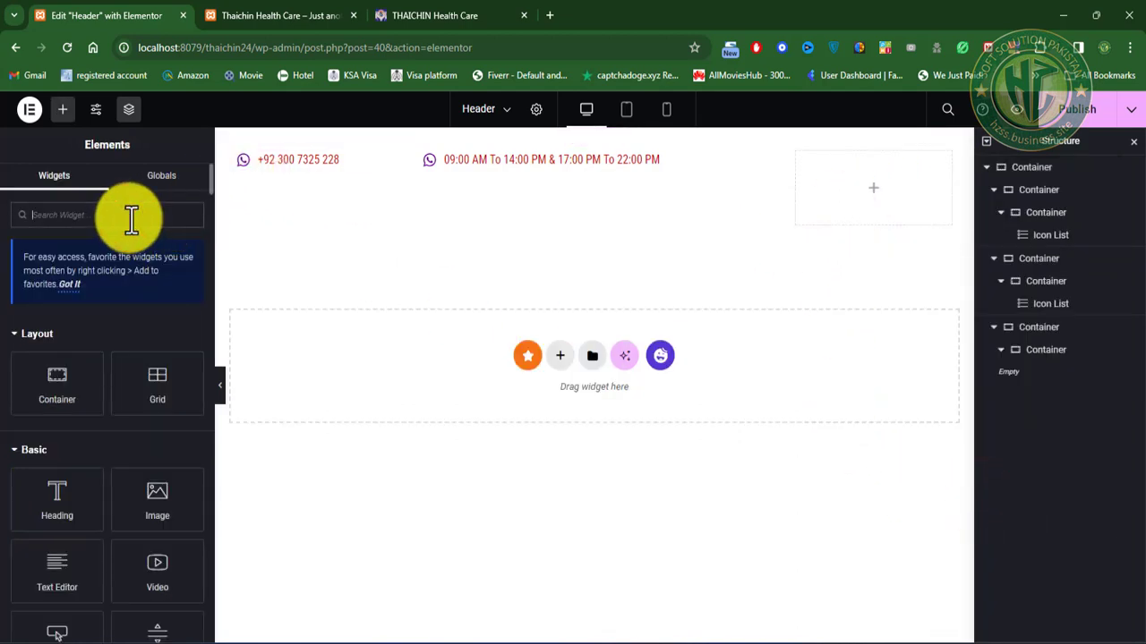
type("soc")
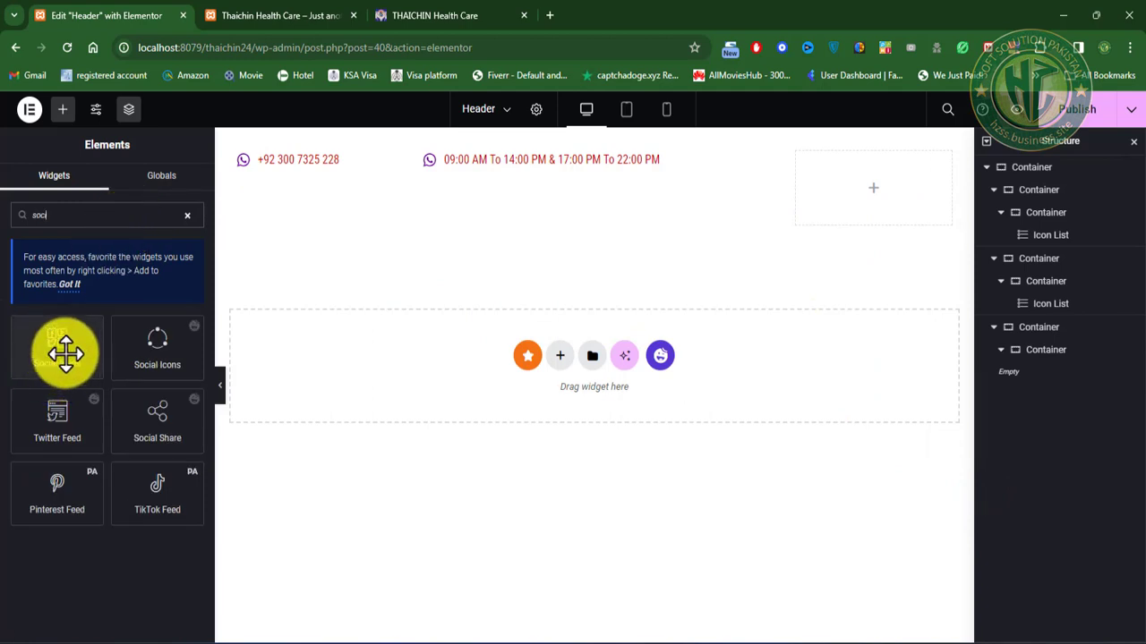
left_click_drag(66, 350, 884, 198)
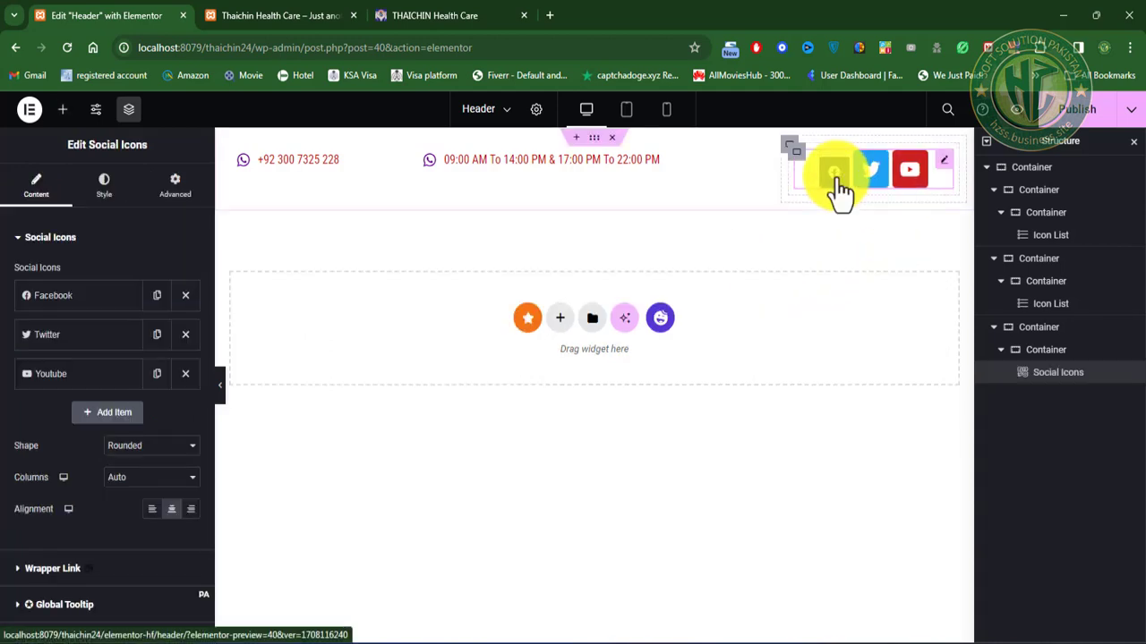
left_click(945, 160)
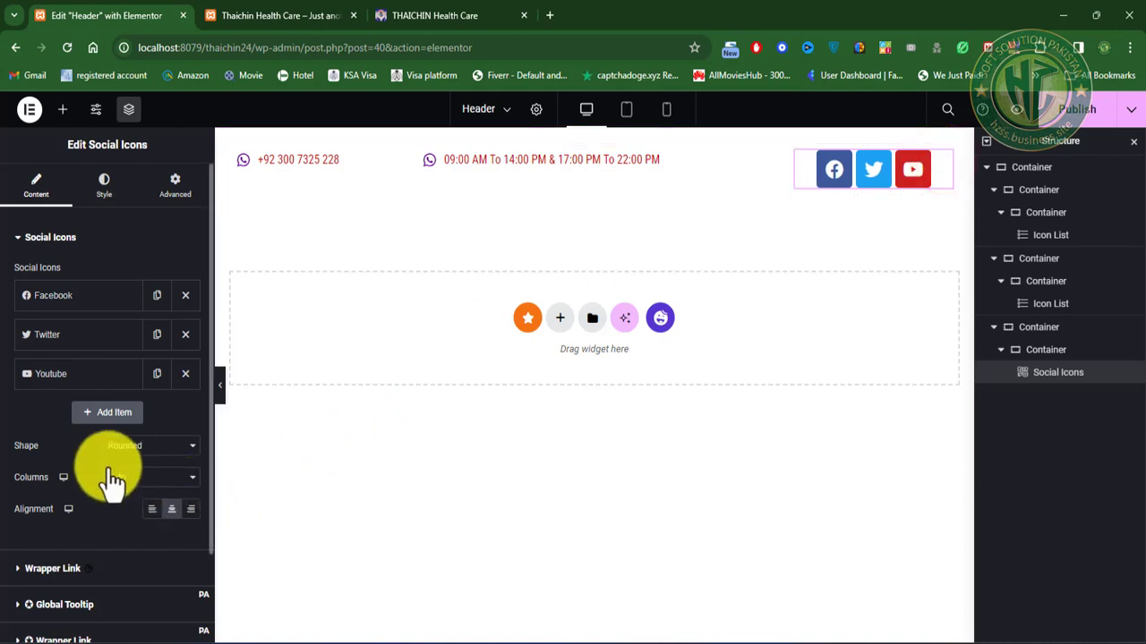
Step: Set the social icons' shape to Square and align the icons to the right
left_click(172, 445)
left_click(174, 460)
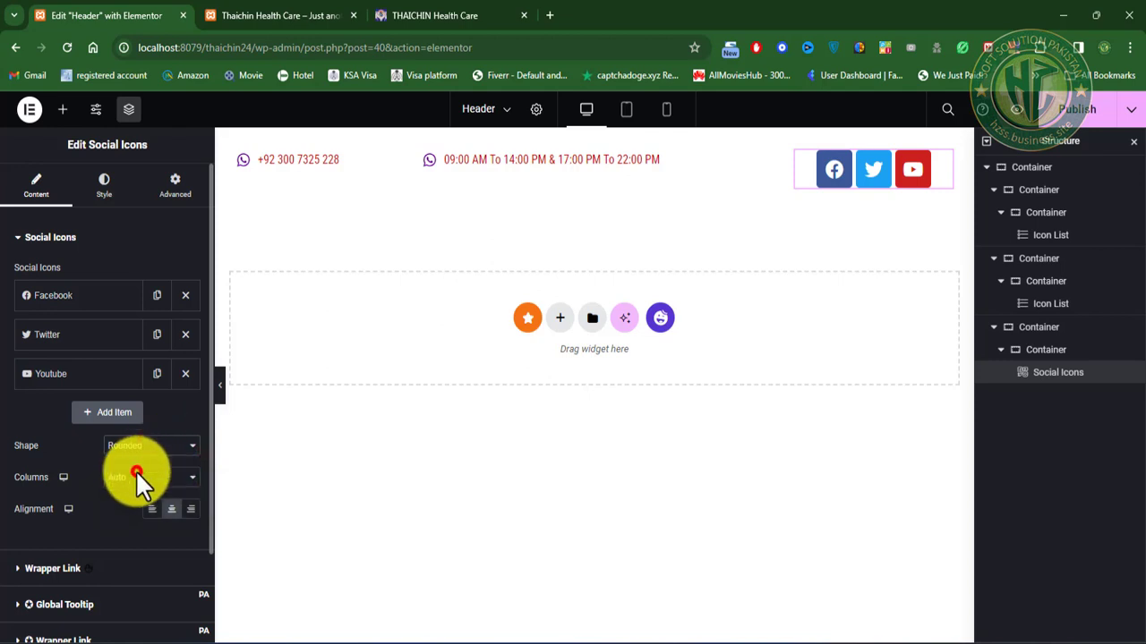
left_click(157, 477)
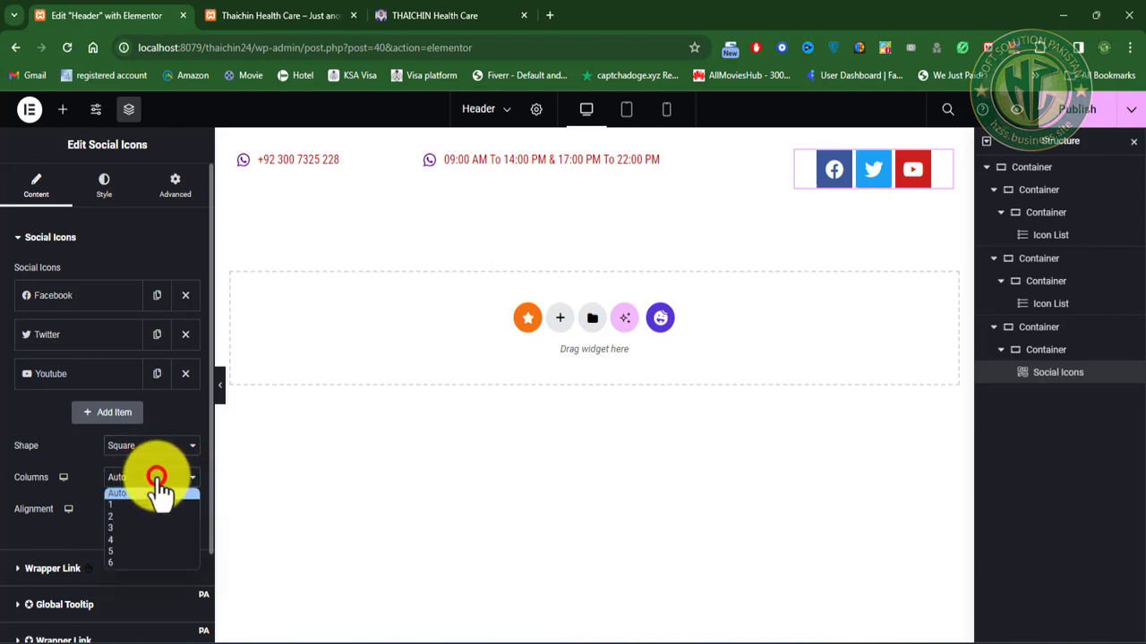
left_click(158, 477)
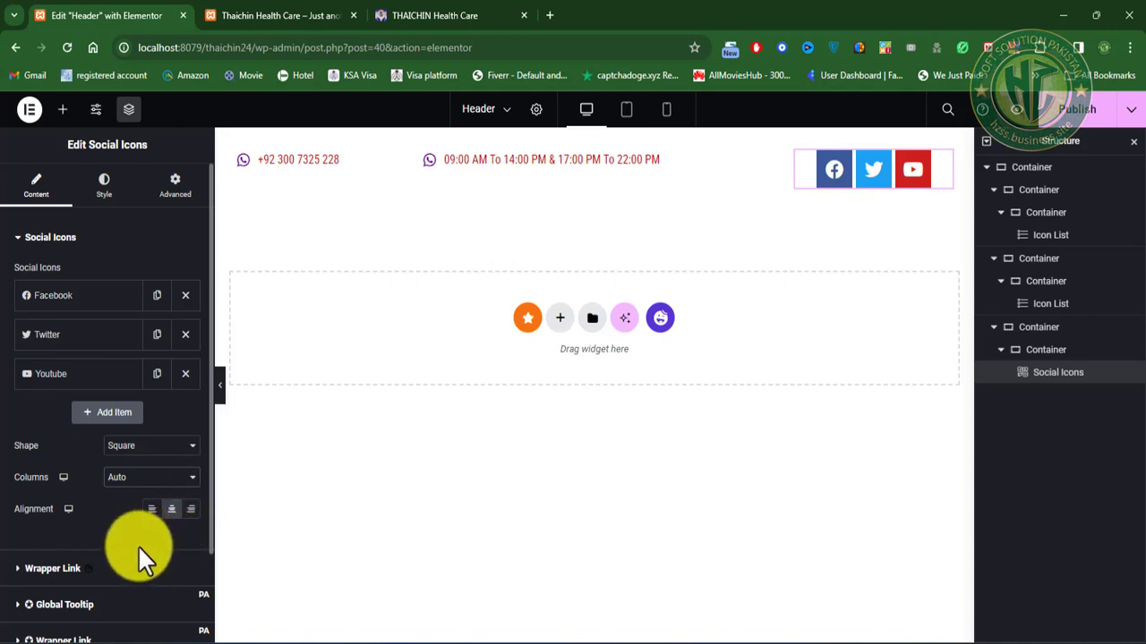
left_click(192, 510)
scroll(127, 546, "down", 1)
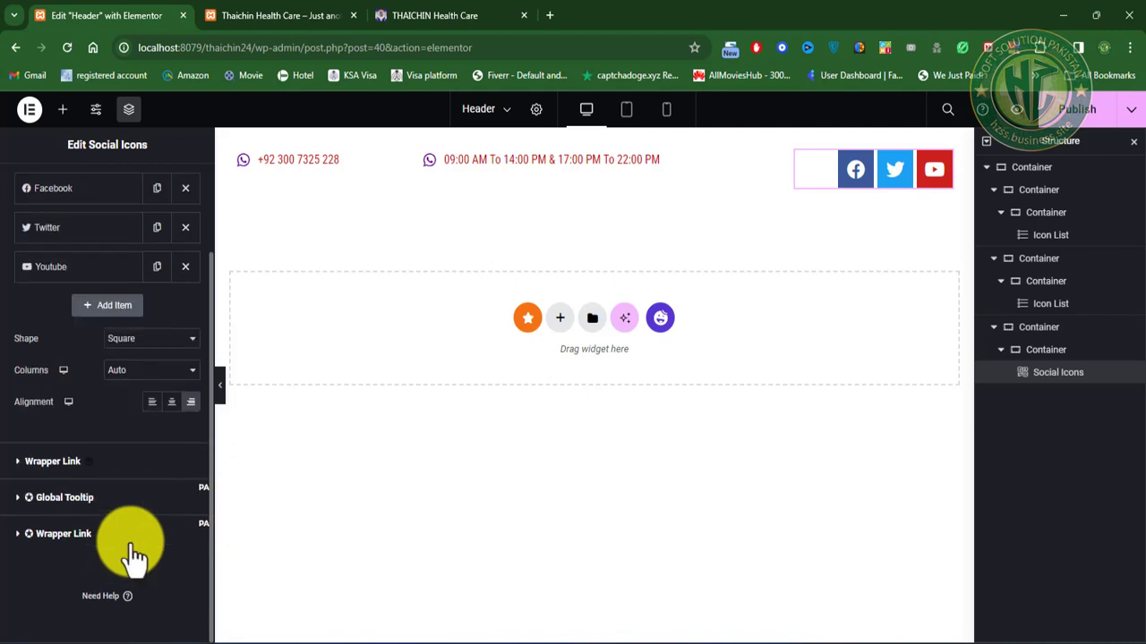
scroll(130, 550, "up", 1)
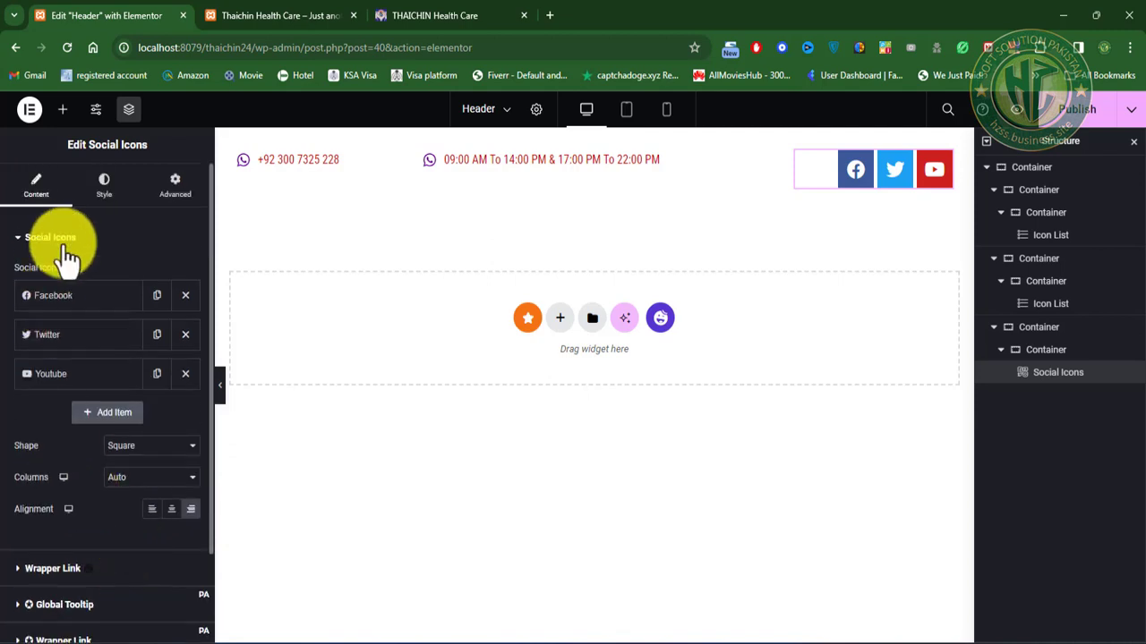
Step: In the social icons' style settings, try an icon size of 20 px and settle on 15 px
left_click(102, 188)
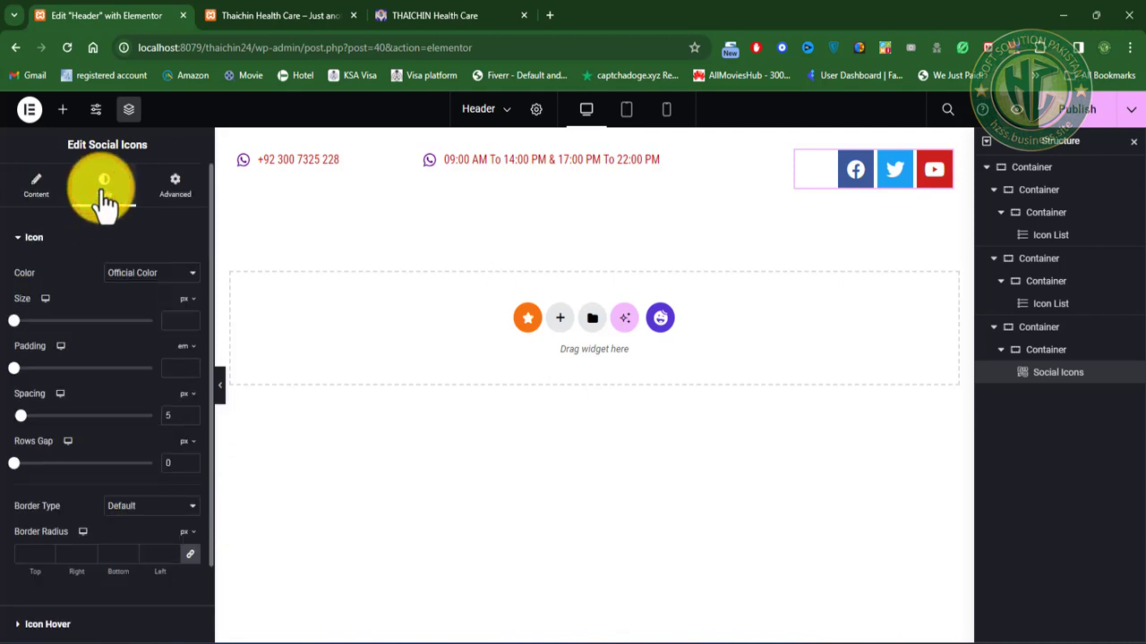
left_click(167, 273)
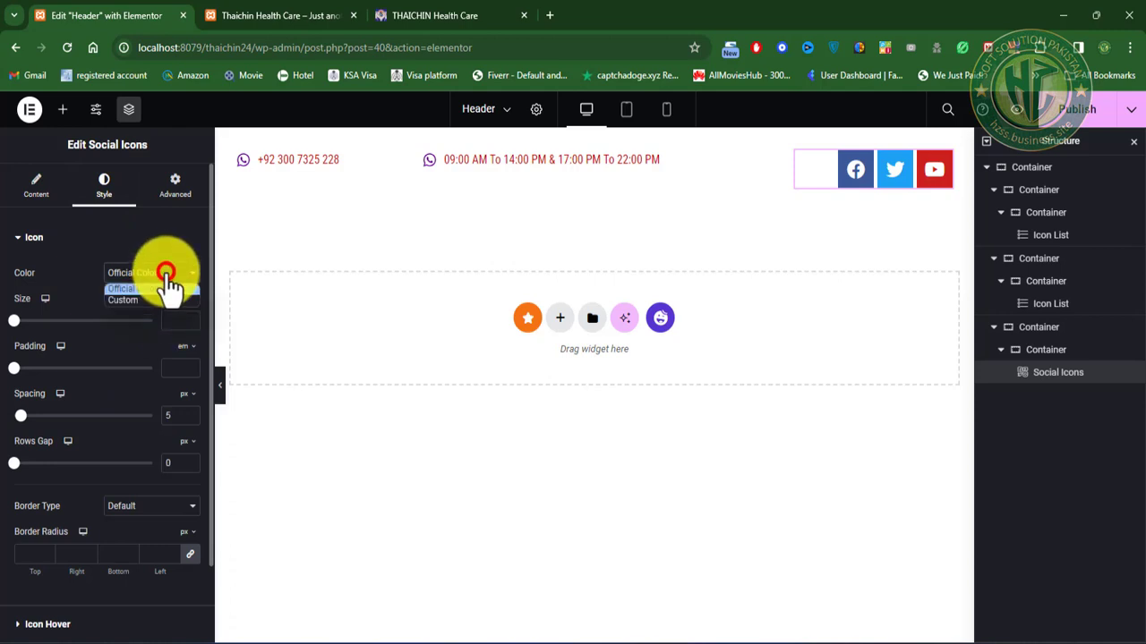
left_click(166, 272)
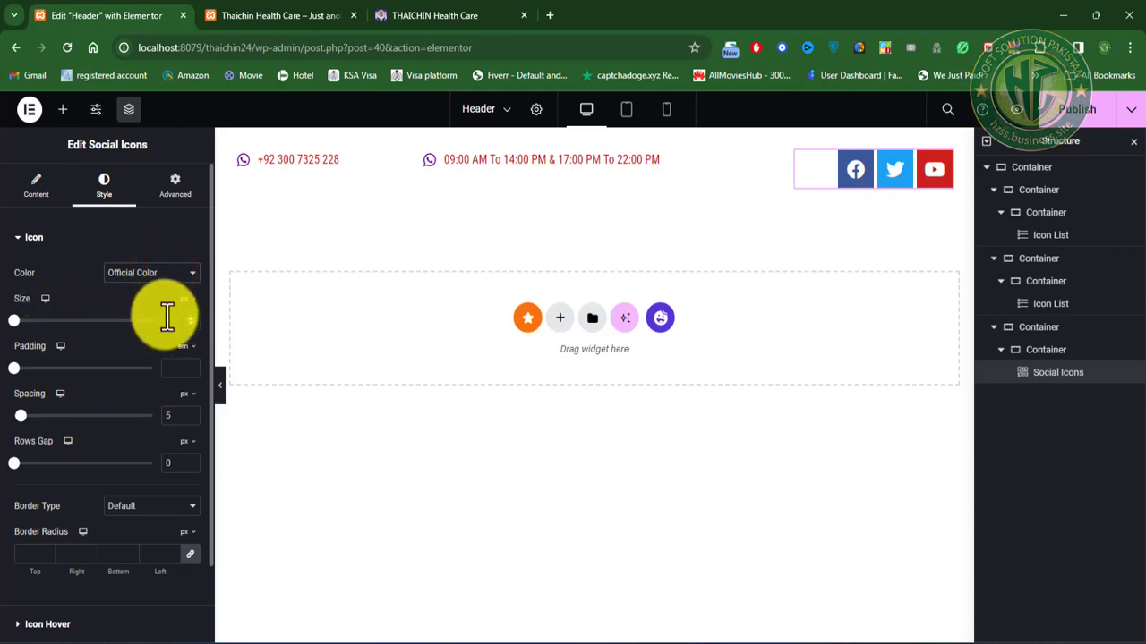
left_click(166, 315)
type("20")
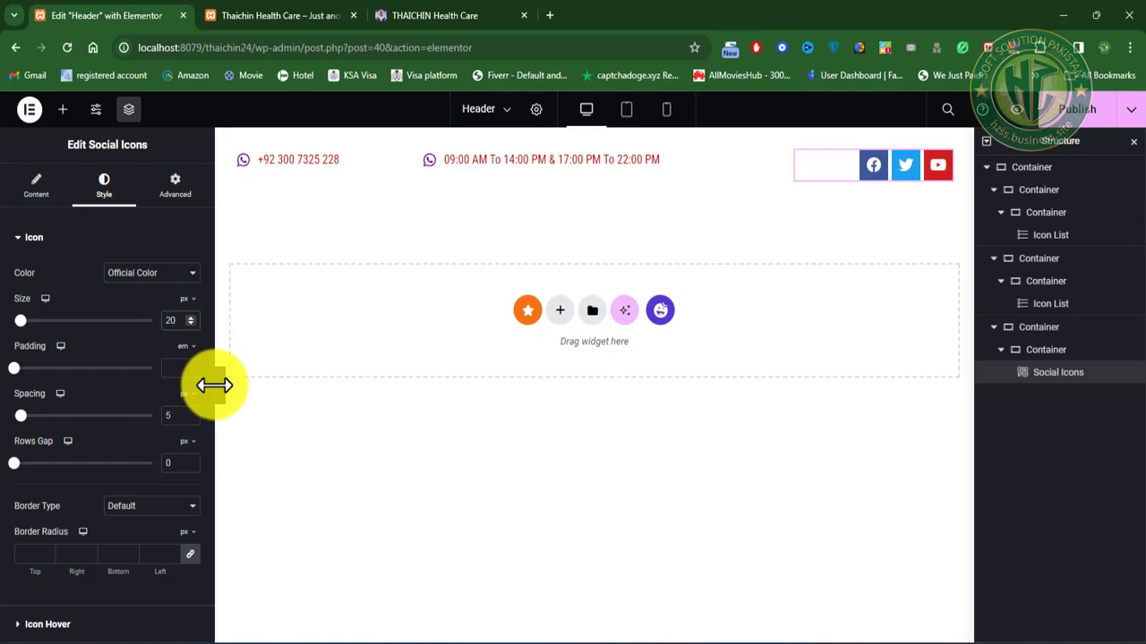
left_click(182, 321)
type("15")
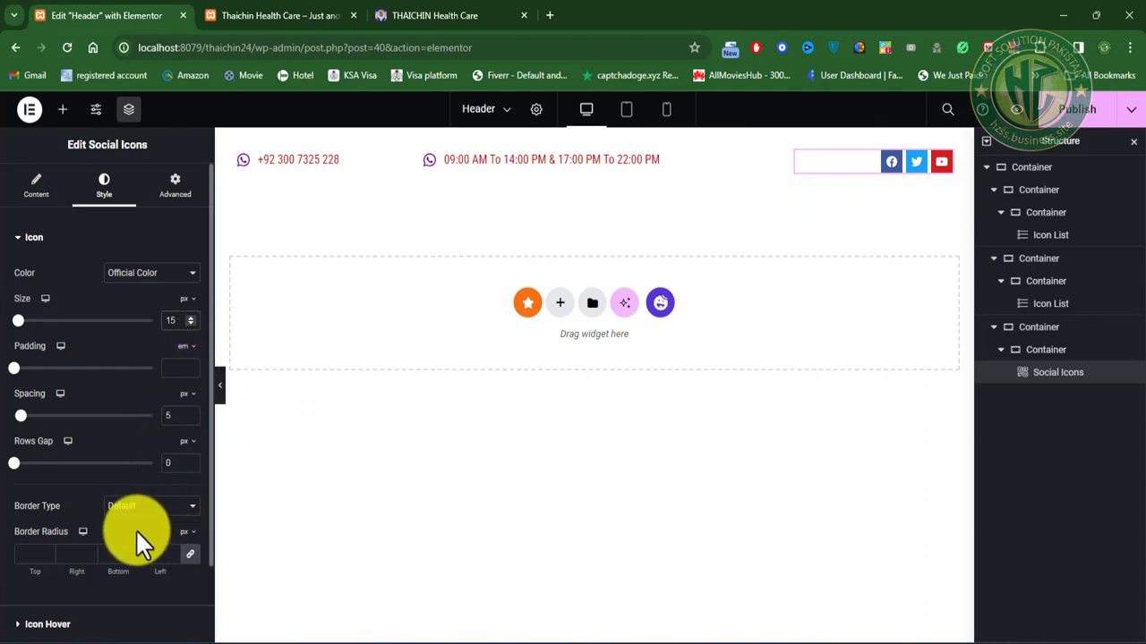
Step: Change the shape of the social icons to Circle in the widget's content settings
left_click(36, 184)
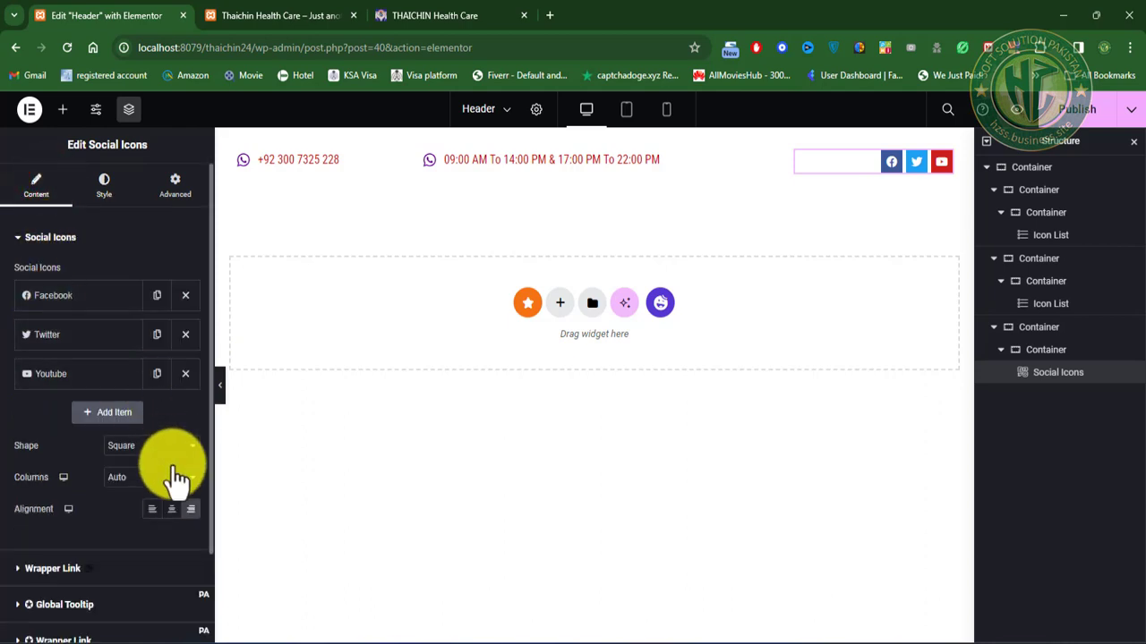
left_click(165, 448)
left_click(136, 485)
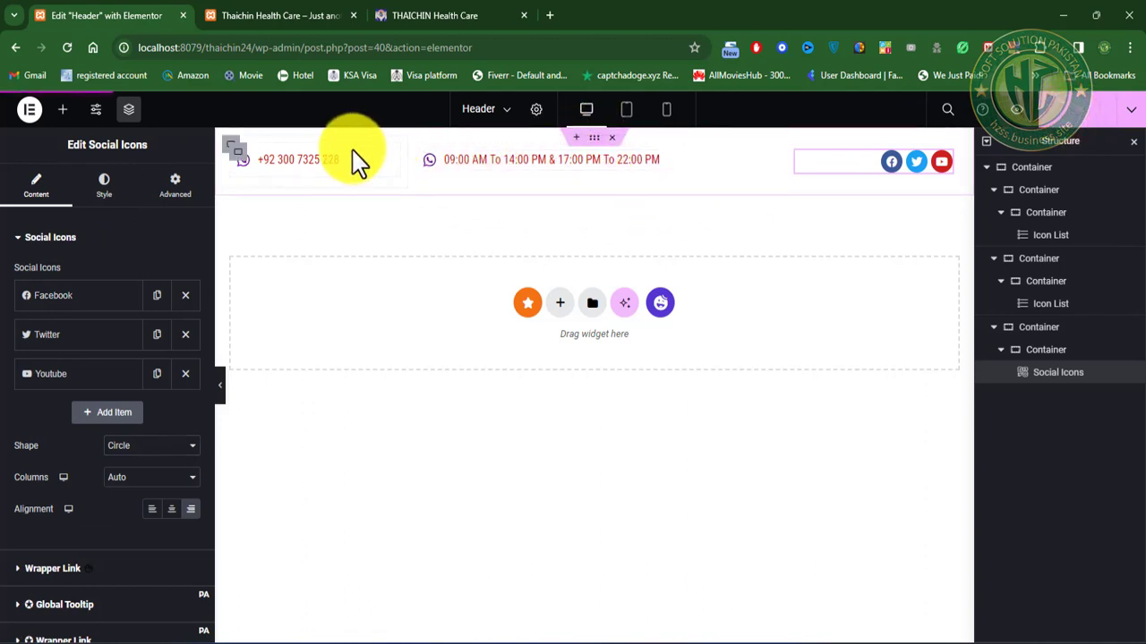
Step: Set the margin and padding of the header's outermost container to 0 px on all sides
left_click(595, 139)
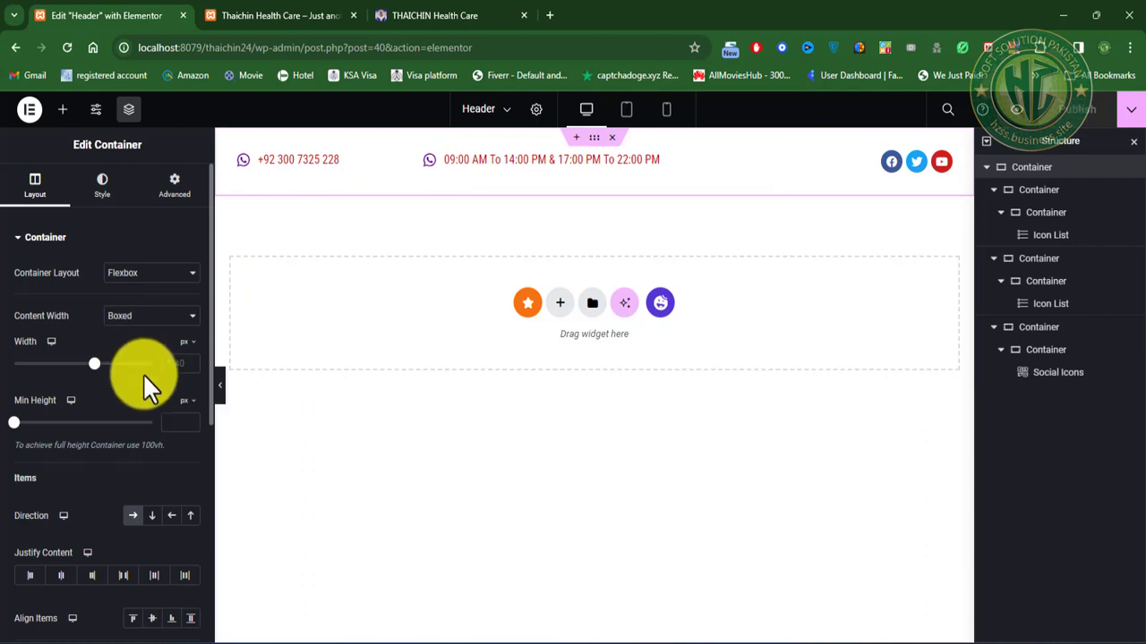
left_click(102, 184)
left_click(182, 190)
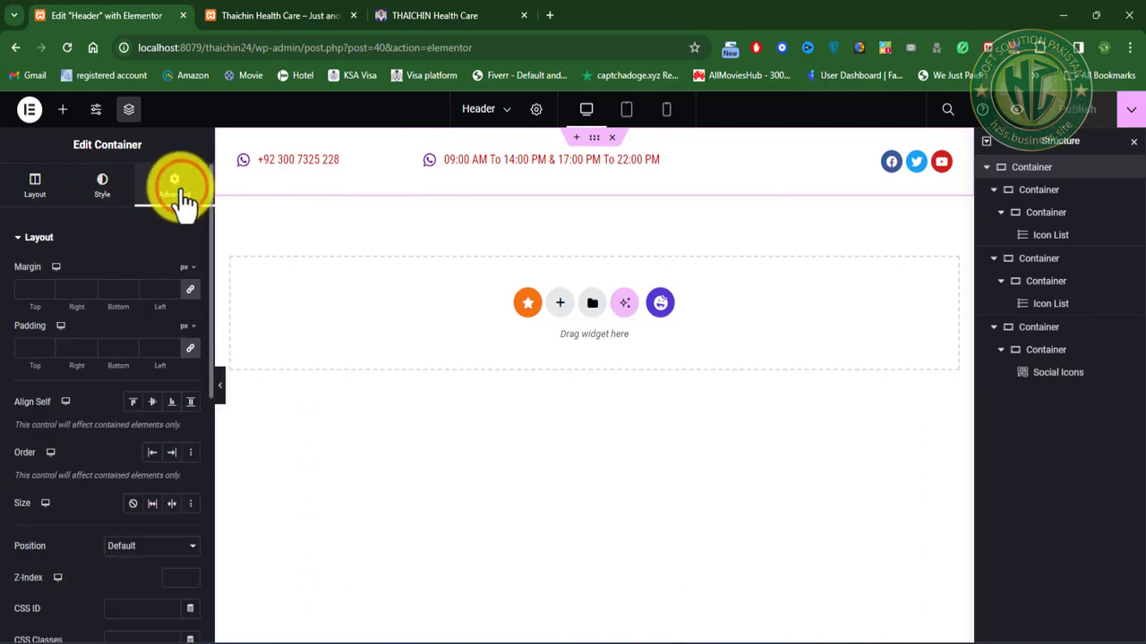
left_click(27, 286)
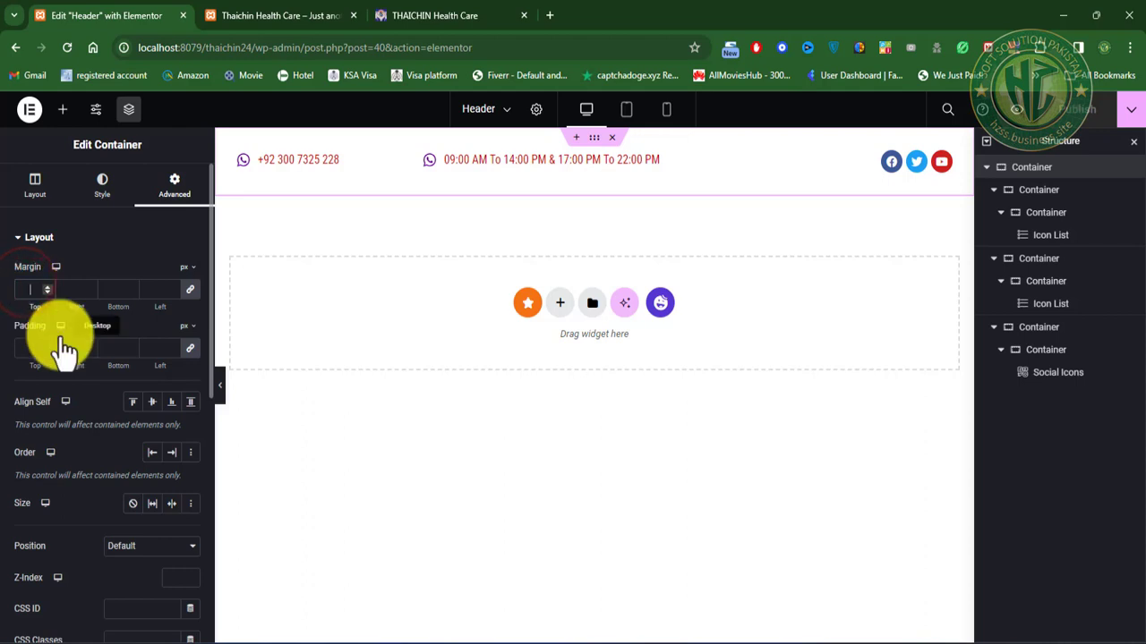
type("0")
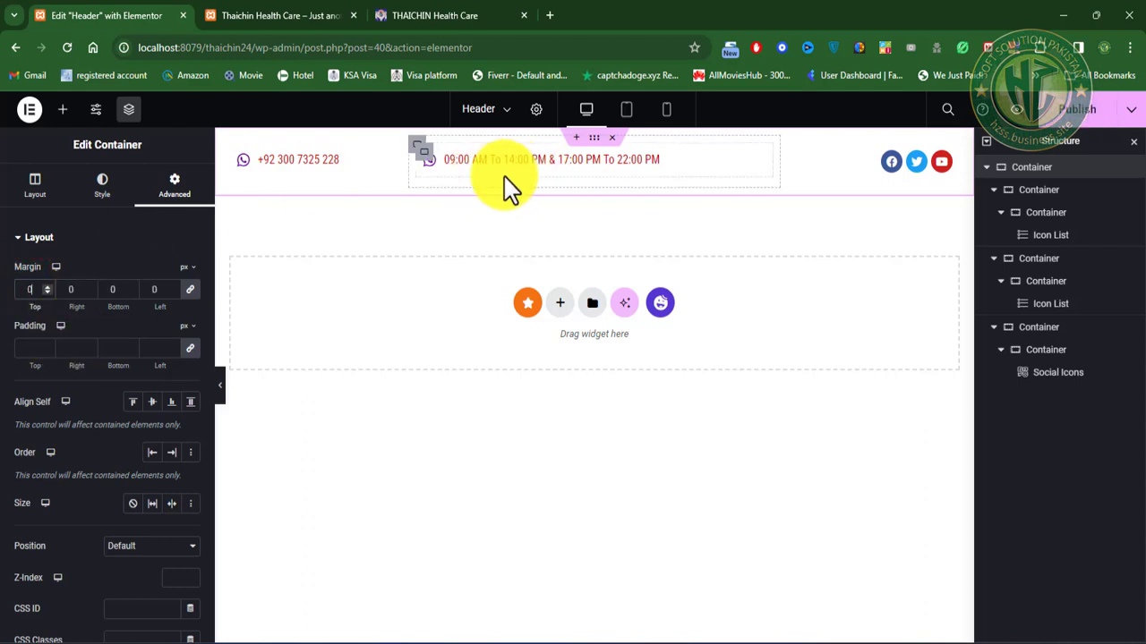
left_click(28, 347)
type("0")
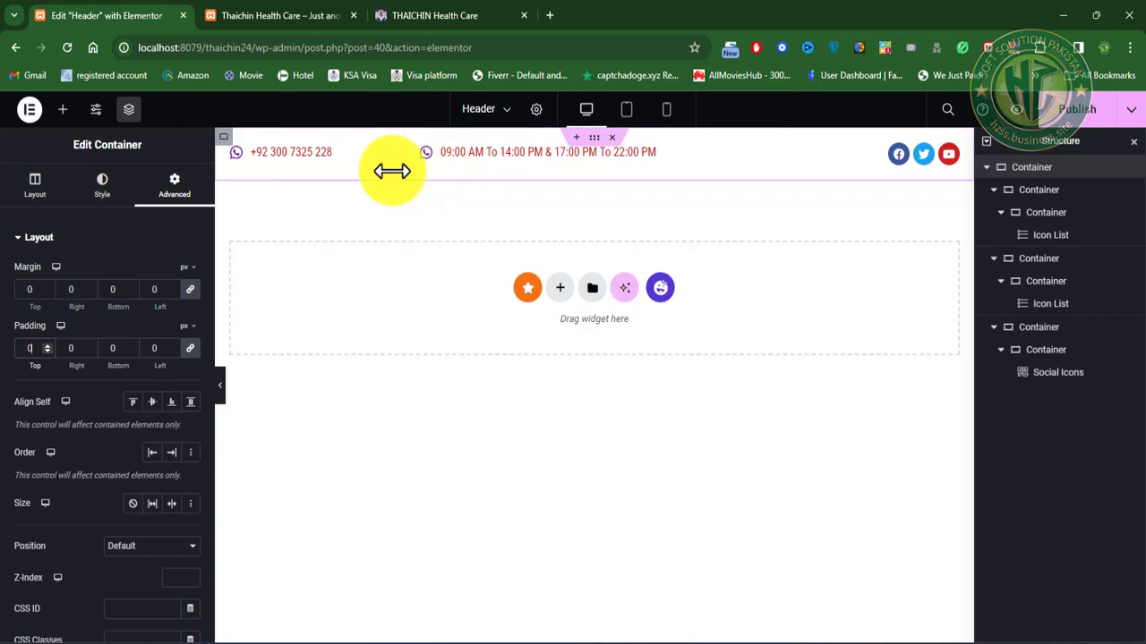
Step: Set the margin and padding of the header's phone-number container to 0 px on all sides
left_click(228, 143)
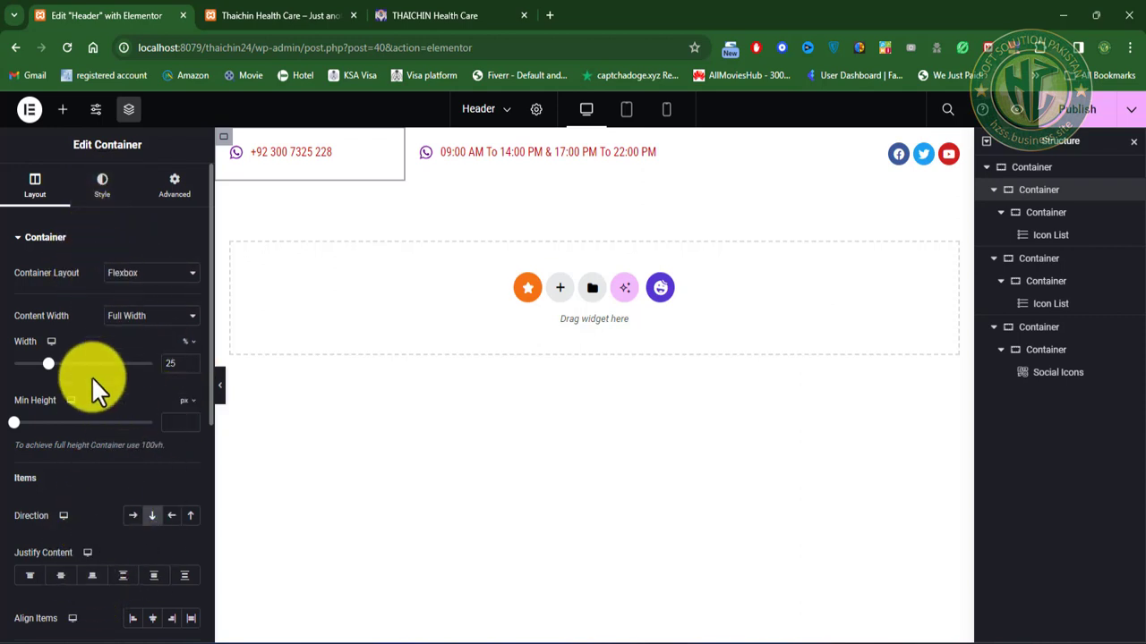
left_click(224, 143)
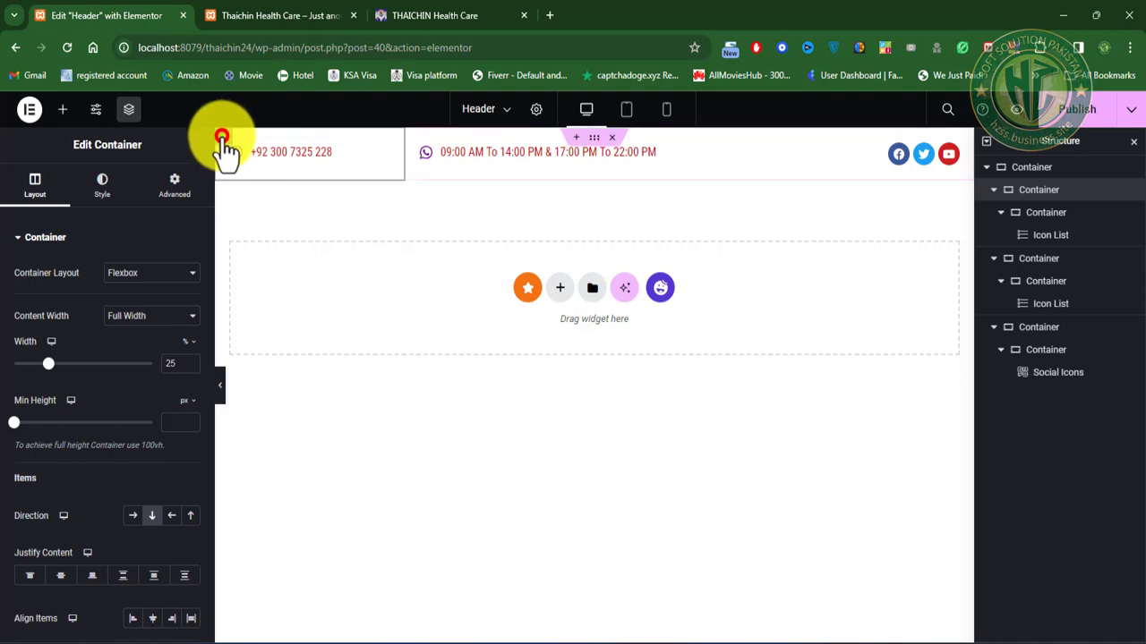
left_click(177, 188)
left_click(39, 284)
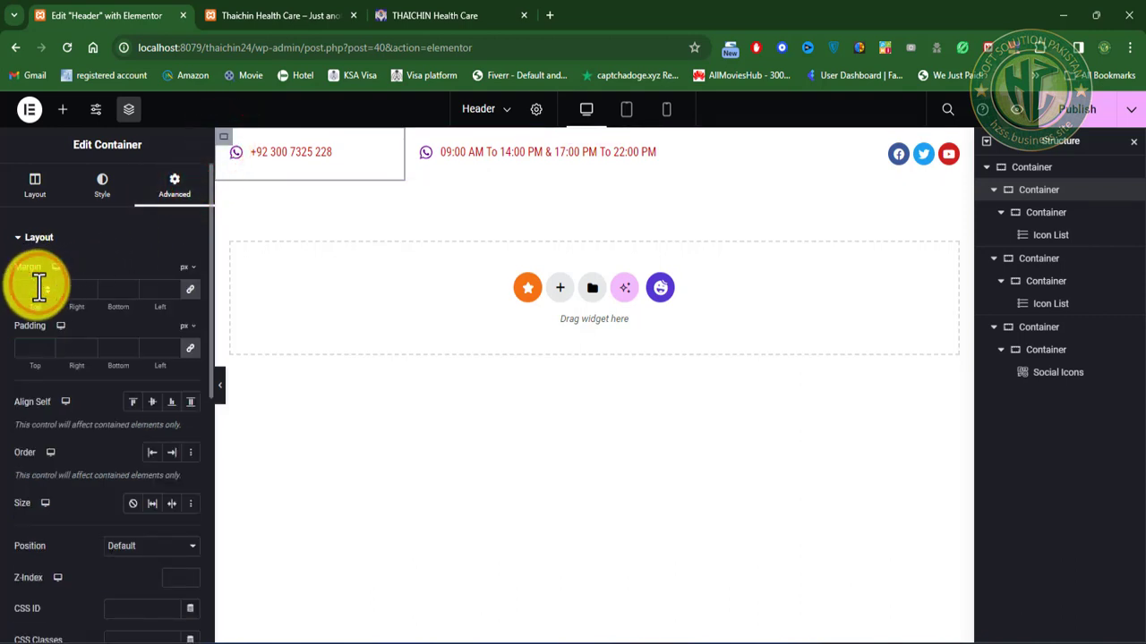
type("0")
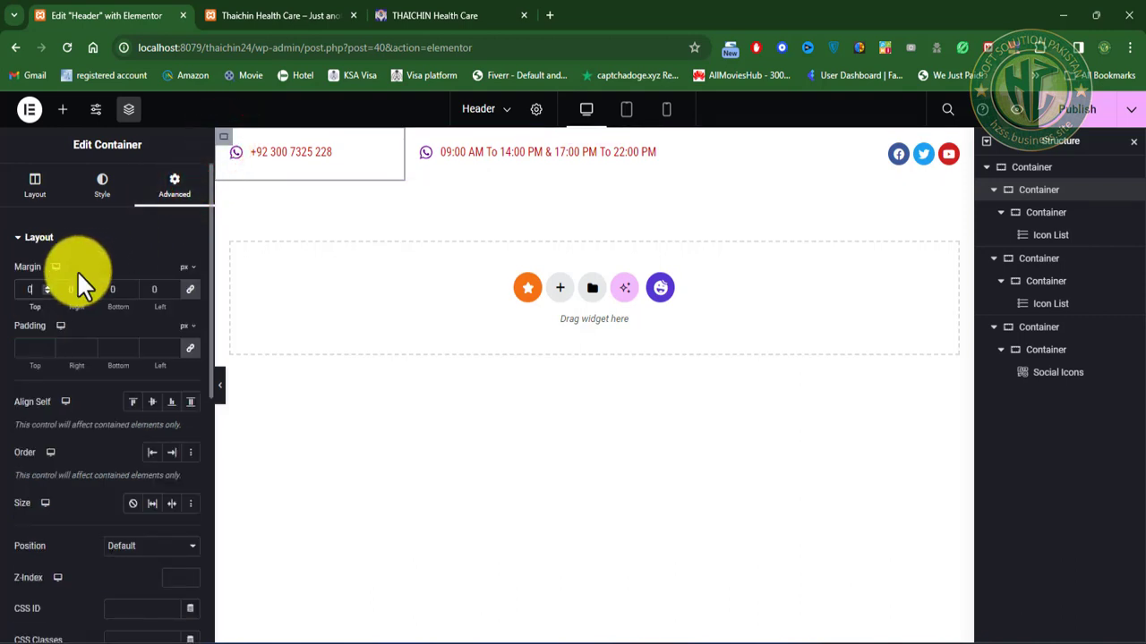
left_click(21, 349)
type("0")
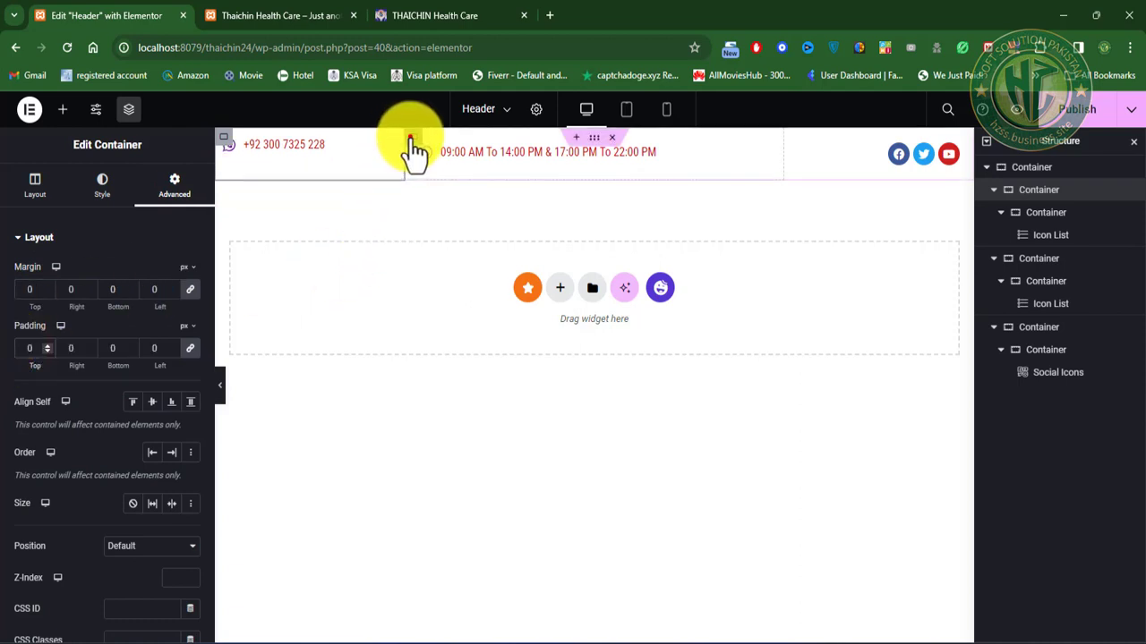
Step: Set the margin and padding of the opening-hours container to 0 px on all sides
left_click(411, 141)
left_click(179, 184)
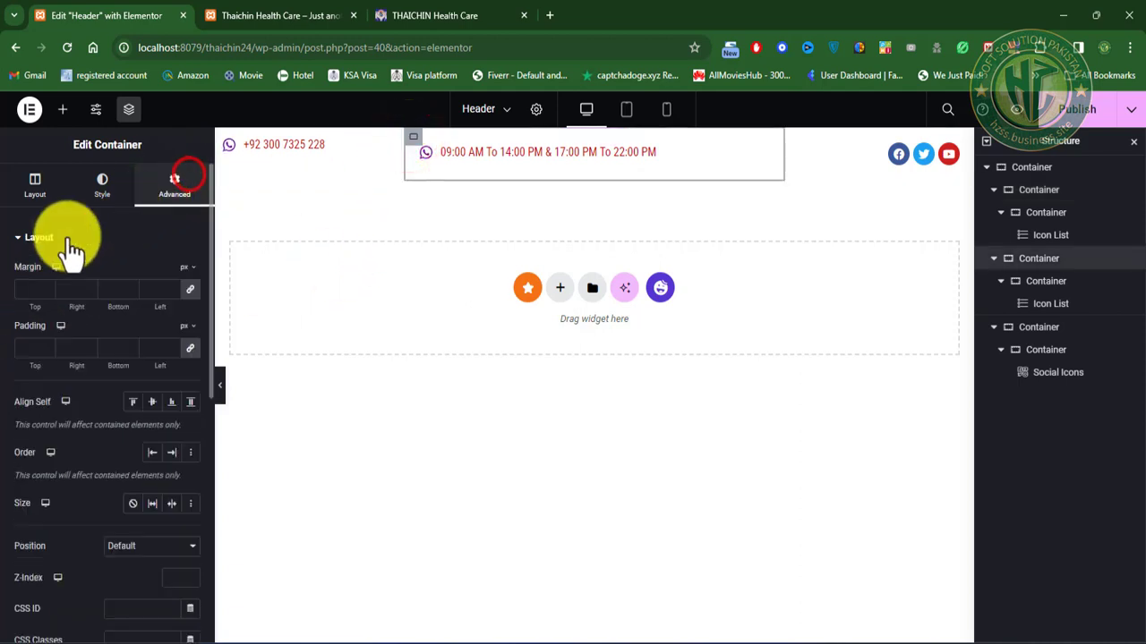
left_click(20, 281)
type("0")
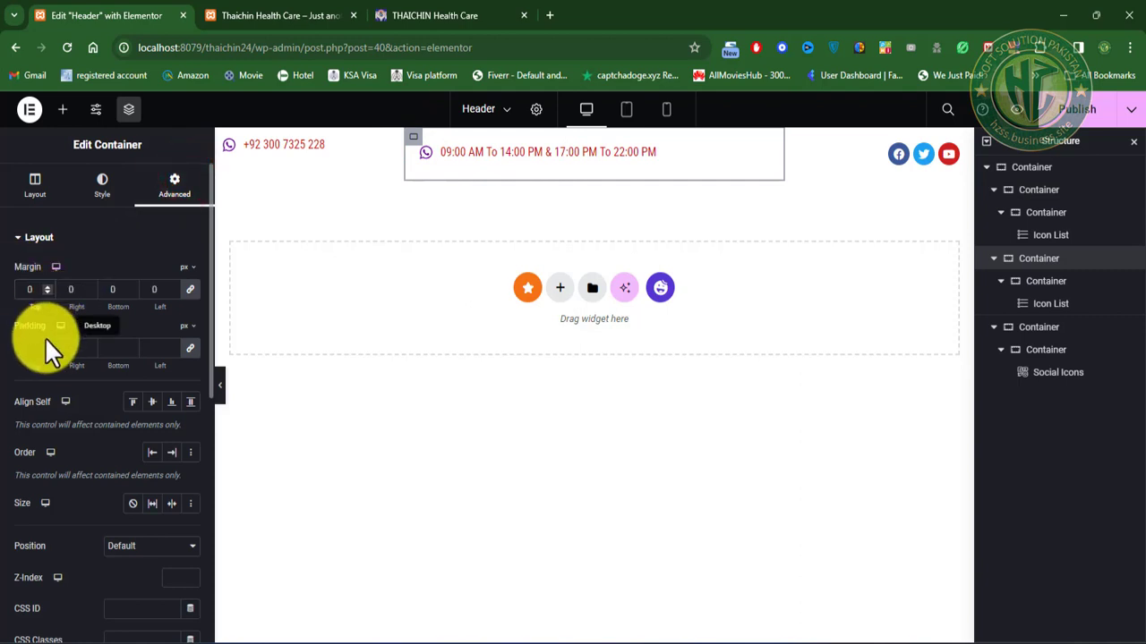
left_click(35, 349)
type("0")
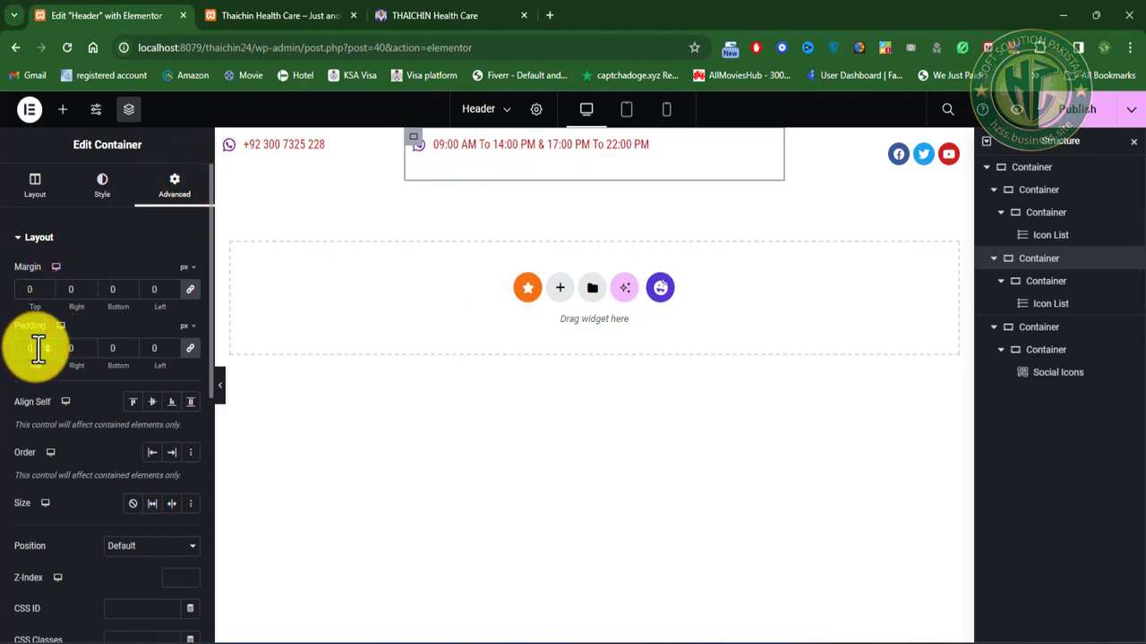
Step: Set the margin and padding of the container holding the social icons to 0 px on all sides
left_click(791, 134)
left_click(173, 184)
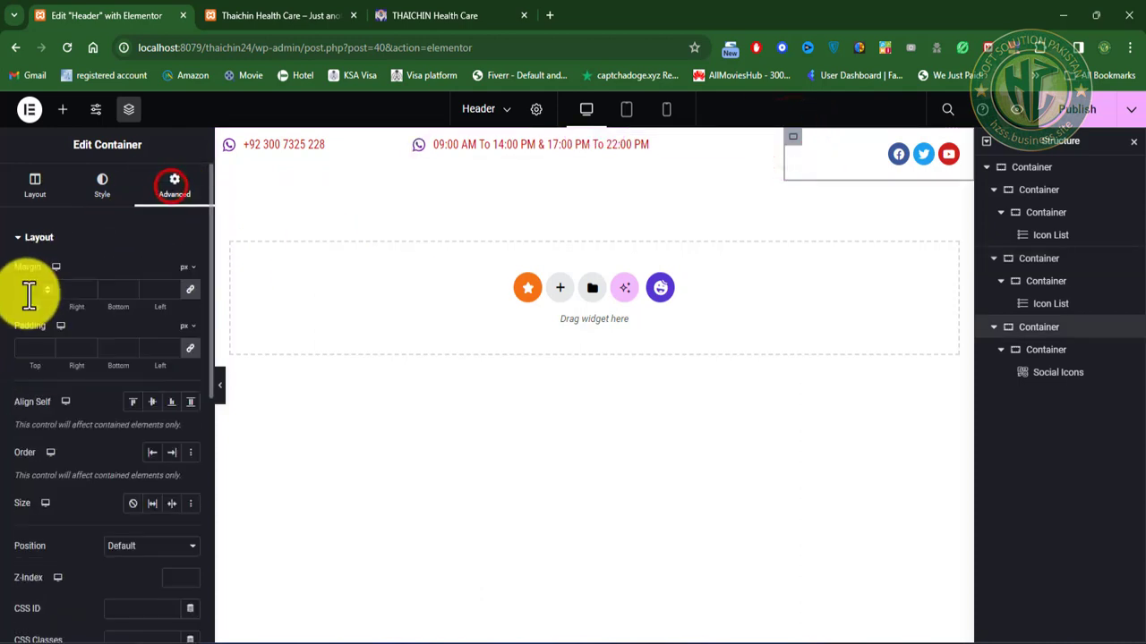
left_click(30, 289)
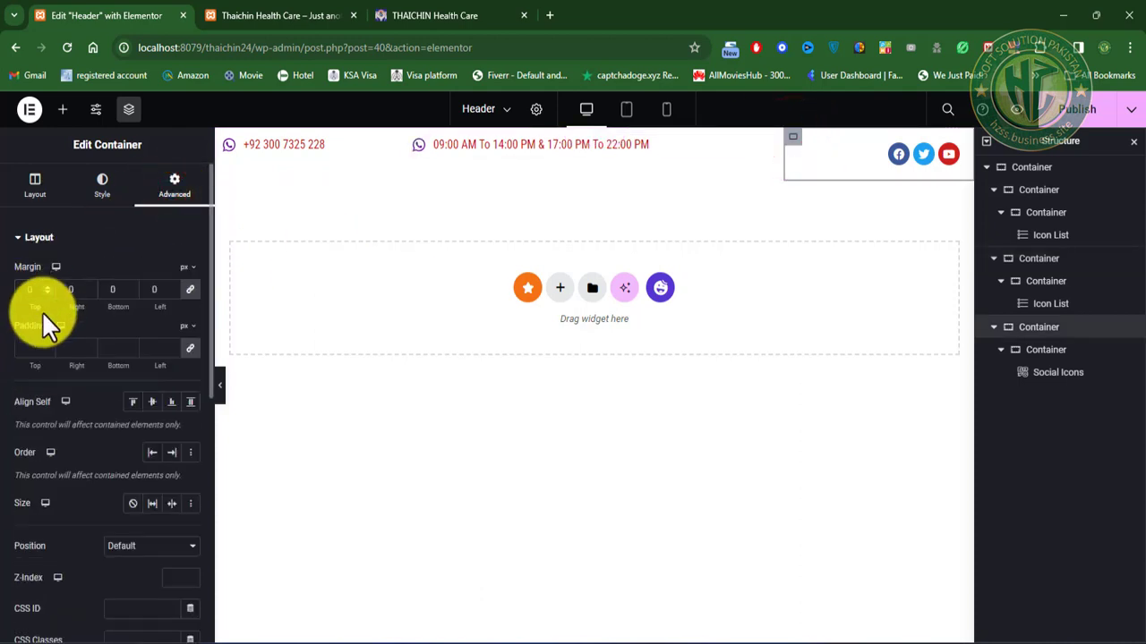
type("0")
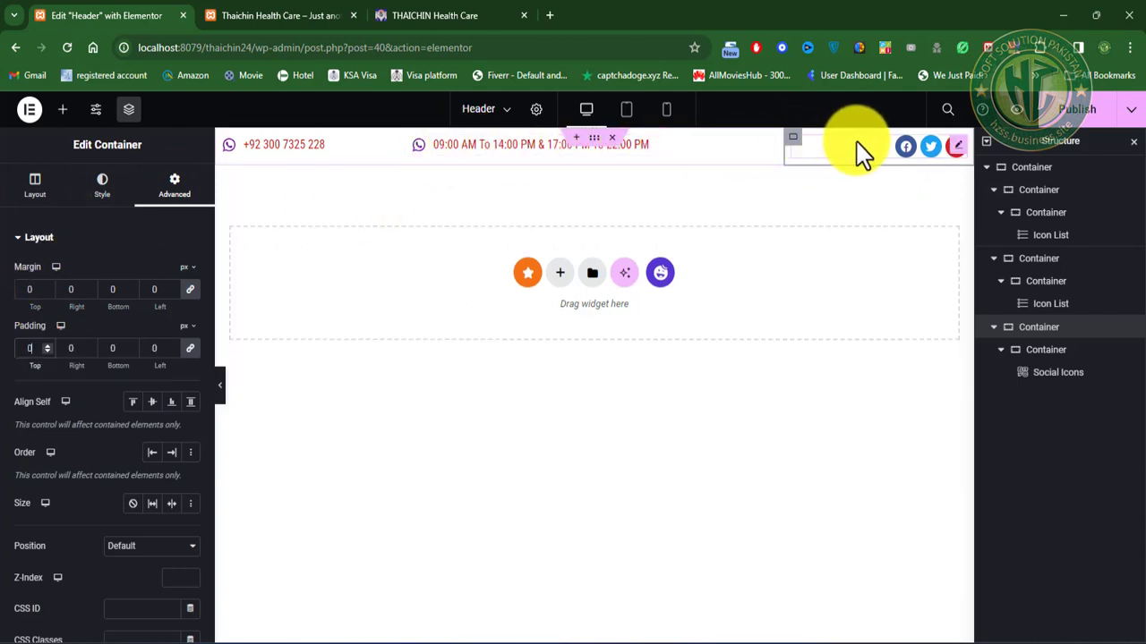
left_click(378, 194)
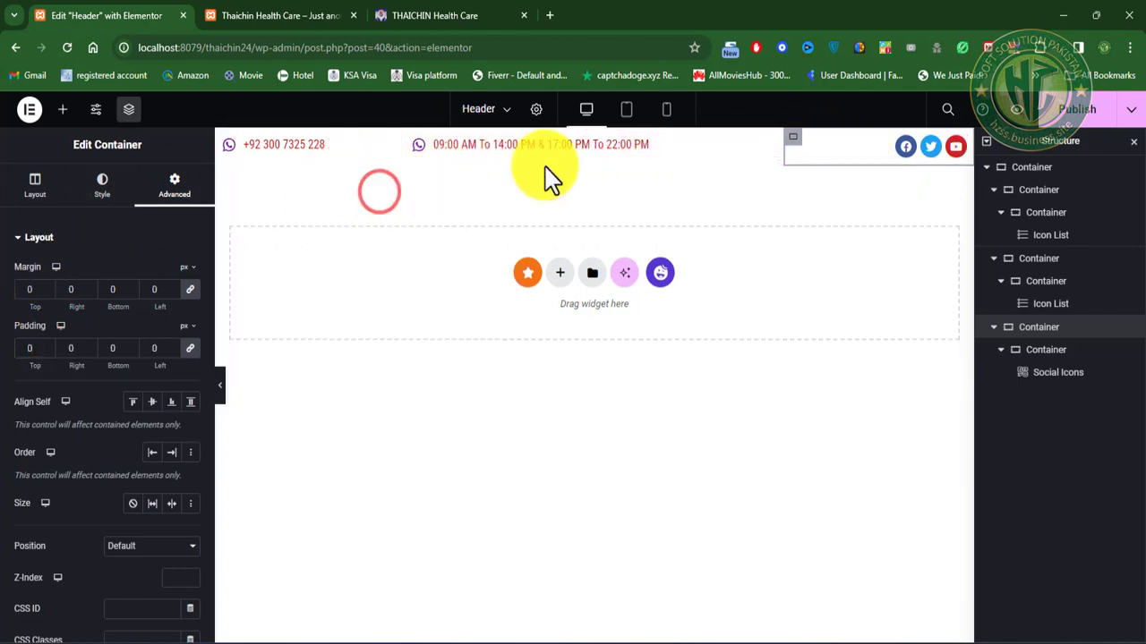
Step: Edit the opening-hours icon list and open the icon library for its item's icon
left_click(474, 146)
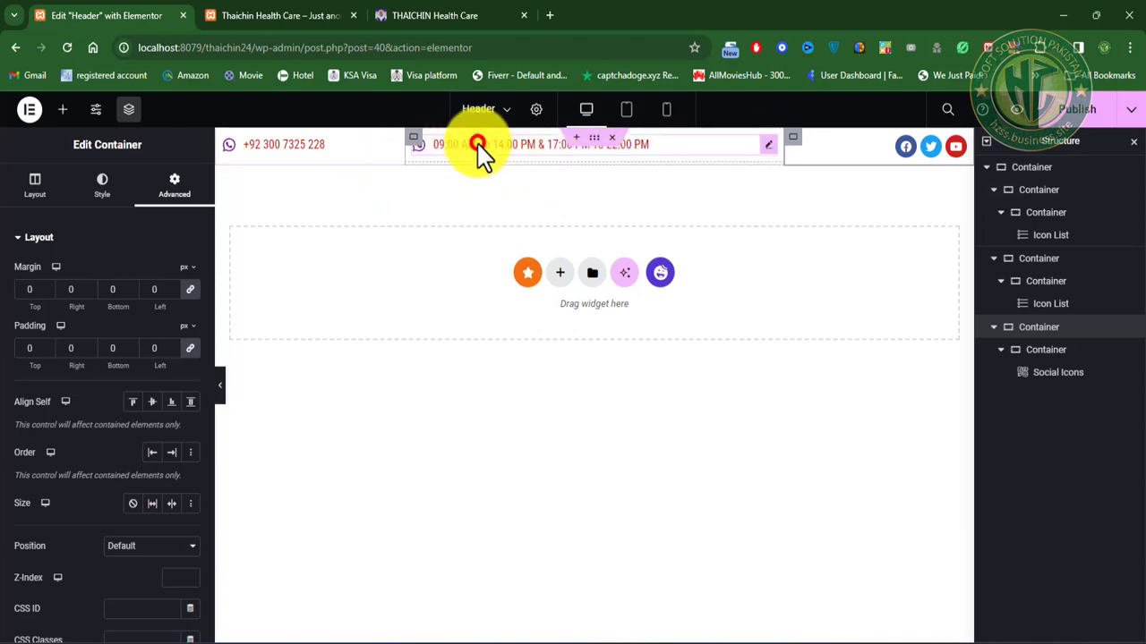
left_click(767, 149)
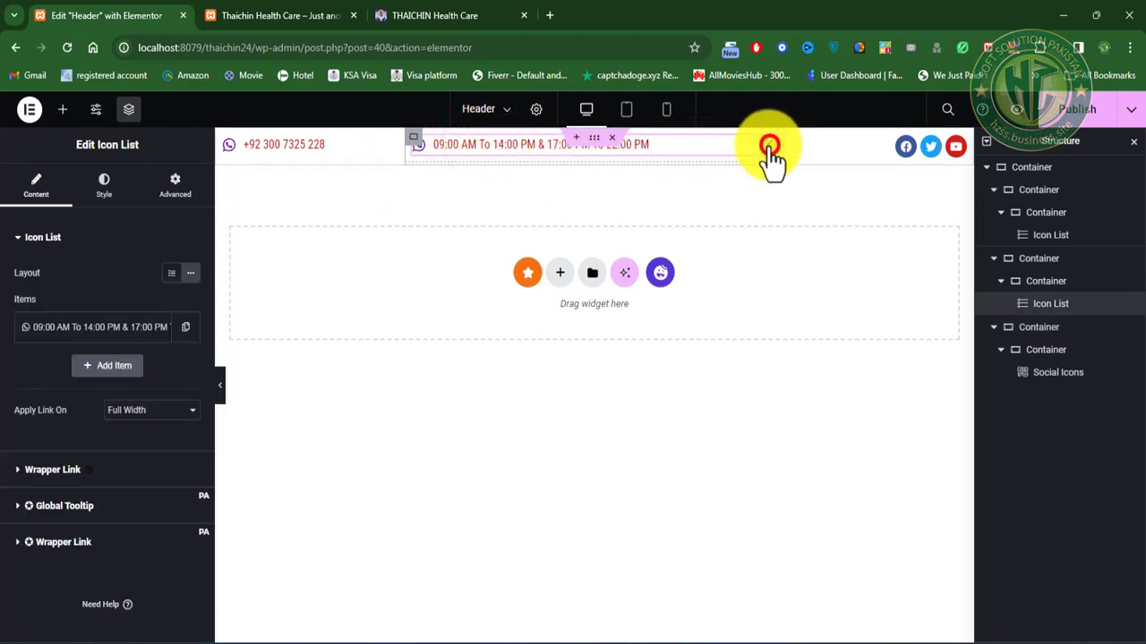
left_click(114, 327)
left_click(103, 452)
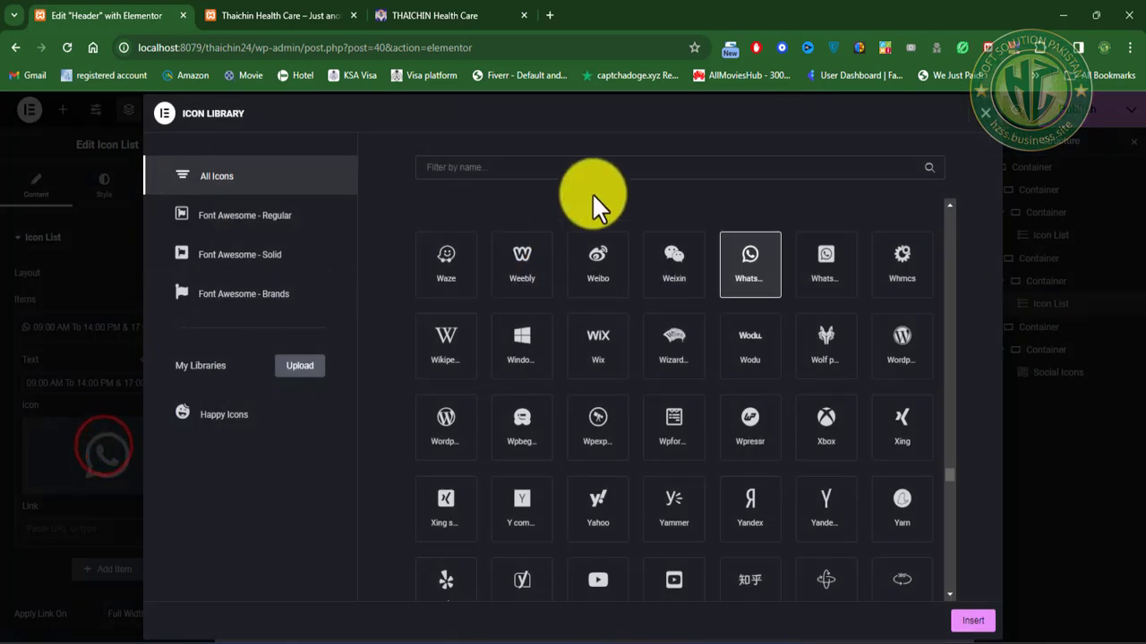
Step: Search the icon library for a briefcase icon with the terms "brea", "bre" and "brif", then clear the filter
left_click(605, 169)
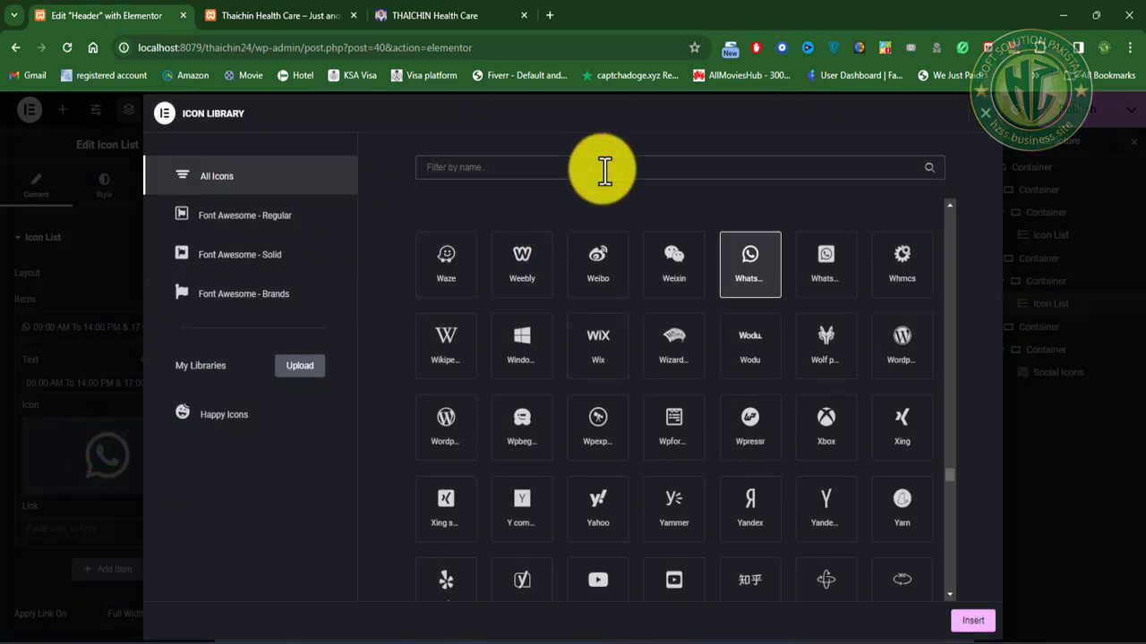
type("brea")
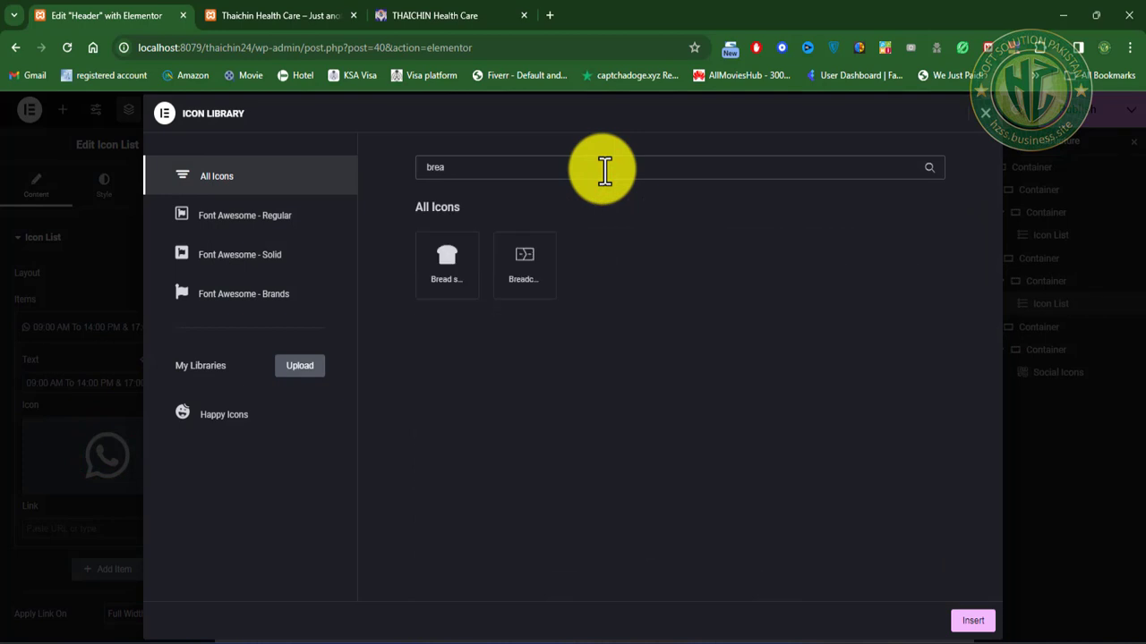
key("BackSpace")
key("BackSpace")
key("BackSpace")
key("BackSpace")
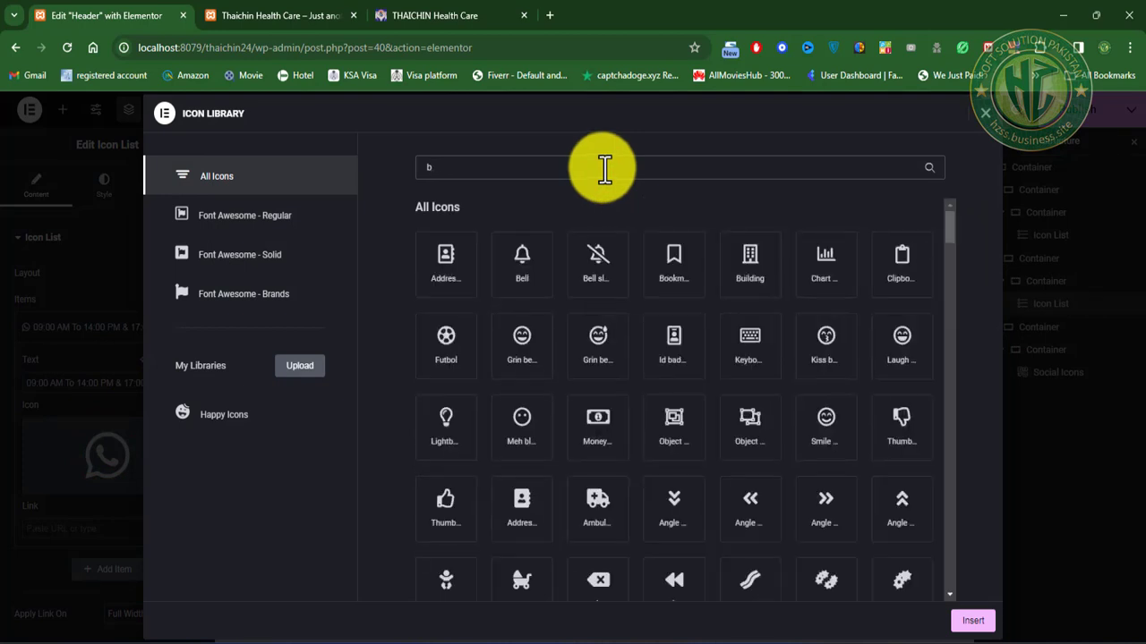
type("bre")
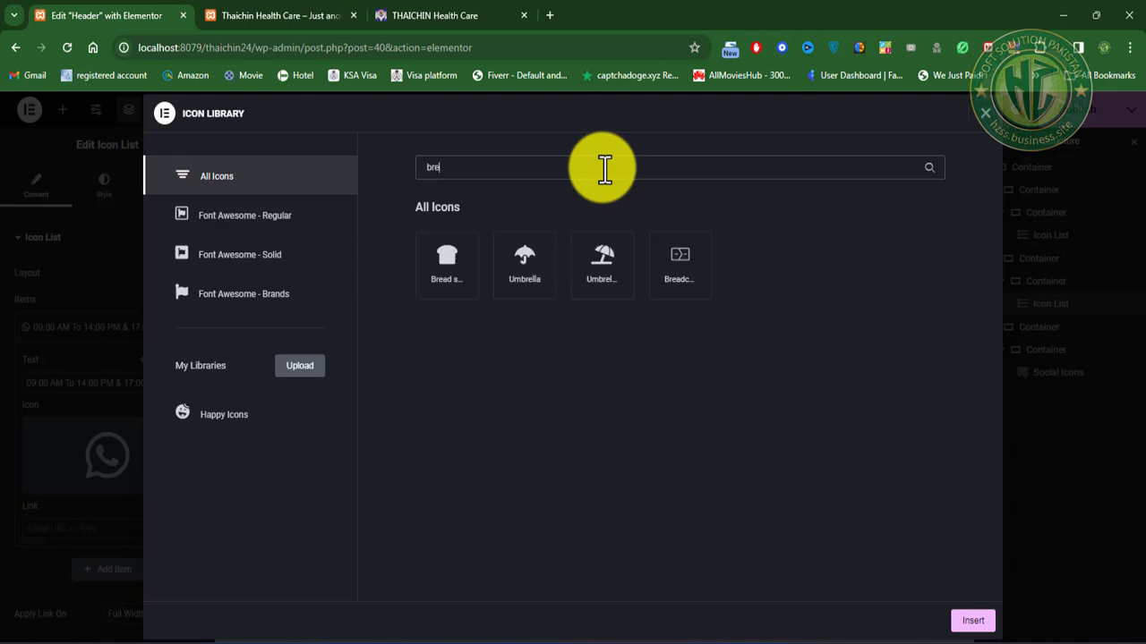
key("BackSpace")
type("if")
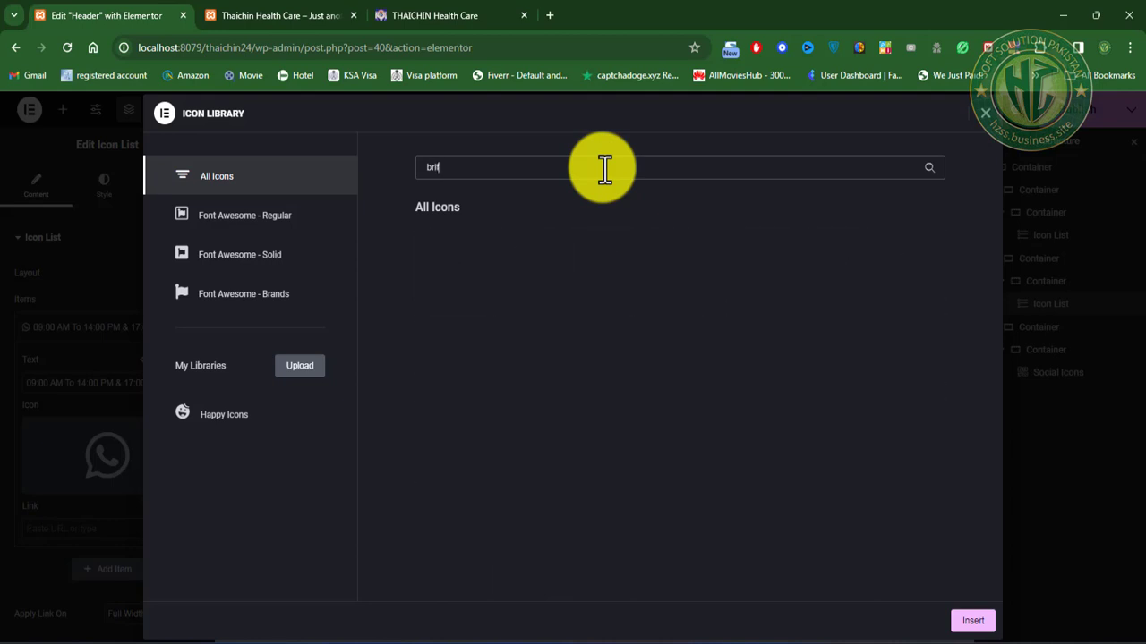
key("BackSpace")
key("BackSpace")
key("BackSpace")
key("BackSpace")
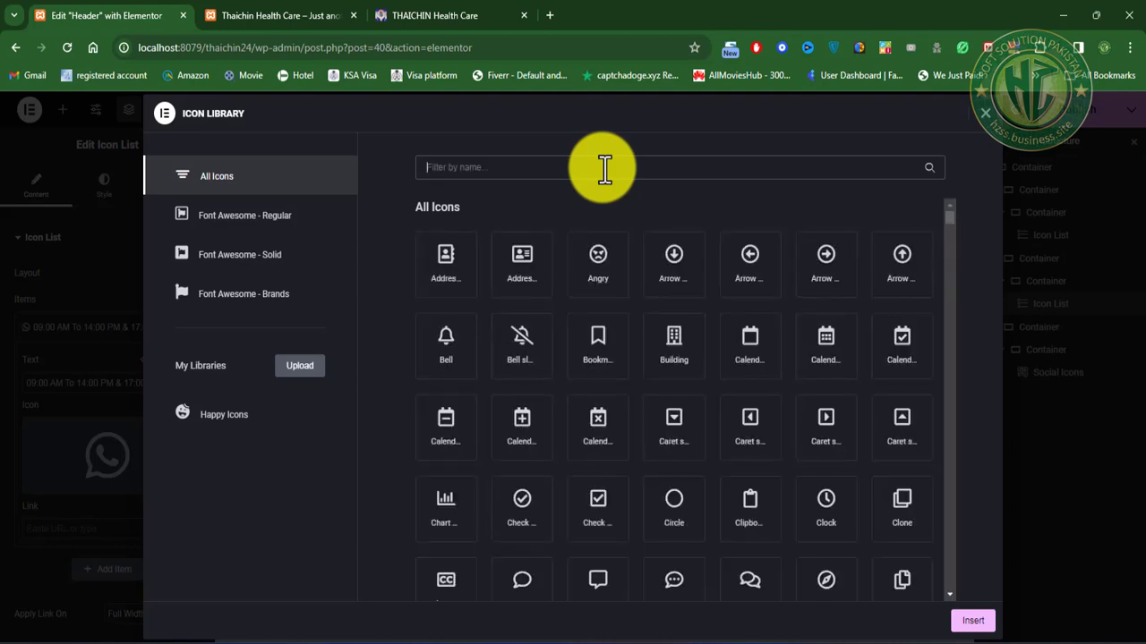
Step: Search the icon library with the terms "bag", "case" and "office" for a suitable opening-hours icon
type("bag")
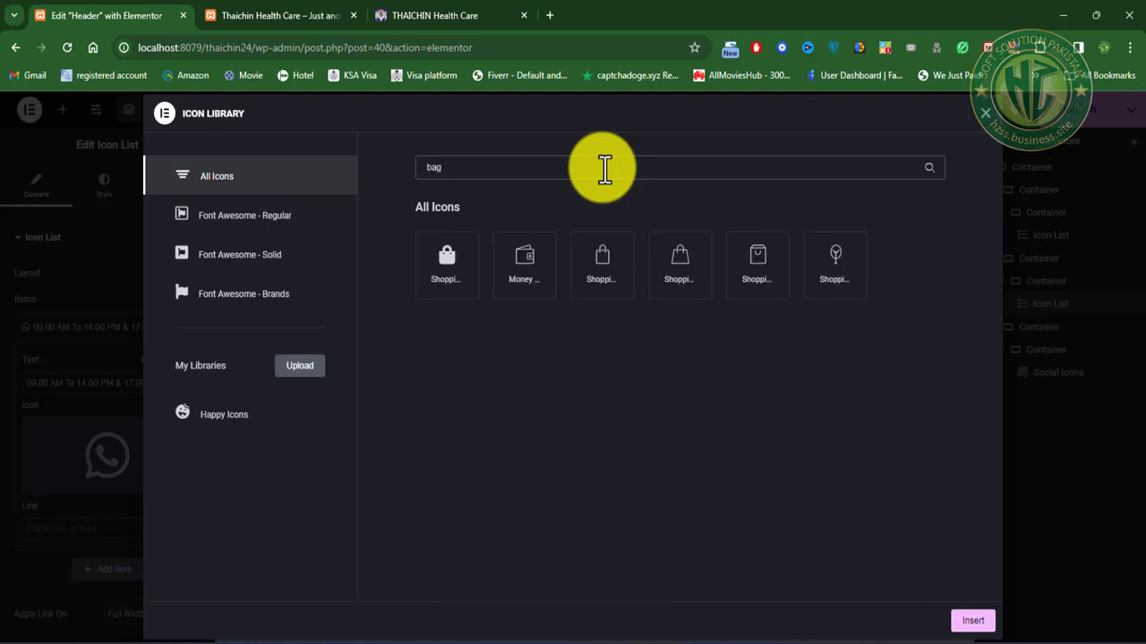
key("BackSpace")
key("BackSpace")
key("BackSpace")
type("case")
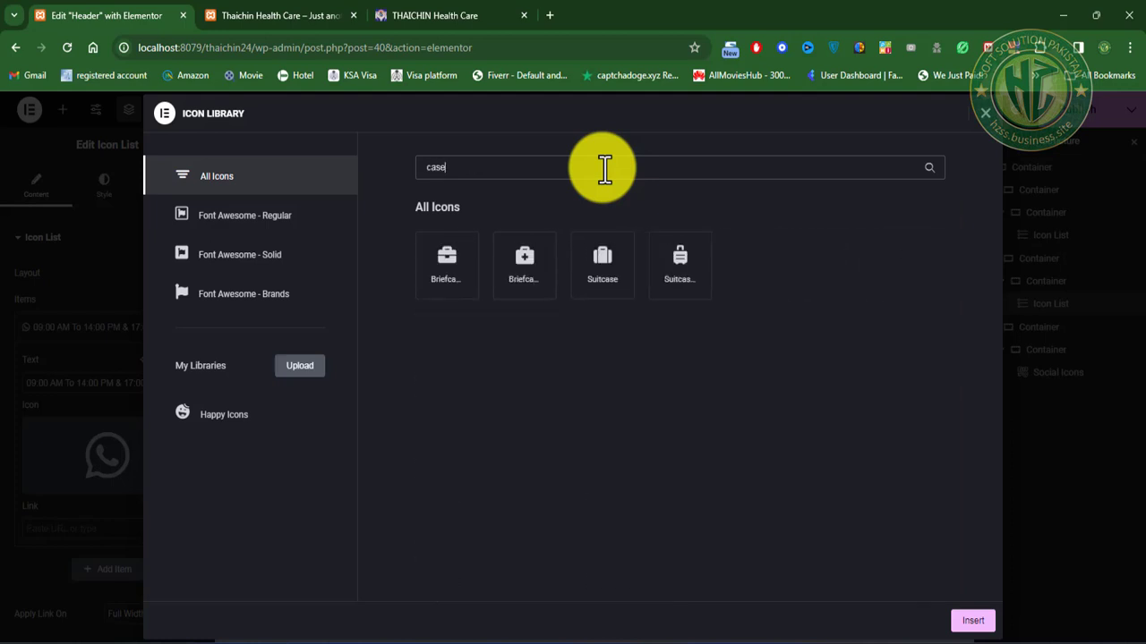
key("BackSpace")
key("BackSpace")
key("BackSpace")
key("BackSpace")
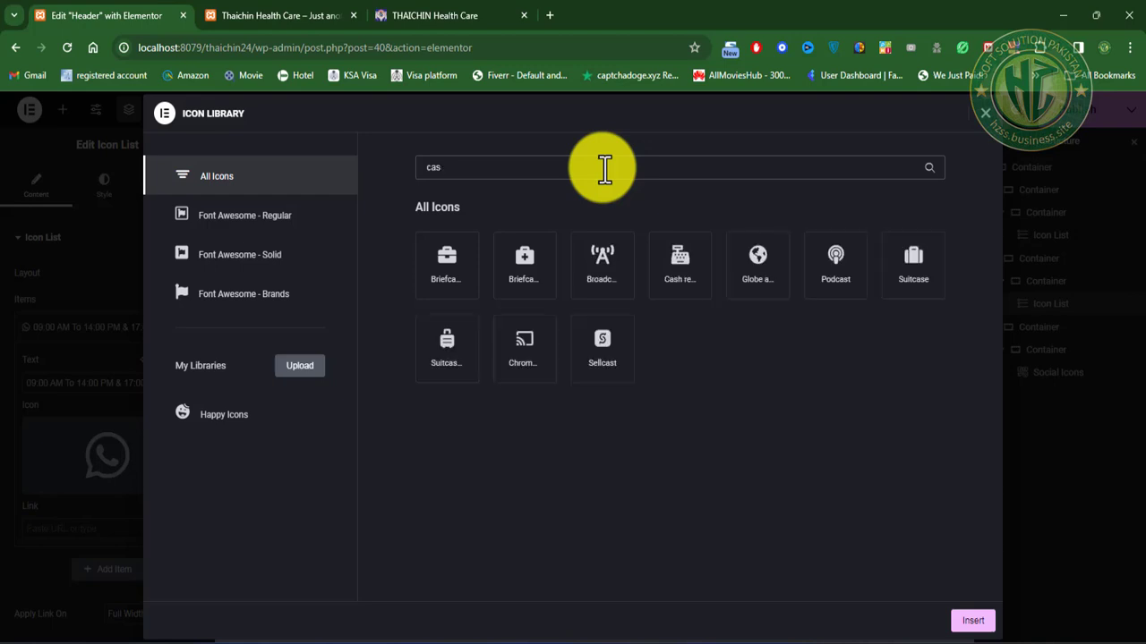
type("cffice")
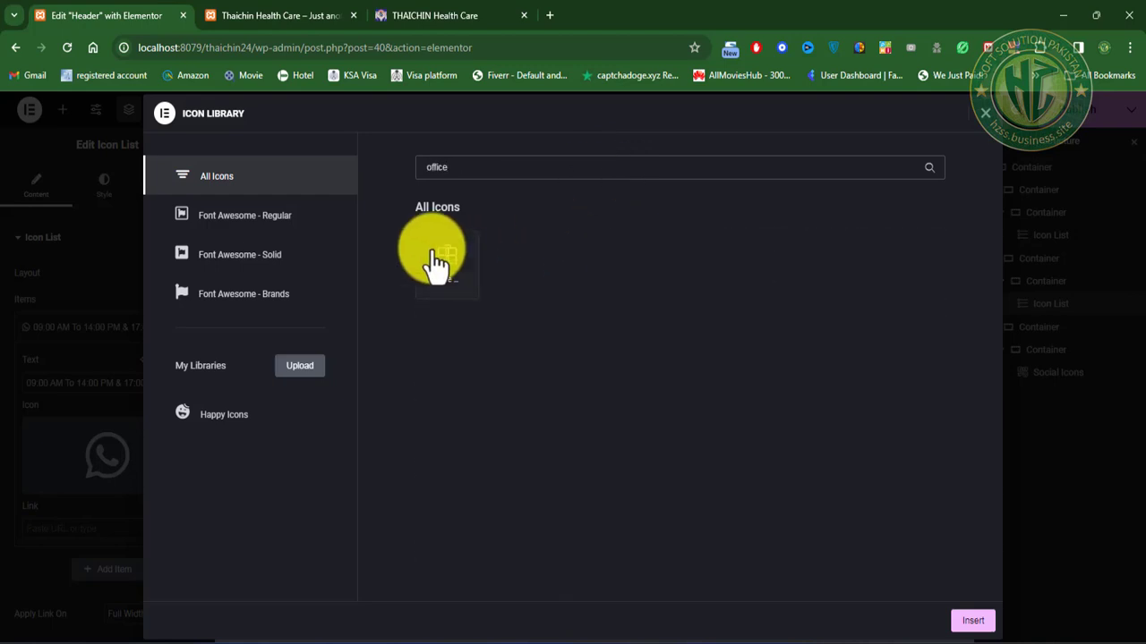
Step: Filter the icon library by "time" and insert the briefcase-with-clock icon for the opening-hours item
left_click_drag(480, 170, 386, 167)
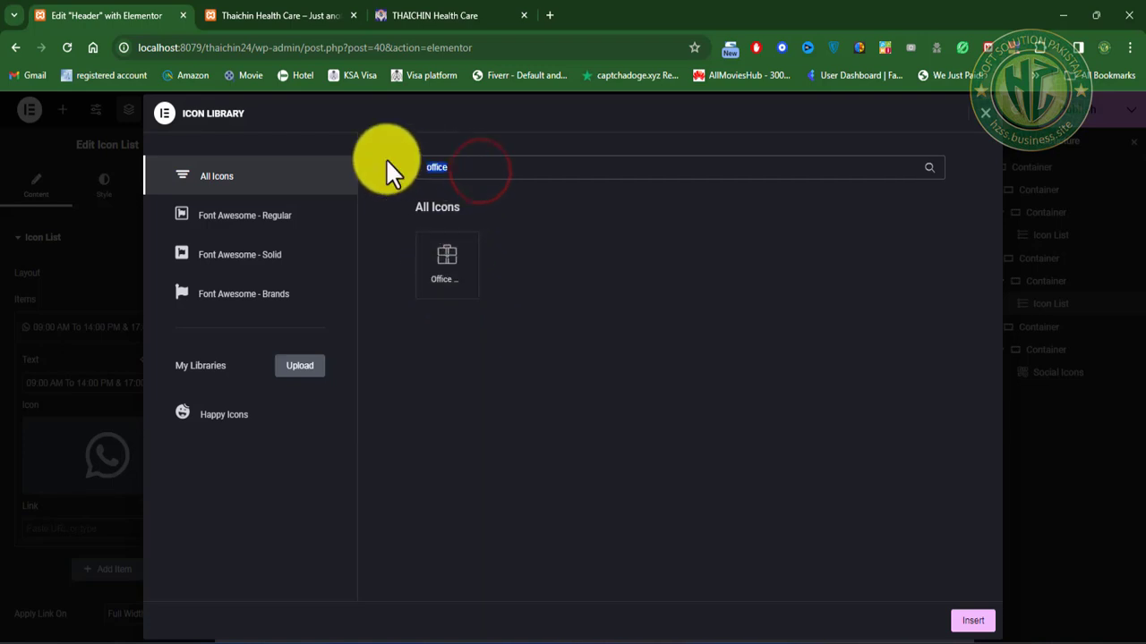
type("time")
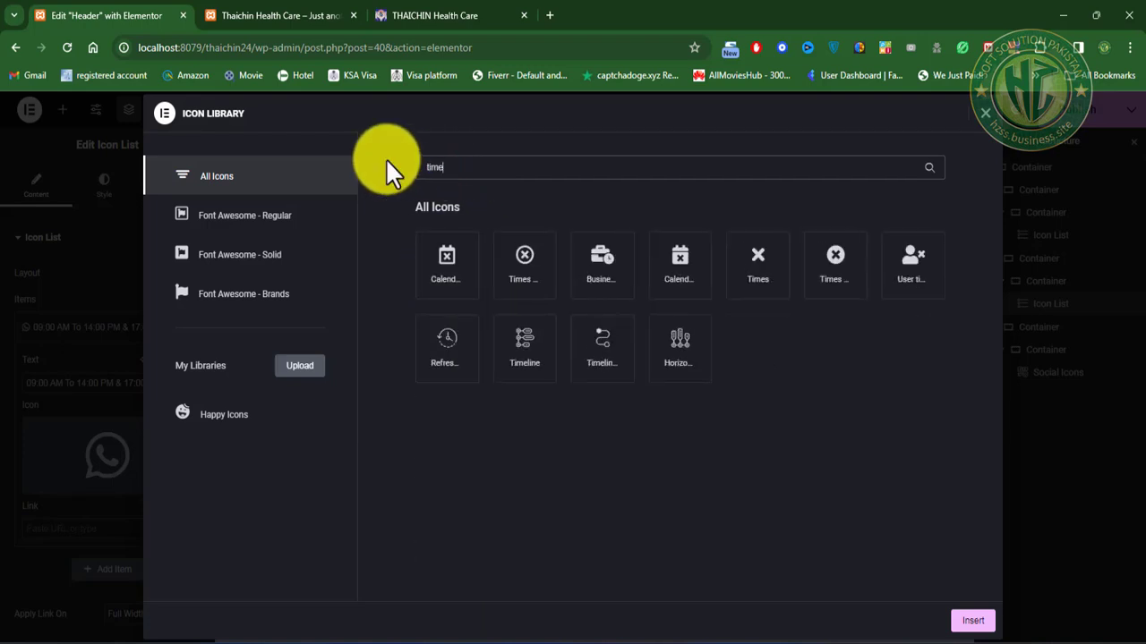
left_click(605, 264)
left_click(972, 621)
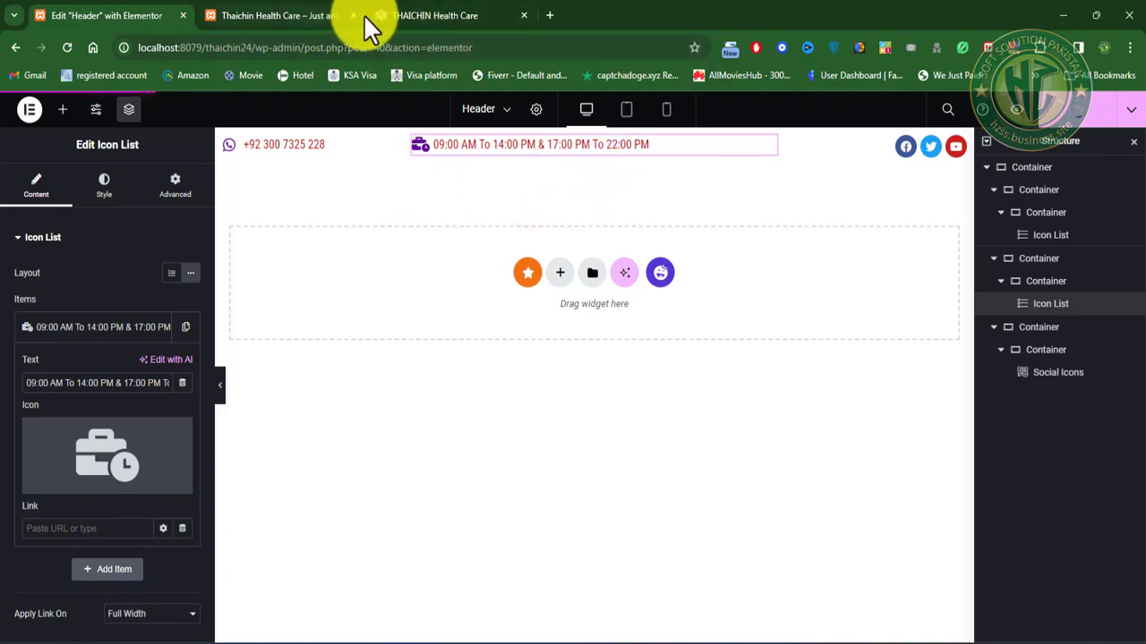
Step: Compare the header of the original THAICHIN site with the reloaded front page of the new WordPress site
left_click(412, 16)
scroll(417, 291, "up", 10)
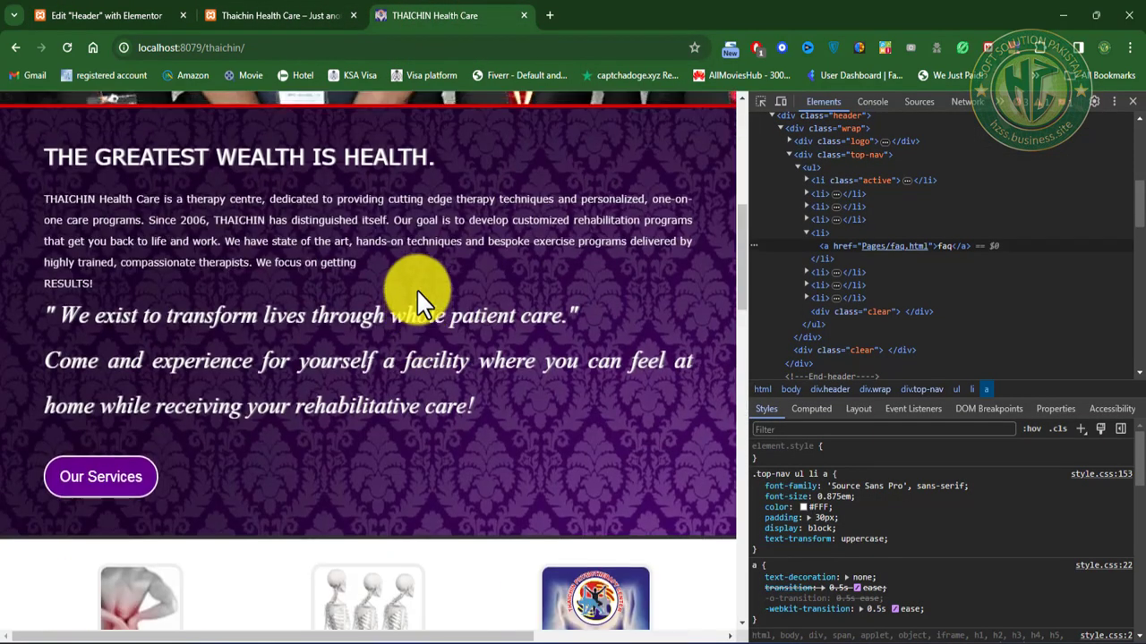
scroll(416, 288, "up", 6)
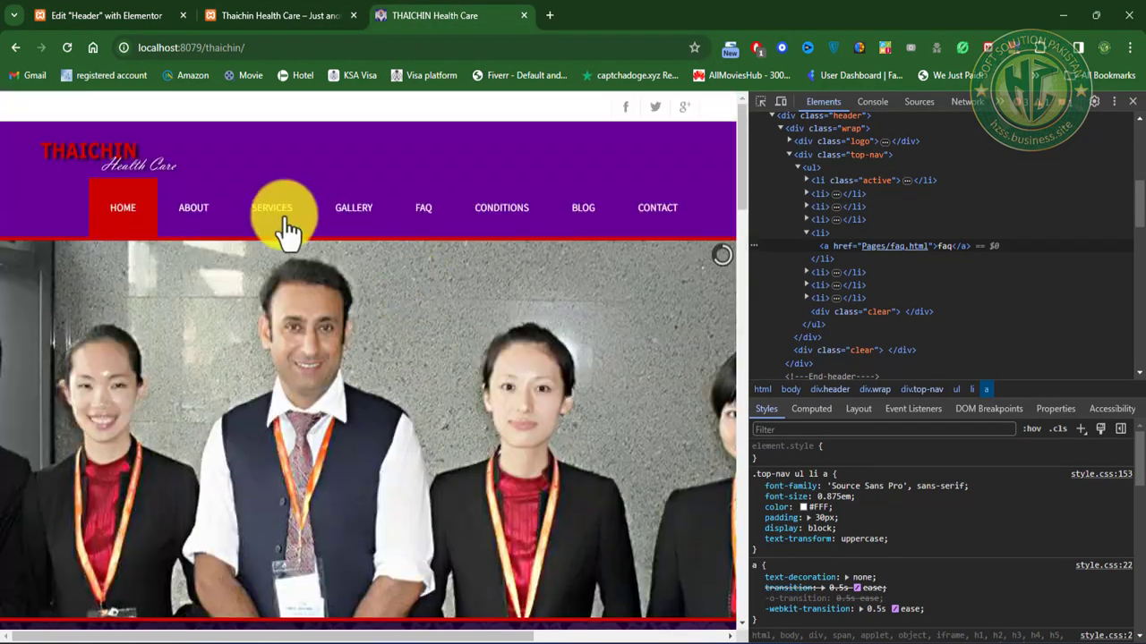
left_click(285, 15)
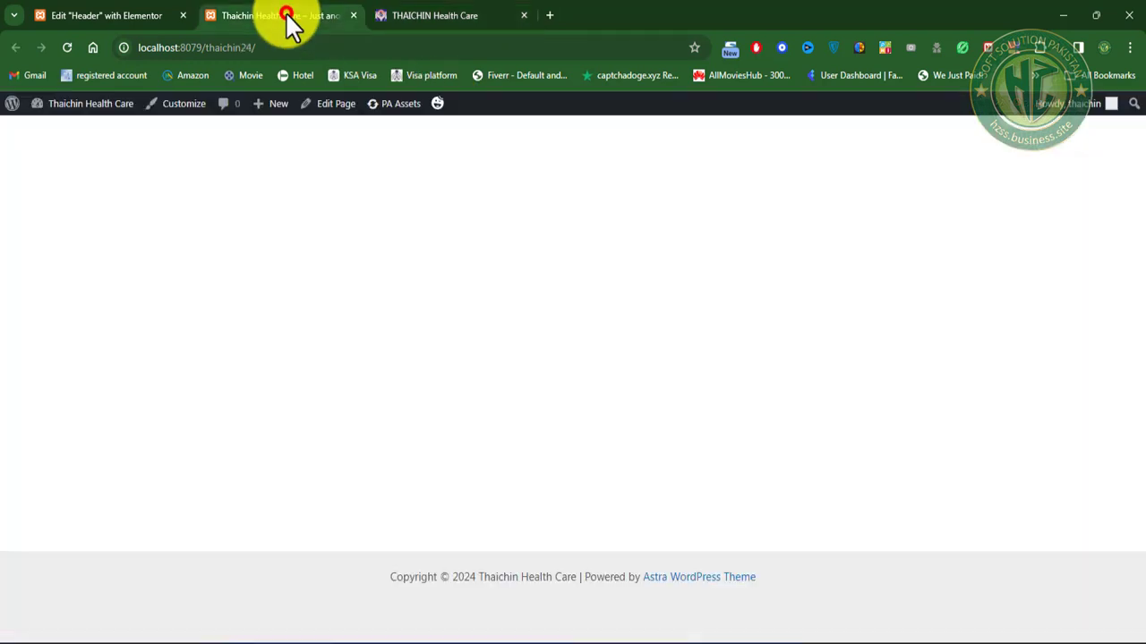
left_click(70, 47)
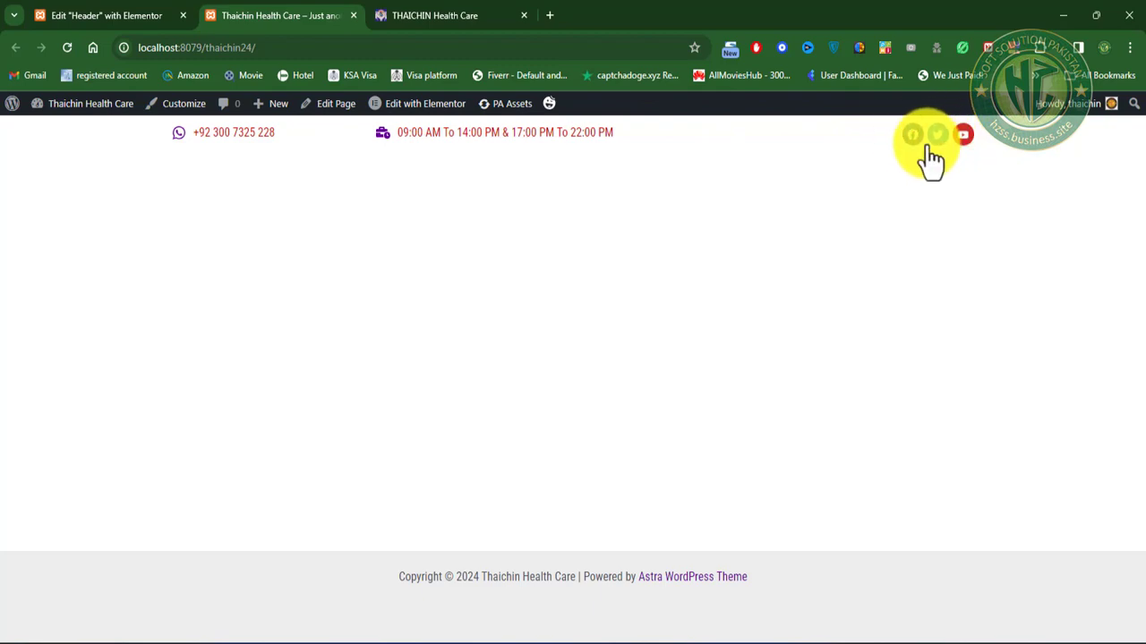
left_click(404, 16)
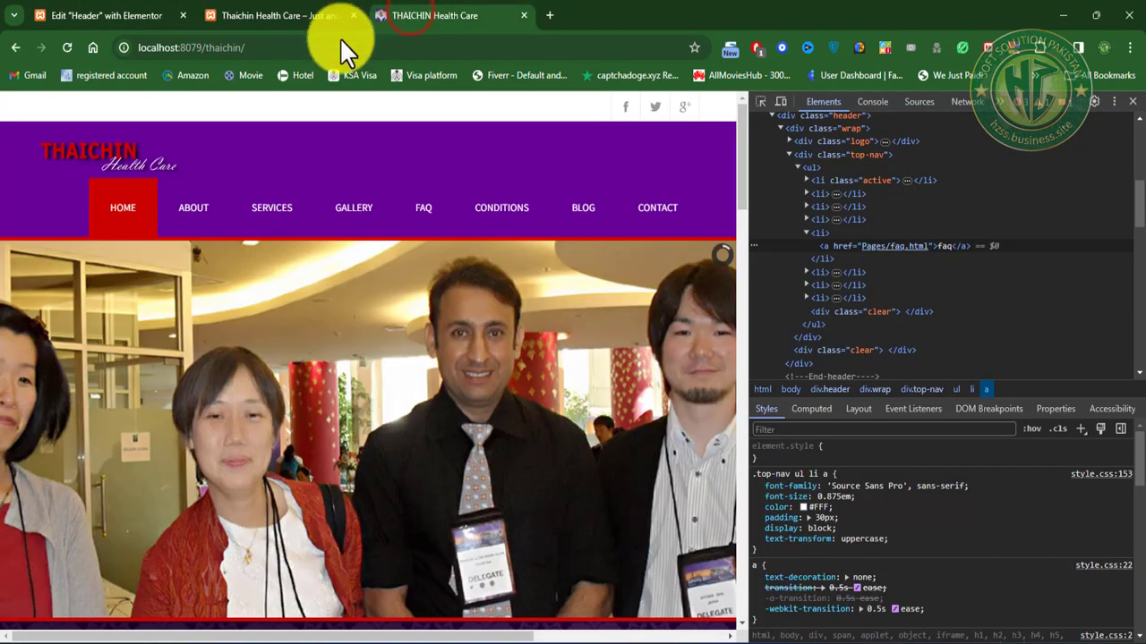
Step: Return to the Header template editor and add a Flexbox container with a narrow, wide, narrow three-column structure below the top bar
left_click(96, 16)
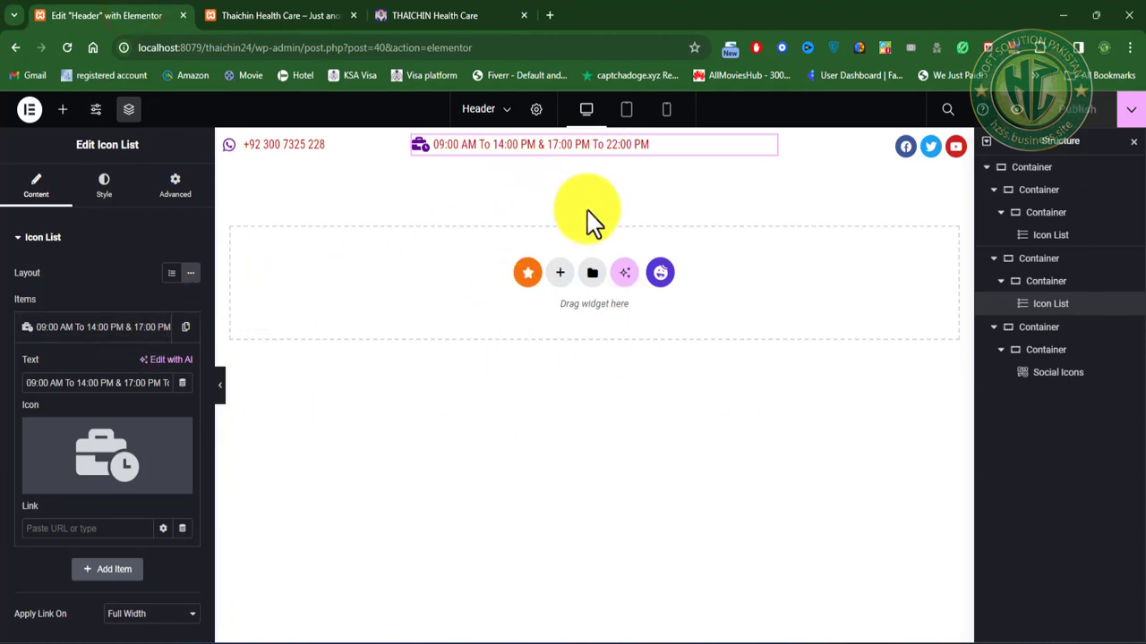
left_click(559, 272)
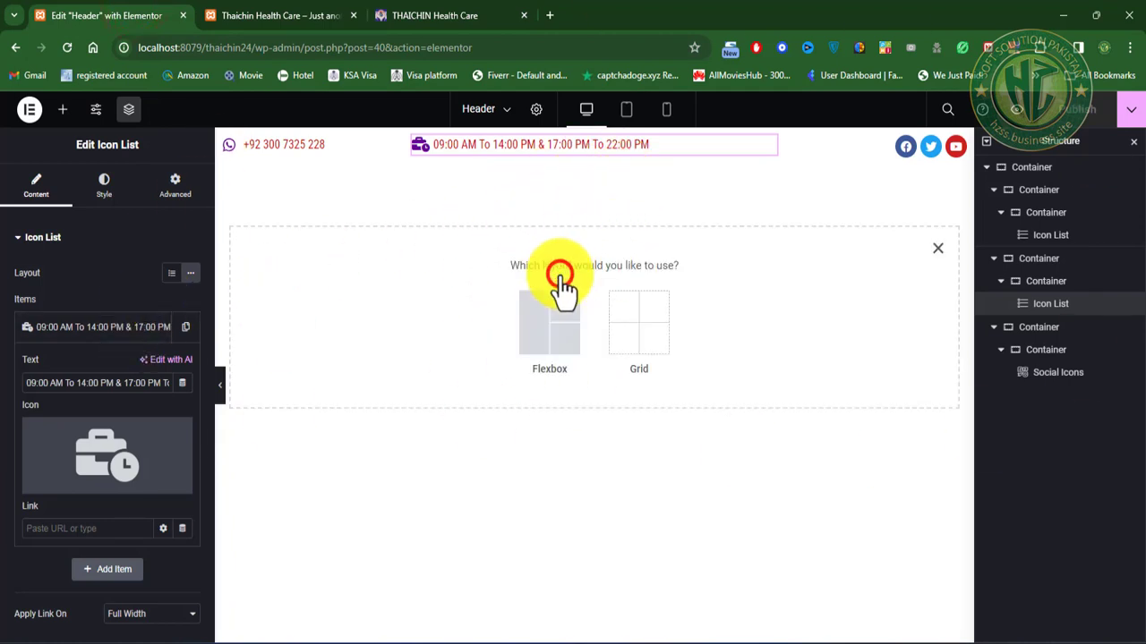
left_click(555, 340)
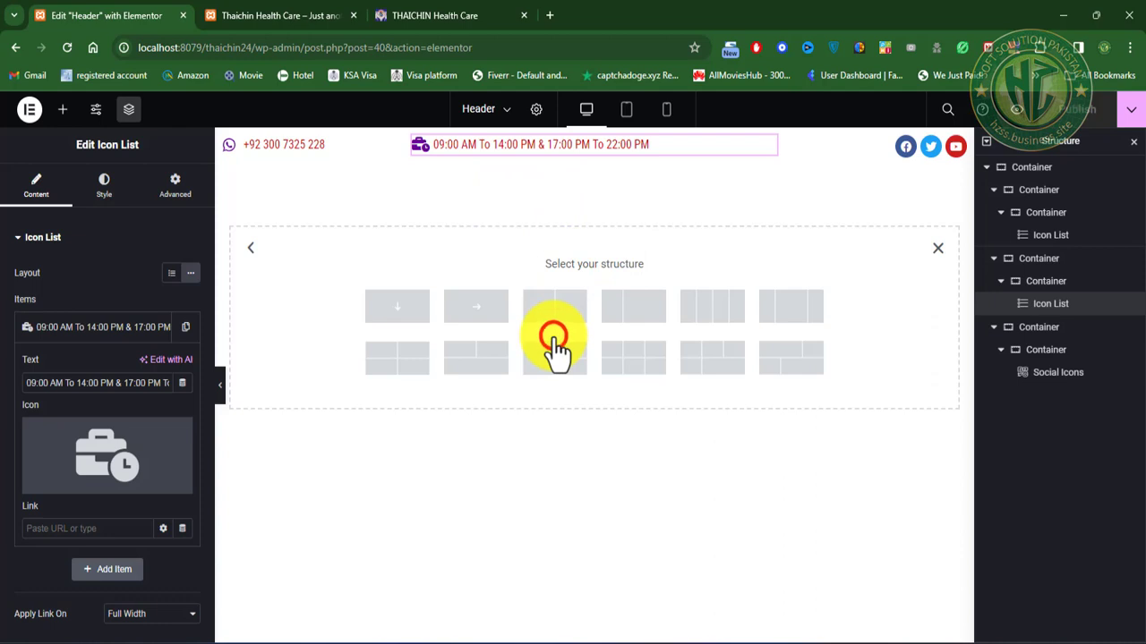
left_click(797, 308)
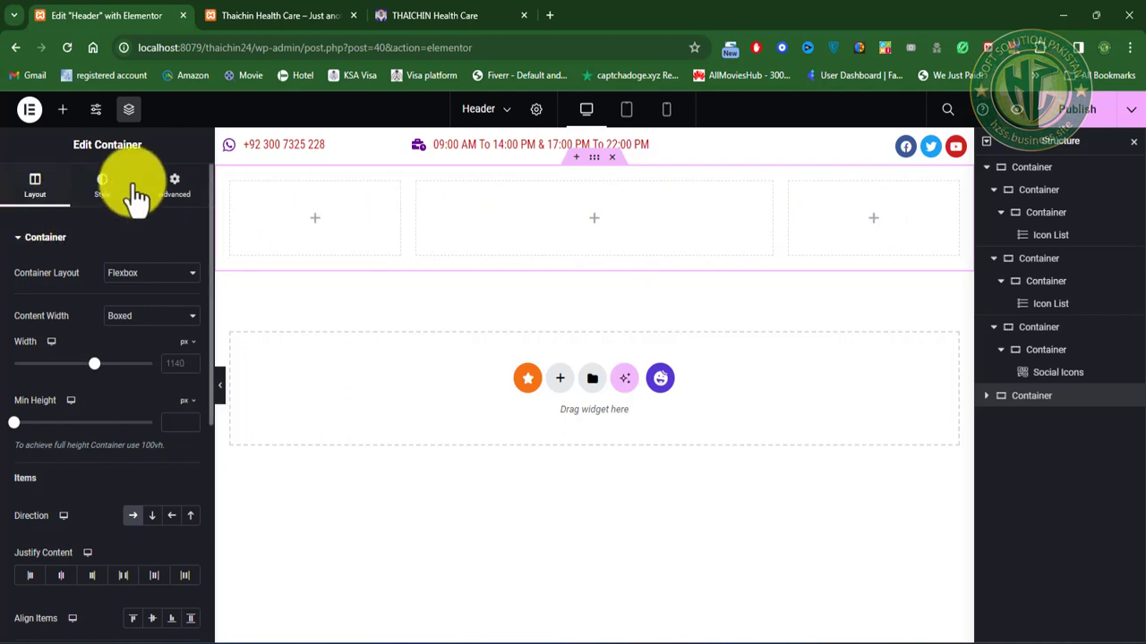
Step: Search the widgets for "site" and place the Site Logo widget in the new container's first column
left_click(63, 109)
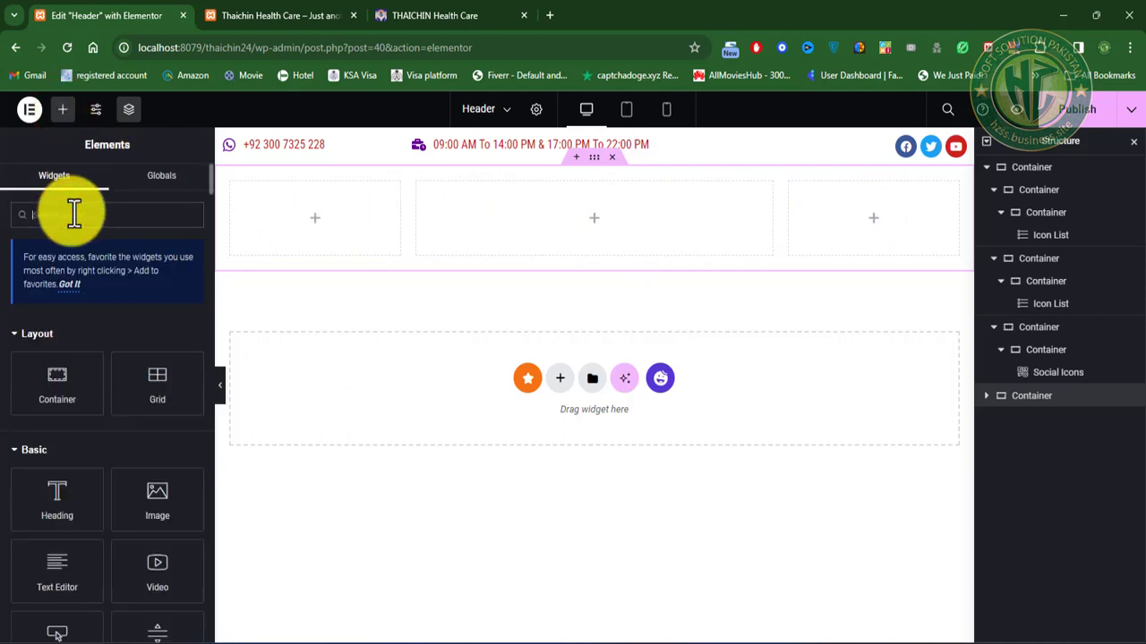
type("sit")
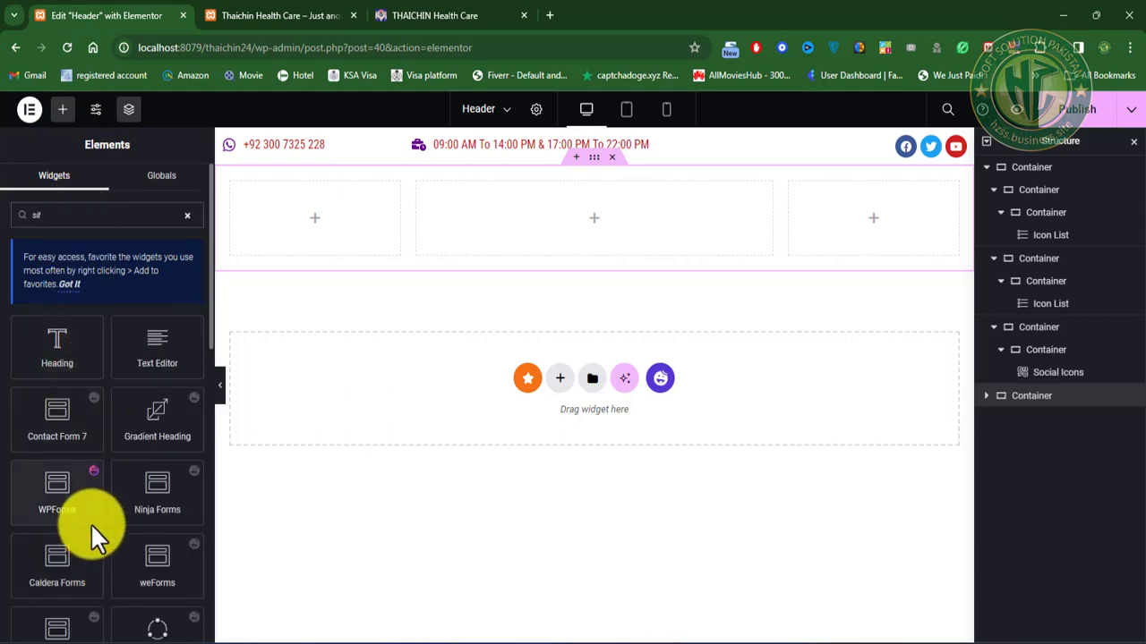
type("e")
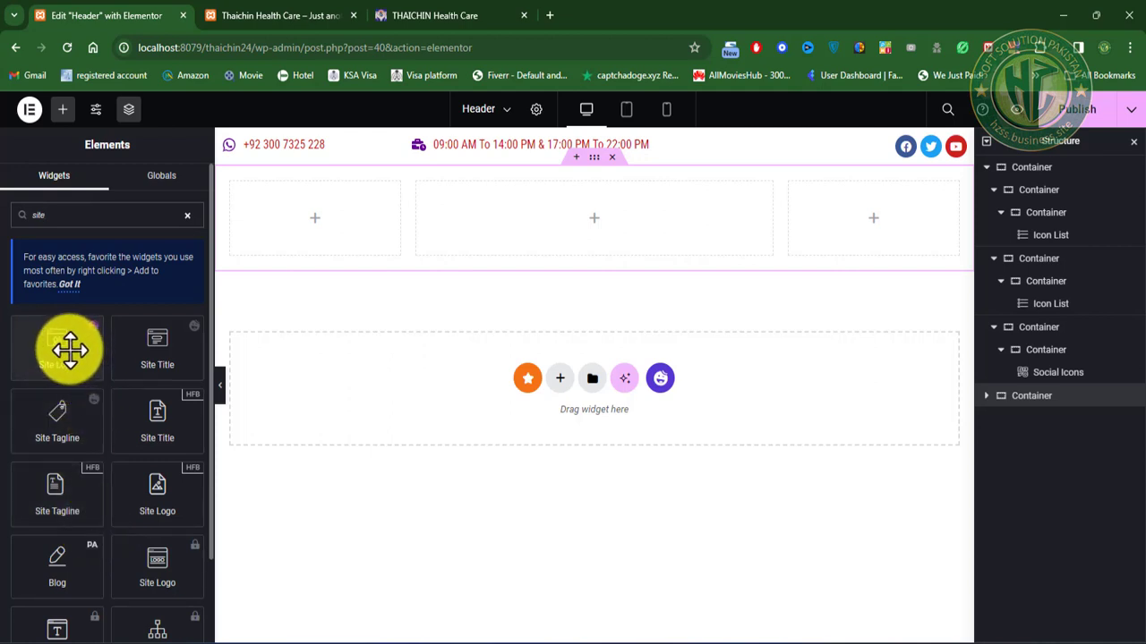
left_click_drag(69, 352, 274, 250)
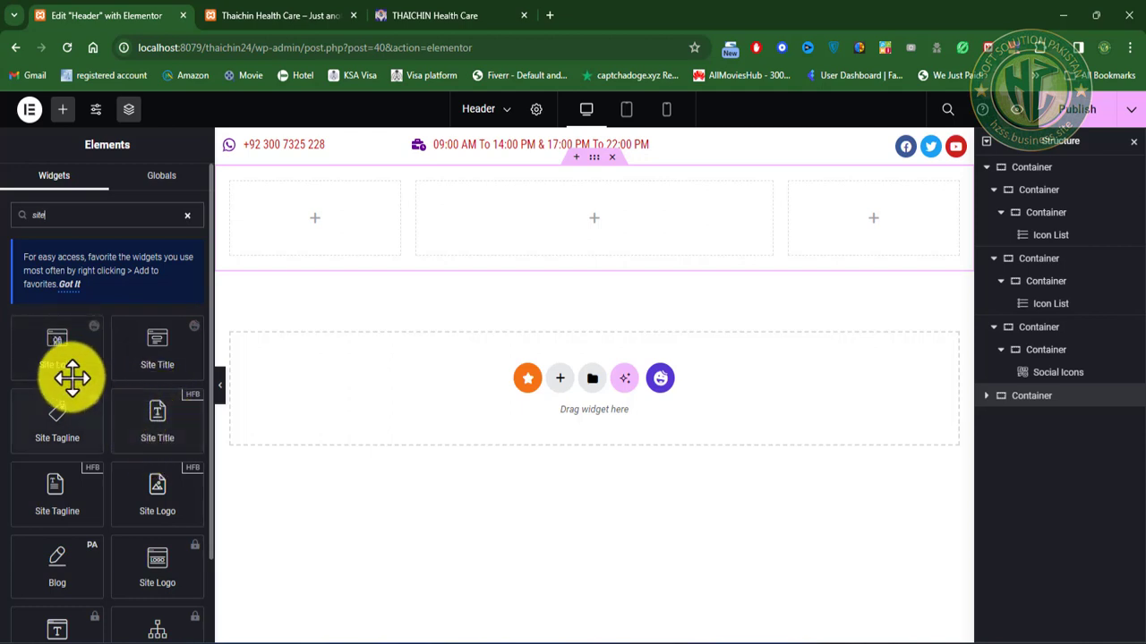
left_click_drag(54, 351, 320, 235)
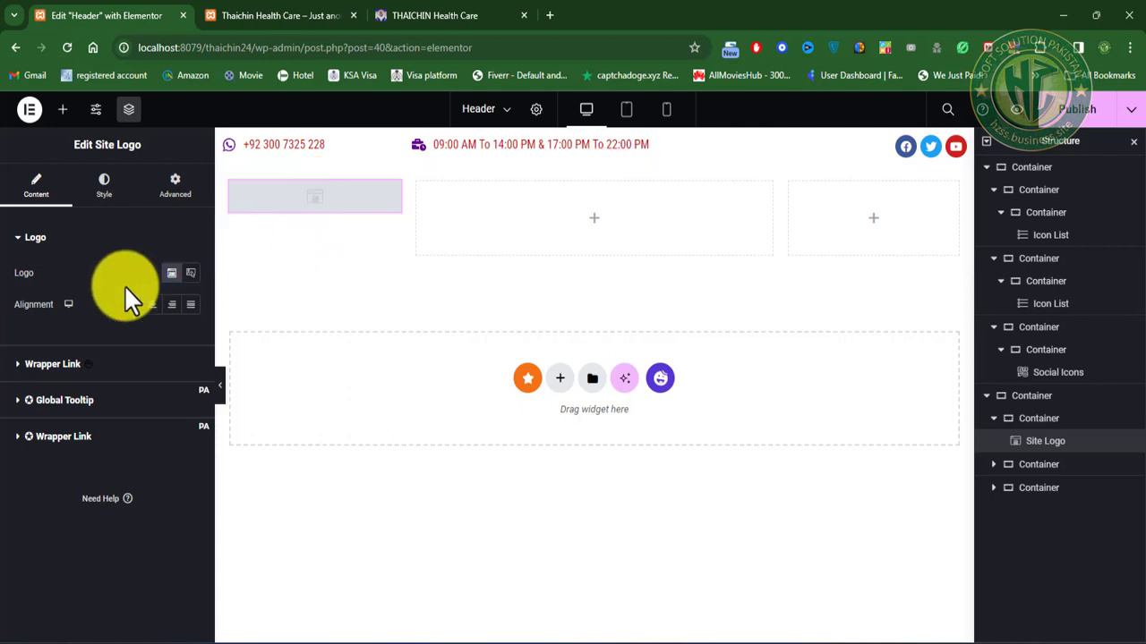
Step: Try the logo source options of the Site Logo widget, then delete it from the first column
left_click(173, 273)
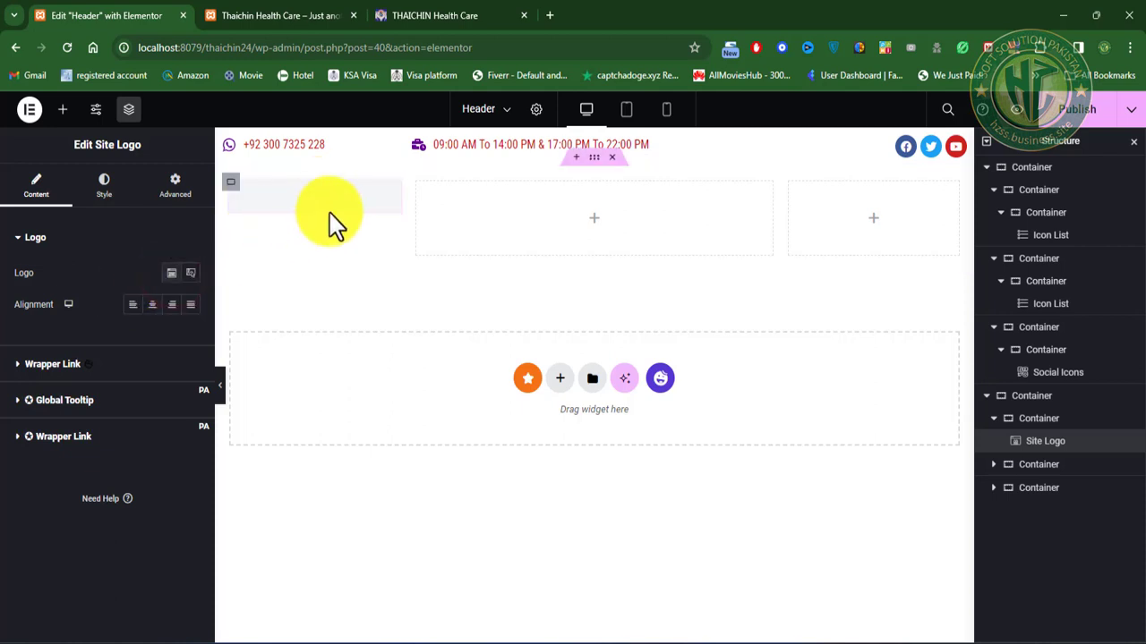
left_click(191, 274)
left_click(172, 274)
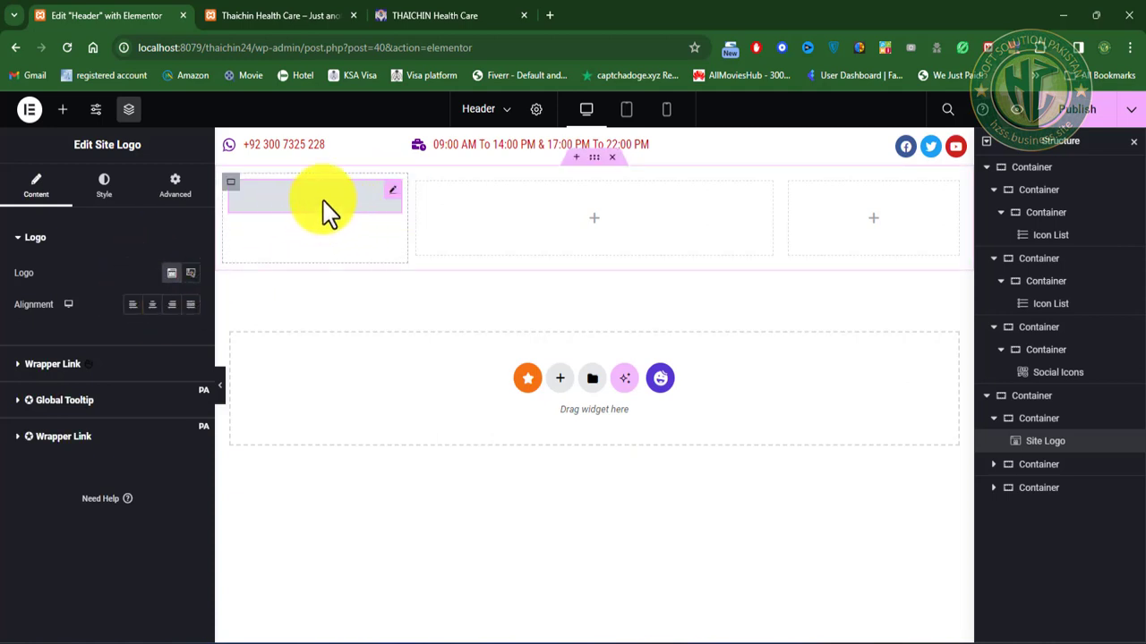
right_click(394, 195)
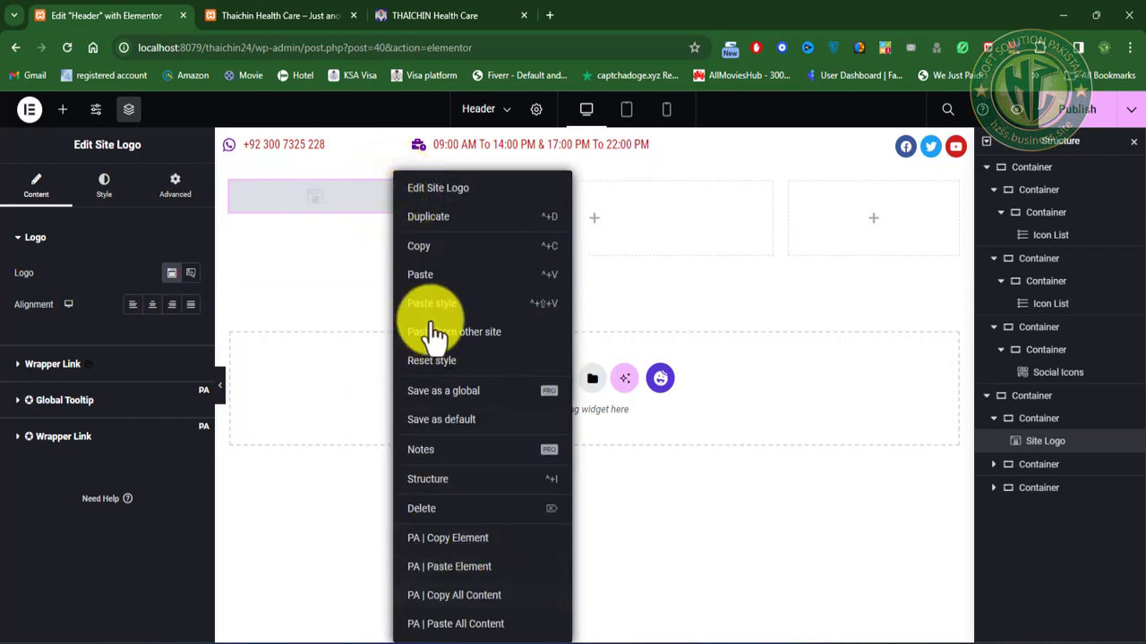
left_click(431, 506)
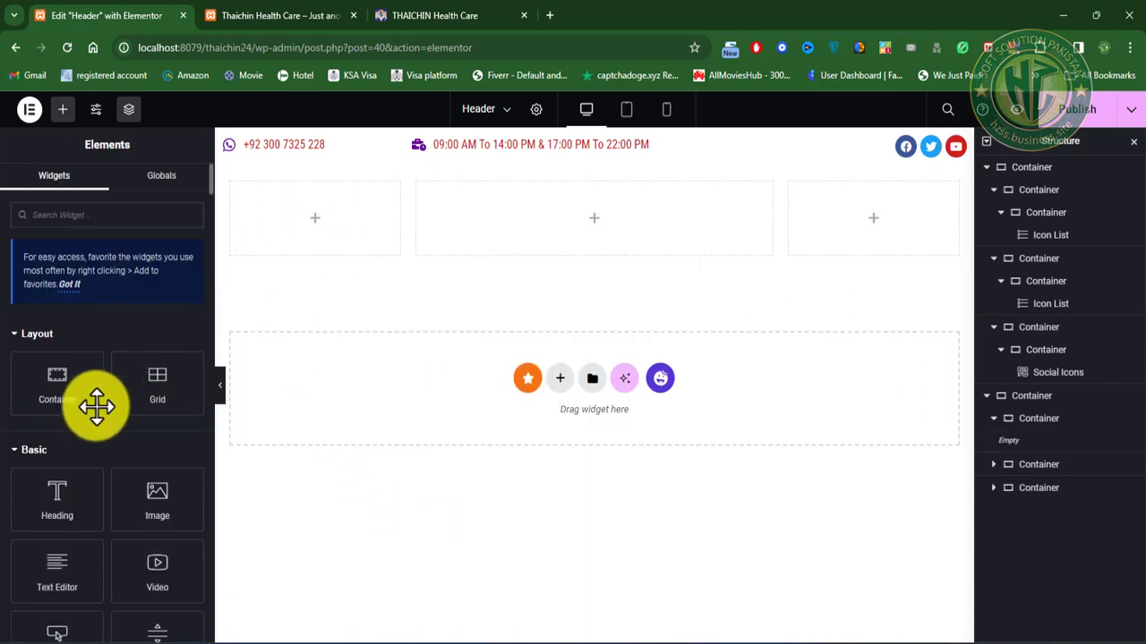
Step: Search the widgets for "site" and place the Site Title widget in the container's empty first column
left_click(93, 215)
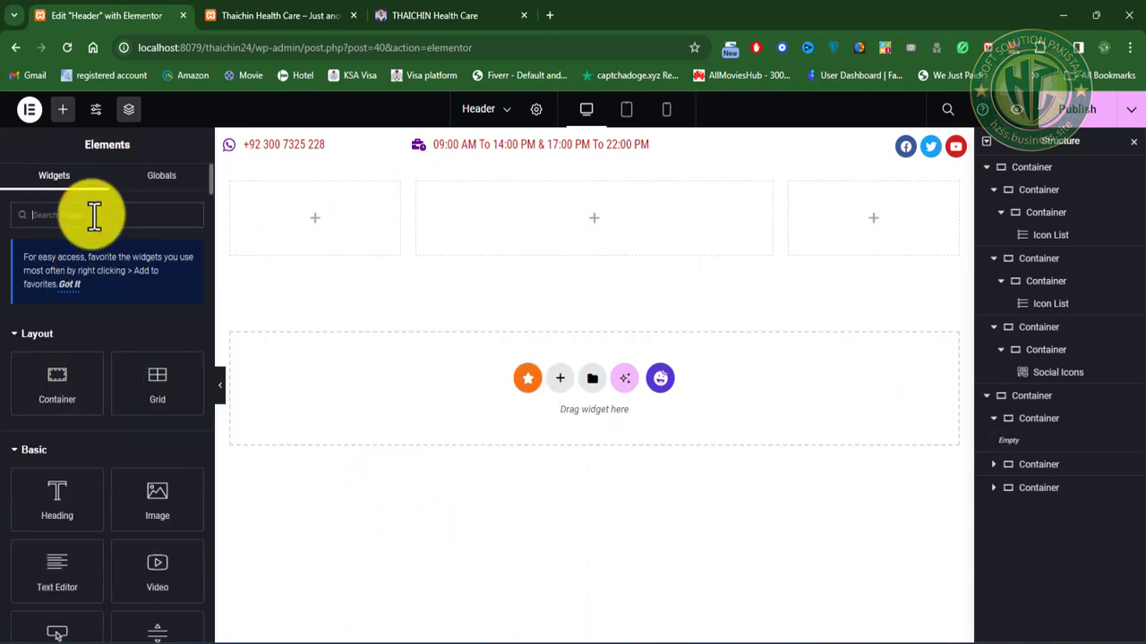
type("site")
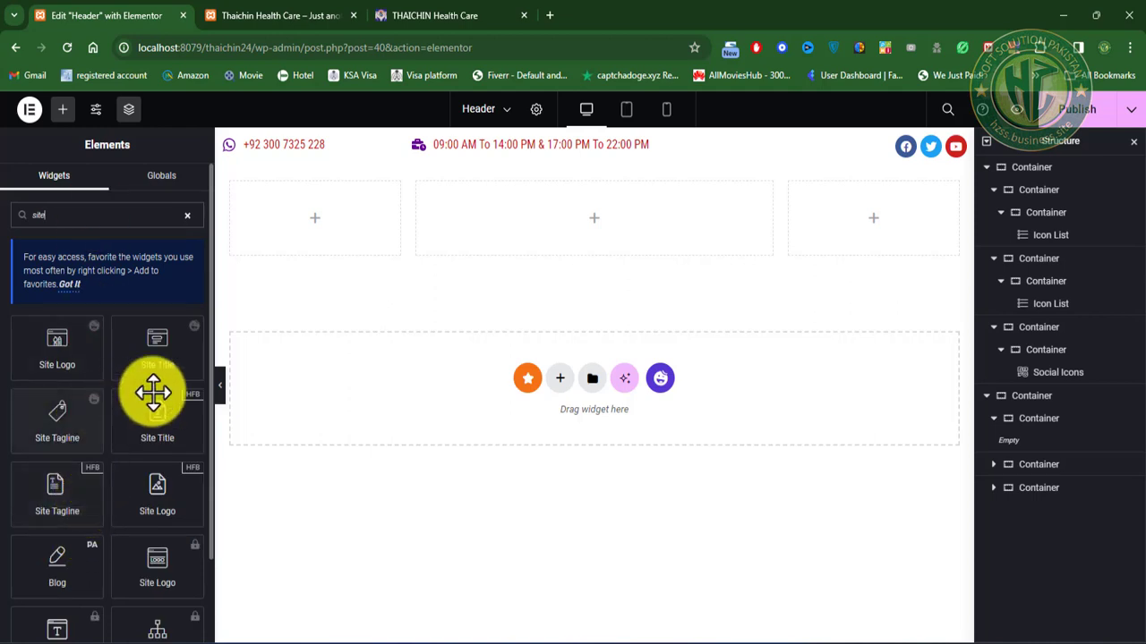
mouse_move(156, 353)
left_mouse_down()
mouse_move(256, 263)
mouse_move(286, 217)
mouse_move(288, 230)
left_mouse_up()
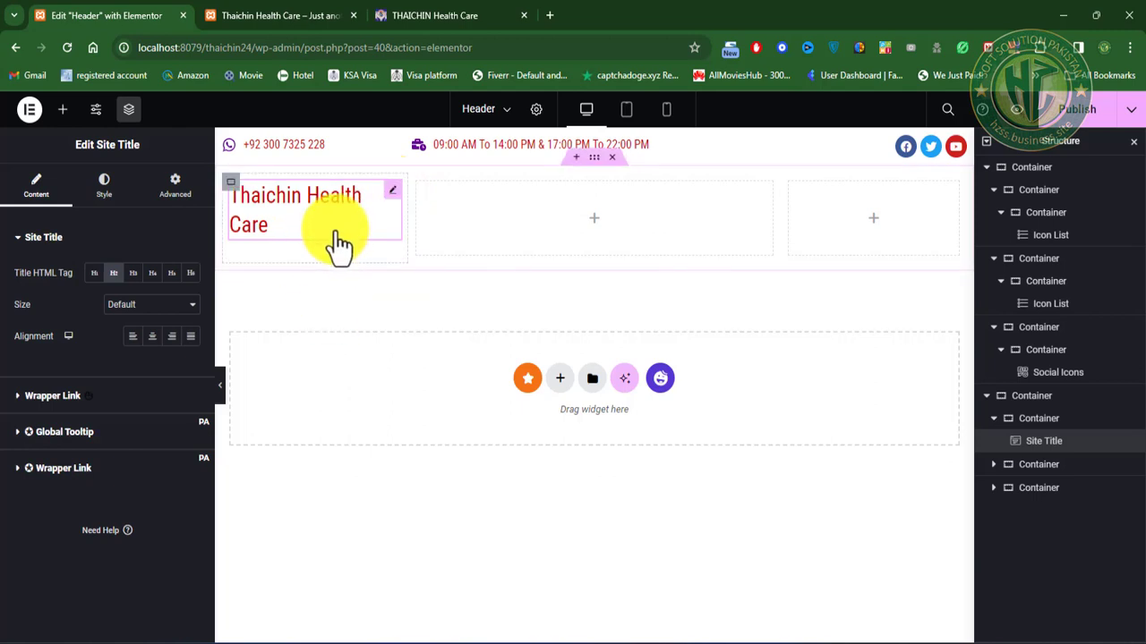
Step: Compare the H1, H2 and H3 tags for the site title and set its HTML tag to H1
left_click(93, 273)
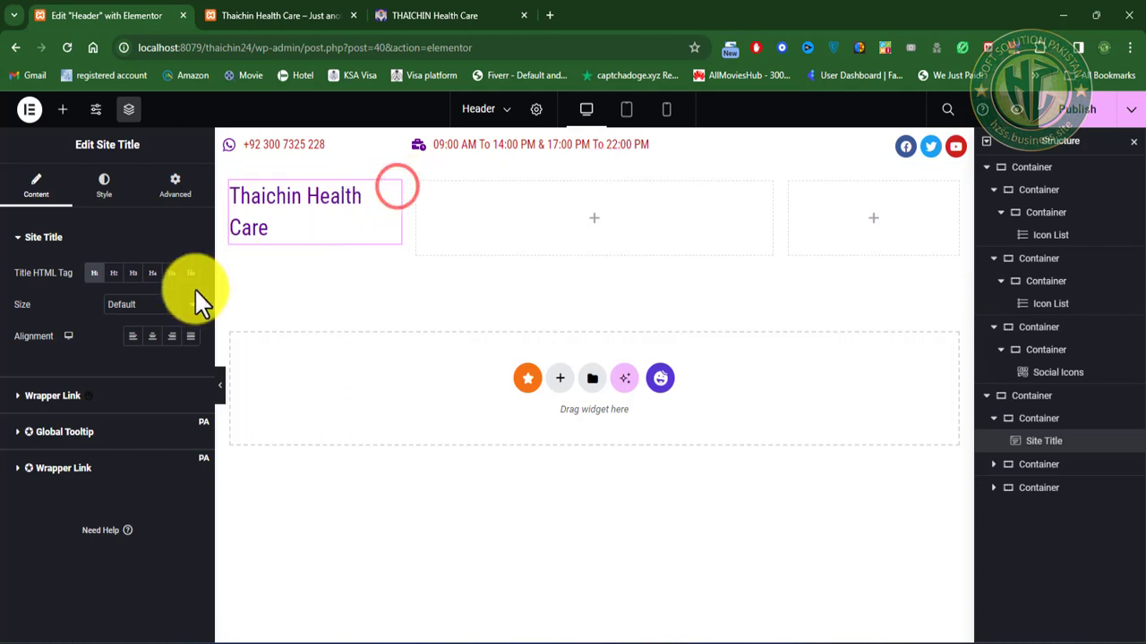
left_click(113, 273)
left_click(131, 273)
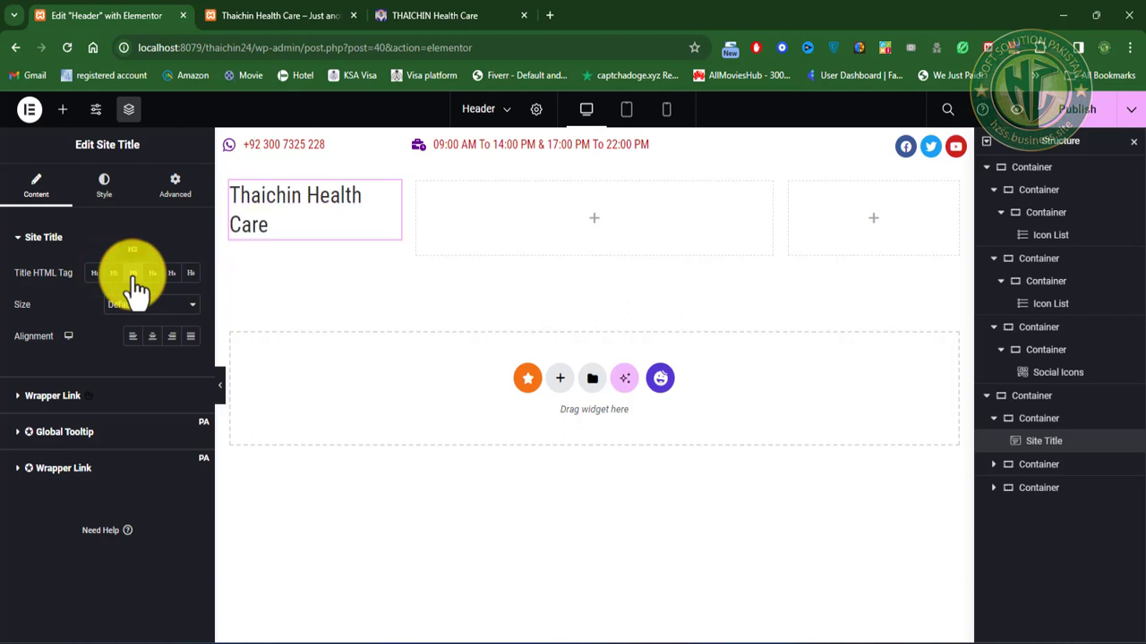
left_click(94, 273)
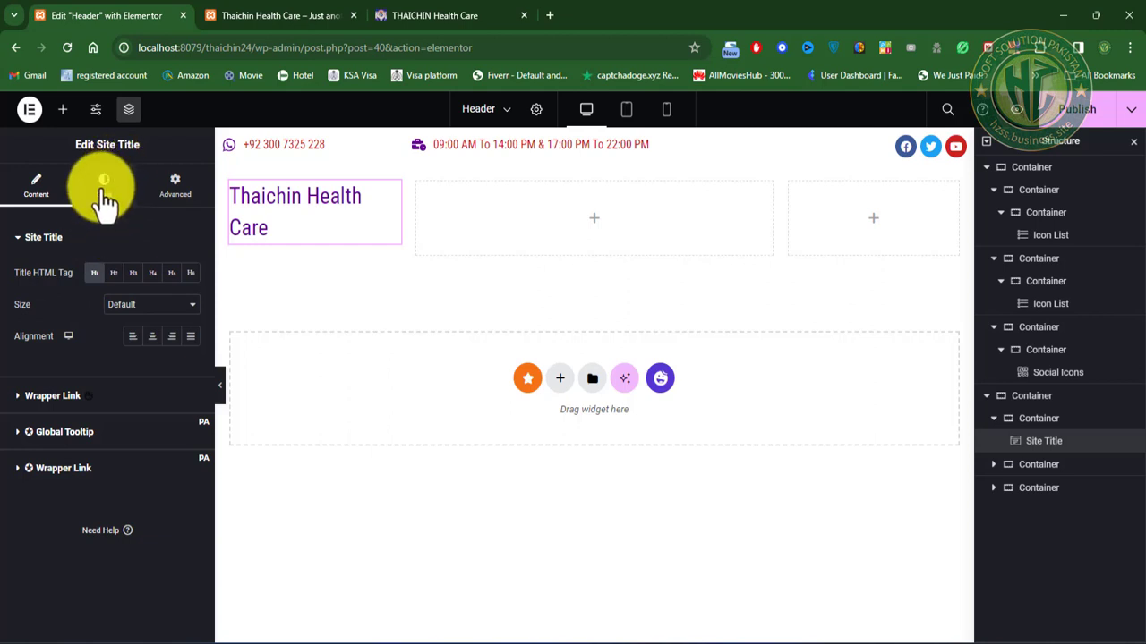
Step: Try the Text-White color on the site title, then apply the Primary global font and the Secondary global color
left_click(104, 189)
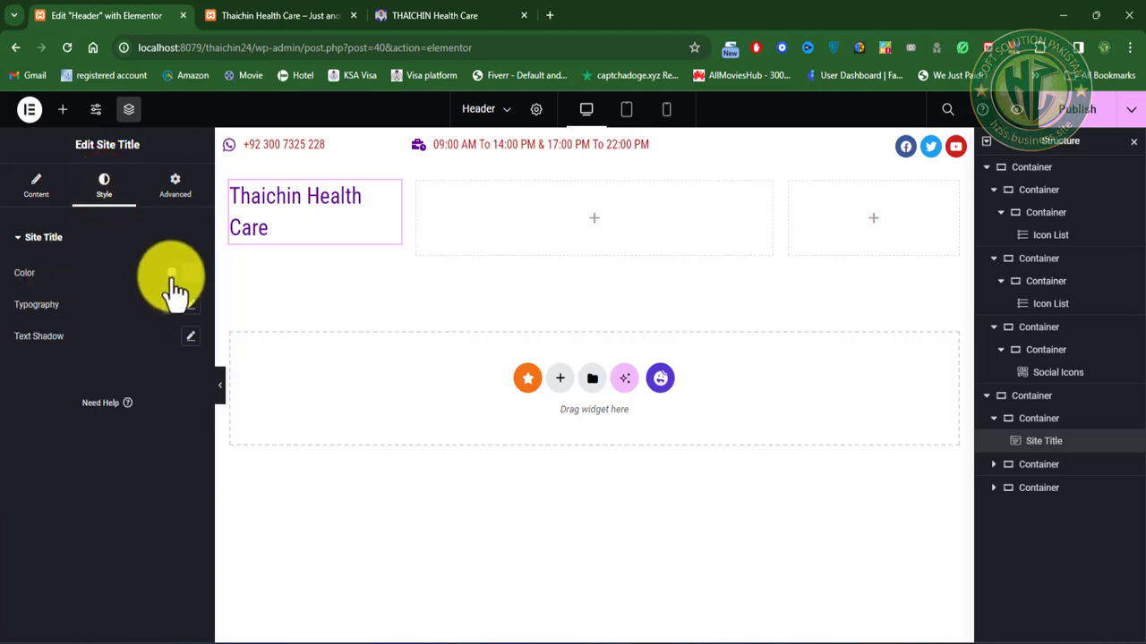
left_click(171, 273)
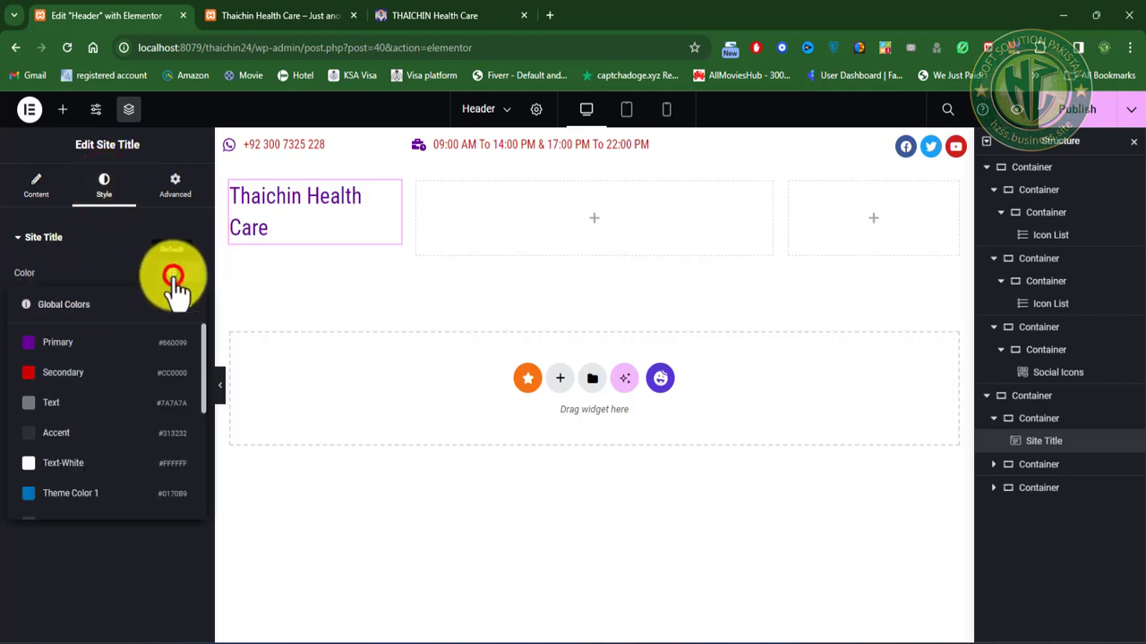
left_click(76, 464)
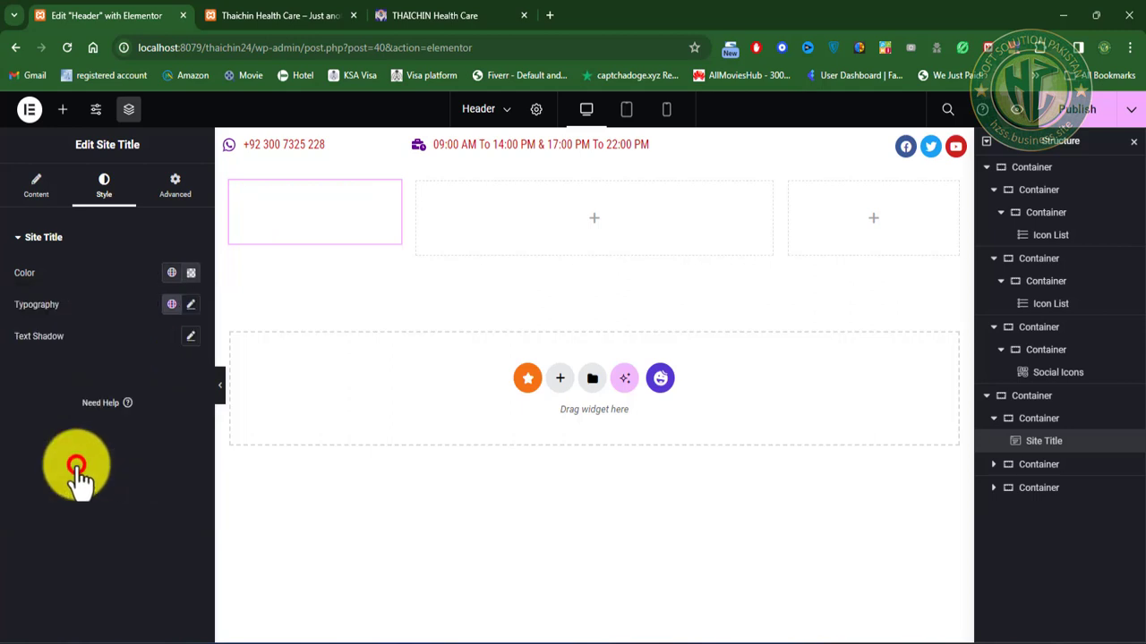
left_click(172, 305)
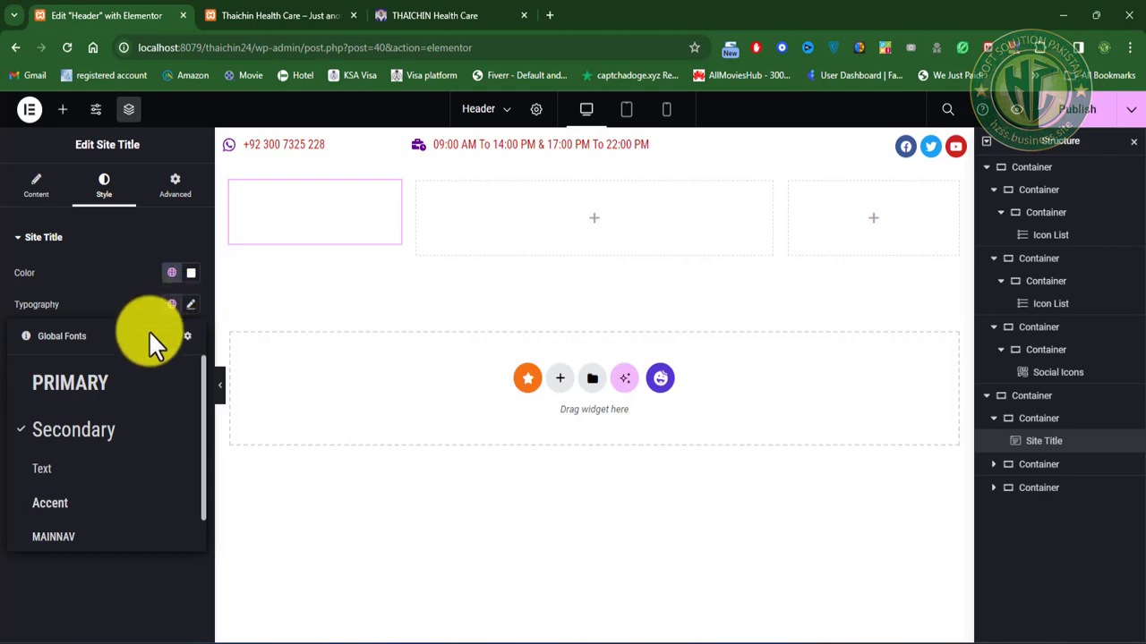
left_click(87, 387)
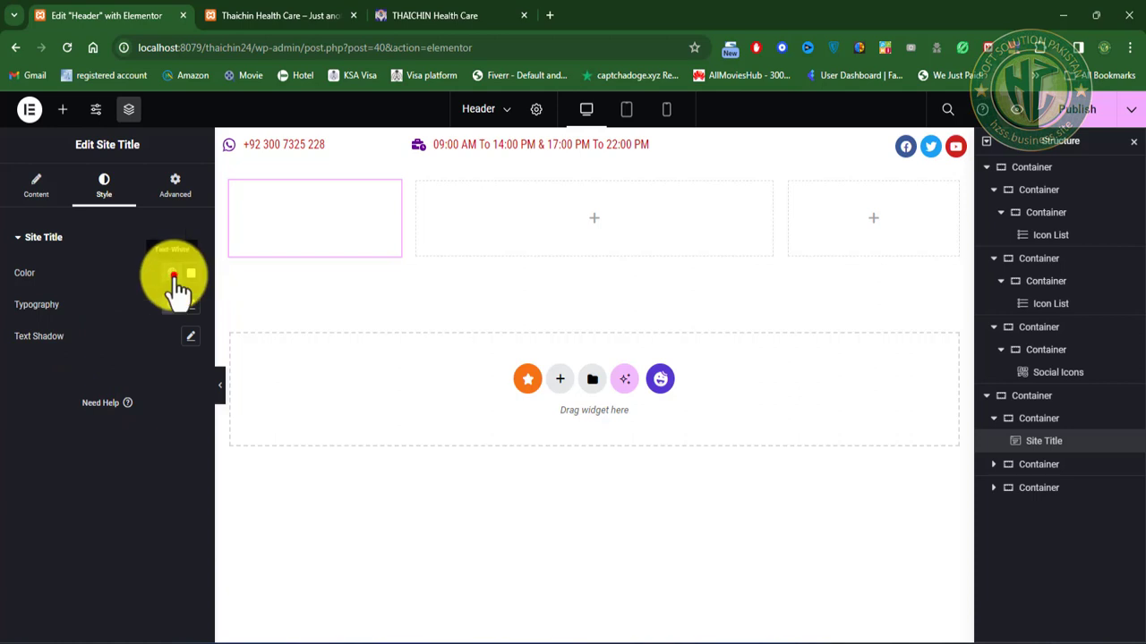
left_click(172, 273)
left_click(51, 365)
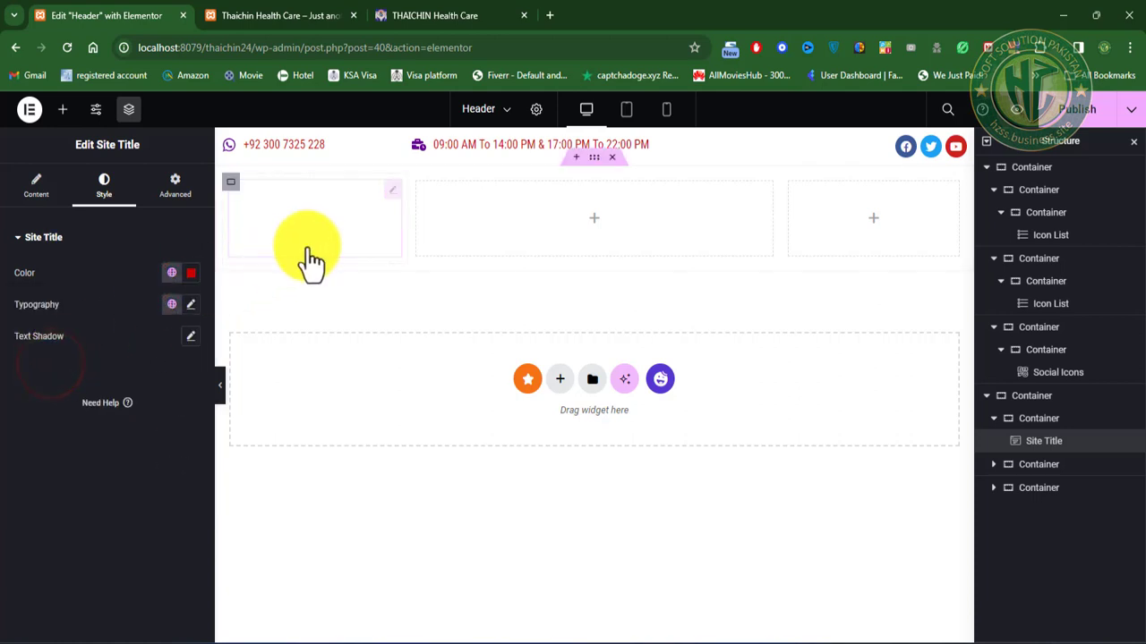
Step: Open the site title's custom typography settings
left_click(190, 304)
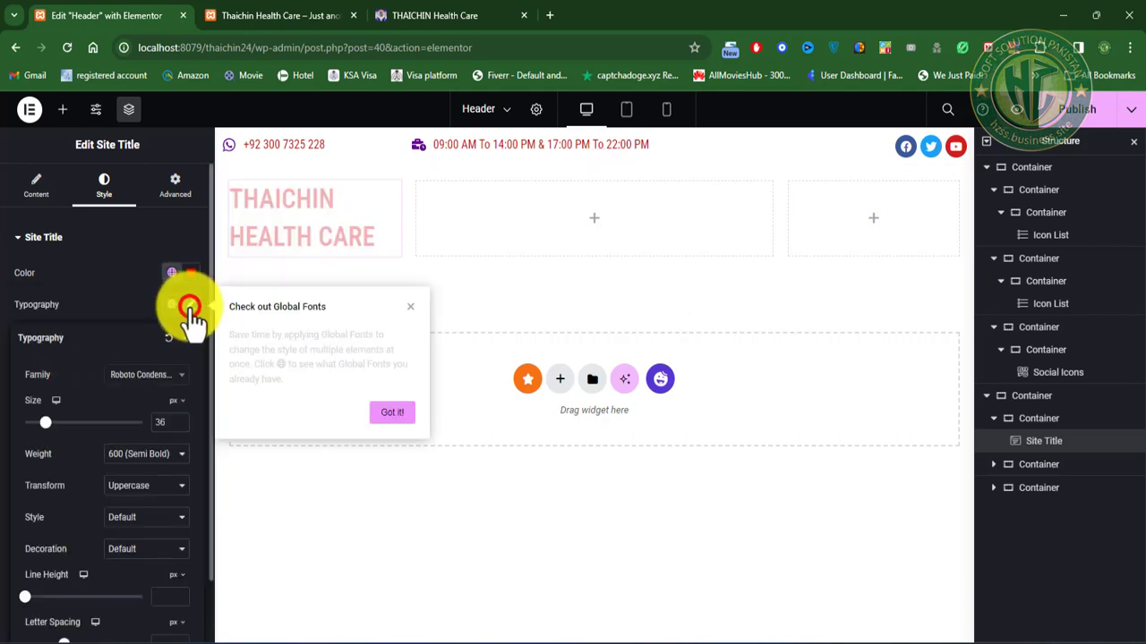
Step: Add a custom global font style named Site-Title in the site settings
left_click(165, 422)
left_click(122, 303)
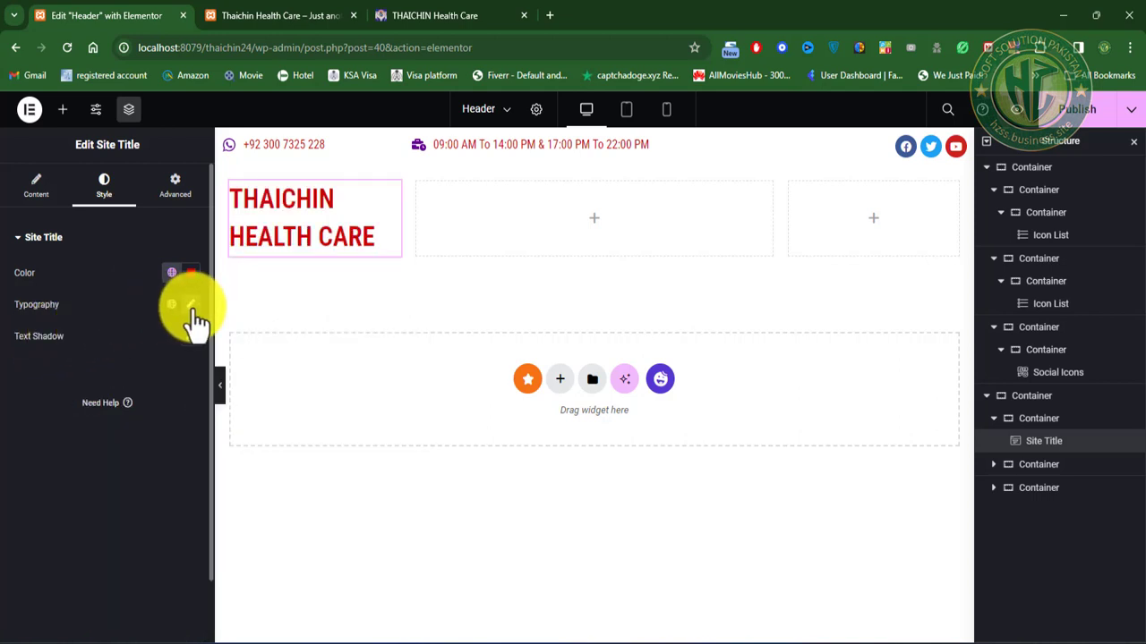
left_click(170, 304)
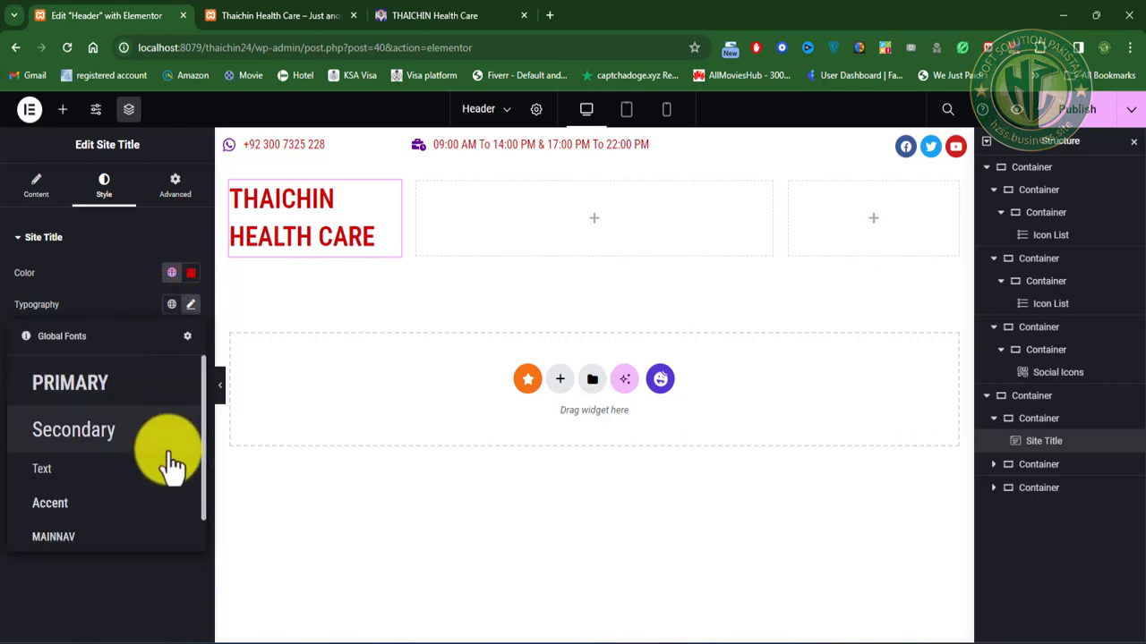
scroll(166, 462, "down", 1)
scroll(167, 462, "up", 1)
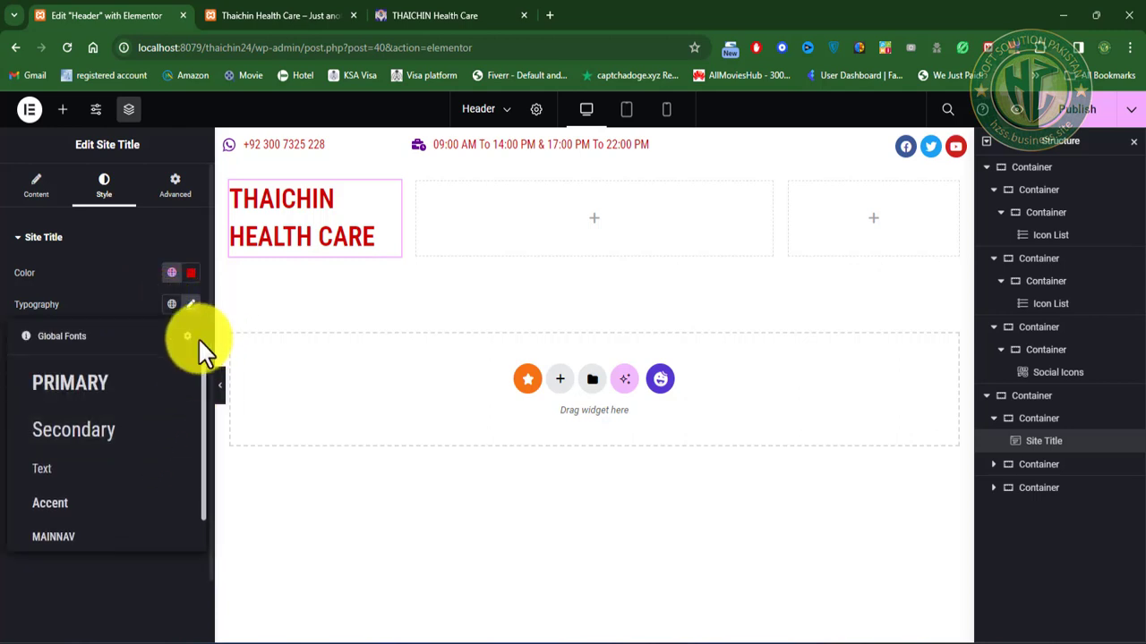
left_click(184, 335)
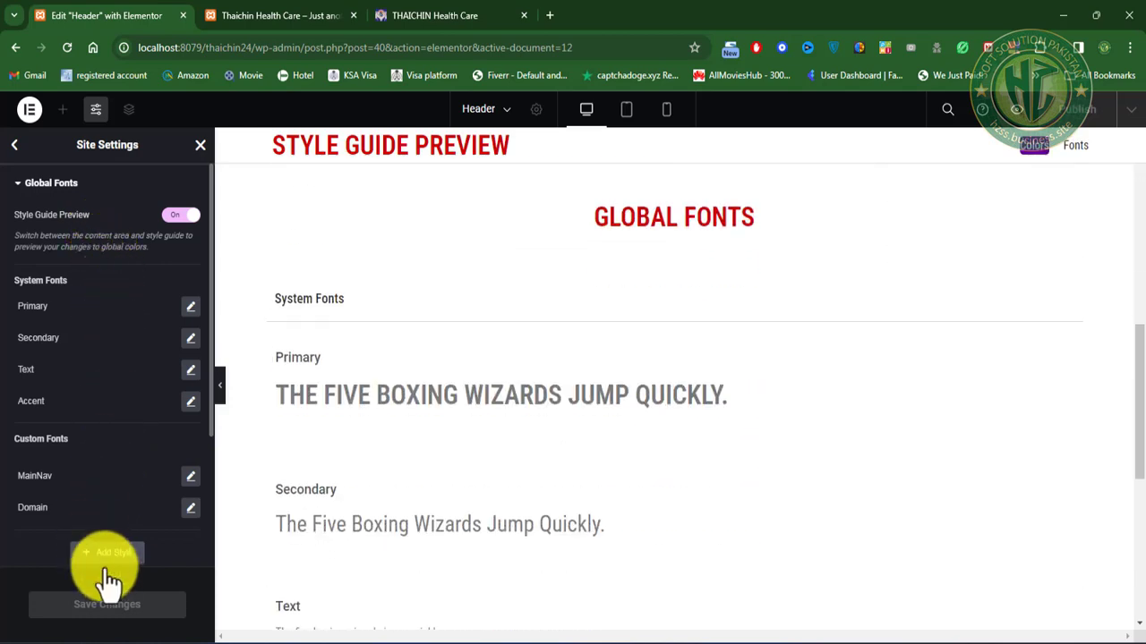
left_click(117, 553)
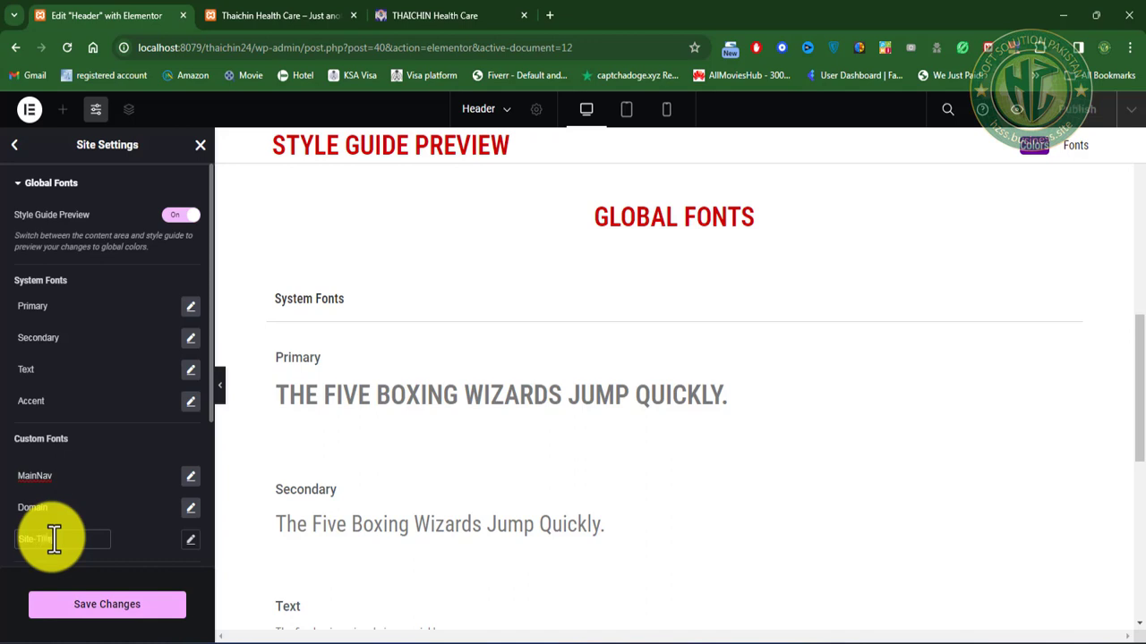
Step: Set the font family of the Site-Title global style to Roboto Condensed
left_click(188, 542)
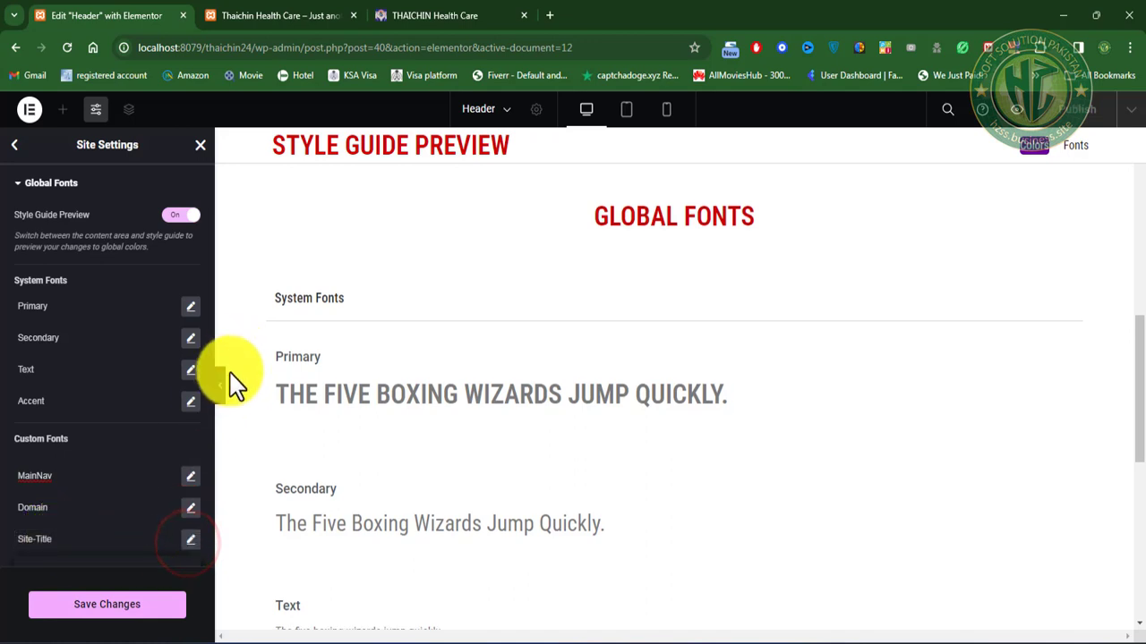
left_click(188, 535)
left_click(190, 539)
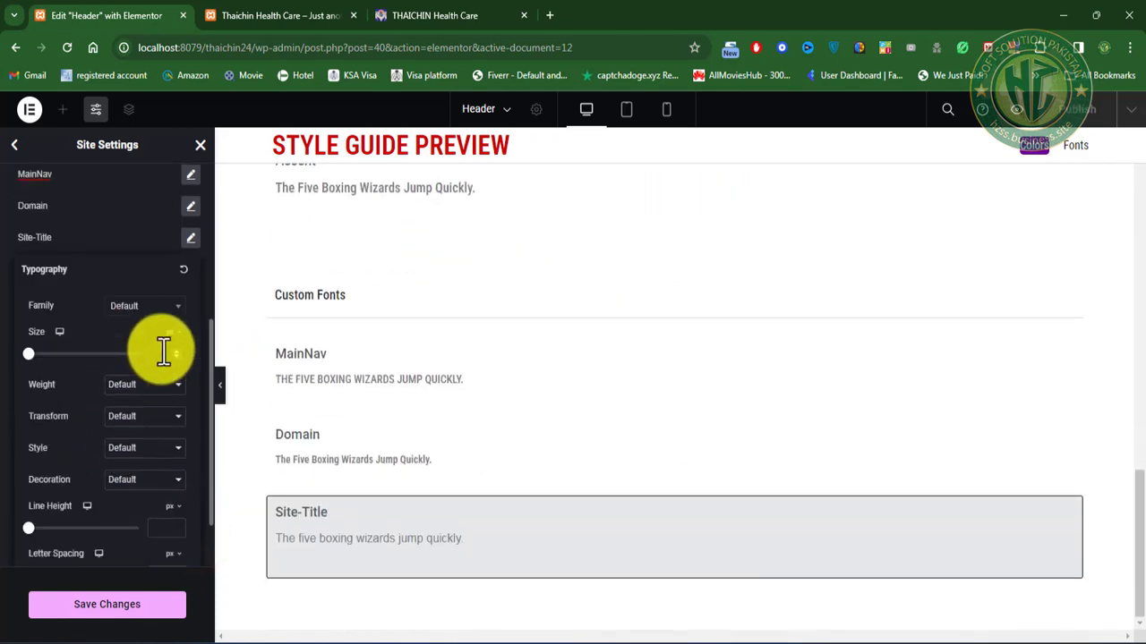
left_click(144, 307)
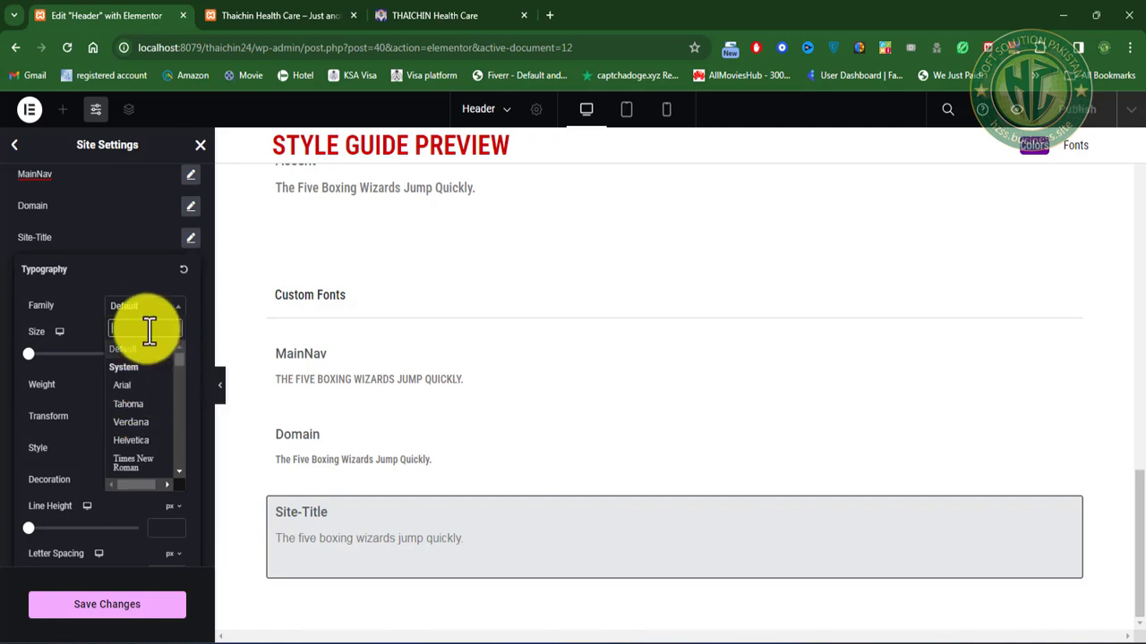
type("roto")
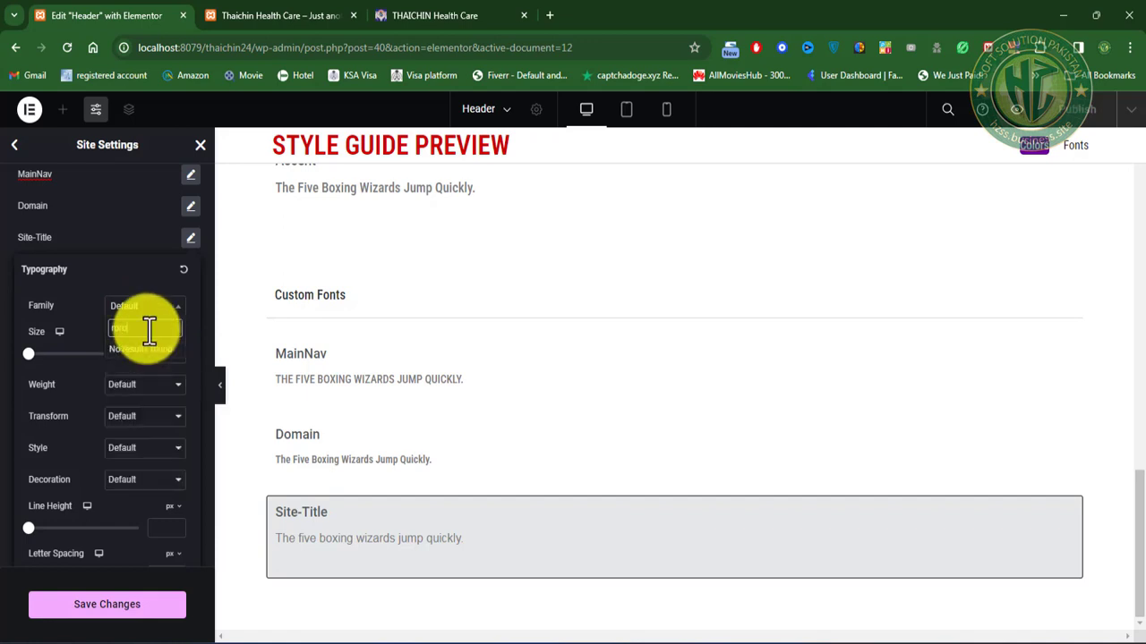
key("BackSpace")
key("BackSpace")
type("b")
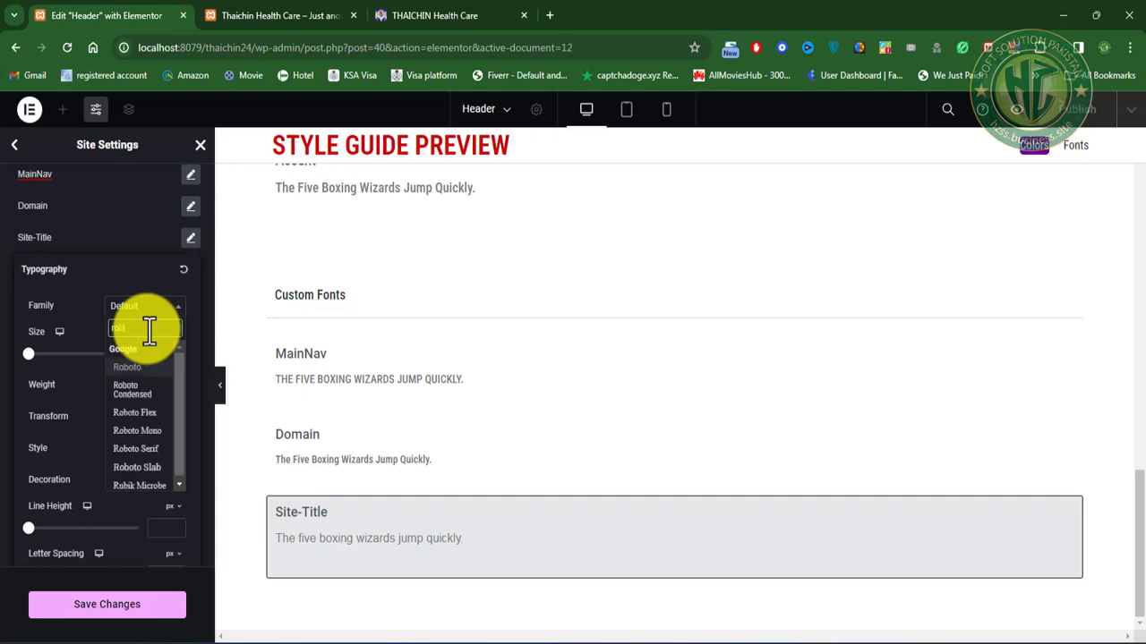
left_click(143, 393)
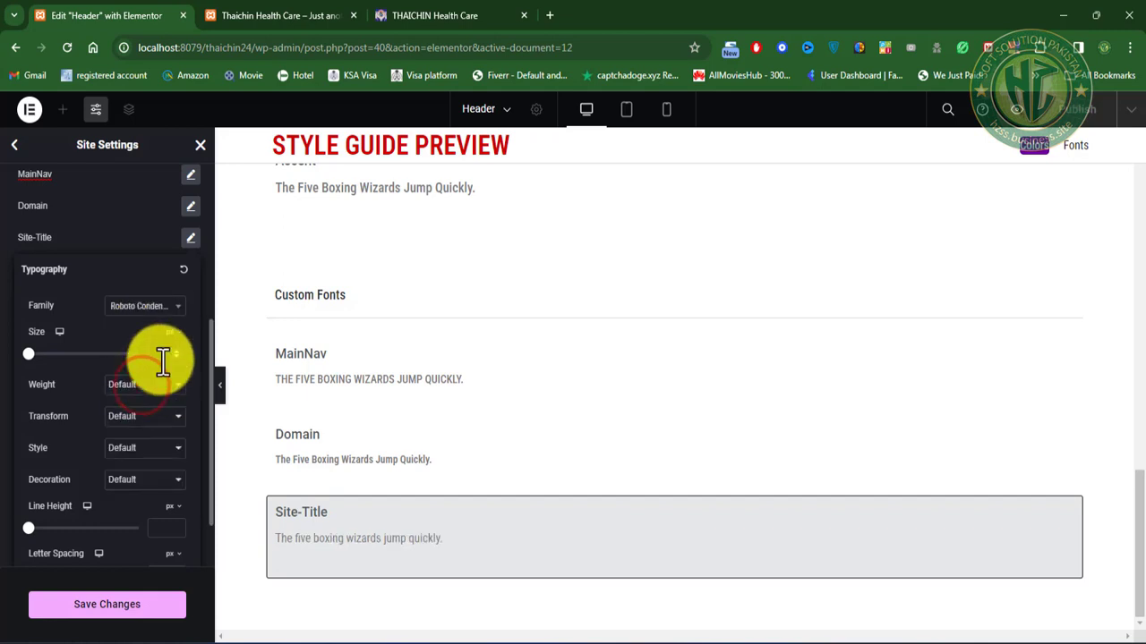
Step: Set the Site-Title style's size to 16 px and its weight to 600 (Semi Bold)
left_click(165, 356)
type("16")
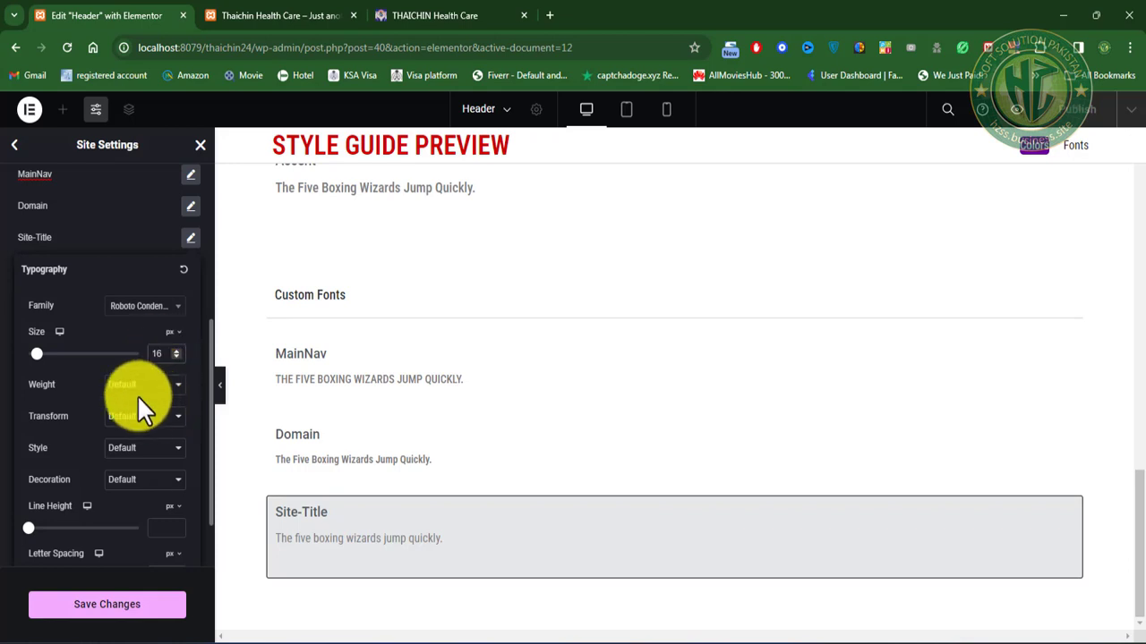
left_click(156, 385)
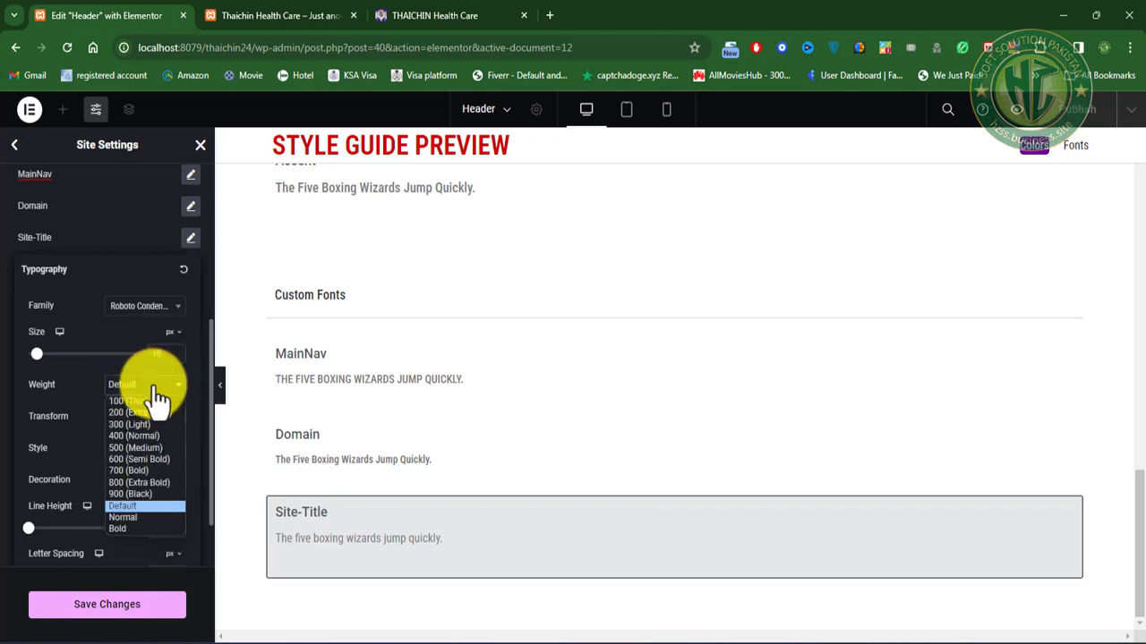
left_click(146, 459)
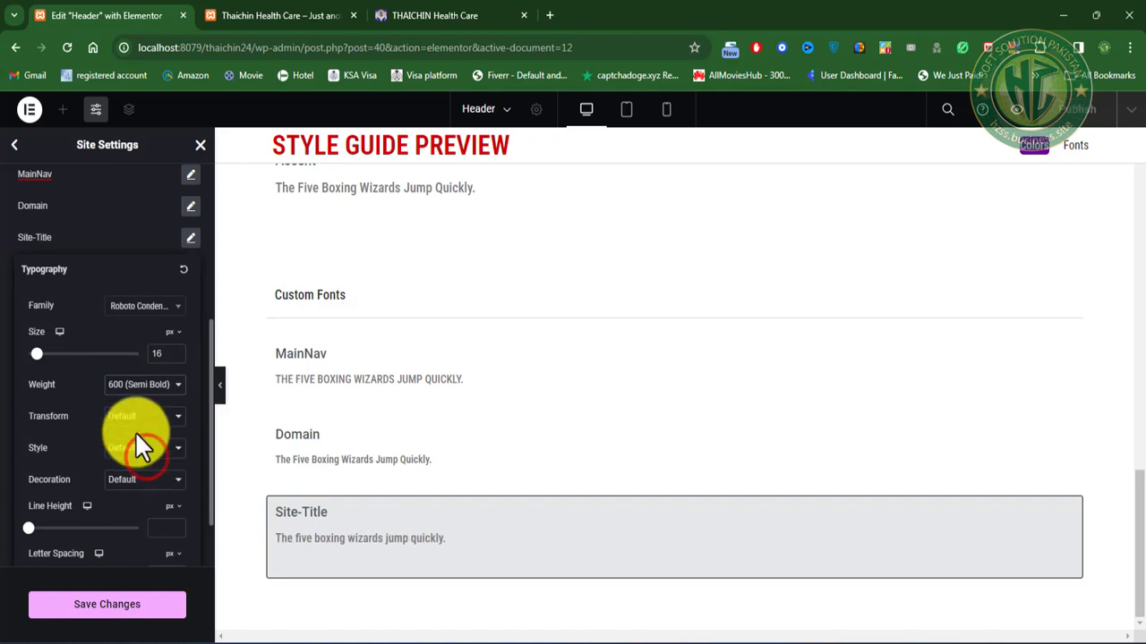
Step: Set the Site-Title style's text transform to Capitalize and save the site settings, returning to the header
left_click(149, 417)
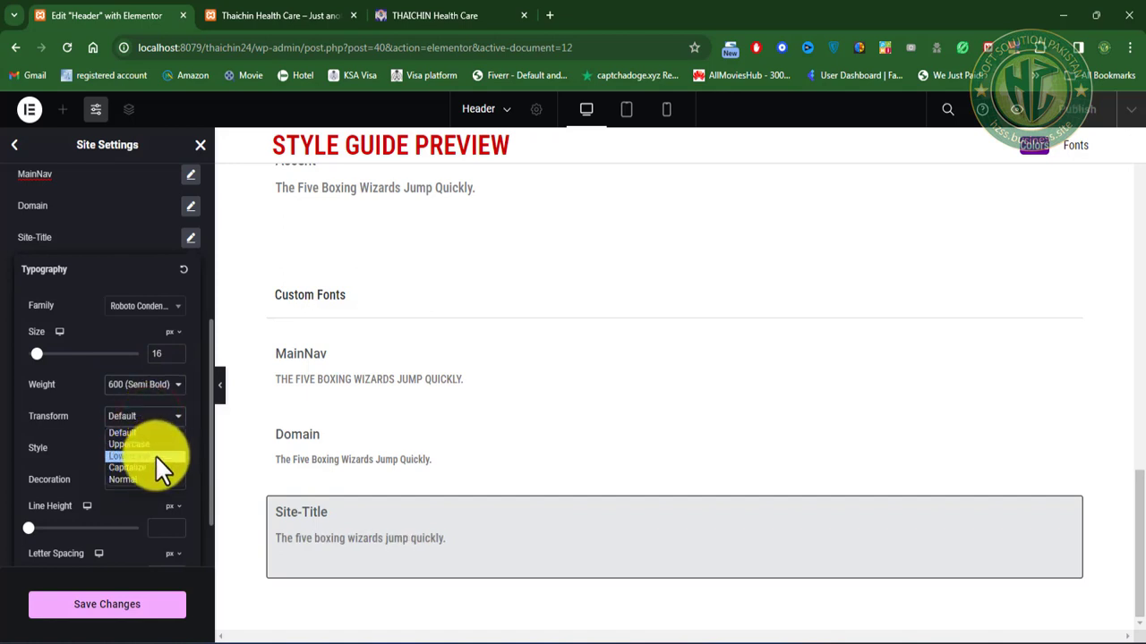
left_click(142, 446)
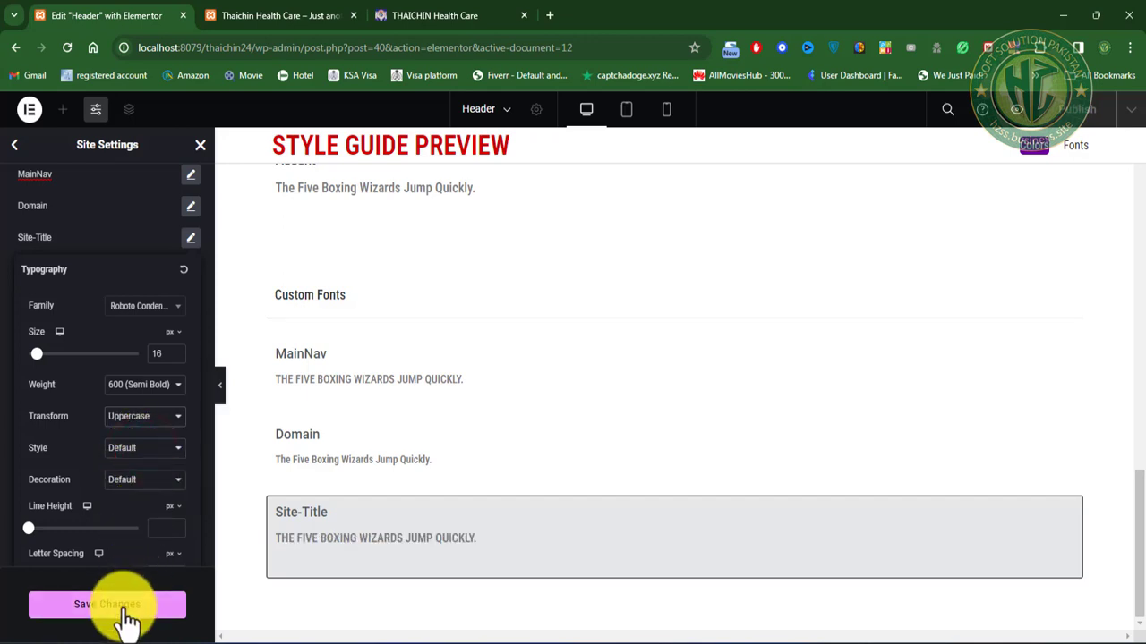
left_click(151, 417)
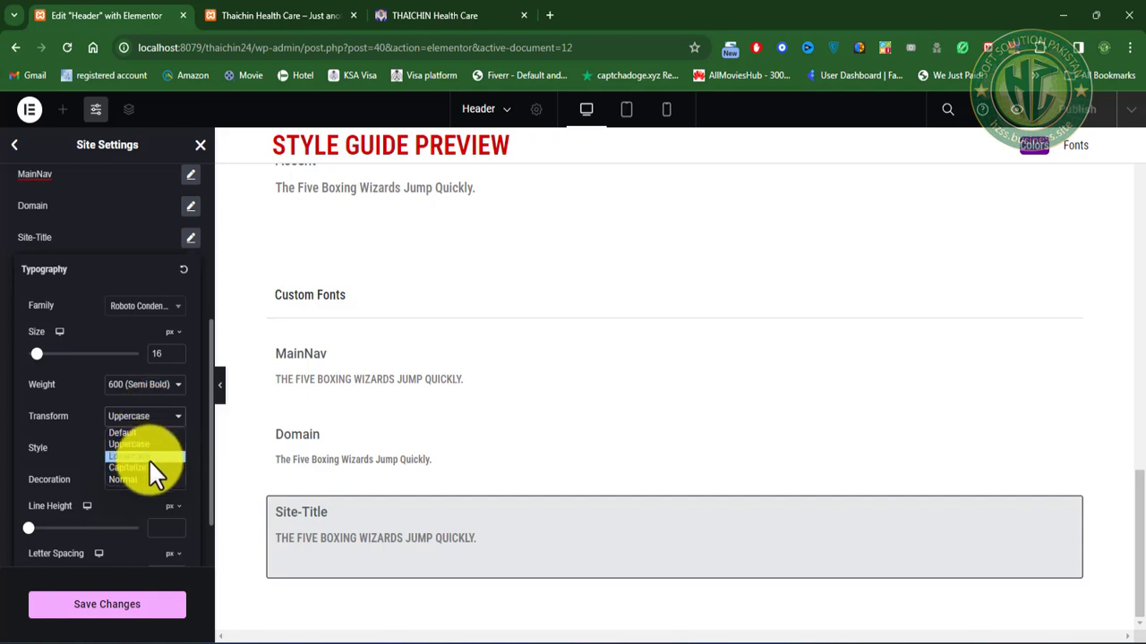
left_click(144, 467)
left_click(102, 612)
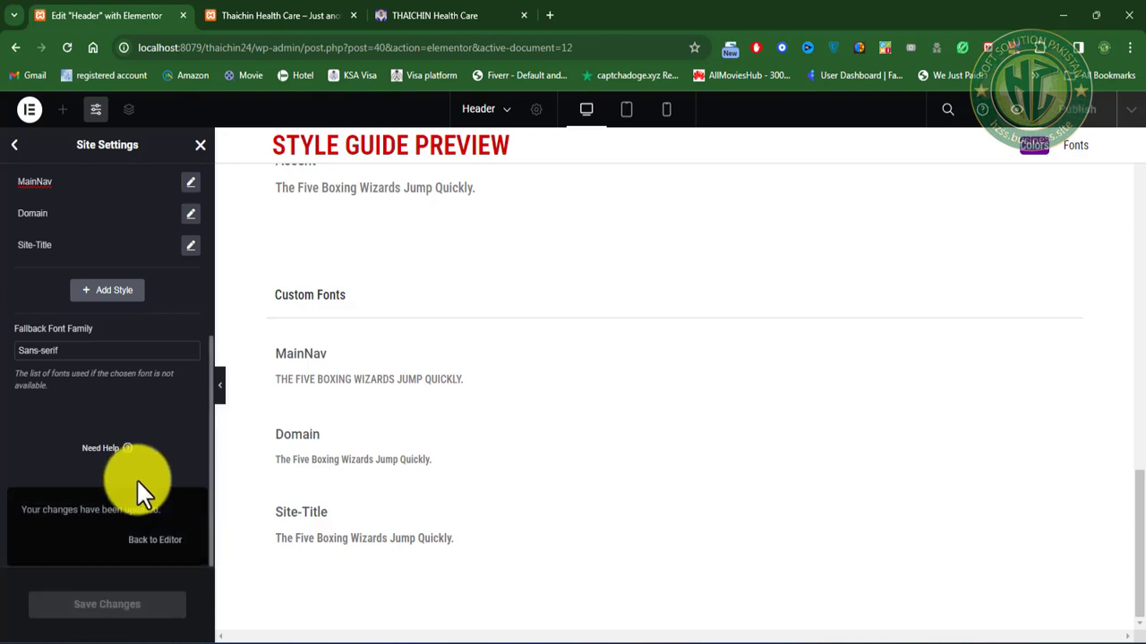
left_click(15, 144)
left_click(202, 148)
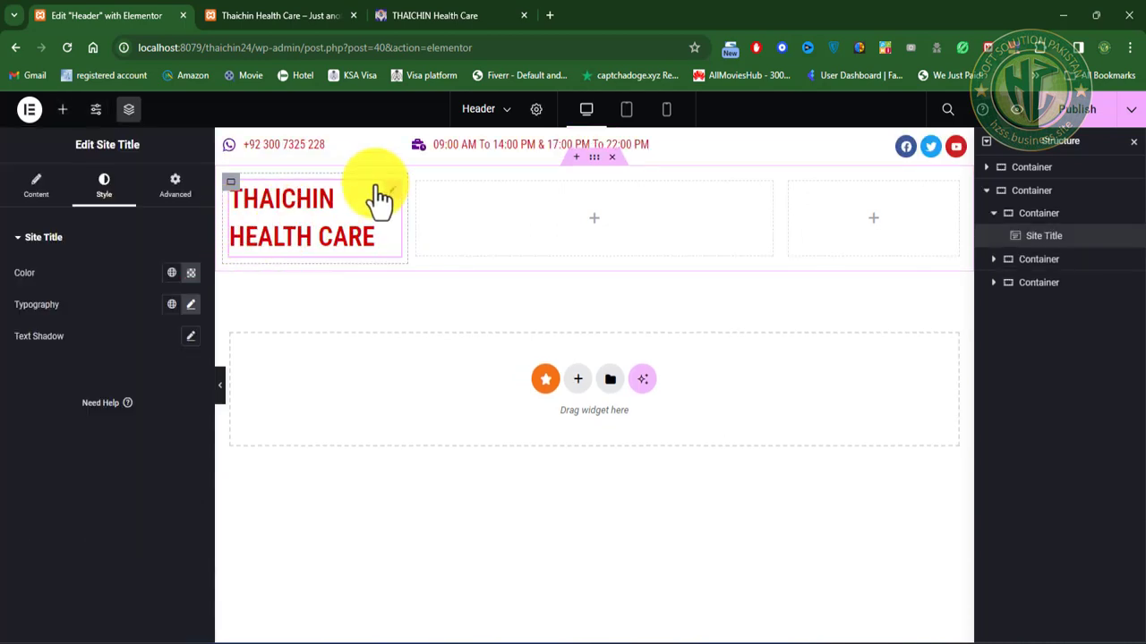
Step: Apply the Site-Title global font to the header's site title widget
left_click(391, 198)
left_click(171, 305)
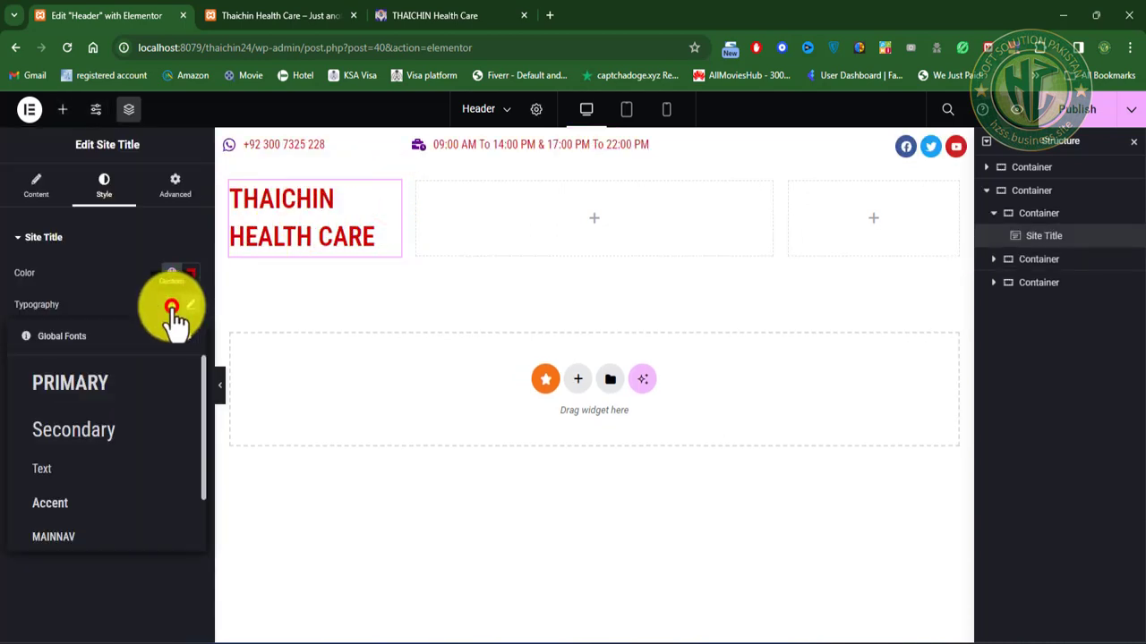
scroll(128, 471, "down", 2)
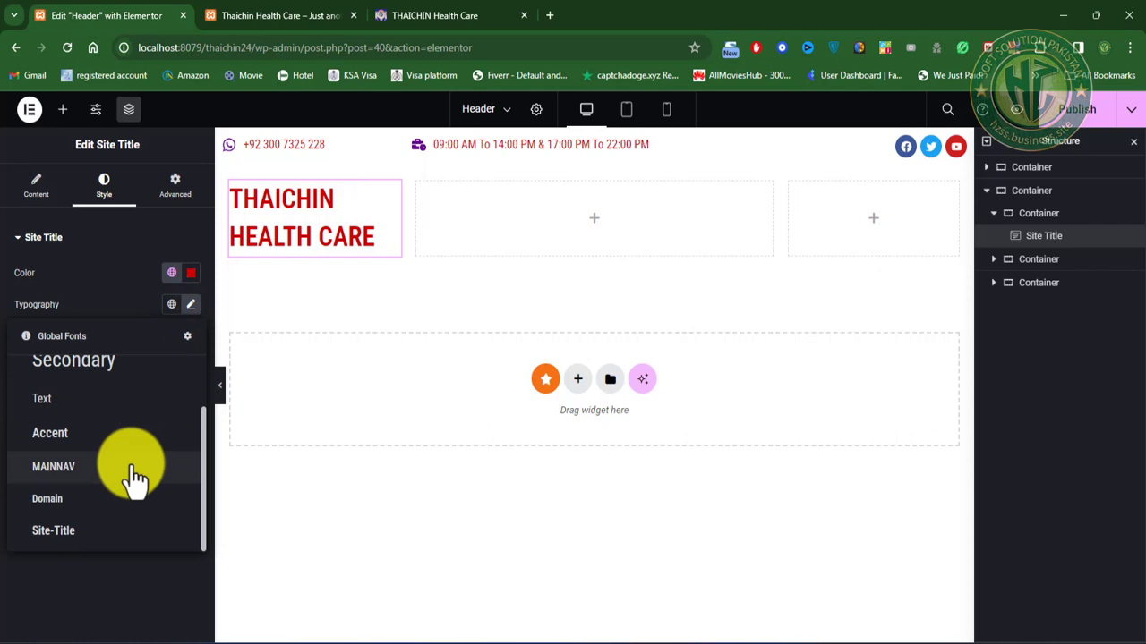
left_click(79, 530)
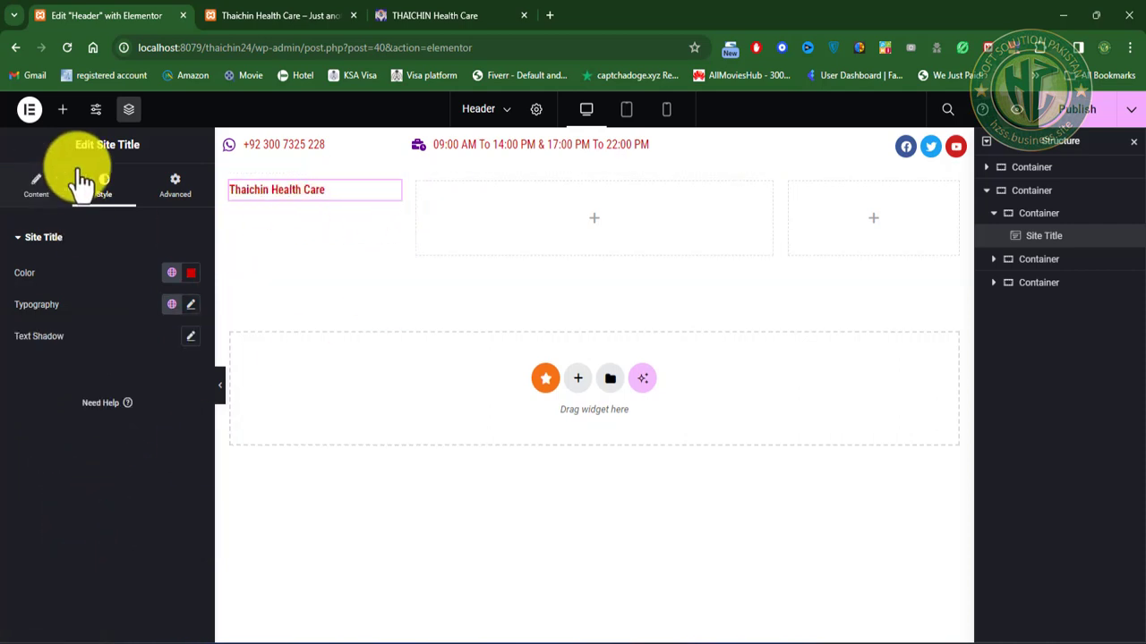
Step: Insert the HFB Navigation Menu widget into the empty middle container beside the site title, keeping MainNav as its menu
left_click(64, 110)
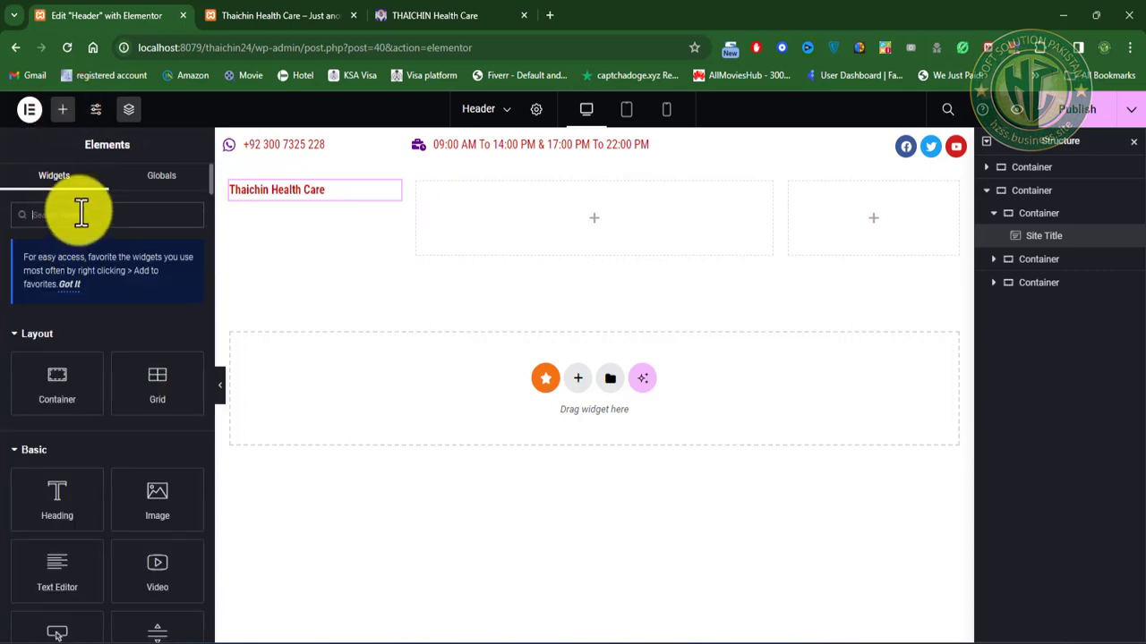
type("nav")
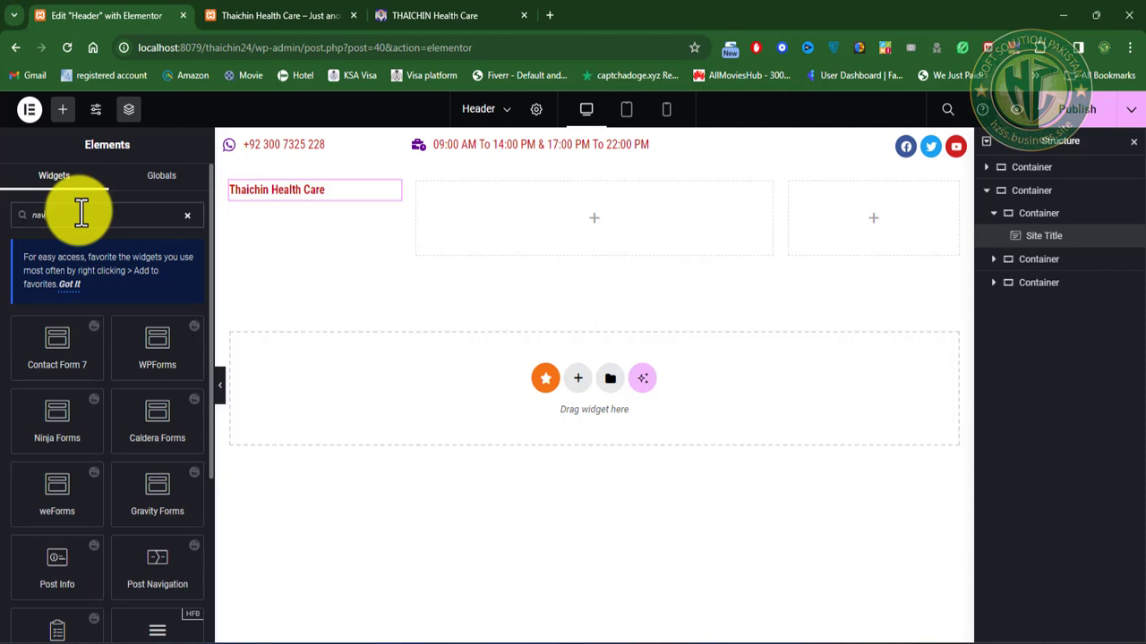
type("ig")
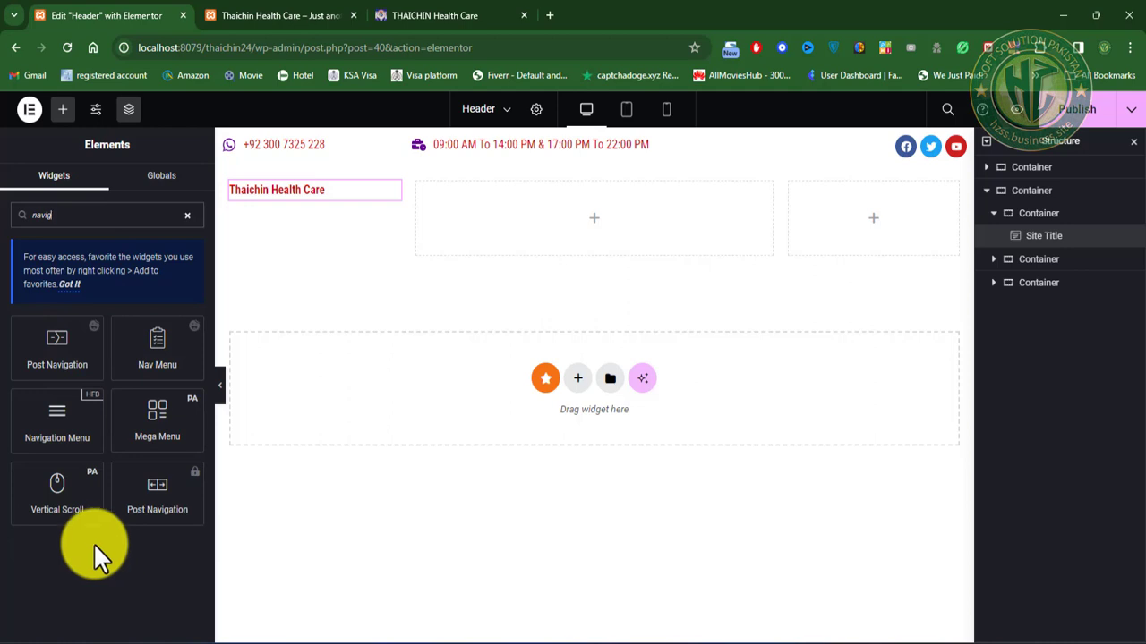
left_click_drag(46, 420, 611, 224)
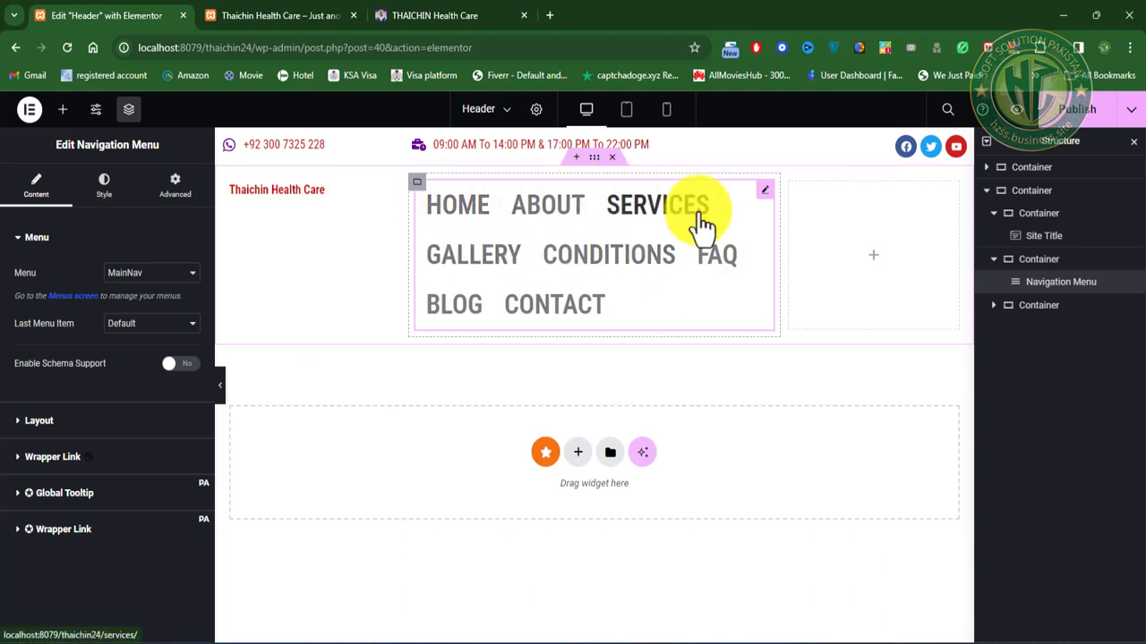
left_click(176, 273)
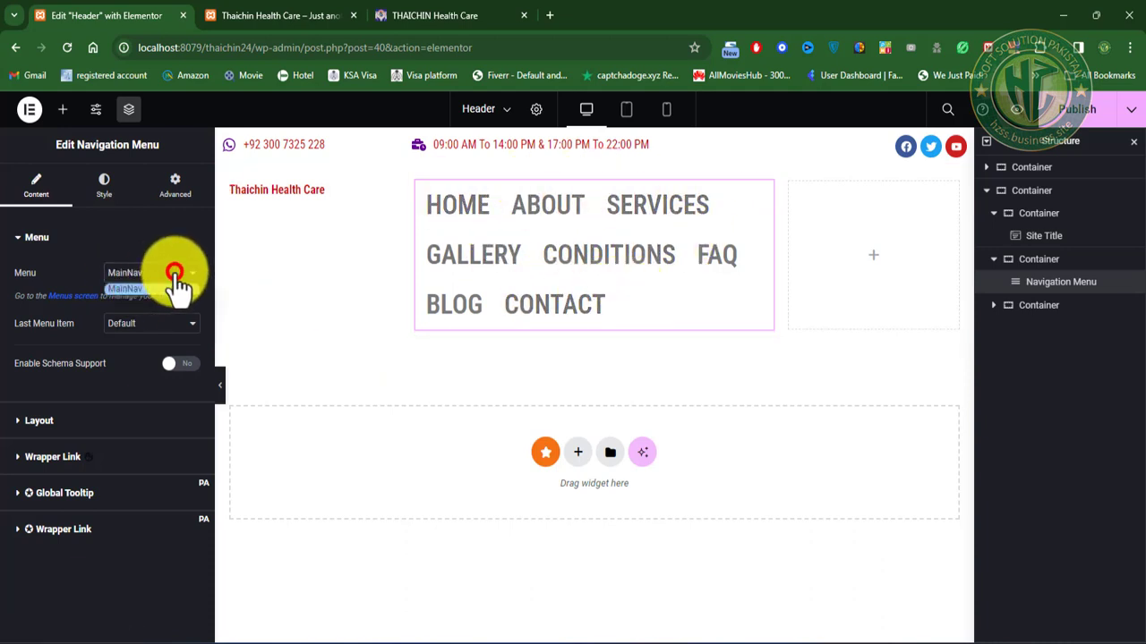
left_click(163, 273)
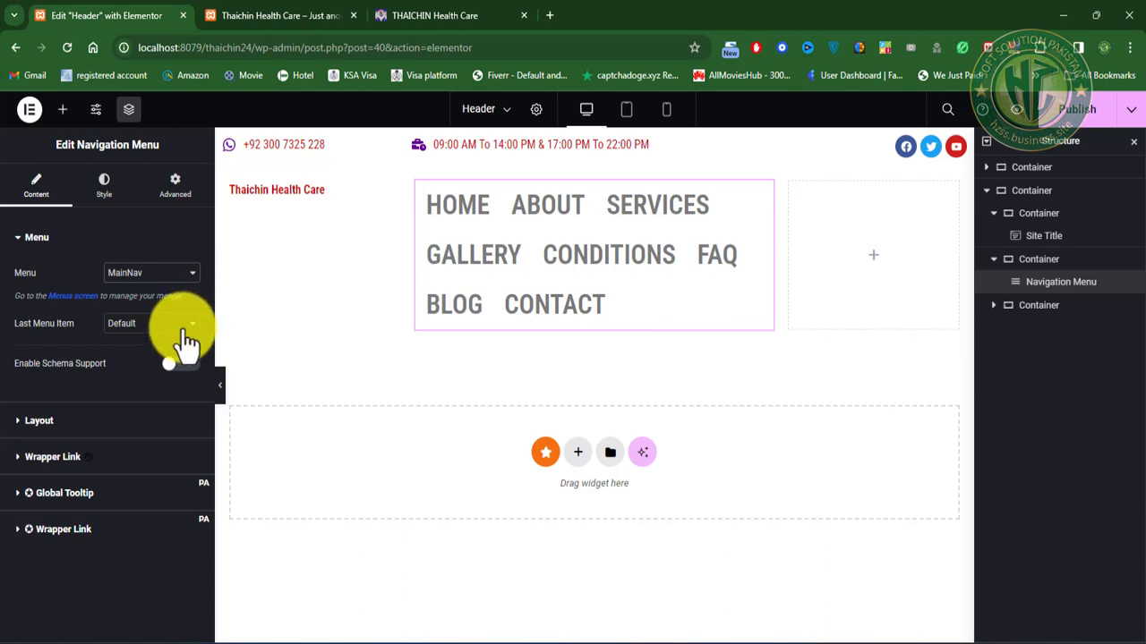
Step: Align the horizontal navigation menu's items to the right in its layout settings
left_click(42, 418)
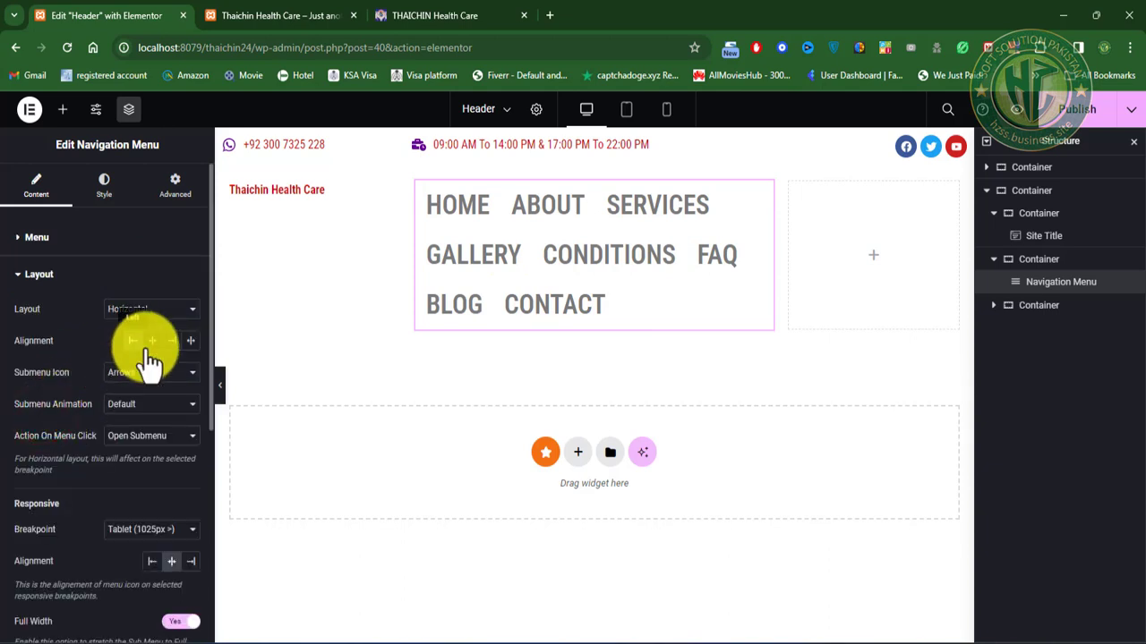
left_click(171, 342)
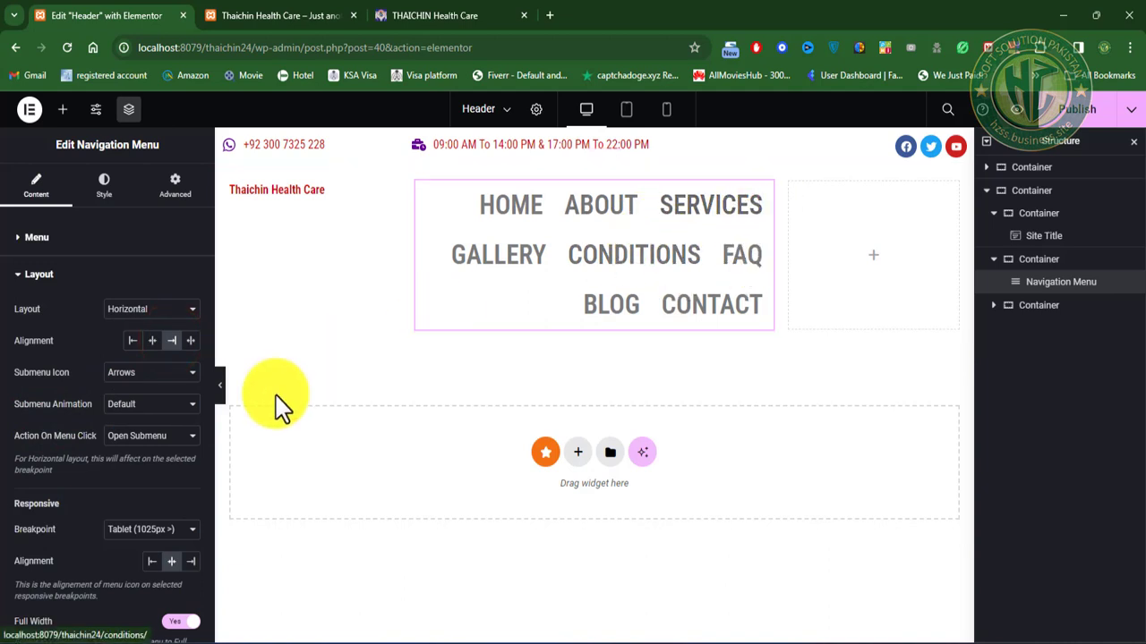
left_click(27, 276)
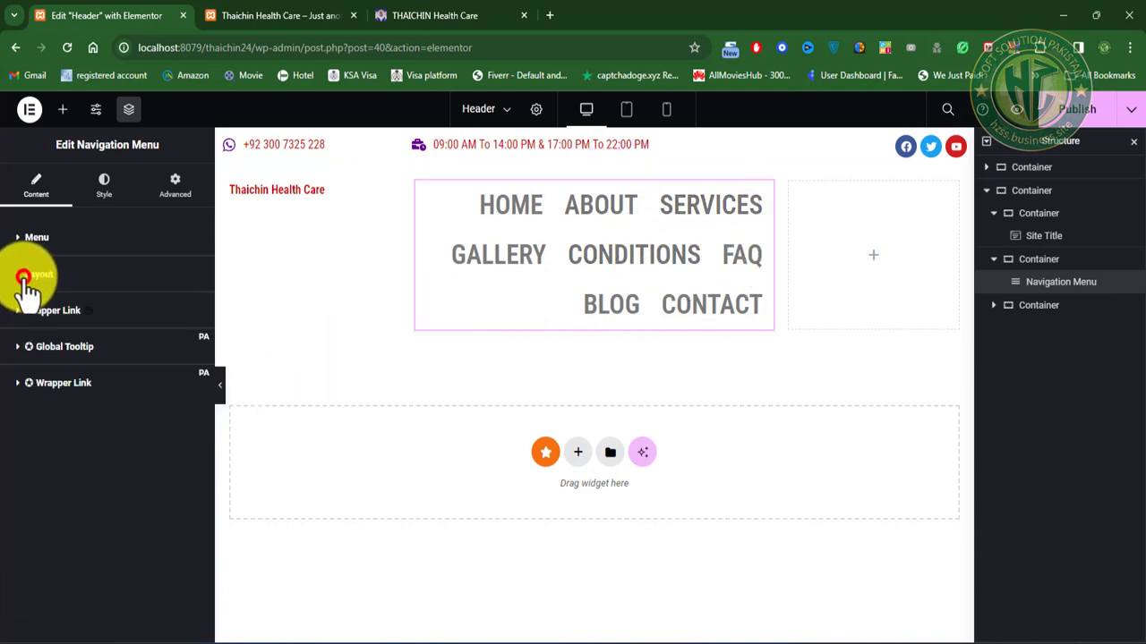
Step: Set the navigation menu items' horizontal padding and vertical padding to 10 each
left_click(106, 184)
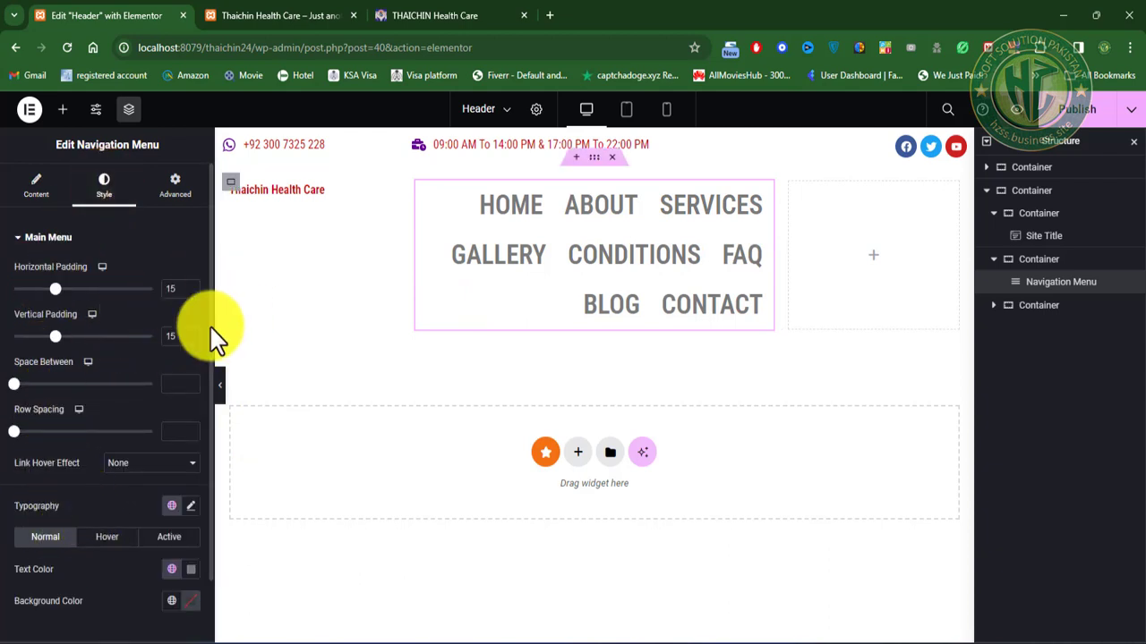
double_click(180, 289)
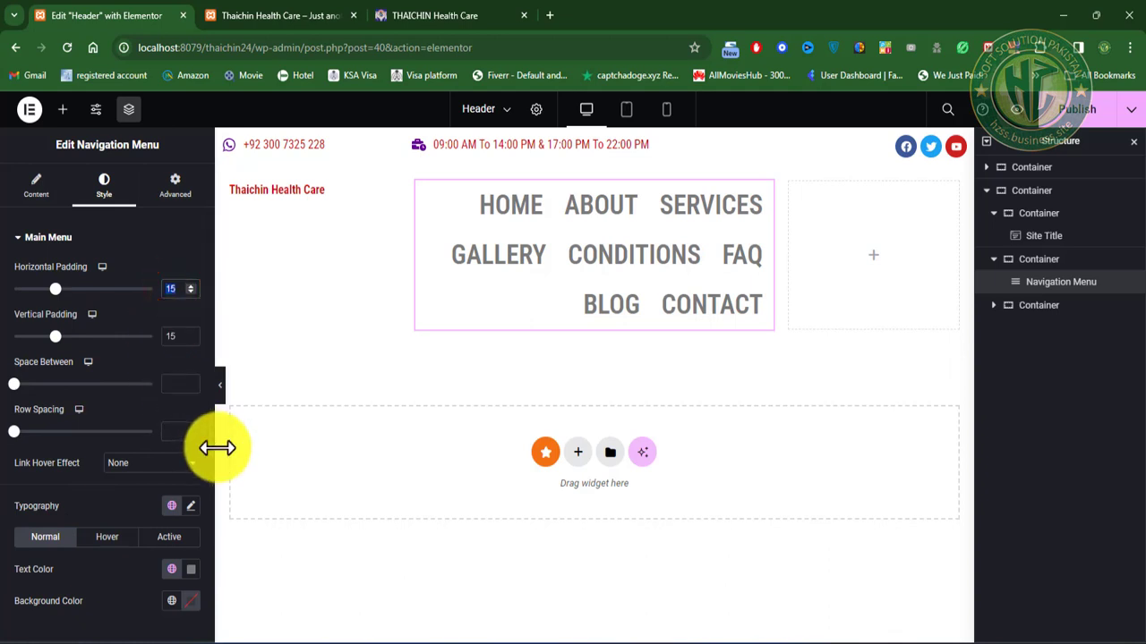
type("10")
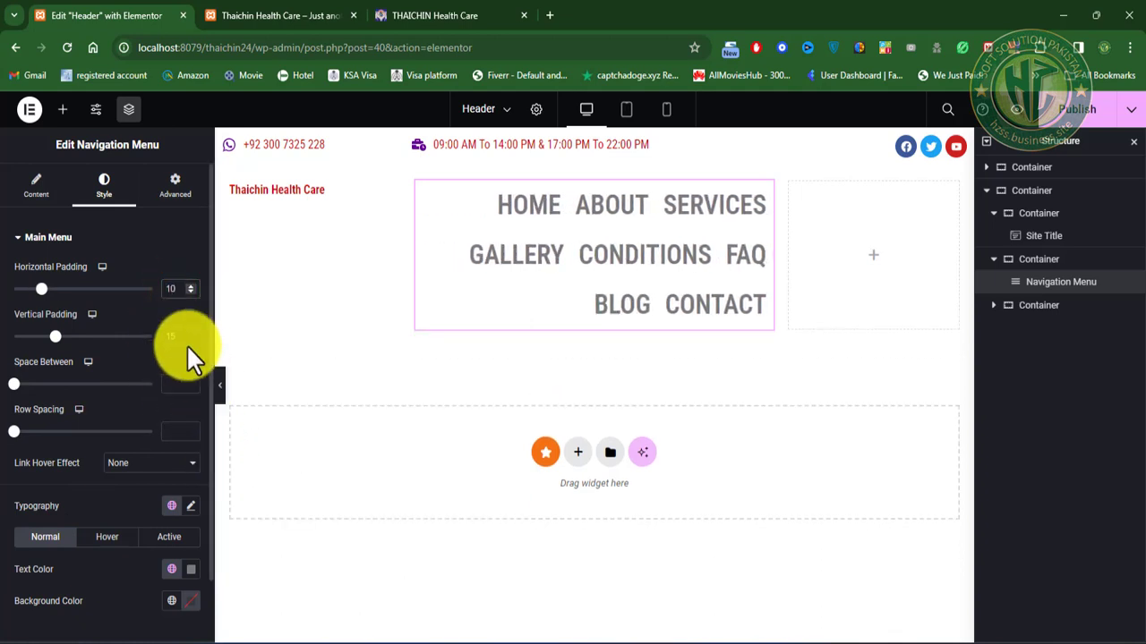
left_click(178, 336)
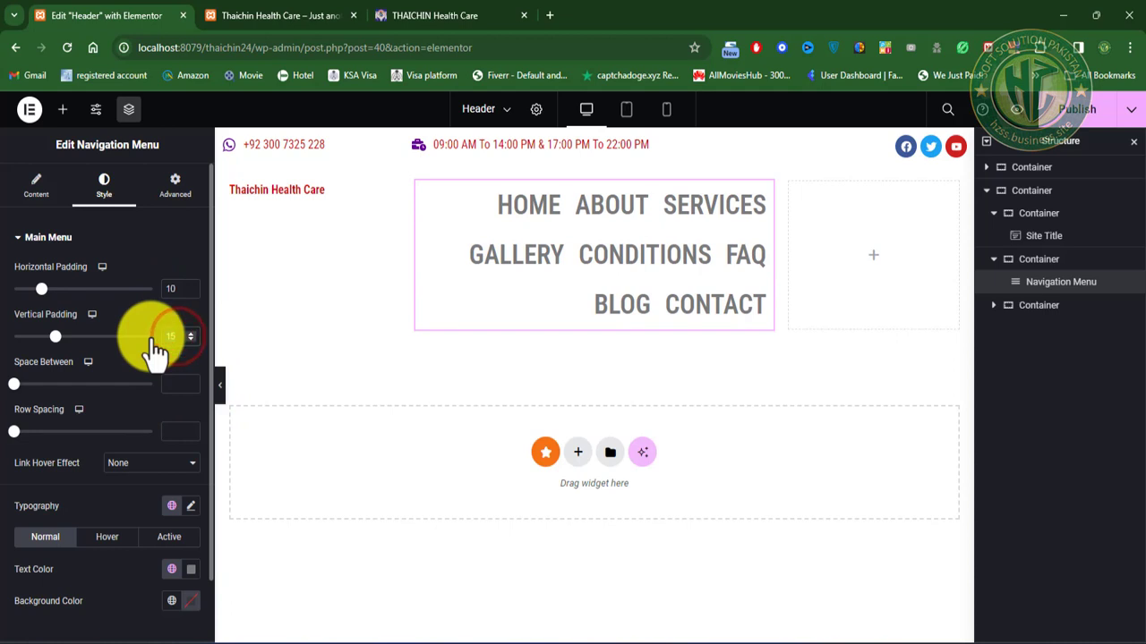
type("10")
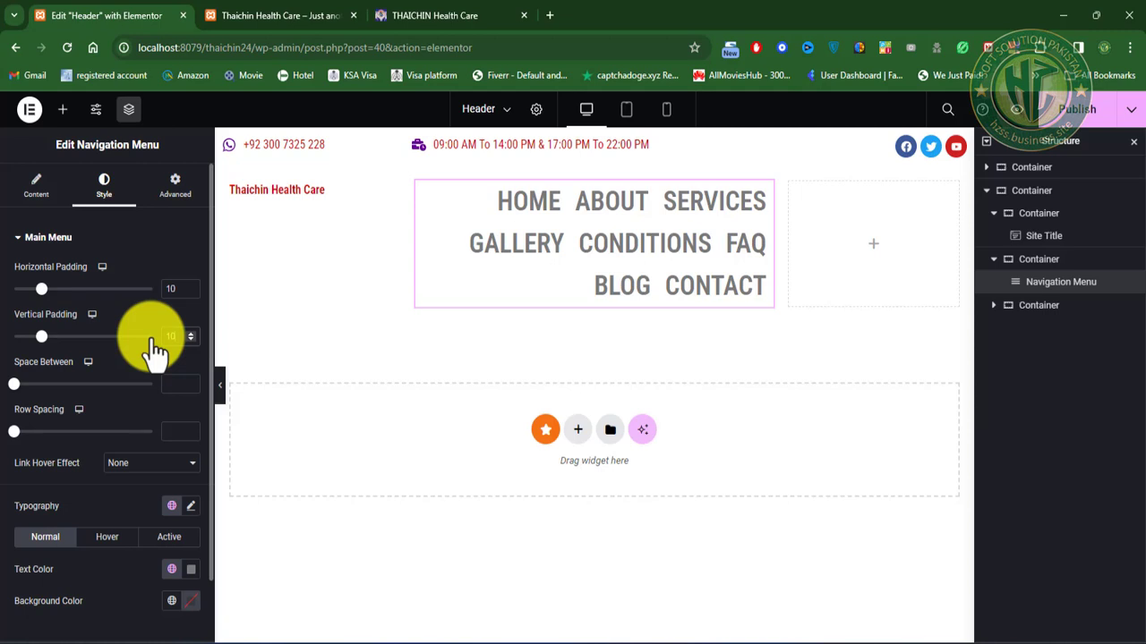
left_click(32, 192)
left_click(38, 420)
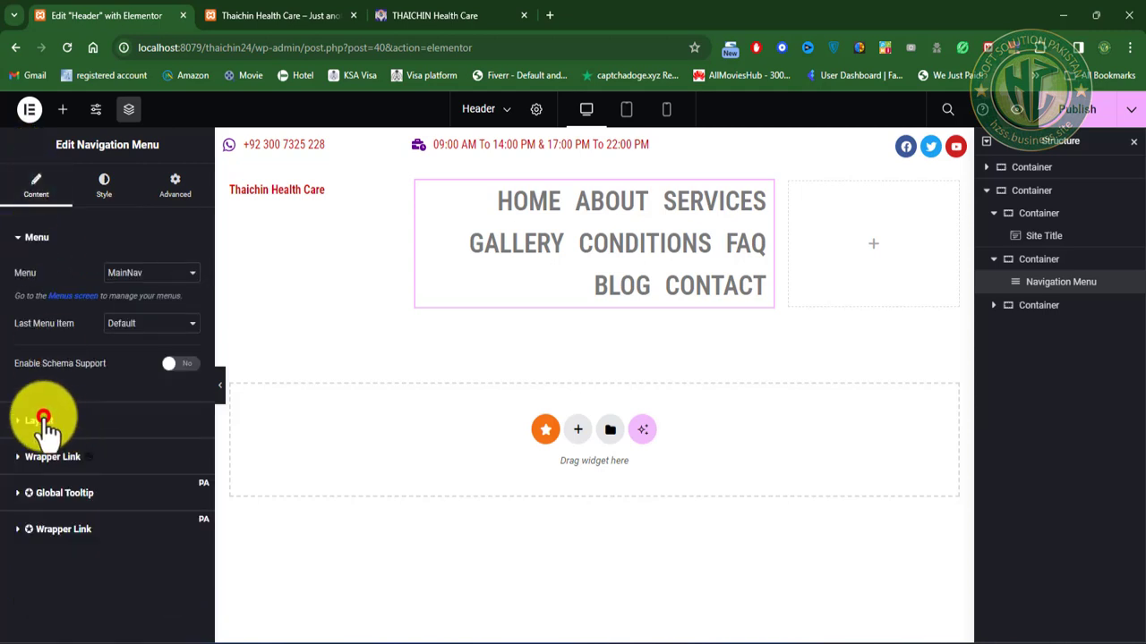
left_click(29, 275)
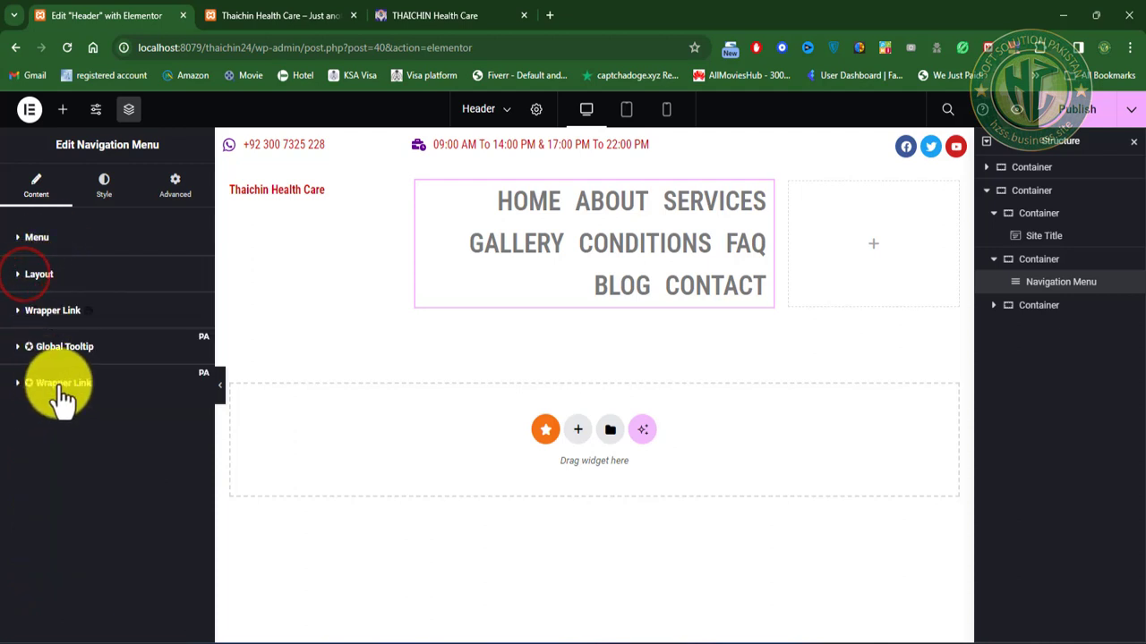
left_click(56, 312)
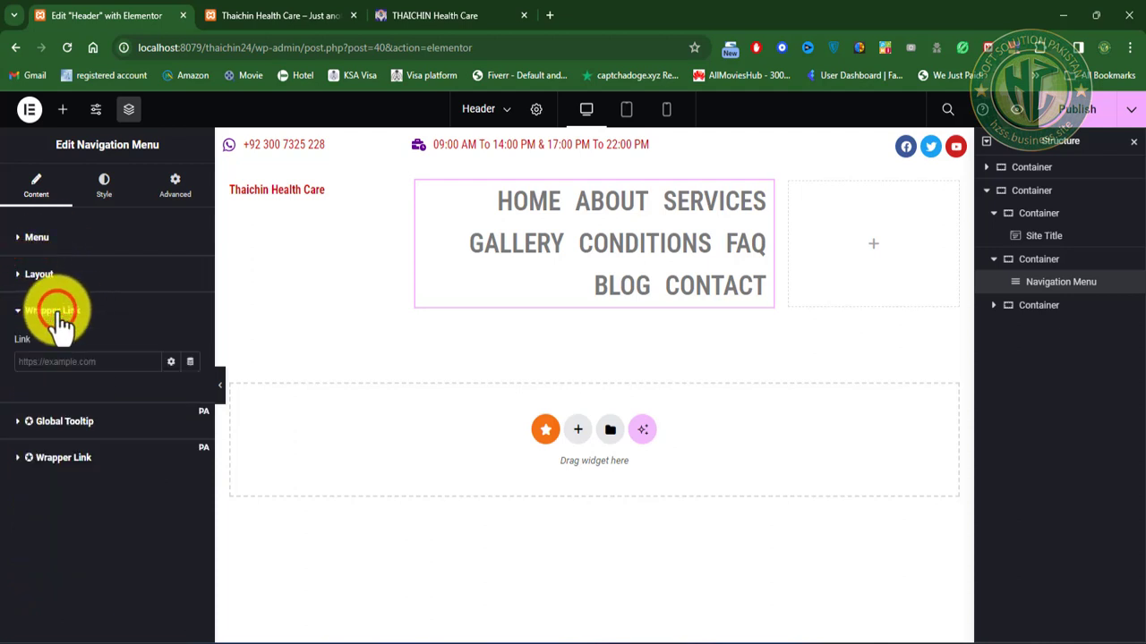
left_click(55, 311)
left_click(61, 351)
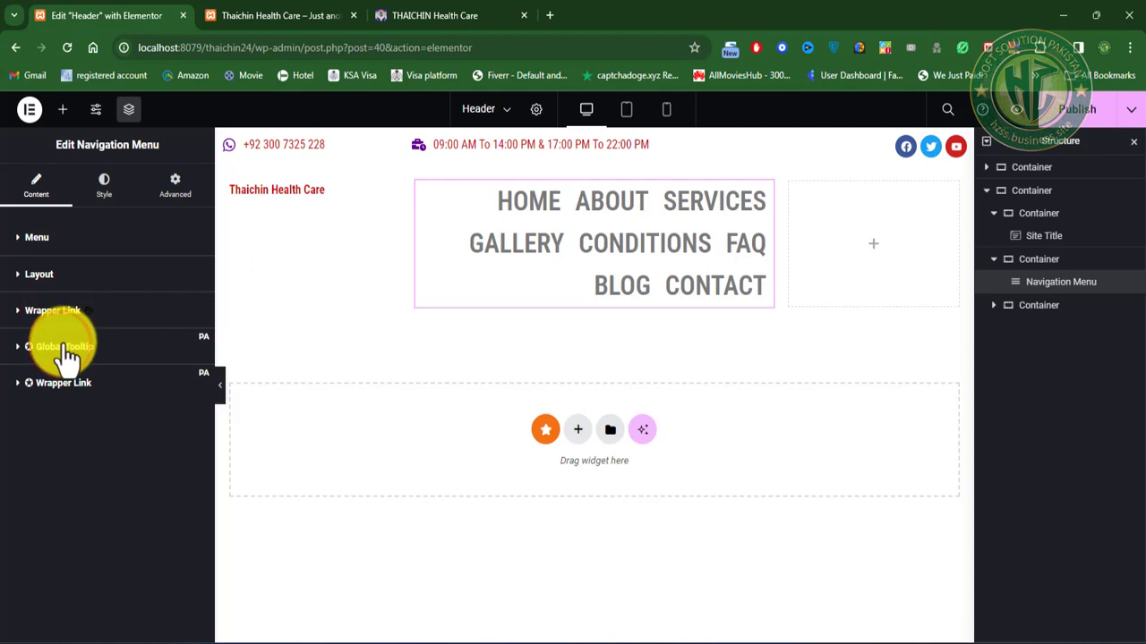
left_click(45, 275)
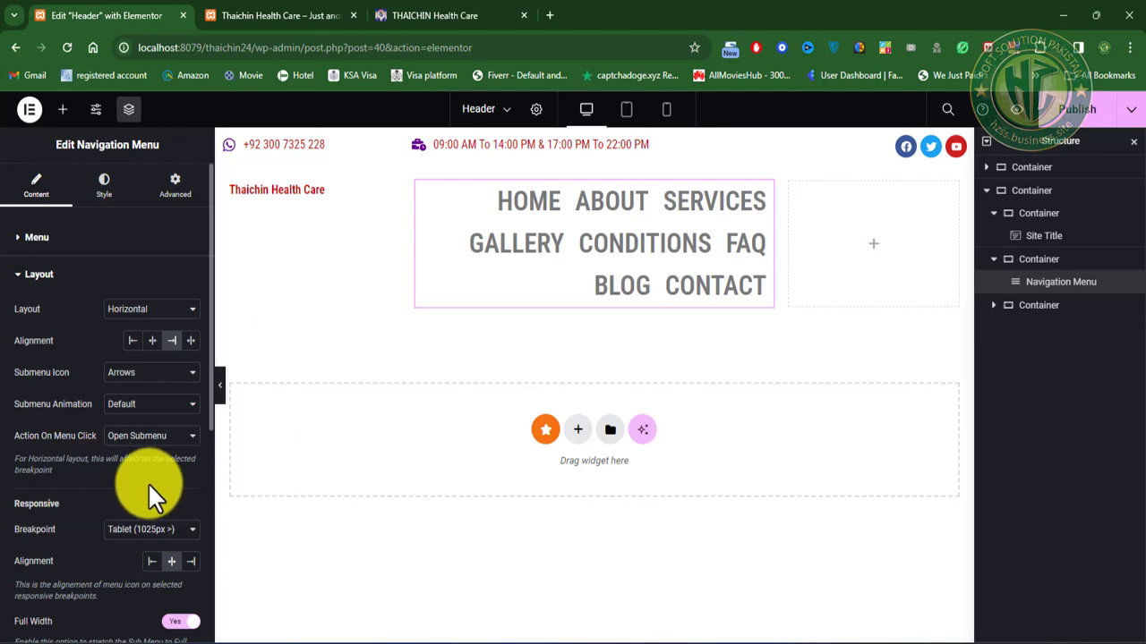
Step: Apply the MAINNAV global font to the navigation menu's typography
left_click(97, 190)
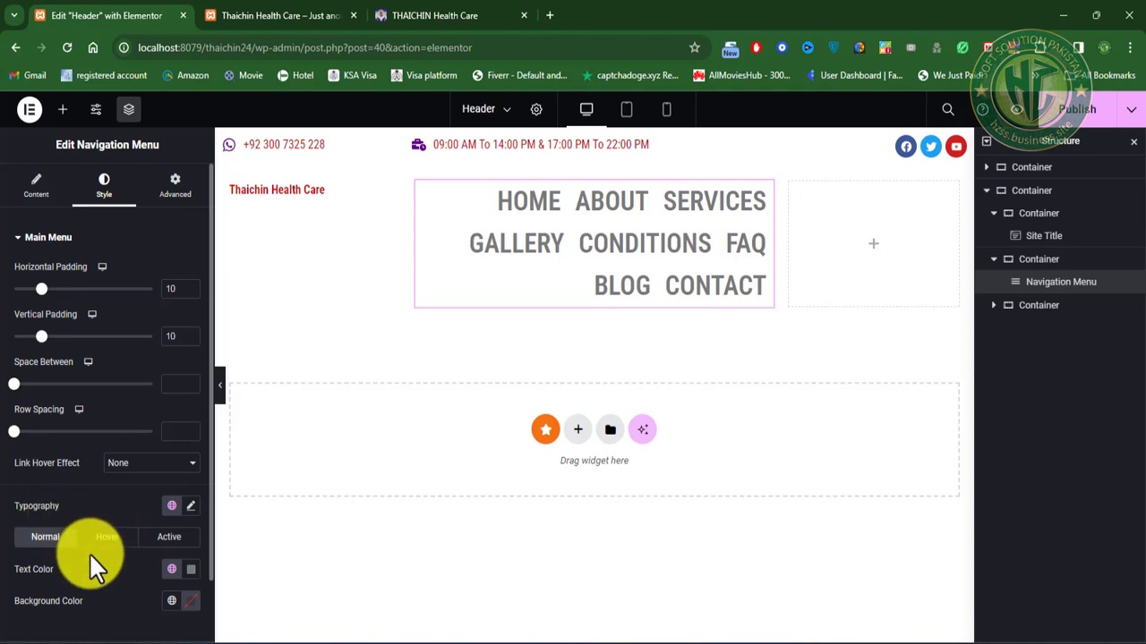
left_click(171, 508)
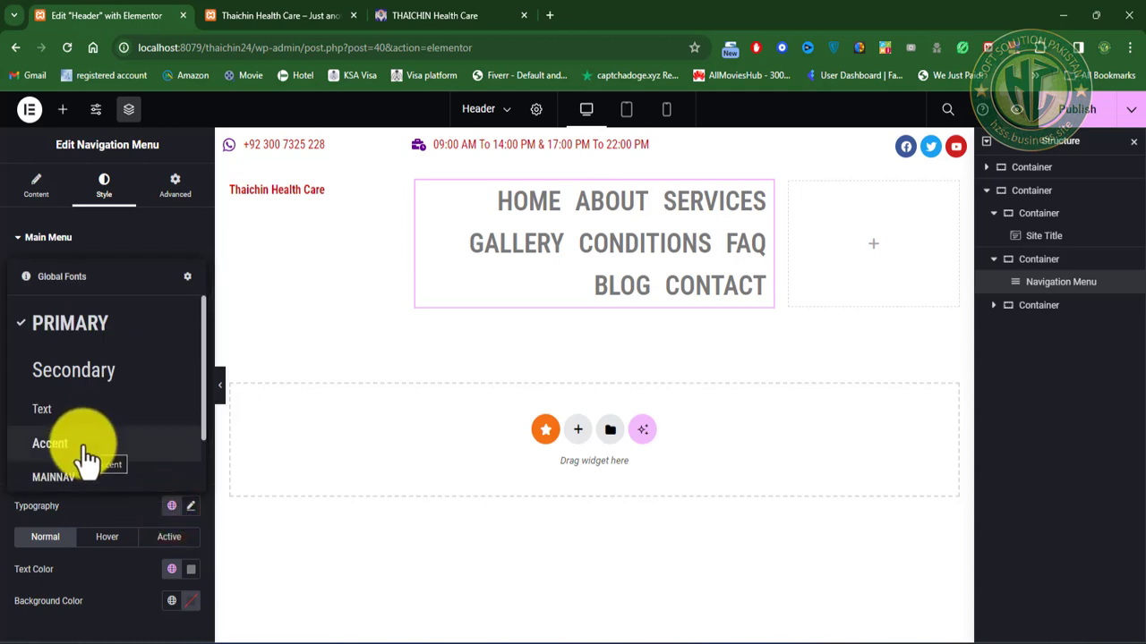
scroll(87, 458, "down", 2)
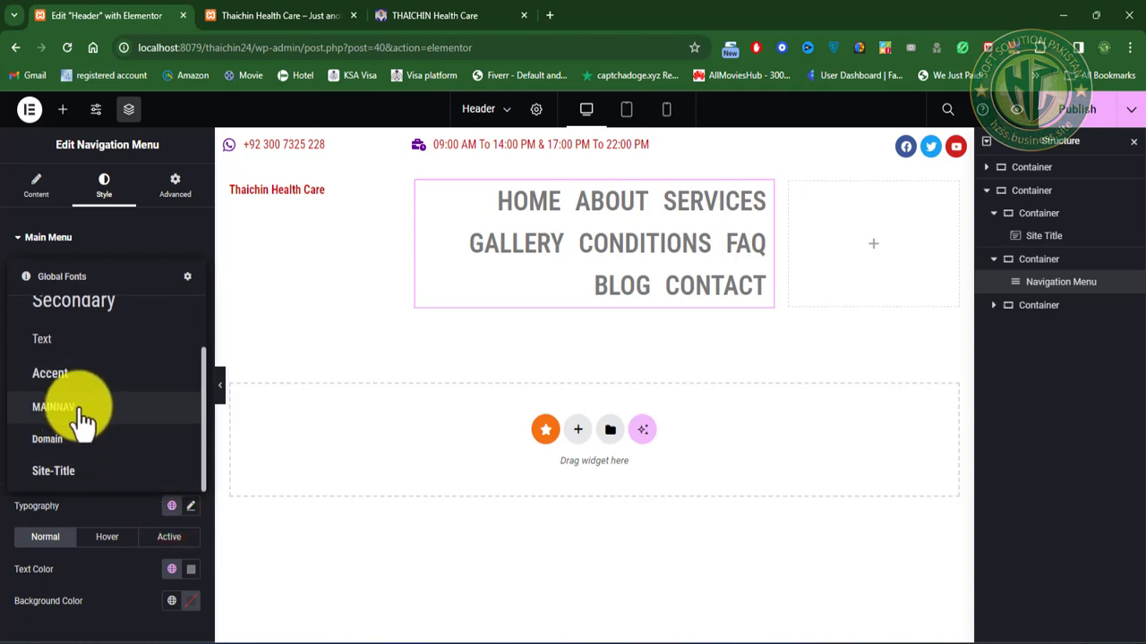
left_click(54, 407)
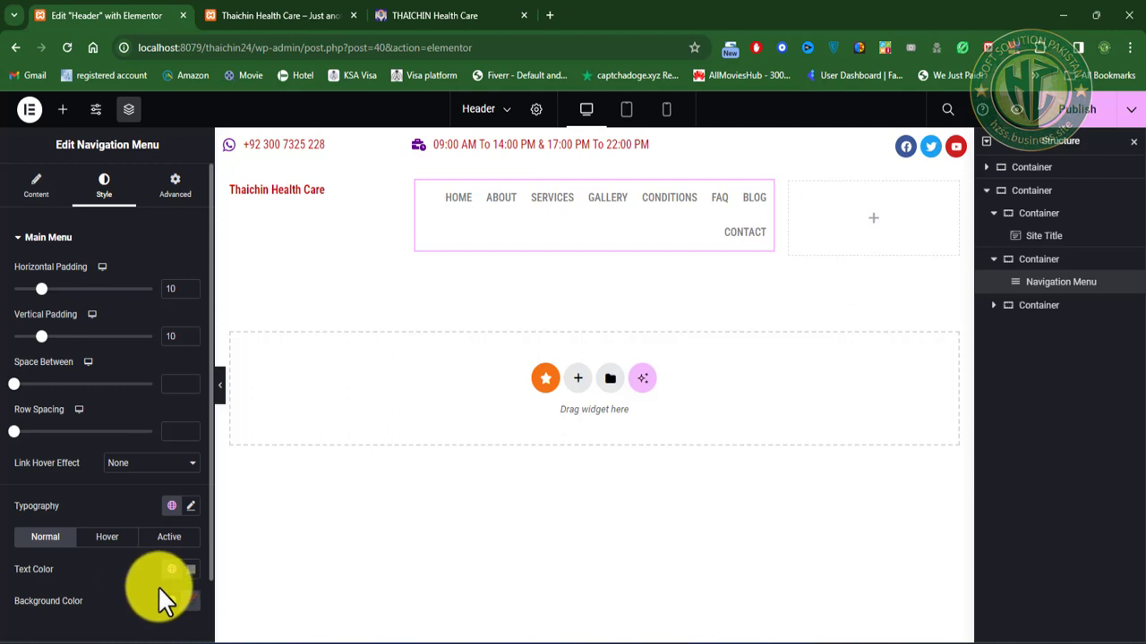
Step: Set the navigation menu's normal text color to the Text-White global color
left_click(173, 567)
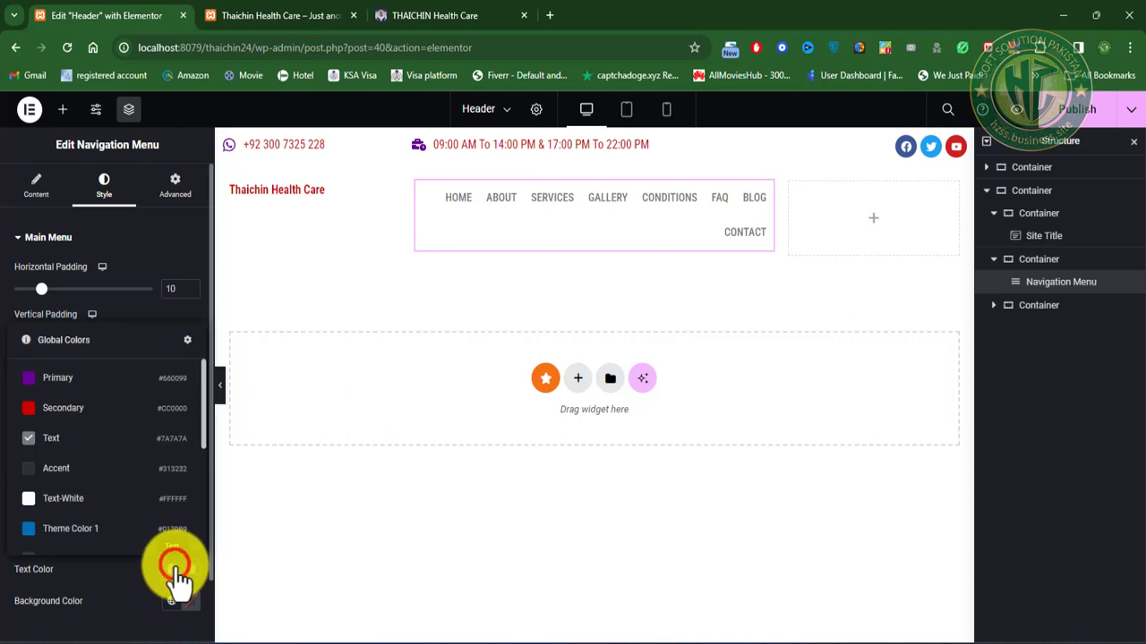
left_click(80, 498)
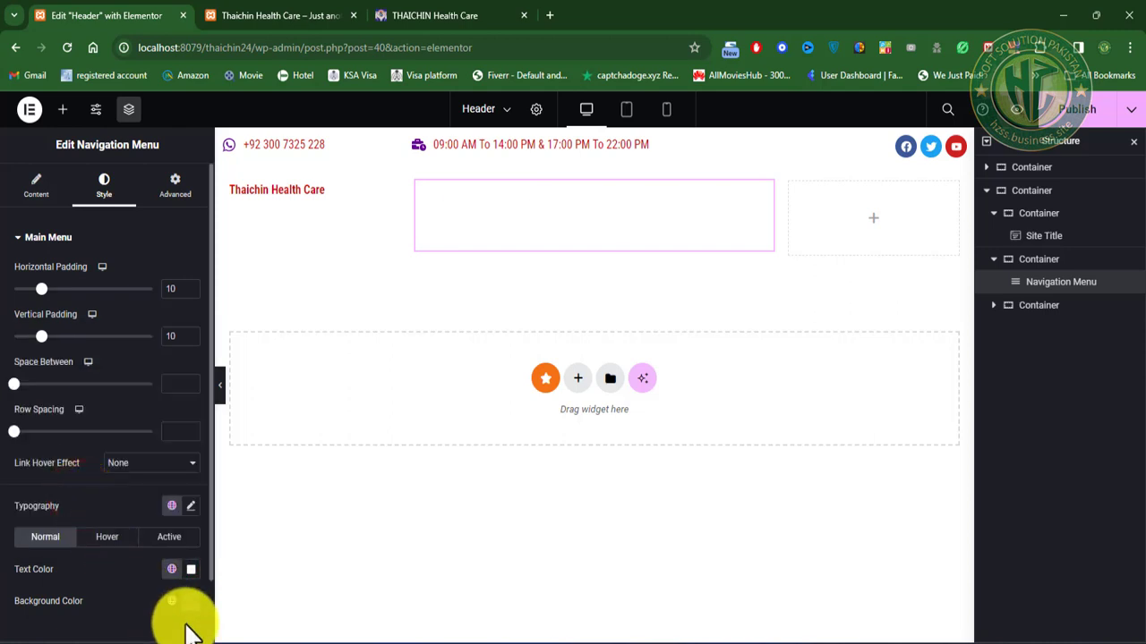
left_click(170, 601)
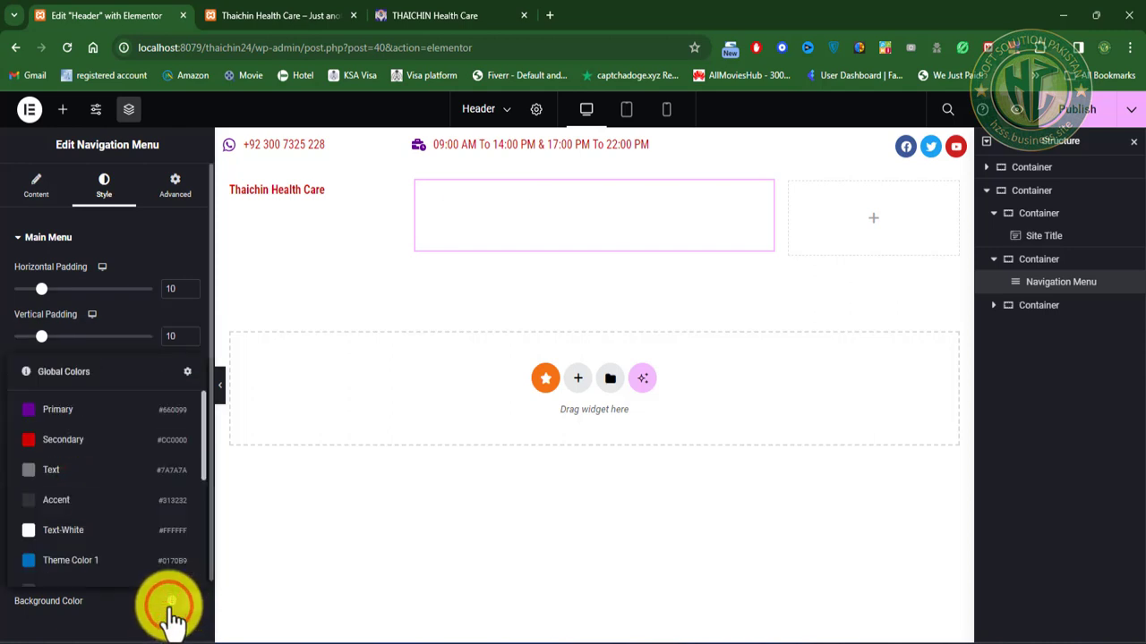
left_click(170, 602)
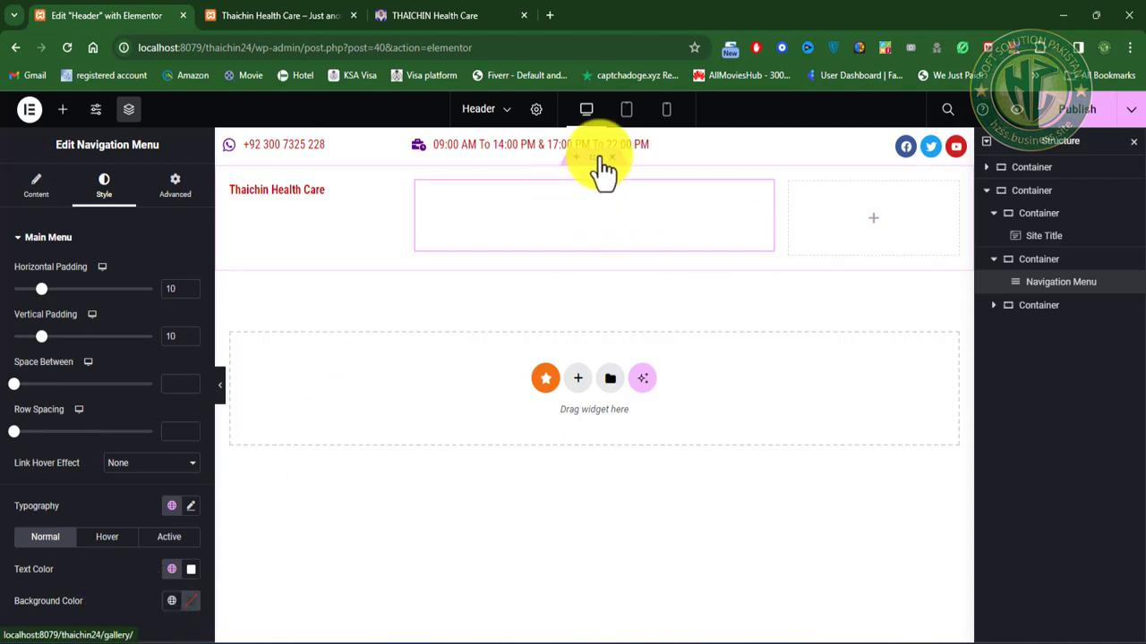
Step: Give the header's second-row parent container a classic background in the Primary global color, checking the original THAICHIN site for reference
left_click(594, 158)
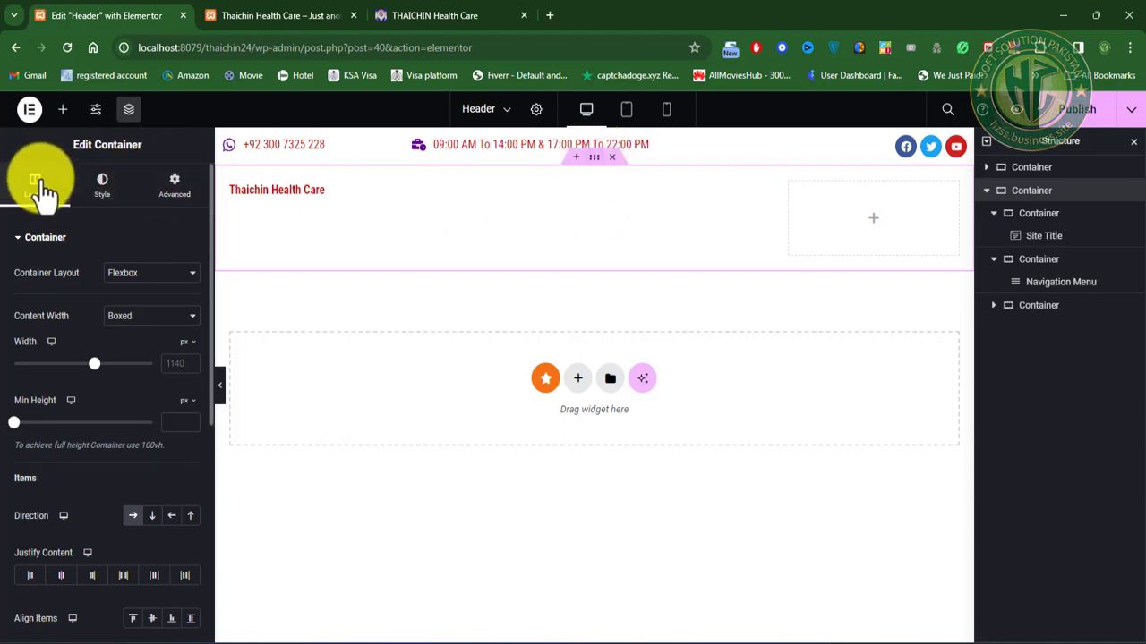
left_click(425, 16)
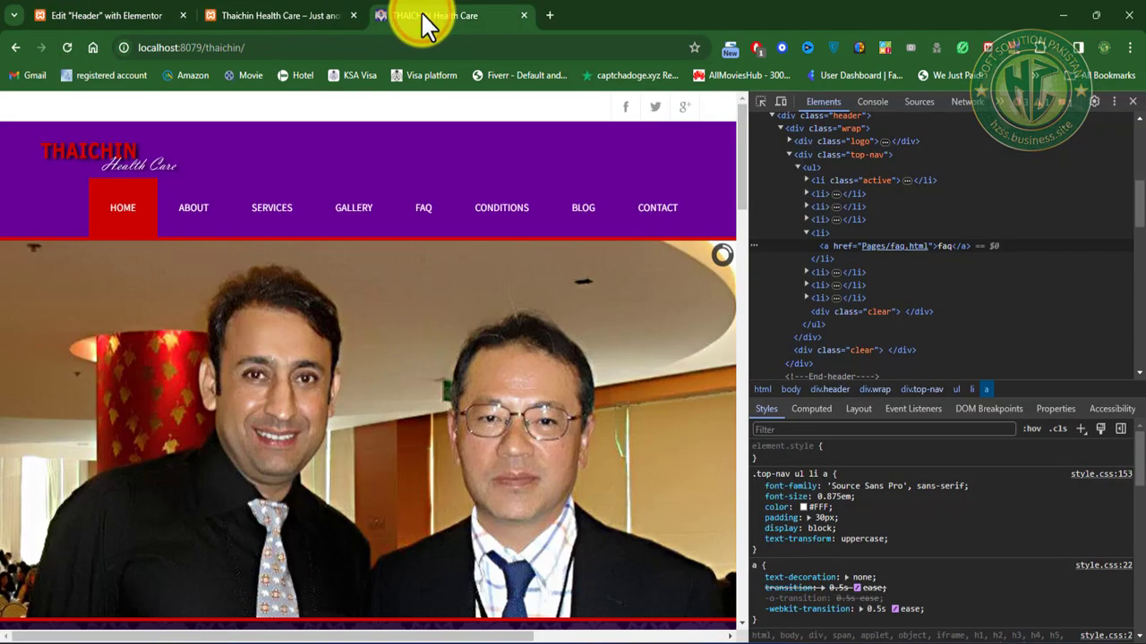
left_click(55, 16)
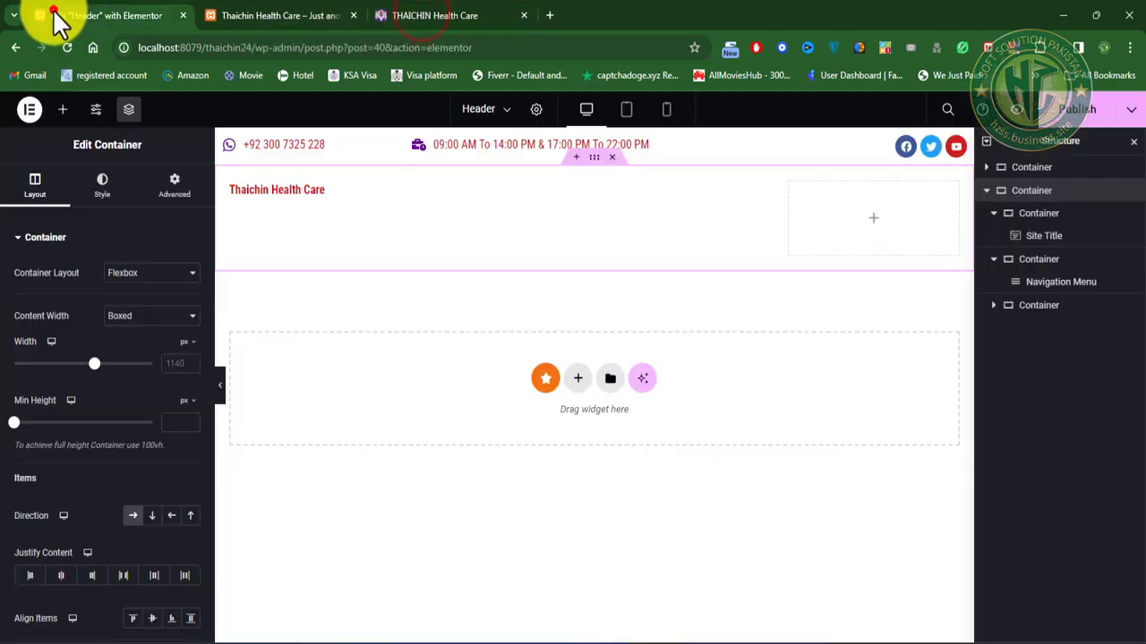
left_click(102, 183)
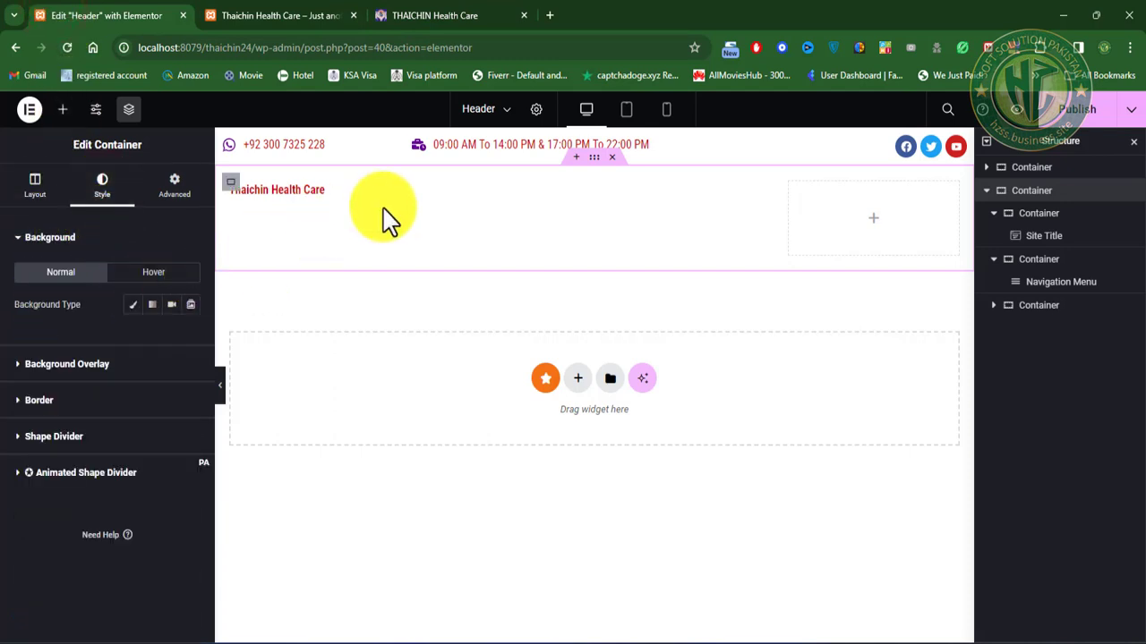
left_click(133, 304)
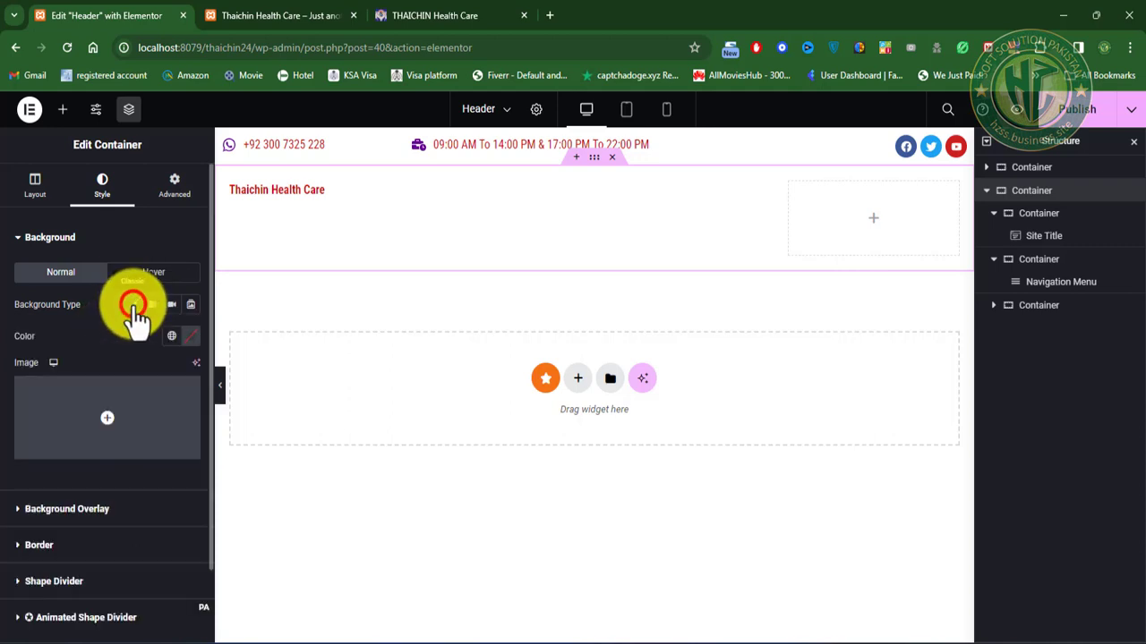
left_click(172, 336)
left_click(59, 406)
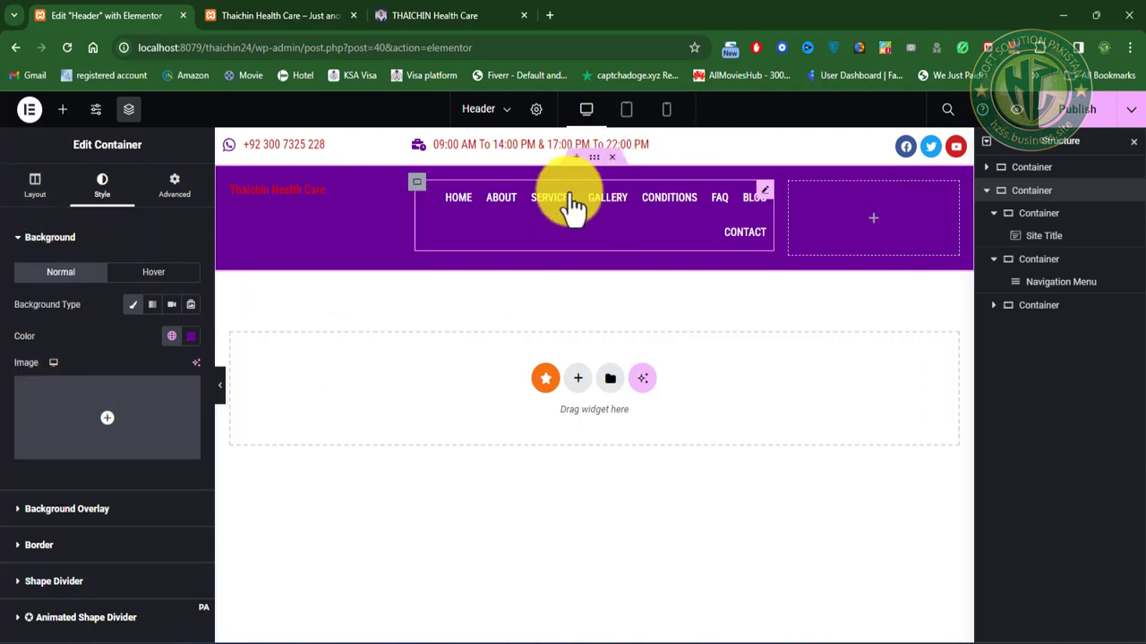
Step: Set the navigation menu's hover text color to Text-White and its hover background to Secondary, using the original THAICHIN site as reference
left_click(768, 192)
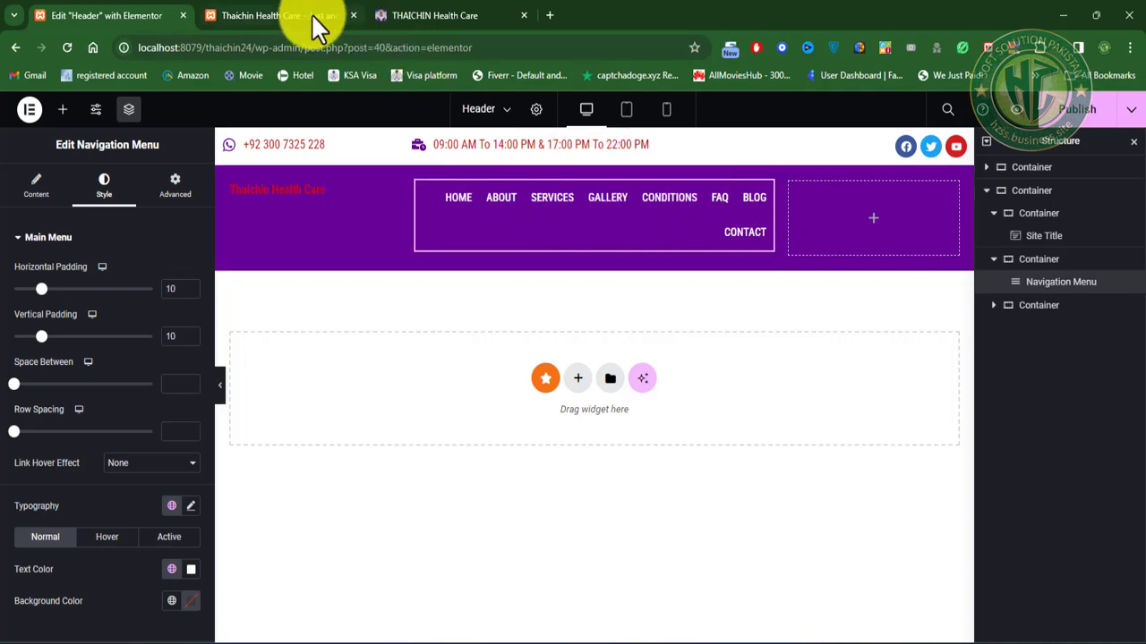
left_click(443, 18)
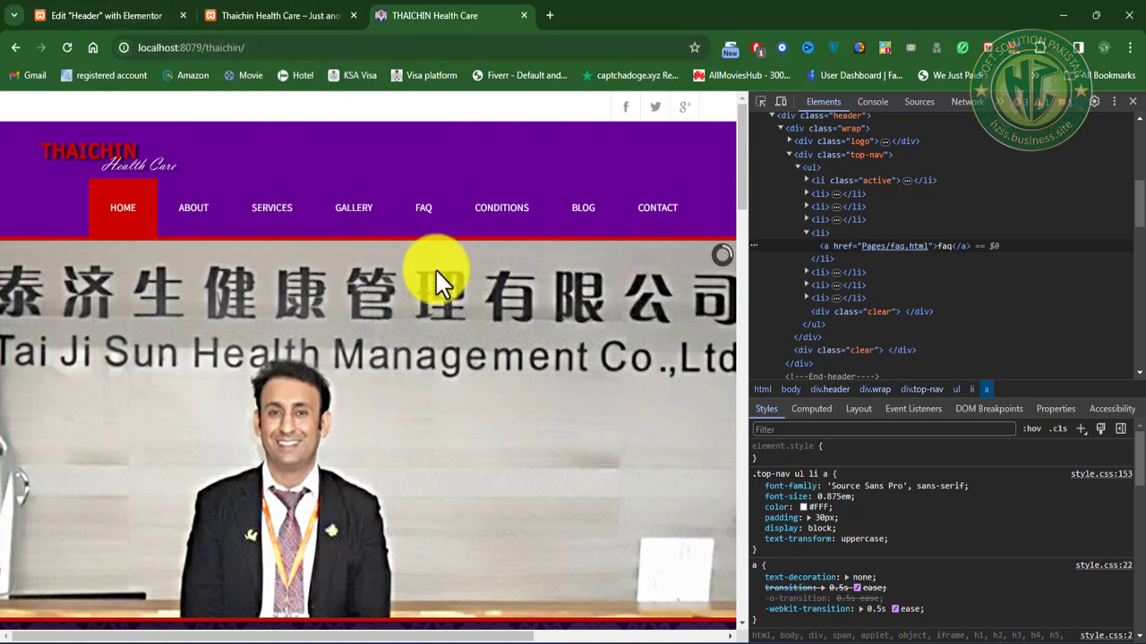
left_click(102, 15)
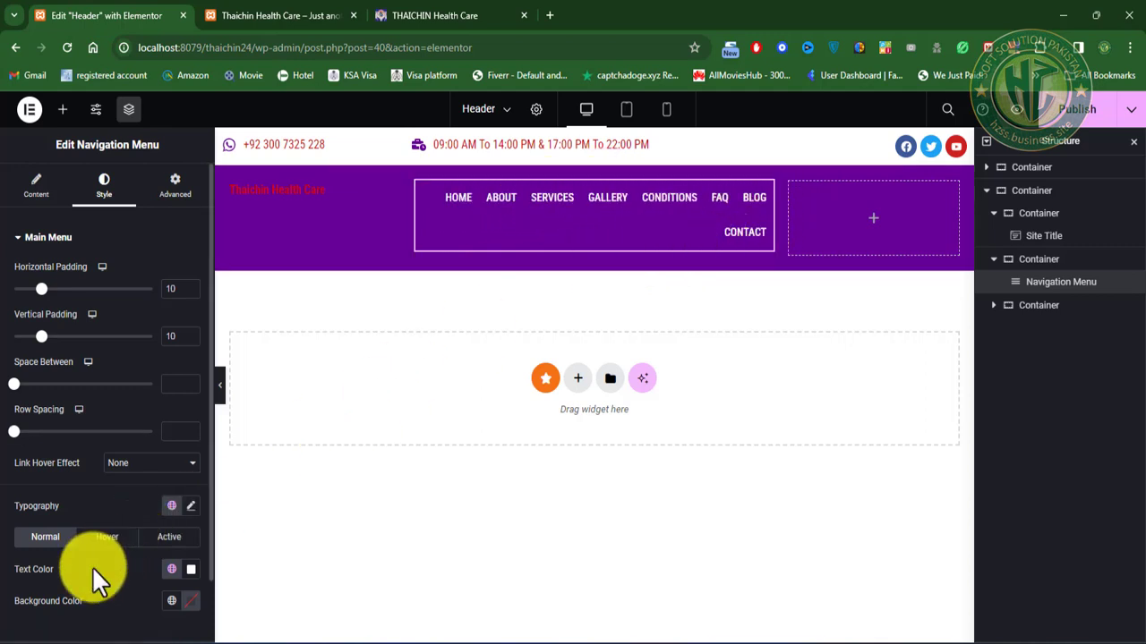
scroll(159, 590, "down", 1)
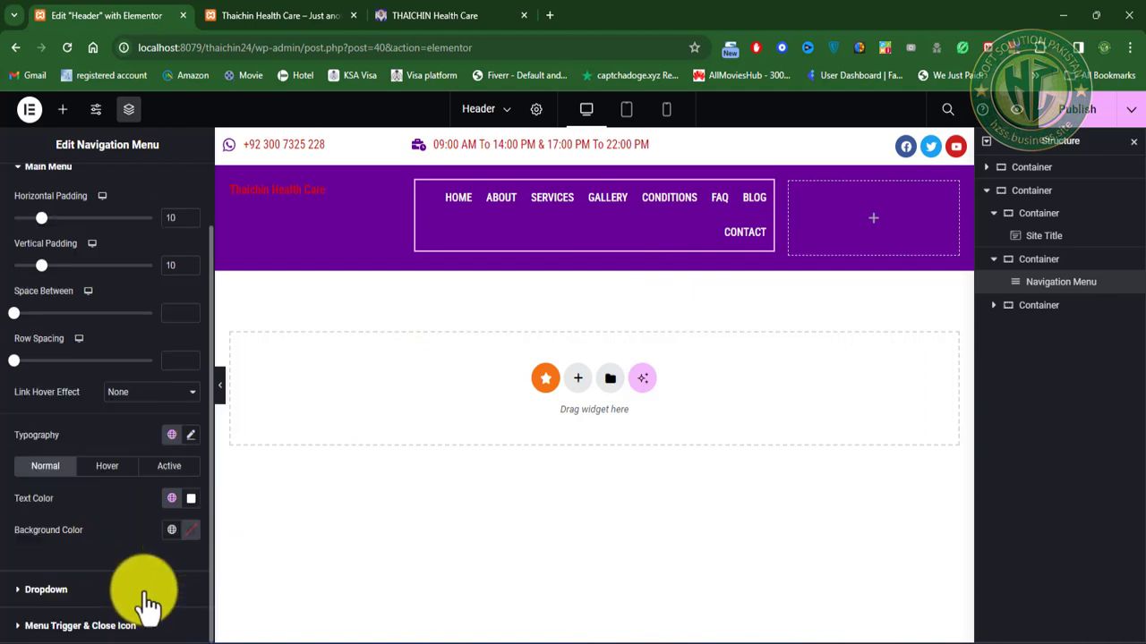
left_click(109, 468)
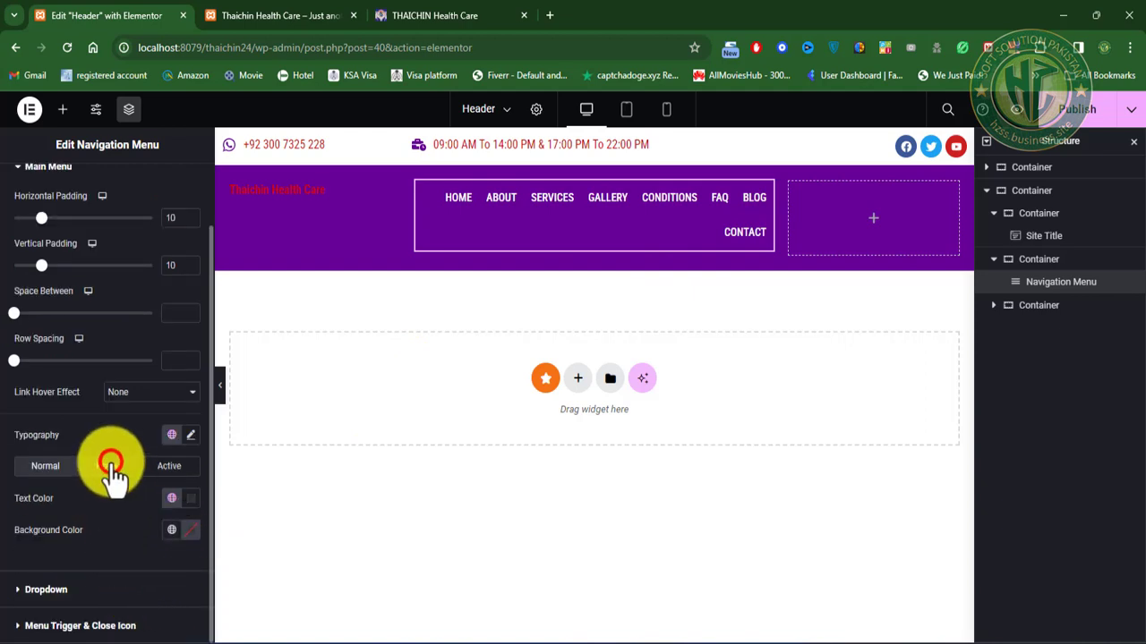
left_click(172, 498)
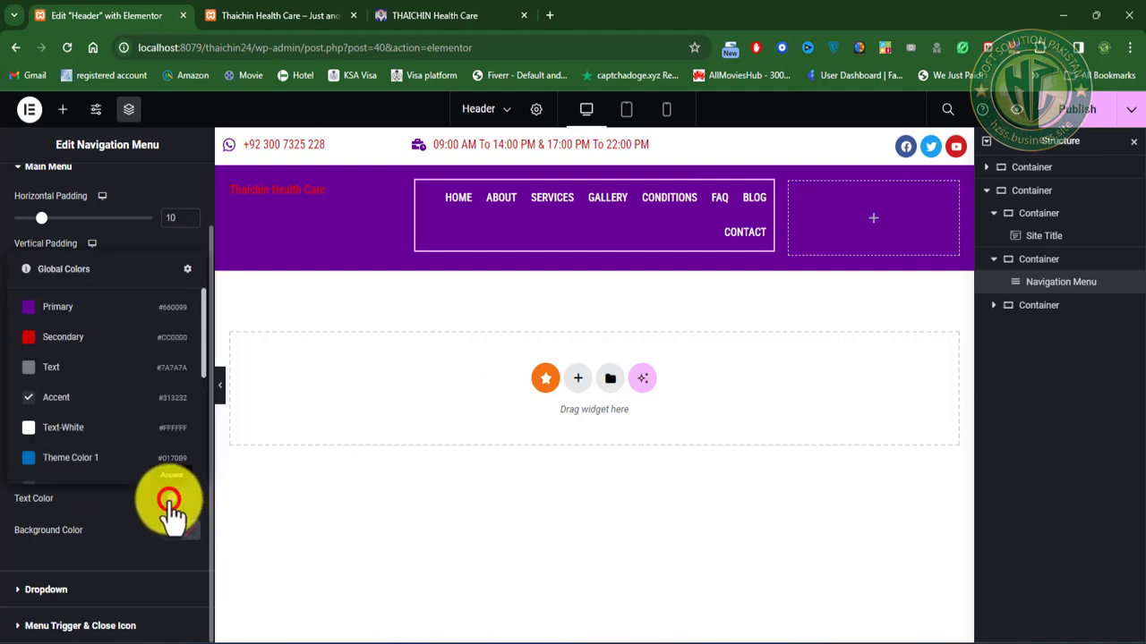
left_click(62, 339)
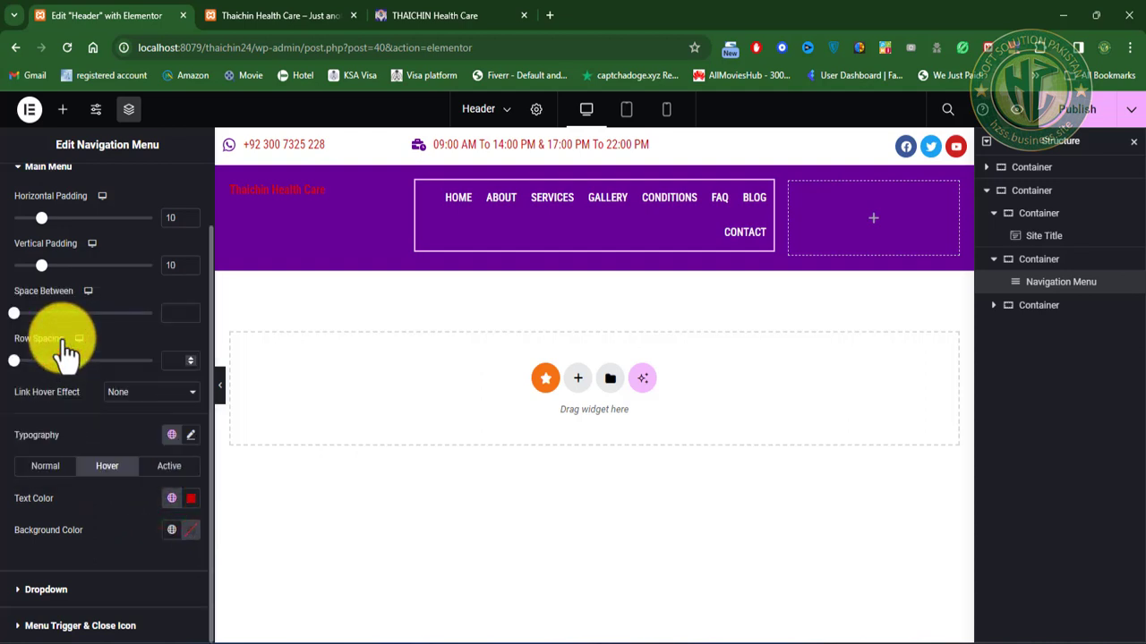
left_click(172, 498)
left_click(59, 424)
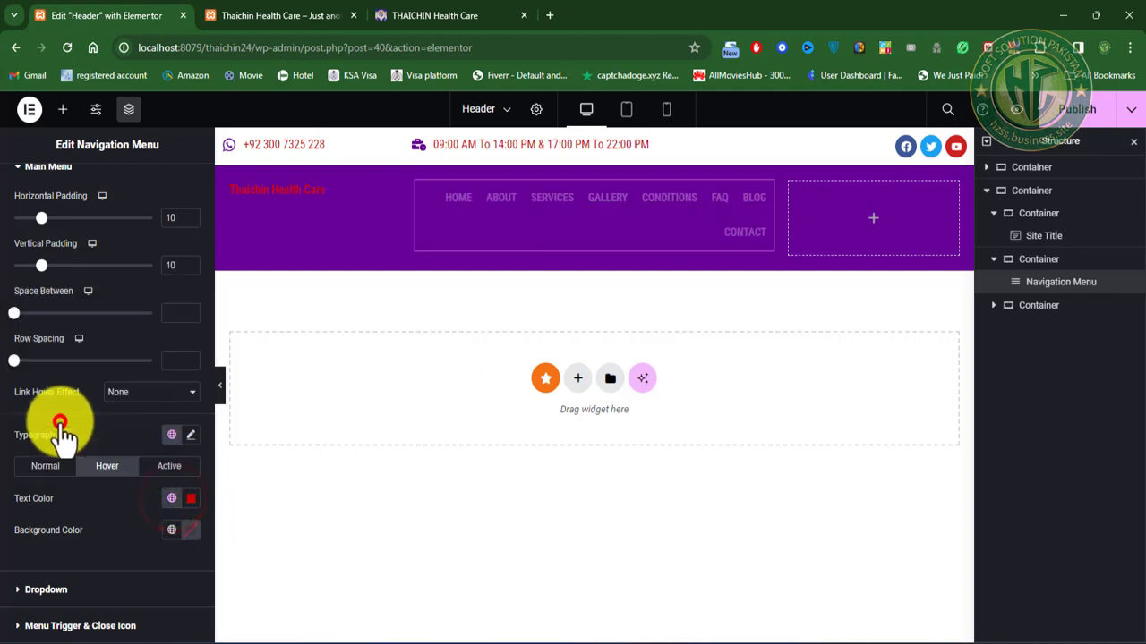
left_click(171, 533)
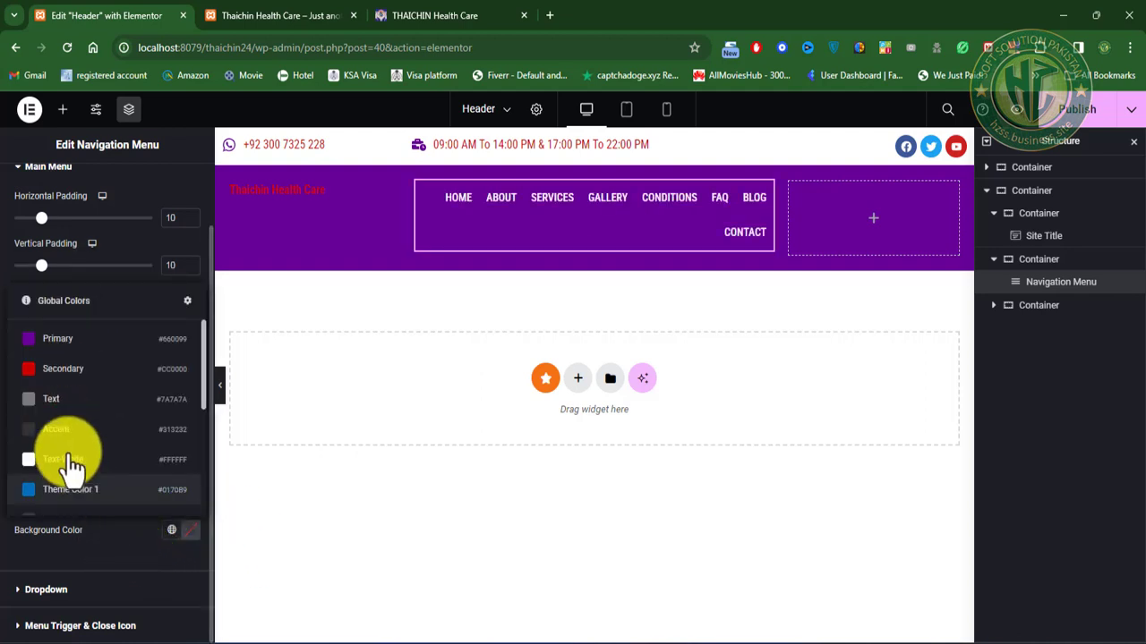
left_click(55, 370)
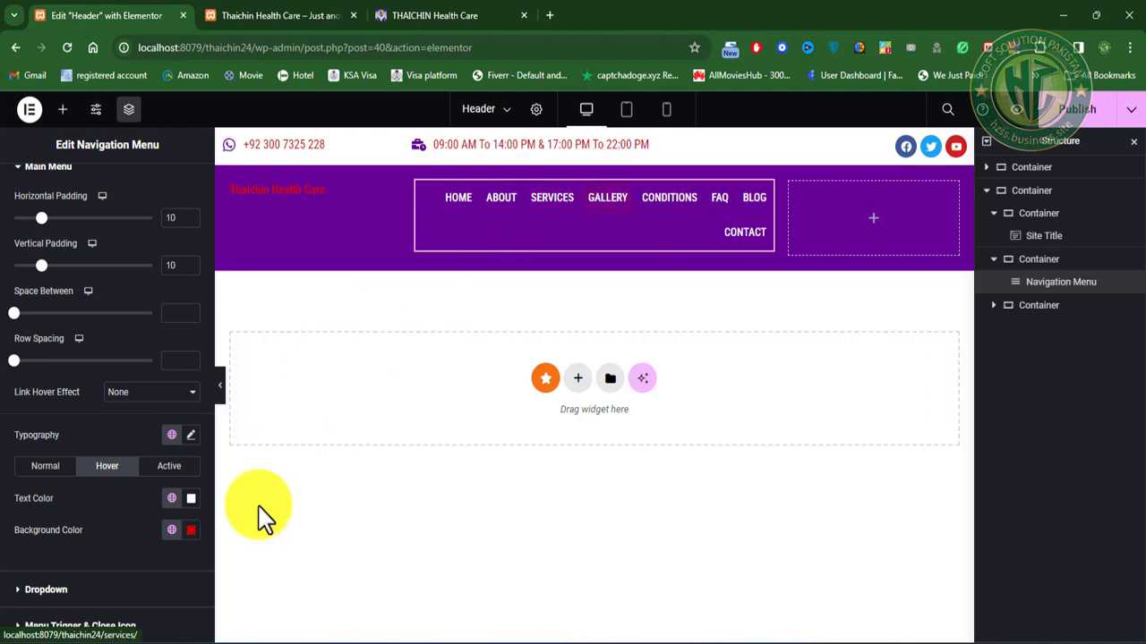
Step: Set the navigation menu's active text color to Text-White and its active background to Secondary
left_click(167, 465)
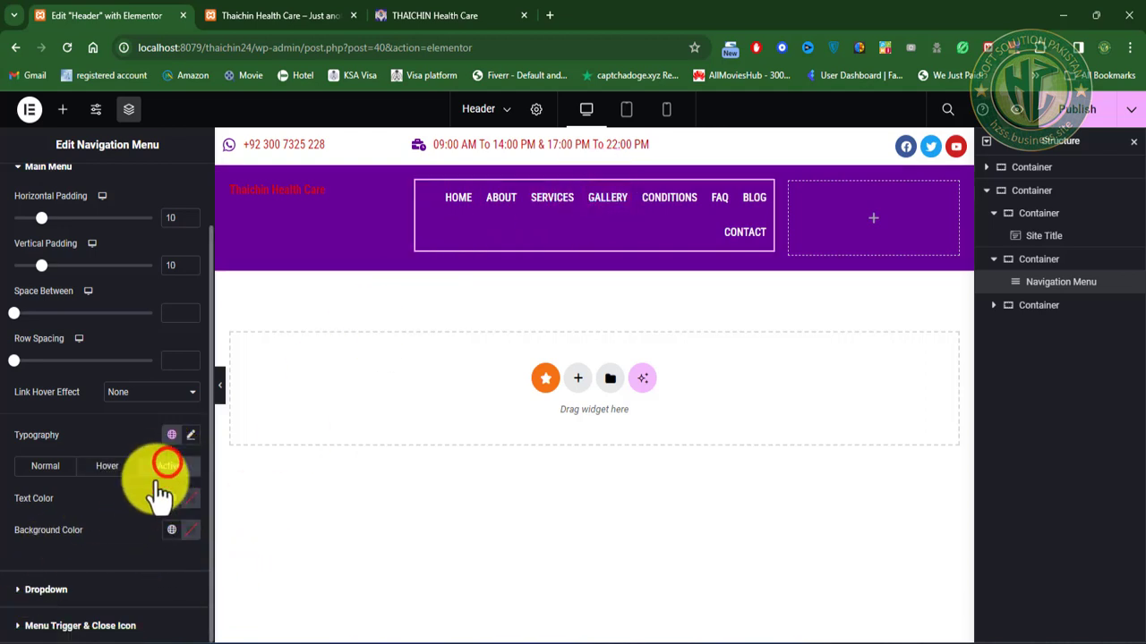
left_click(171, 497)
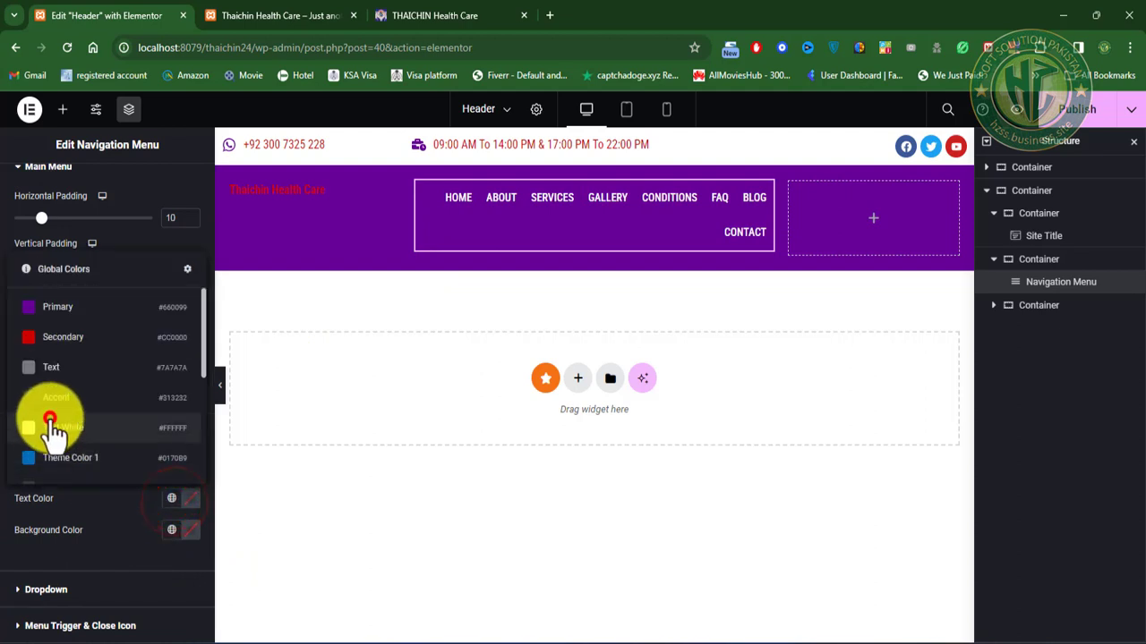
left_click(51, 421)
left_click(171, 530)
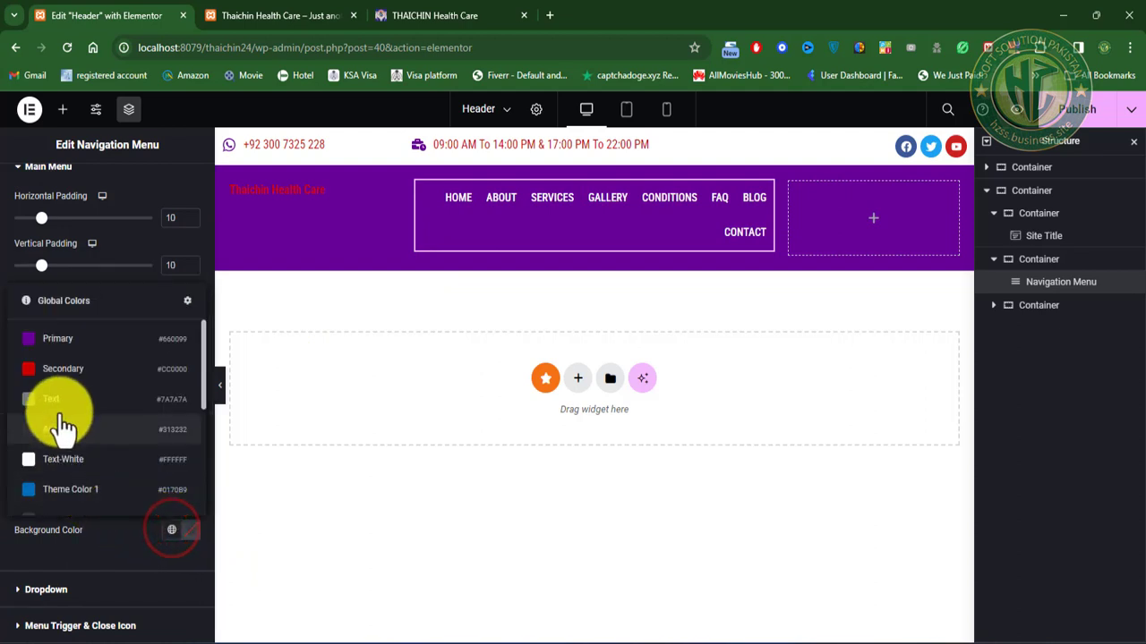
left_click(62, 368)
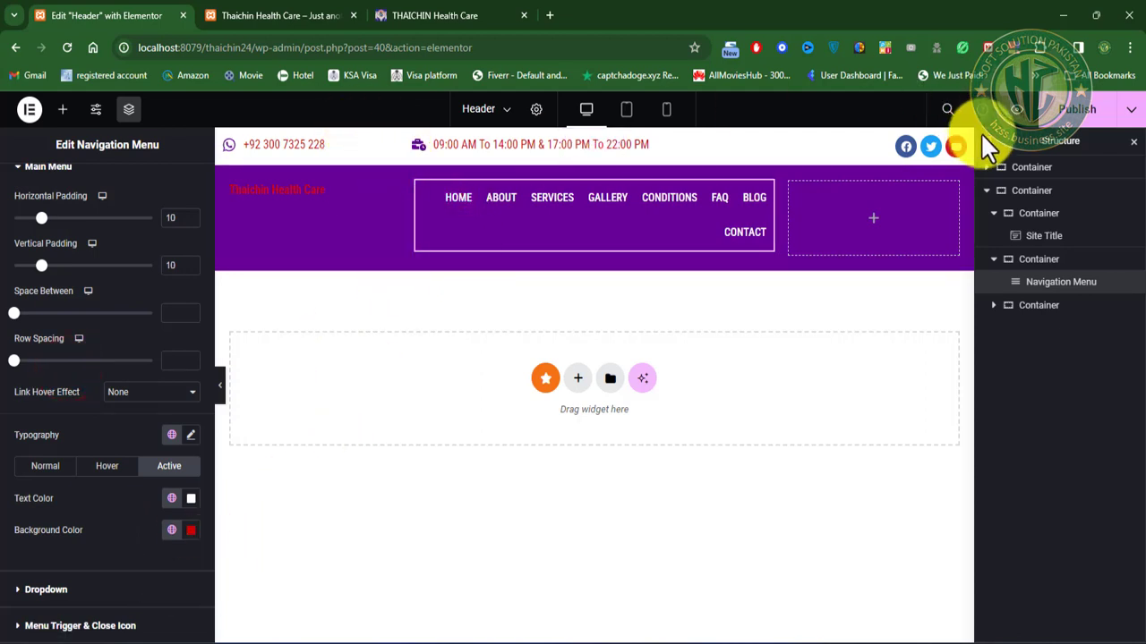
Step: Publish the header and compare the navigation menu with the original THAICHIN site and the new Thaichin Health Care site
left_click(1081, 110)
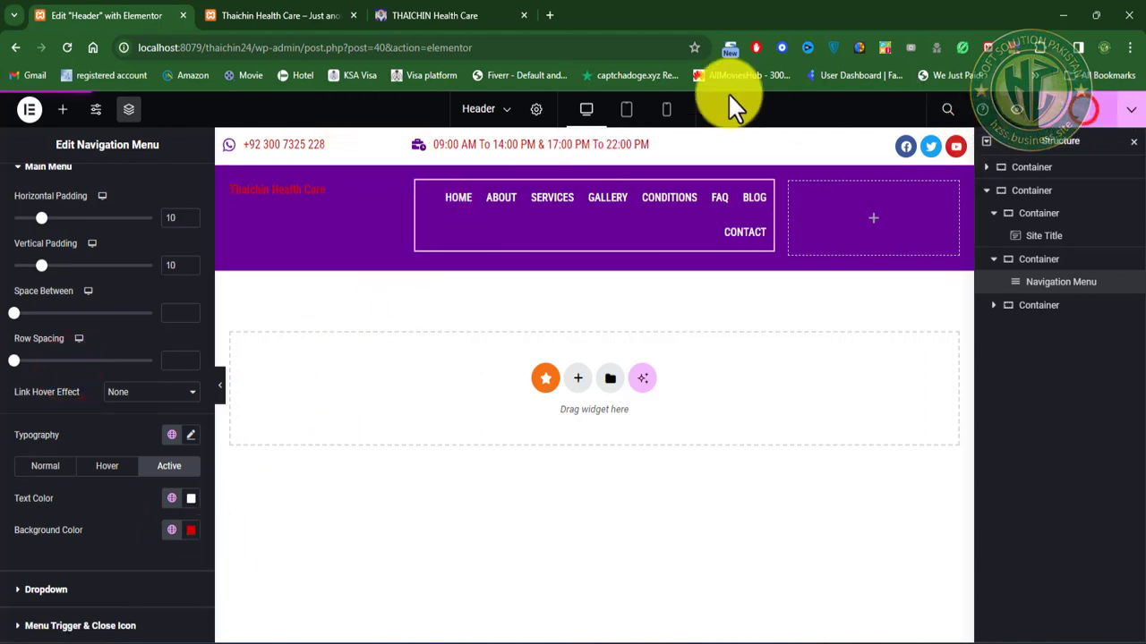
left_click(417, 15)
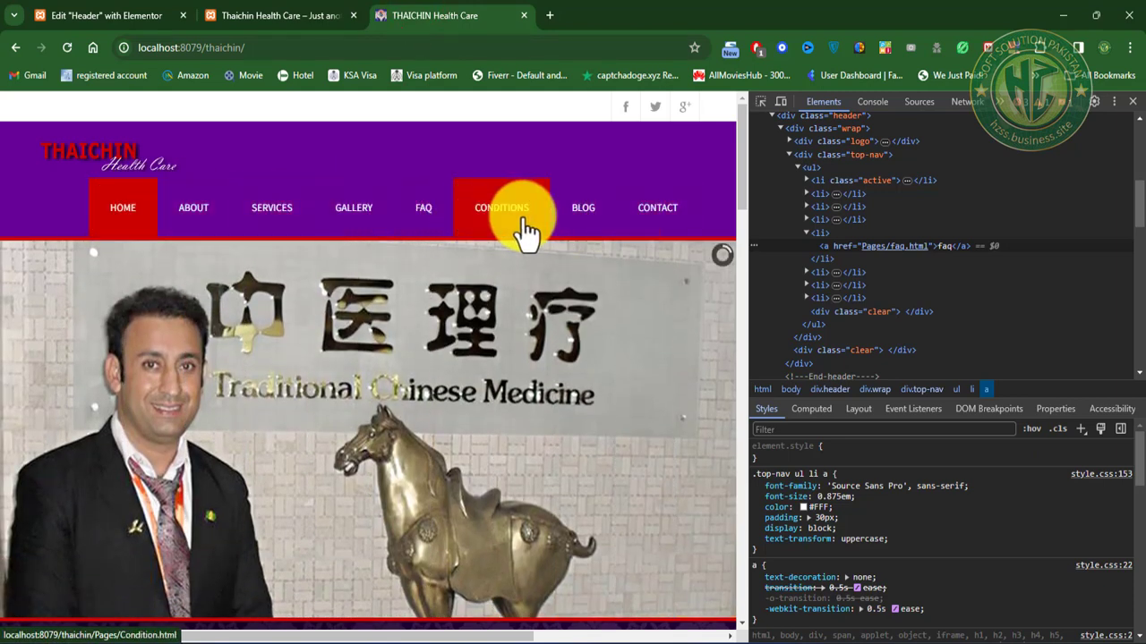
left_click(287, 13)
left_click(105, 16)
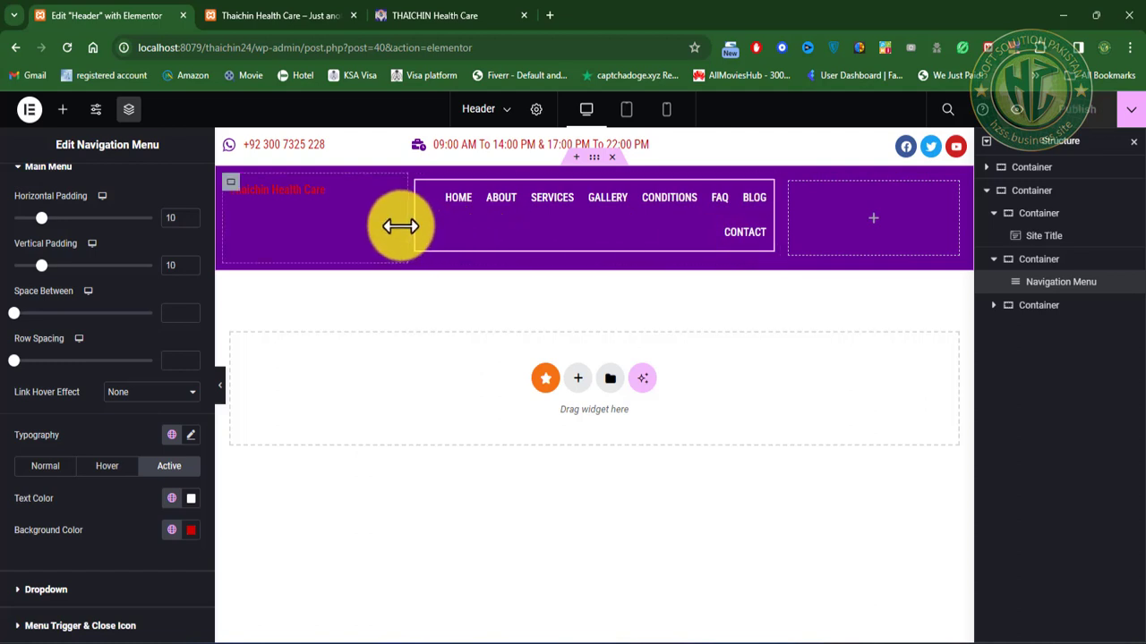
Step: Narrow the site title container and widen the navigation menu container so all menu items fit on one line
left_click_drag(403, 230, 381, 255)
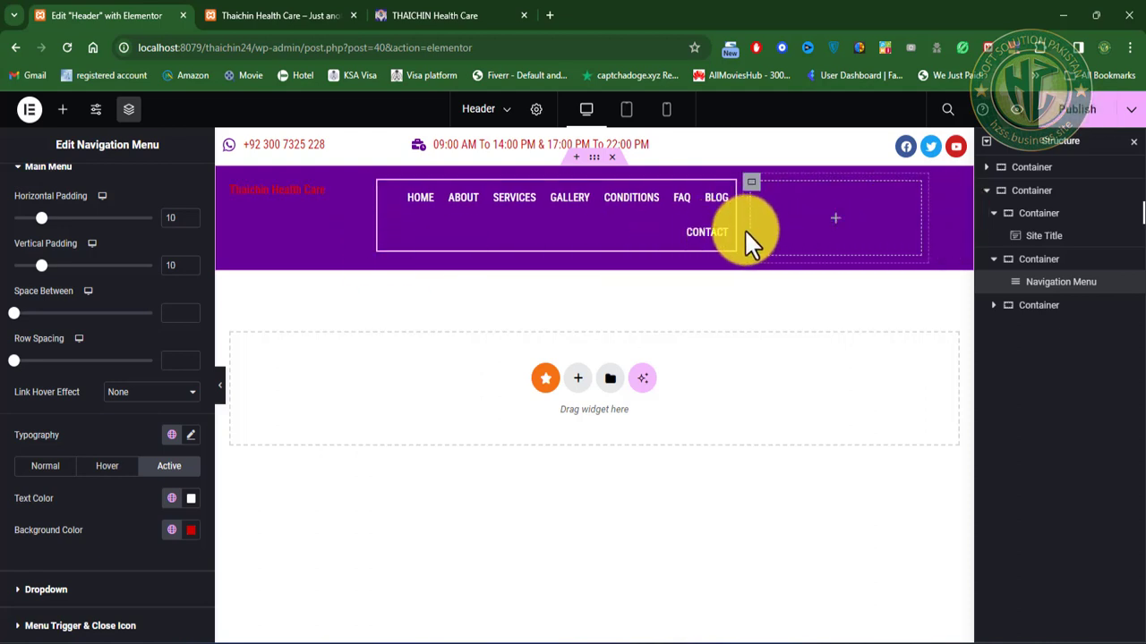
left_click_drag(743, 229, 791, 232)
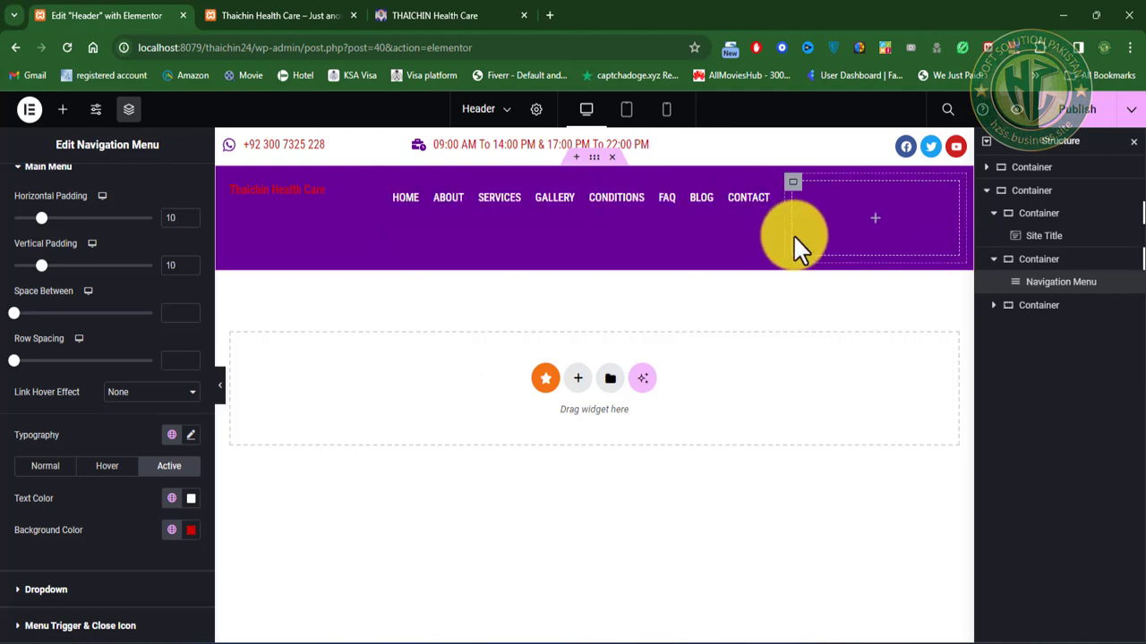
left_click_drag(778, 228, 795, 230)
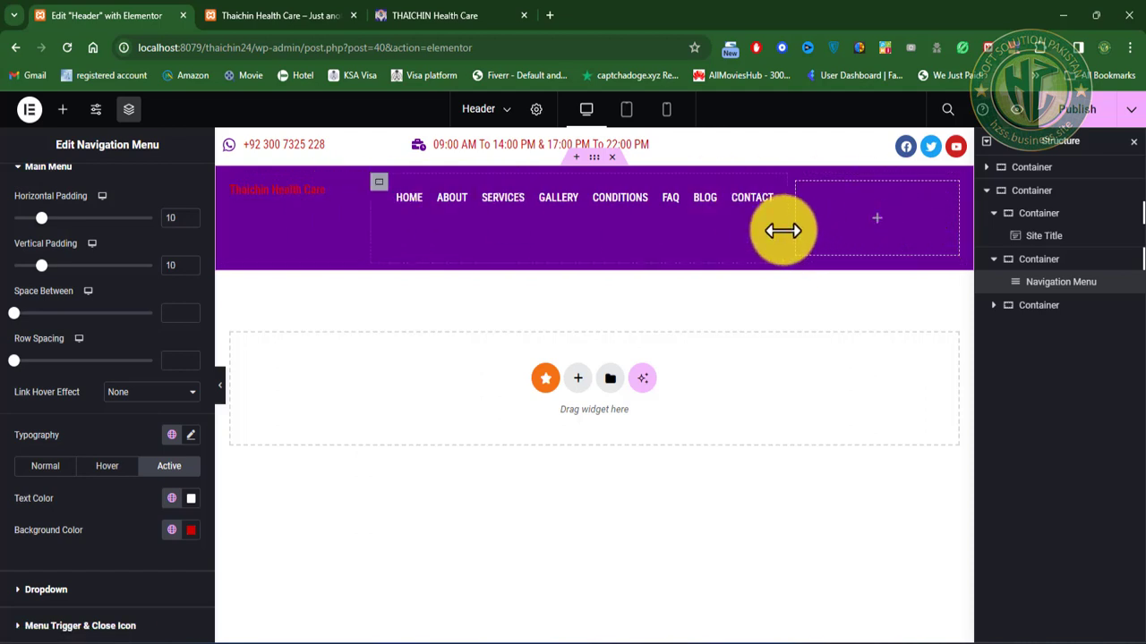
left_click_drag(782, 230, 825, 245)
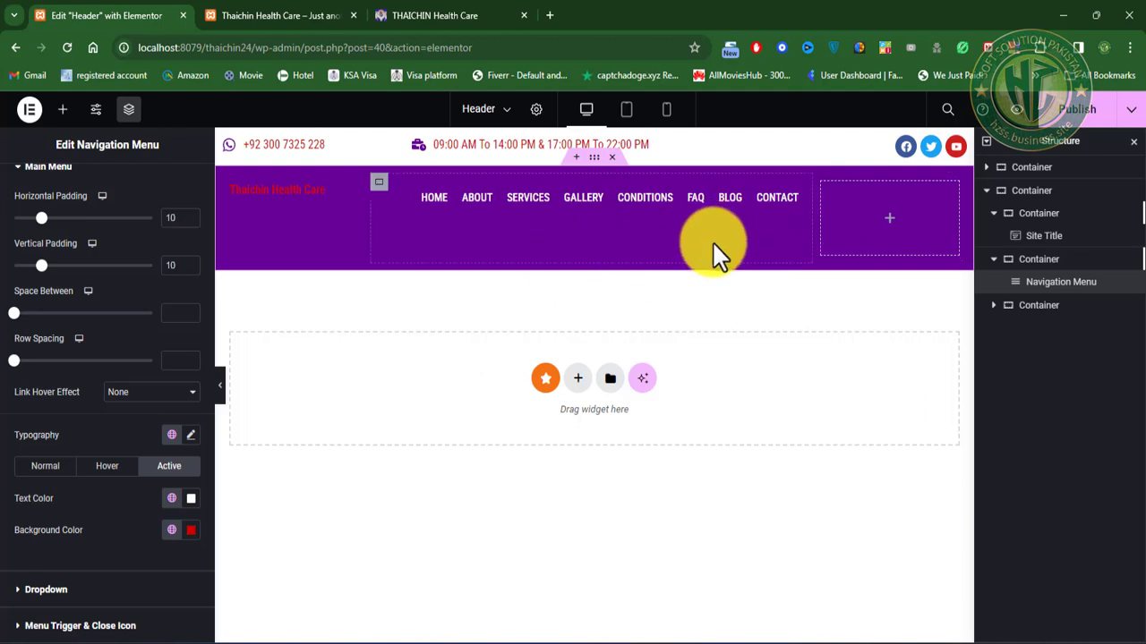
Step: Set the second-row container widths to 20% for the site title, 60% for the navigation menu and 20% for the empty container
left_click(233, 190)
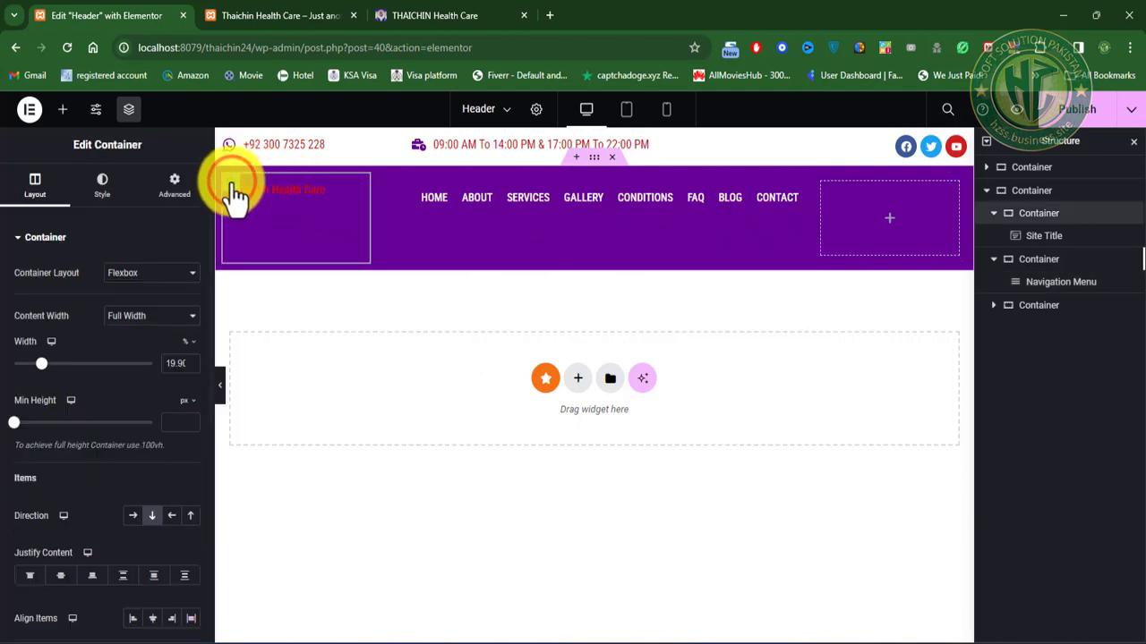
double_click(178, 363)
type("20")
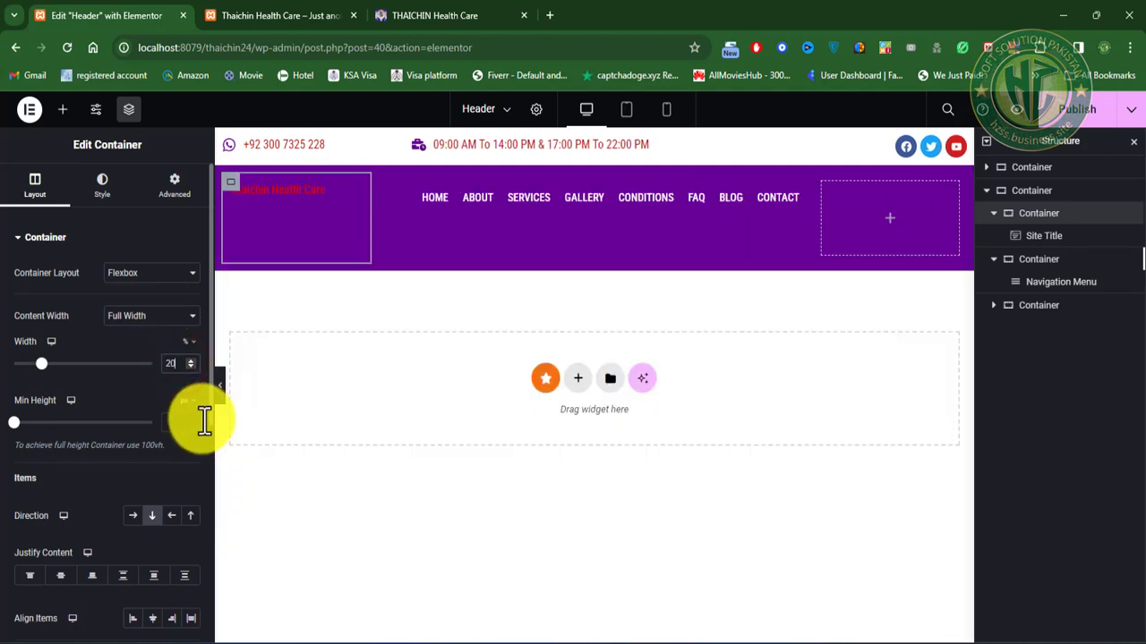
left_click(376, 190)
left_click(163, 367)
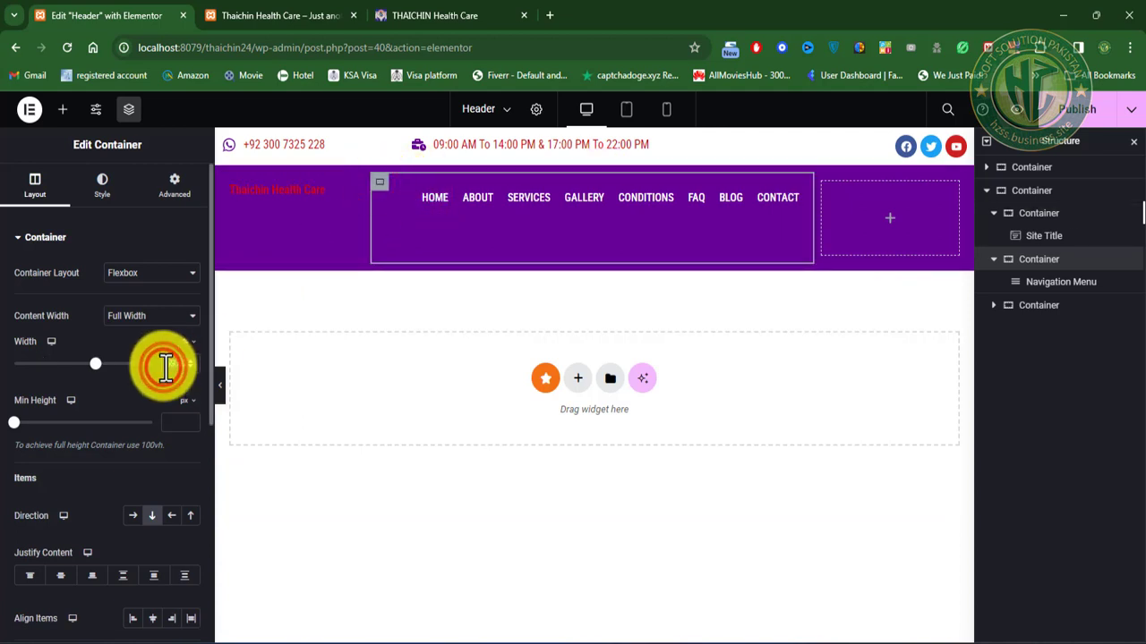
type("60")
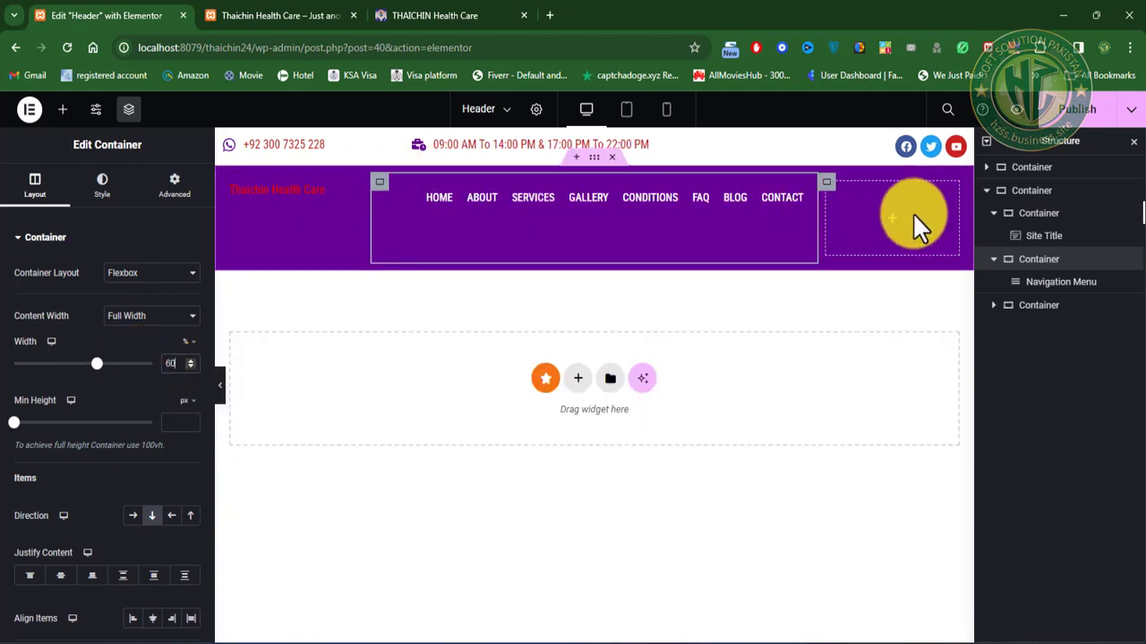
left_click(827, 184)
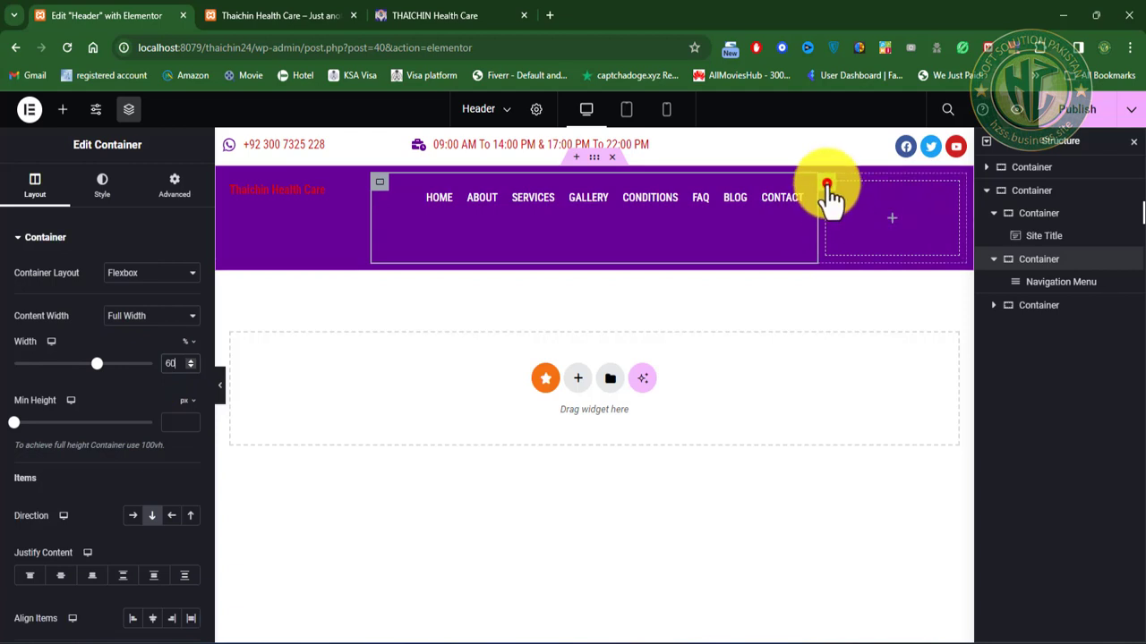
double_click(179, 367)
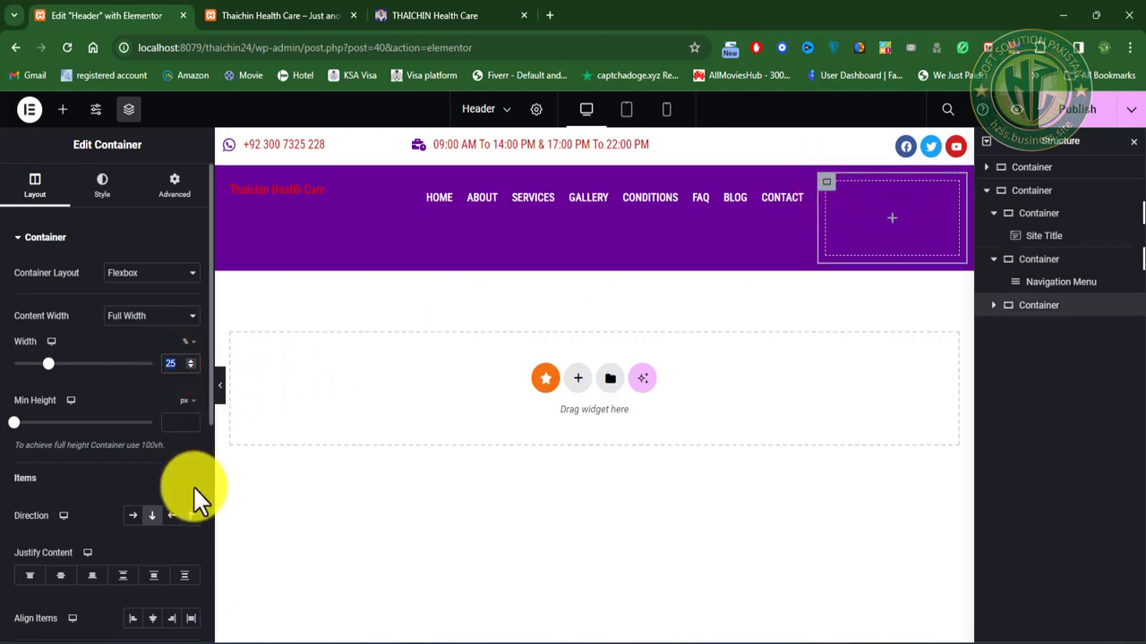
type("20")
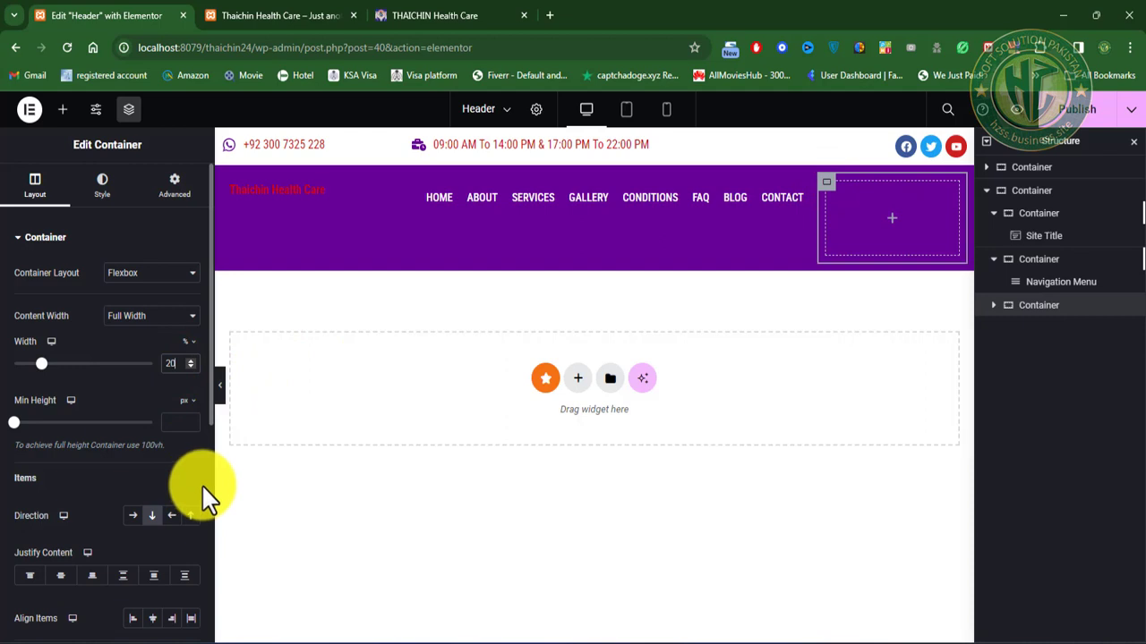
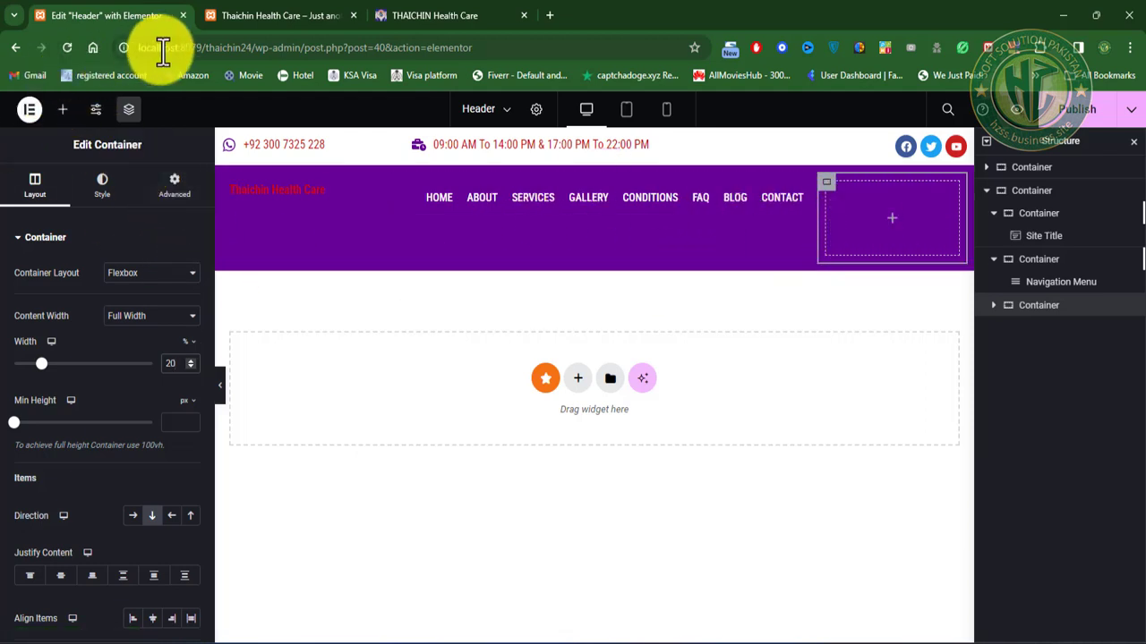
Step: Add a Search widget to the empty container beside the navigation menu and set its layout to Icon
left_click(63, 109)
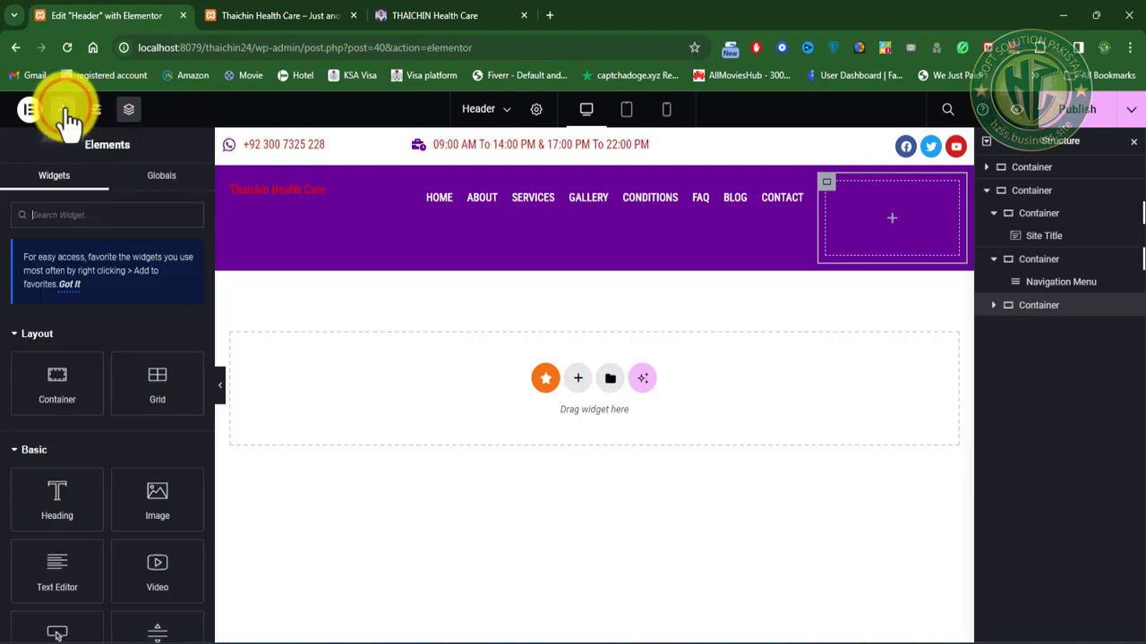
left_click(894, 228)
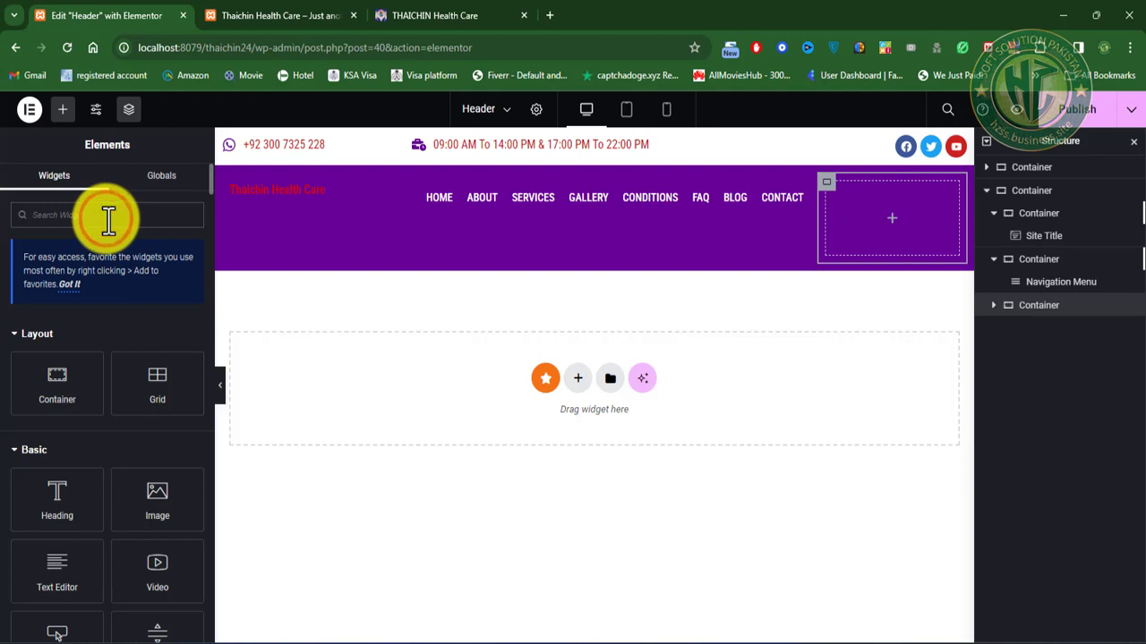
type("se")
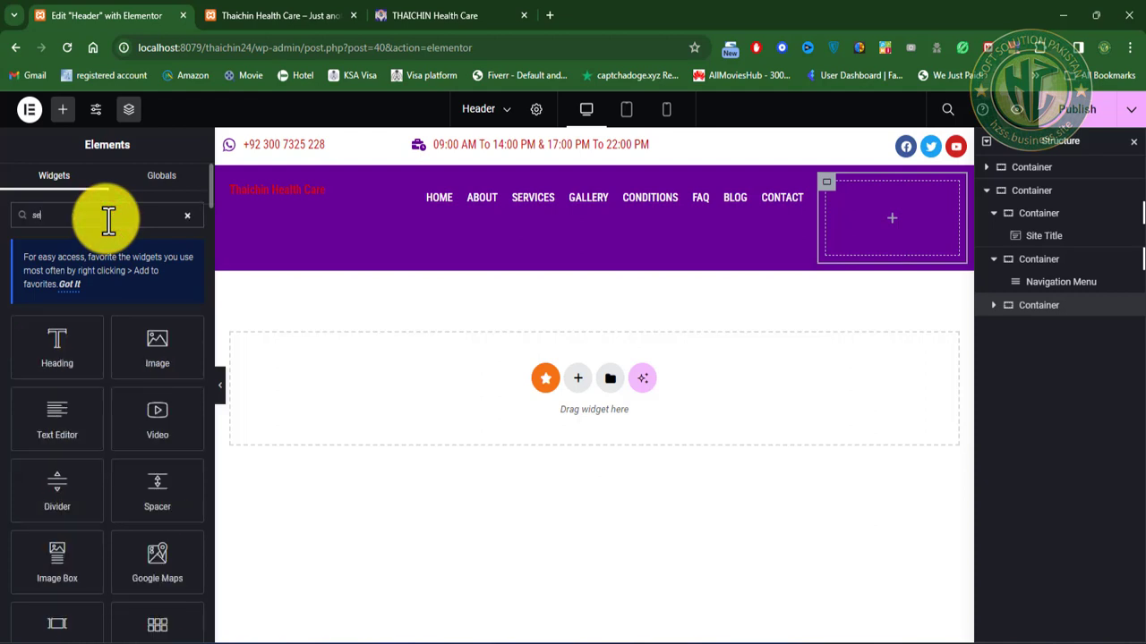
type("ar")
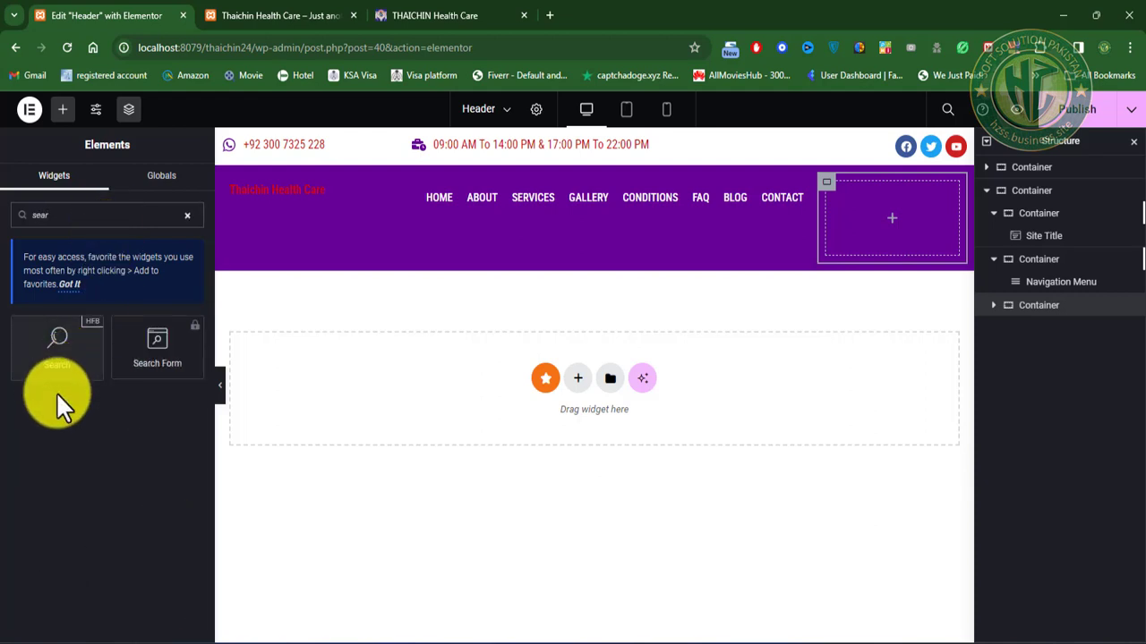
left_click_drag(52, 358, 938, 217)
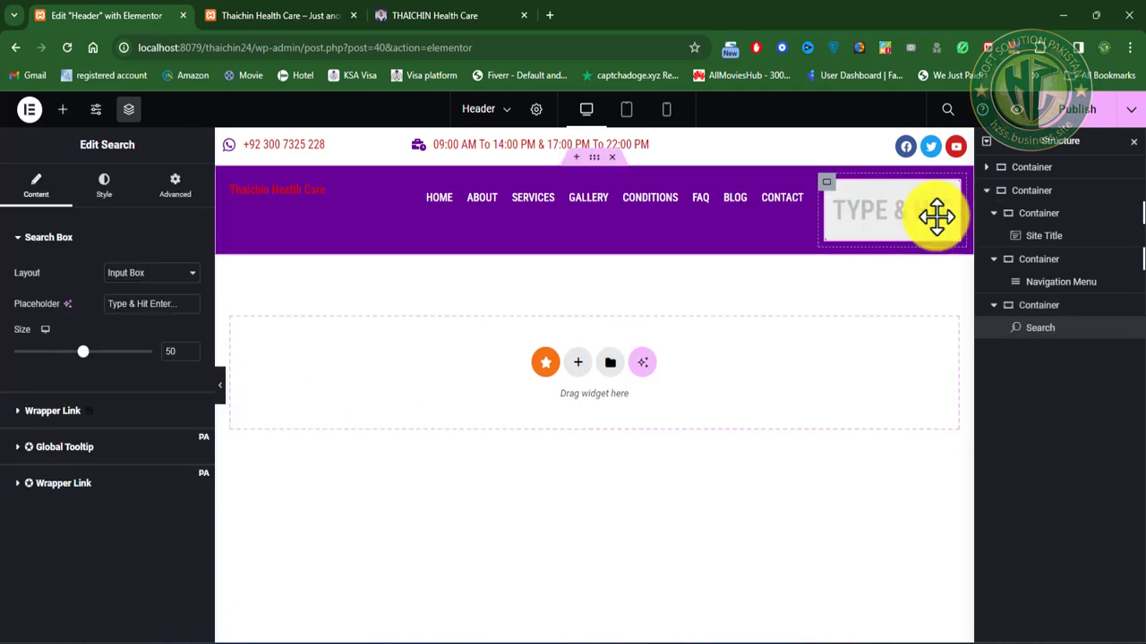
left_click(162, 275)
left_click(135, 297)
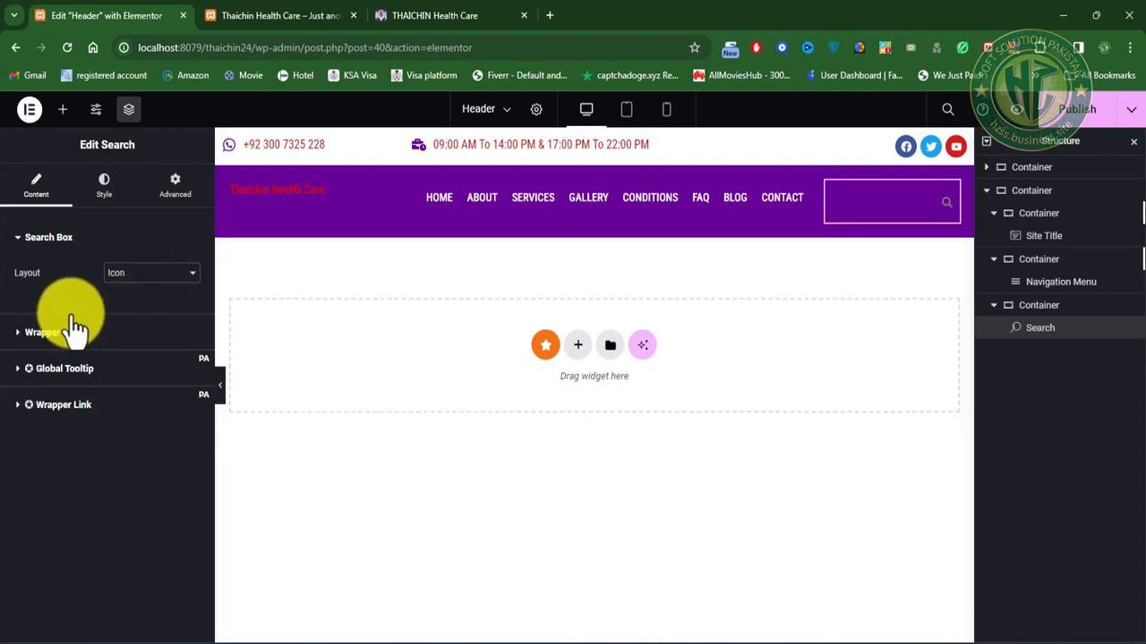
Step: Set the Search widget's input text color to the Text-White global color
left_click(103, 186)
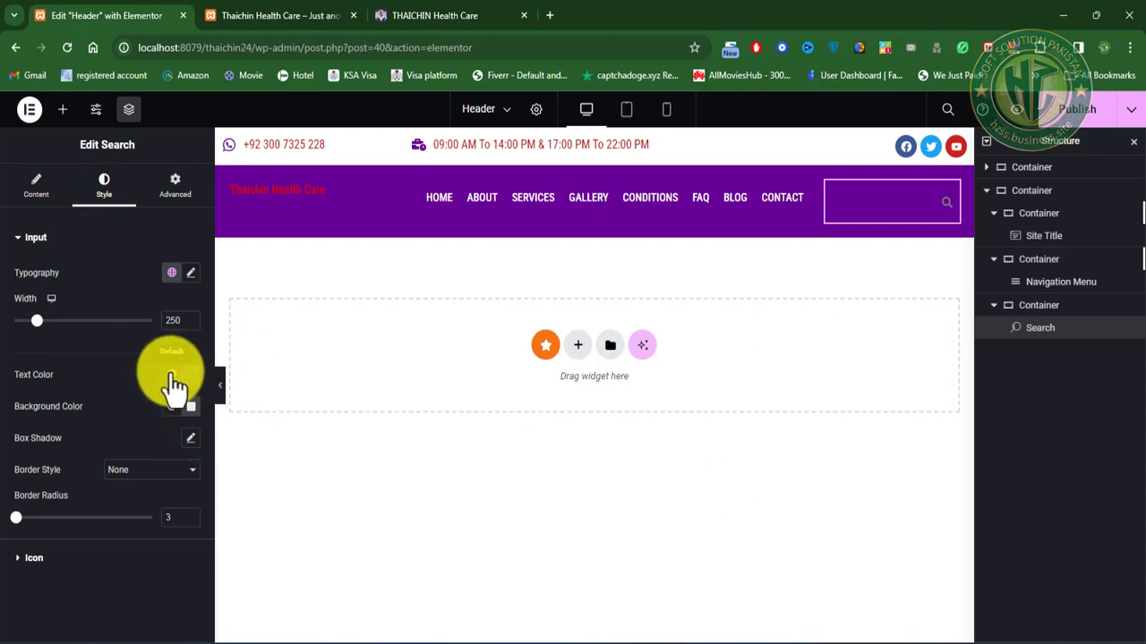
left_click(171, 375)
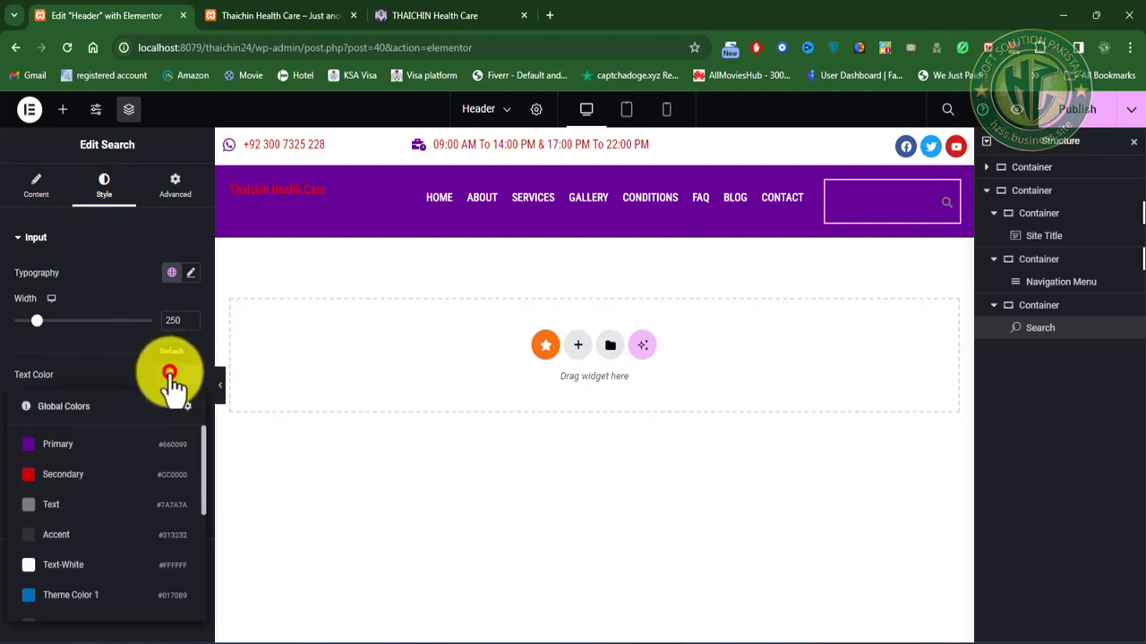
left_click(54, 571)
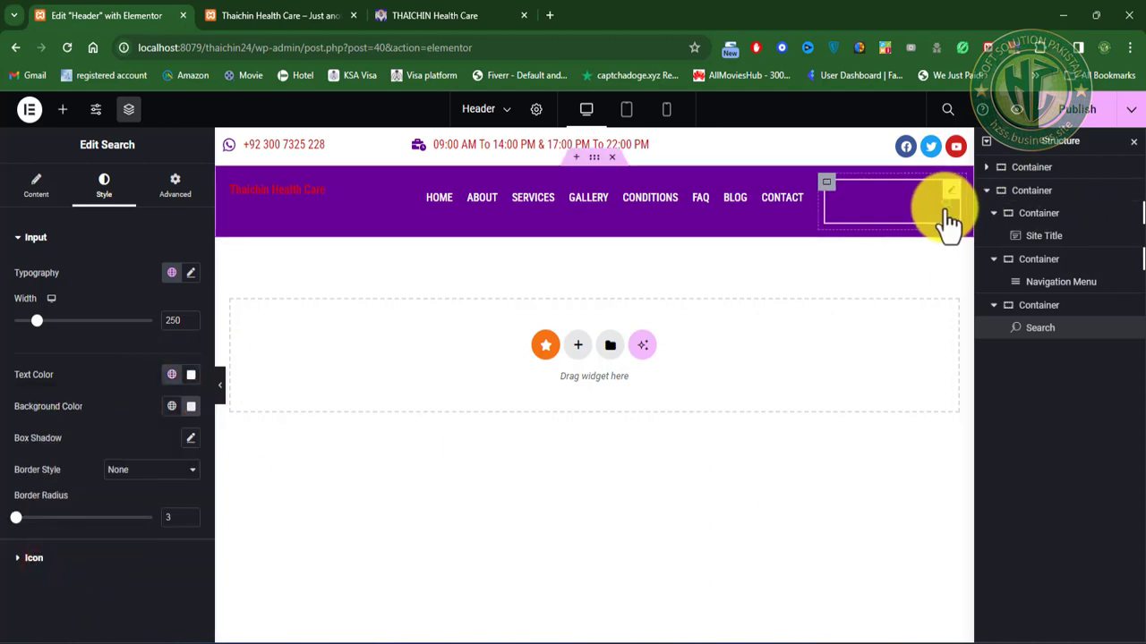
left_click(172, 375)
left_click(172, 375)
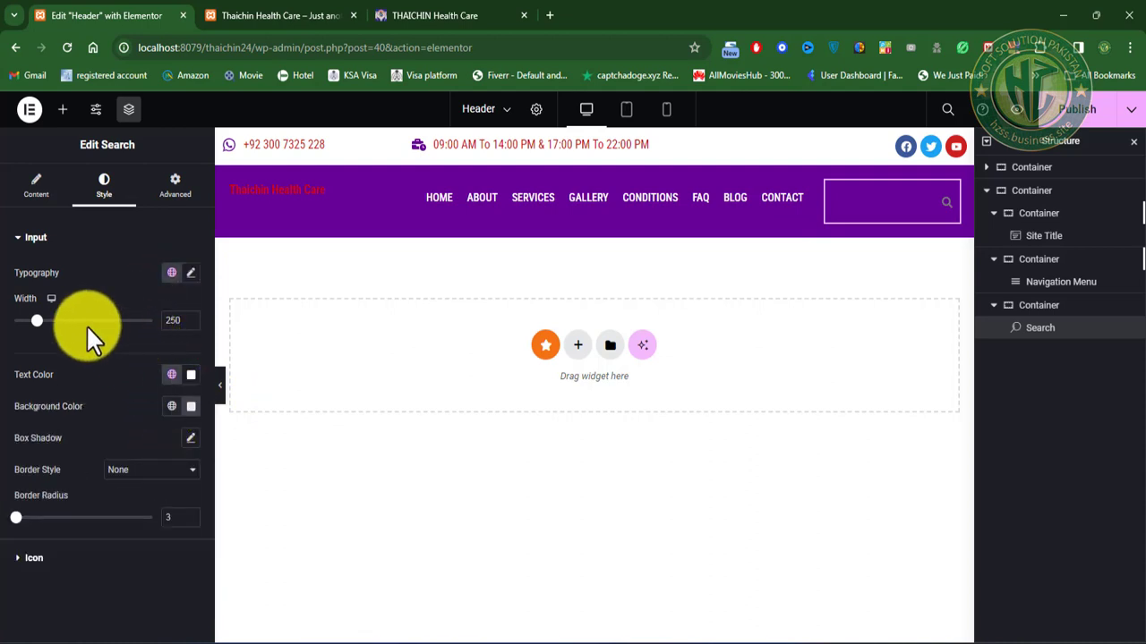
Step: Set the search icon's normal color to Text-White and its hover color to Text, and test the icon by expanding the search field
left_click(60, 553)
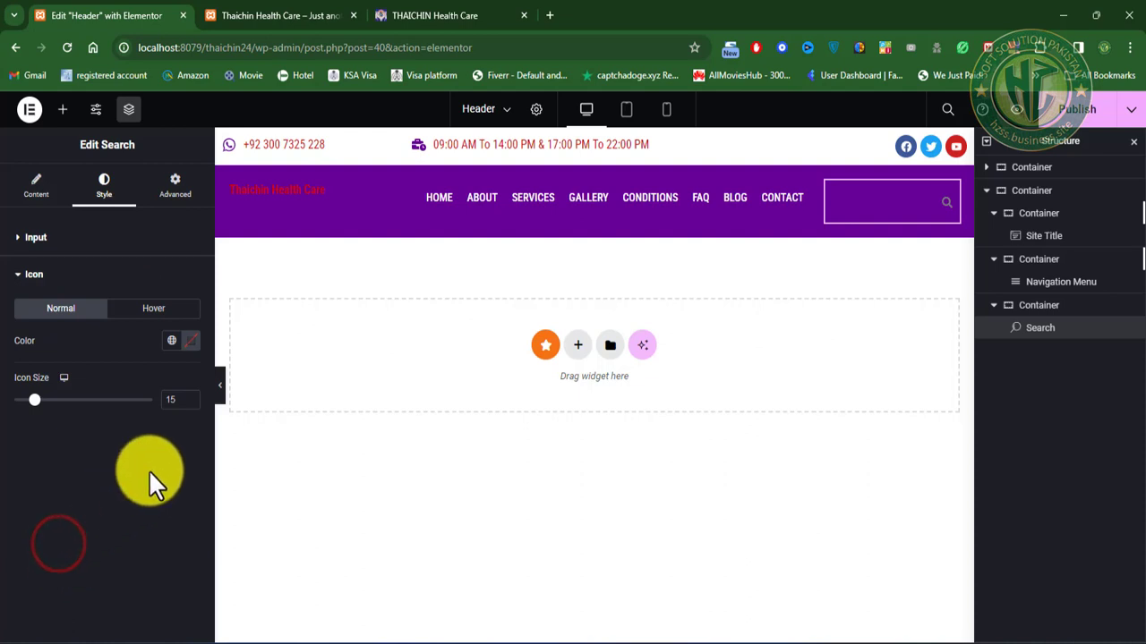
left_click(171, 341)
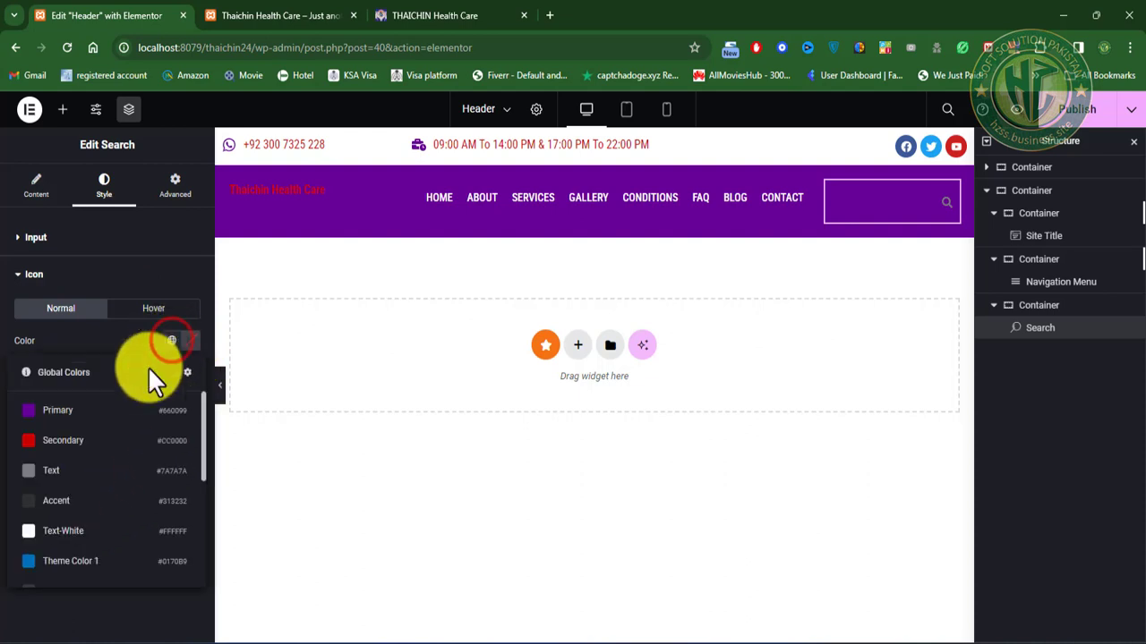
left_click(77, 532)
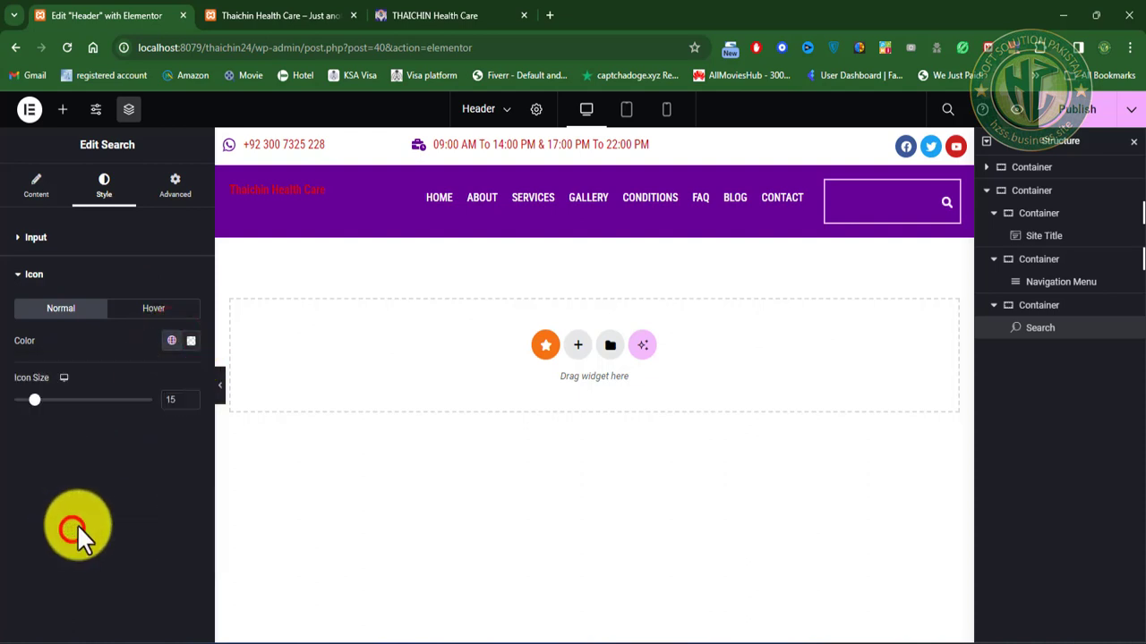
left_click(166, 308)
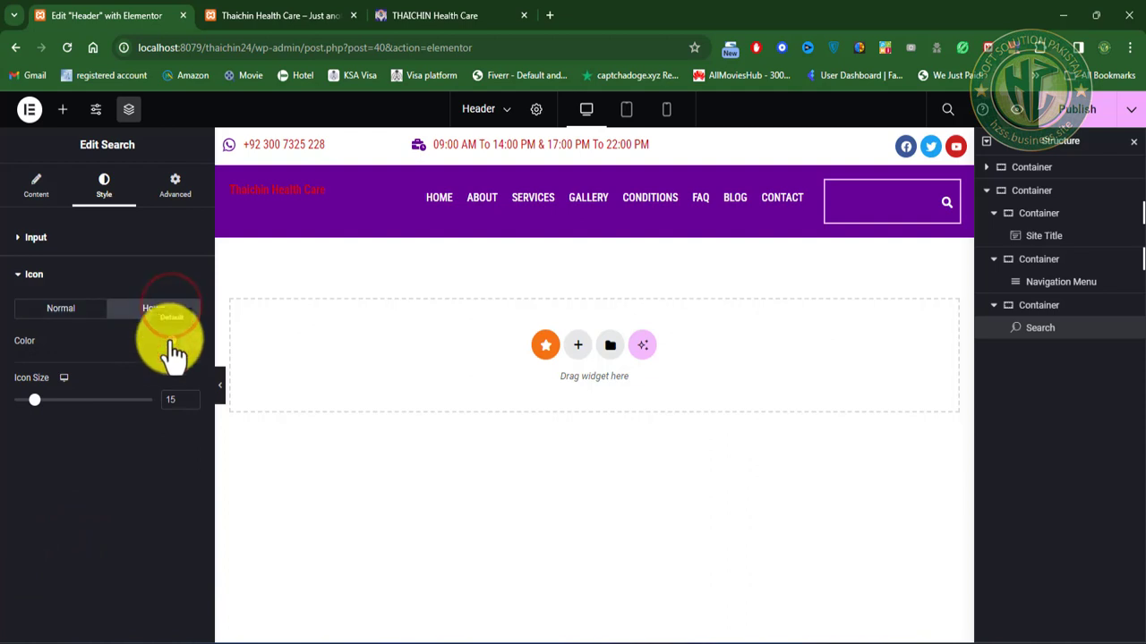
left_click(169, 342)
left_click(75, 476)
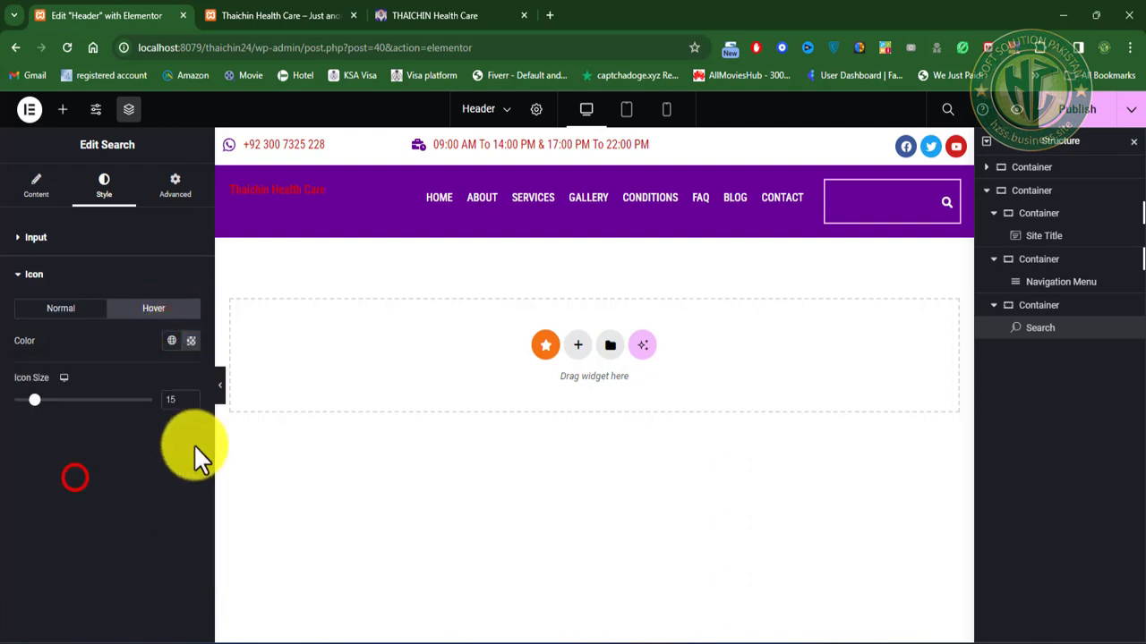
left_click(949, 217)
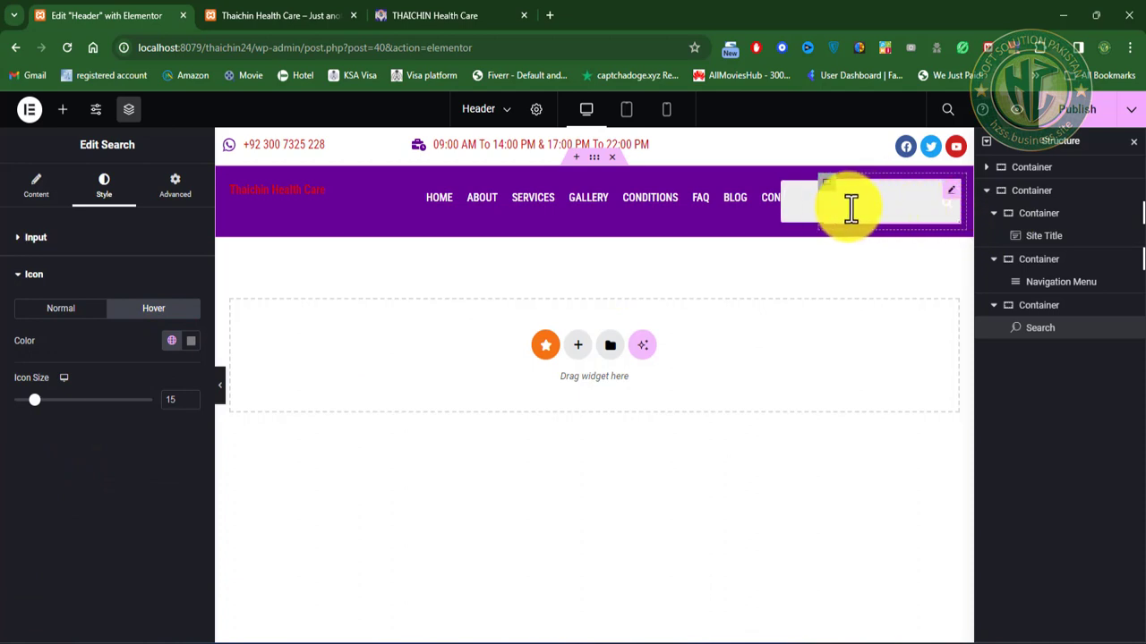
Step: Set the search icon's hover color to Text-White and its normal color to Text, and test the icon by expanding the search field
left_click(172, 342)
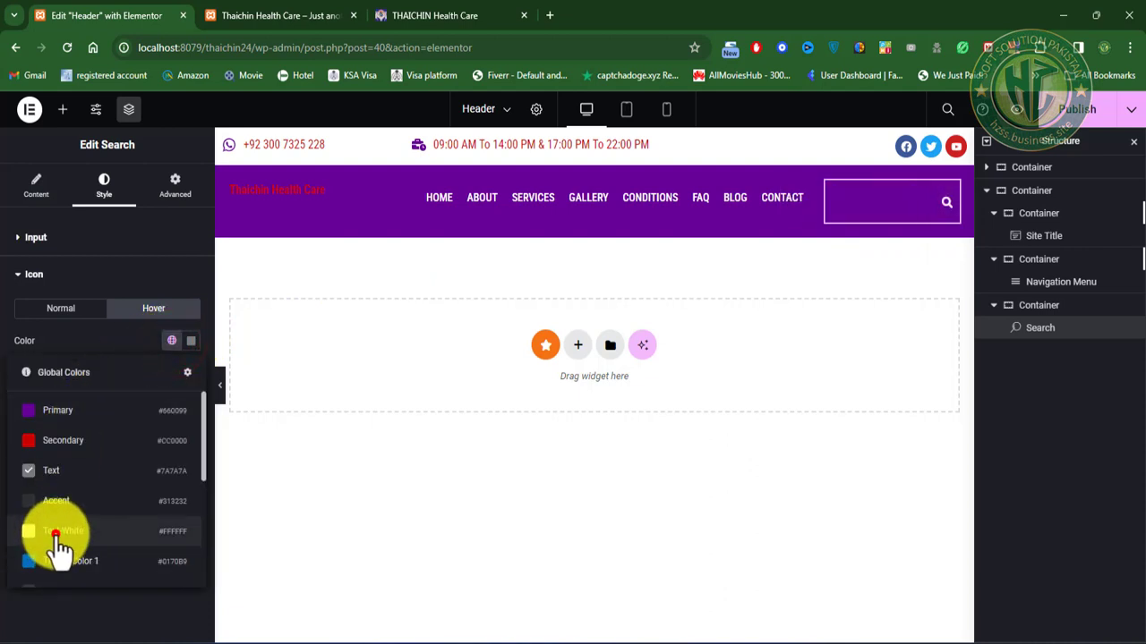
left_click(56, 534)
left_click(67, 307)
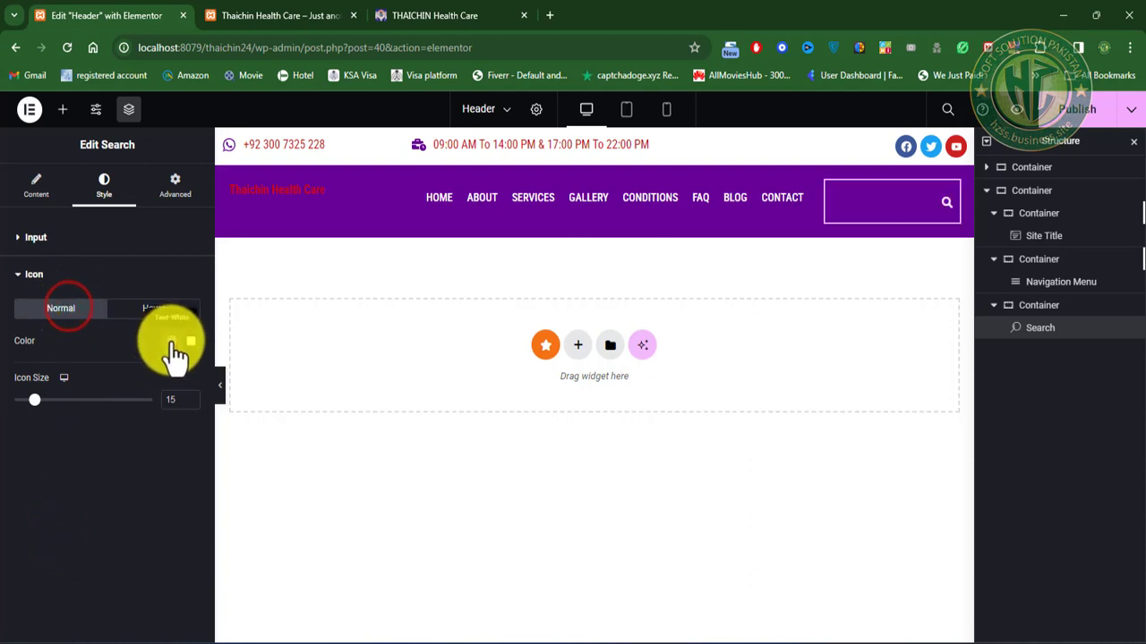
left_click(171, 341)
left_click(131, 479)
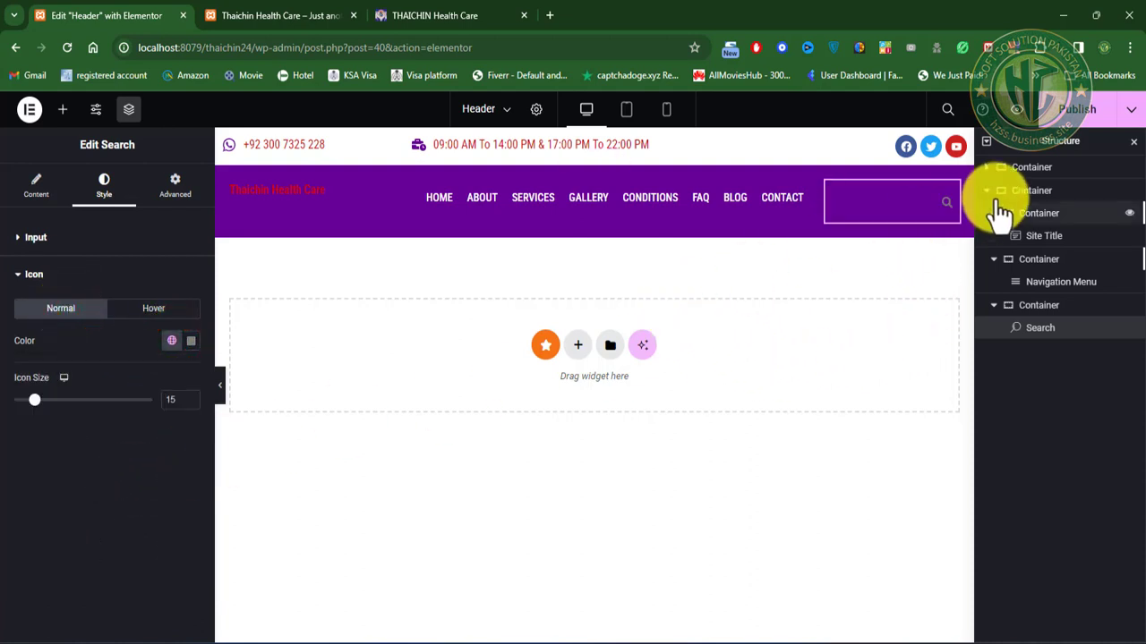
left_click(946, 208)
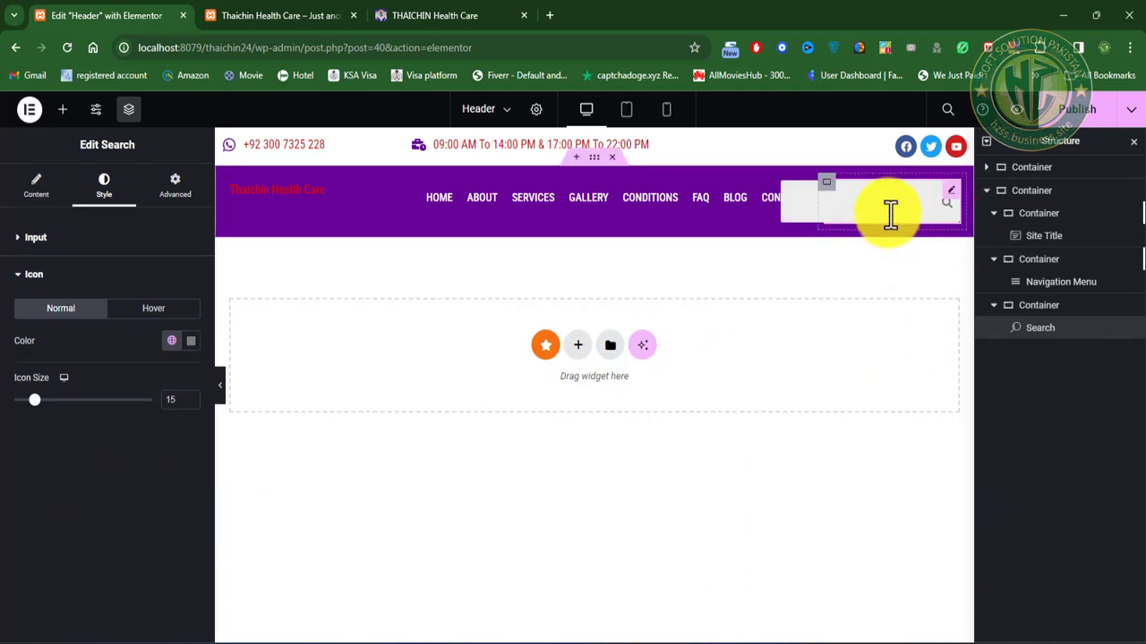
left_click(908, 251)
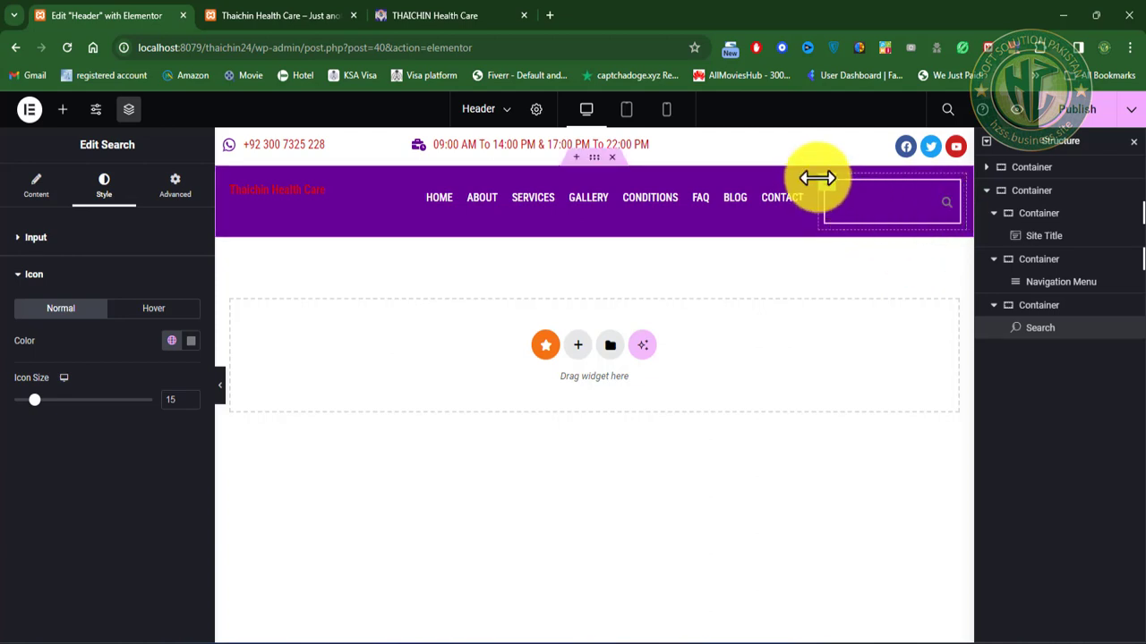
left_click(956, 190)
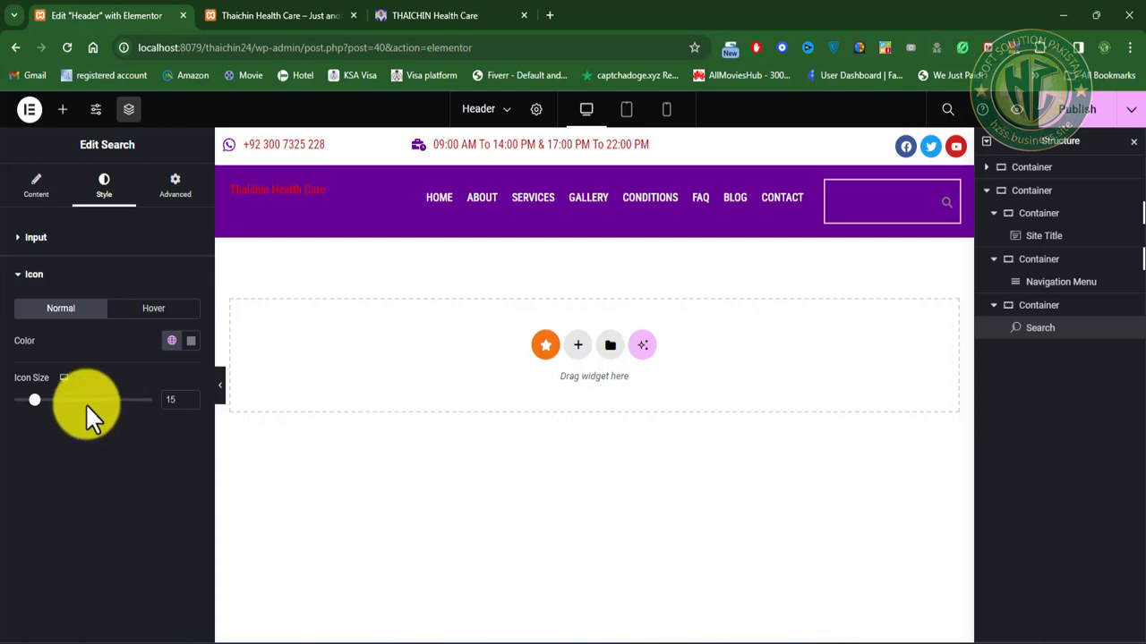
Step: Set the search icon's size to 20
left_click(174, 400)
key("BackSpace")
key("BackSpace")
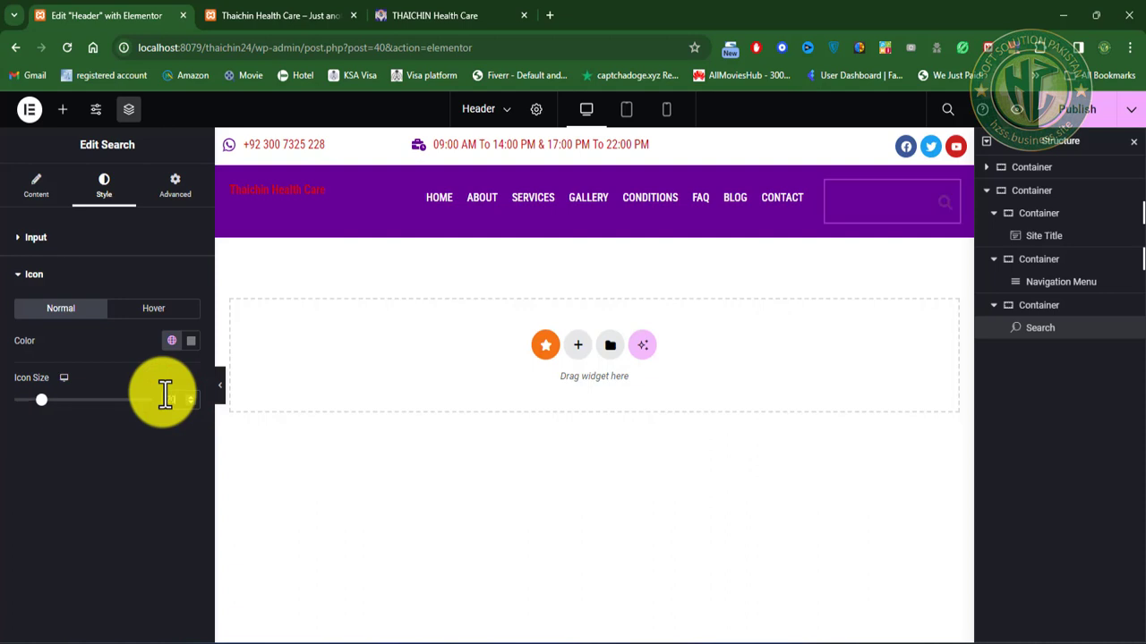
type("20")
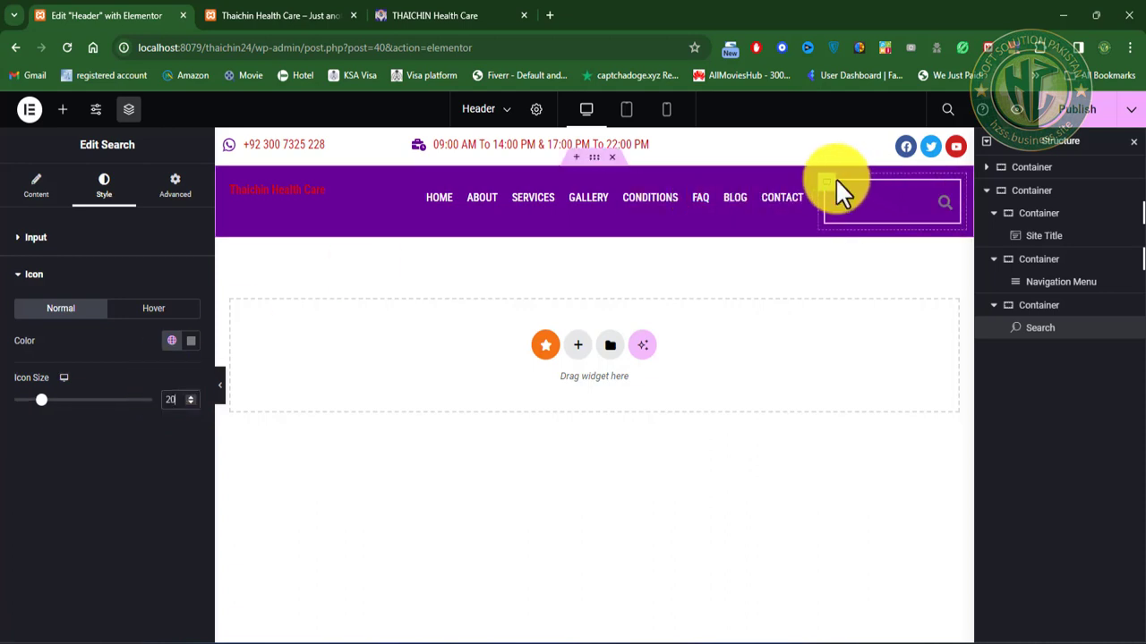
Step: Keep the purple header container's direction as row and center its items with both Justify Content and Align Items
left_click(231, 188)
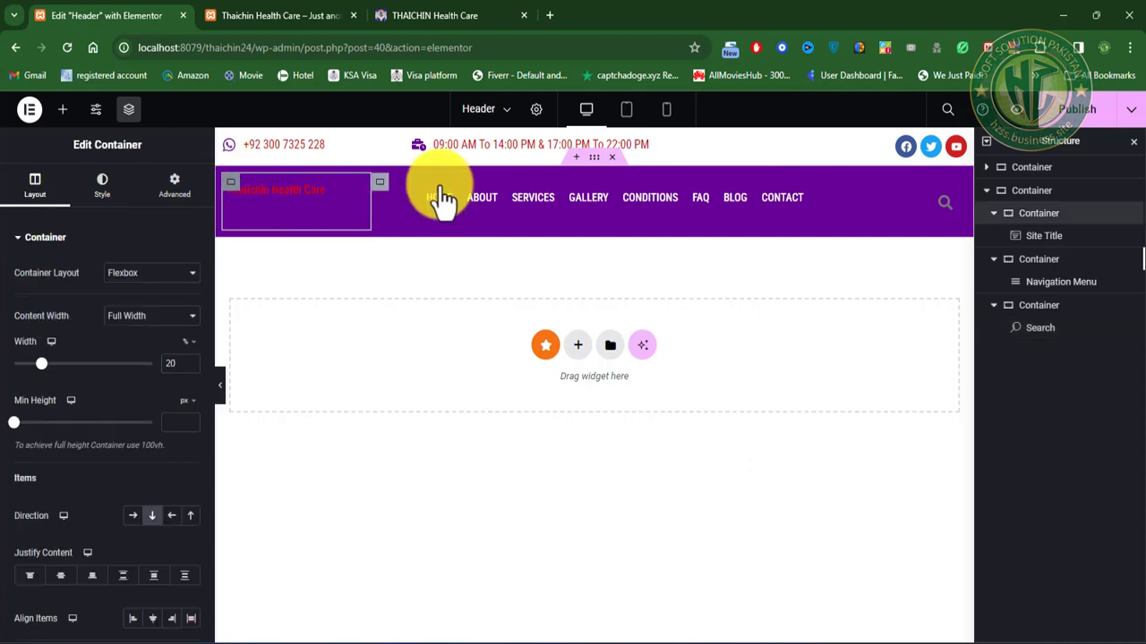
left_click(595, 160)
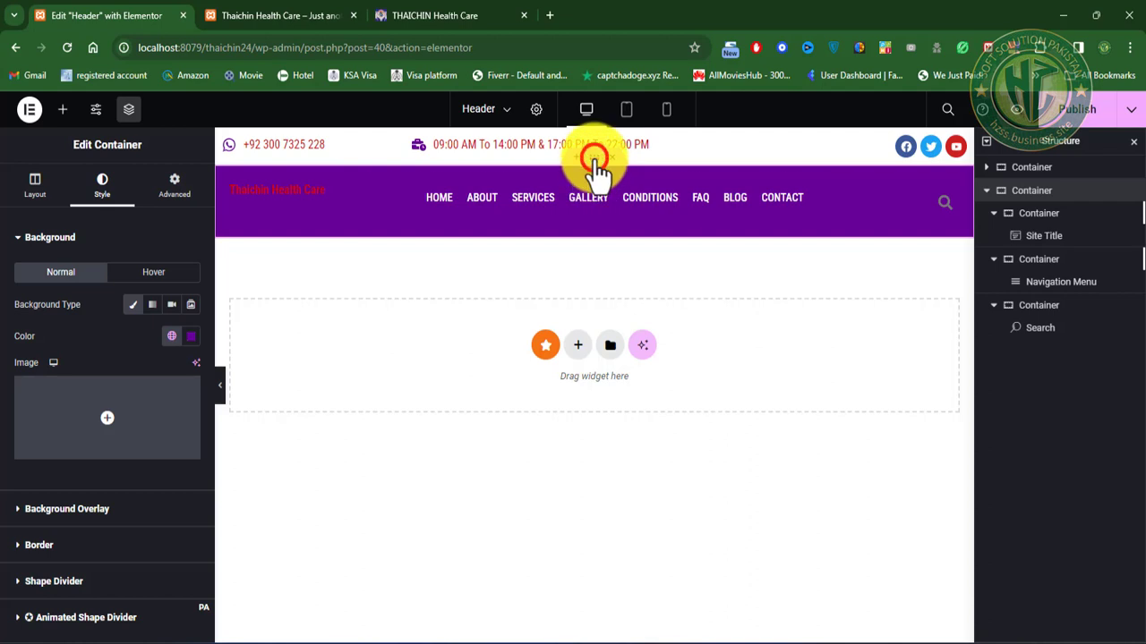
left_click(34, 184)
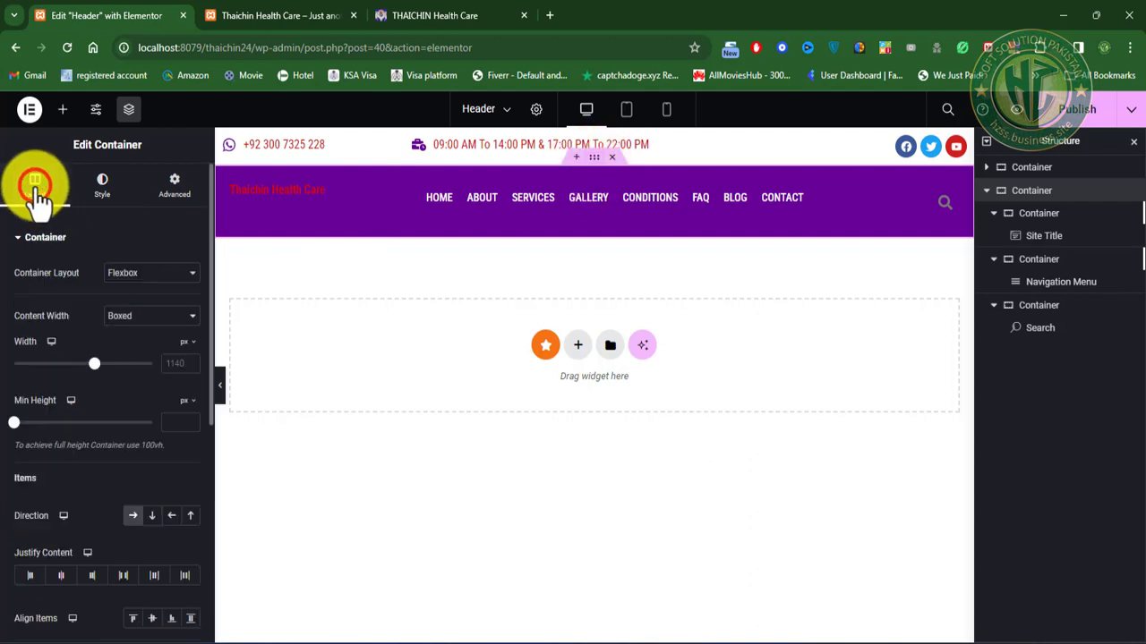
scroll(113, 556, "down", 2)
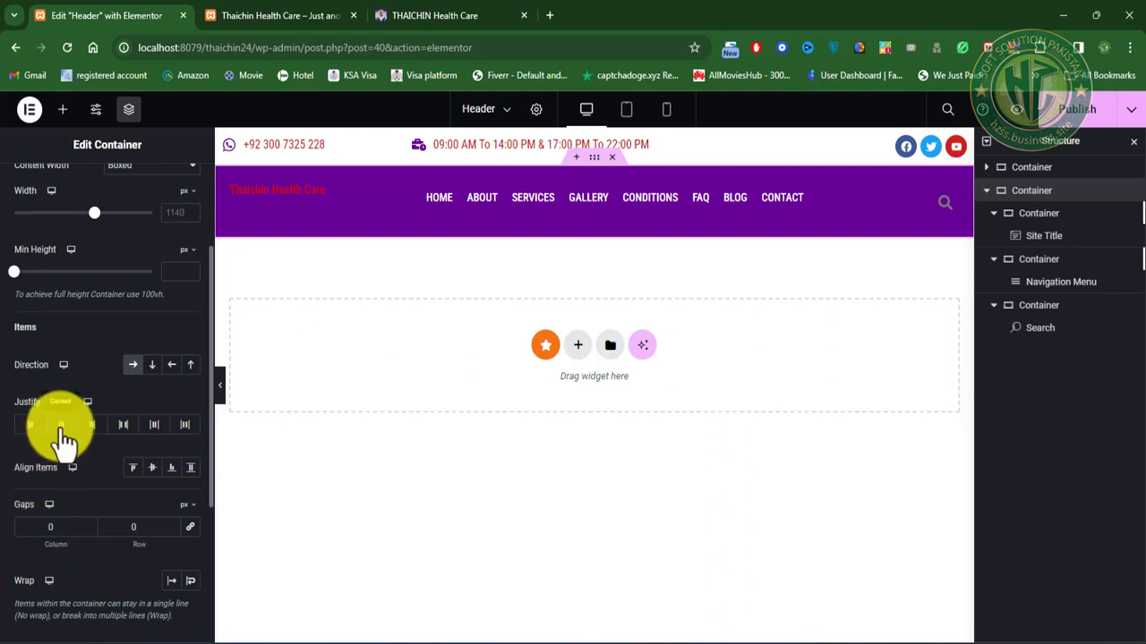
left_click(150, 367)
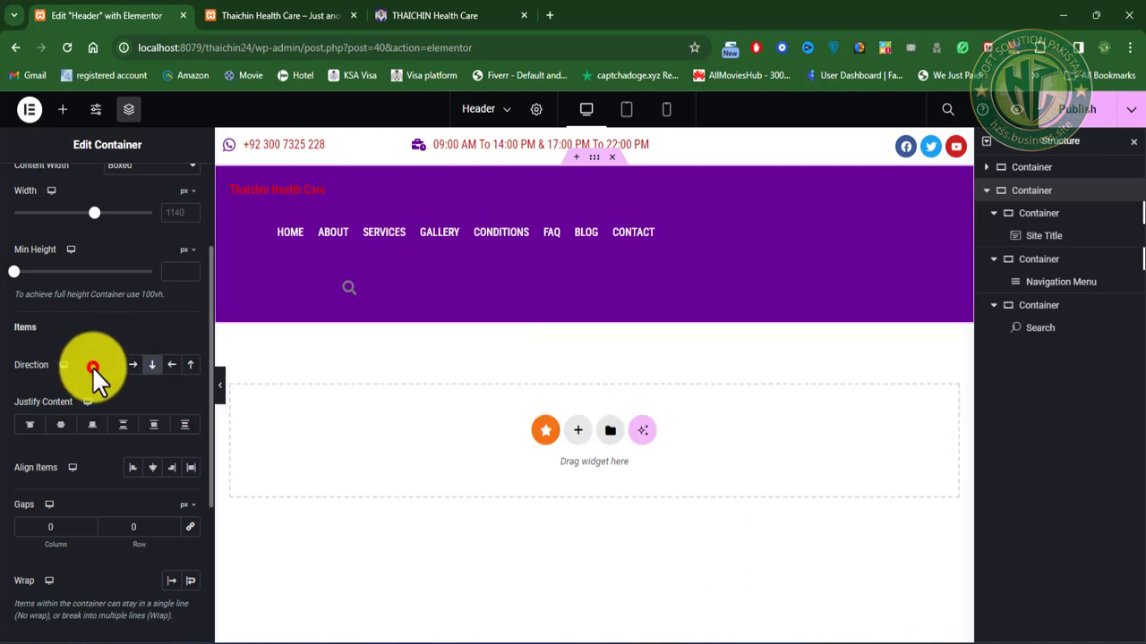
left_click(132, 365)
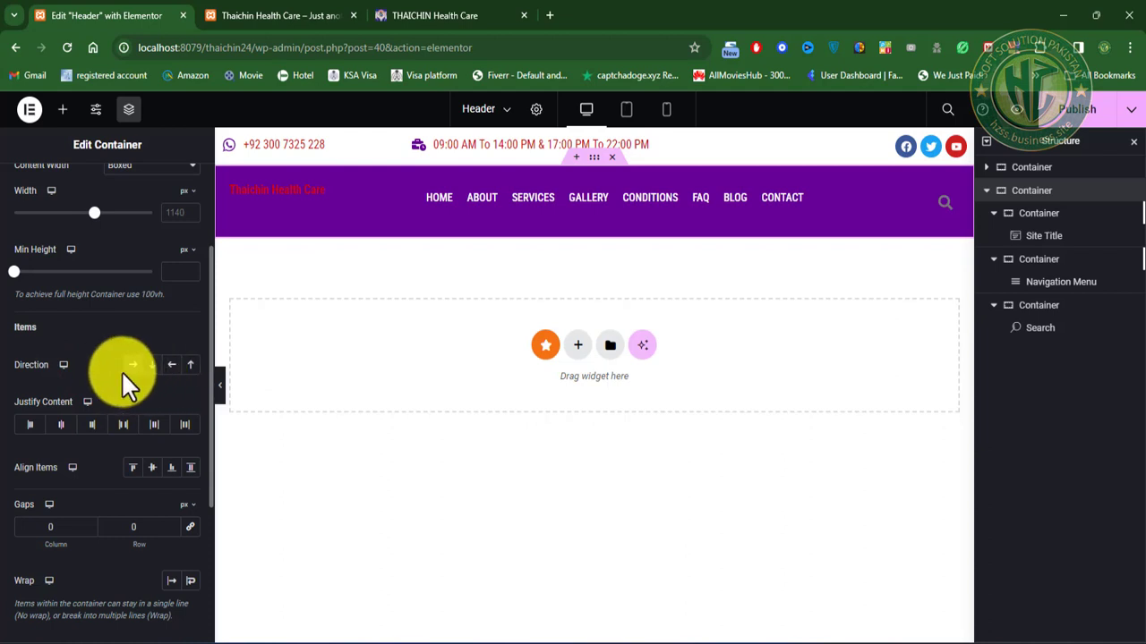
left_click(62, 426)
left_click(152, 468)
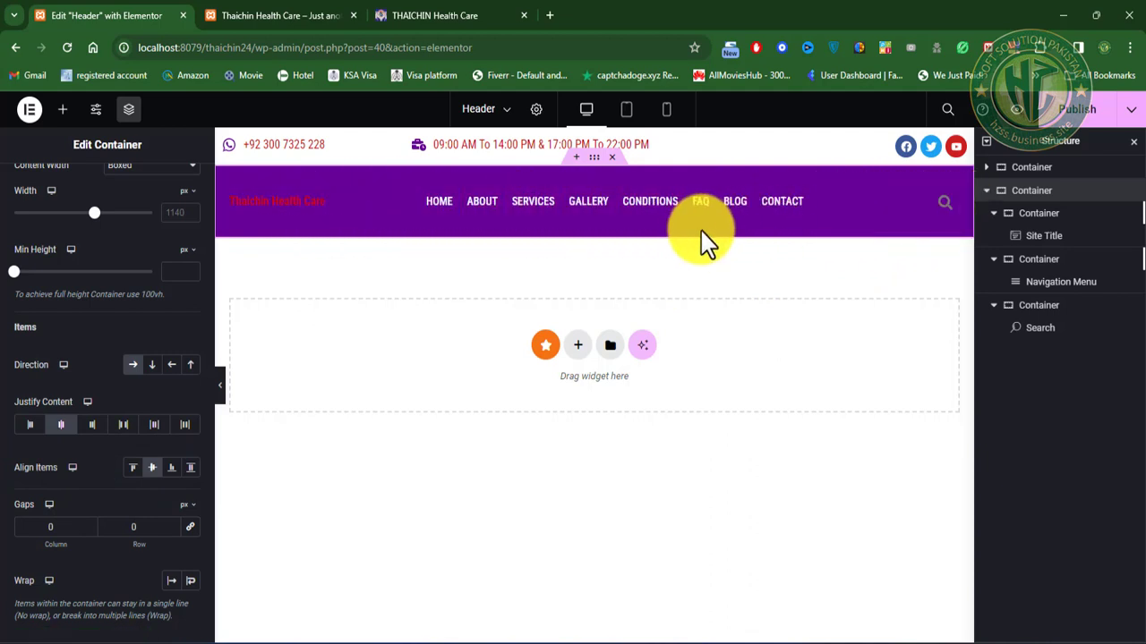
Step: Set the Search widget's icon size to 16 and check its hover color setting
left_click(953, 200)
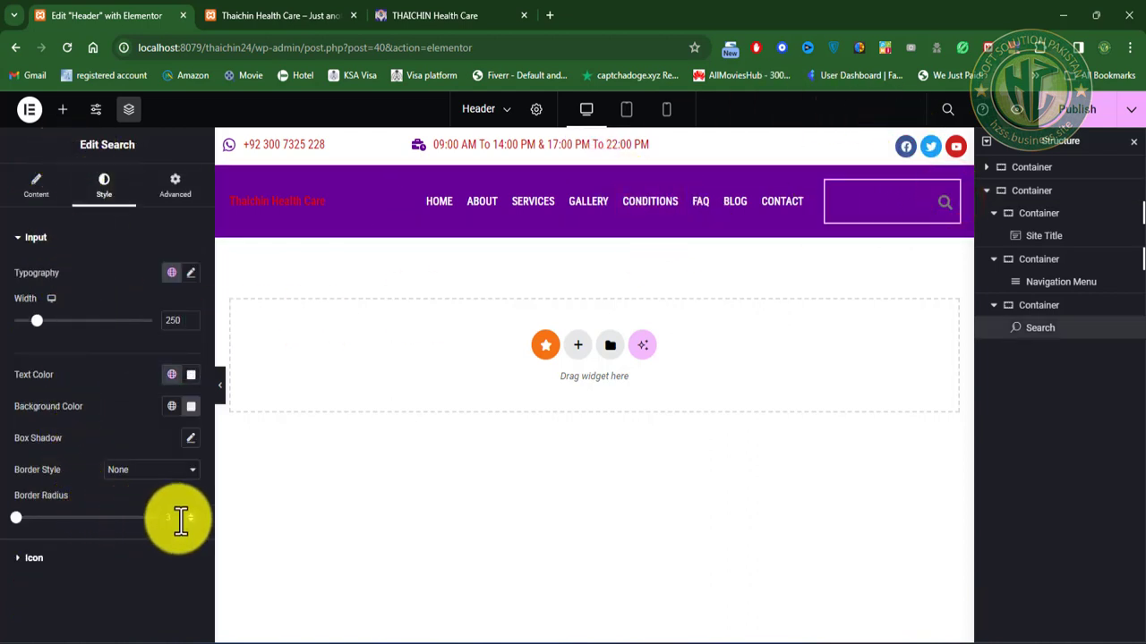
left_click(86, 557)
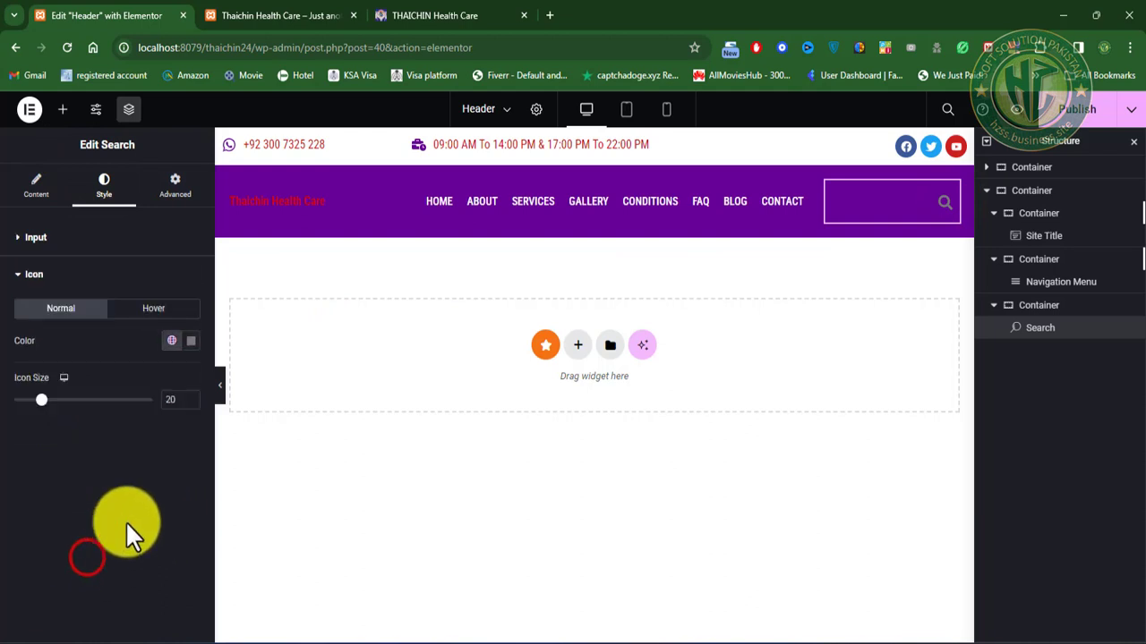
double_click(175, 400)
type("11")
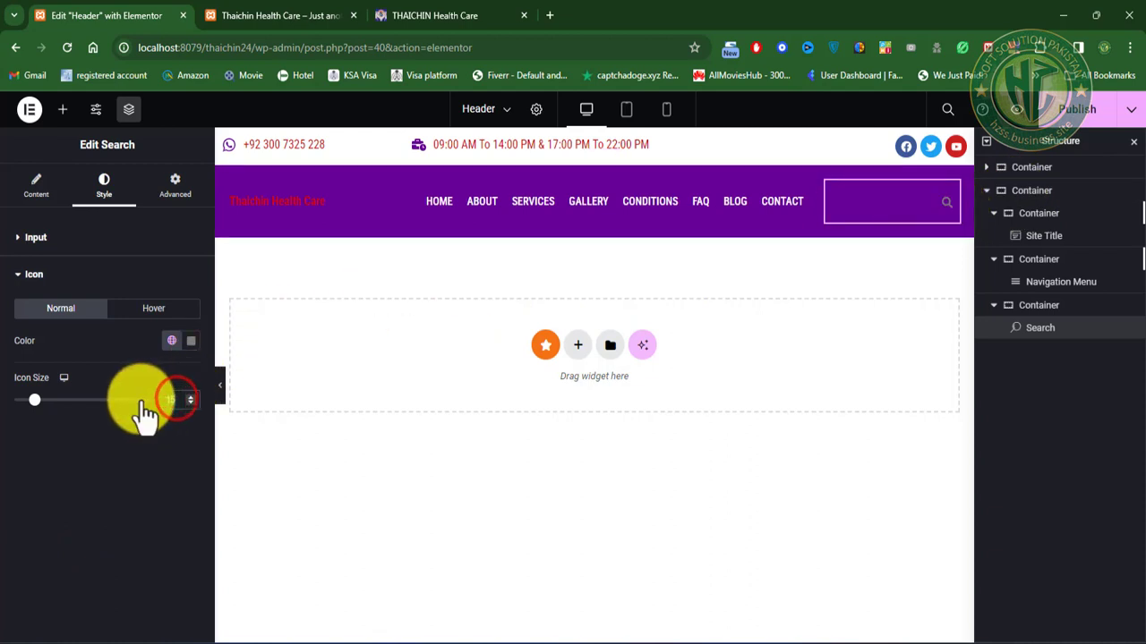
key("BackSpace")
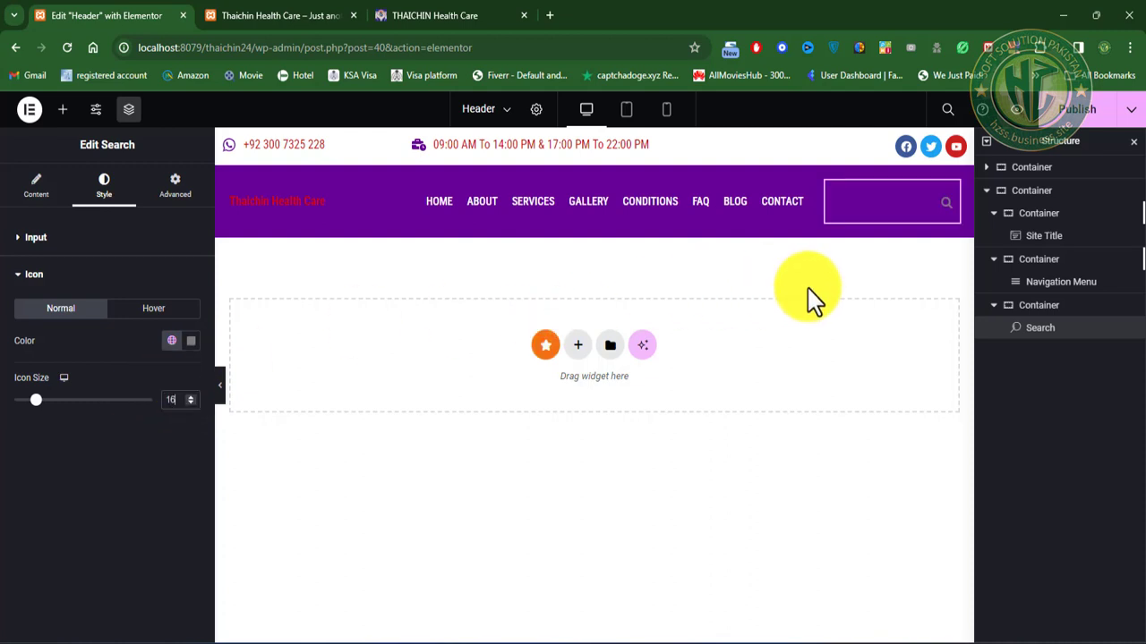
left_click(153, 308)
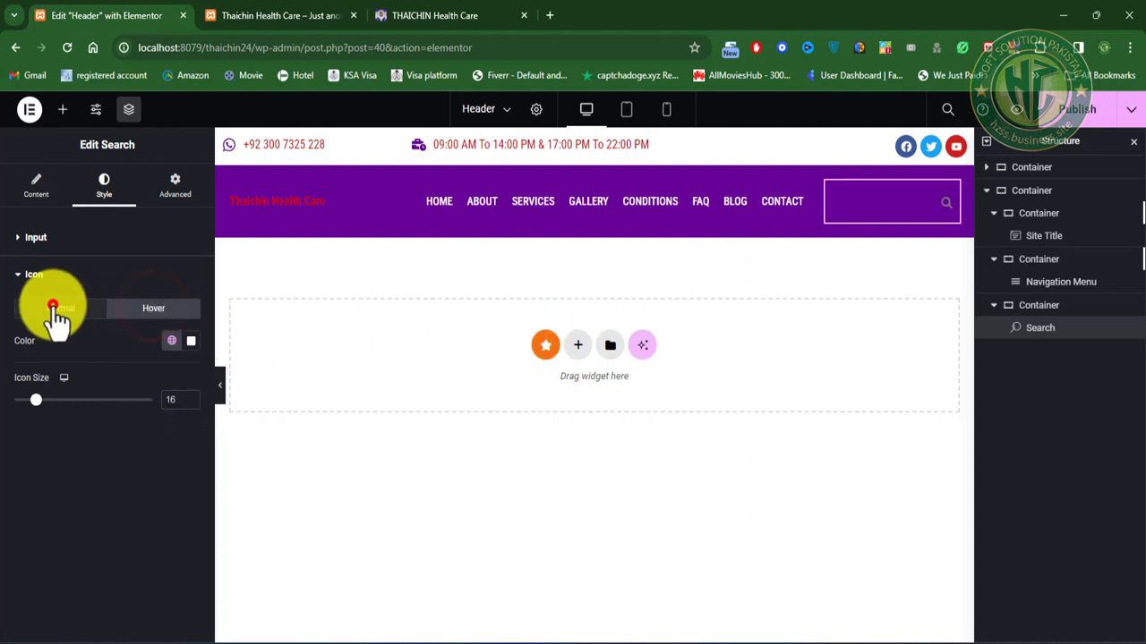
Step: Set the Search widget's input width to 150 and test it by expanding the search field
left_click(31, 274)
left_click(41, 235)
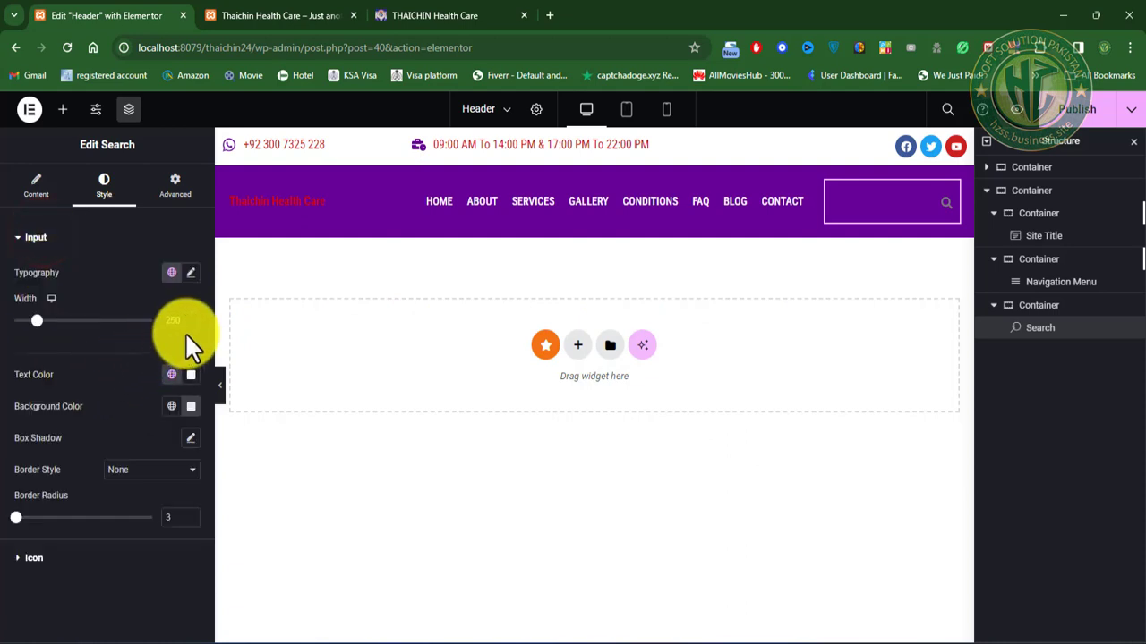
left_click(165, 321)
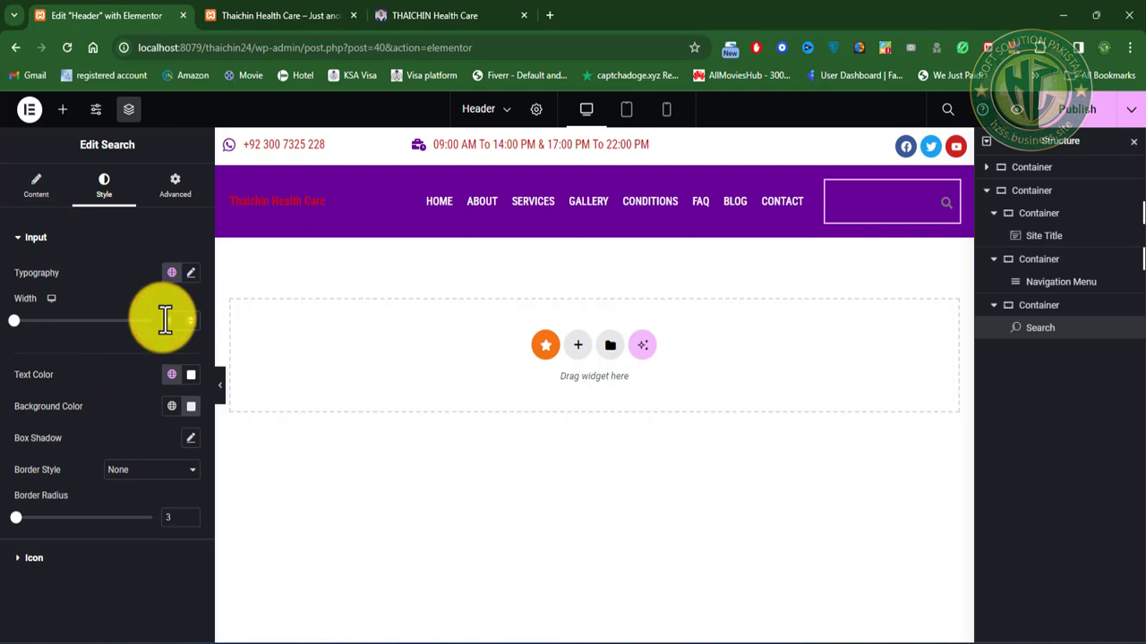
left_click(947, 206)
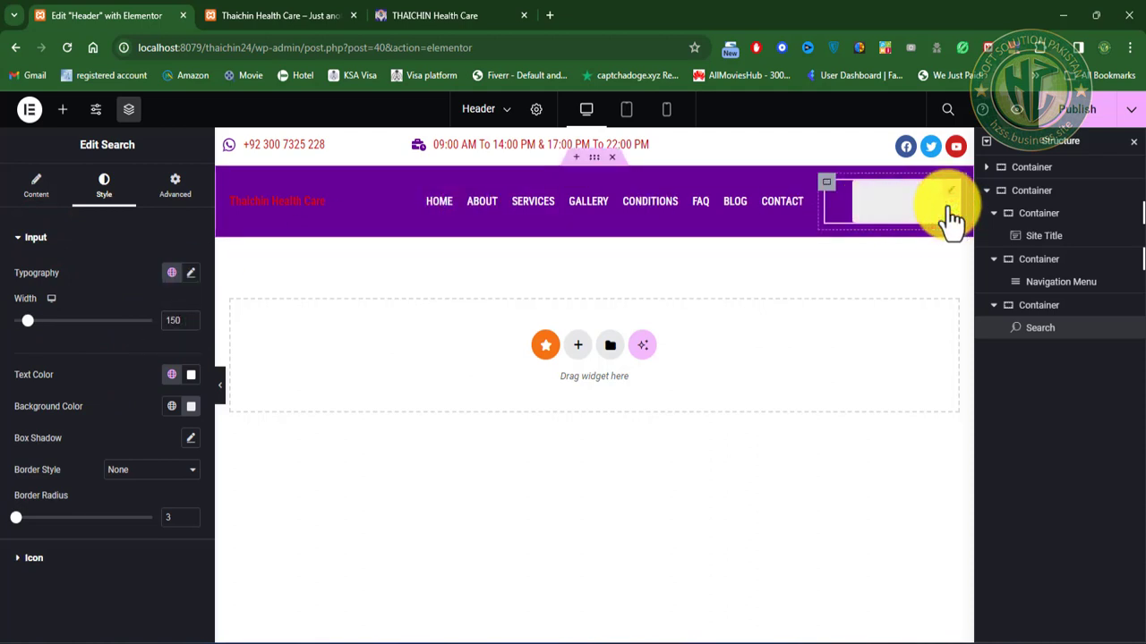
Step: Set the Search widget's input width to 200 and test it by expanding the search field
left_click(173, 321)
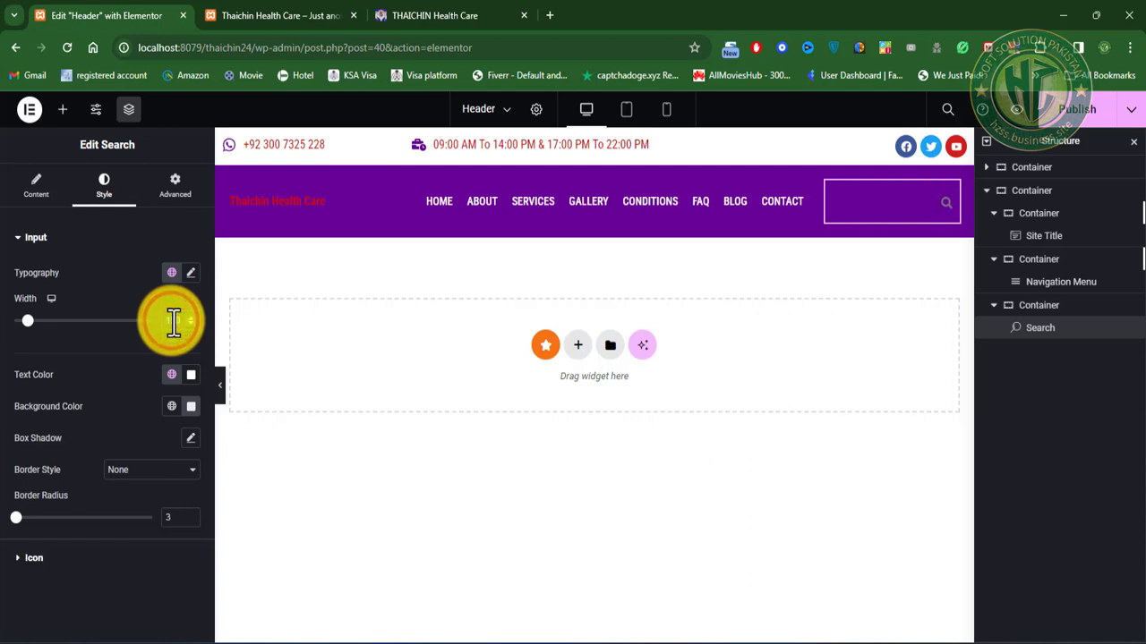
type("200")
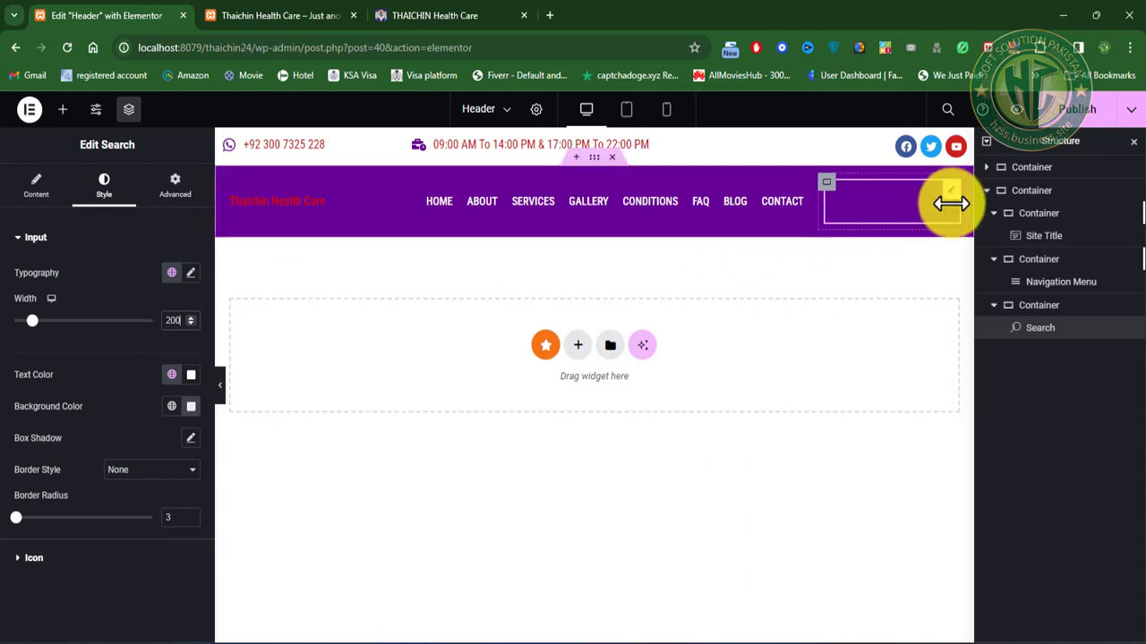
left_click(946, 207)
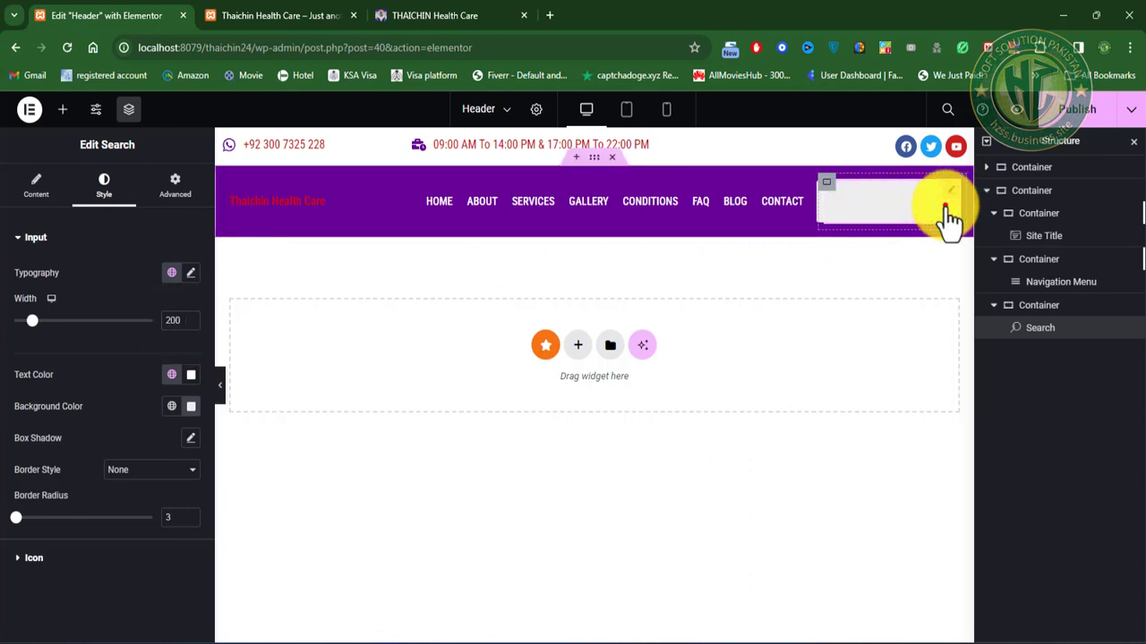
left_click(946, 208)
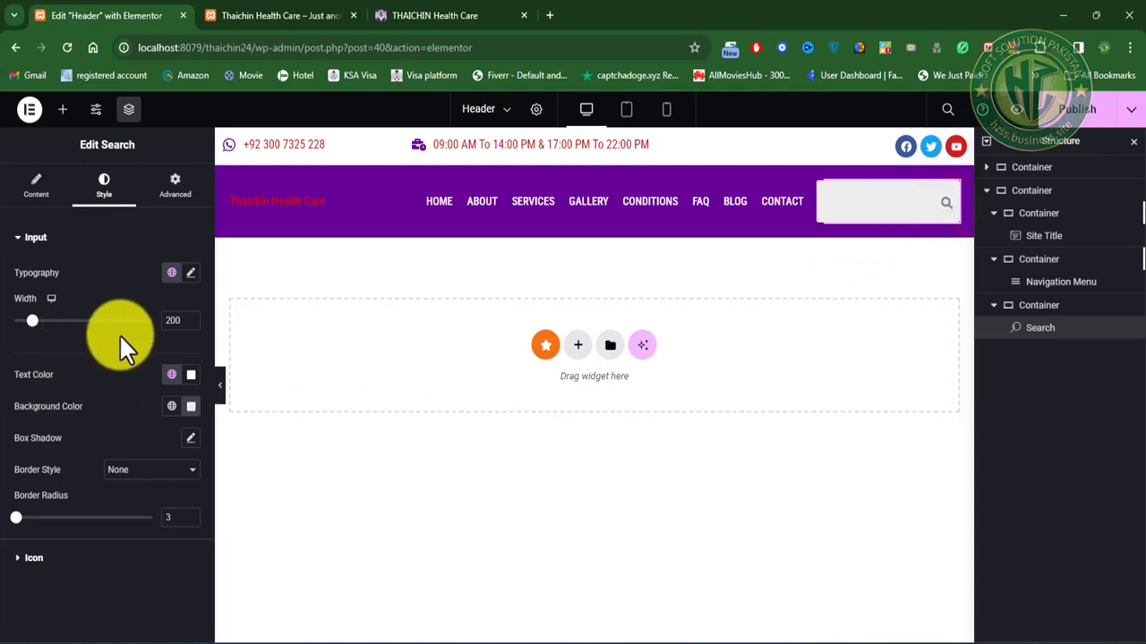
Step: Set the search input's text color to Accent and its background color to Text-White, after trying the Text color as background
left_click(172, 375)
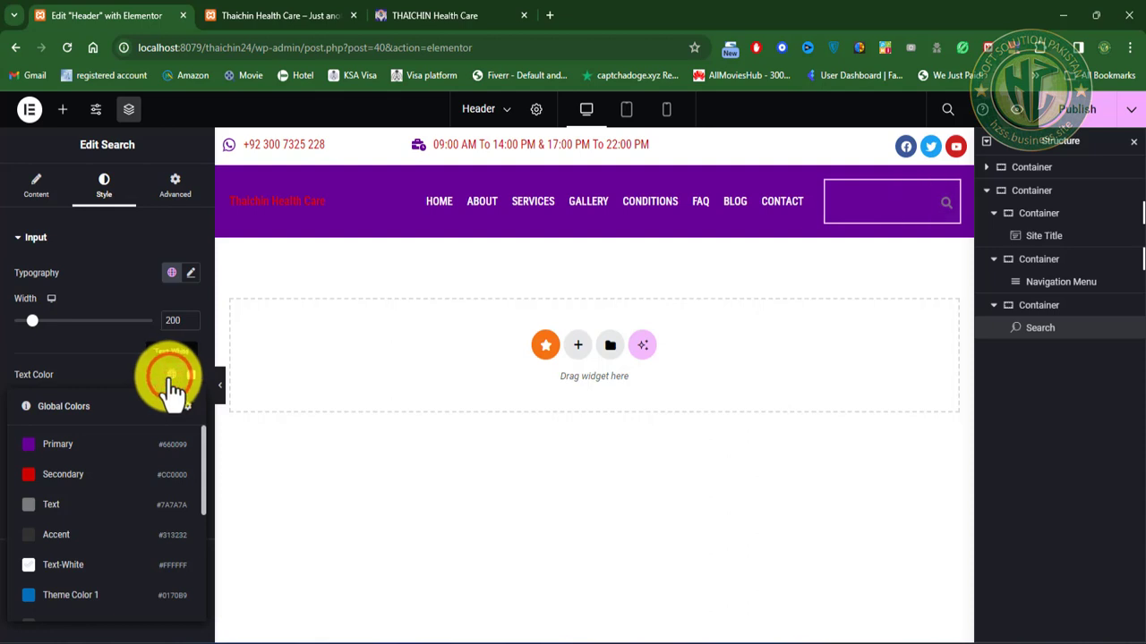
left_click(68, 535)
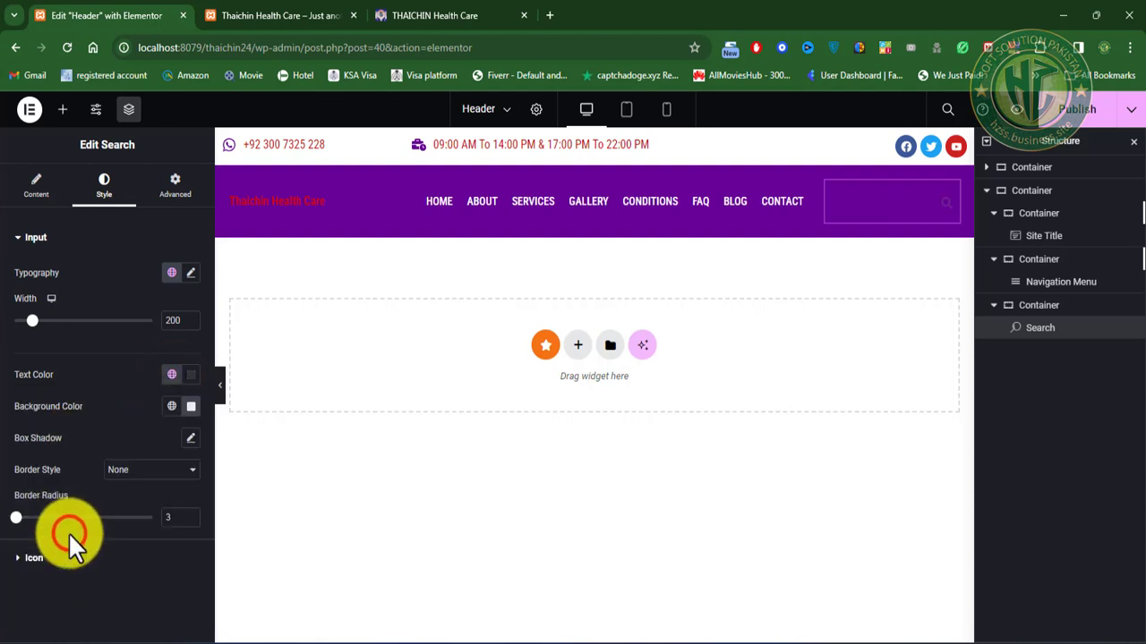
left_click(171, 408)
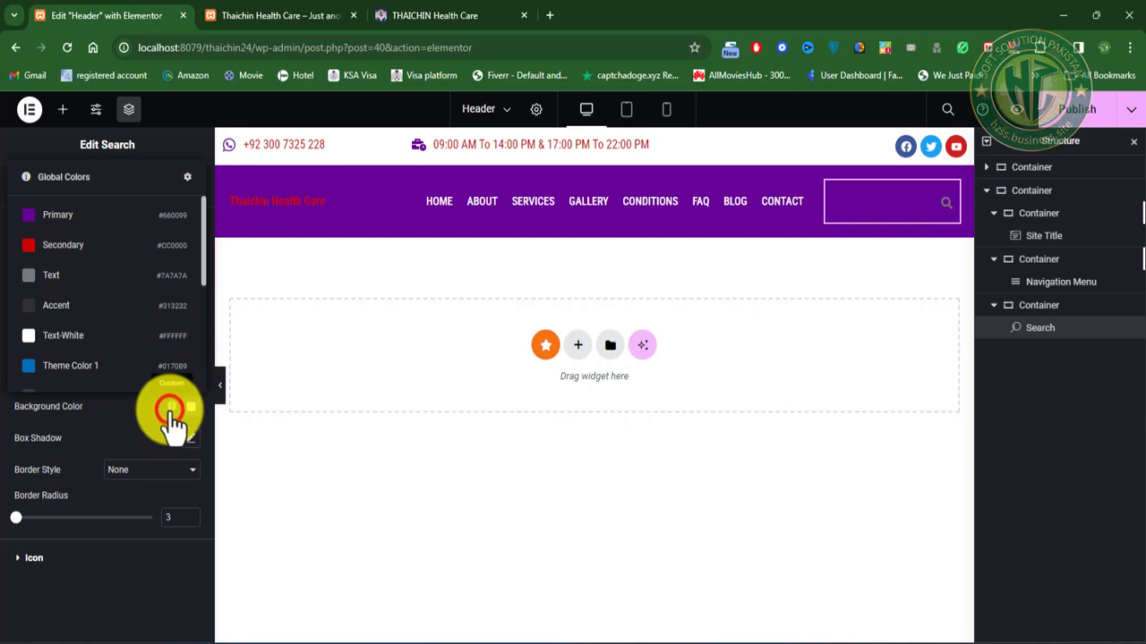
left_click(54, 284)
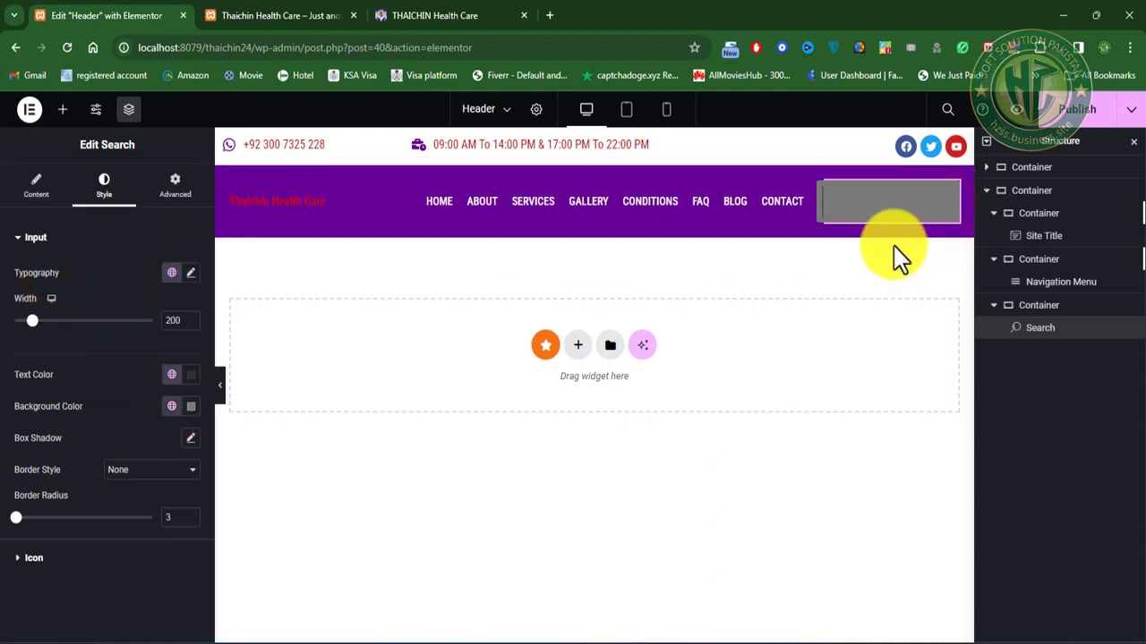
left_click(171, 407)
left_click(61, 338)
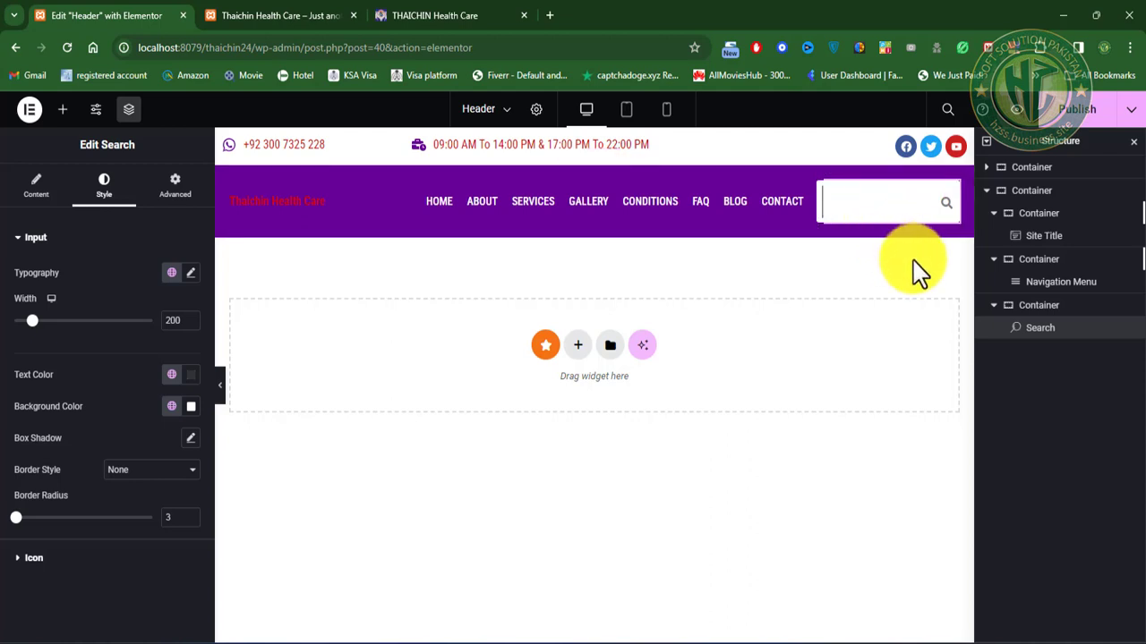
Step: Apply the Domain global font to the search input's typography
left_click(171, 273)
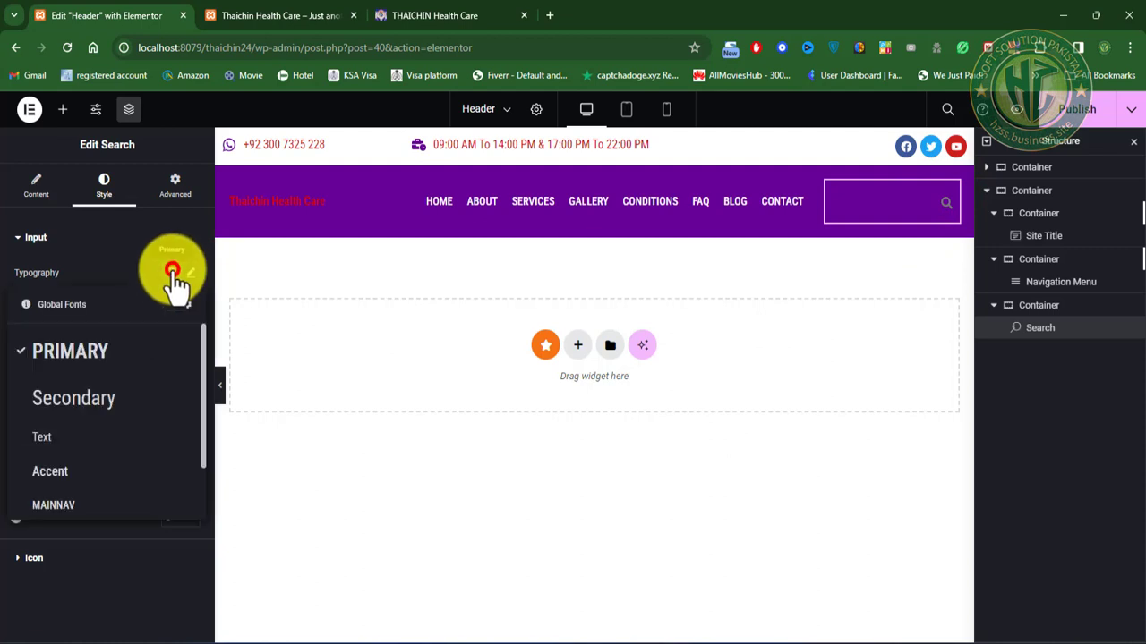
scroll(92, 452, "down", 2)
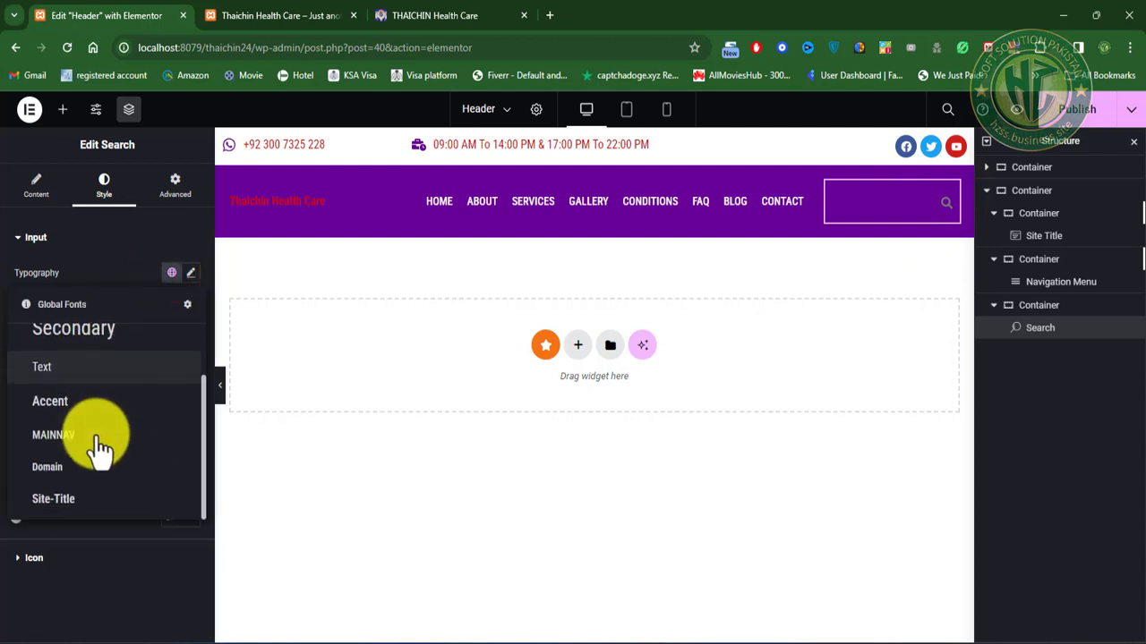
left_click(82, 467)
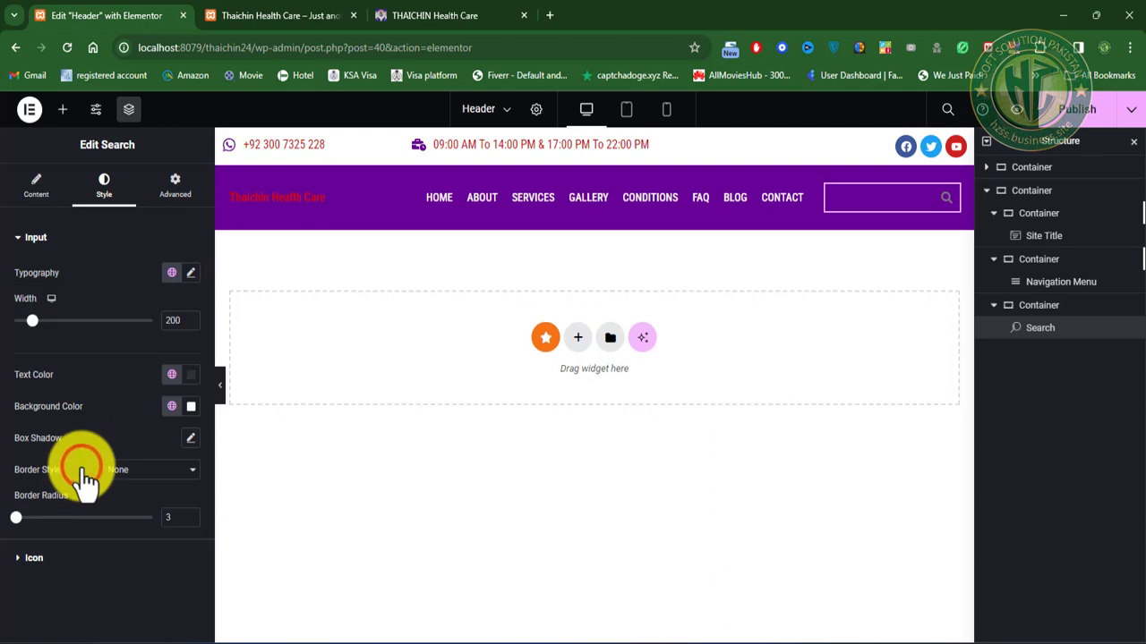
Step: Test the search field in the header by expanding and collapsing it
left_click(937, 220)
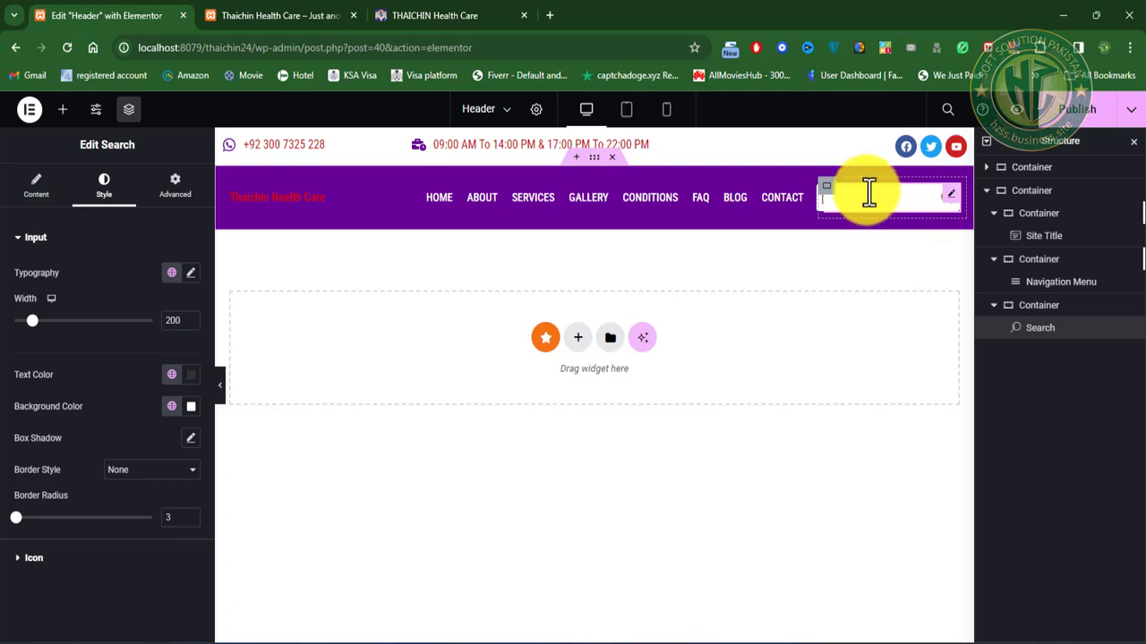
left_click(861, 260)
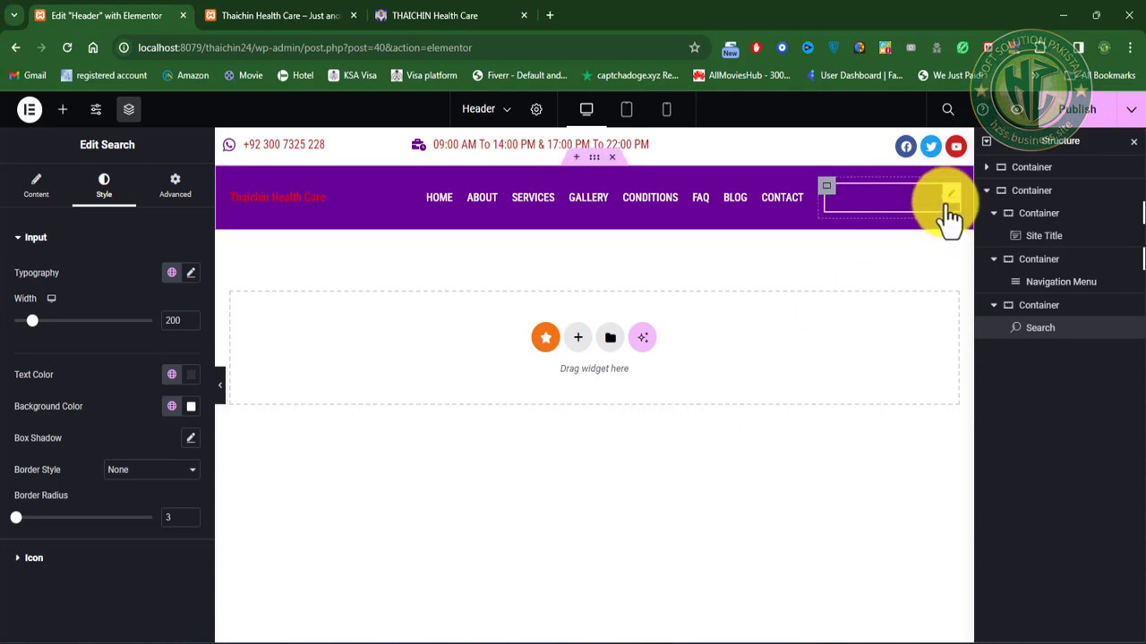
left_click(947, 199)
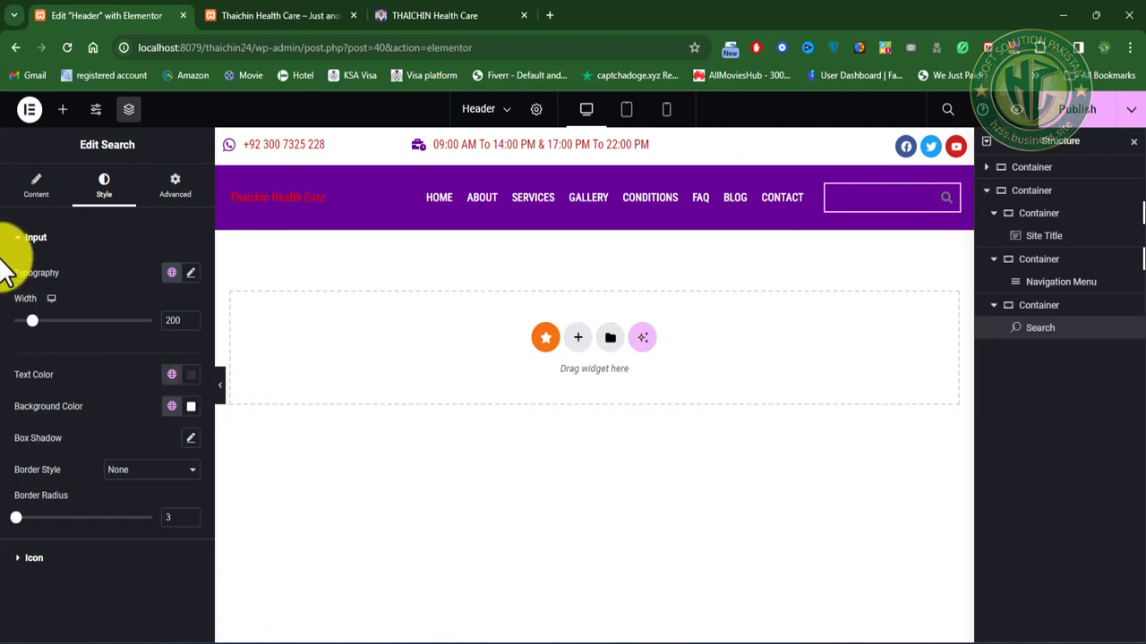
Step: Set the search icon's normal color to the global color Text-White
left_click(21, 564)
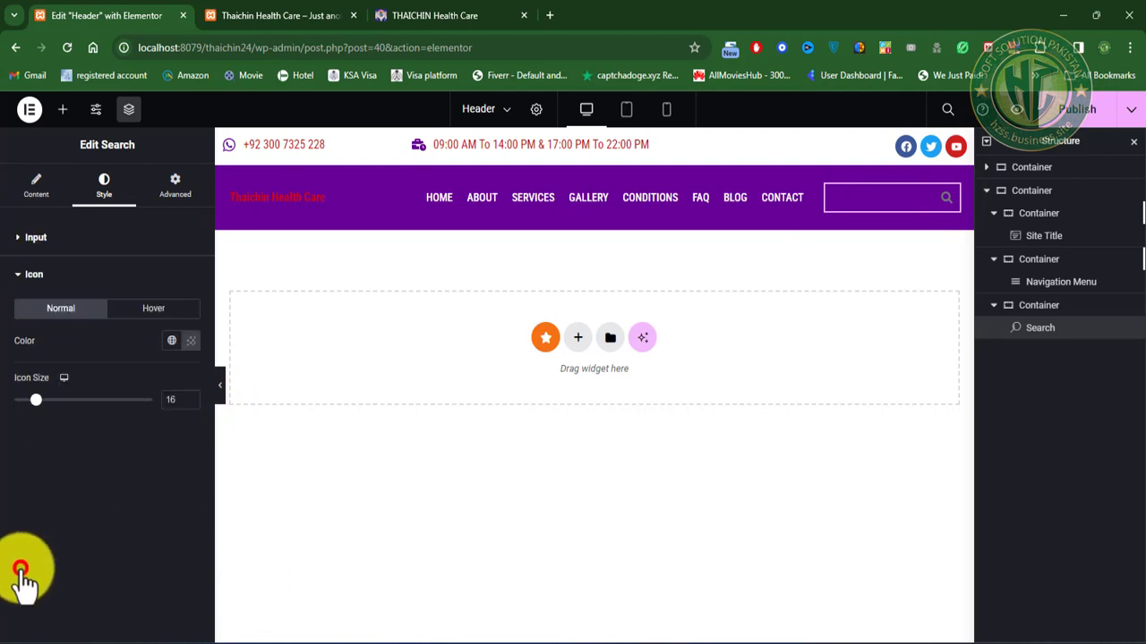
left_click(172, 340)
left_click(174, 344)
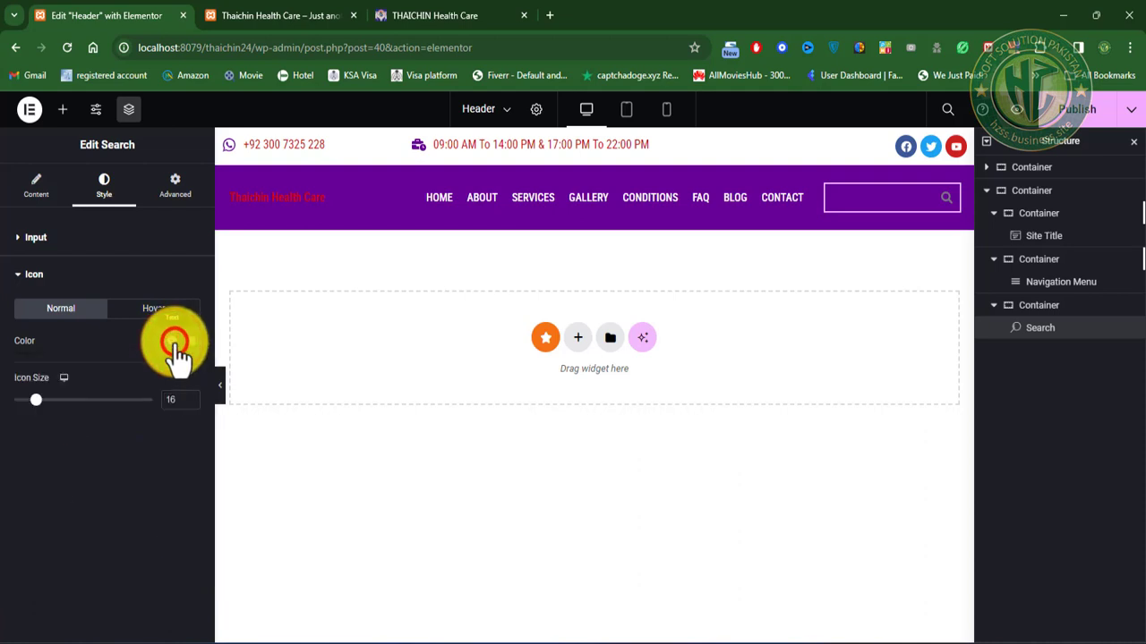
left_click(190, 341)
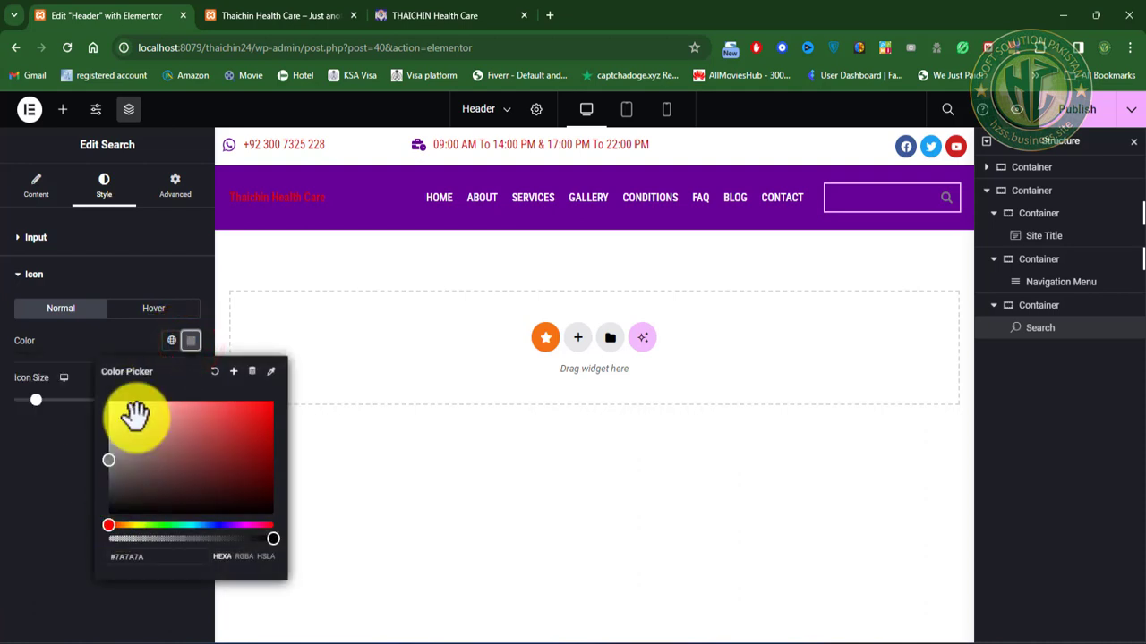
left_click(141, 338)
left_click(171, 340)
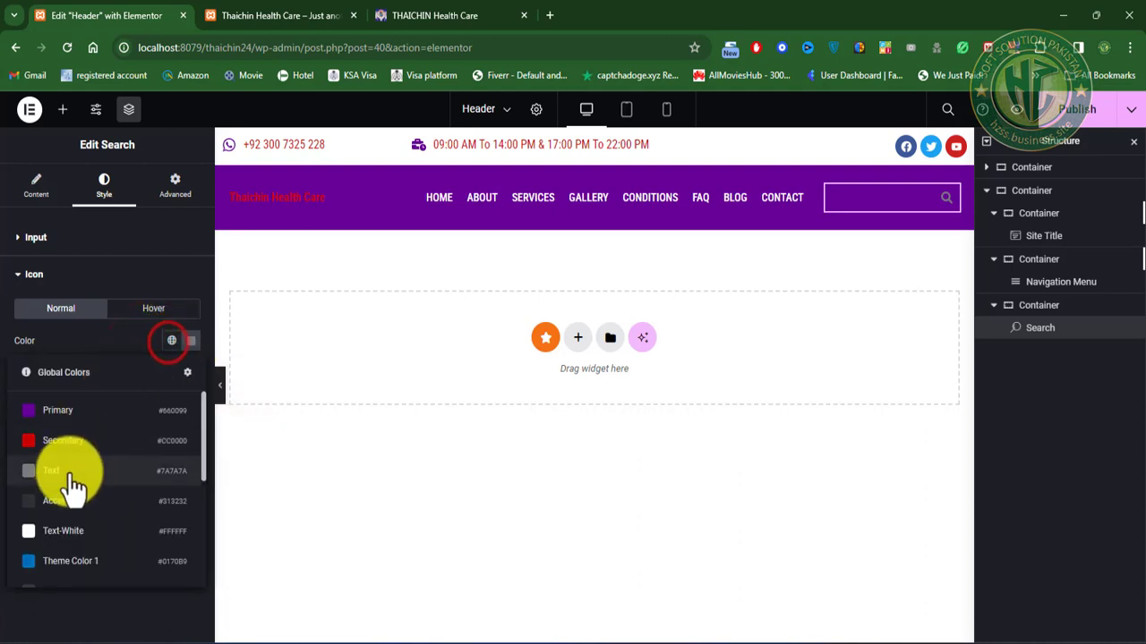
left_click(64, 528)
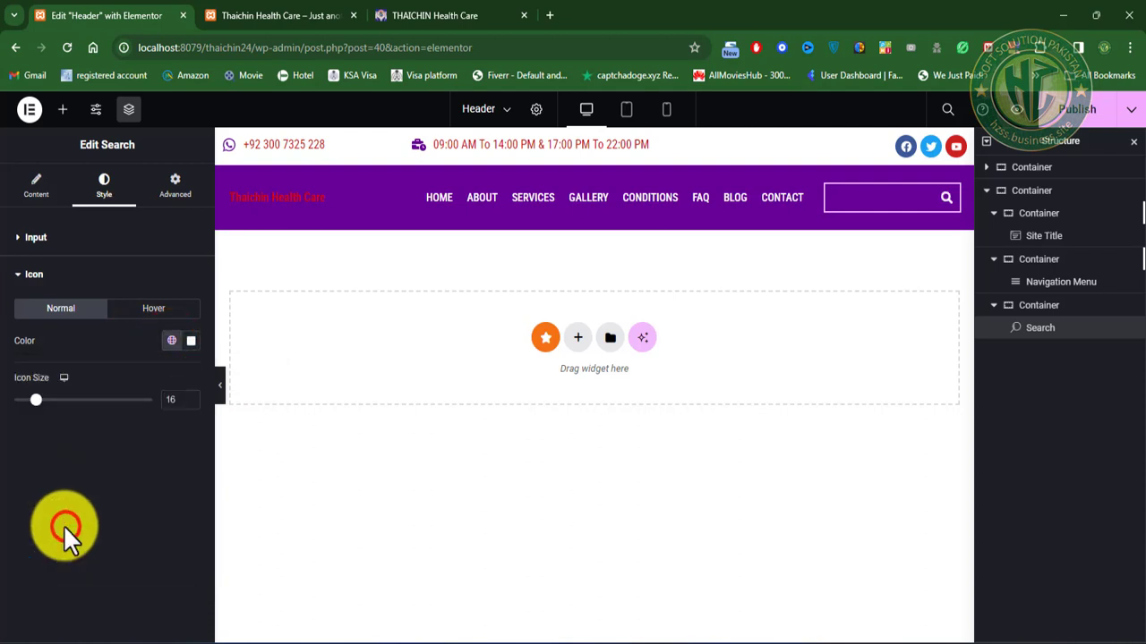
Step: Set the search icon's hover color to the global color Secondary and test it by expanding the search field
left_click(153, 308)
left_click(171, 343)
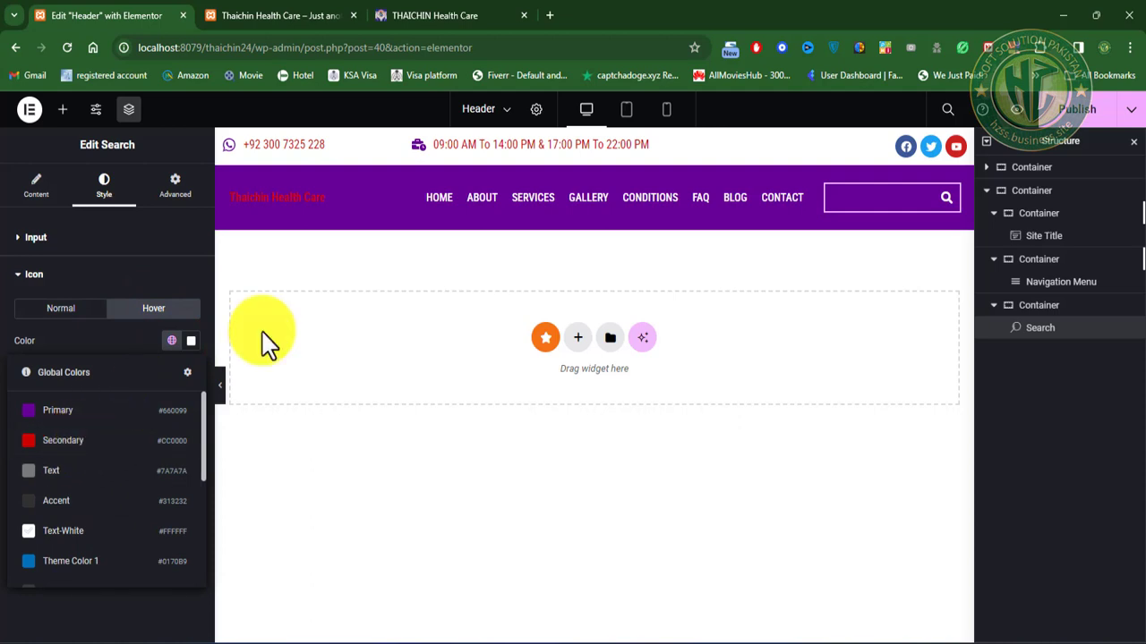
left_click(103, 440)
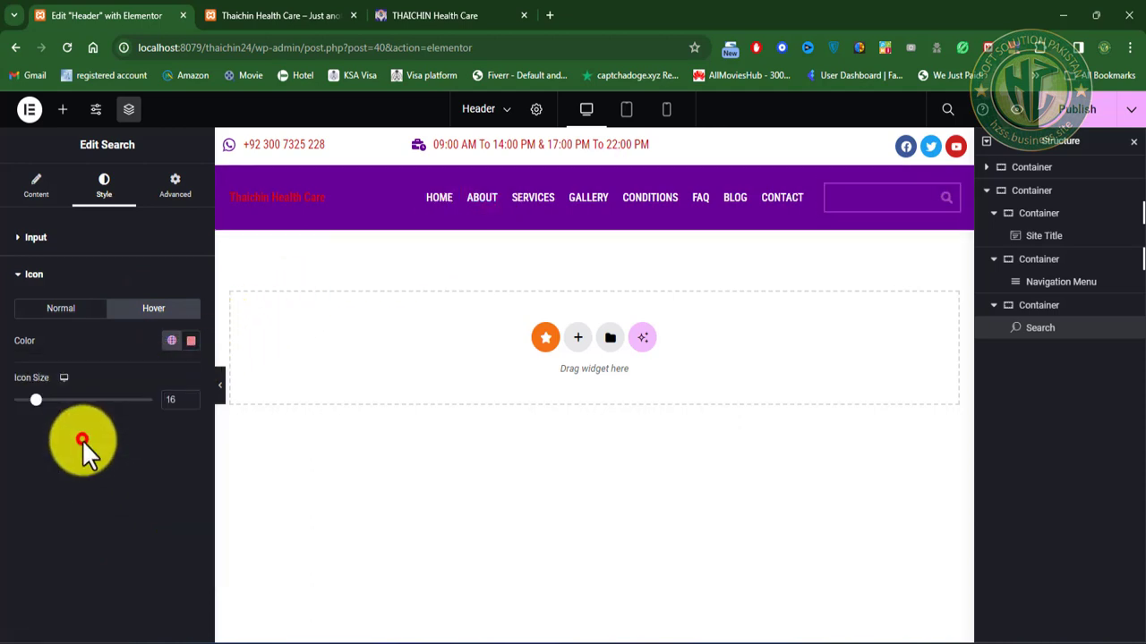
left_click(938, 203)
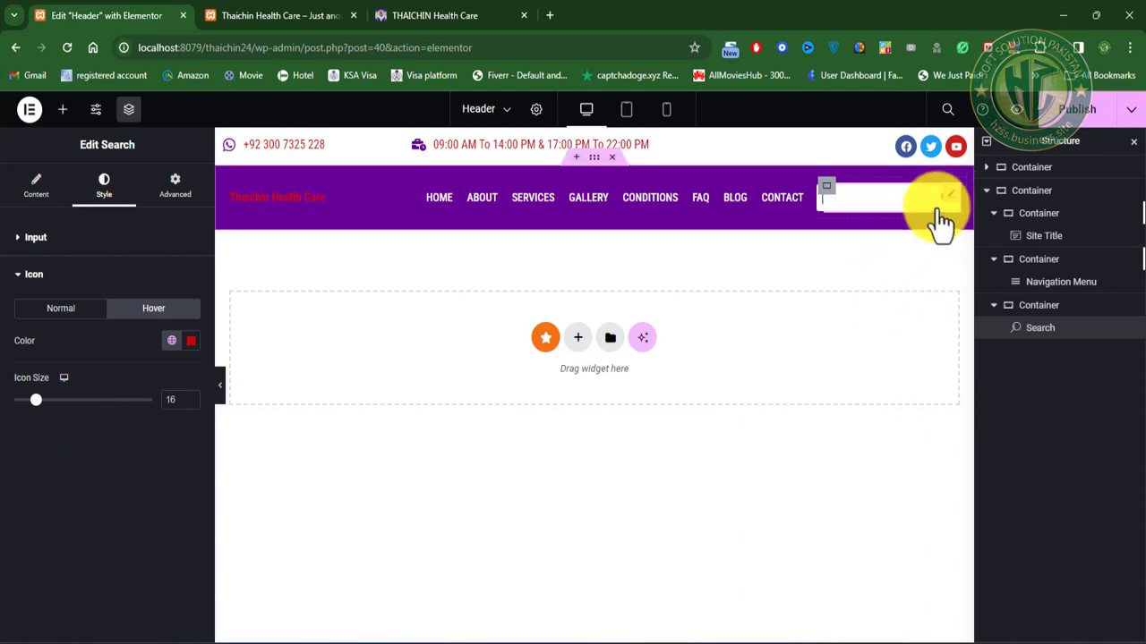
left_click(933, 204)
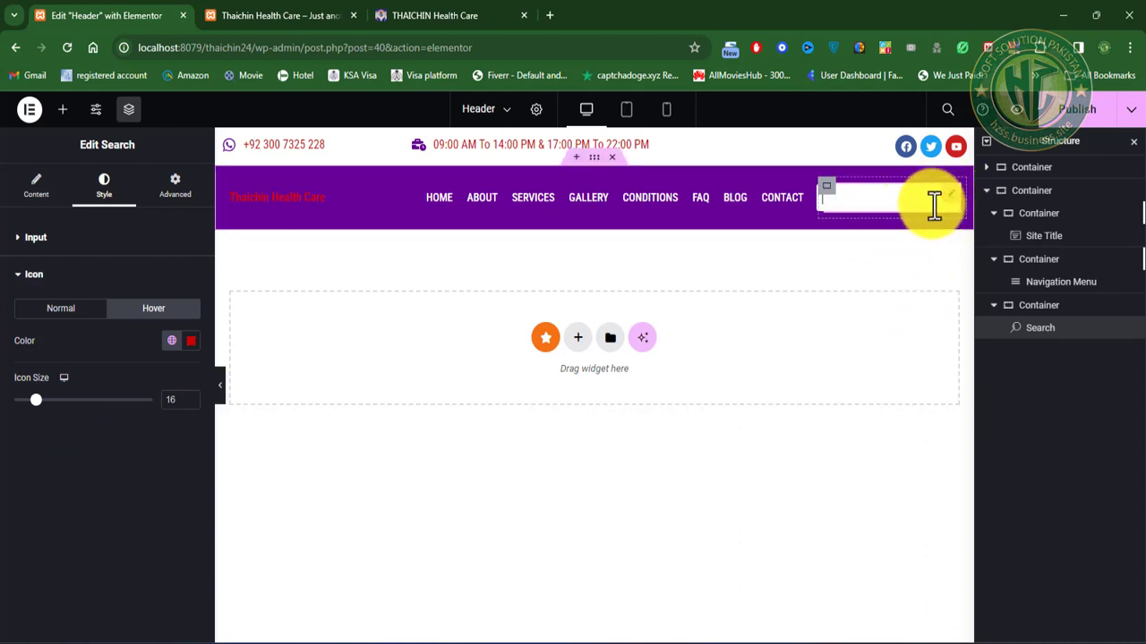
left_click(138, 499)
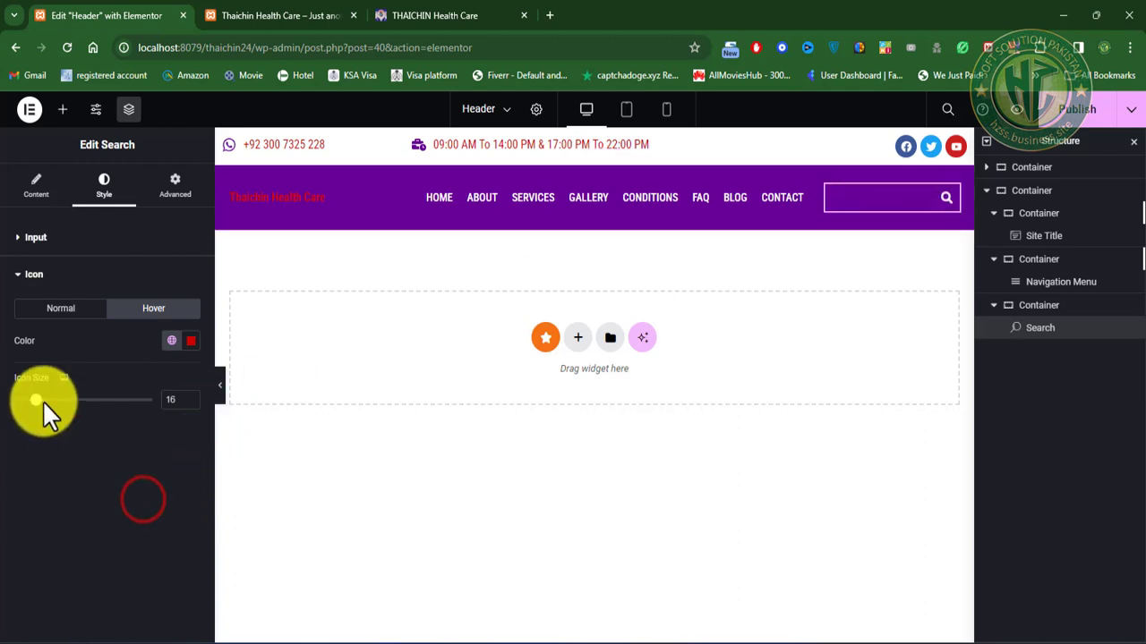
left_click(62, 315)
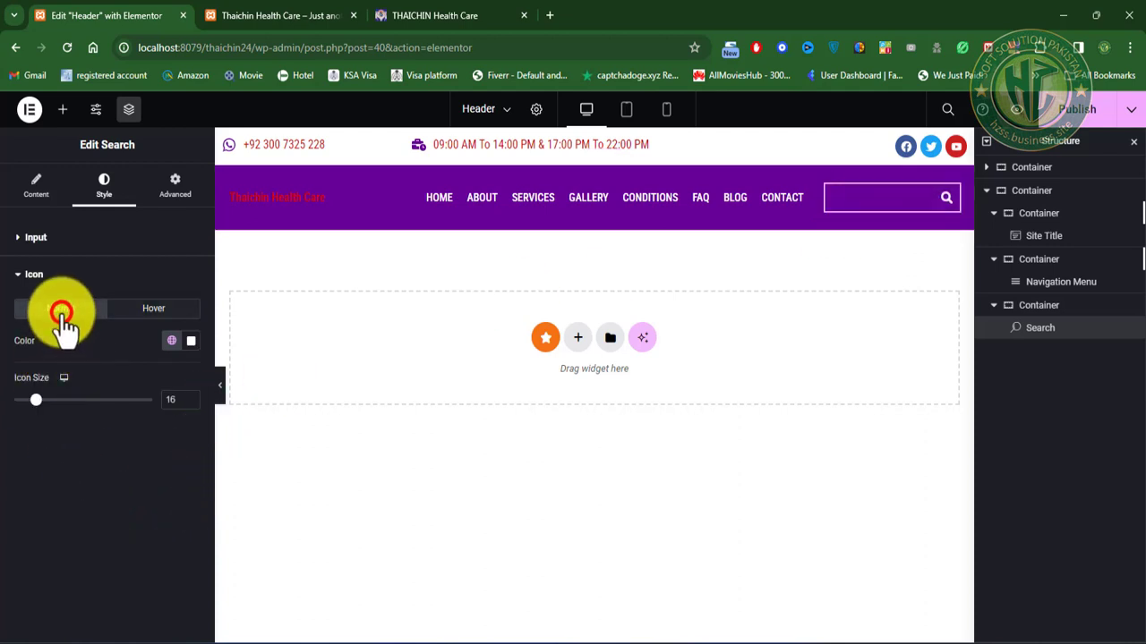
left_click(29, 237)
left_click(25, 239)
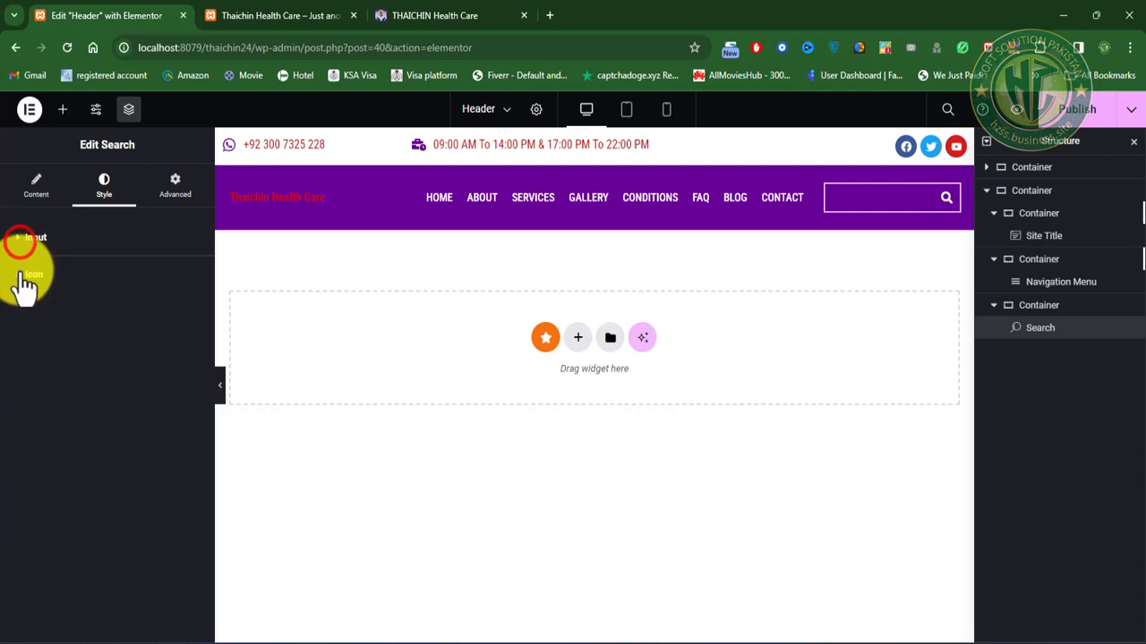
left_click(23, 273)
left_click(16, 274)
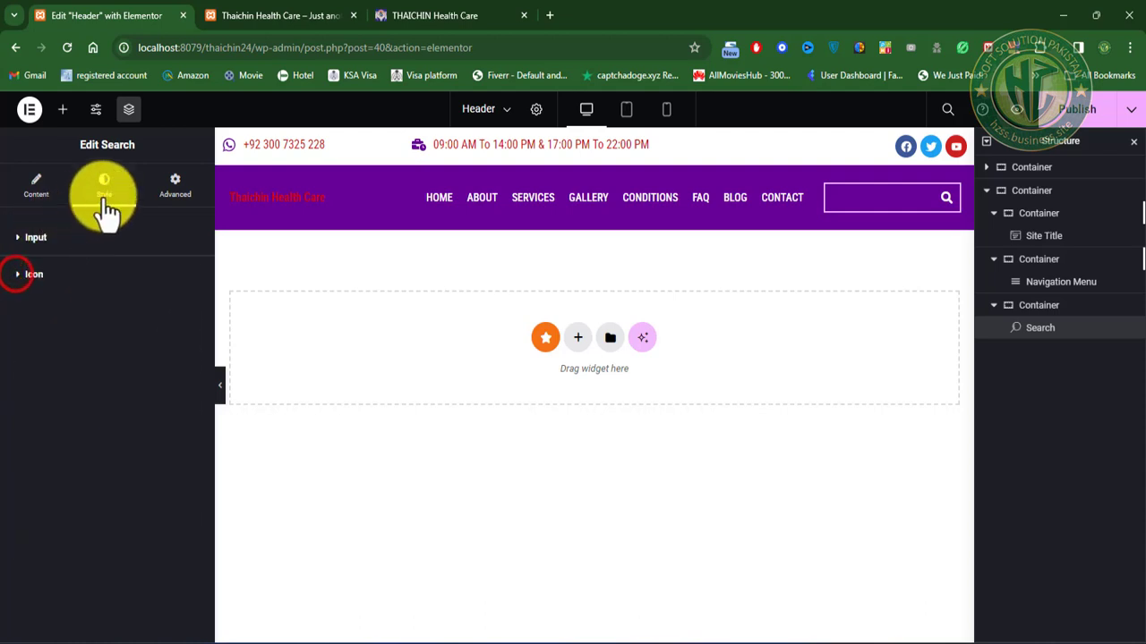
left_click(163, 192)
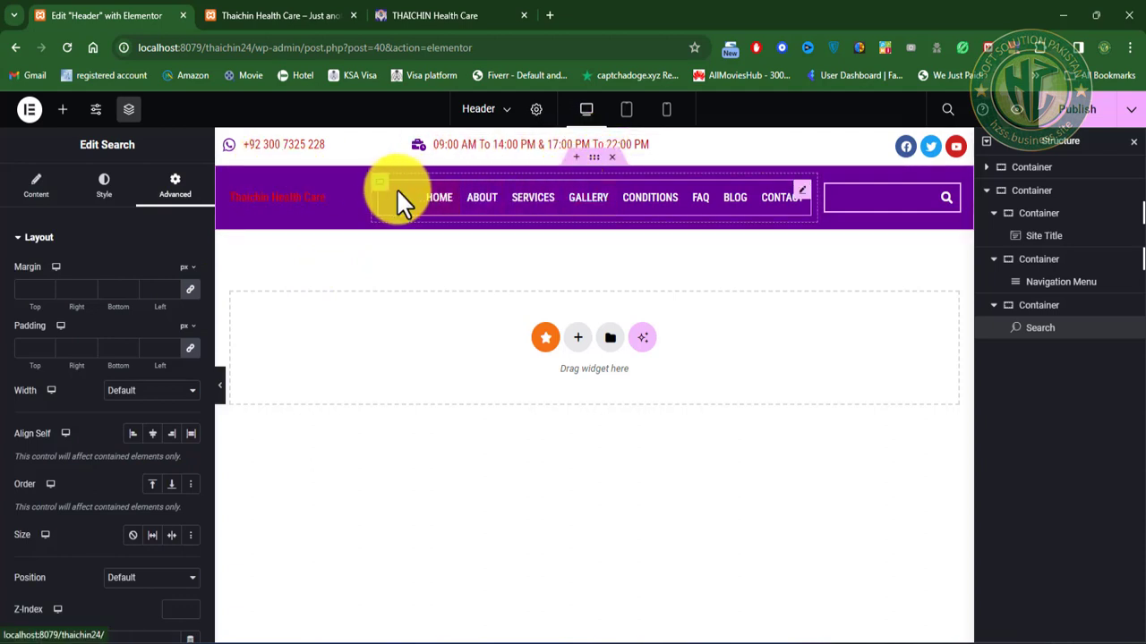
Step: Review the purple header row container's layout settings, including container layout, content width and column and row gaps
left_click(597, 164)
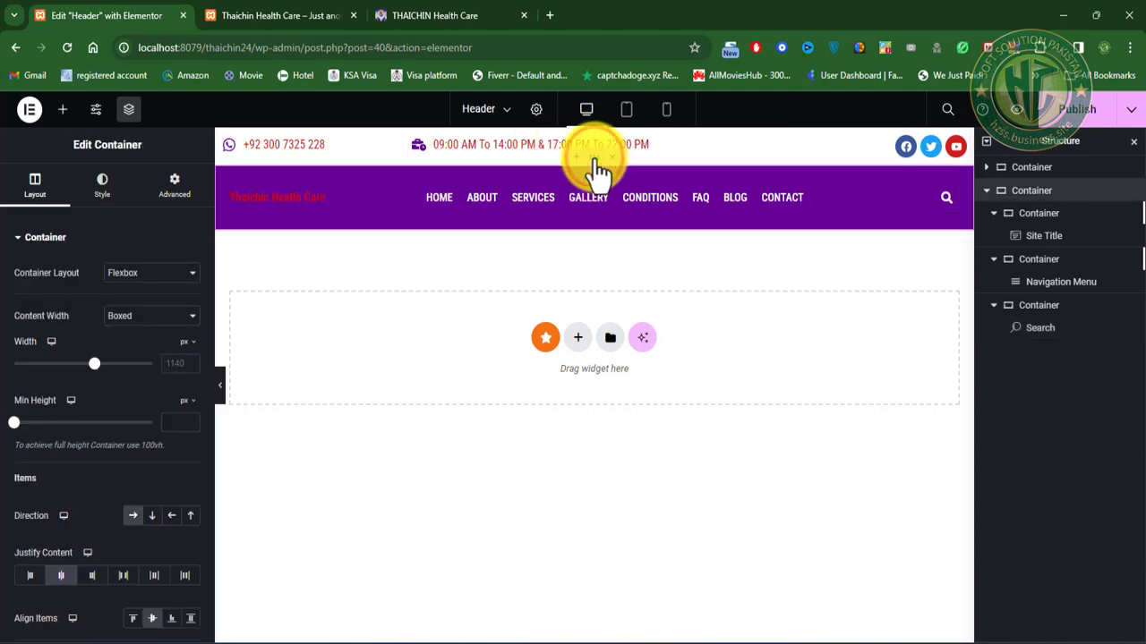
left_click(193, 317)
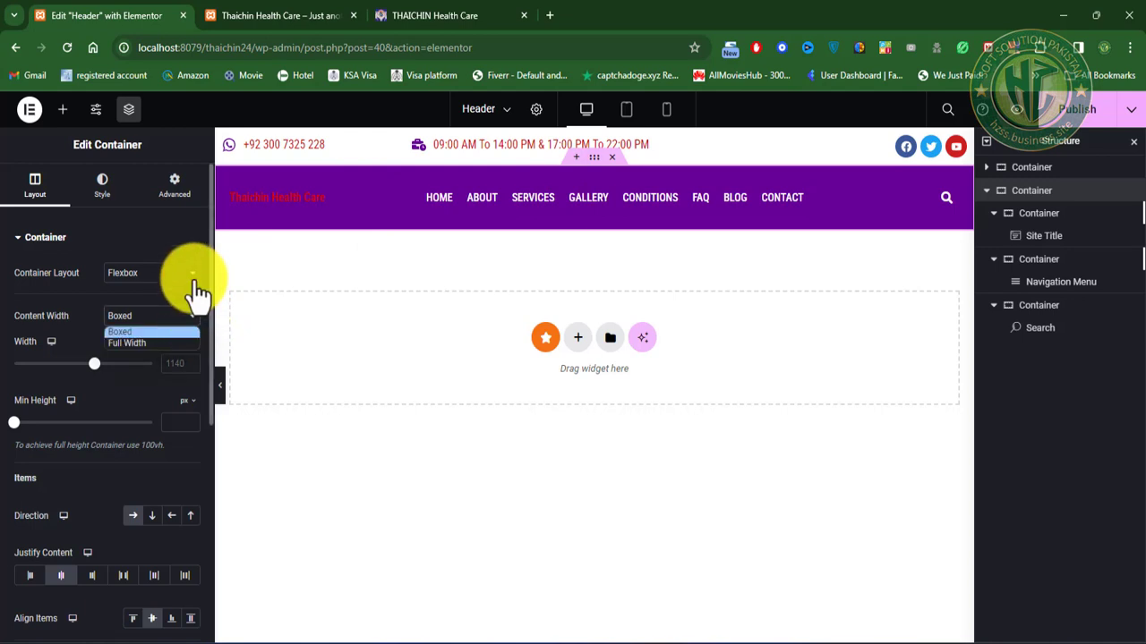
left_click(191, 275)
left_click(192, 273)
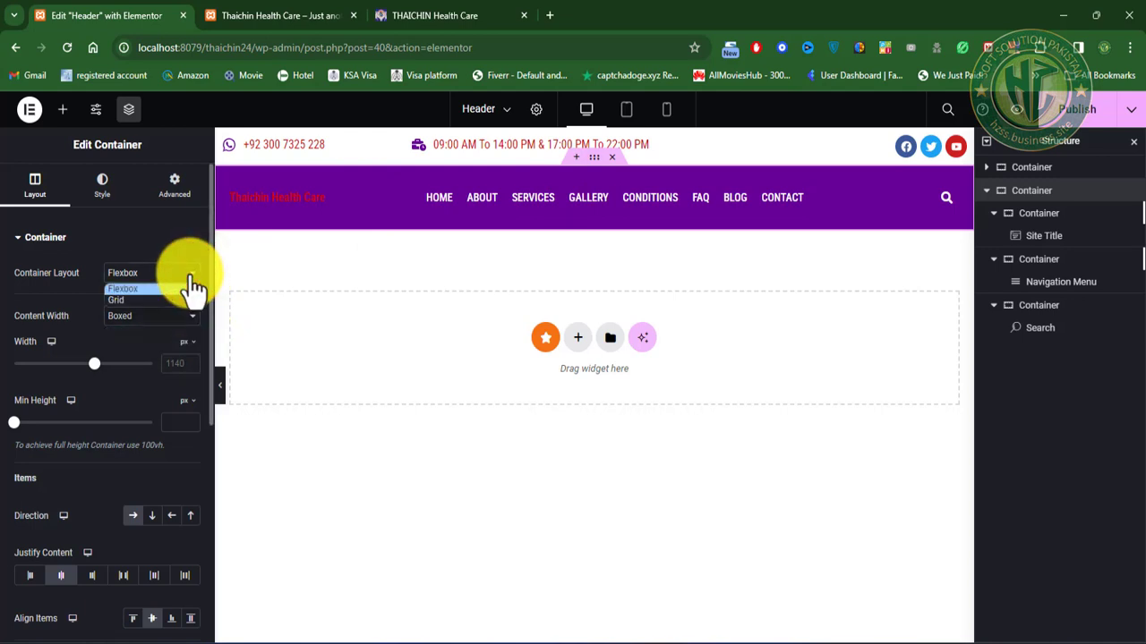
left_click(191, 274)
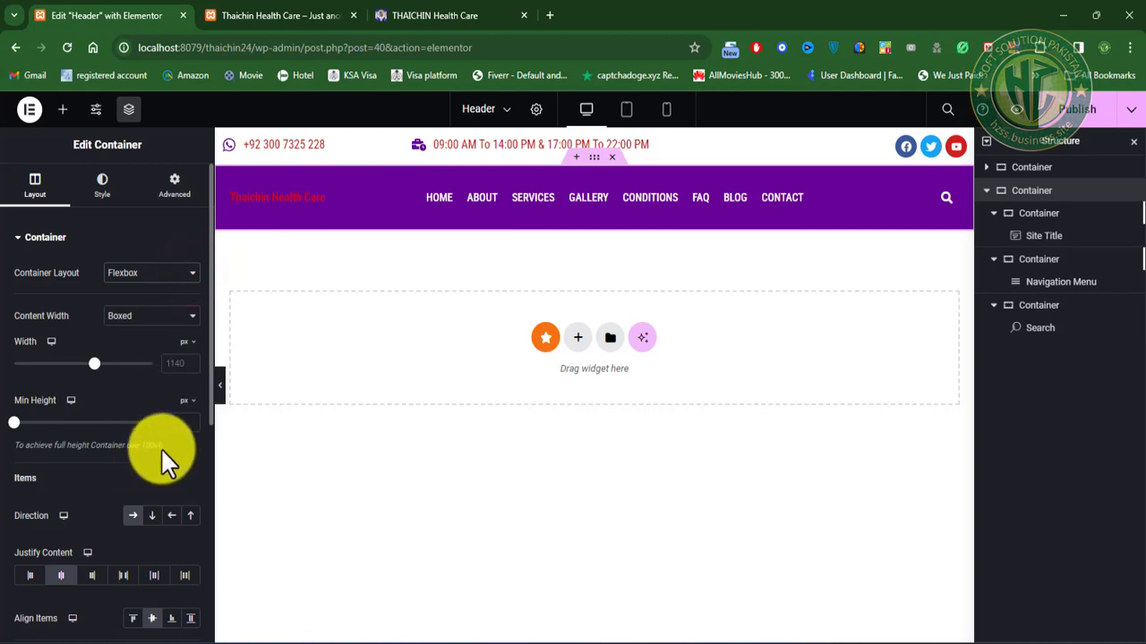
scroll(122, 512, "down", 1)
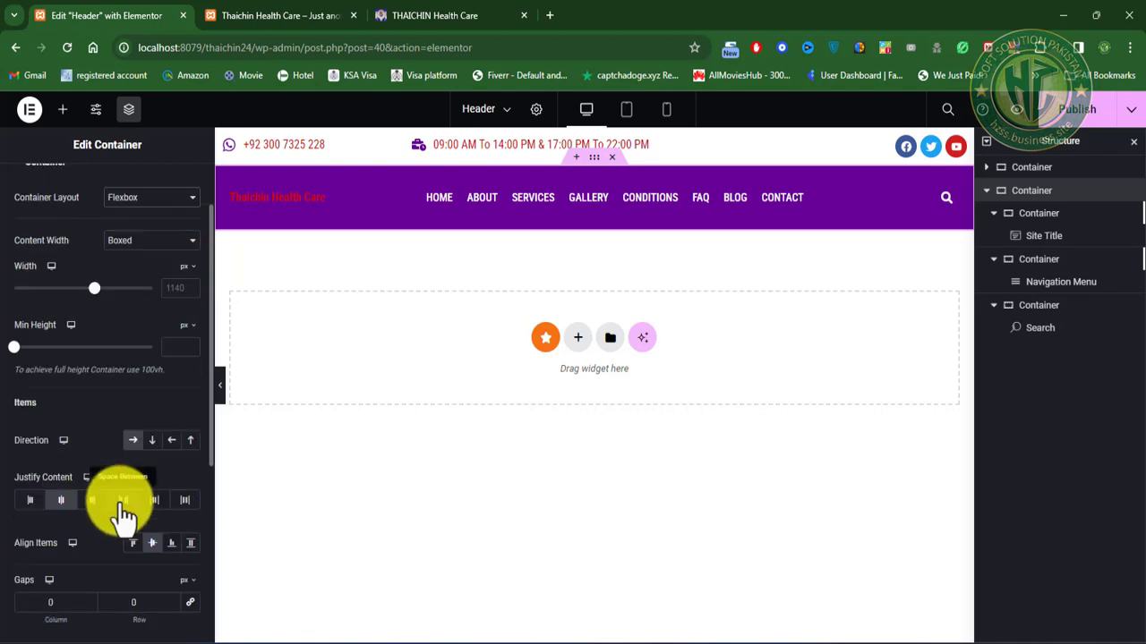
left_click(64, 607)
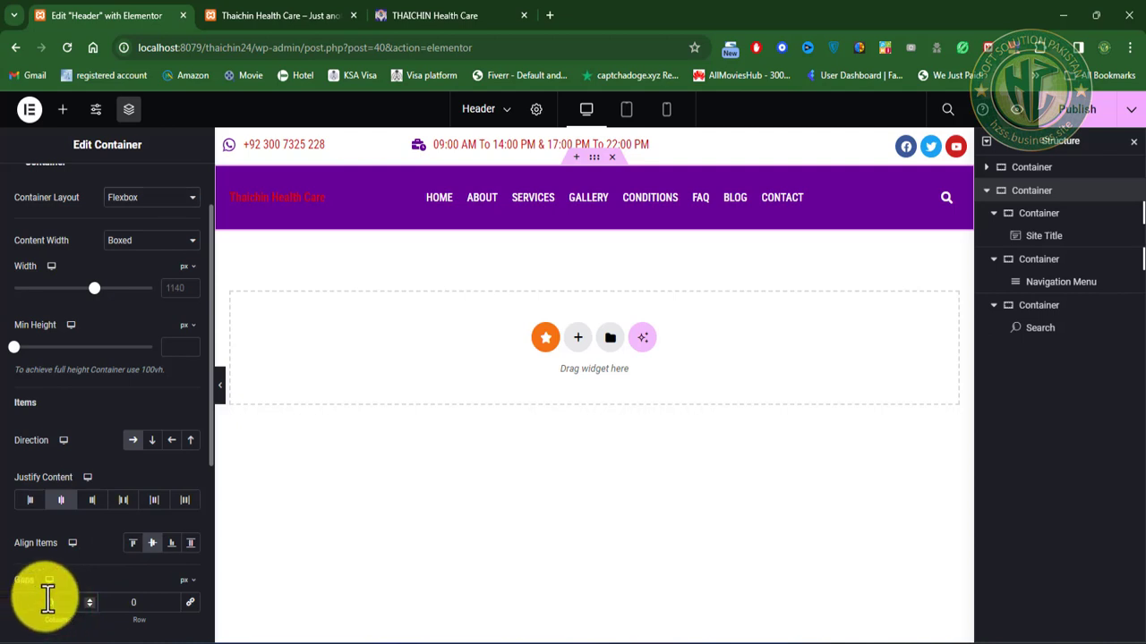
left_click(150, 607)
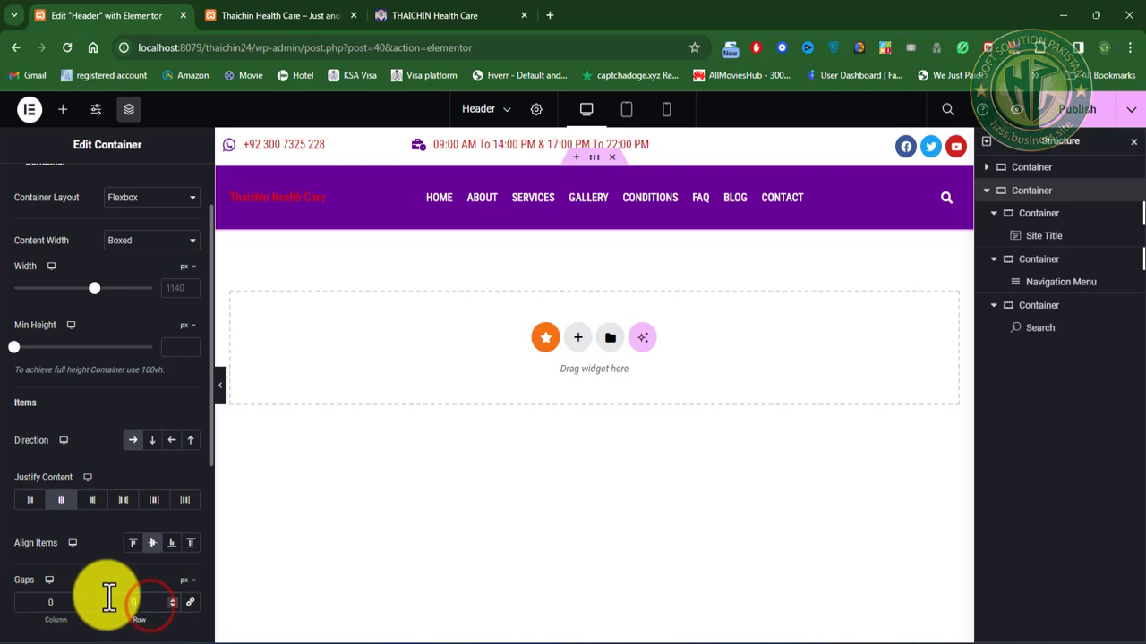
Step: Set the margin and padding of the site title's container to 0 on all sides
left_click(231, 202)
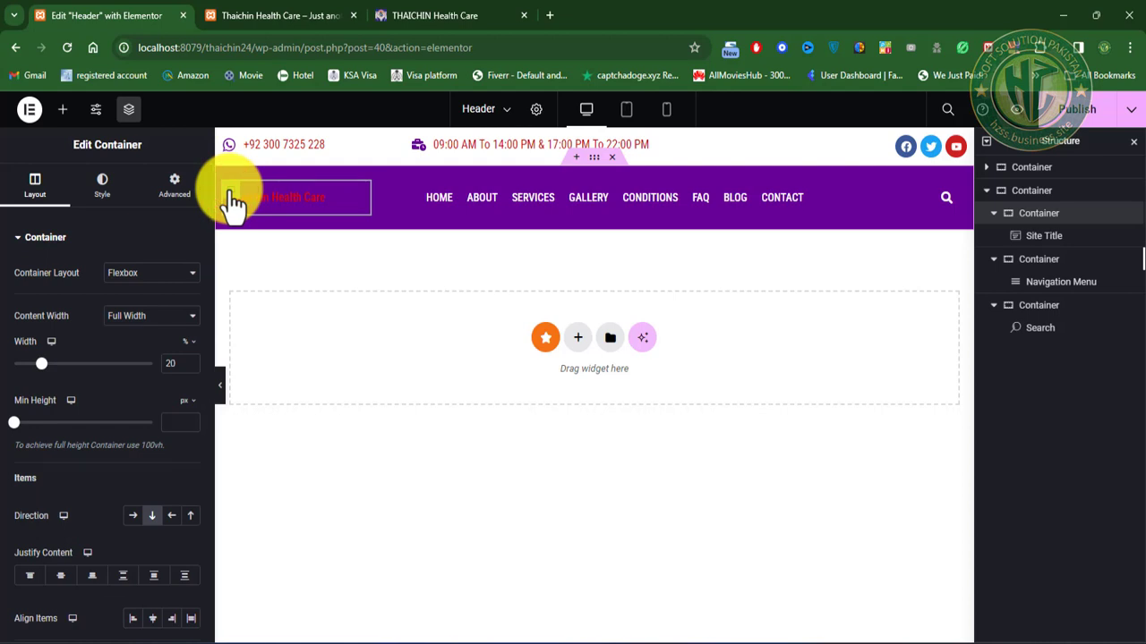
left_click(177, 185)
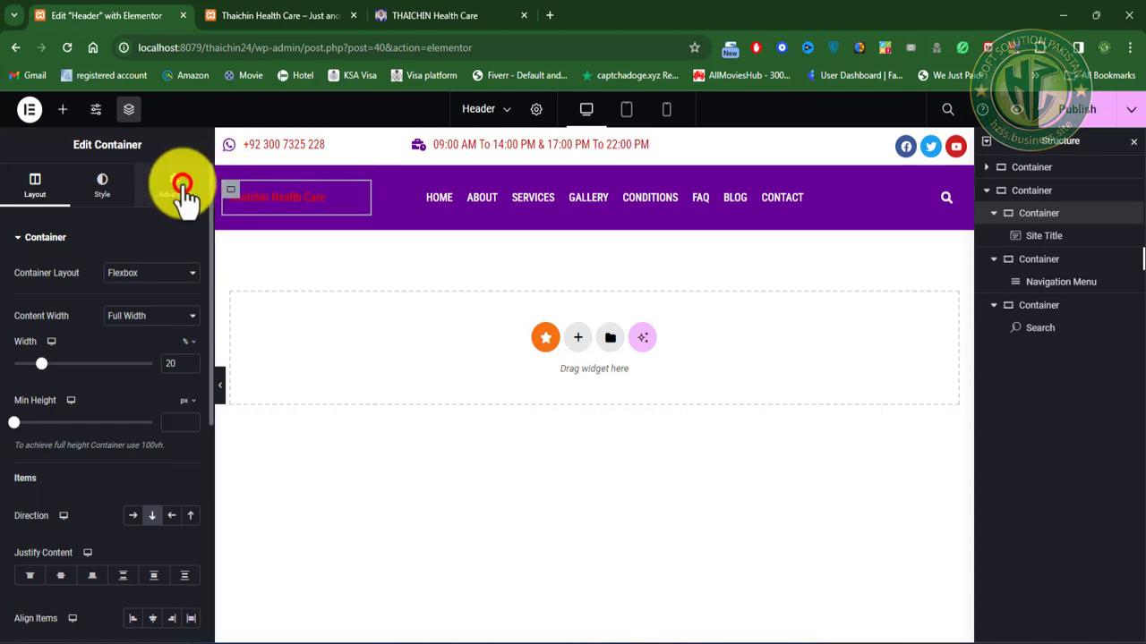
left_click(40, 288)
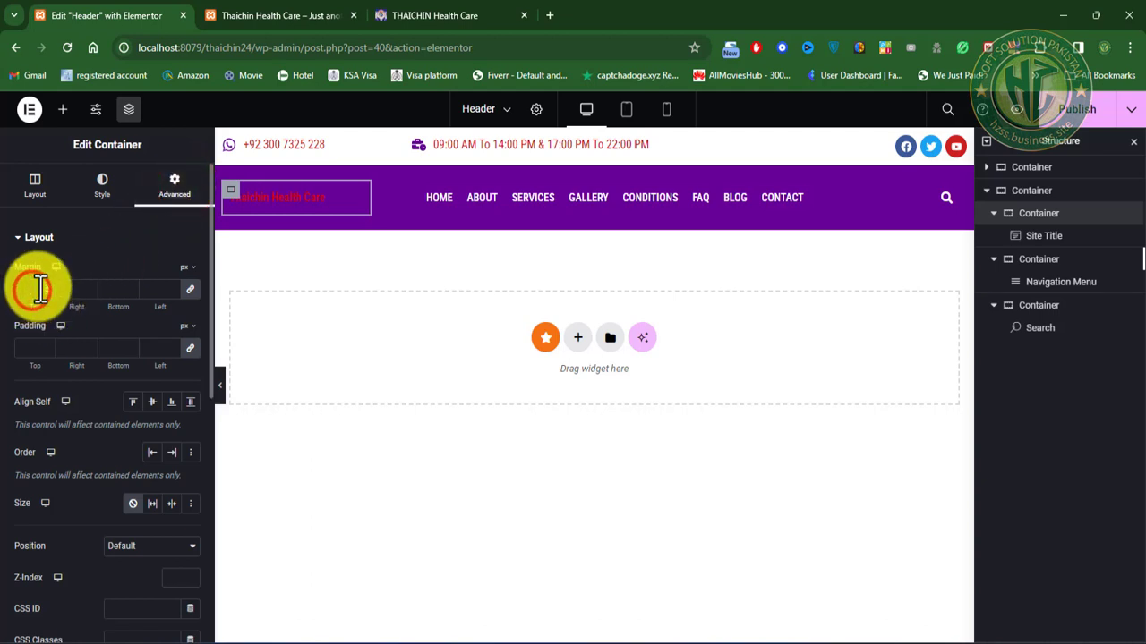
left_click(31, 348)
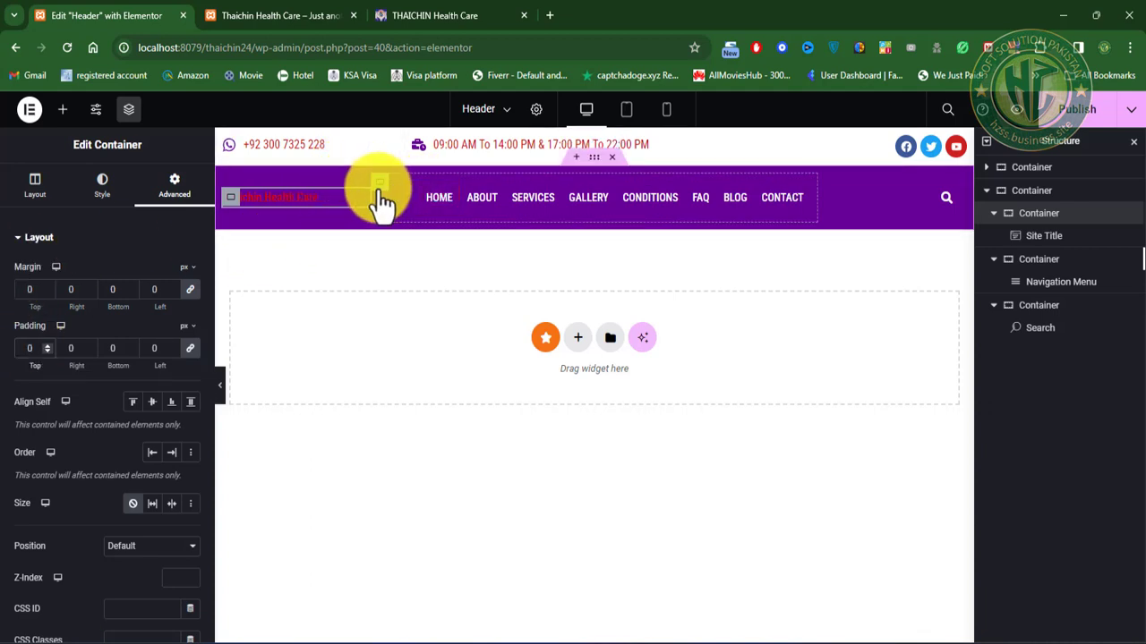
Step: Set the margin and padding of the navigation menu's container to 0 on all sides
left_click(378, 191)
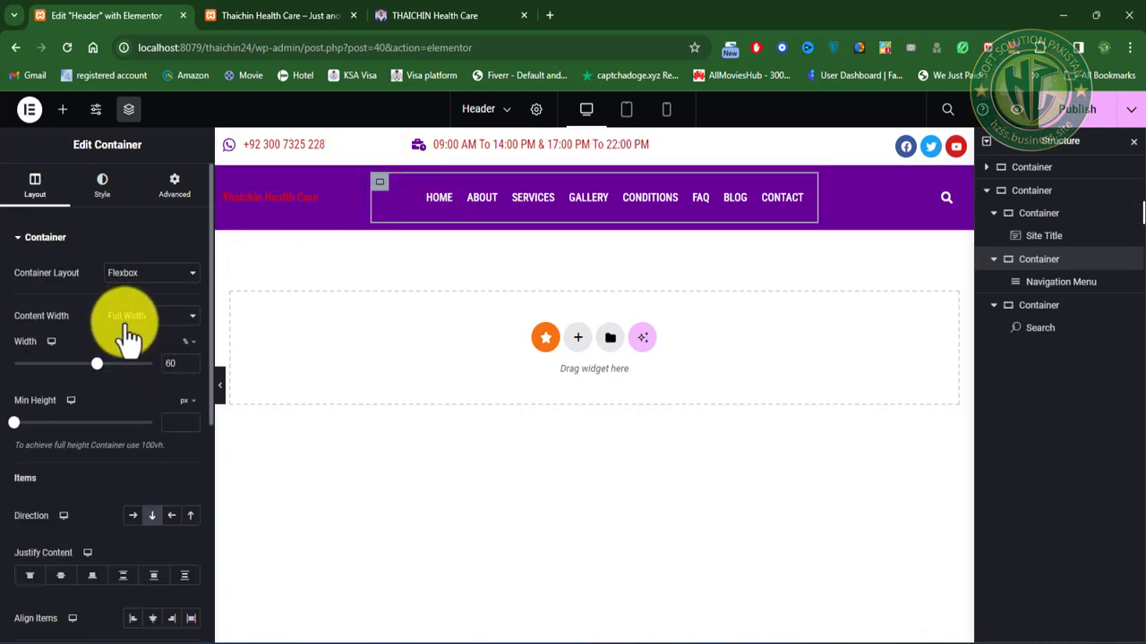
left_click(183, 195)
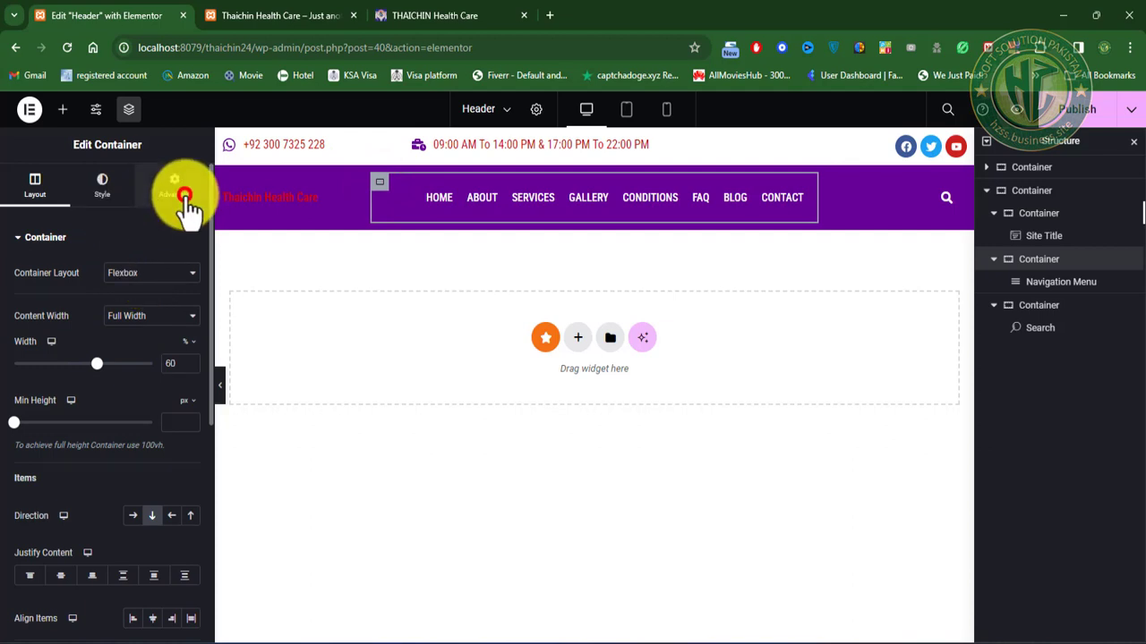
left_click(27, 348)
type("0")
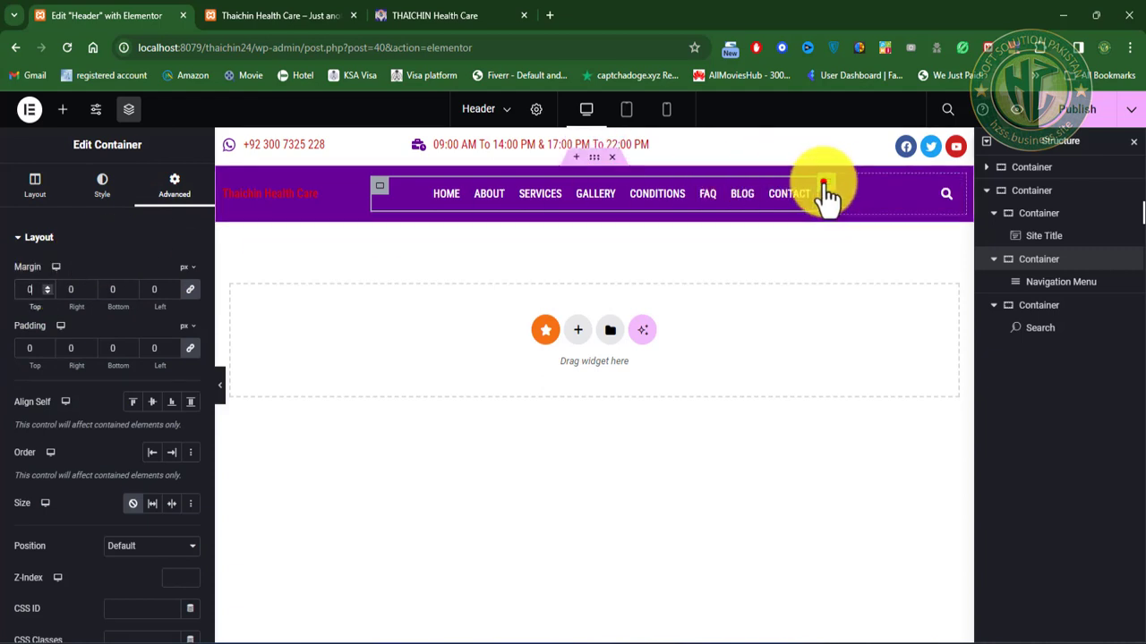
Step: Set the margin and padding of the search widget's container to 0 on all sides
left_click(825, 181)
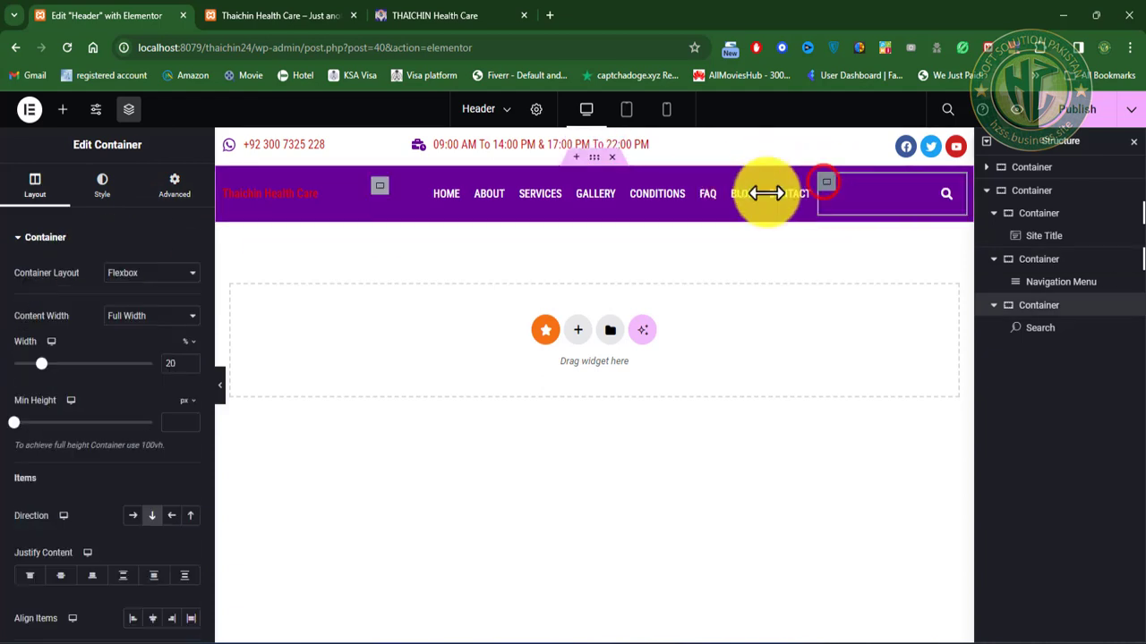
left_click(101, 190)
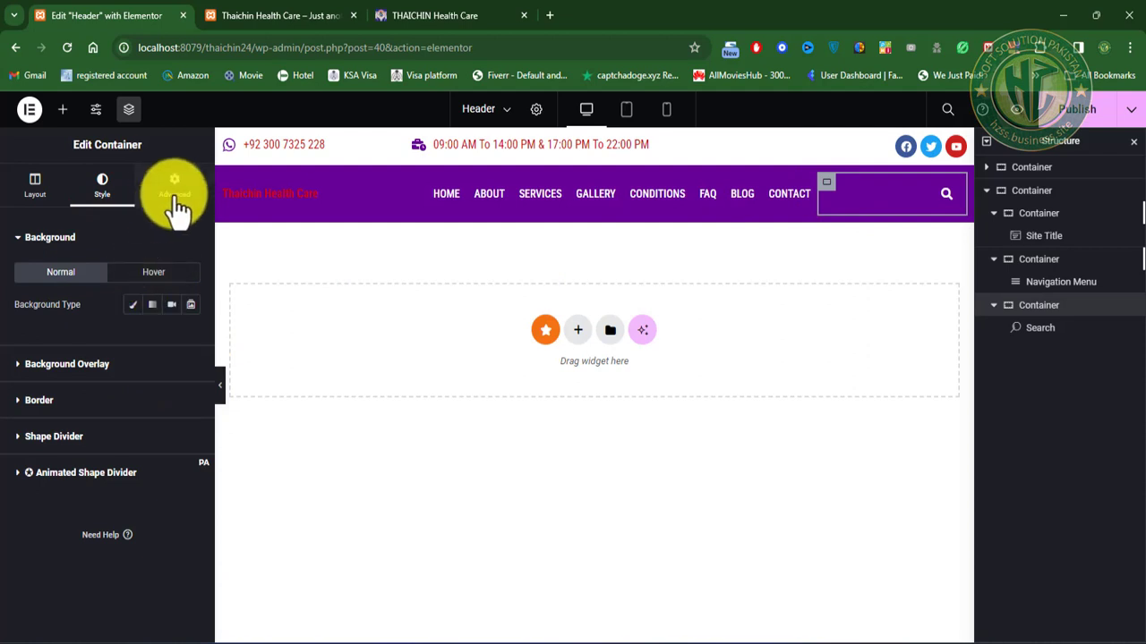
left_click(176, 190)
left_click(35, 288)
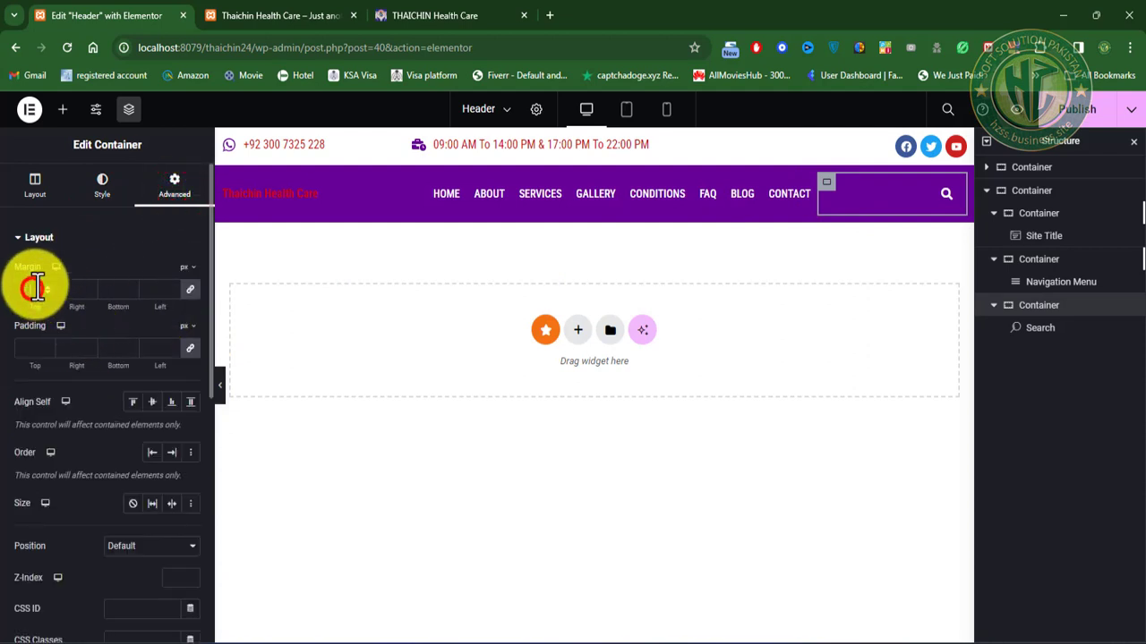
type("0")
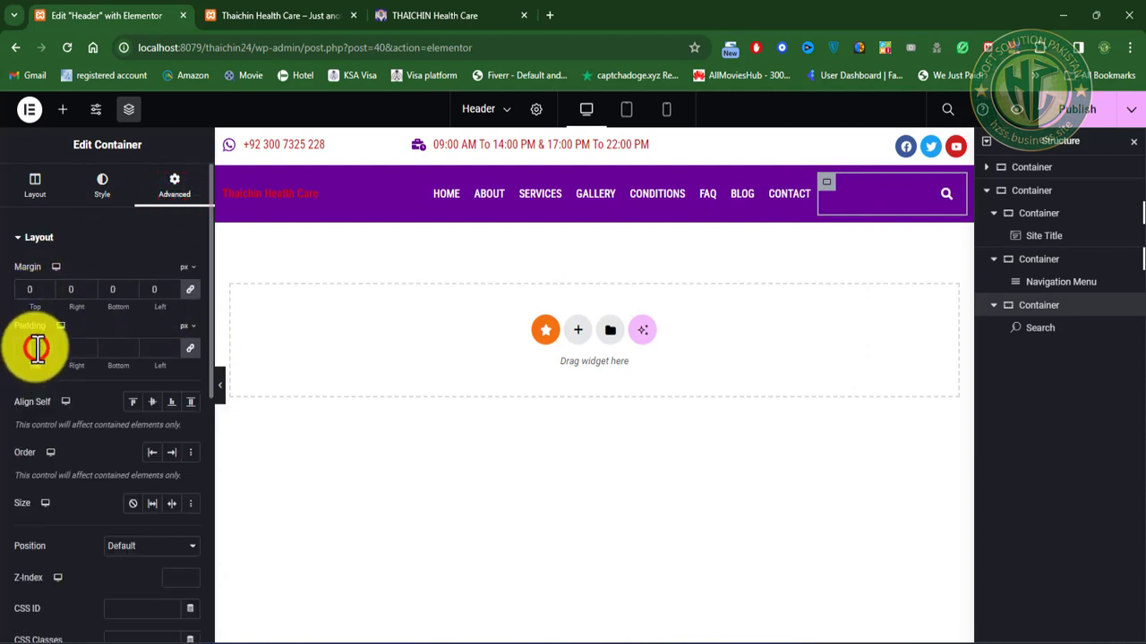
left_click(36, 348)
type("0")
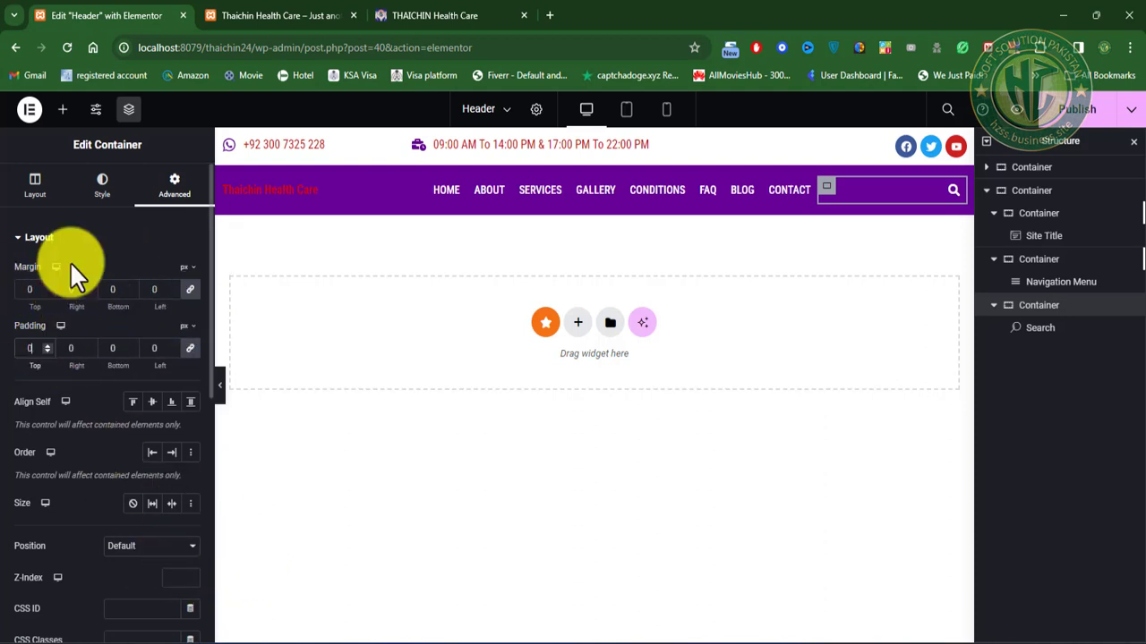
Step: Publish the header and reload the live Thaichin Health Care site to load the new version
left_click(1109, 108)
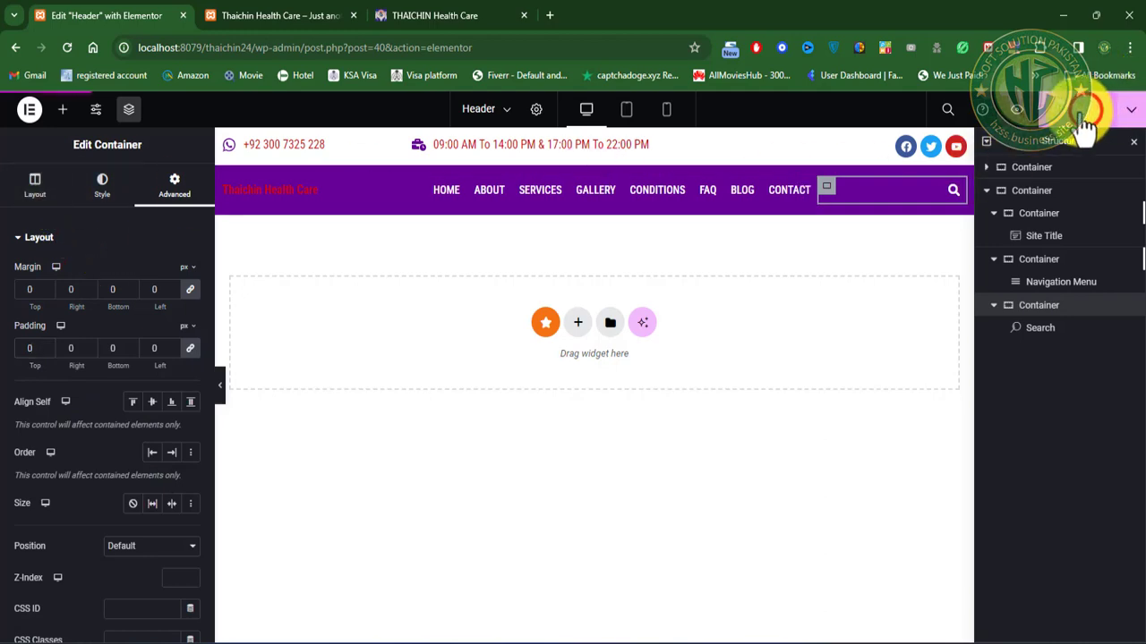
left_click(430, 26)
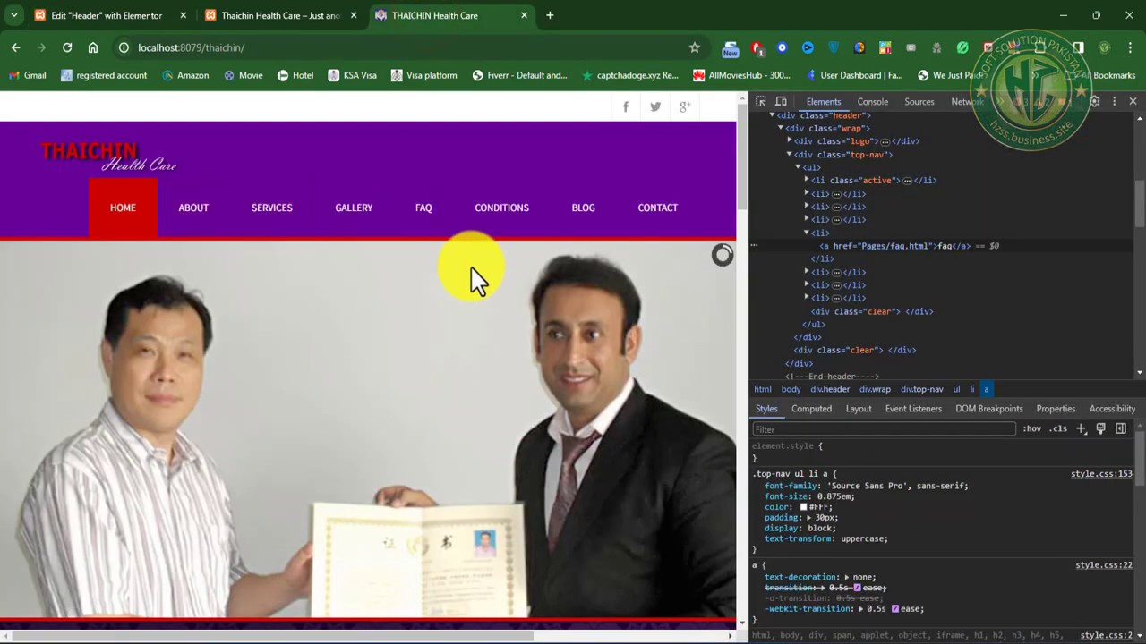
left_click(269, 18)
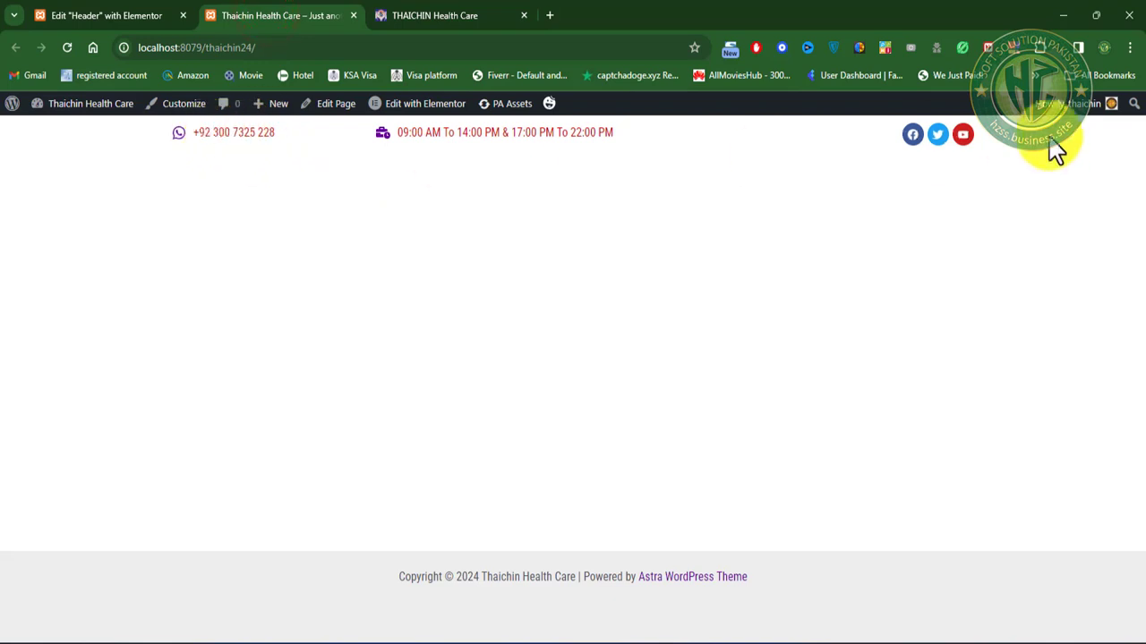
left_click(67, 48)
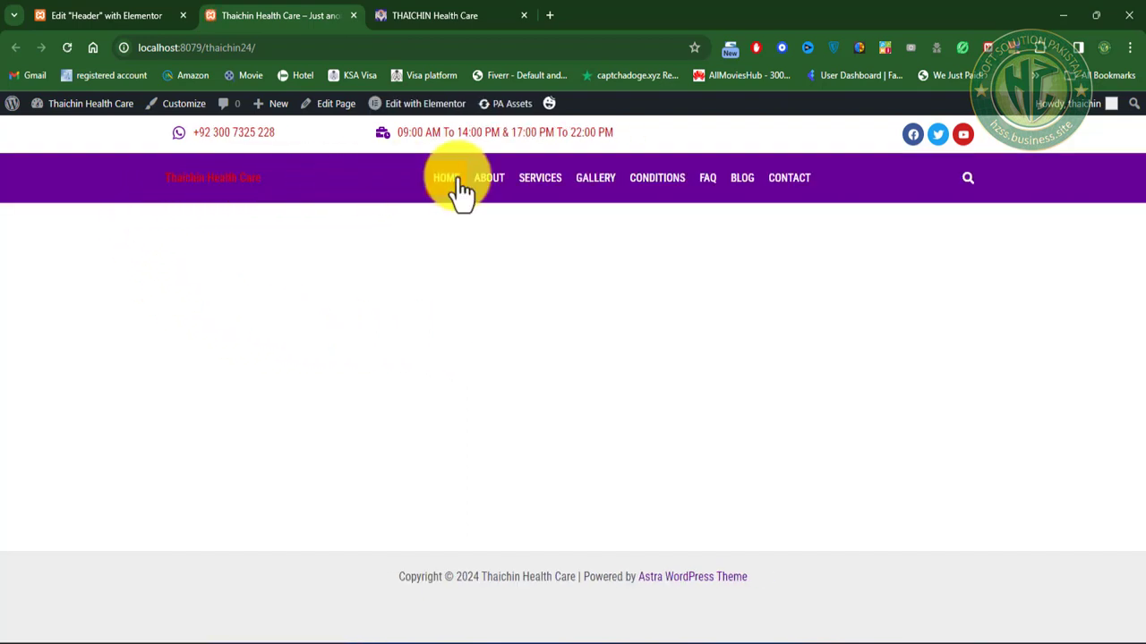
Step: Test the live header's expanding search and menu items, and compare them with the original THAICHIN site's header
left_click(968, 181)
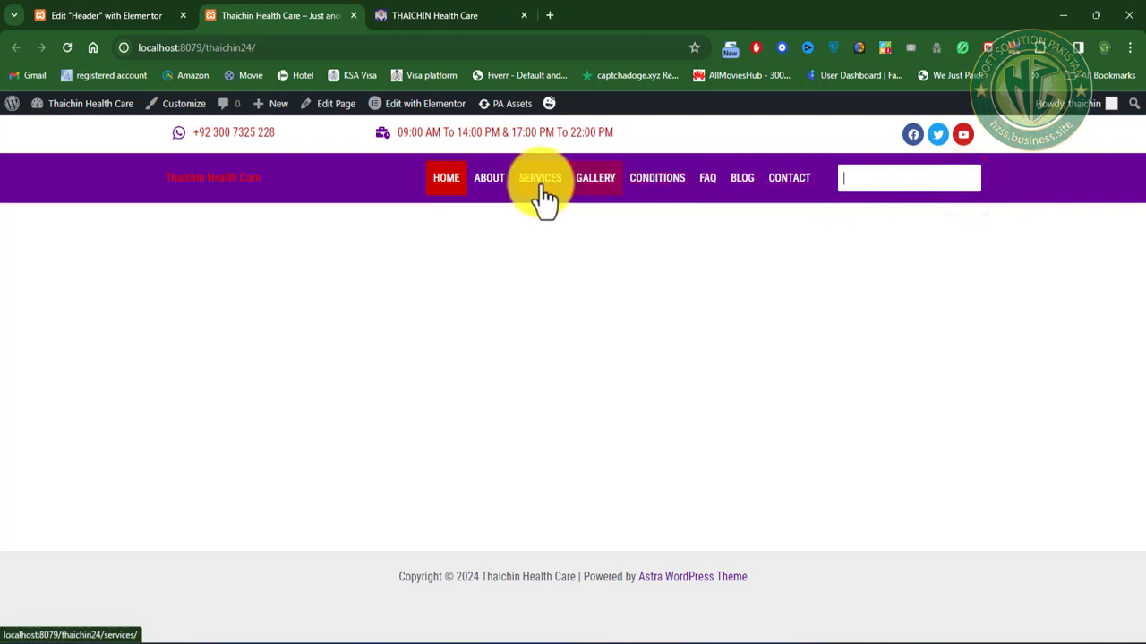
left_click(467, 245)
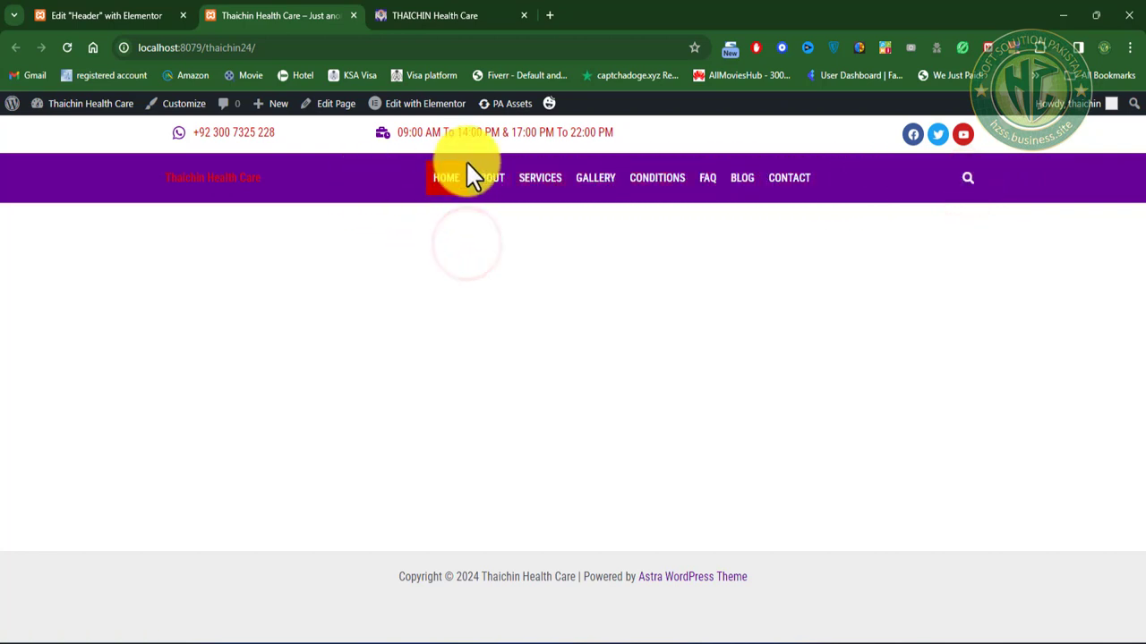
left_click(449, 181)
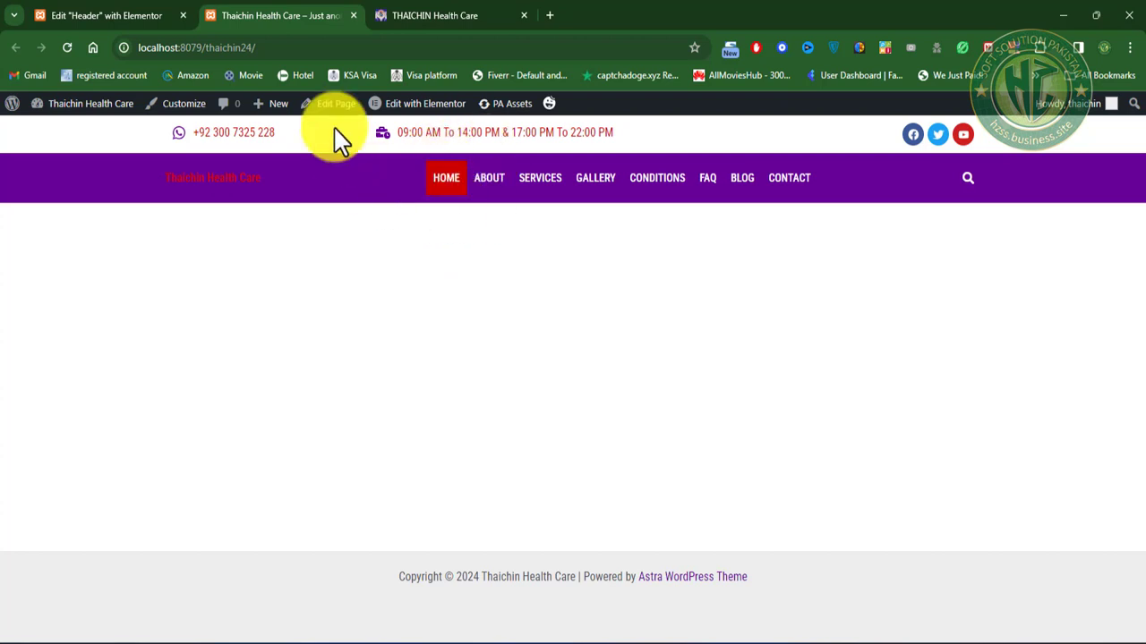
left_click(452, 16)
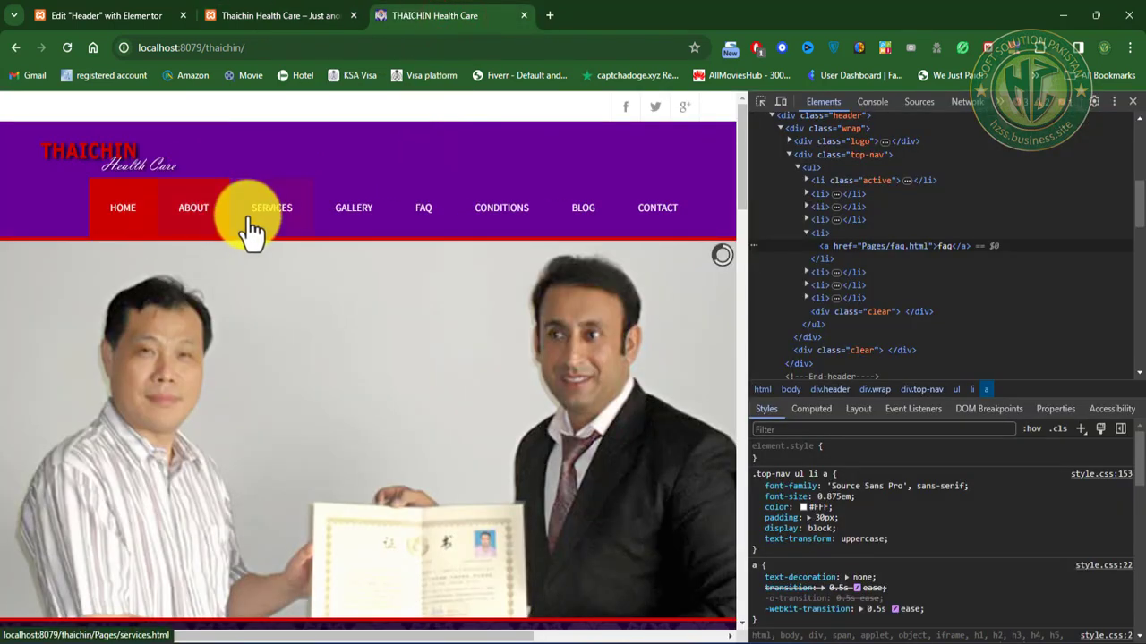
left_click(301, 13)
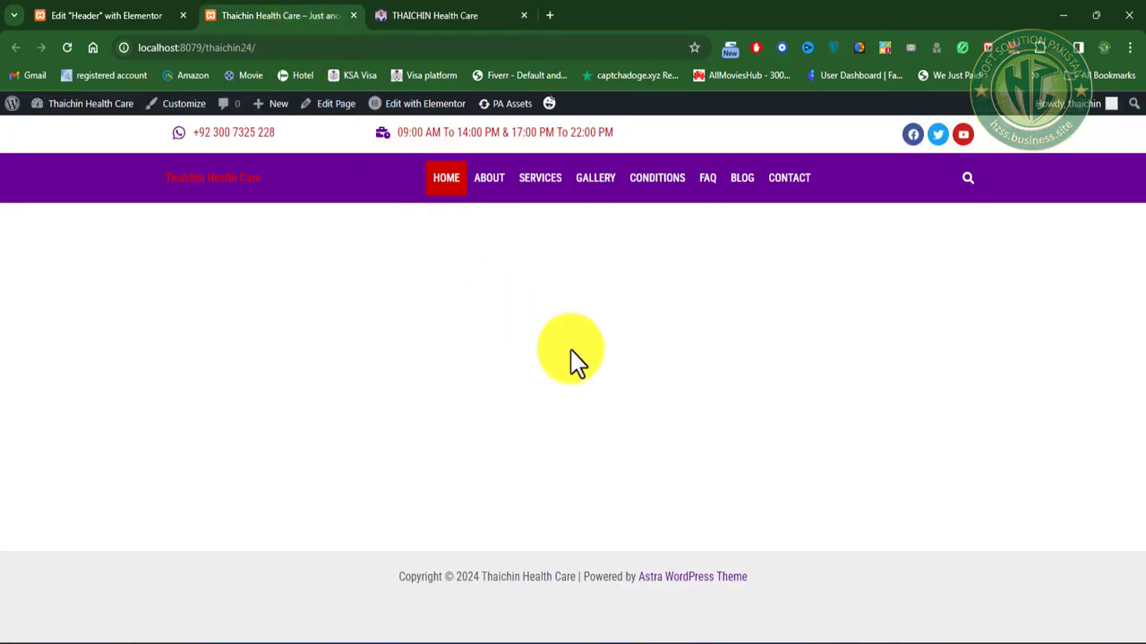
Step: Return to the Elementor header editor and give the purple header row container a Solid border
left_click(130, 16)
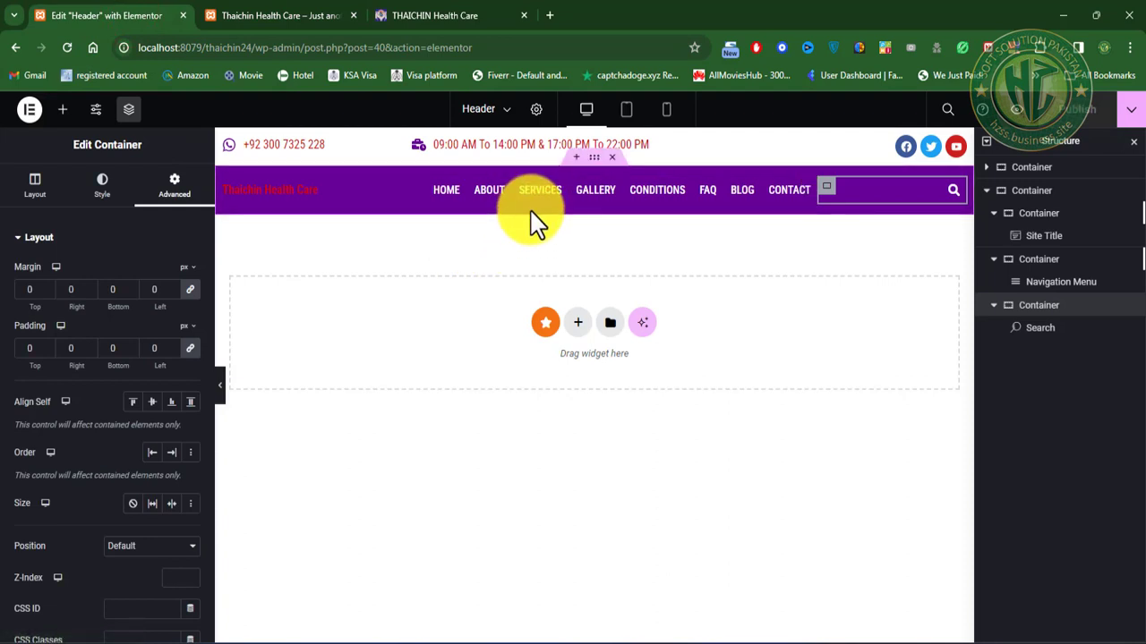
left_click(595, 160)
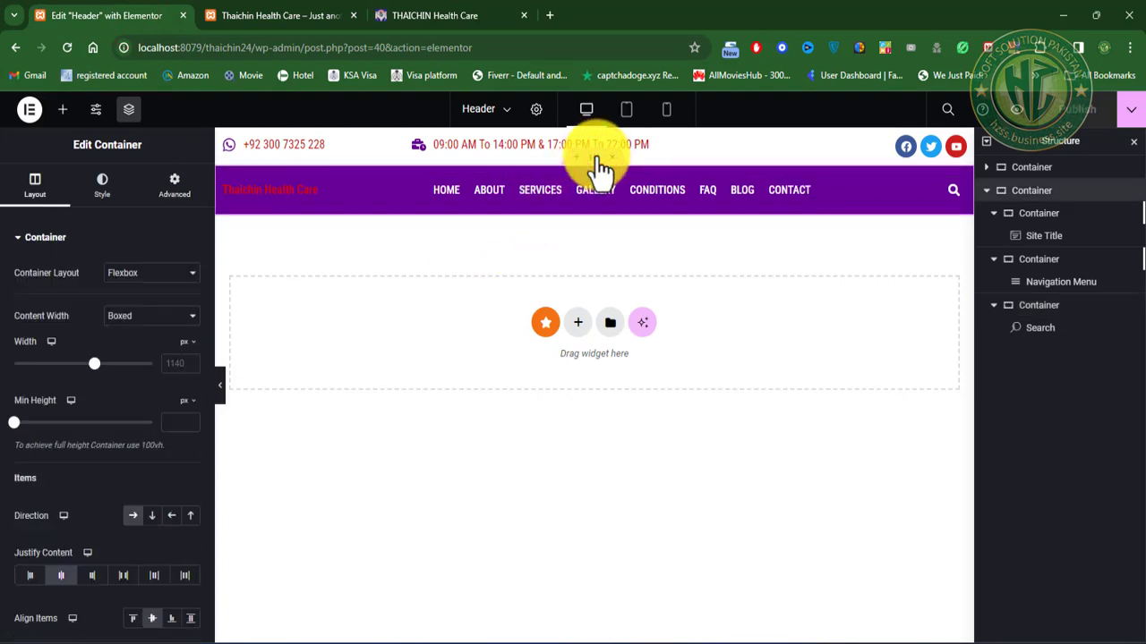
left_click(121, 192)
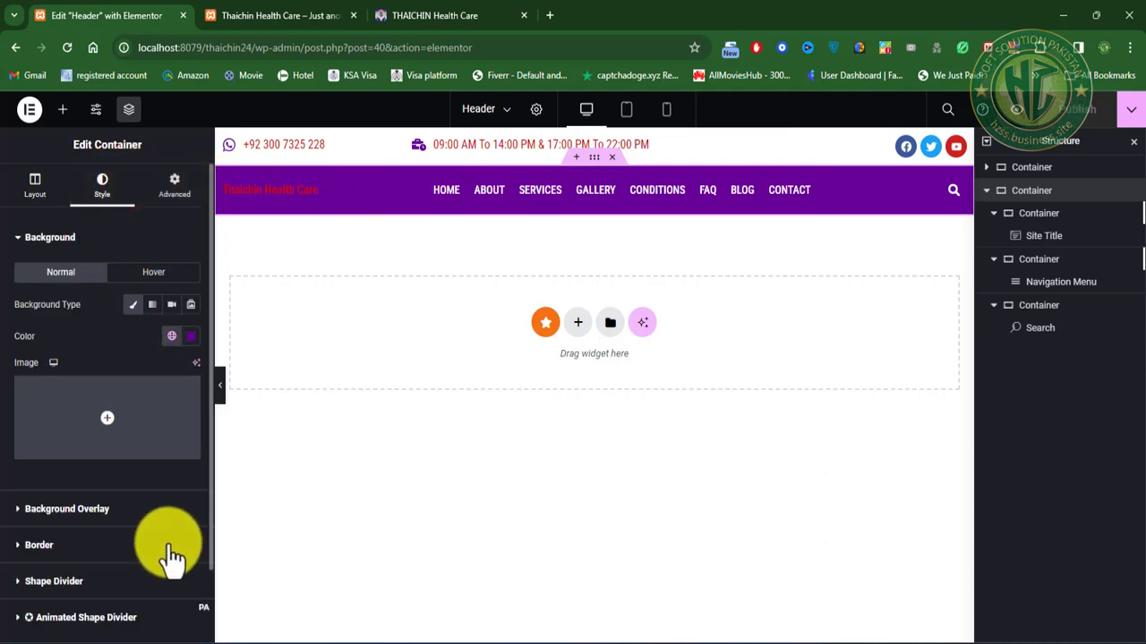
left_click(111, 542)
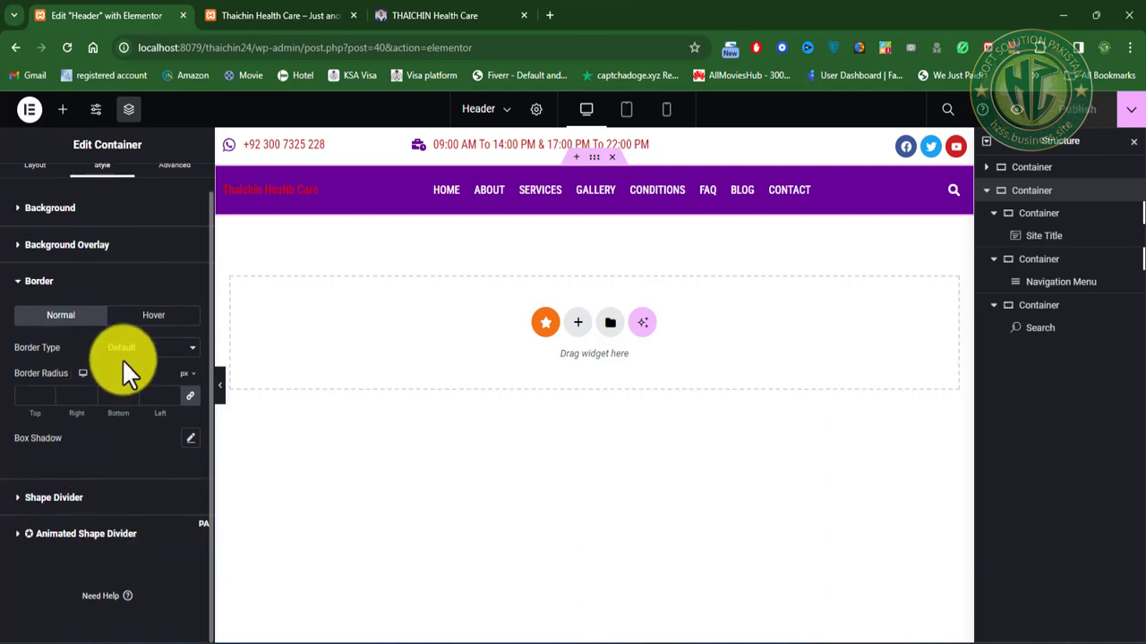
left_click(151, 349)
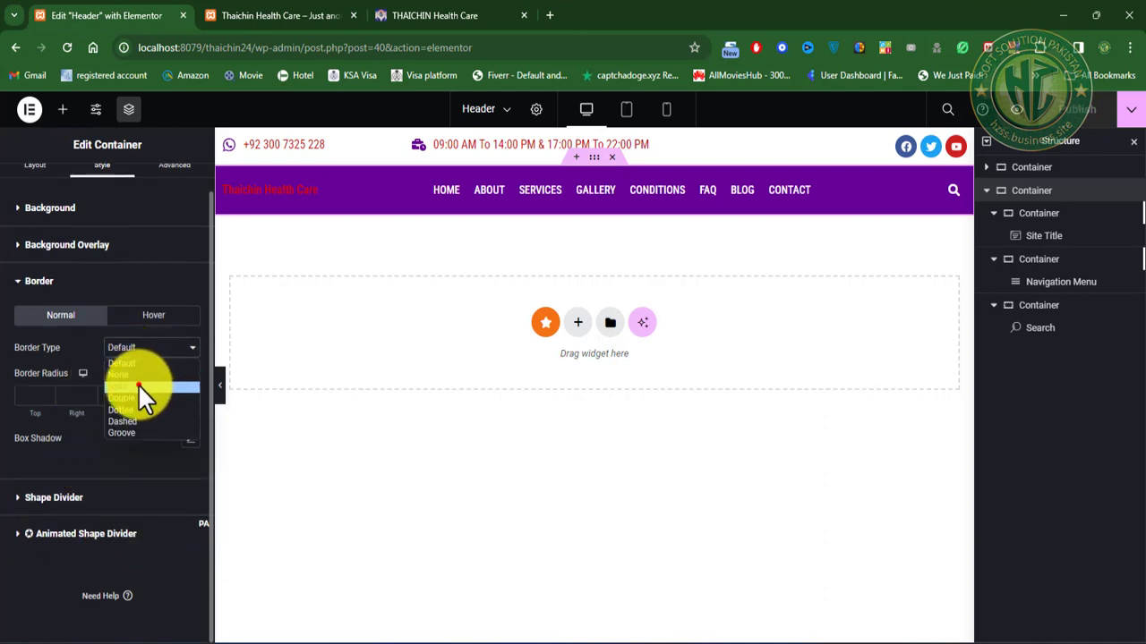
left_click(137, 386)
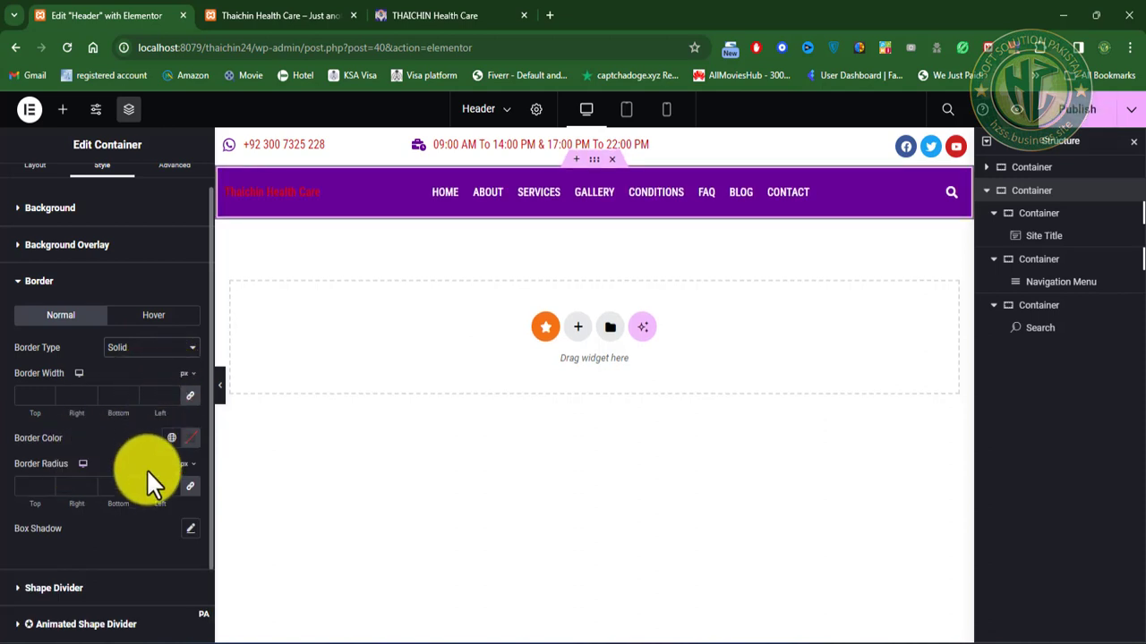
left_click(111, 486)
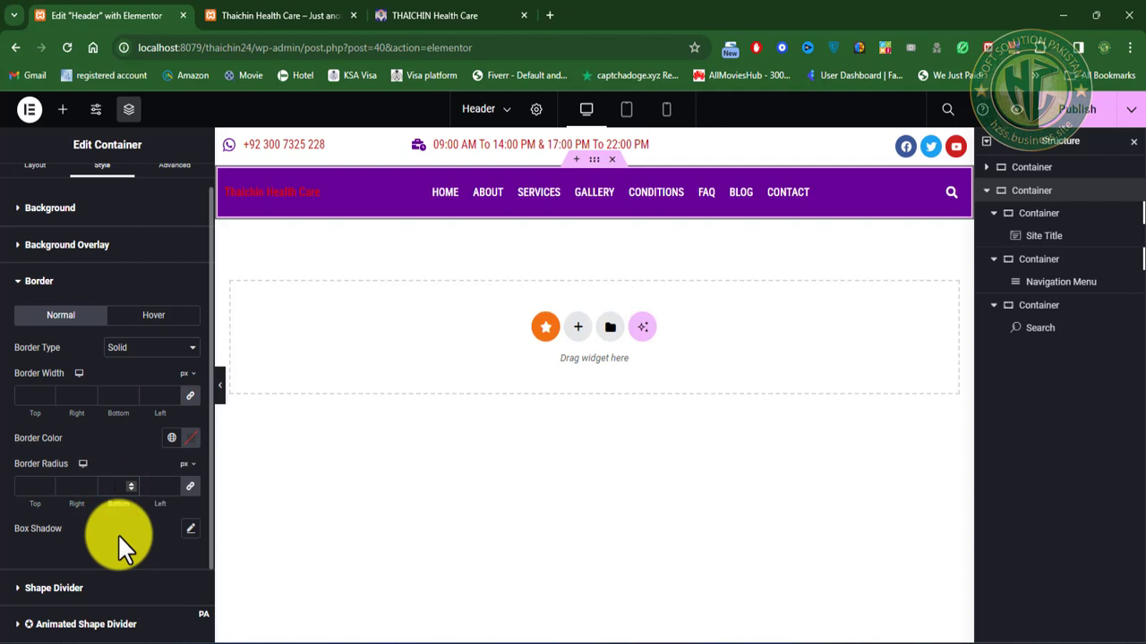
type("5")
left_click(188, 487)
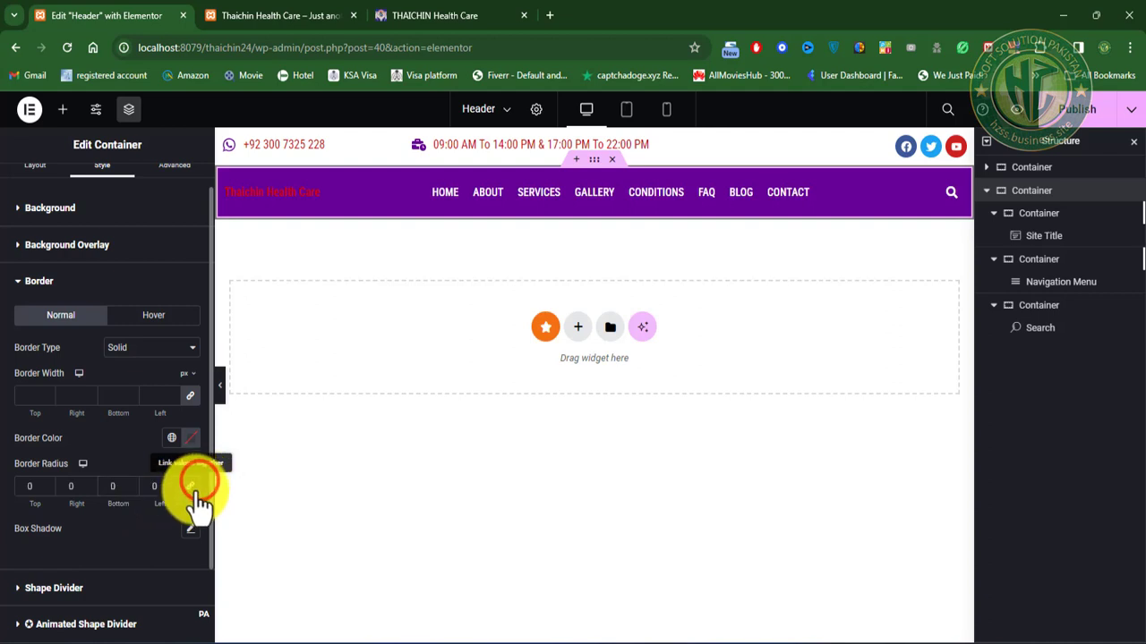
left_click(118, 486)
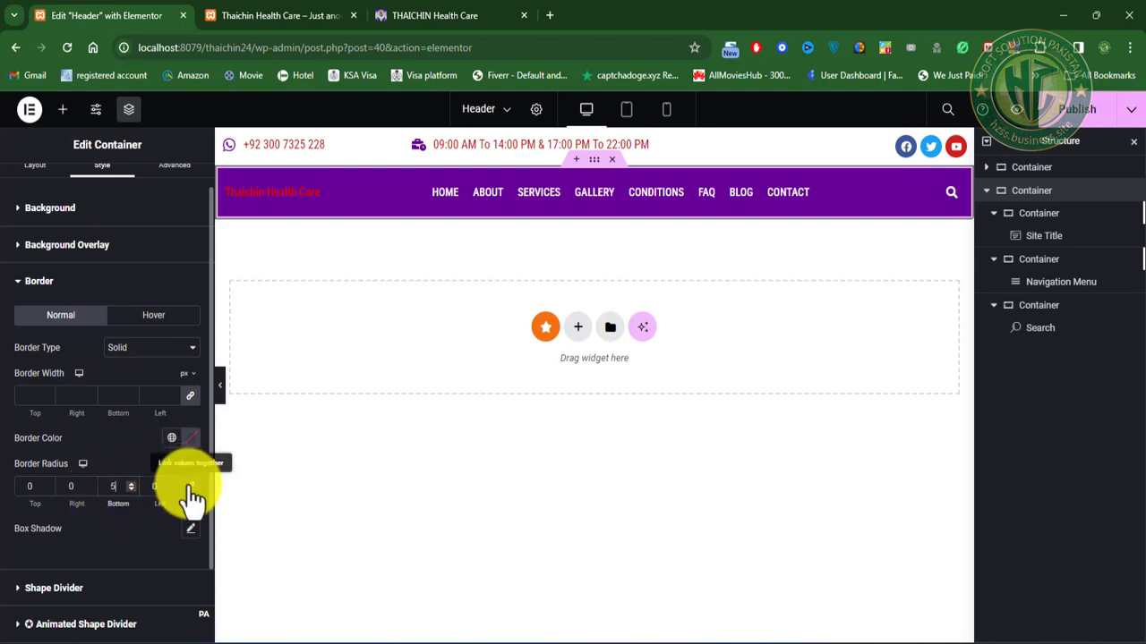
left_click(107, 486)
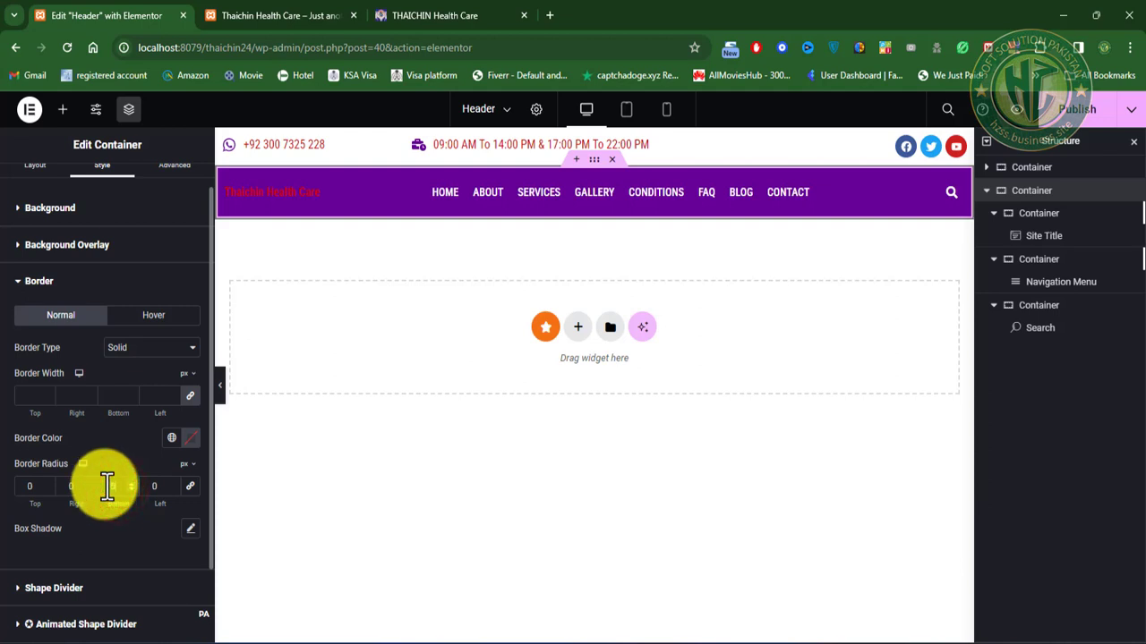
left_click(188, 486)
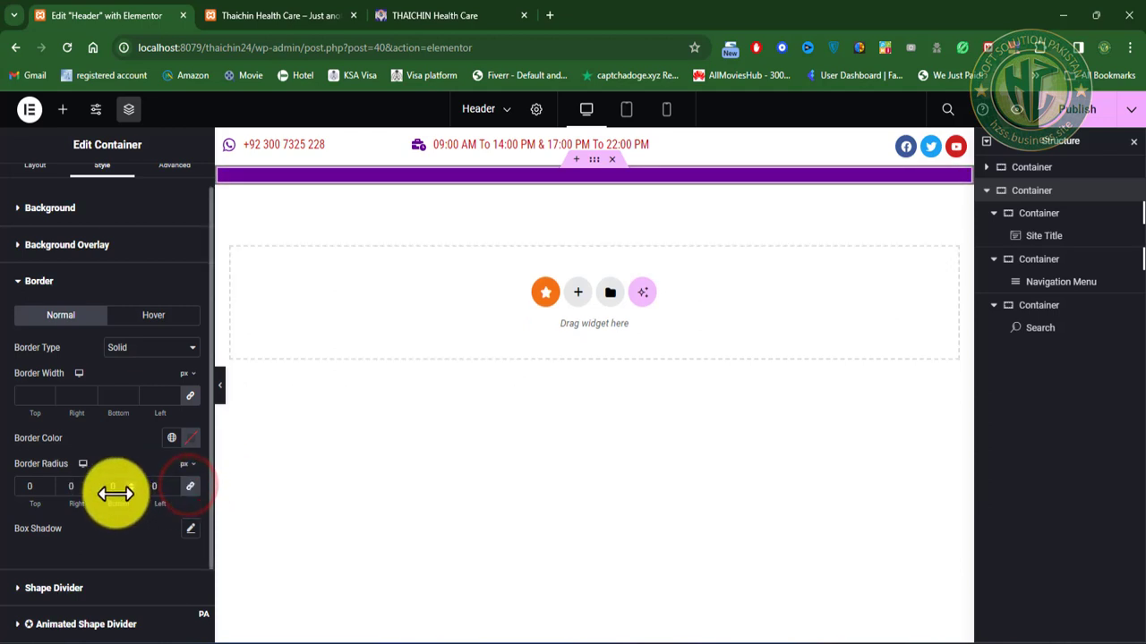
left_click(109, 488)
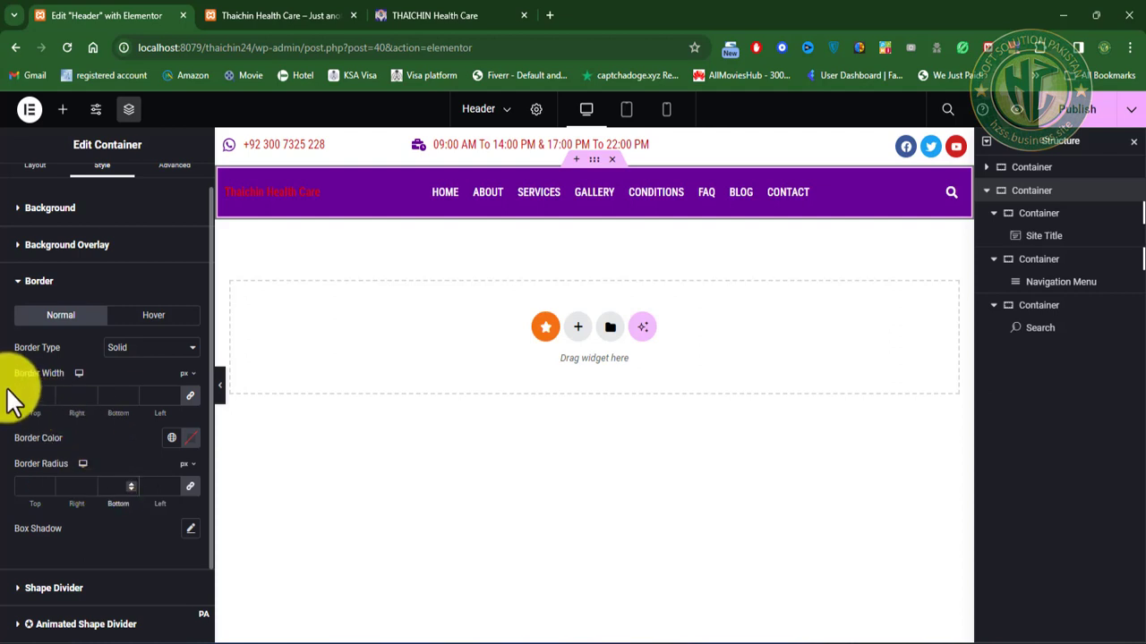
Step: Set the header row's bottom border width to 5 px with the other sides at 0, and apply the red global color
left_click(113, 396)
left_click(188, 396)
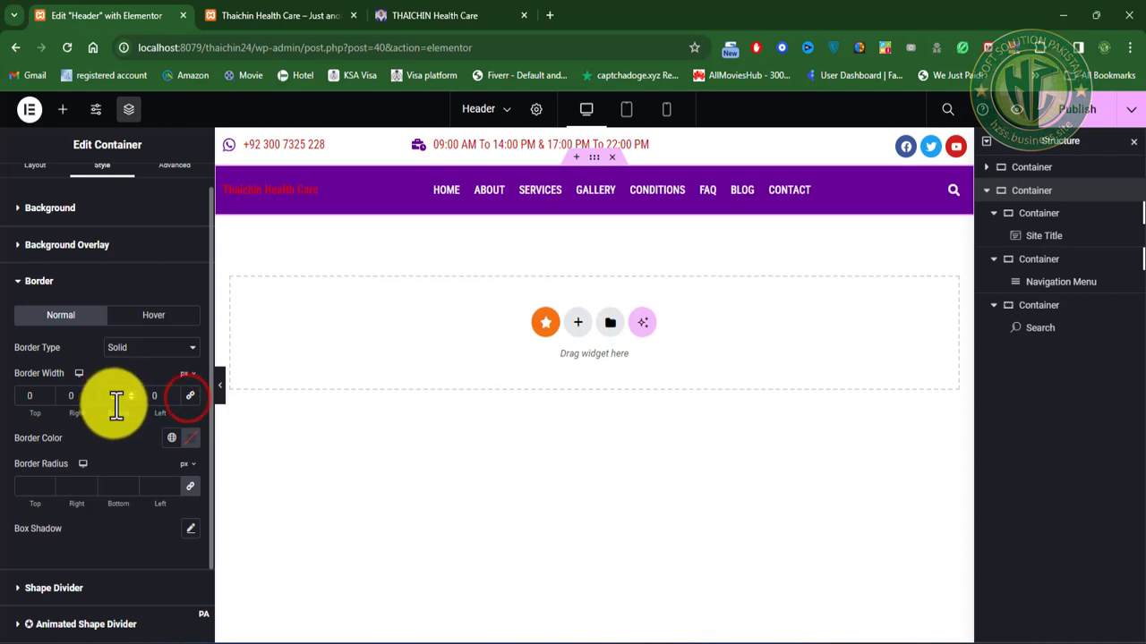
left_click(112, 396)
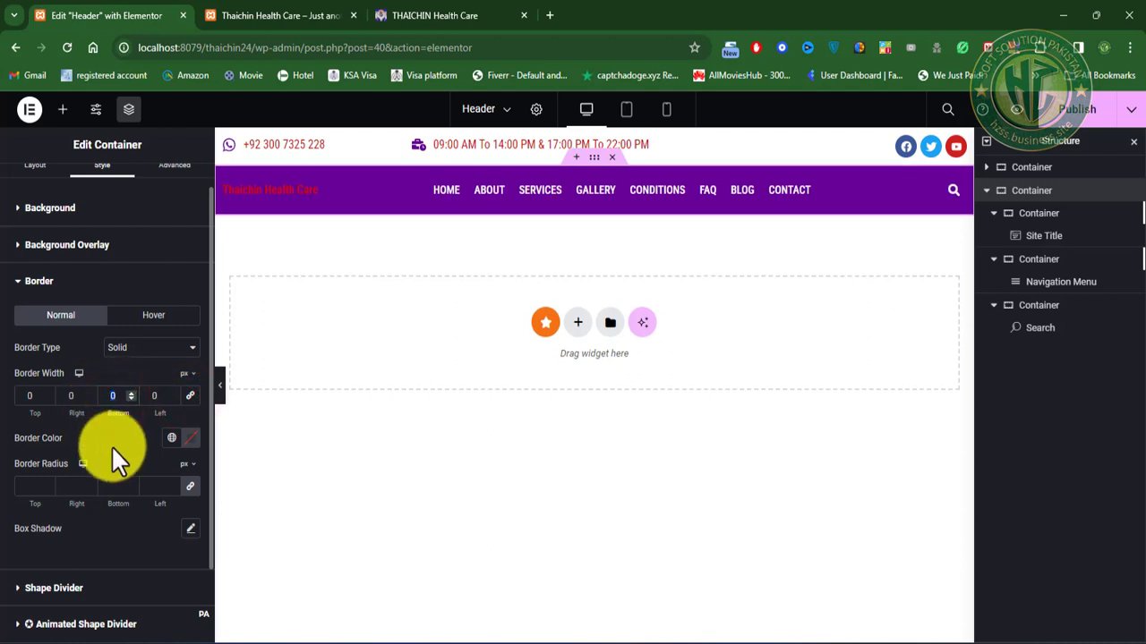
type("5")
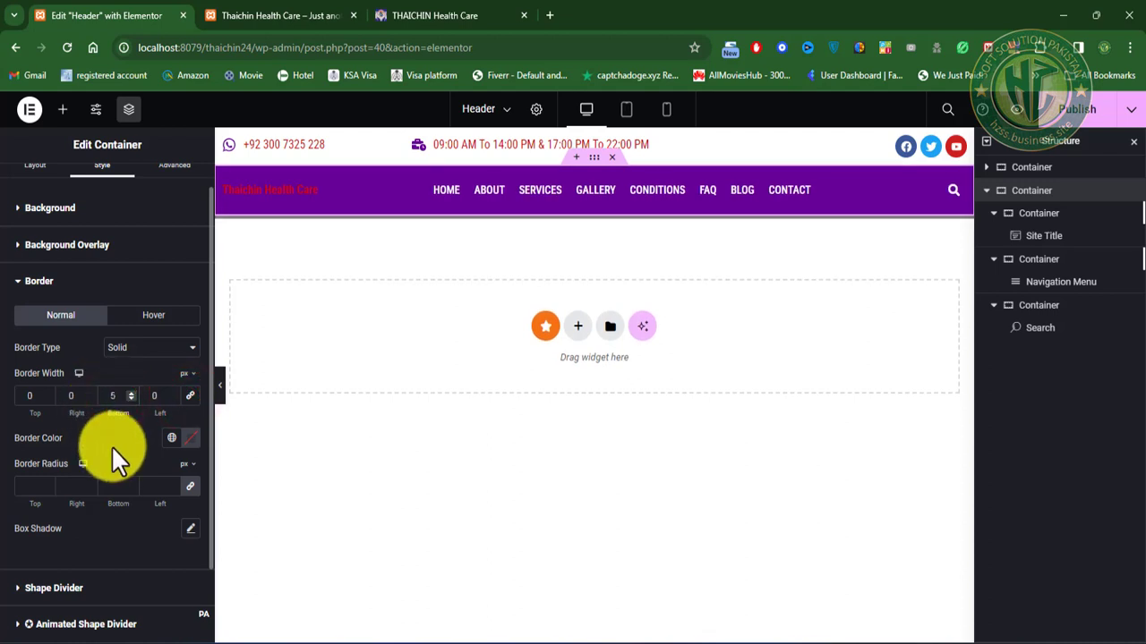
left_click(171, 437)
left_click(32, 280)
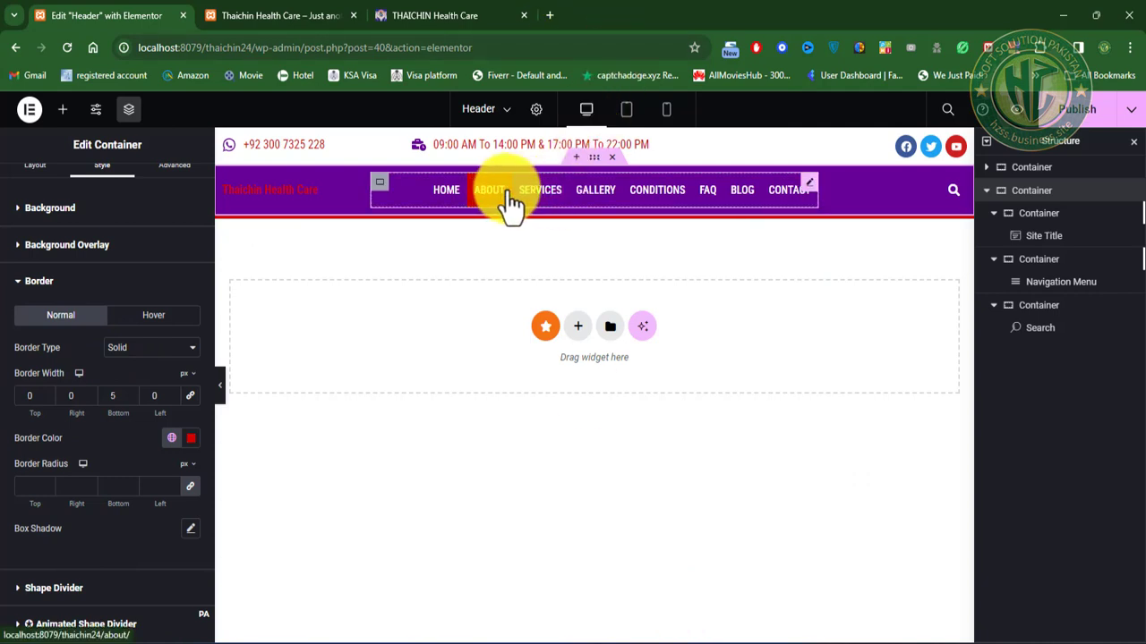
Step: Set the navigation menu's Space Between to 2 and try a Row Spacing of 1 before reverting it
left_click(816, 190)
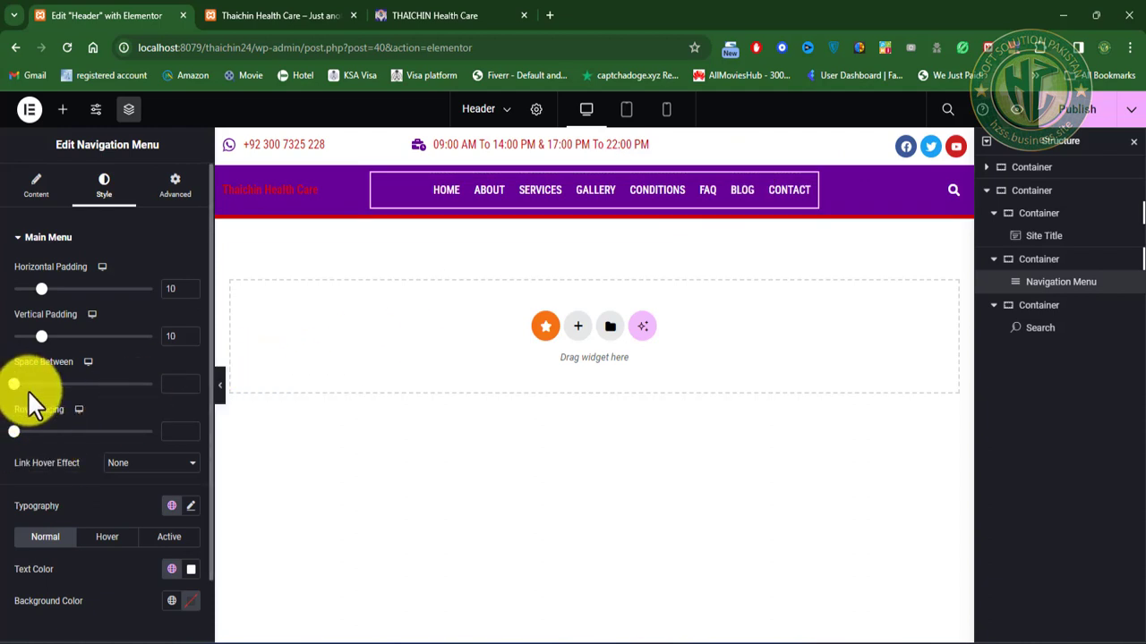
left_click_drag(28, 391, 189, 381)
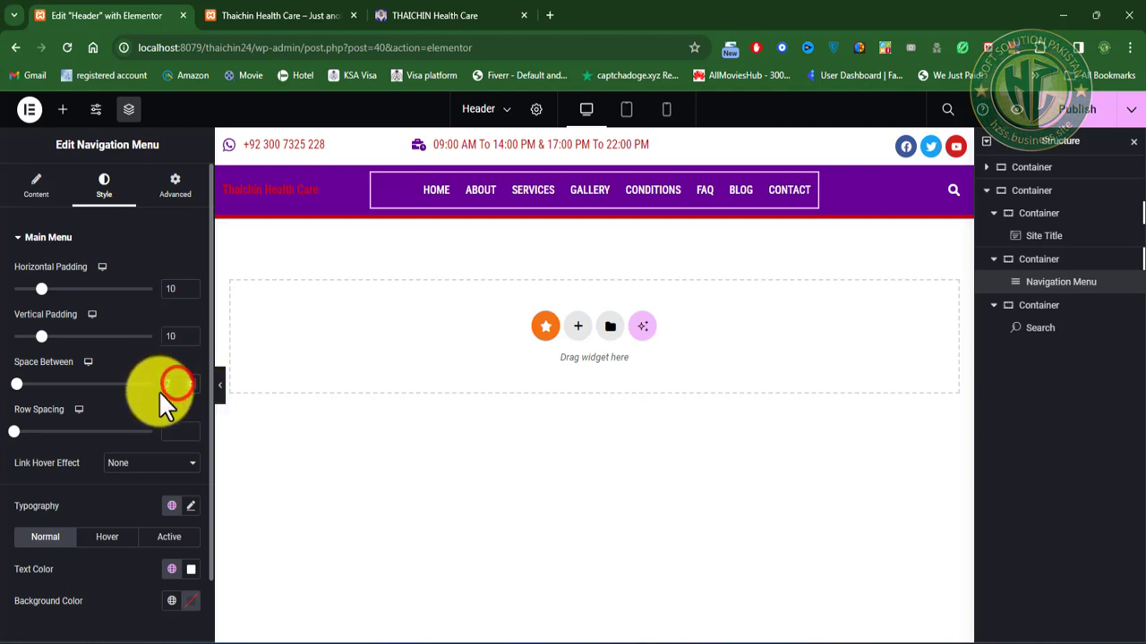
left_click(179, 431)
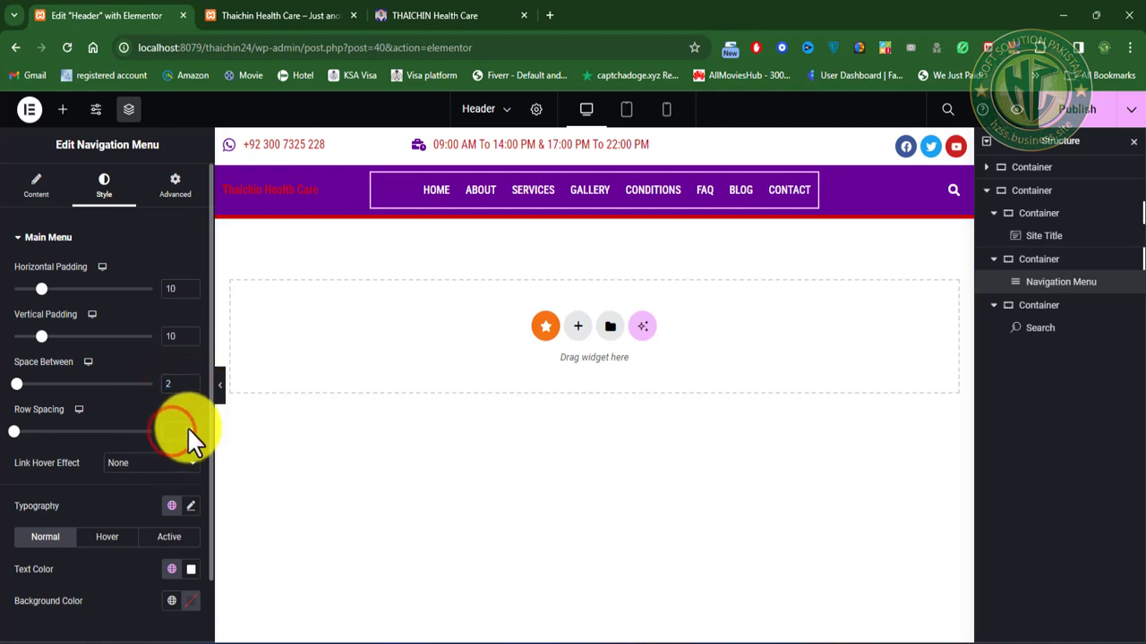
left_click(187, 427)
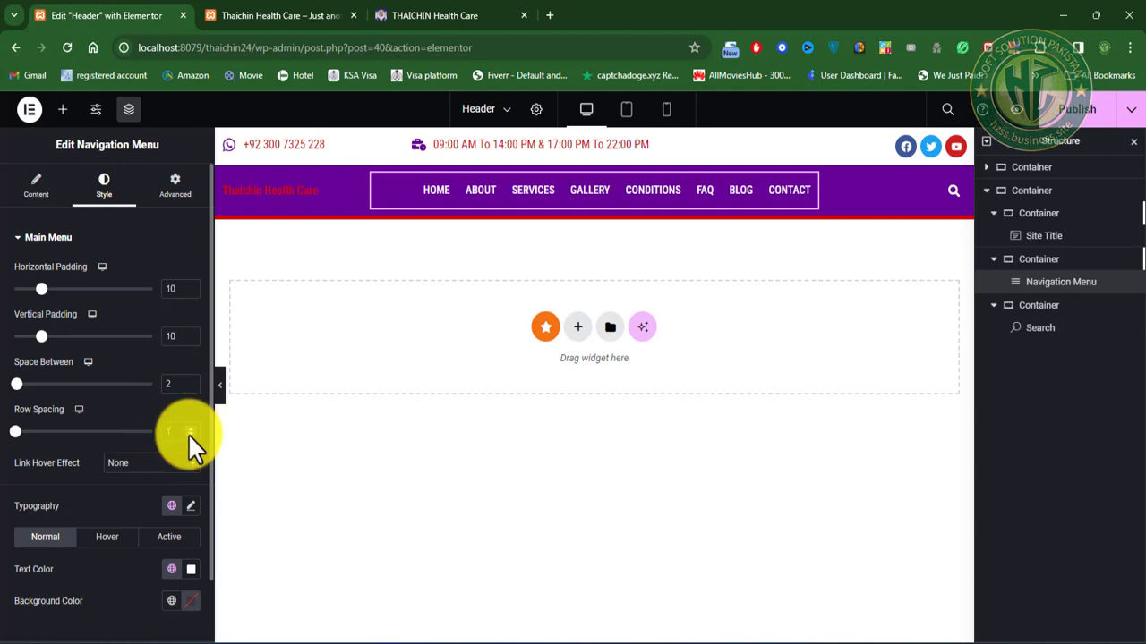
left_click(188, 433)
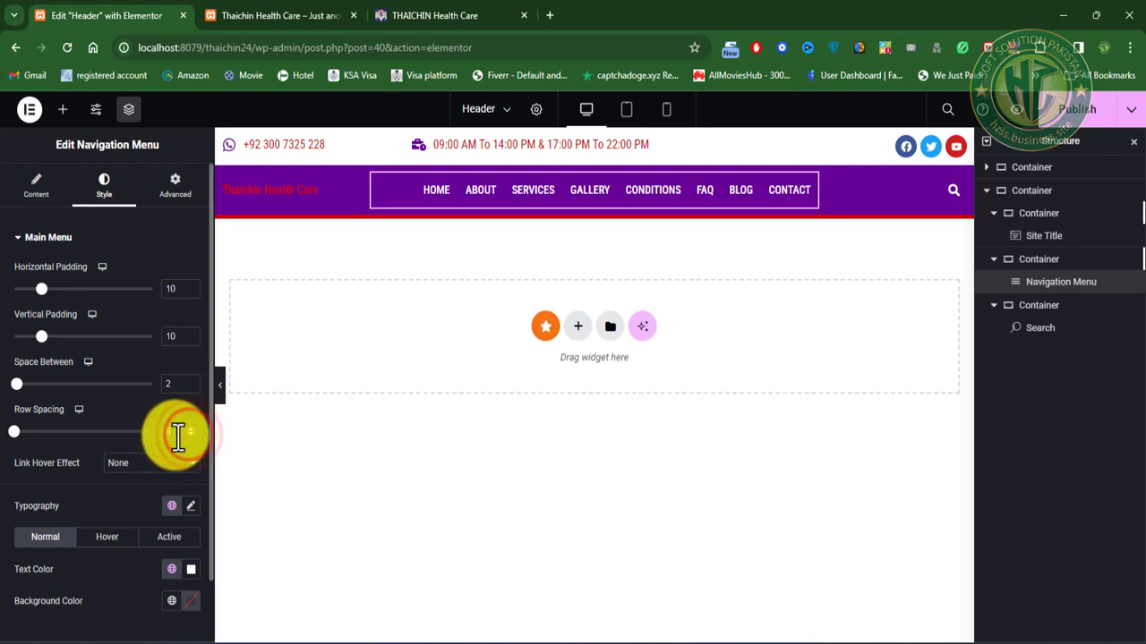
Step: Try a Vertical Padding of 0 for the navigation menu's main items, then set it to 15
left_click(166, 433)
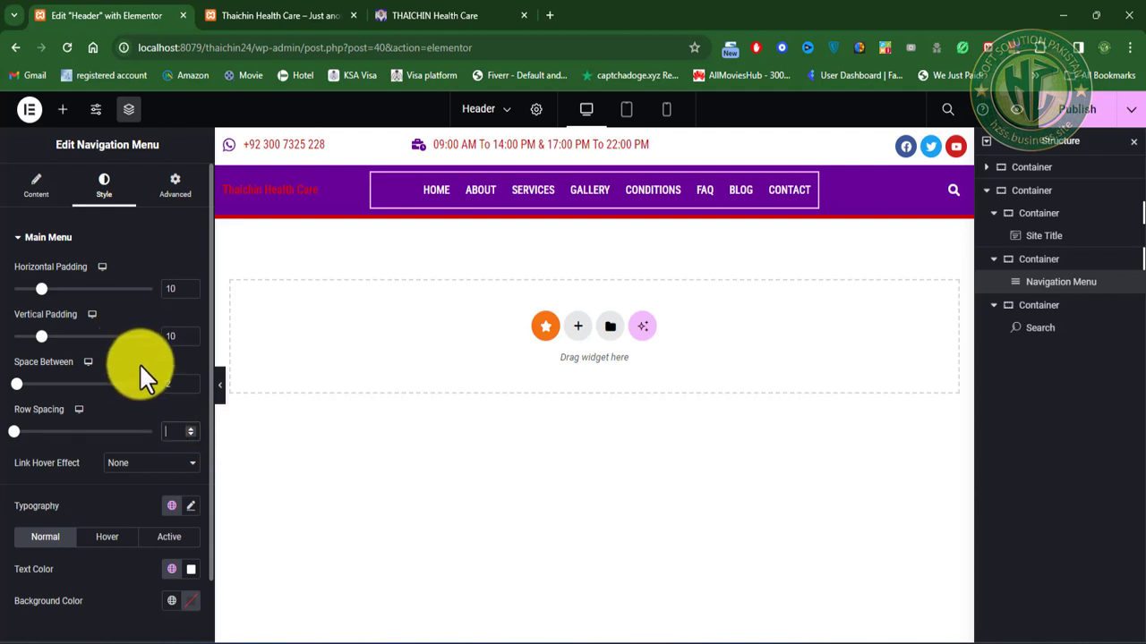
double_click(177, 286)
left_click(180, 336)
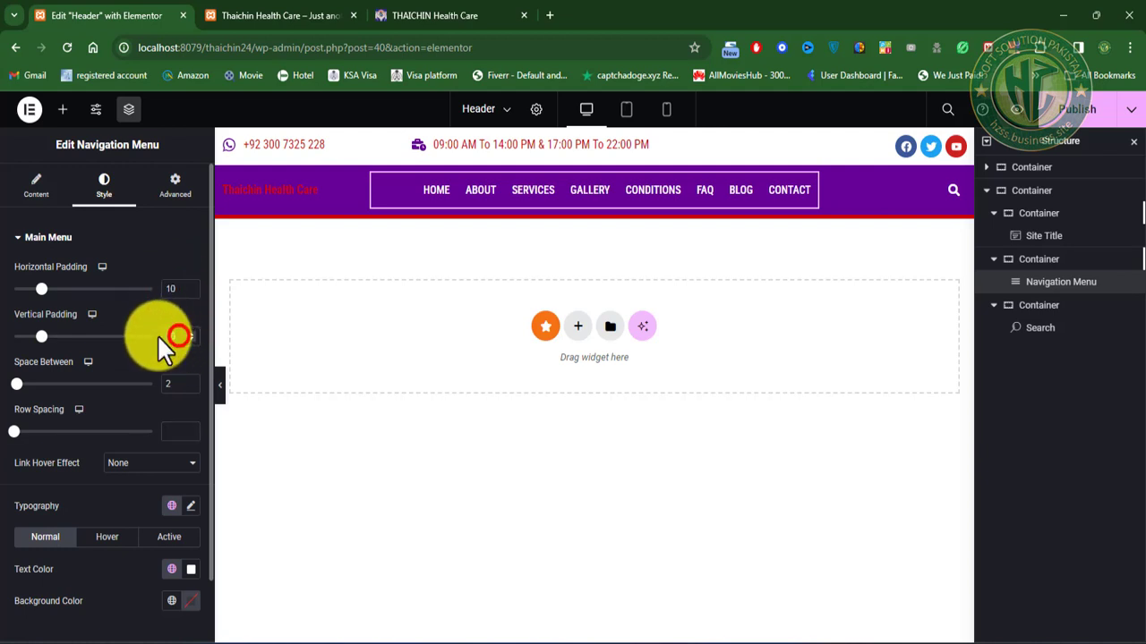
type("0")
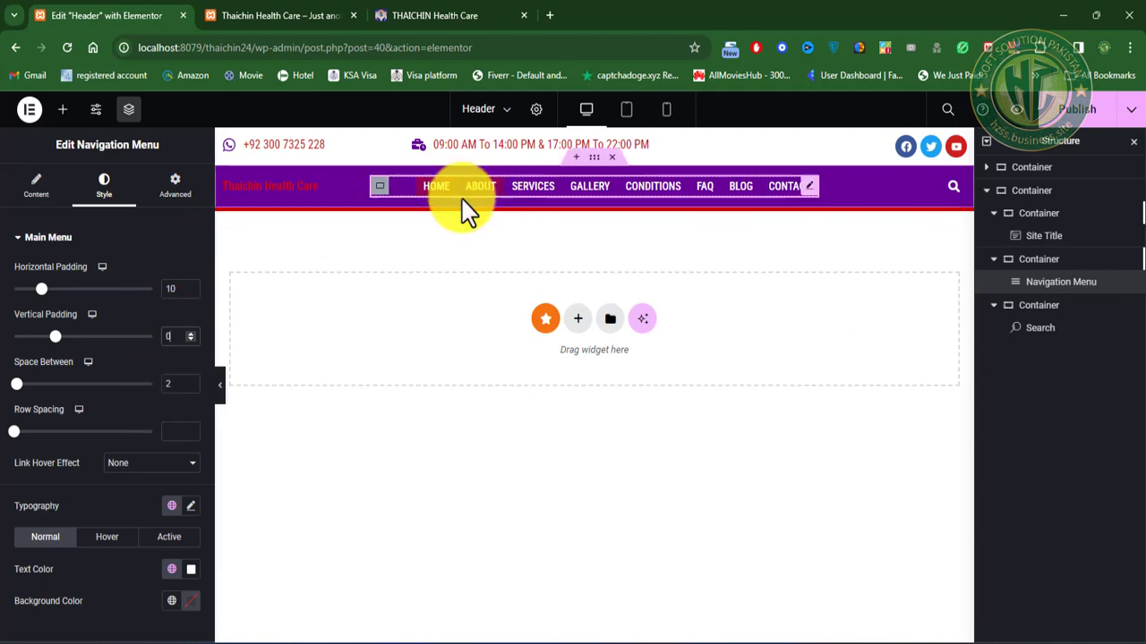
left_click(175, 339)
type("15")
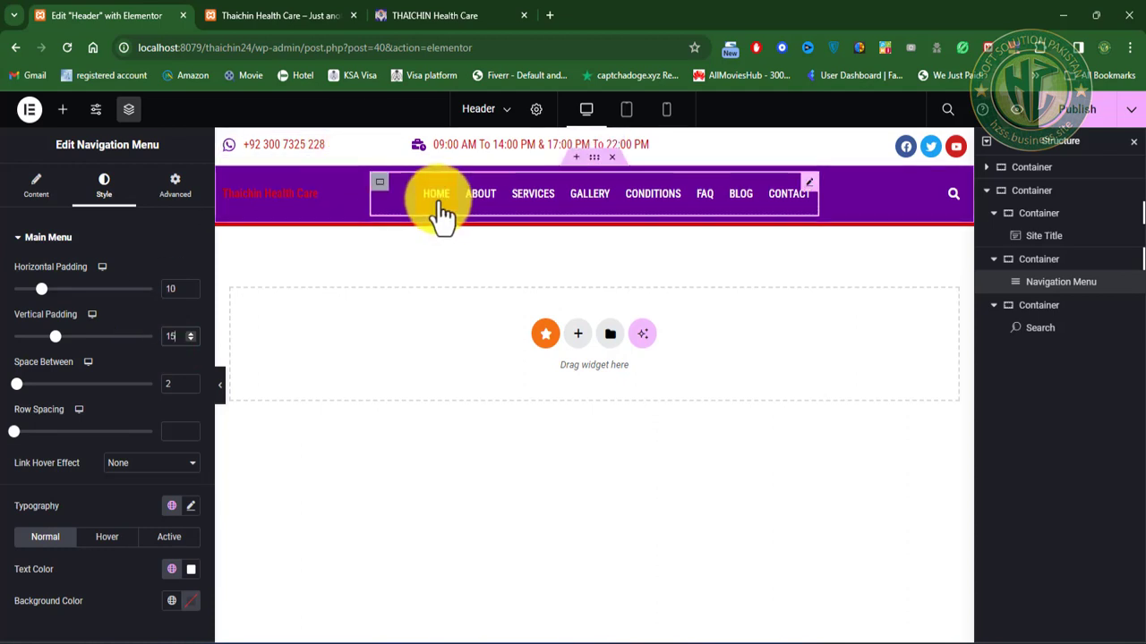
Step: Try Horizontal Padding values of 15, 14 and 12 for the navigation menu items
left_click(170, 289)
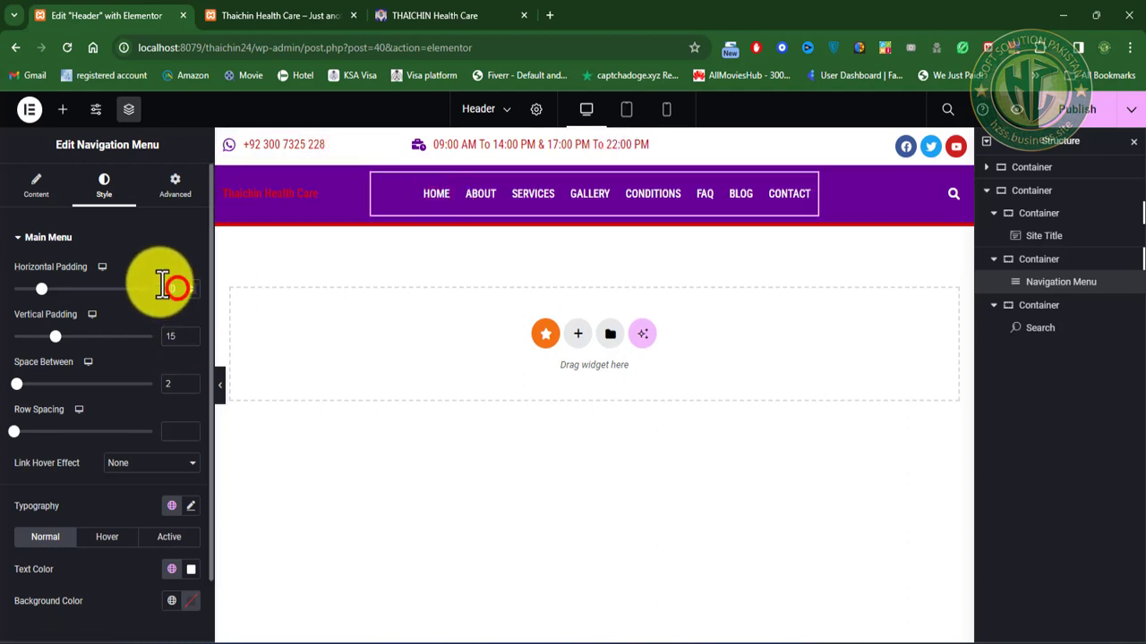
type("15")
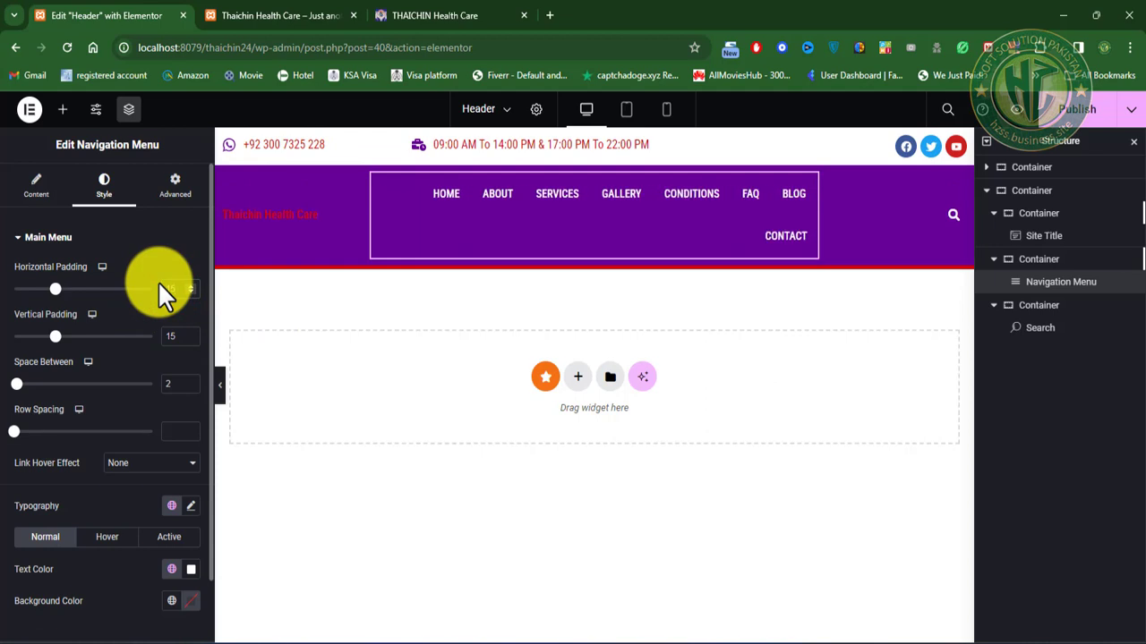
left_click(183, 287)
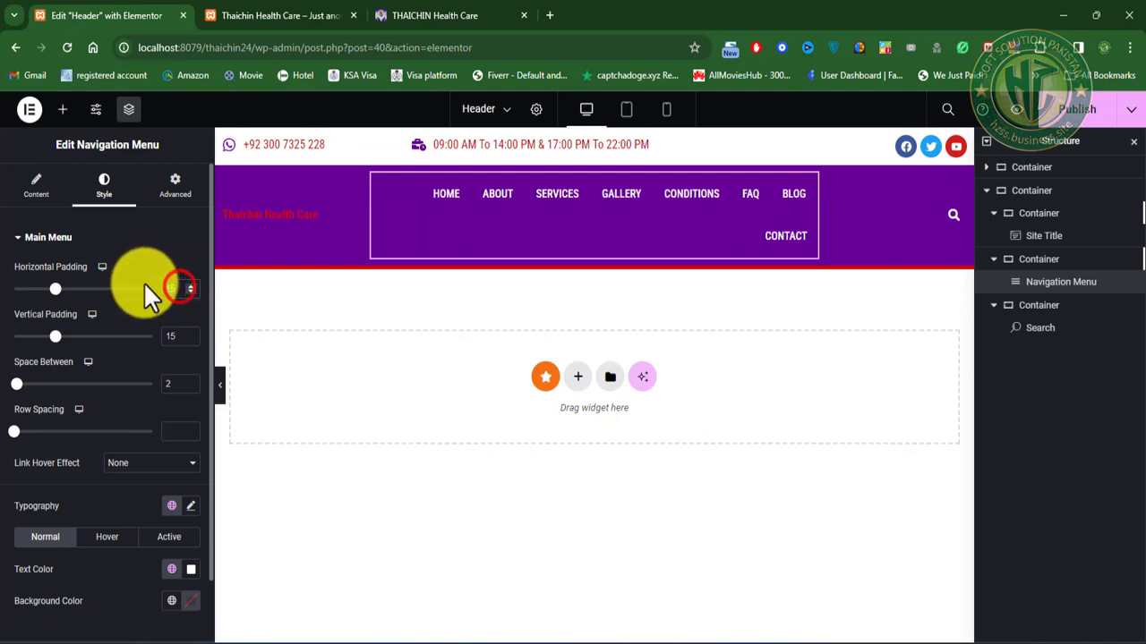
key("BackSpace")
type("4")
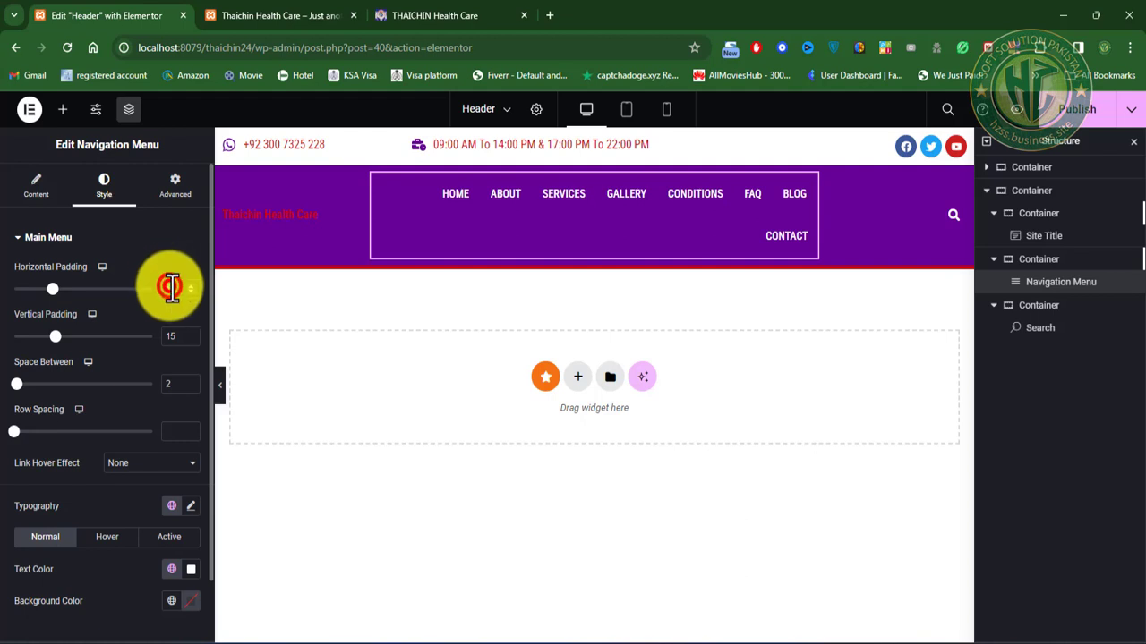
key("BackSpace")
type("2")
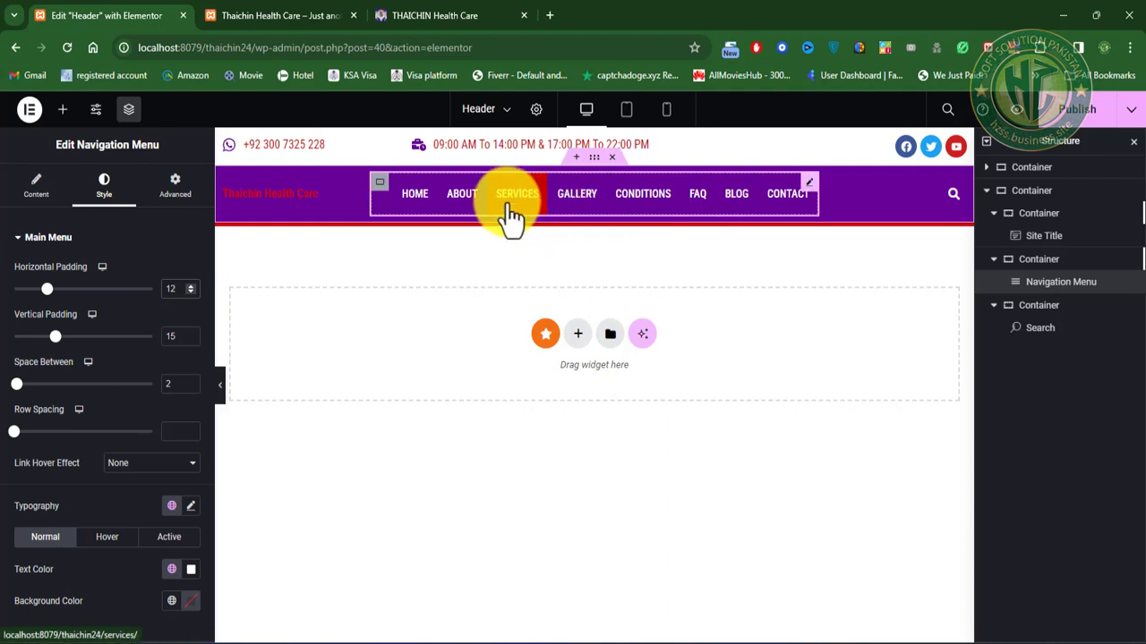
Step: Set the margin of the container holding the navigation menu to -10 px on all four sides
left_click(382, 186)
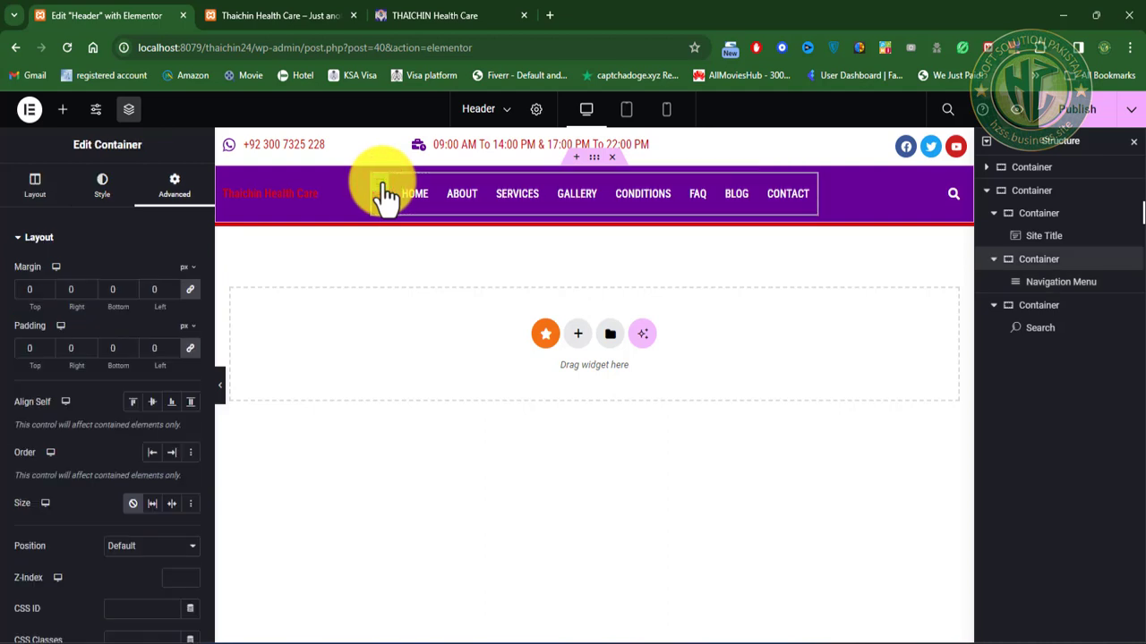
left_click(43, 293)
left_click(44, 292)
left_click(43, 292)
left_click(43, 293)
left_click(44, 292)
left_click(44, 293)
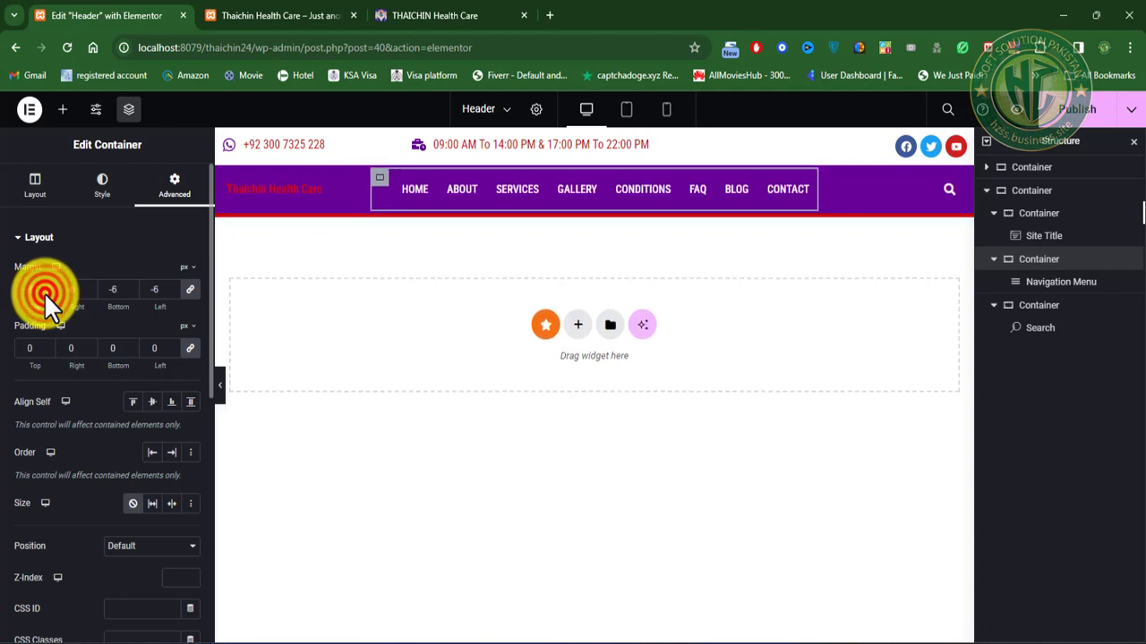
left_click(44, 292)
left_click(44, 293)
left_click(44, 293)
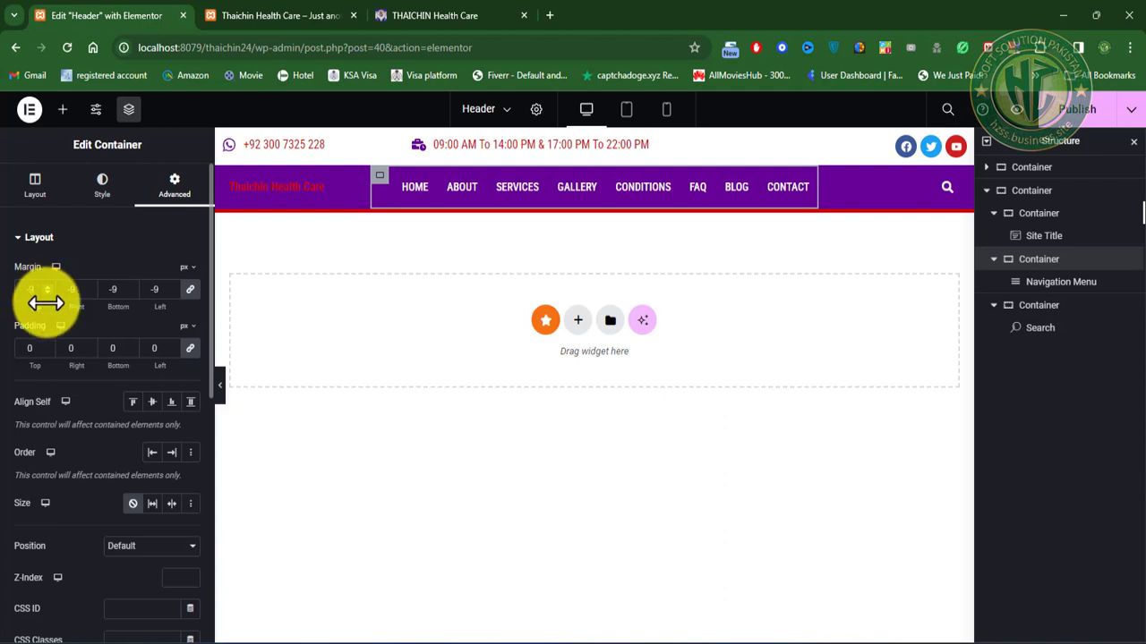
left_click(44, 293)
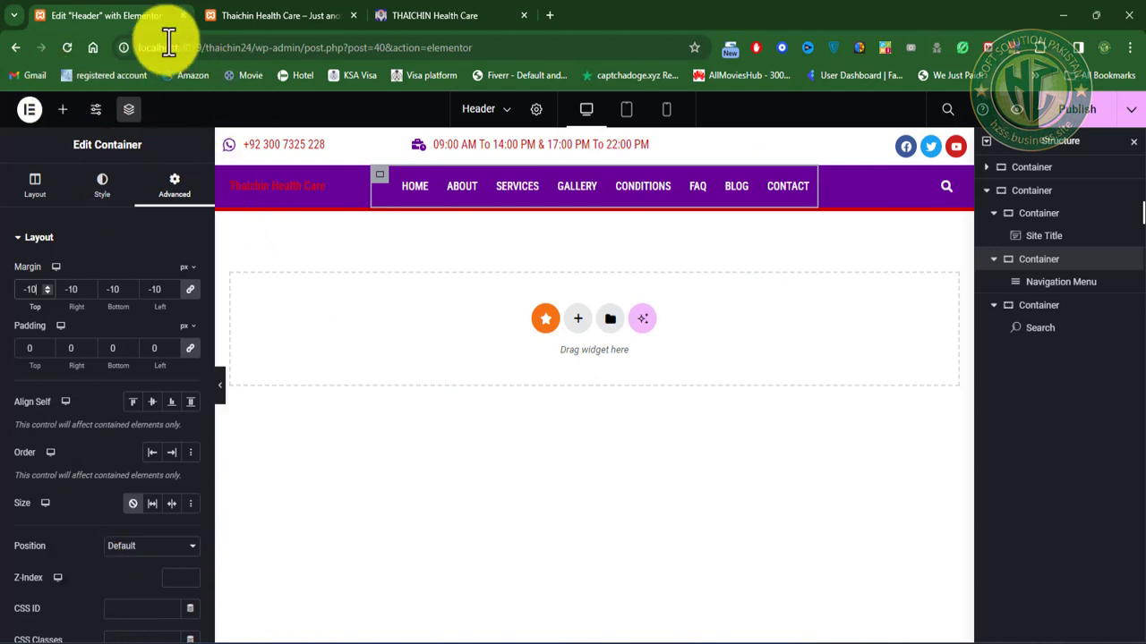
Step: Publish the header and reload the live Thaichin Health Care page to check the menu's height and spacing
left_click(1078, 109)
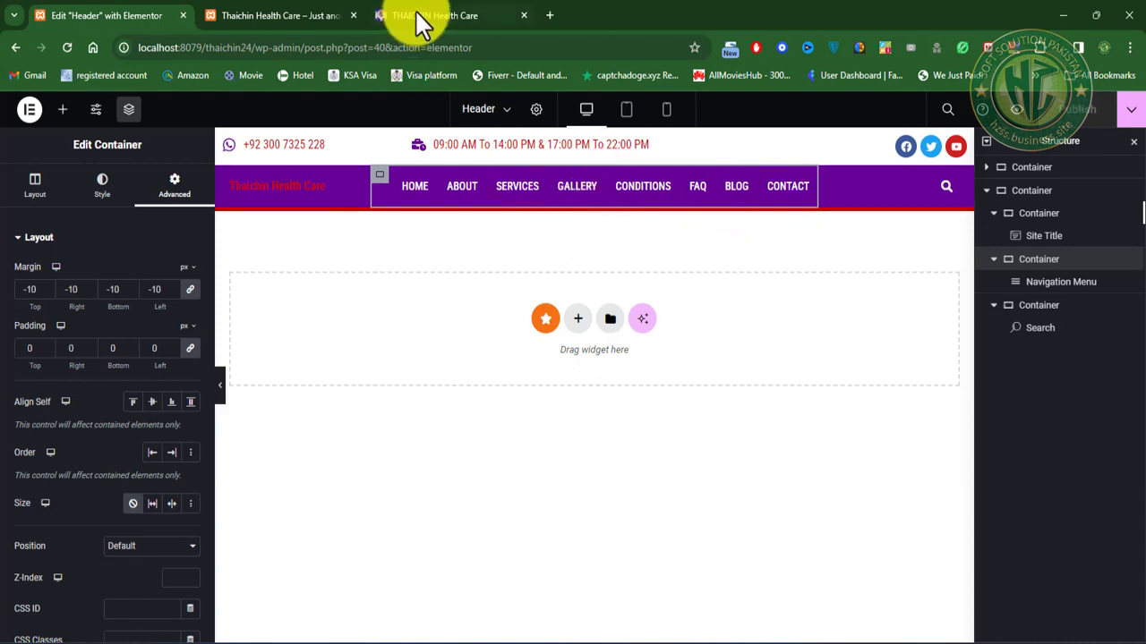
left_click(312, 18)
left_click(66, 47)
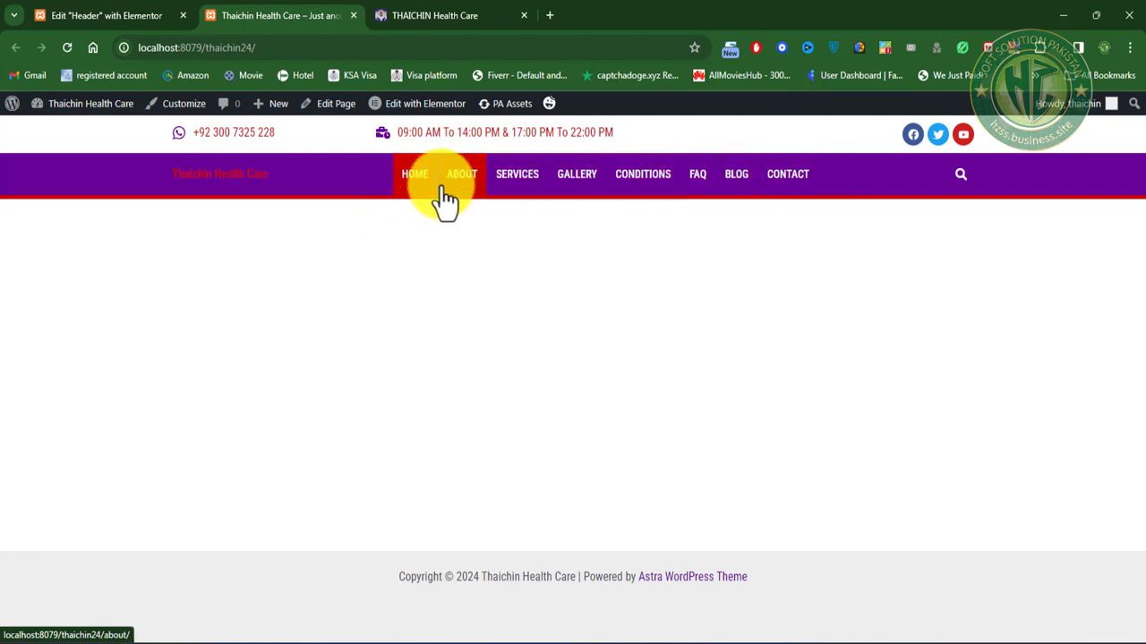
Step: Return to the header editor, clear the navigation menu's Space Between value and set its Horizontal Padding to 14
left_click(112, 16)
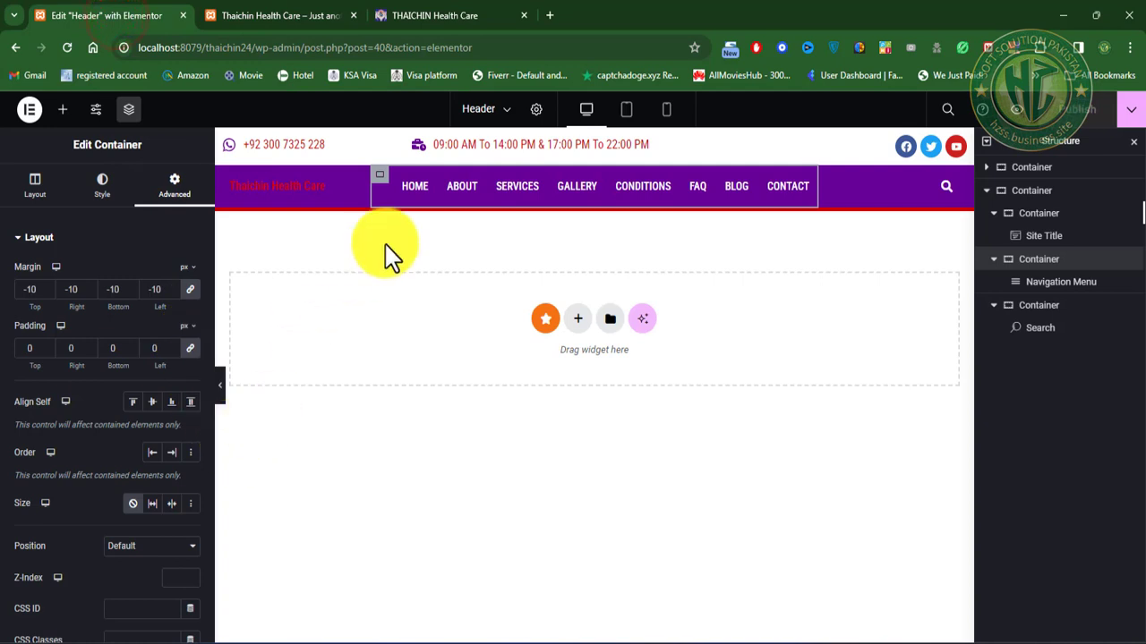
left_click(808, 187)
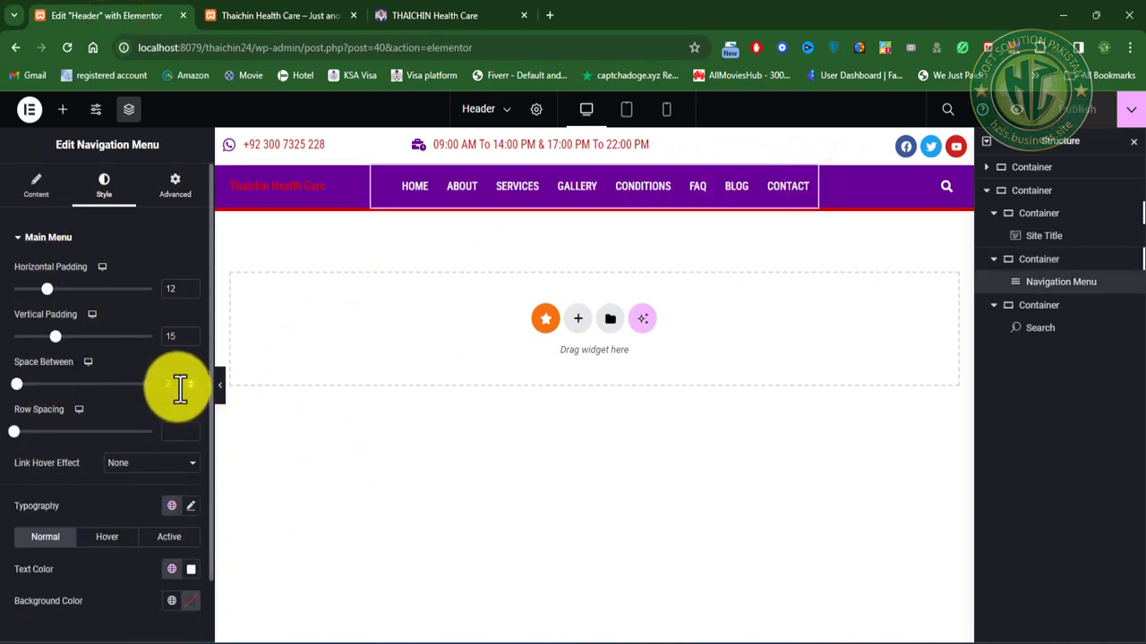
left_click(173, 385)
type("2")
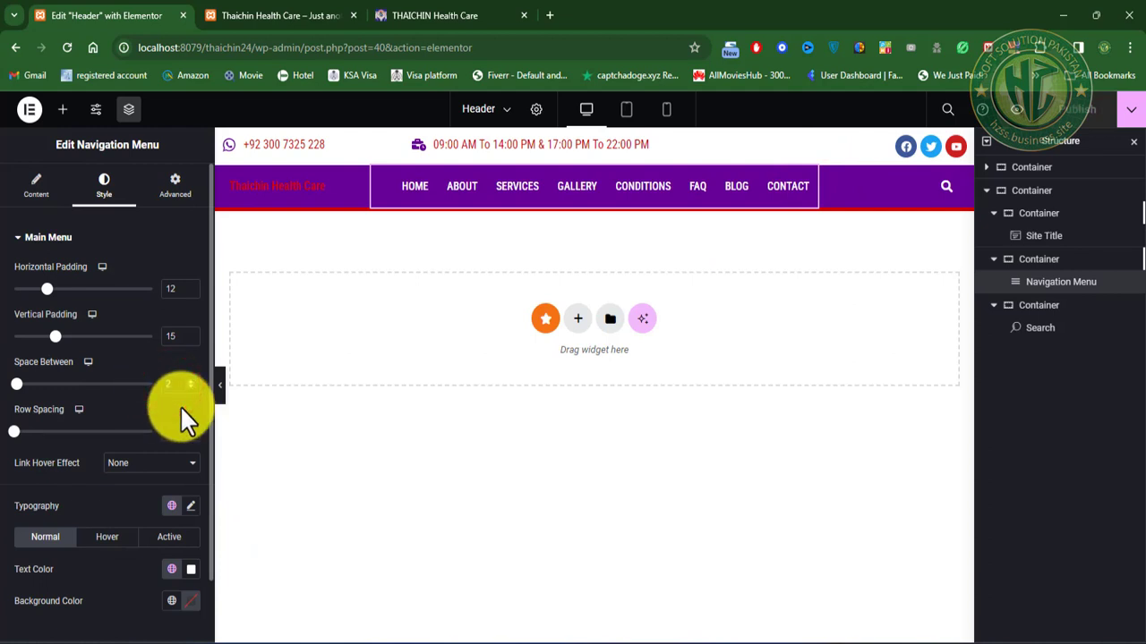
key("BackSpace")
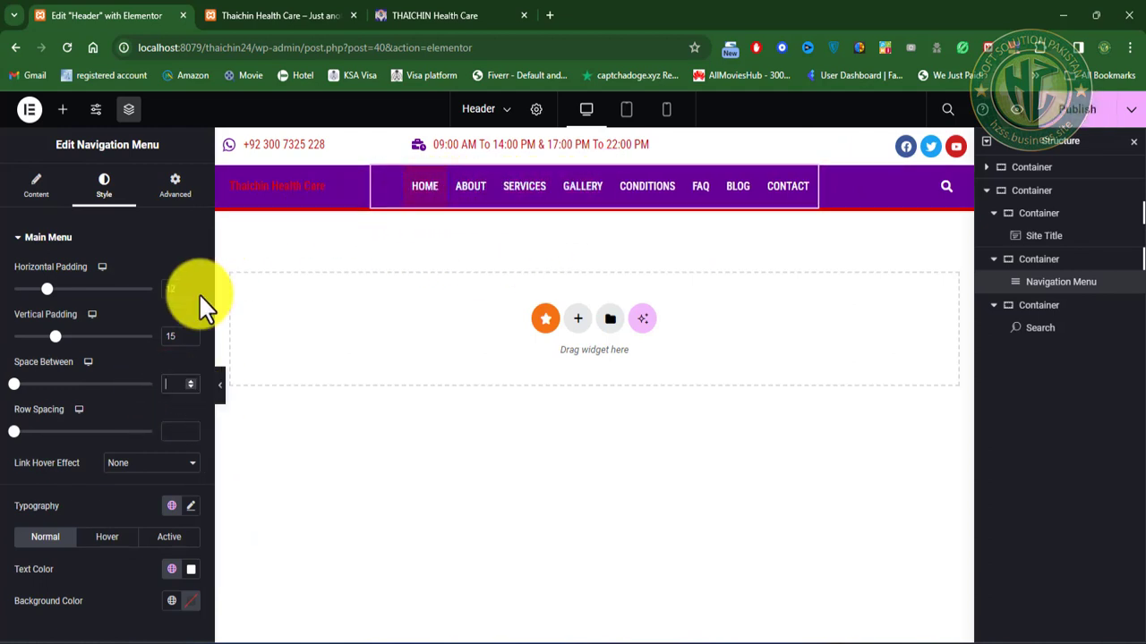
left_click(170, 289)
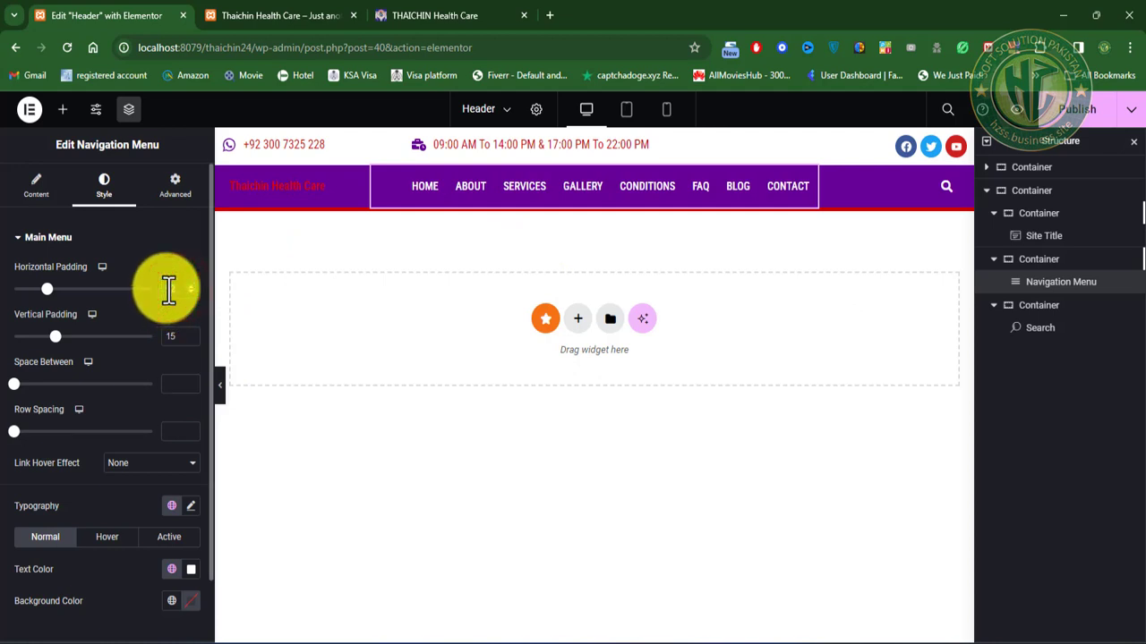
type("14")
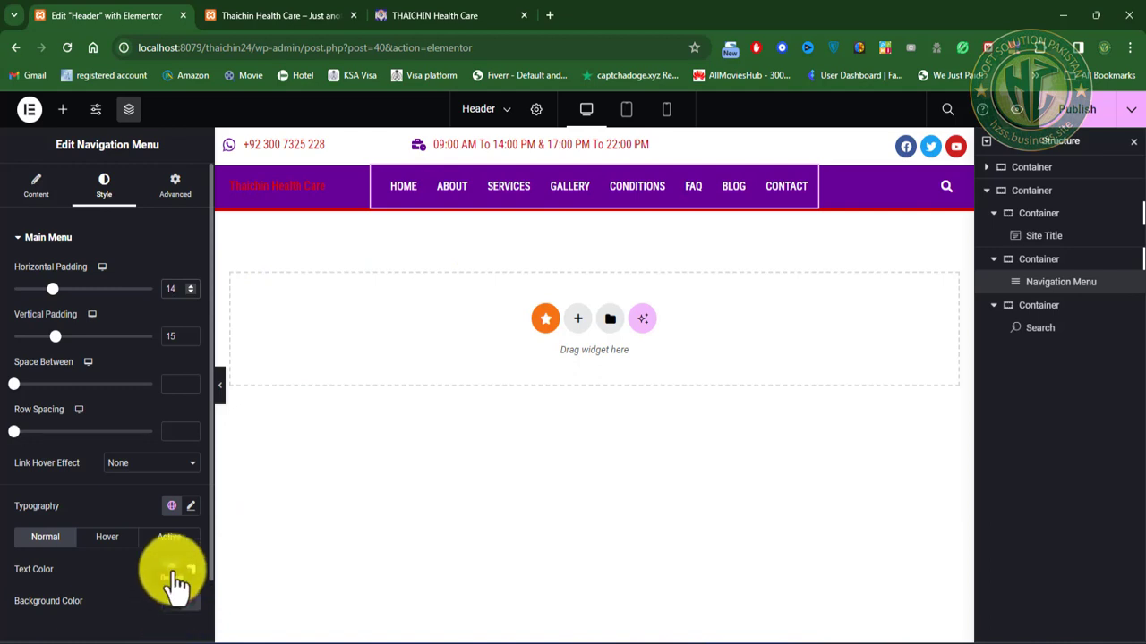
Step: Publish the updated menu spacing and refresh the live Thaichin Health Care page
left_click(1086, 110)
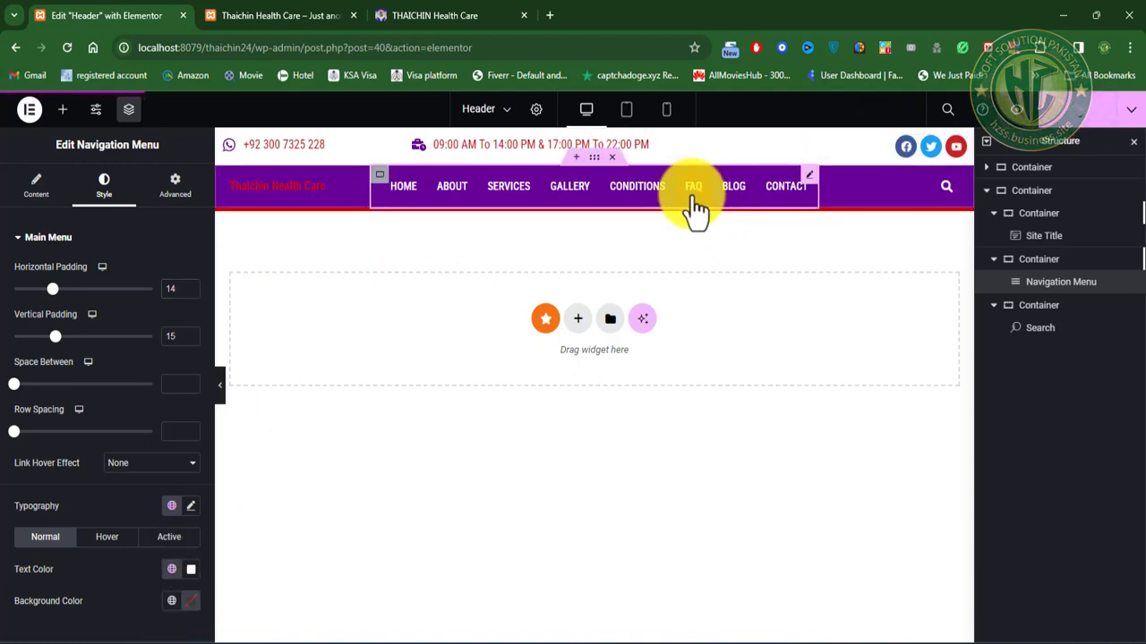
left_click(291, 14)
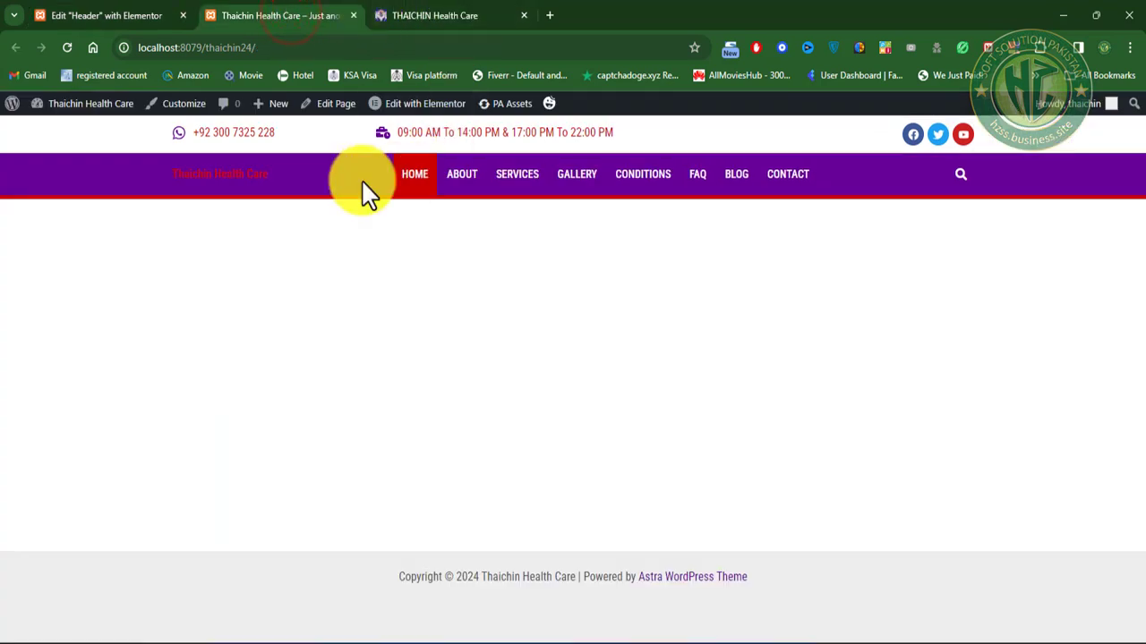
left_click(66, 46)
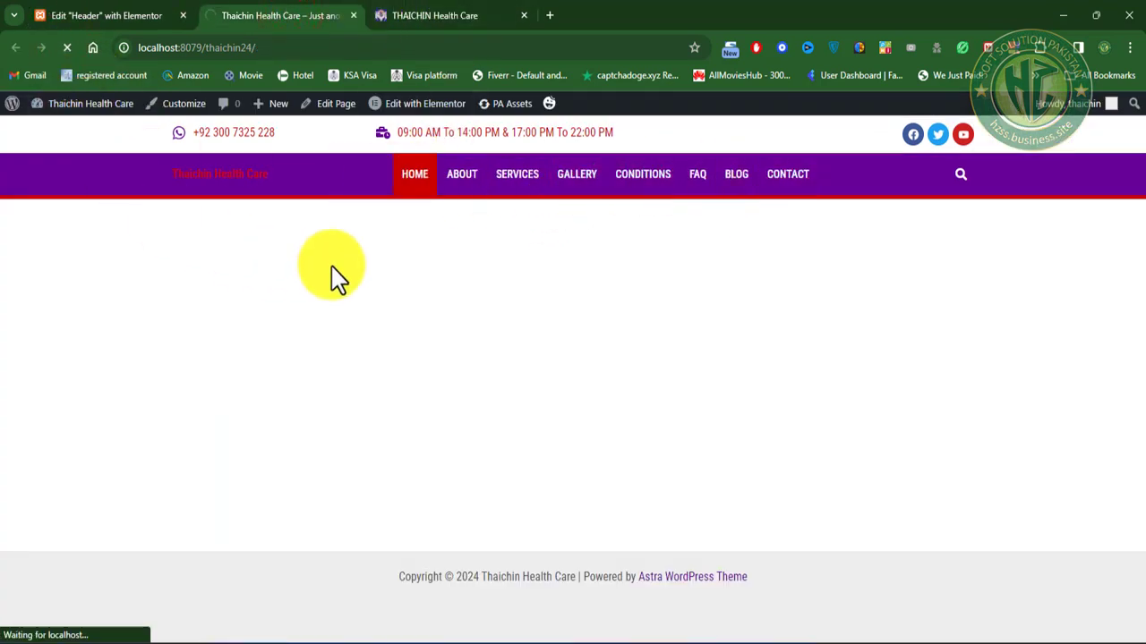
Step: Close the developer tools on the original THAICHIN site and compare its menu with the reloaded live header
left_click(414, 15)
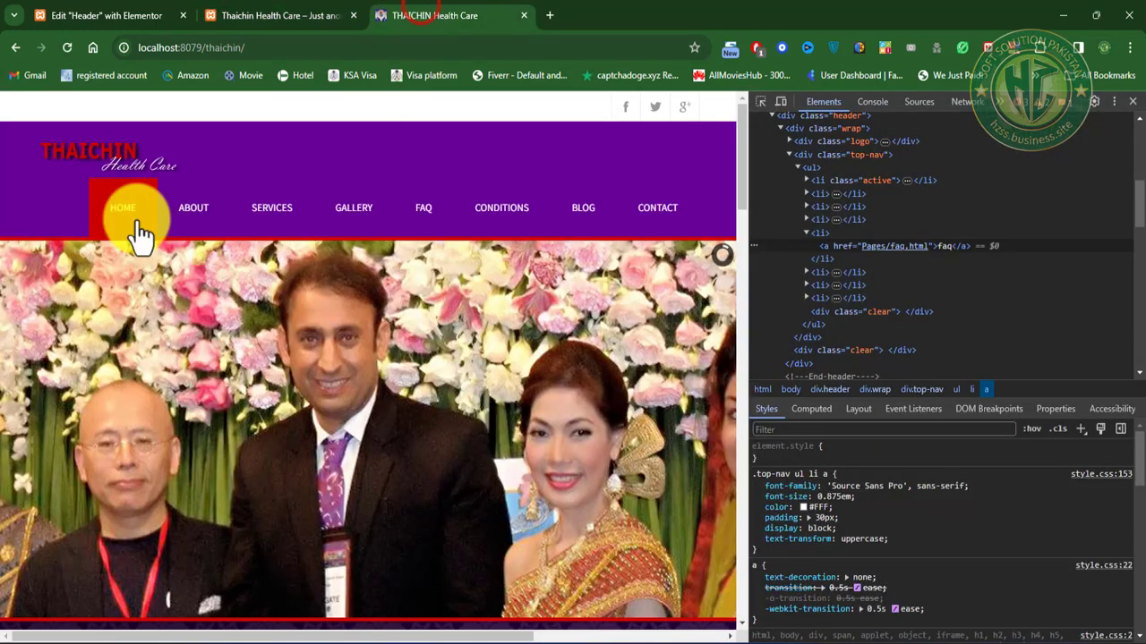
left_click(1133, 104)
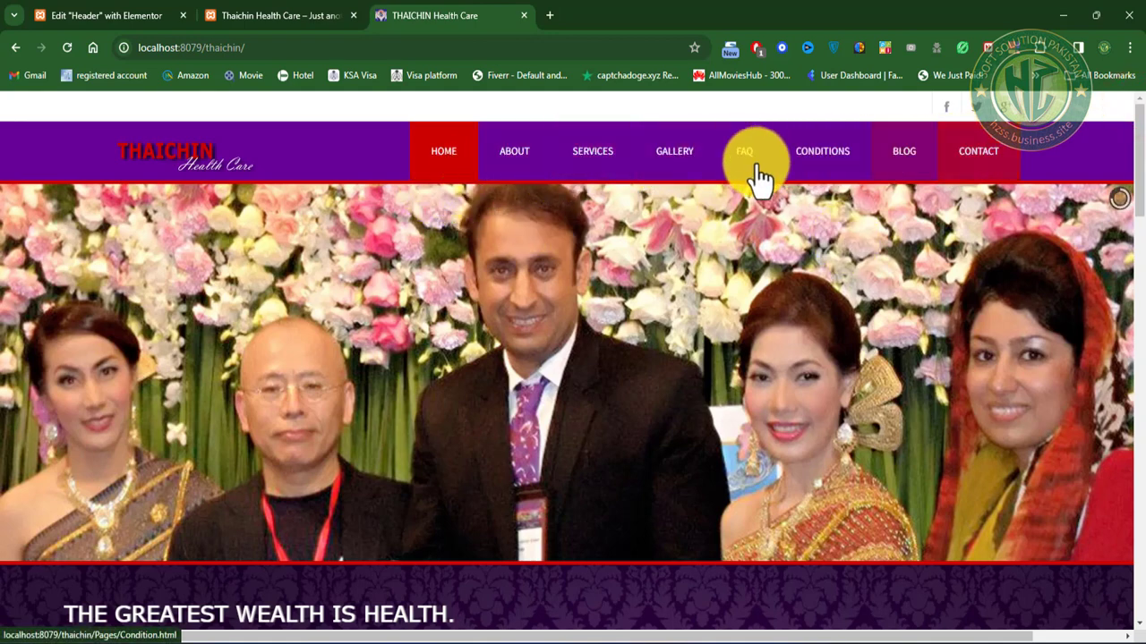
left_click(295, 15)
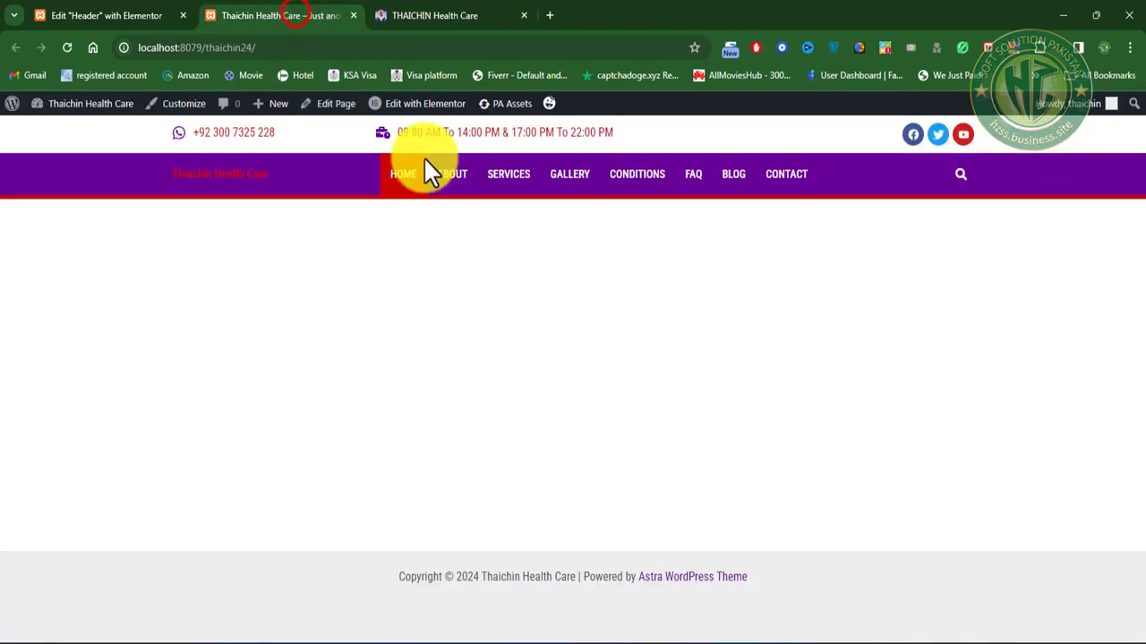
left_click(67, 48)
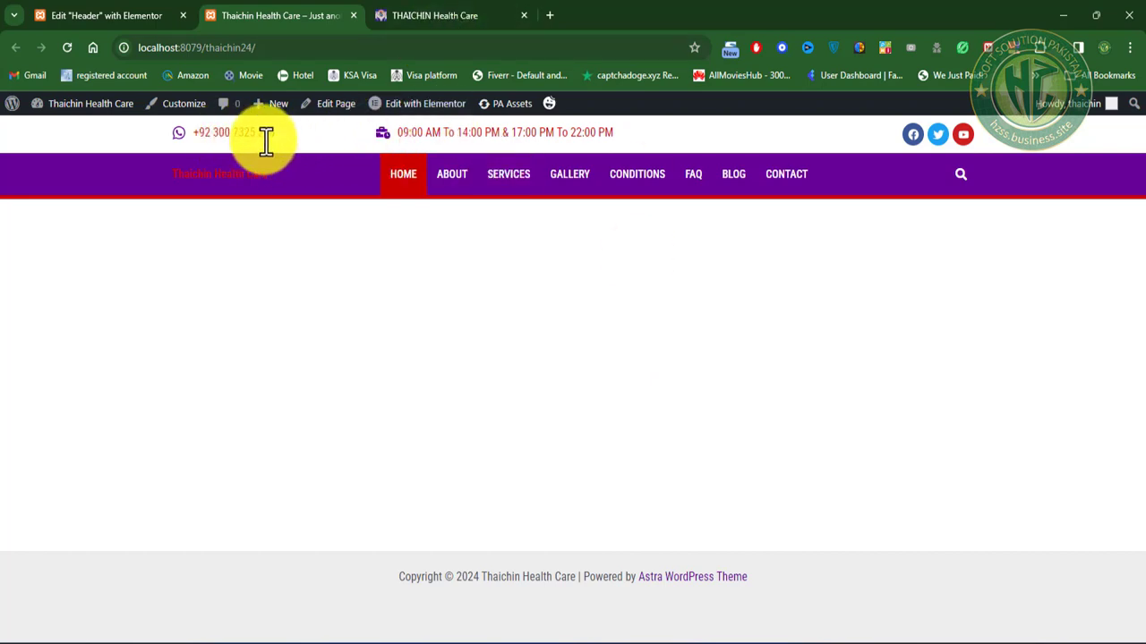
left_click(407, 15)
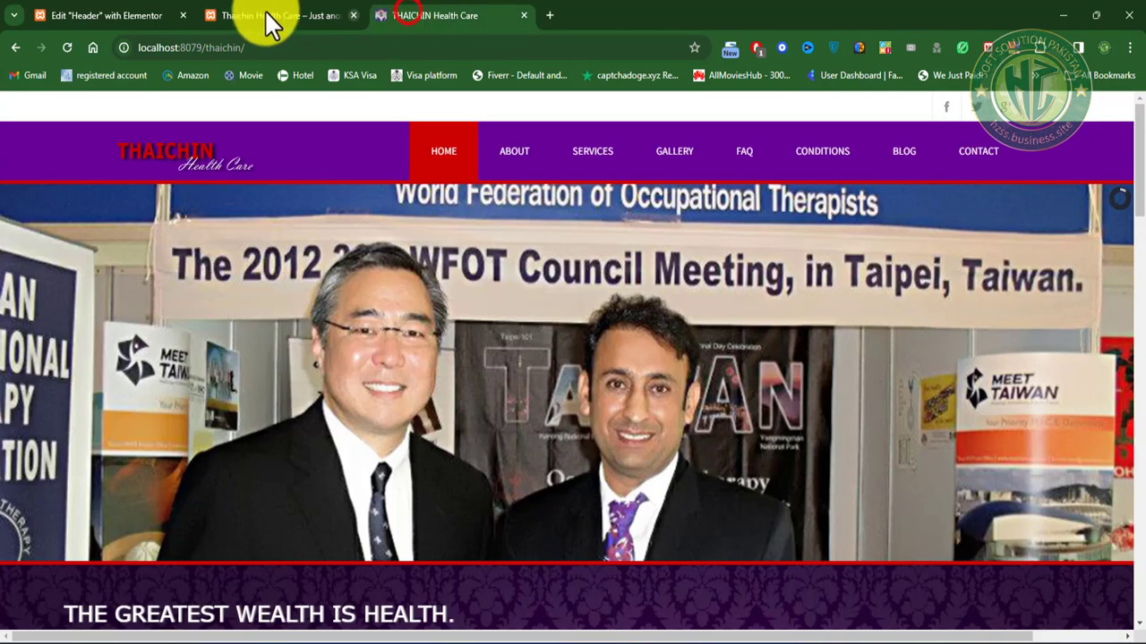
Step: Set the top contact bar container's Justify Content and Align Items to Center, and check the published result on the live page
left_click(108, 15)
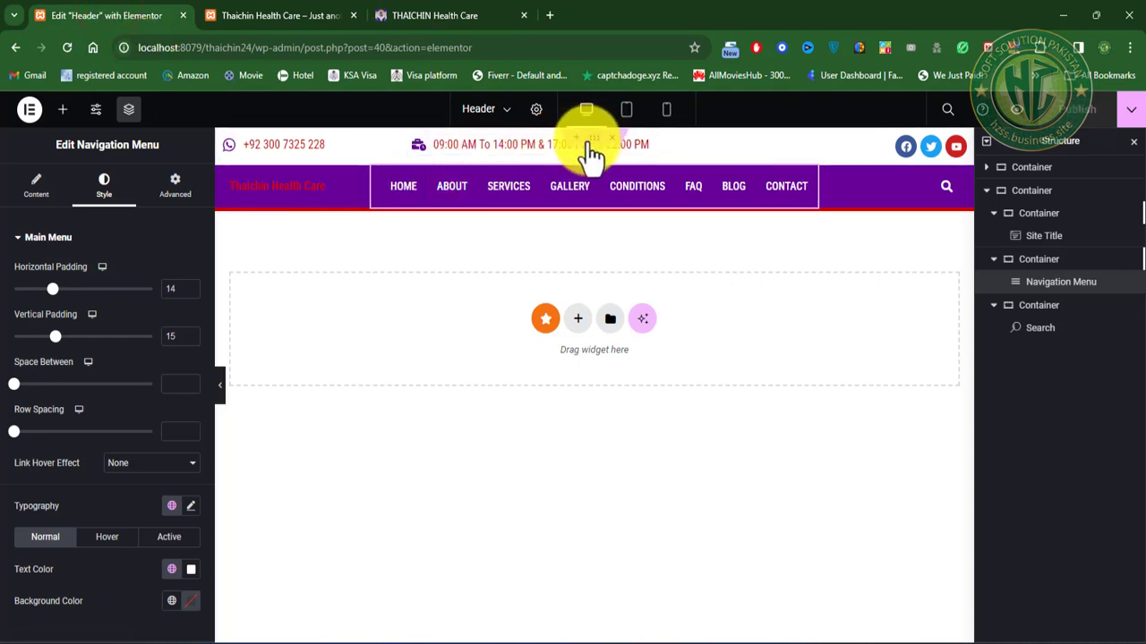
left_click(595, 140)
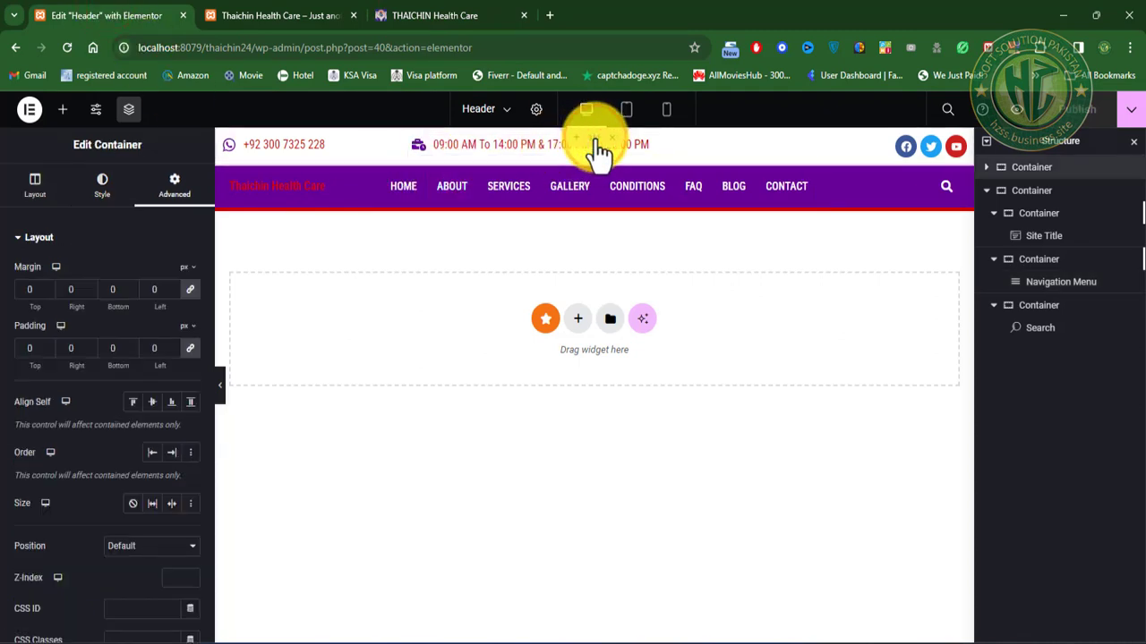
left_click(109, 184)
left_click(33, 188)
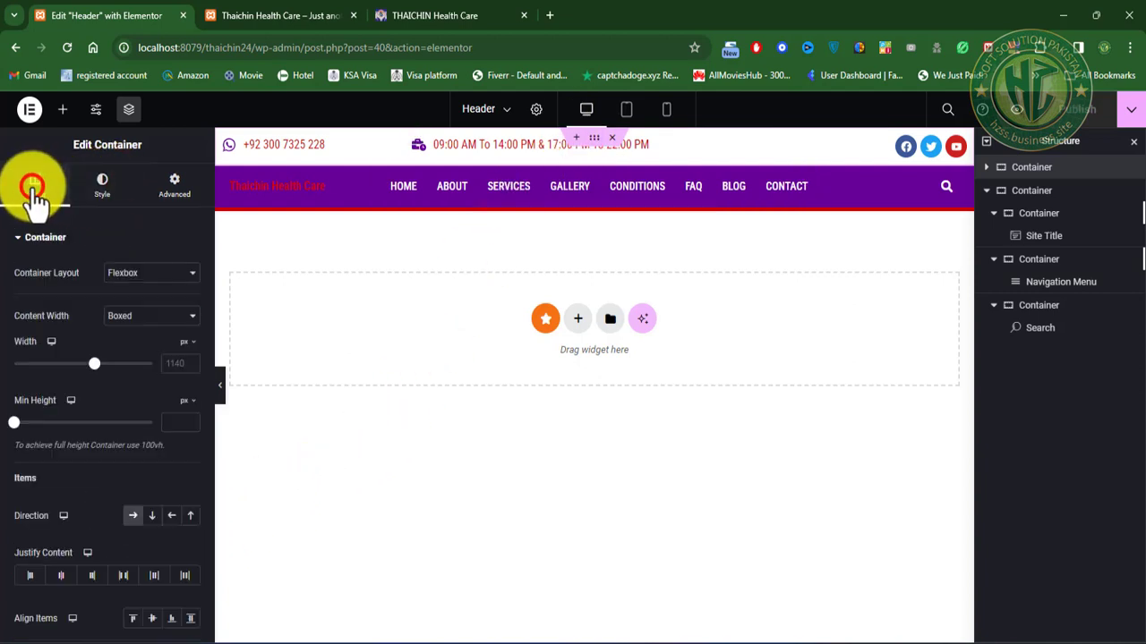
left_click(62, 577)
left_click(152, 625)
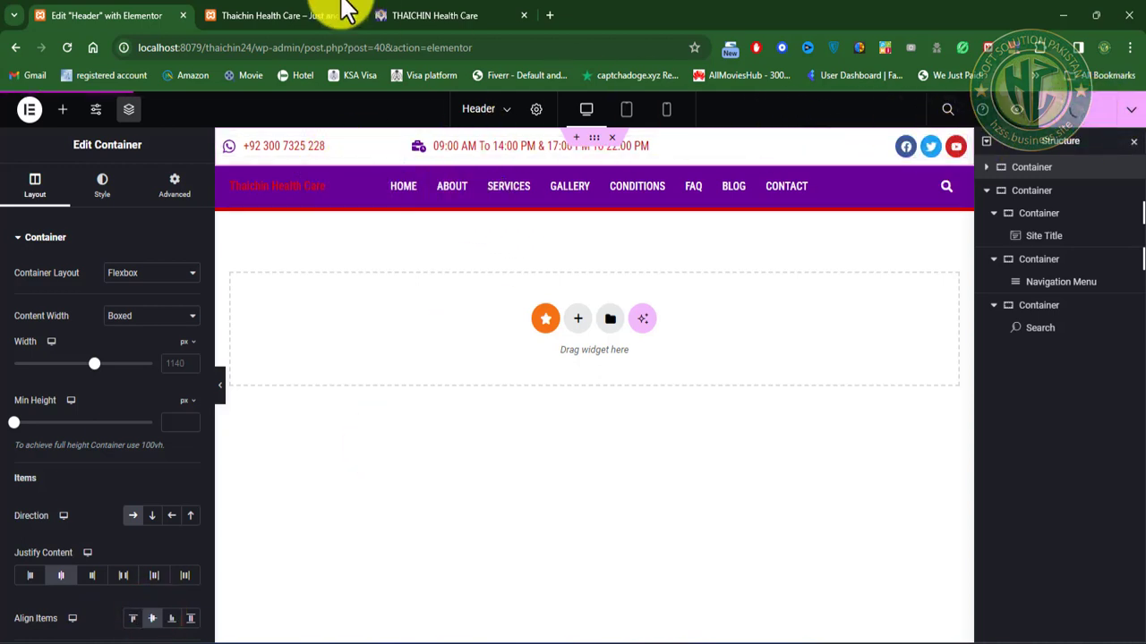
left_click(291, 16)
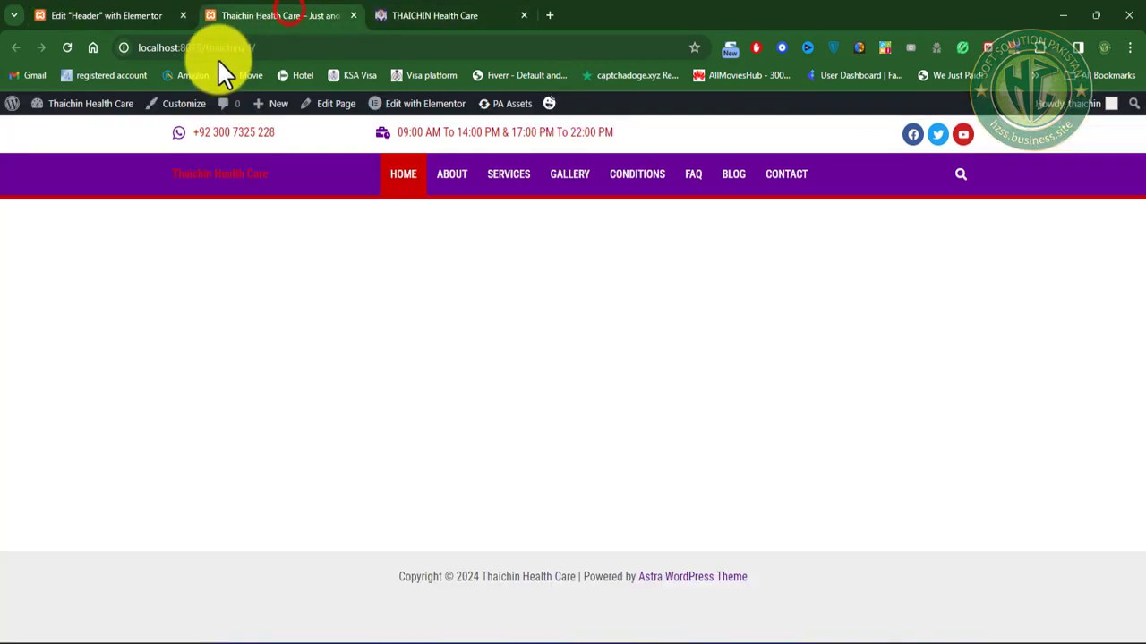
left_click(64, 47)
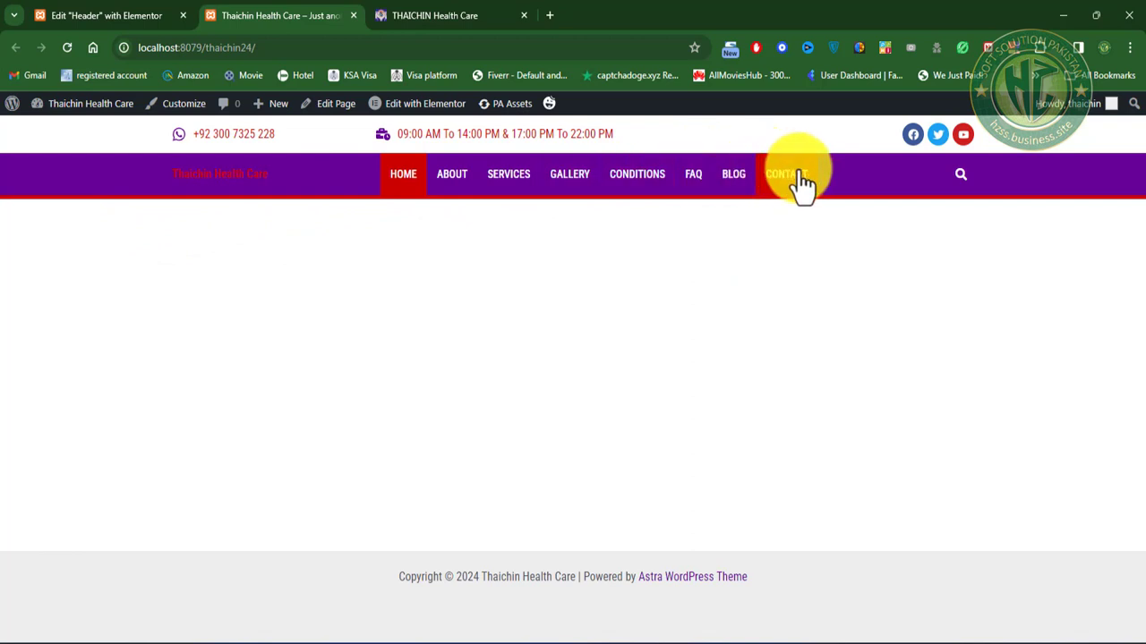
Step: Open the live header's search field, and back in the header editor set the Site Title's color to the global white
left_click(961, 175)
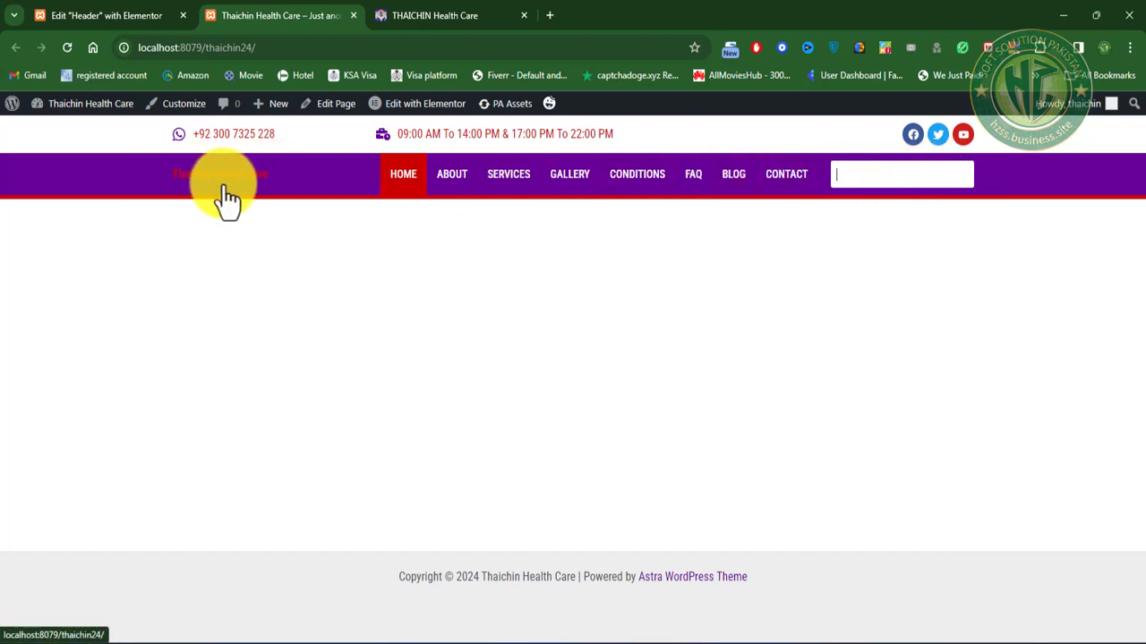
left_click(108, 20)
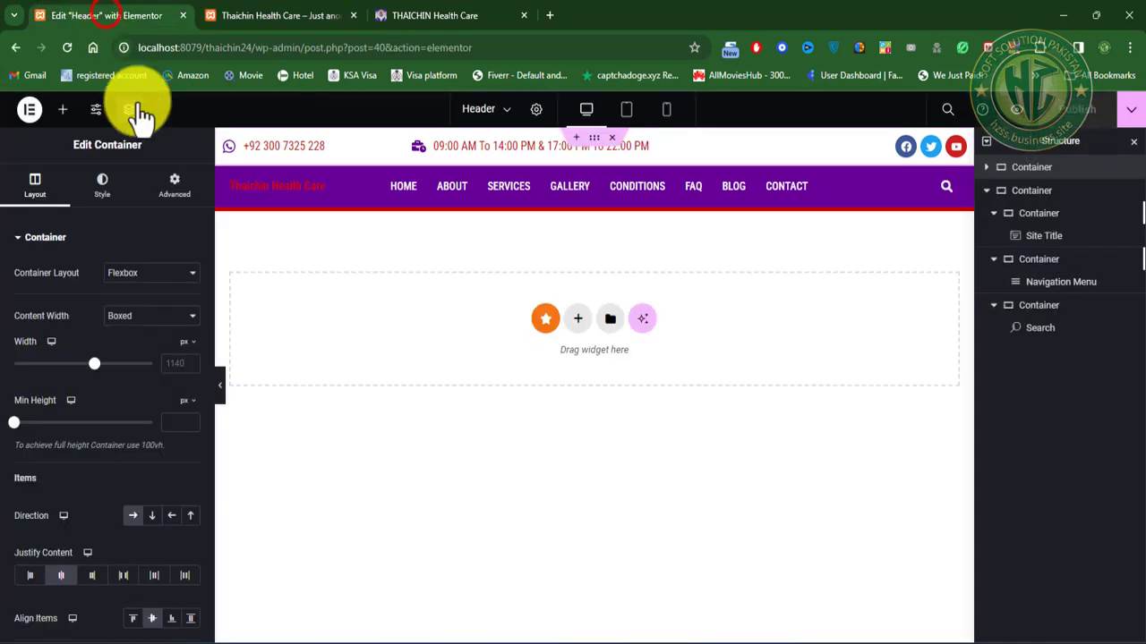
left_click(367, 187)
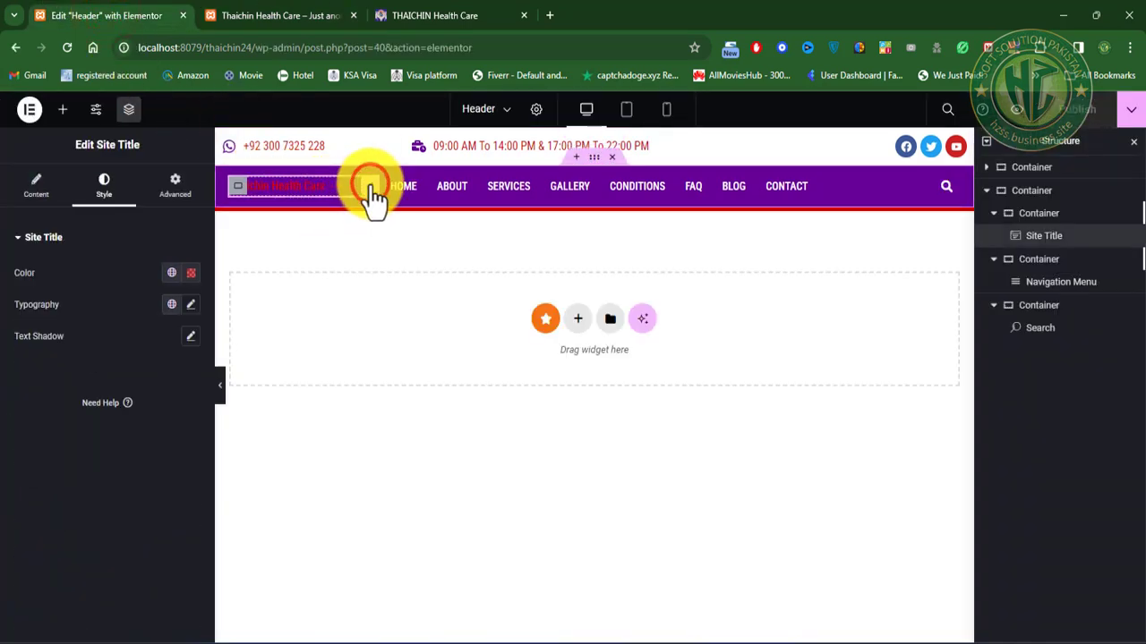
left_click(172, 273)
left_click(105, 463)
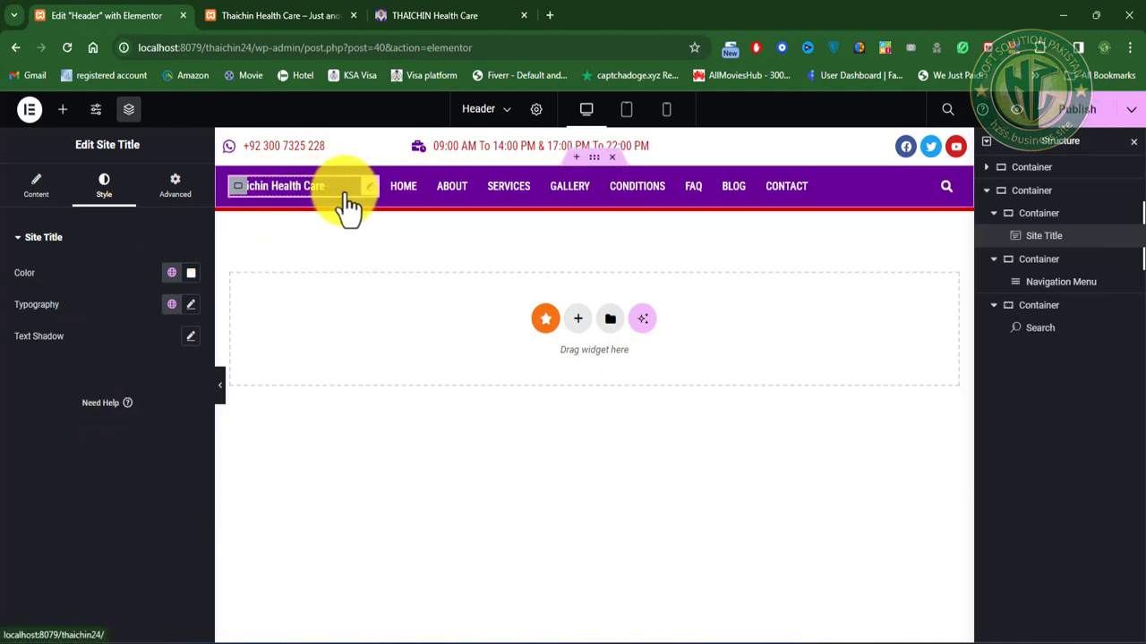
Step: Try the MainNav and Primary global fonts on the Site Title, and restore its Site-Title font
left_click(172, 305)
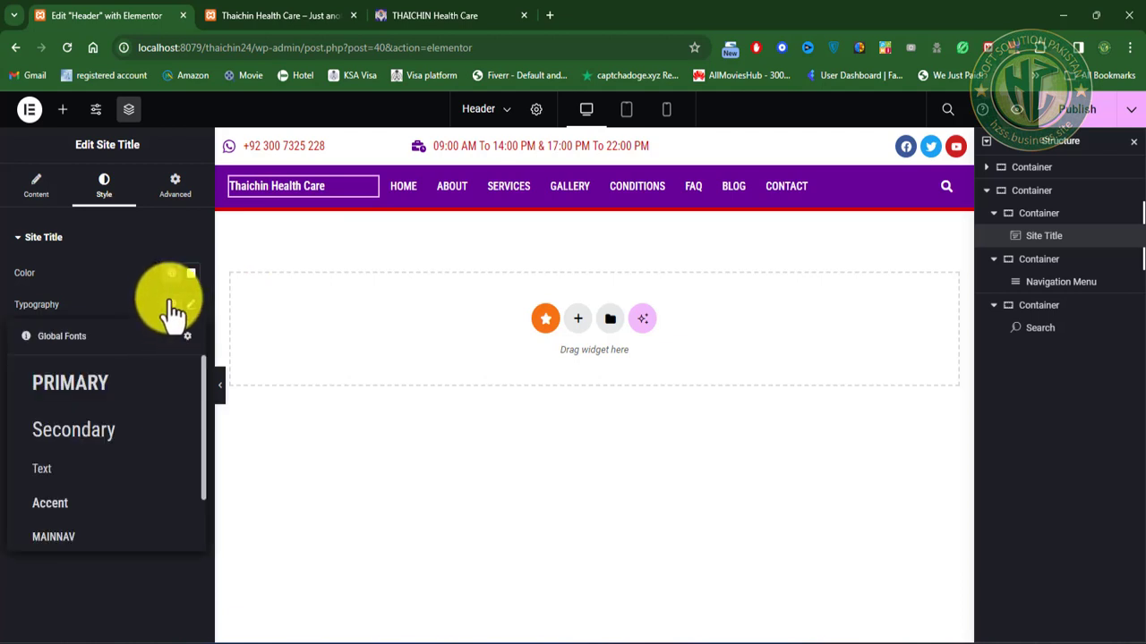
left_click(173, 304)
left_click(173, 305)
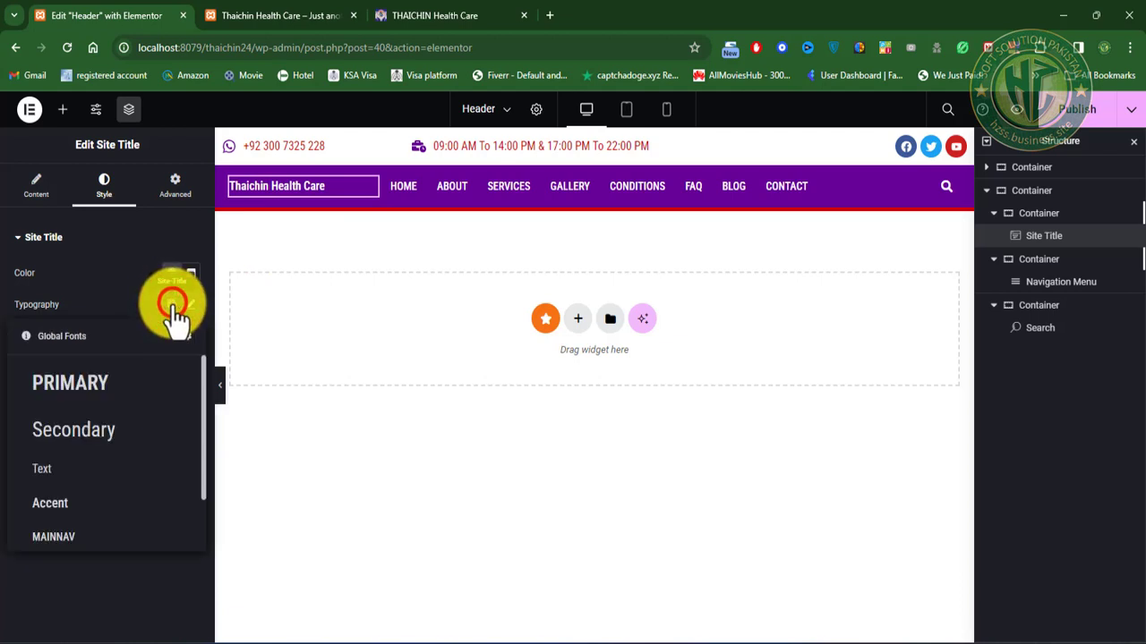
scroll(128, 439, "down", 2)
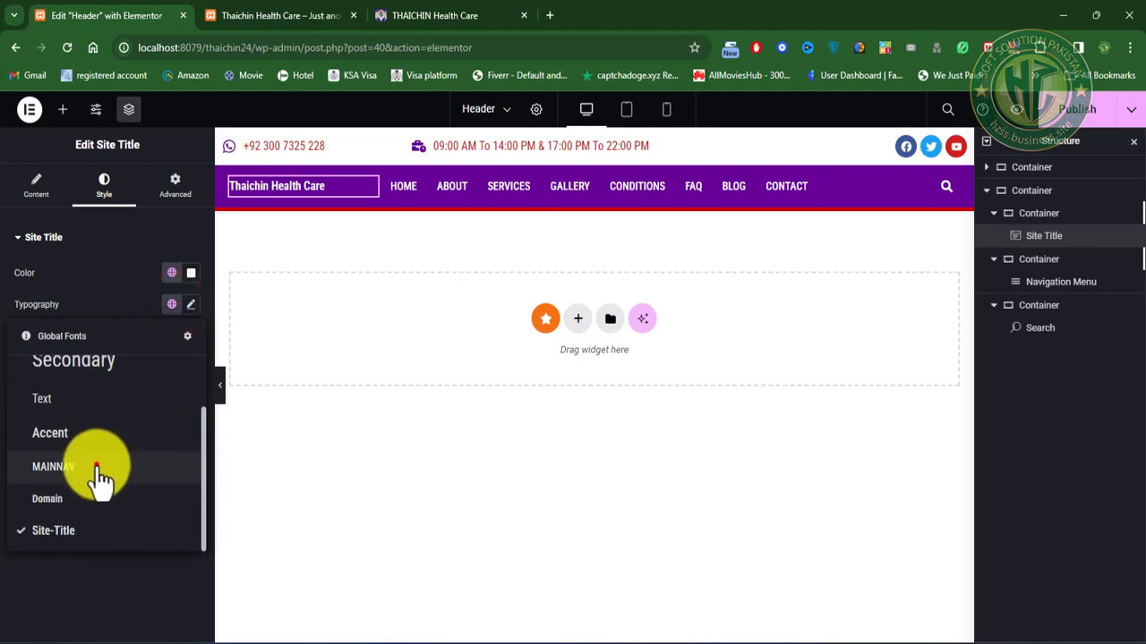
left_click(96, 467)
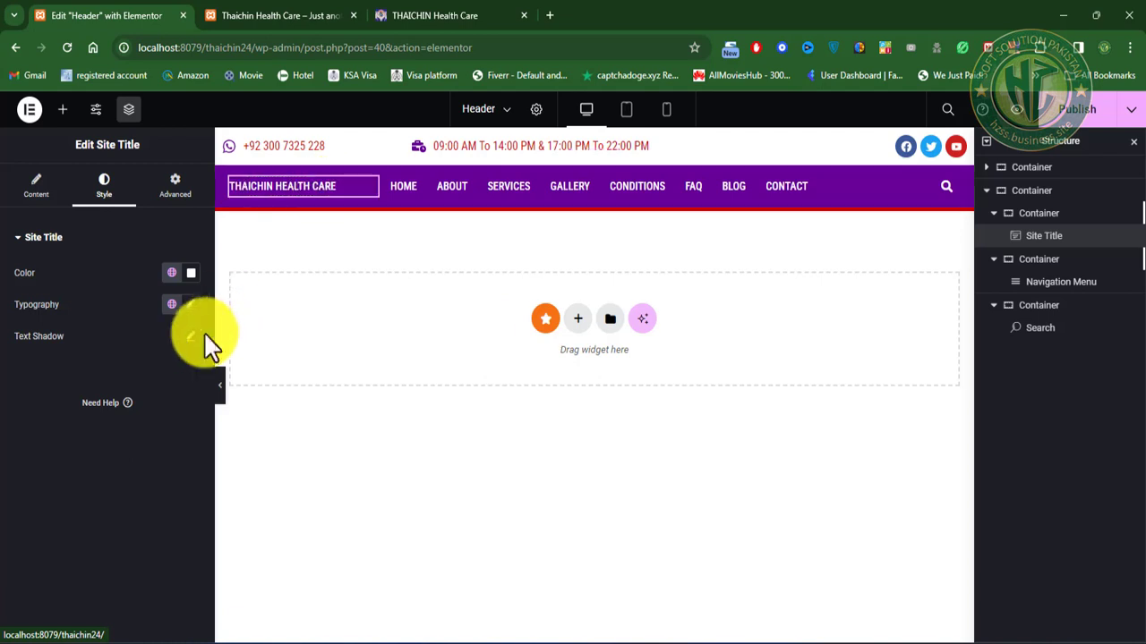
left_click(171, 304)
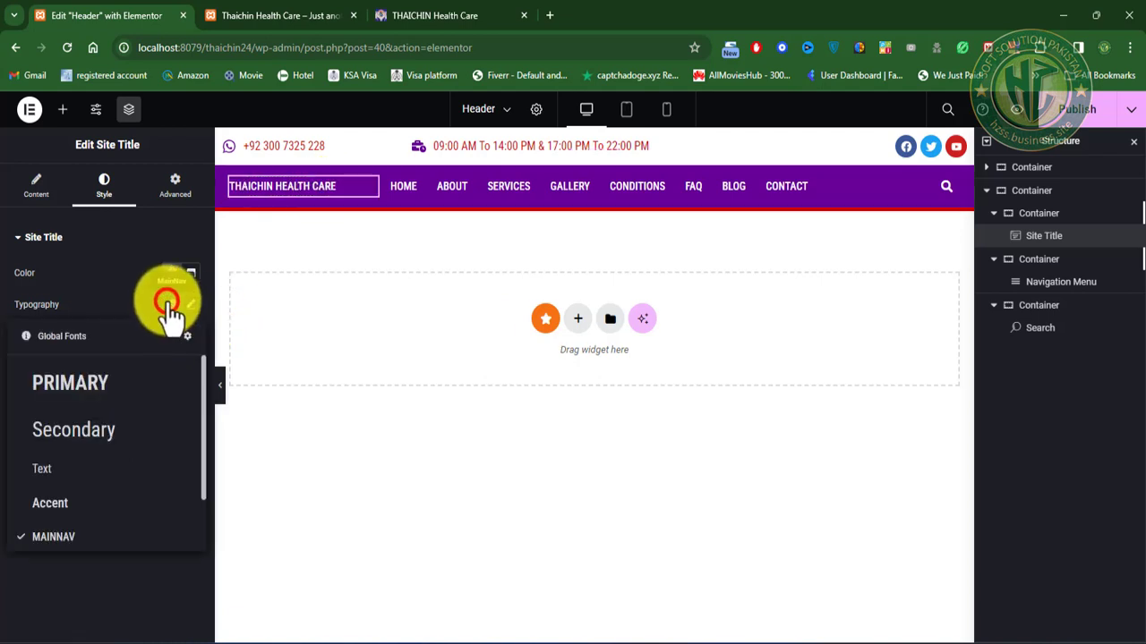
left_click(104, 403)
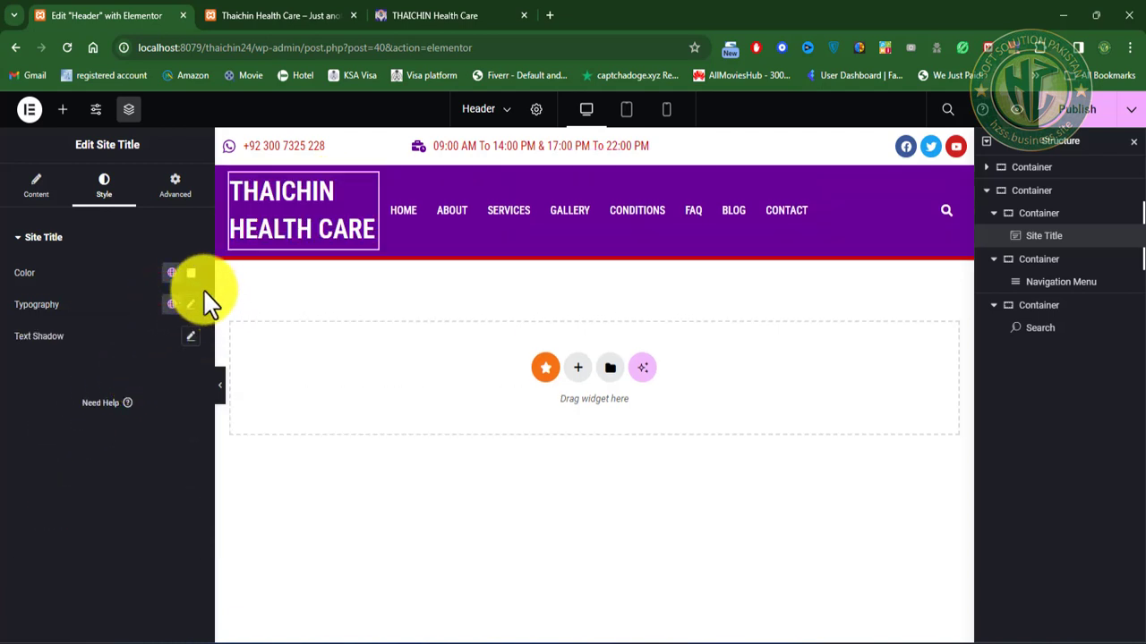
left_click(171, 305)
scroll(102, 499, "down", 2)
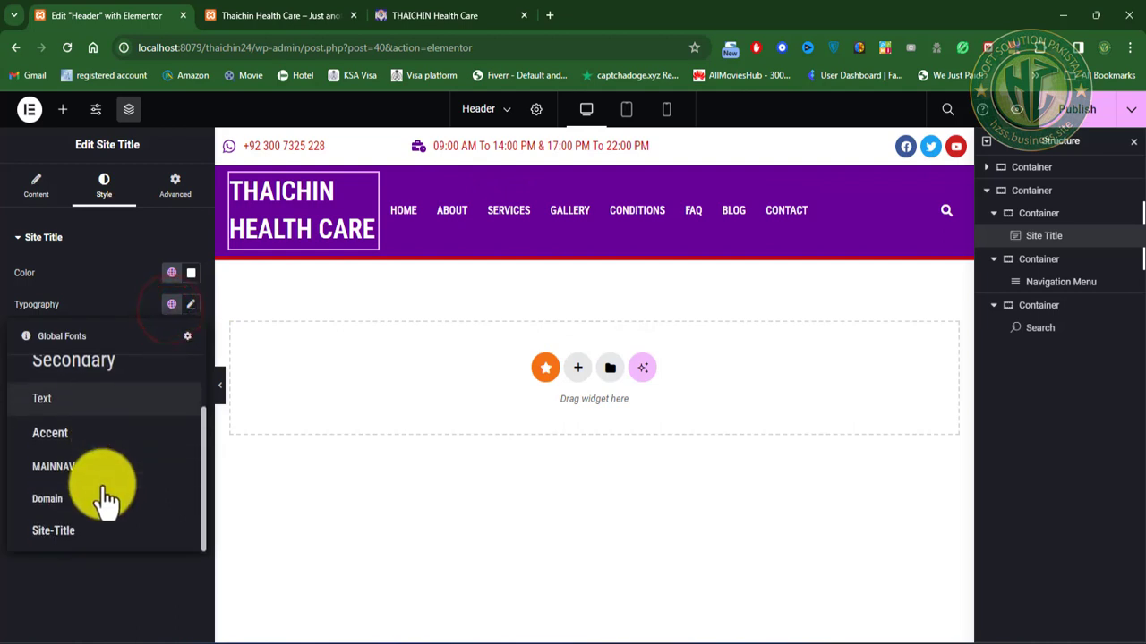
left_click(61, 534)
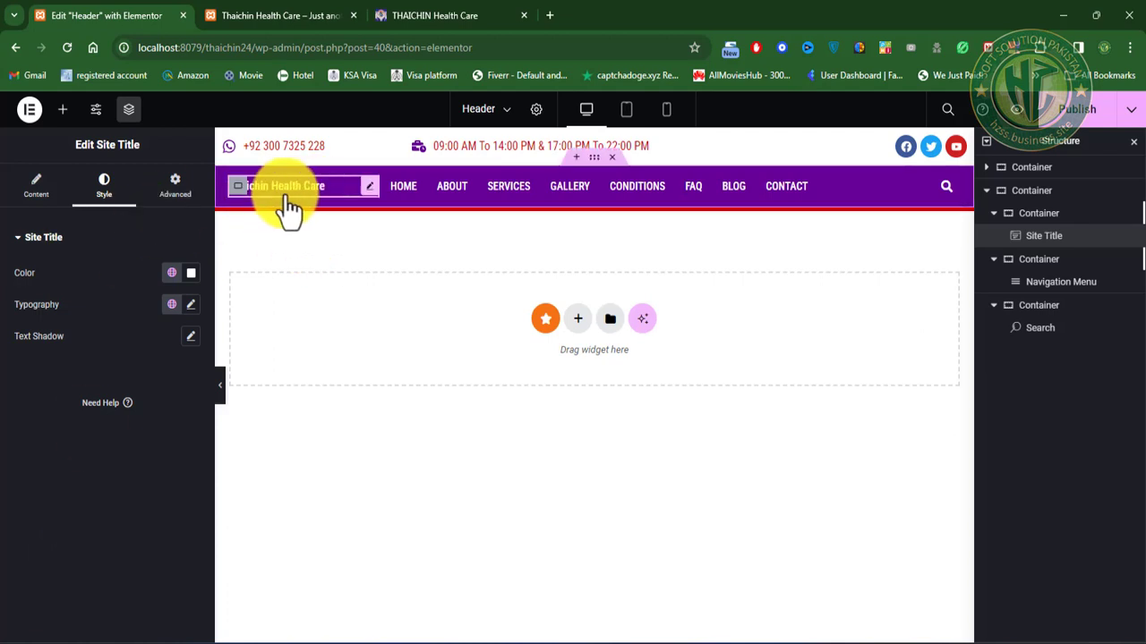
Step: Delete the Site Title widget, find widgets matching "site" and place the HFB Site Logo in the empty container
right_click(369, 187)
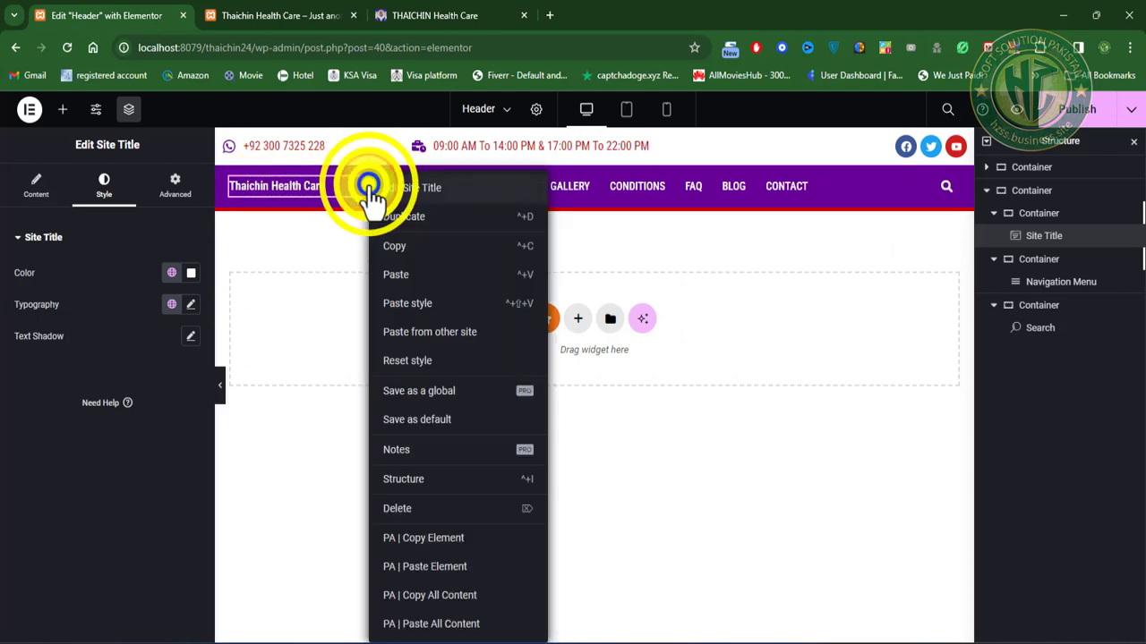
left_click(398, 508)
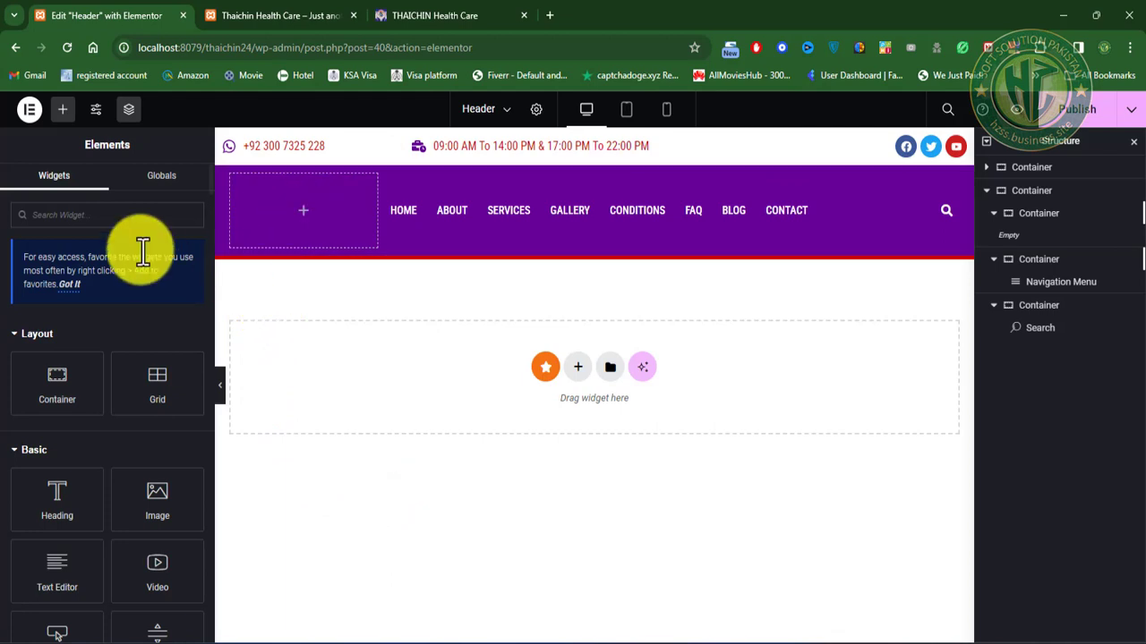
left_click(99, 216)
type("s")
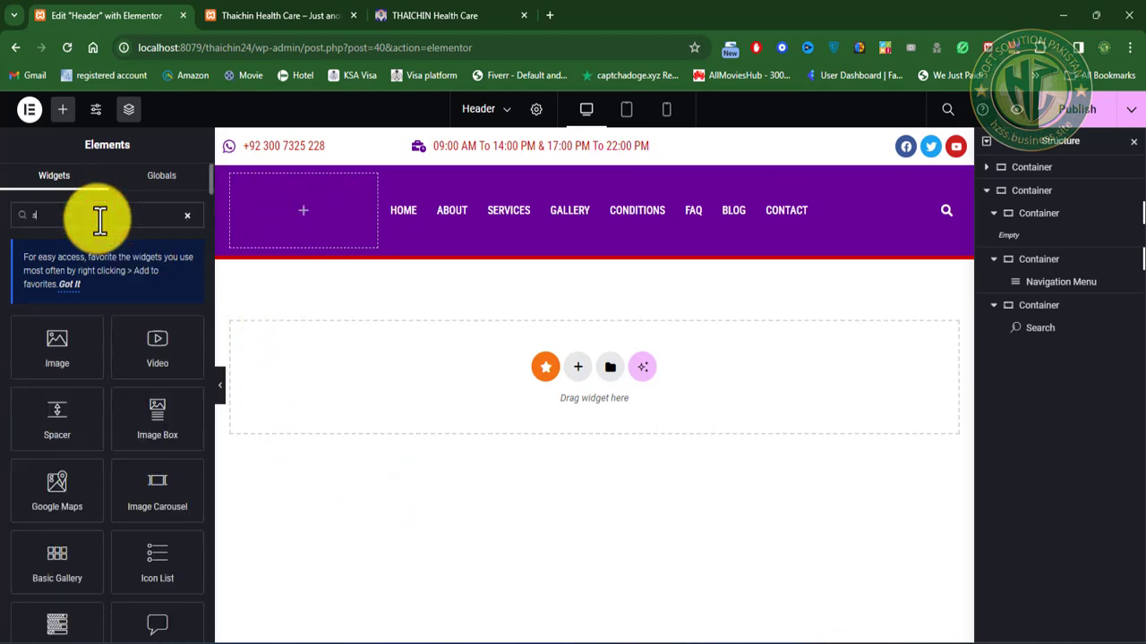
type("ite")
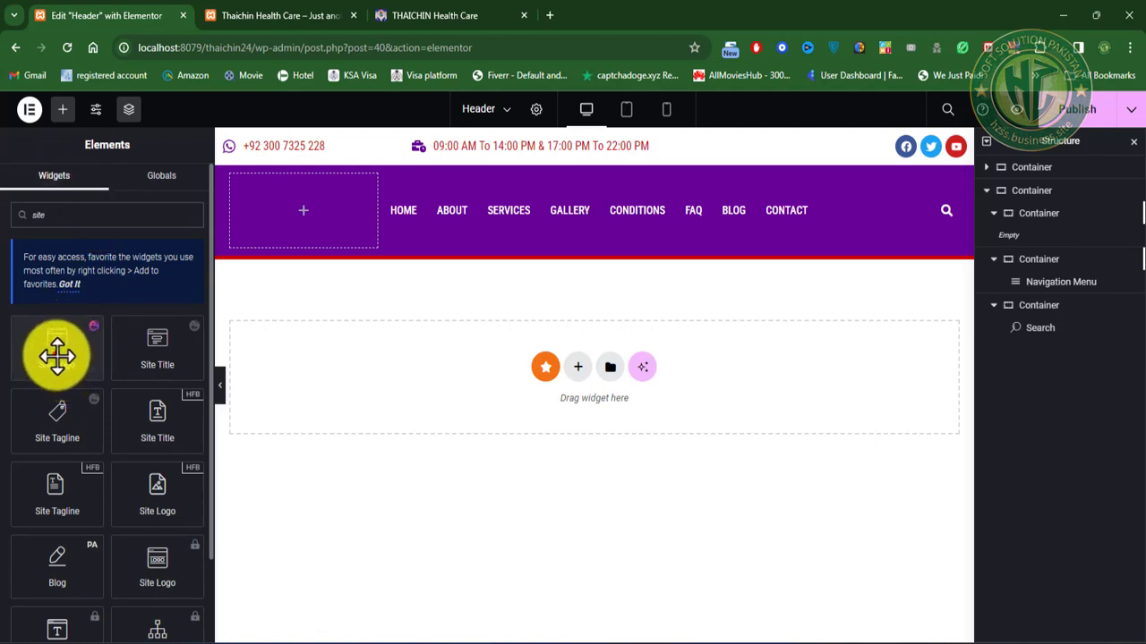
mouse_move(58, 357)
left_mouse_down()
mouse_move(179, 332)
mouse_move(301, 216)
mouse_move(333, 215)
mouse_move(42, 302)
mouse_move(41, 350)
left_mouse_up()
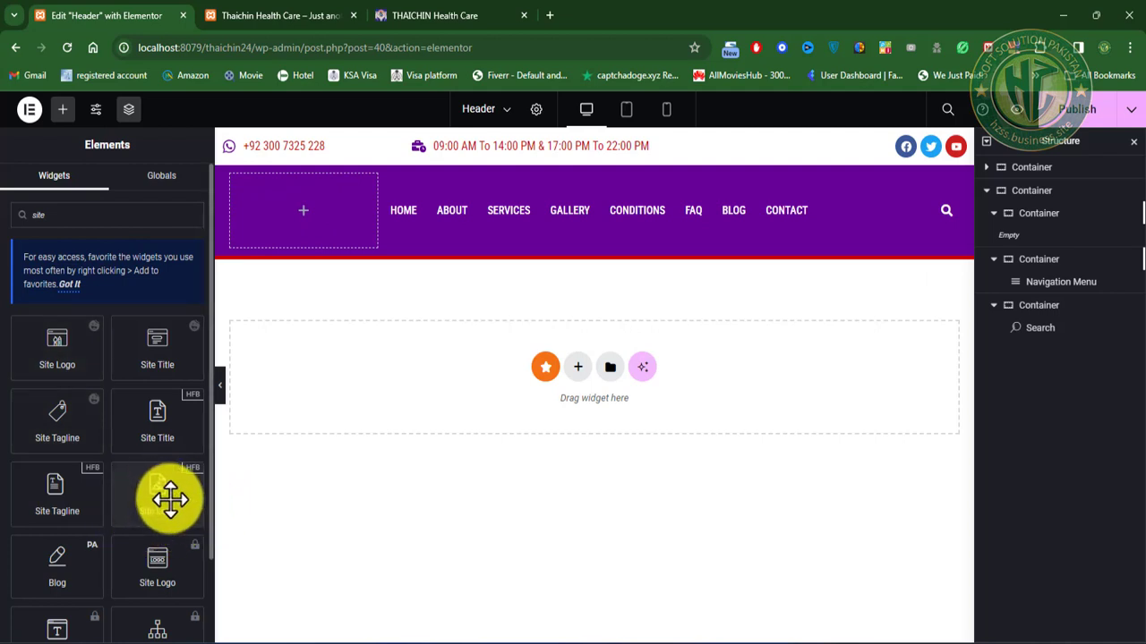
left_click_drag(160, 508, 273, 222)
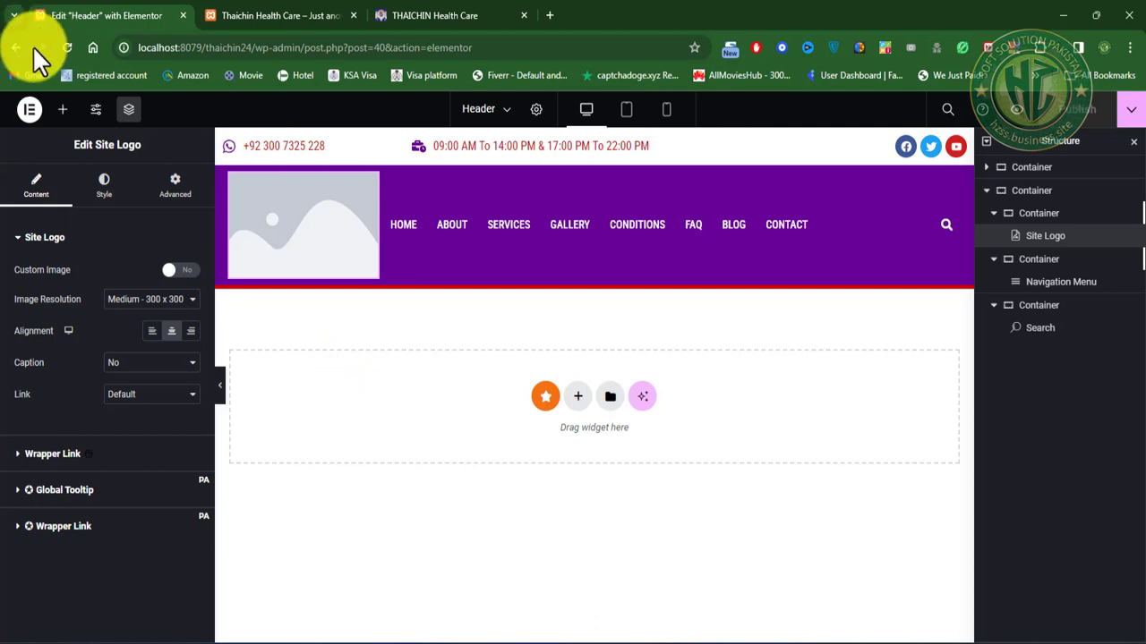
Step: Exit Elementor to WordPress and update the Header template
left_click(29, 109)
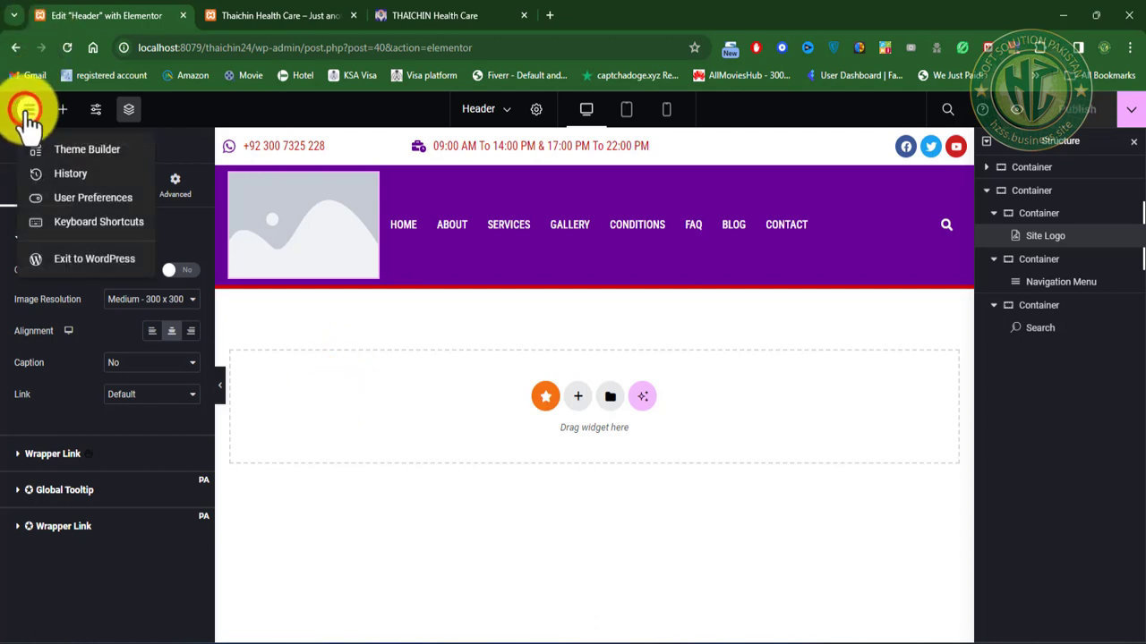
left_click(83, 259)
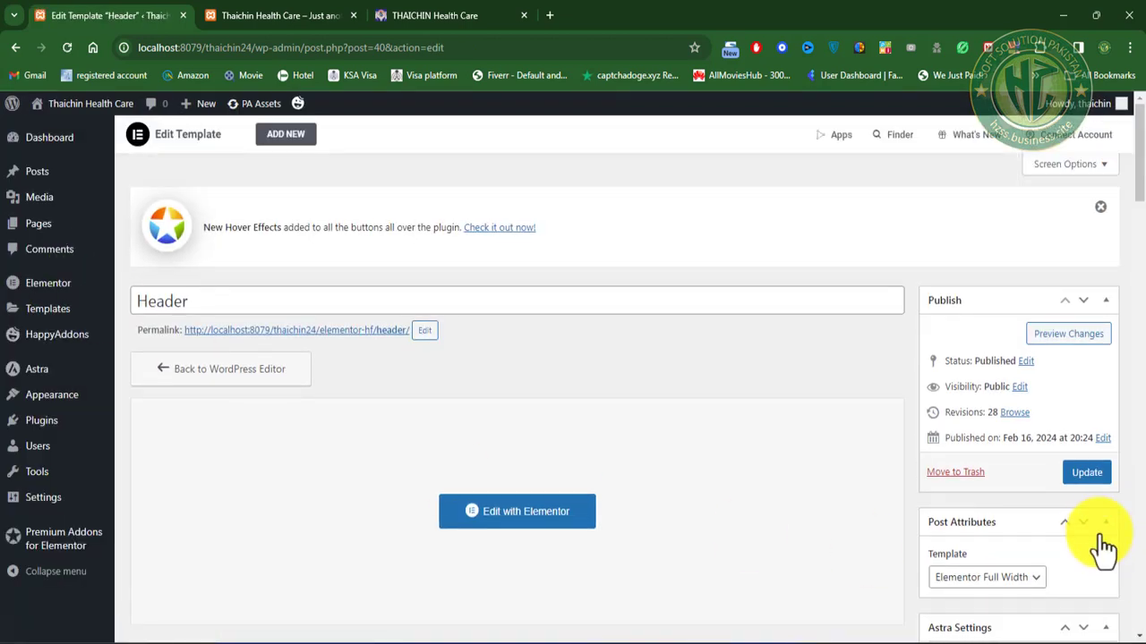
left_click(1087, 474)
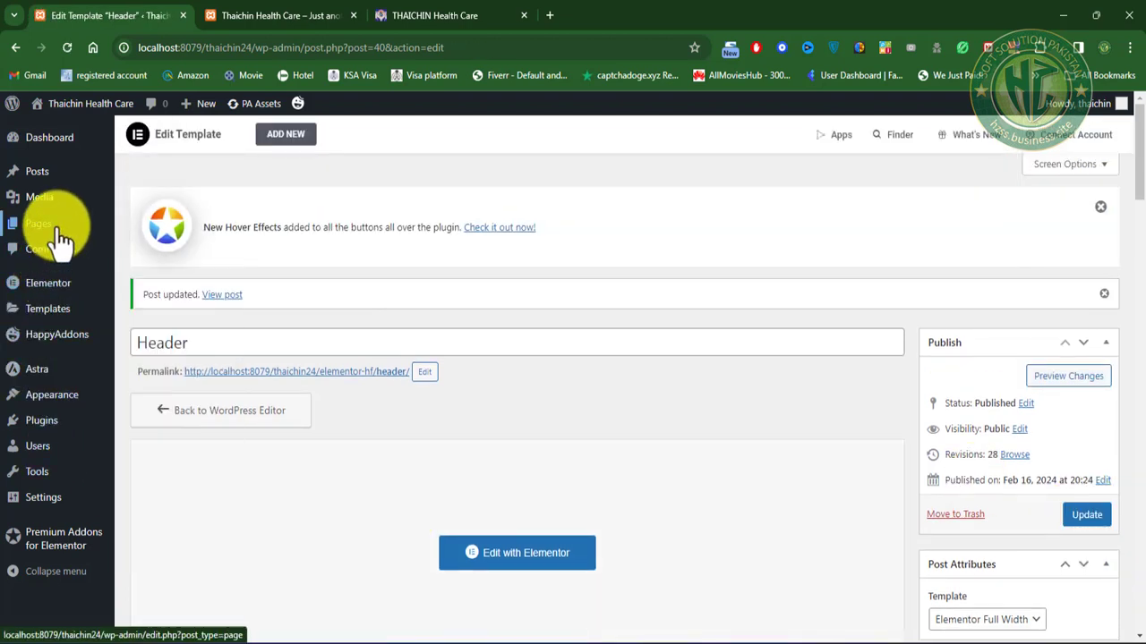
Step: Open the theme customizer's Site Identity section, closing the Astra pricing page opened by mistake
mouse_move(56, 410)
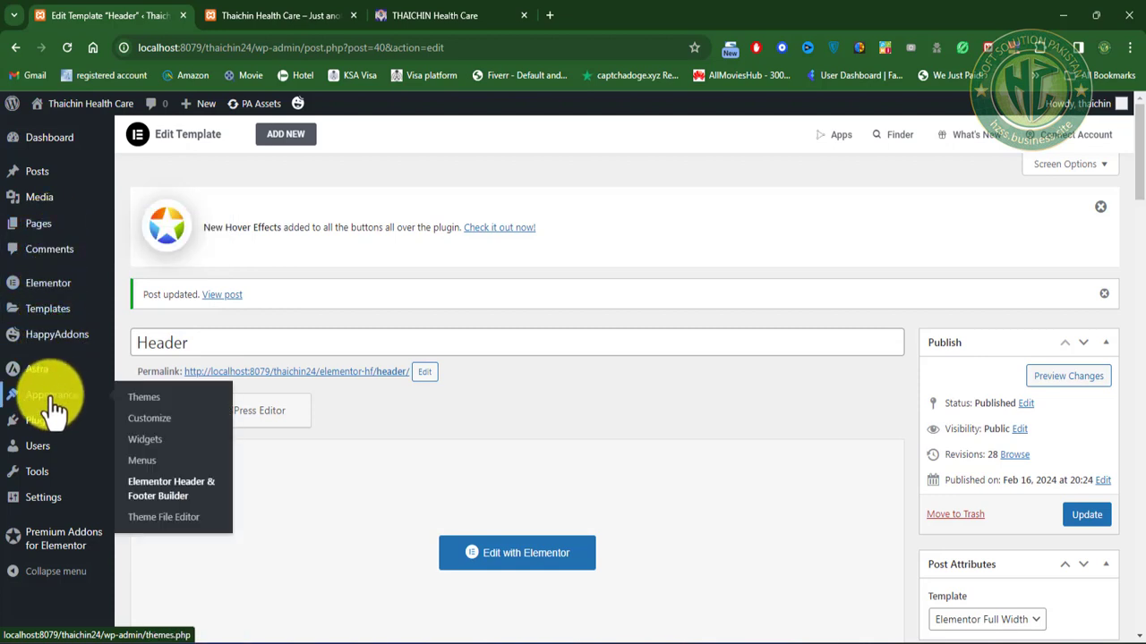
left_click(148, 419)
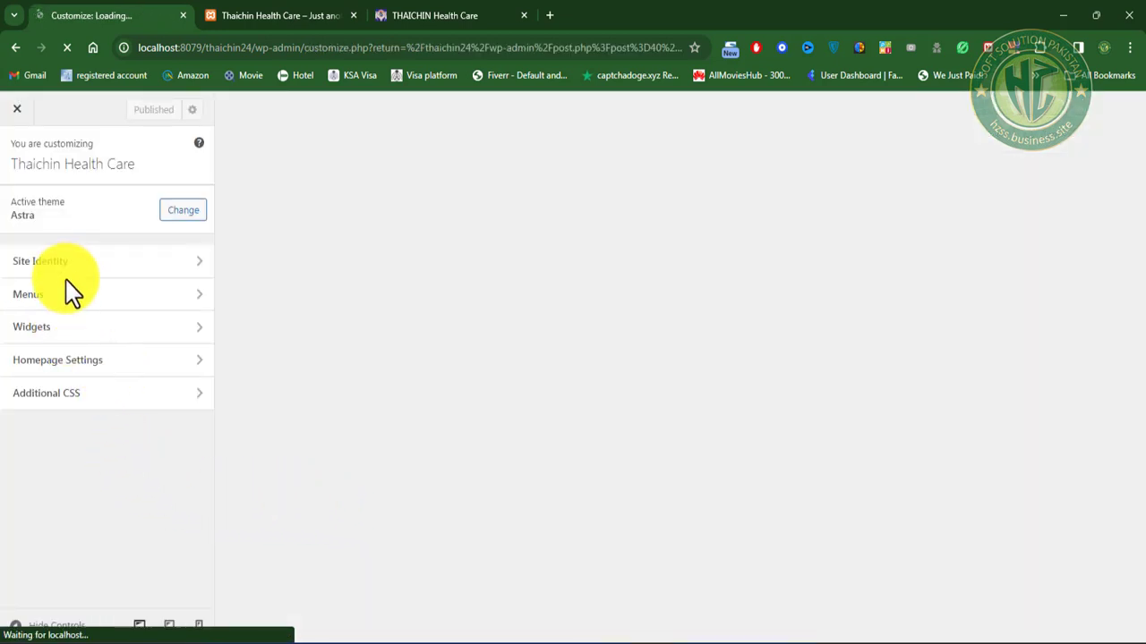
left_click(146, 262)
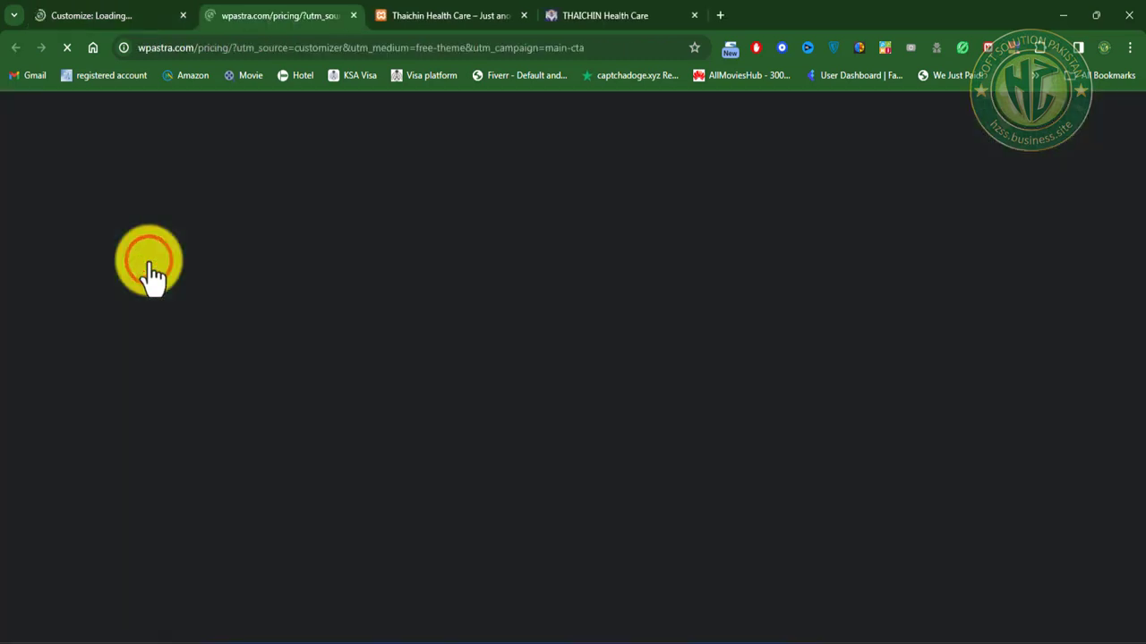
left_click(354, 15)
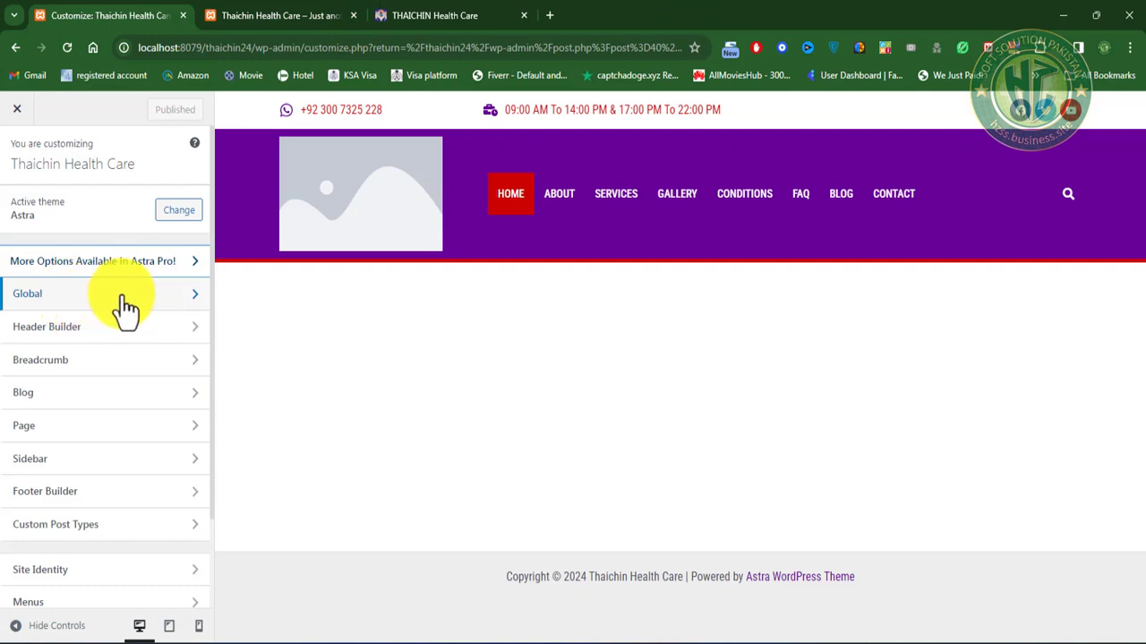
scroll(108, 386, "down", 2)
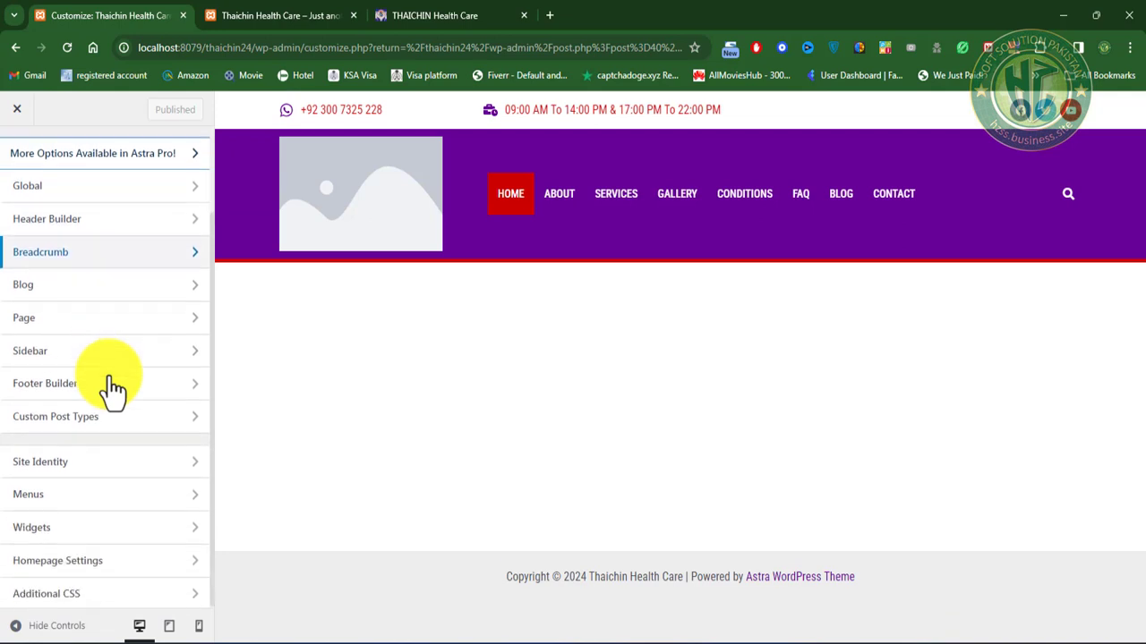
left_click(129, 473)
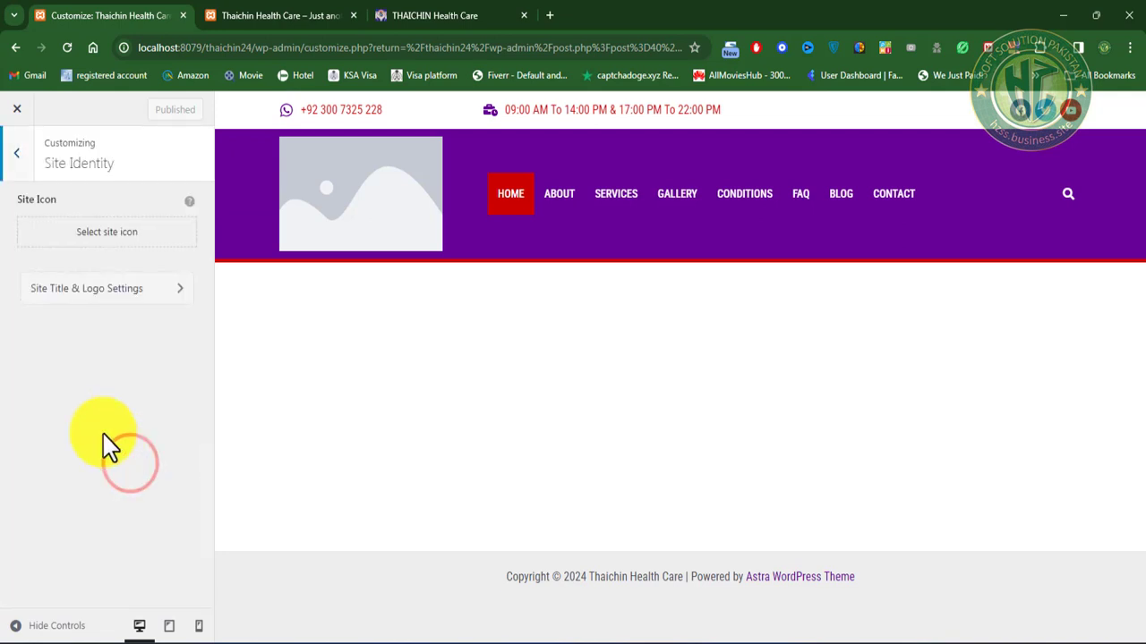
Step: Start uploading a file for the site icon and browse to the C:\xampp\htdocs\thaichin\images folder
left_click(134, 235)
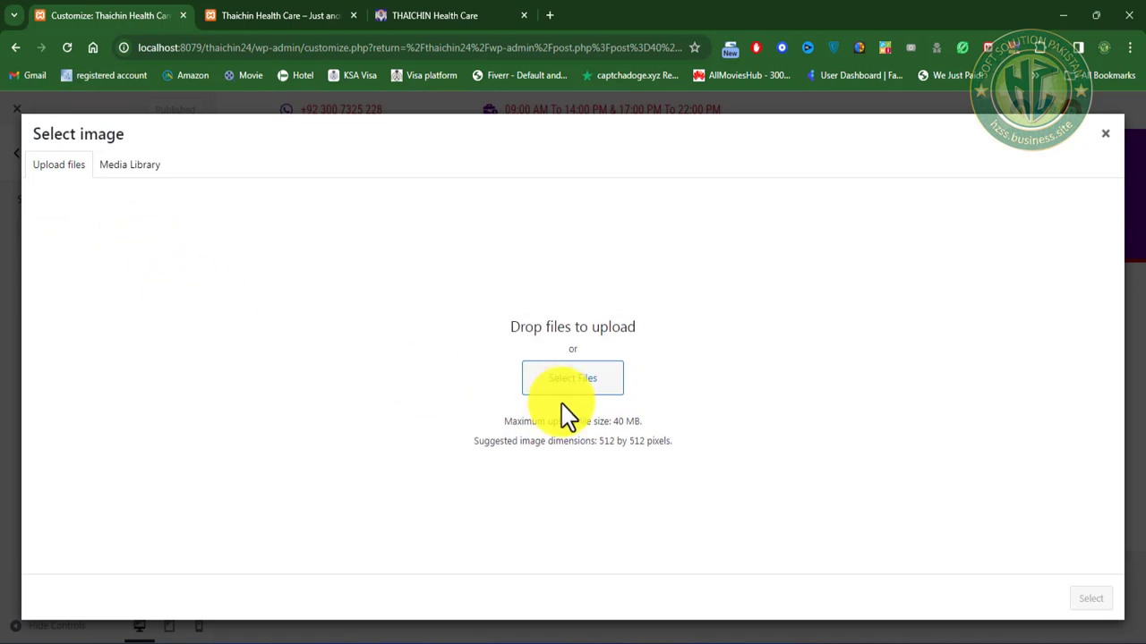
left_click(580, 378)
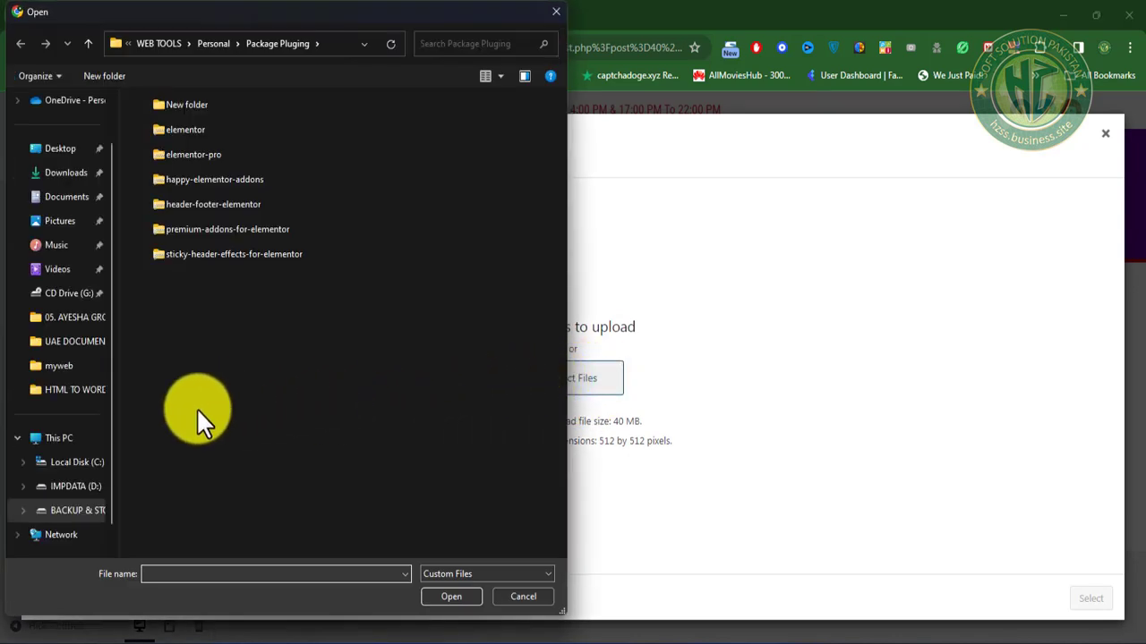
left_click(77, 462)
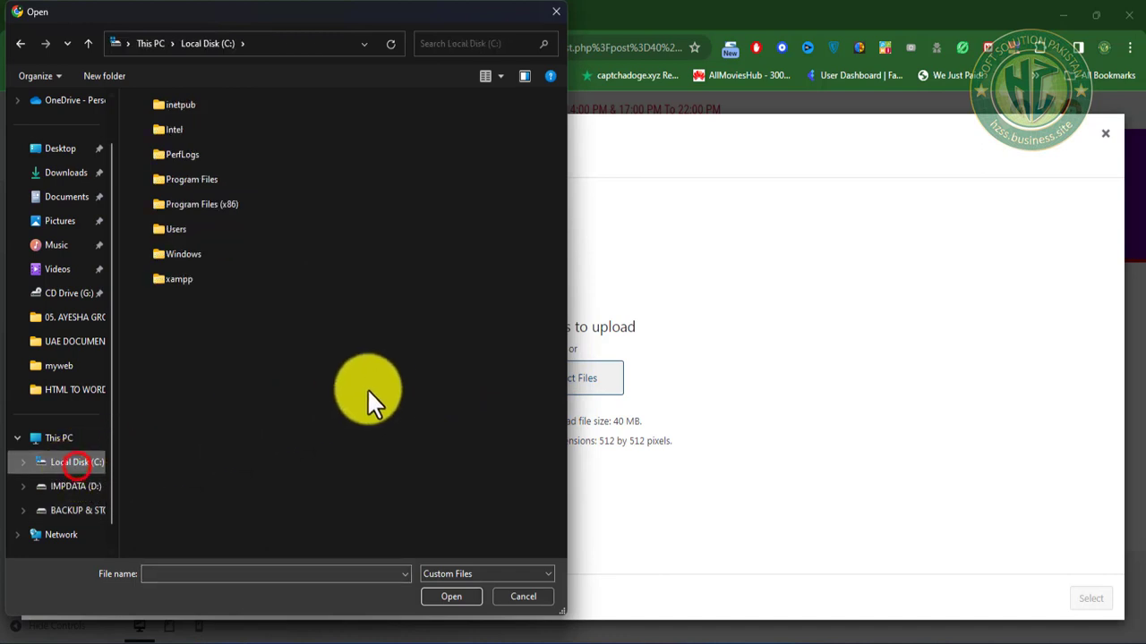
double_click(186, 279)
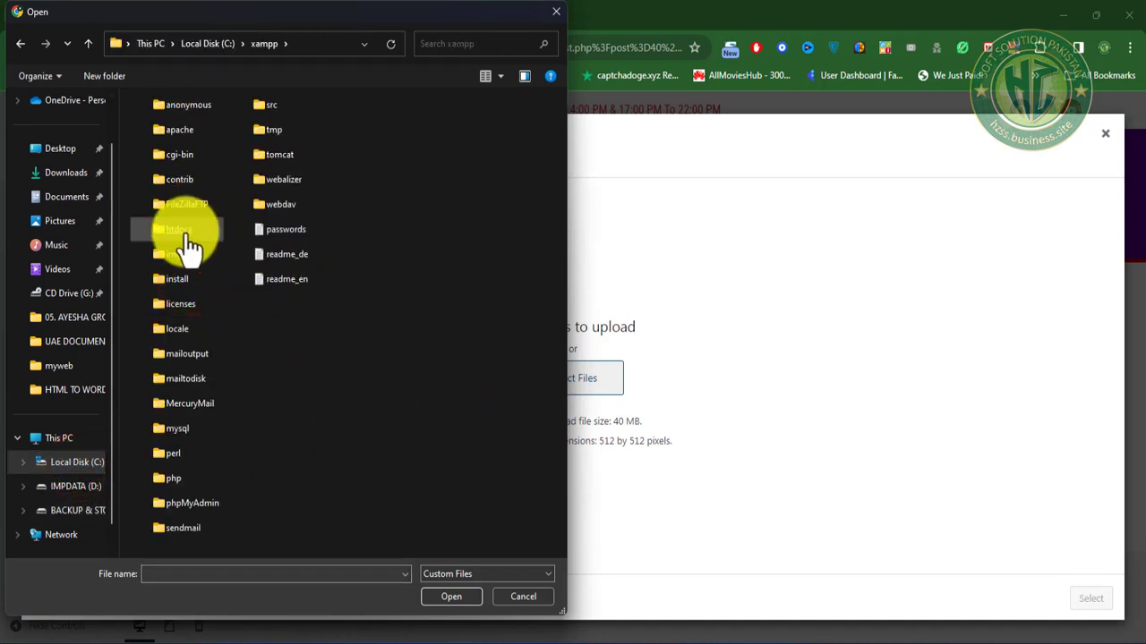
double_click(186, 229)
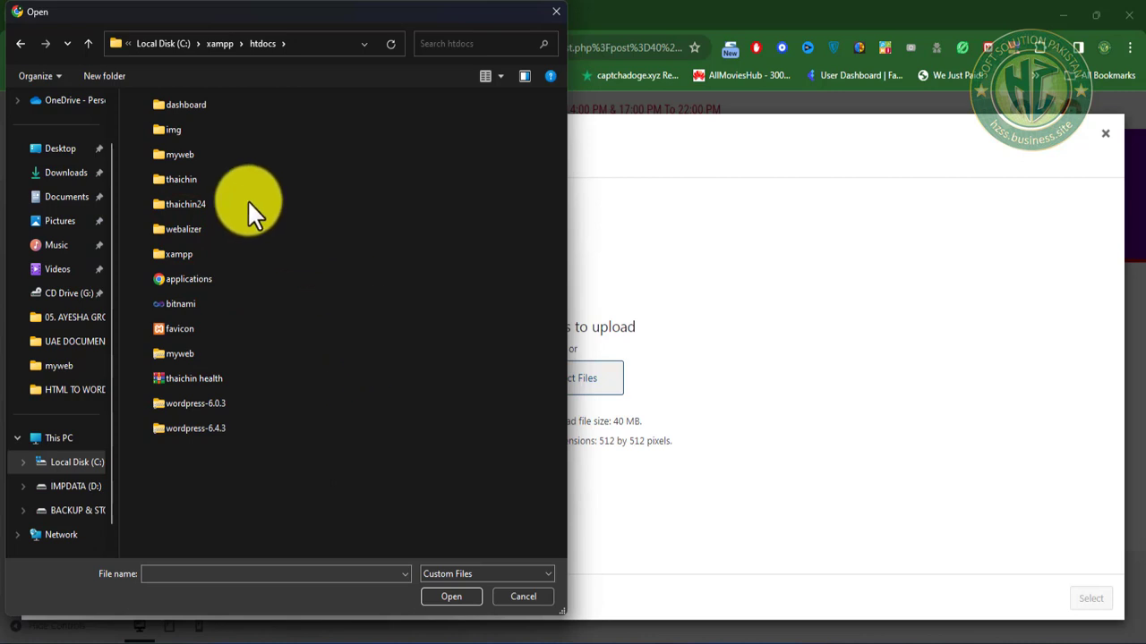
double_click(190, 181)
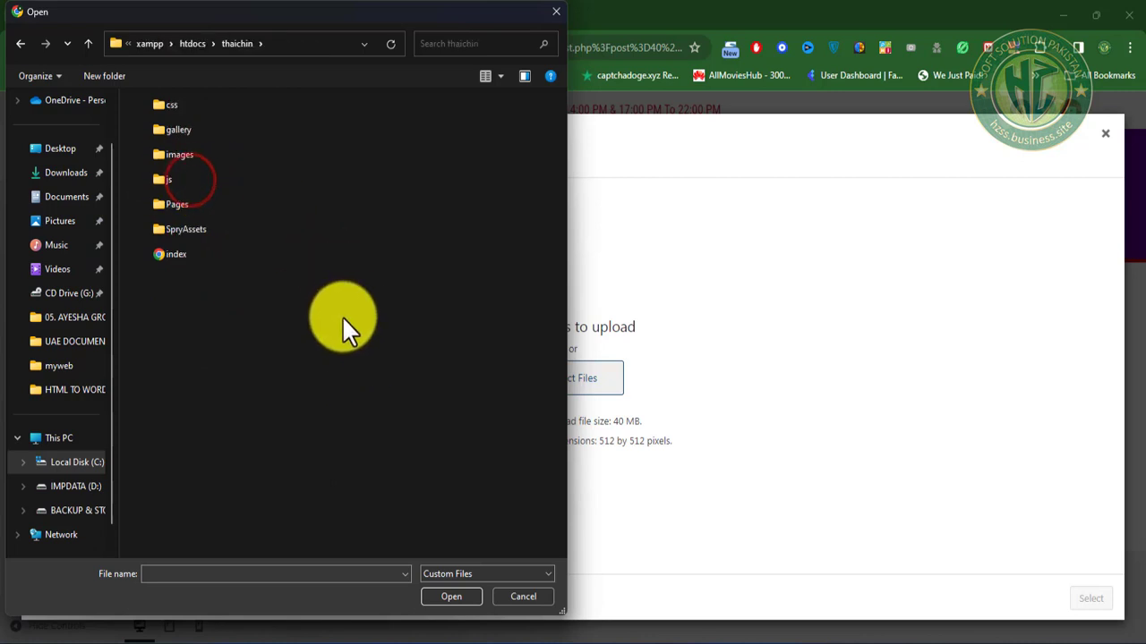
double_click(186, 155)
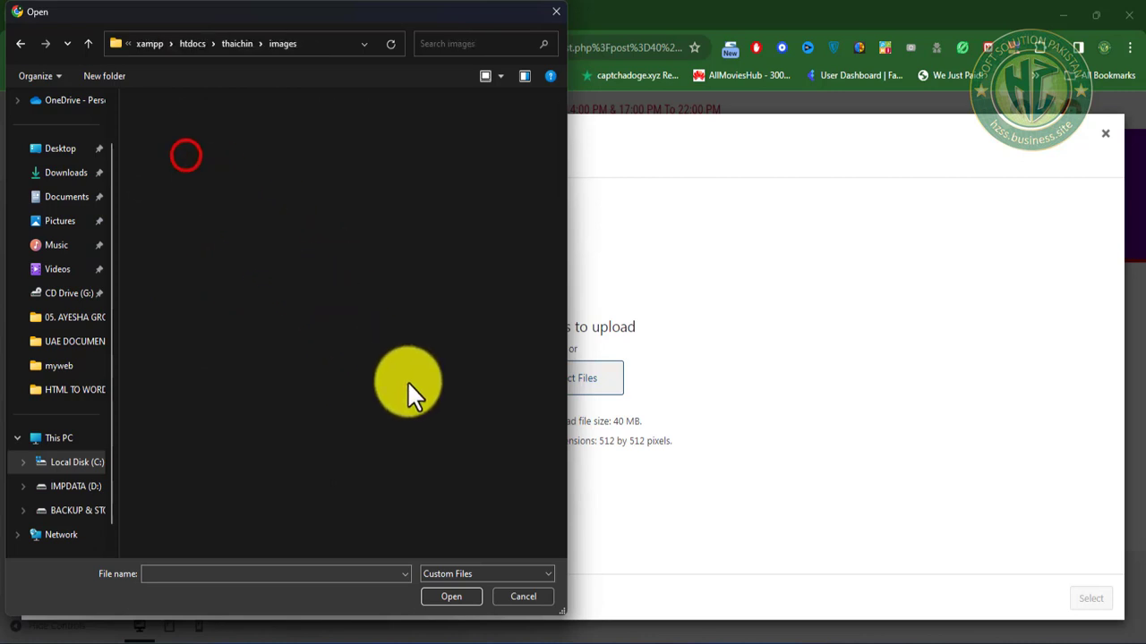
Step: Look through the thaichin images folder for the hands emblem and upload the 150 x 150 file Mono1
left_click(422, 449)
left_click(412, 335)
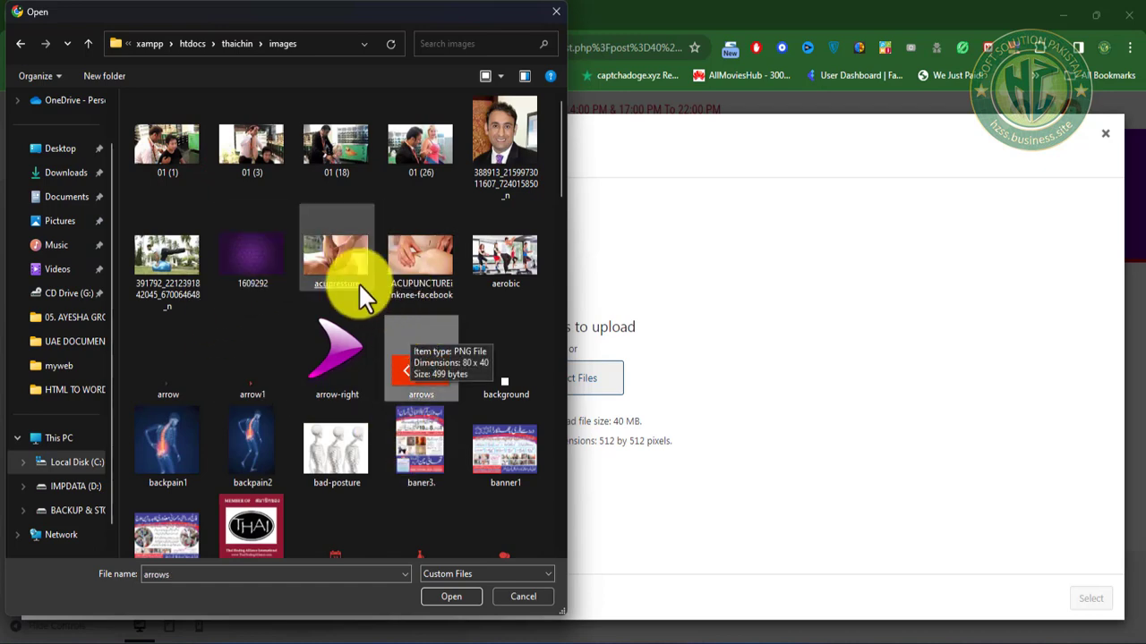
scroll(417, 358, "down", 10)
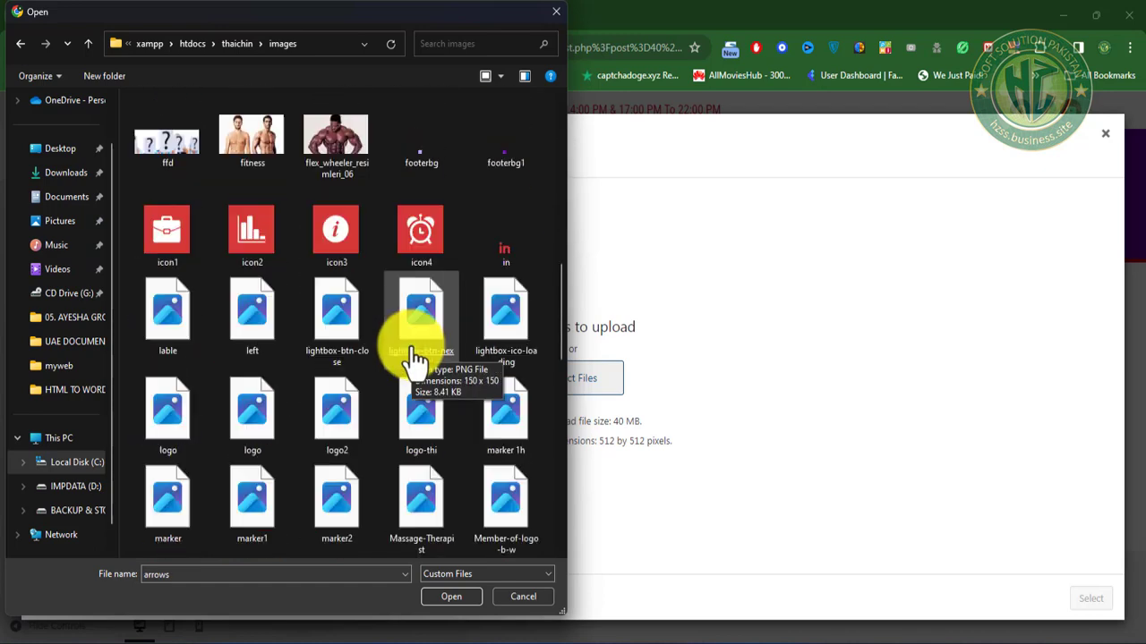
left_click(409, 361)
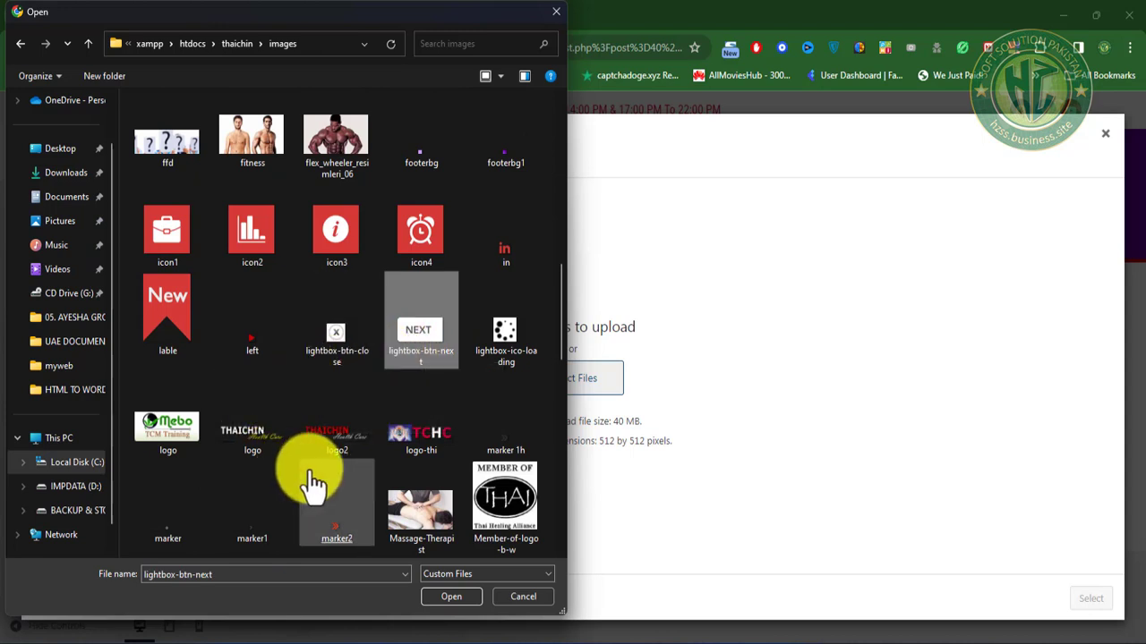
left_click(184, 517)
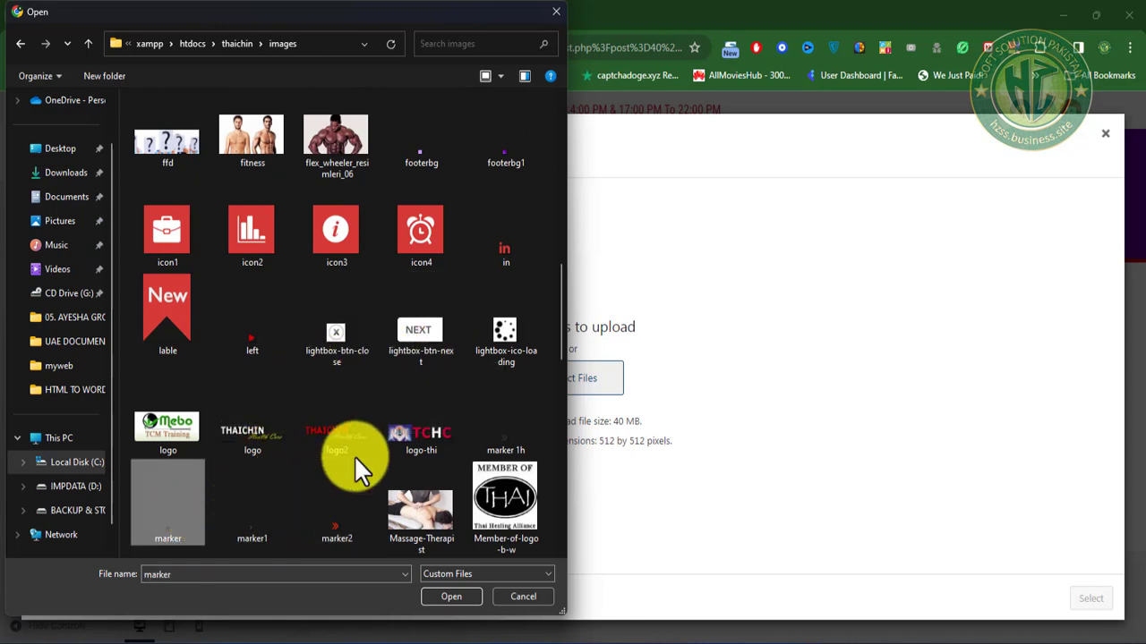
left_click(309, 446)
scroll(304, 445, "down", 3)
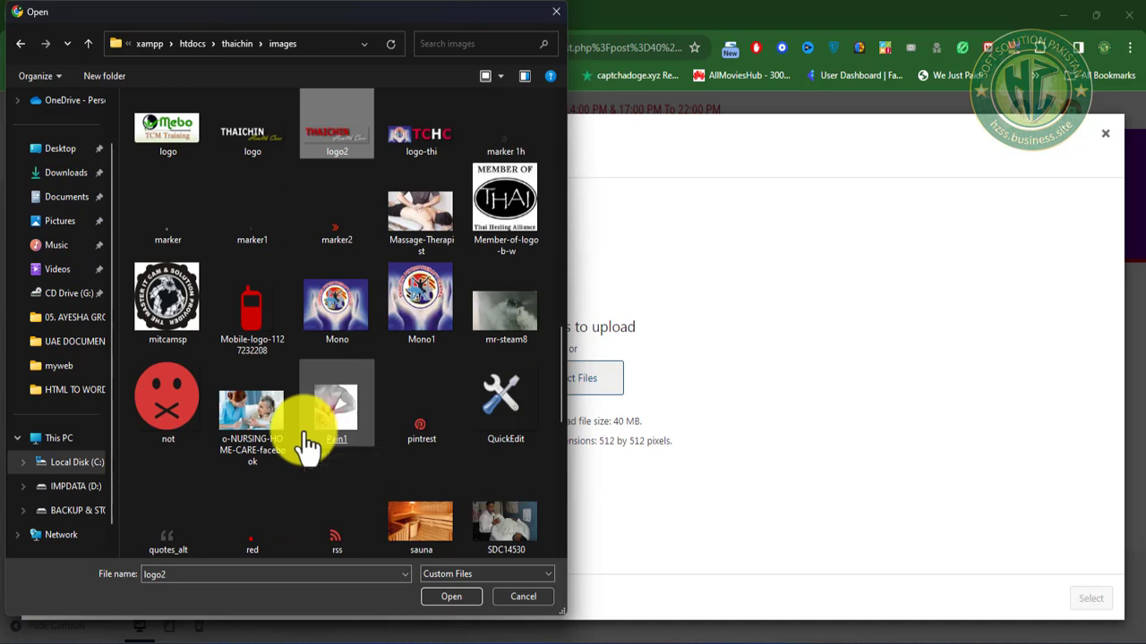
left_click(305, 443)
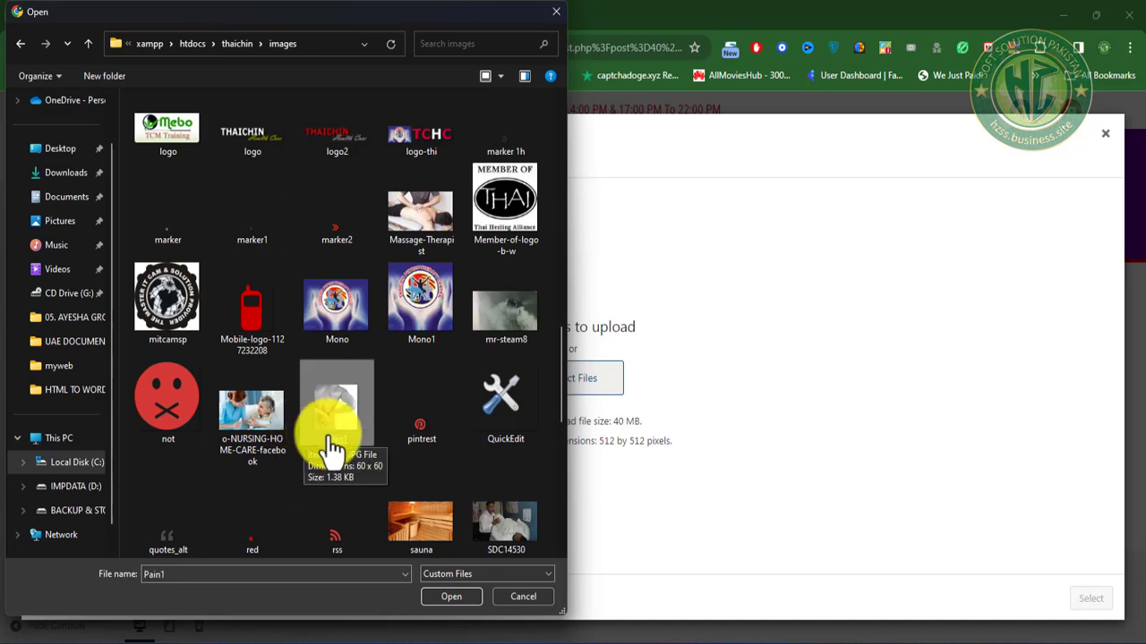
scroll(324, 453, "down", 8)
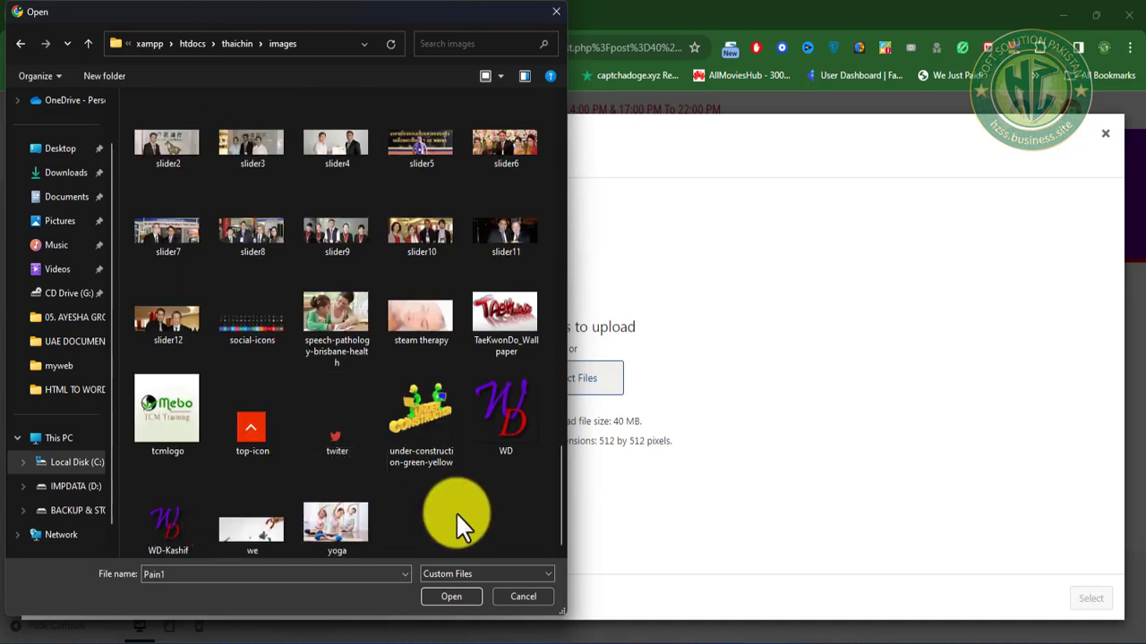
left_click(389, 428)
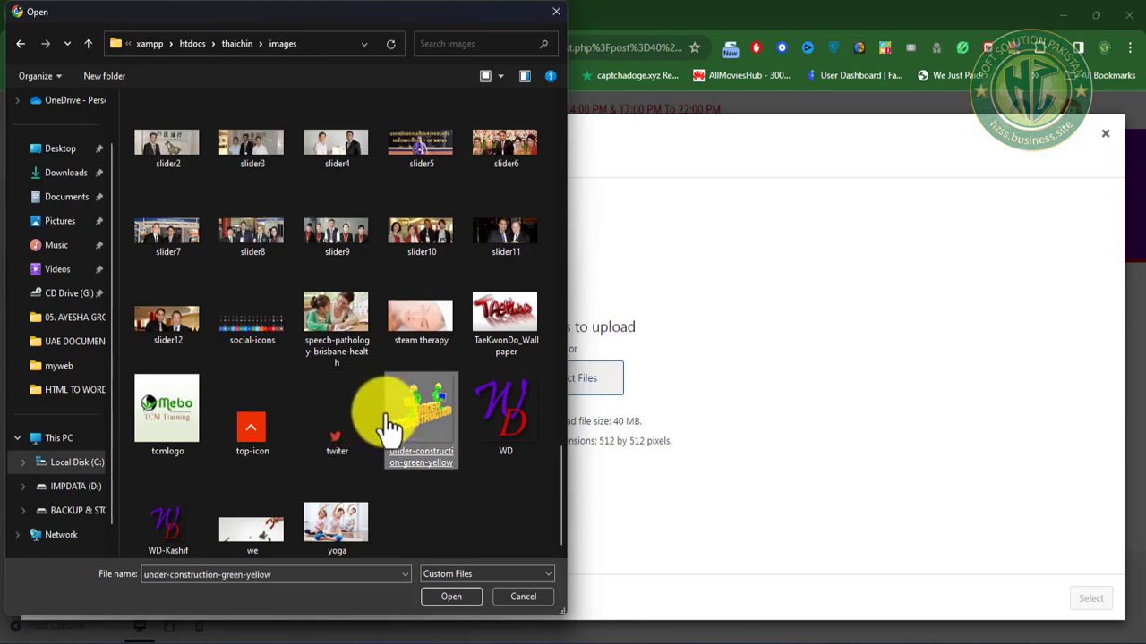
scroll(389, 428, "up", 2)
scroll(390, 427, "up", 3)
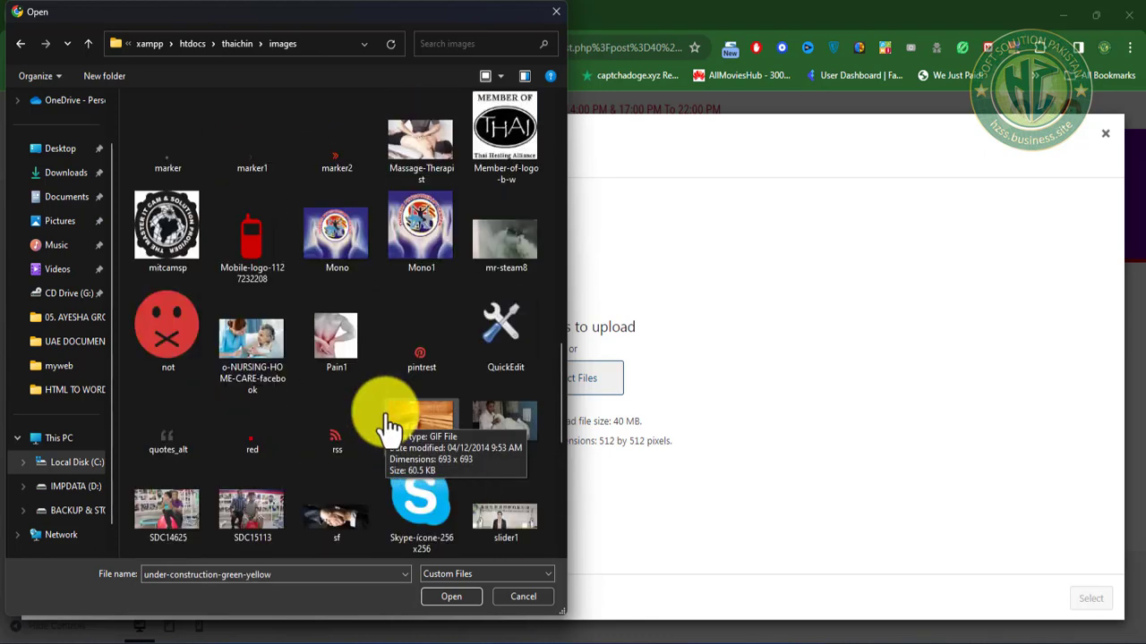
left_click(346, 370)
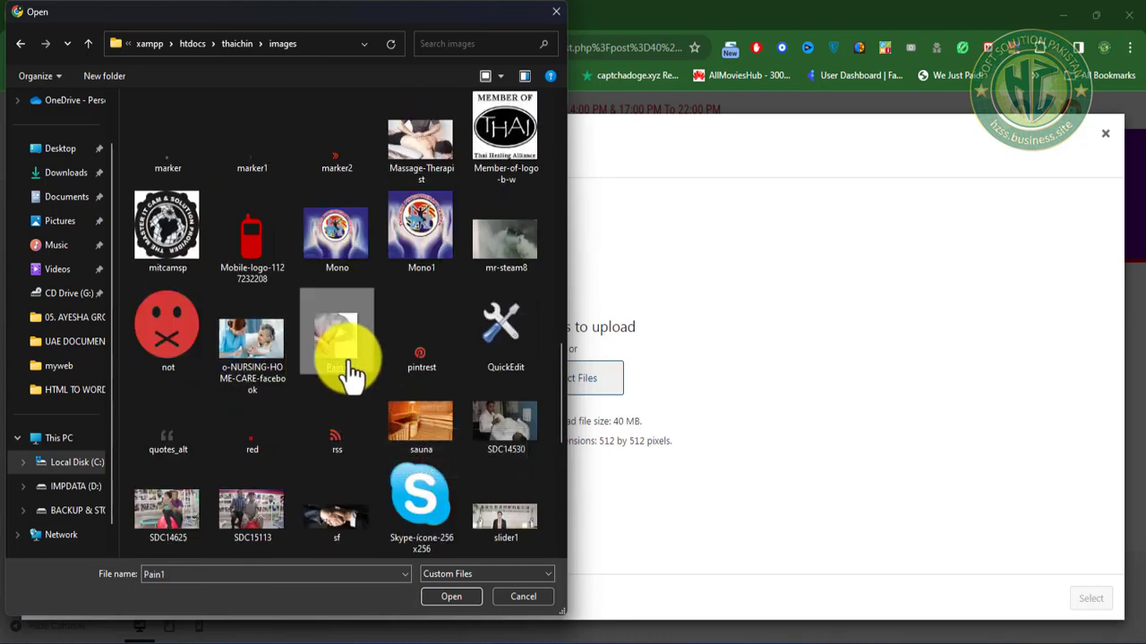
scroll(350, 372, "up", 2)
left_click(352, 372)
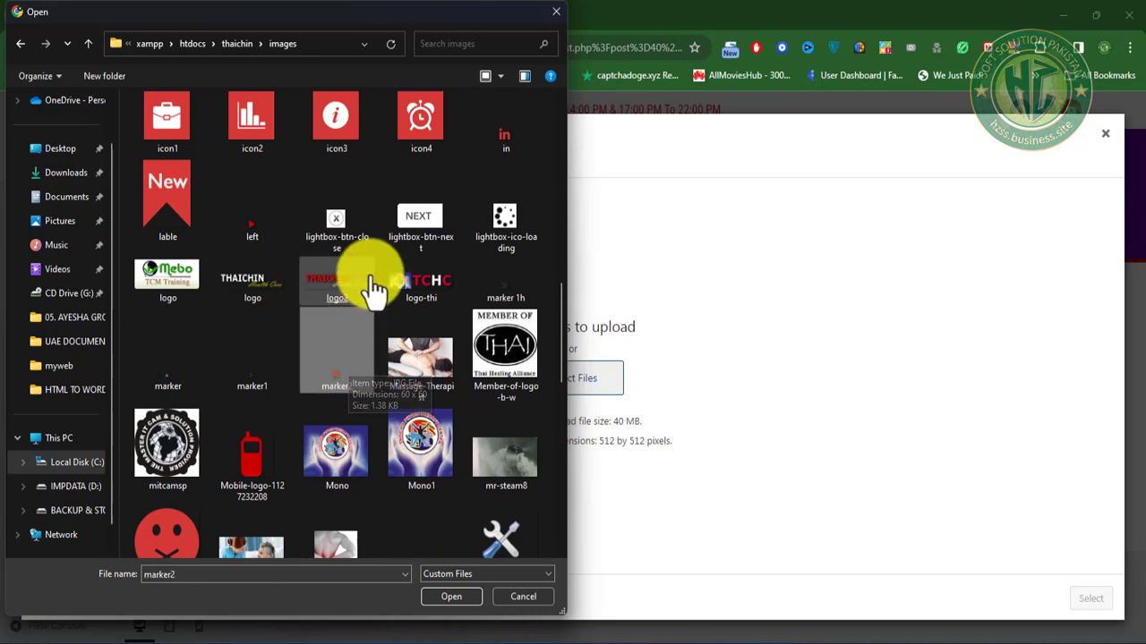
left_click(424, 464)
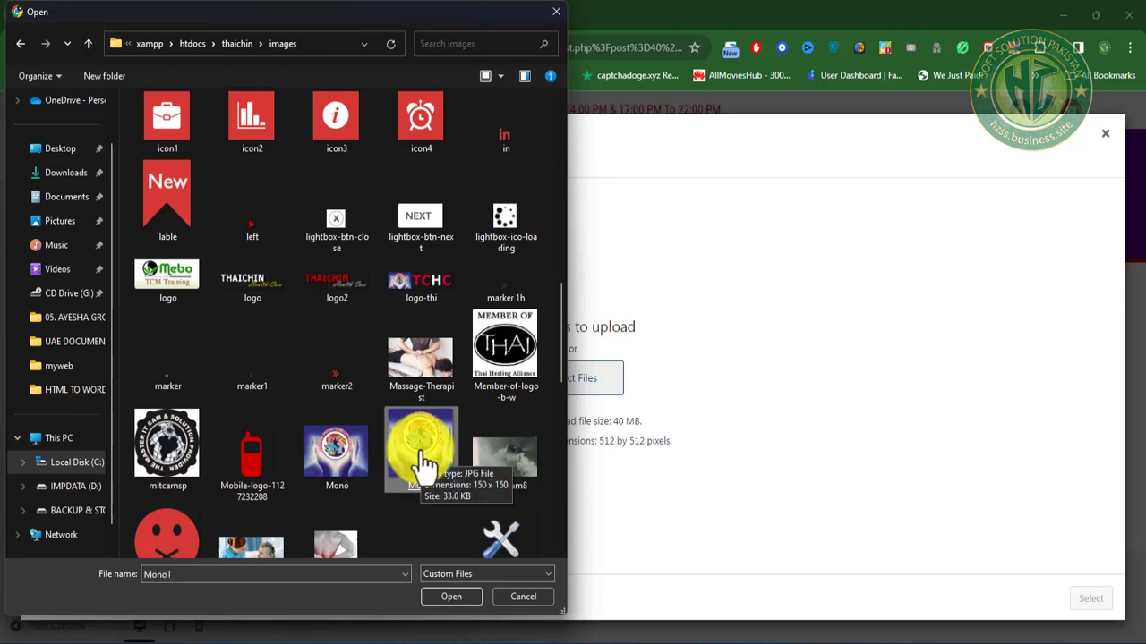
double_click(424, 464)
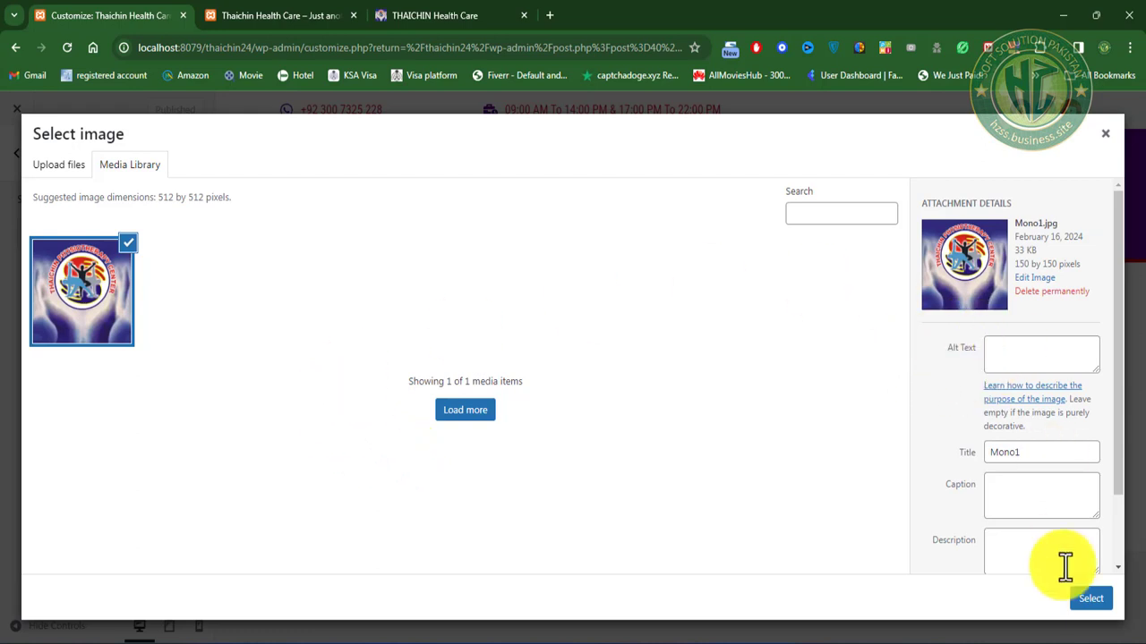
Step: Set Mono1.jpg as the site icon, trying the full-image crop first and skipping cropping after that
left_click(1090, 605)
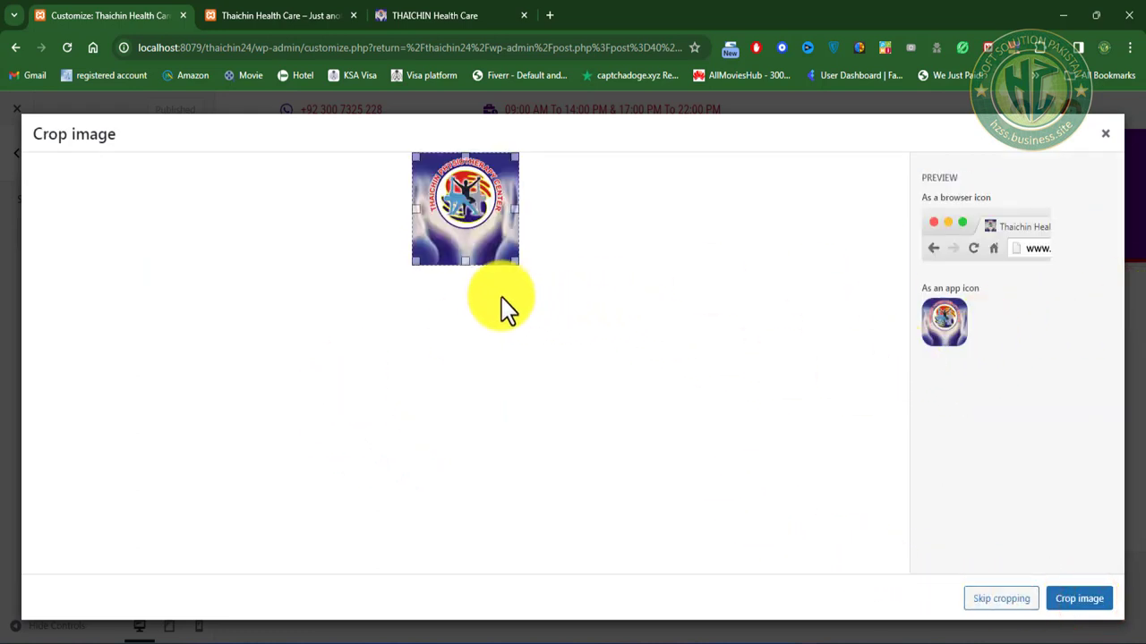
left_click(1077, 601)
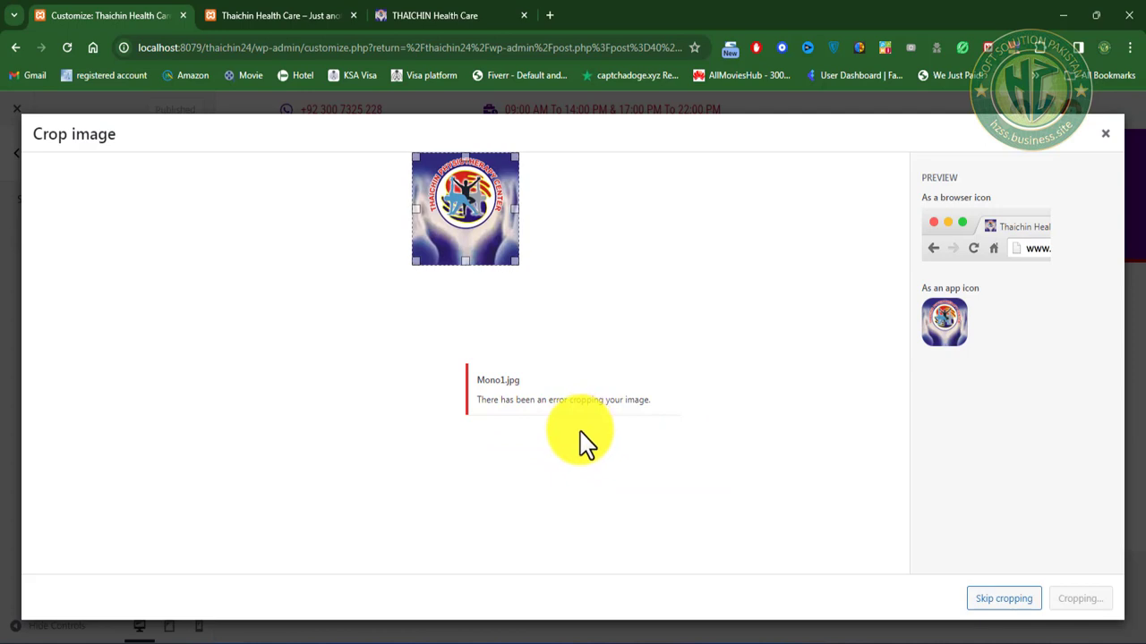
left_click(1002, 600)
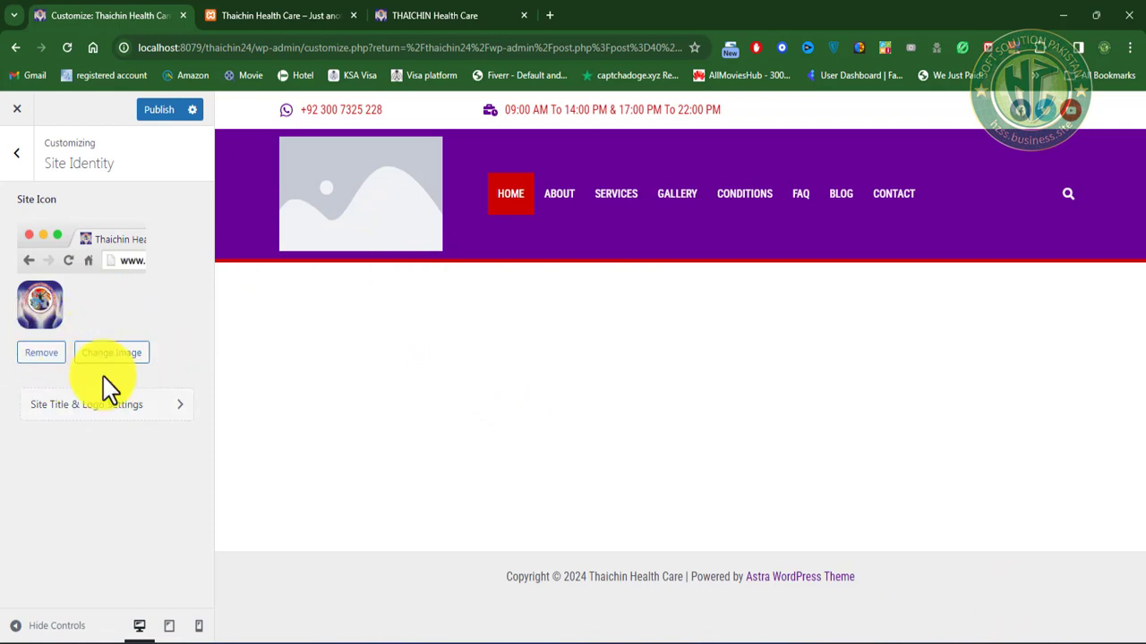
Step: Open the Site Title & Logo settings and start uploading a file for the logo
left_click(143, 428)
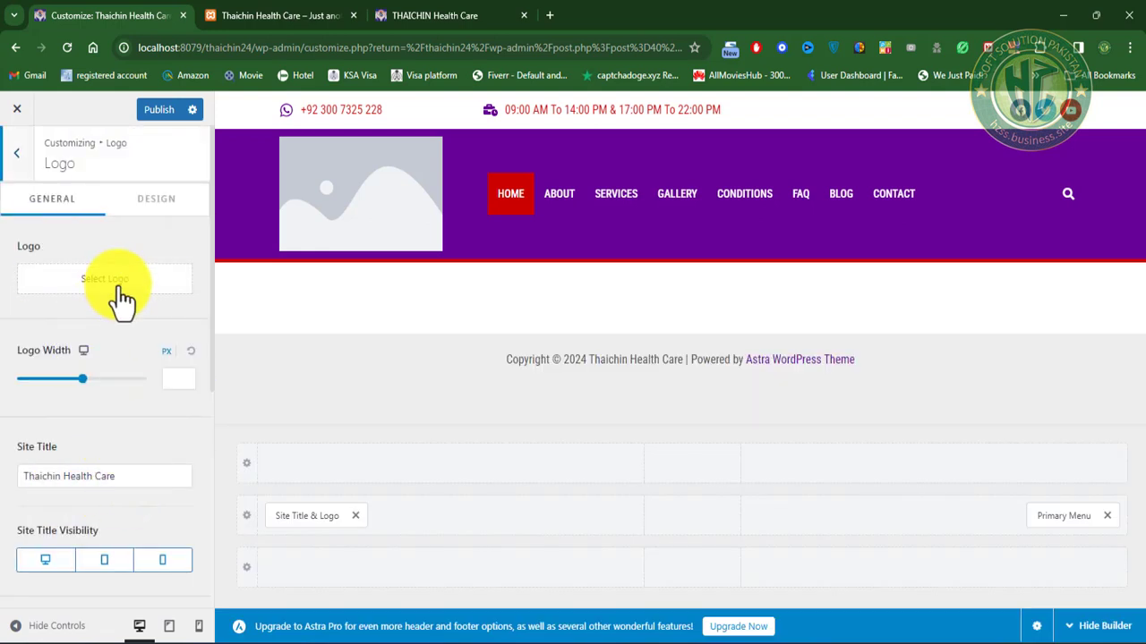
left_click(119, 291)
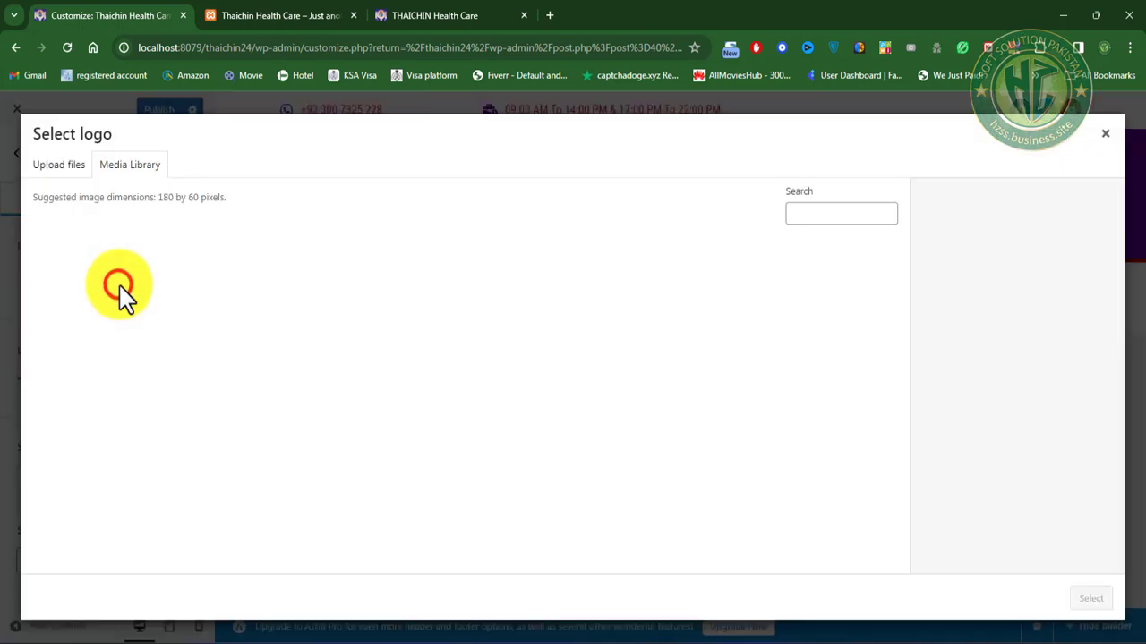
left_click(51, 170)
left_click(578, 383)
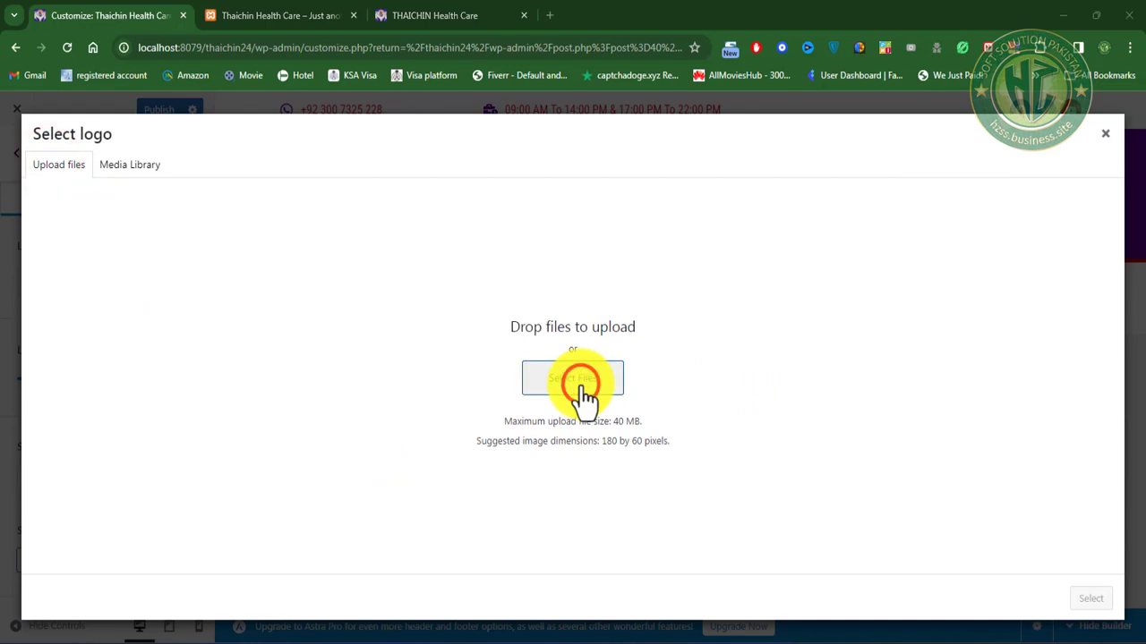
Step: Find the red THAICHIN Health Care logo in the images folder and upload the file logo2
scroll(398, 434, "down", 10)
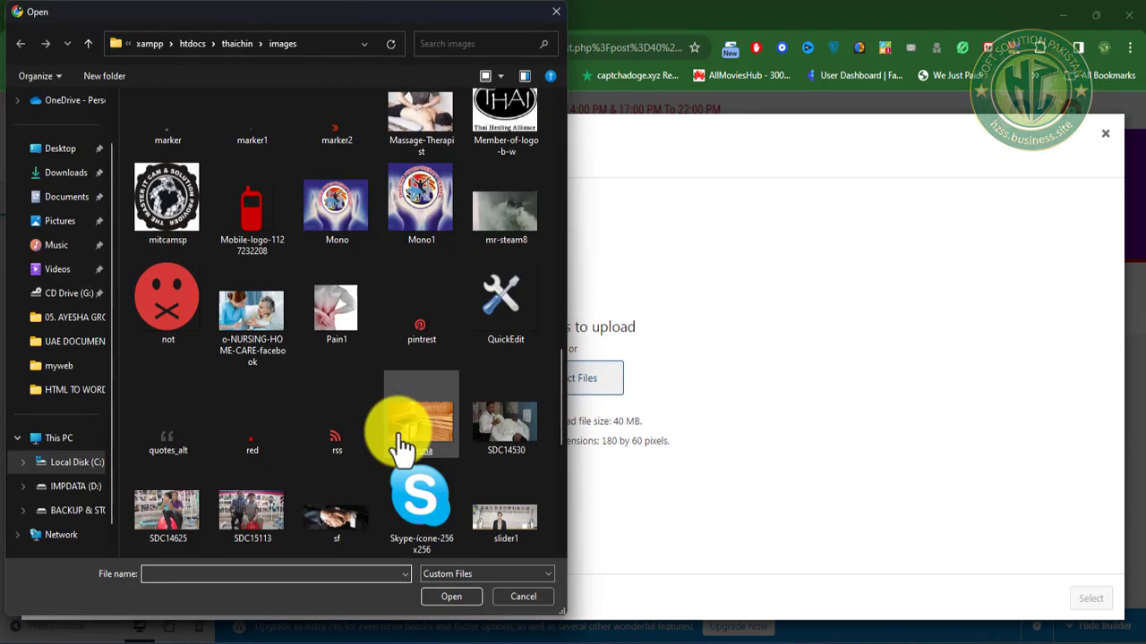
scroll(448, 439, "down", 4)
scroll(376, 447, "up", 4)
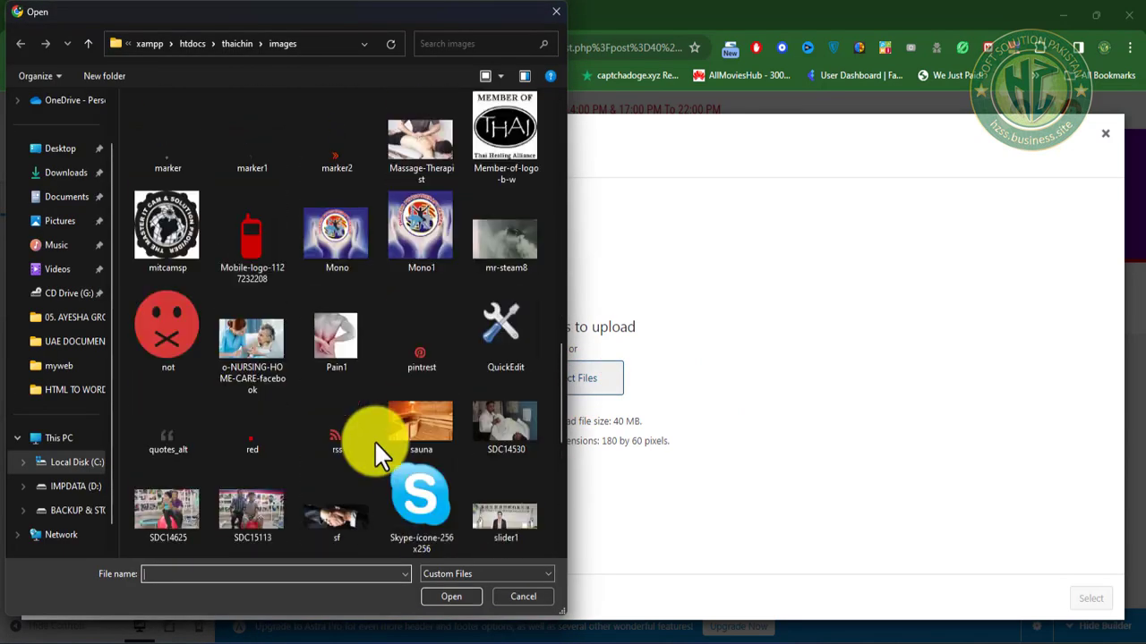
scroll(374, 441, "up", 5)
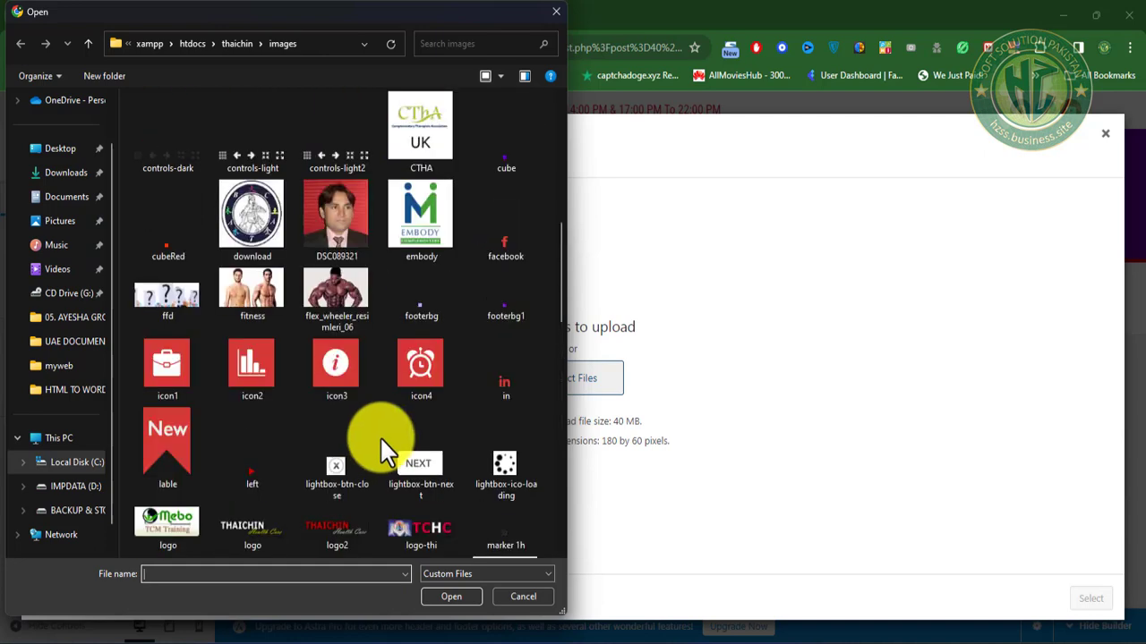
scroll(367, 501, "down", 5)
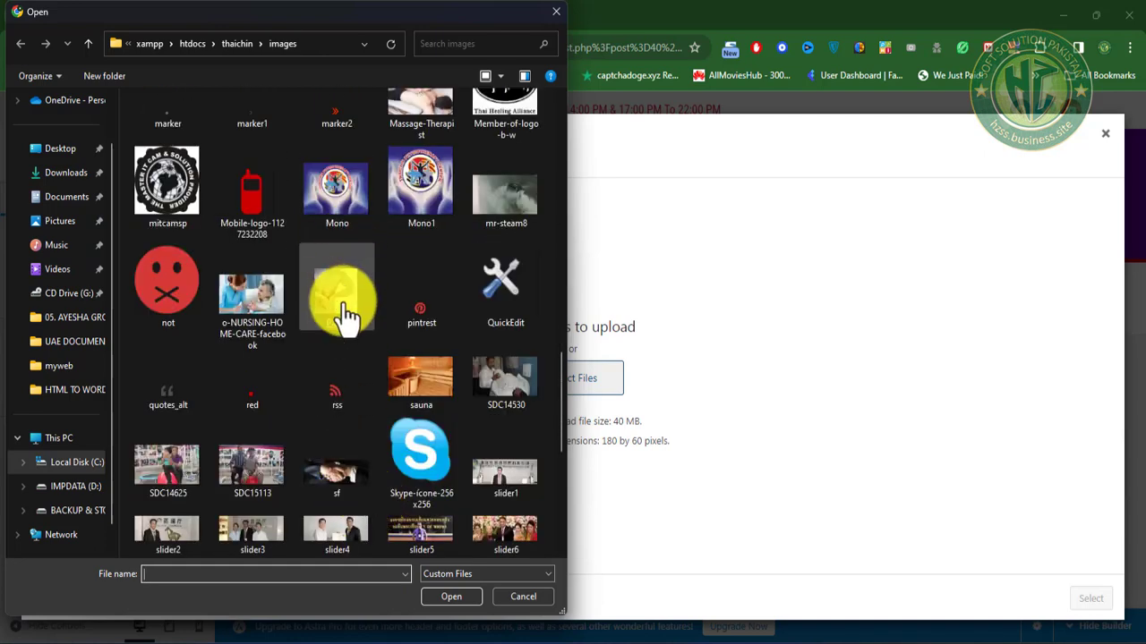
scroll(362, 411, "up", 2)
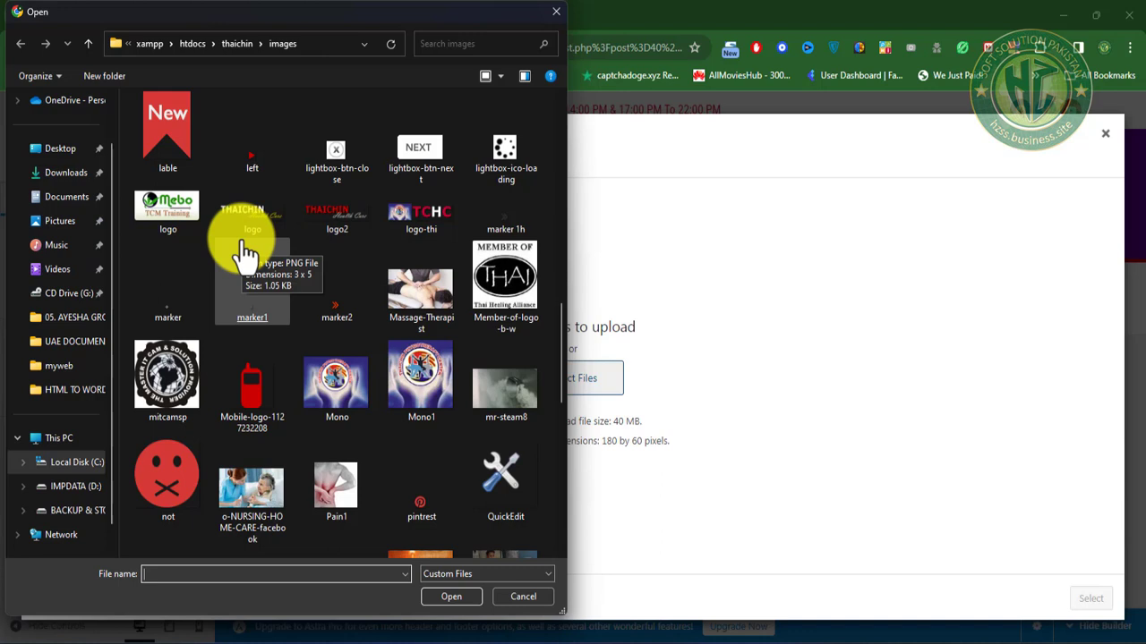
double_click(335, 219)
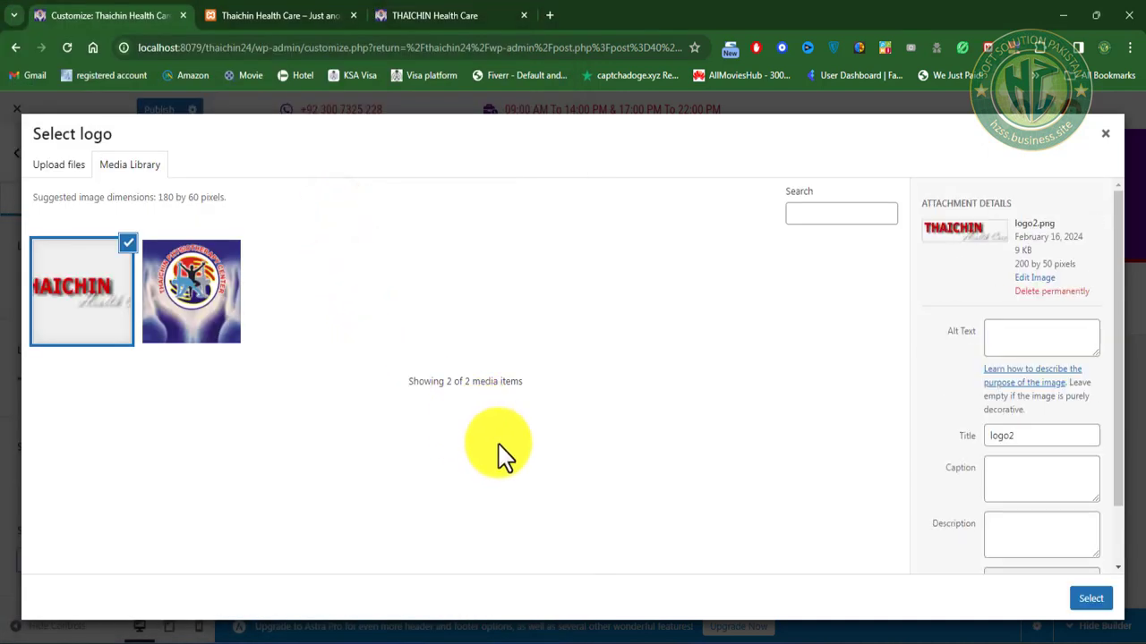
Step: Choose logo2.png as the logo, extend the crop frame to the image's full width and apply the crop
left_click(1090, 599)
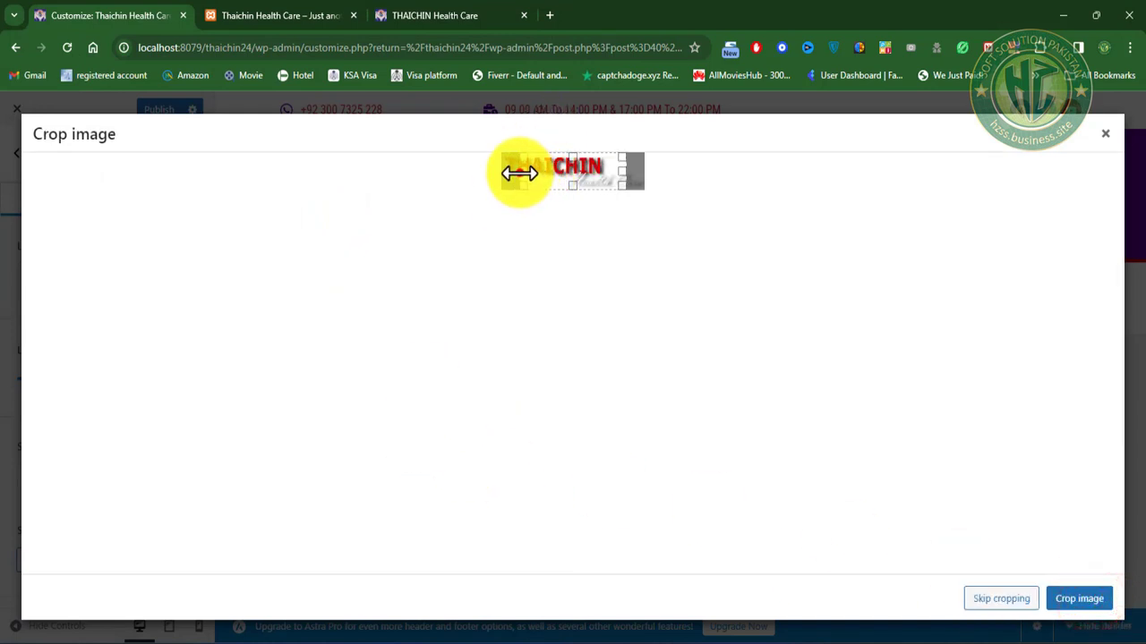
mouse_move(519, 172)
left_mouse_down()
mouse_move(486, 173)
mouse_move(505, 174)
left_mouse_up()
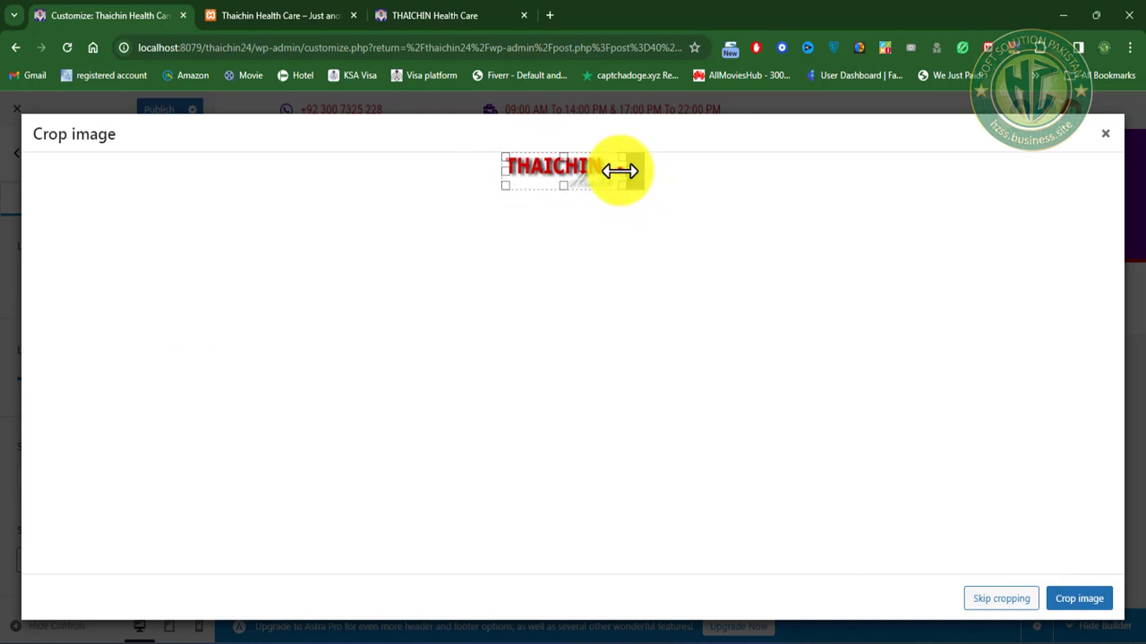
left_click_drag(620, 170, 641, 175)
left_click(1079, 601)
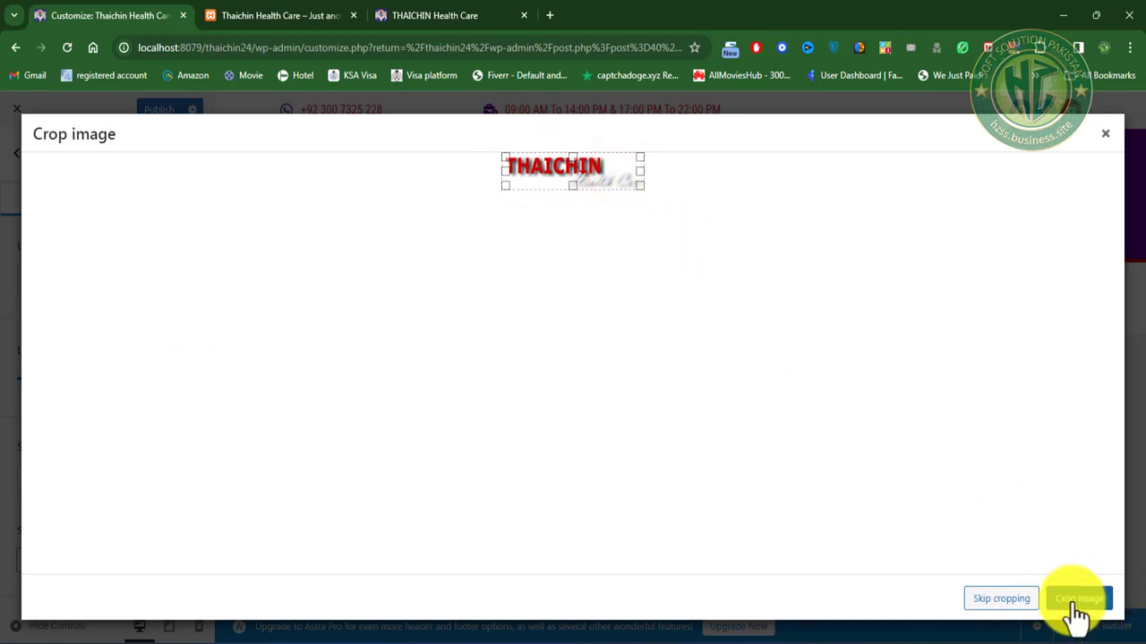
Step: Skip cropping for the logo2.png logo after trying the crop, set the logo width to 150 px and publish the customizer changes
left_click(1079, 601)
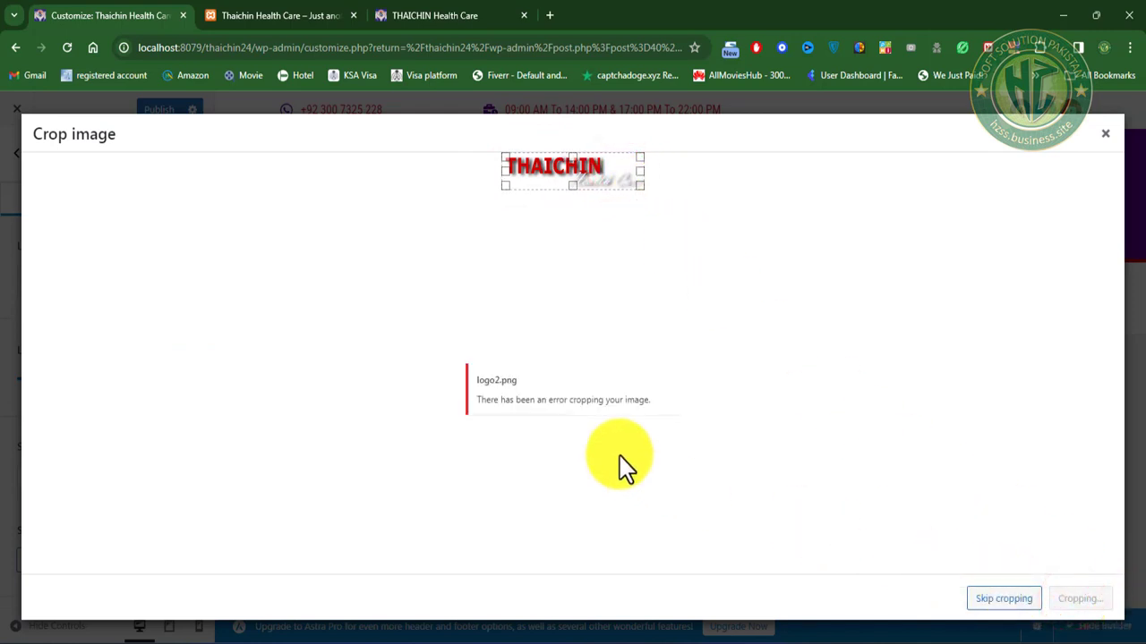
left_click(1006, 599)
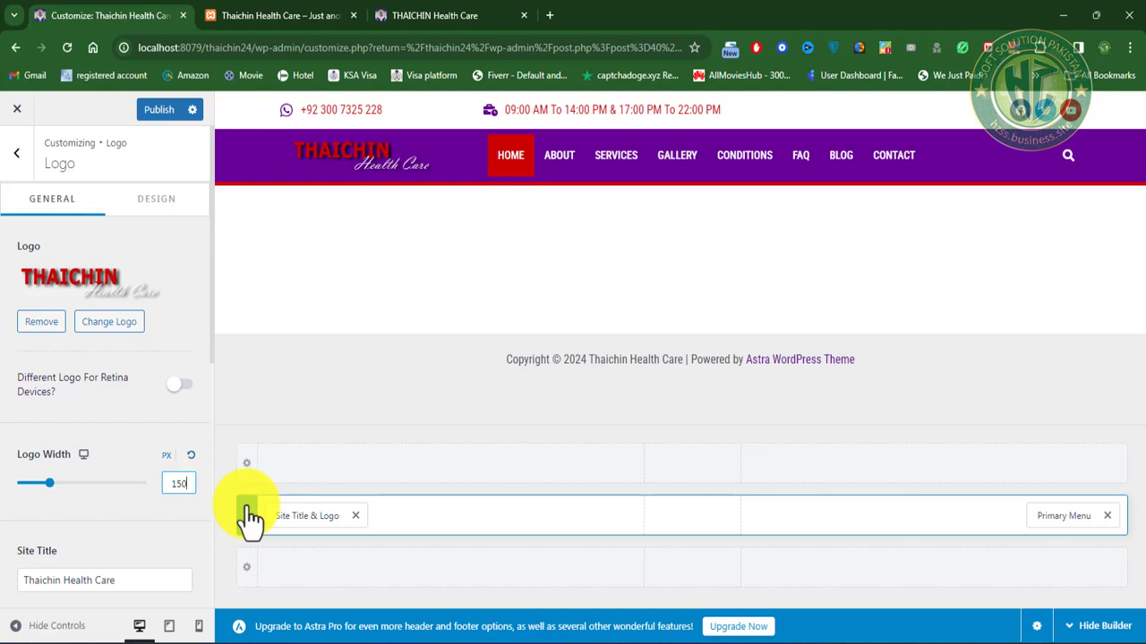
left_click(124, 508)
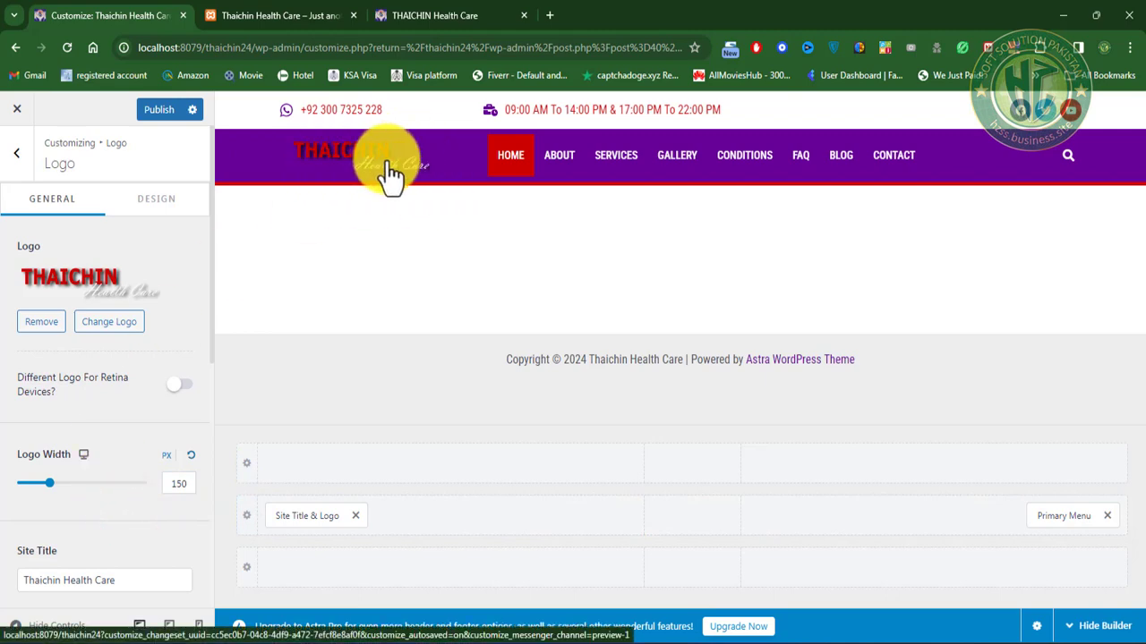
left_click(178, 479)
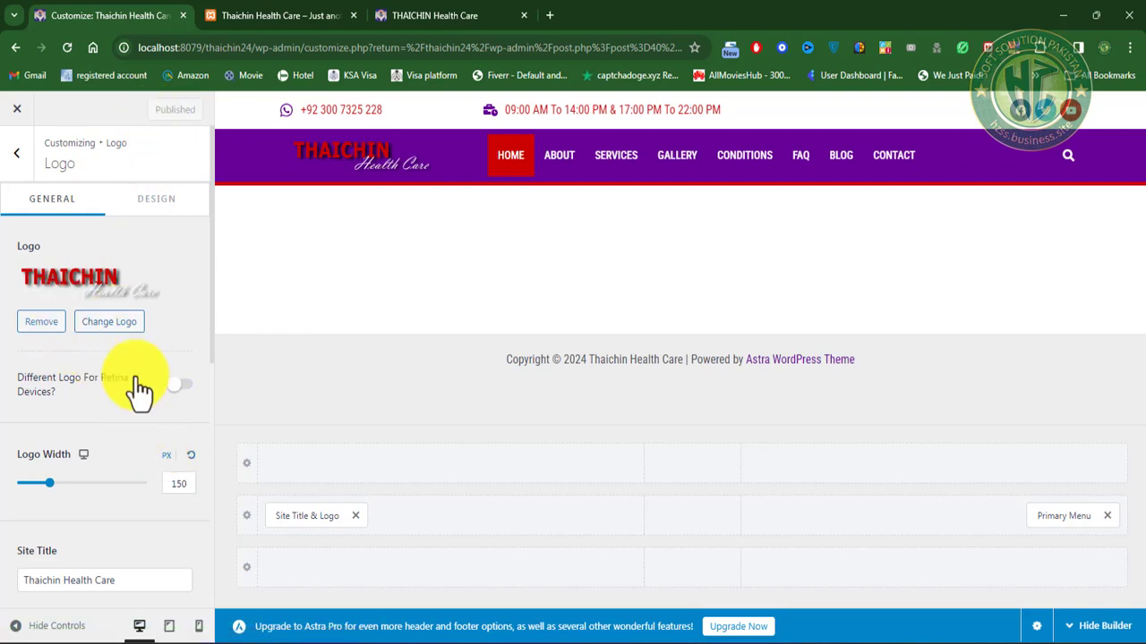
Step: Leave the customizer, update the Header template and open it for editing with Elementor
left_click(16, 112)
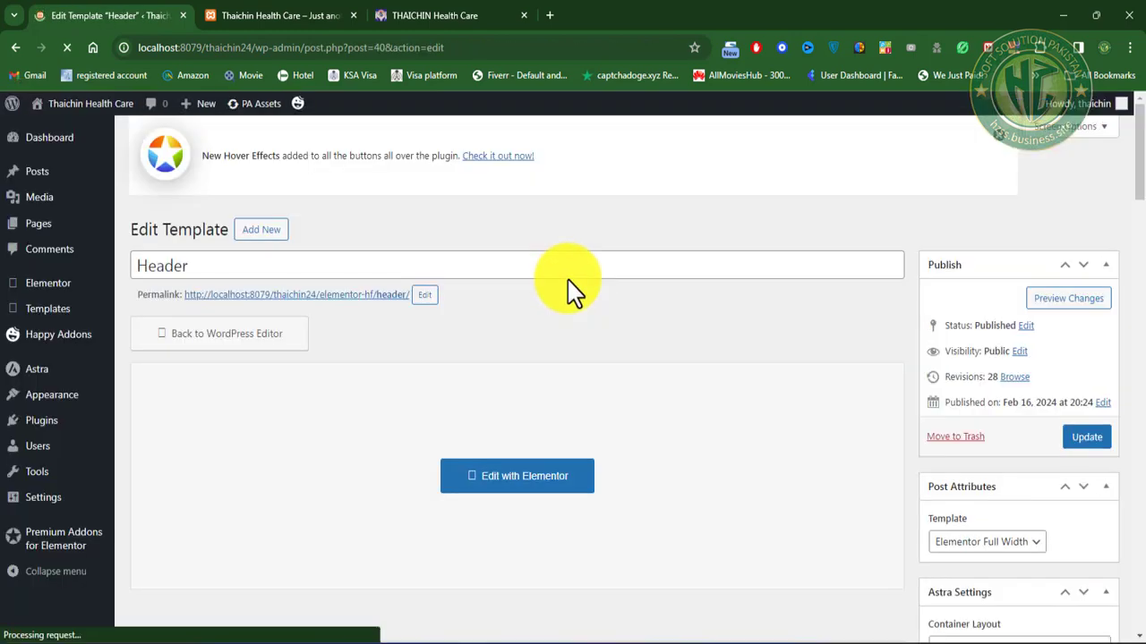
left_click(1085, 478)
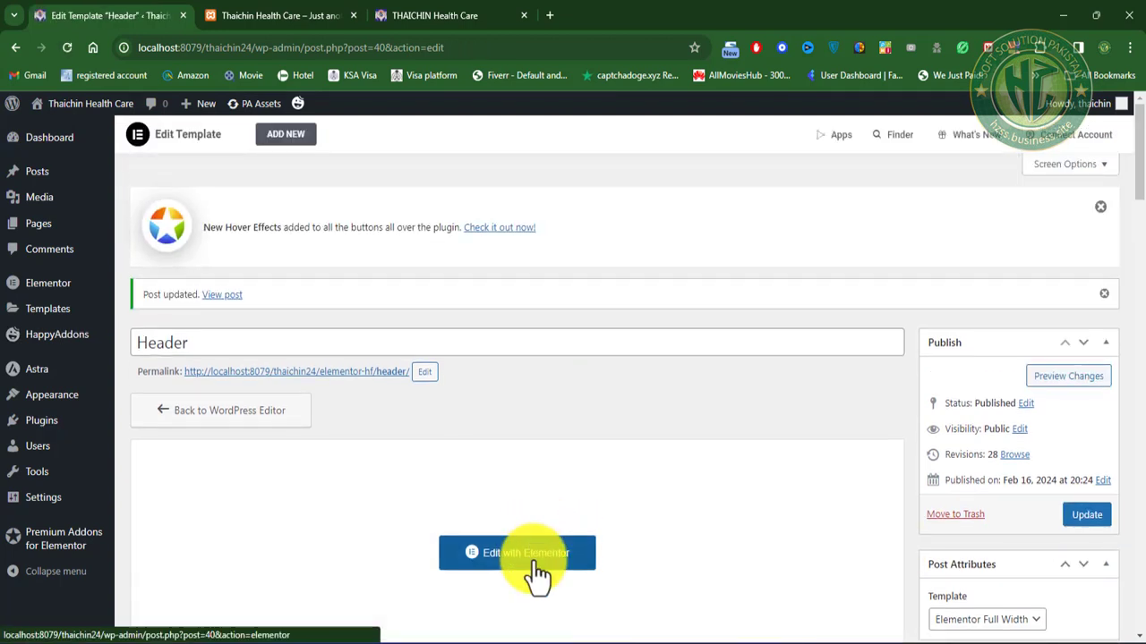
left_click(537, 560)
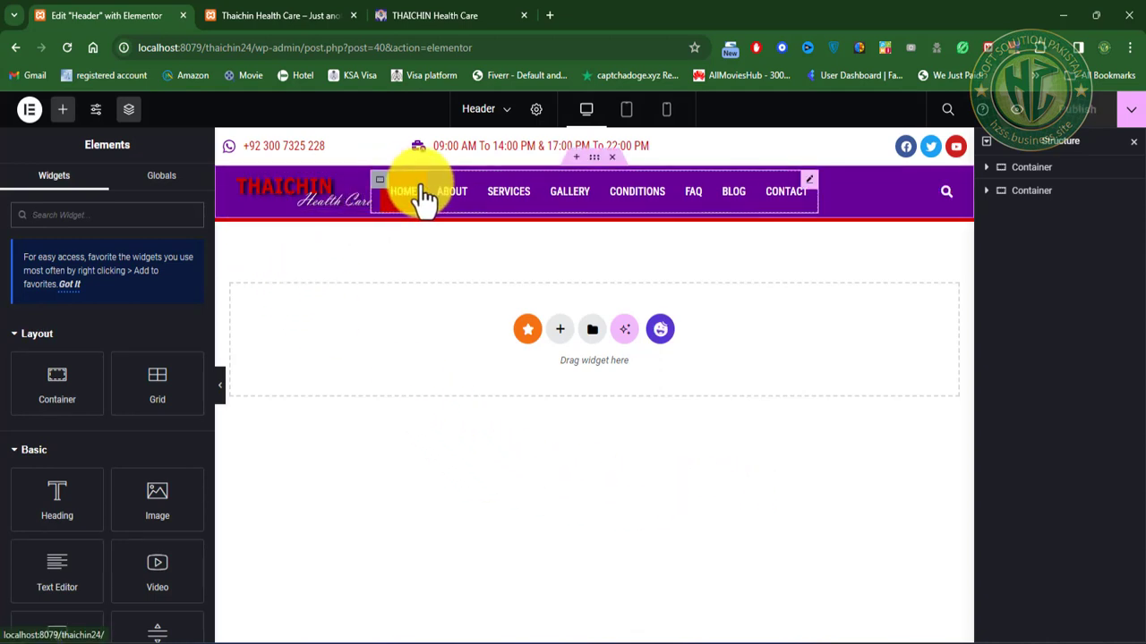
Step: Set the Site Logo widget's image resolution to Full after trying the Custom option
left_click(367, 187)
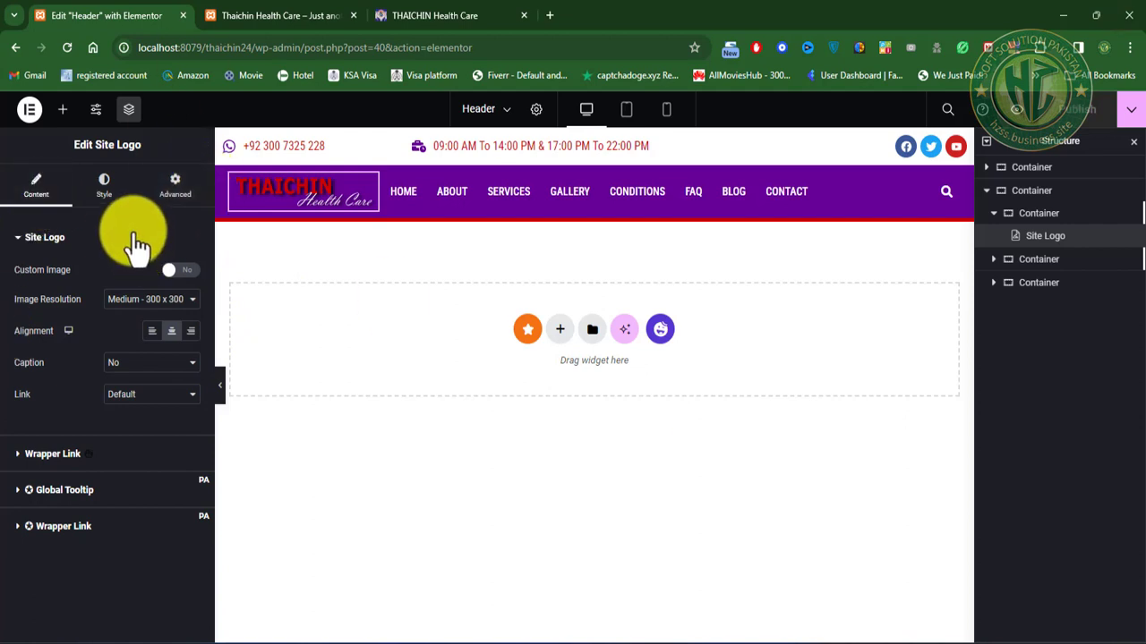
left_click(187, 303)
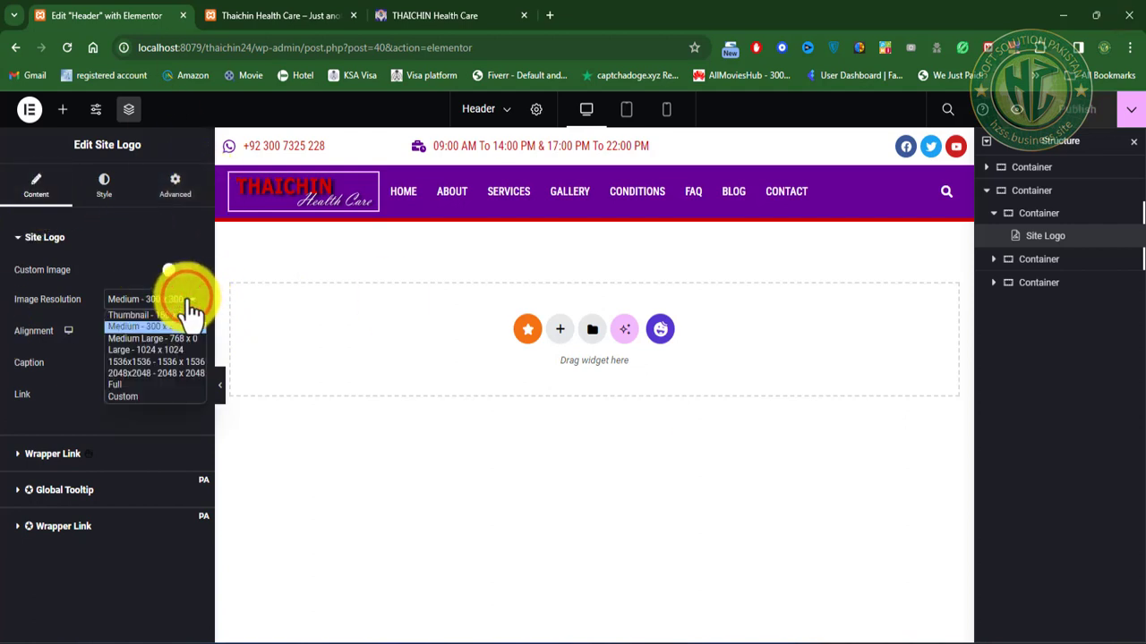
left_click(138, 394)
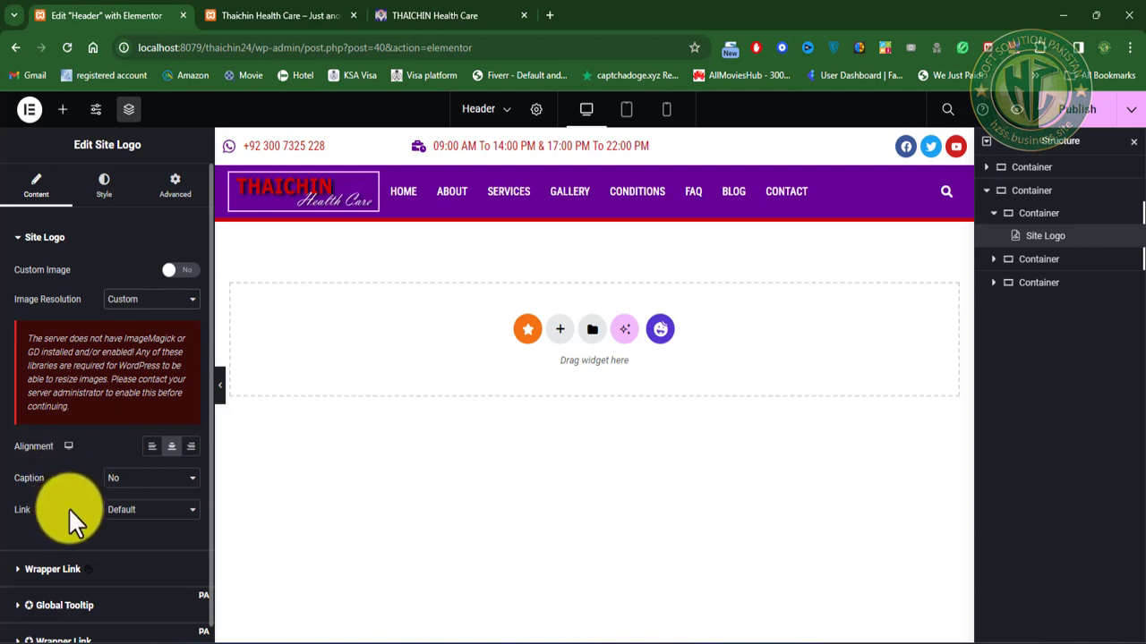
left_click(181, 305)
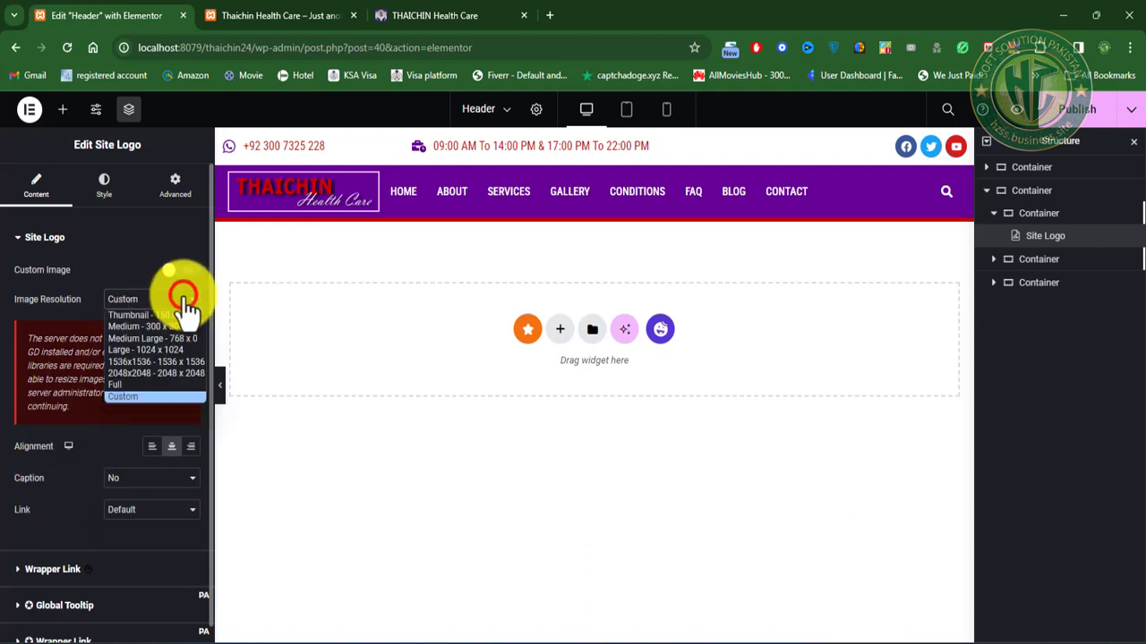
left_click(131, 386)
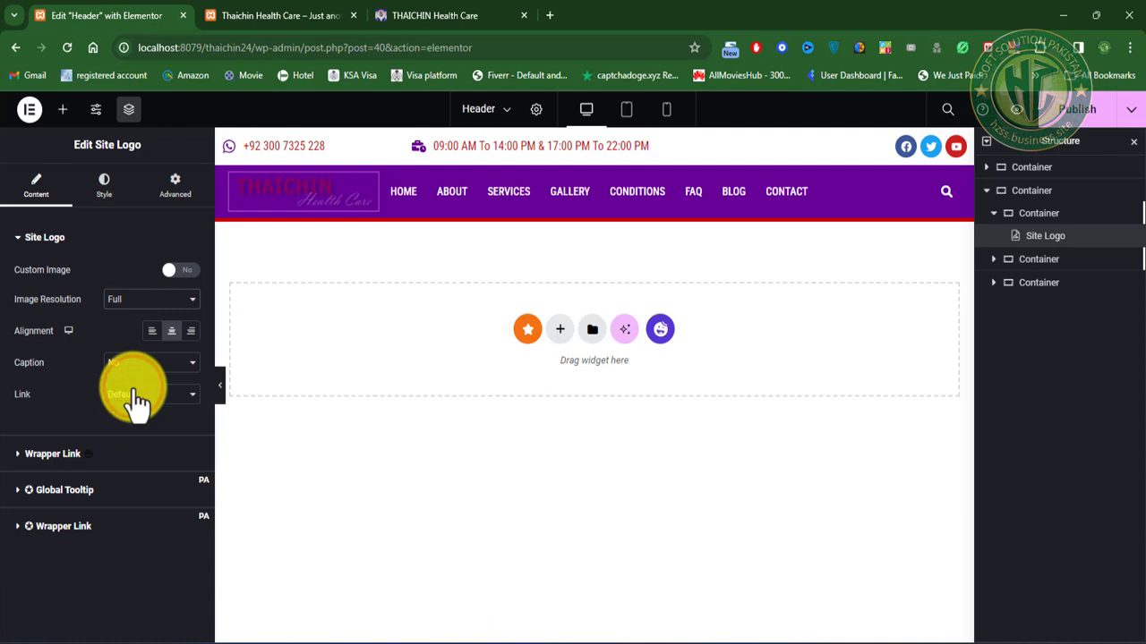
Step: Set the site logo's maximum width to 70% and its width to 100%
left_click(103, 185)
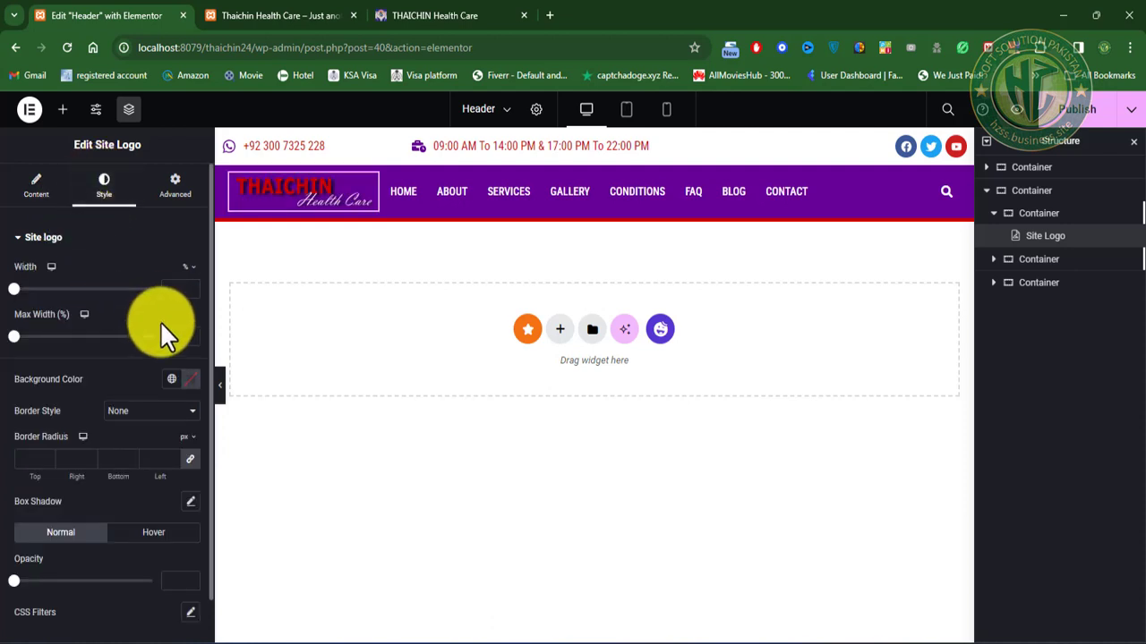
left_click(179, 288)
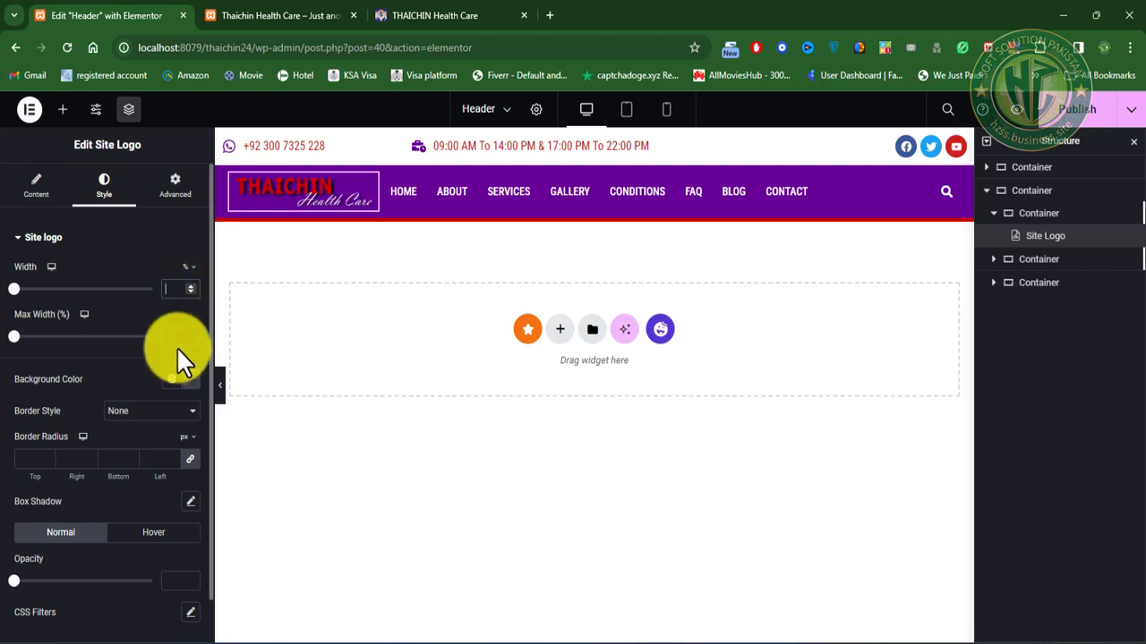
left_click(175, 334)
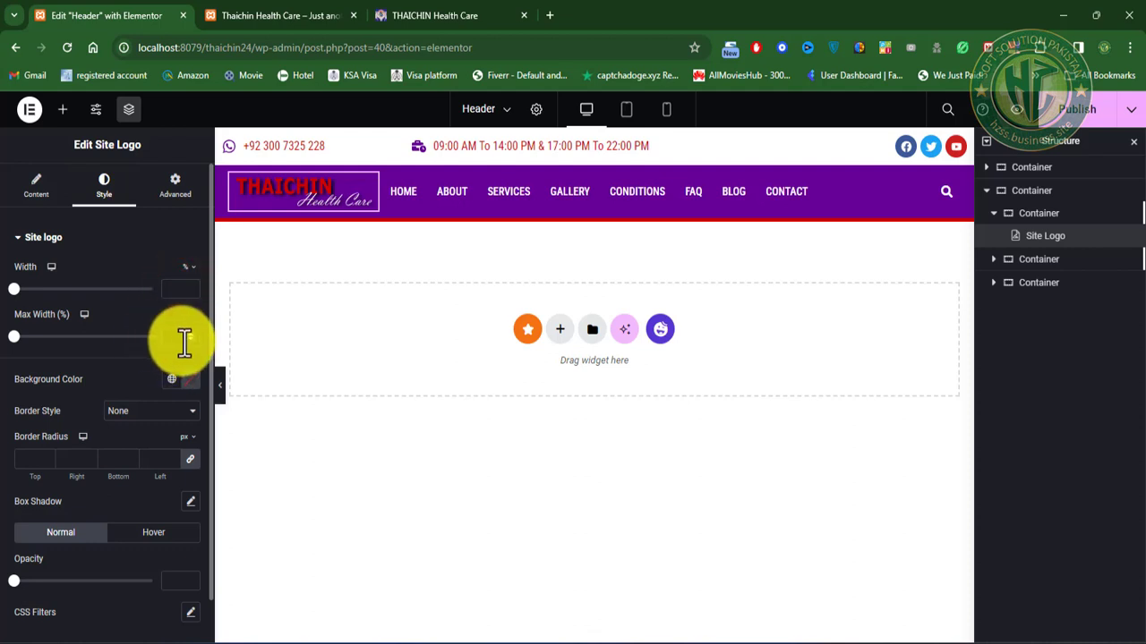
left_click(188, 340)
left_click(190, 330)
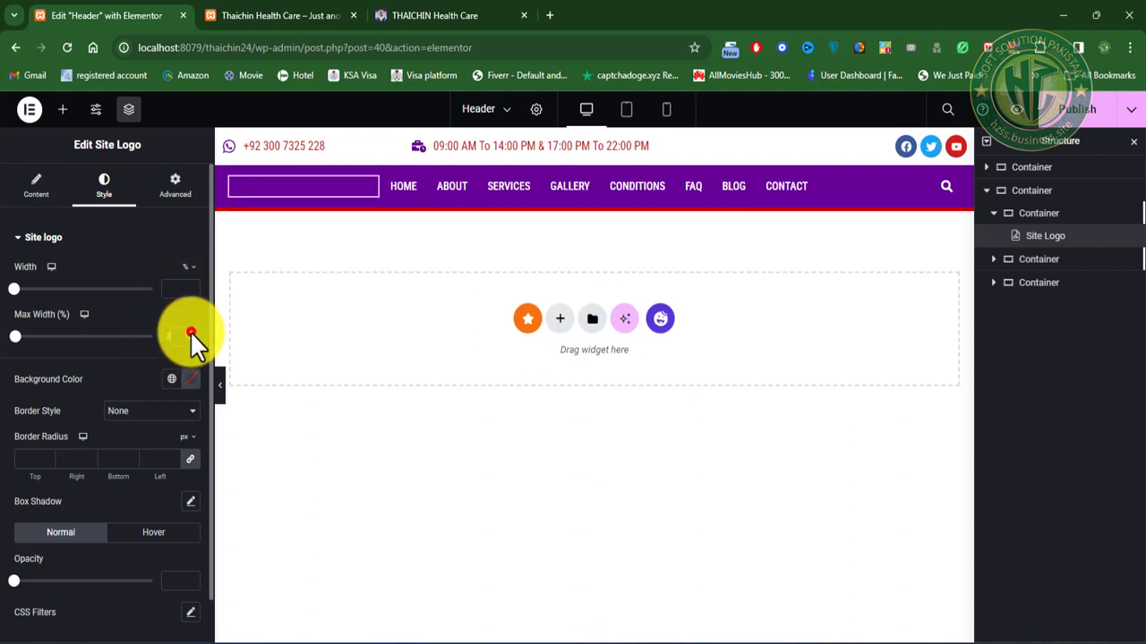
left_click_drag(190, 330, 191, 336)
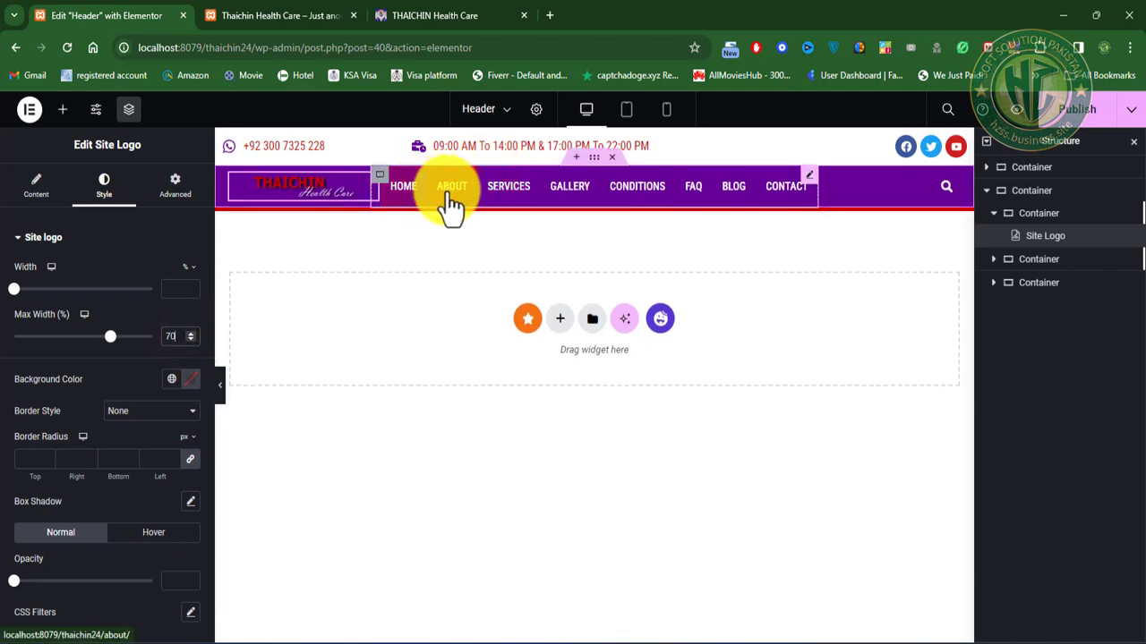
left_click(176, 288)
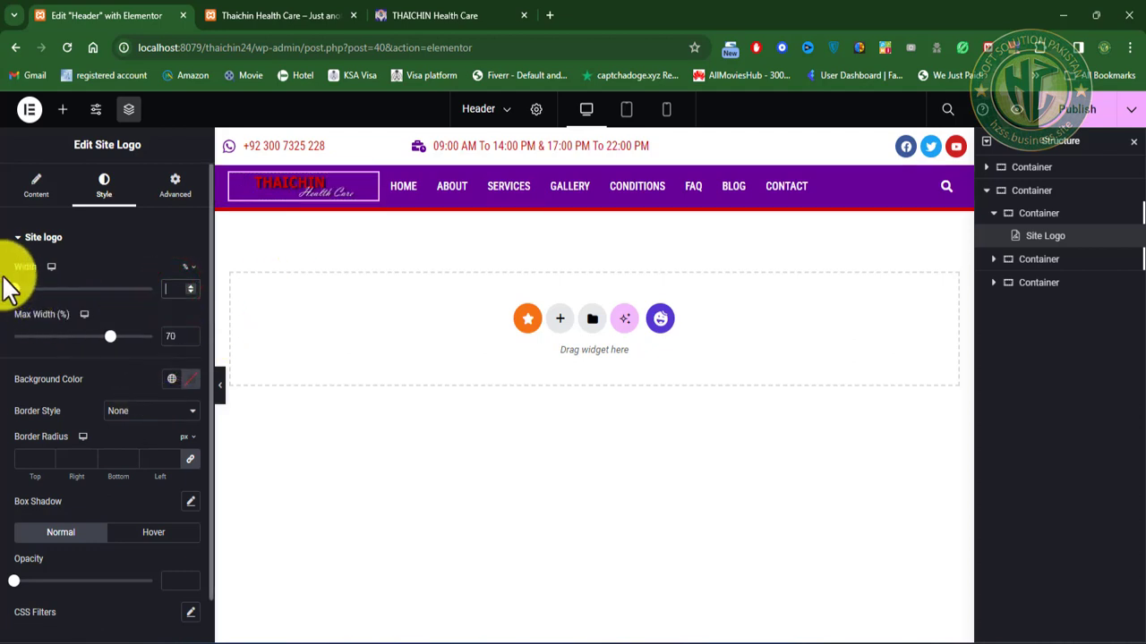
left_click_drag(13, 288, 185, 292)
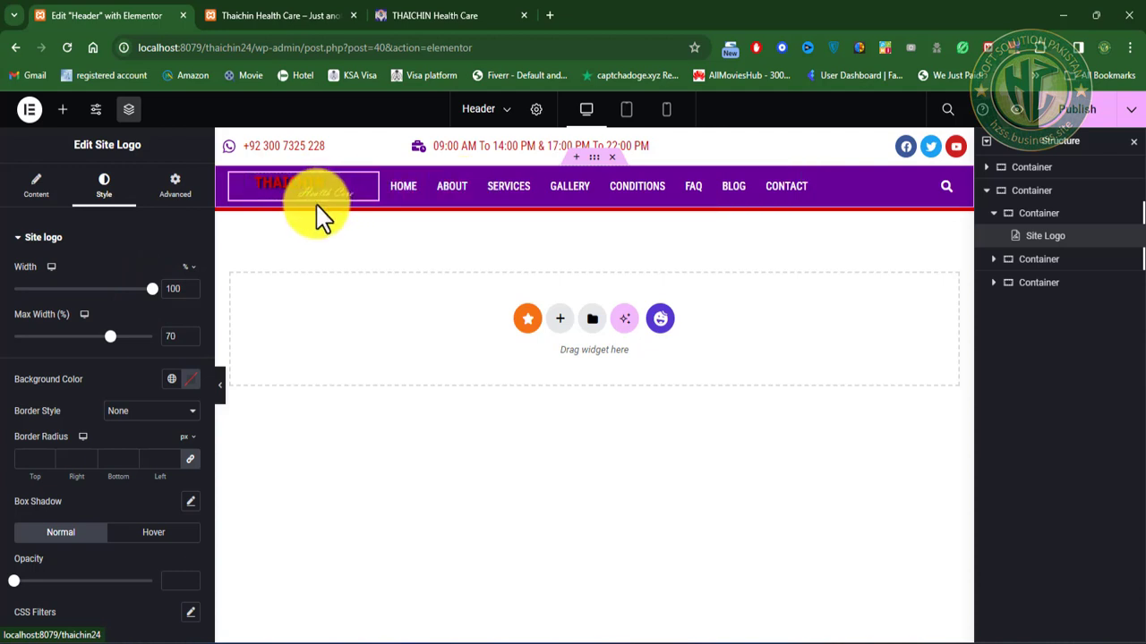
Step: Unlink the margin values of the logo's container, try a small negative top margin and reset it to 0
left_click(232, 183)
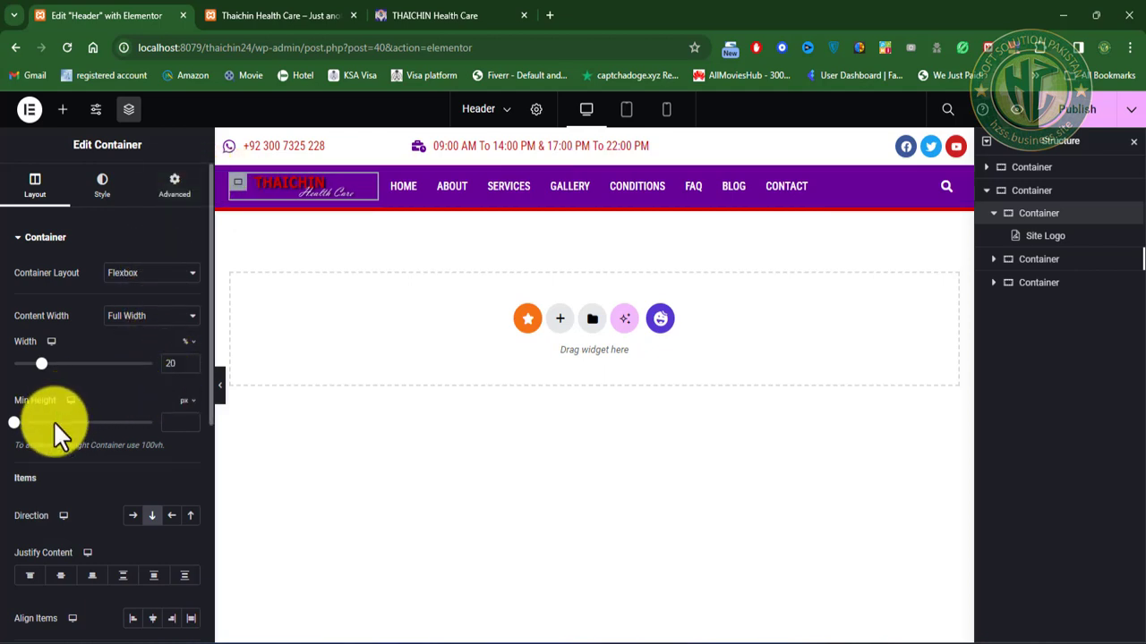
left_click(102, 186)
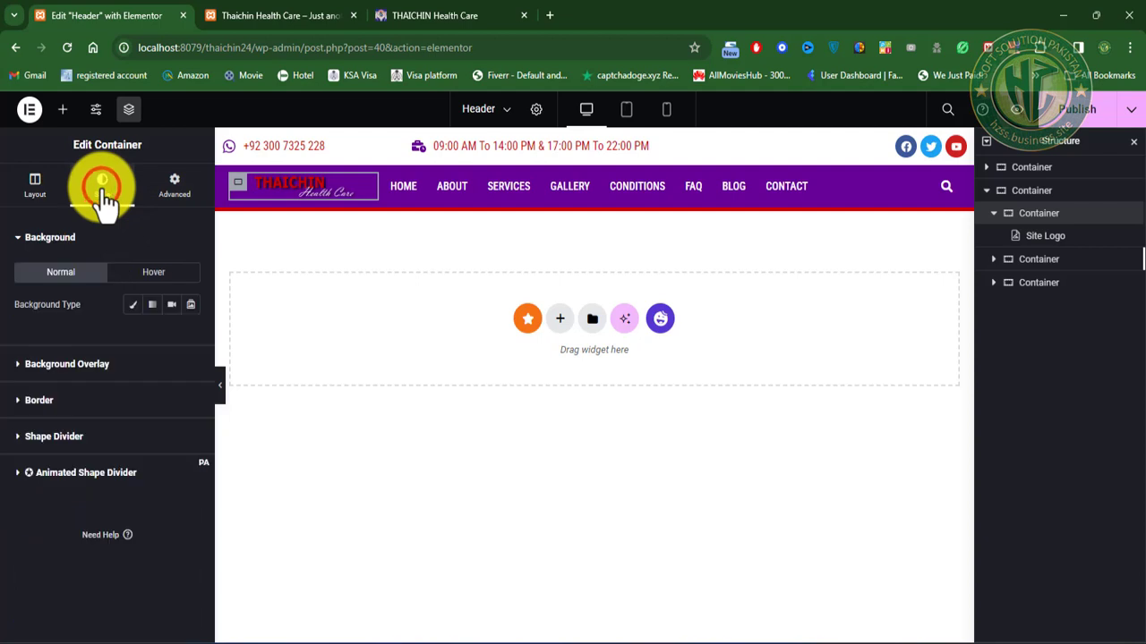
left_click(174, 184)
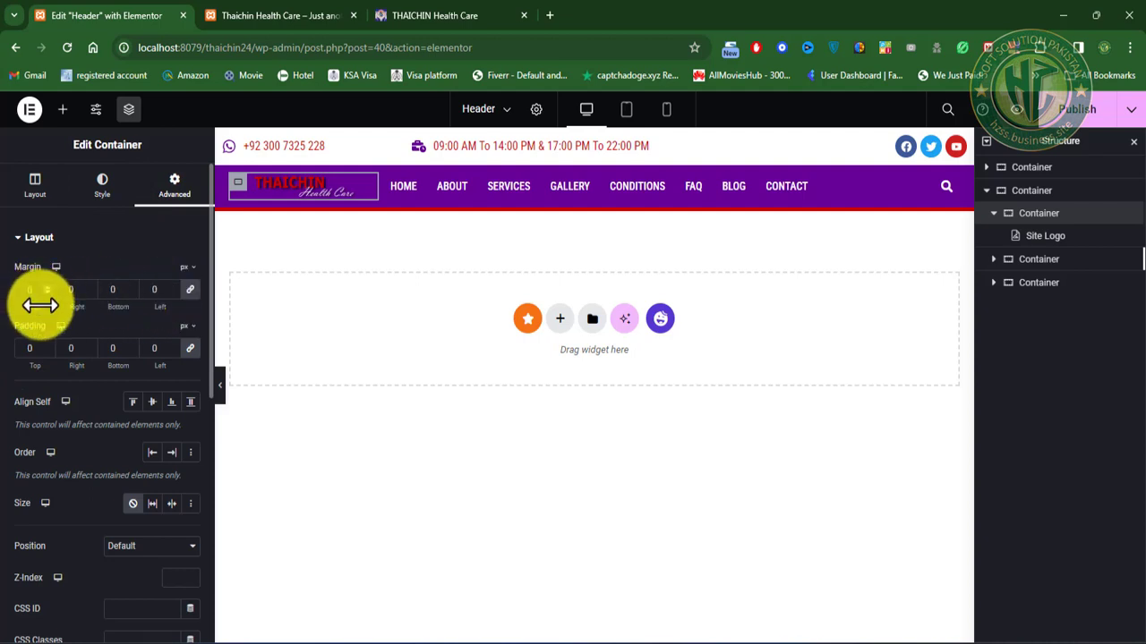
left_click(190, 290)
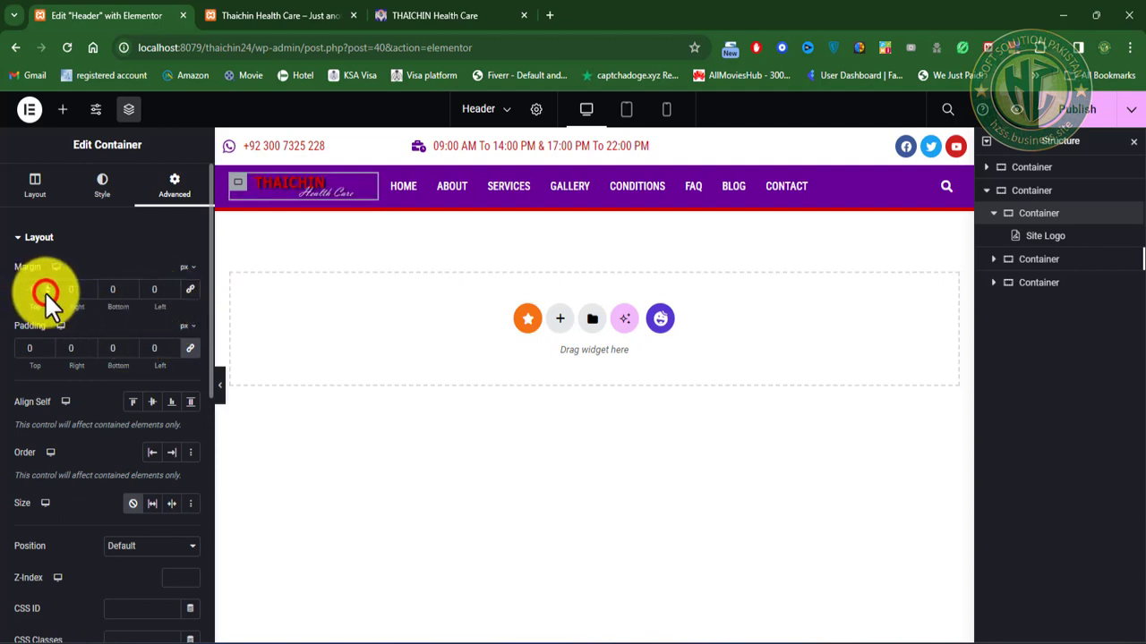
left_click(45, 291)
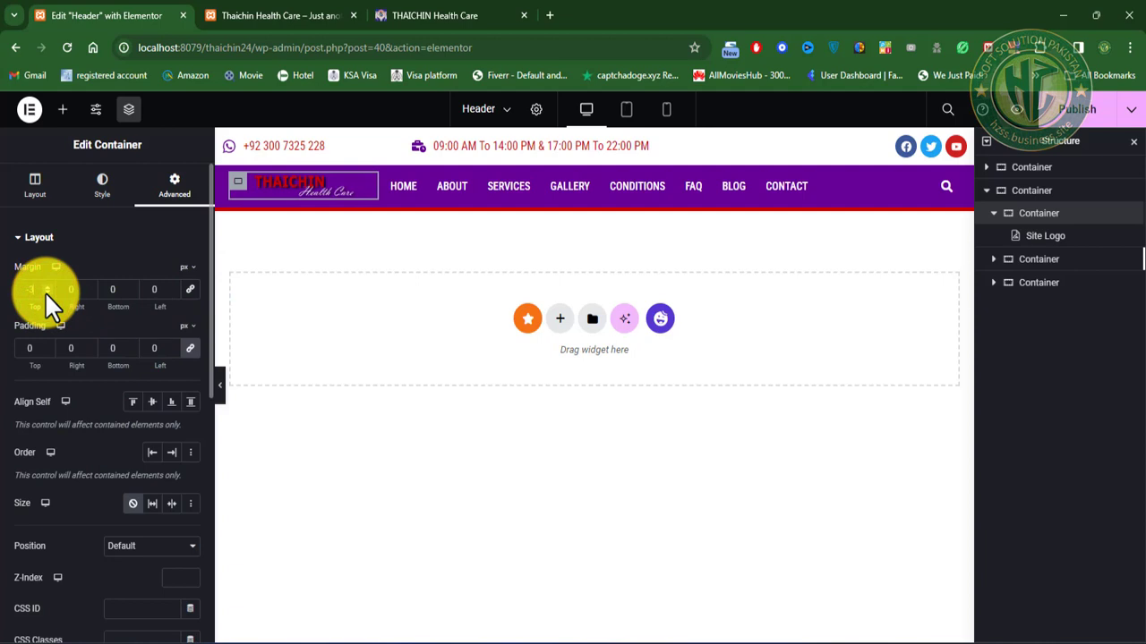
double_click(44, 292)
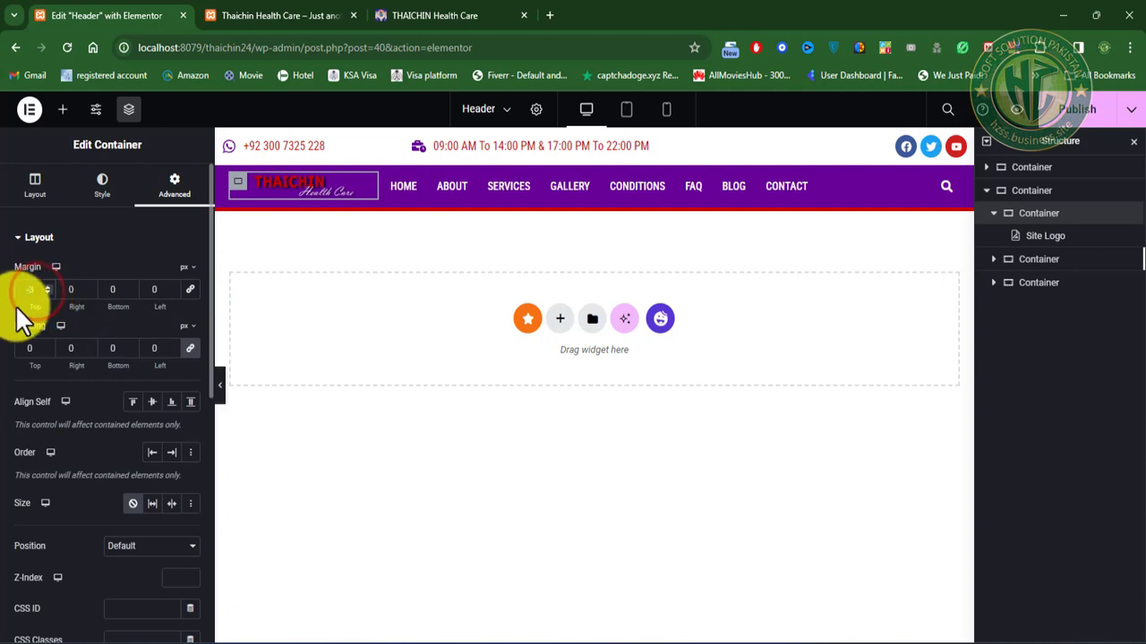
type("0")
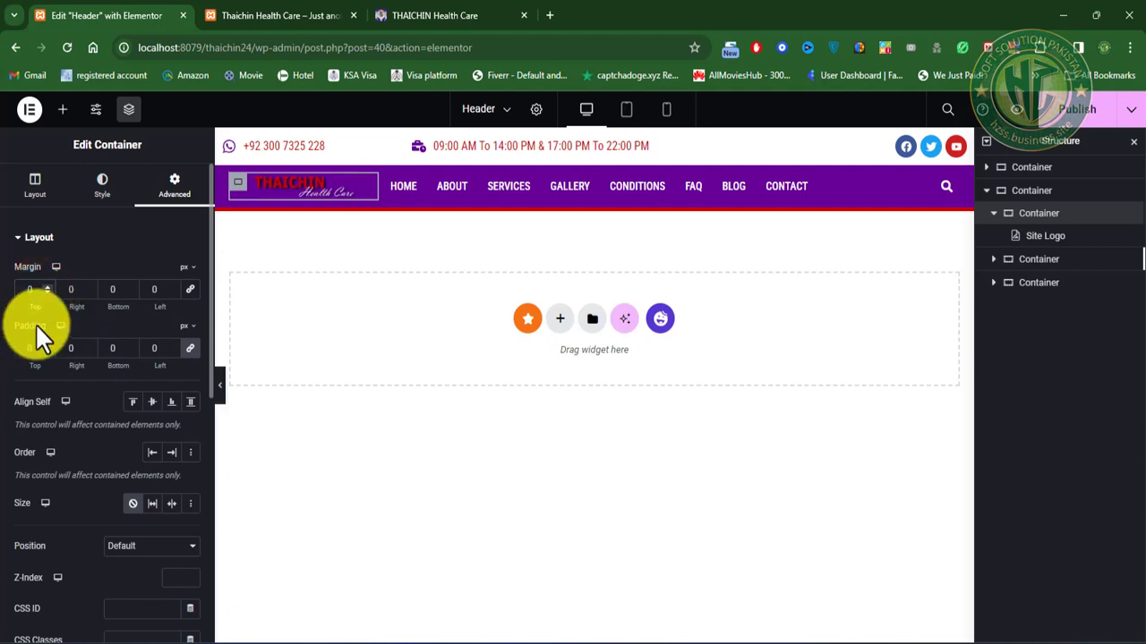
Step: Set the item direction of the logo's container to a horizontal row, leaving its minimum height empty
left_click(235, 183)
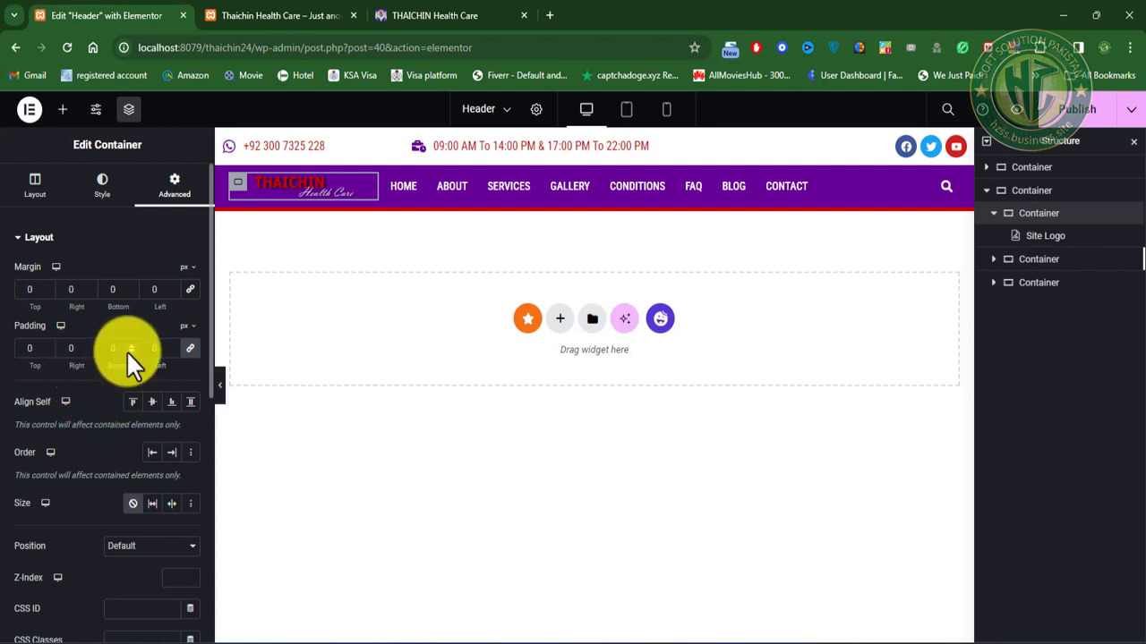
left_click(101, 190)
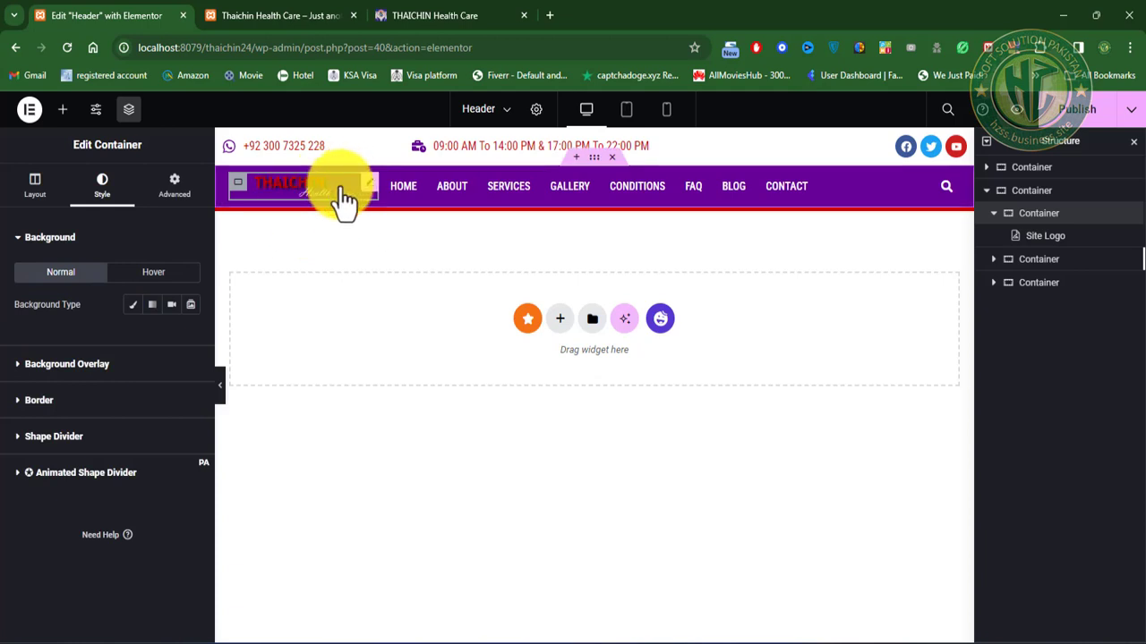
left_click(34, 190)
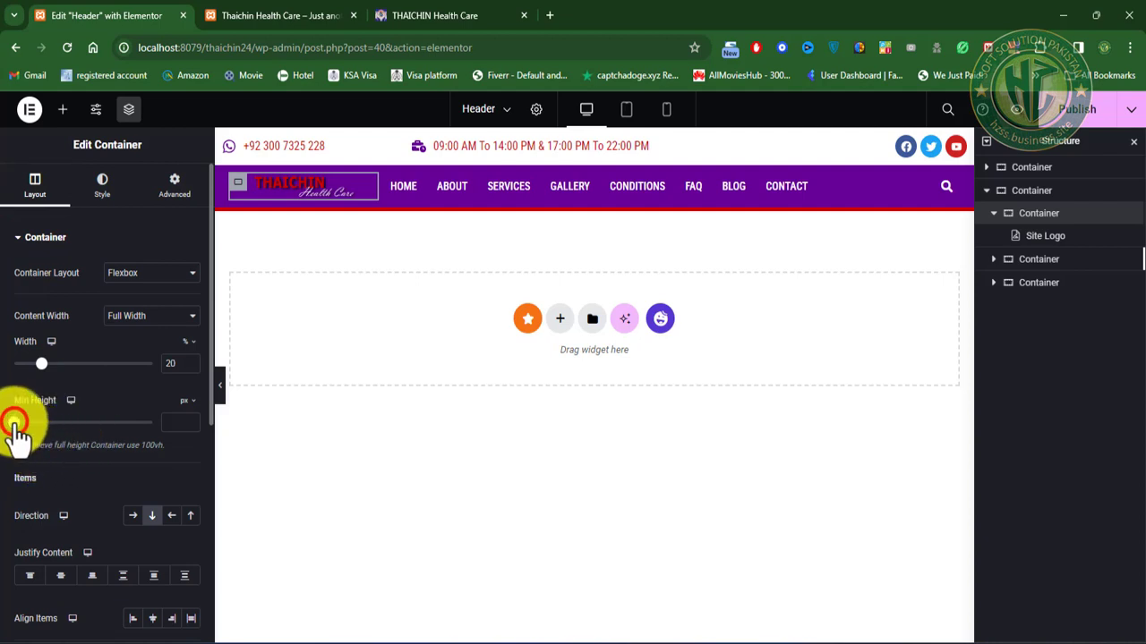
mouse_move(16, 436)
left_mouse_down()
mouse_move(27, 436)
mouse_move(10, 428)
left_mouse_up()
left_click(176, 421)
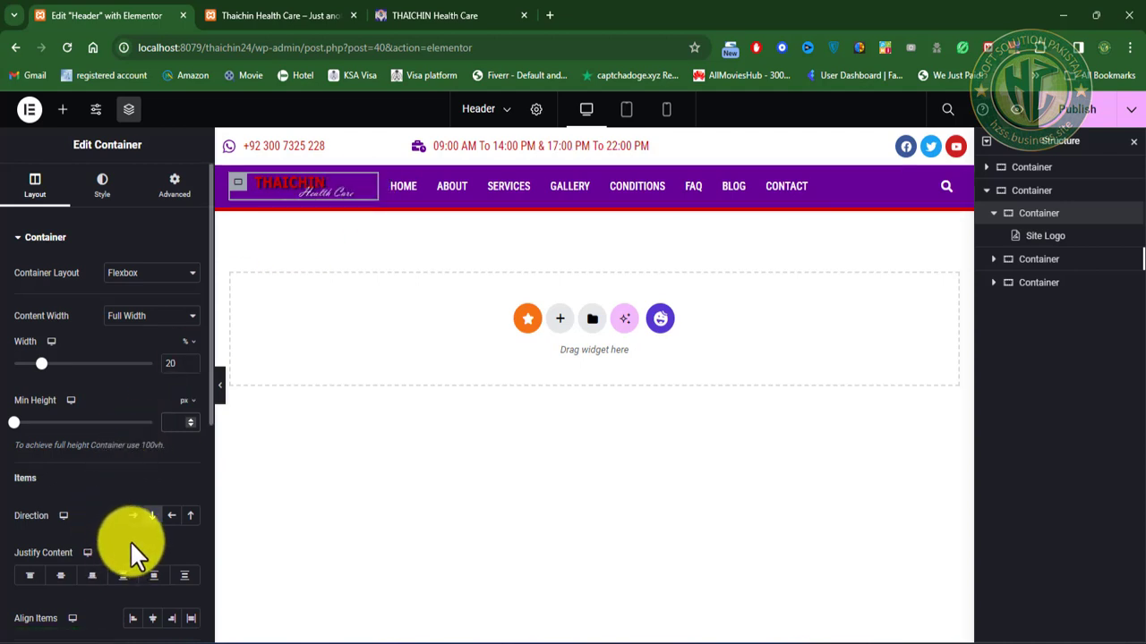
left_click(132, 516)
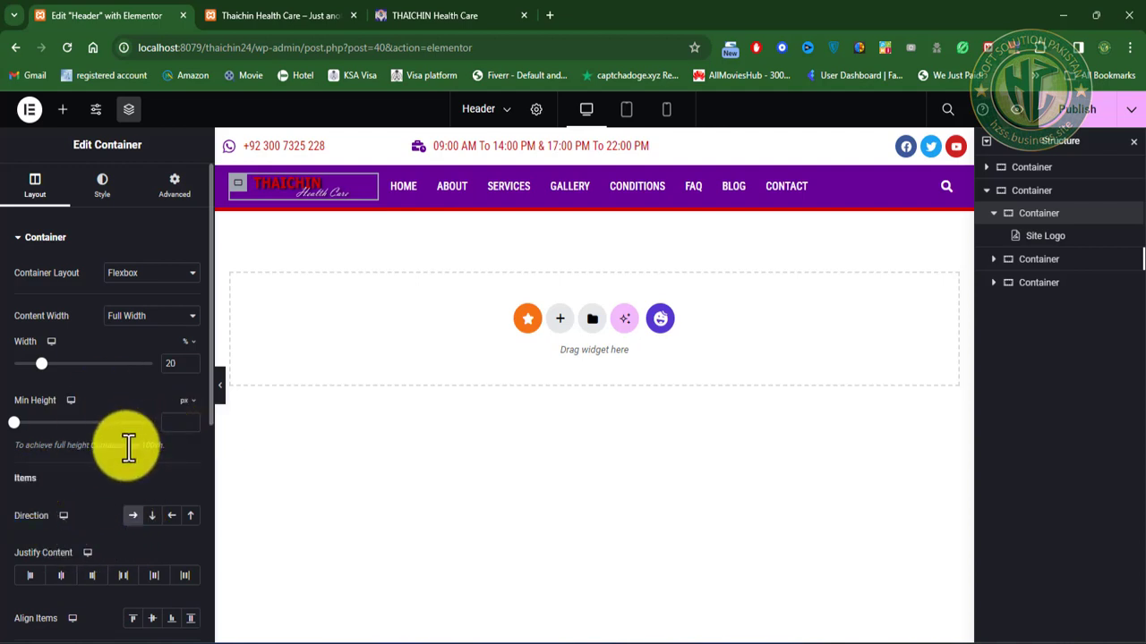
scroll(116, 456, "down", 3)
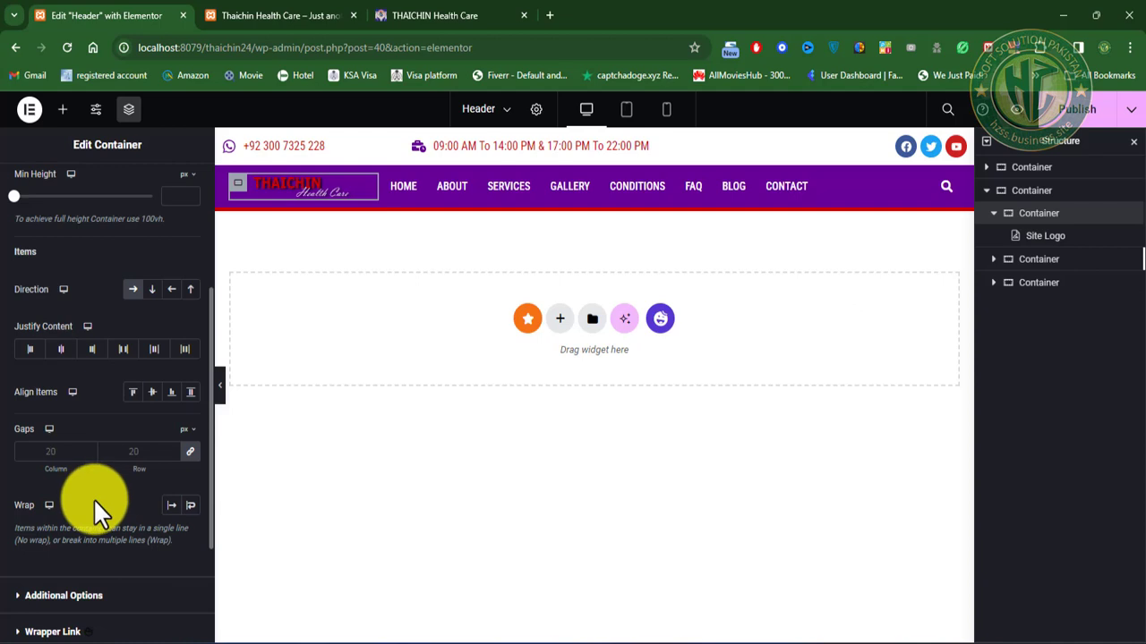
scroll(94, 503, "down", 1)
scroll(93, 498, "up", 4)
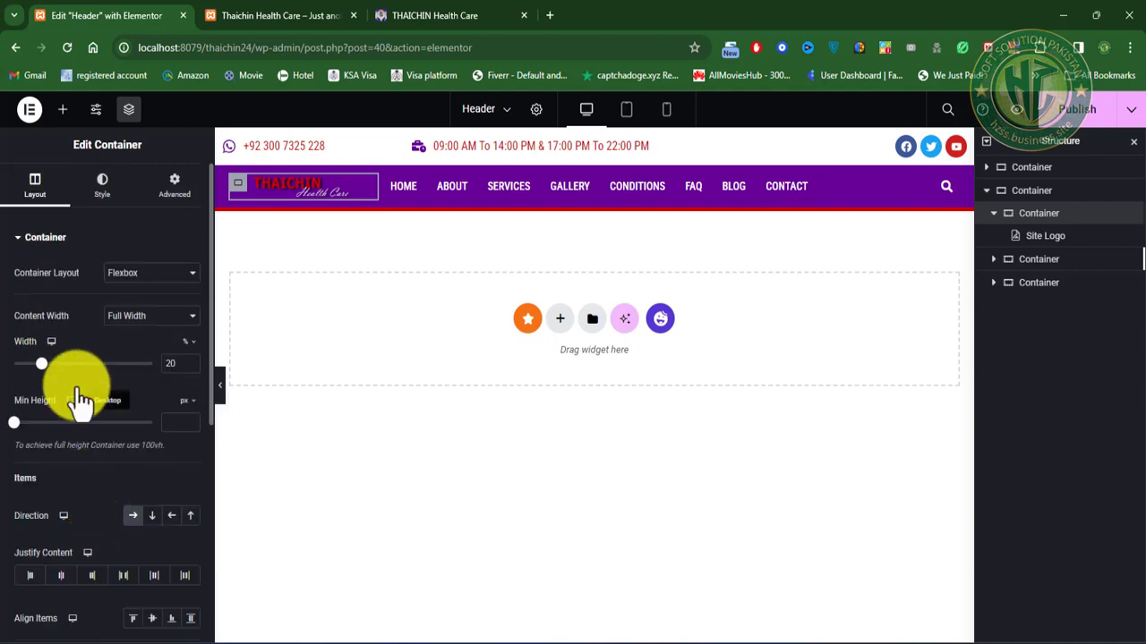
left_click(104, 186)
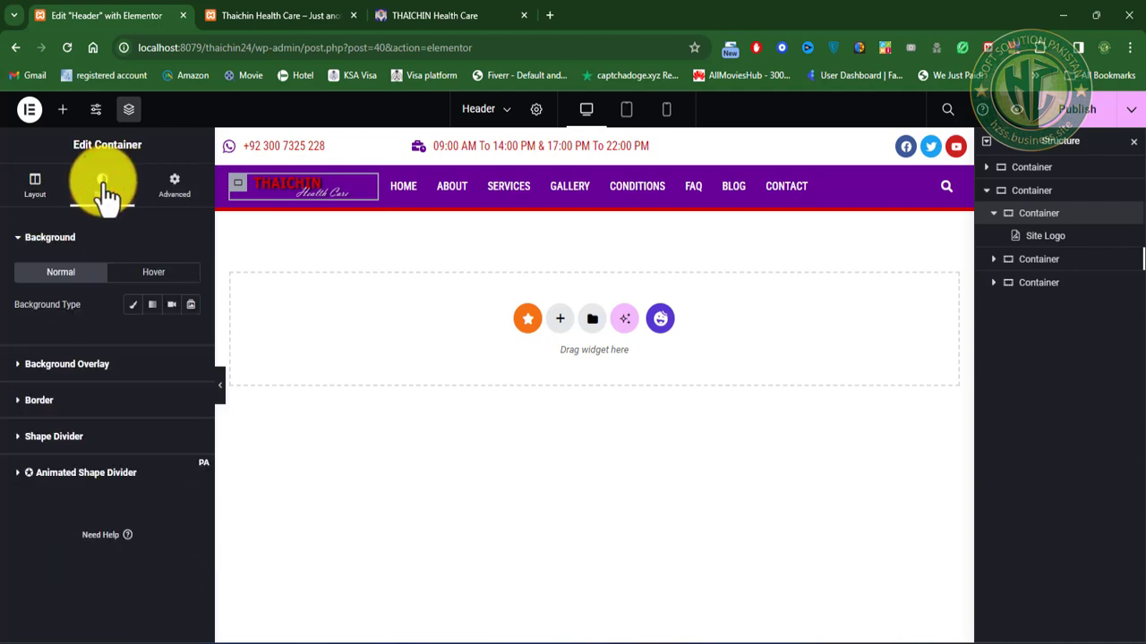
left_click(173, 189)
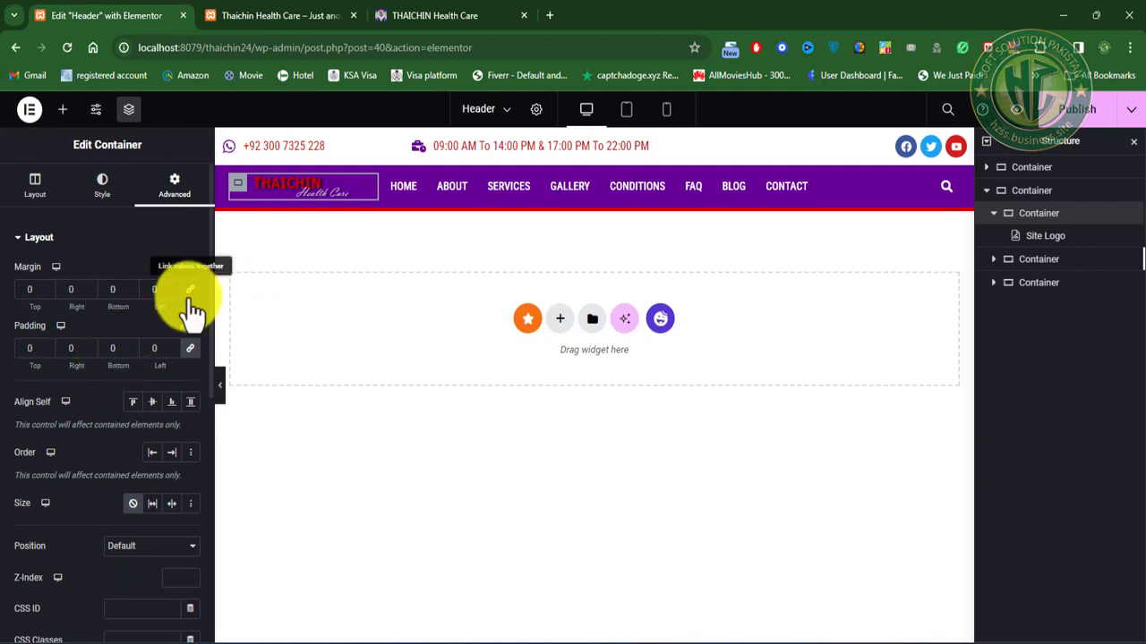
Step: Try top and bottom margins of -10 px on the logo's container, and reset both to 0
left_click(132, 290)
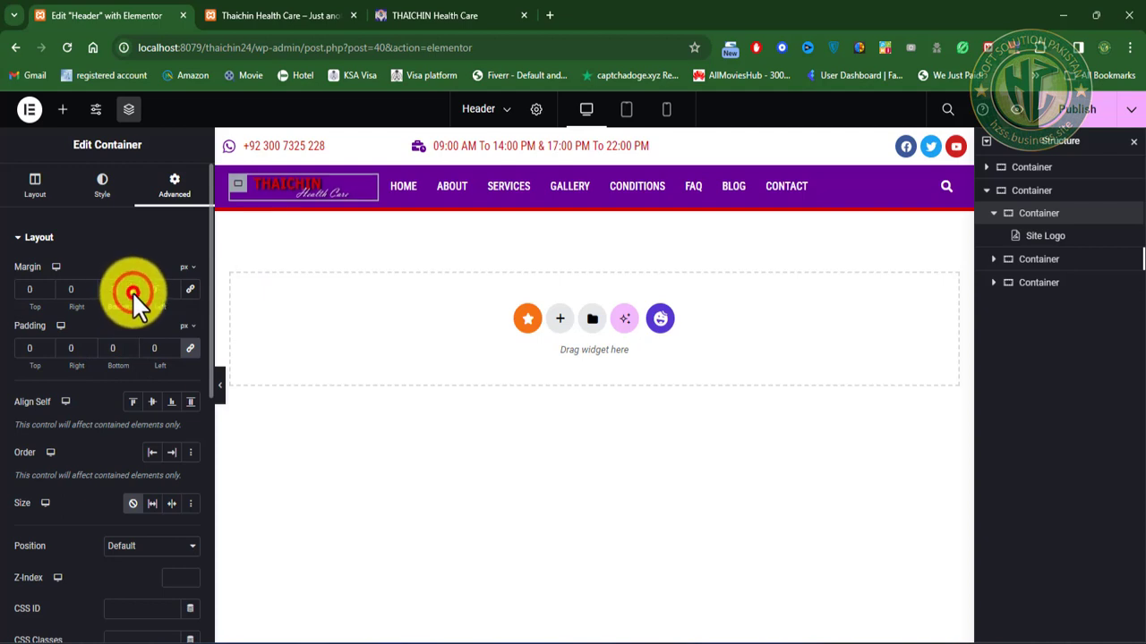
left_click(132, 291)
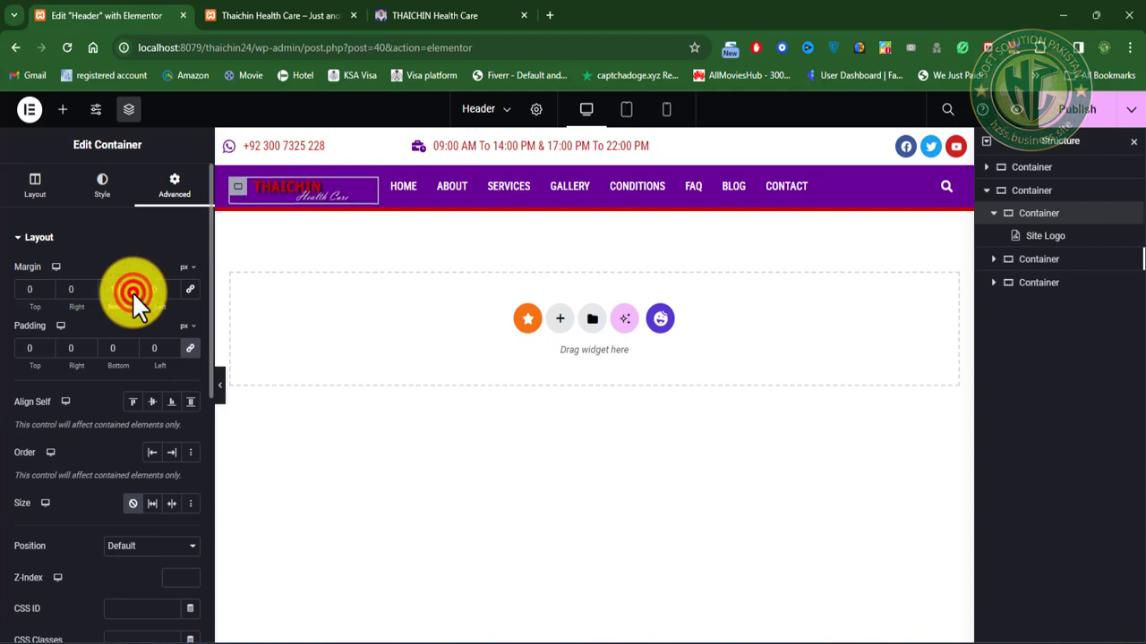
type("-10")
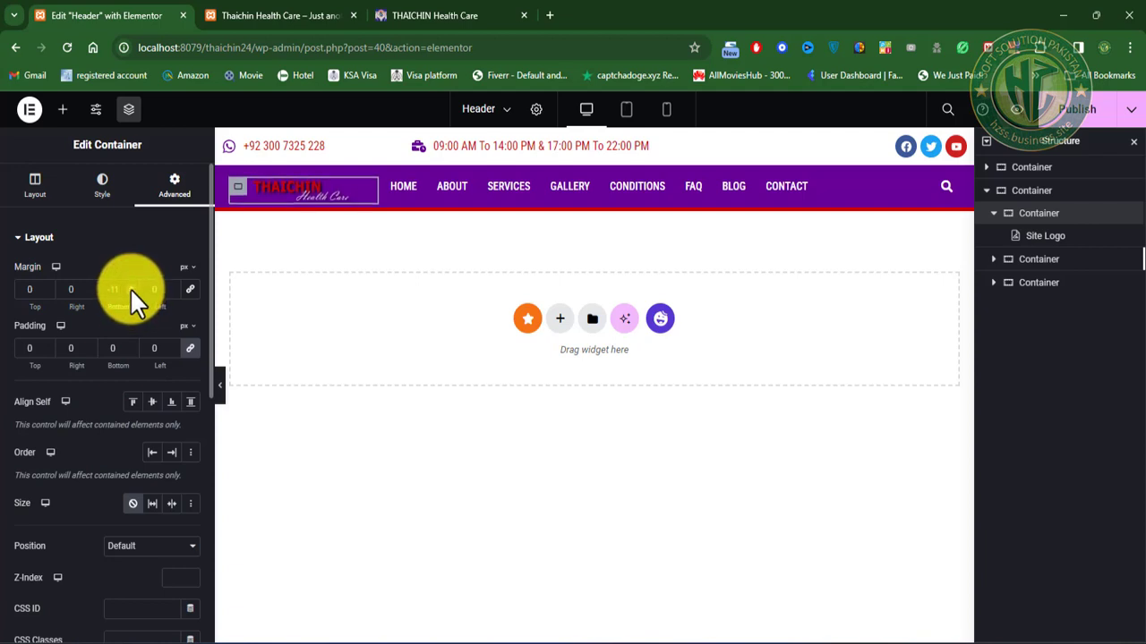
left_click(47, 287)
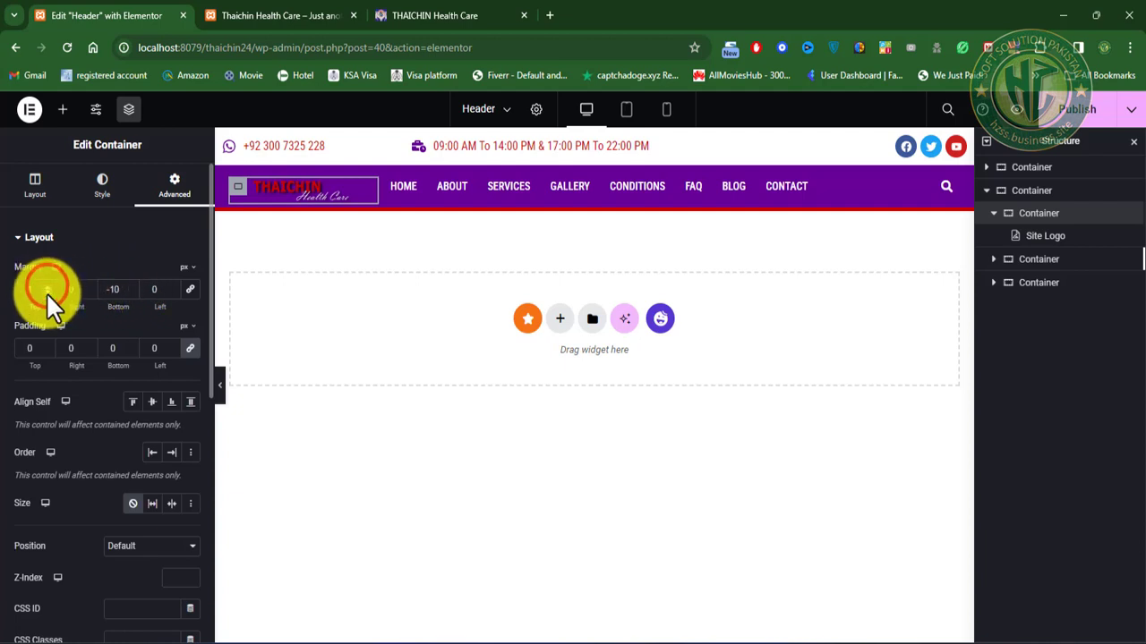
type("-5")
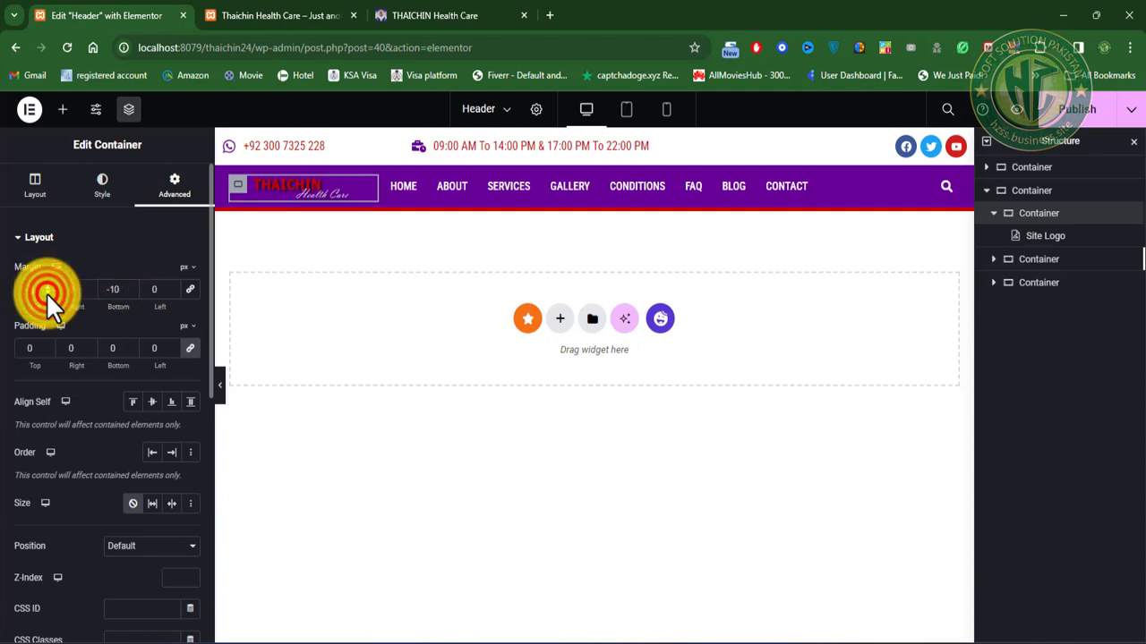
left_click(45, 293)
left_click(45, 291)
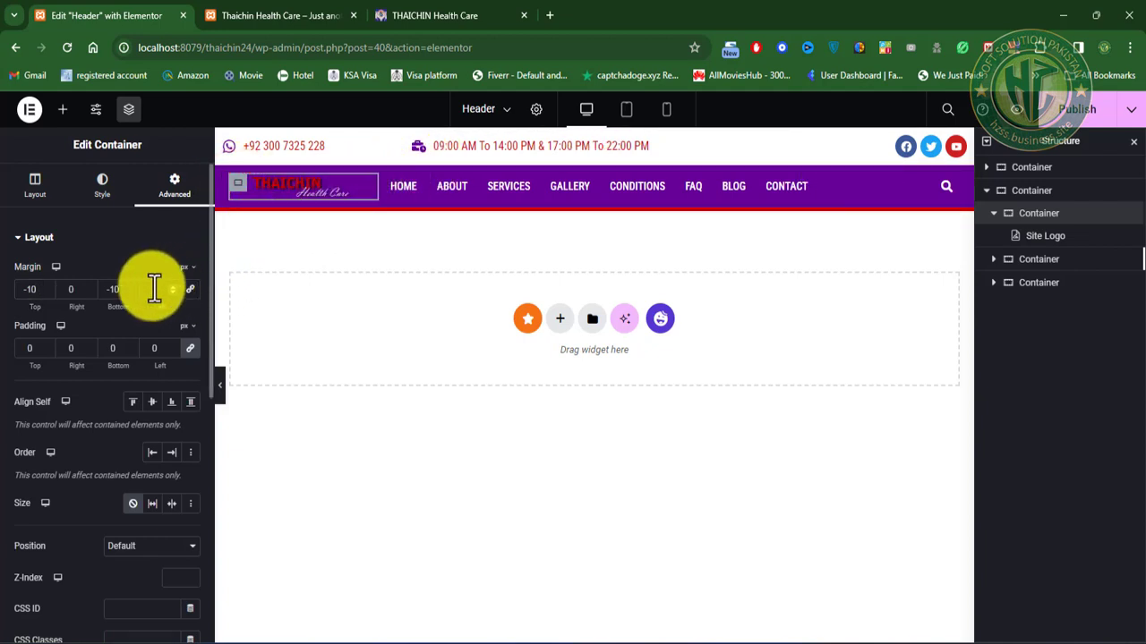
left_click(125, 290)
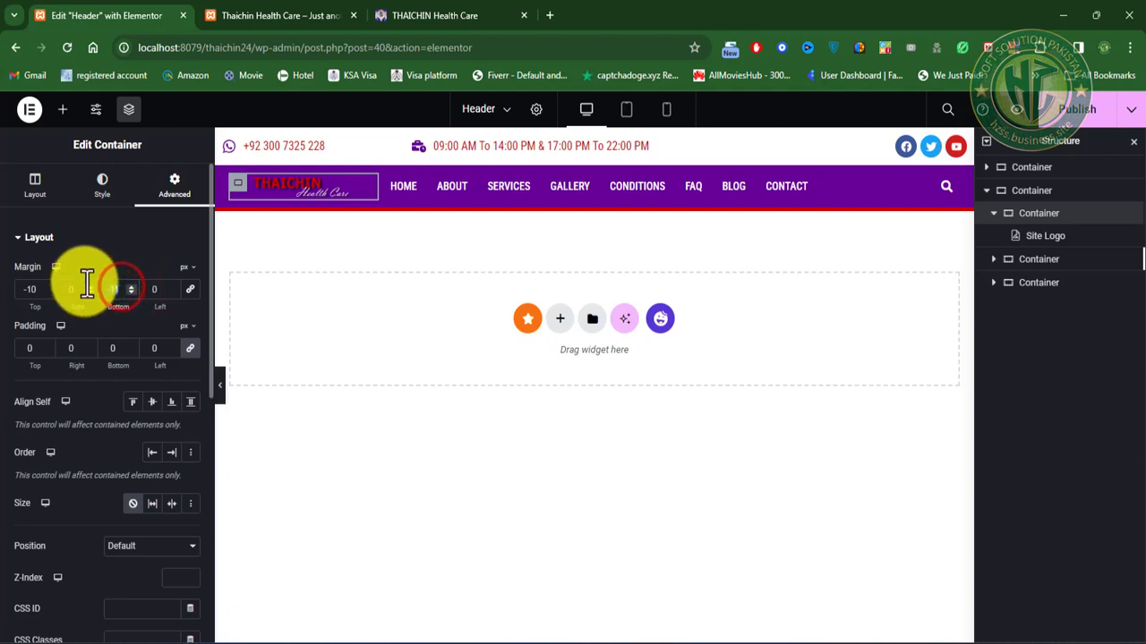
left_click(32, 289)
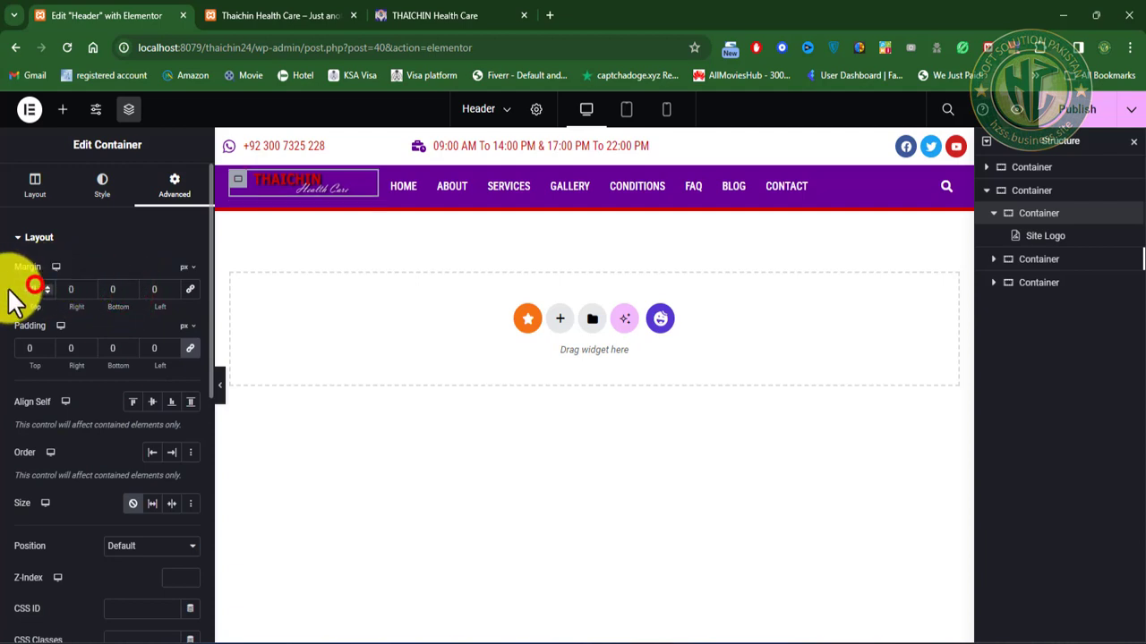
Step: Align the Site Logo widget's image to the left
left_click(360, 191)
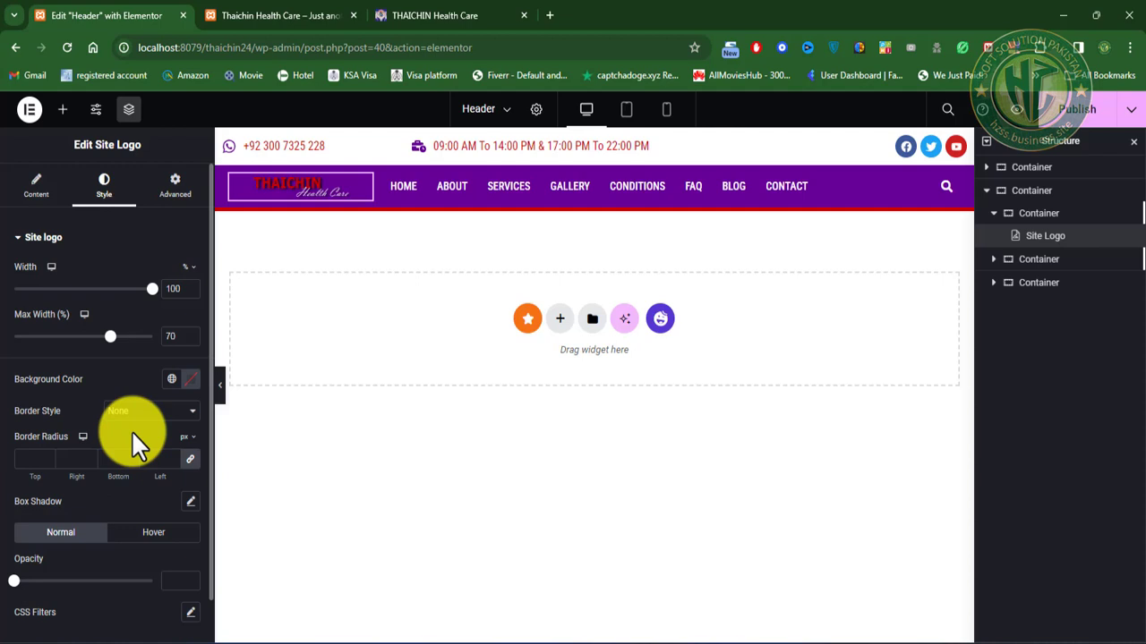
left_click(36, 186)
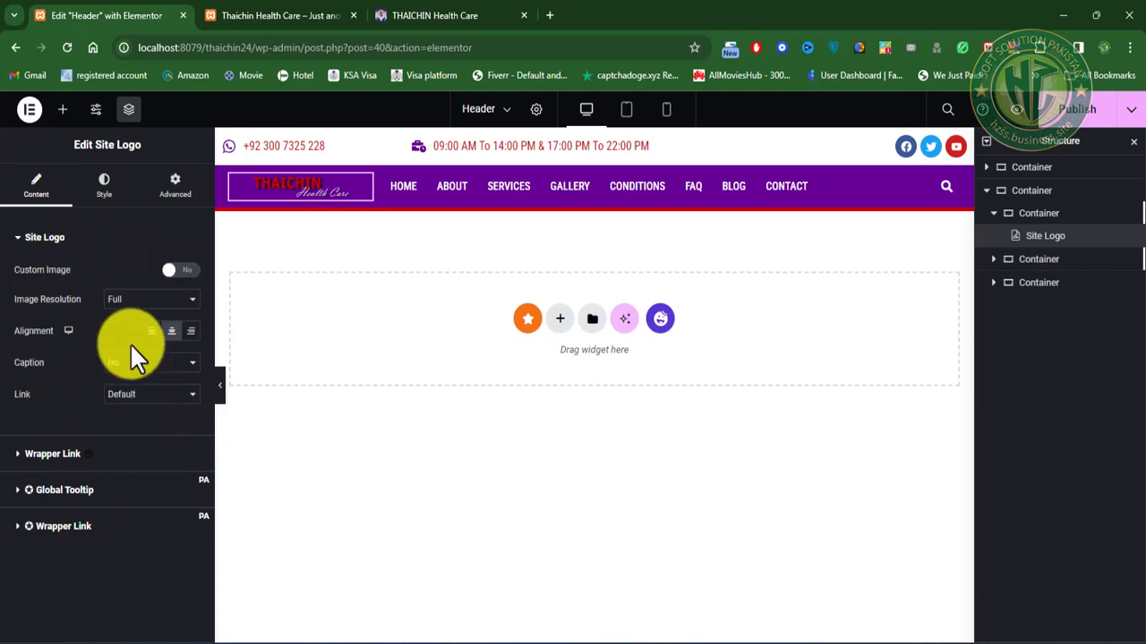
left_click(152, 332)
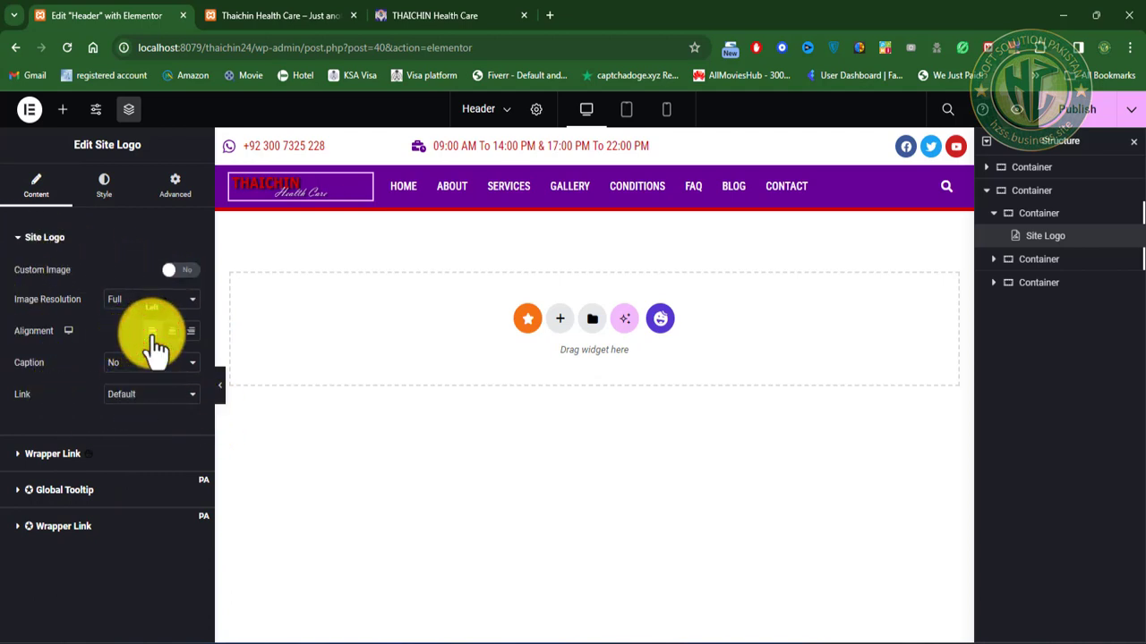
Step: Set the Site Logo widget's linked margins to 3 px after trying values up to 4 px, and publish the header
left_click(105, 185)
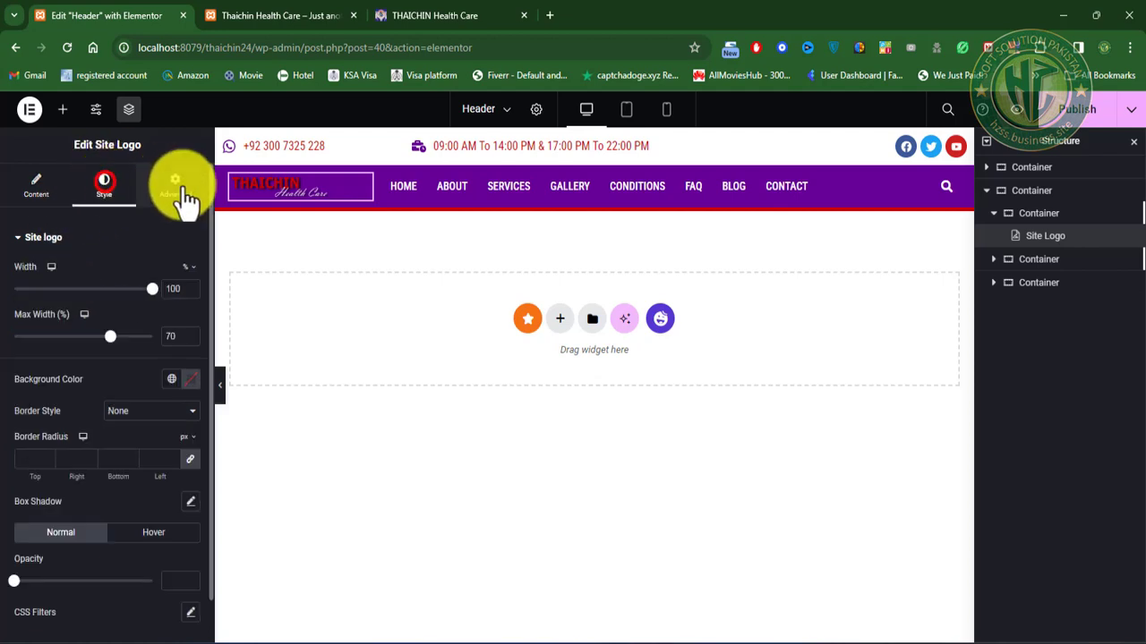
left_click(179, 188)
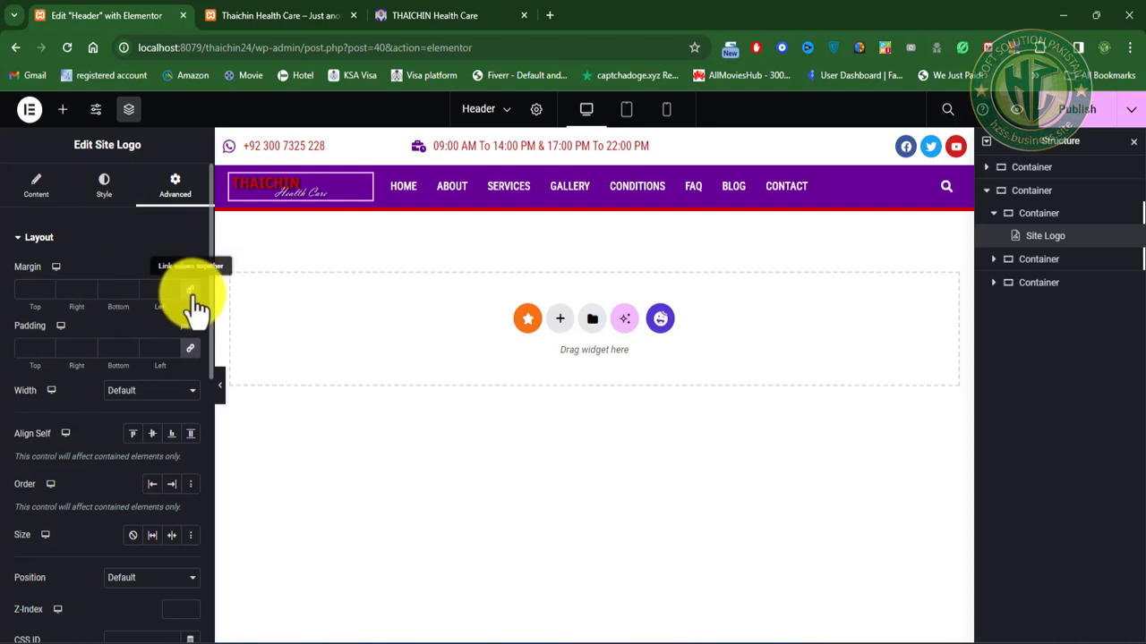
left_click(130, 285)
left_click(130, 286)
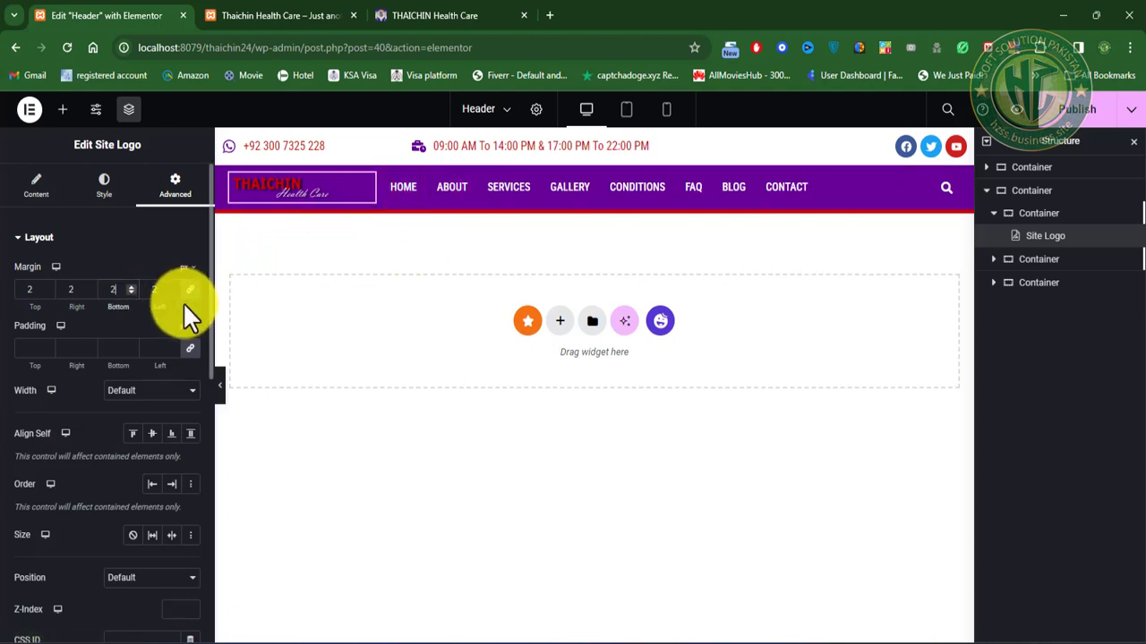
left_click(132, 285)
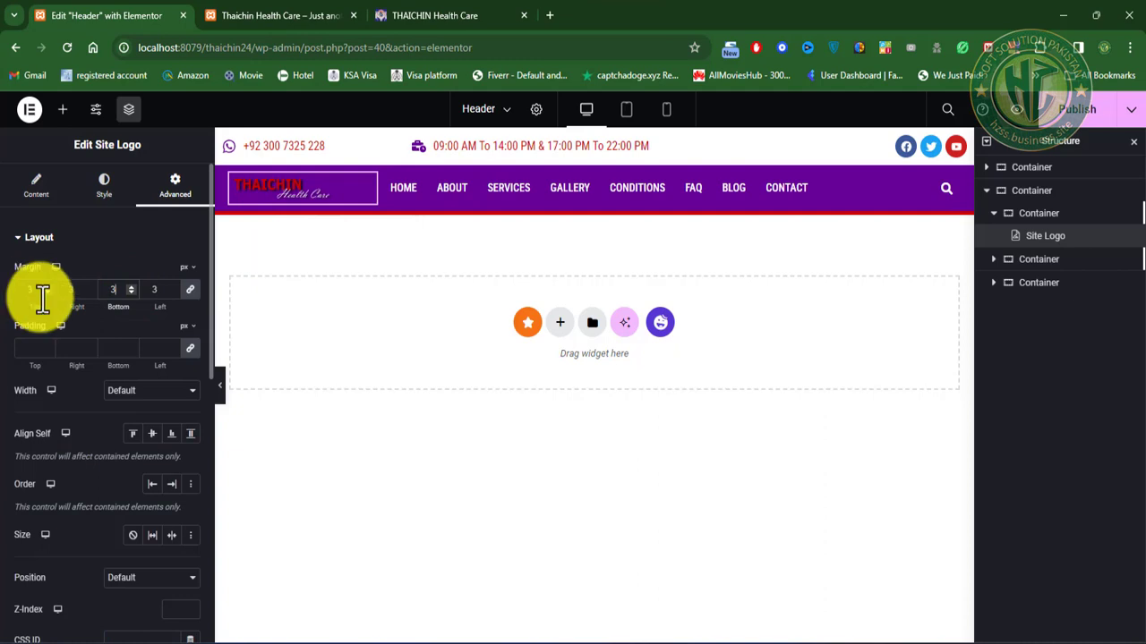
left_click(131, 285)
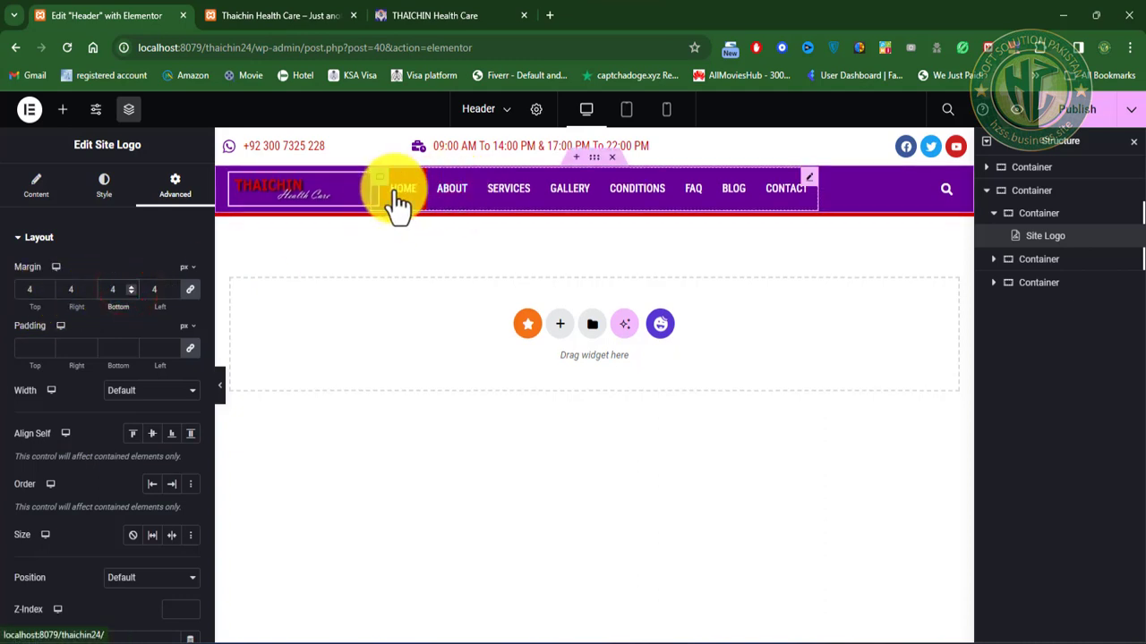
left_click(127, 290)
left_click(127, 290)
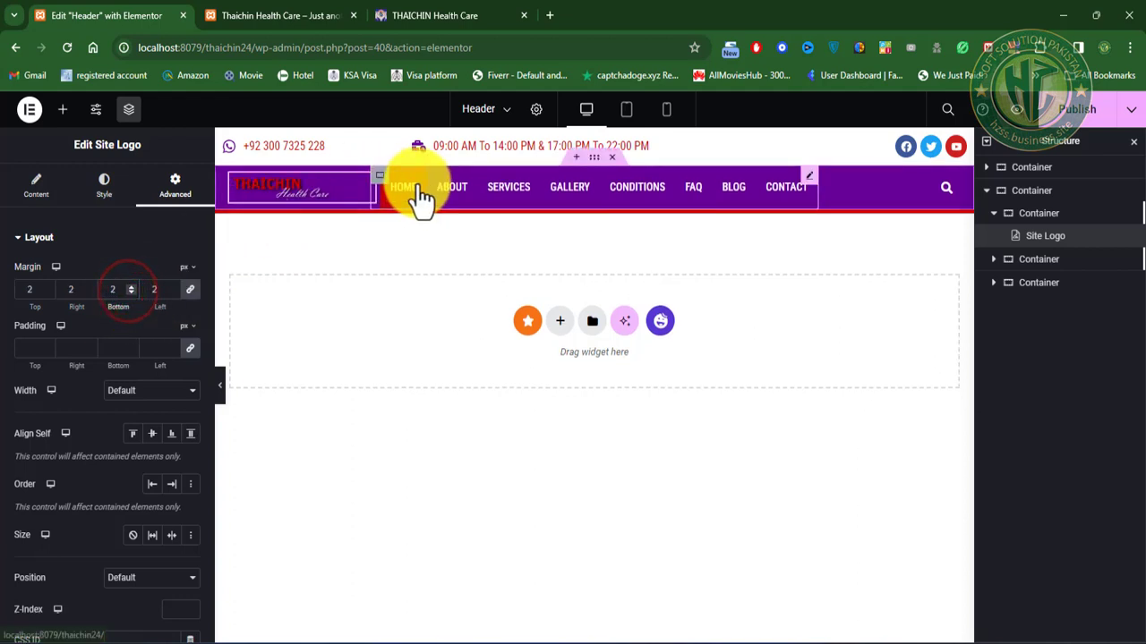
left_click(131, 286)
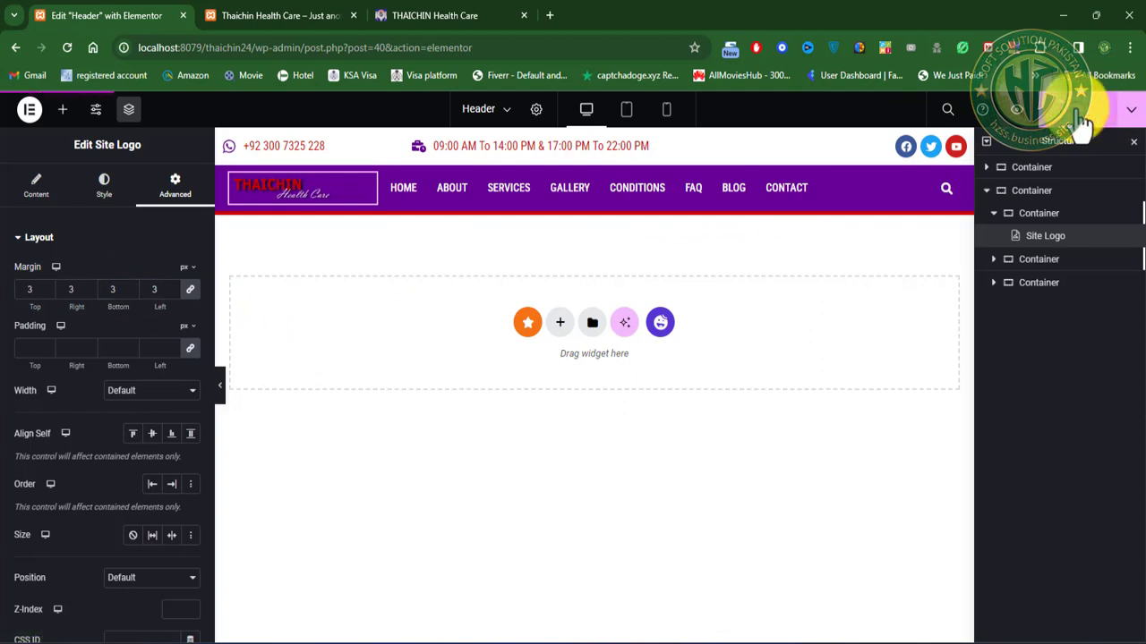
Step: Reload the Thaichin Health Care homepage to check the logo's placement in the published header
left_click(269, 15)
left_click(66, 47)
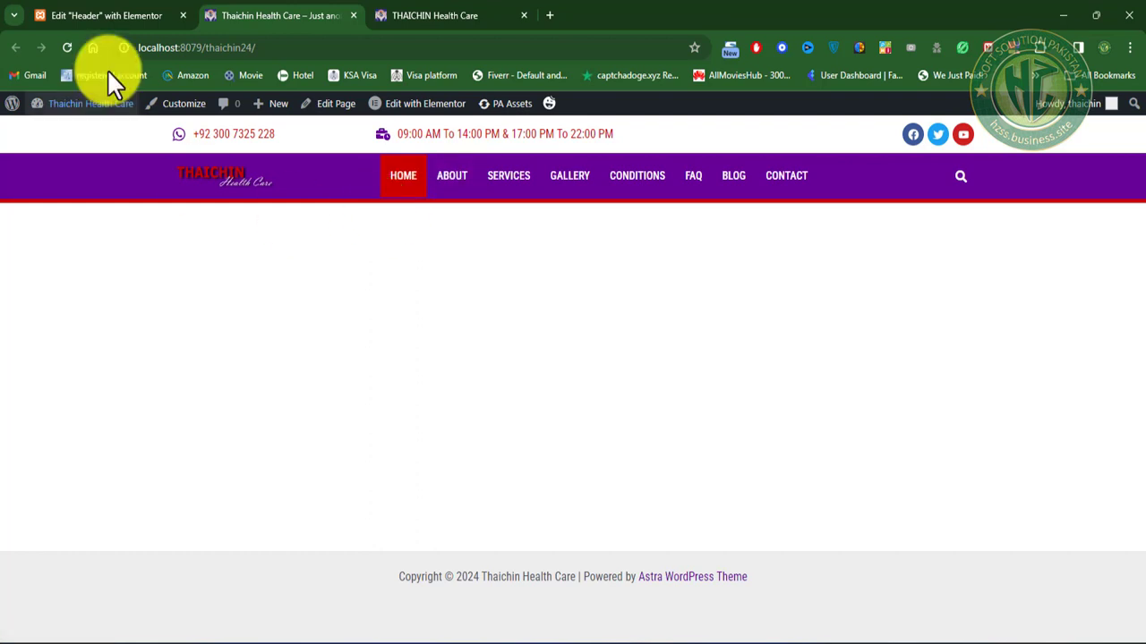
Step: Switch back to the Elementor header editor, set the site logo's margins to 0 on all sides and publish the header
left_click(152, 15)
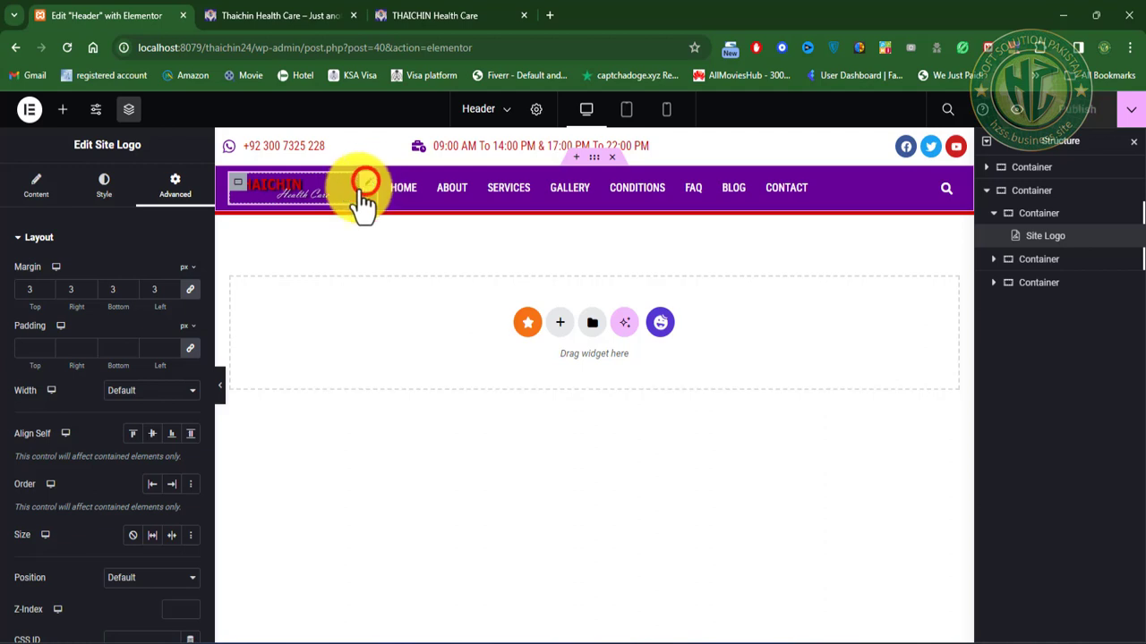
left_click(167, 290)
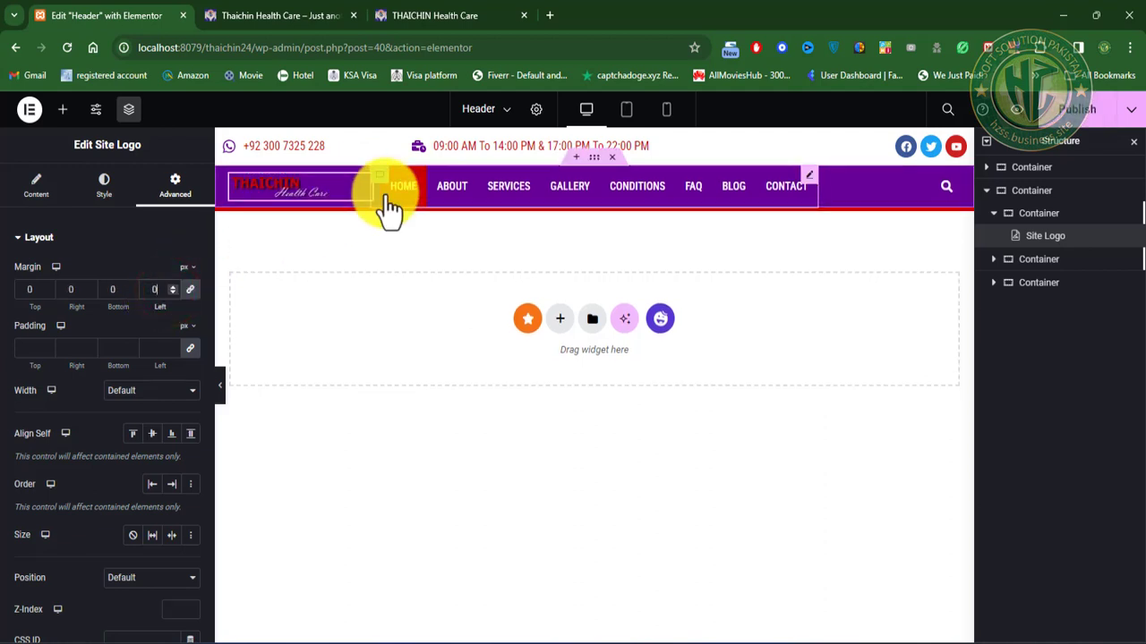
left_click(1081, 111)
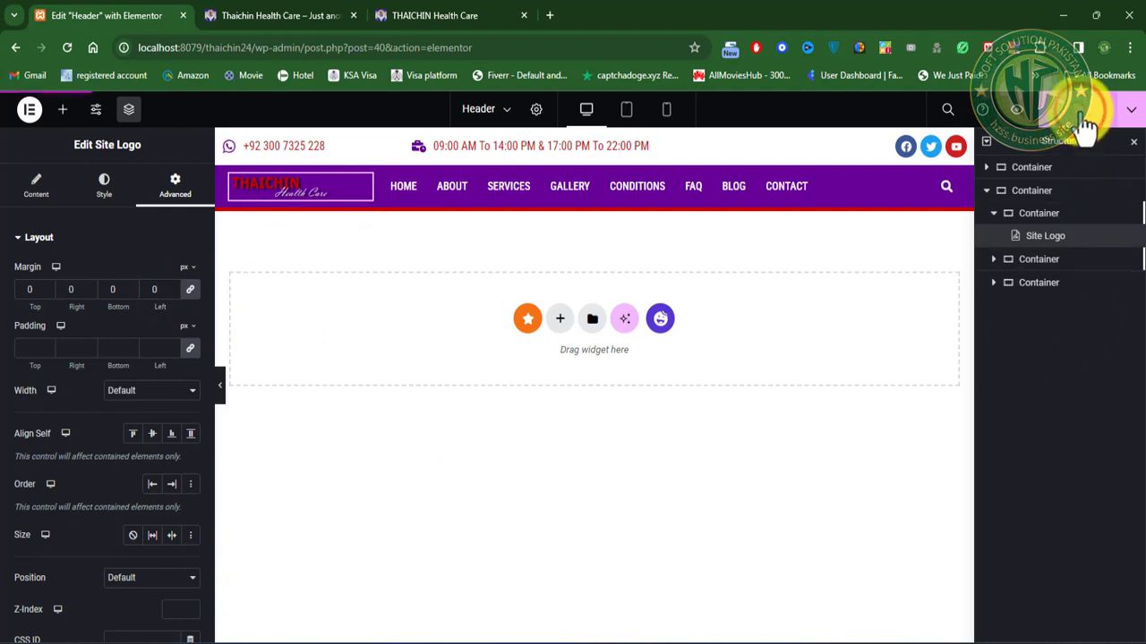
Step: Reload the live homepage to examine the left-aligned logo with its margins reset
left_click(271, 16)
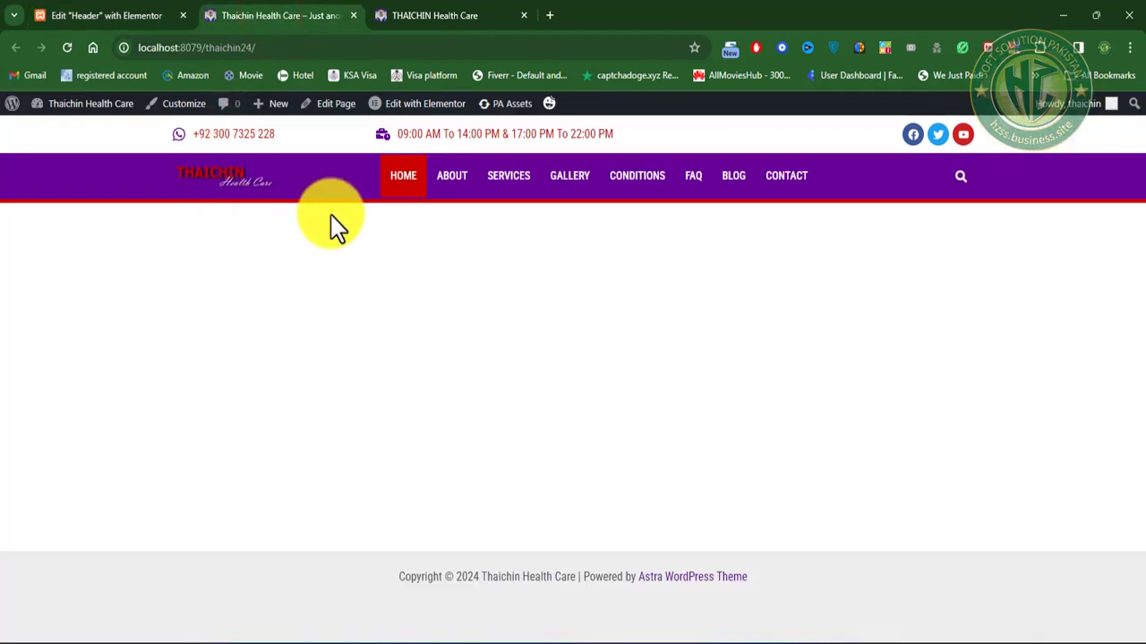
left_click(69, 46)
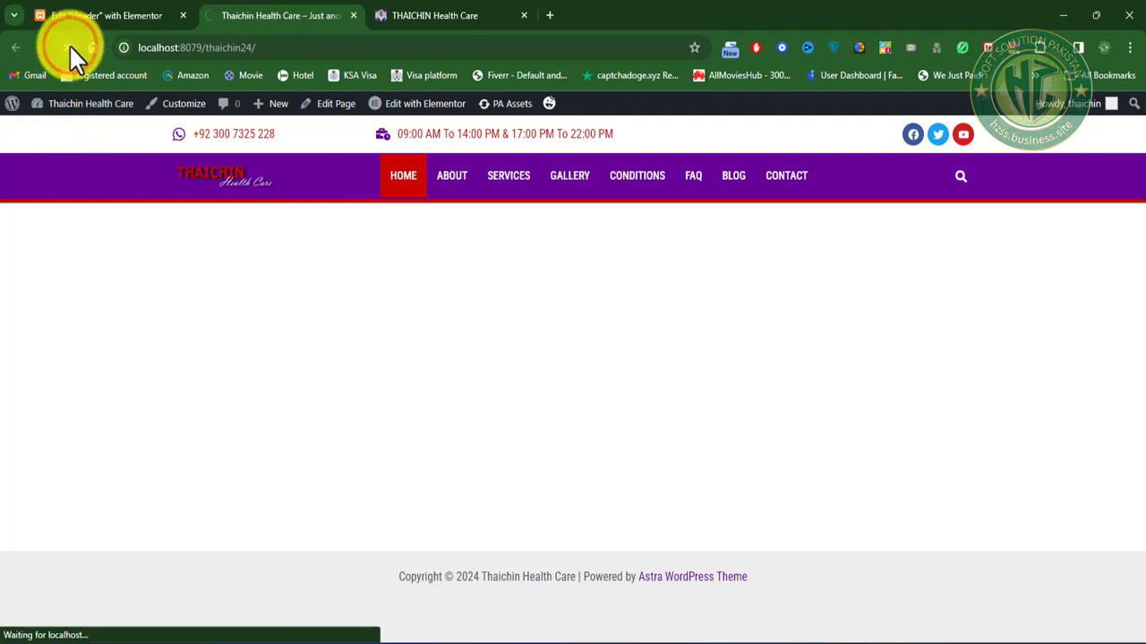